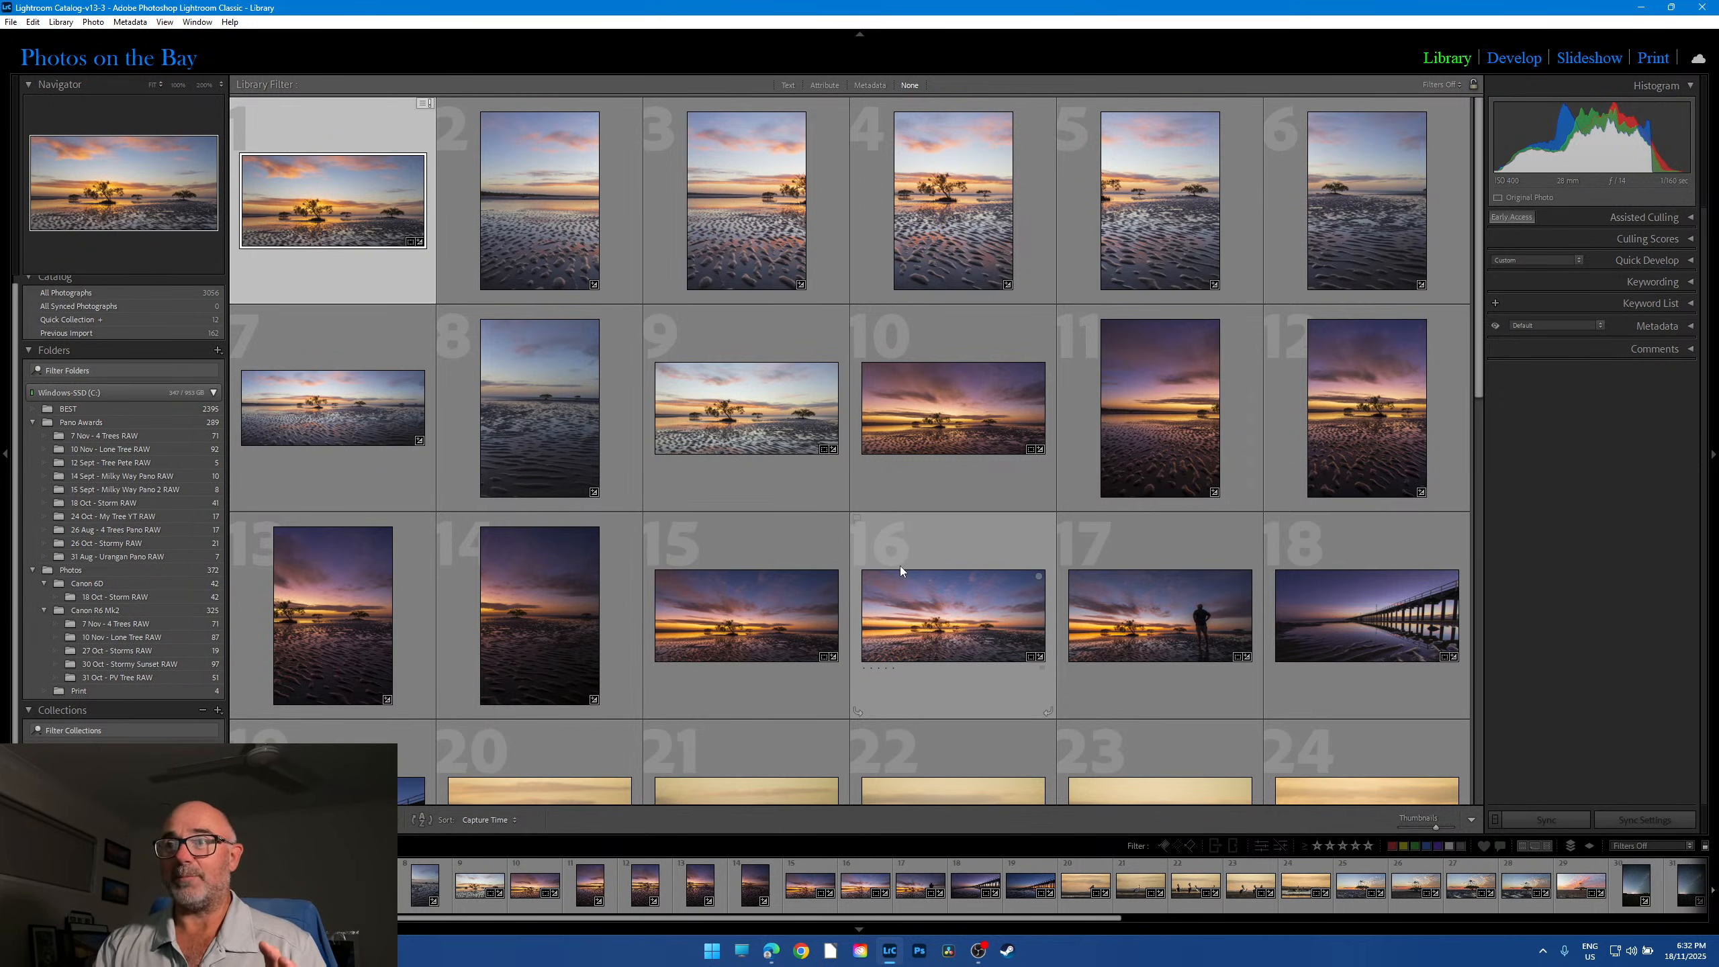
Step: Browse the thumbnails of the open collection, from the sunset tree shots down to the Milky Way shots and back
{"action": "scroll", "coordinate": [897, 570], "scroll_direction": "down", "scroll_amount": 6}
{"action": "scroll", "coordinate": [892, 572], "scroll_direction": "up", "scroll_amount": 6}
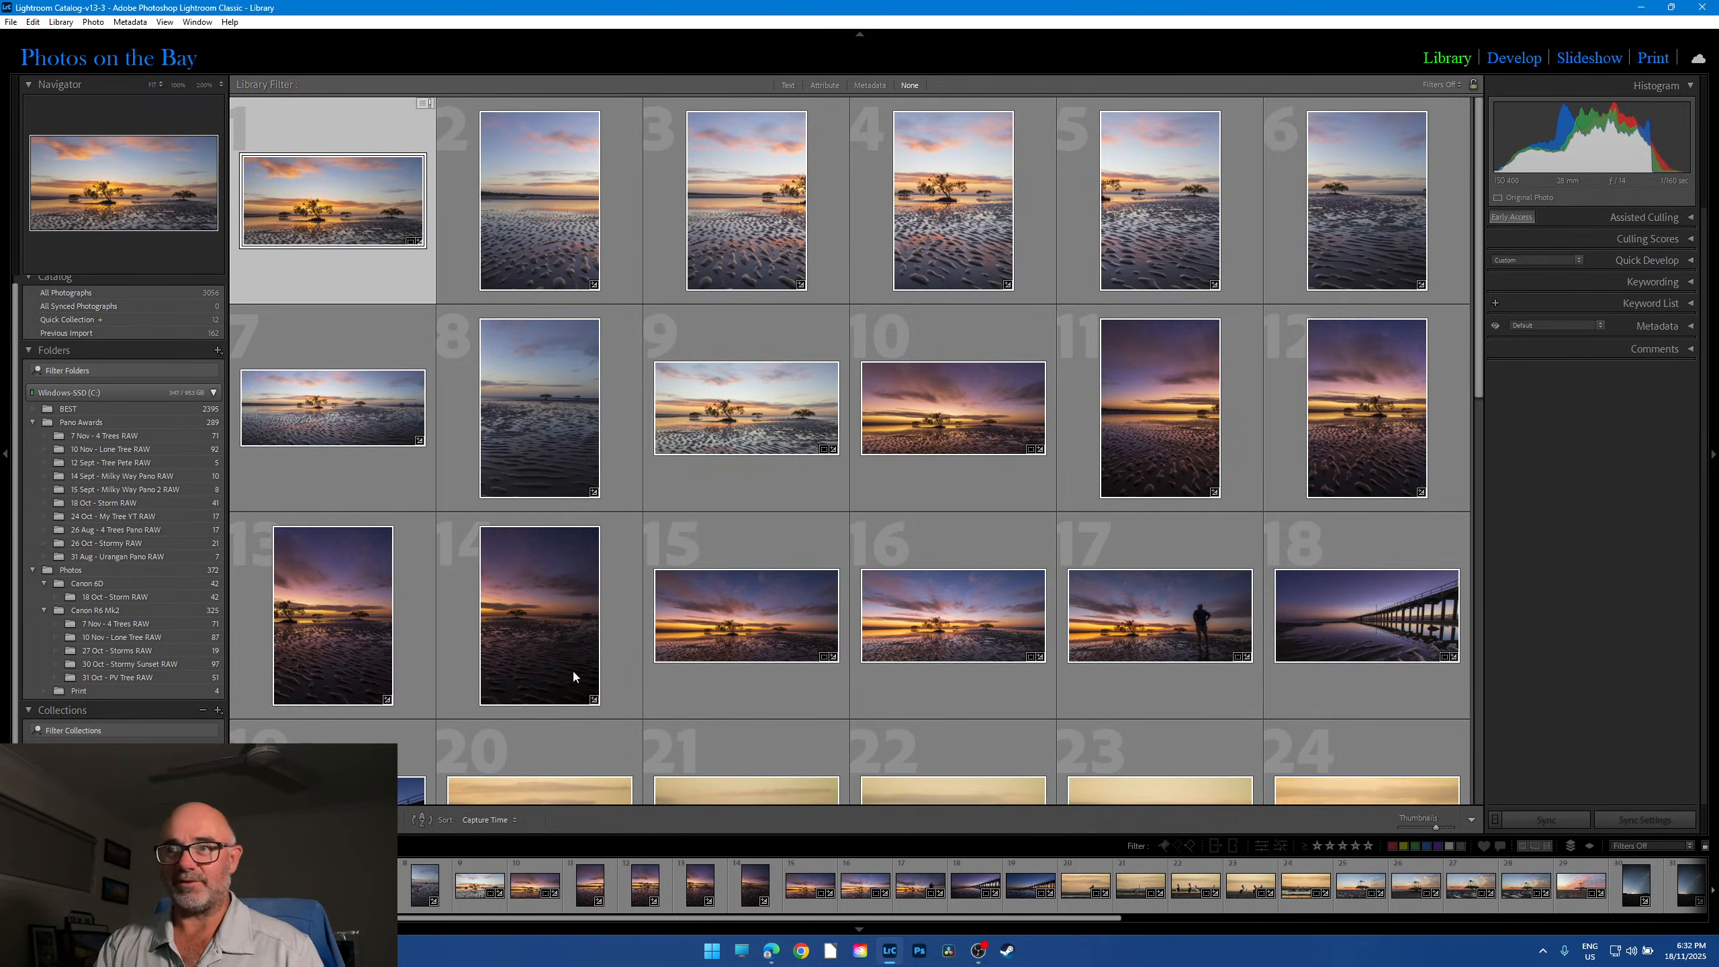
{"action": "scroll", "coordinate": [1015, 526], "scroll_direction": "down", "scroll_amount": 6}
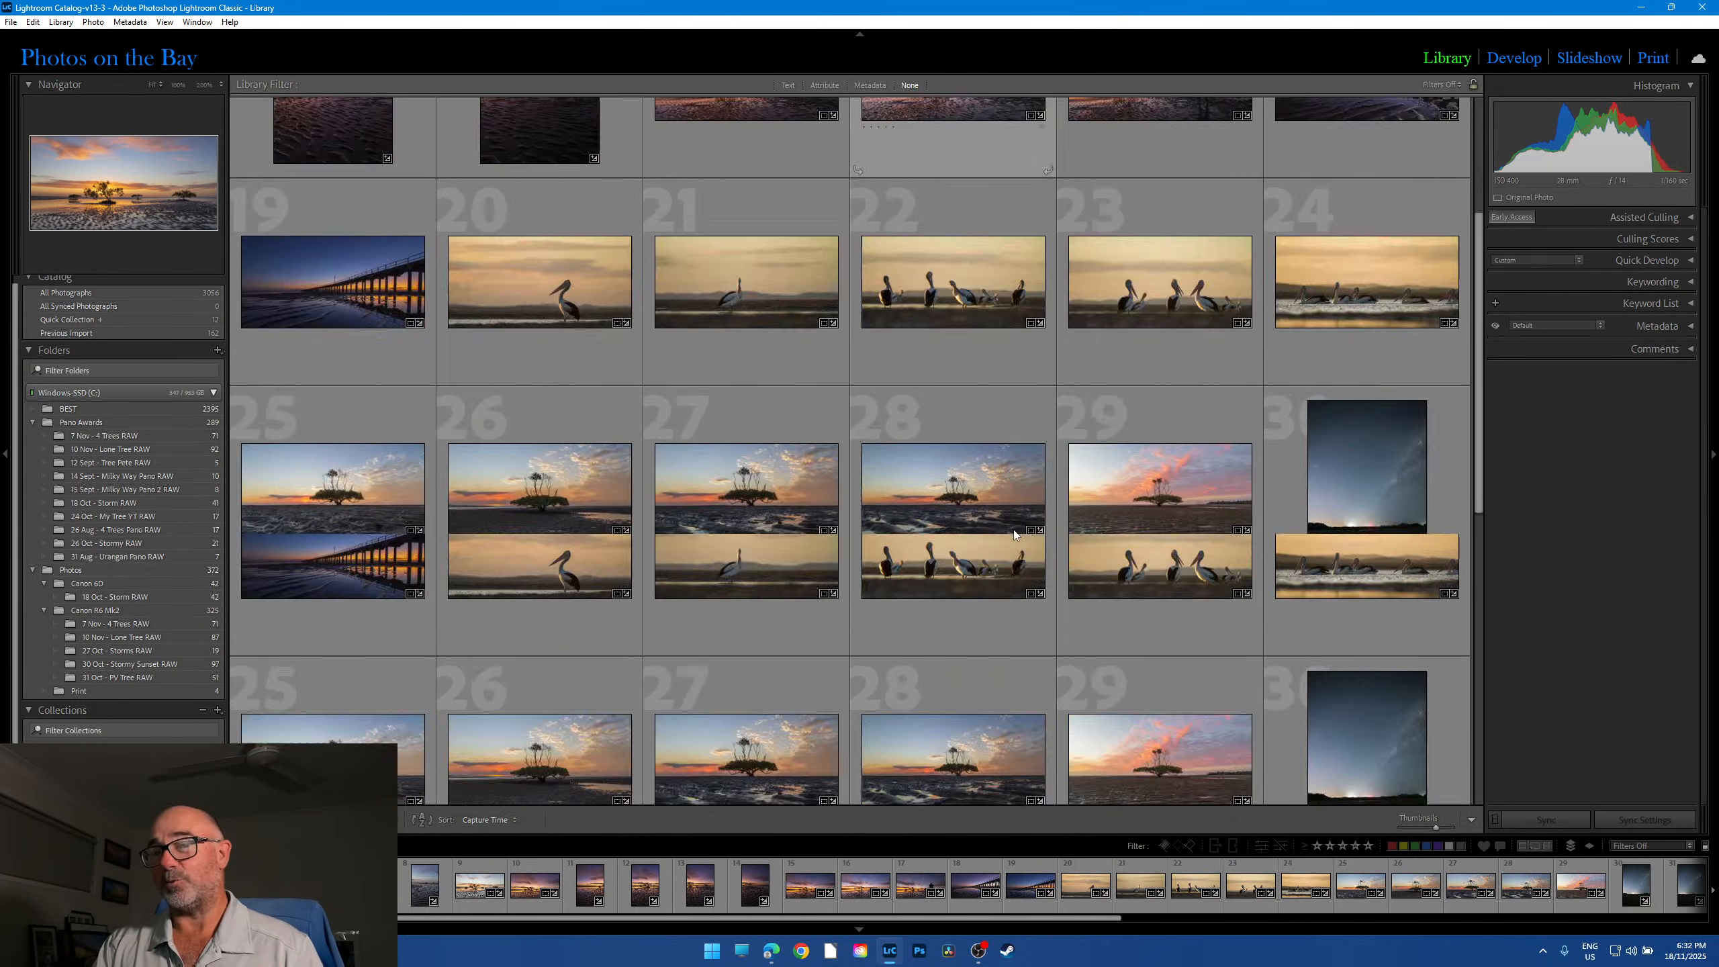
{"action": "scroll", "coordinate": [981, 474], "scroll_direction": "up", "scroll_amount": 4}
{"action": "scroll", "coordinate": [846, 514], "scroll_direction": "down", "scroll_amount": 3}
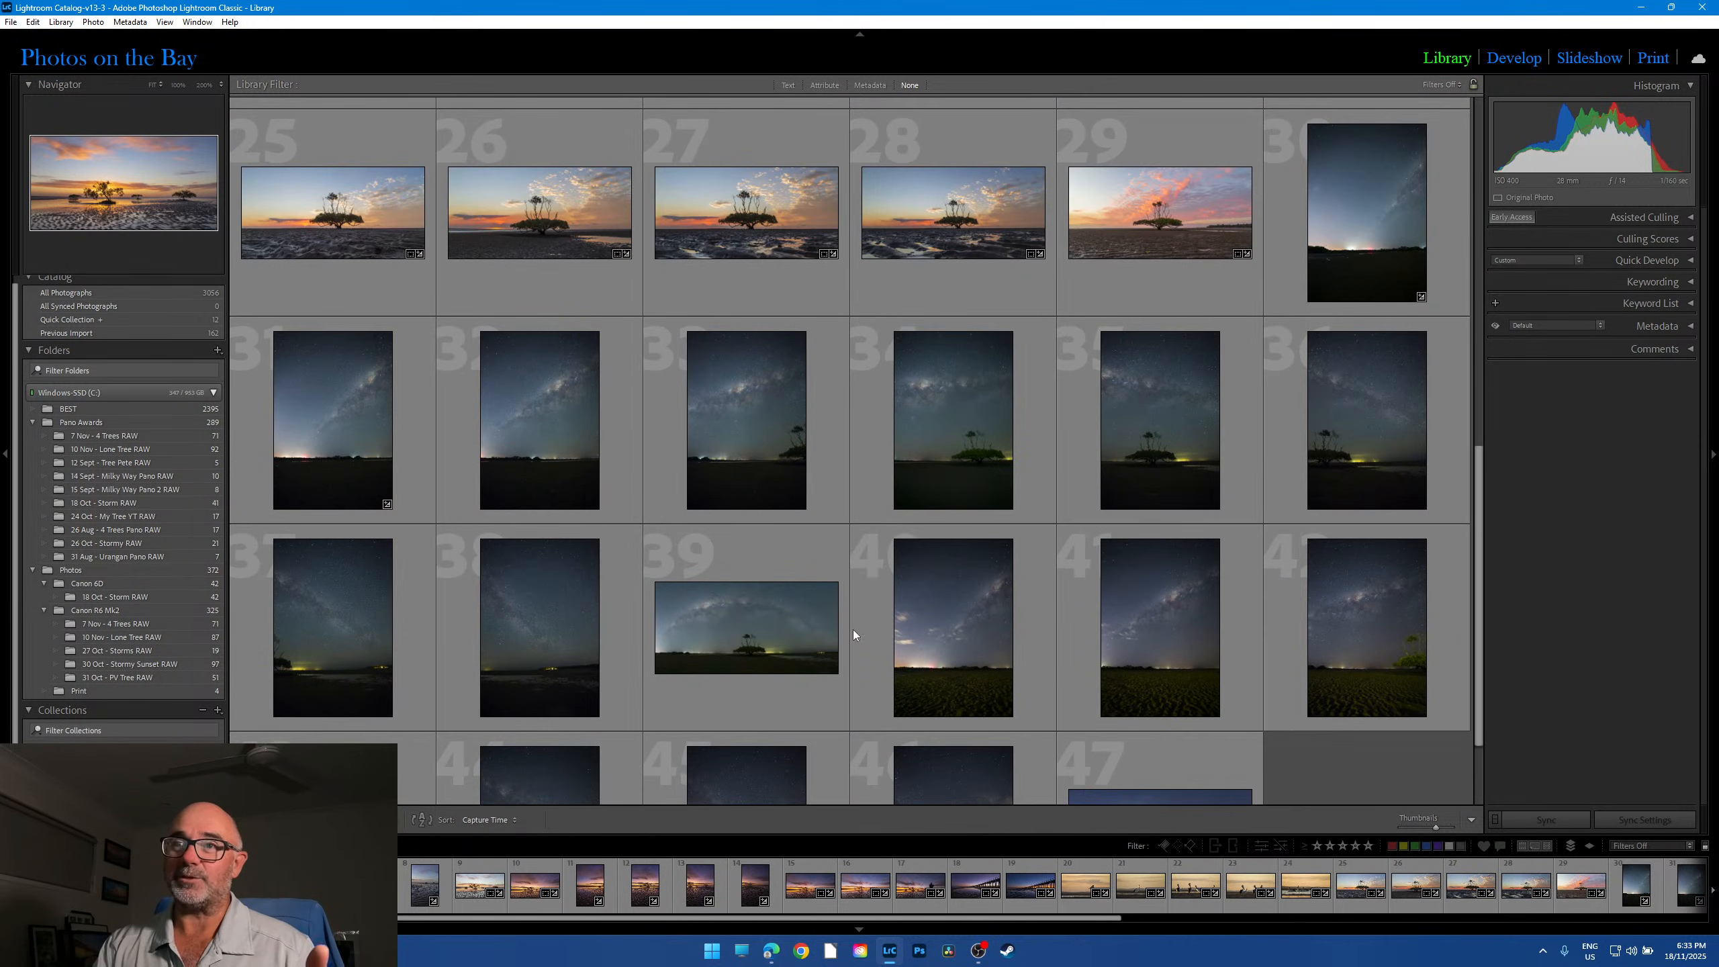
{"action": "scroll", "coordinate": [680, 655], "scroll_direction": "up", "scroll_amount": 4}
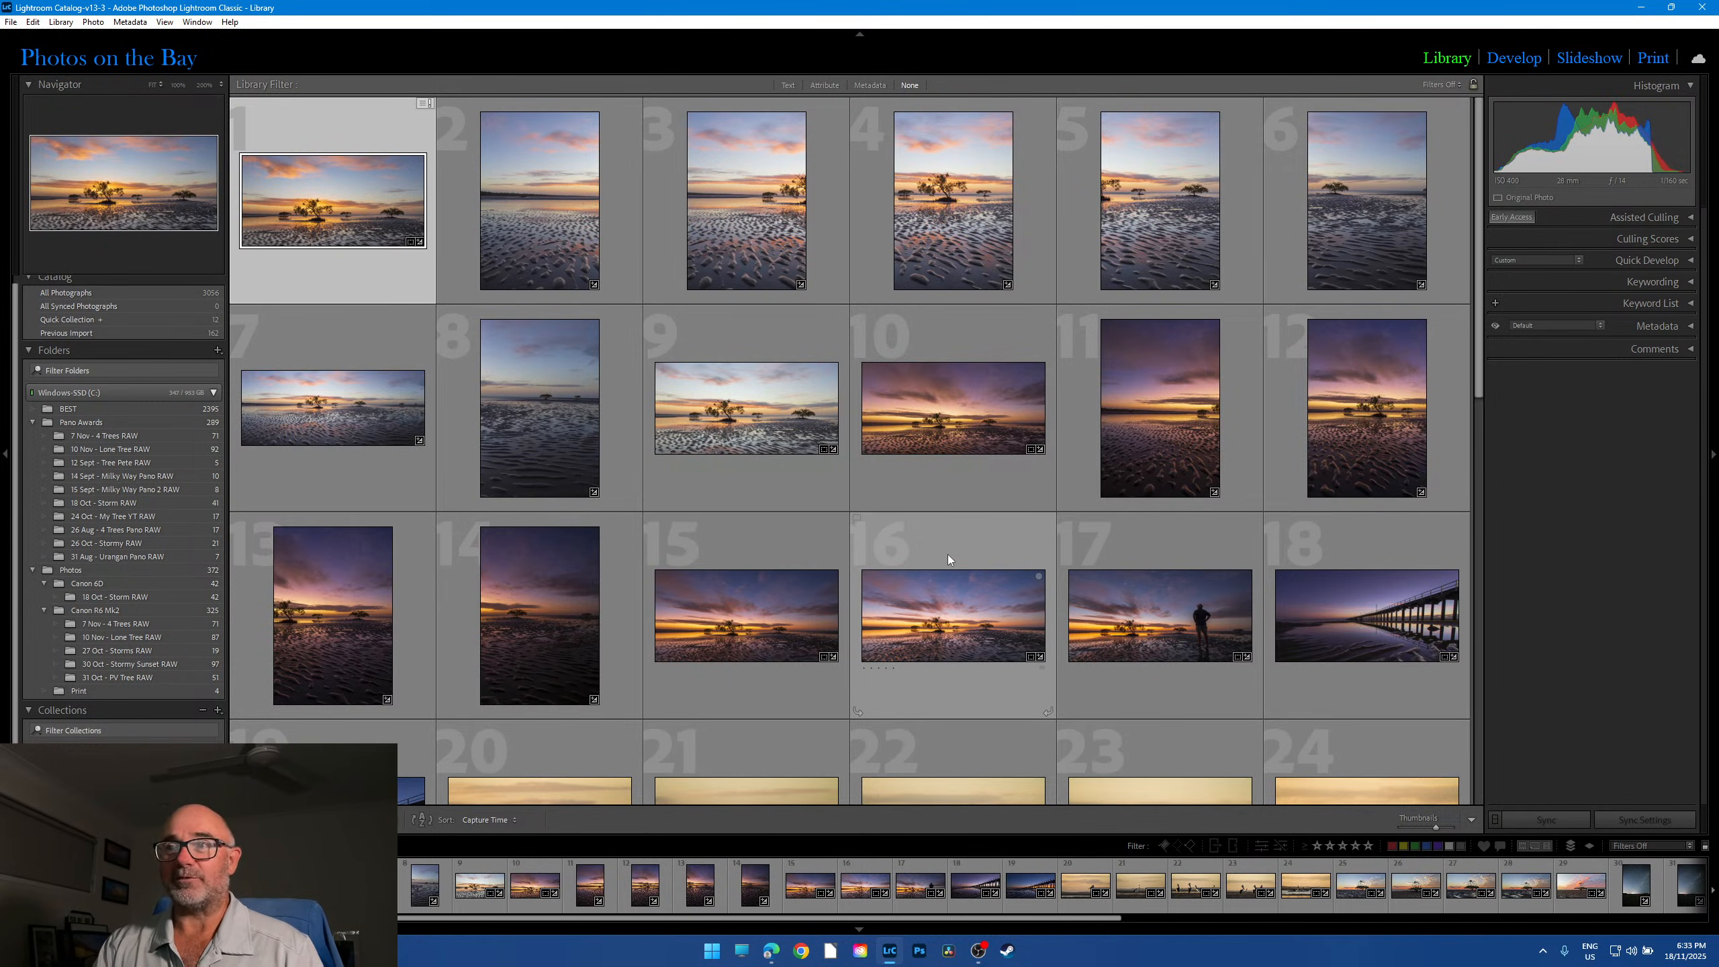
Step: Open the collection that starts with the lightning photos and browse its thumbnails
{"action": "left_click", "coordinate": [101, 773]}
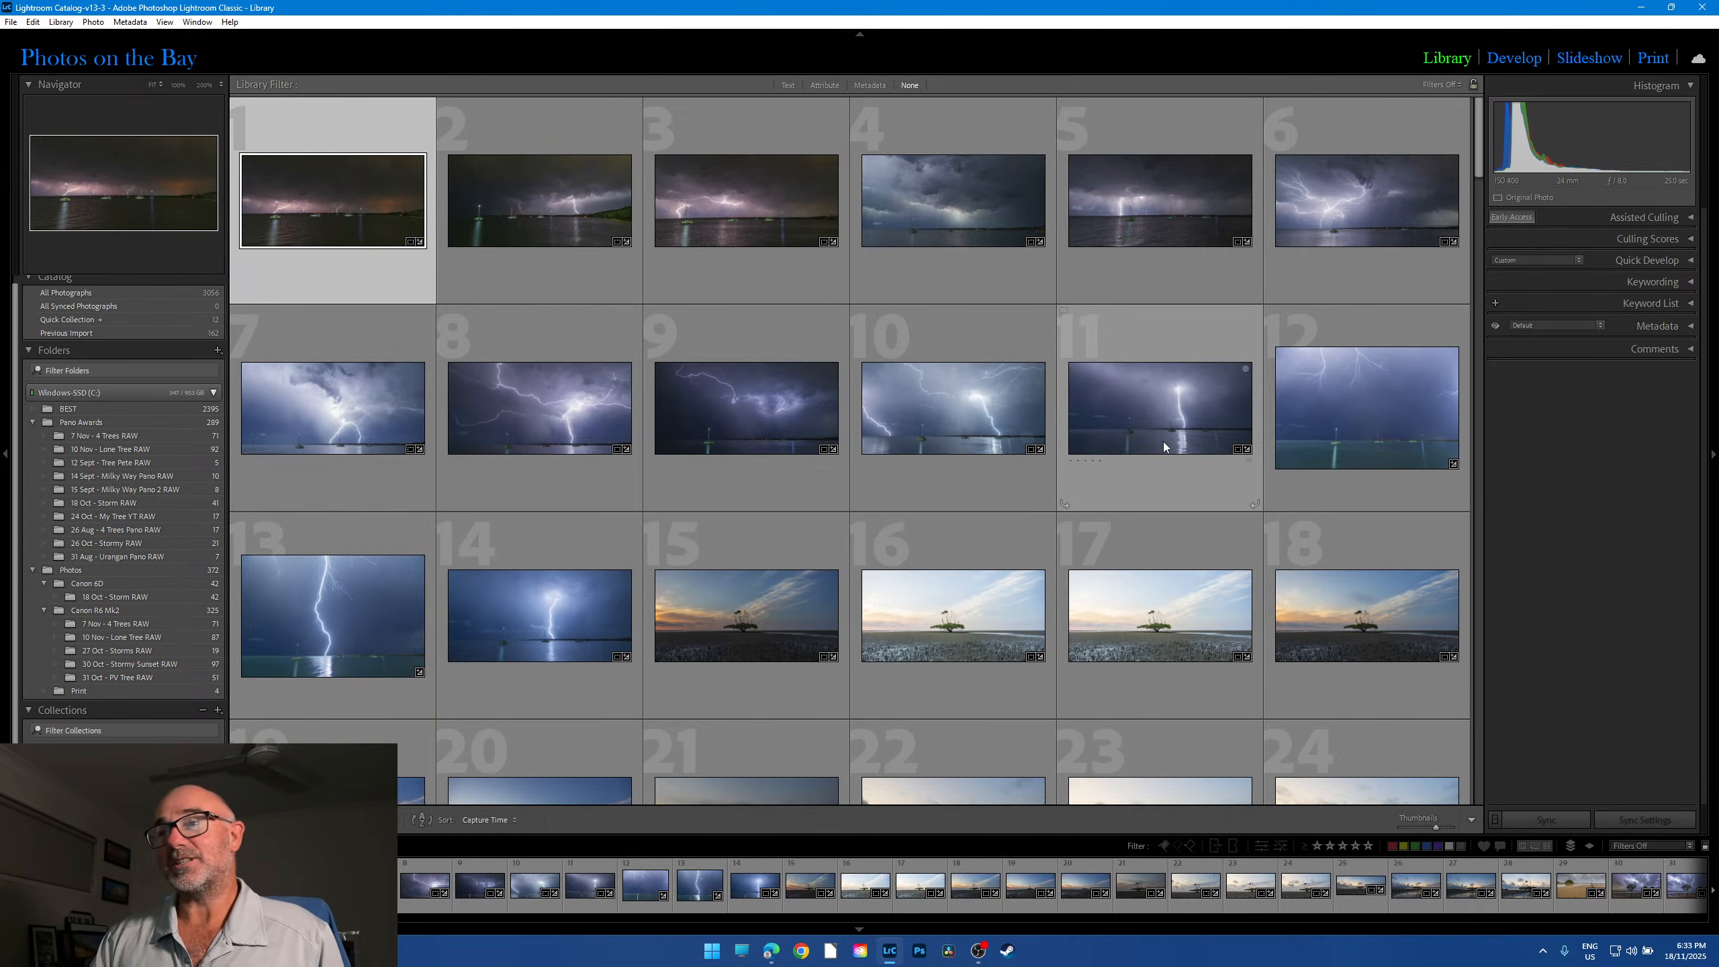
{"action": "mouse_move", "coordinate": [1163, 440]}
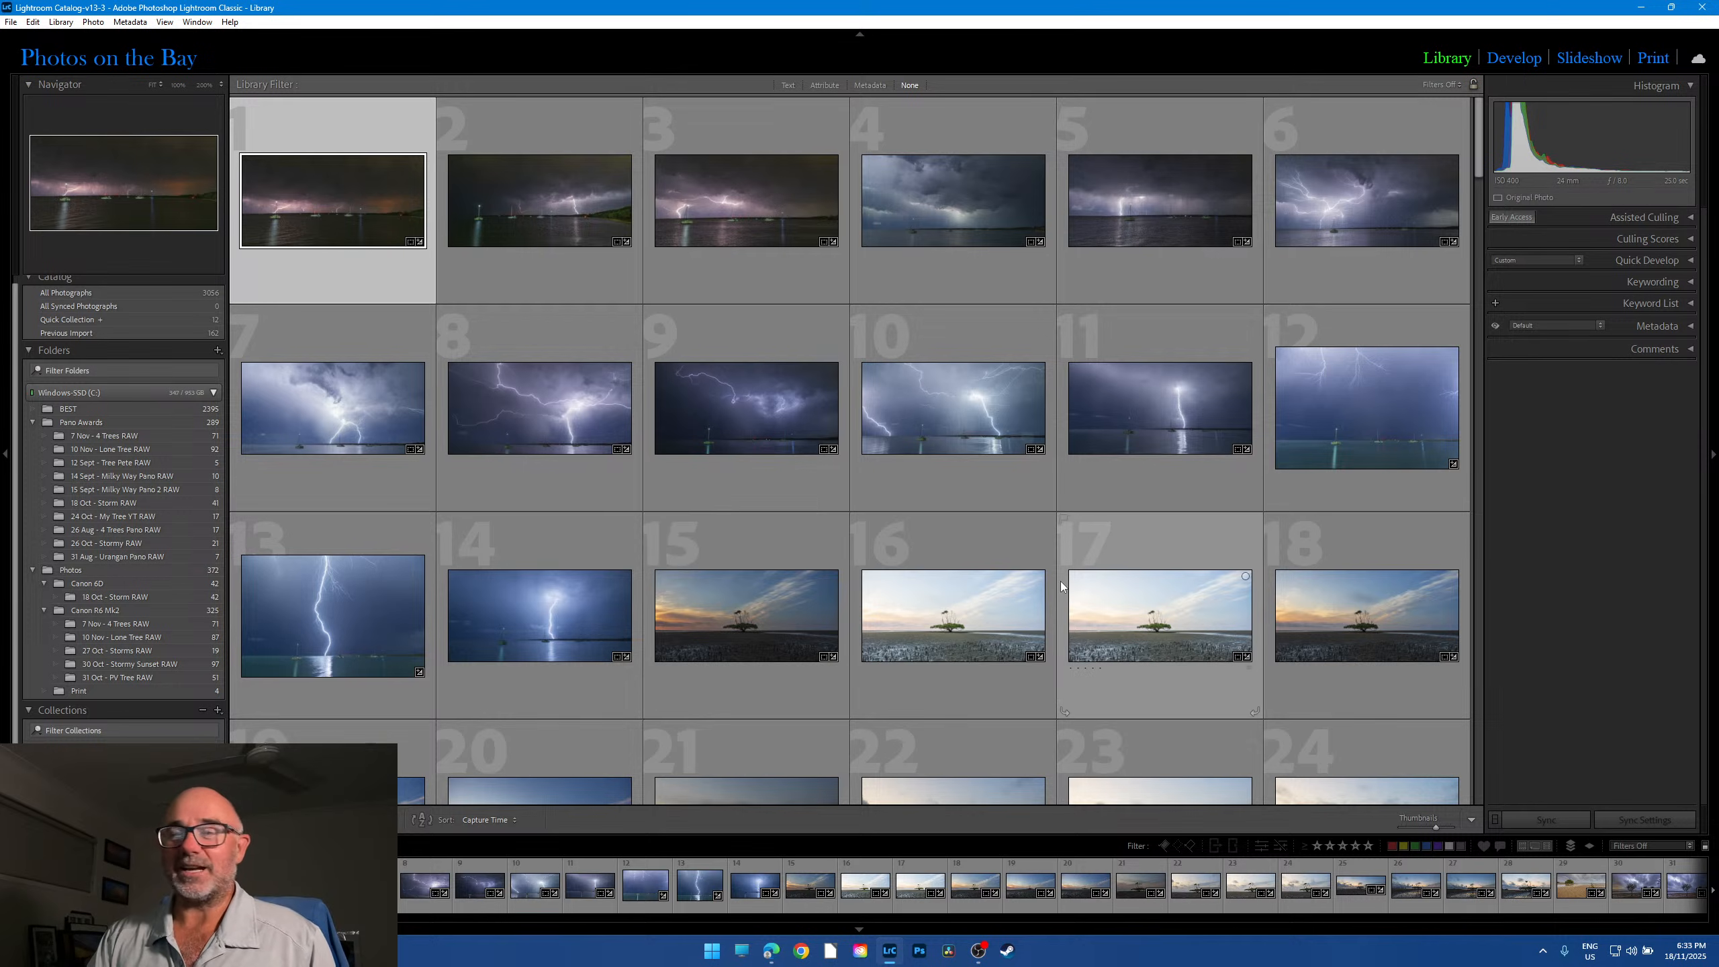
{"action": "scroll", "coordinate": [974, 579], "scroll_direction": "down", "scroll_amount": 3}
{"action": "scroll", "coordinate": [975, 579], "scroll_direction": "down", "scroll_amount": 1}
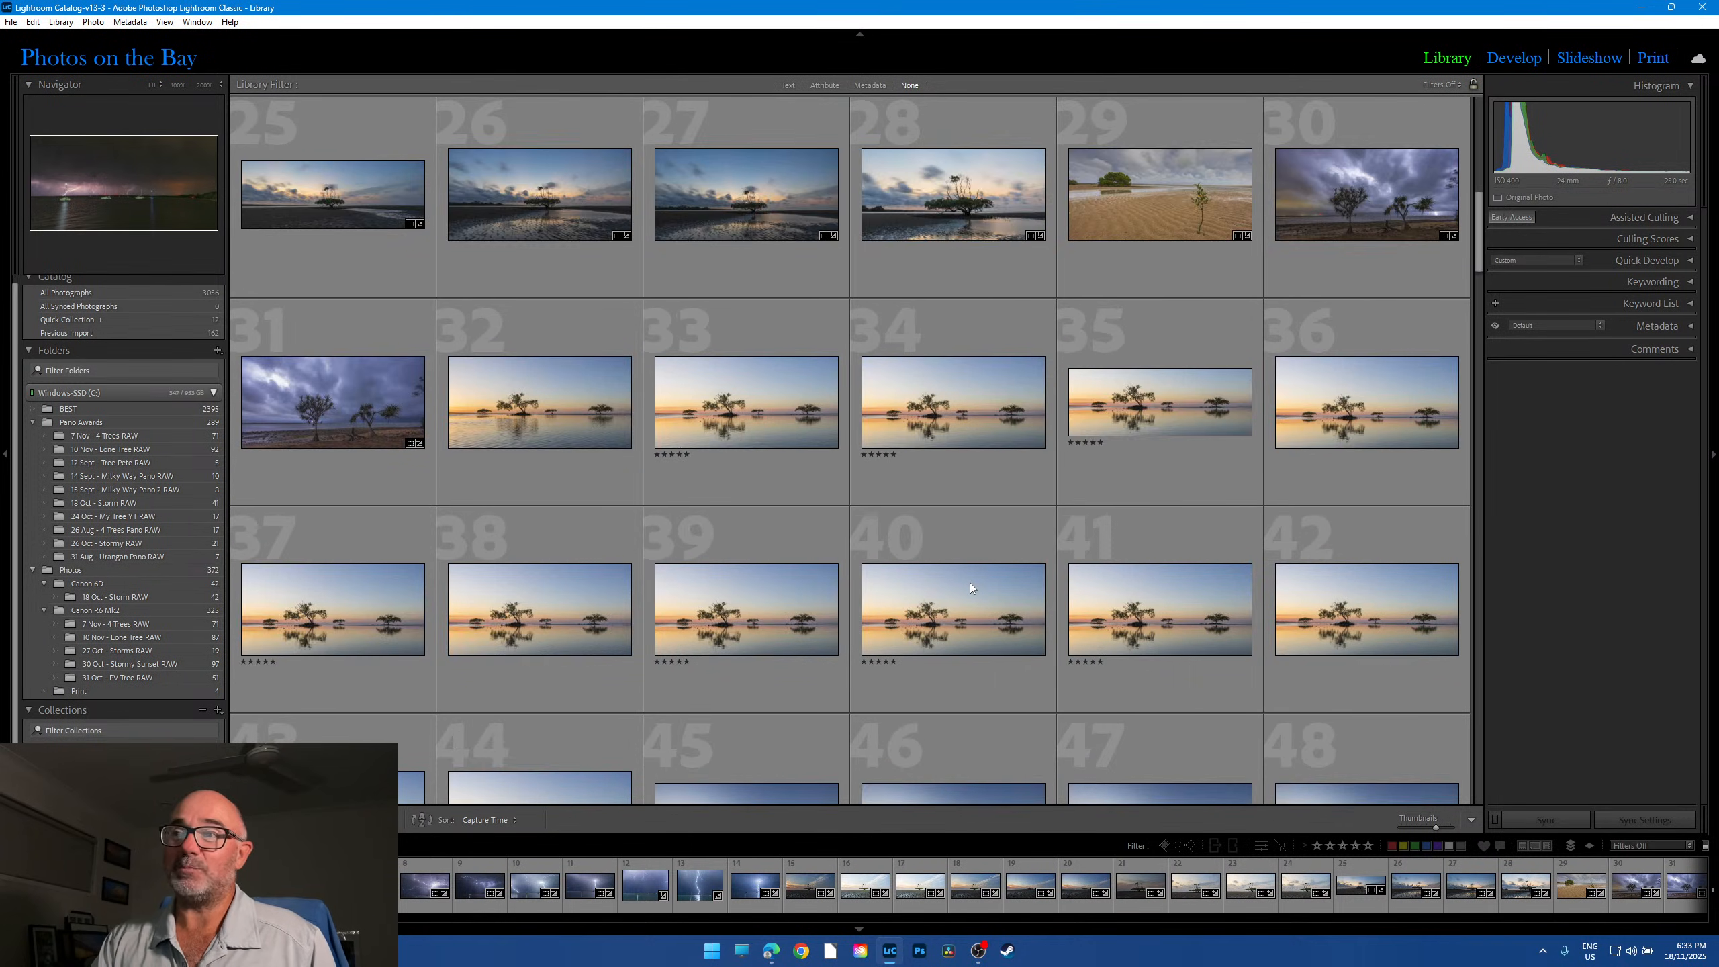
{"action": "scroll", "coordinate": [970, 583], "scroll_direction": "up", "scroll_amount": 4}
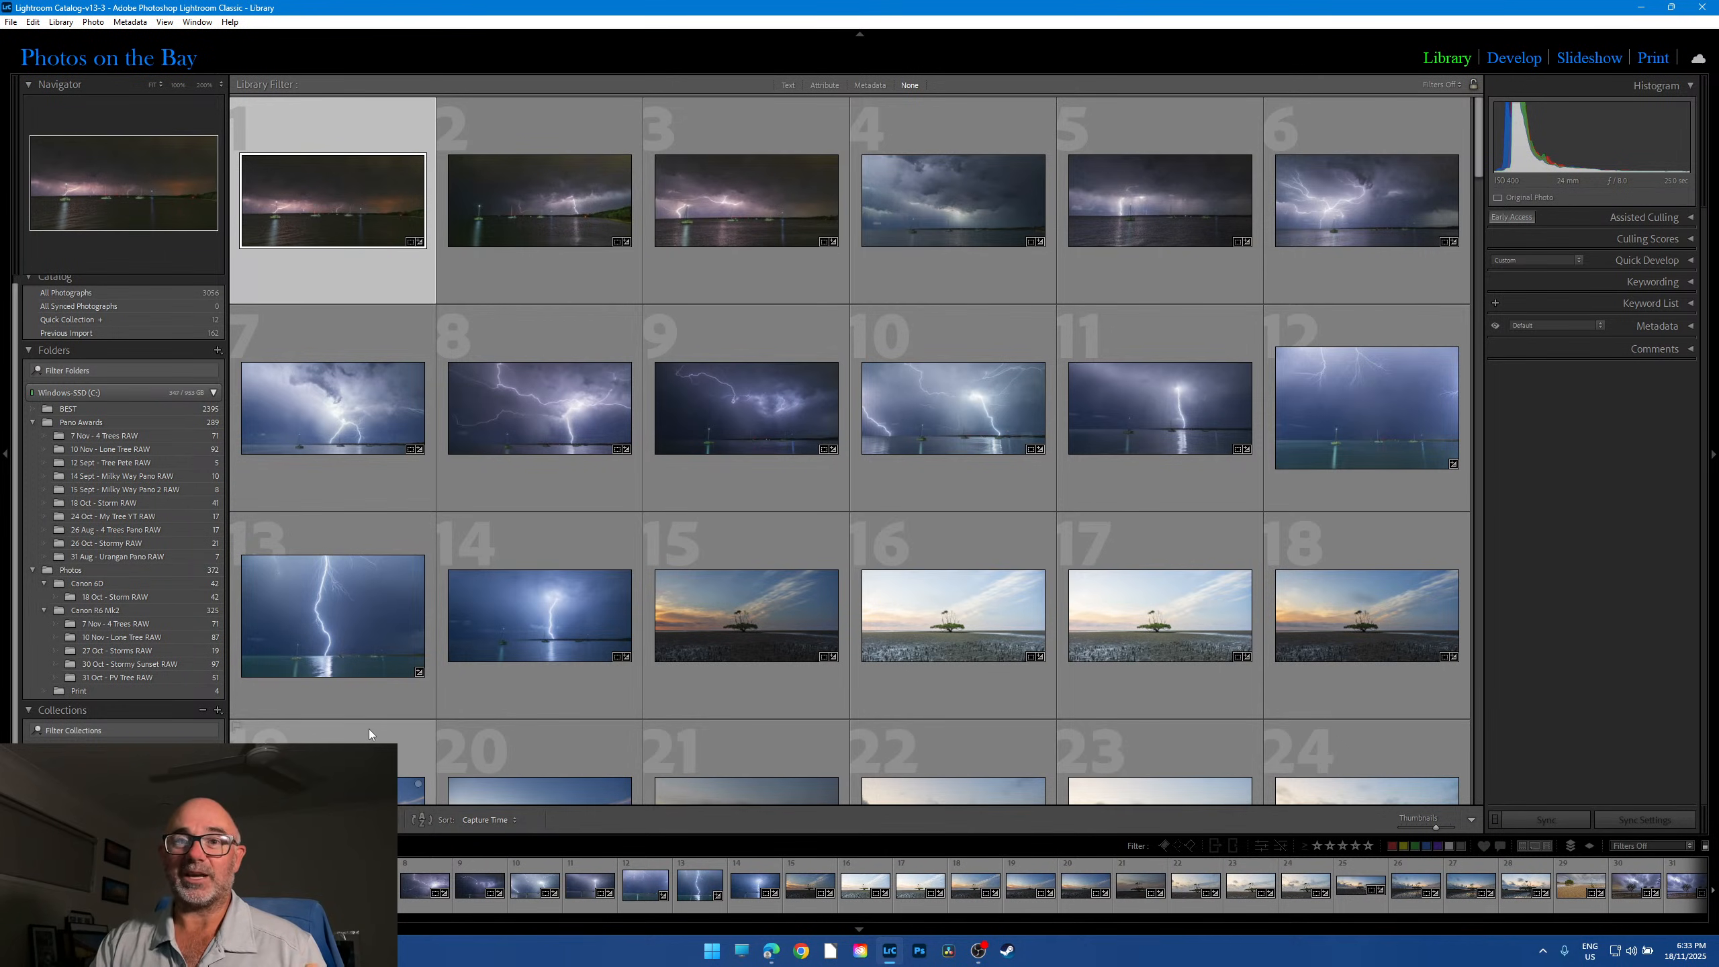
Step: Return to the collection of sunset and pelican photos and open the lone pelican shot, photo 20, in Develop
{"action": "left_click", "coordinate": [101, 799]}
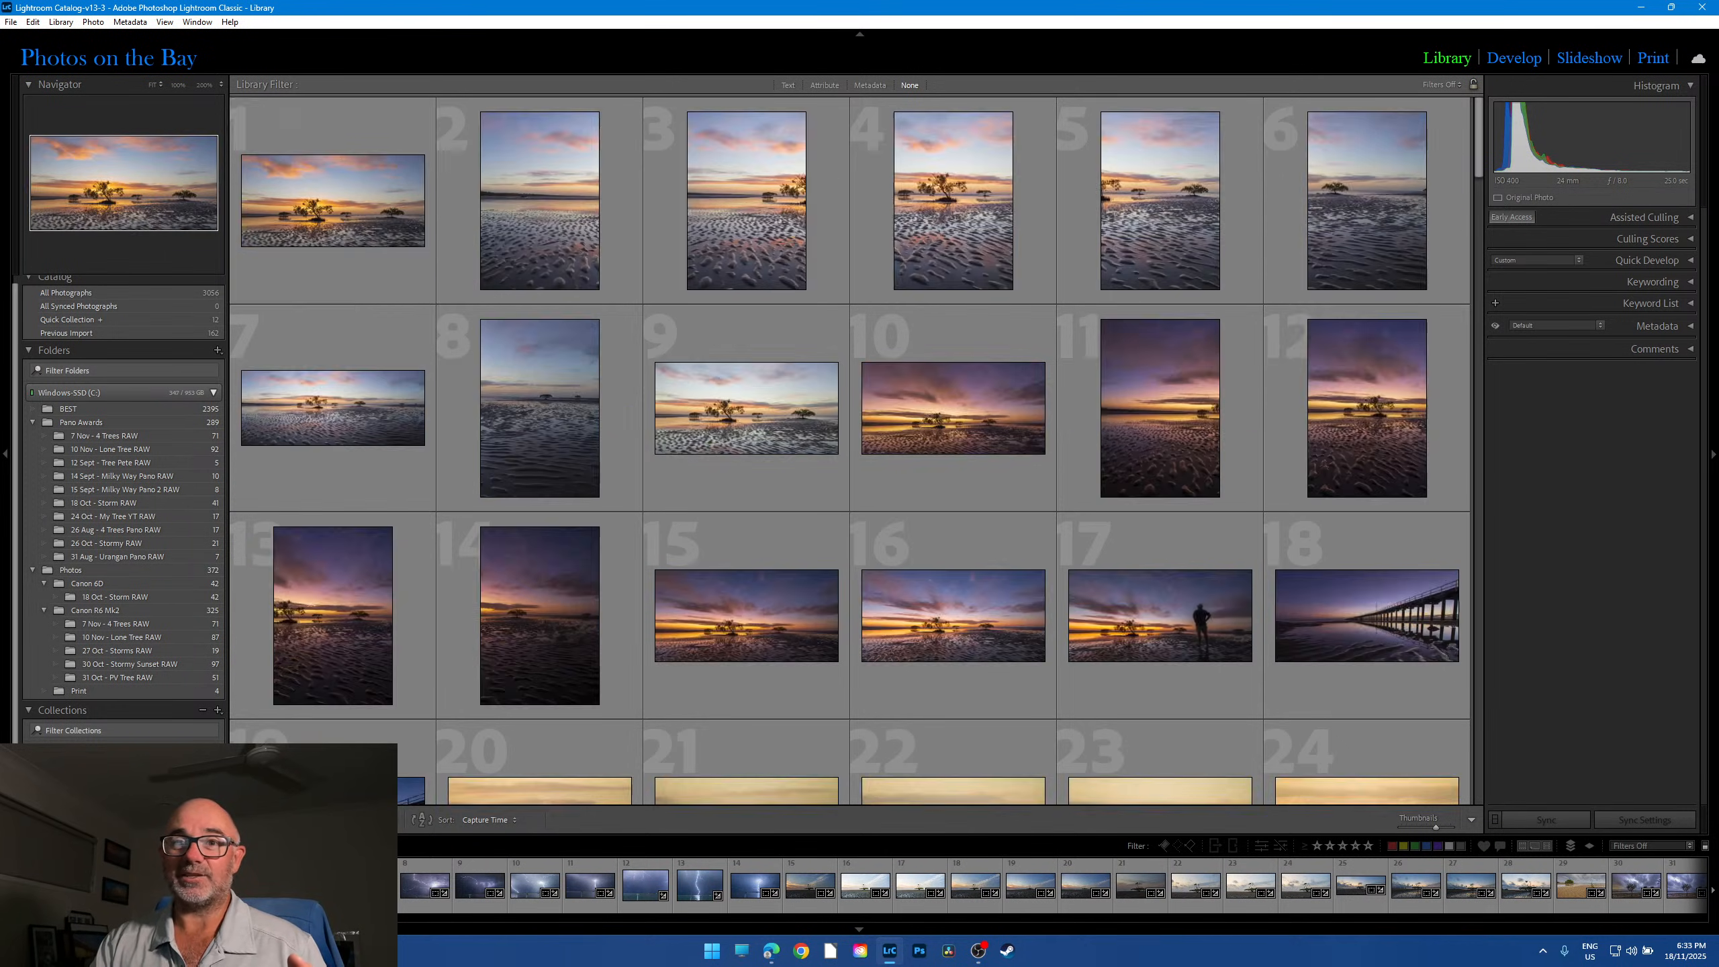
{"action": "scroll", "coordinate": [757, 637], "scroll_direction": "down", "scroll_amount": 6}
{"action": "scroll", "coordinate": [757, 638], "scroll_direction": "up", "scroll_amount": 3}
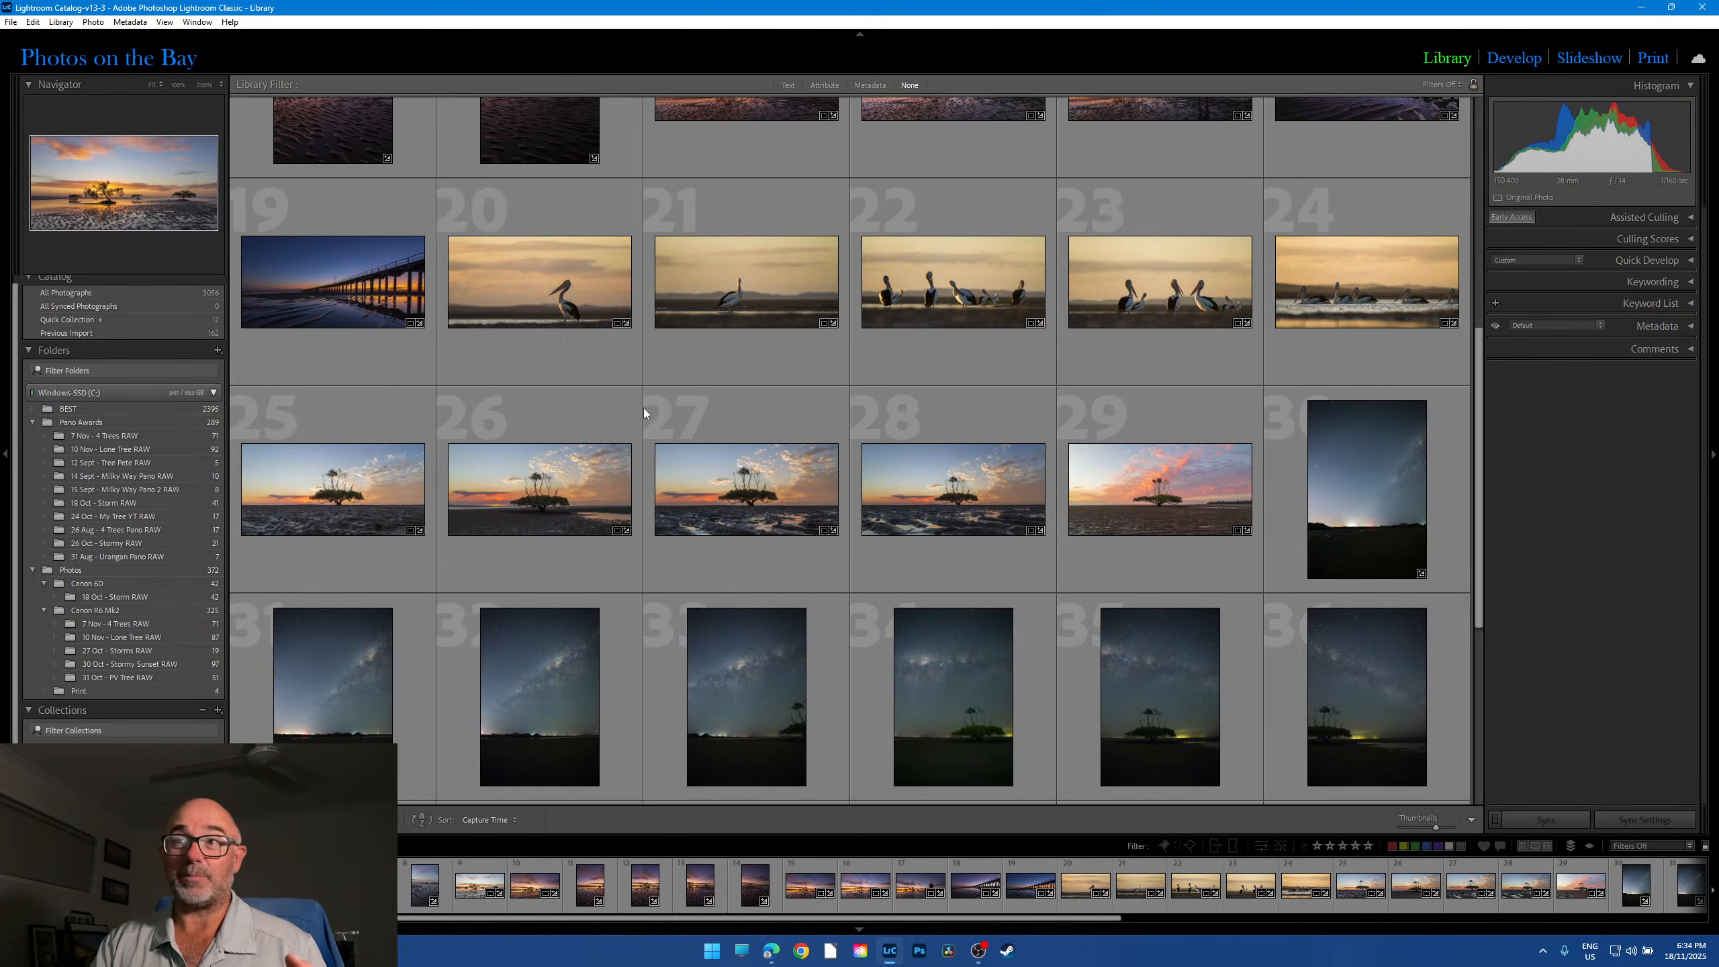
{"action": "left_click", "coordinate": [553, 288]}
{"action": "left_click", "coordinate": [1516, 59]}
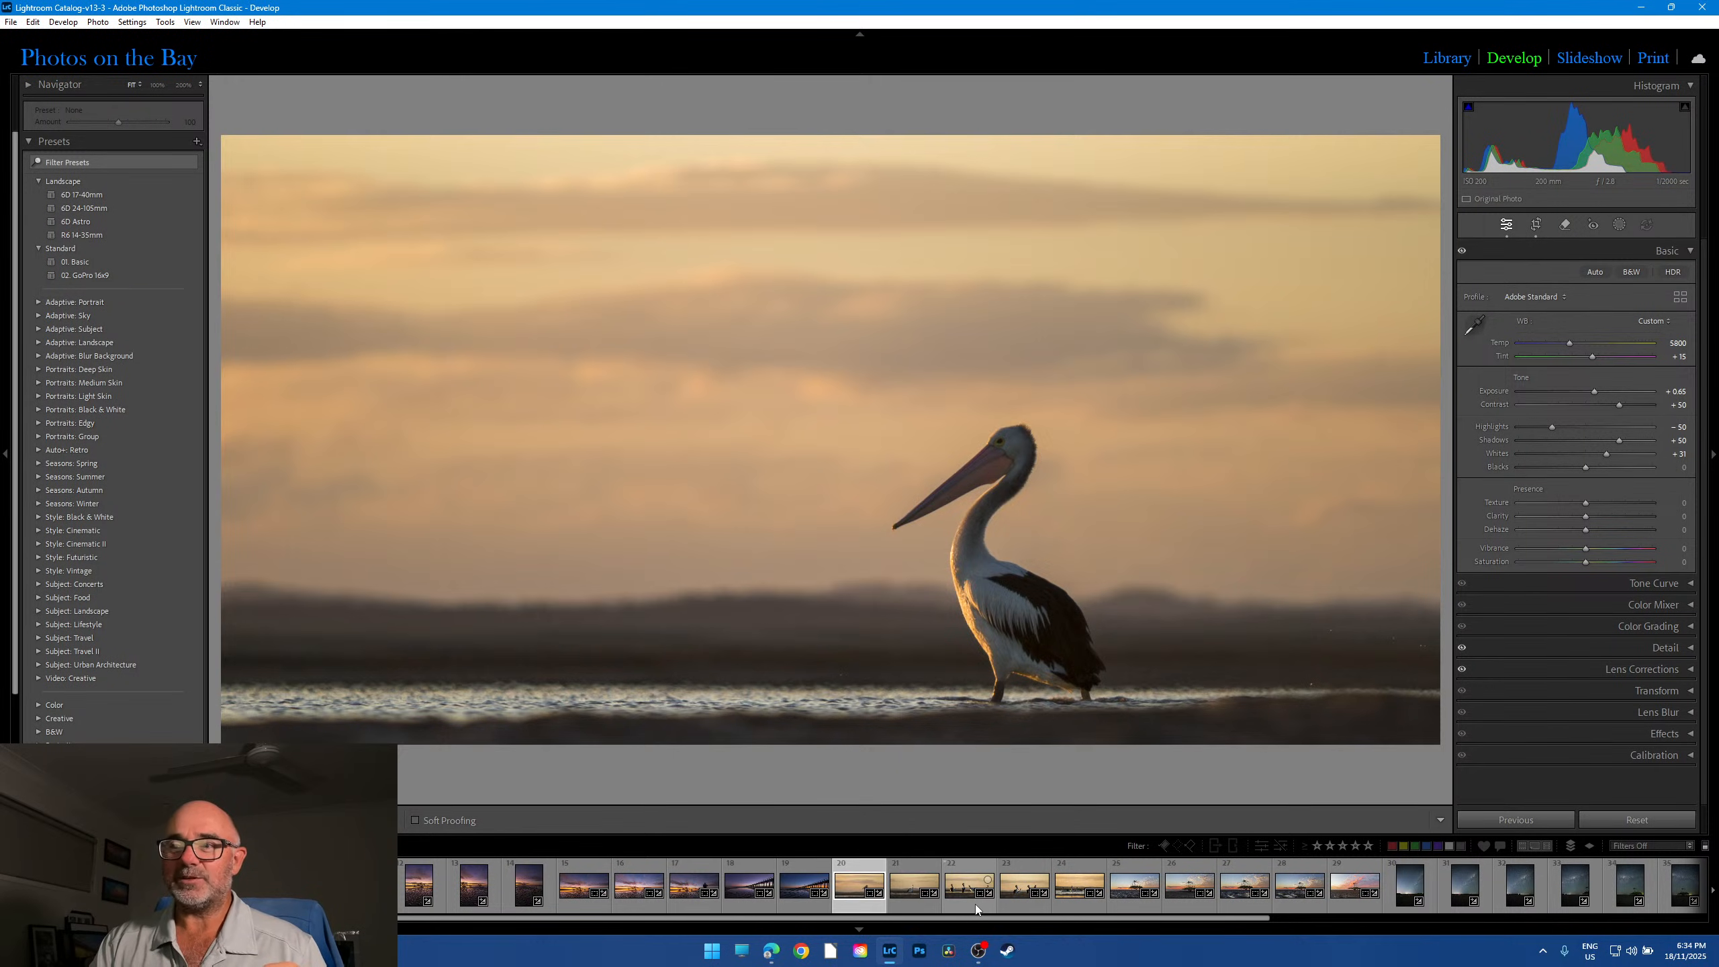
Step: View pelican photos 21 to 24 one after another in Develop, and return to photo 20
{"action": "left_click", "coordinate": [919, 908]}
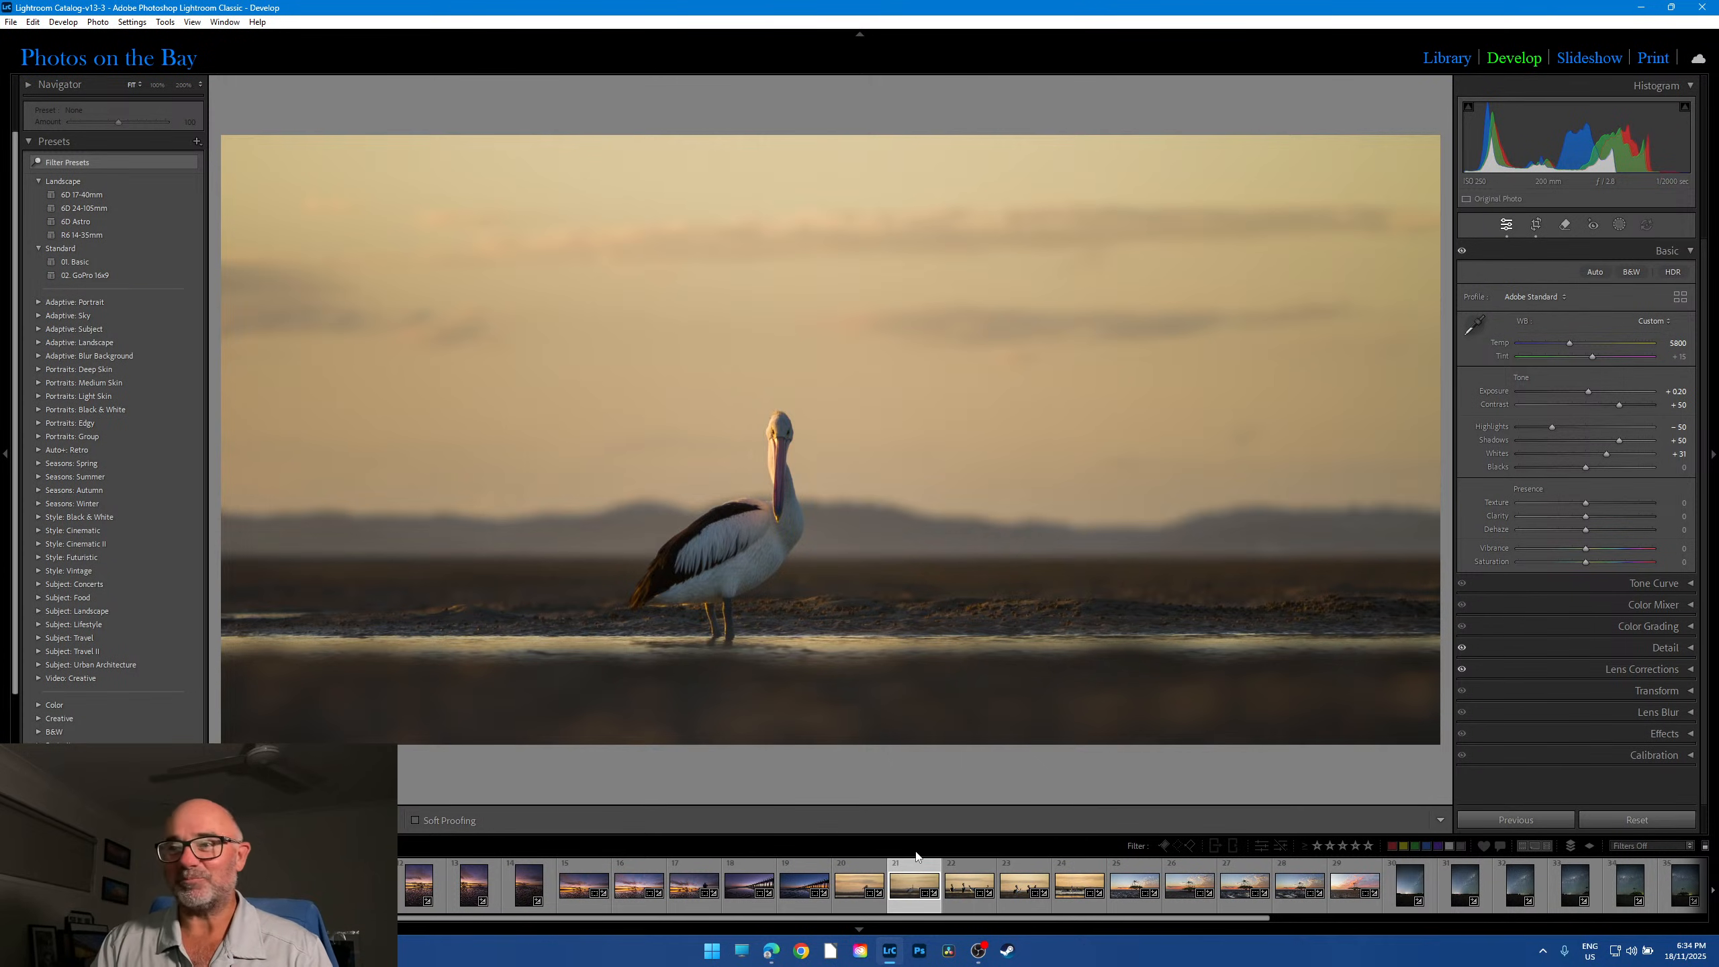
{"action": "left_click", "coordinate": [970, 909]}
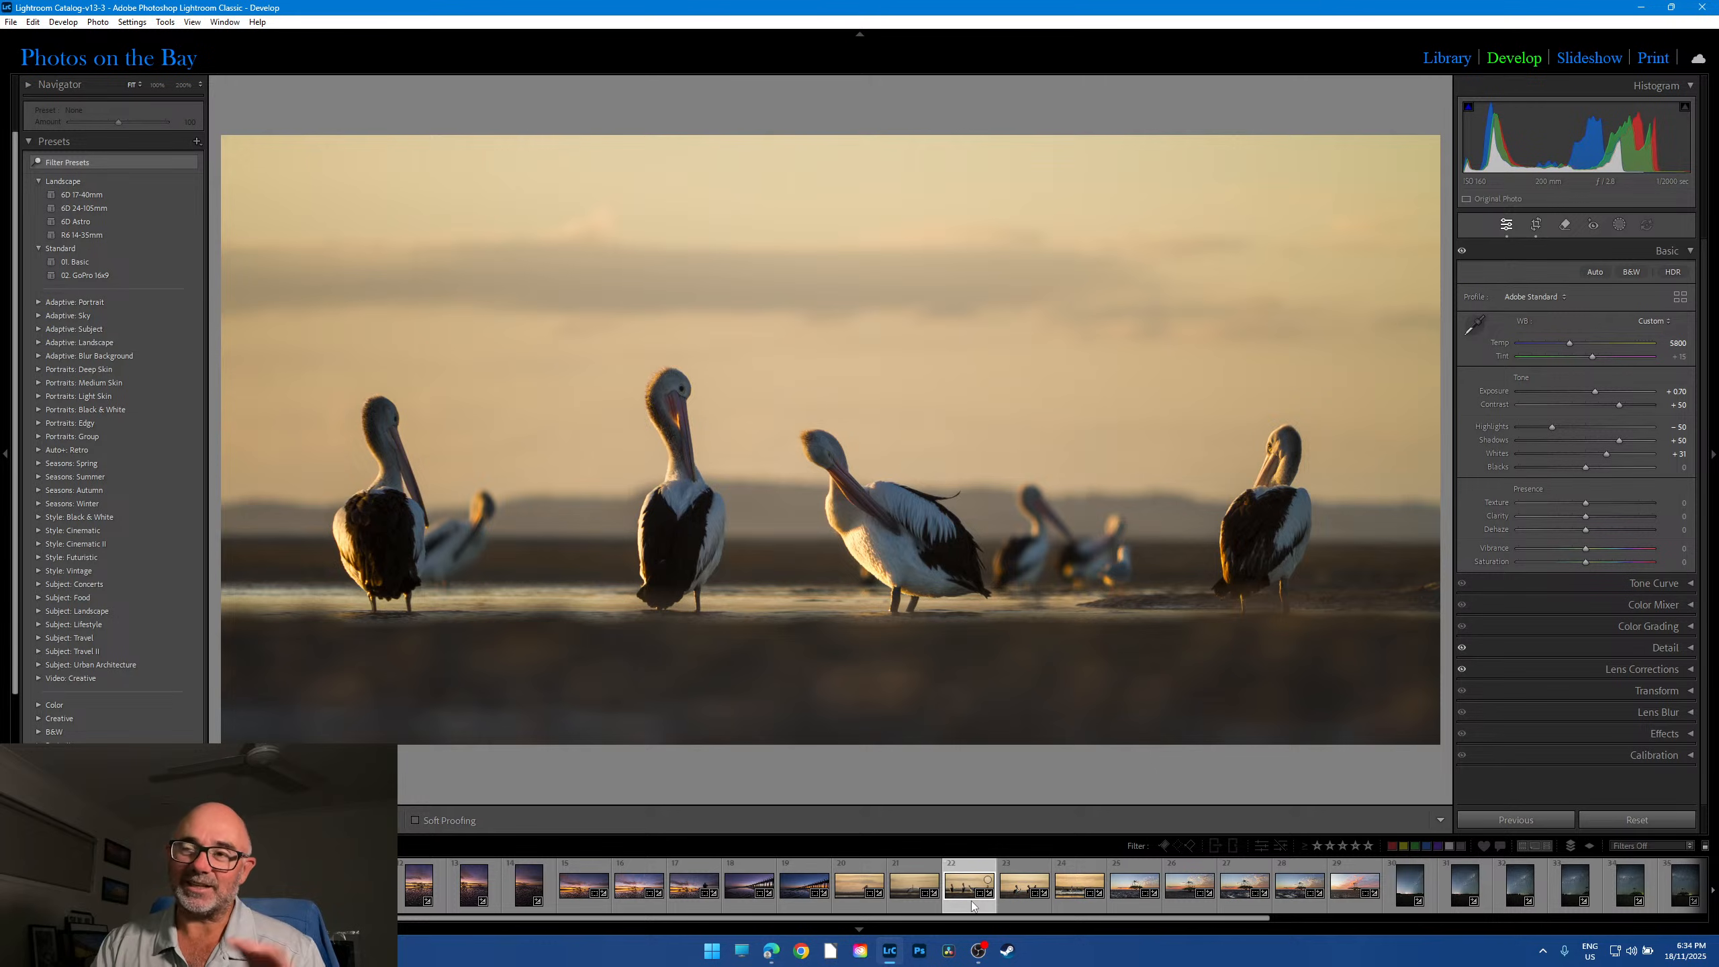
{"action": "left_click", "coordinate": [1025, 908]}
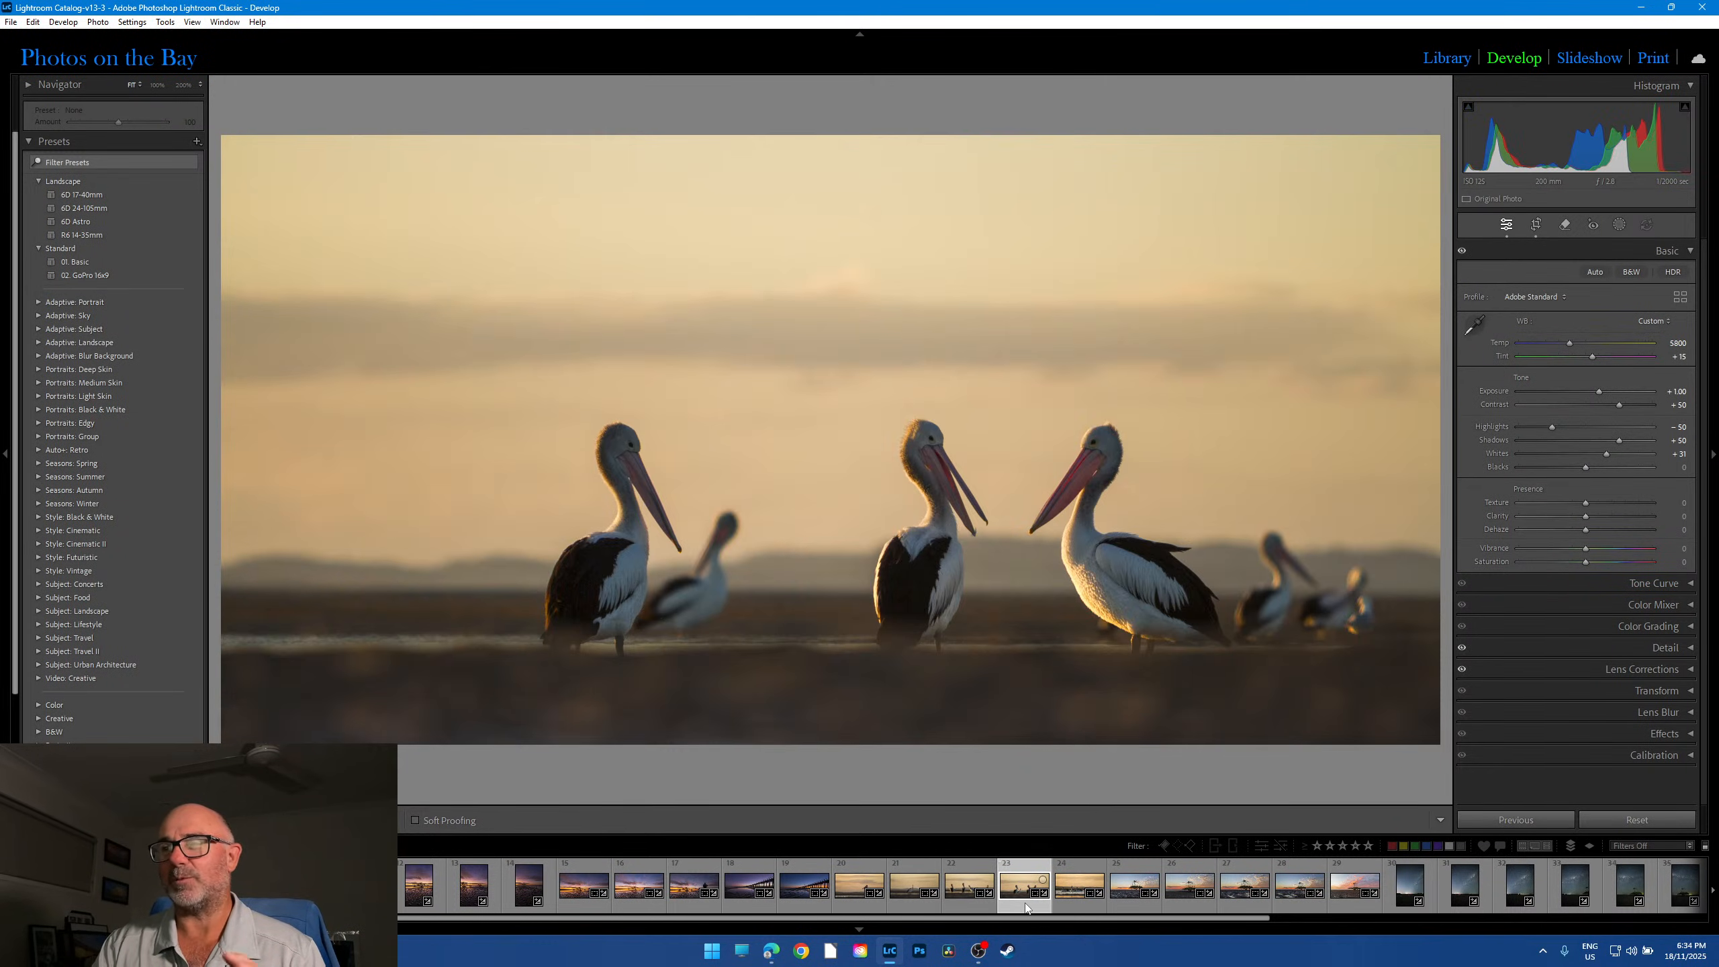
{"action": "left_click", "coordinate": [1057, 892]}
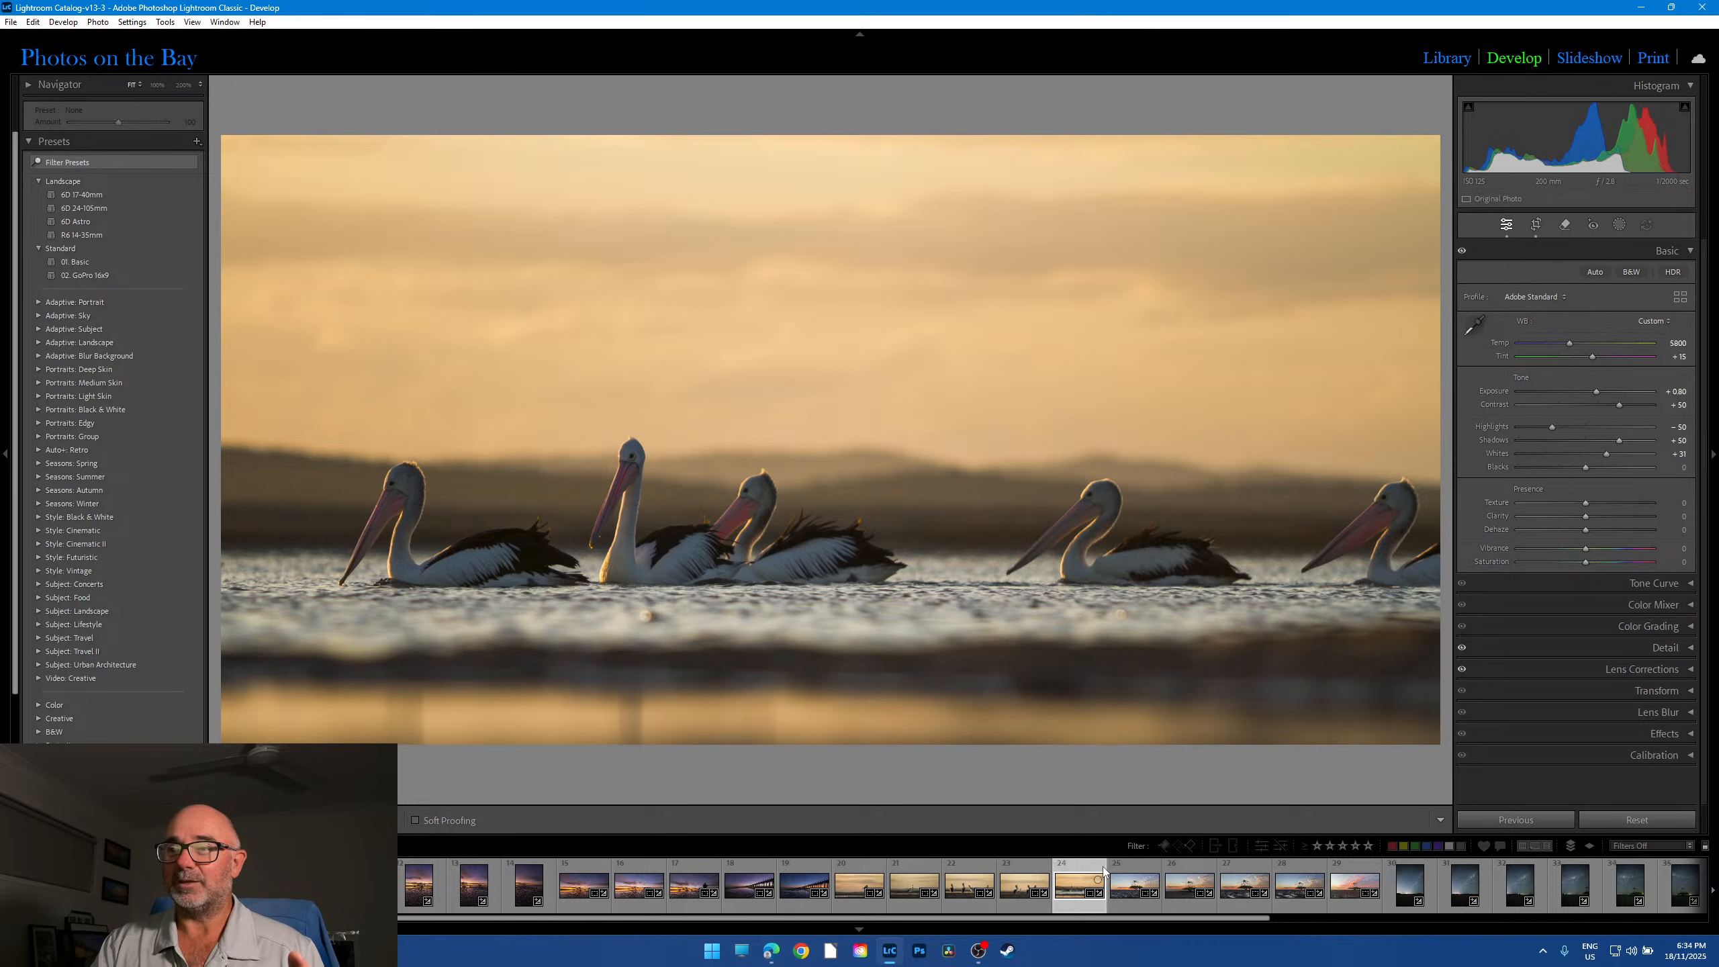
{"action": "left_click", "coordinate": [871, 911]}
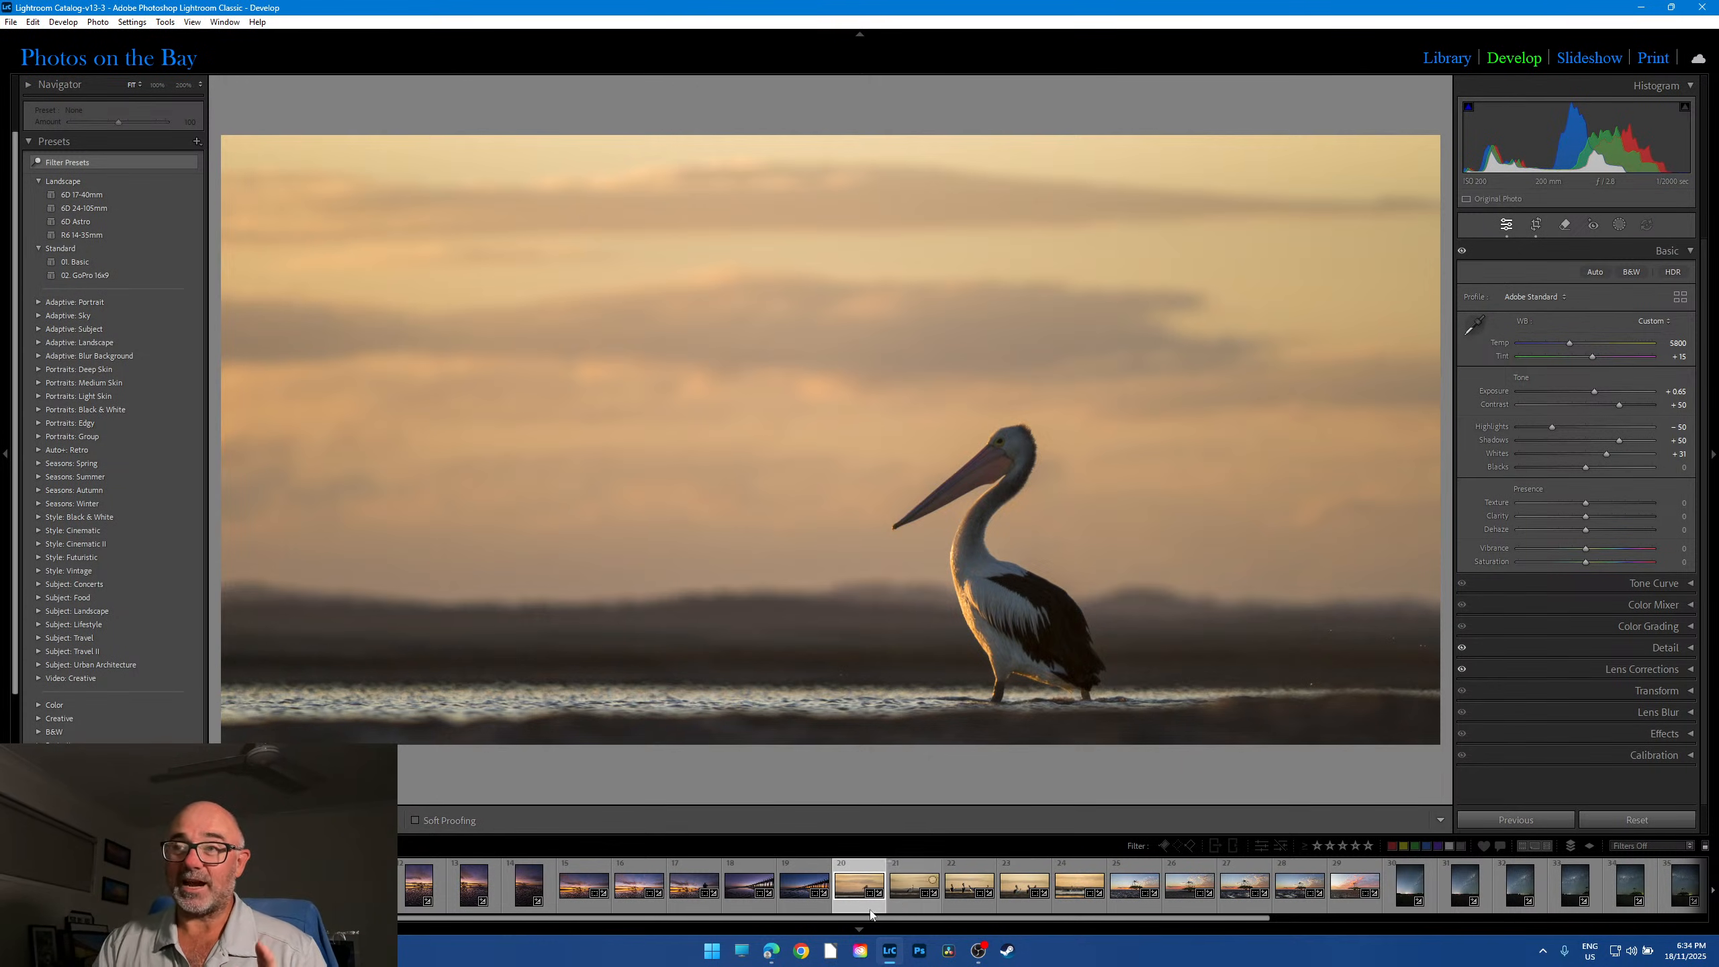
Step: View the jetty photos 18 and 19 at large size, followed by pelican photos 20 to 22
{"action": "left_click", "coordinate": [748, 904]}
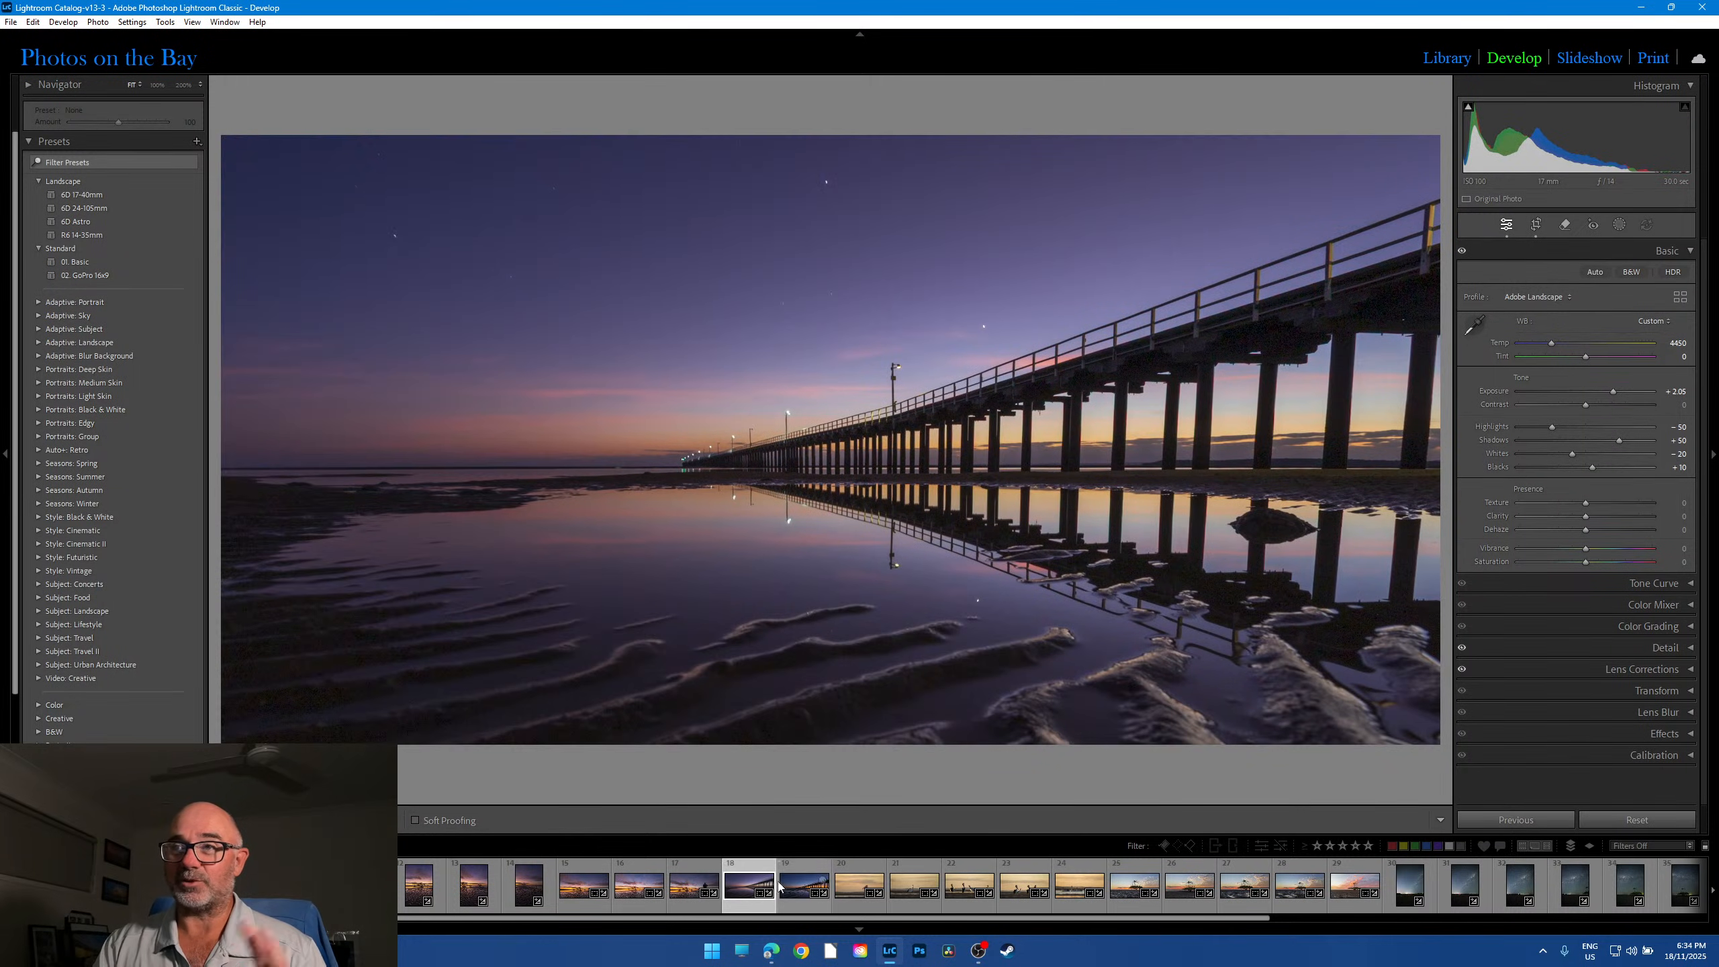
{"action": "left_click", "coordinate": [801, 909]}
{"action": "left_click", "coordinate": [854, 906]}
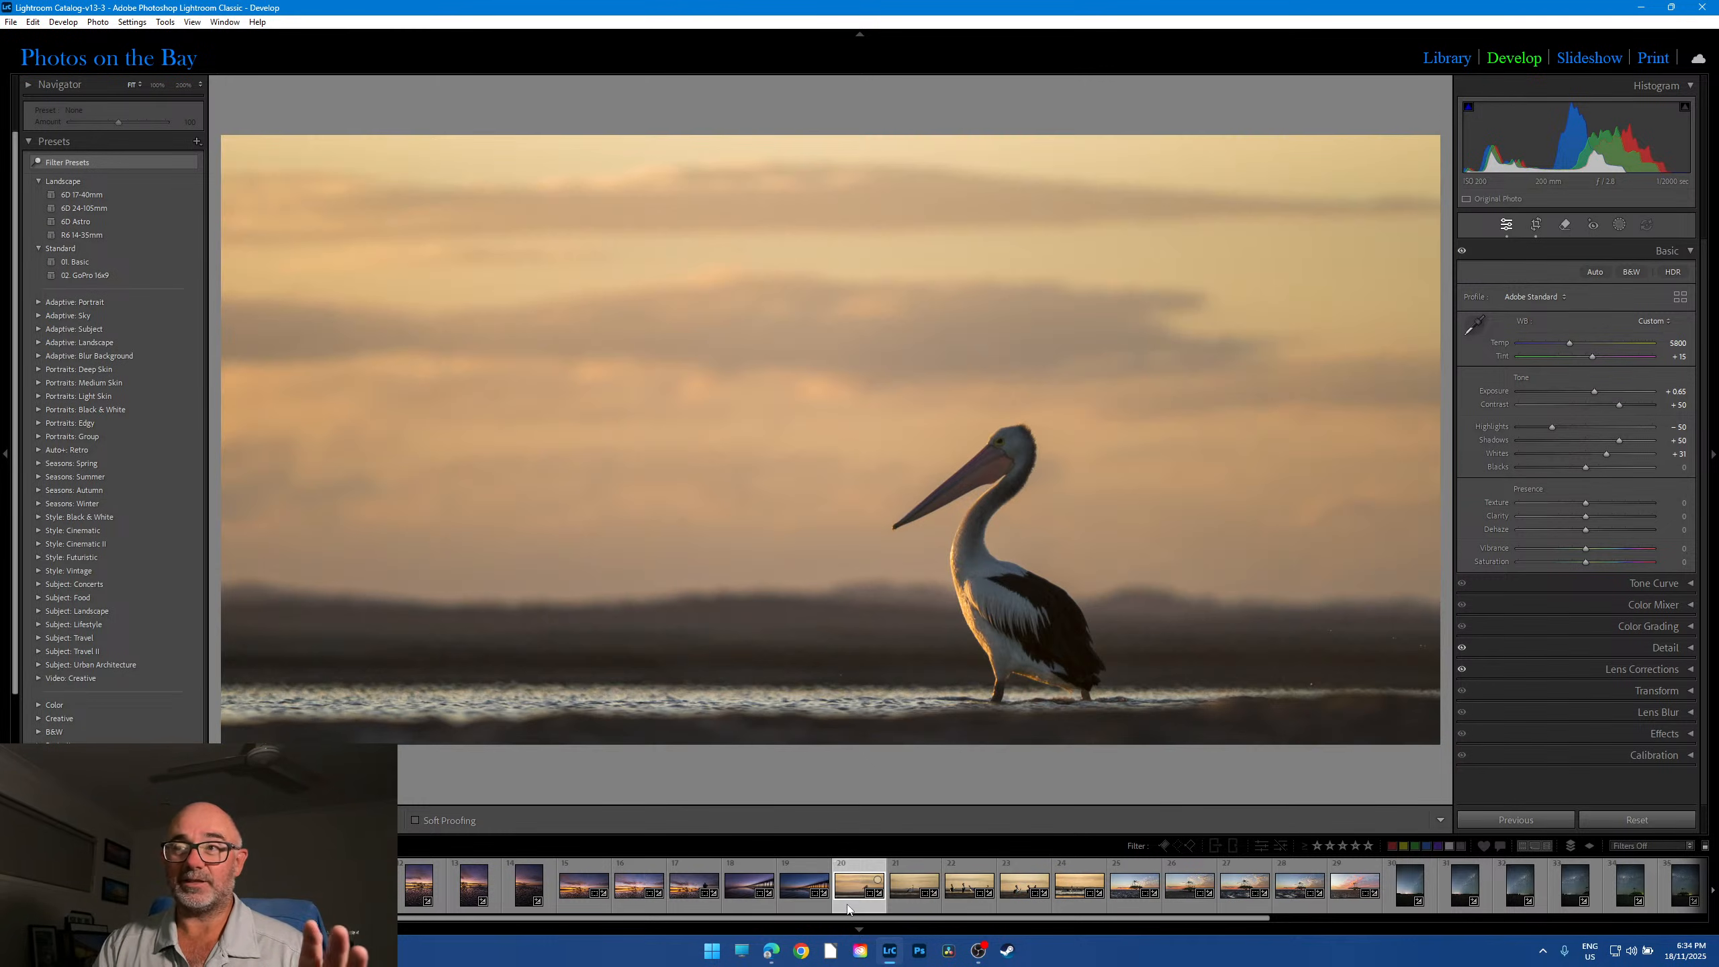
{"action": "left_click", "coordinate": [922, 908]}
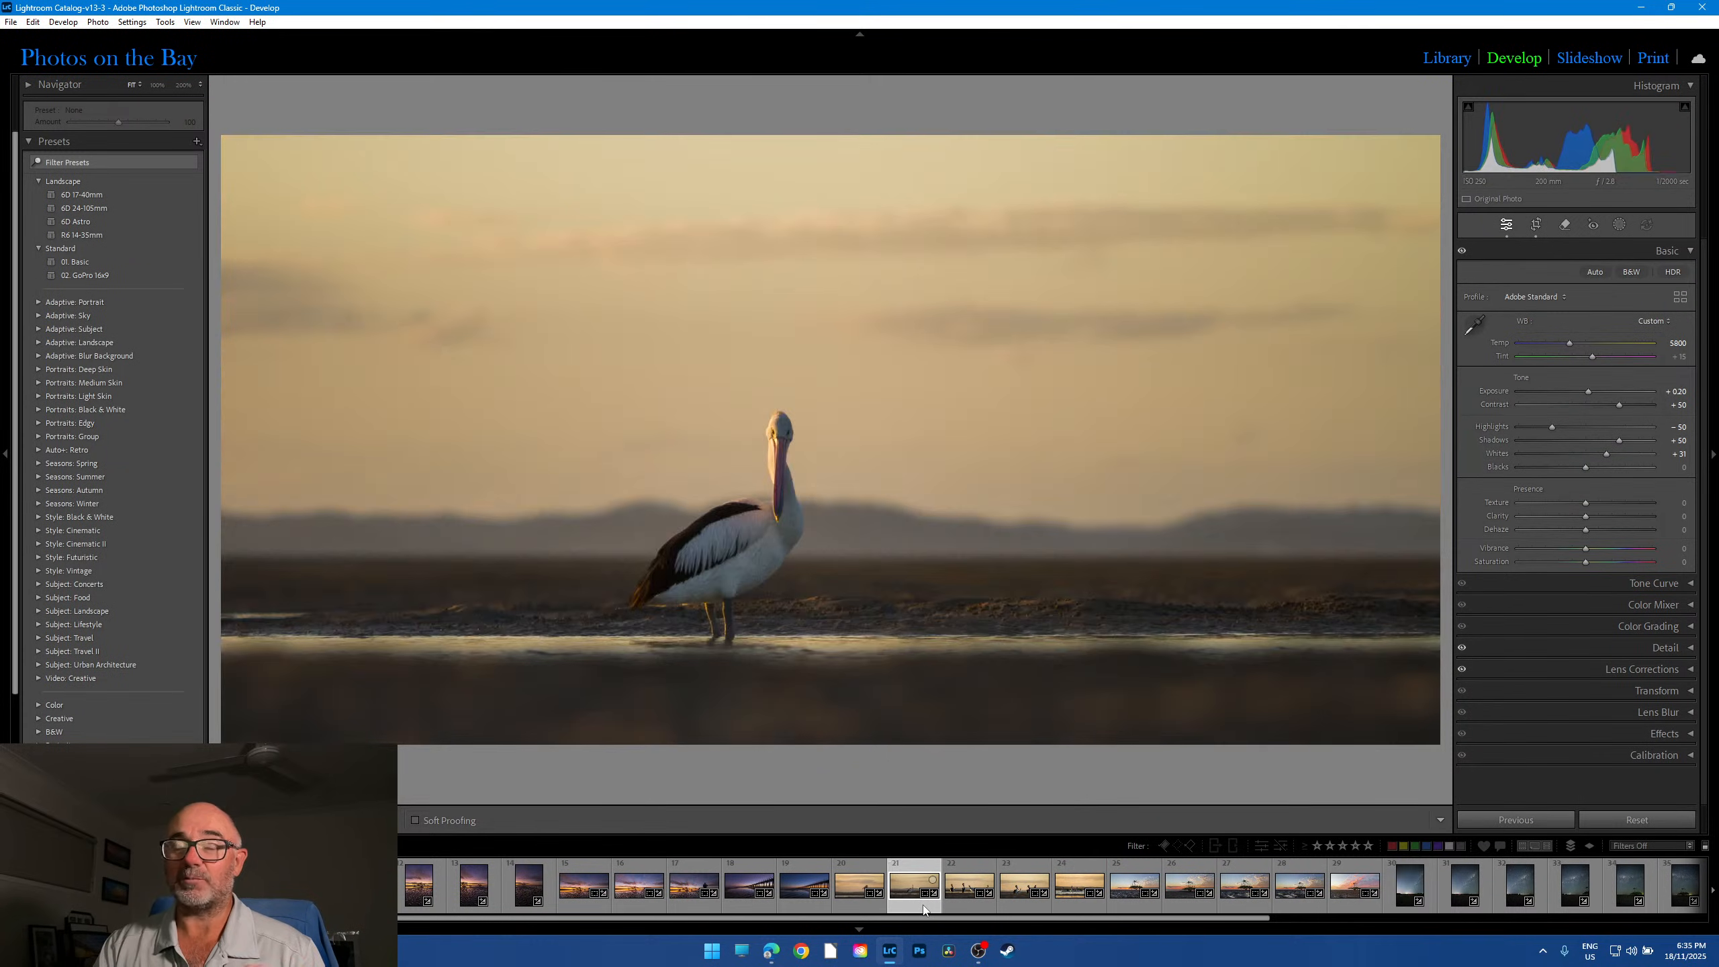
{"action": "left_click", "coordinate": [981, 911]}
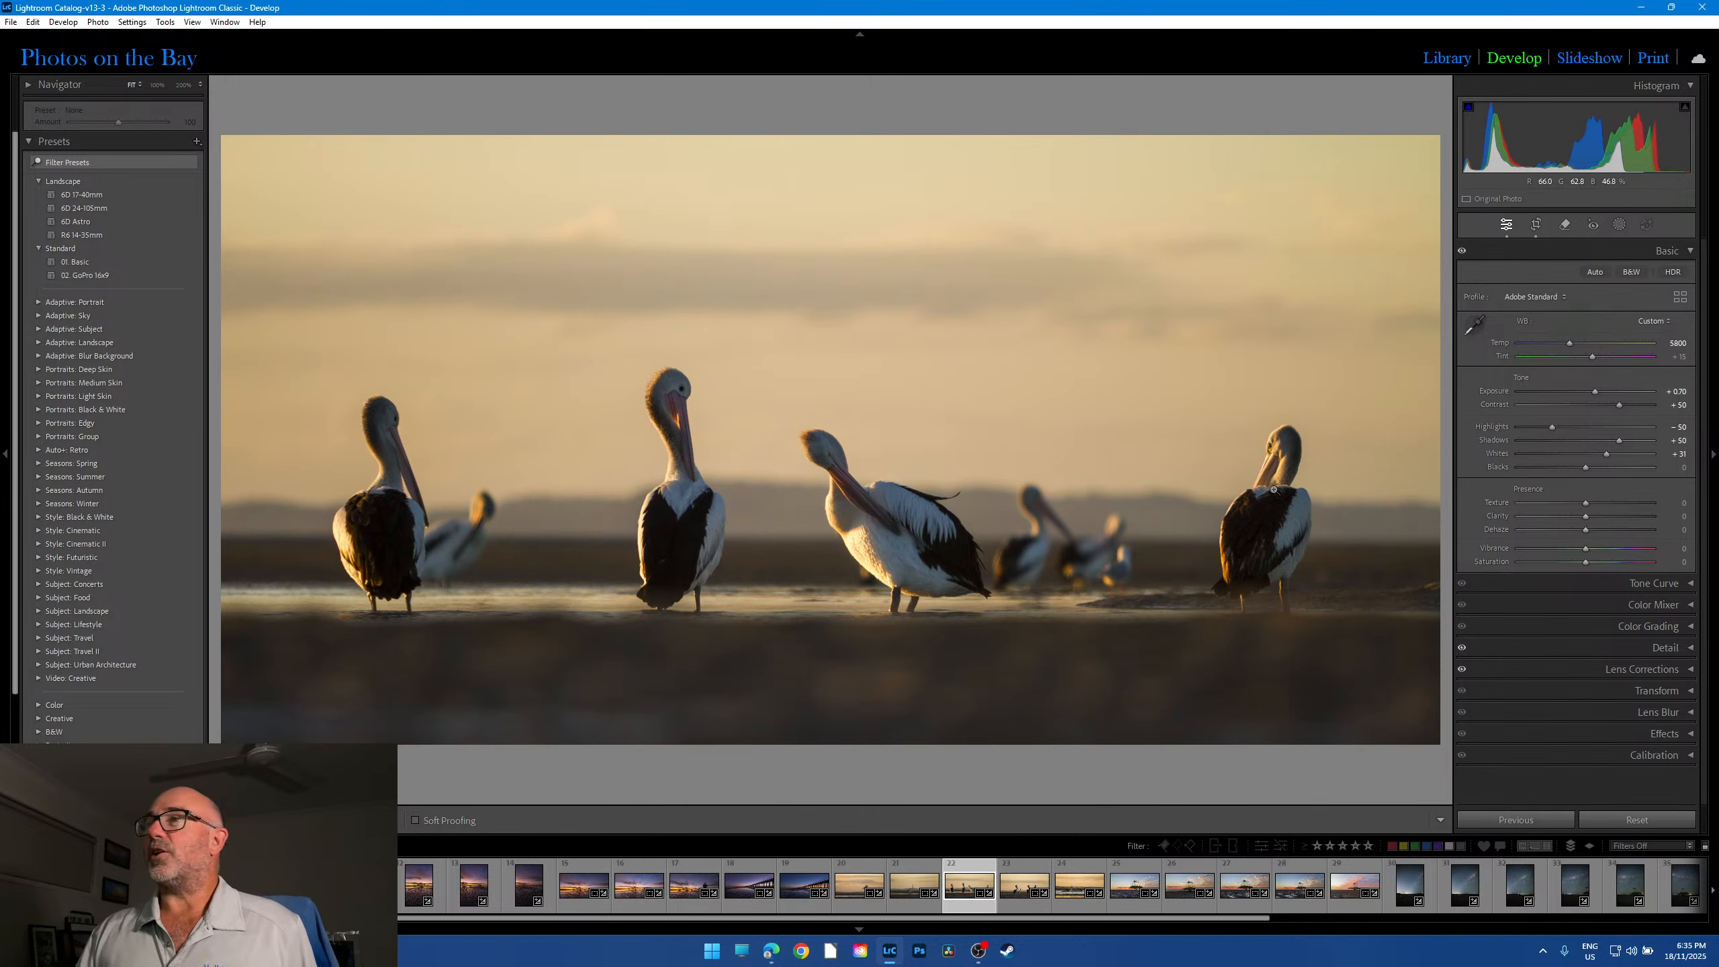
Step: Switch to the lightning collection, view its first two storm photos in Develop, and return to the Library grid
{"action": "left_click", "coordinate": [1449, 59]}
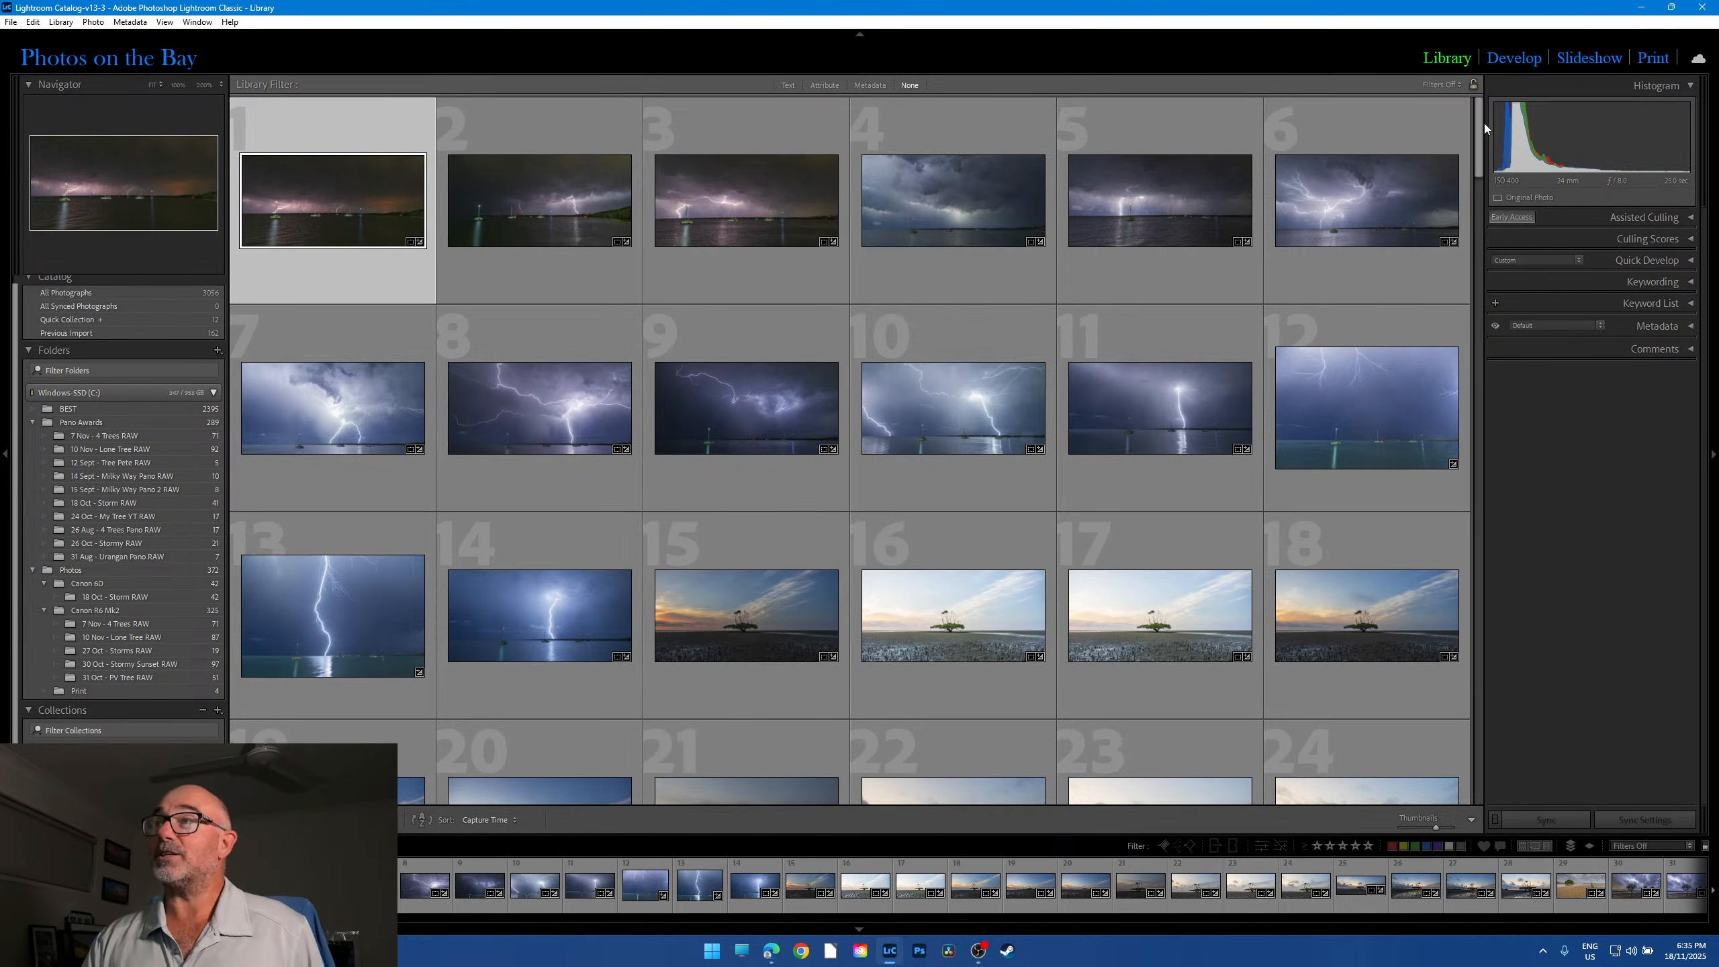
{"action": "left_click", "coordinate": [1519, 61]}
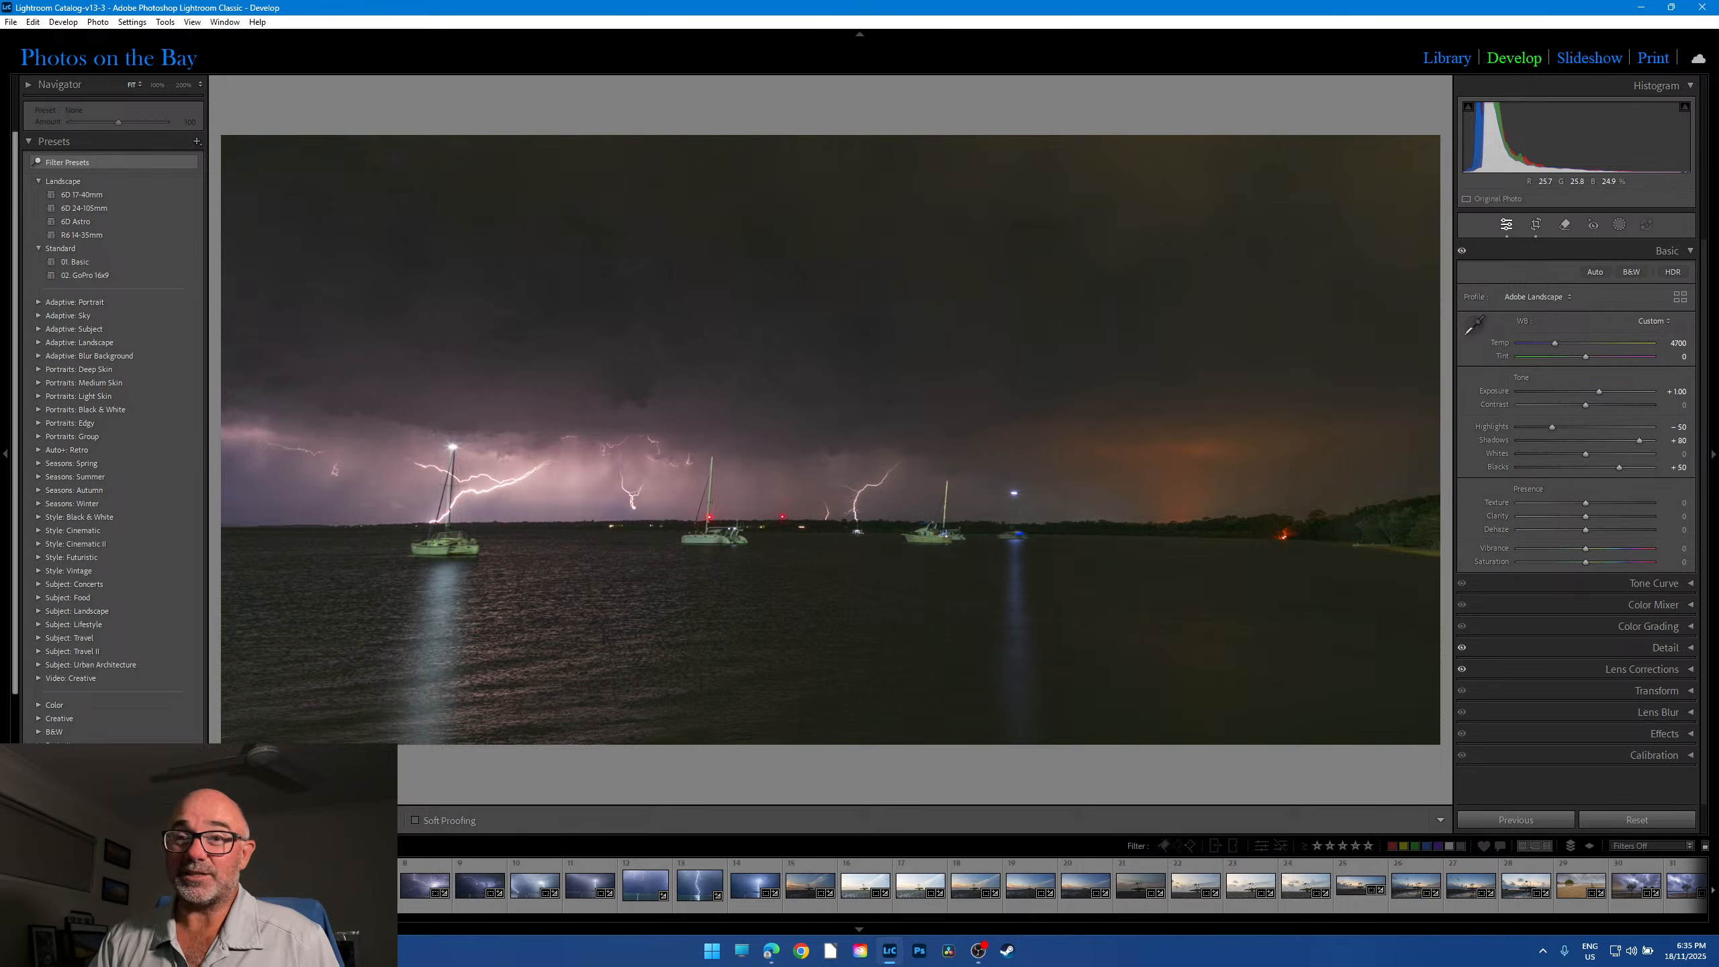
{"action": "key", "text": "Right"}
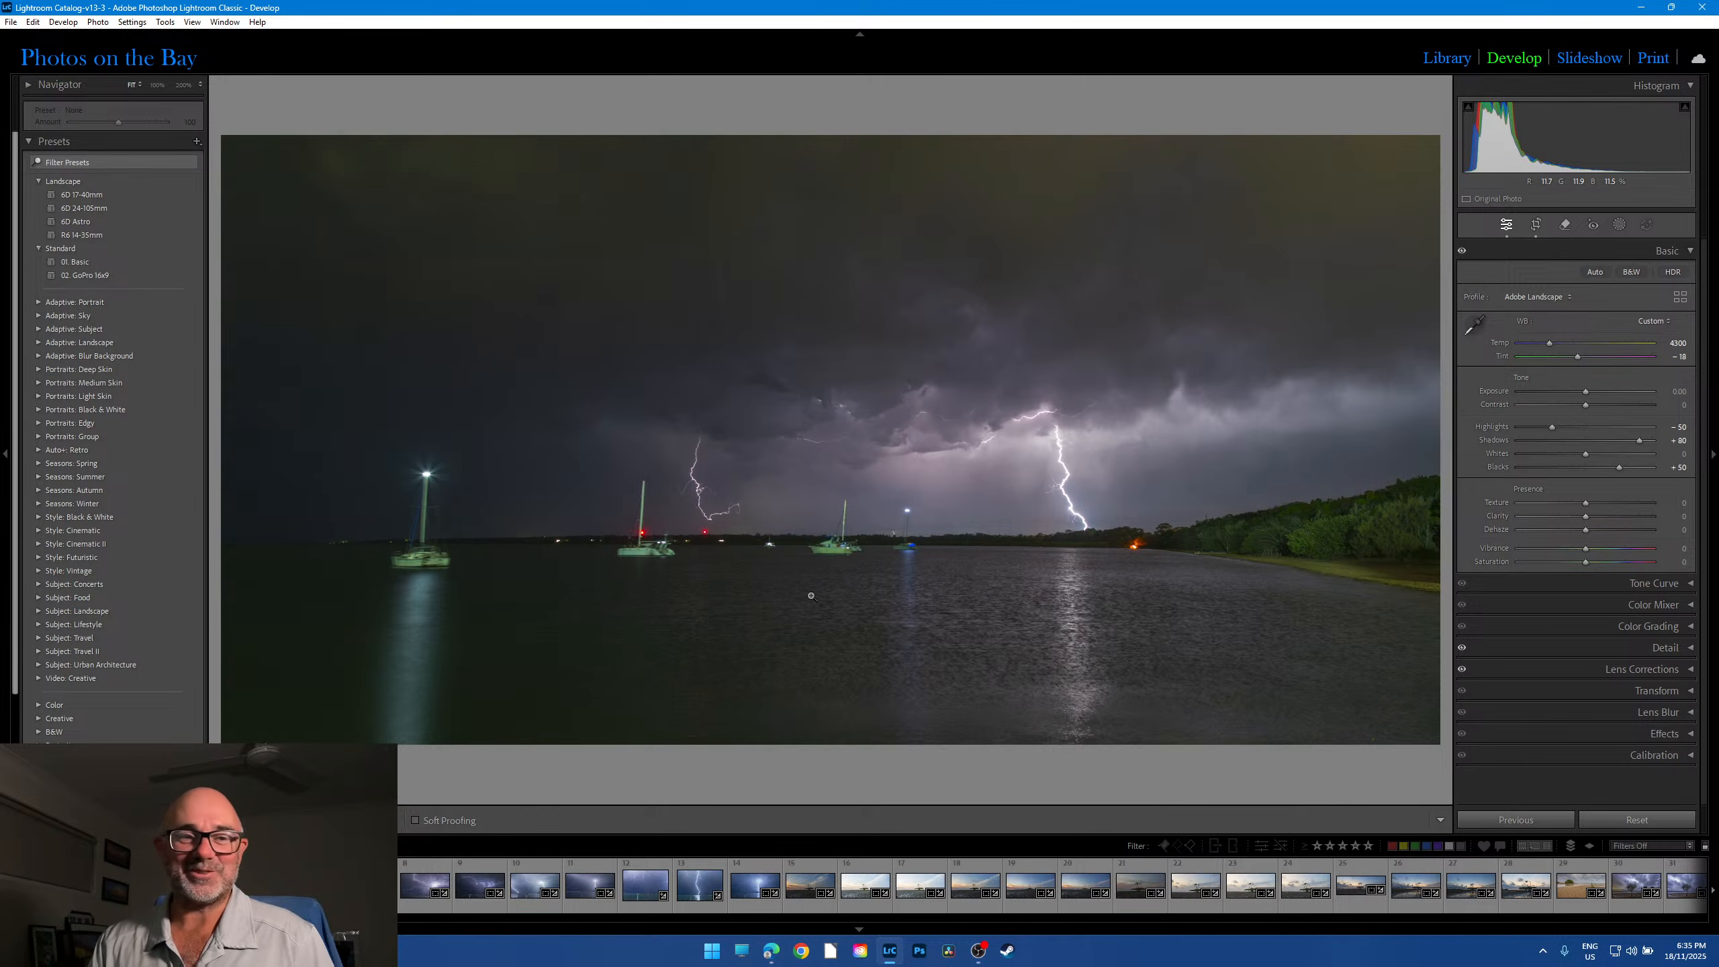
{"action": "left_click", "coordinate": [1447, 58]}
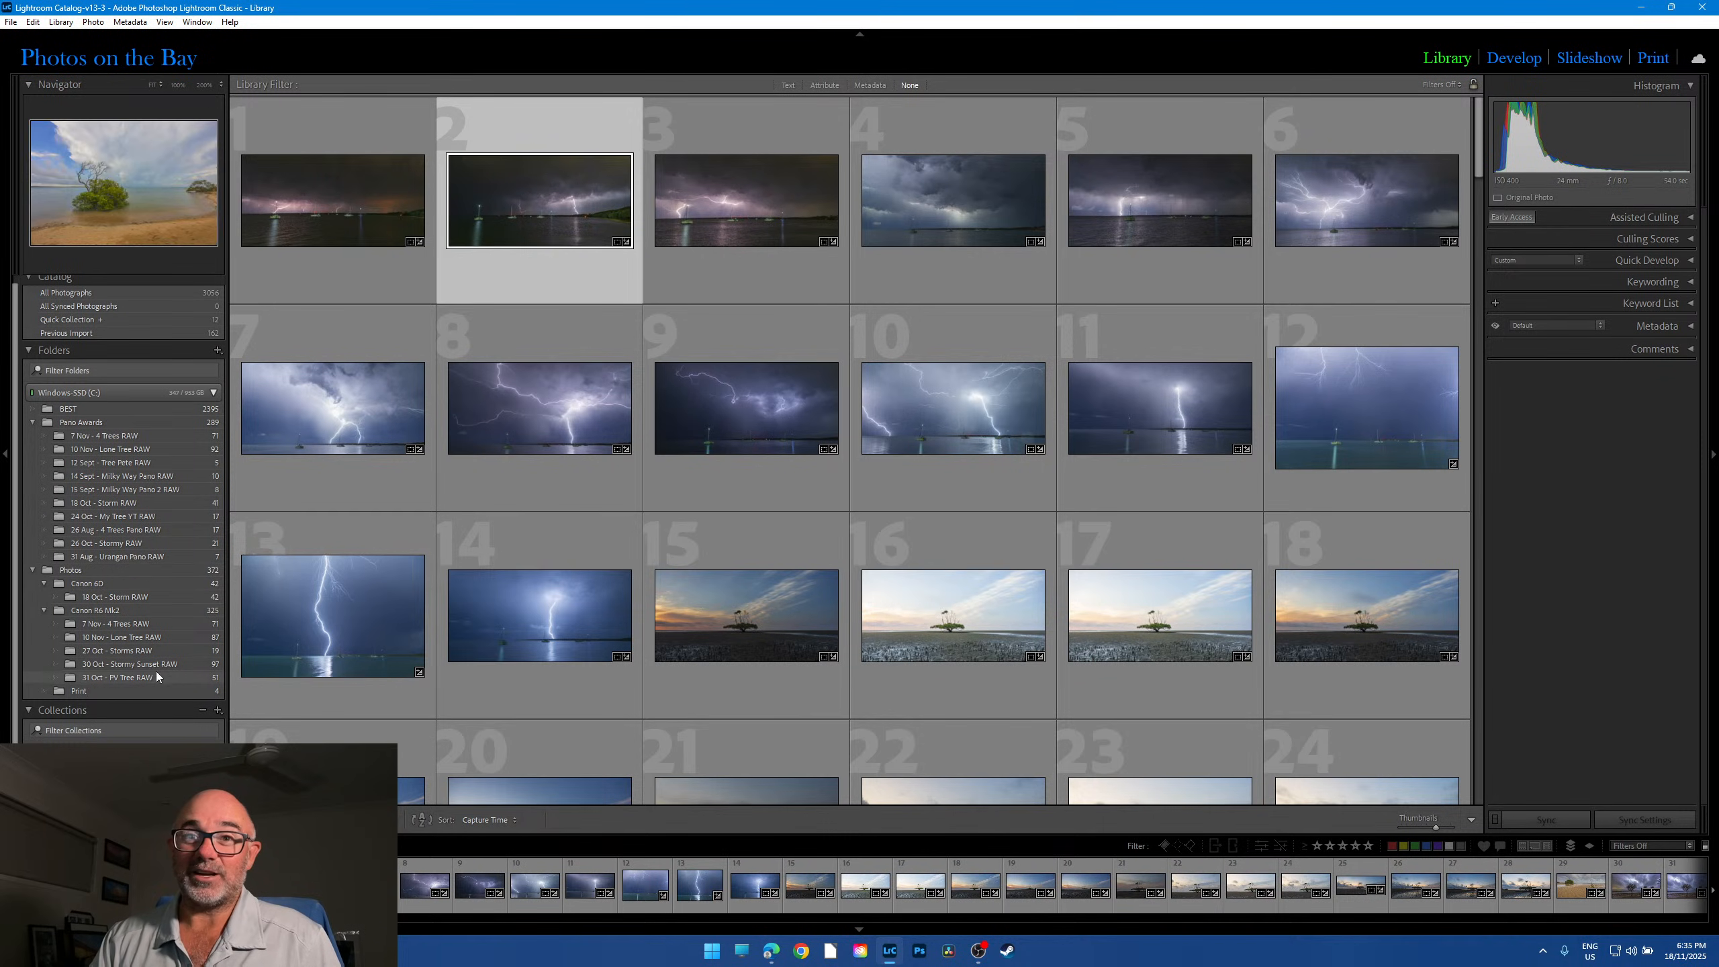
Step: Open the 27 Oct - Storms RAW folder, inspect photo 12 of lightning beside two boats in Develop, and return to the Library
{"action": "left_click", "coordinate": [145, 651]}
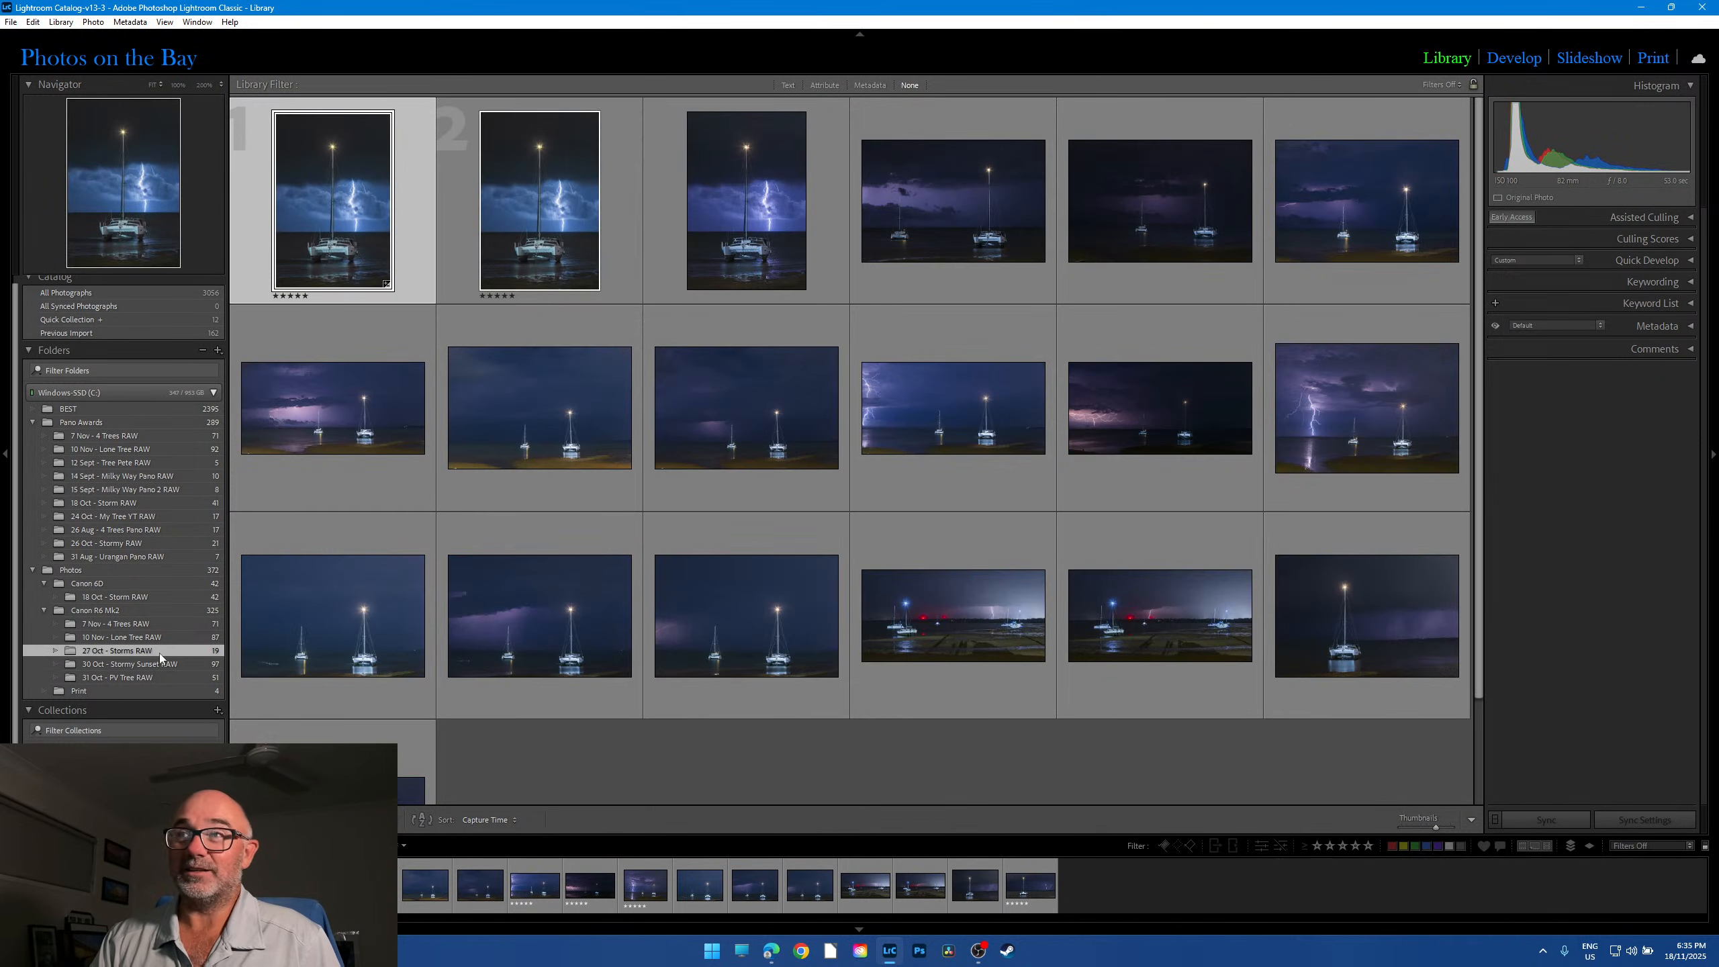
{"action": "left_click", "coordinate": [529, 226]}
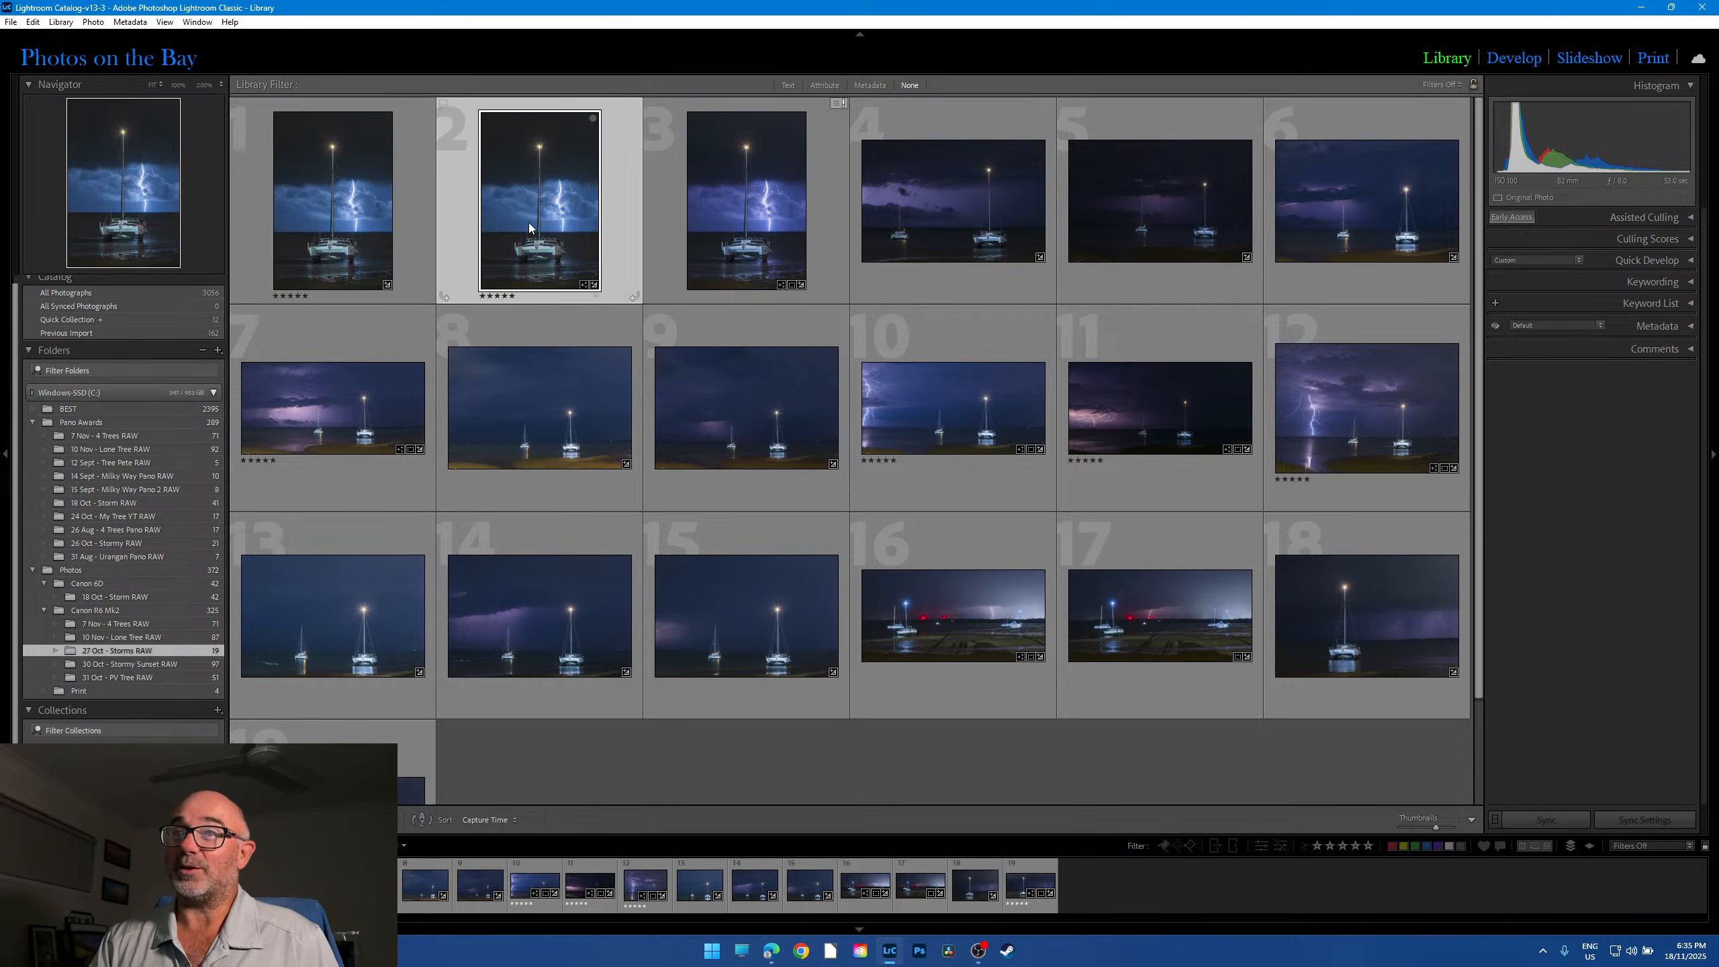
{"action": "left_click", "coordinate": [1373, 419]}
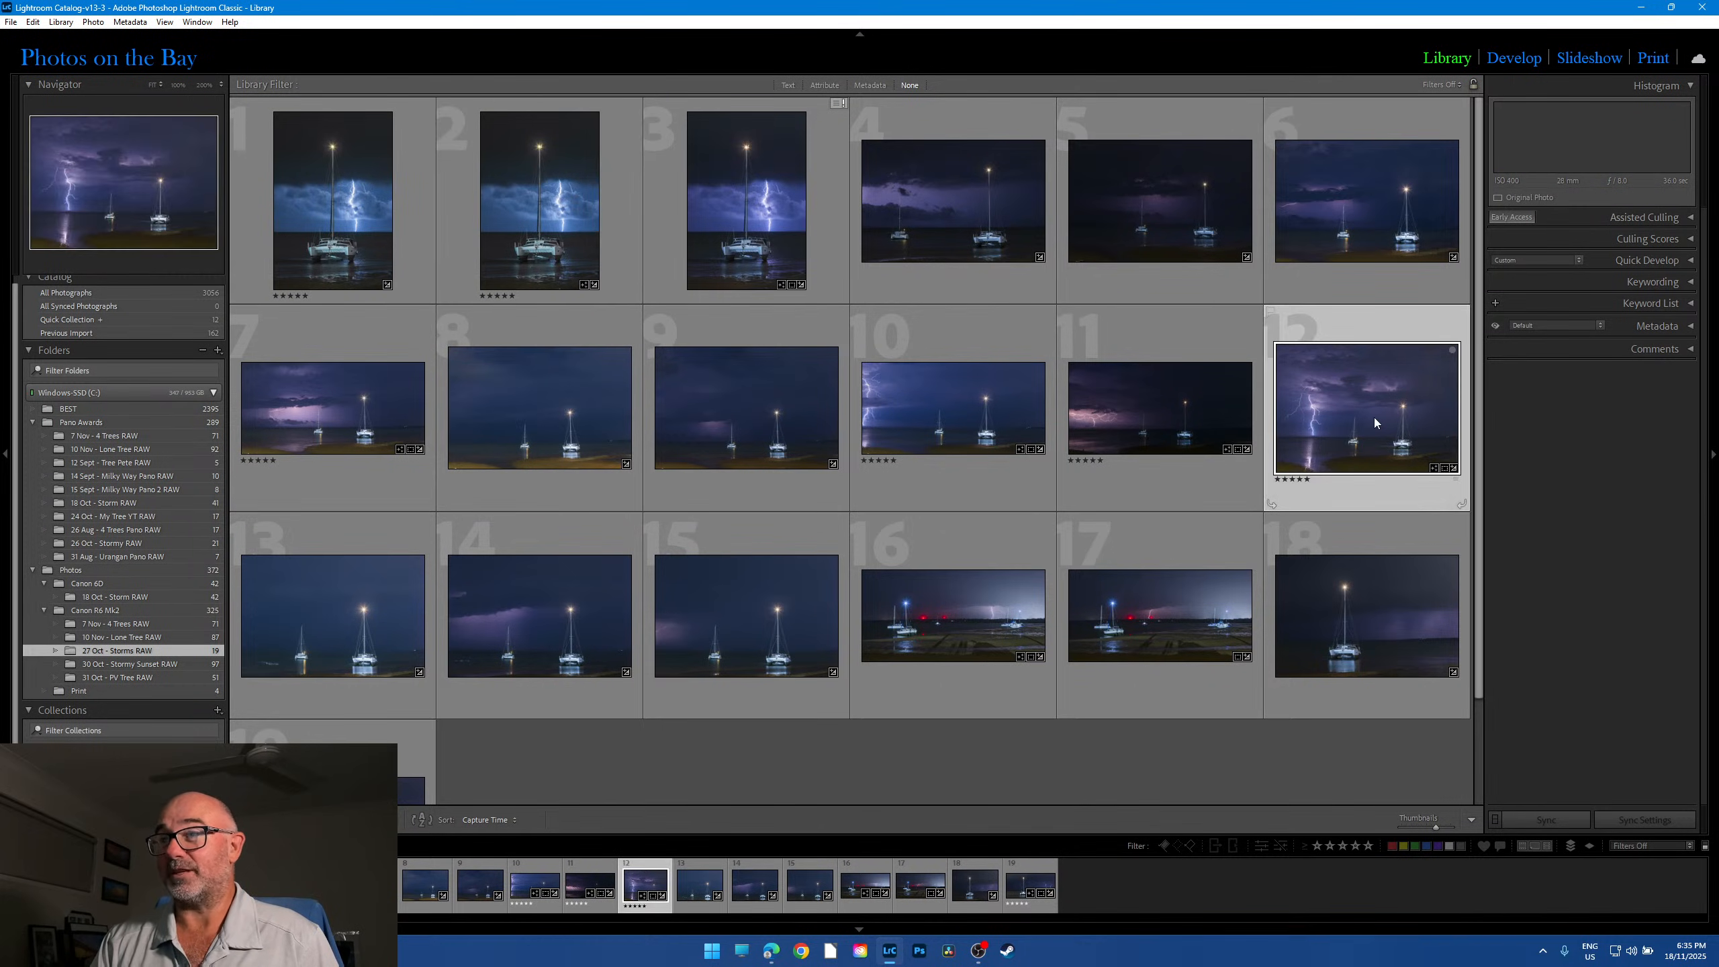
{"action": "left_click", "coordinate": [1528, 49]}
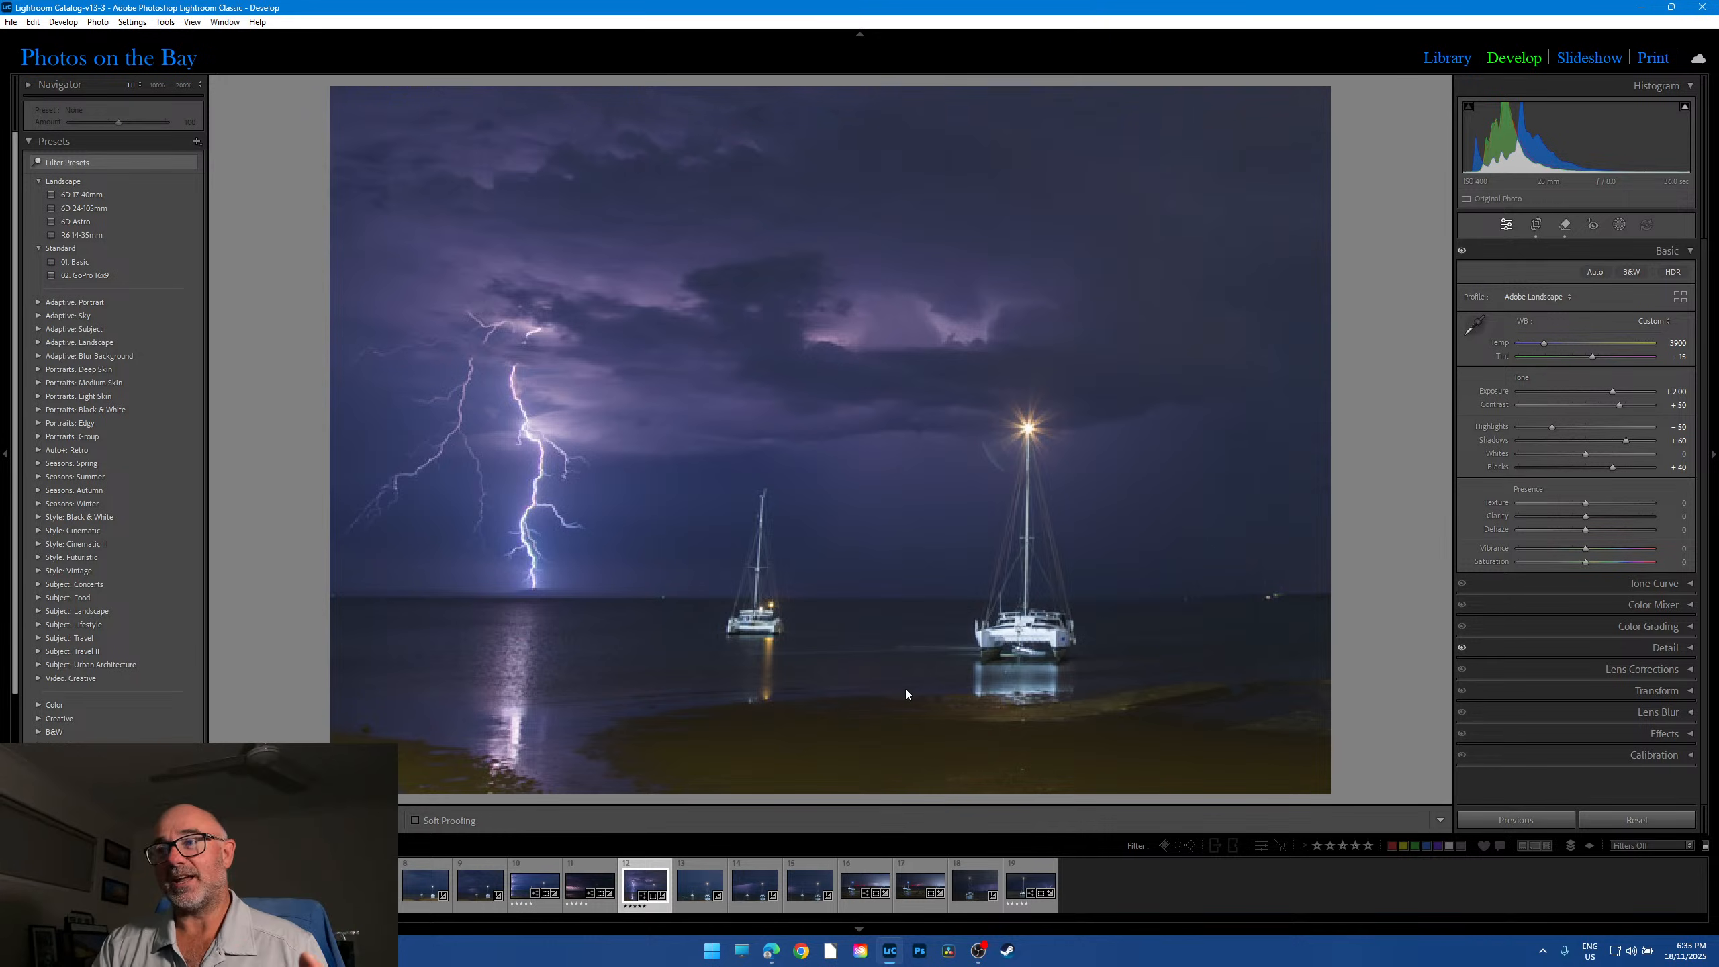
{"action": "left_click", "coordinate": [1446, 57]}
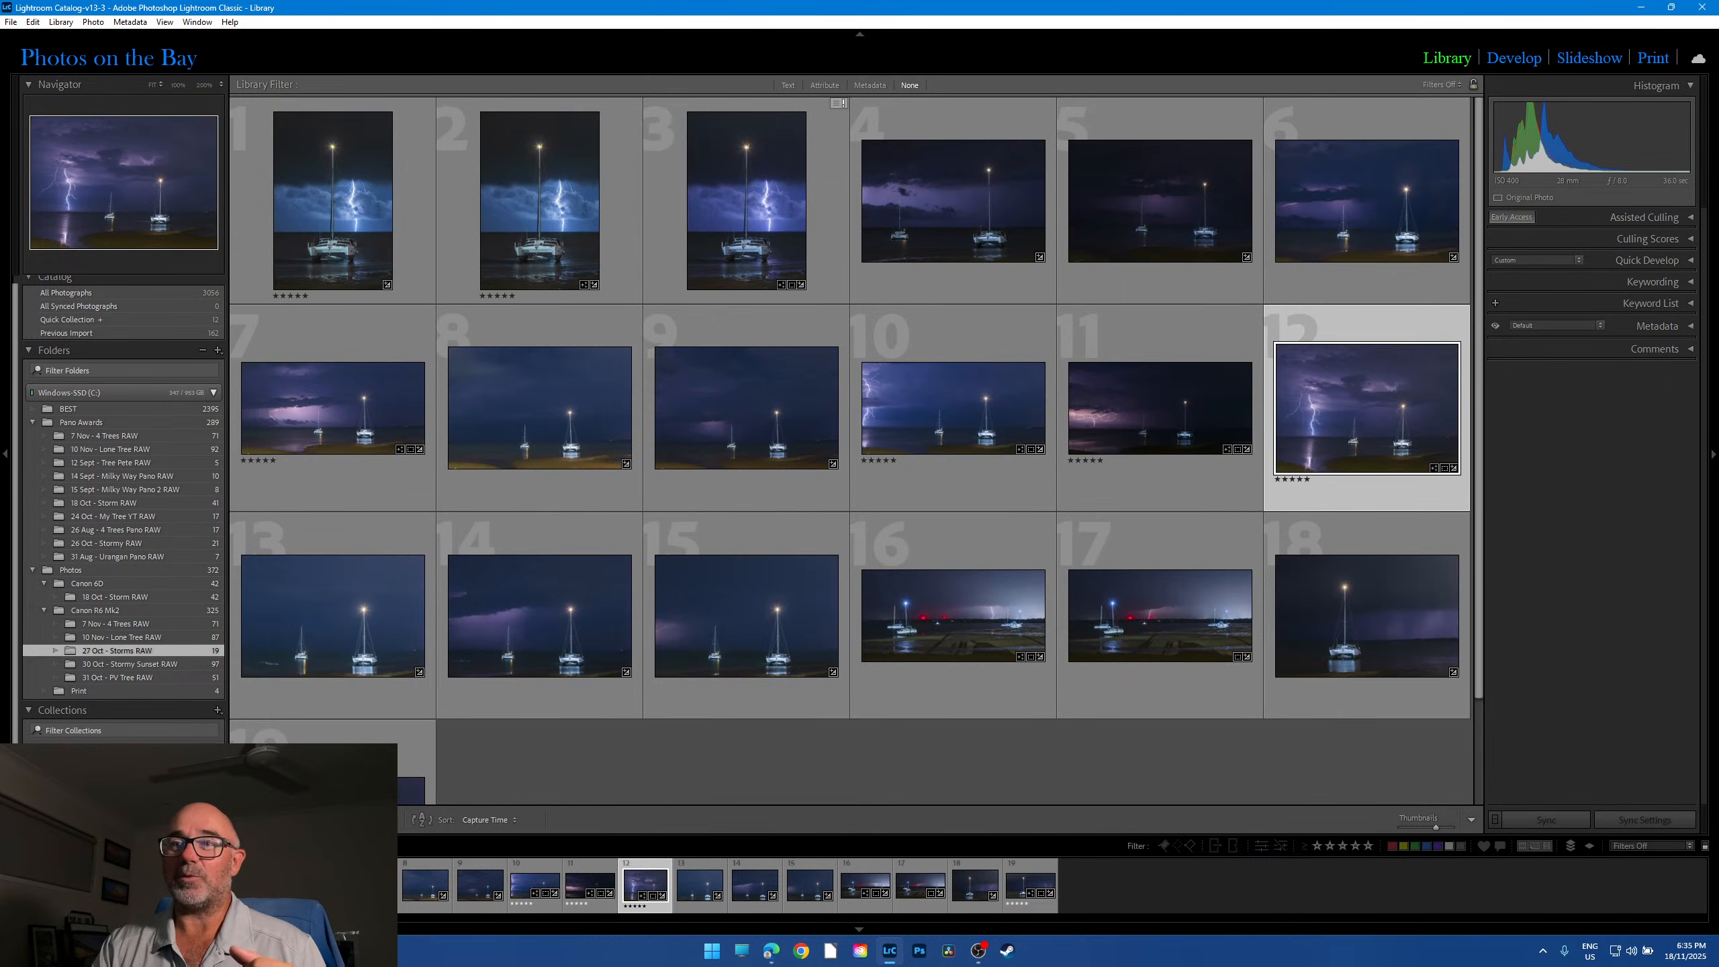
Step: Reopen the lightning collection and step through its first five storm photos in Develop
{"action": "left_click", "coordinate": [129, 799]}
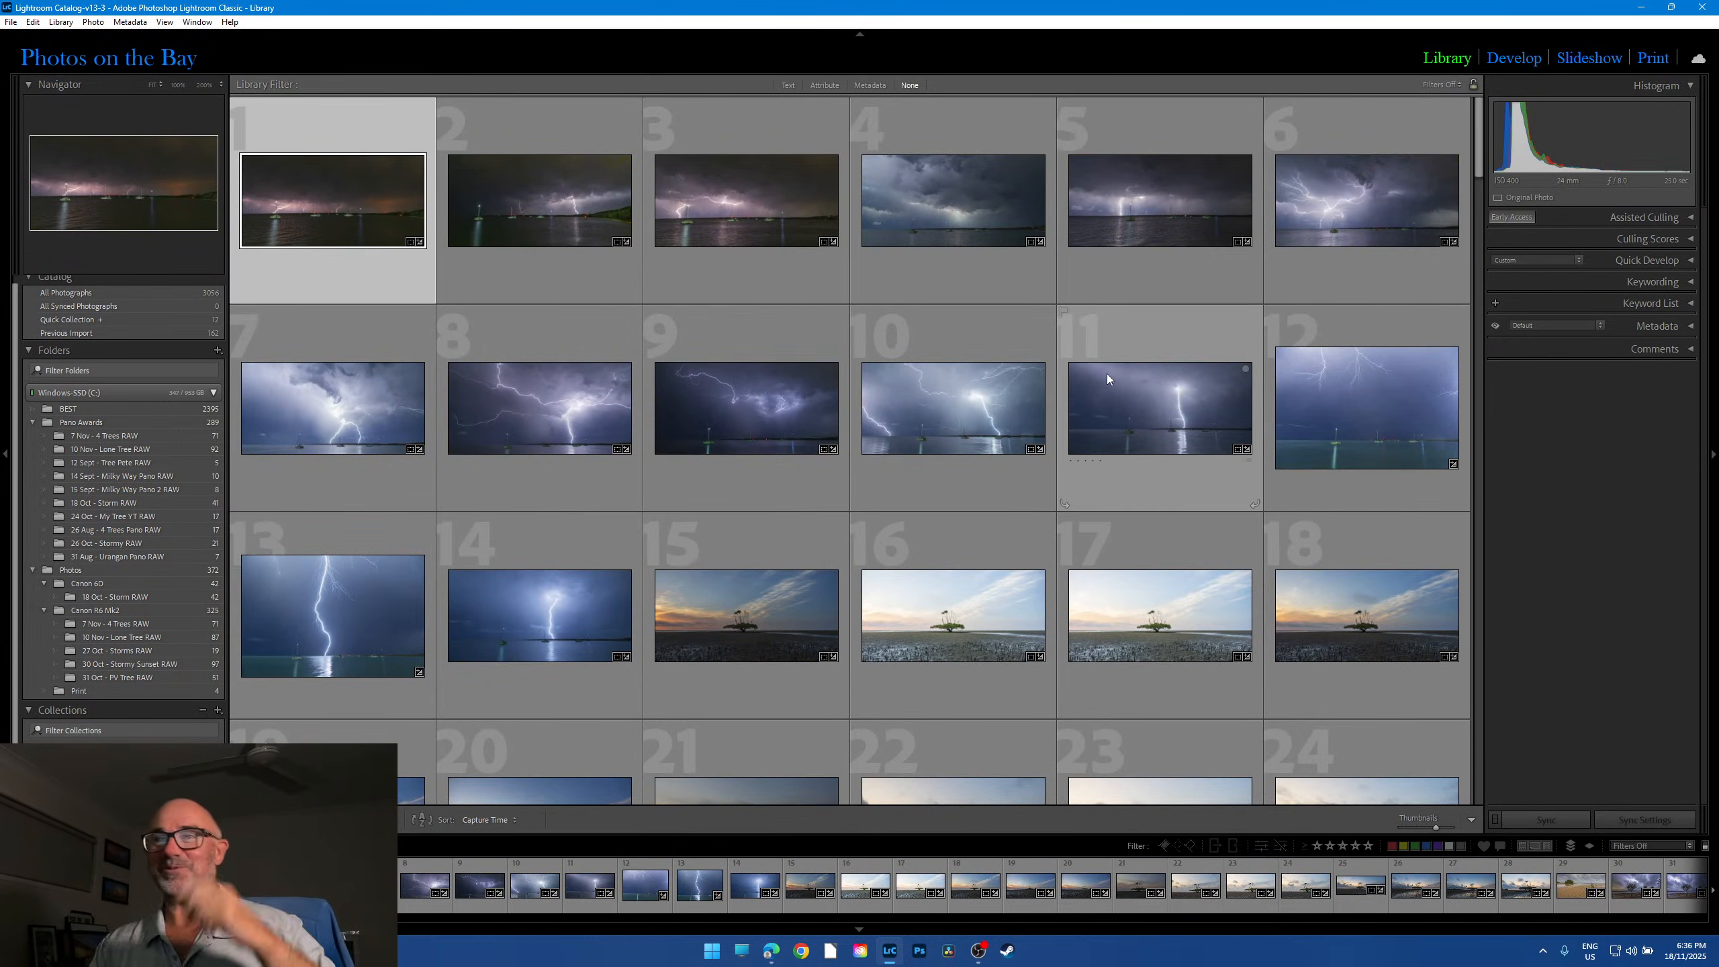
{"action": "left_click", "coordinate": [1523, 61]}
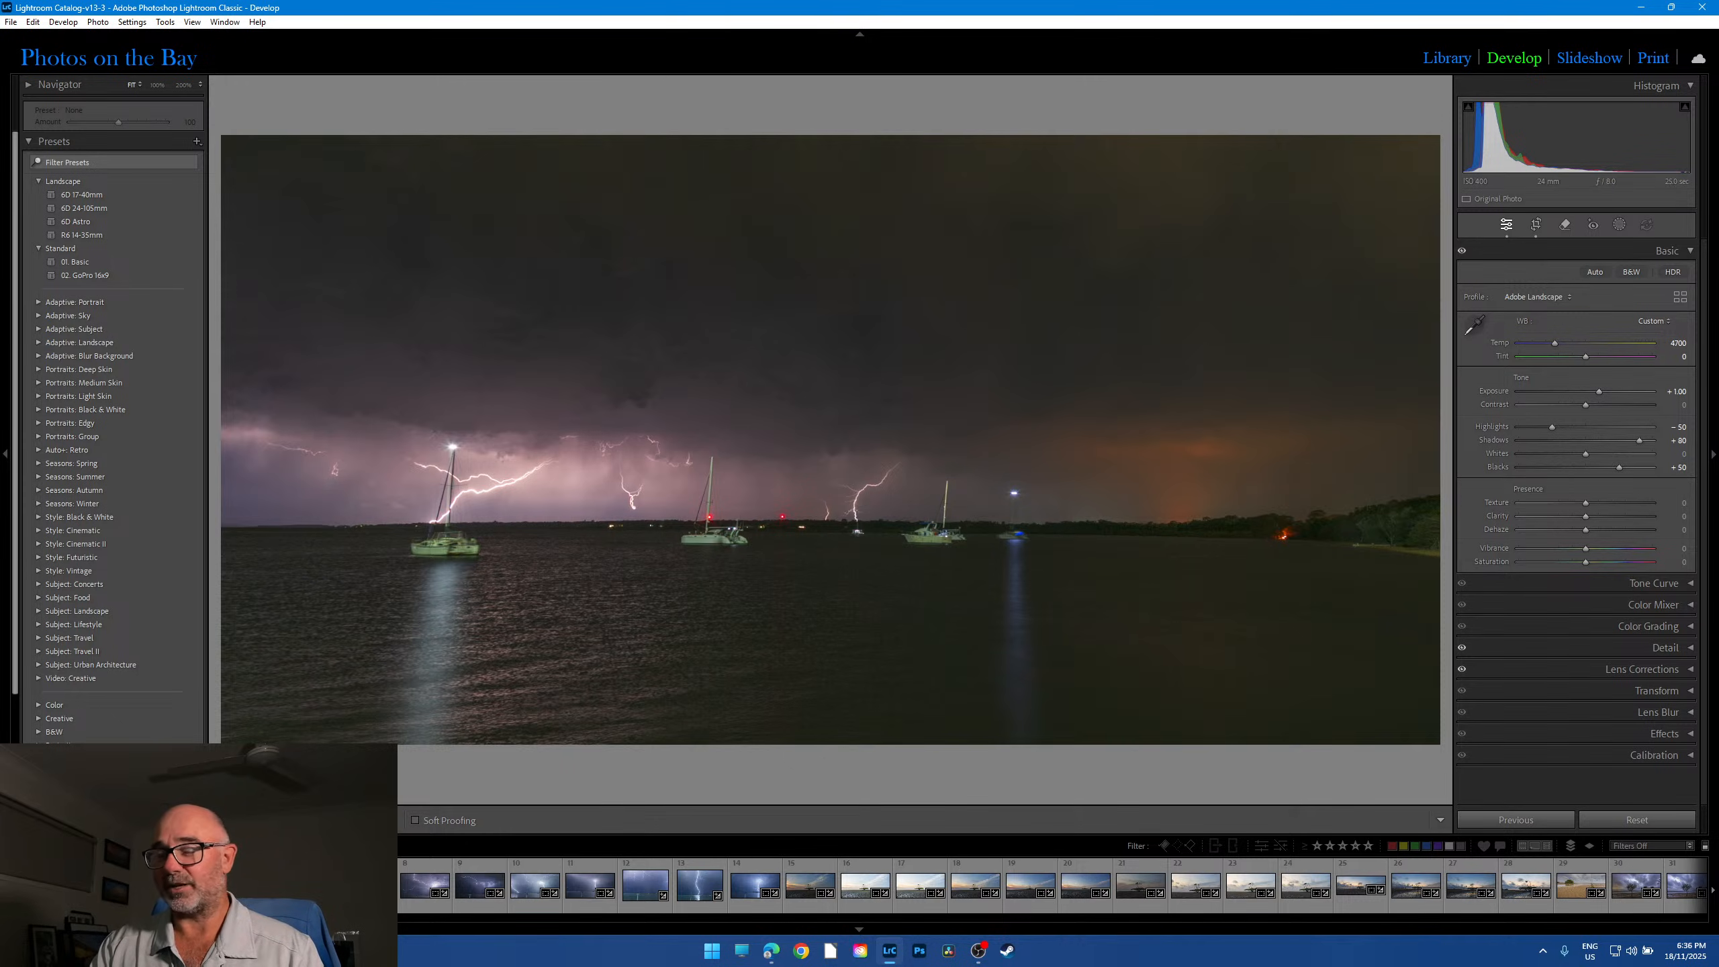
{"action": "key", "text": "Right"}
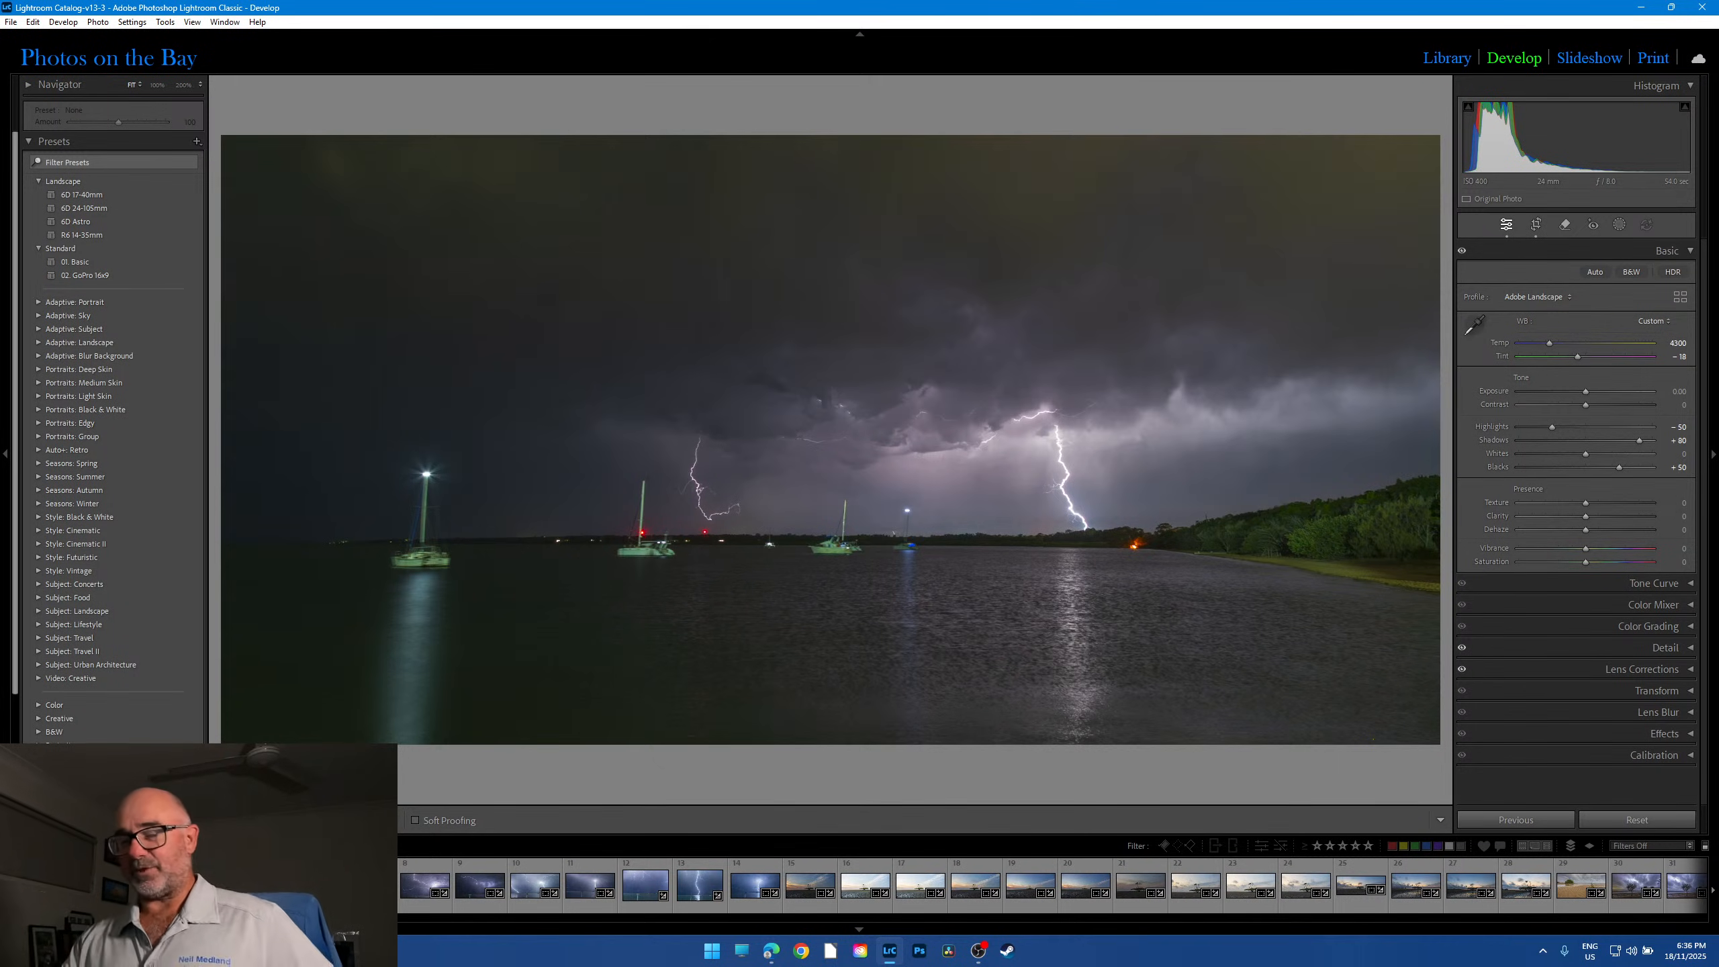
{"action": "key", "text": "Right"}
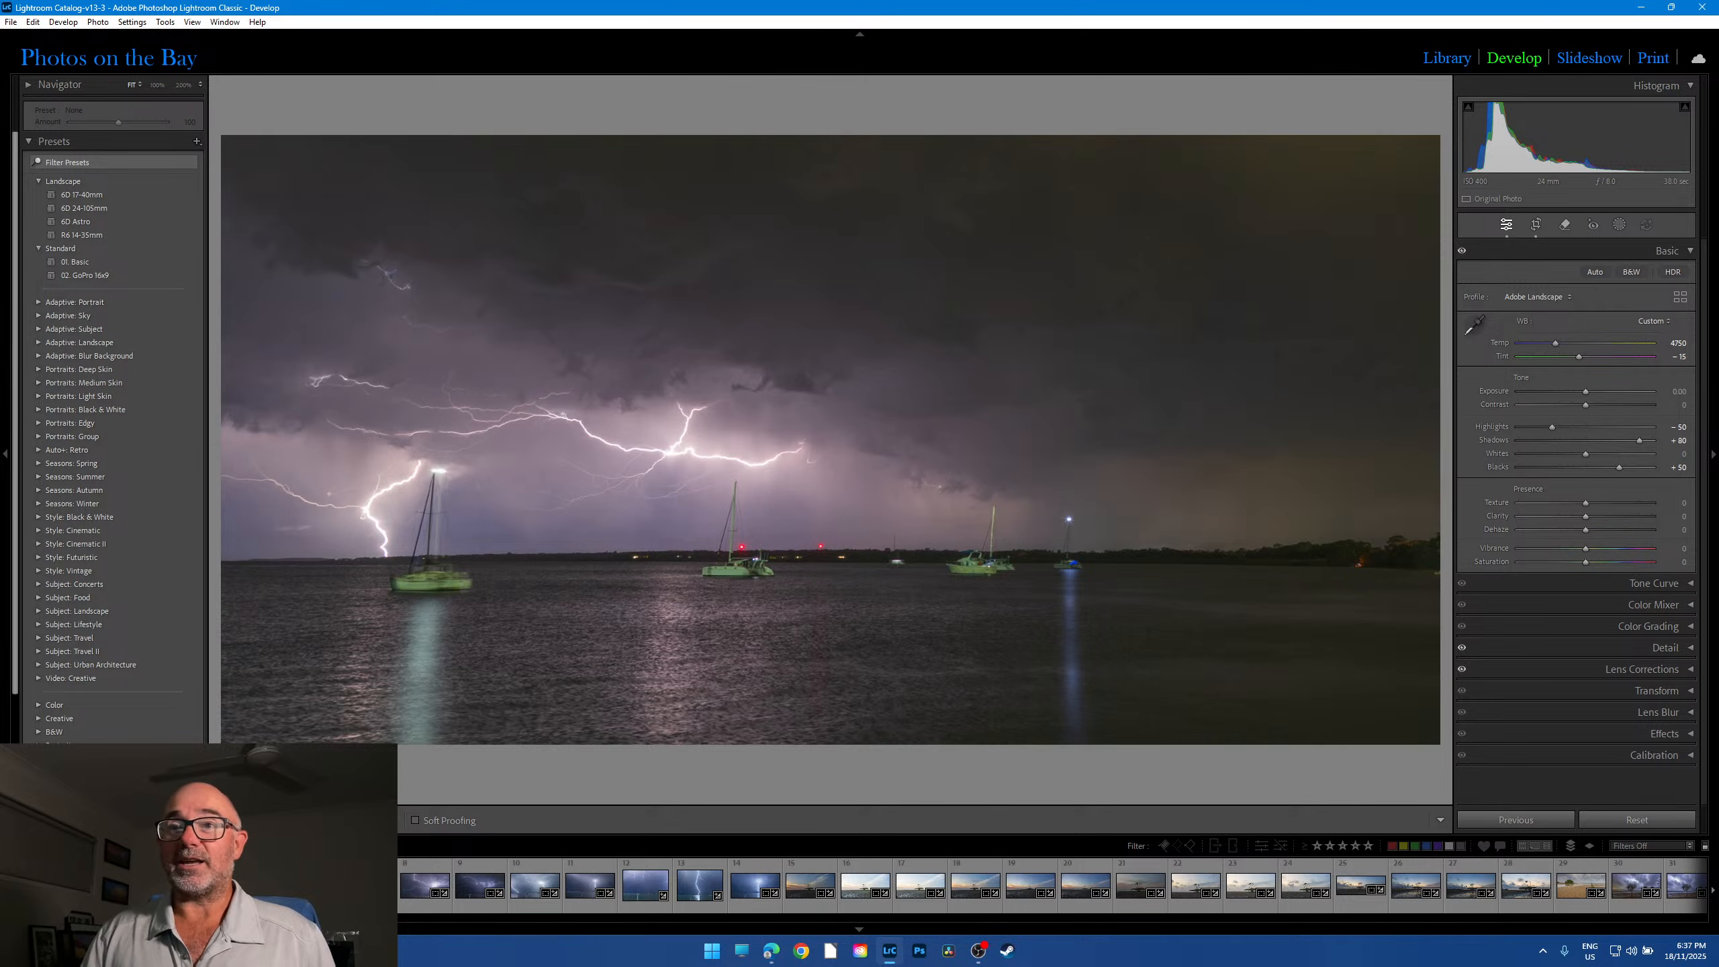
{"action": "key", "text": "Right"}
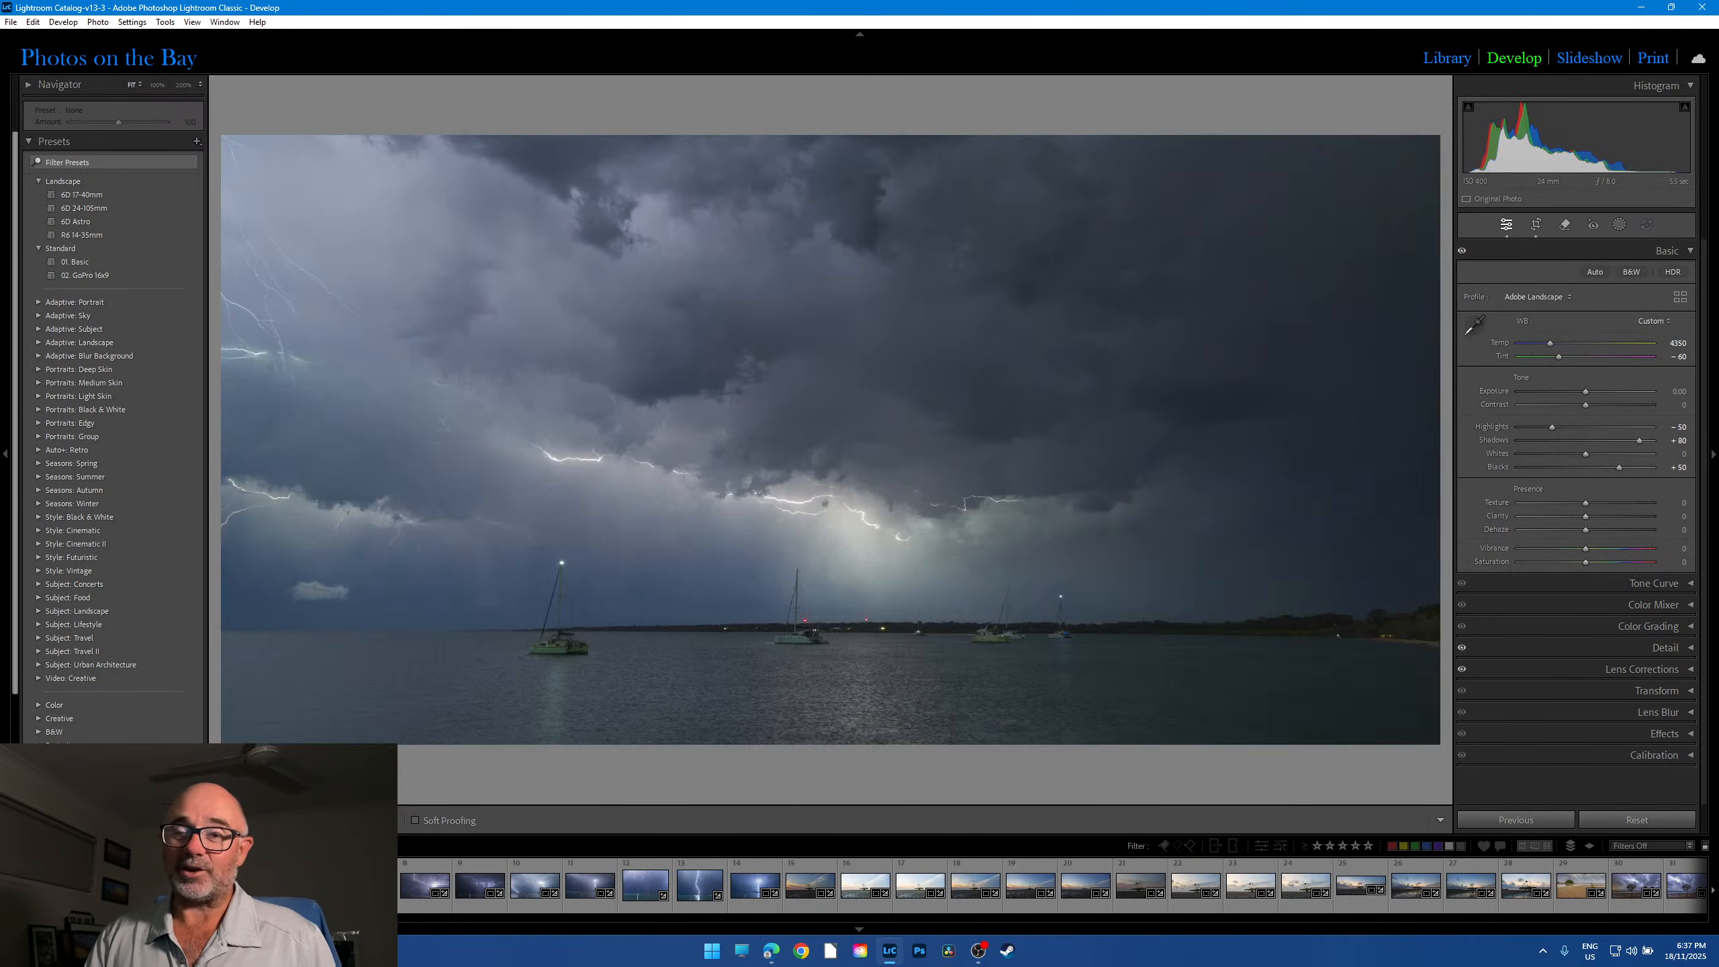
{"action": "key", "text": "Right"}
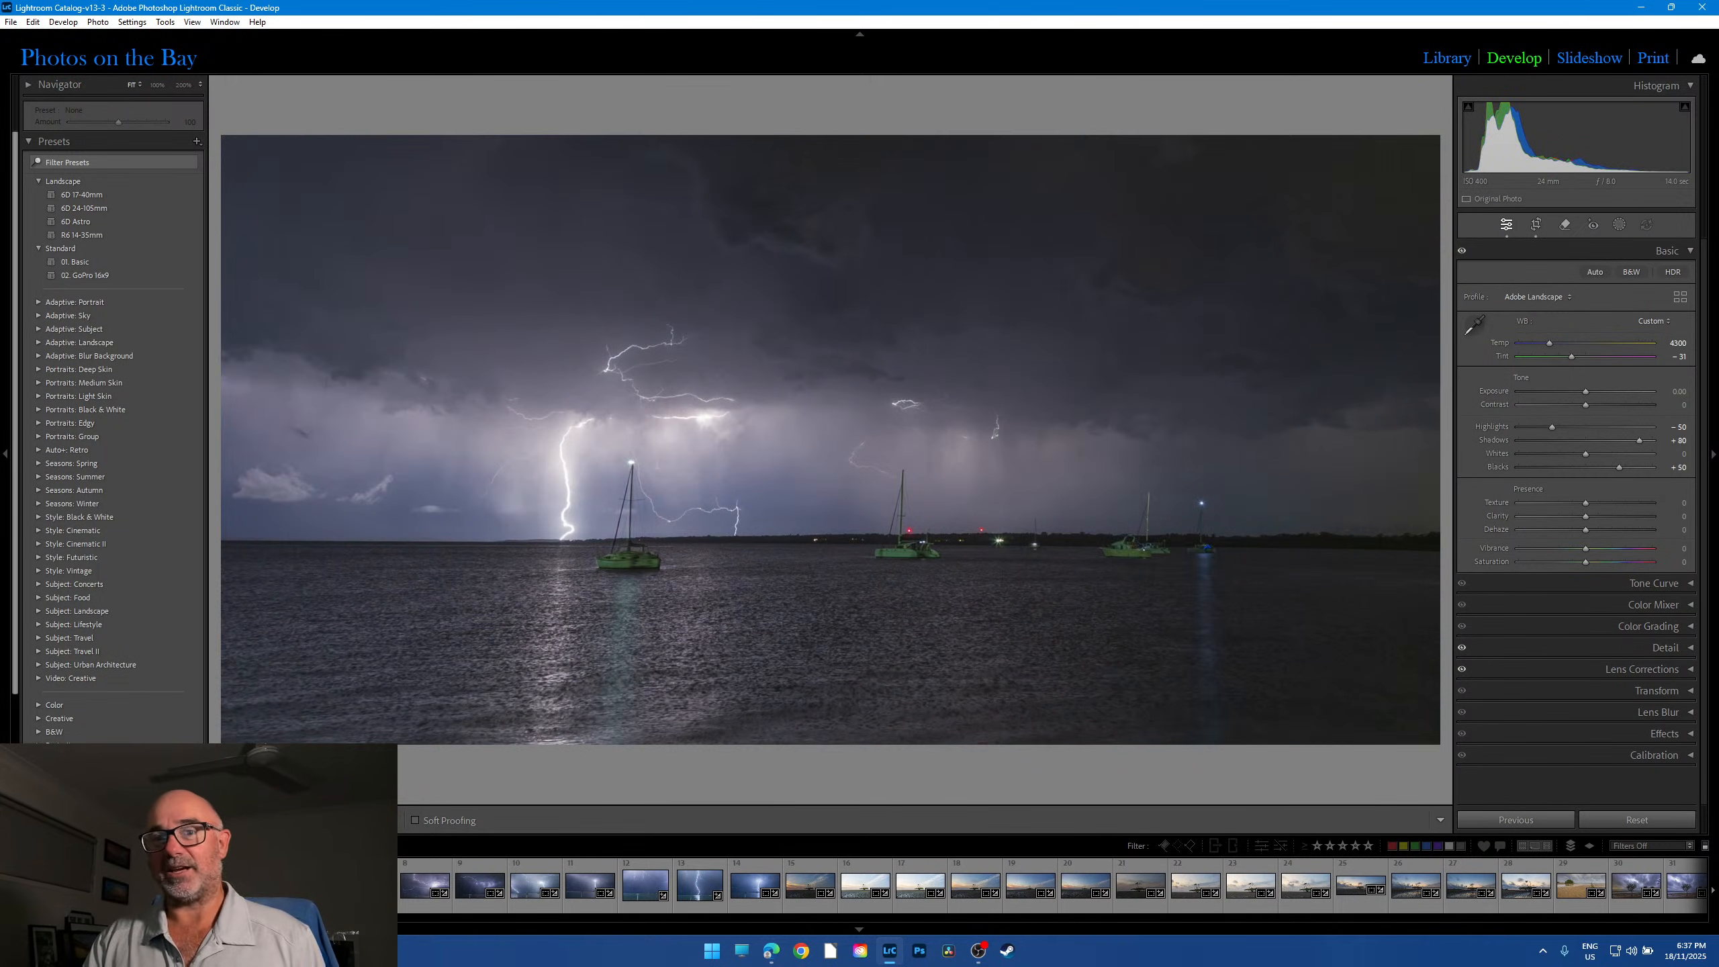
Step: Advance to the sixth storm photo, inspect the moored boats along its horizon at 100%, and return to the fitted view
{"action": "key", "text": "Right"}
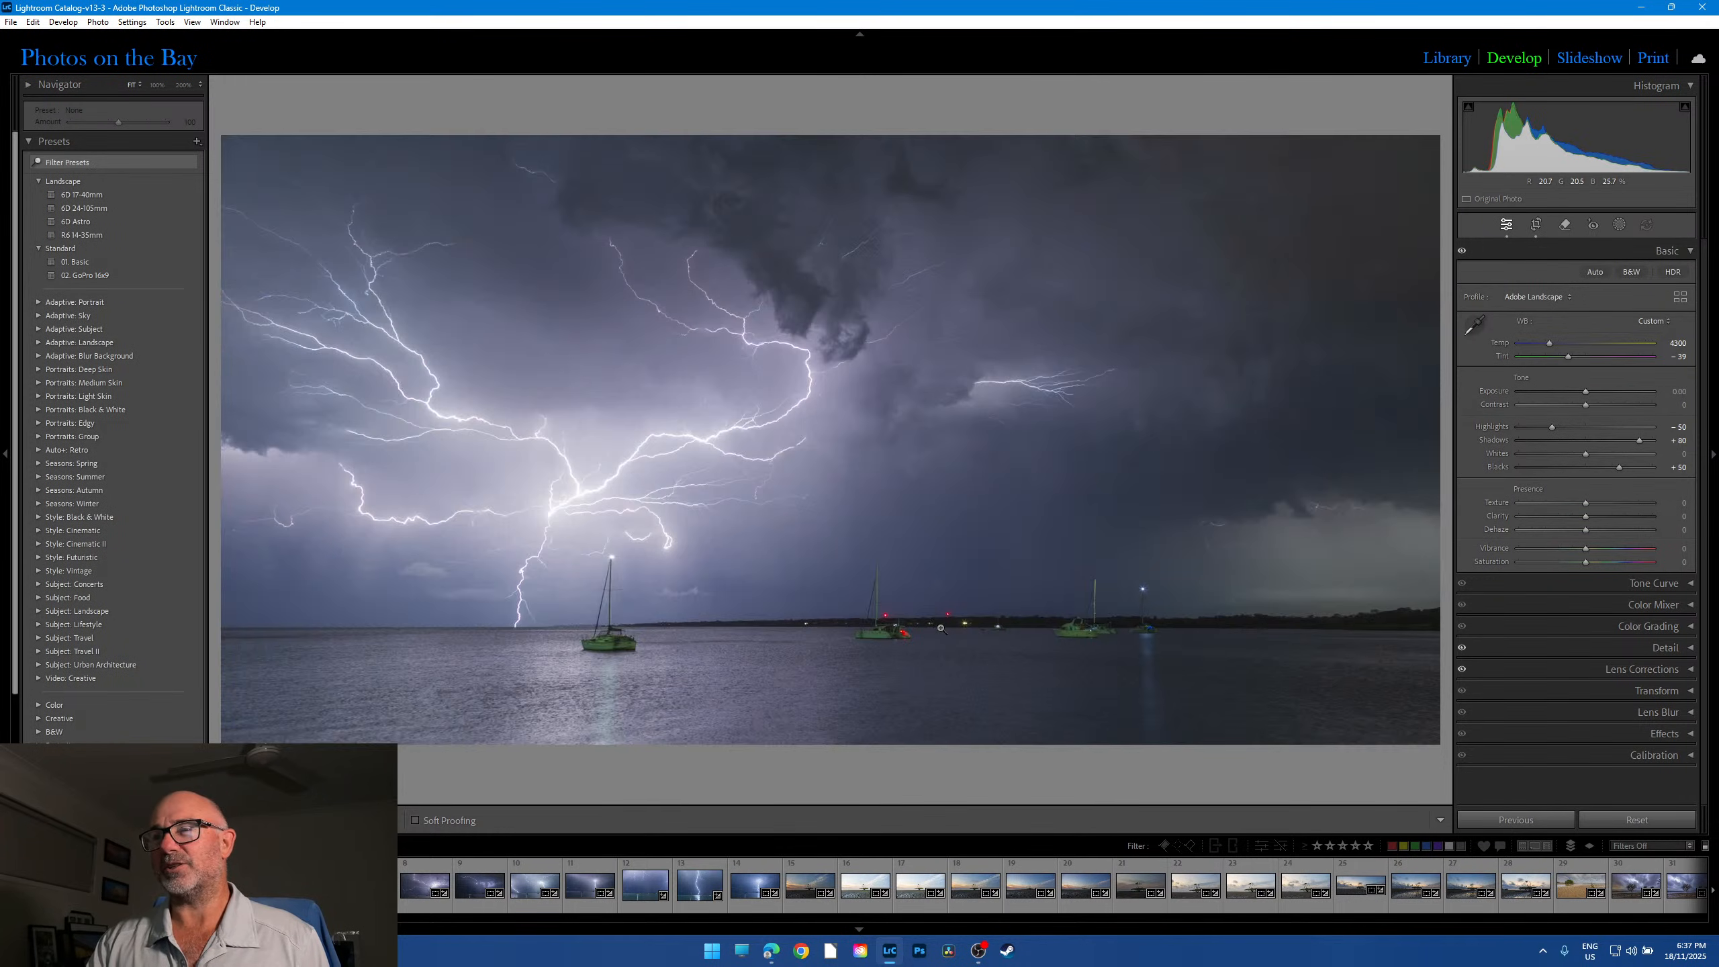
{"action": "left_click", "coordinate": [1143, 627]}
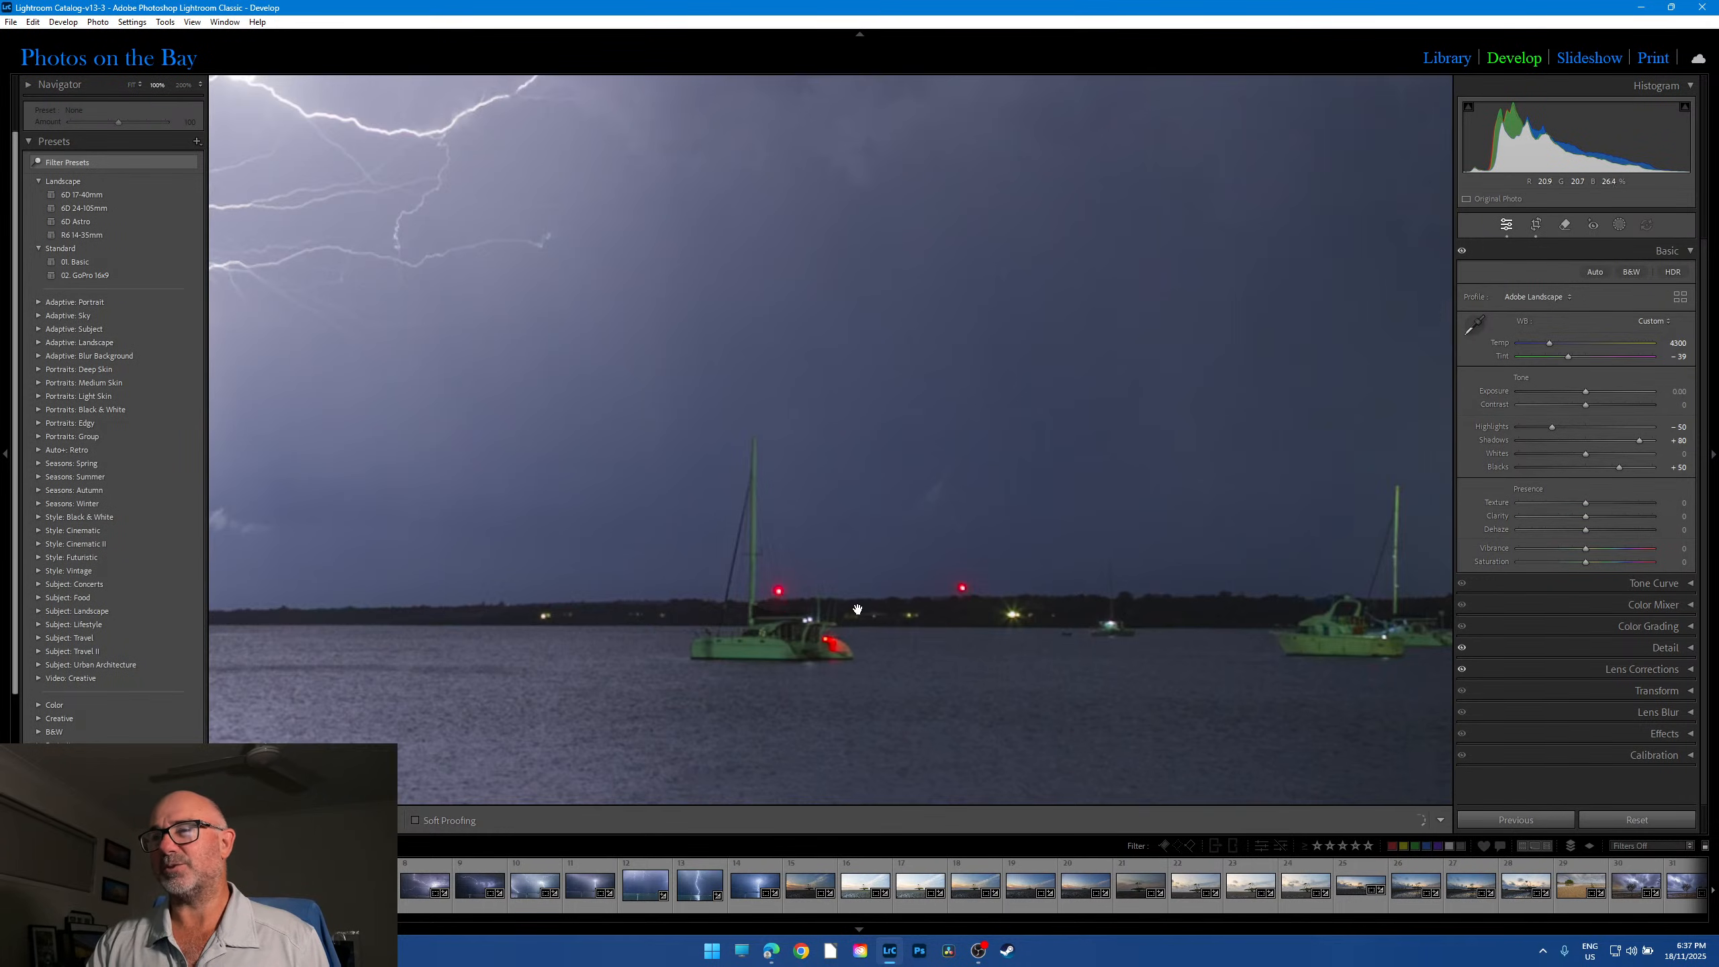
{"action": "key", "text": "Right"}
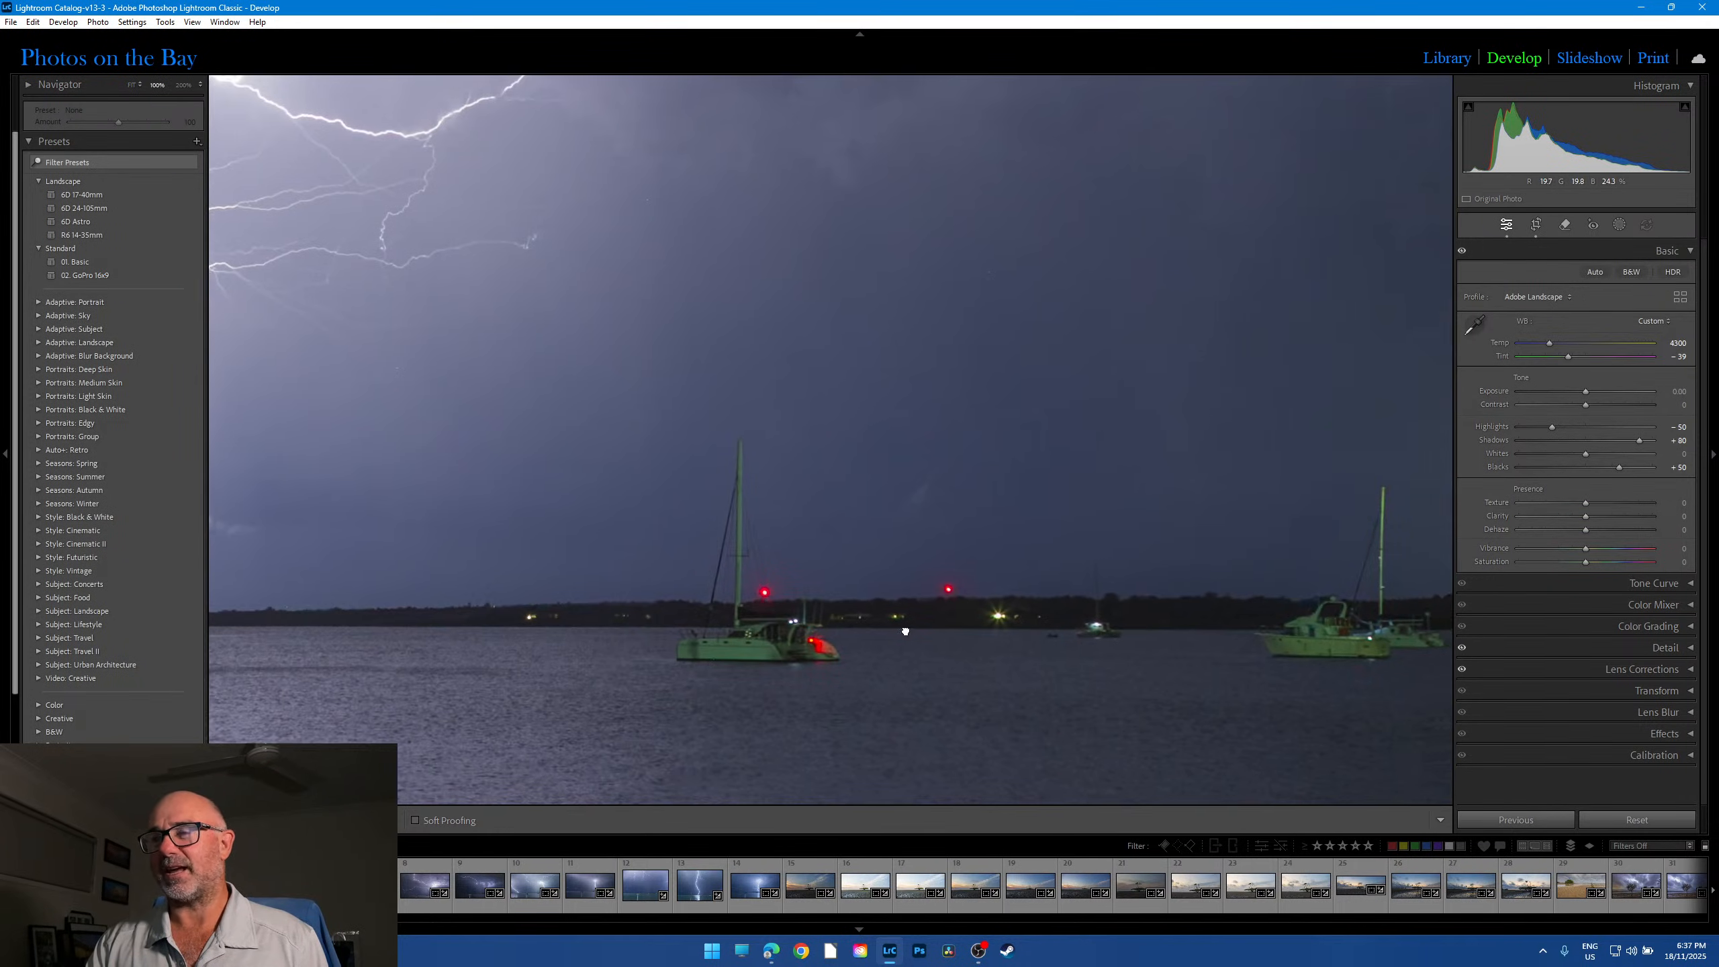
{"action": "left_click_drag", "start_coordinate": [1329, 622], "coordinate": [1482, 581]}
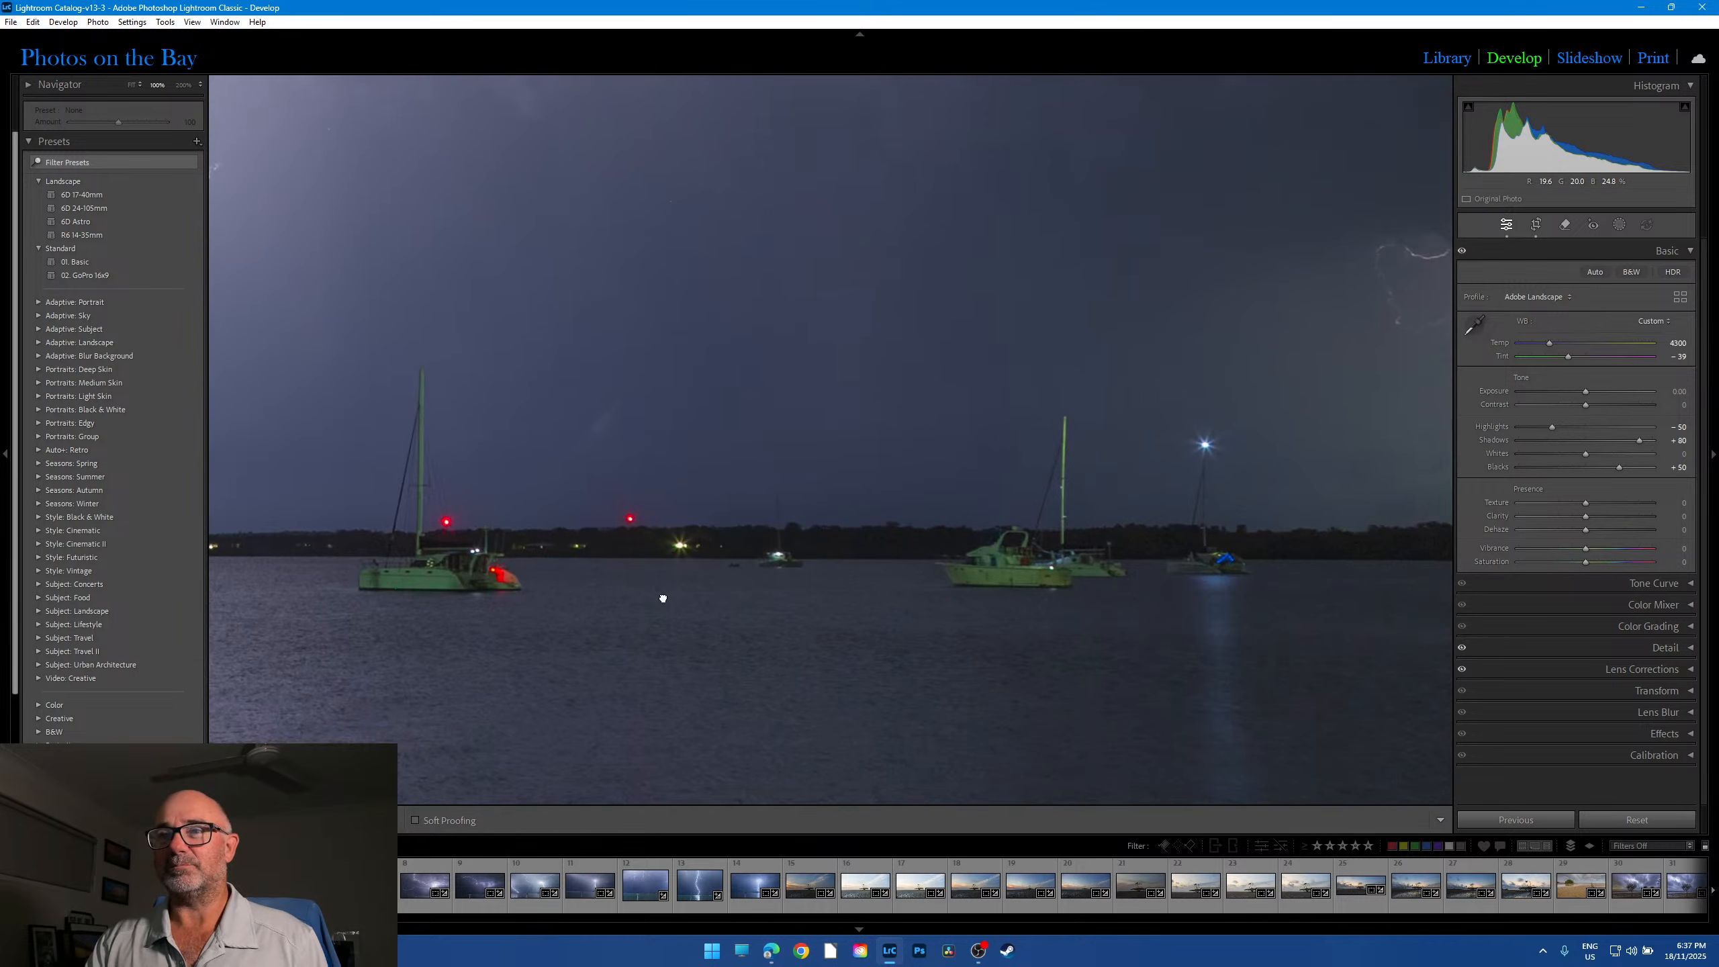
{"action": "left_click_drag", "start_coordinate": [522, 616], "coordinate": [1323, 575]}
{"action": "left_click", "coordinate": [812, 472]}
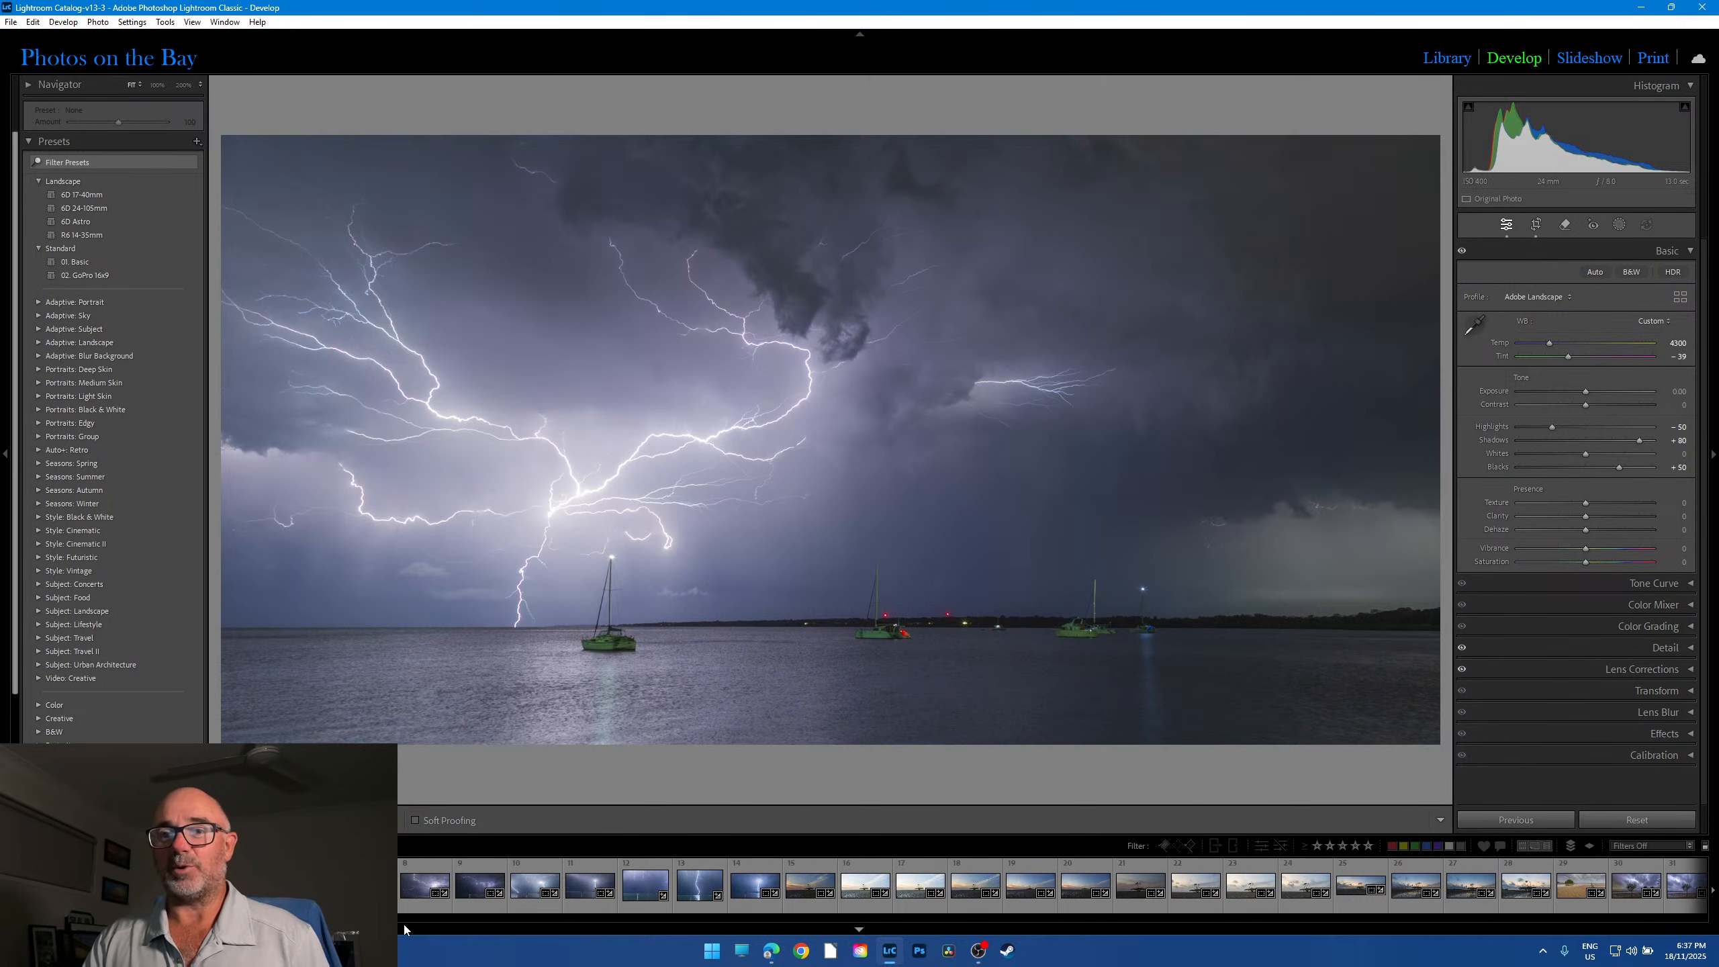
Step: Compare storm photos 6, 7 and 8 of lightning above the moored boats in Develop
{"action": "key", "text": "Right"}
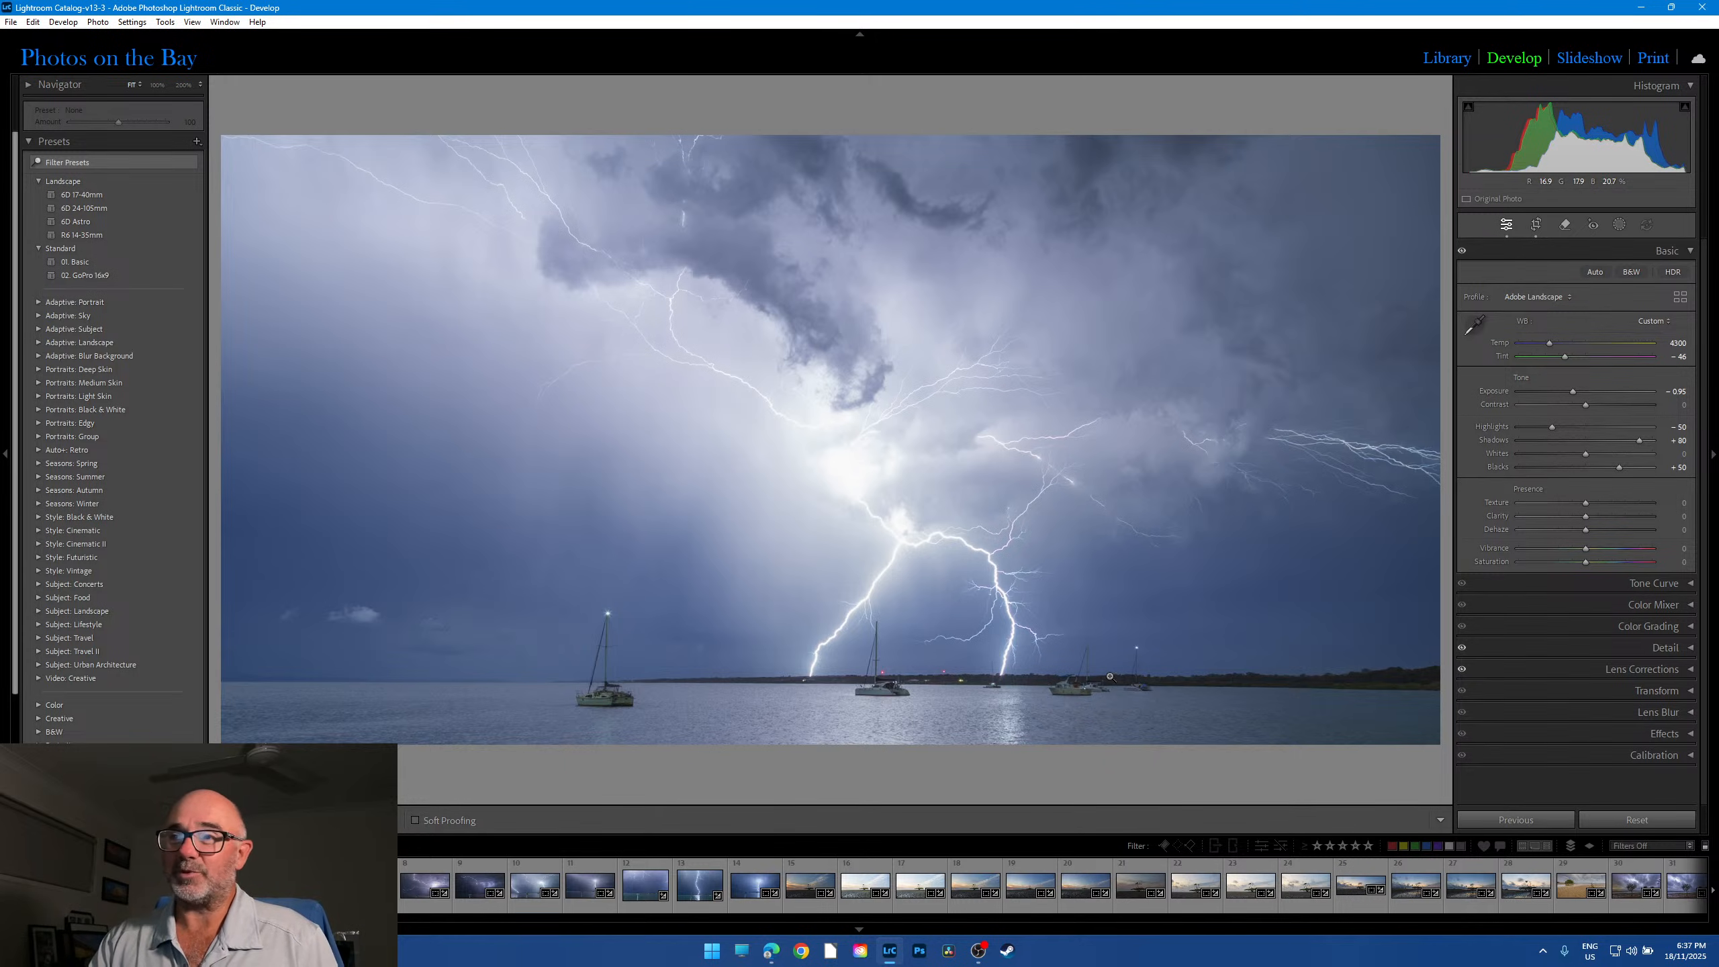
{"action": "left_click", "coordinate": [424, 906]}
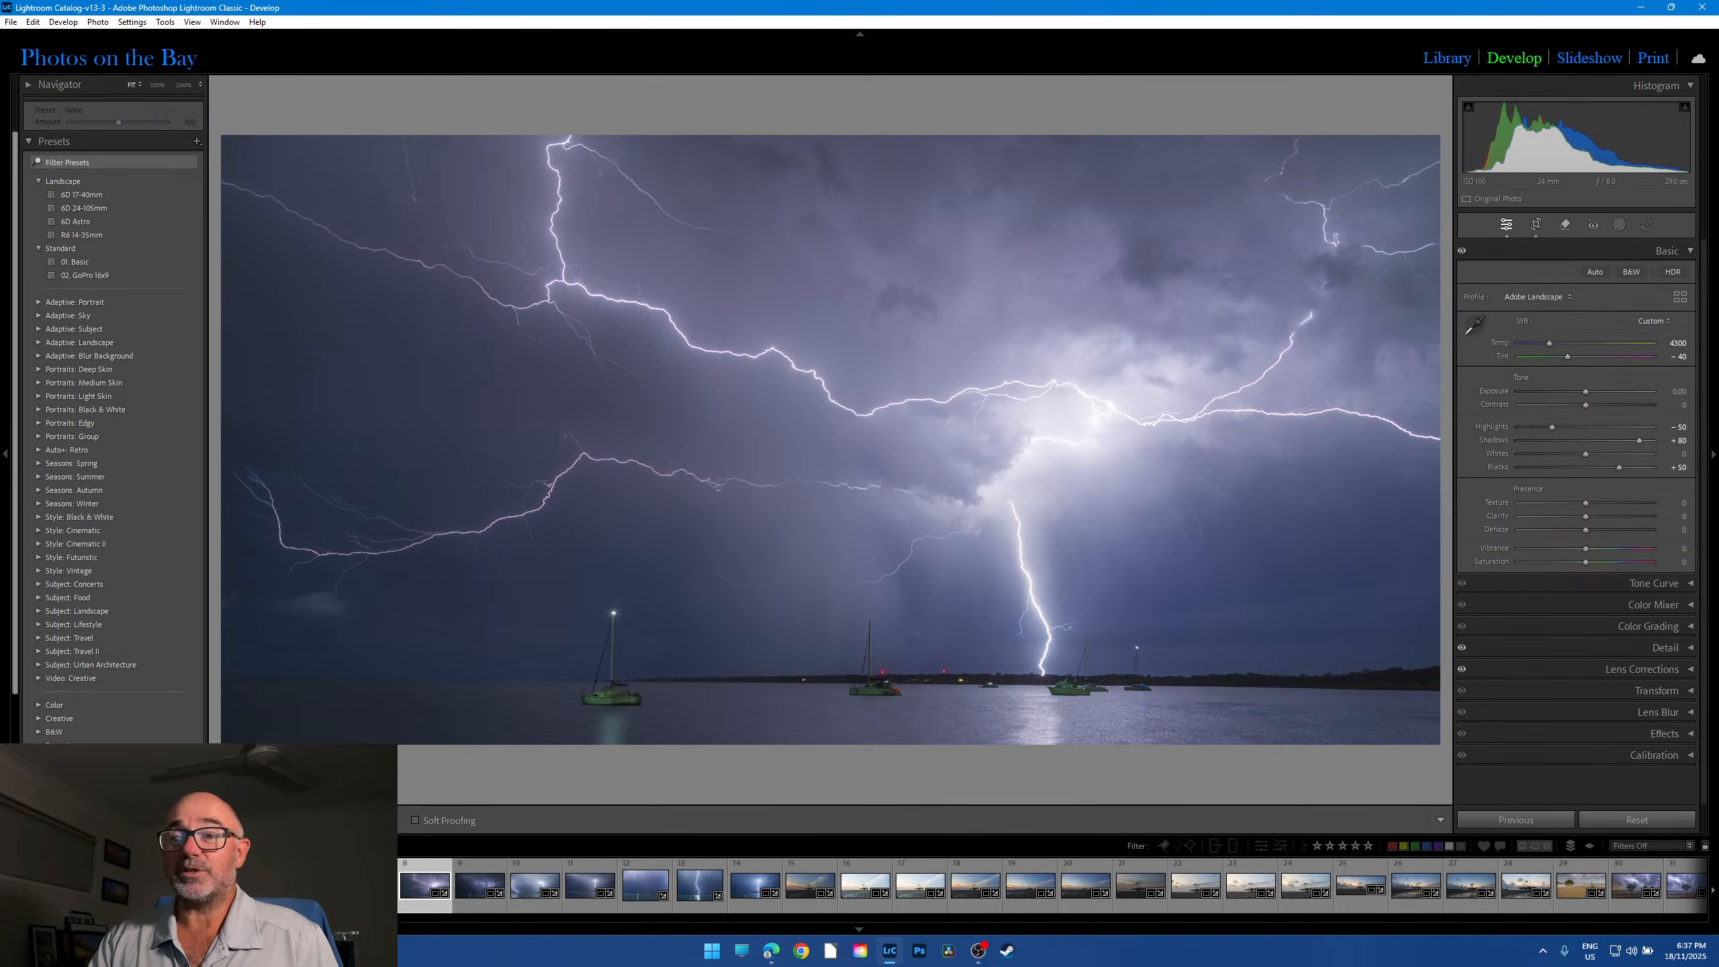
{"action": "left_click", "coordinate": [469, 904]}
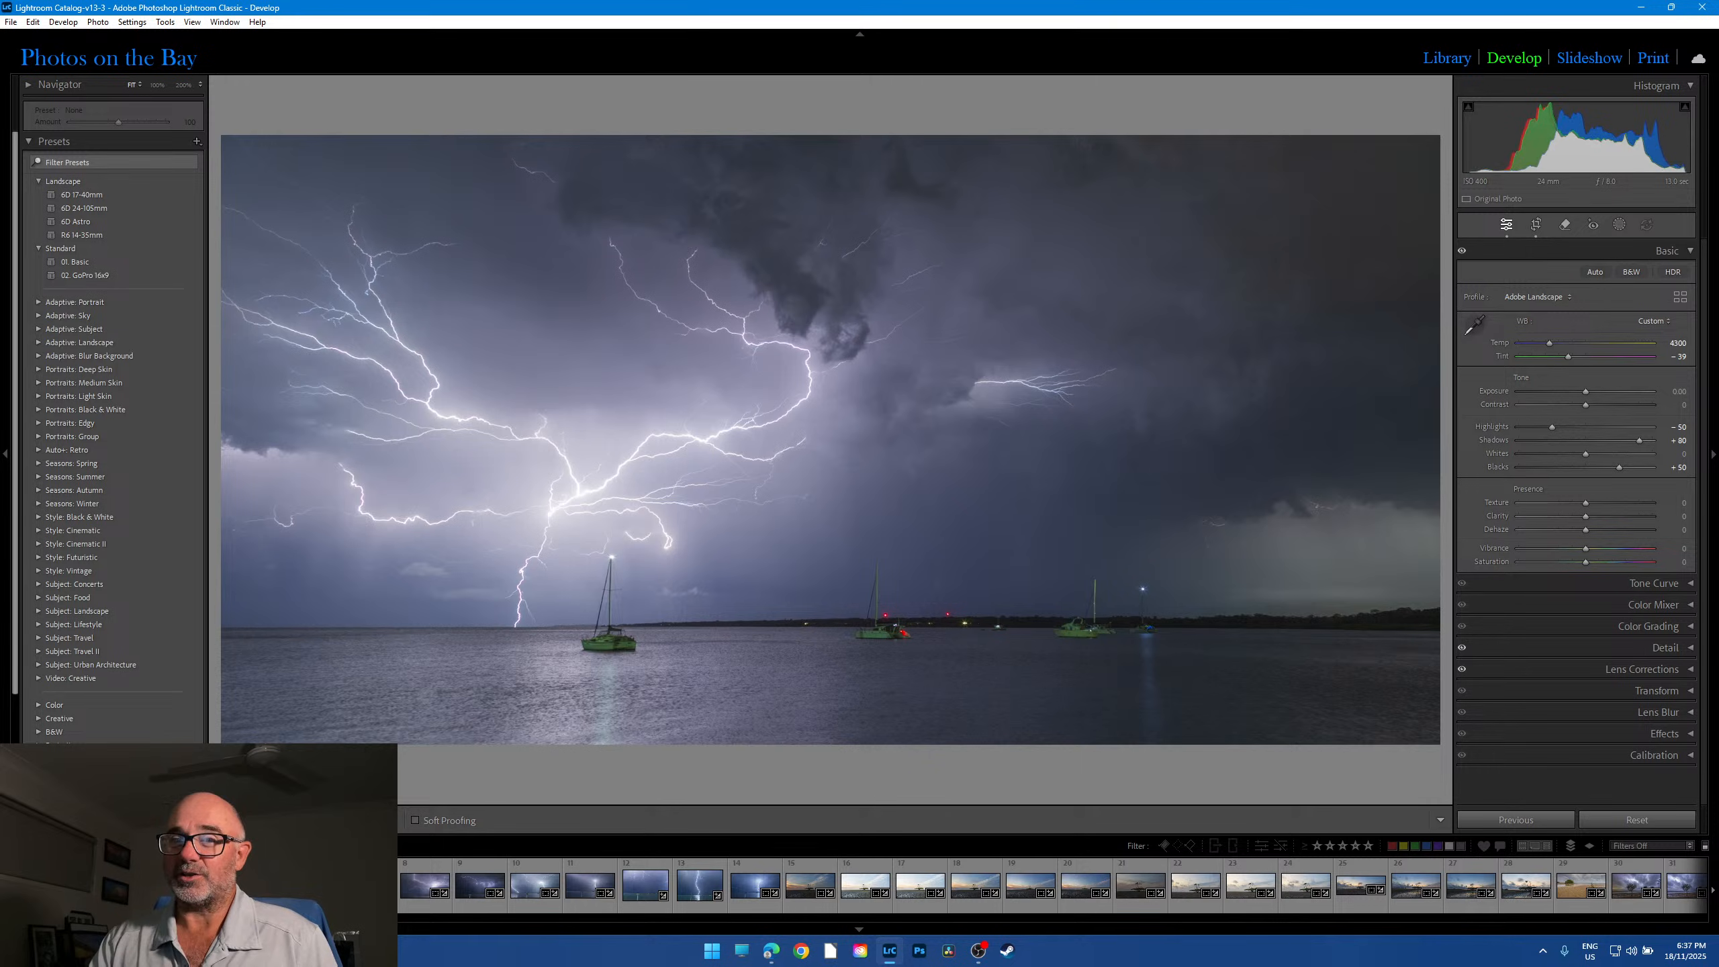
{"action": "key", "text": "Right"}
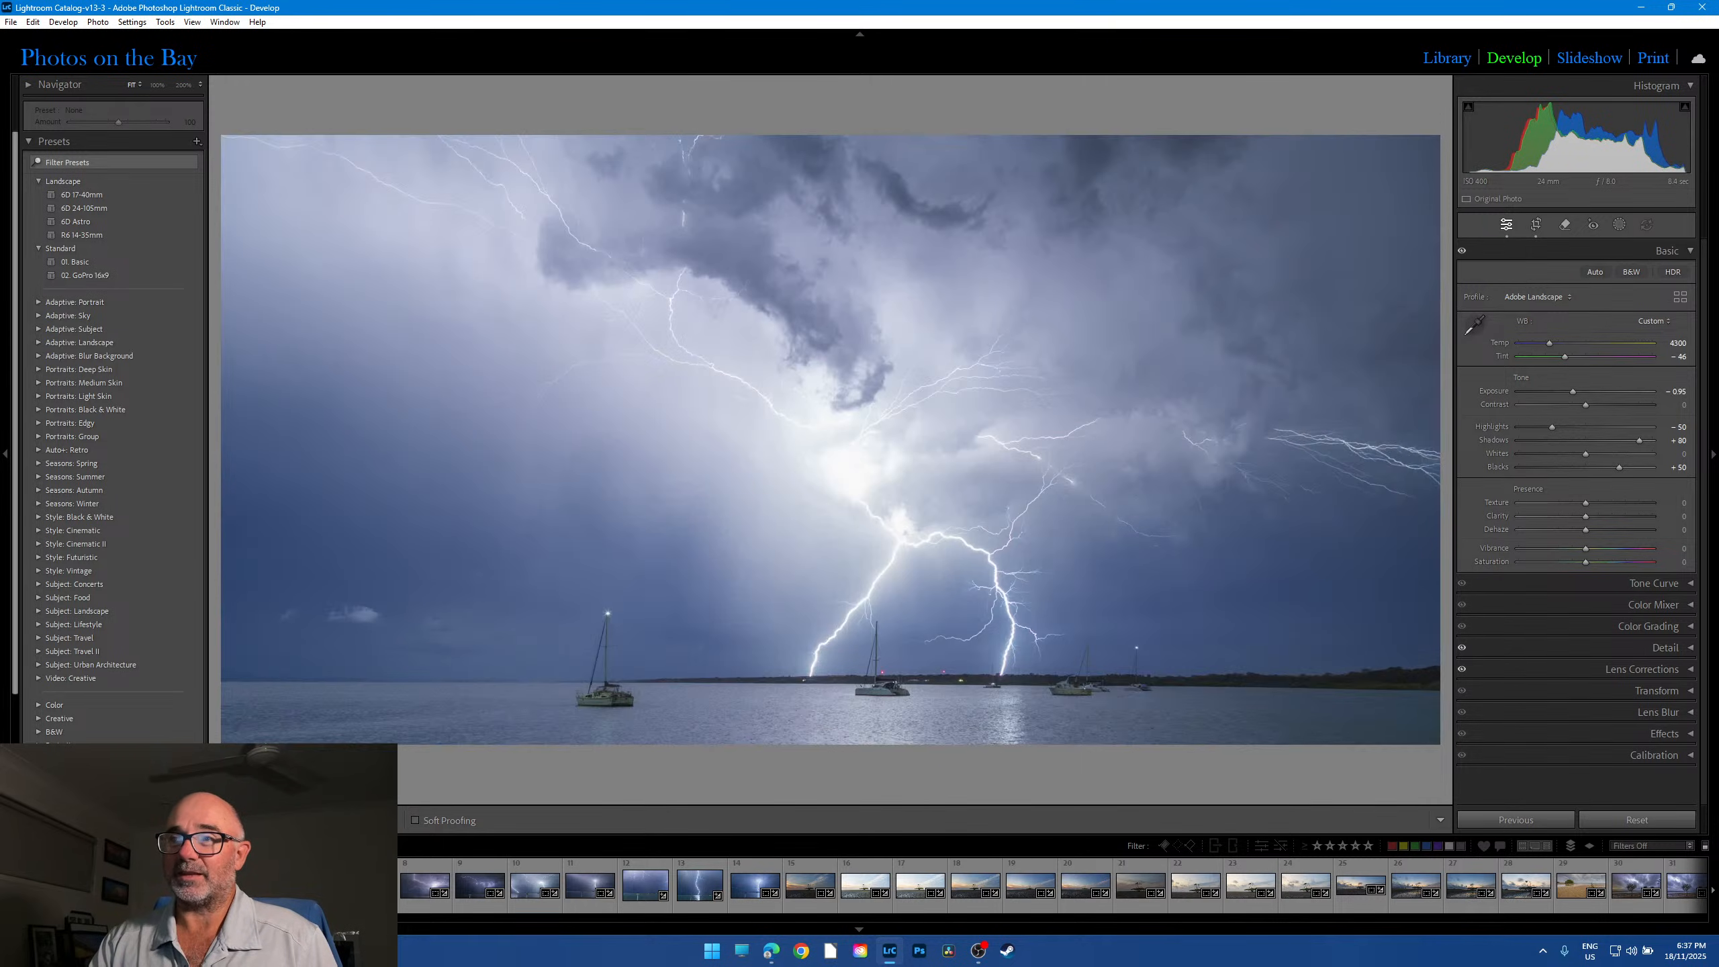
{"action": "left_click", "coordinate": [435, 911]}
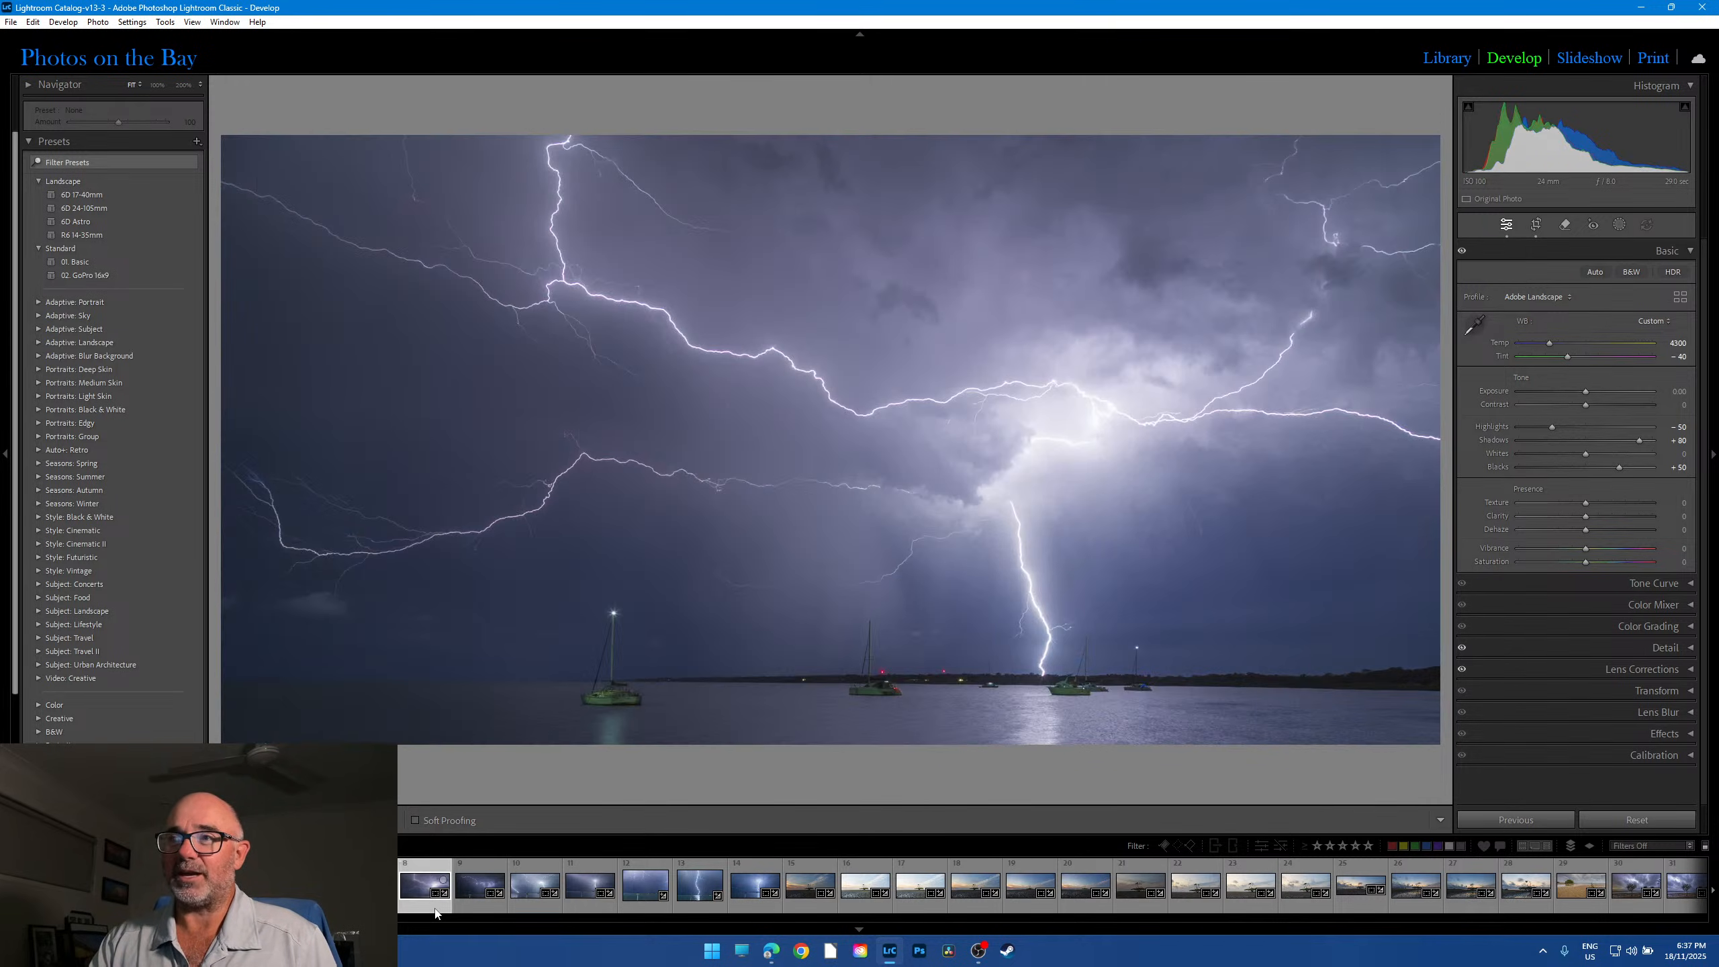
Step: View lightning photos 9, 10, 11 and 13 in Develop
{"action": "left_click", "coordinate": [464, 912]}
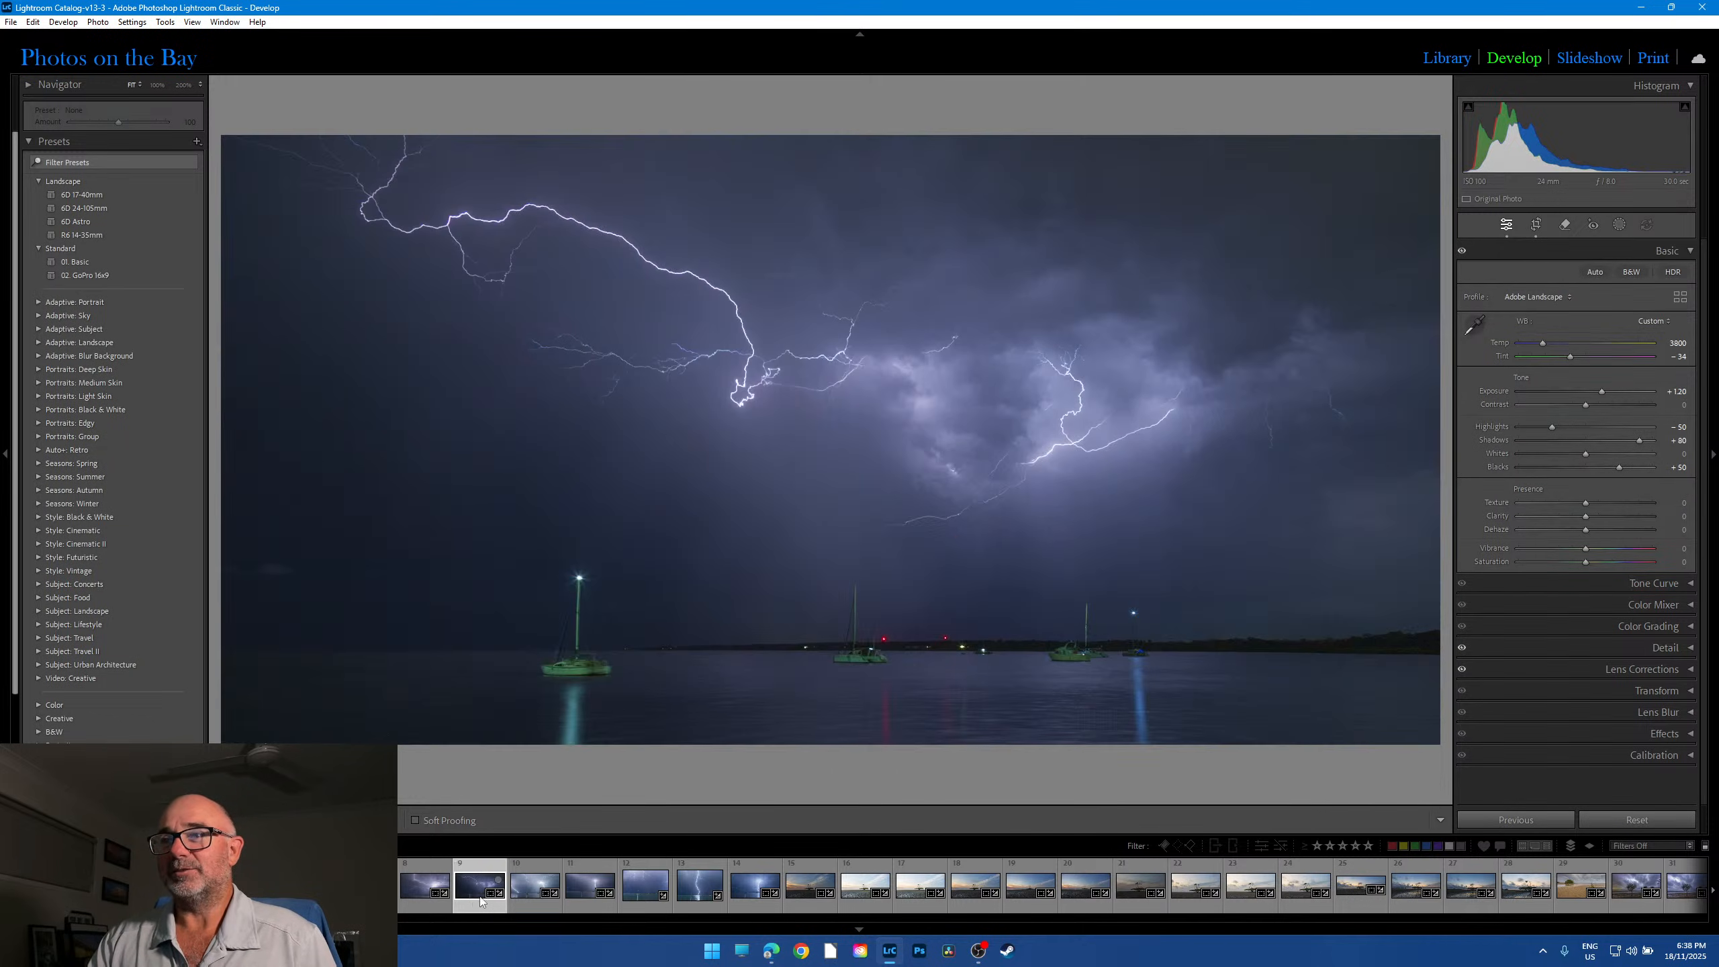
{"action": "left_click", "coordinate": [530, 910]}
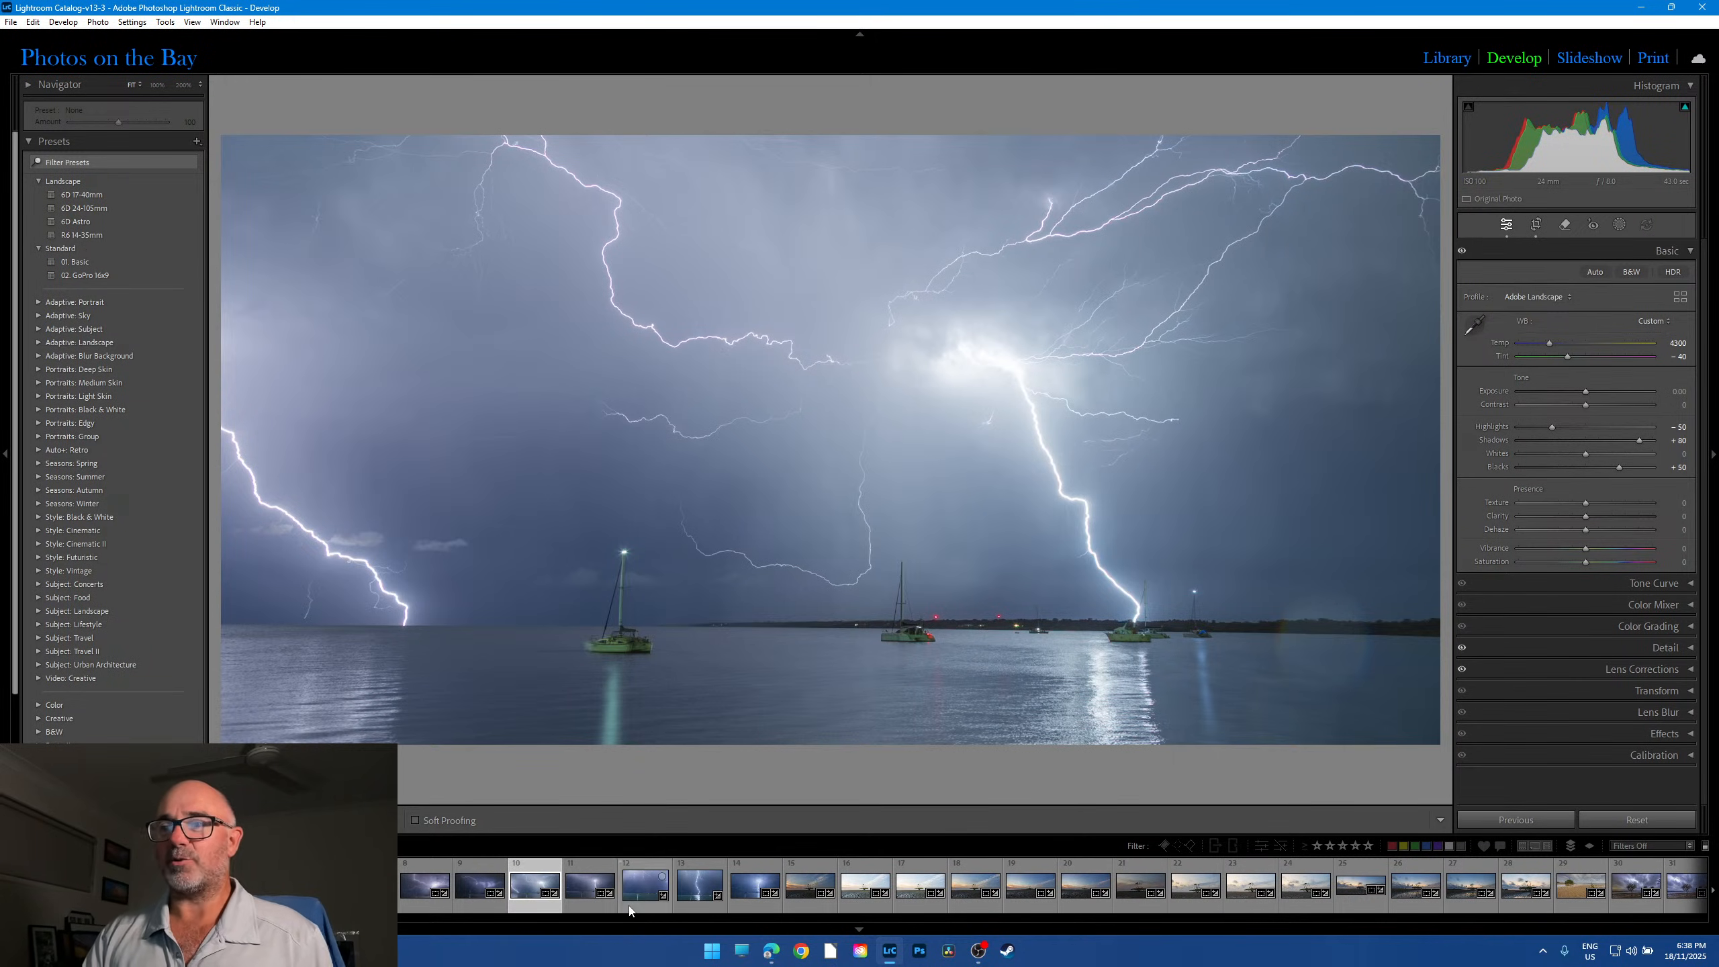
{"action": "left_click", "coordinate": [608, 909]}
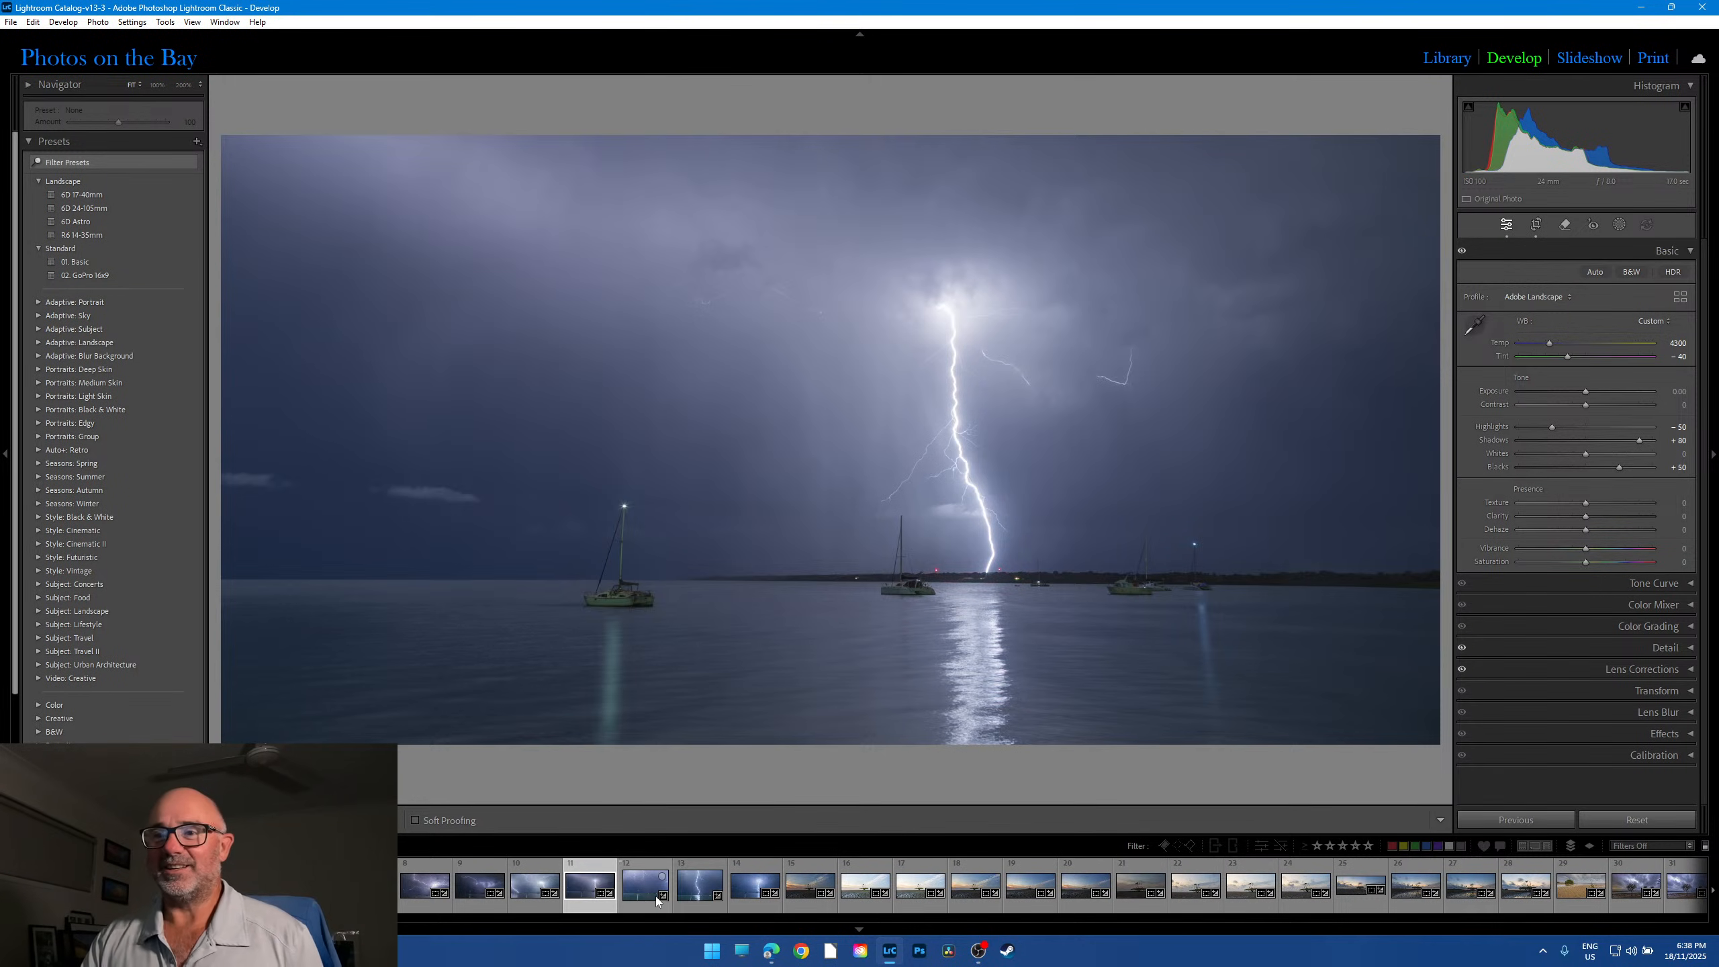
{"action": "left_click", "coordinate": [702, 907]}
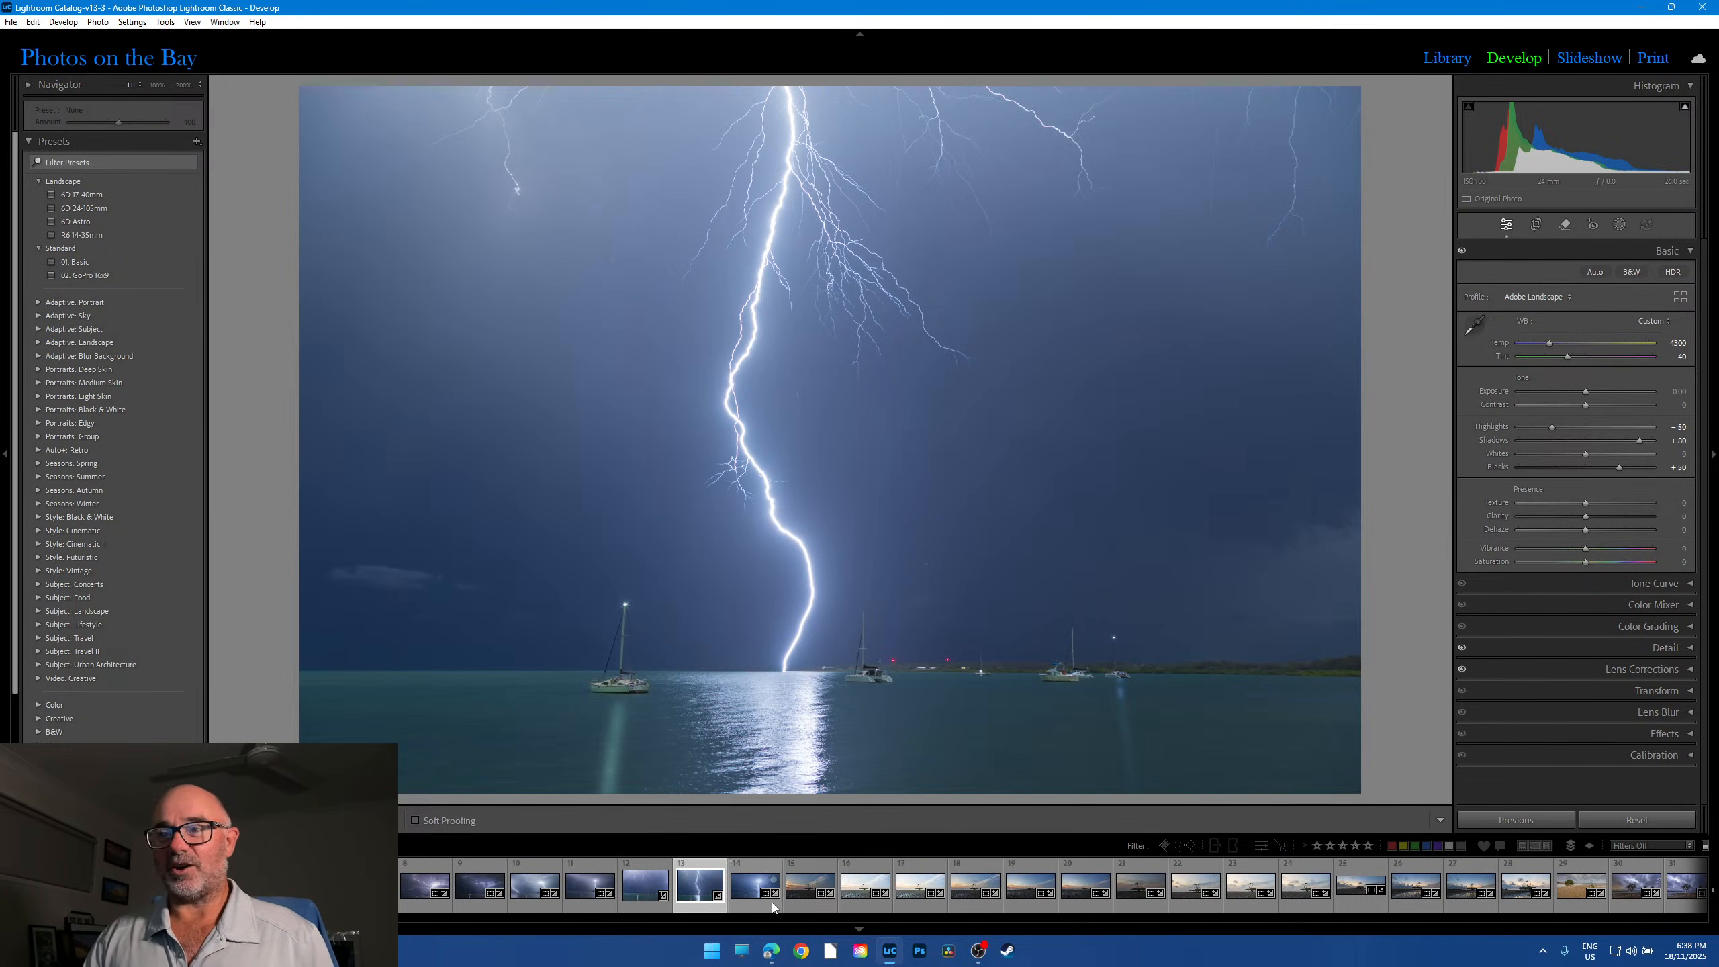
Step: Compare lightning photos 13 and 14, checking the base of the strike in photo 13 at 100%
{"action": "left_click", "coordinate": [755, 895]}
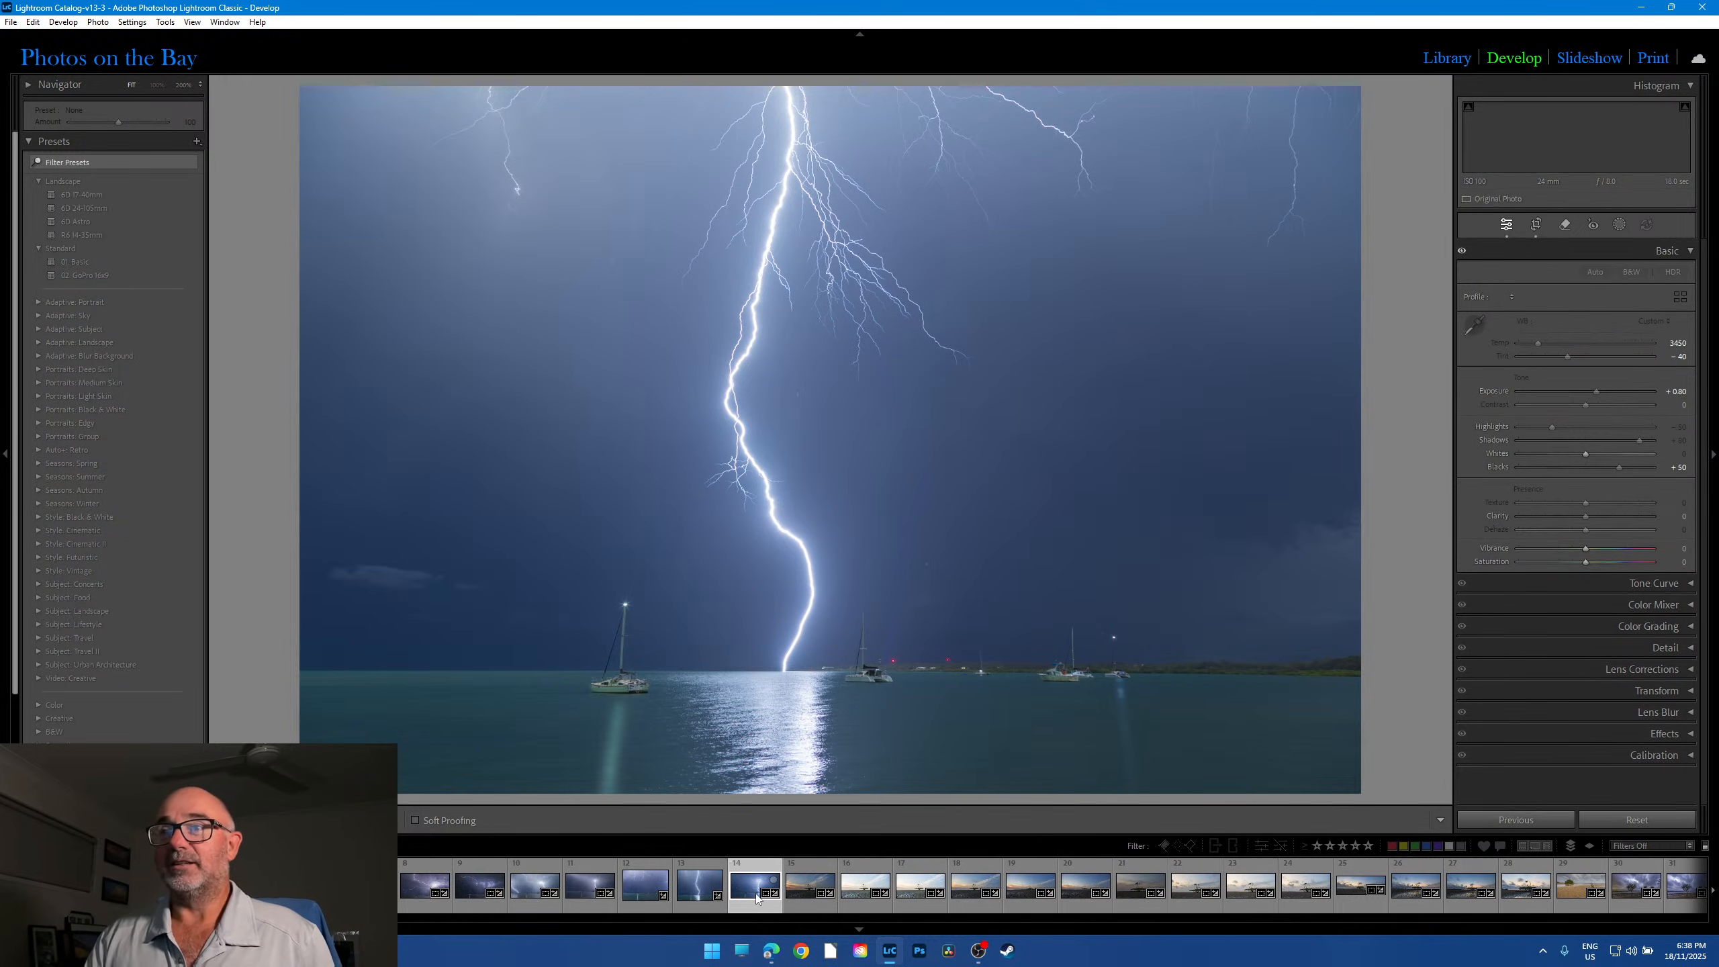
{"action": "left_click", "coordinate": [705, 904]}
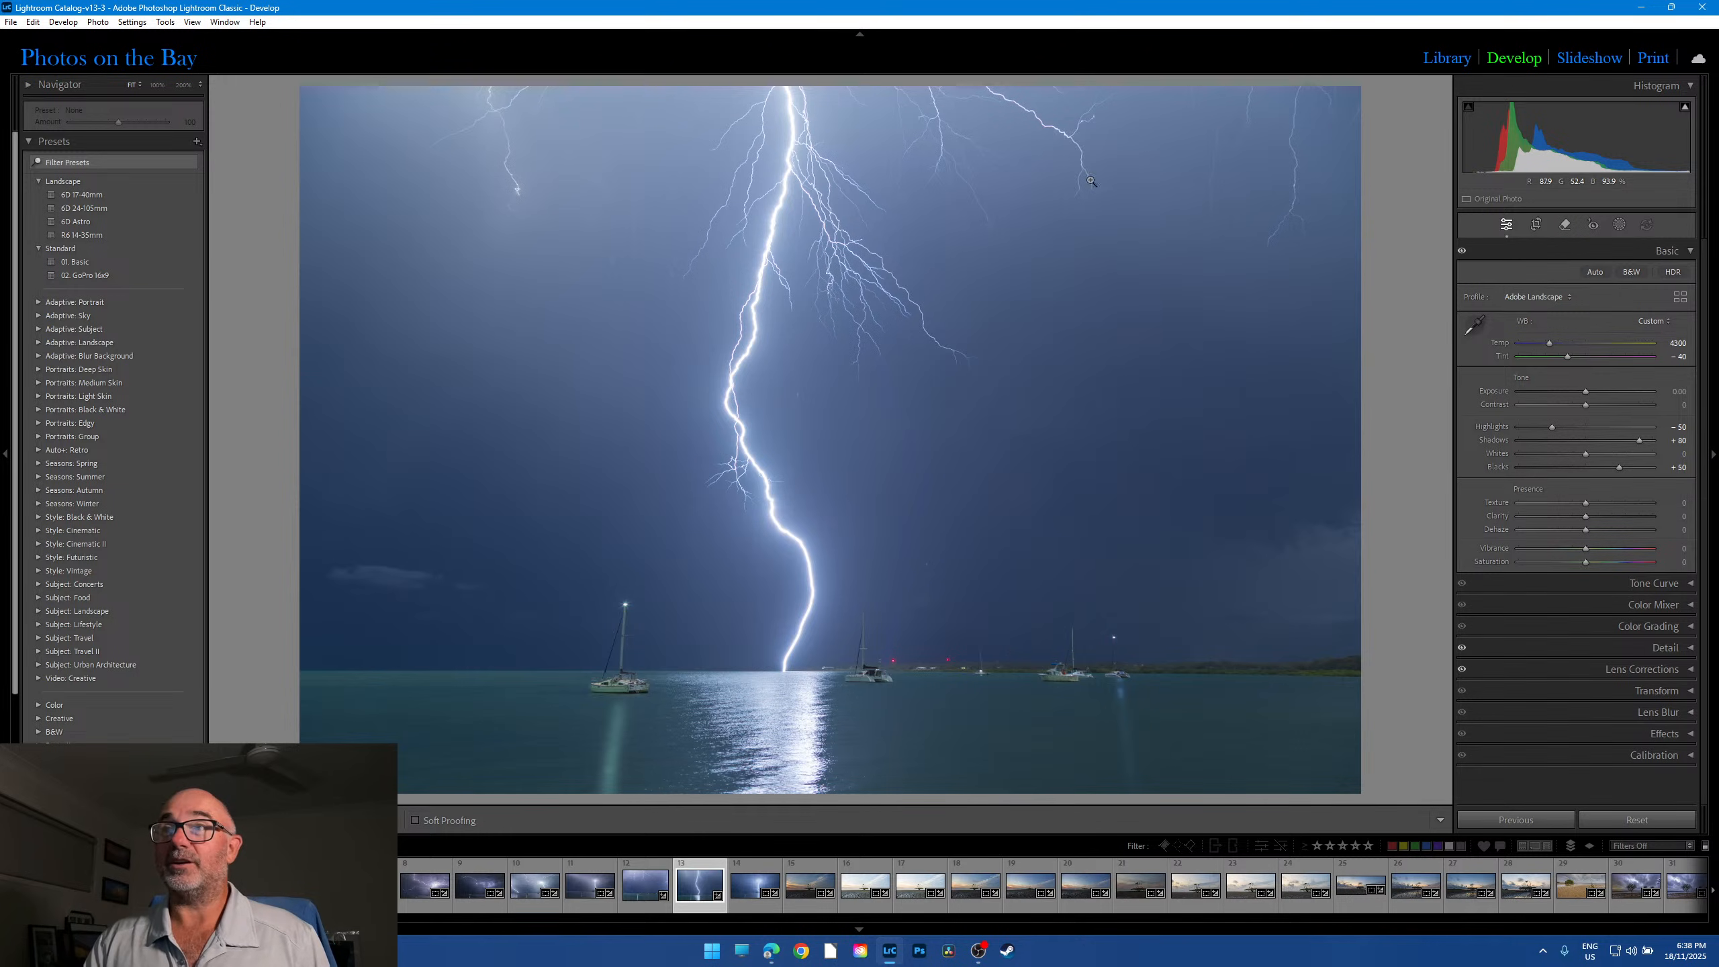
{"action": "left_click", "coordinate": [747, 910]}
{"action": "left_click", "coordinate": [689, 910]}
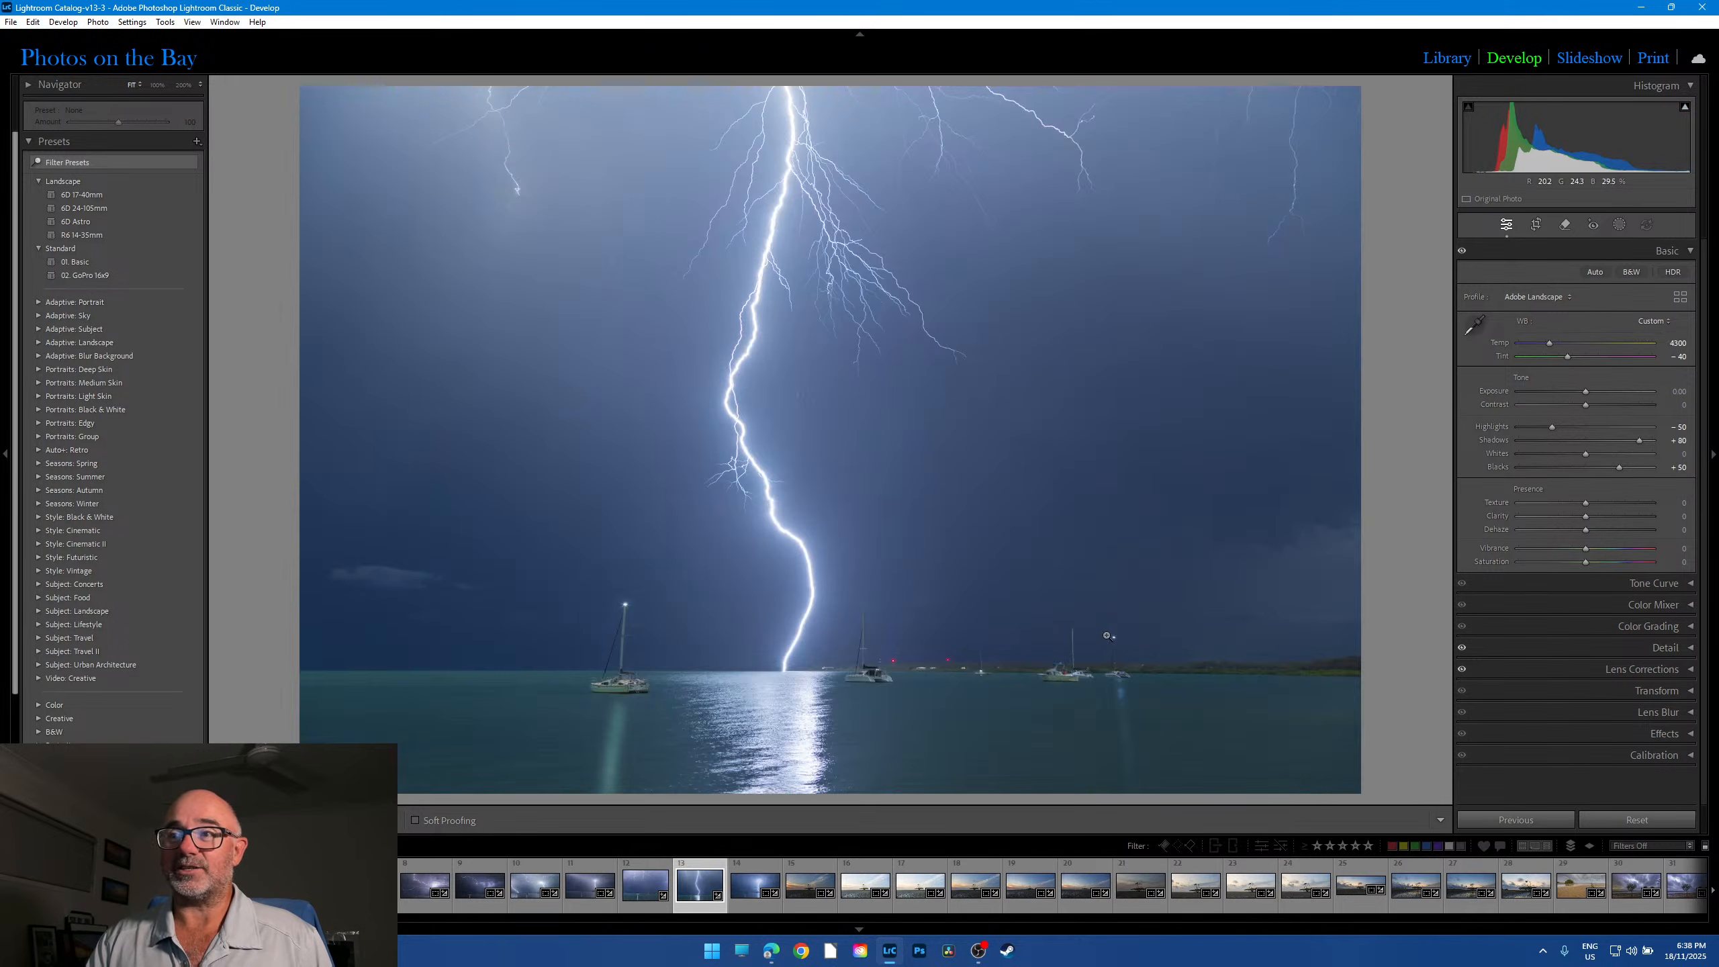
{"action": "left_click", "coordinate": [766, 676]}
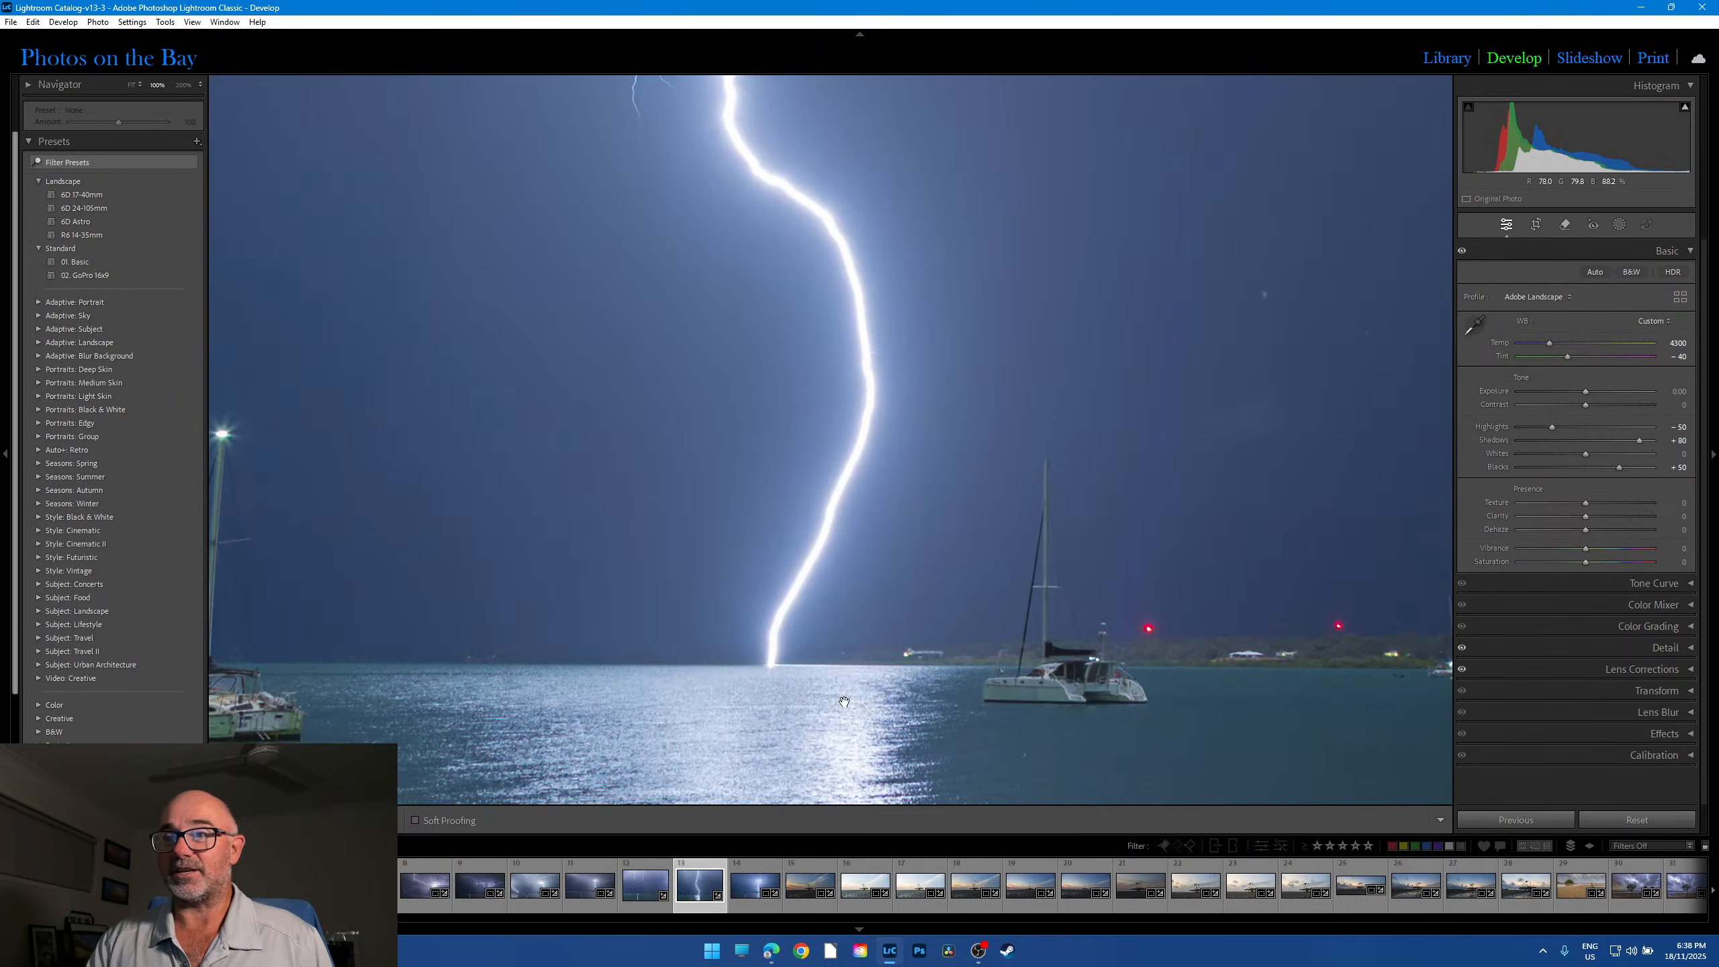
{"action": "left_click", "coordinate": [799, 662]}
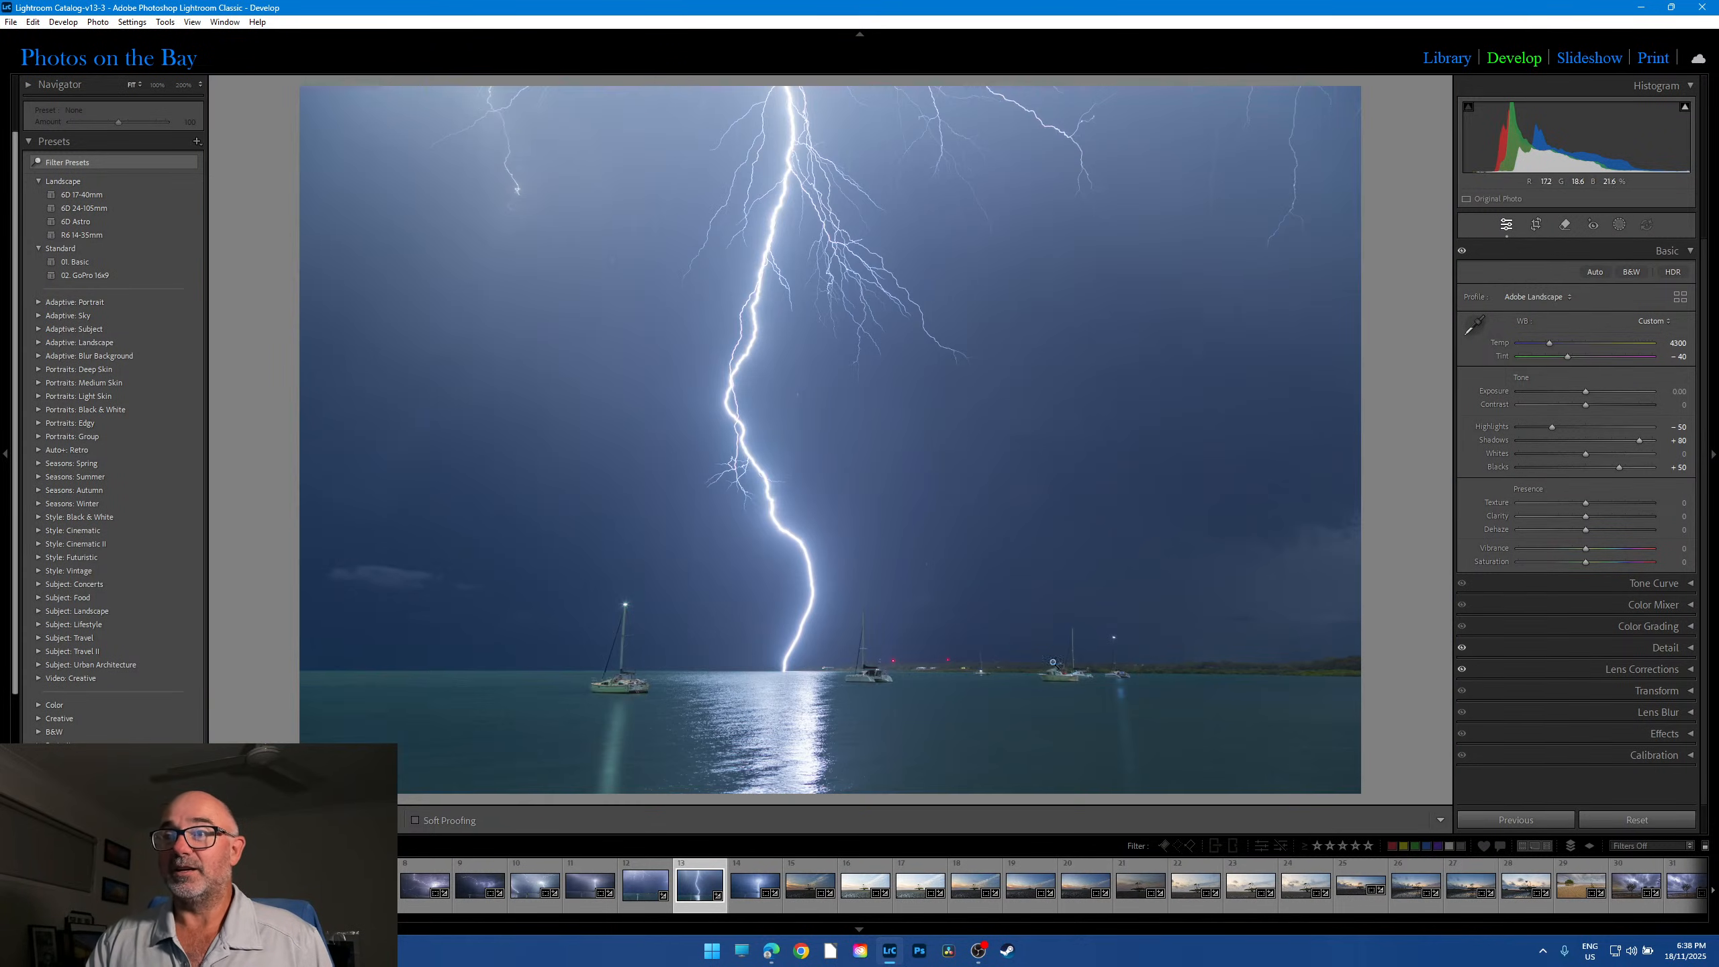
{"action": "left_click", "coordinate": [758, 906]}
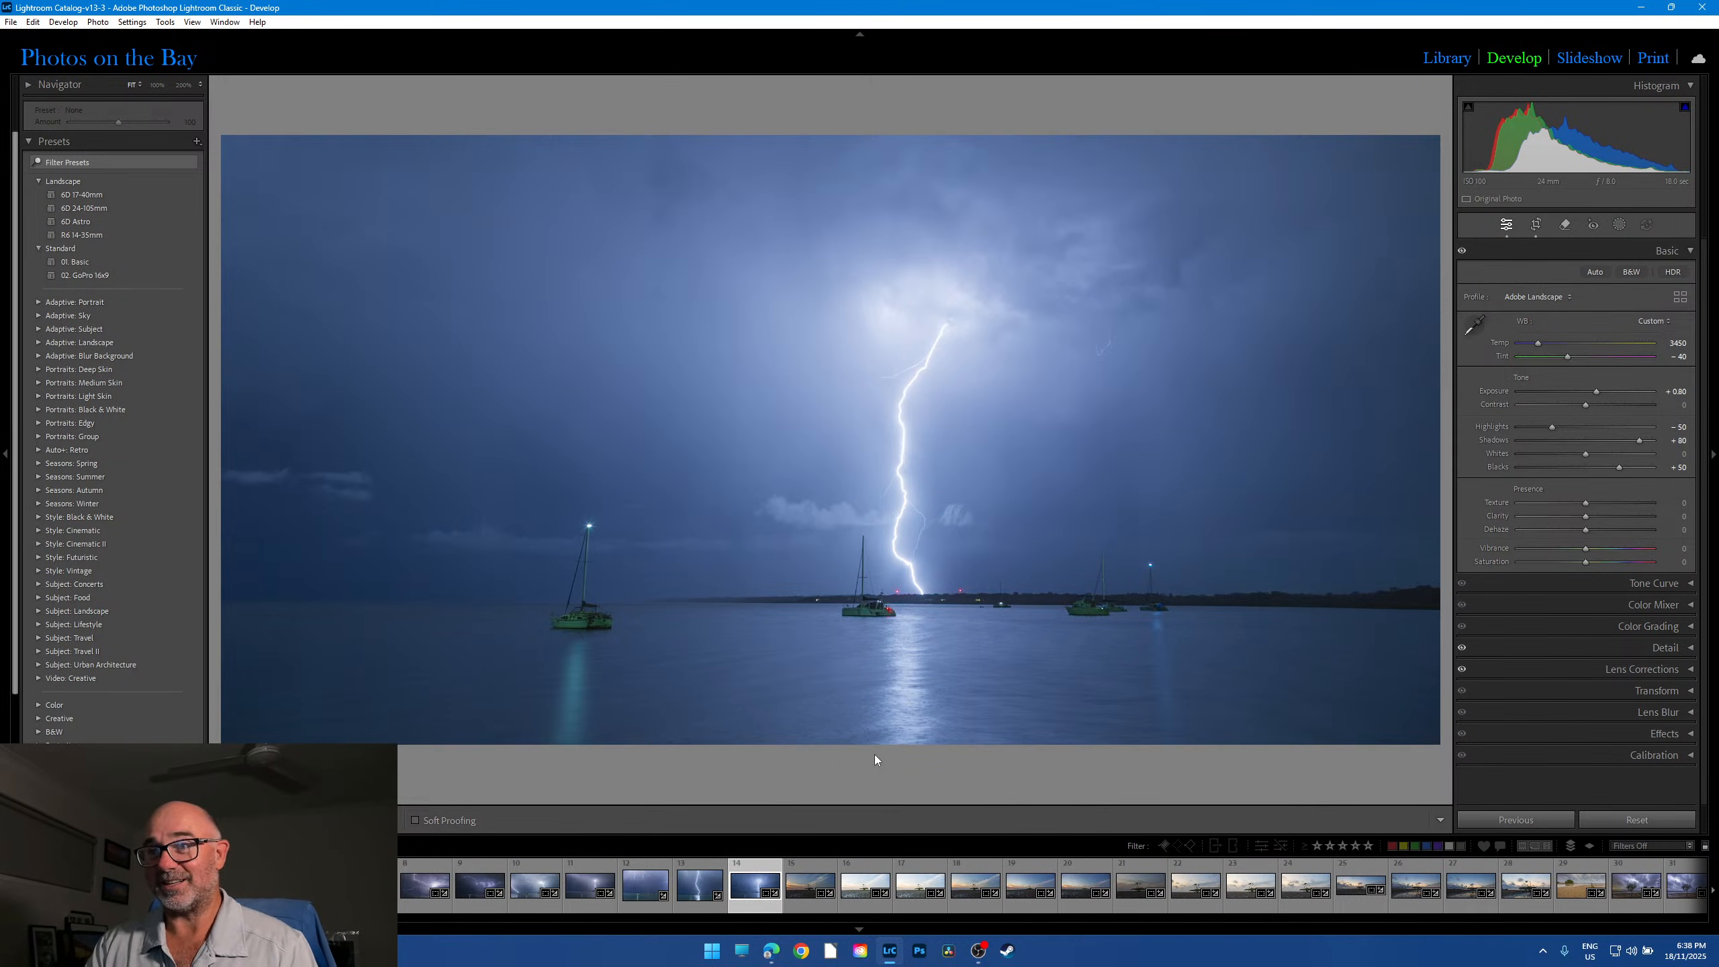
Step: Open photo 15 of the lone tree at sunset and inspect its branches and the dark mudflat foreground at 100%
{"action": "left_click", "coordinate": [833, 898]}
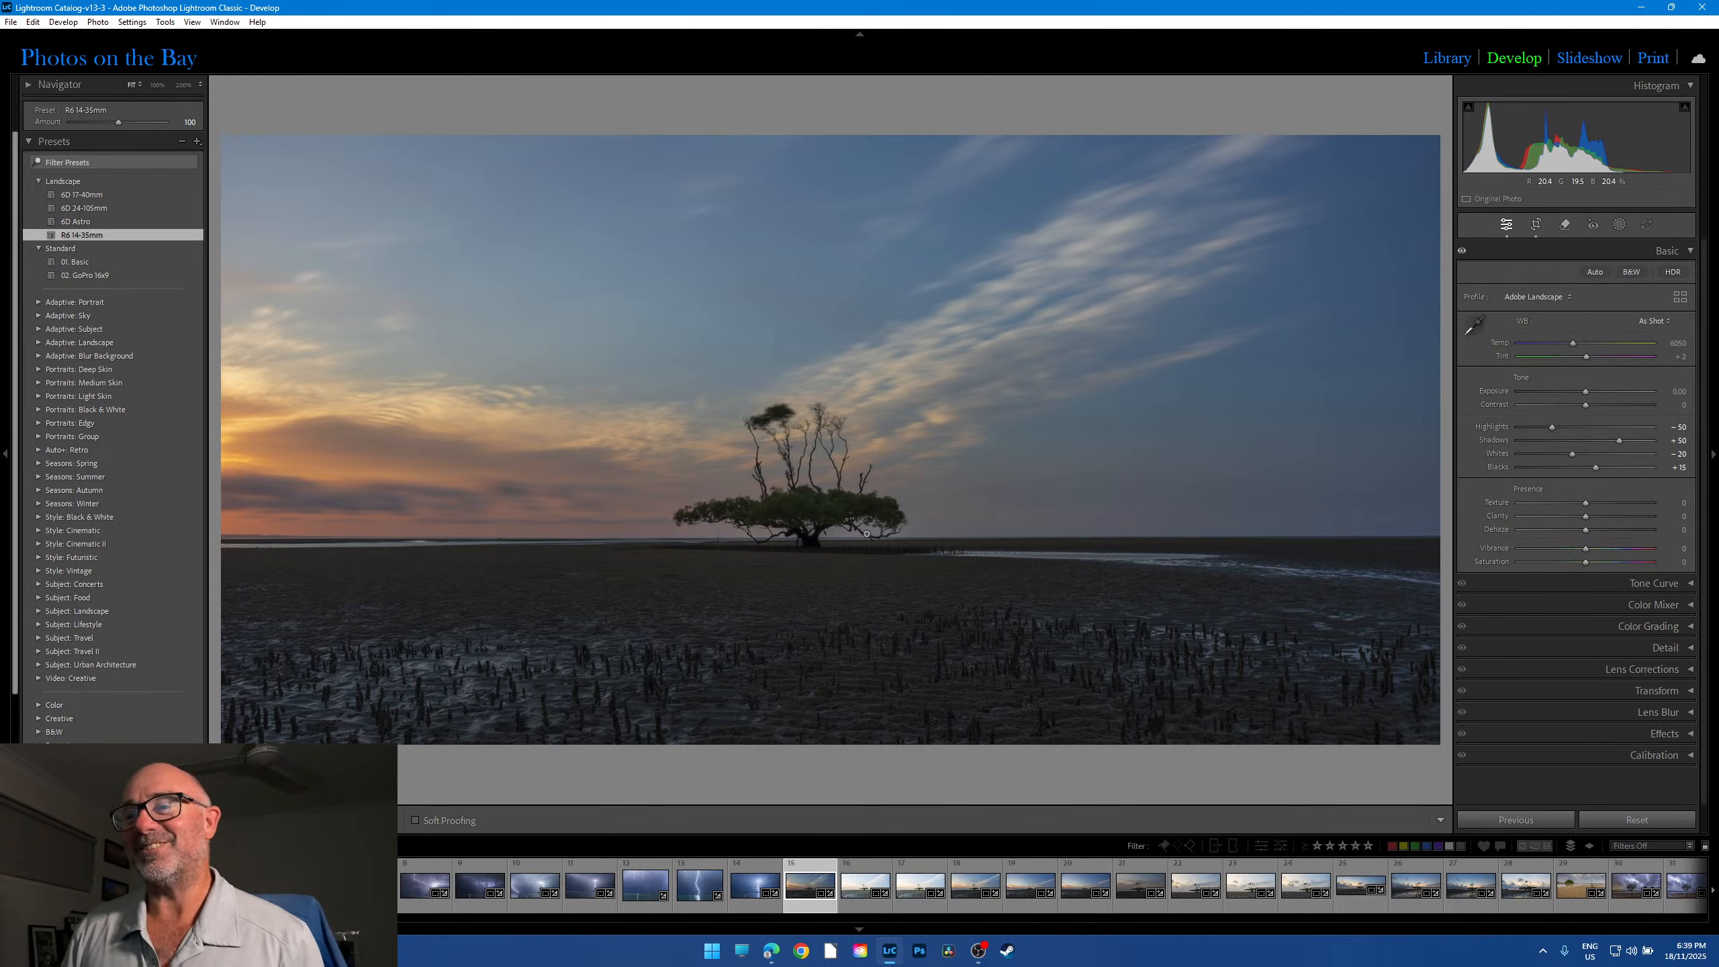
{"action": "left_click", "coordinate": [825, 516]}
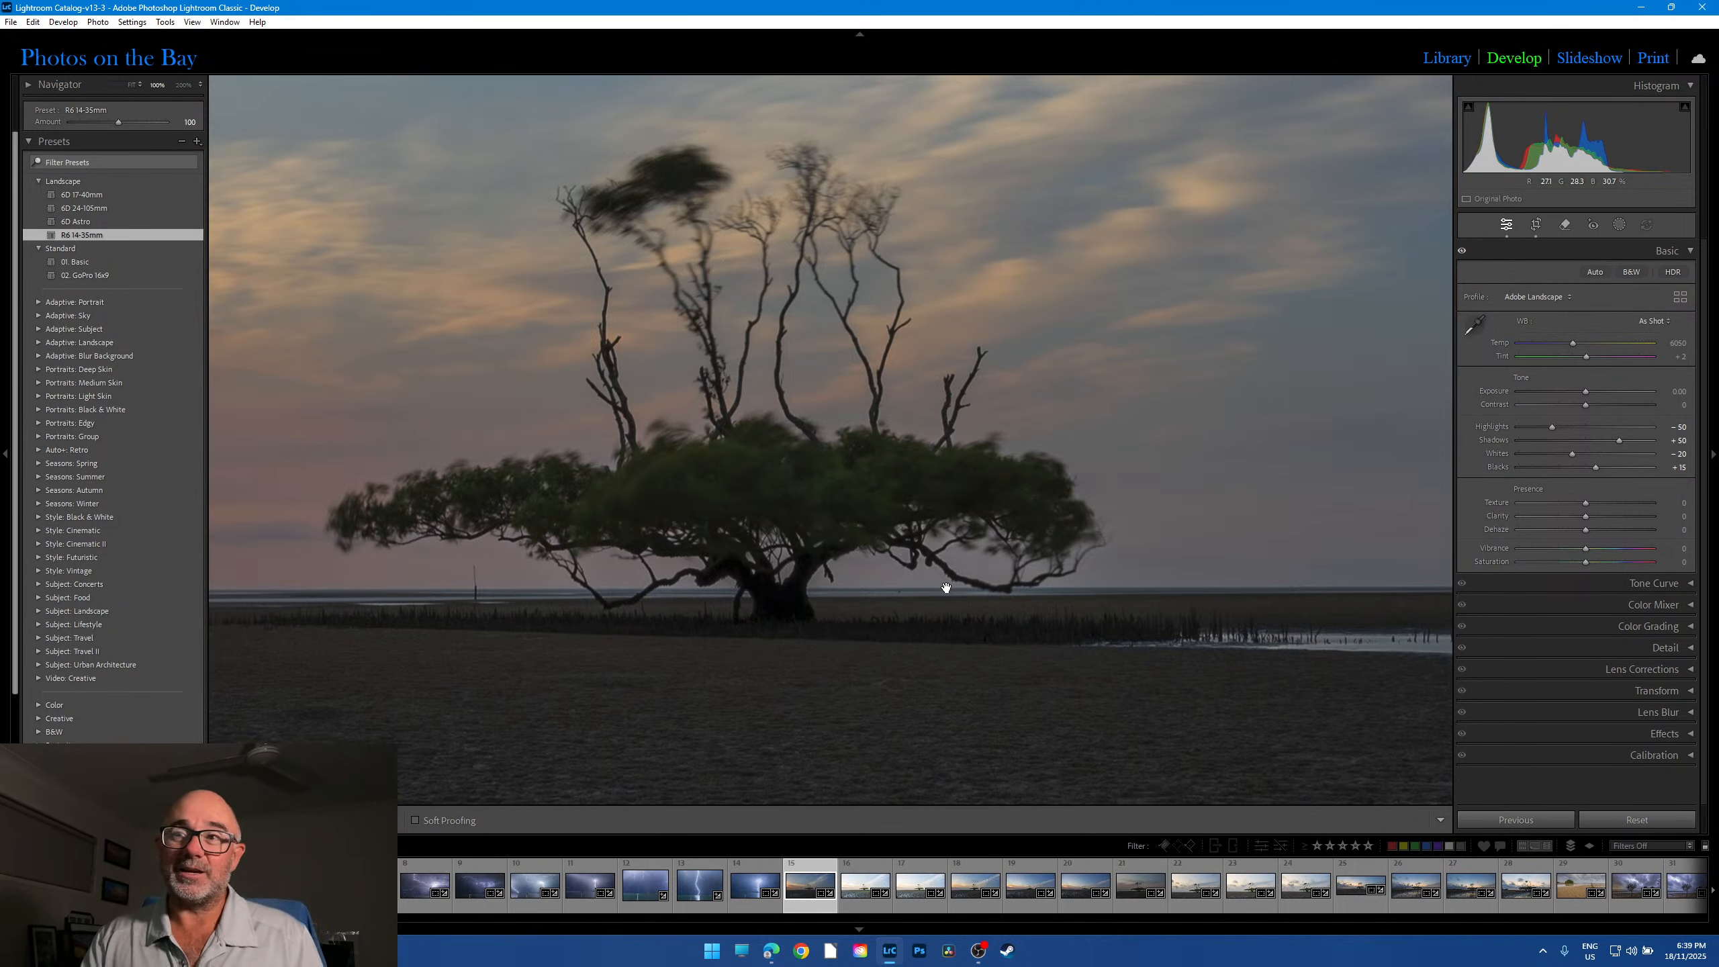
{"action": "left_click", "coordinate": [777, 502]}
{"action": "left_click", "coordinate": [782, 514]}
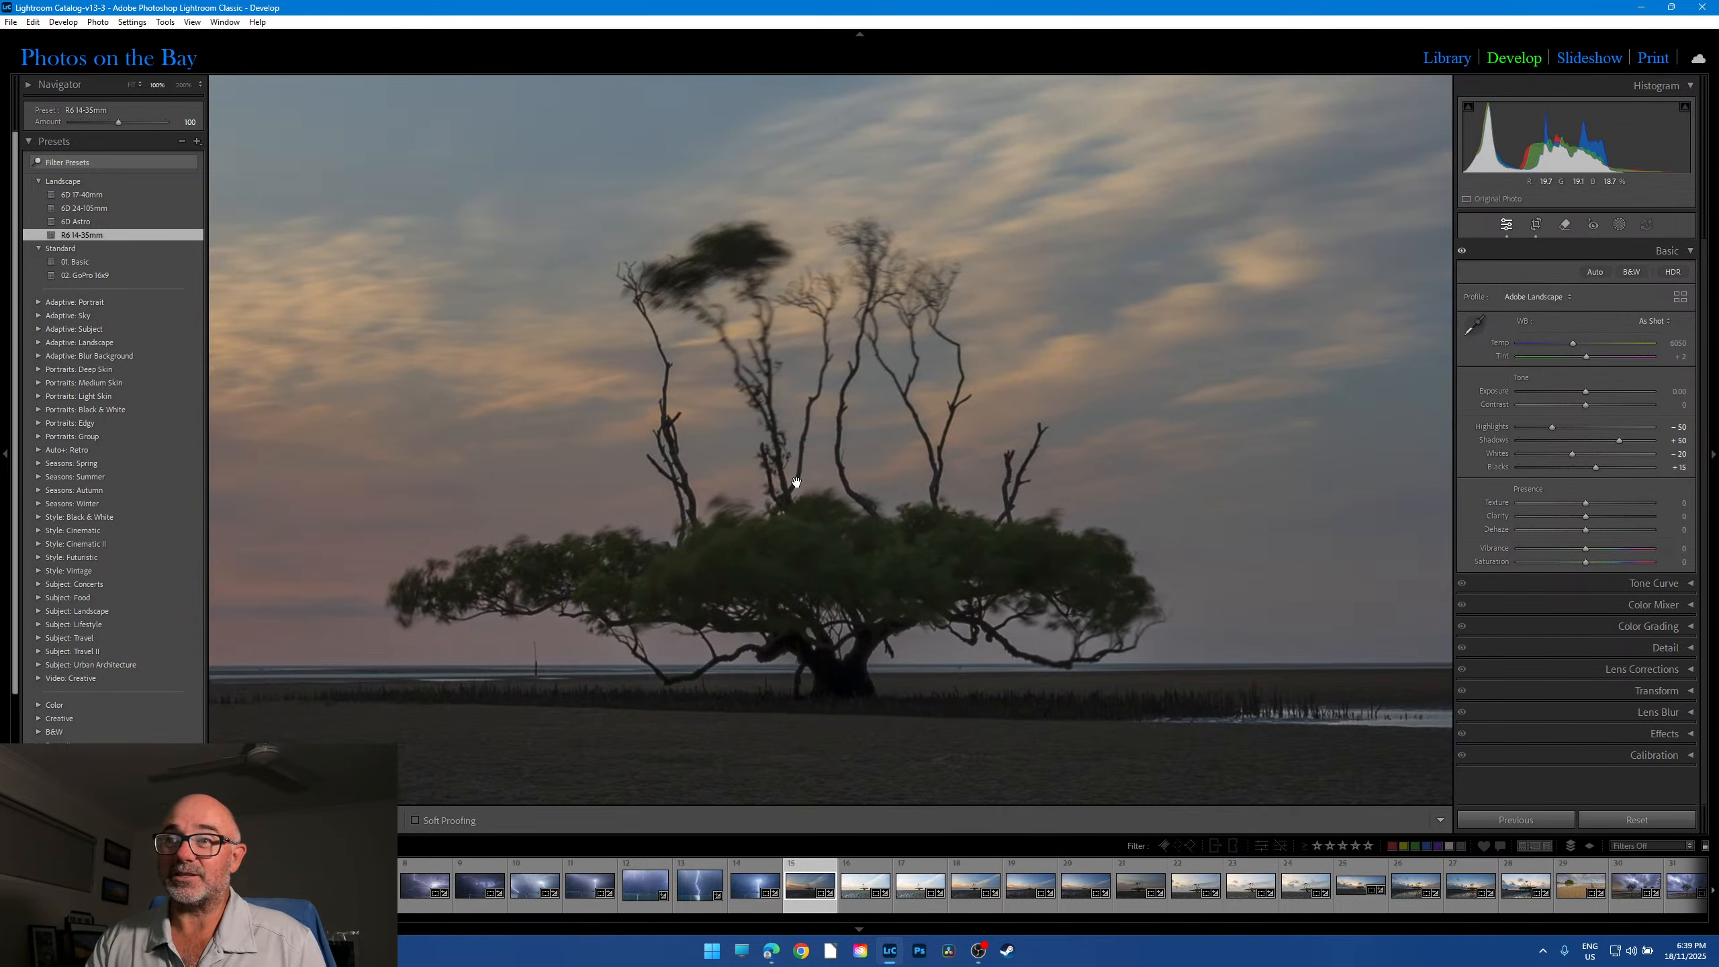
{"action": "left_click", "coordinate": [788, 610]}
{"action": "left_click", "coordinate": [797, 703]}
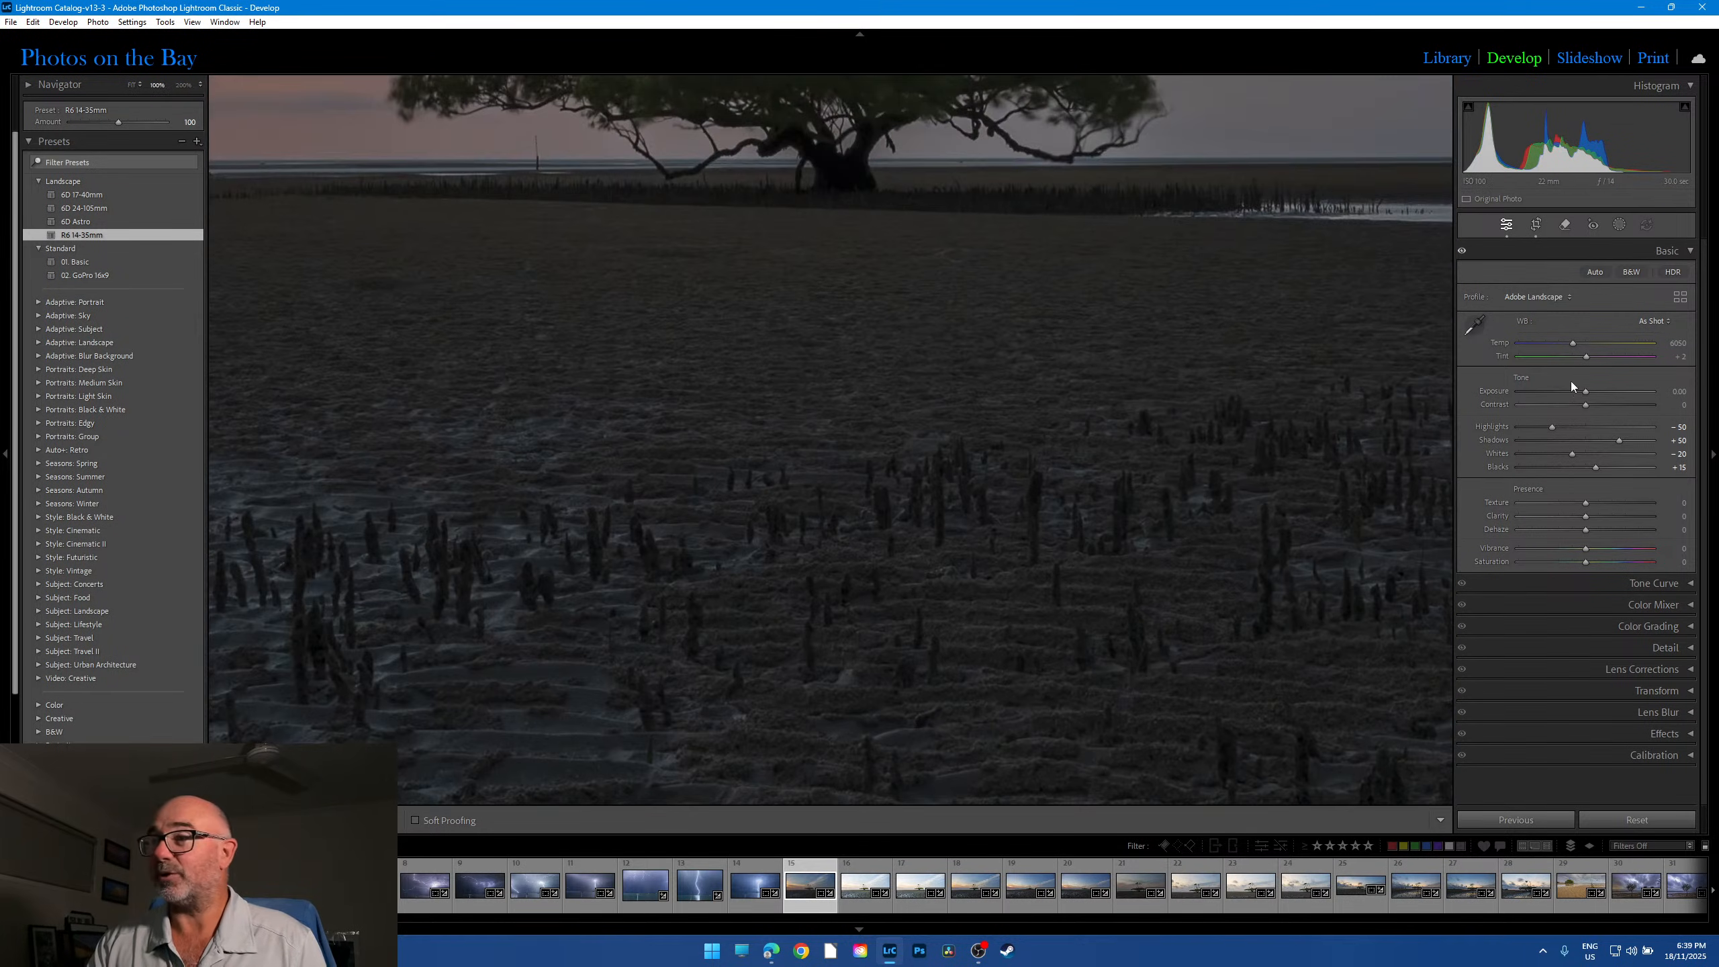
Step: Try an exposure of +1.90 on the lone tree photo, check the tree and foreground, and reset the exposure to 0
{"action": "left_click_drag", "start_coordinate": [1581, 391], "coordinate": [1610, 391]}
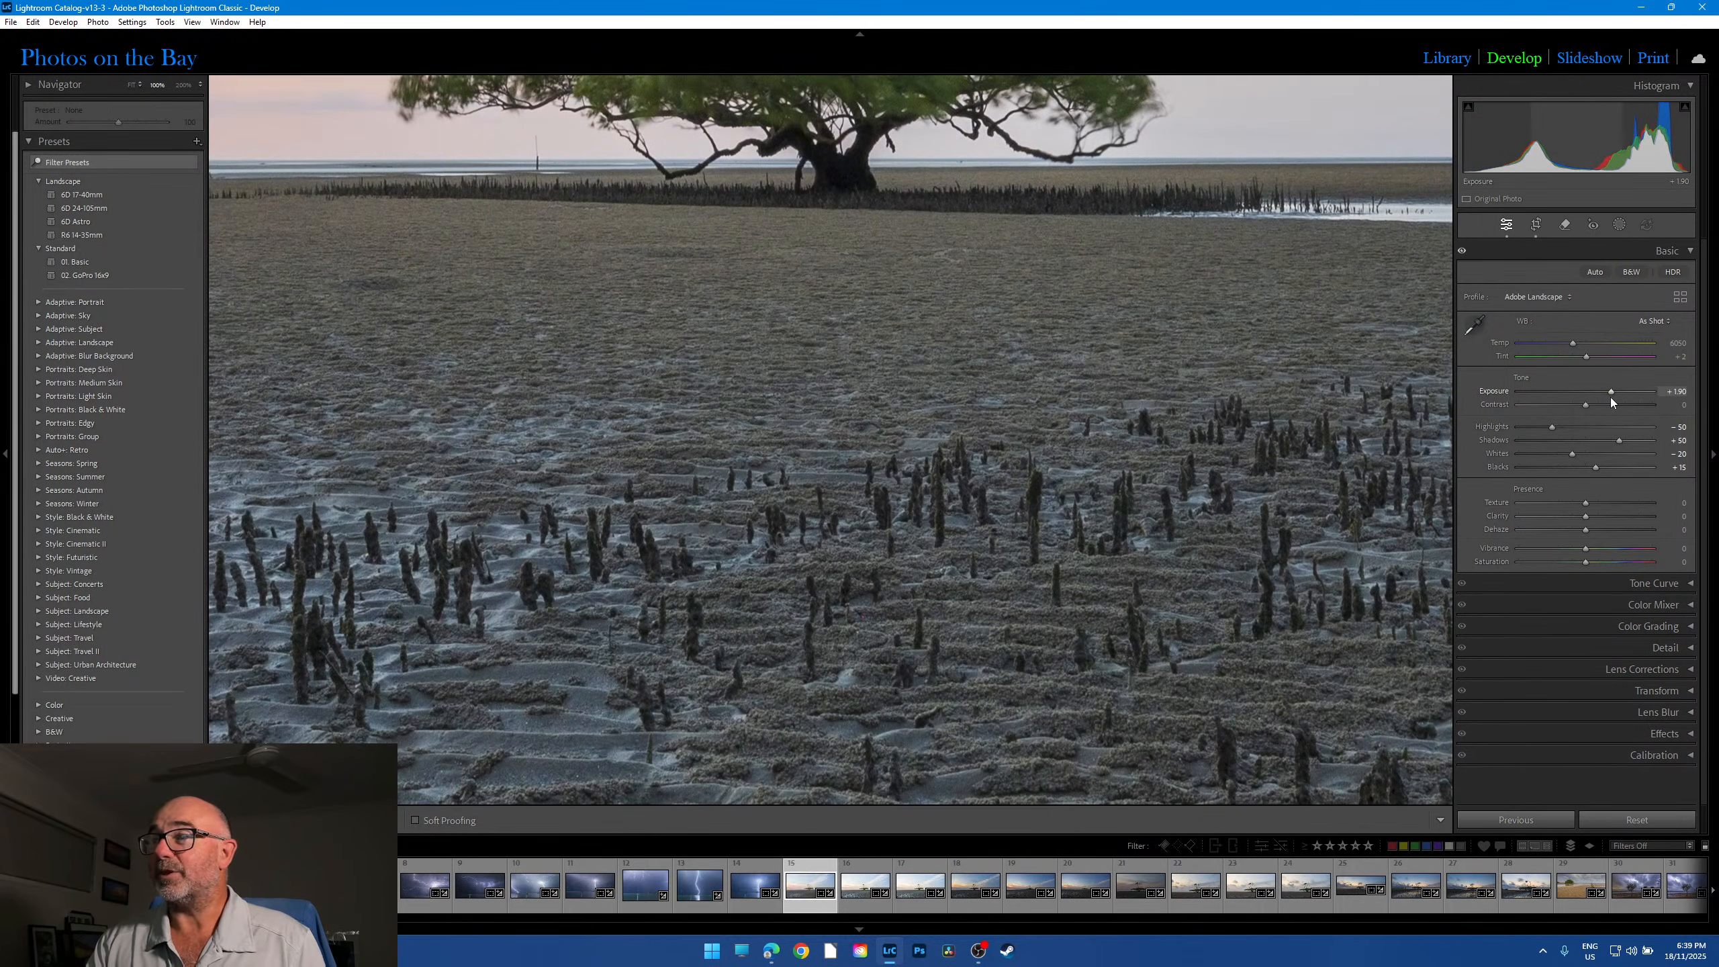
{"action": "left_click_drag", "start_coordinate": [997, 307], "coordinate": [968, 586]}
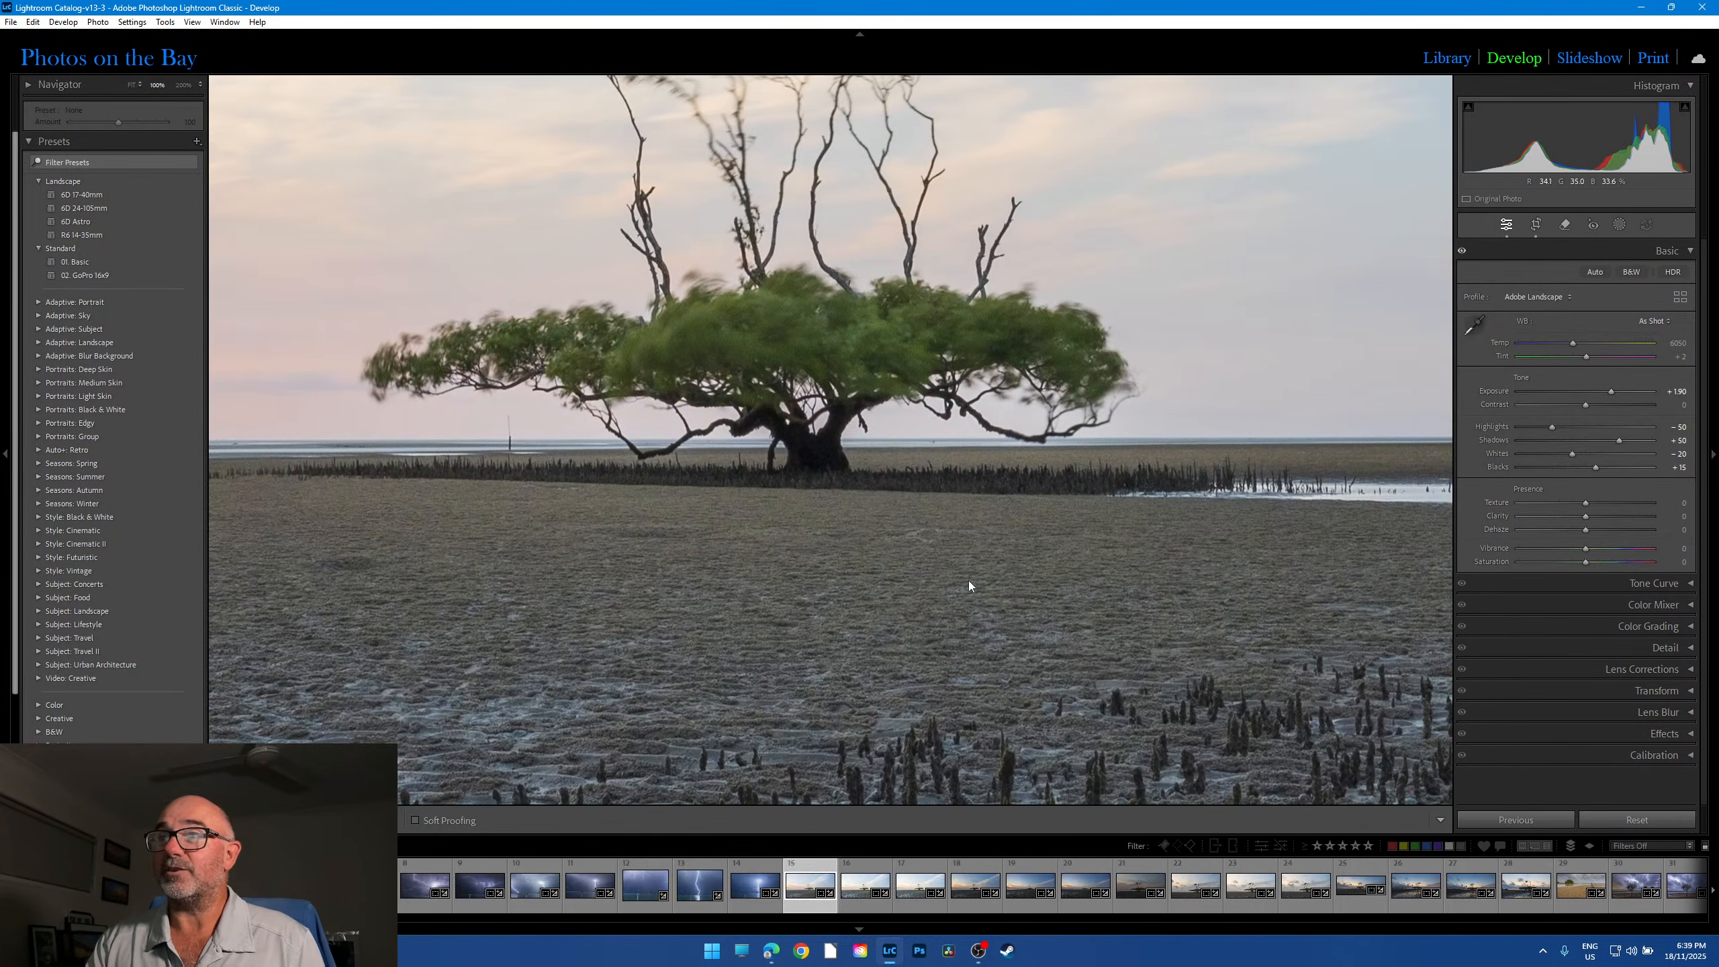
{"action": "double_click", "coordinate": [1613, 391]}
{"action": "left_click", "coordinate": [893, 354]}
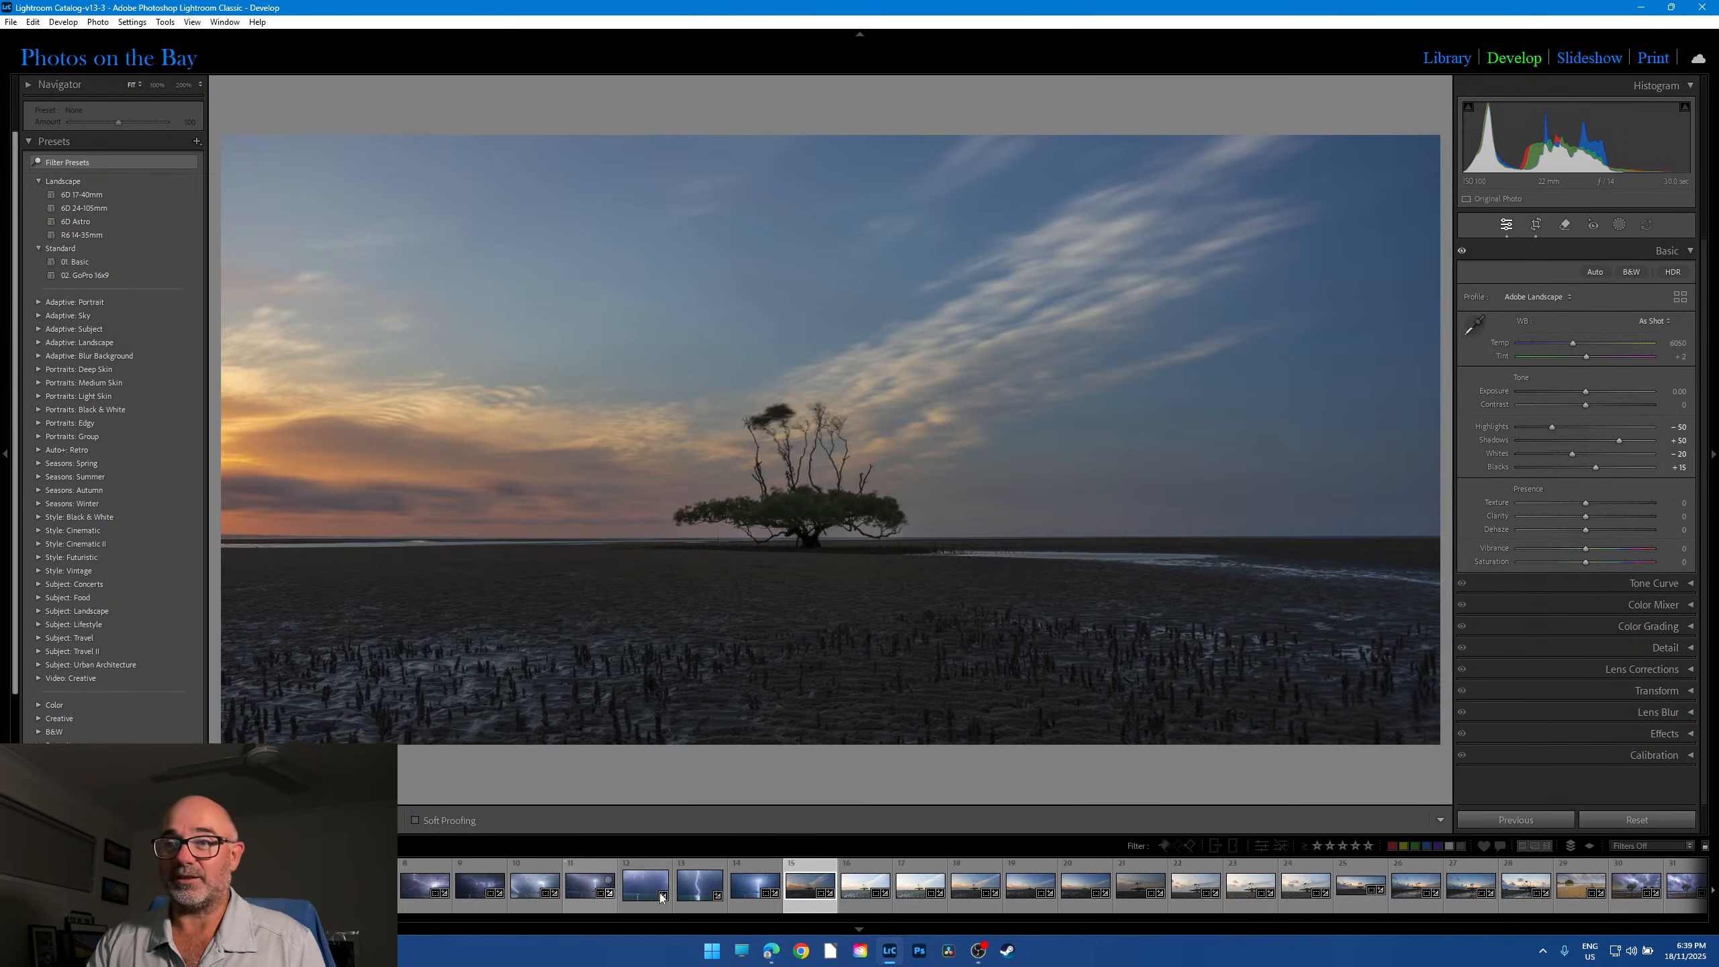
Step: Compare lone tree photos 16, 17 and 18, and check the tree in photo 18 at 100%
{"action": "left_click", "coordinate": [860, 907]}
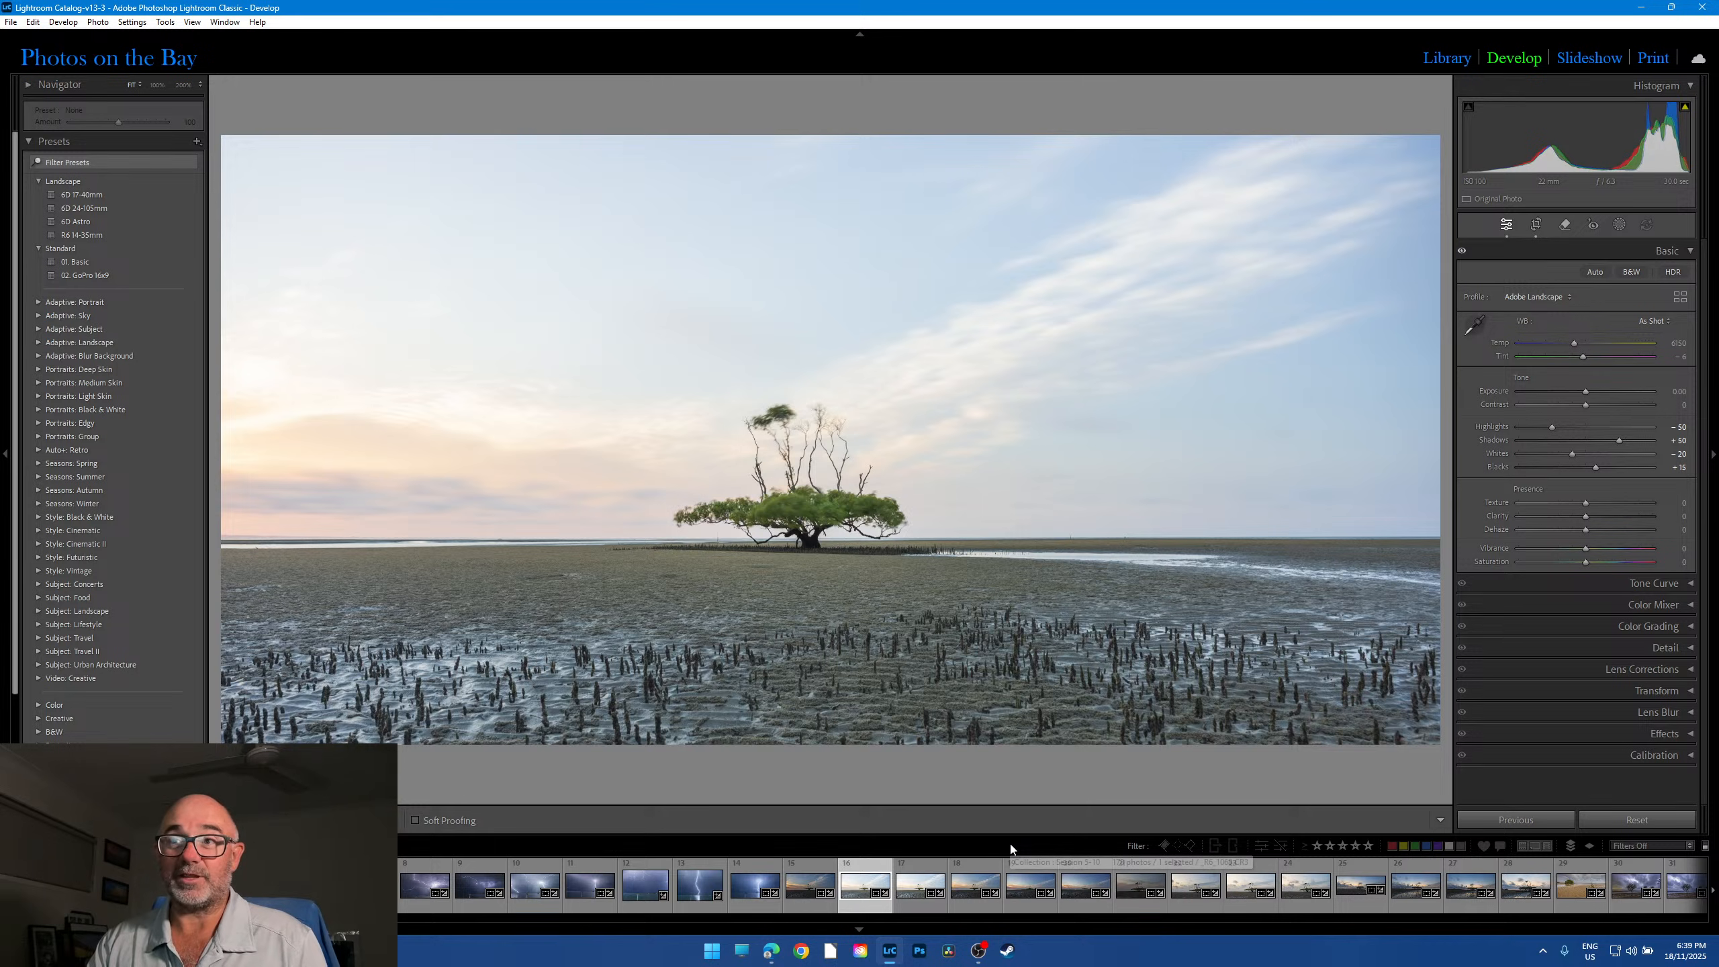
{"action": "left_click", "coordinate": [930, 893]}
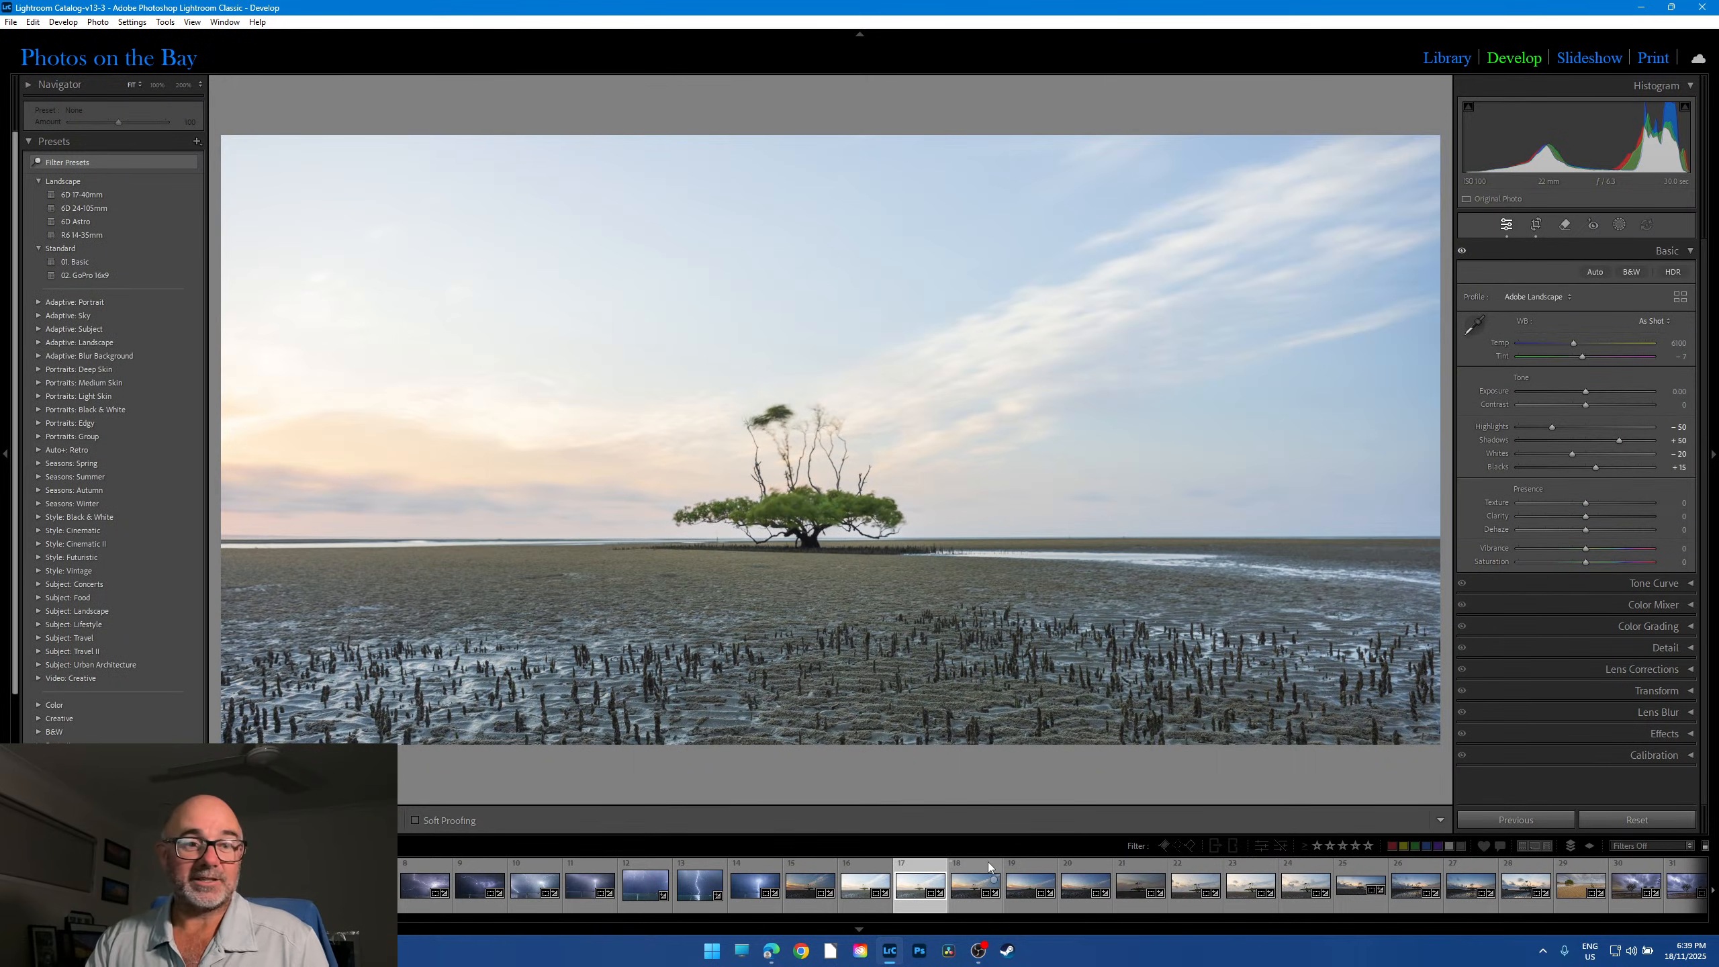
{"action": "left_click", "coordinate": [982, 900]}
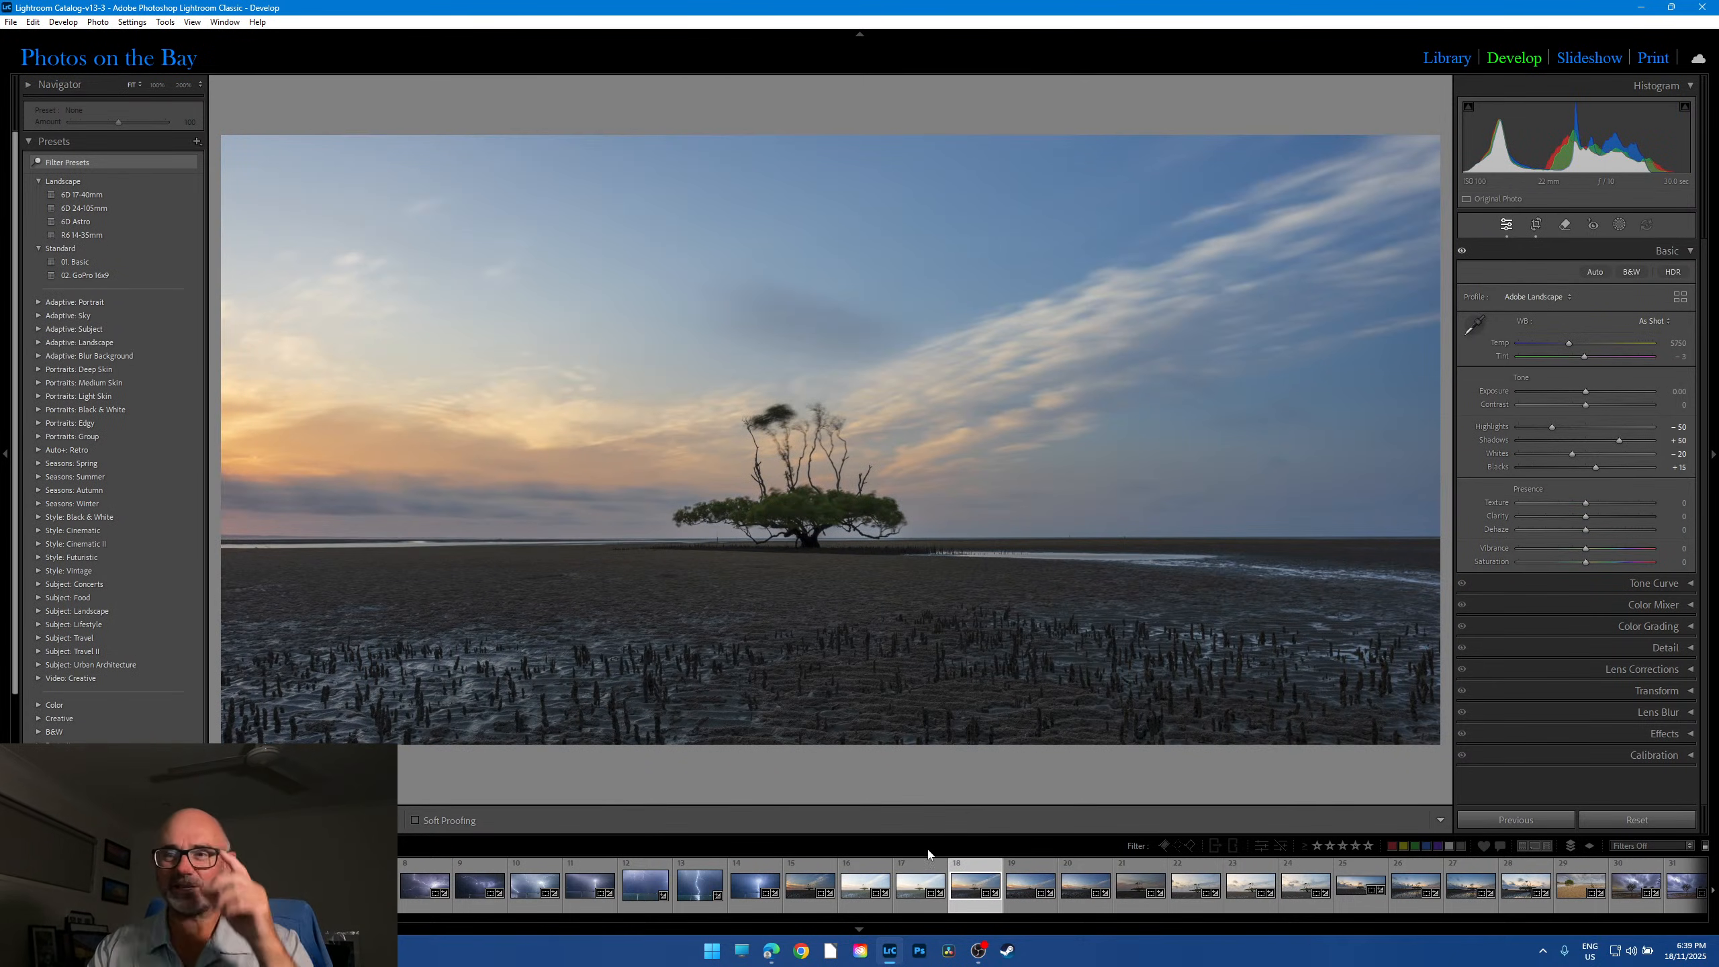
{"action": "left_click", "coordinate": [873, 901]}
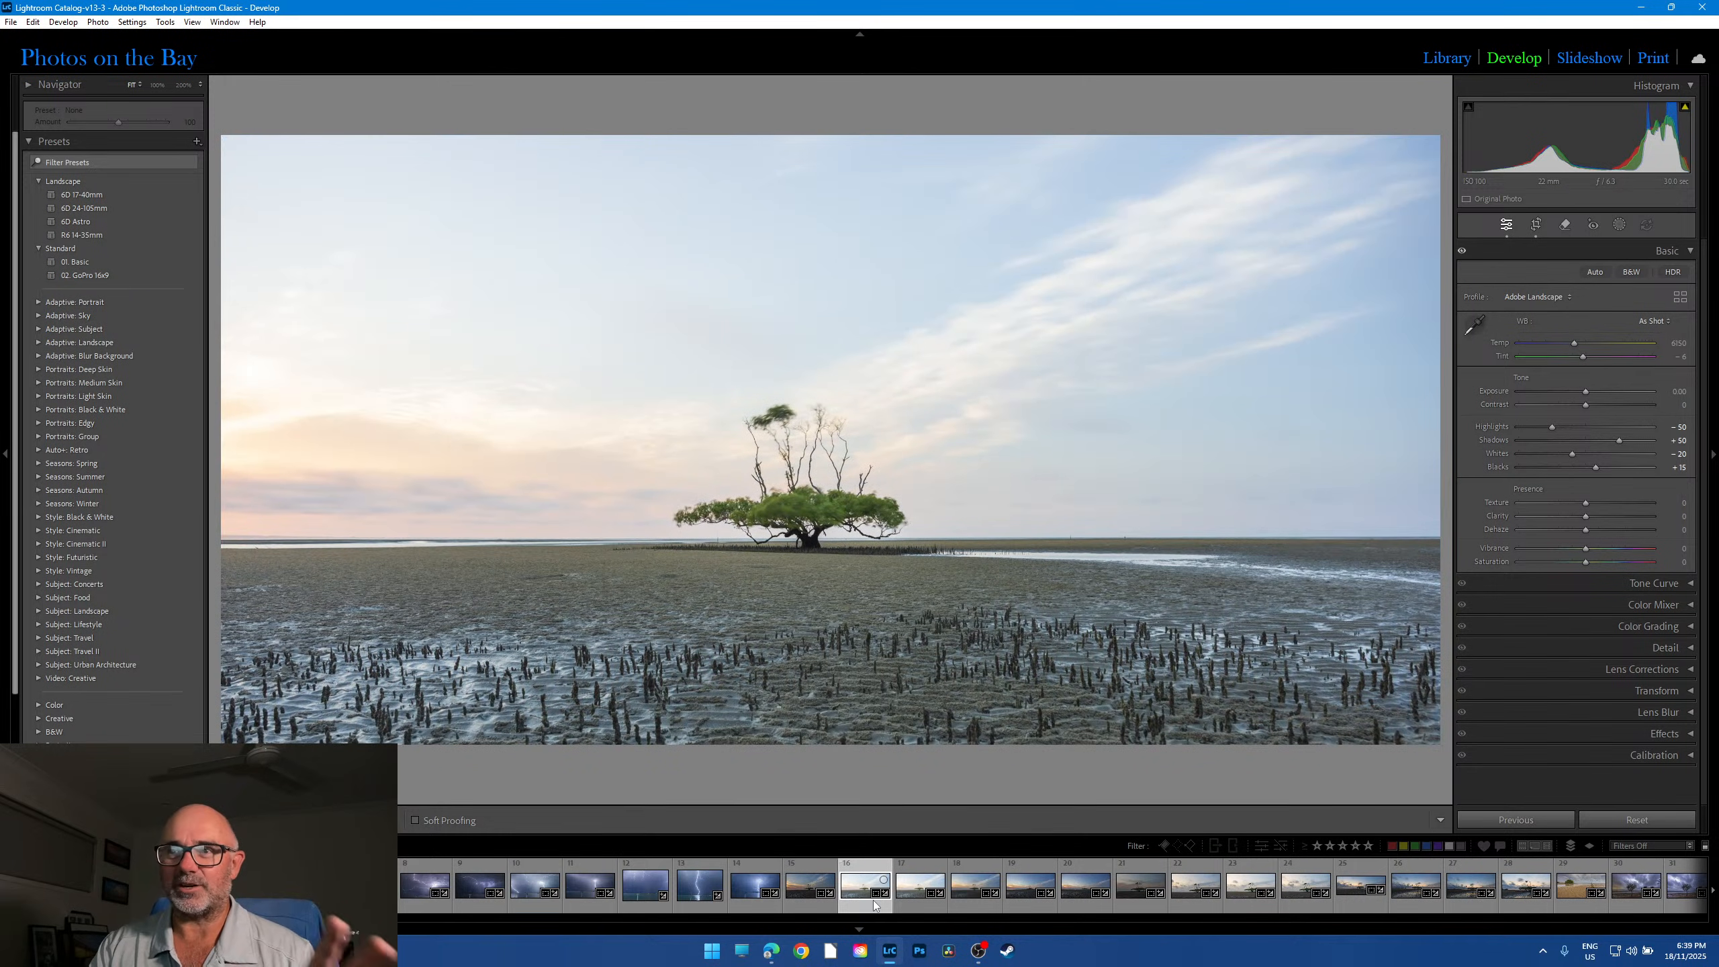
{"action": "left_click", "coordinate": [921, 907]}
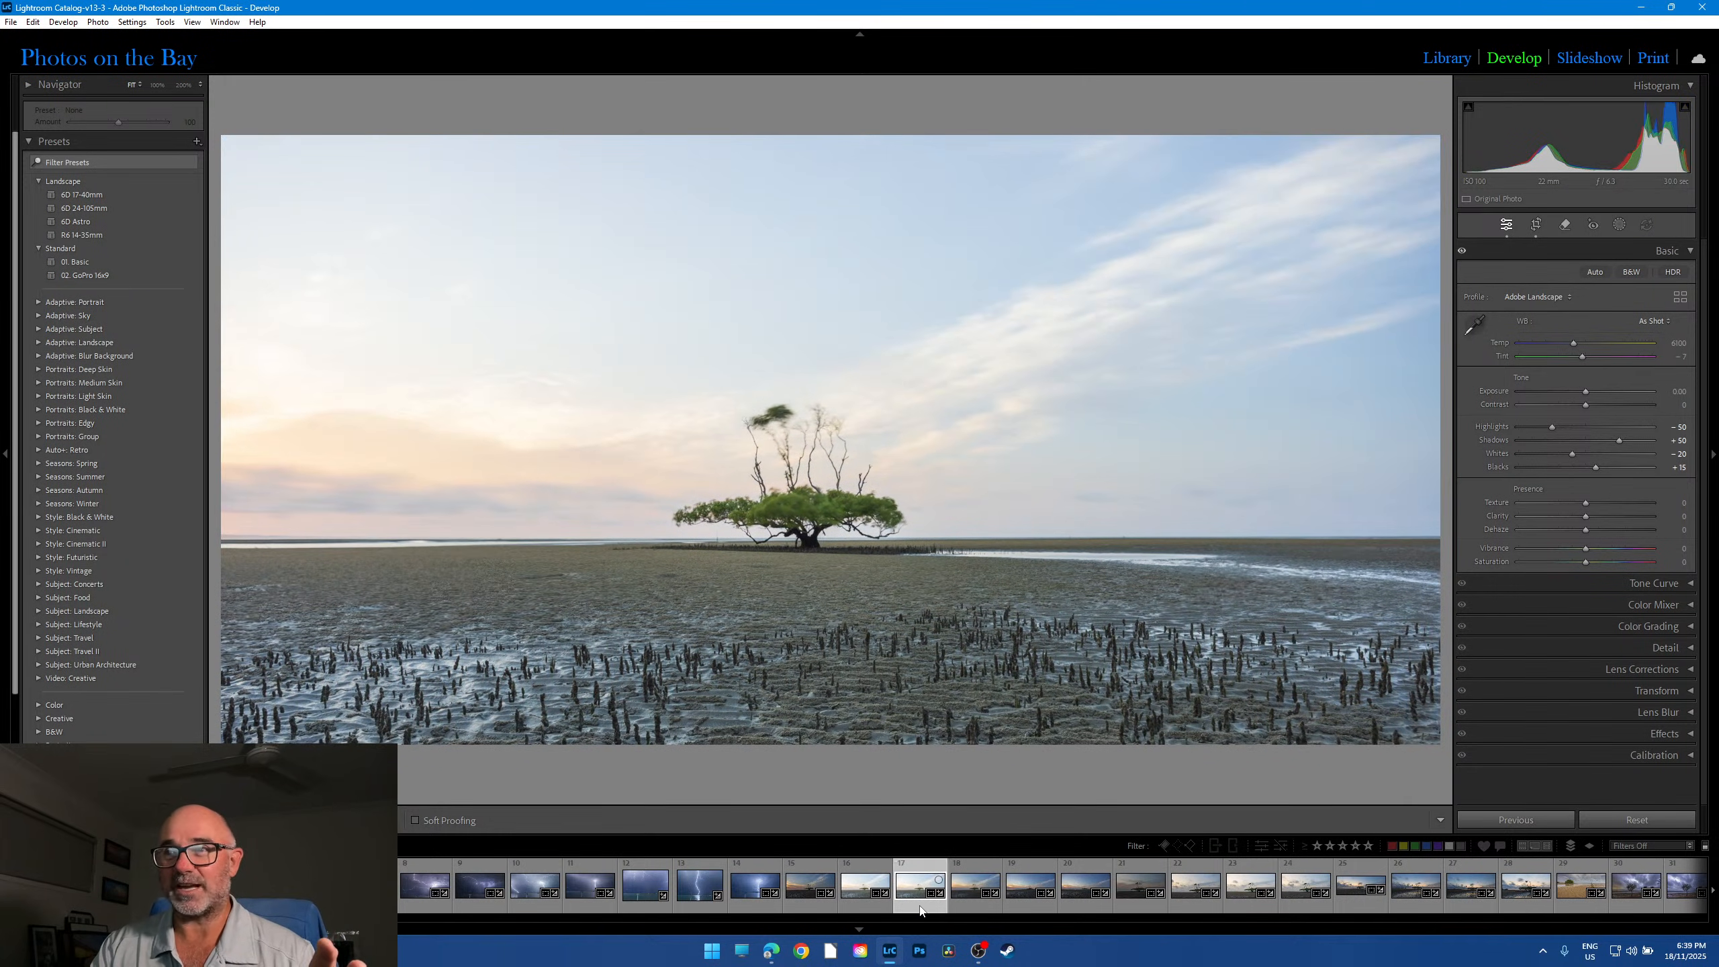
{"action": "left_click", "coordinate": [969, 907]}
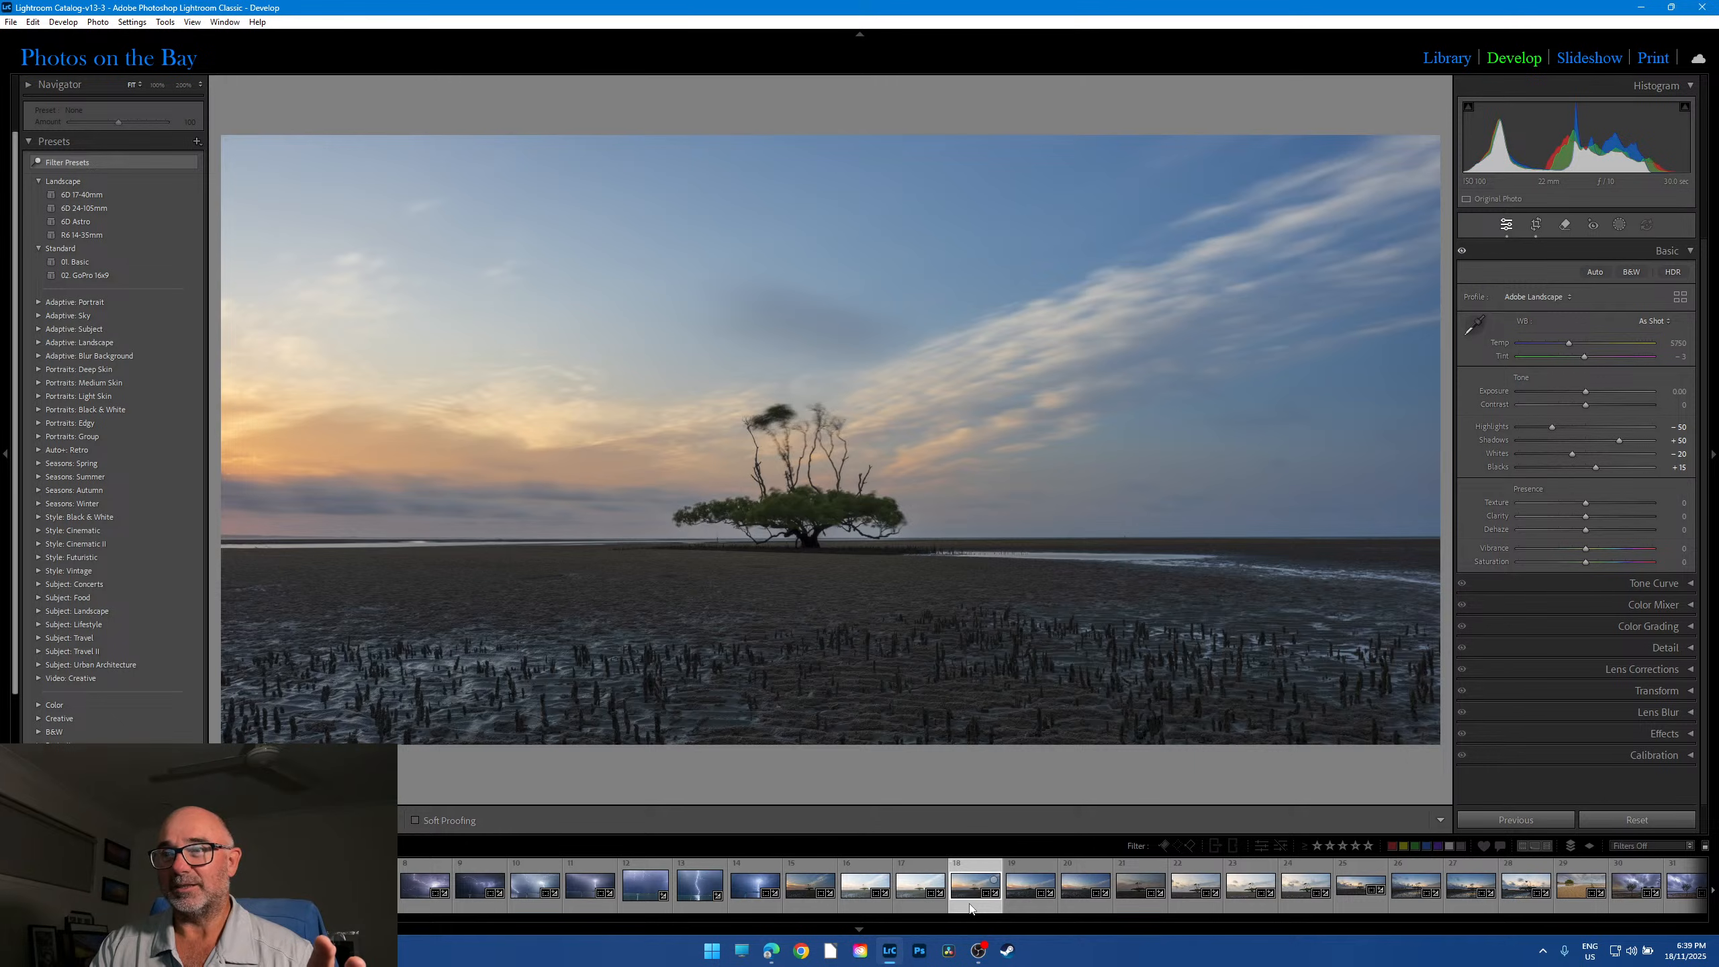
{"action": "left_click", "coordinate": [831, 482]}
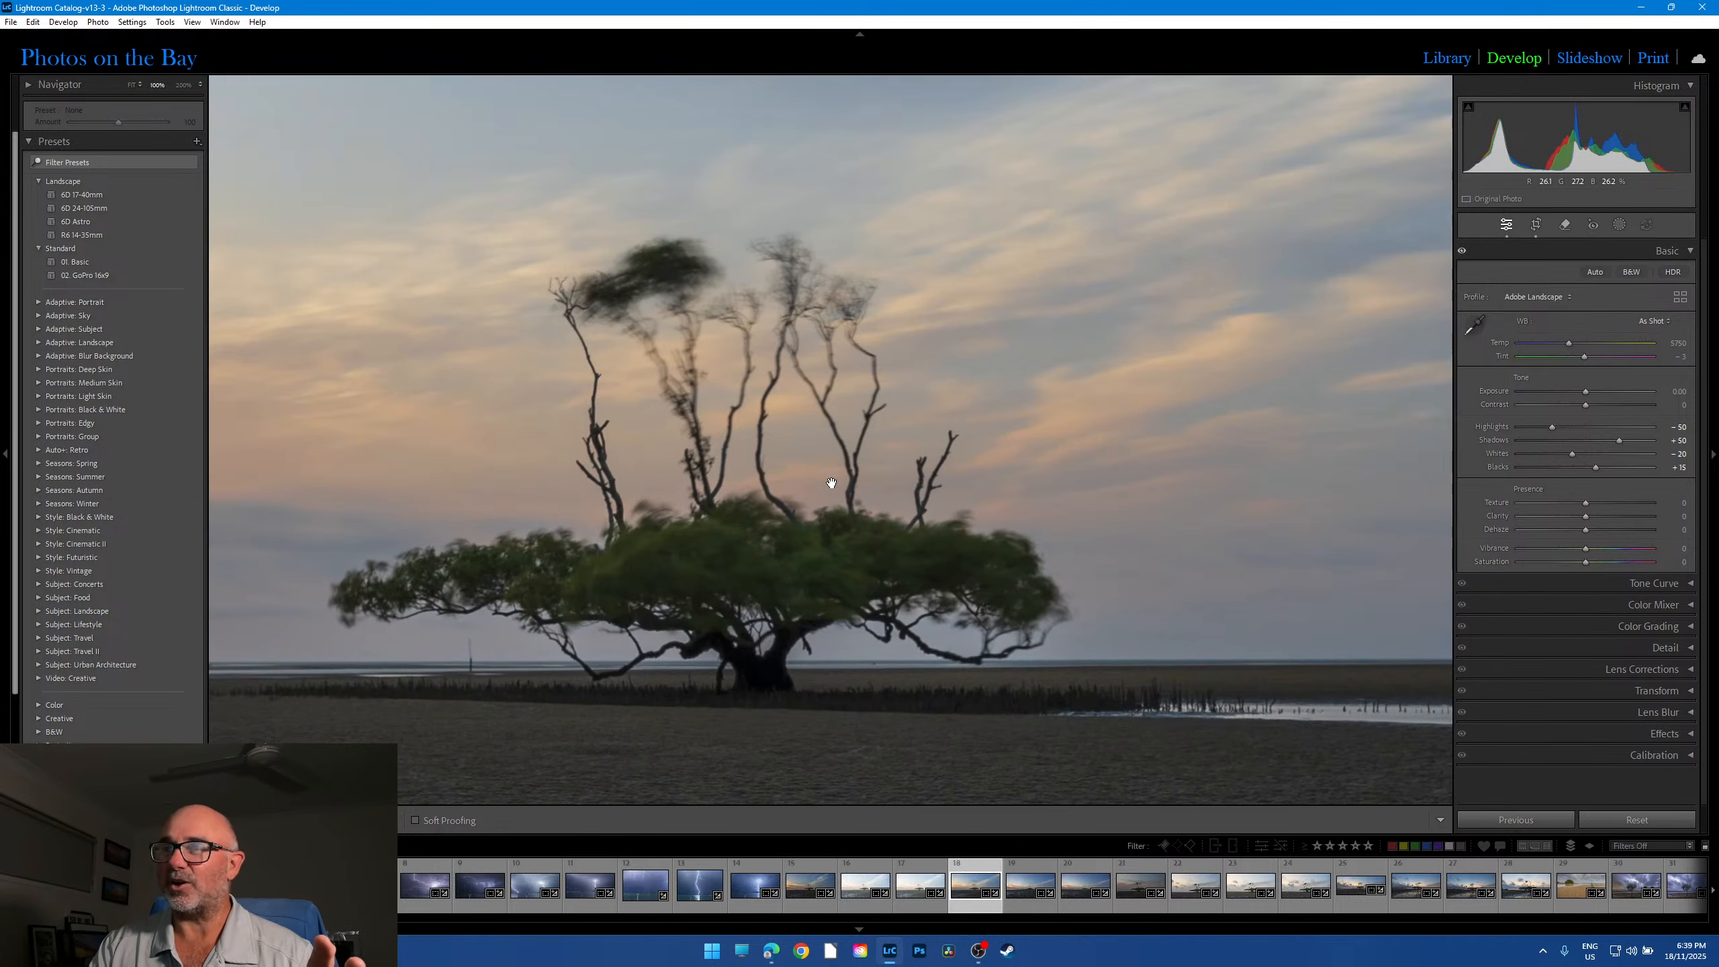
{"action": "left_click", "coordinate": [763, 592]}
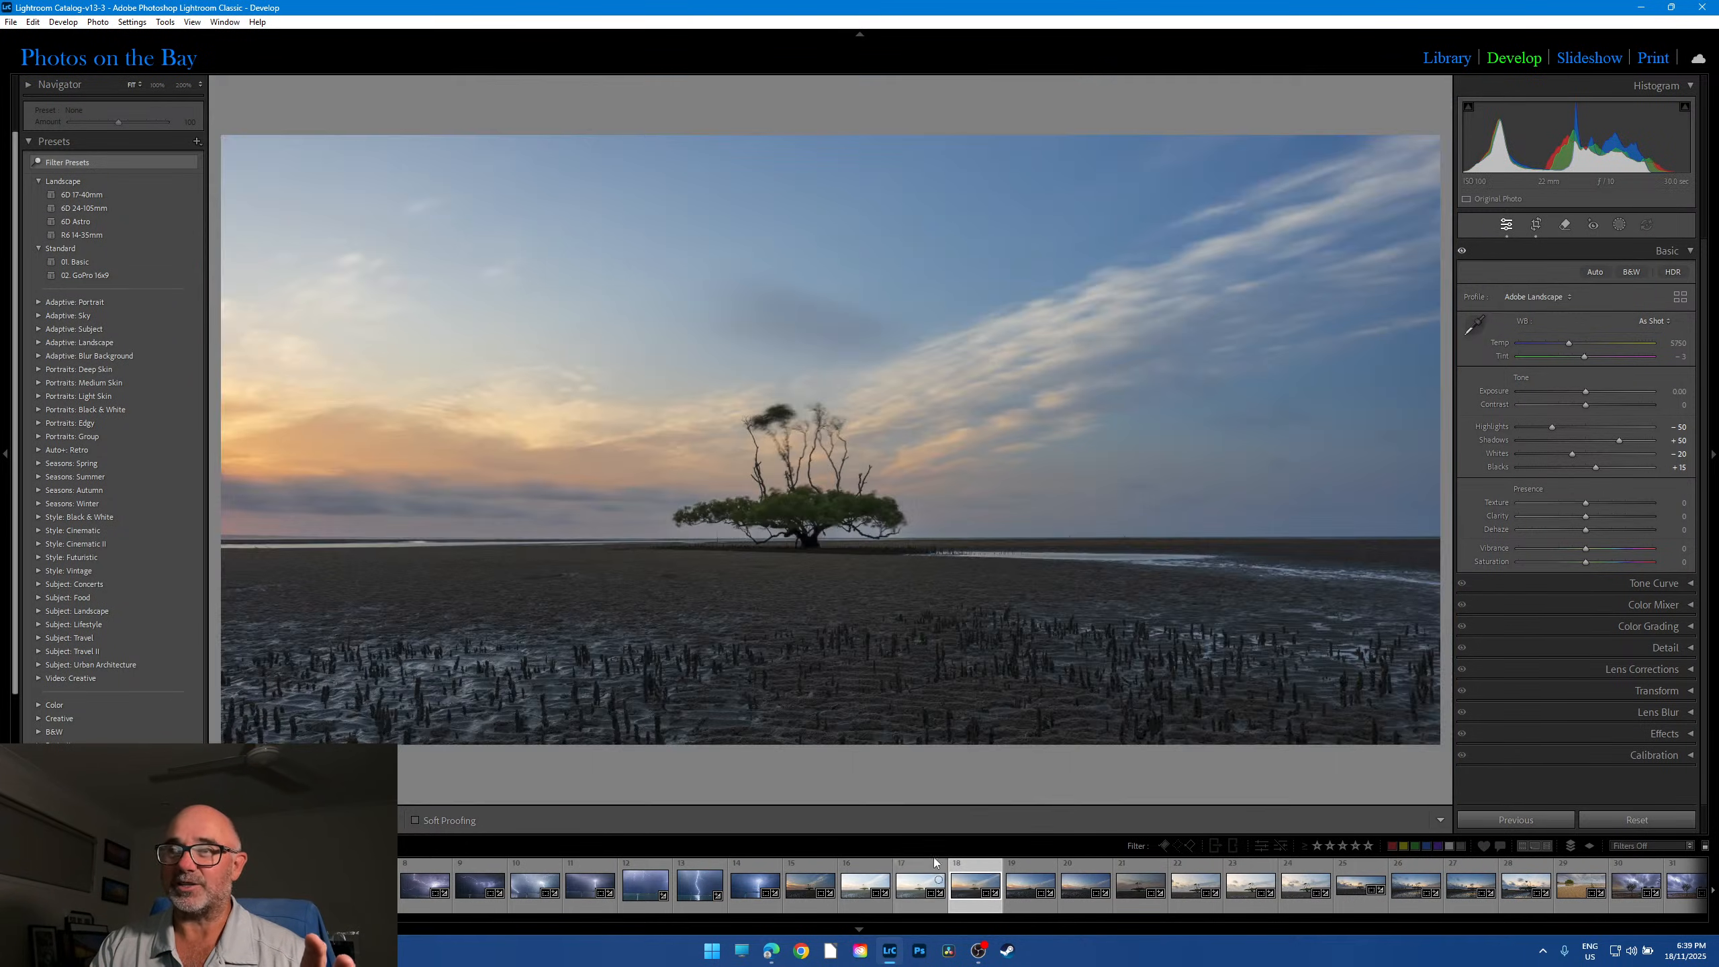
Step: Open lone tree photo 19 and inspect the tree's branches and the setting sun near the horizon at 100%
{"action": "left_click", "coordinate": [1037, 906]}
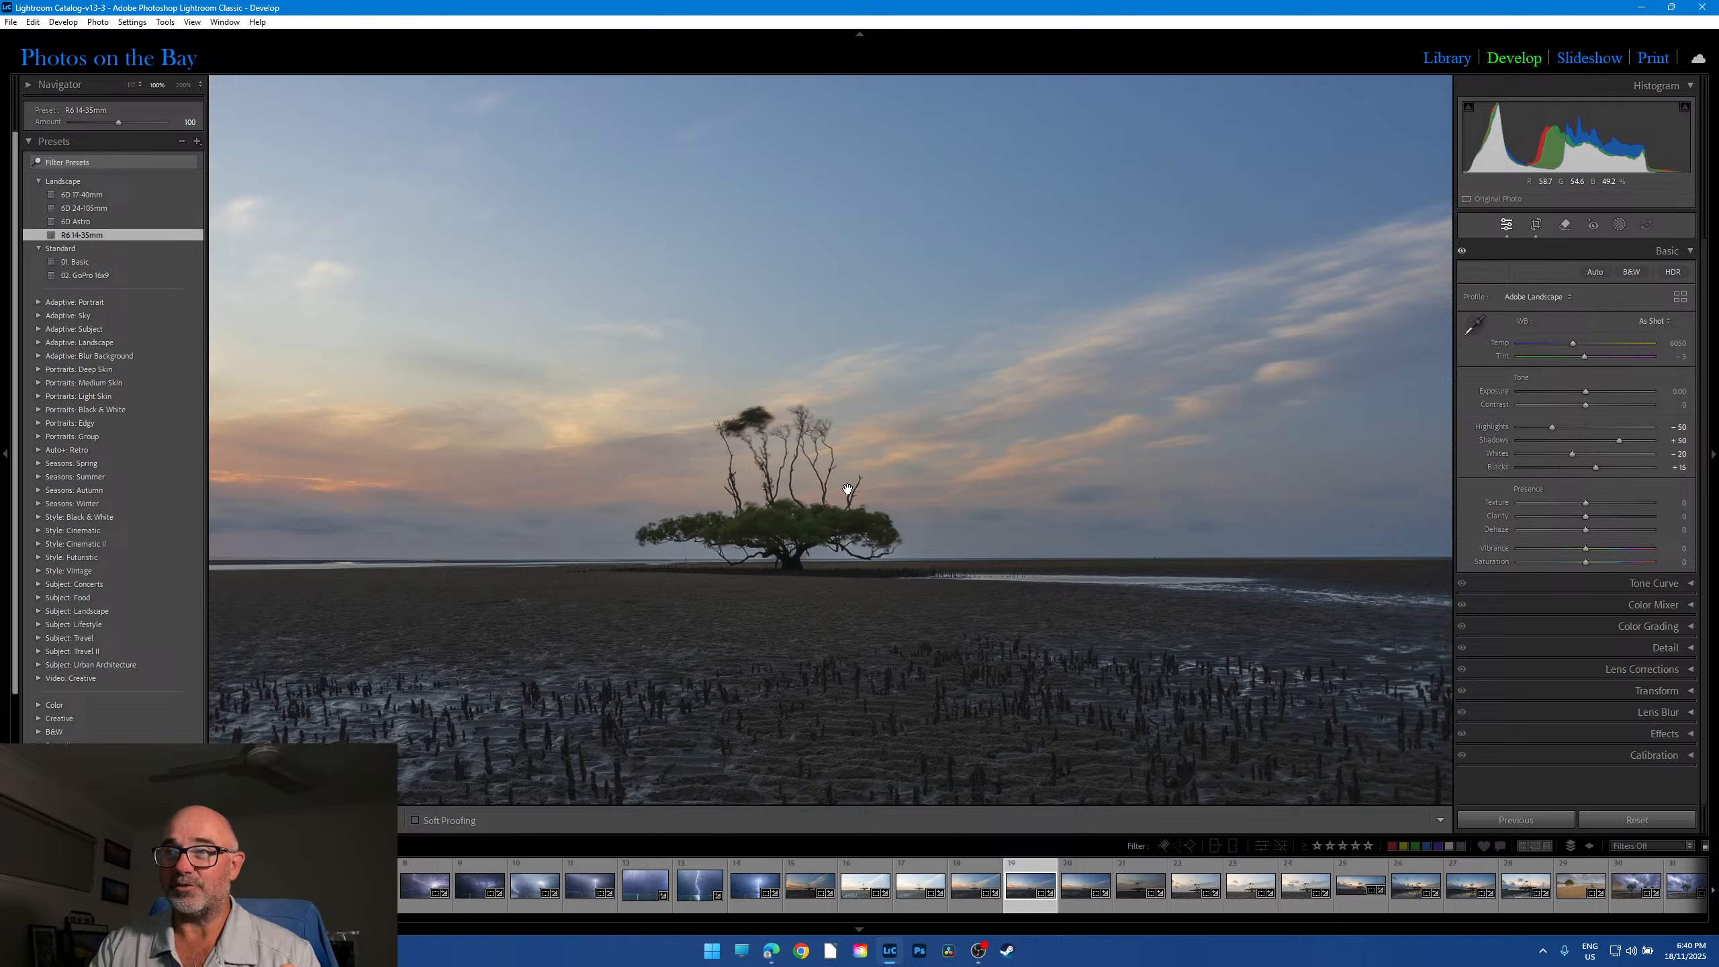
{"action": "left_click", "coordinate": [838, 490]}
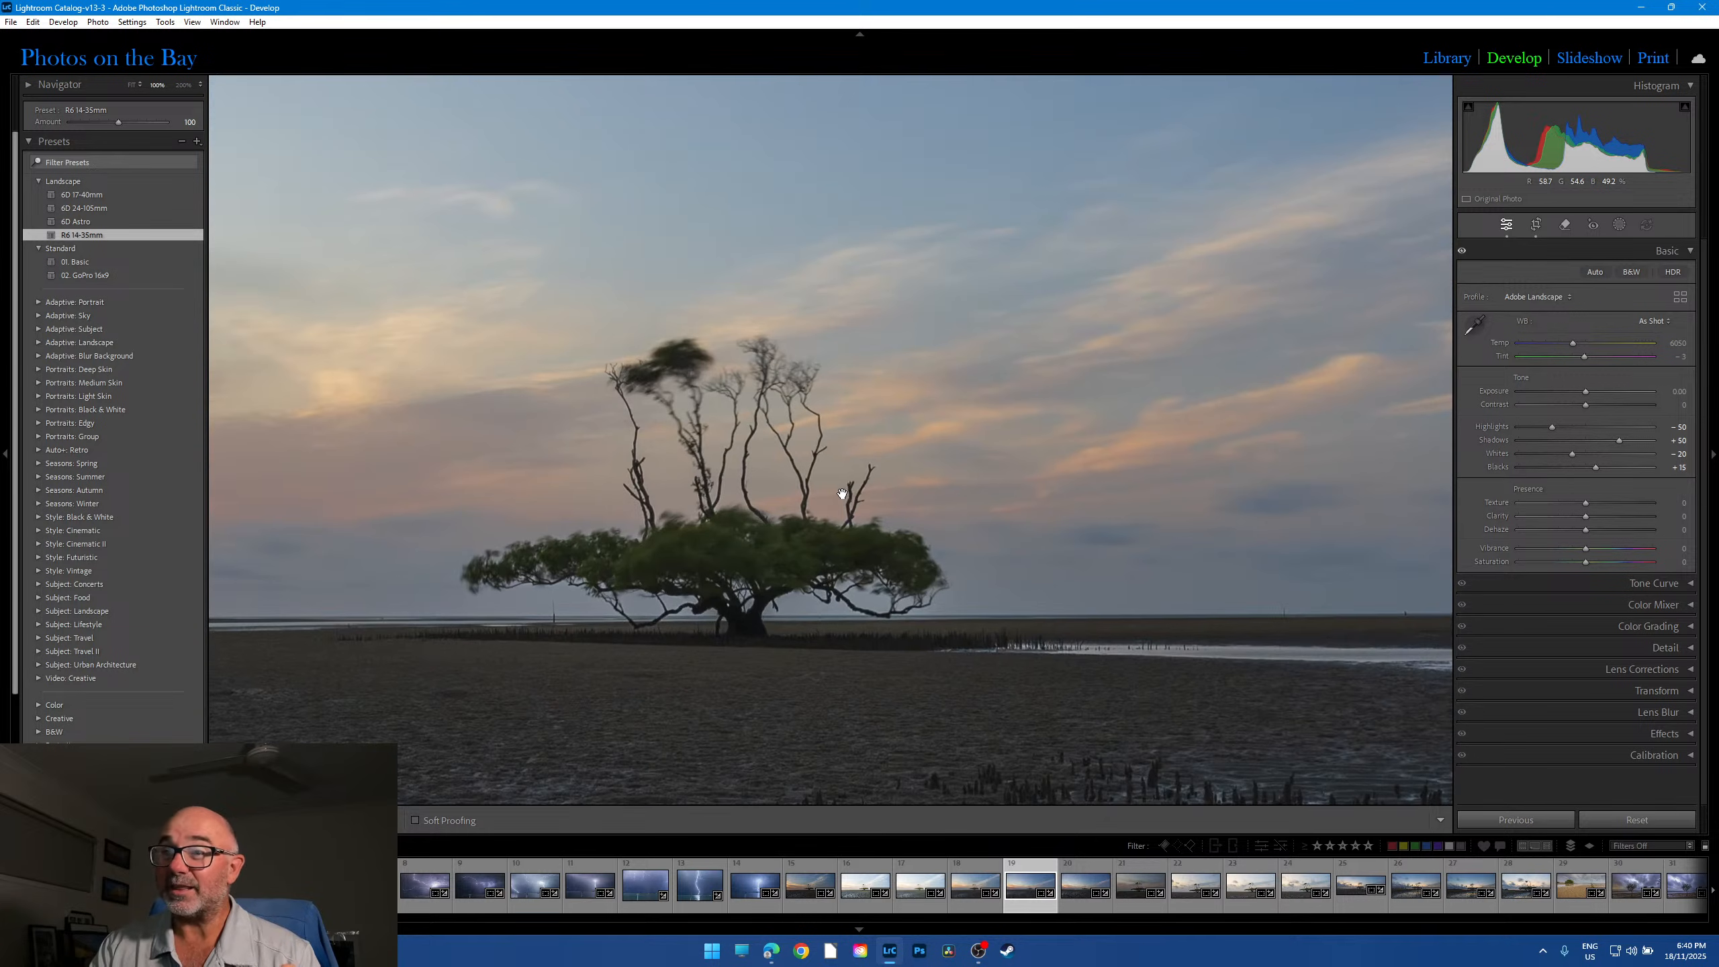
{"action": "left_click", "coordinate": [802, 487]}
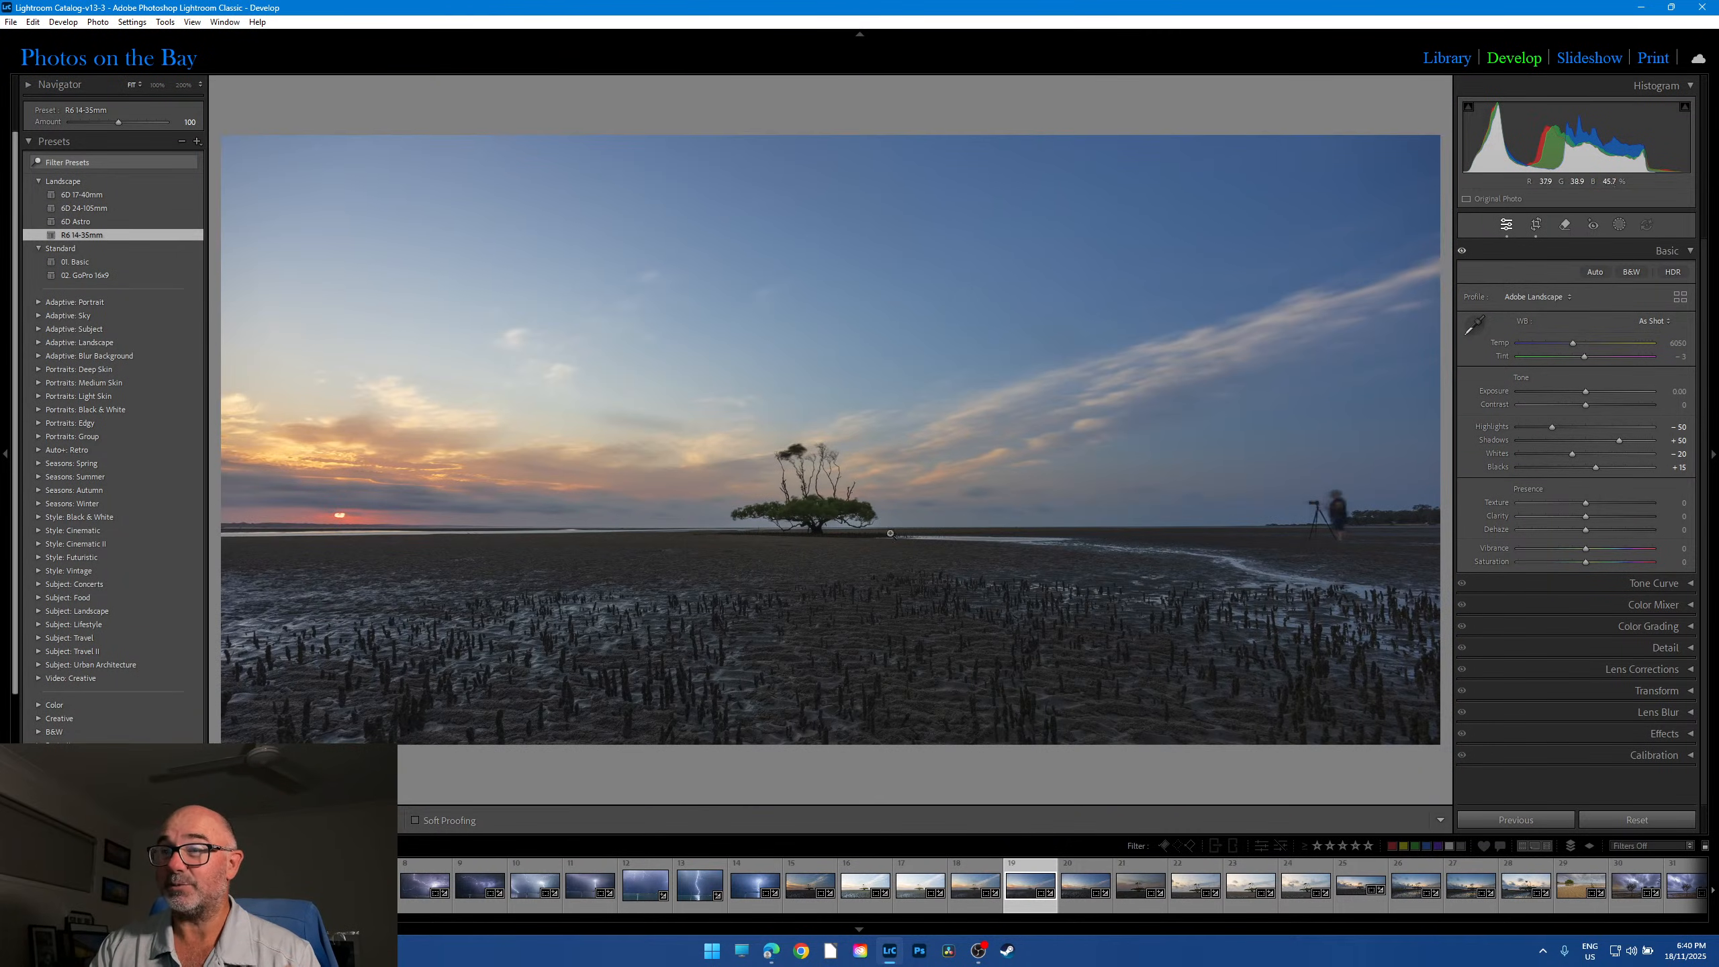
{"action": "left_click", "coordinate": [340, 538]}
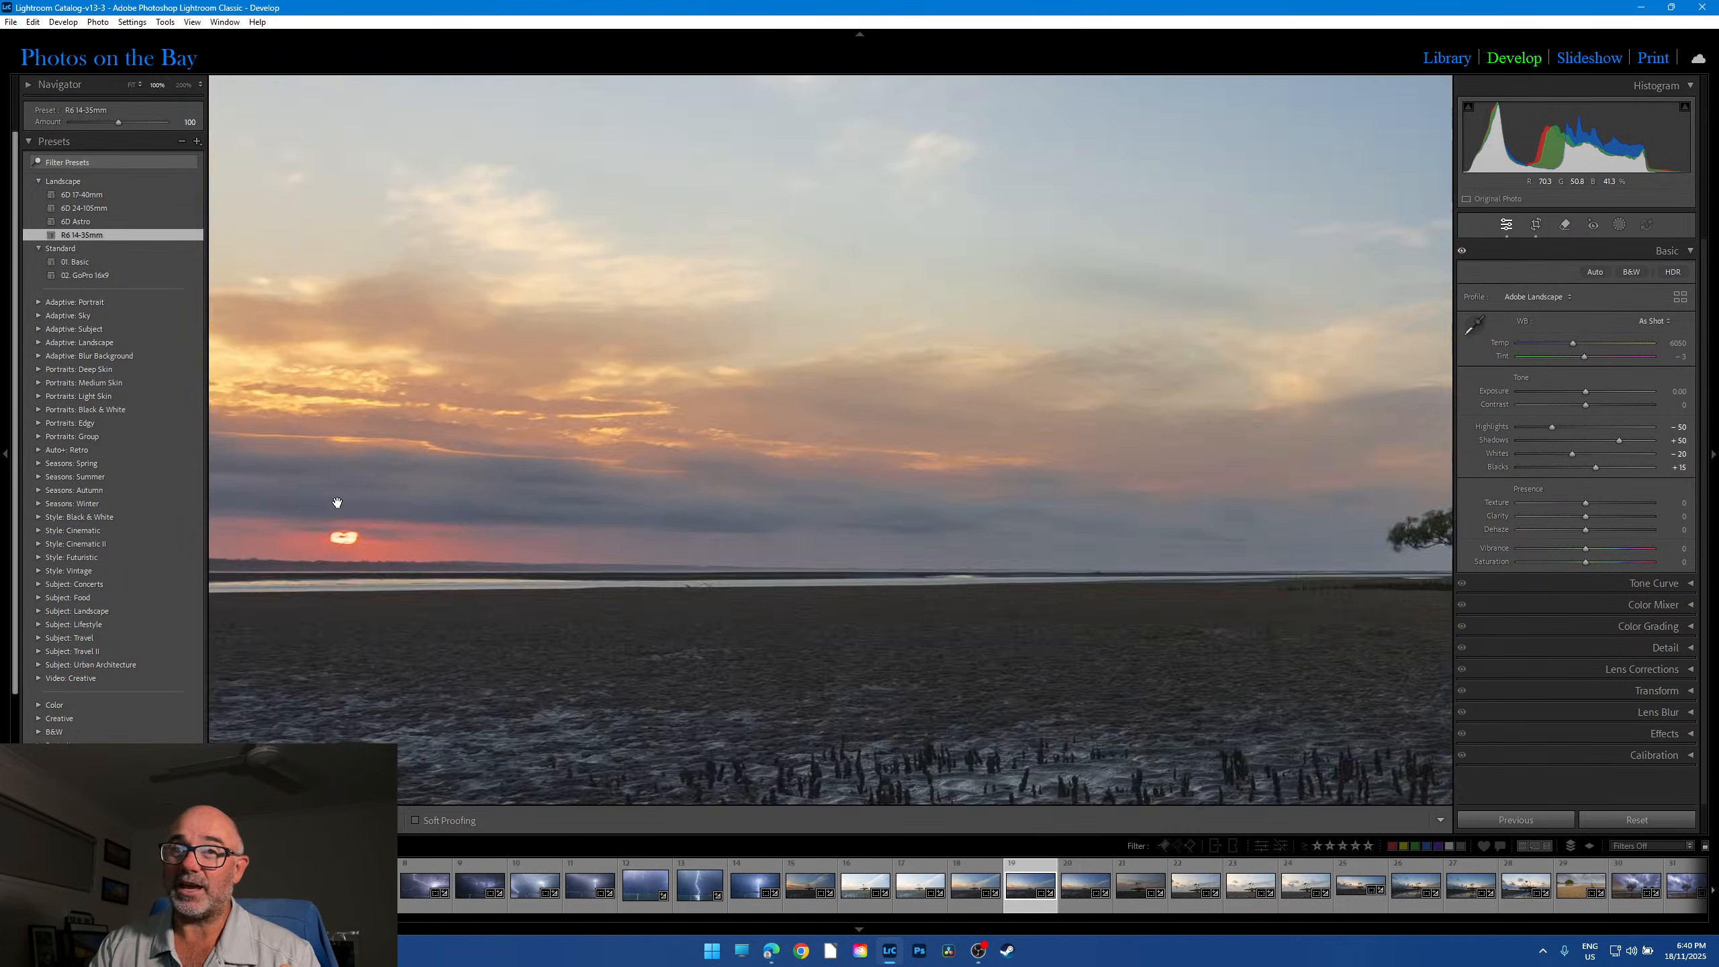
{"action": "left_click", "coordinate": [338, 503]}
{"action": "left_click", "coordinate": [804, 490]}
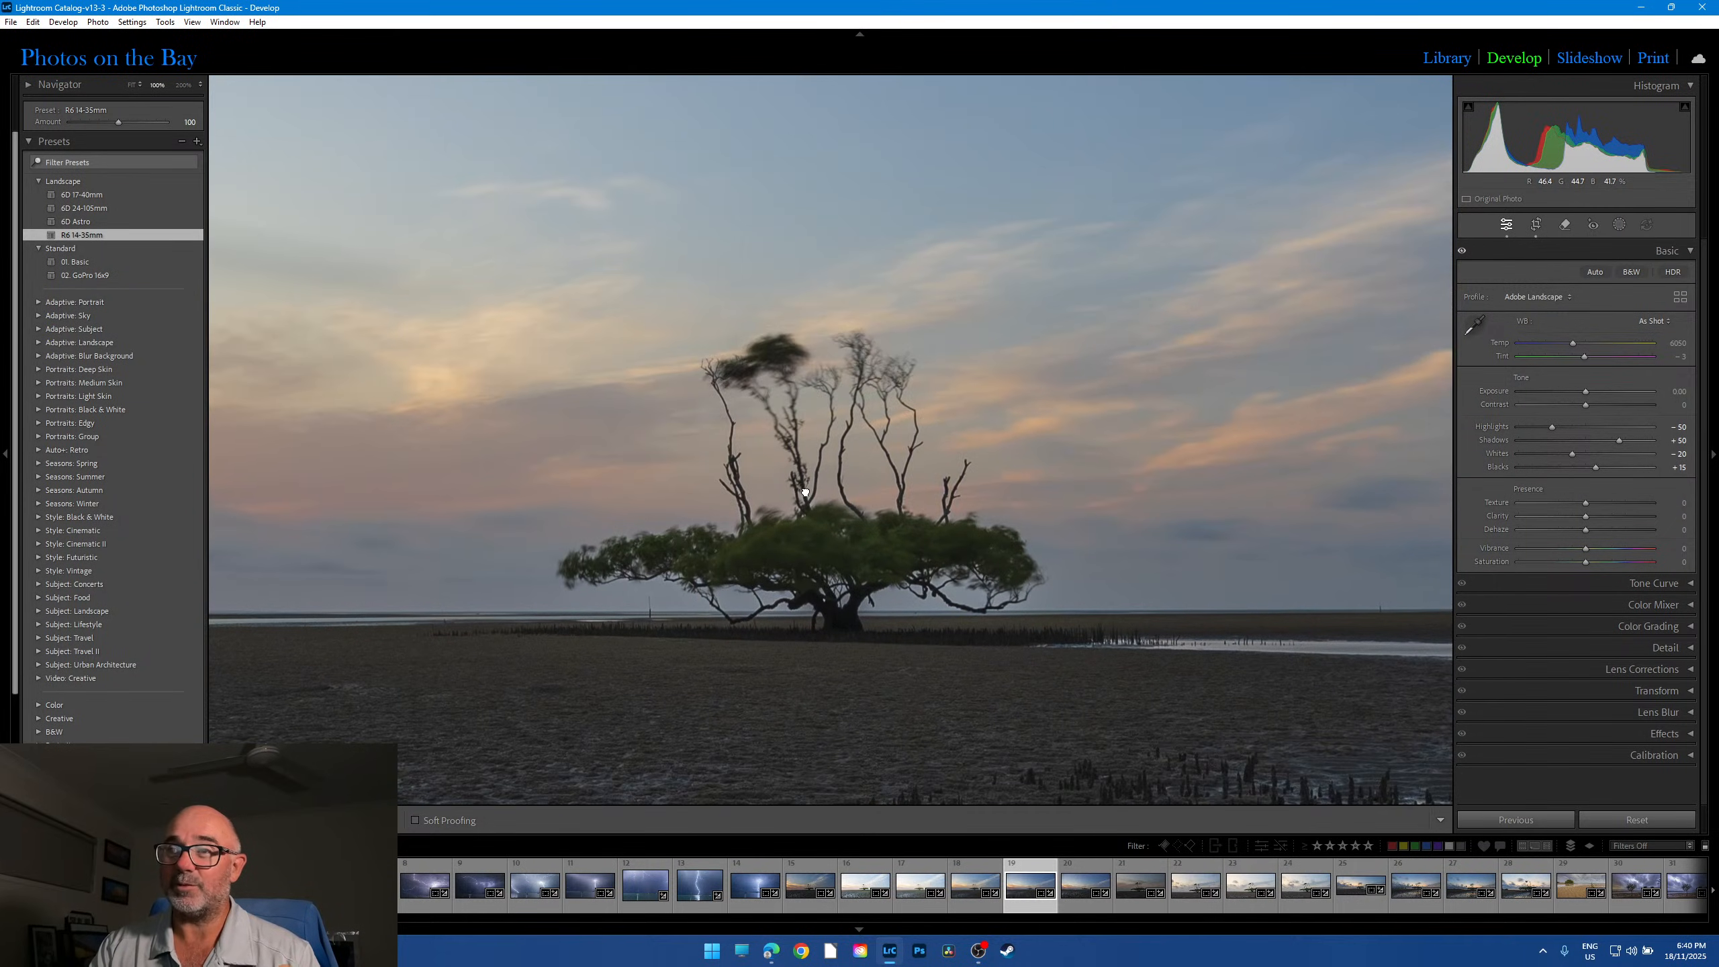
{"action": "left_click", "coordinate": [805, 492]}
{"action": "left_click", "coordinate": [836, 484]}
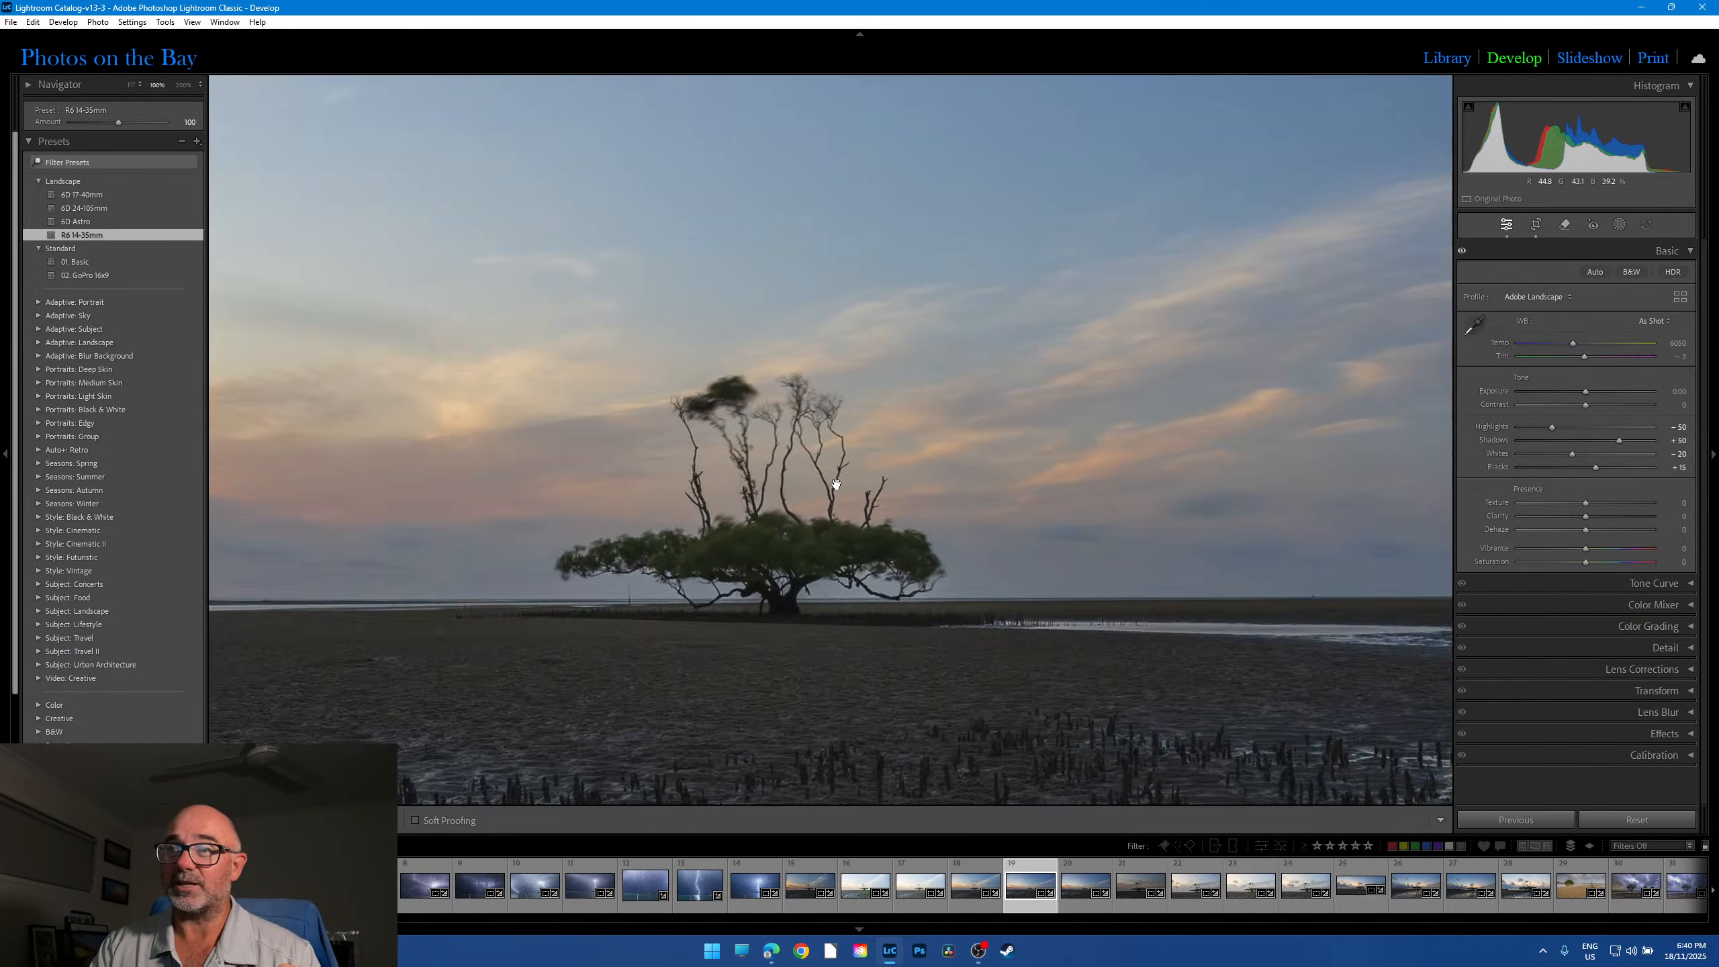
{"action": "left_click", "coordinate": [837, 484]}
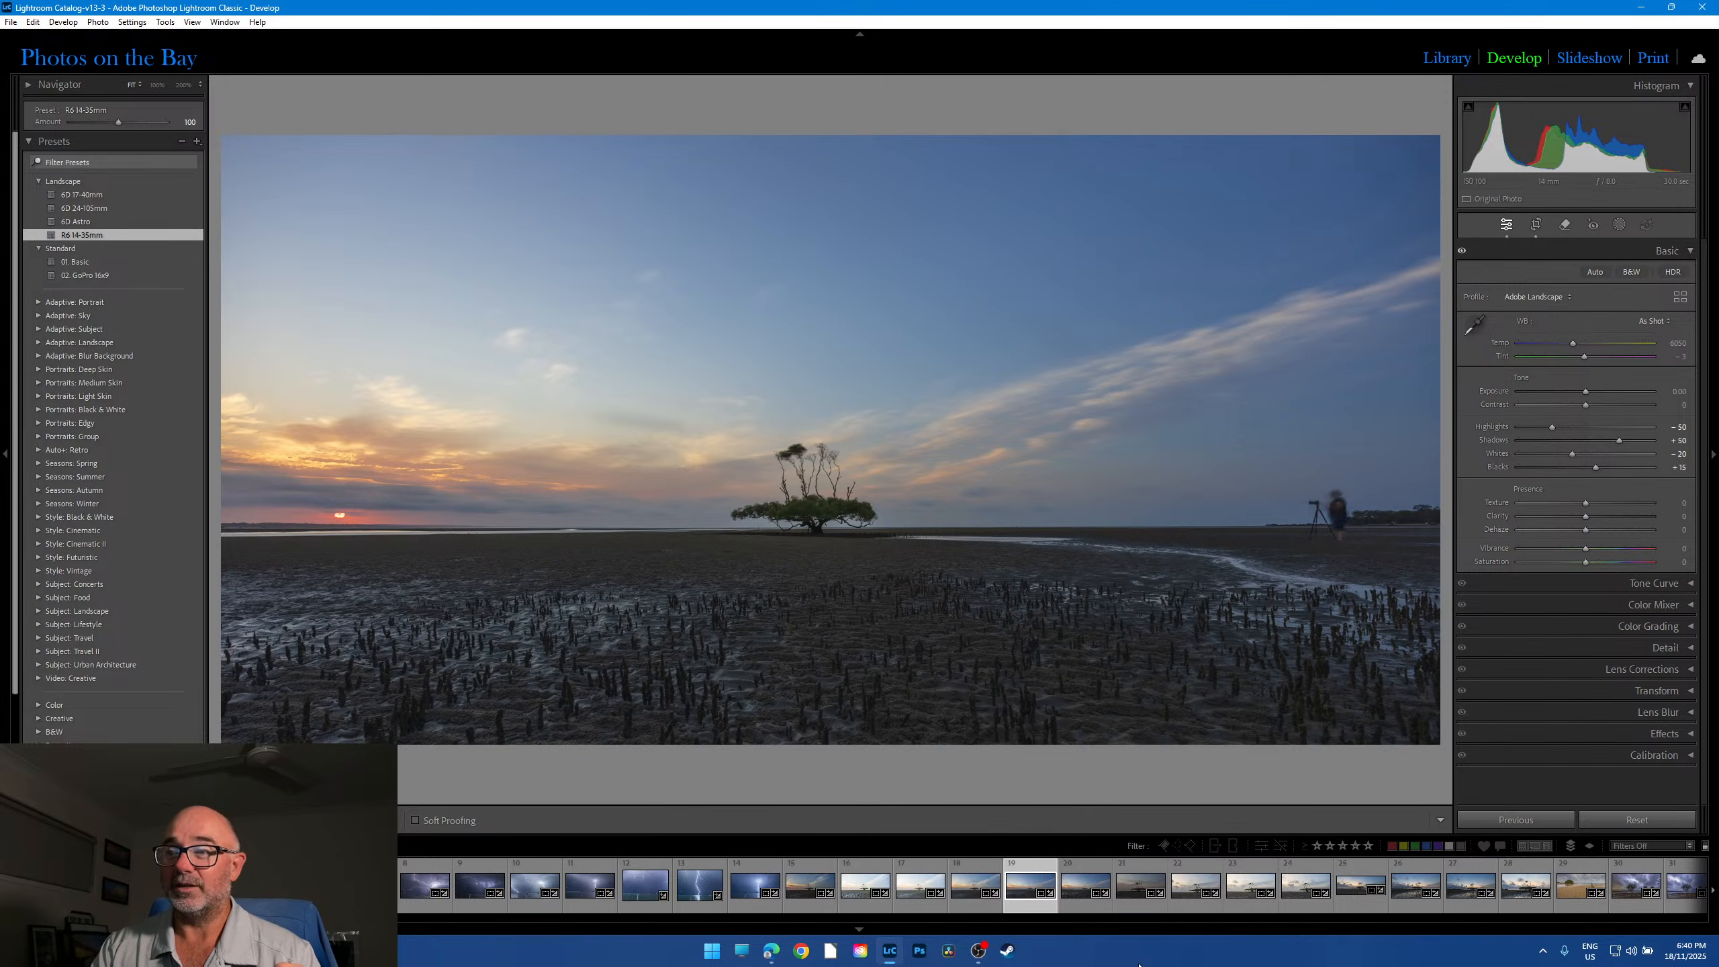
Step: Open lone tree photo 20 and inspect the centre, right and left of its dark mudflat foreground at 100%
{"action": "left_click", "coordinate": [1089, 907]}
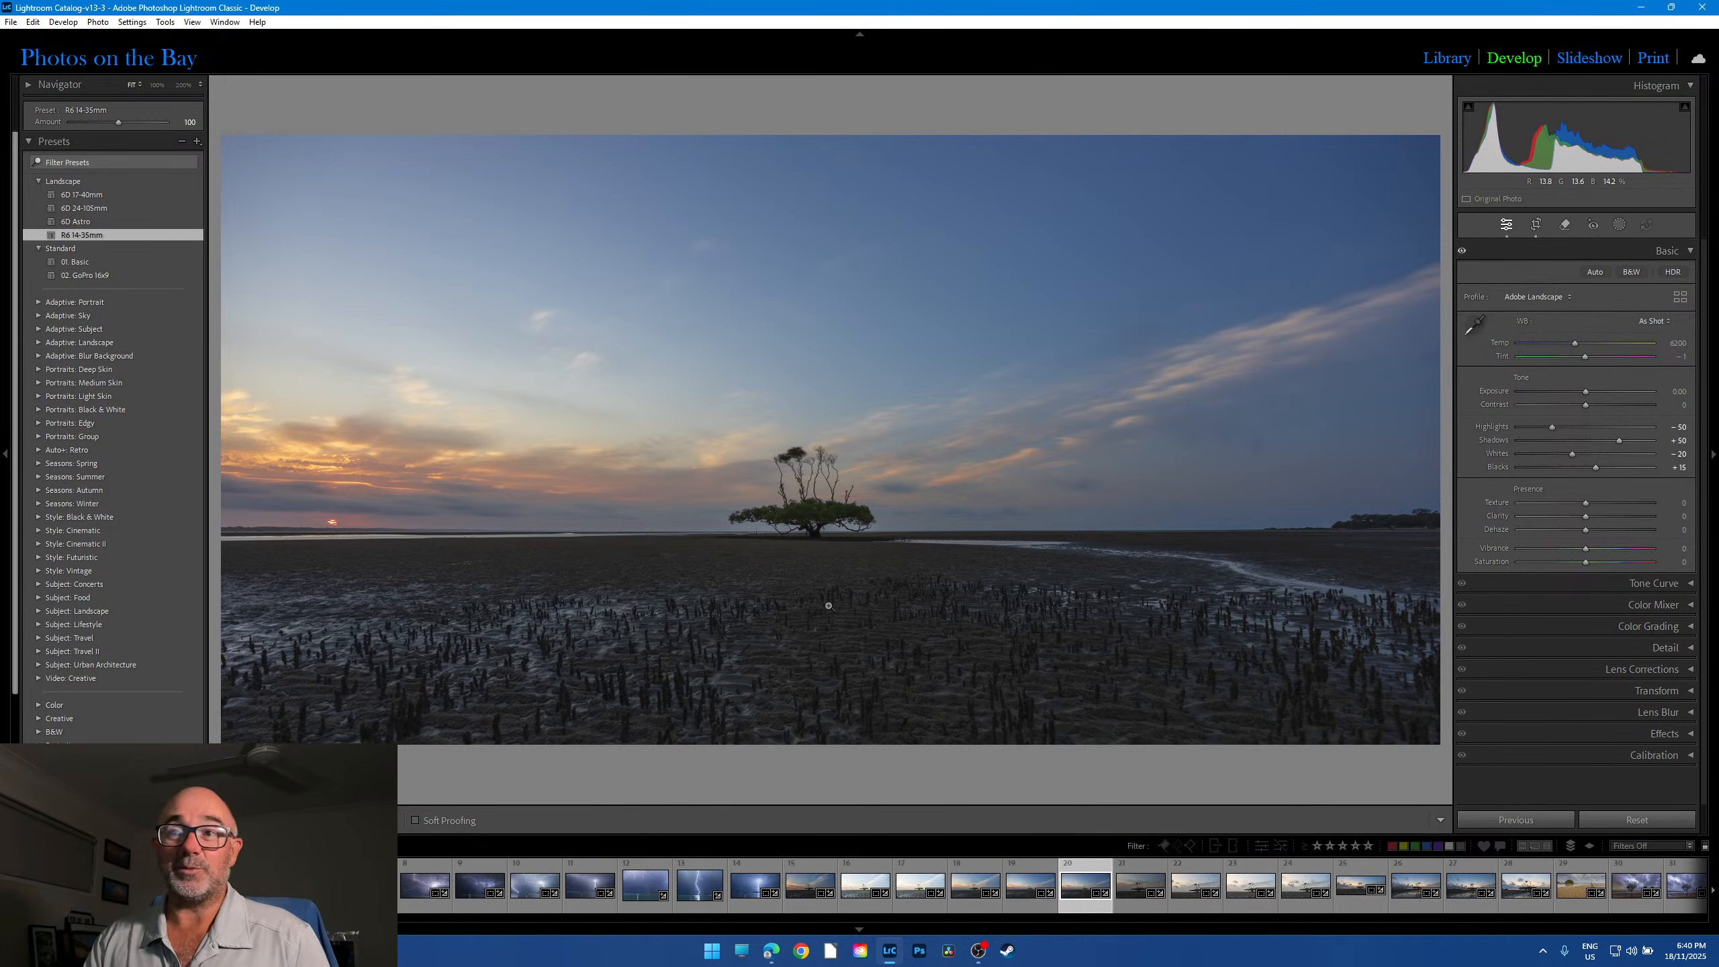
{"action": "left_click", "coordinate": [816, 648]}
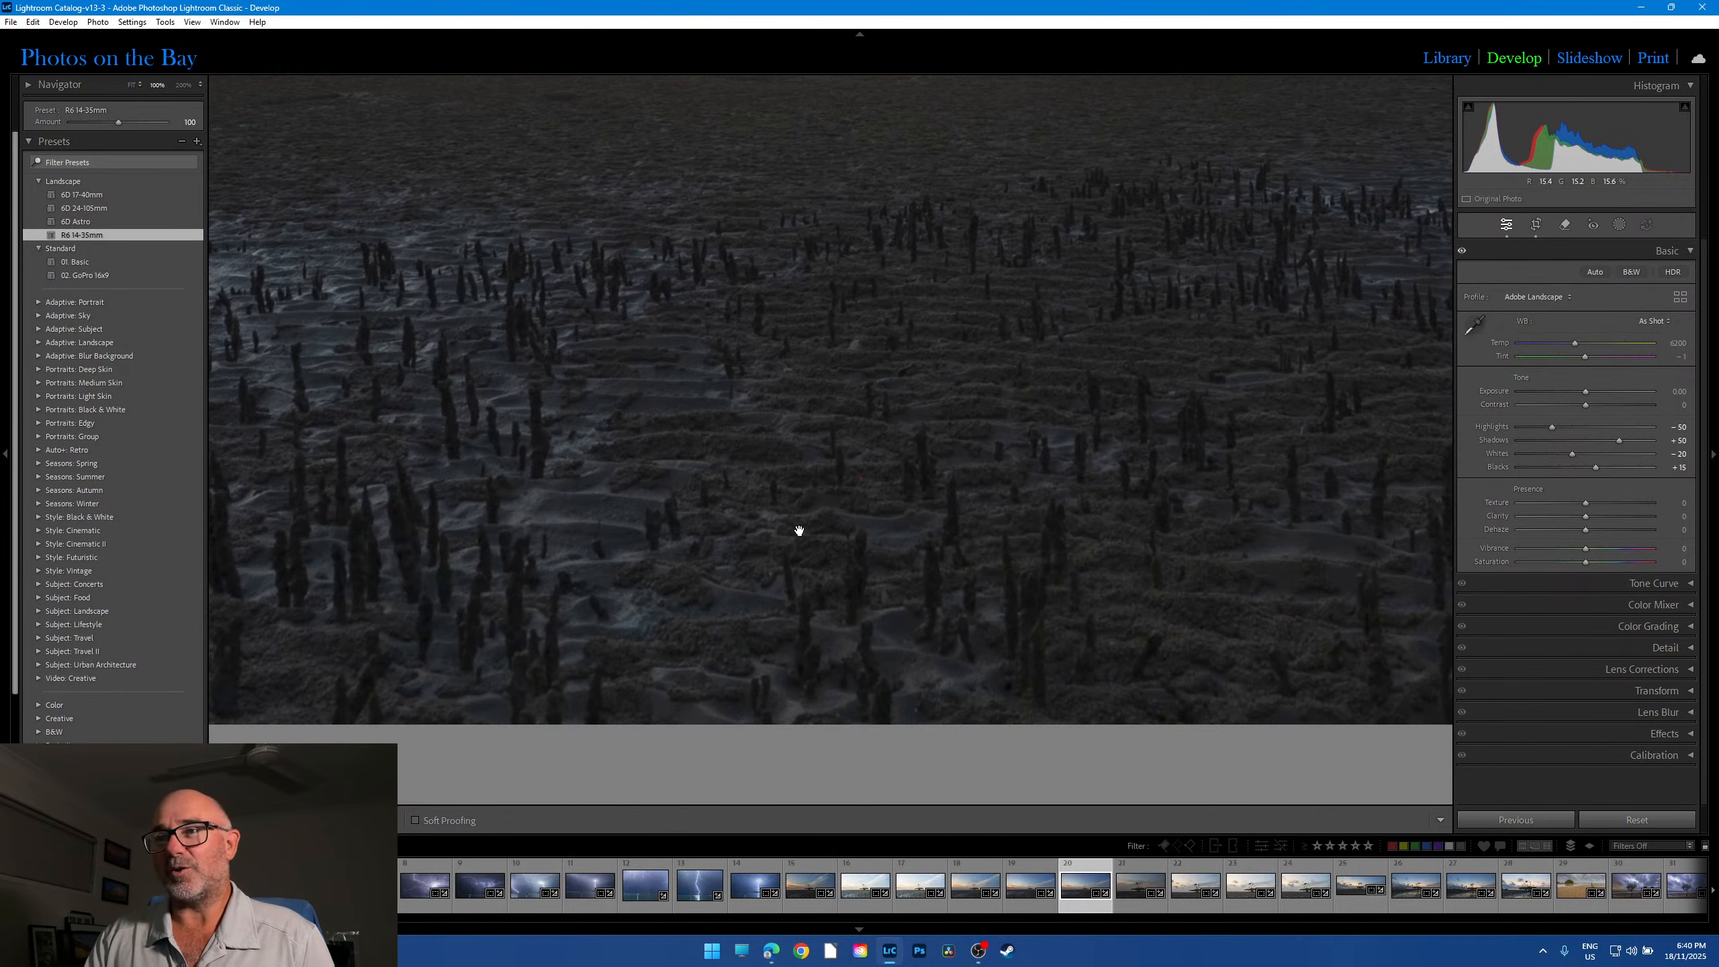
{"action": "left_click", "coordinate": [799, 532]}
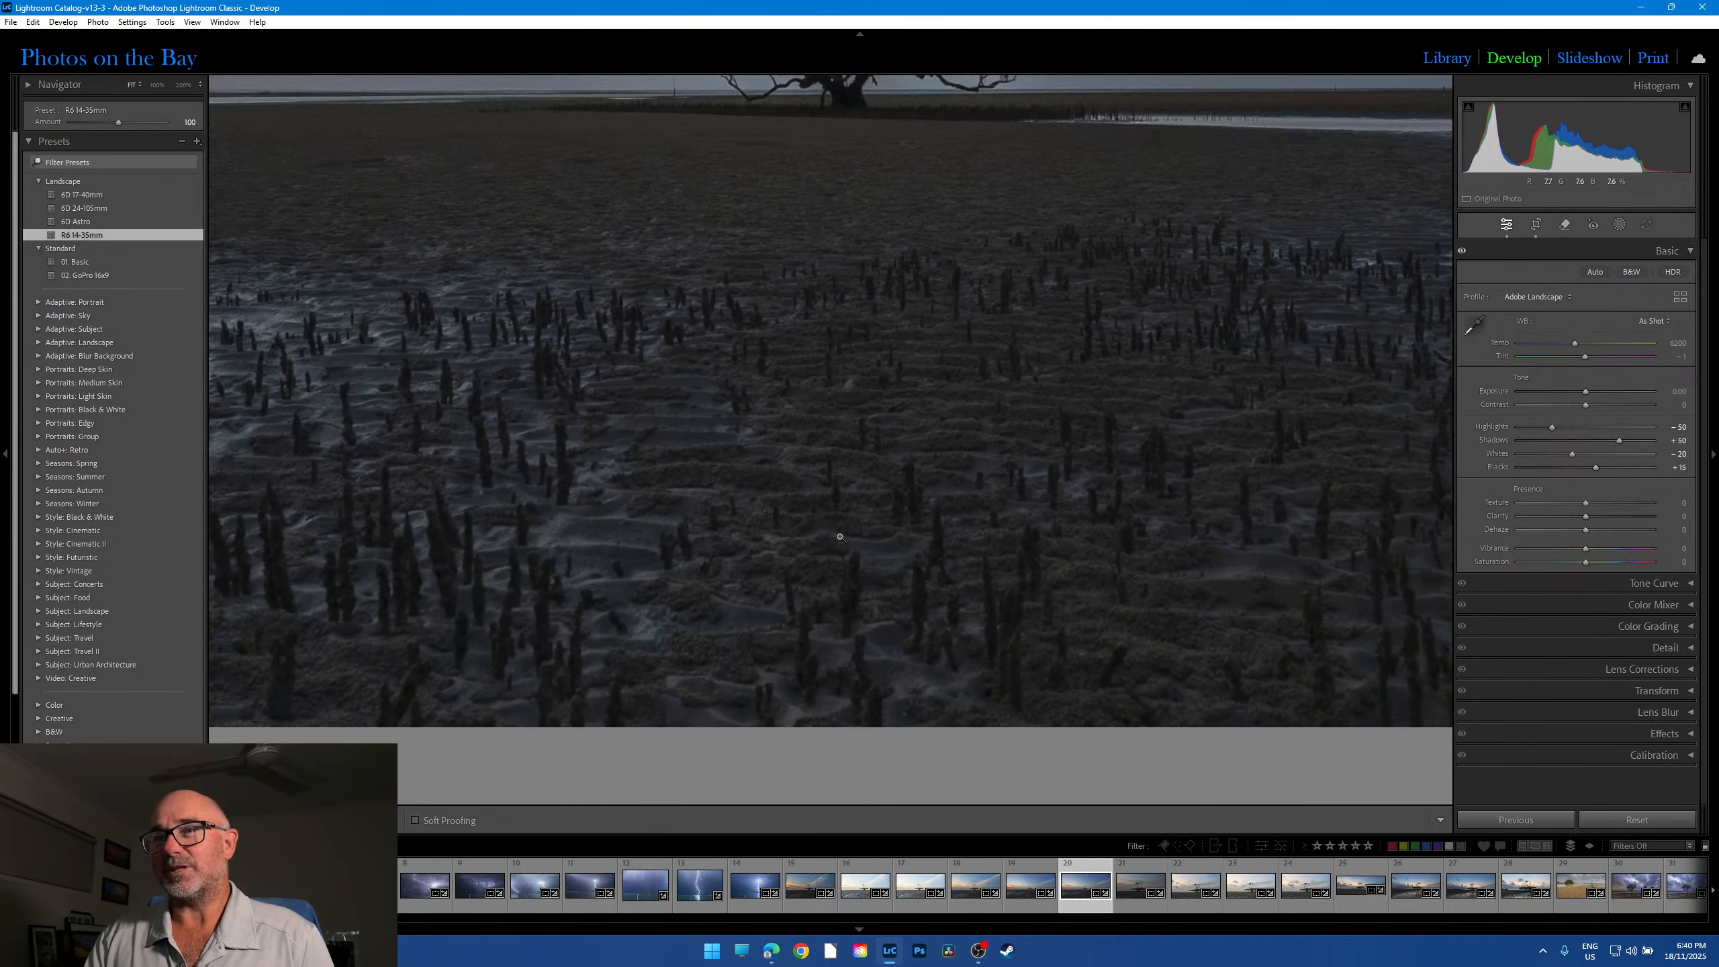
{"action": "left_click", "coordinate": [1122, 655]}
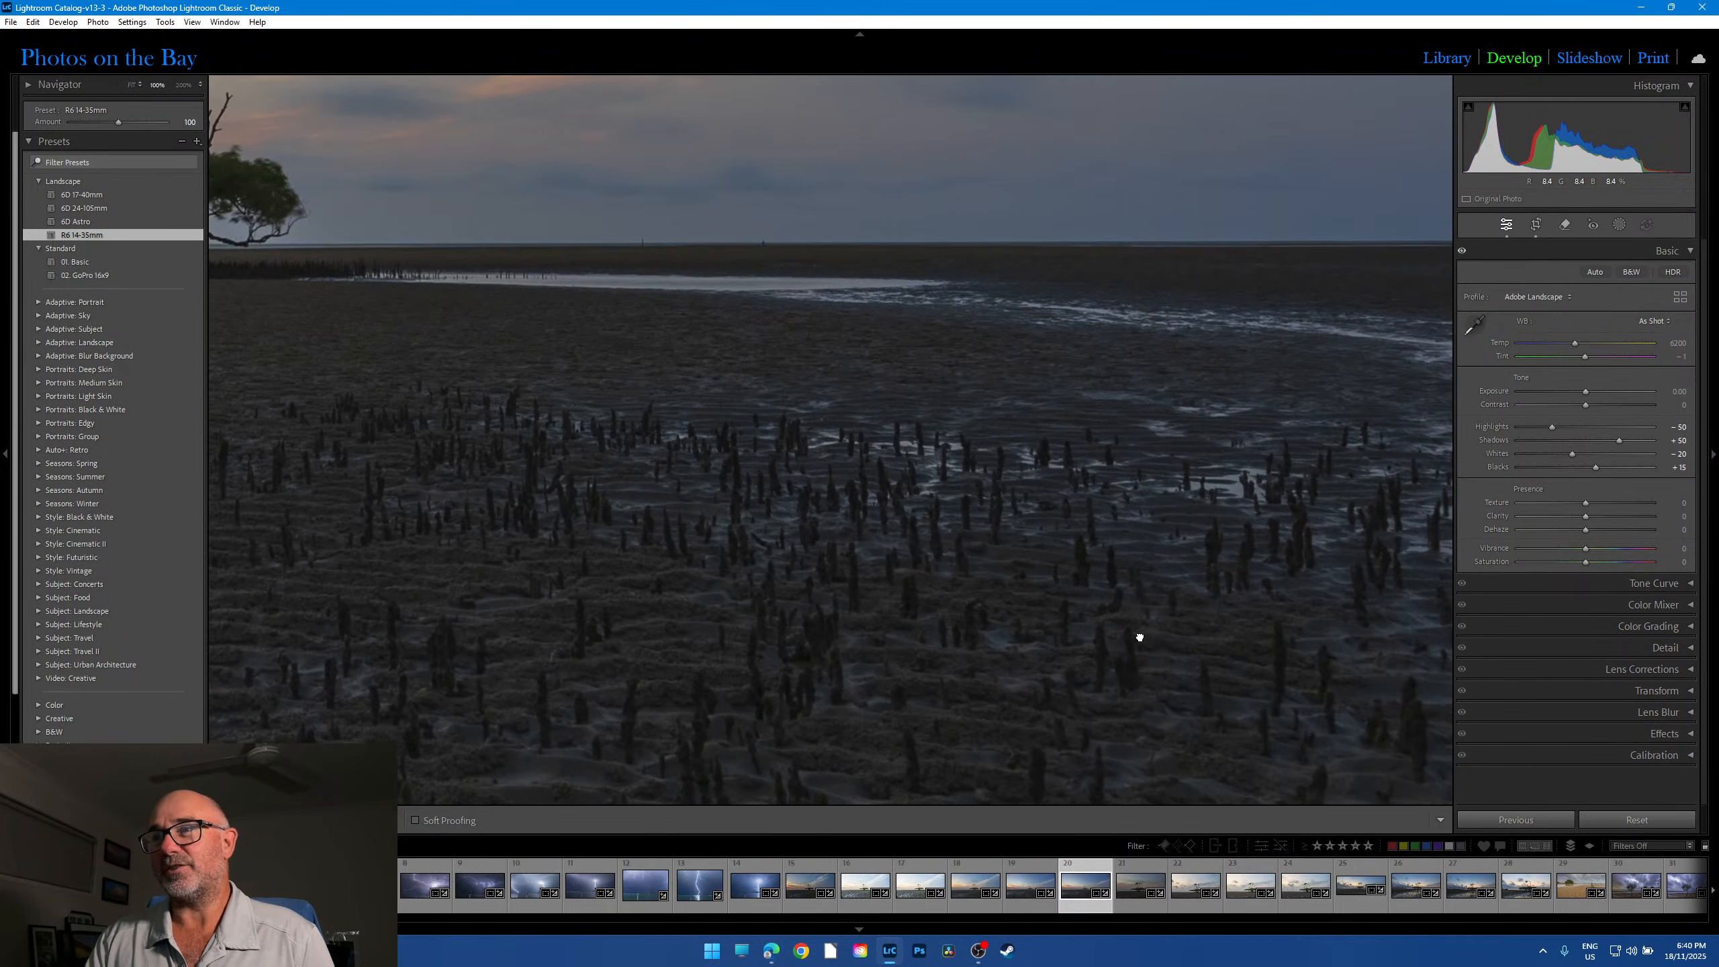
{"action": "left_click", "coordinate": [1139, 637]}
{"action": "left_click", "coordinate": [518, 660]}
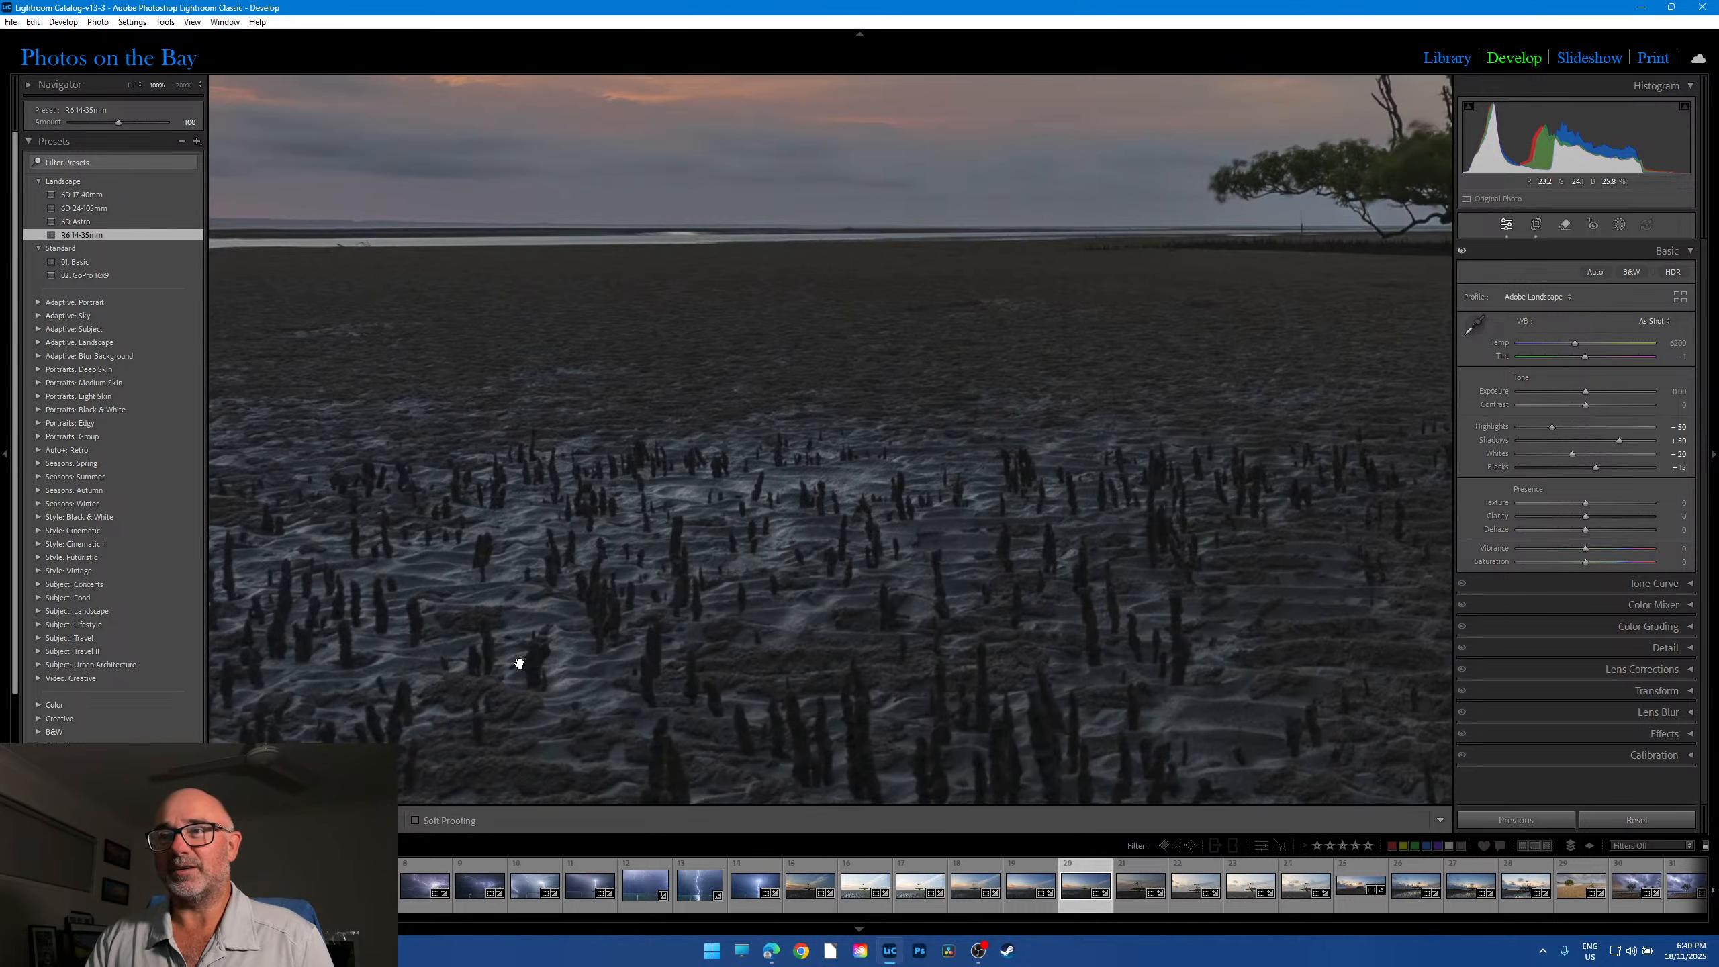
{"action": "left_click", "coordinate": [519, 663]}
{"action": "left_click", "coordinate": [821, 665]}
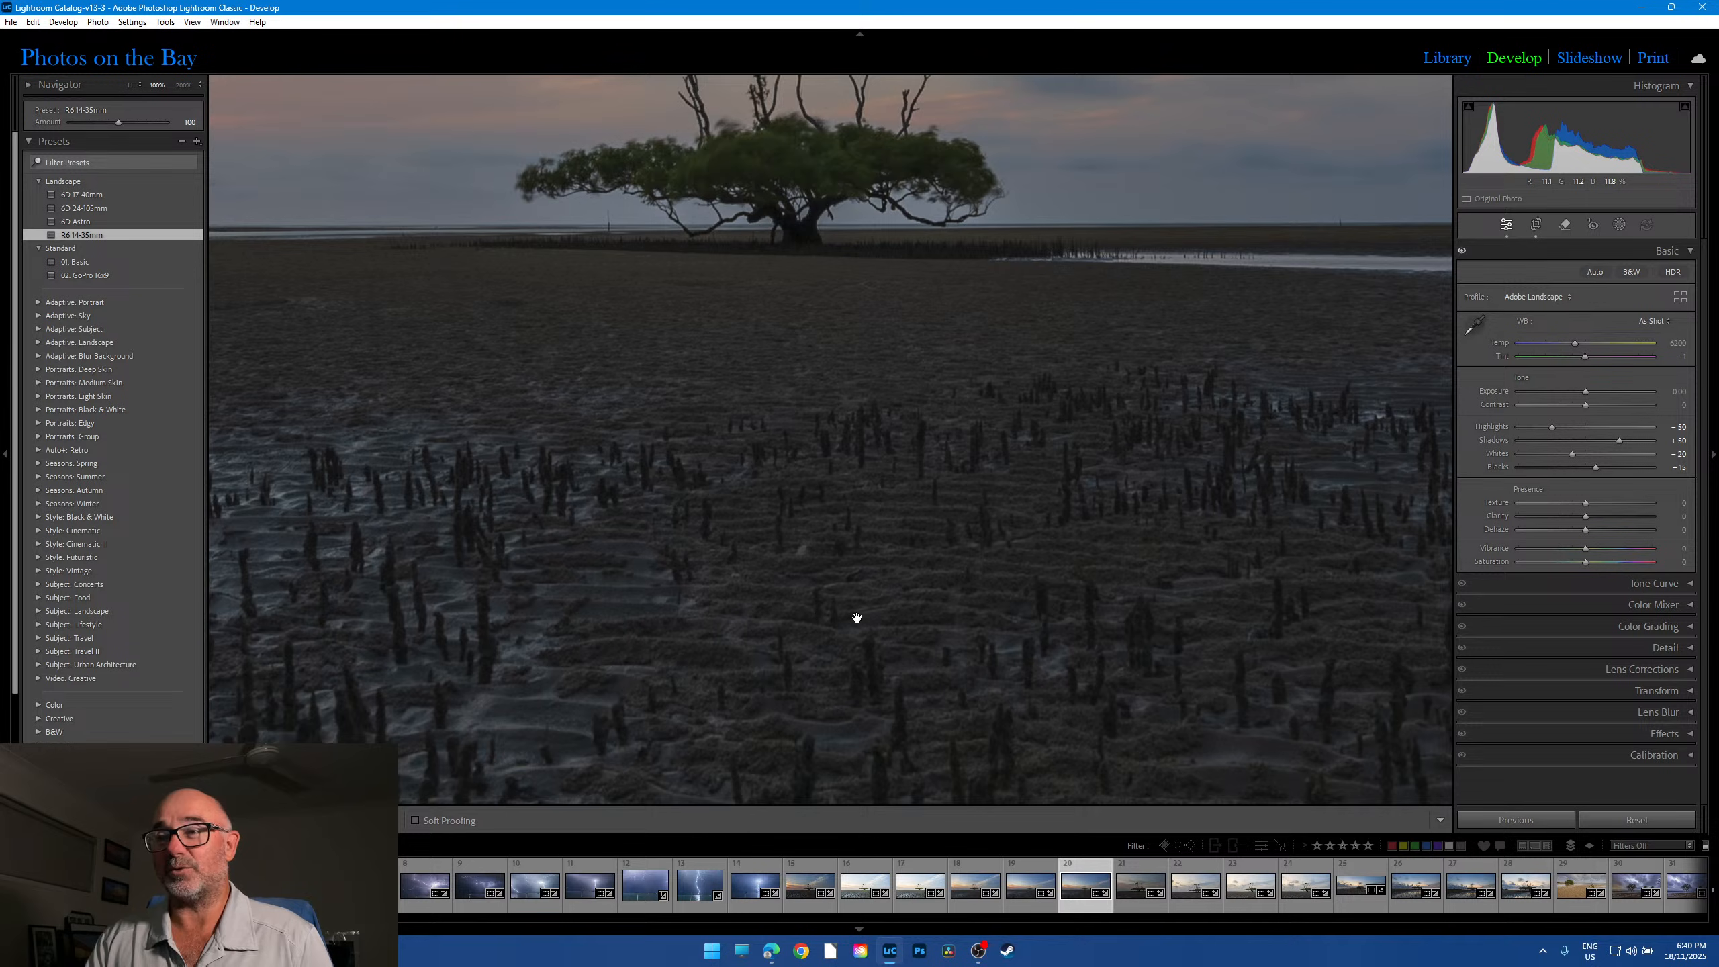
{"action": "left_click", "coordinate": [819, 600]}
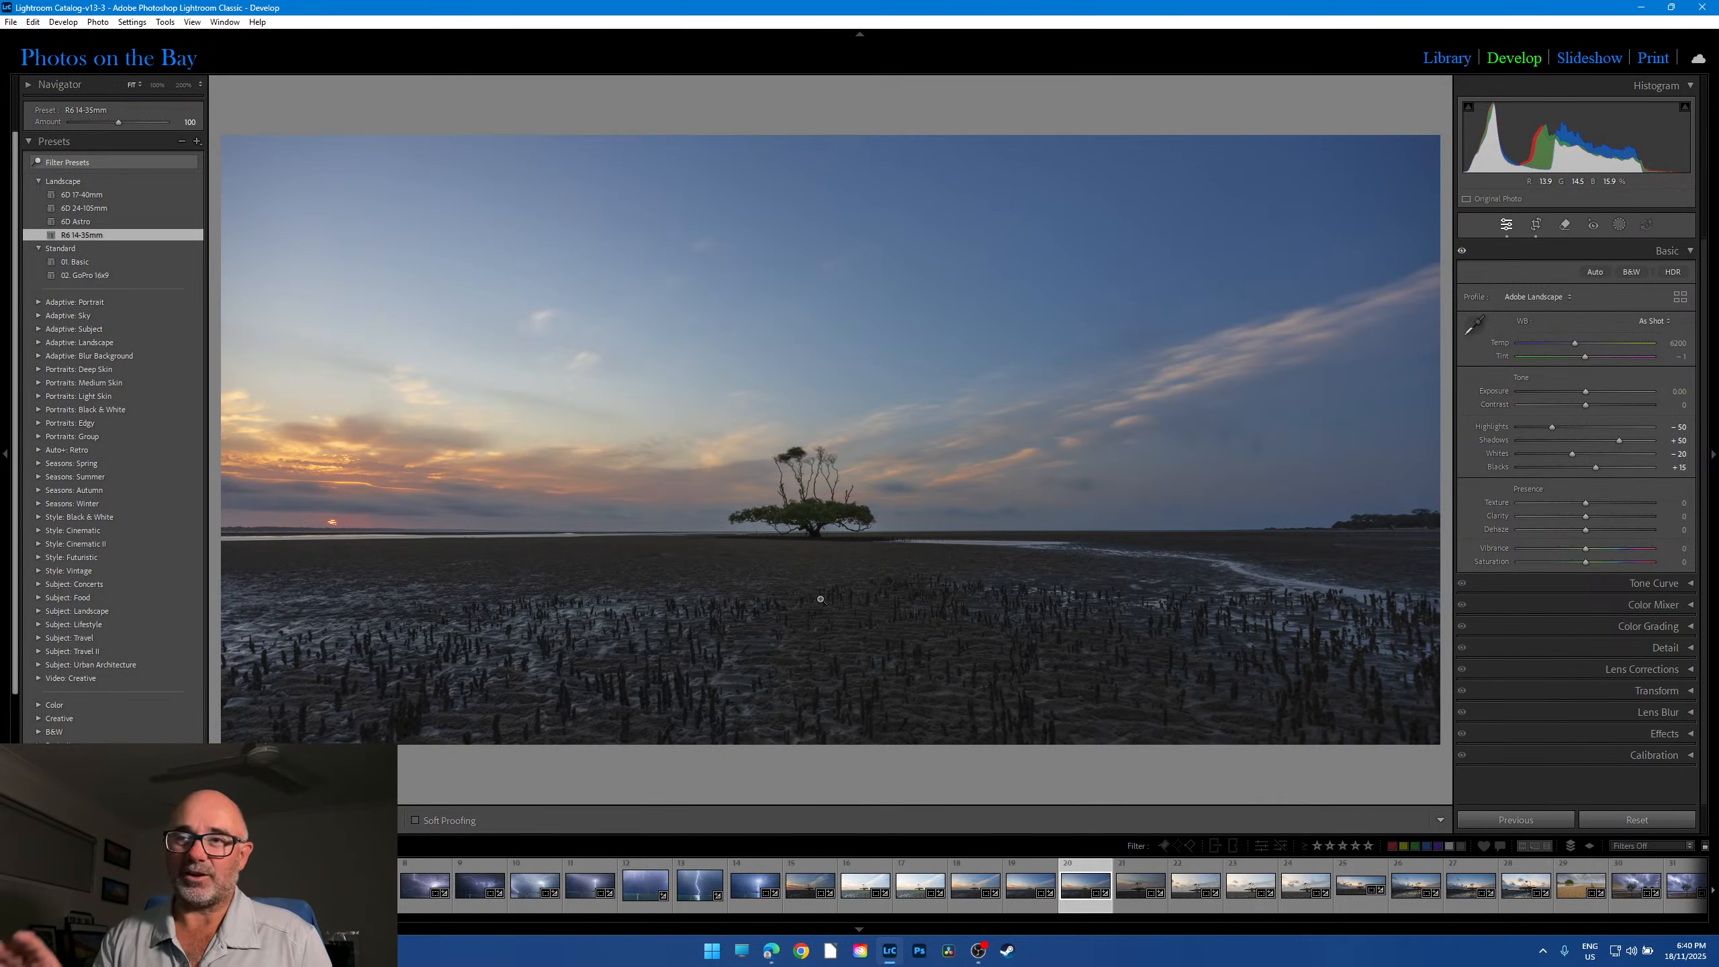
Step: Recheck the foreground of photo 20 at 100%, including the mangrove shoots and wet mud towards its right edge
{"action": "left_click", "coordinate": [854, 683]}
{"action": "left_click", "coordinate": [798, 640]}
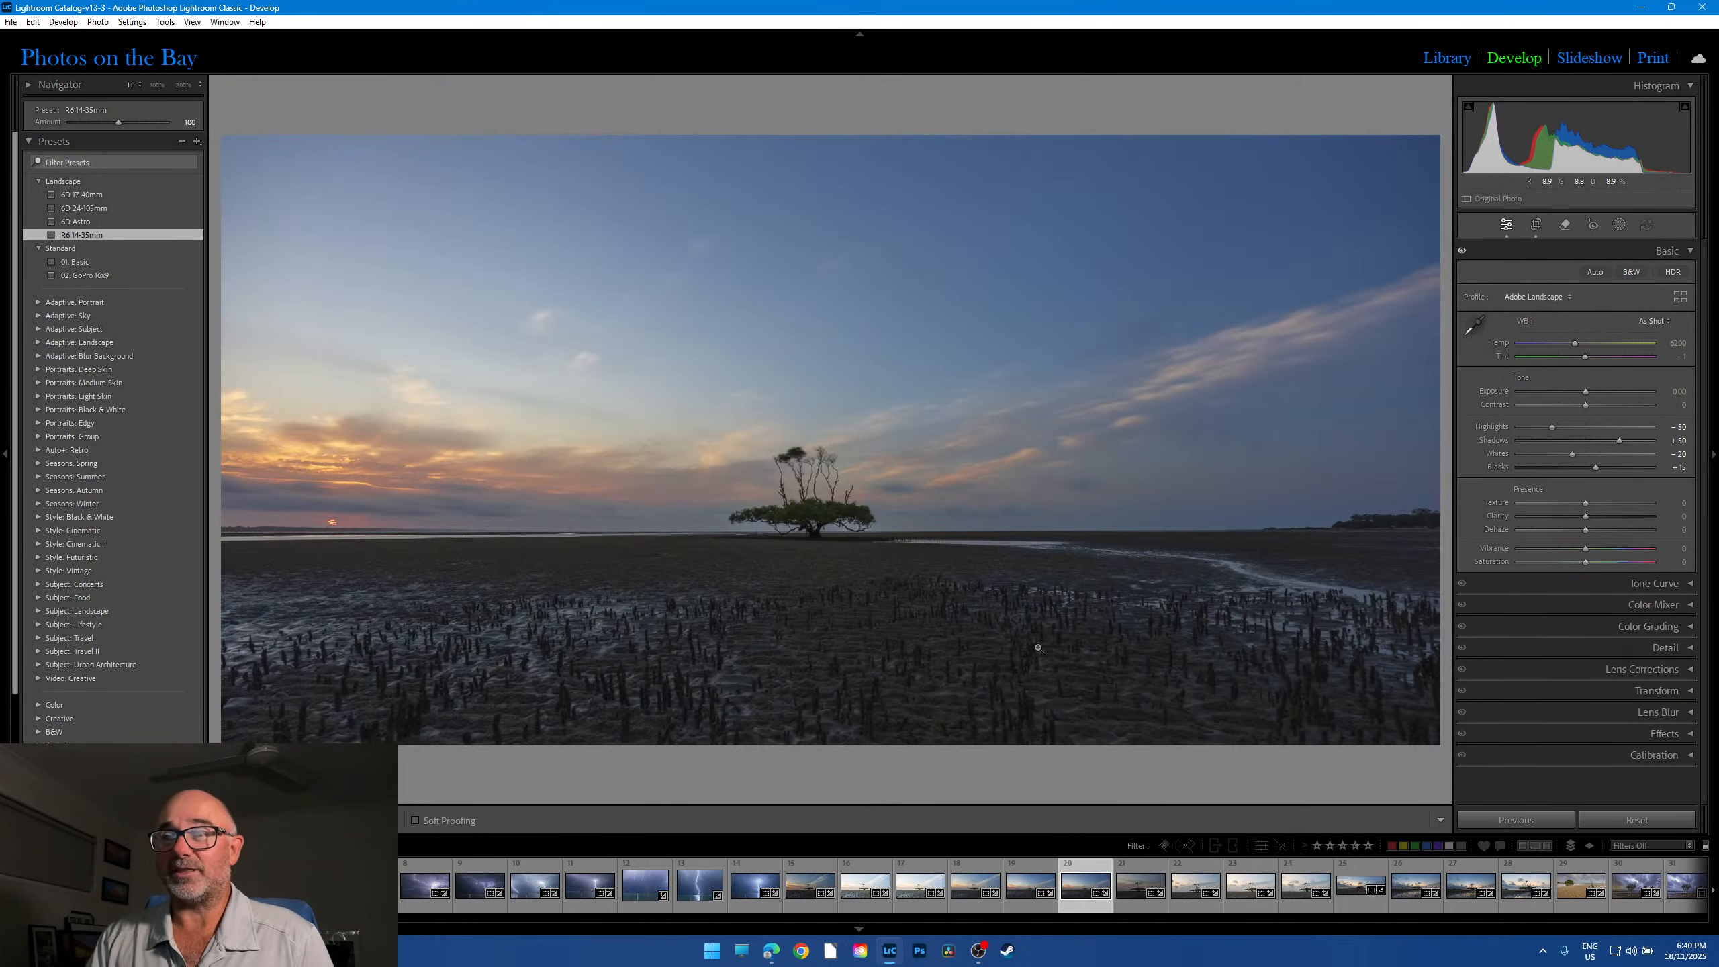
{"action": "left_click", "coordinate": [1043, 645]}
{"action": "left_click", "coordinate": [1045, 647]}
{"action": "left_click", "coordinate": [1335, 672]}
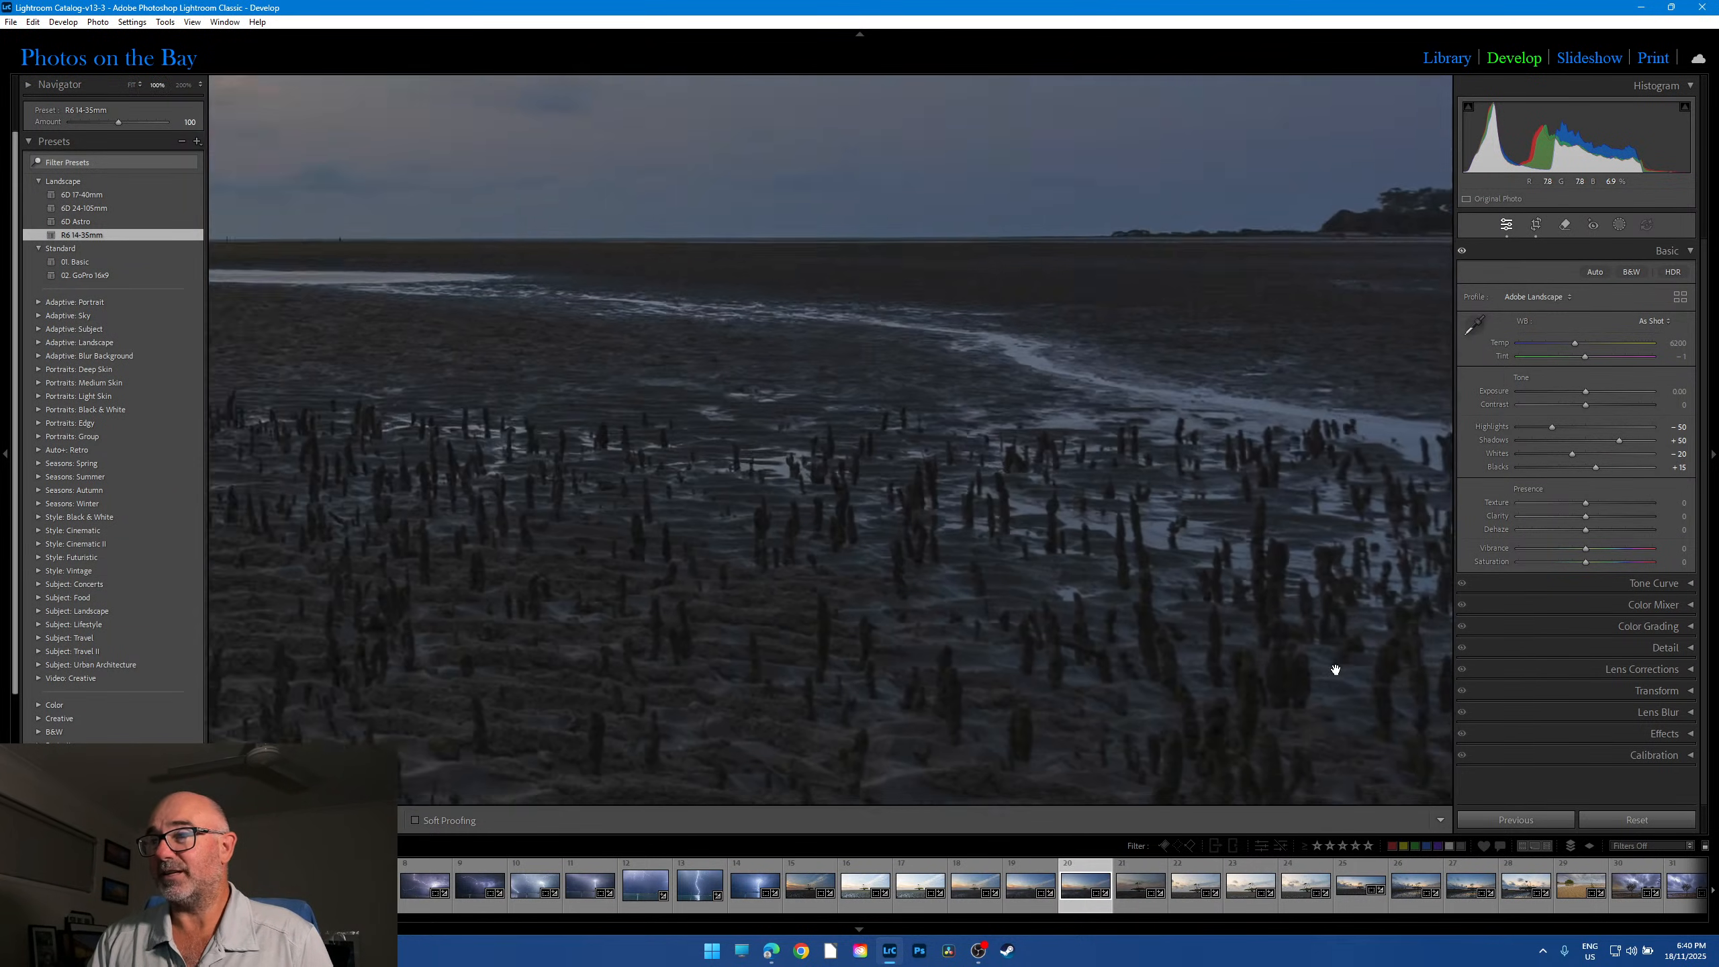
{"action": "left_click", "coordinate": [1336, 671]}
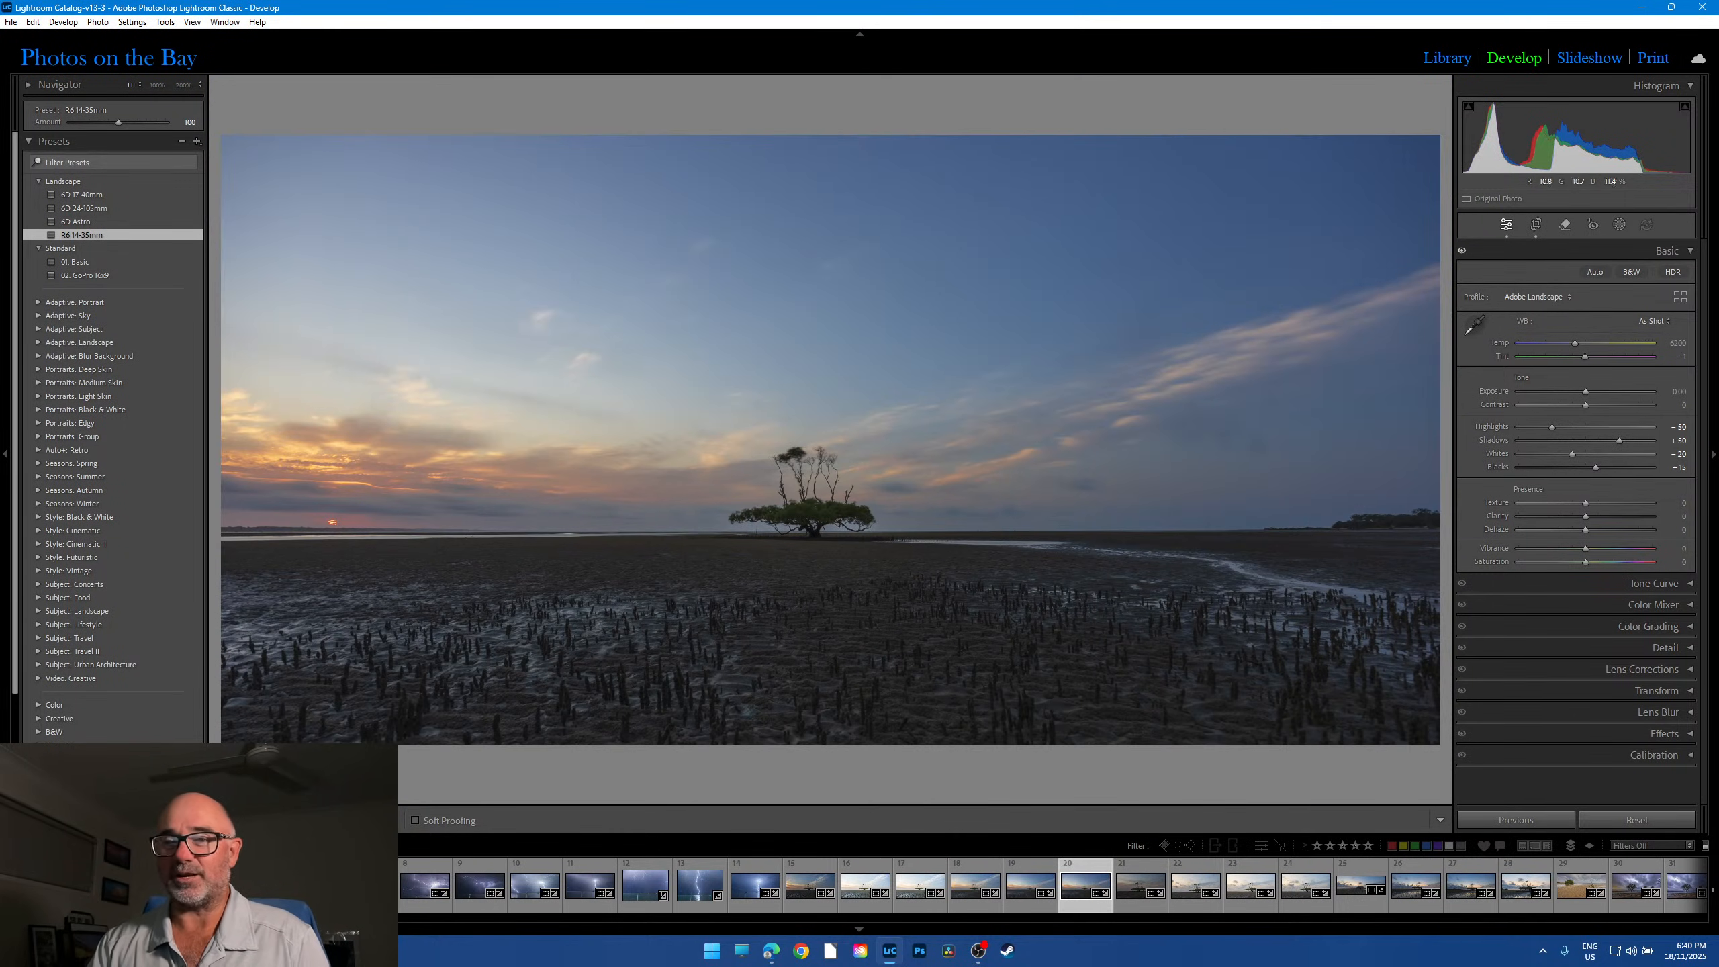
Step: Open lone tree photo 21, try an exposure of +1.35, and reset the exposure to 0
{"action": "scroll", "coordinate": [839, 884], "scroll_direction": "down", "scroll_amount": 10}
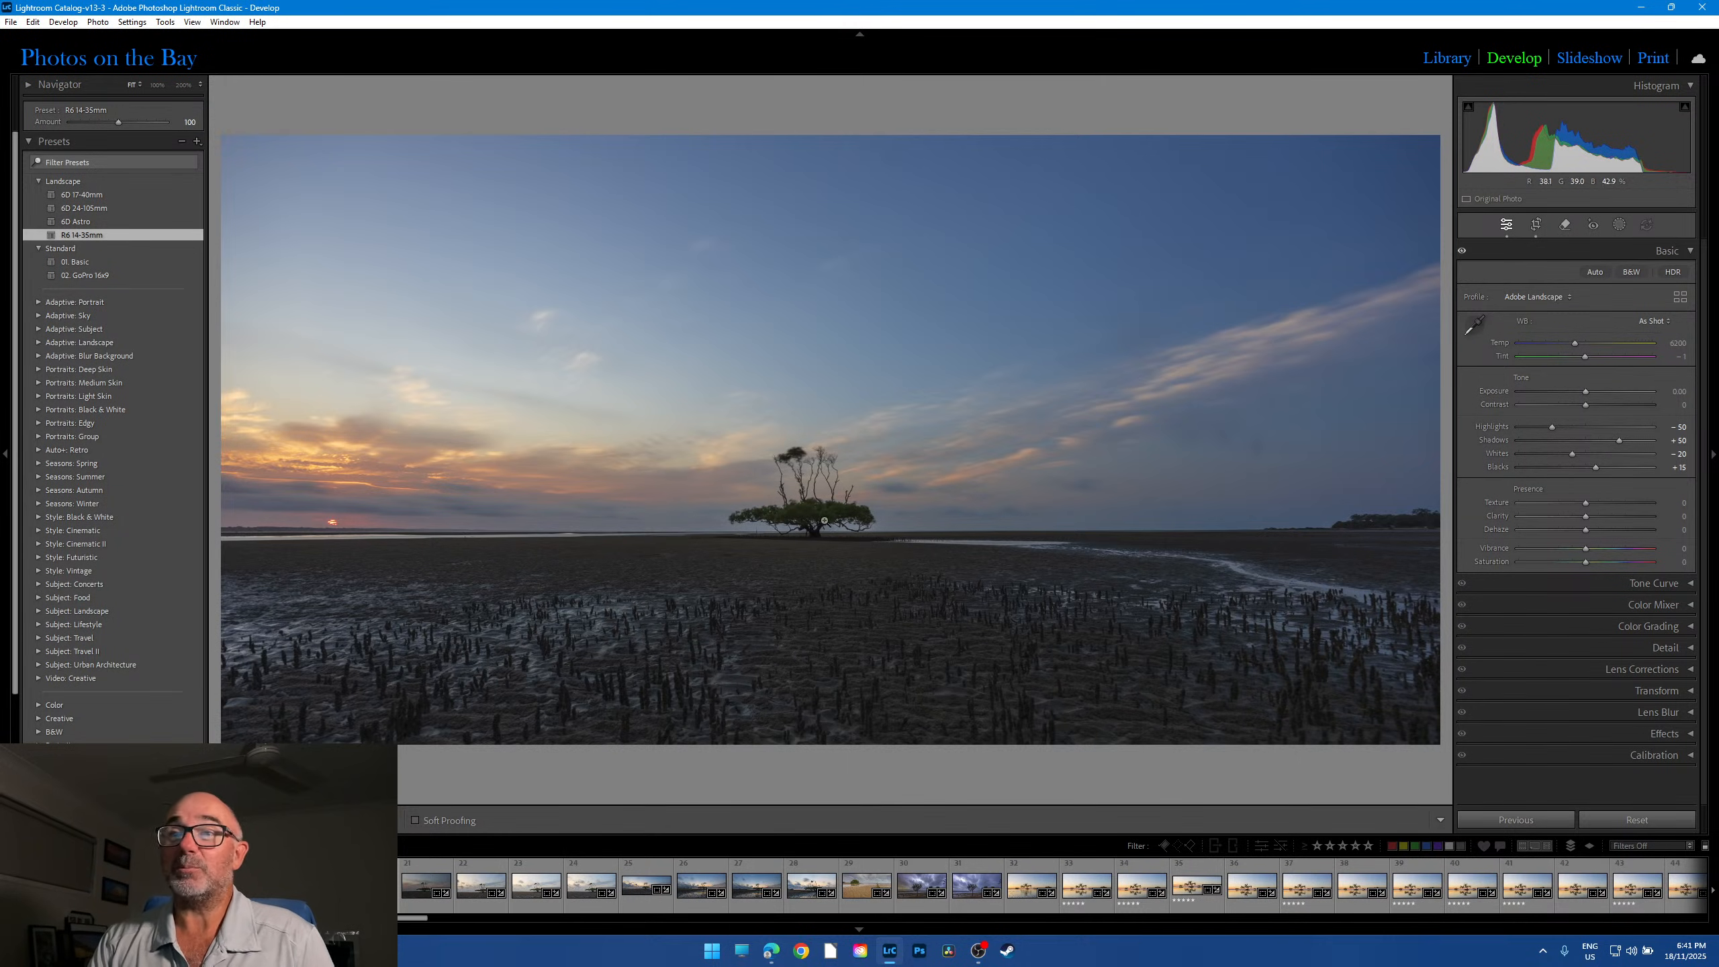
{"action": "left_click", "coordinate": [422, 887]}
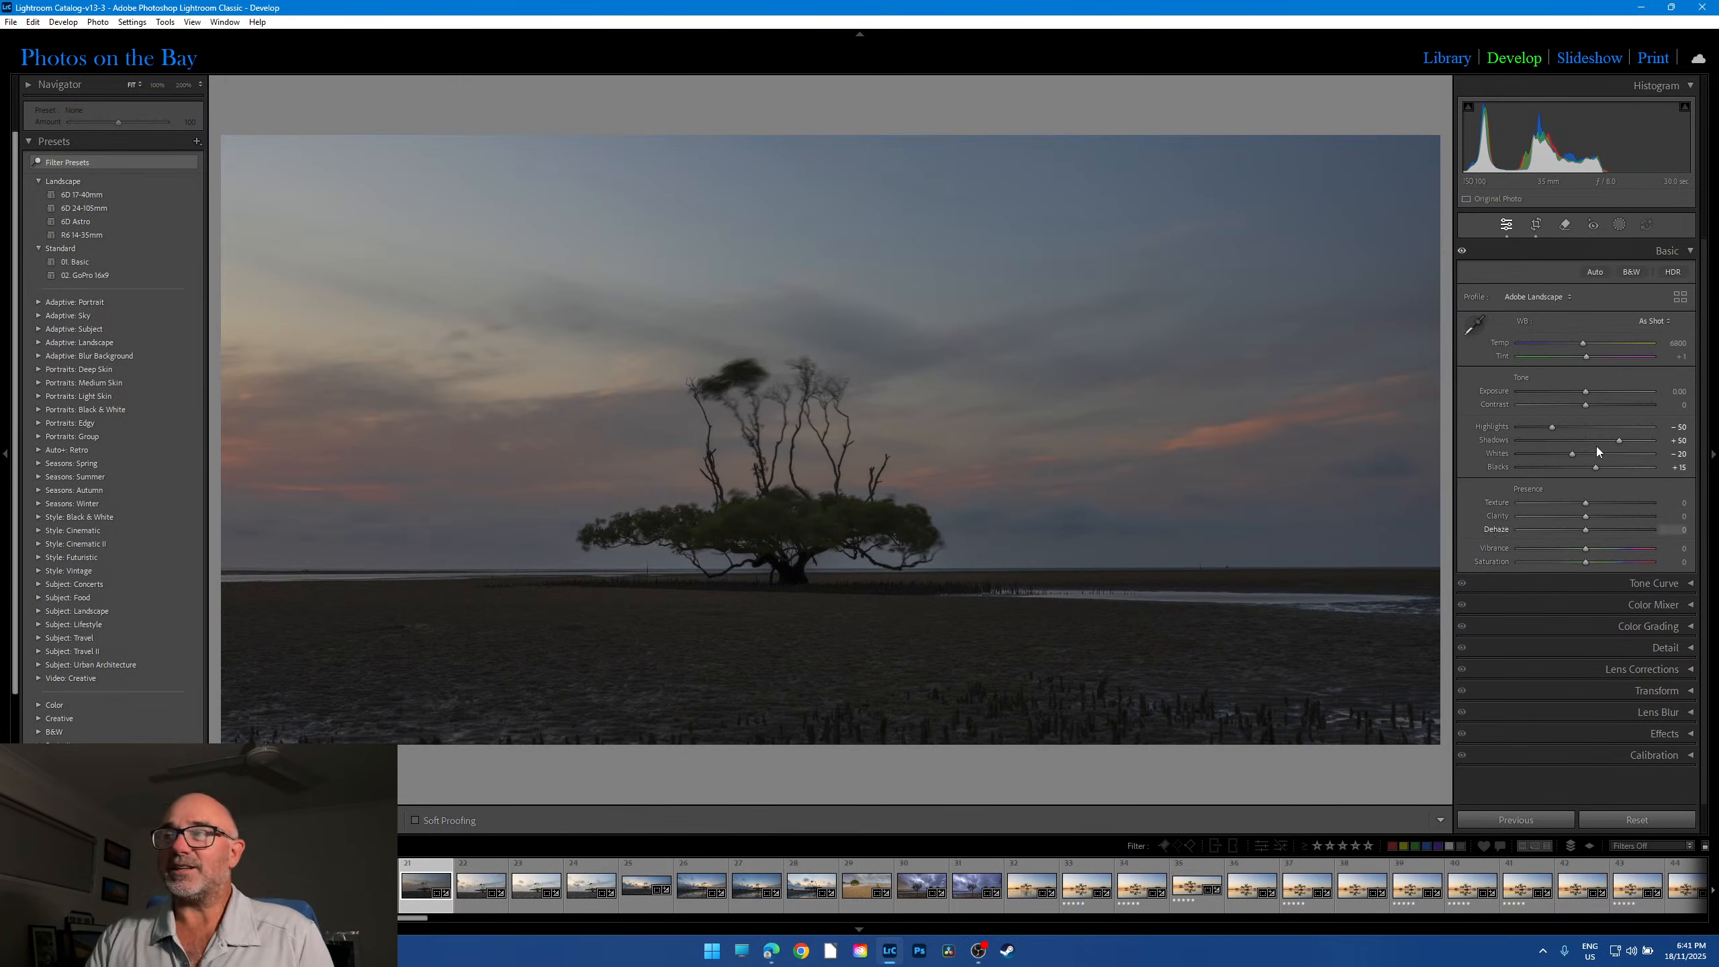
{"action": "left_click_drag", "start_coordinate": [1590, 393], "coordinate": [1603, 391]}
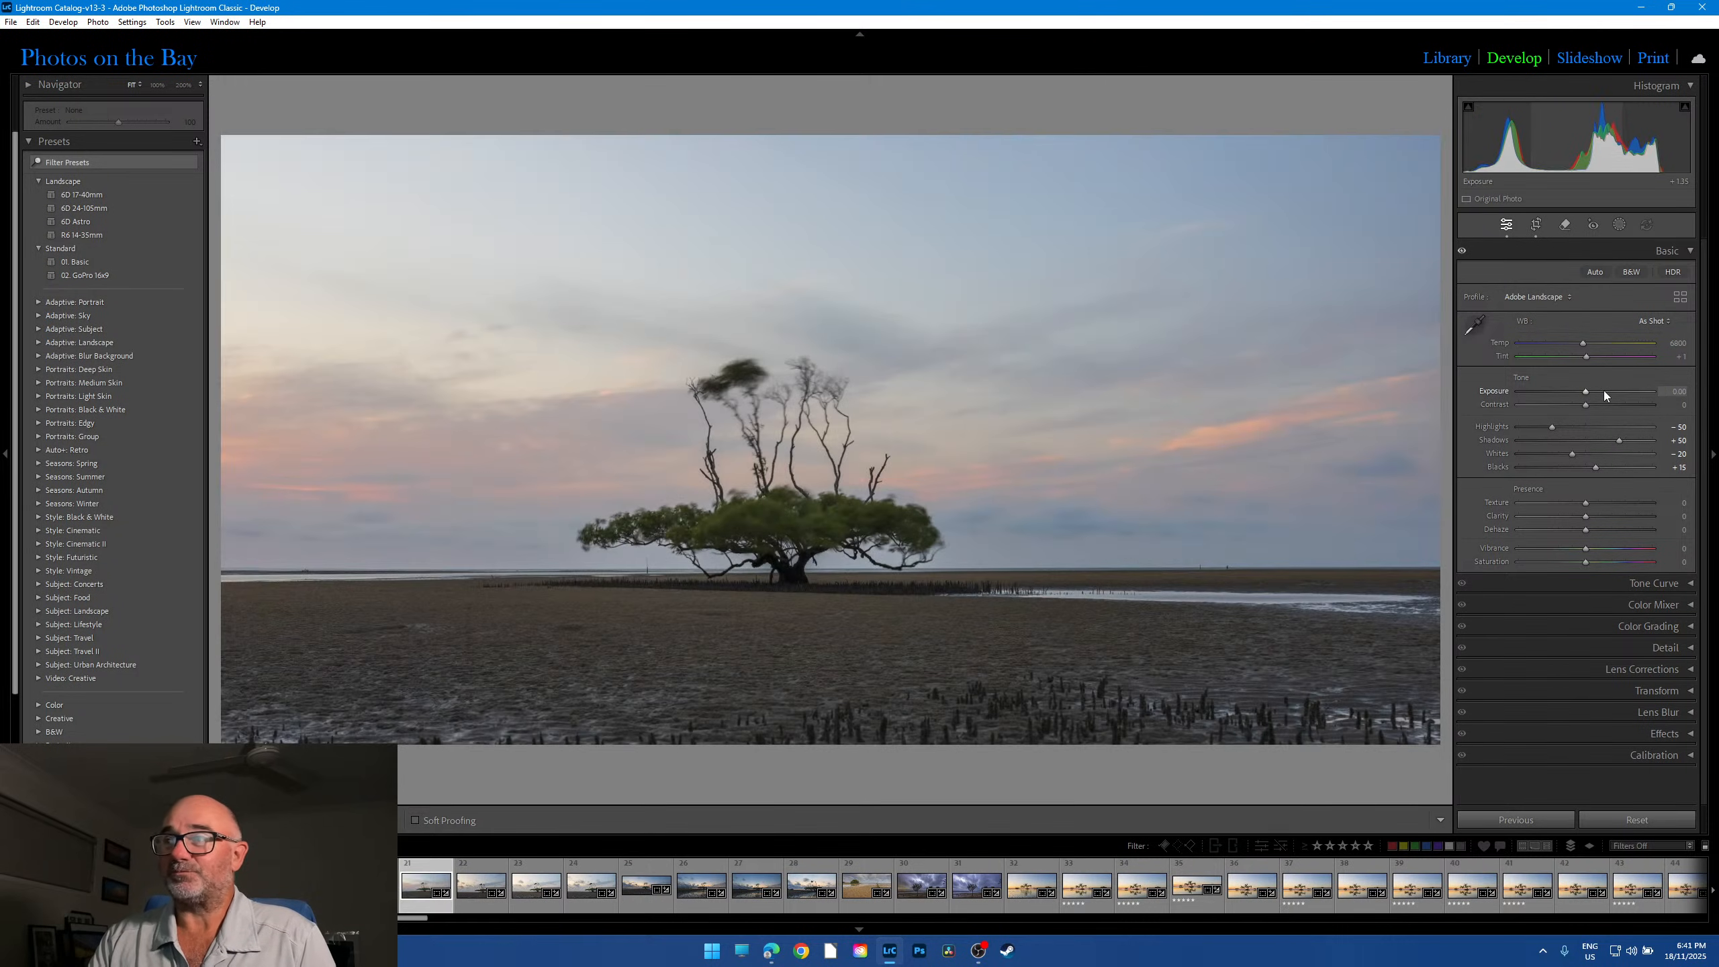
{"action": "double_click", "coordinate": [1603, 389]}
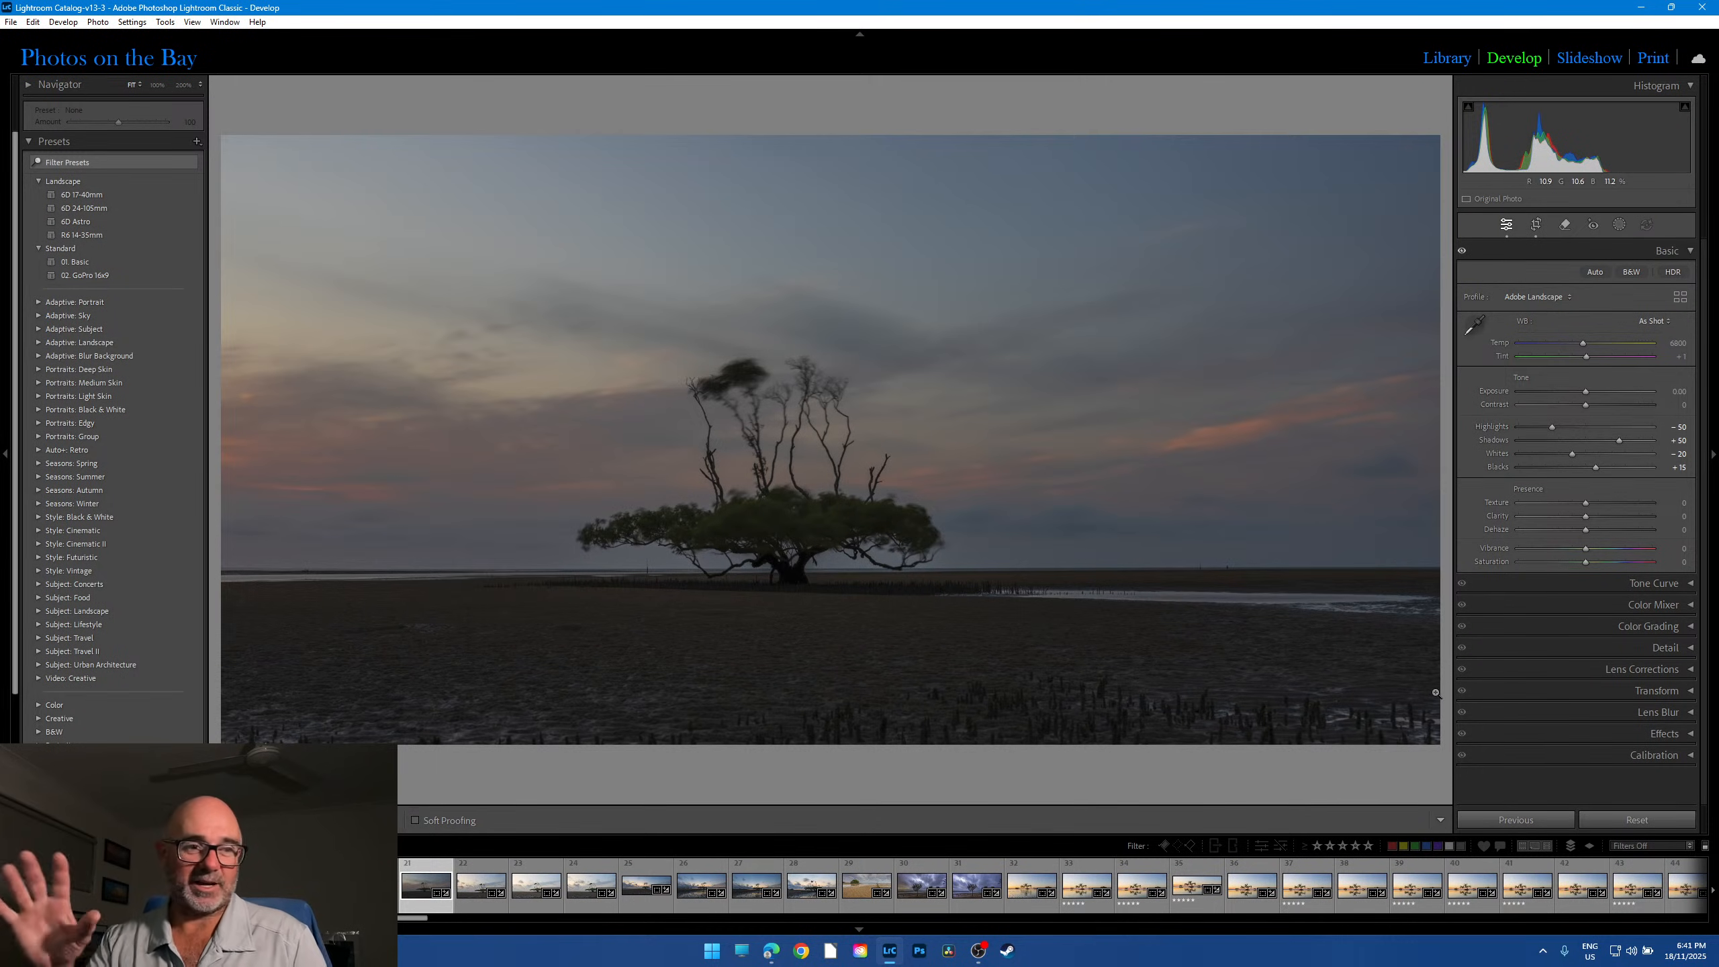
Step: Open lone tree photo 22 and check its shooting settings, foliage, upper branches and trunk at 100%
{"action": "left_click", "coordinate": [478, 907]}
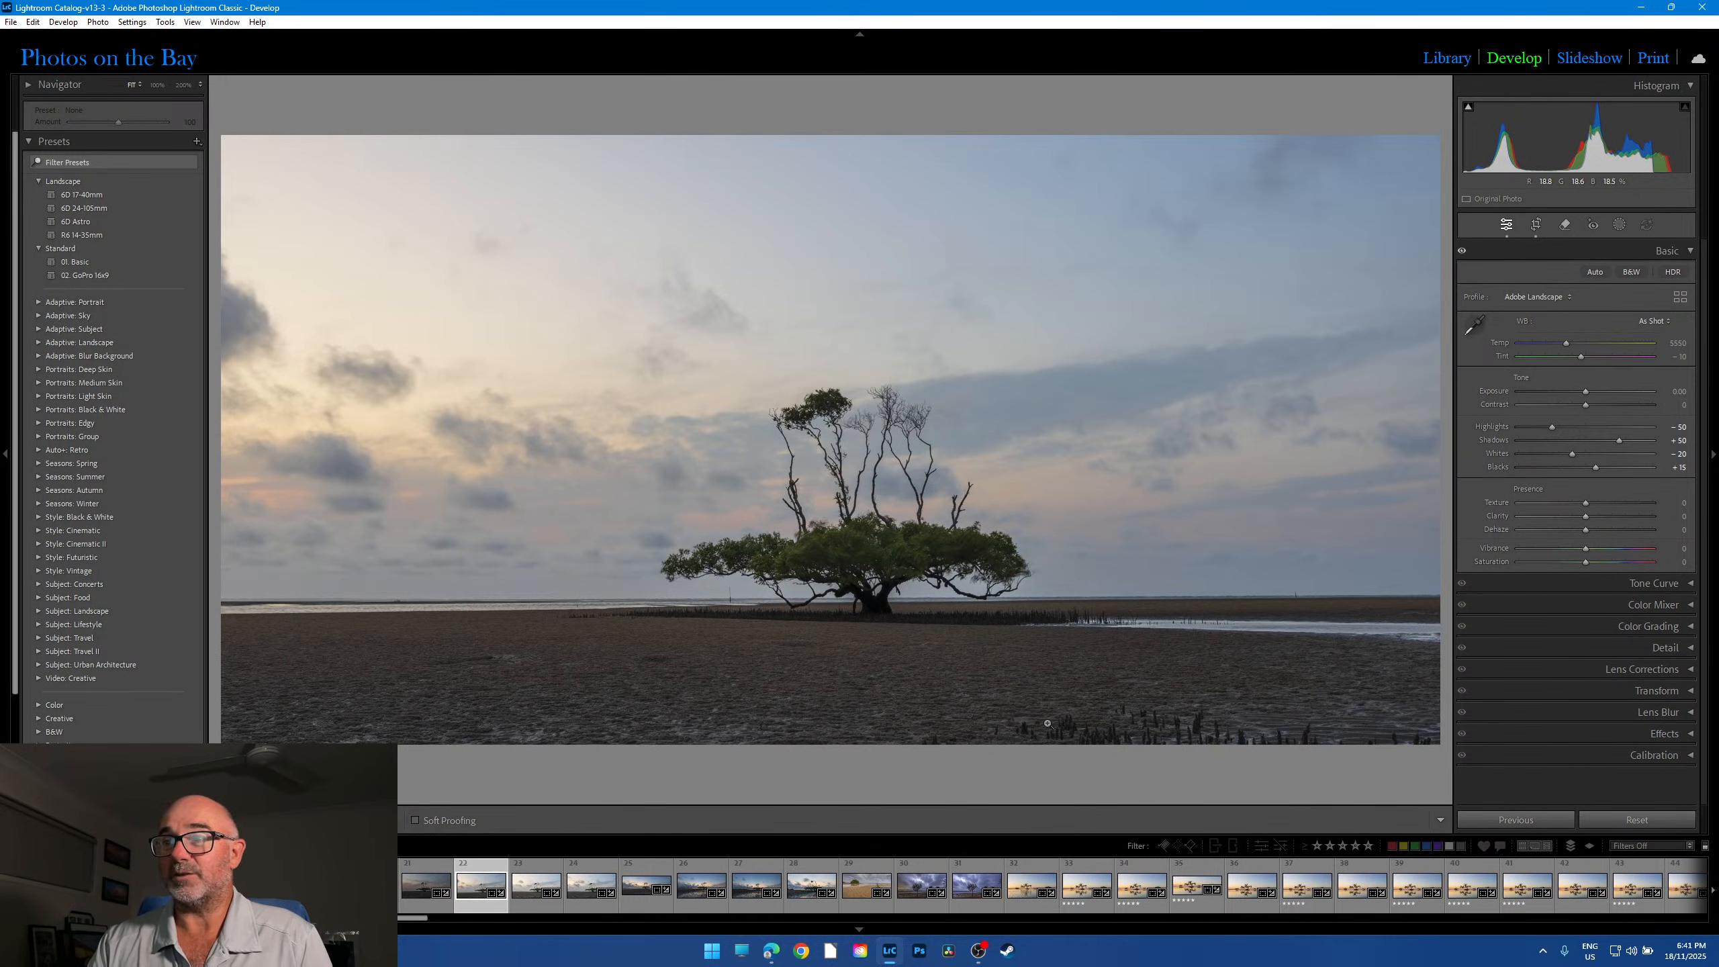
{"action": "left_click", "coordinate": [894, 580]}
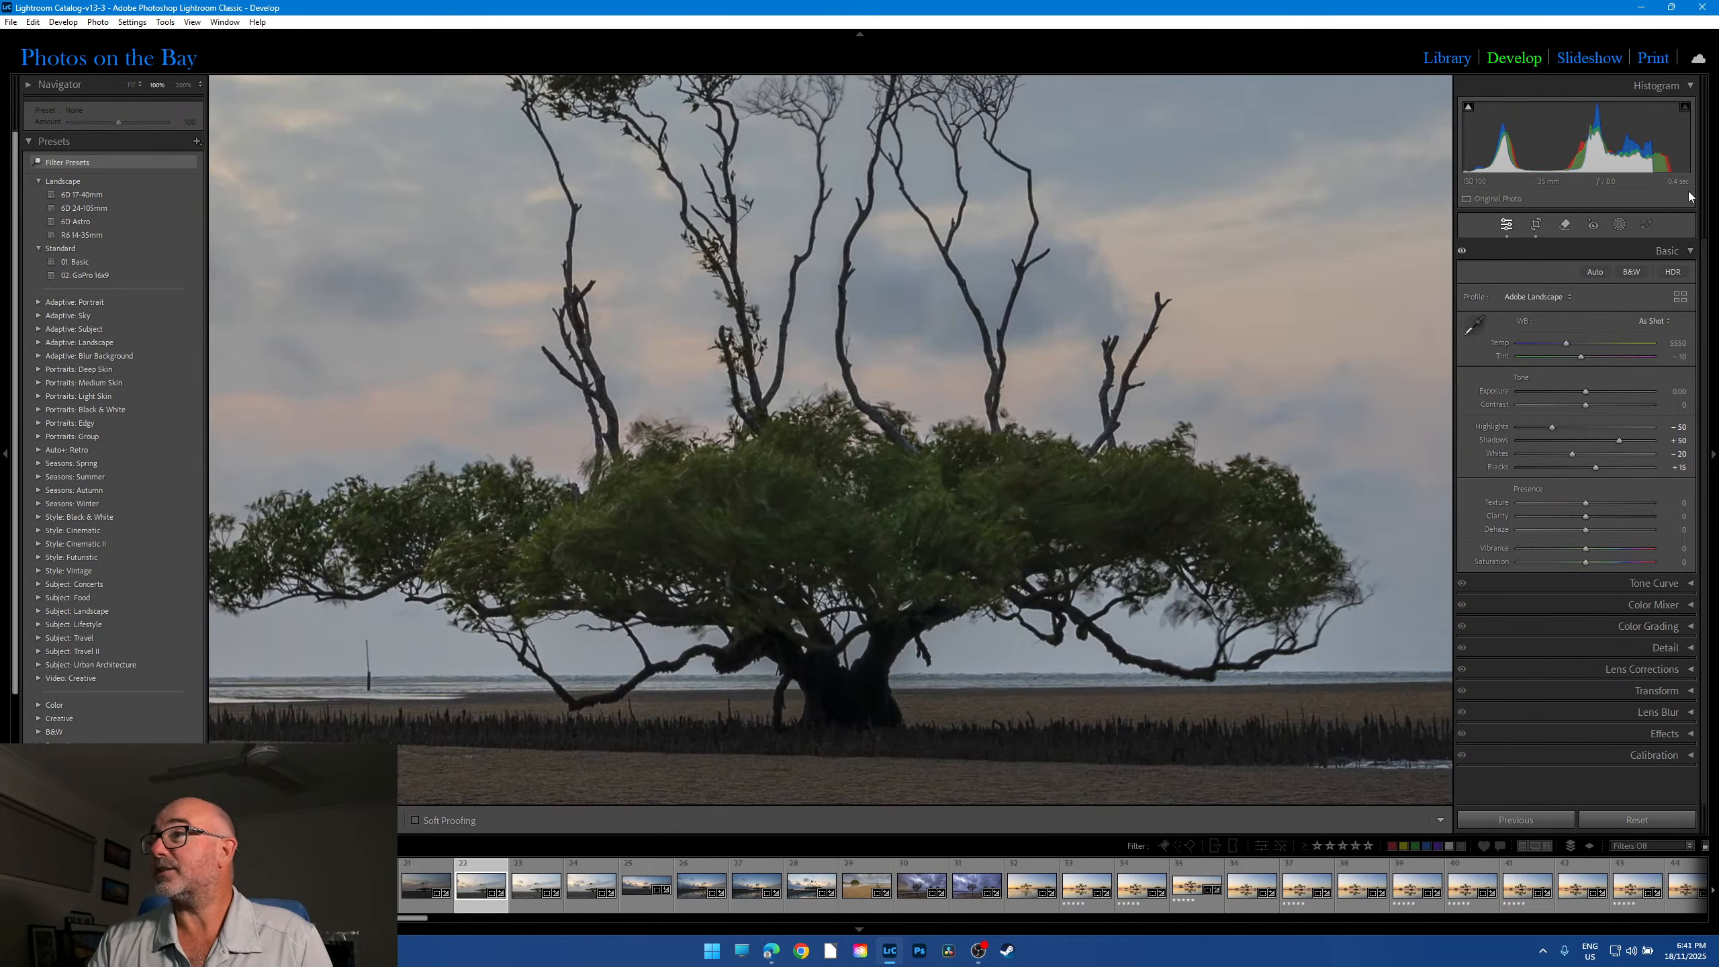
{"action": "left_click", "coordinate": [727, 500]}
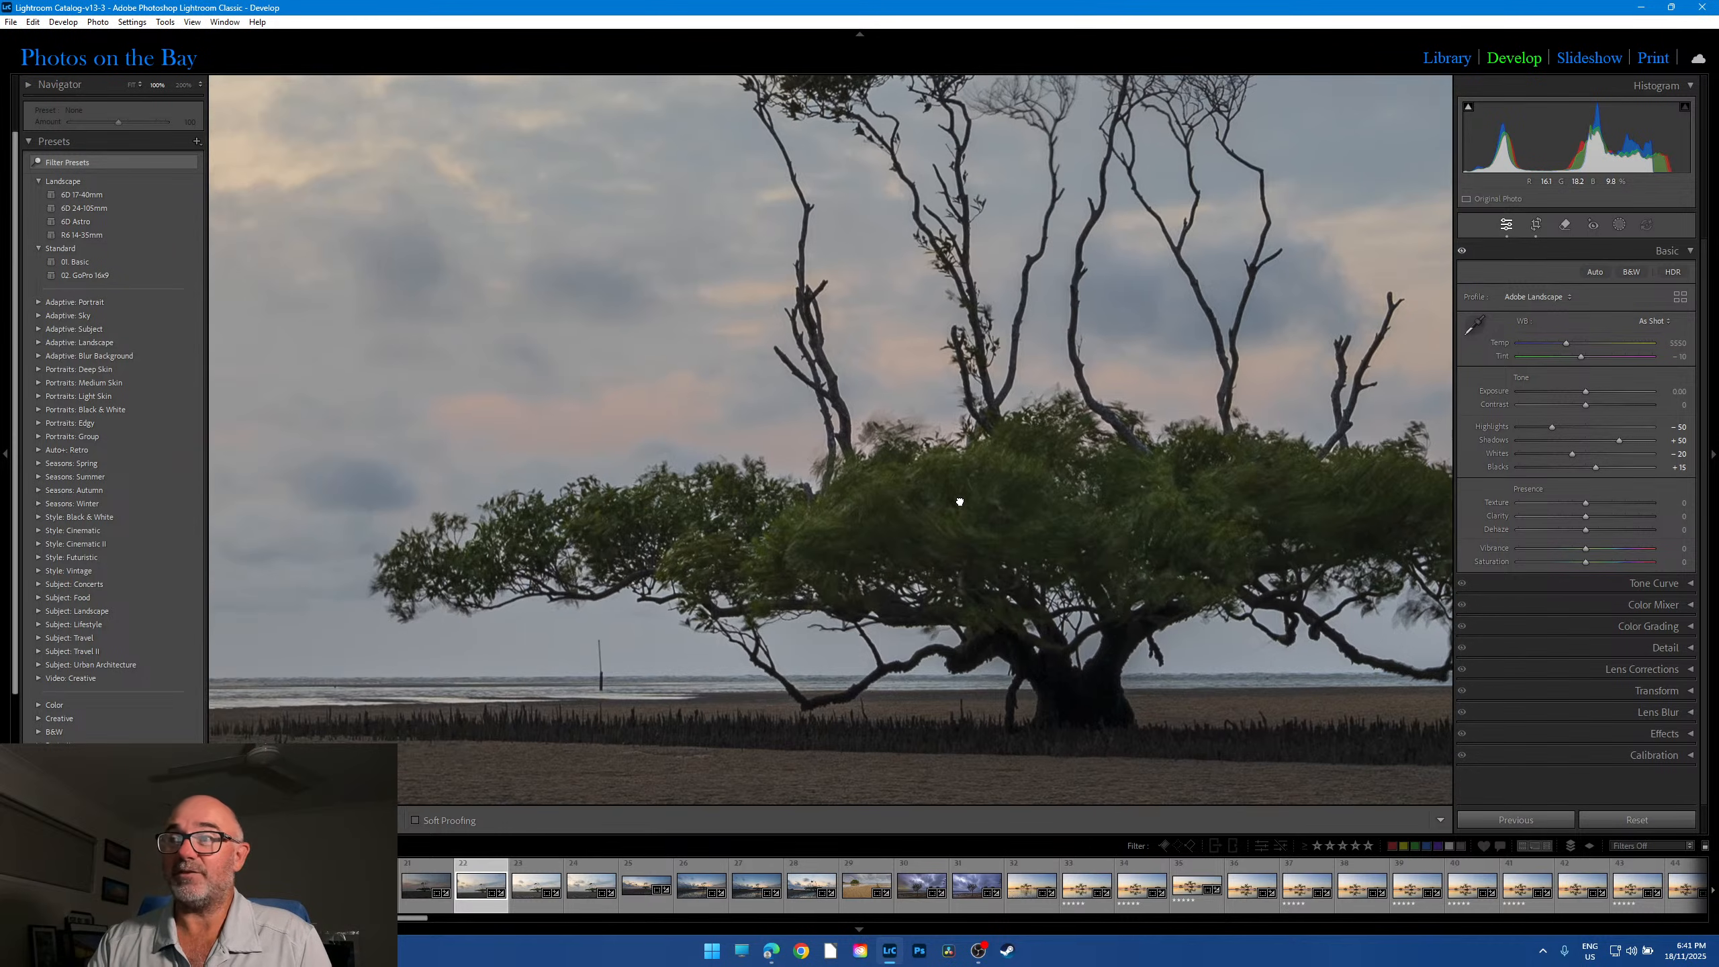
{"action": "left_click", "coordinate": [728, 658]}
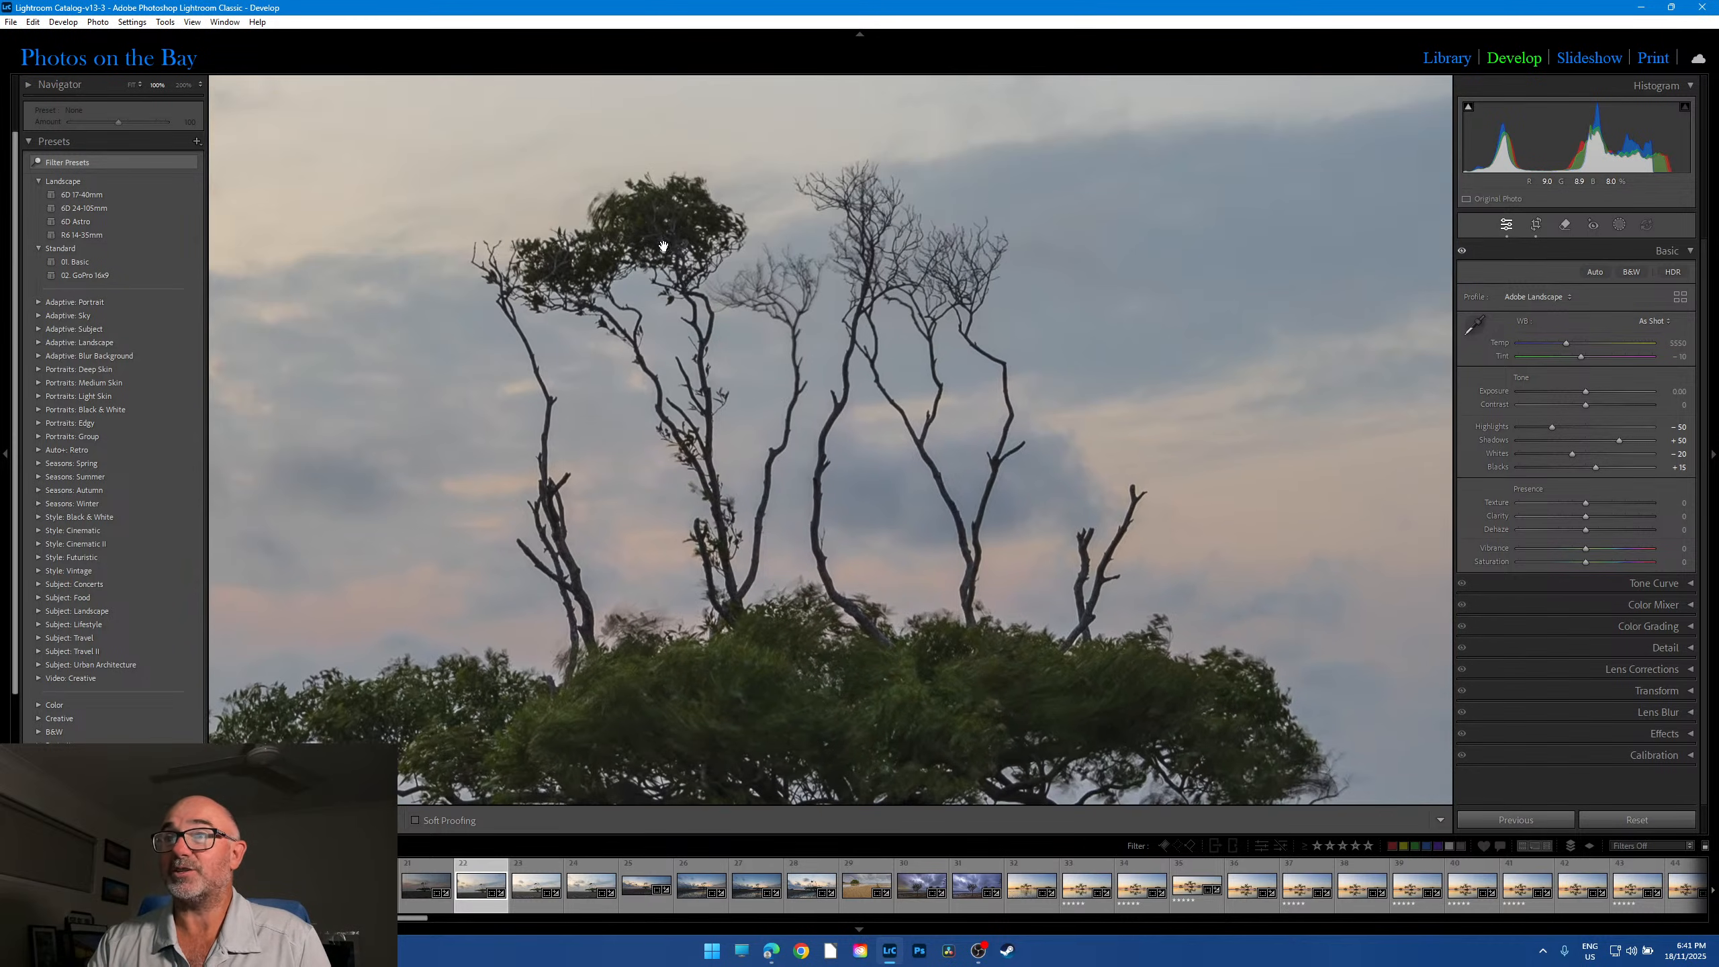
{"action": "left_click", "coordinate": [785, 677]}
{"action": "left_click", "coordinate": [873, 481]}
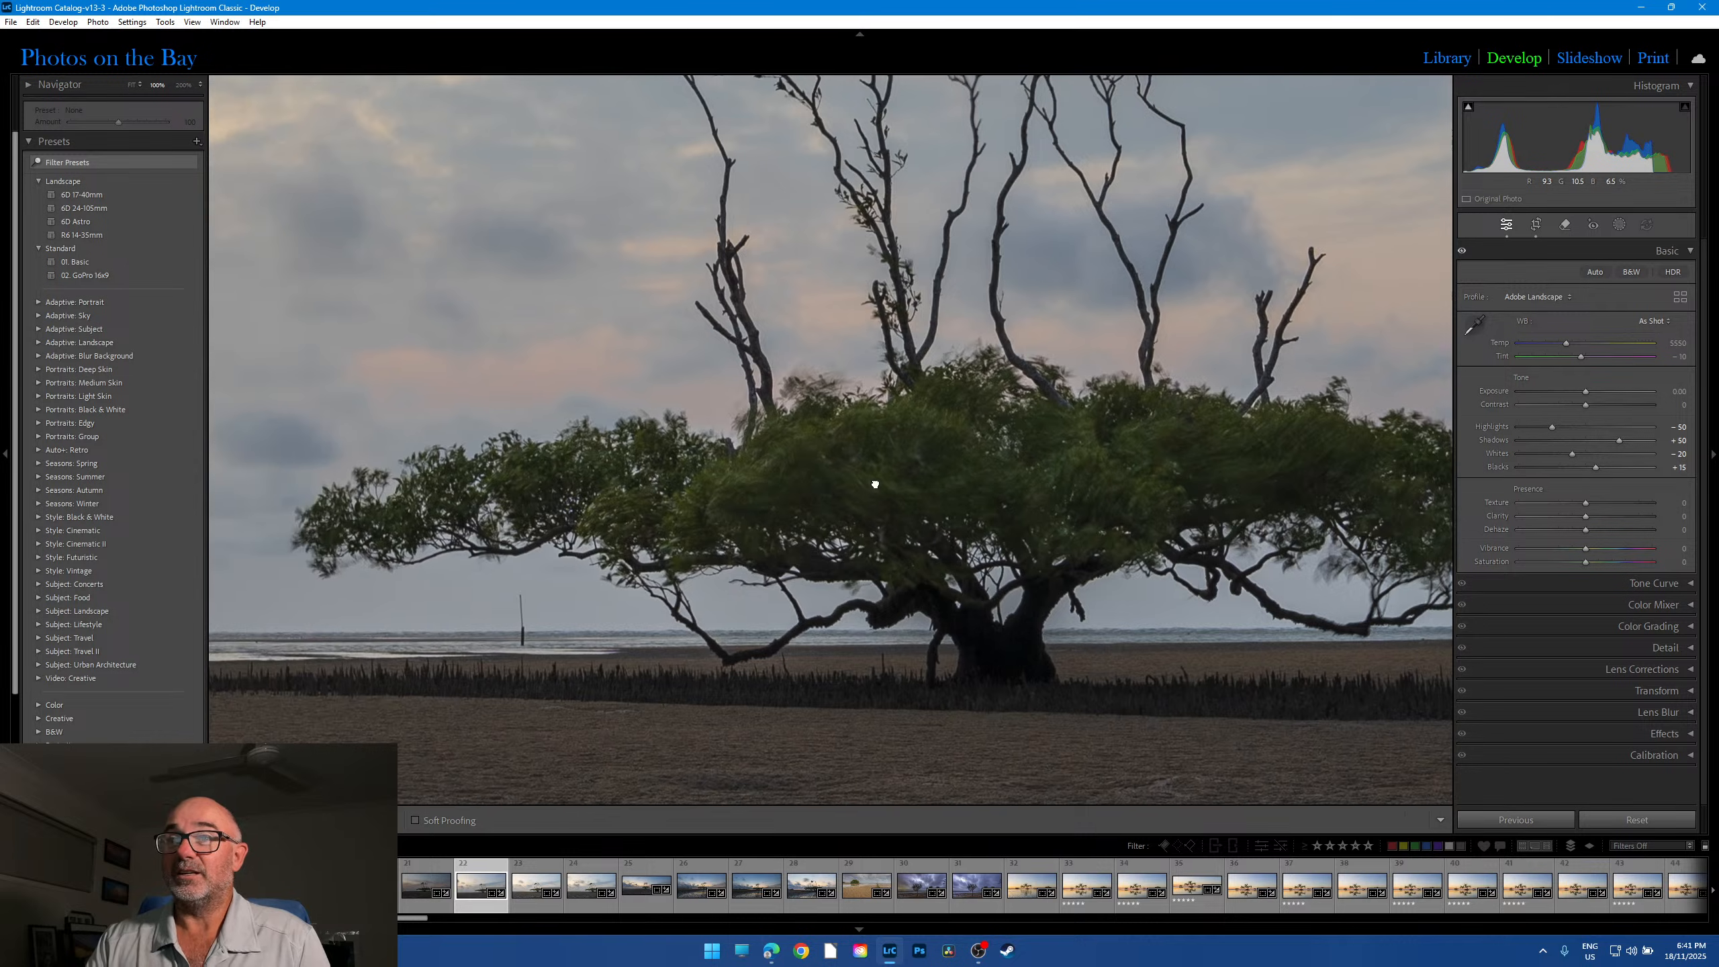
{"action": "left_click", "coordinate": [871, 476]}
Step: Go through lone tree photos 23 and 24 to panoramic photo 25, and check the tree in photo 25 up close
{"action": "left_click", "coordinate": [536, 884]}
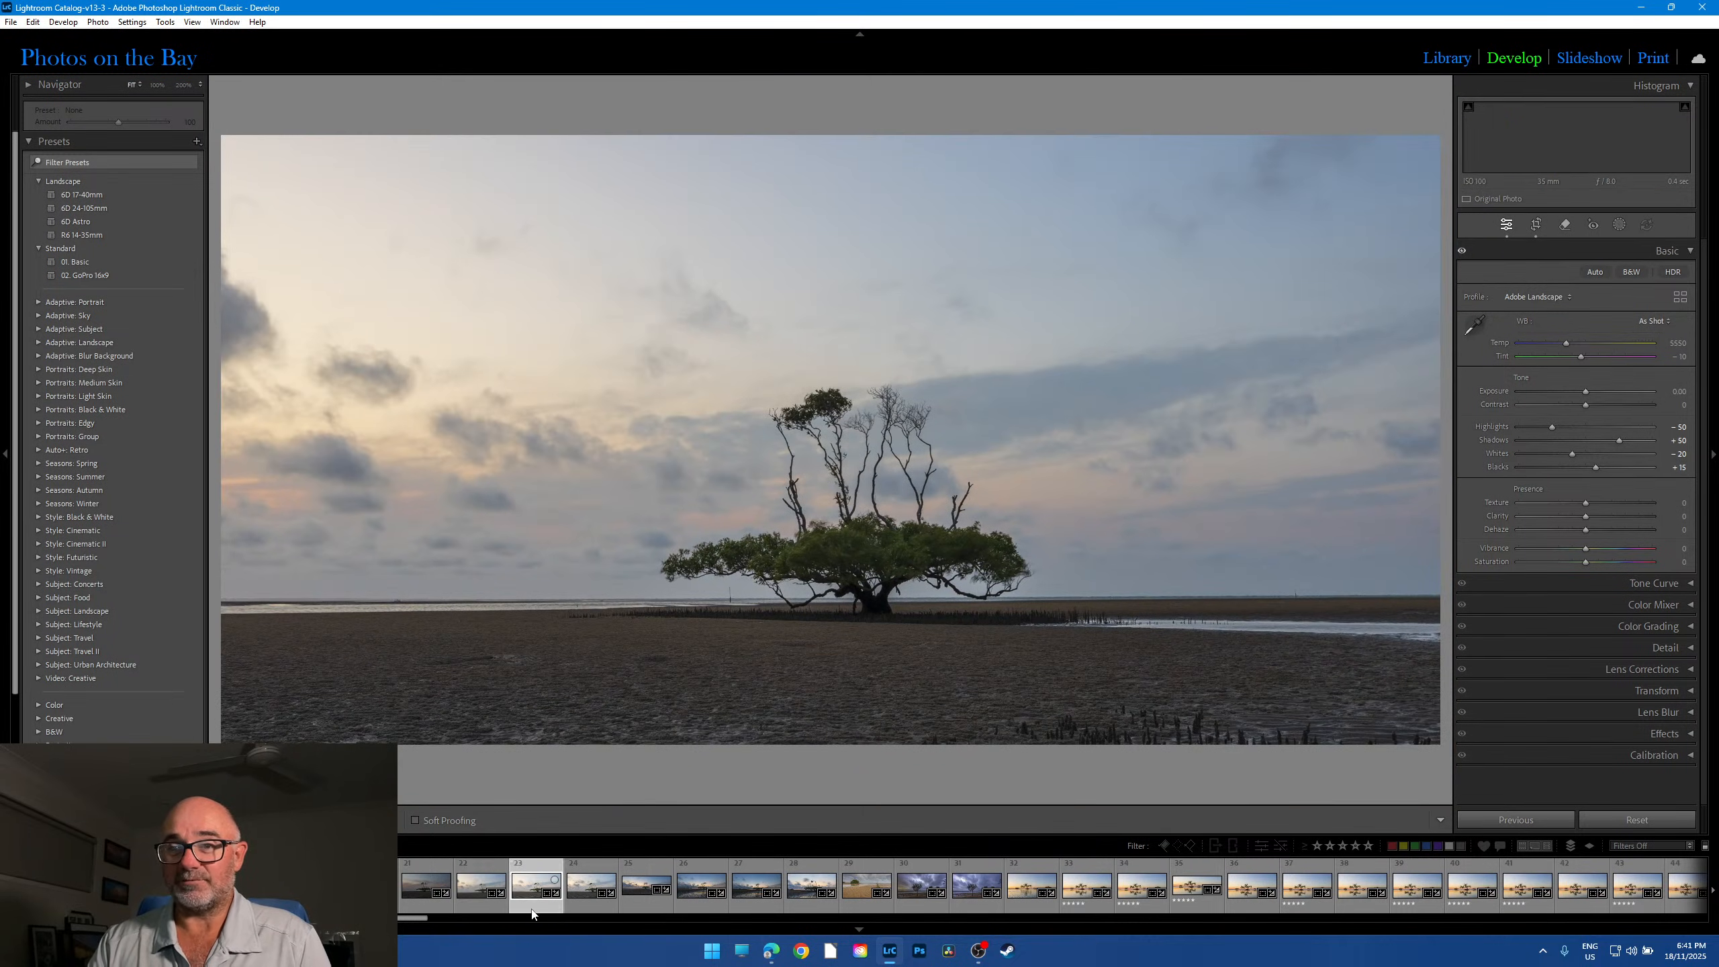
{"action": "left_click", "coordinate": [591, 887]}
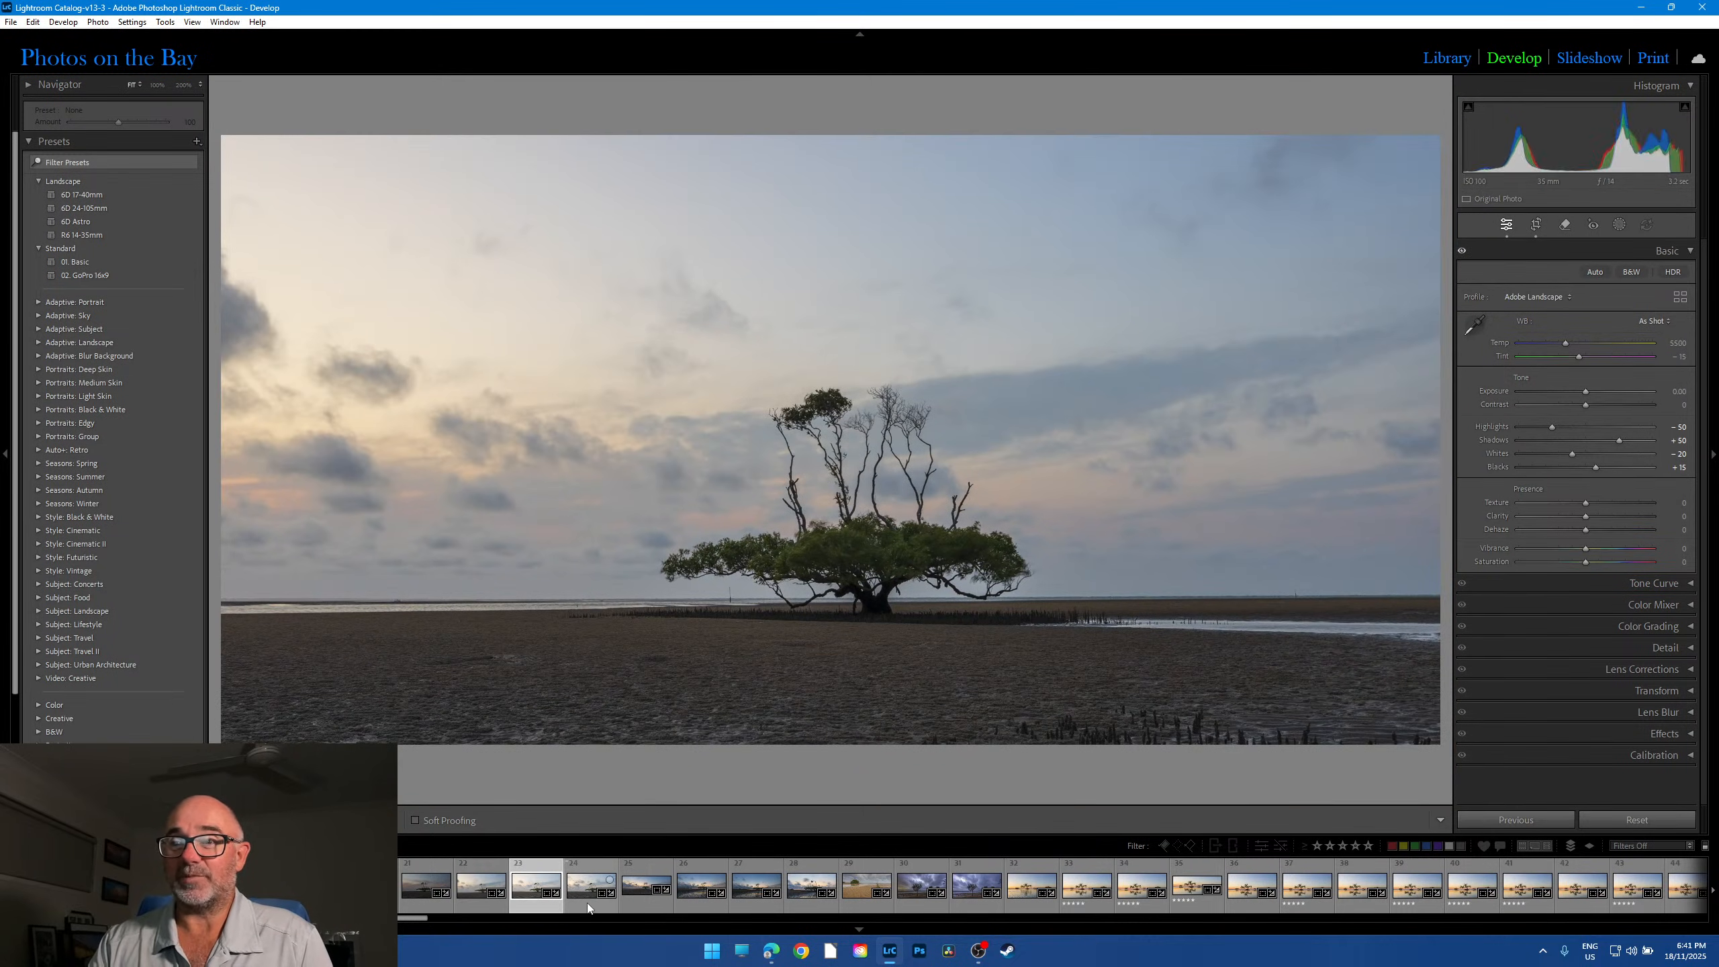
{"action": "left_click", "coordinate": [648, 906]}
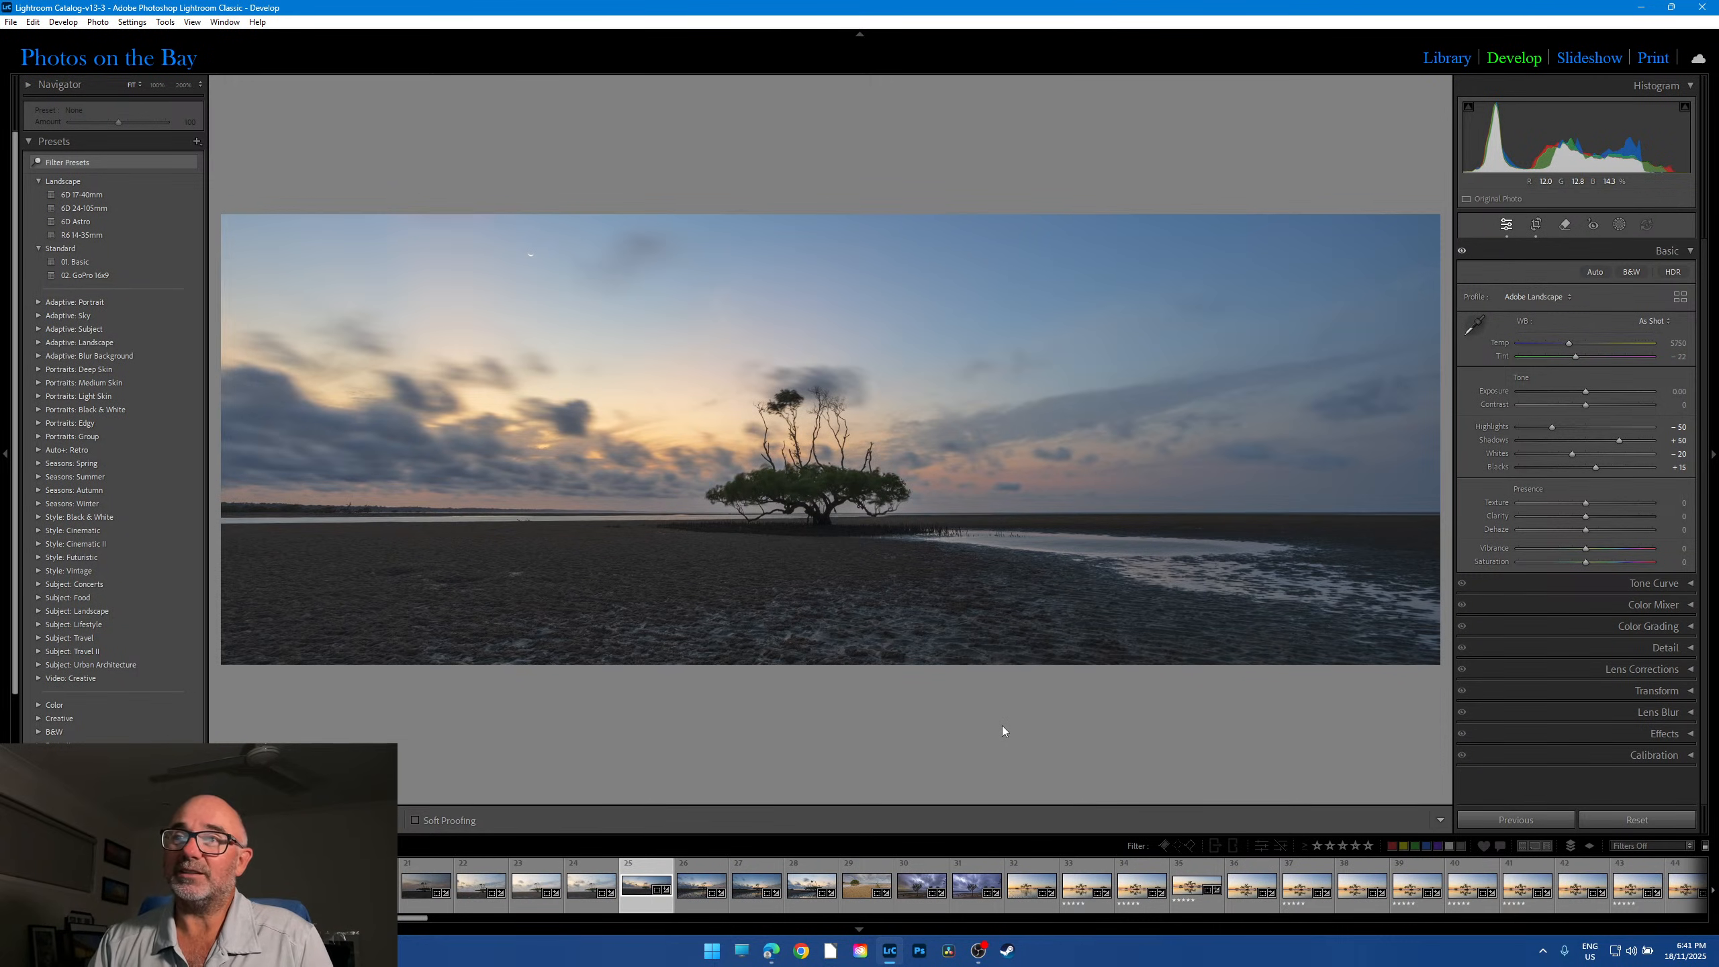
{"action": "left_click", "coordinate": [790, 477]}
{"action": "left_click", "coordinate": [802, 469]}
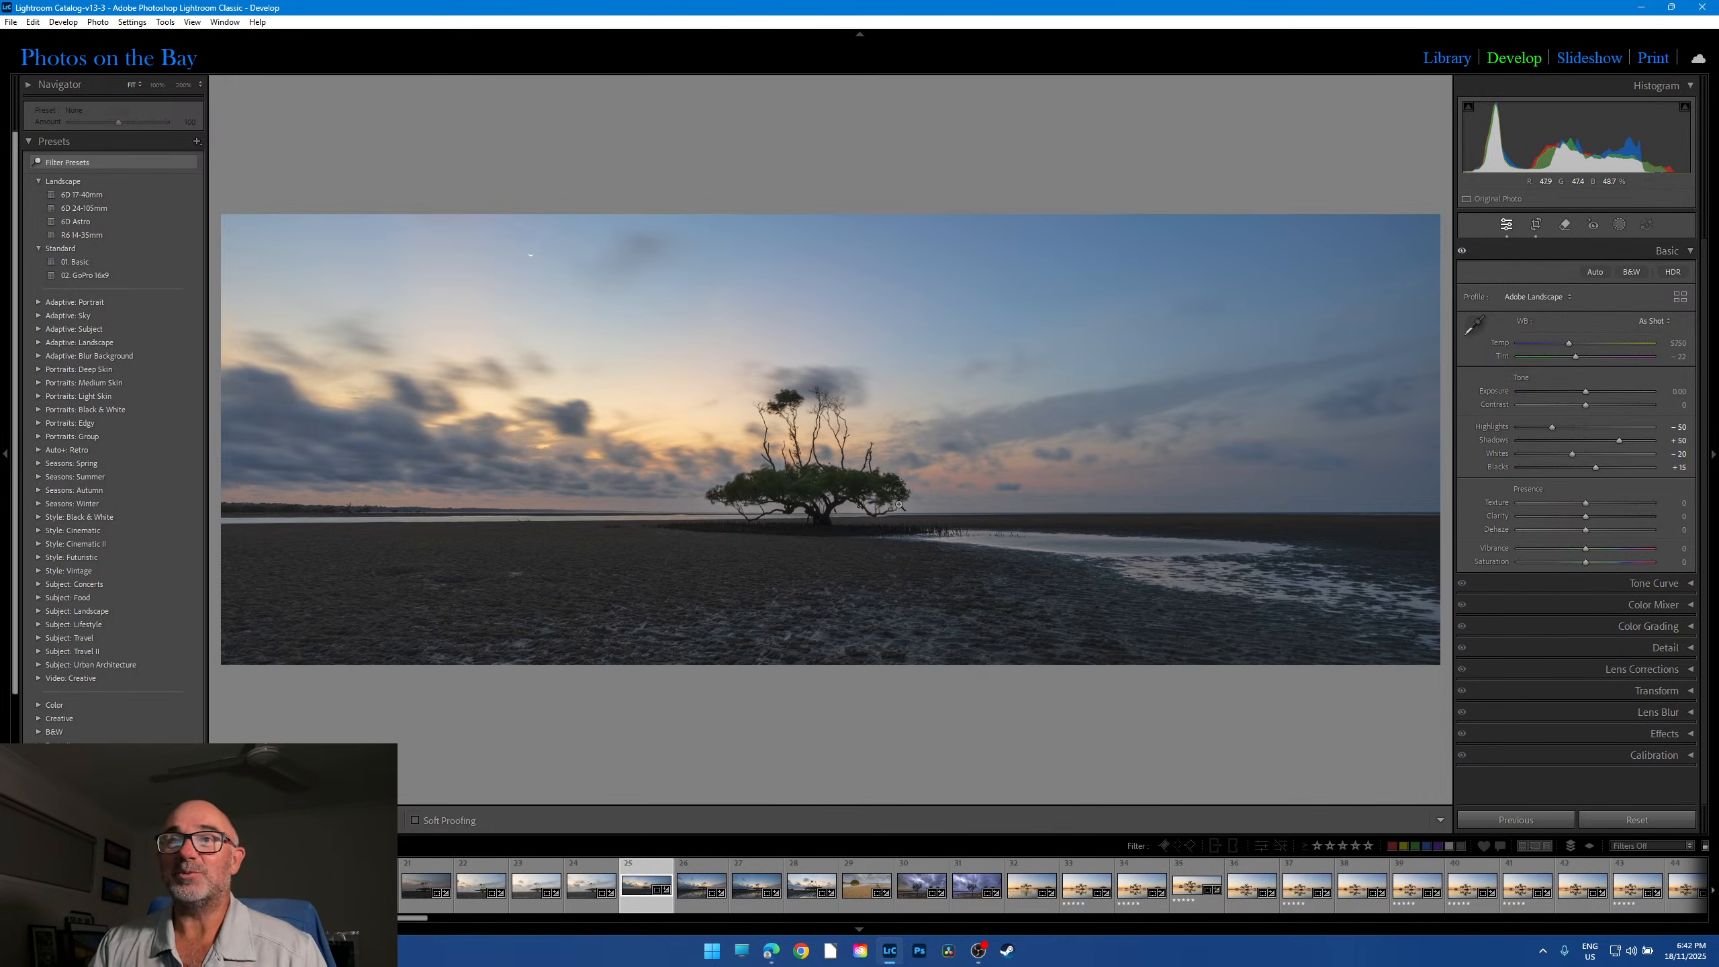
Step: Inspect the small bright crescent in the upper-left sky of photo 25 at 100%
{"action": "left_click", "coordinate": [517, 255]}
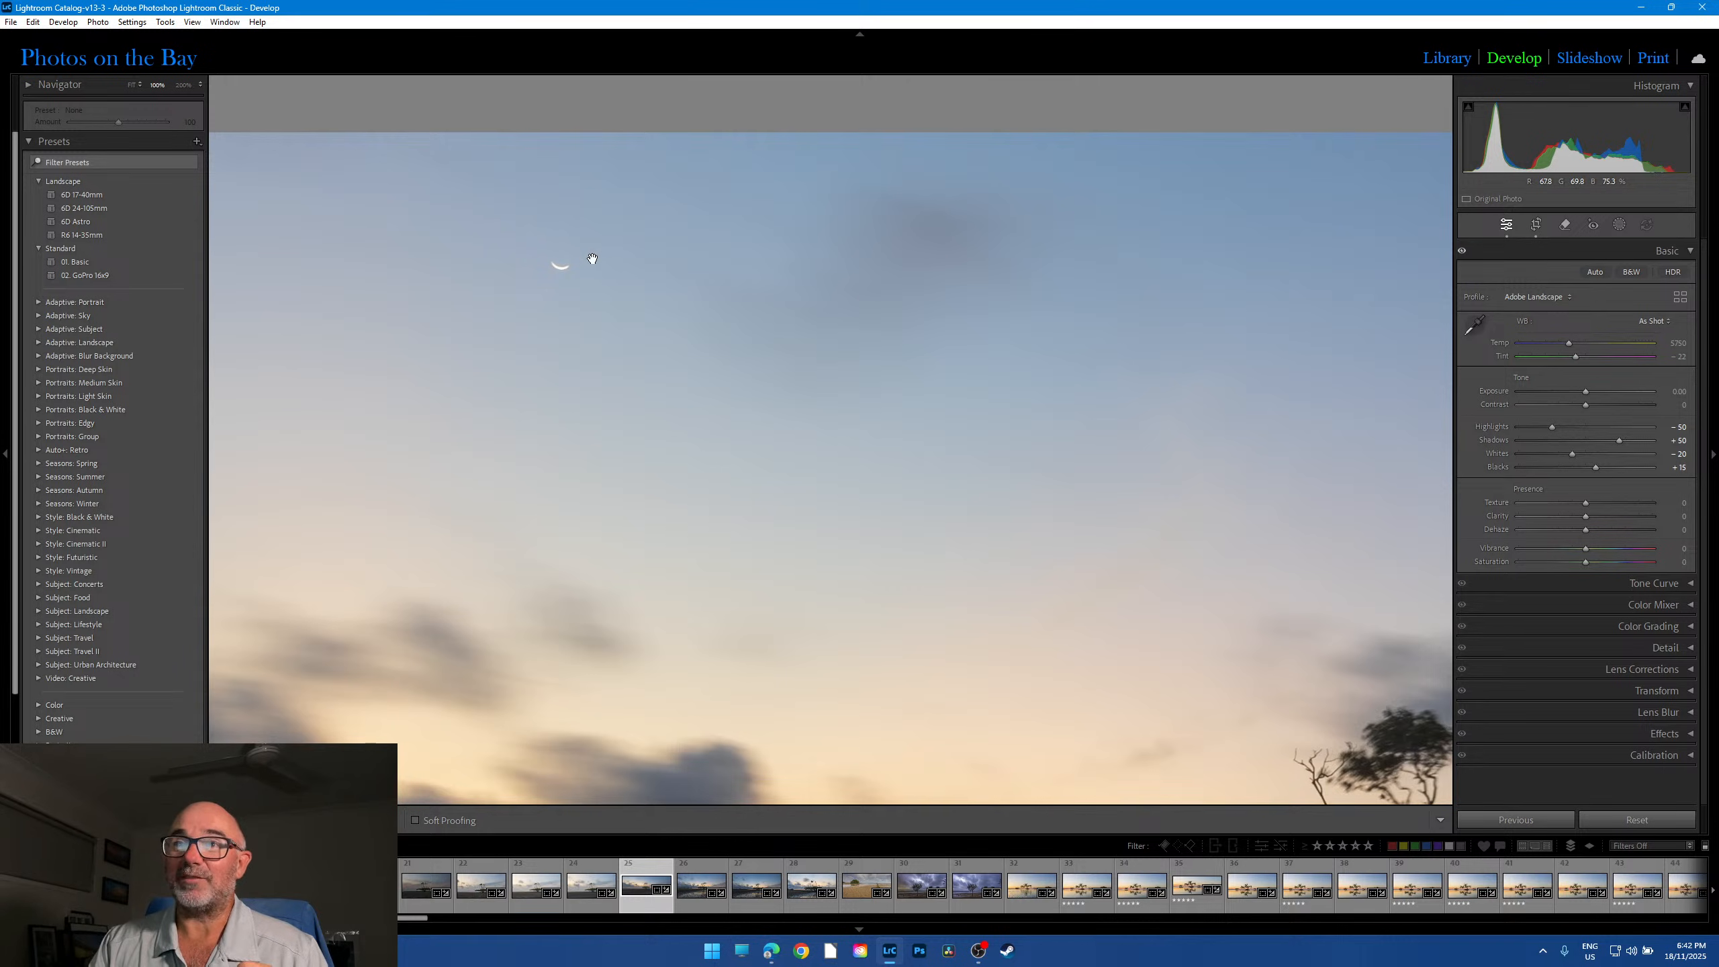
{"action": "left_click", "coordinate": [561, 267]}
{"action": "left_click", "coordinate": [501, 252]}
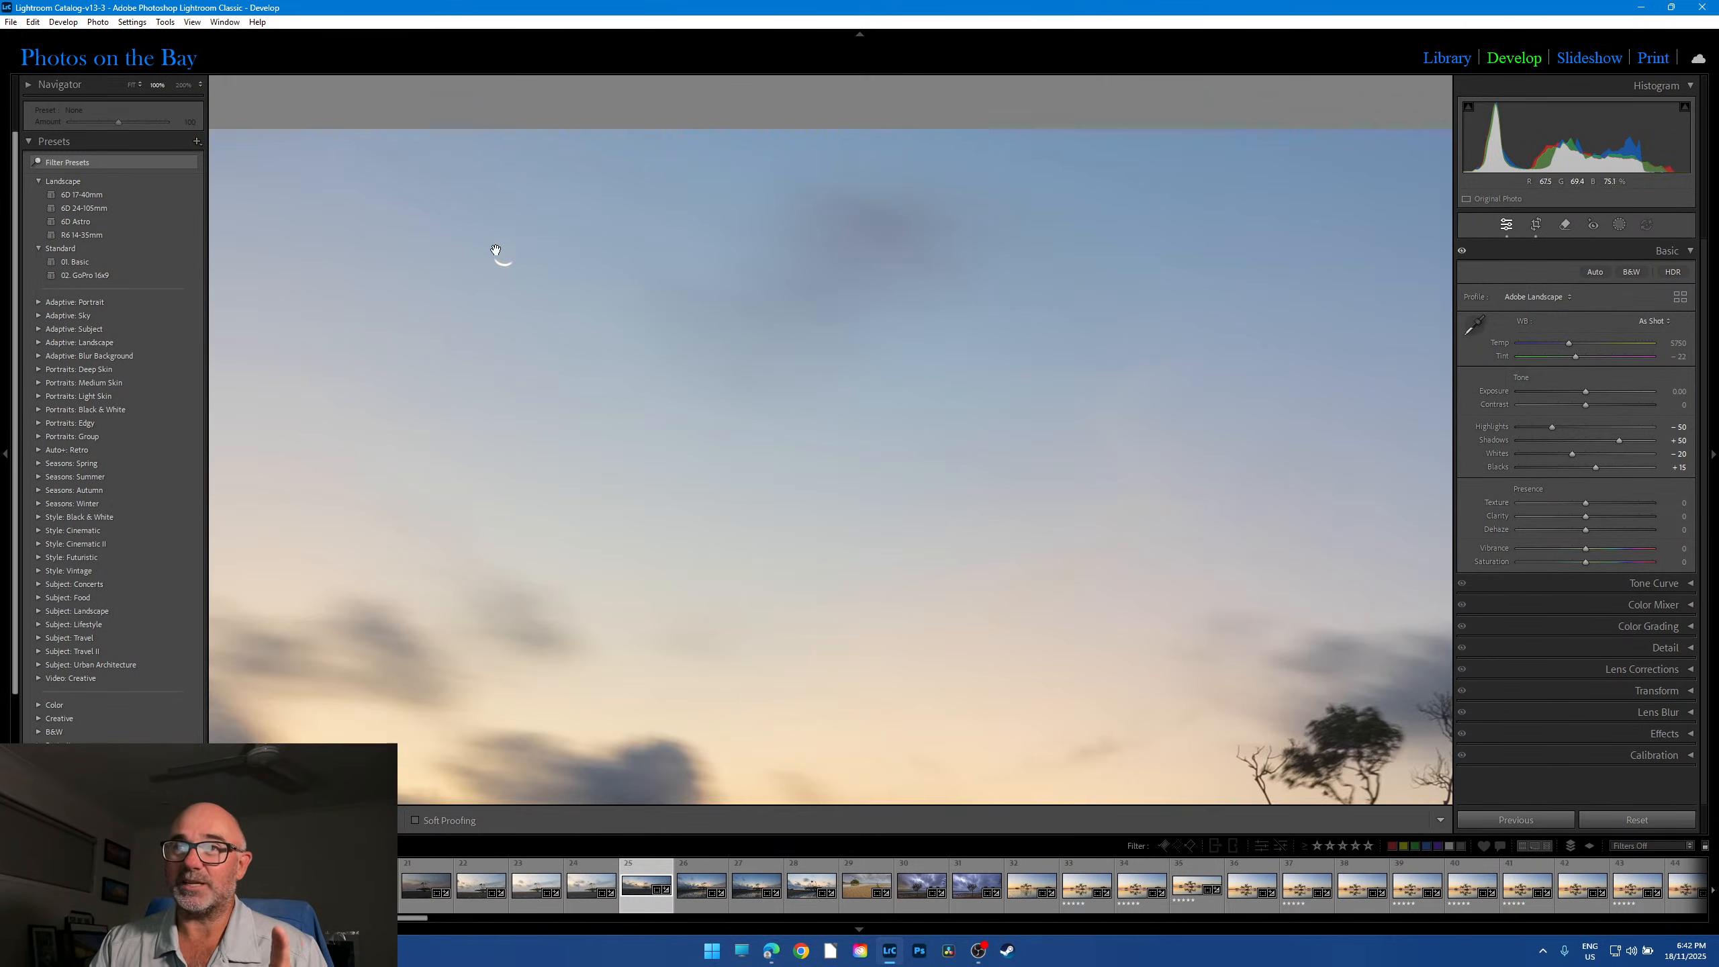
{"action": "left_click", "coordinate": [521, 268]}
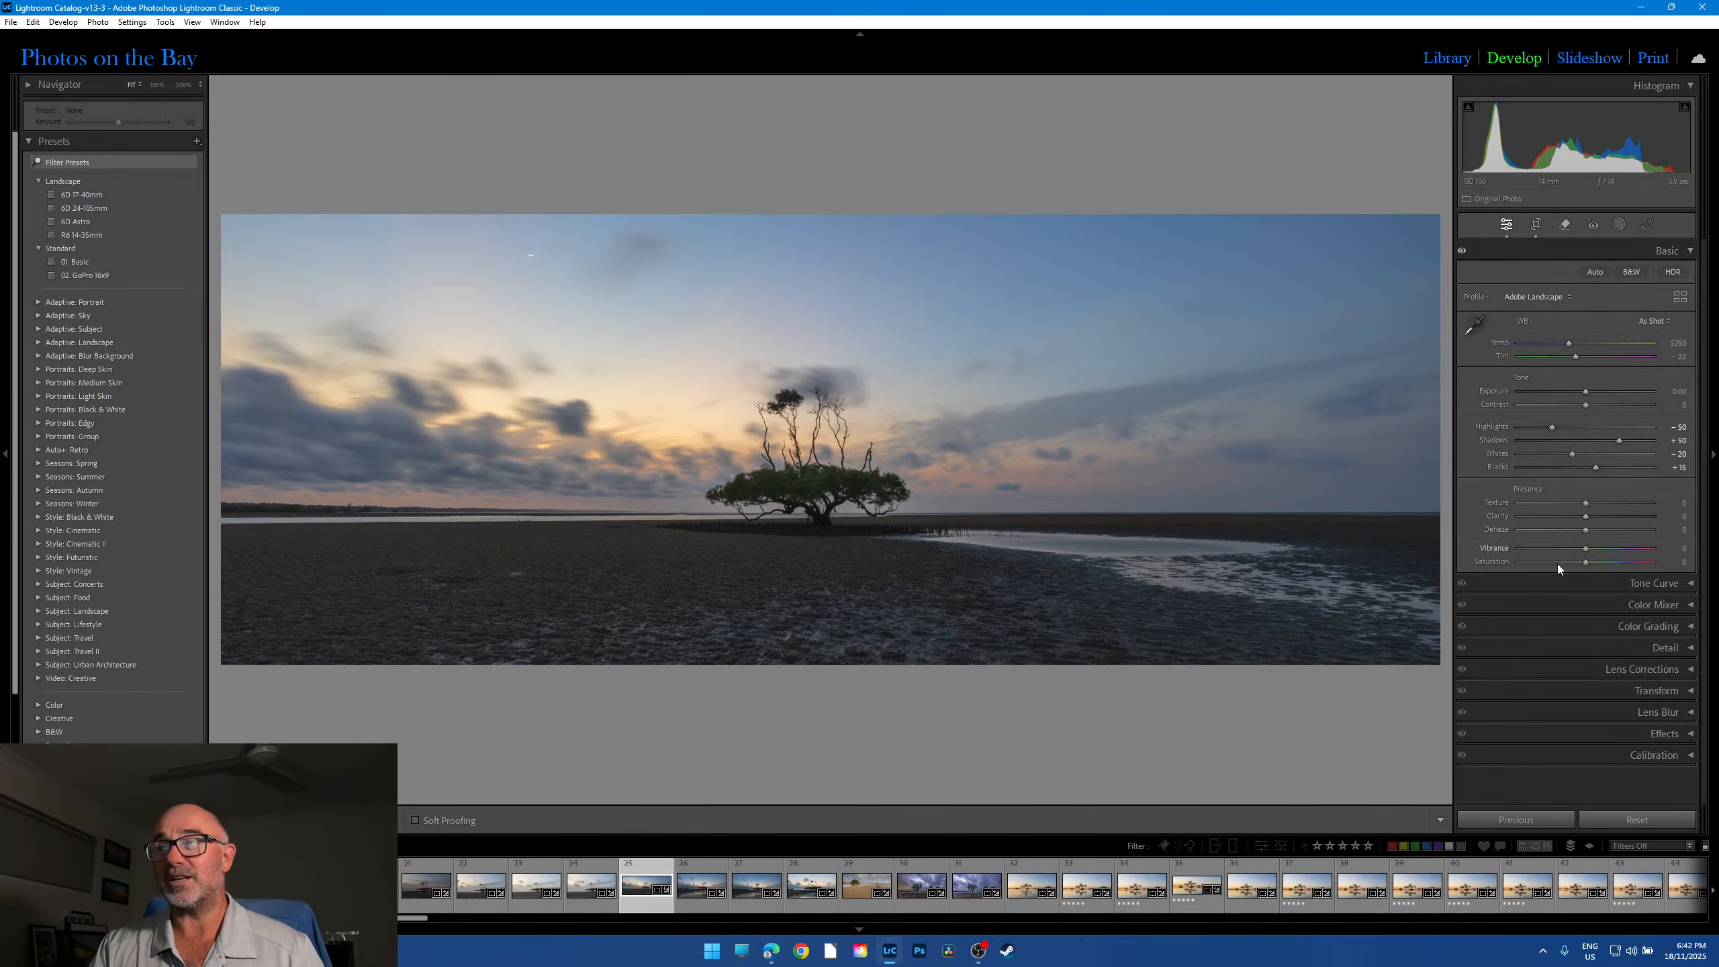
Step: Try an exposure of -1.40 on photo 25, reset the exposure to 0, and check the tree up close
{"action": "left_click_drag", "start_coordinate": [1586, 391], "coordinate": [1568, 391]}
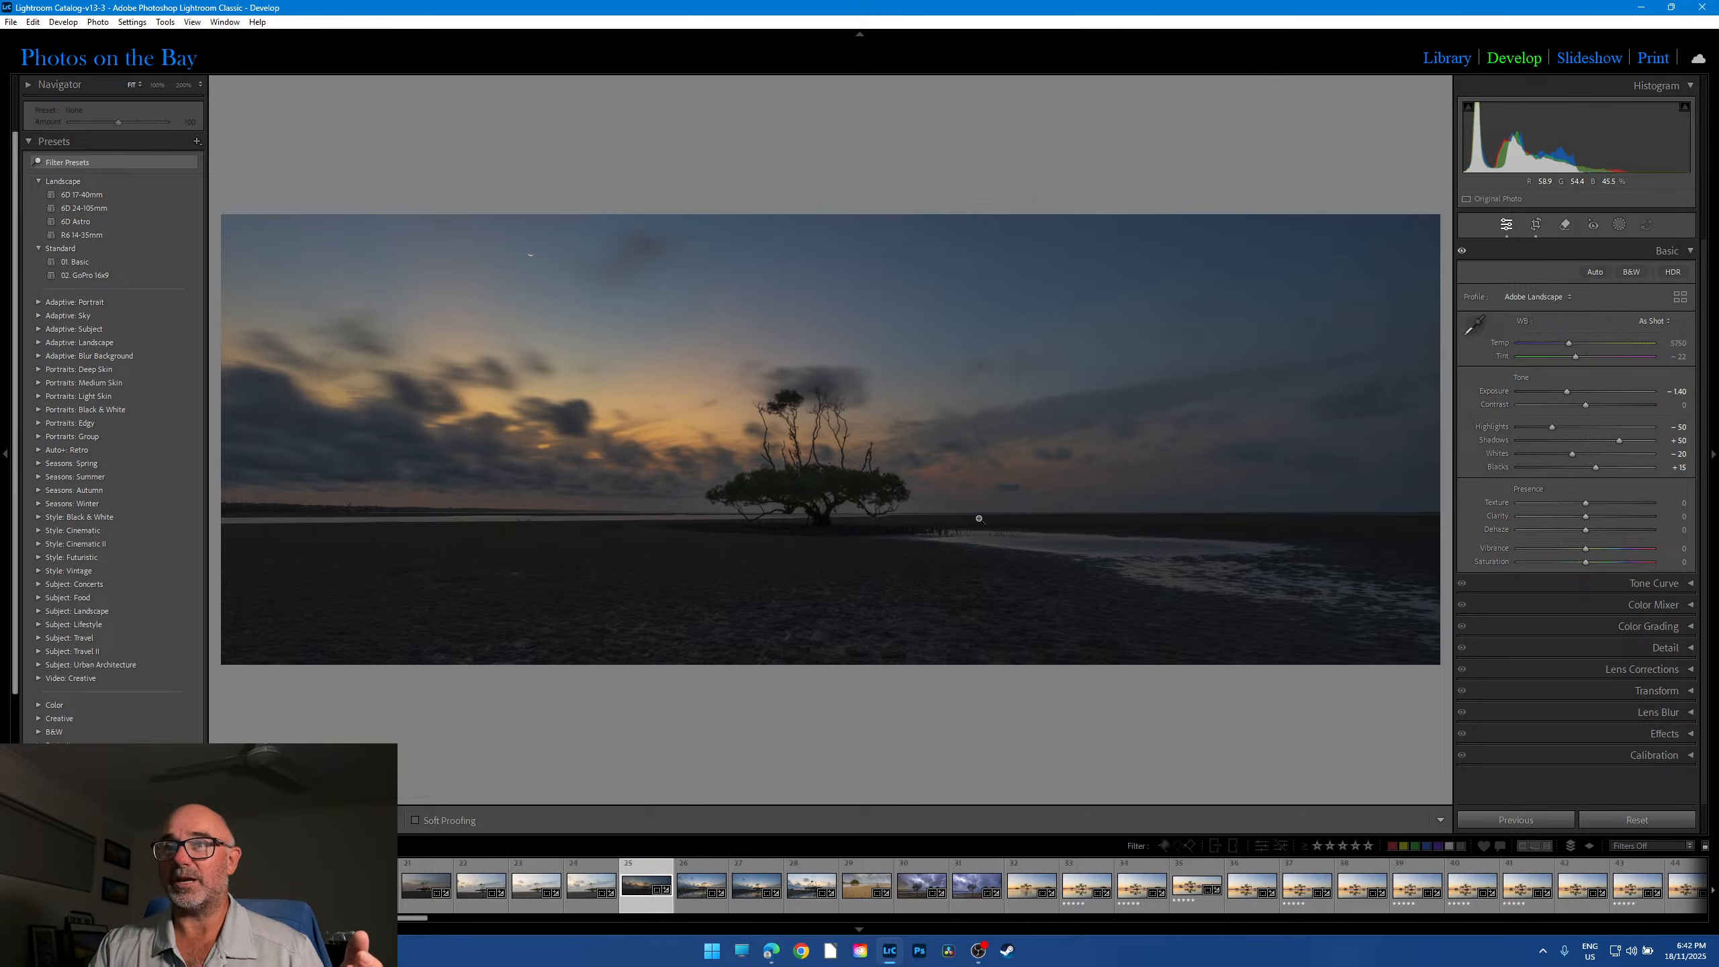
{"action": "double_click", "coordinate": [1571, 394]}
{"action": "left_click", "coordinate": [821, 474]}
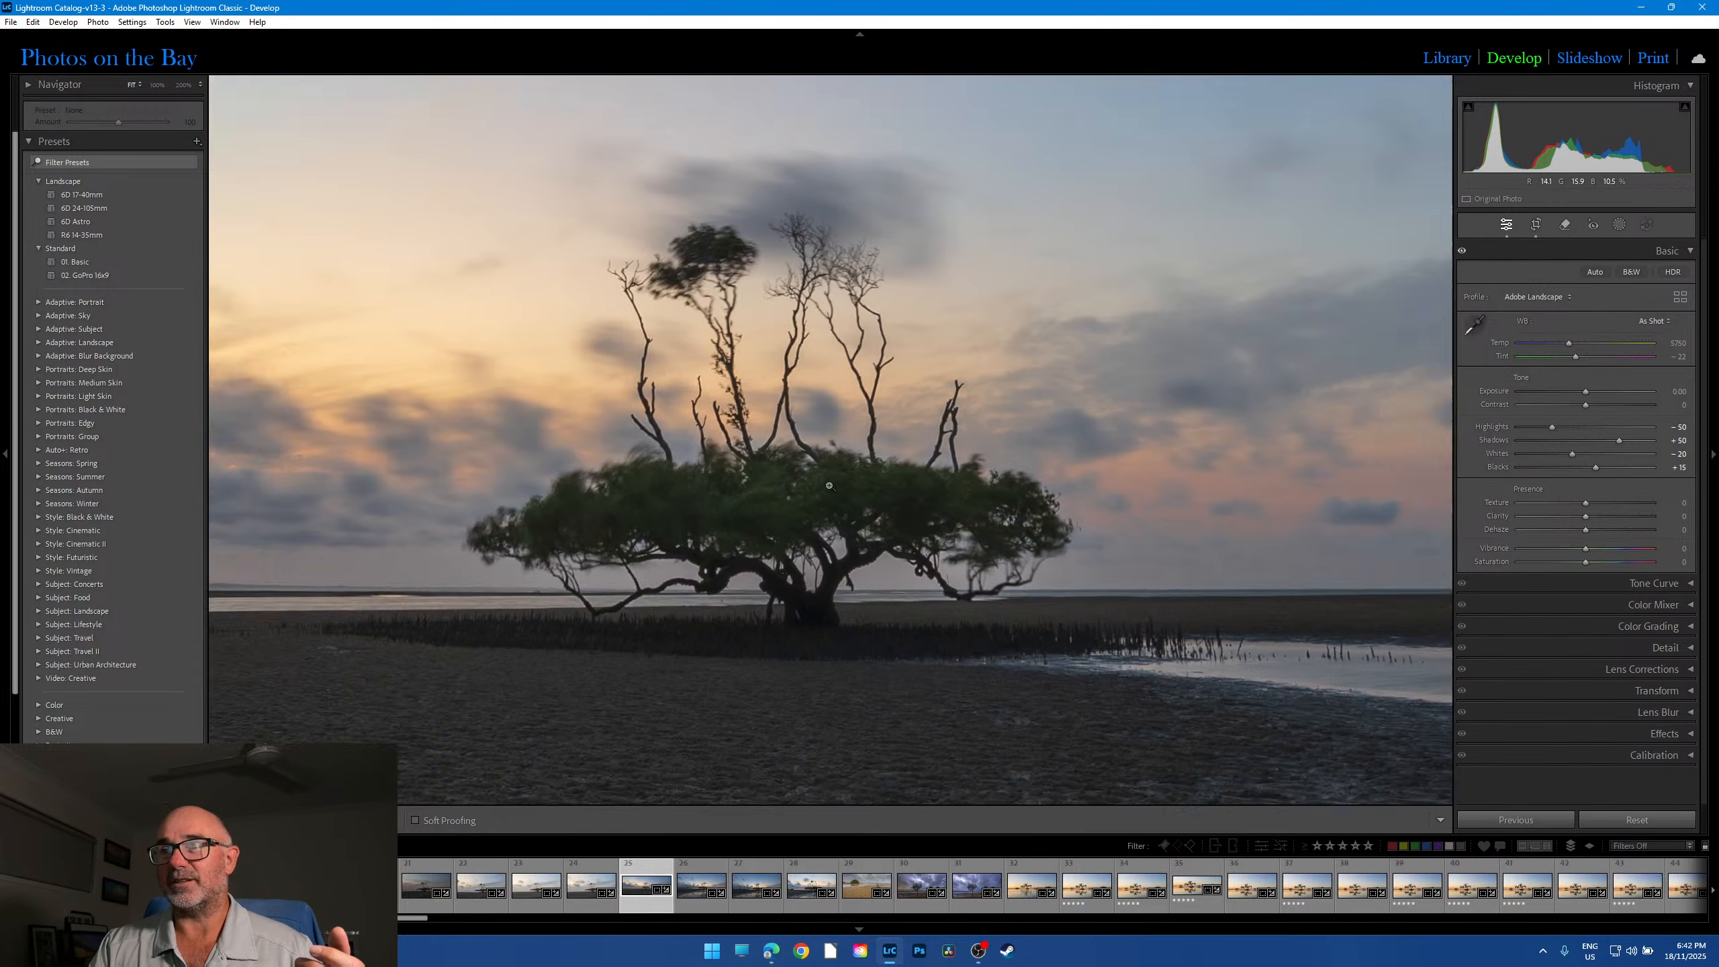
Step: Open lone tree photo 26 with the wet-sand reflections and check its tree up close
{"action": "left_click", "coordinate": [829, 485]}
{"action": "key", "text": "Right"}
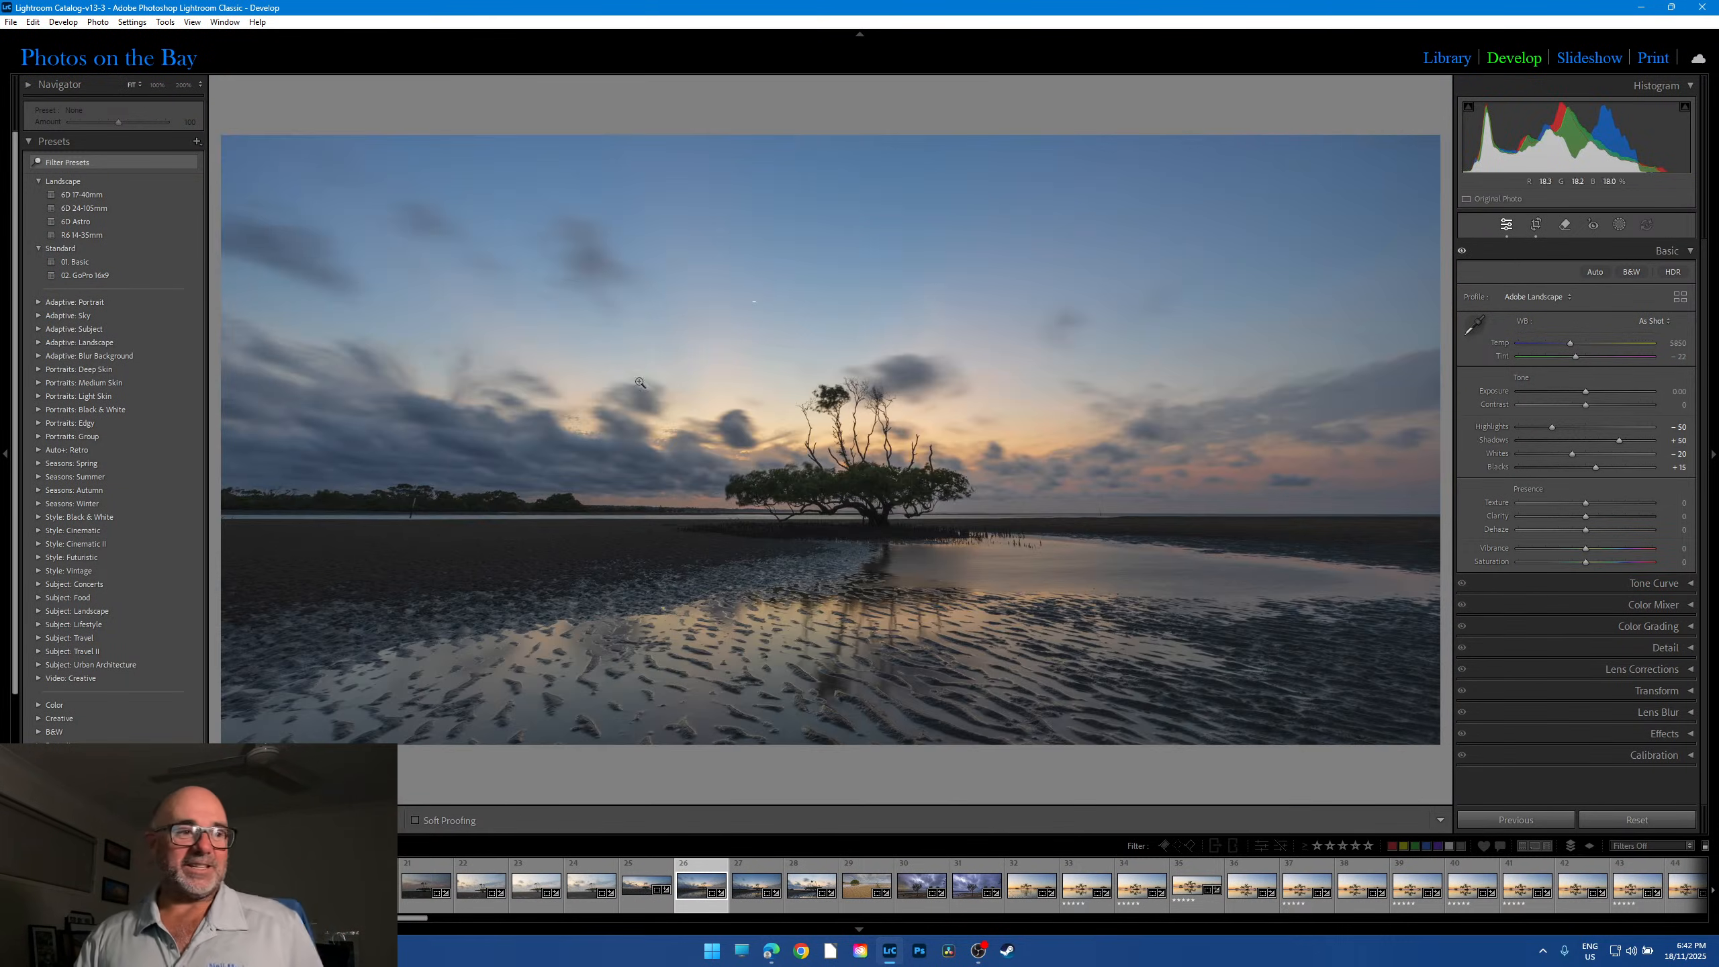
{"action": "left_click", "coordinate": [878, 474]}
{"action": "left_click", "coordinate": [853, 469]}
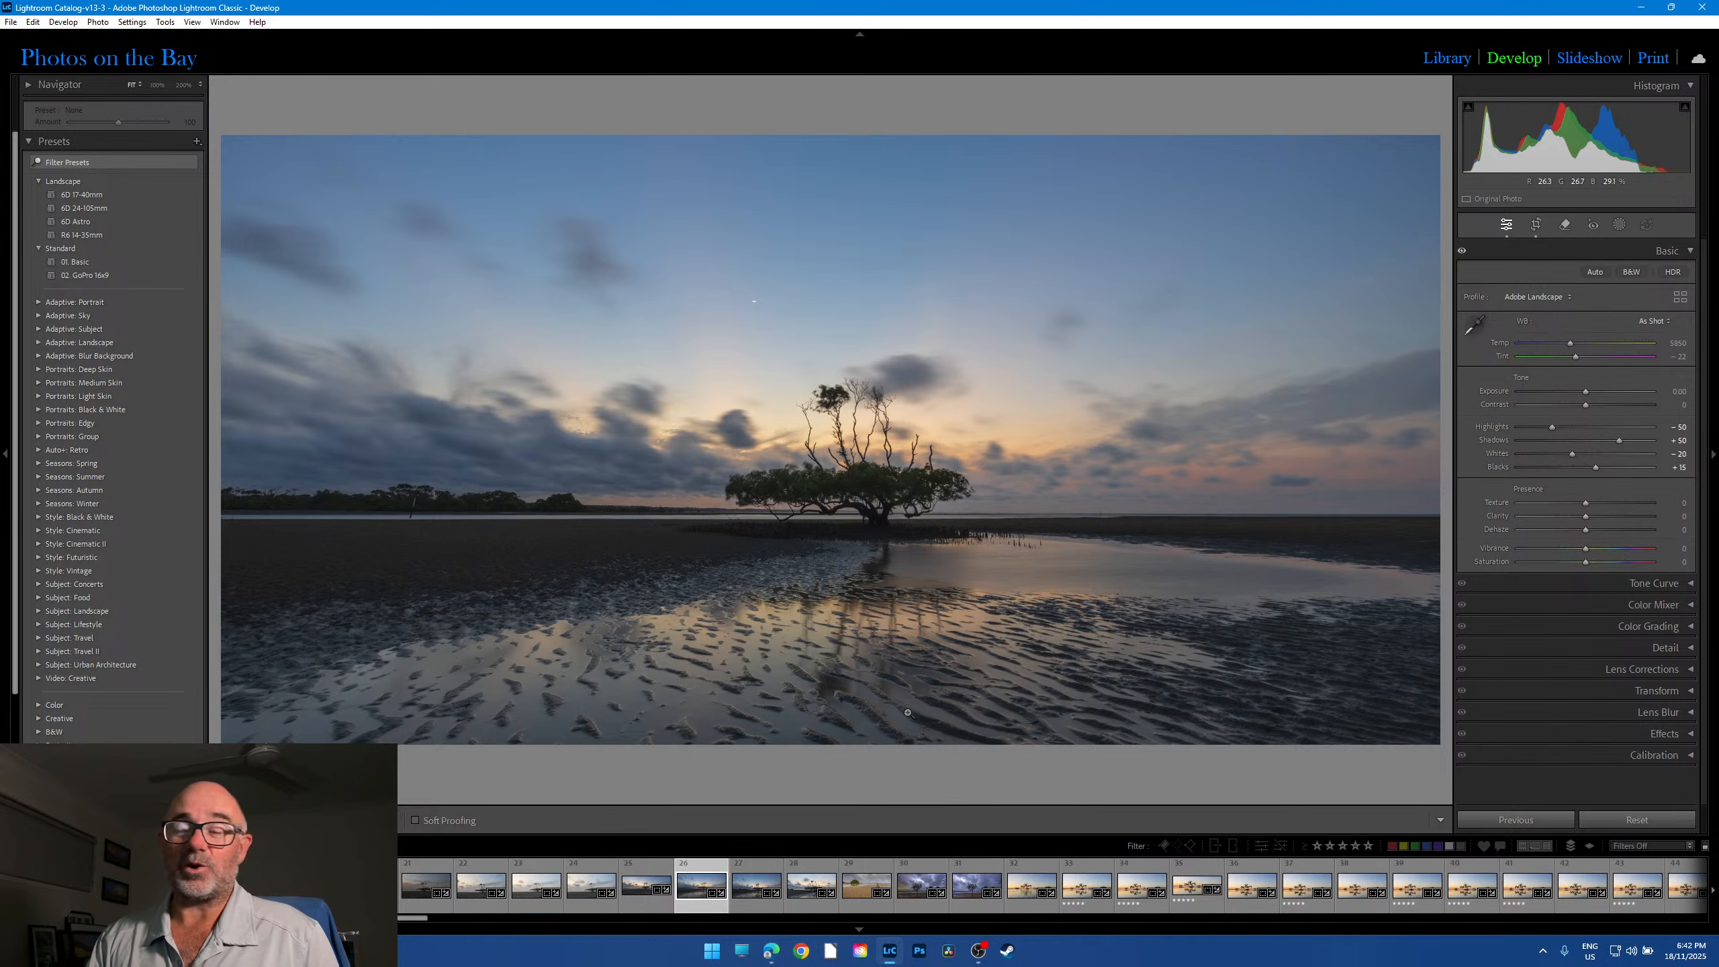
Step: Inspect photo 26 at 100% along the horizon, from the distant shoreline trees and leaning post across to the lone tree
{"action": "left_click", "coordinate": [623, 536]}
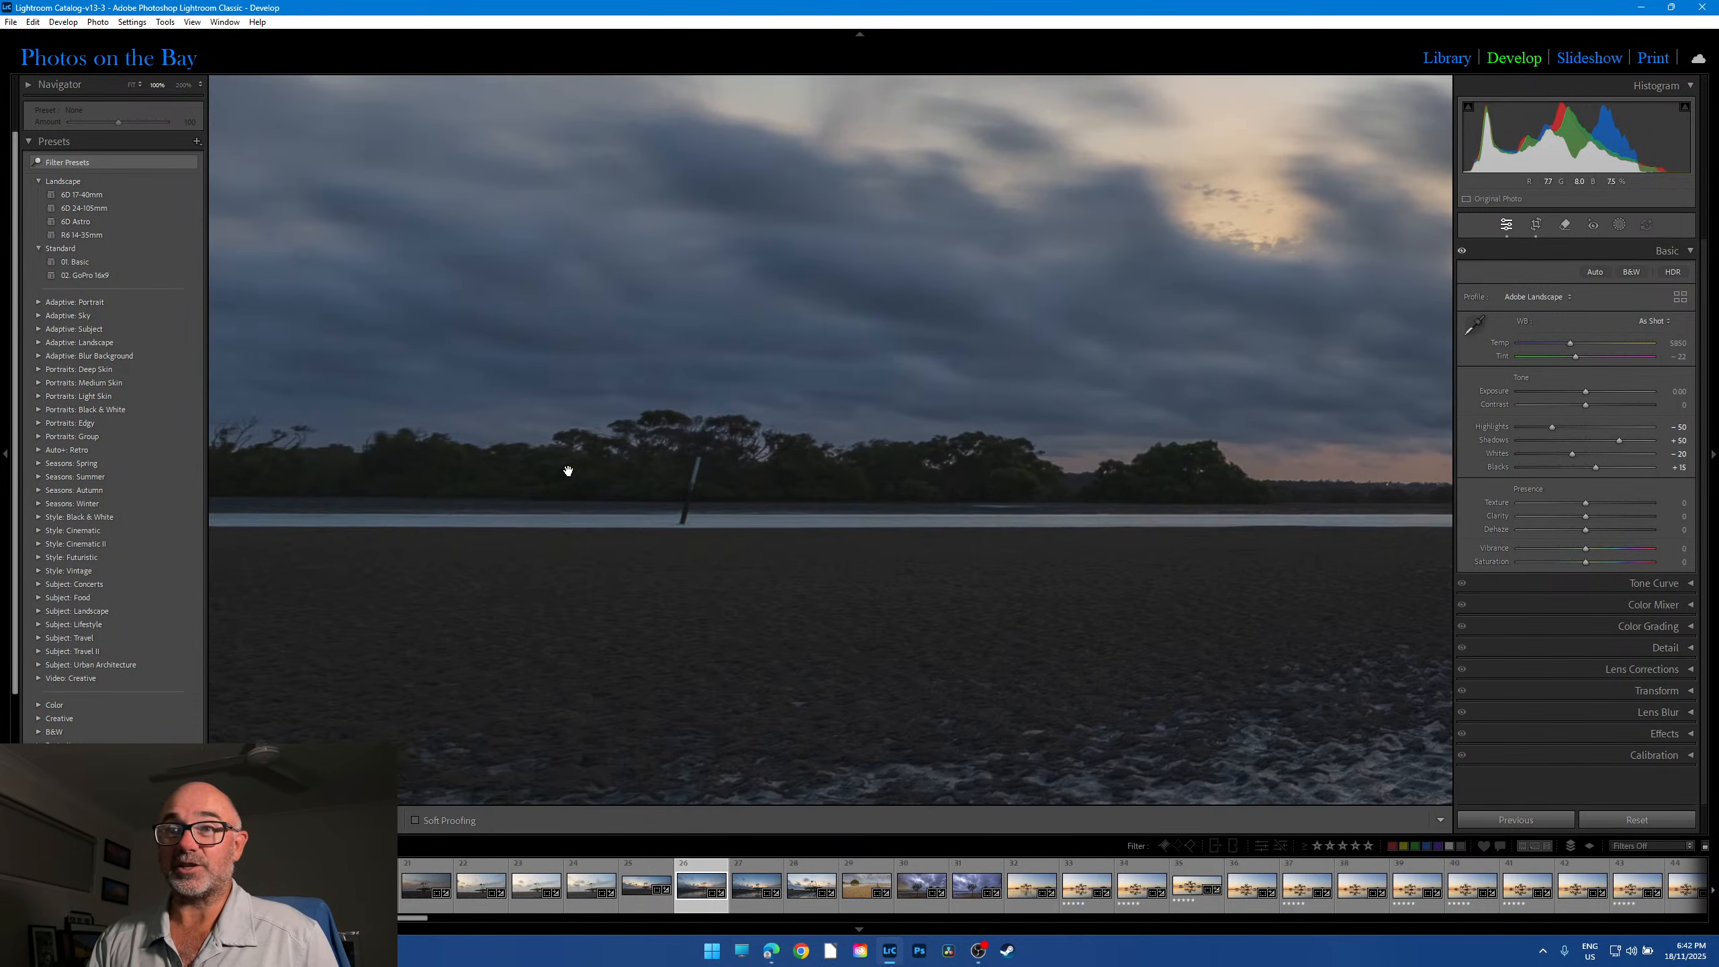
{"action": "left_click_drag", "start_coordinate": [1070, 469], "coordinate": [676, 476]}
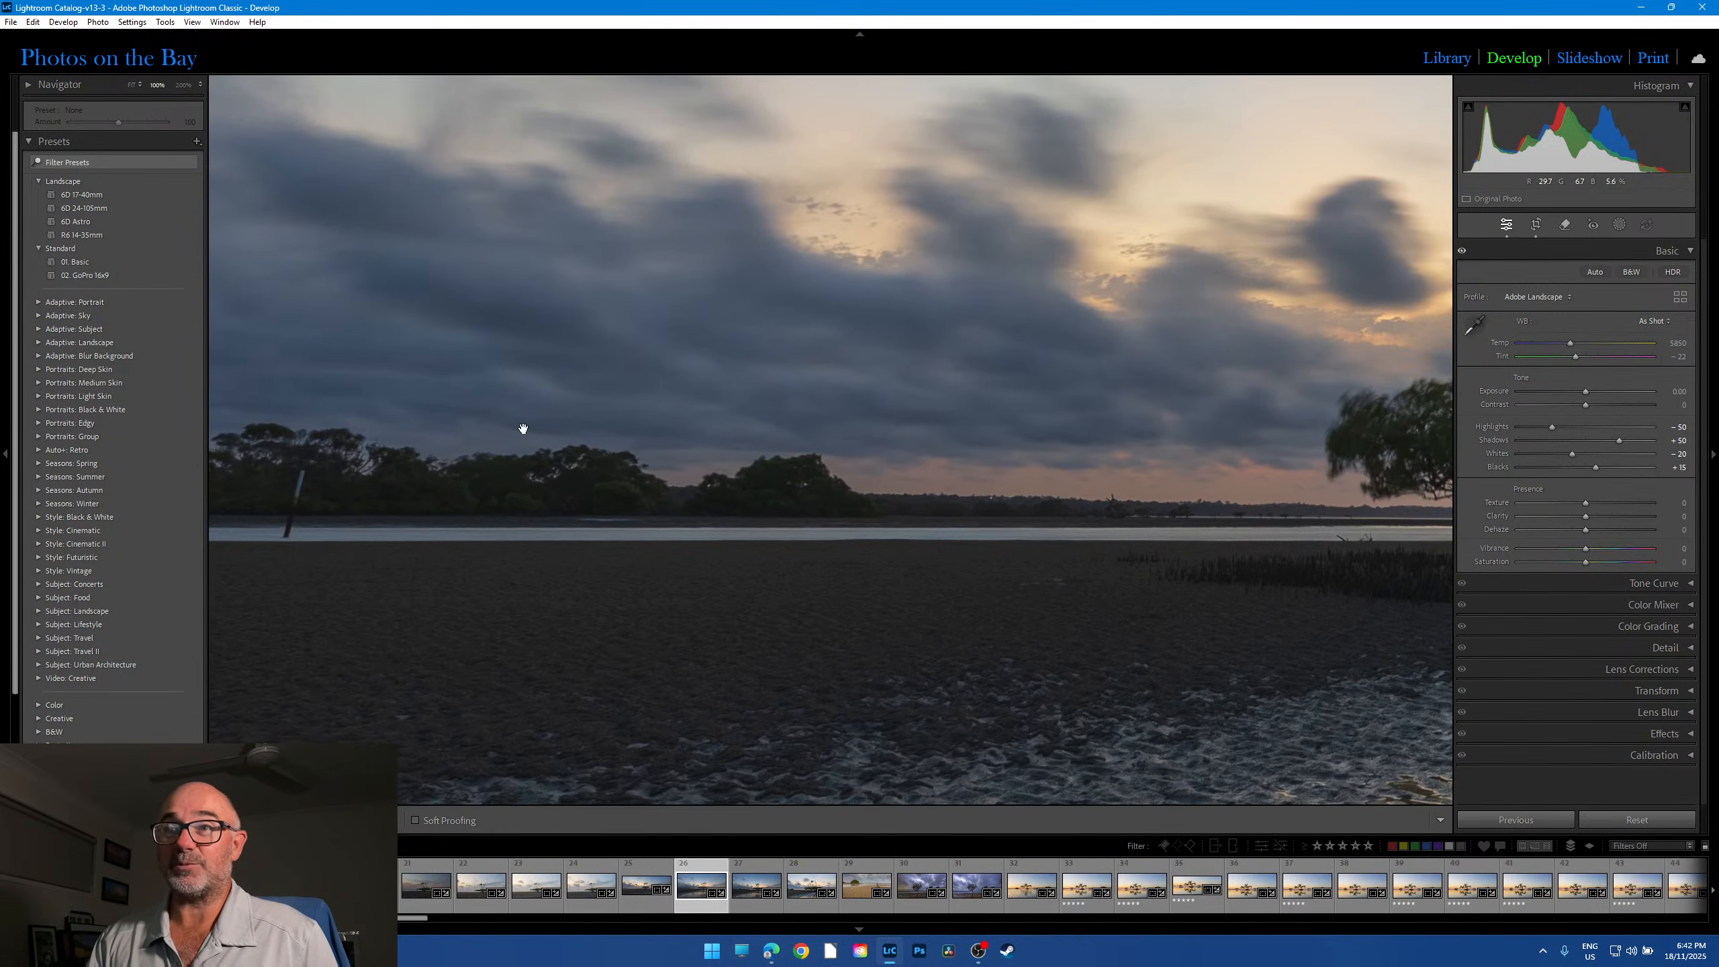
{"action": "left_click_drag", "start_coordinate": [1168, 529], "coordinate": [702, 536]}
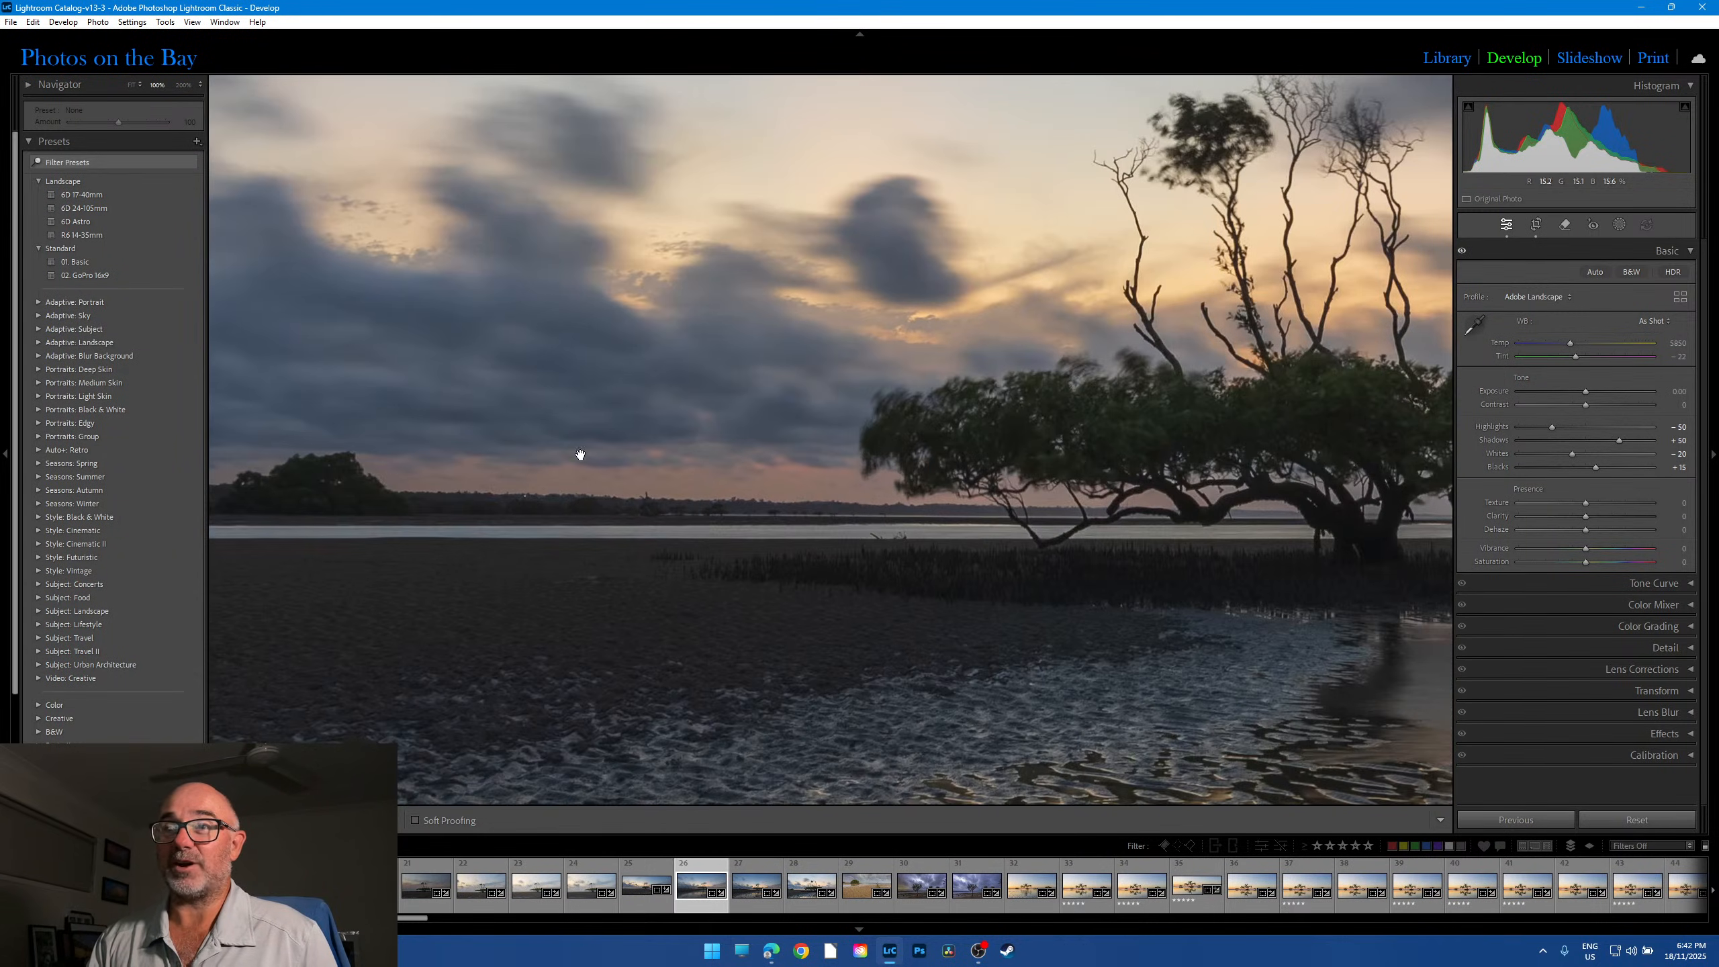
{"action": "left_click", "coordinate": [588, 486]}
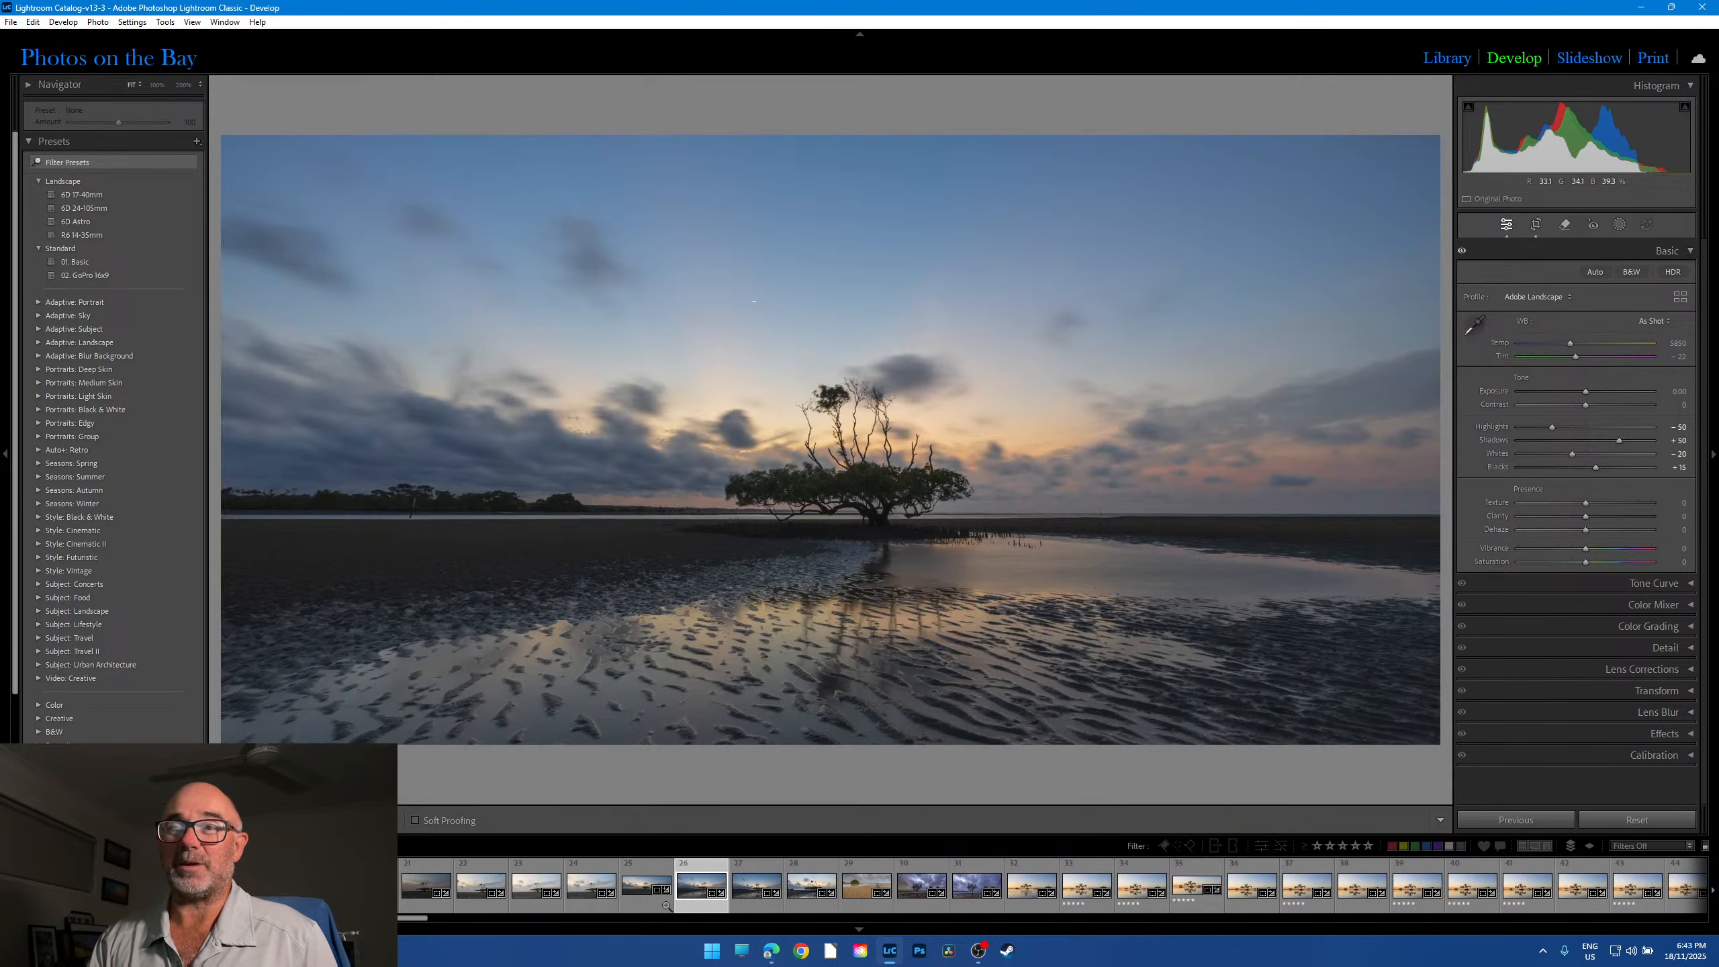
Step: Compare photo 26 with lone tree photos 25 and 24, and return to photo 26
{"action": "left_click", "coordinate": [640, 907]}
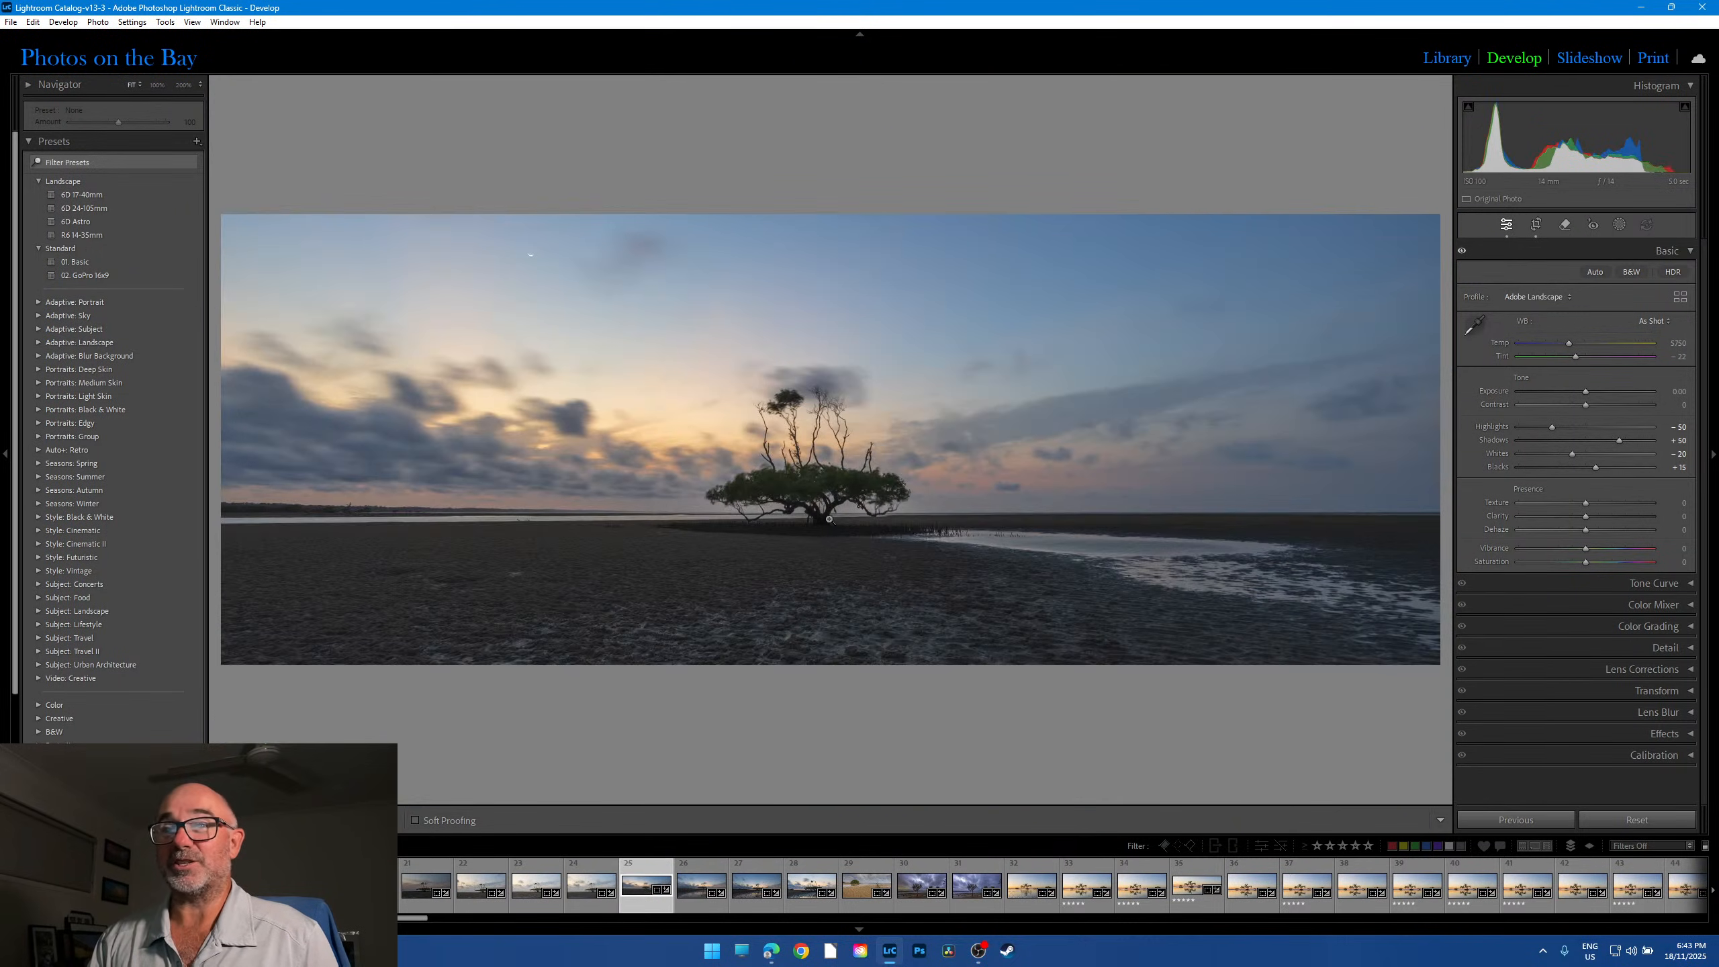
{"action": "left_click", "coordinate": [594, 908]}
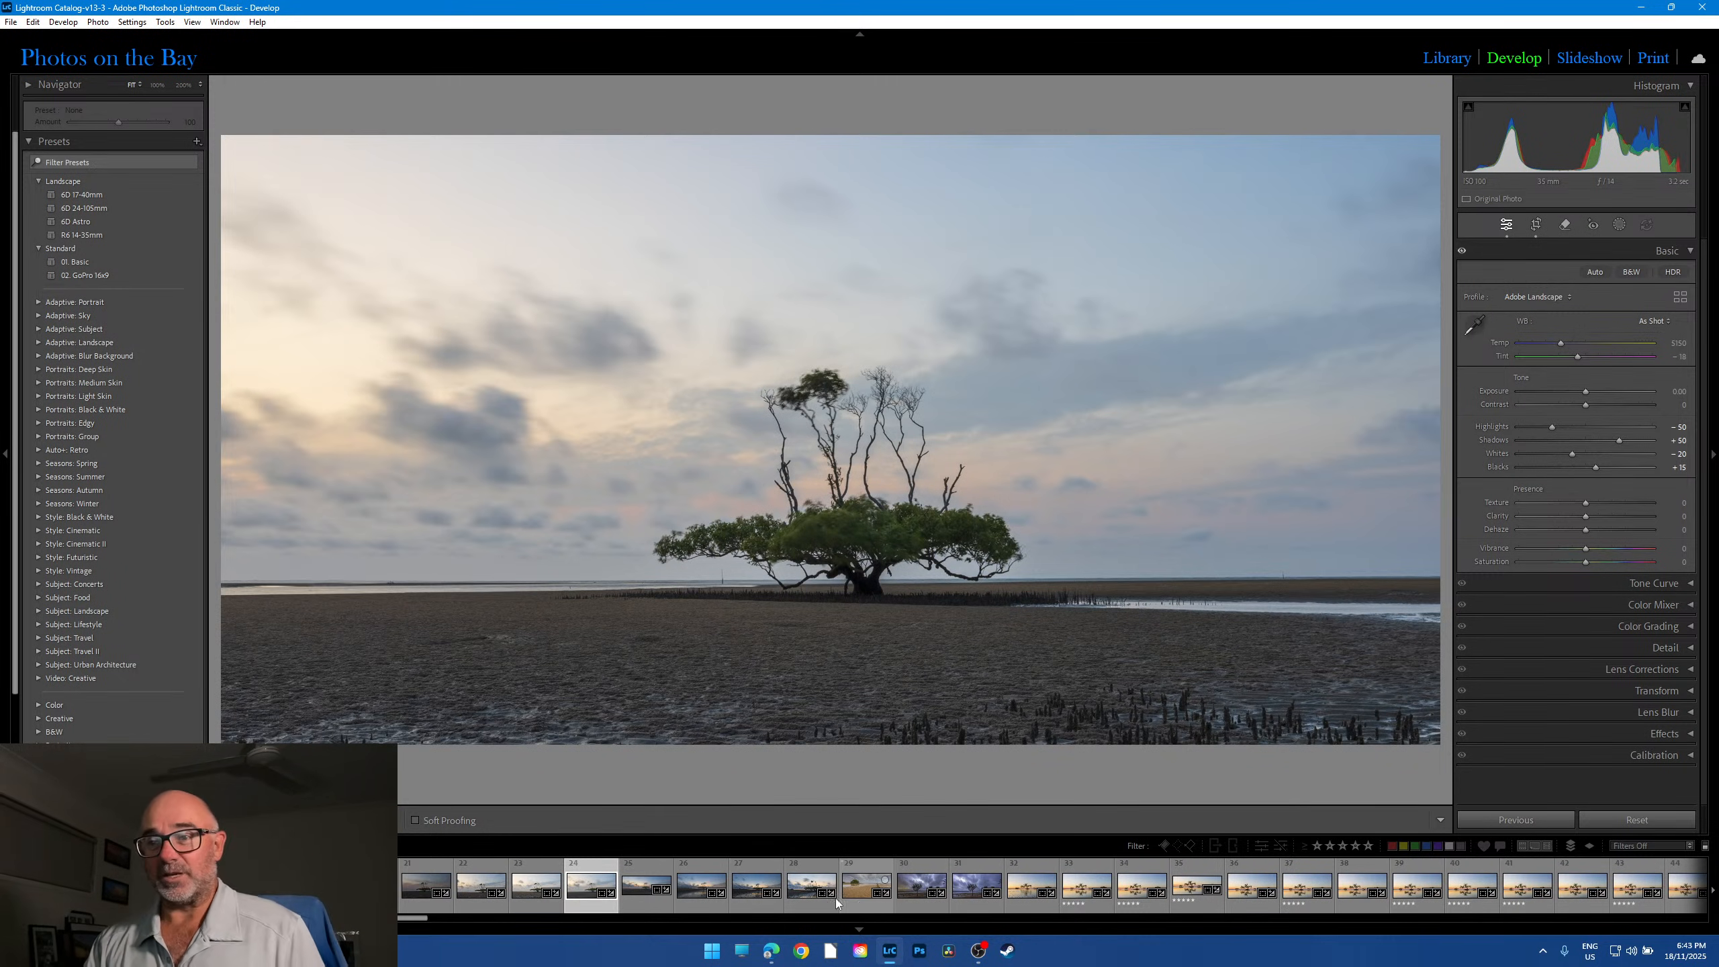
{"action": "left_click", "coordinate": [710, 892]}
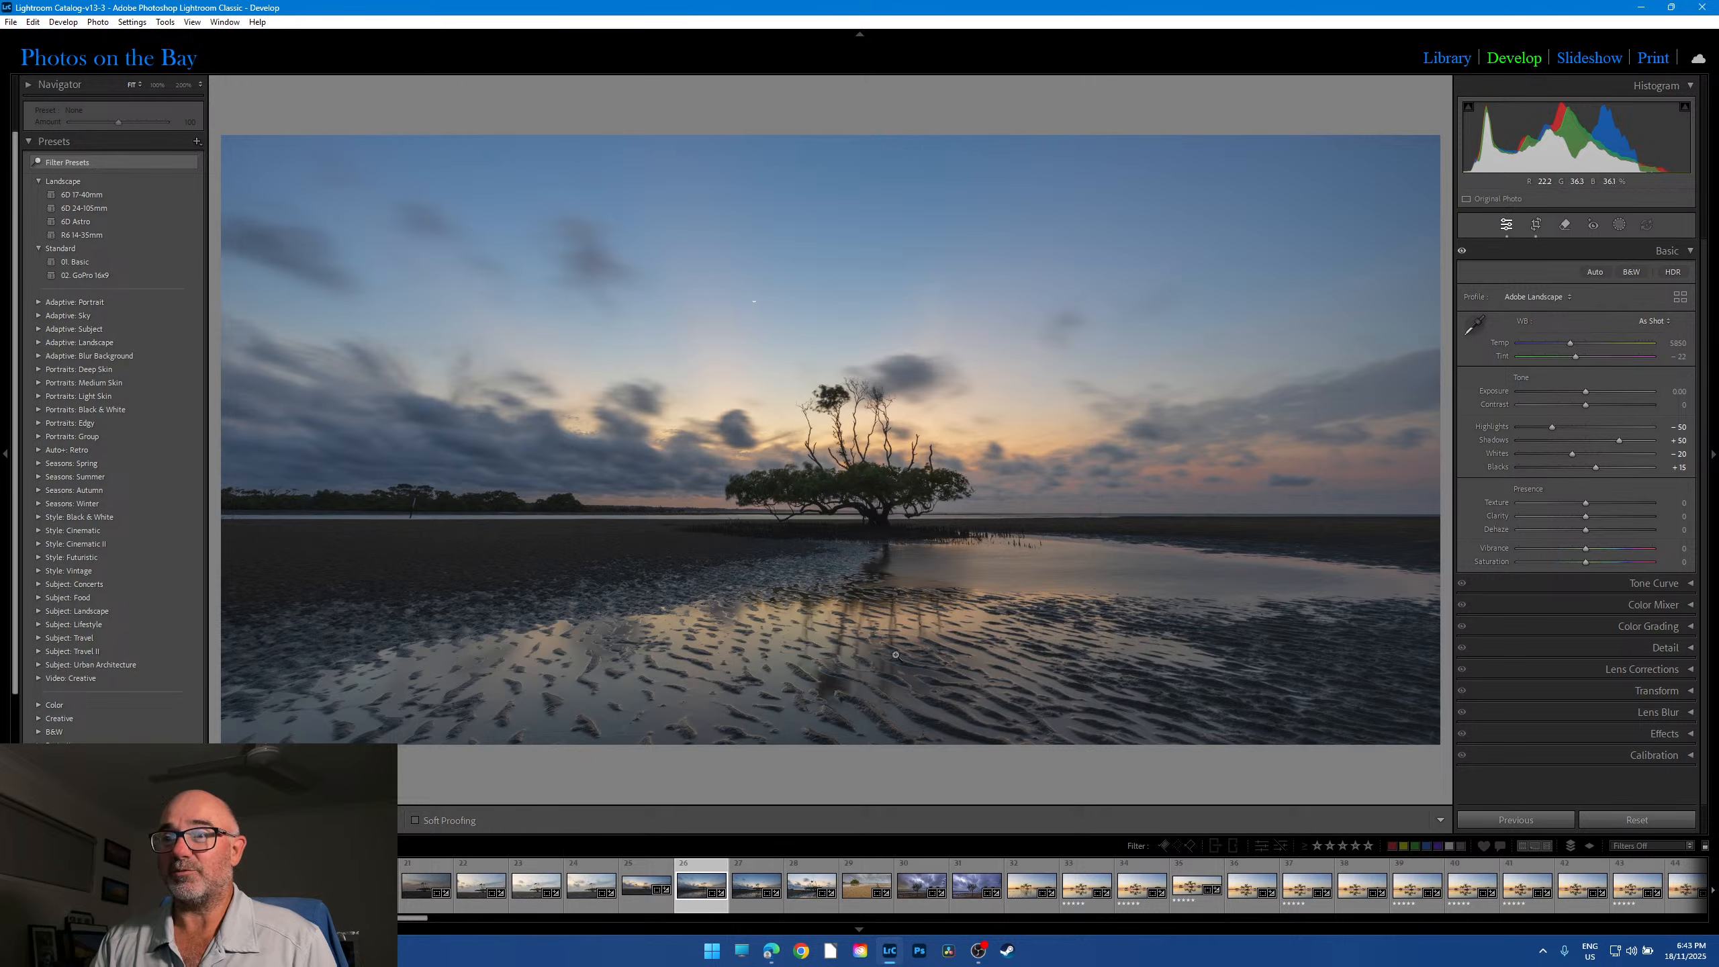
Step: Check the dark shoreline trees and foreground mudflat of photo 26 at 100%
{"action": "left_click", "coordinate": [455, 493]}
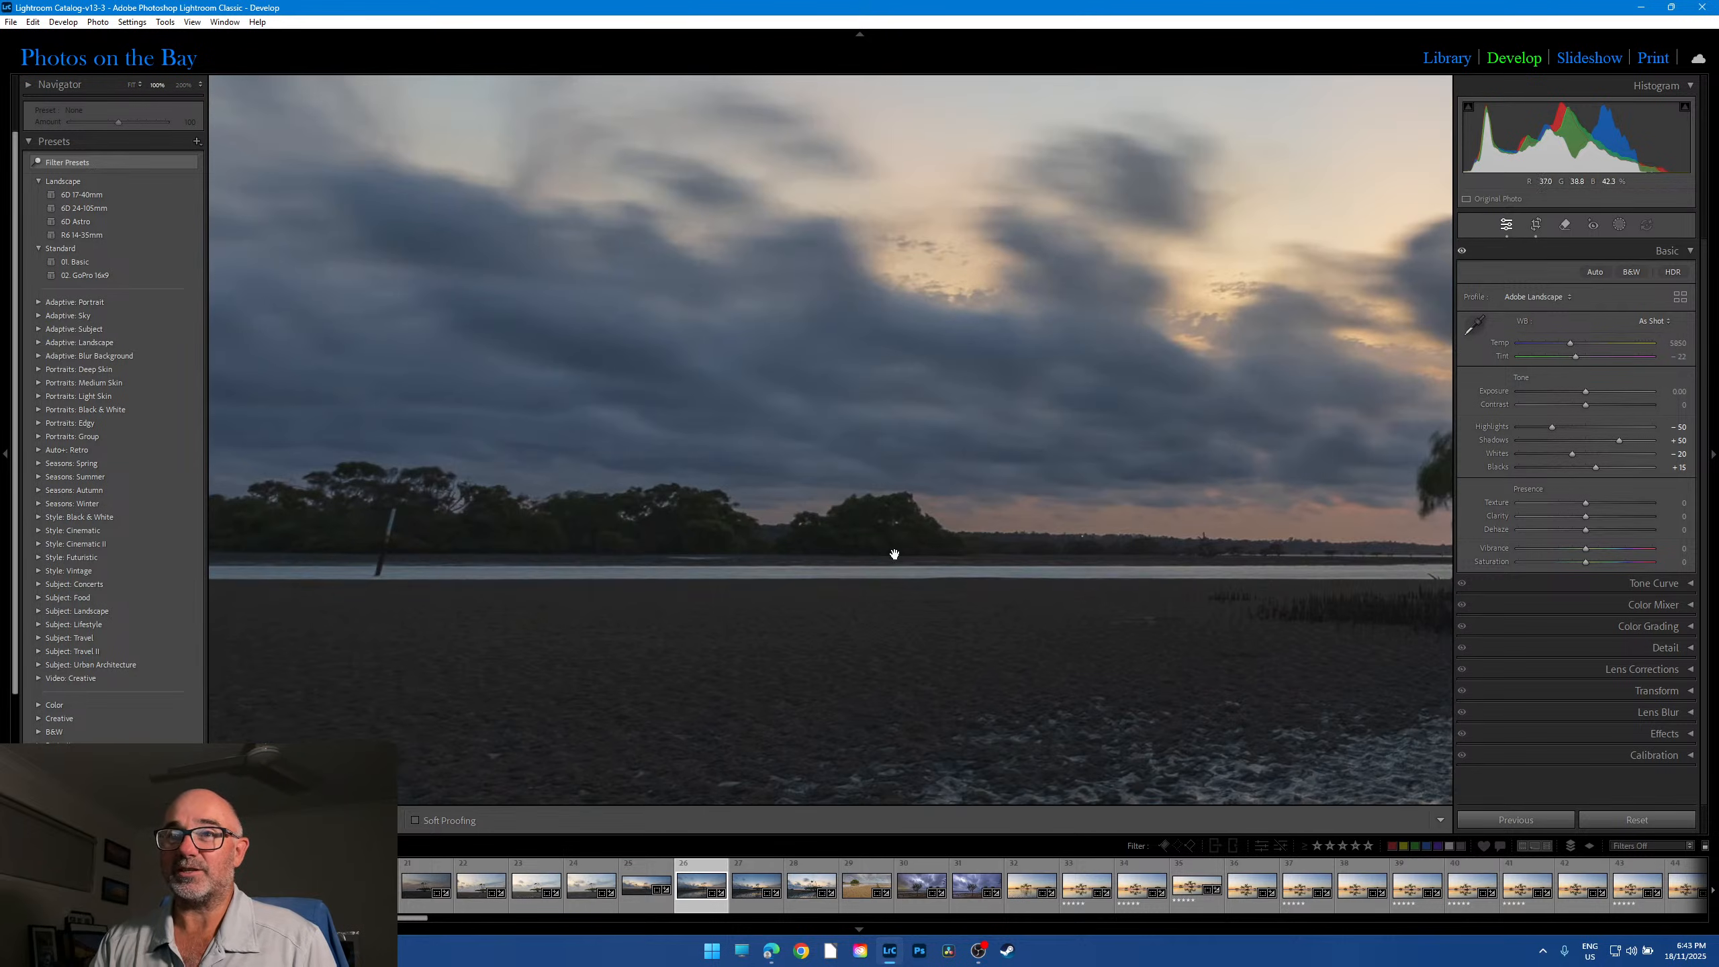
{"action": "left_click_drag", "start_coordinate": [1304, 562], "coordinate": [878, 664]}
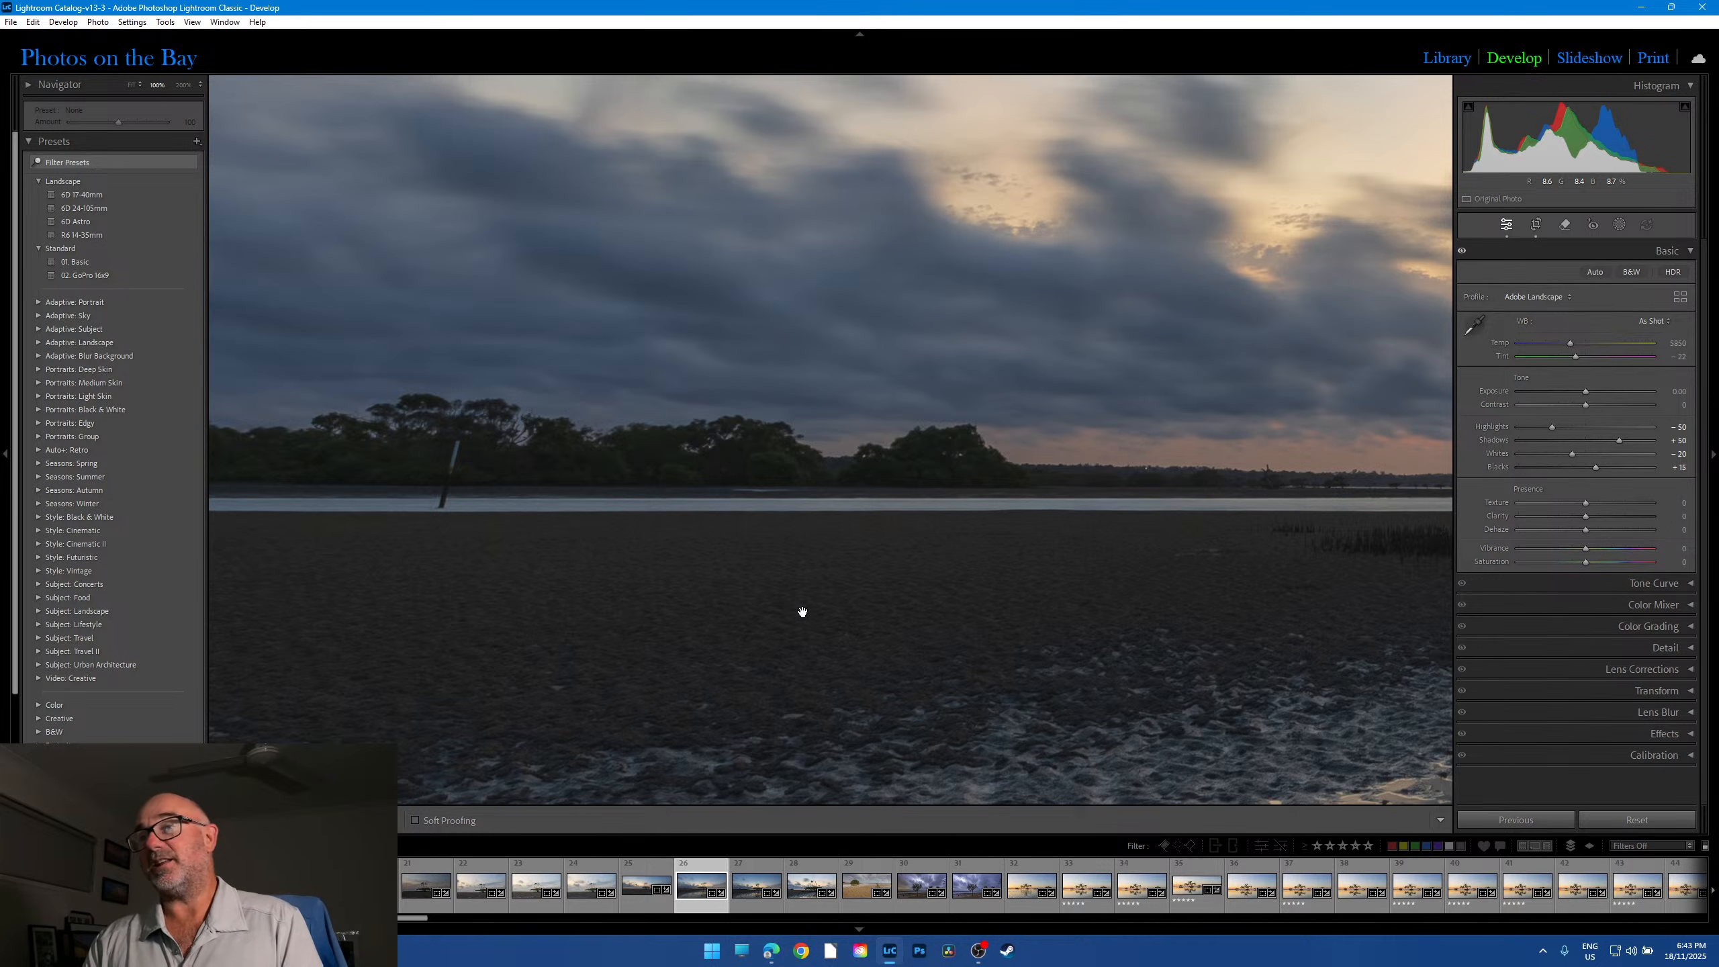
{"action": "left_click", "coordinate": [862, 531]}
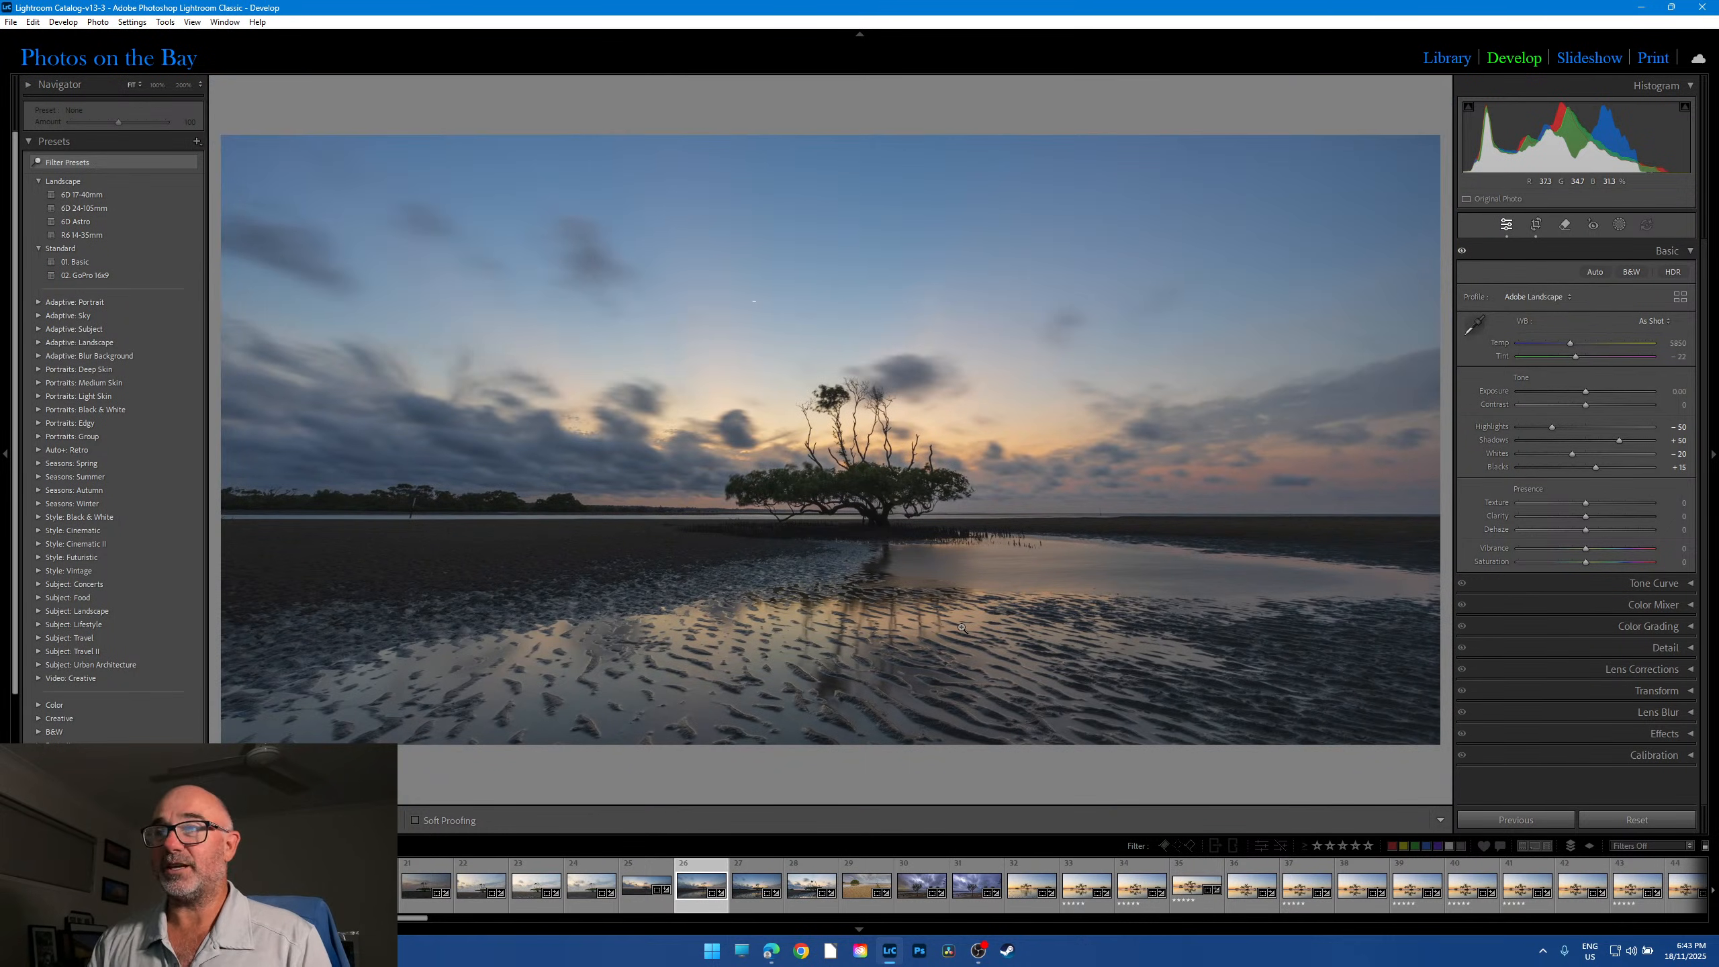
Step: Go through lone tree photos 27 and 28, and inspect the distant shoreline beside the tree in photo 28 at 100%
{"action": "left_click", "coordinate": [756, 877]}
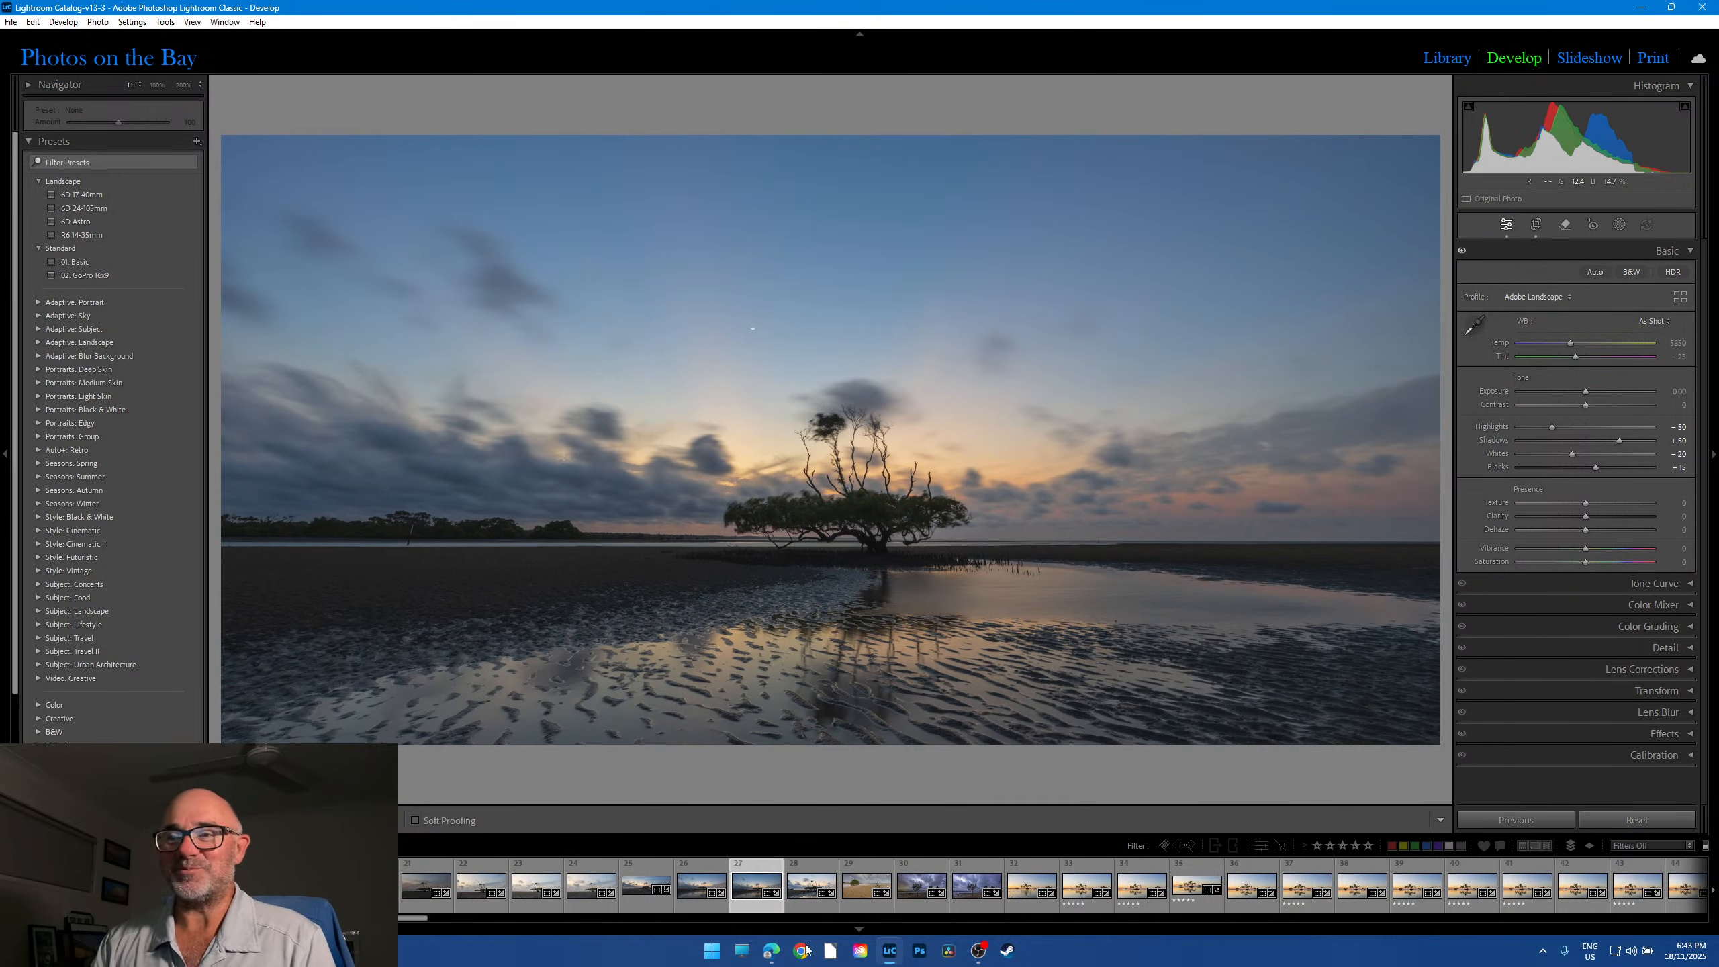
{"action": "left_click", "coordinate": [811, 880]}
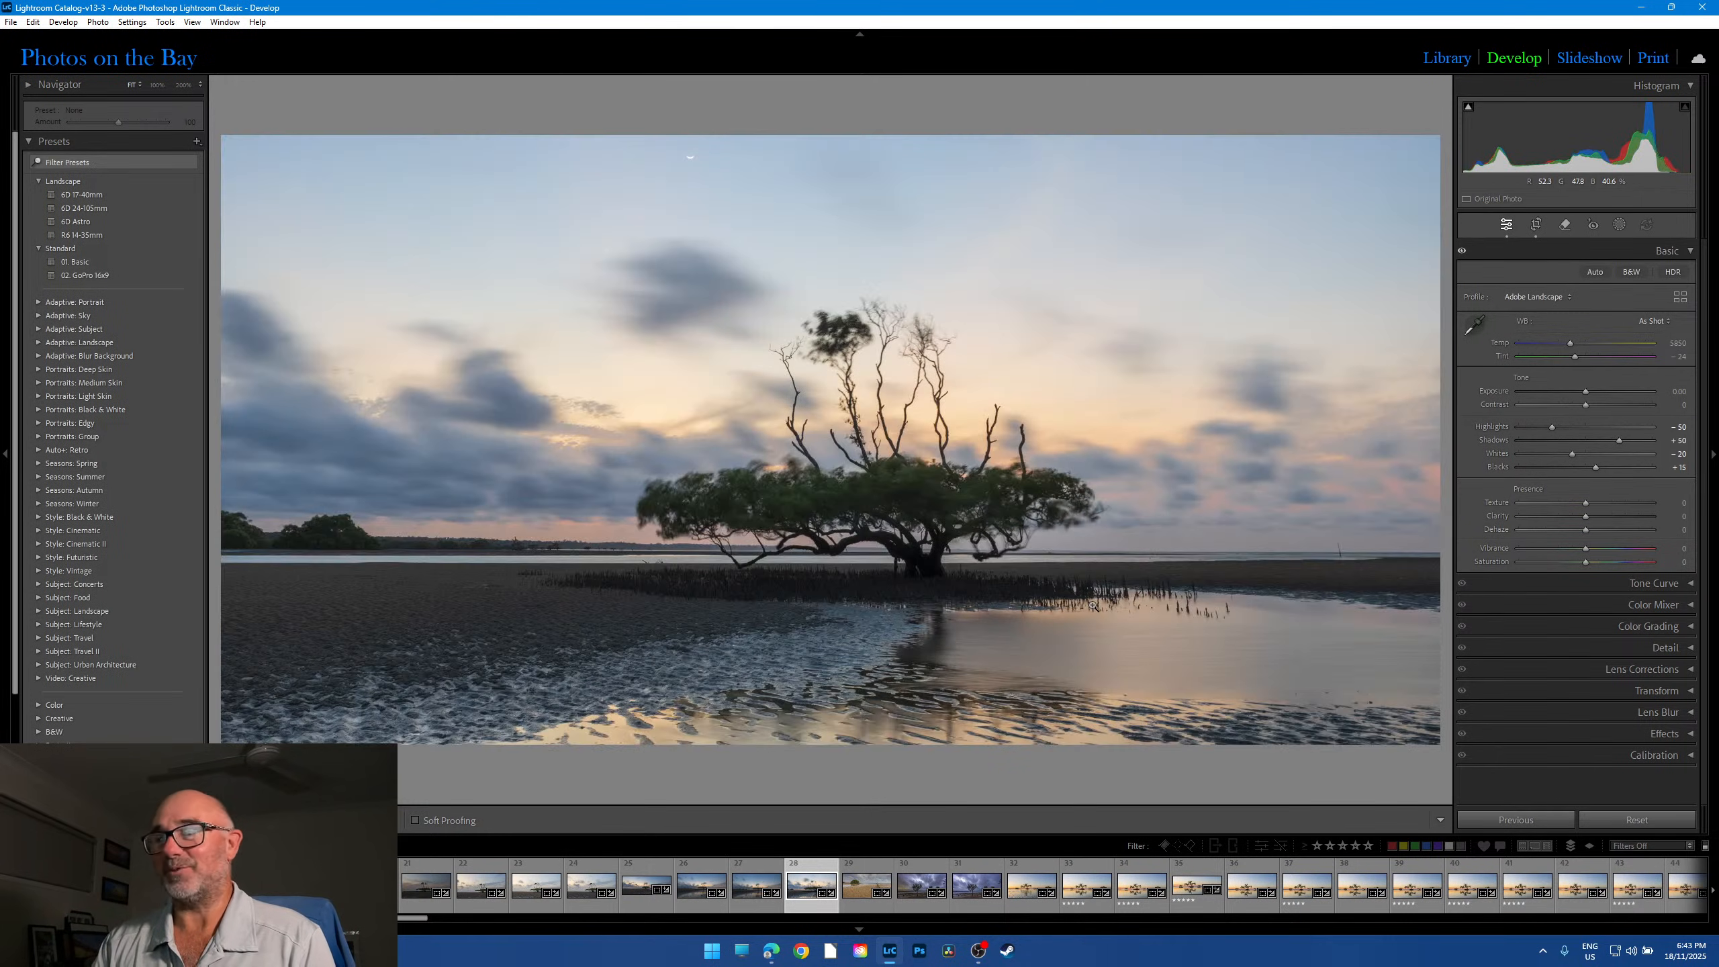
{"action": "left_click", "coordinate": [515, 535]}
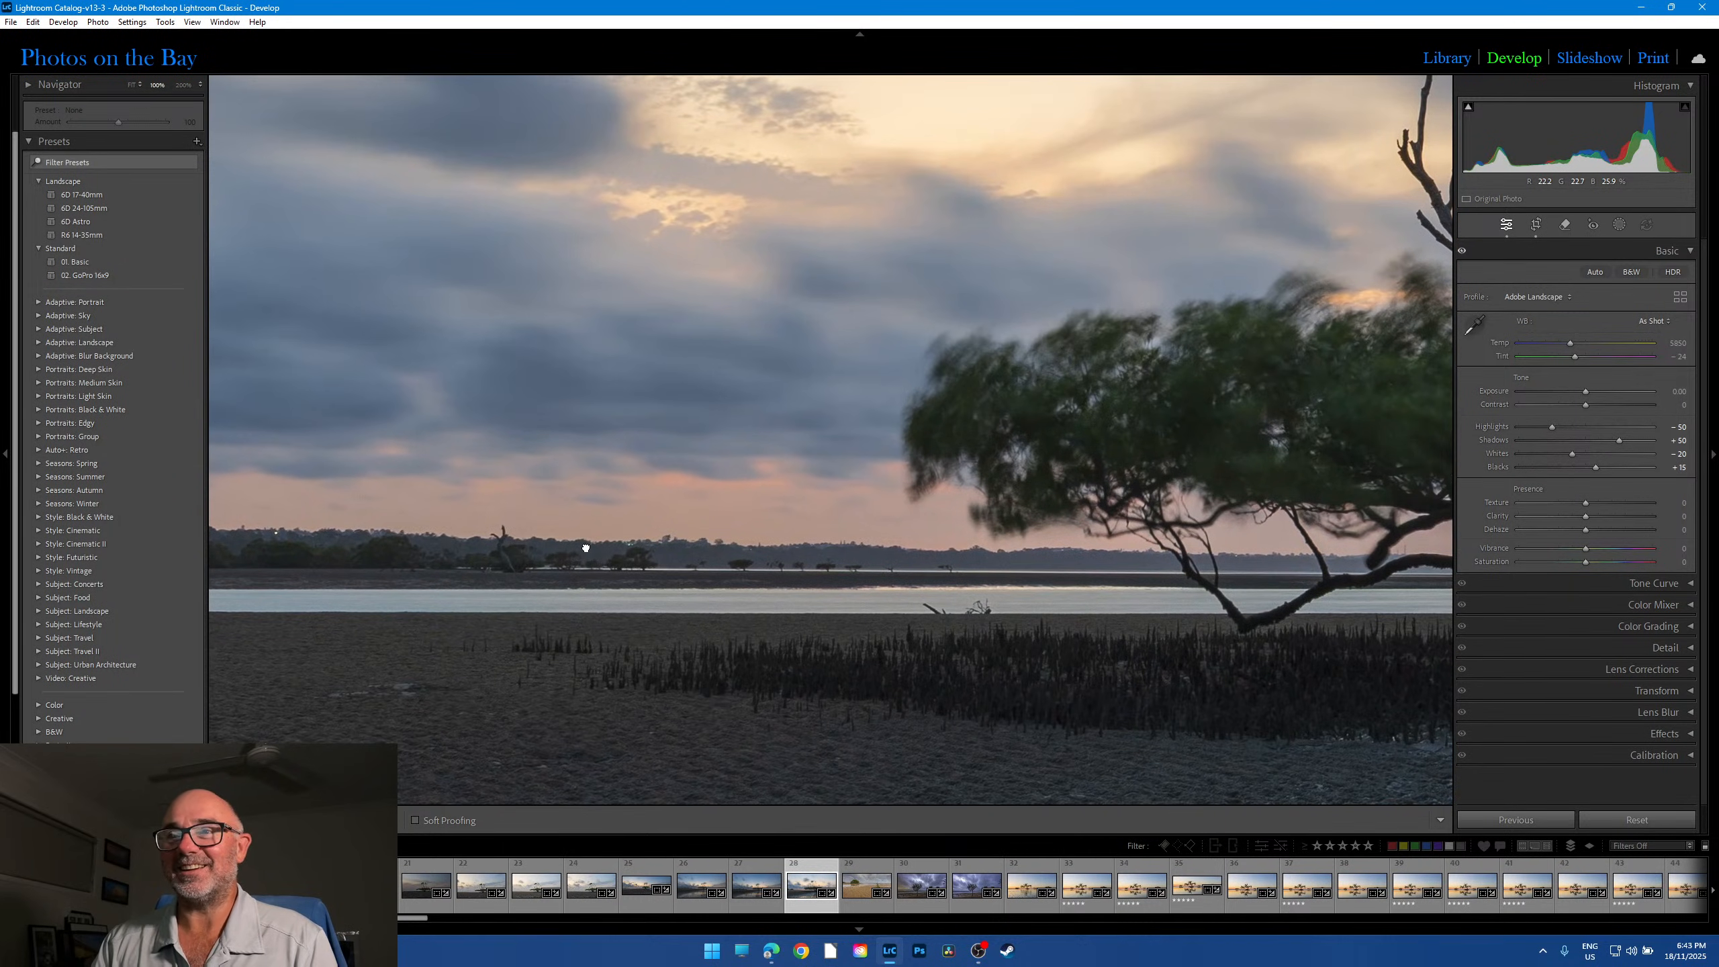
{"action": "left_click", "coordinate": [585, 547]}
{"action": "left_click", "coordinate": [427, 537]}
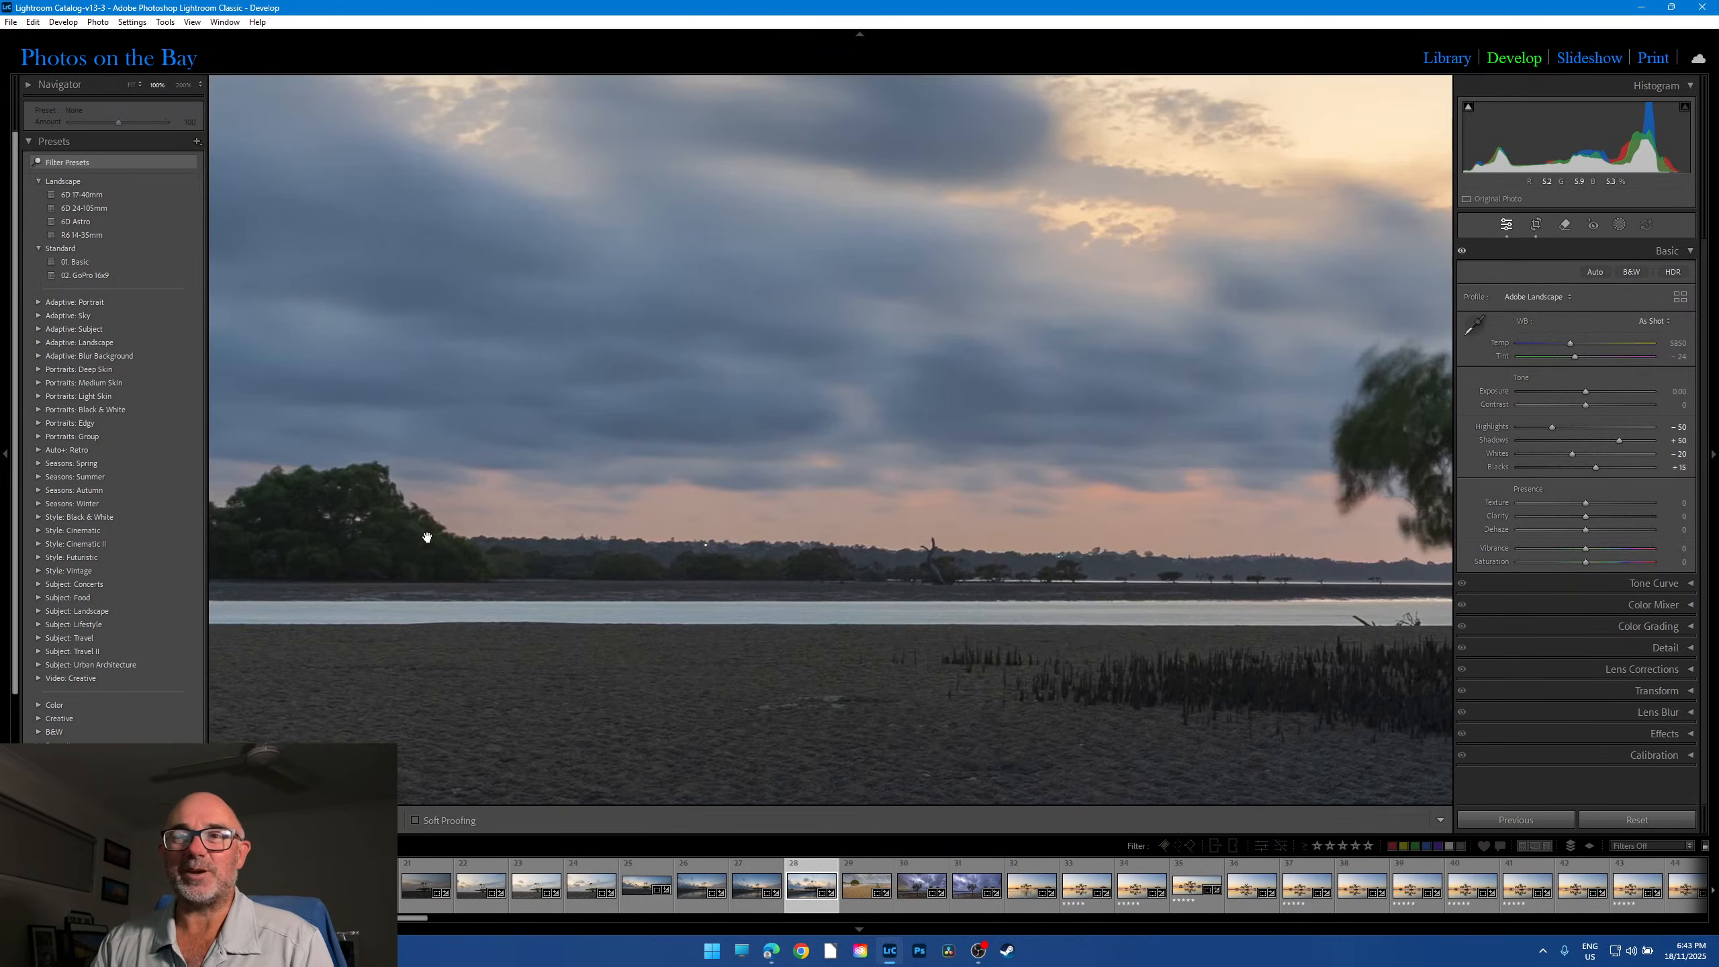
{"action": "left_click", "coordinate": [370, 537]}
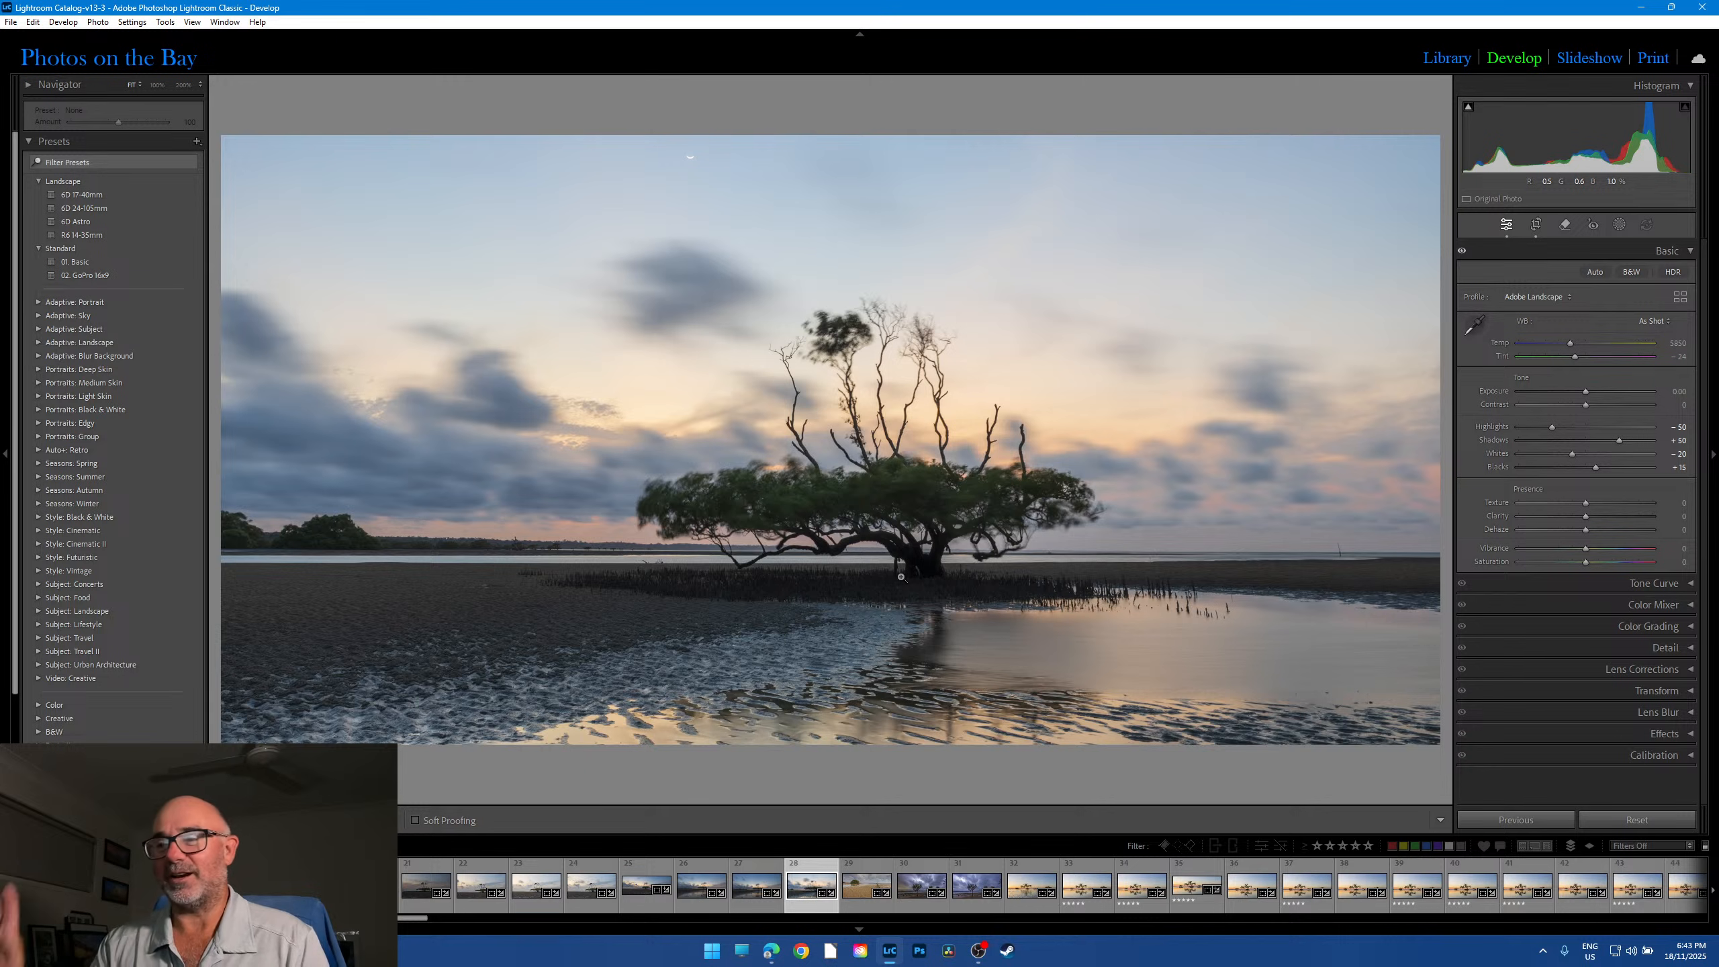
Step: Open mangrove sapling photo 29 and check the horizon behind the sapling and beside the large tree at 100%
{"action": "left_click", "coordinate": [868, 906]}
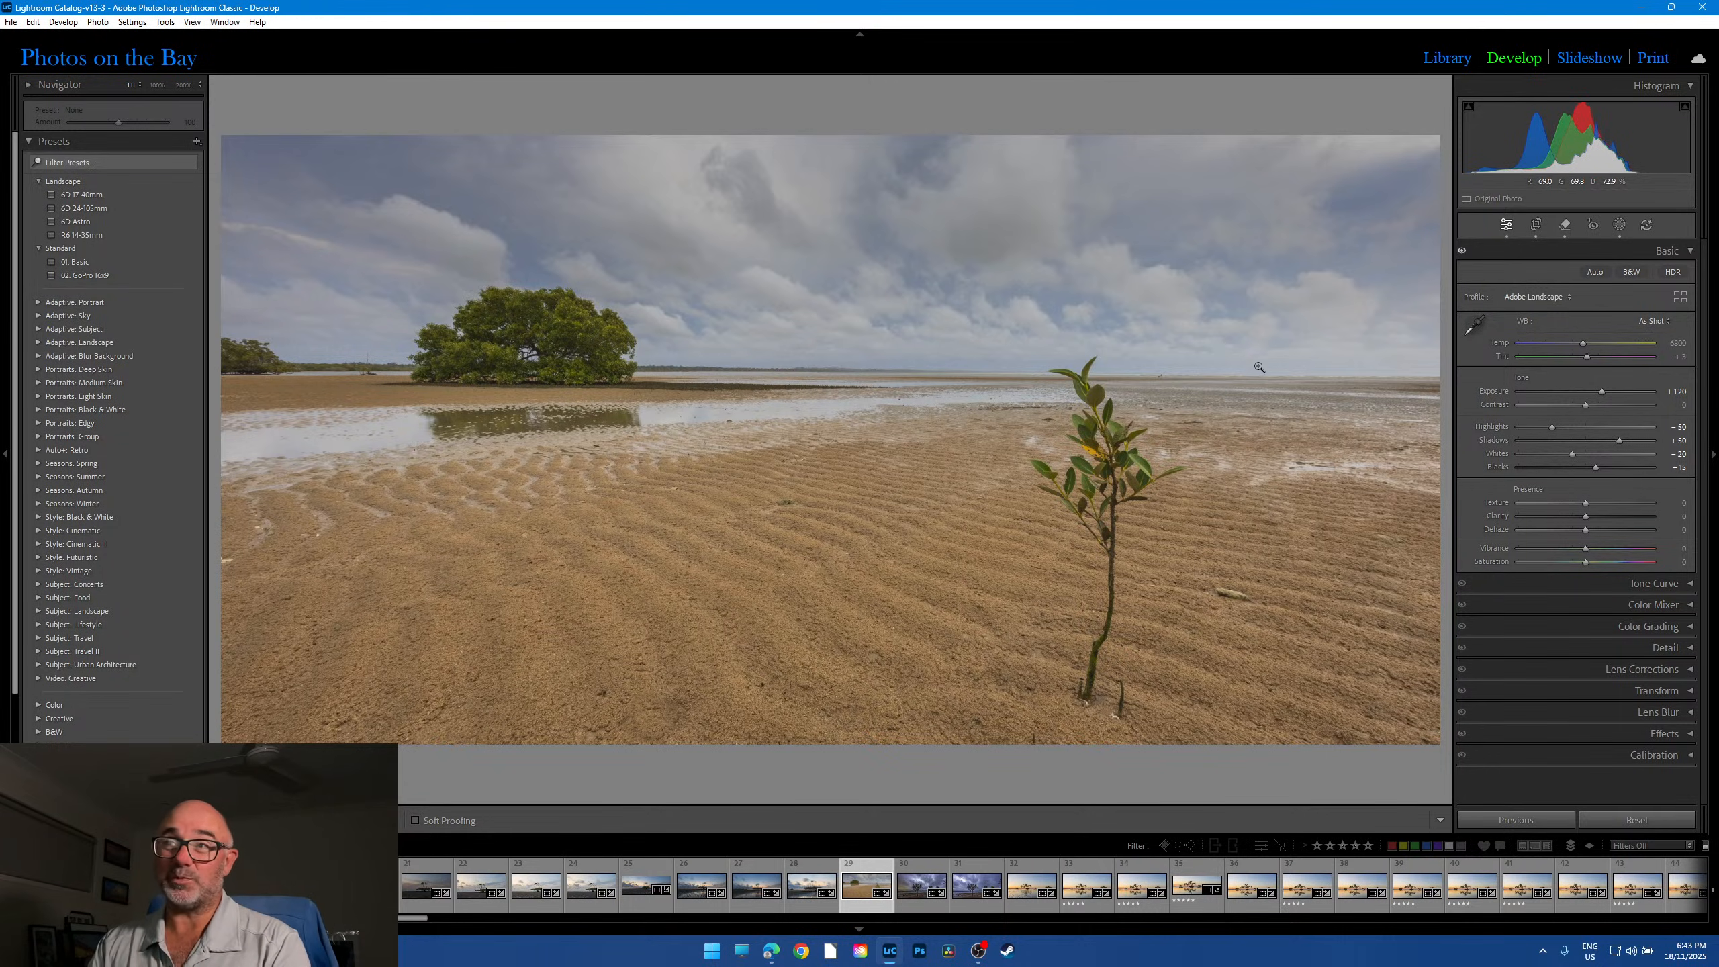
{"action": "left_click", "coordinate": [1257, 361]}
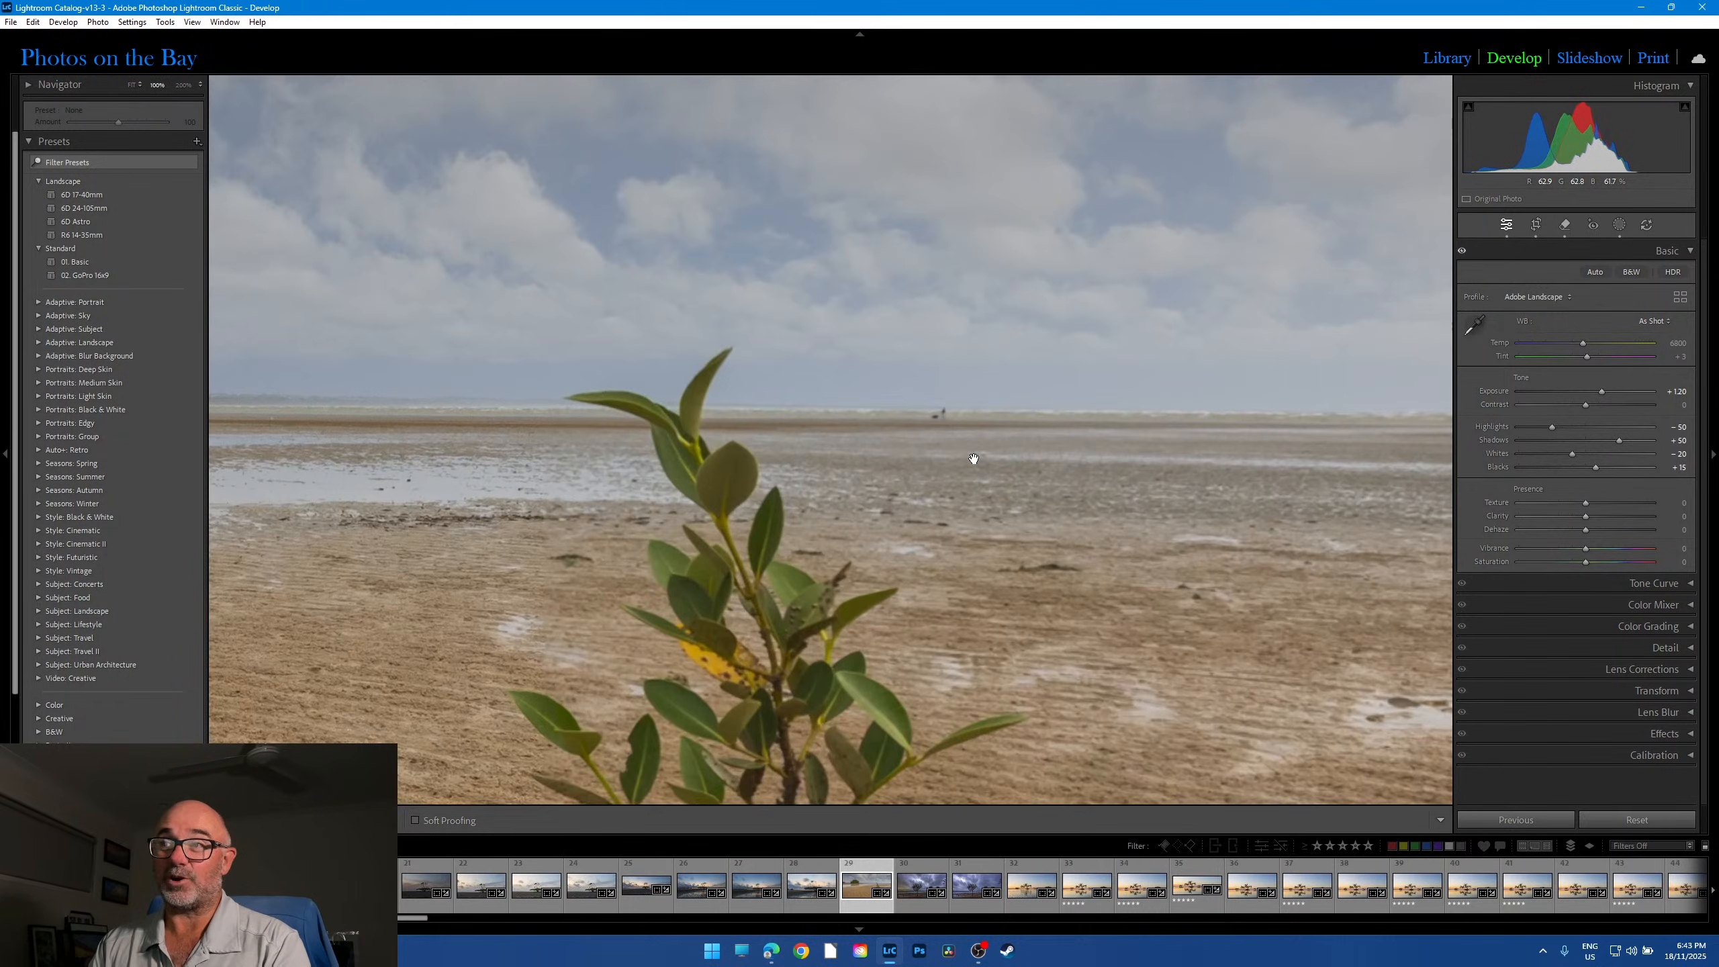
{"action": "left_click", "coordinate": [1002, 386]}
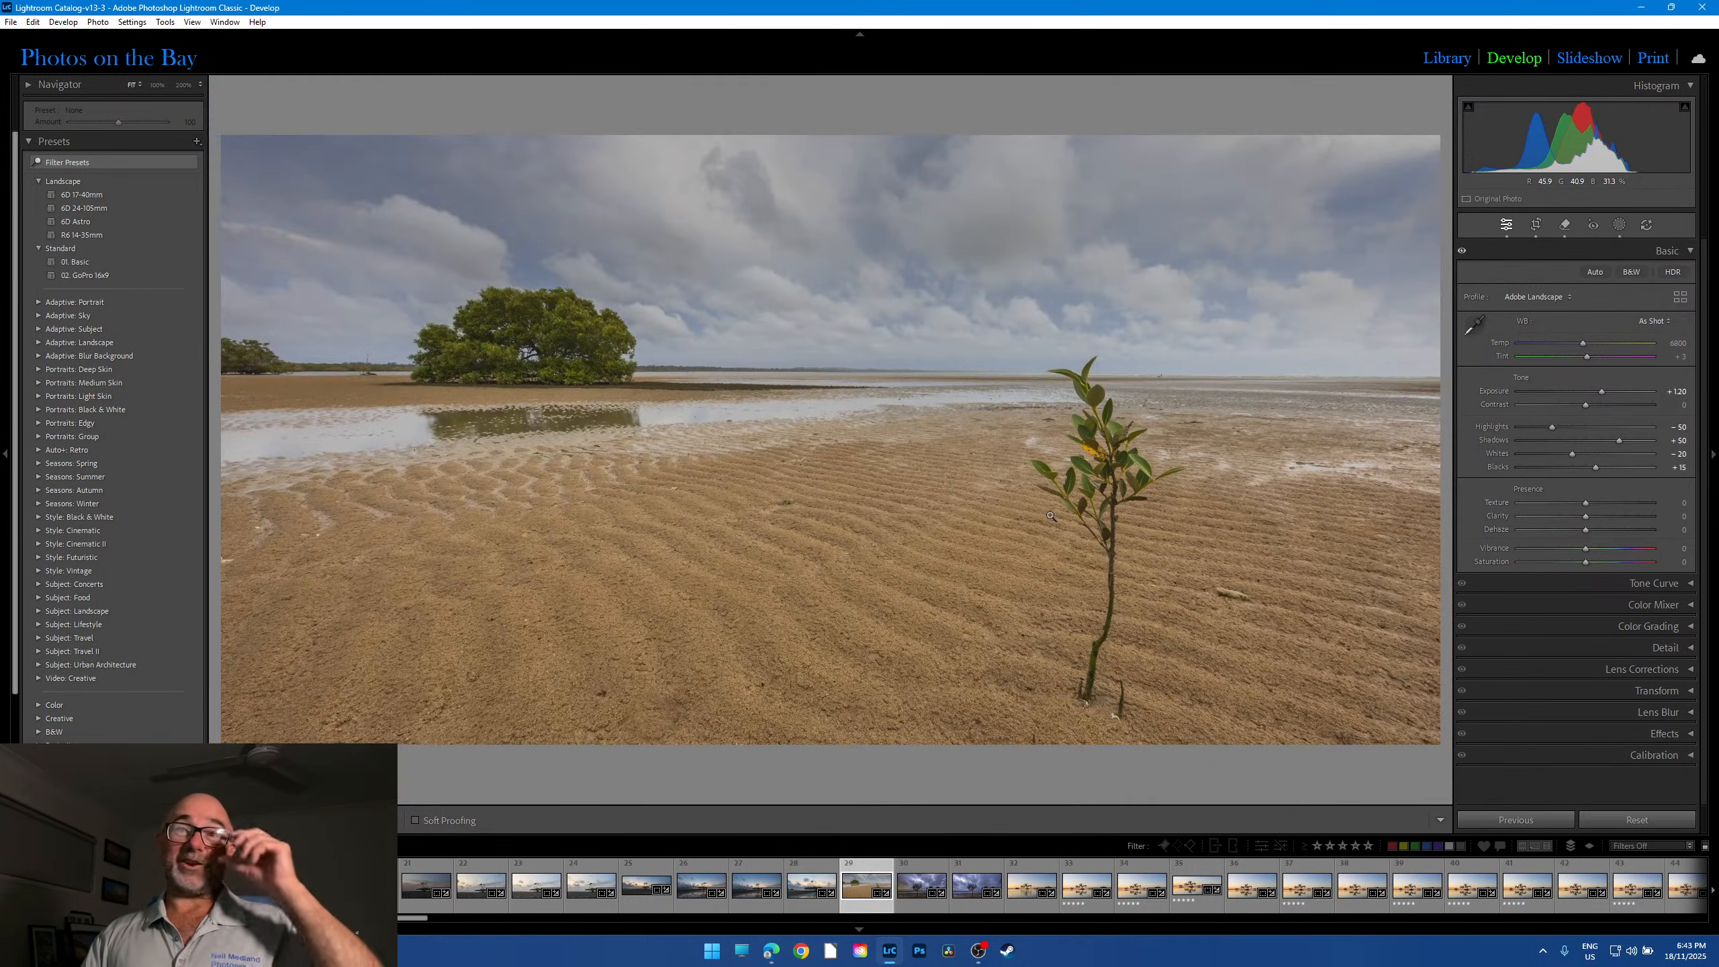
{"action": "left_click", "coordinate": [787, 371]}
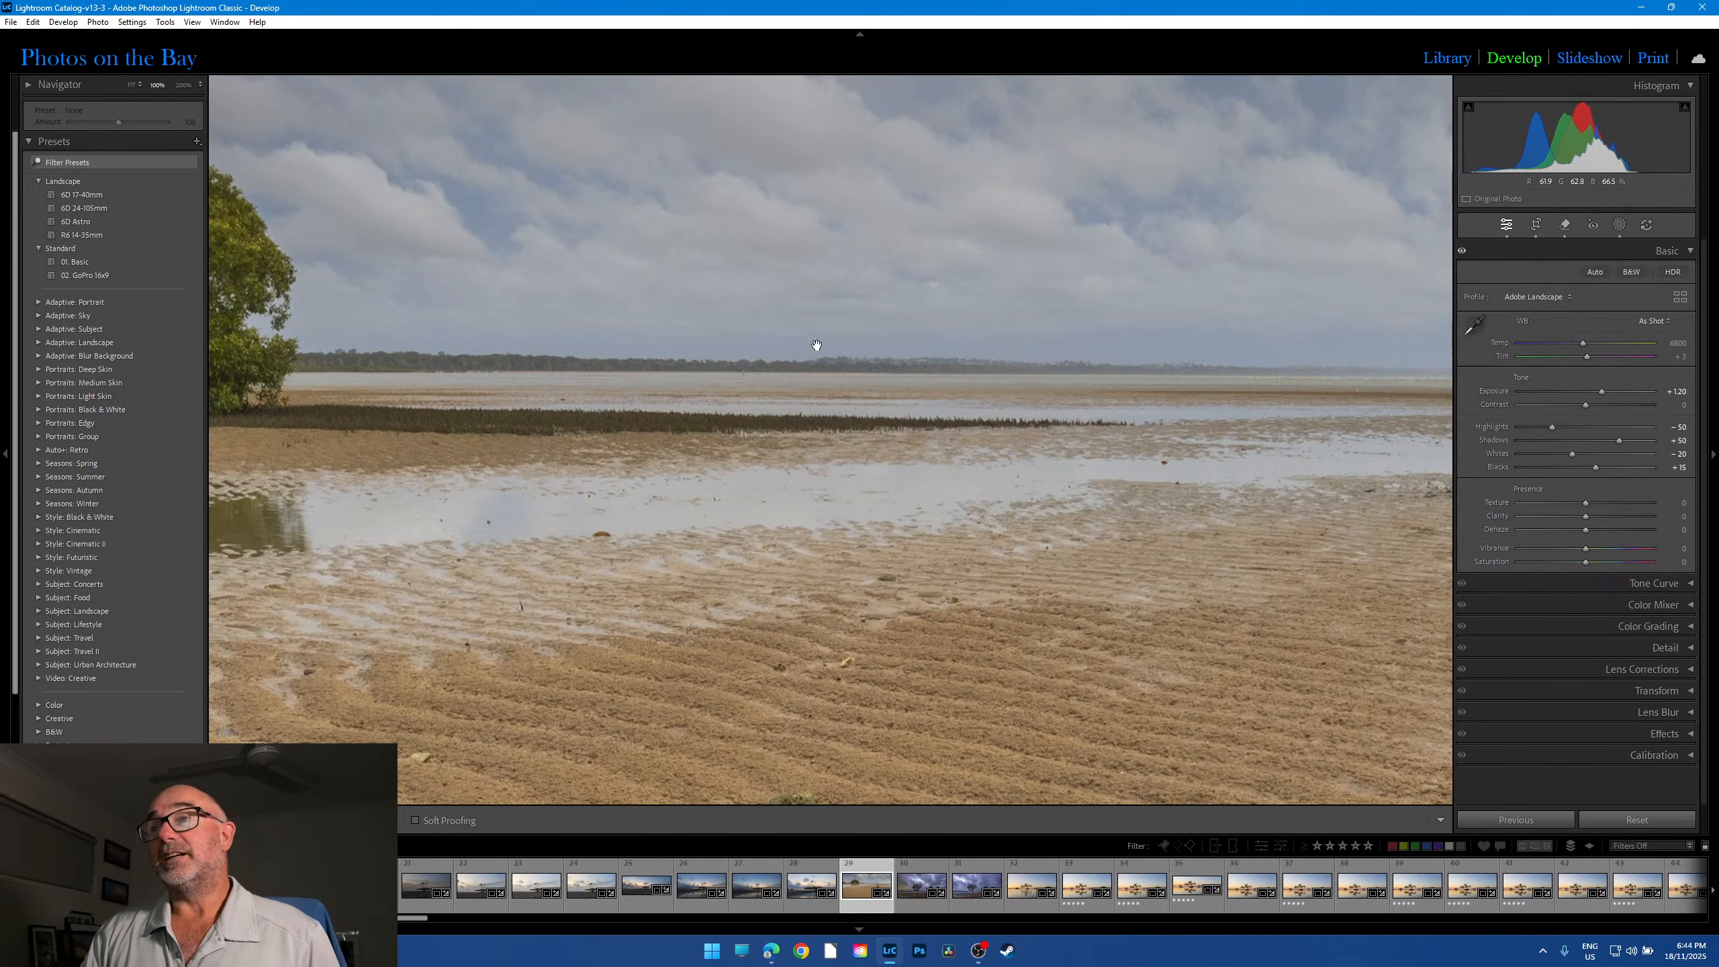
{"action": "left_click", "coordinate": [850, 384]}
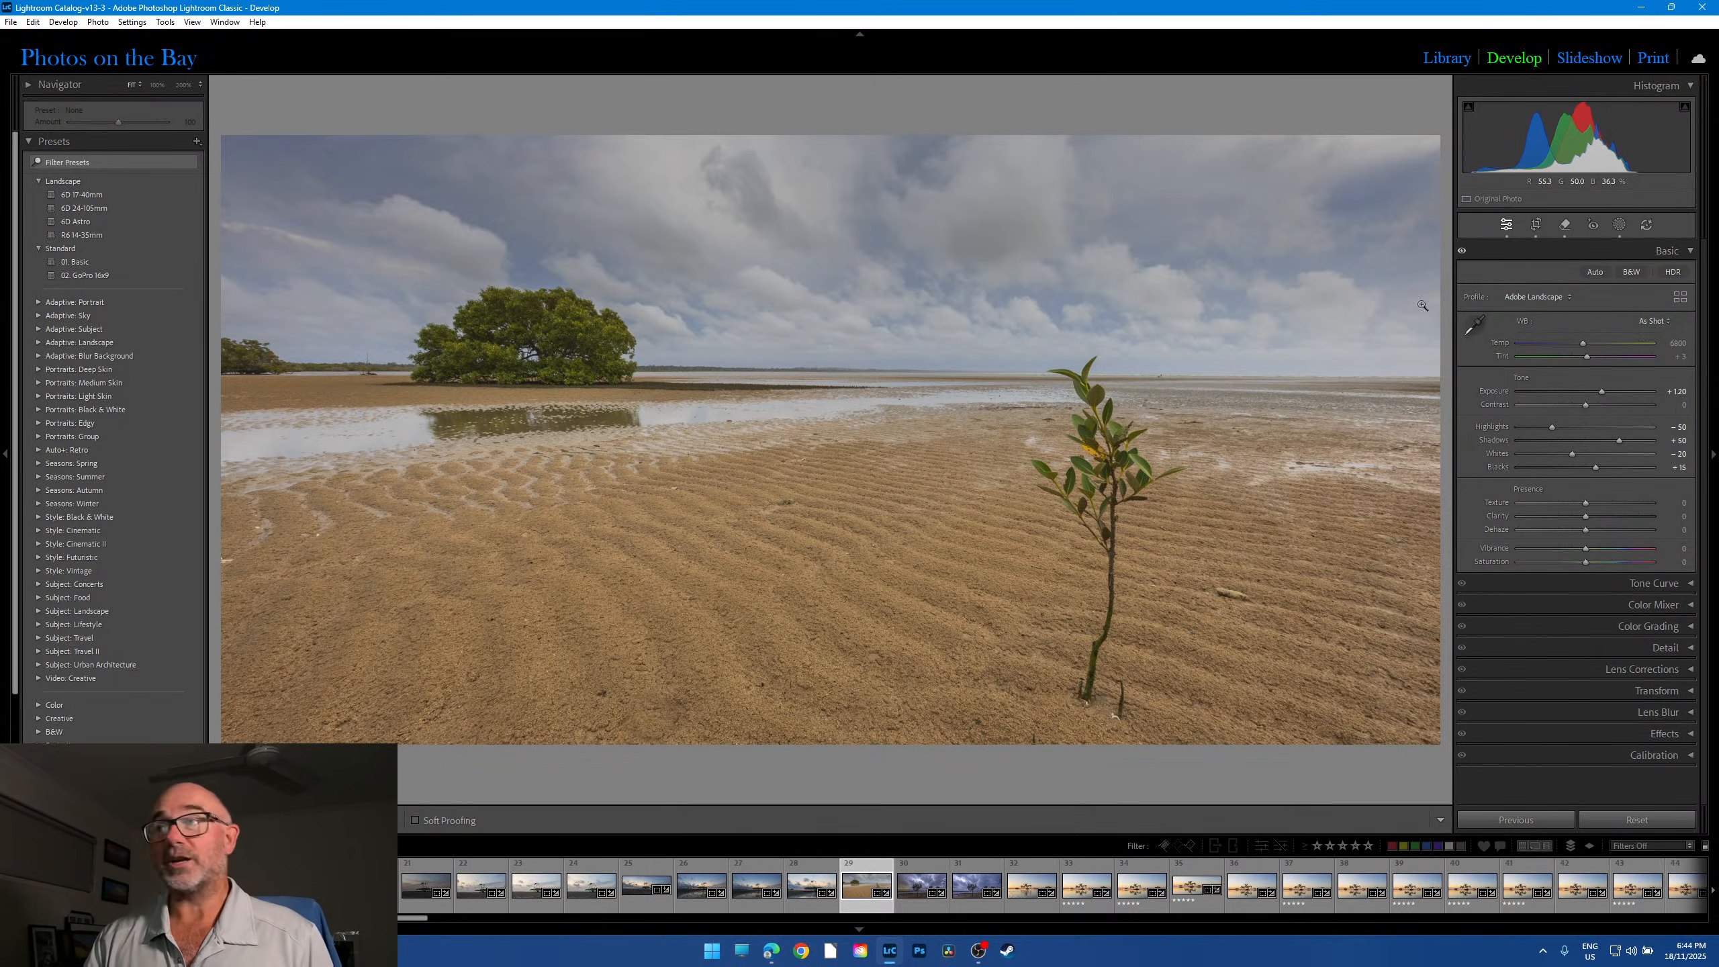
Step: Open the 26 Oct - Stormy RAW folder and check the horizon of its overcast blue seascape photos in Develop at 100%
{"action": "left_click", "coordinate": [1455, 60]}
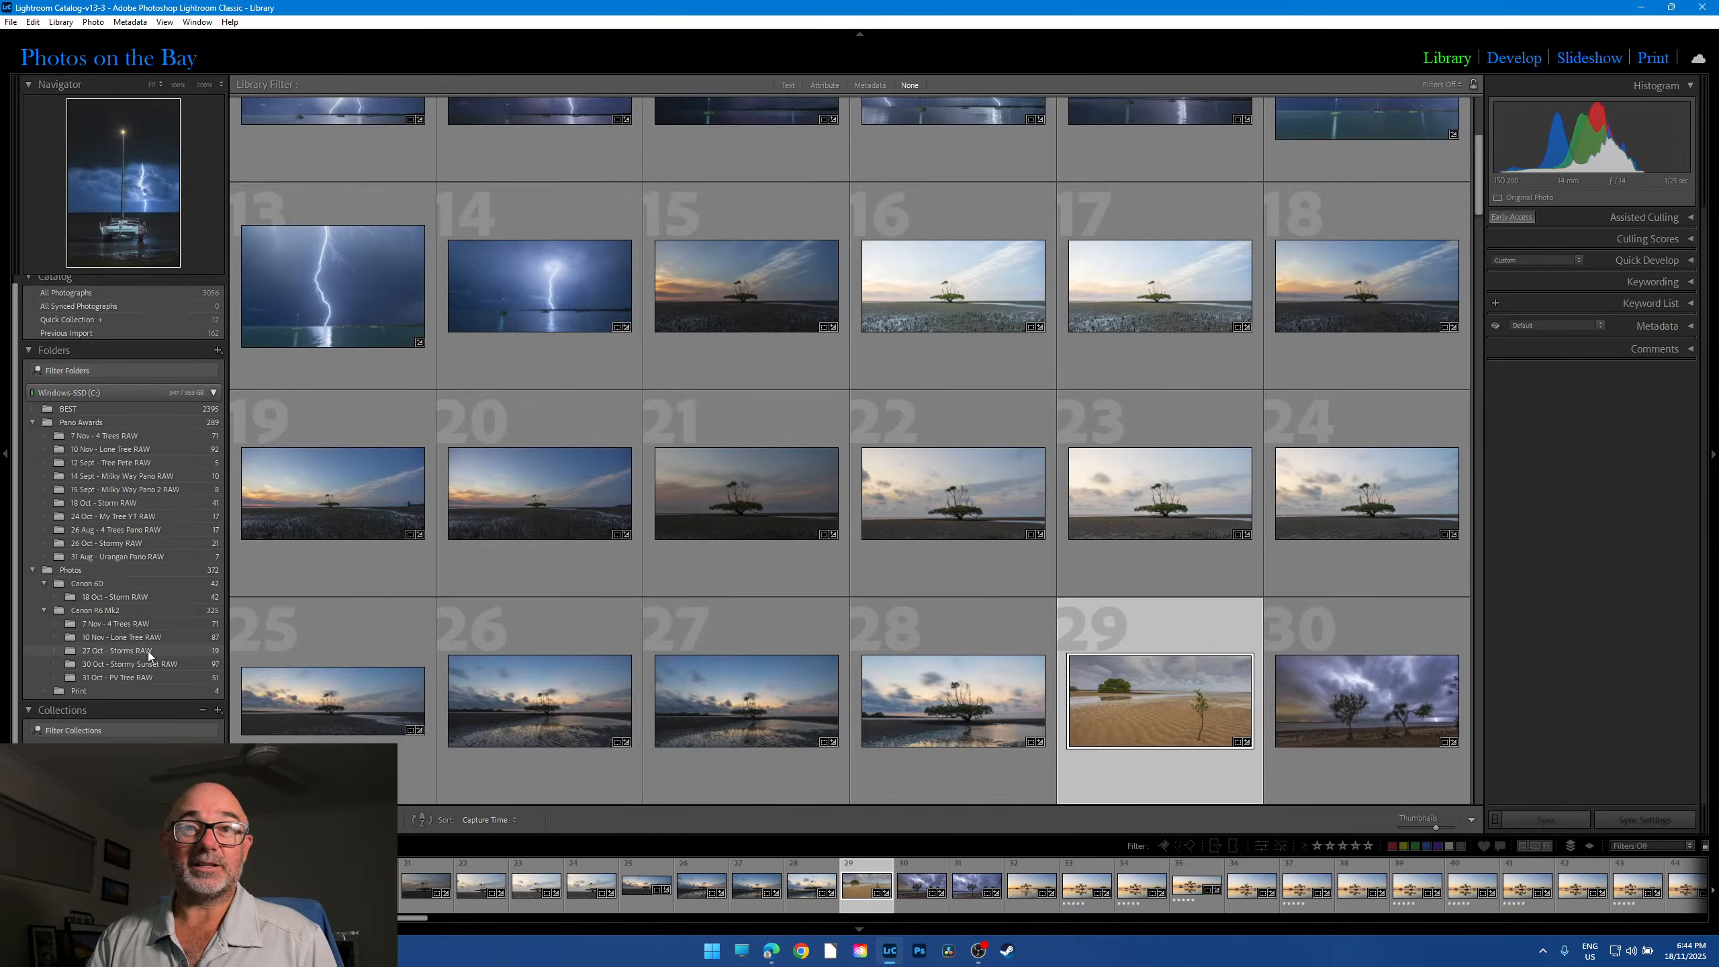
{"action": "left_click", "coordinate": [126, 543]}
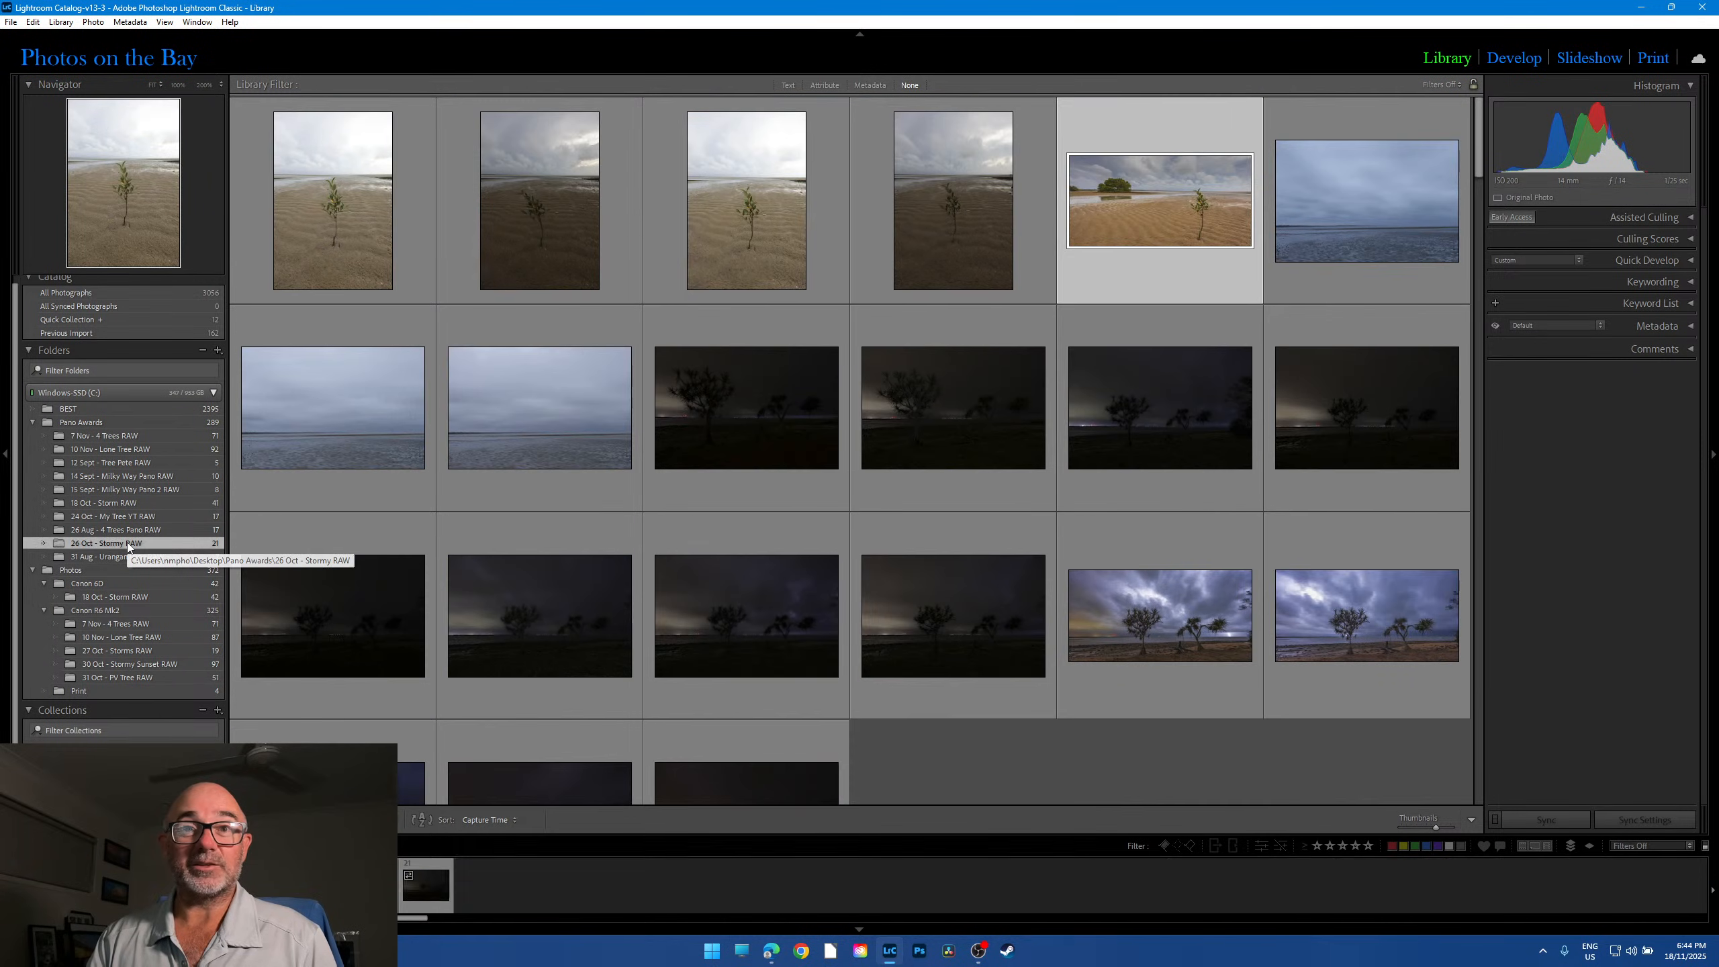
{"action": "left_click", "coordinate": [1523, 61]}
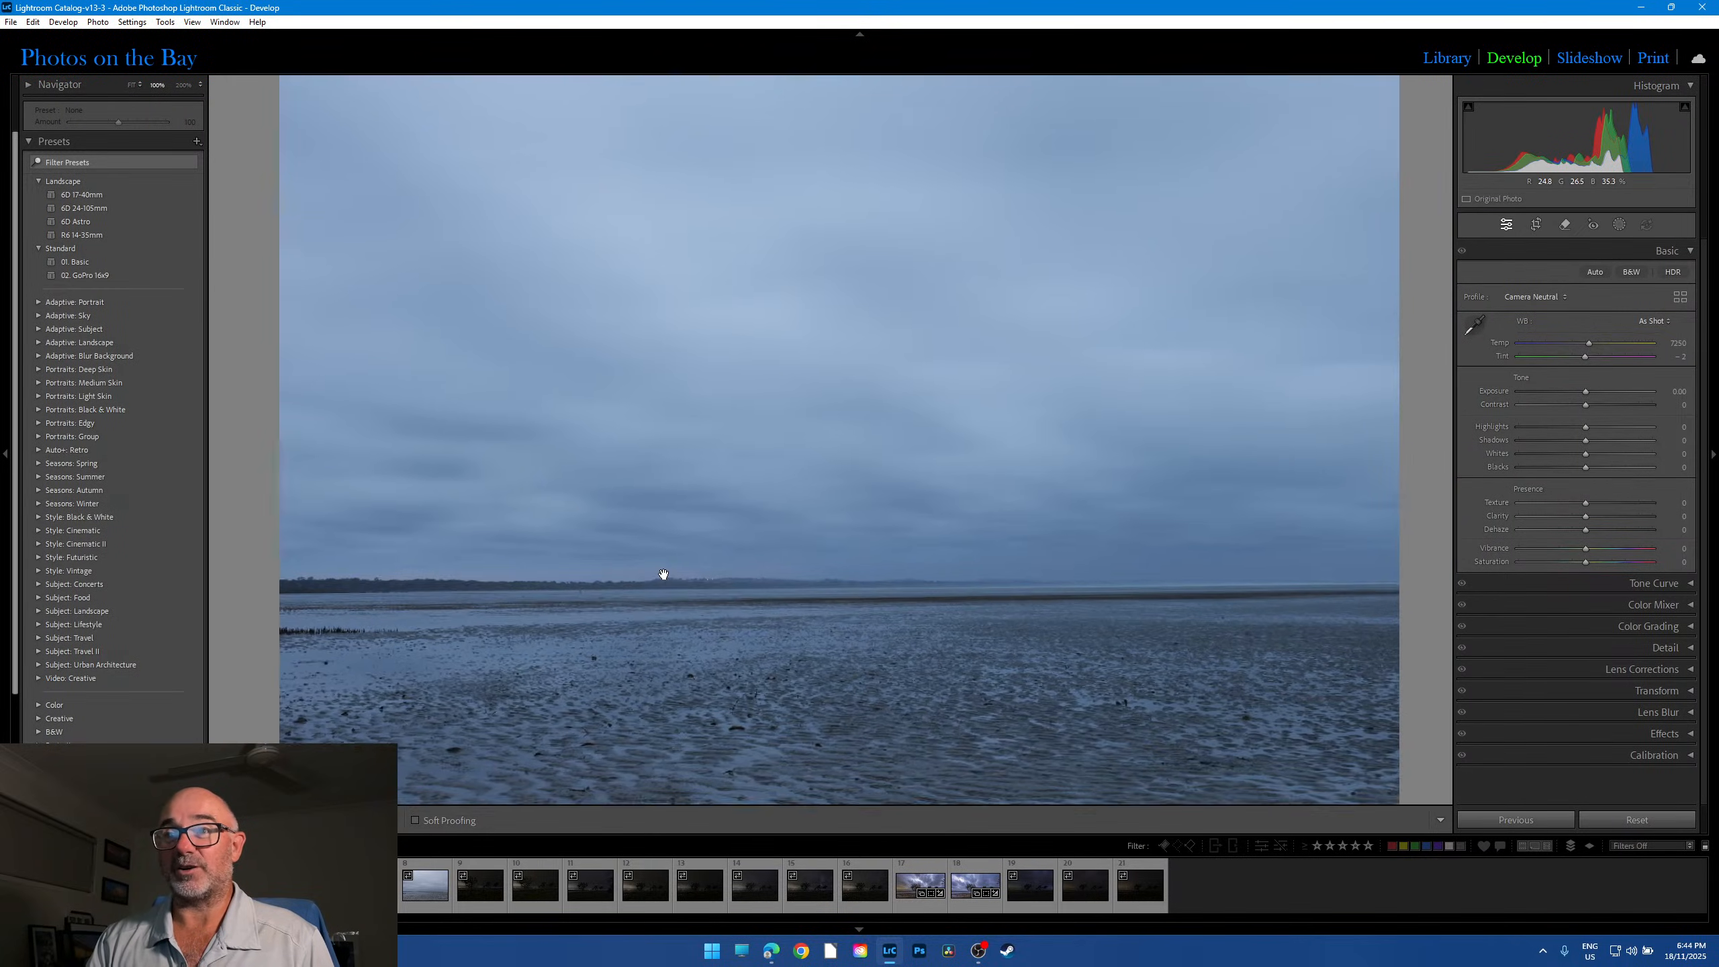
{"action": "left_click", "coordinate": [660, 579]}
{"action": "left_click_drag", "start_coordinate": [586, 607], "coordinate": [1281, 554]}
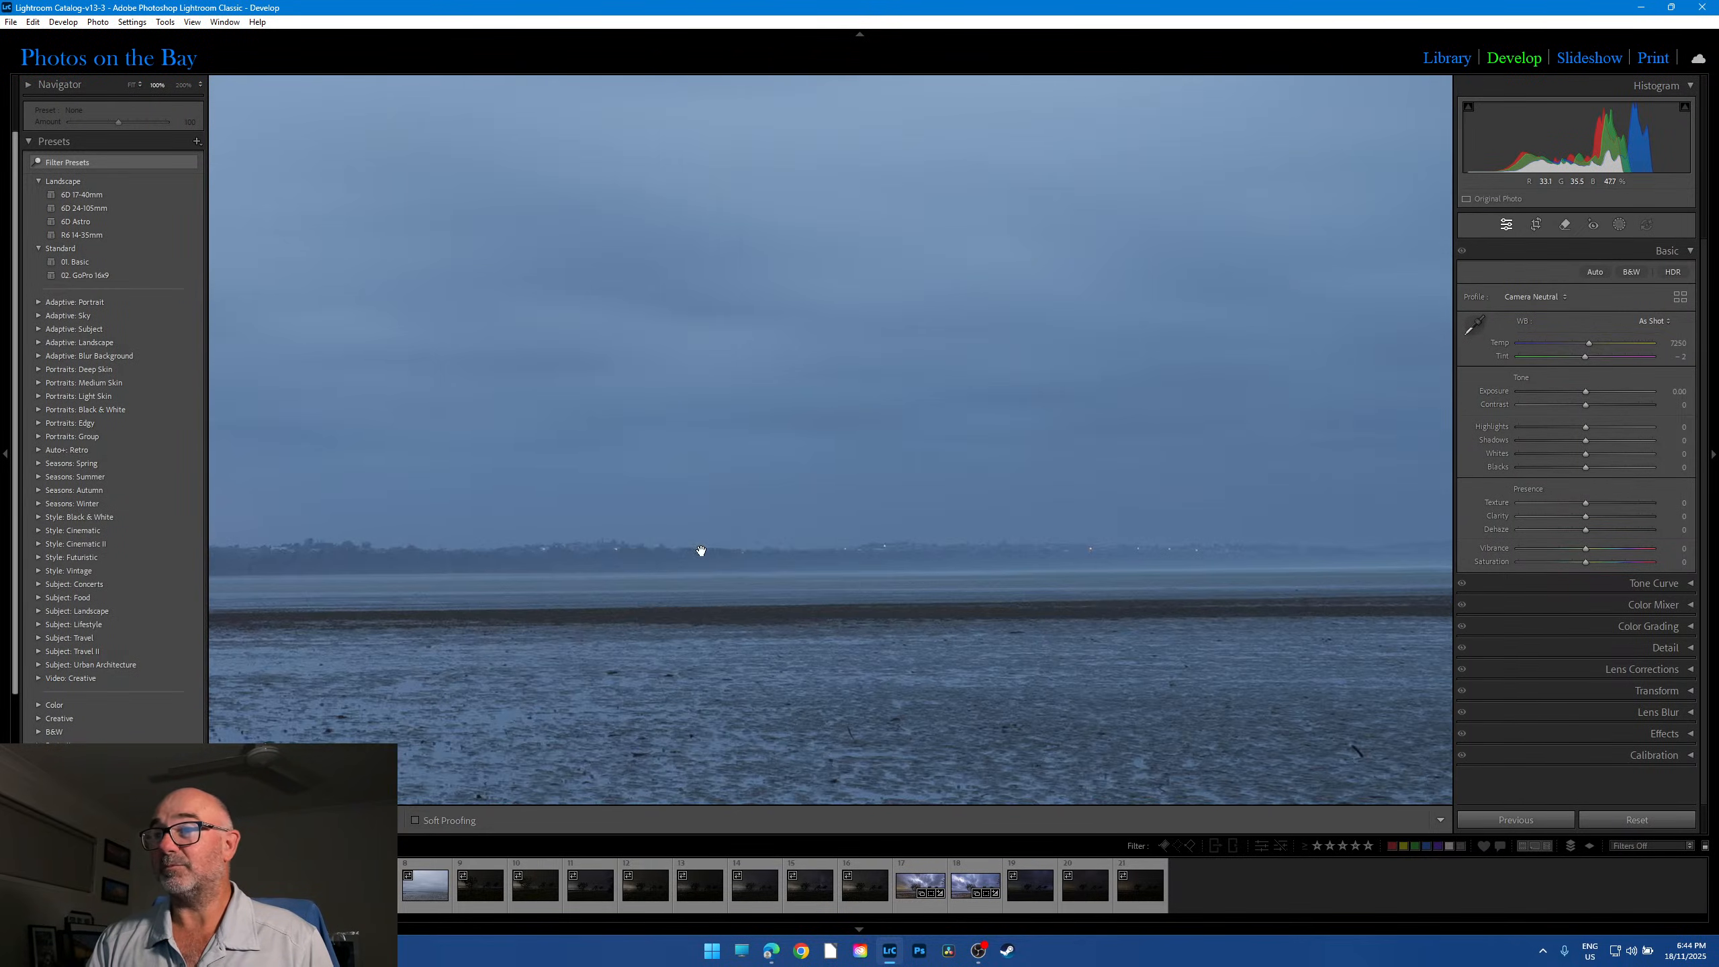
{"action": "left_click", "coordinate": [697, 550]}
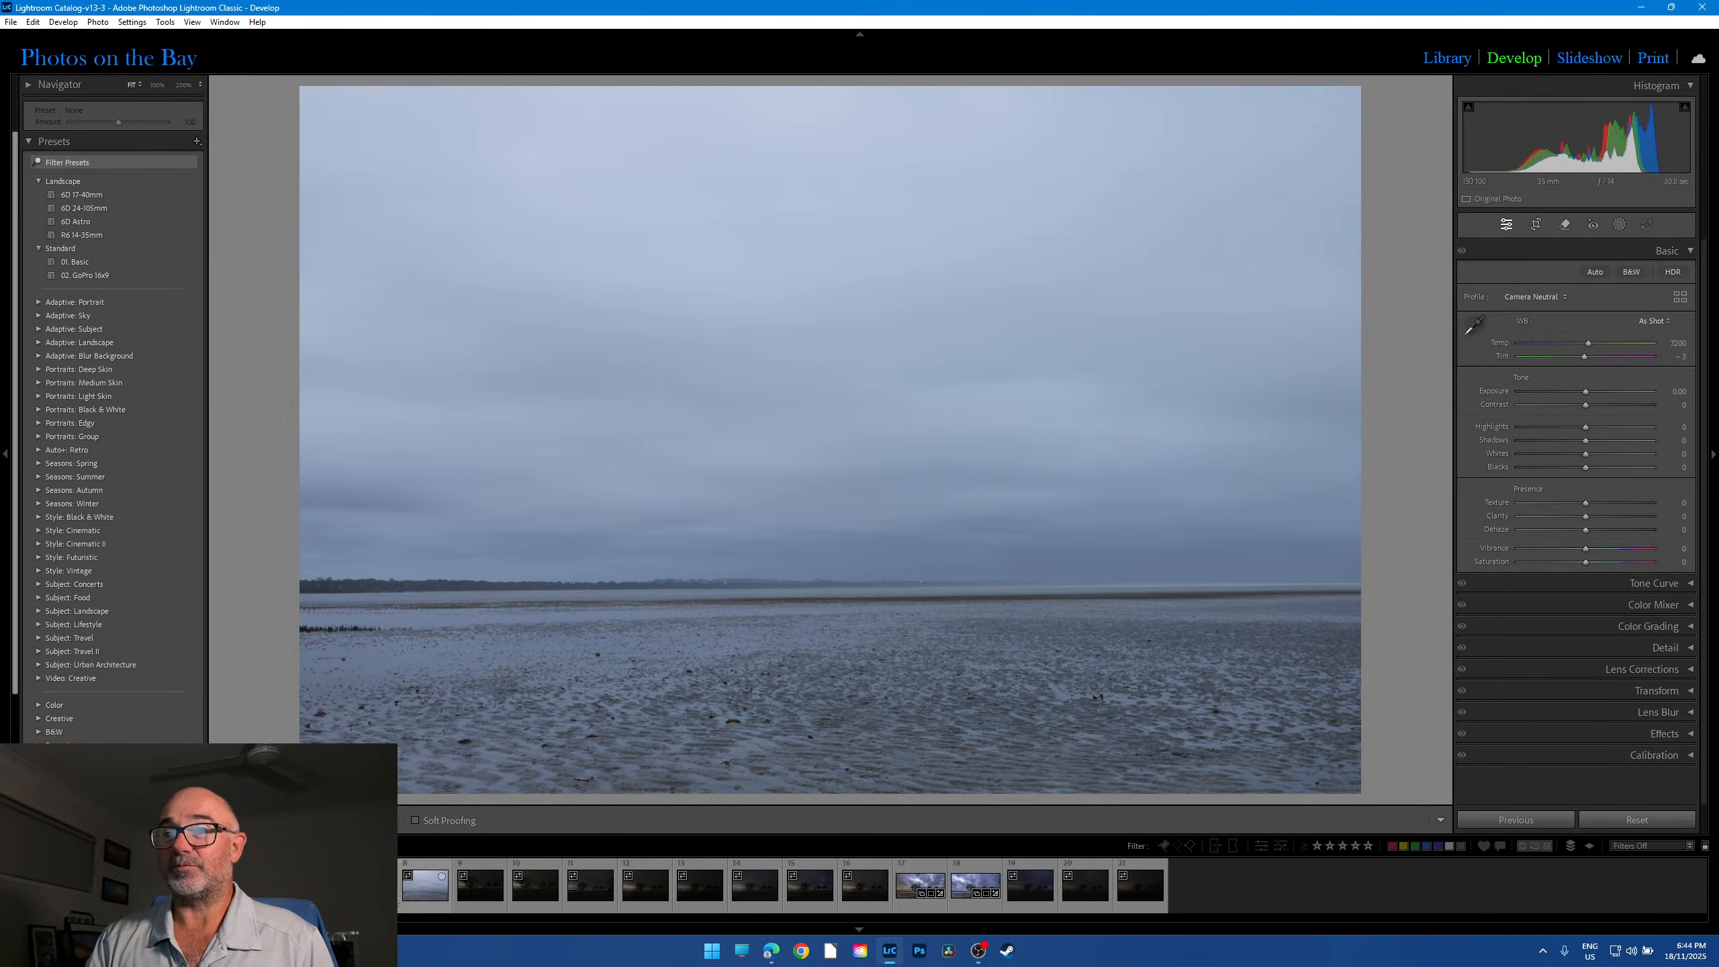
Step: Return to the collection of lightning and lone tree photos and open sapling photo 29 in Develop
{"action": "left_click", "coordinate": [1449, 59]}
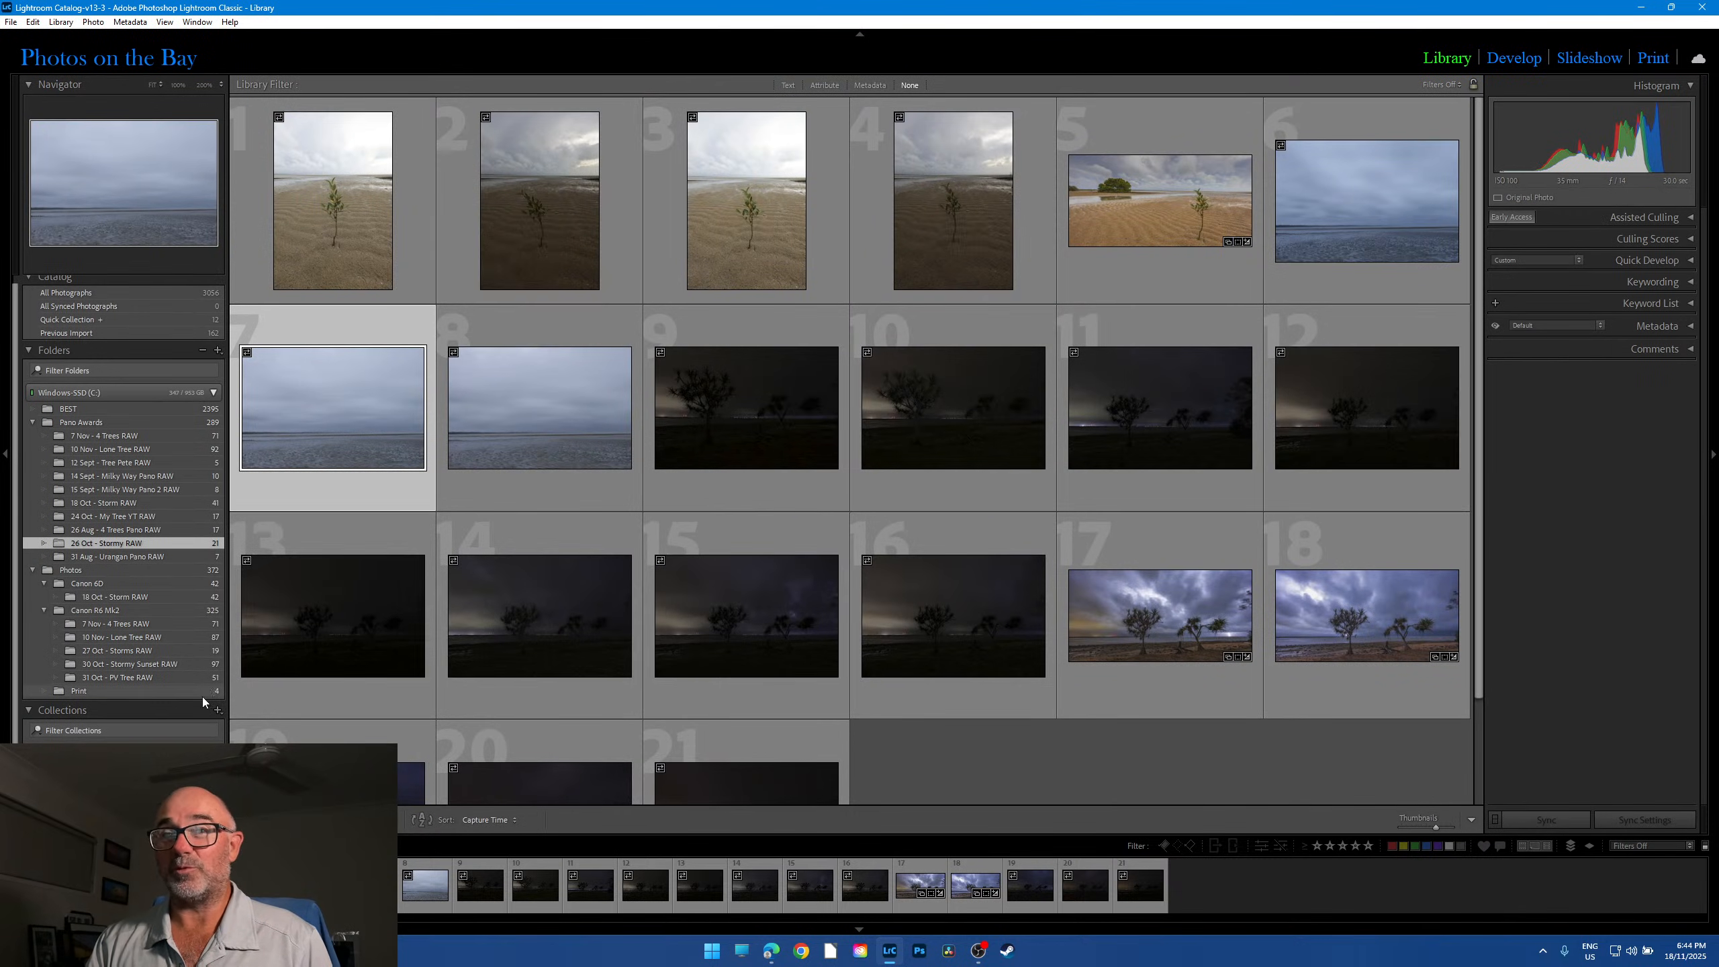
{"action": "left_click", "coordinate": [121, 772]}
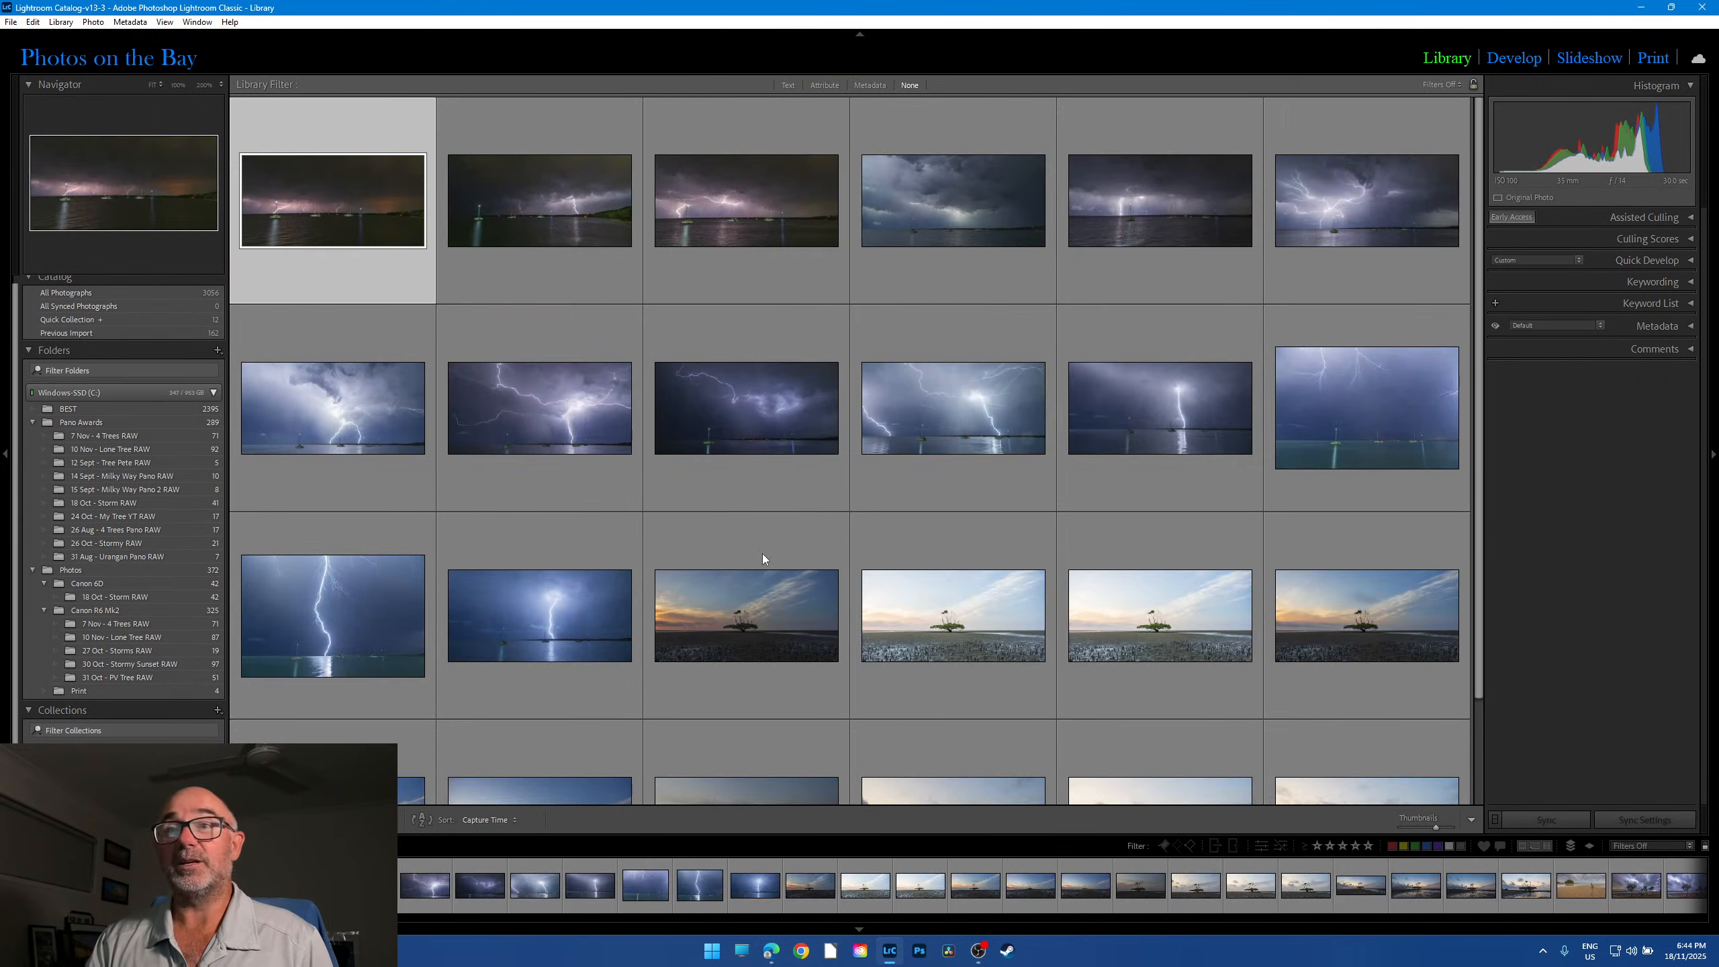
{"action": "left_click", "coordinate": [1521, 63]}
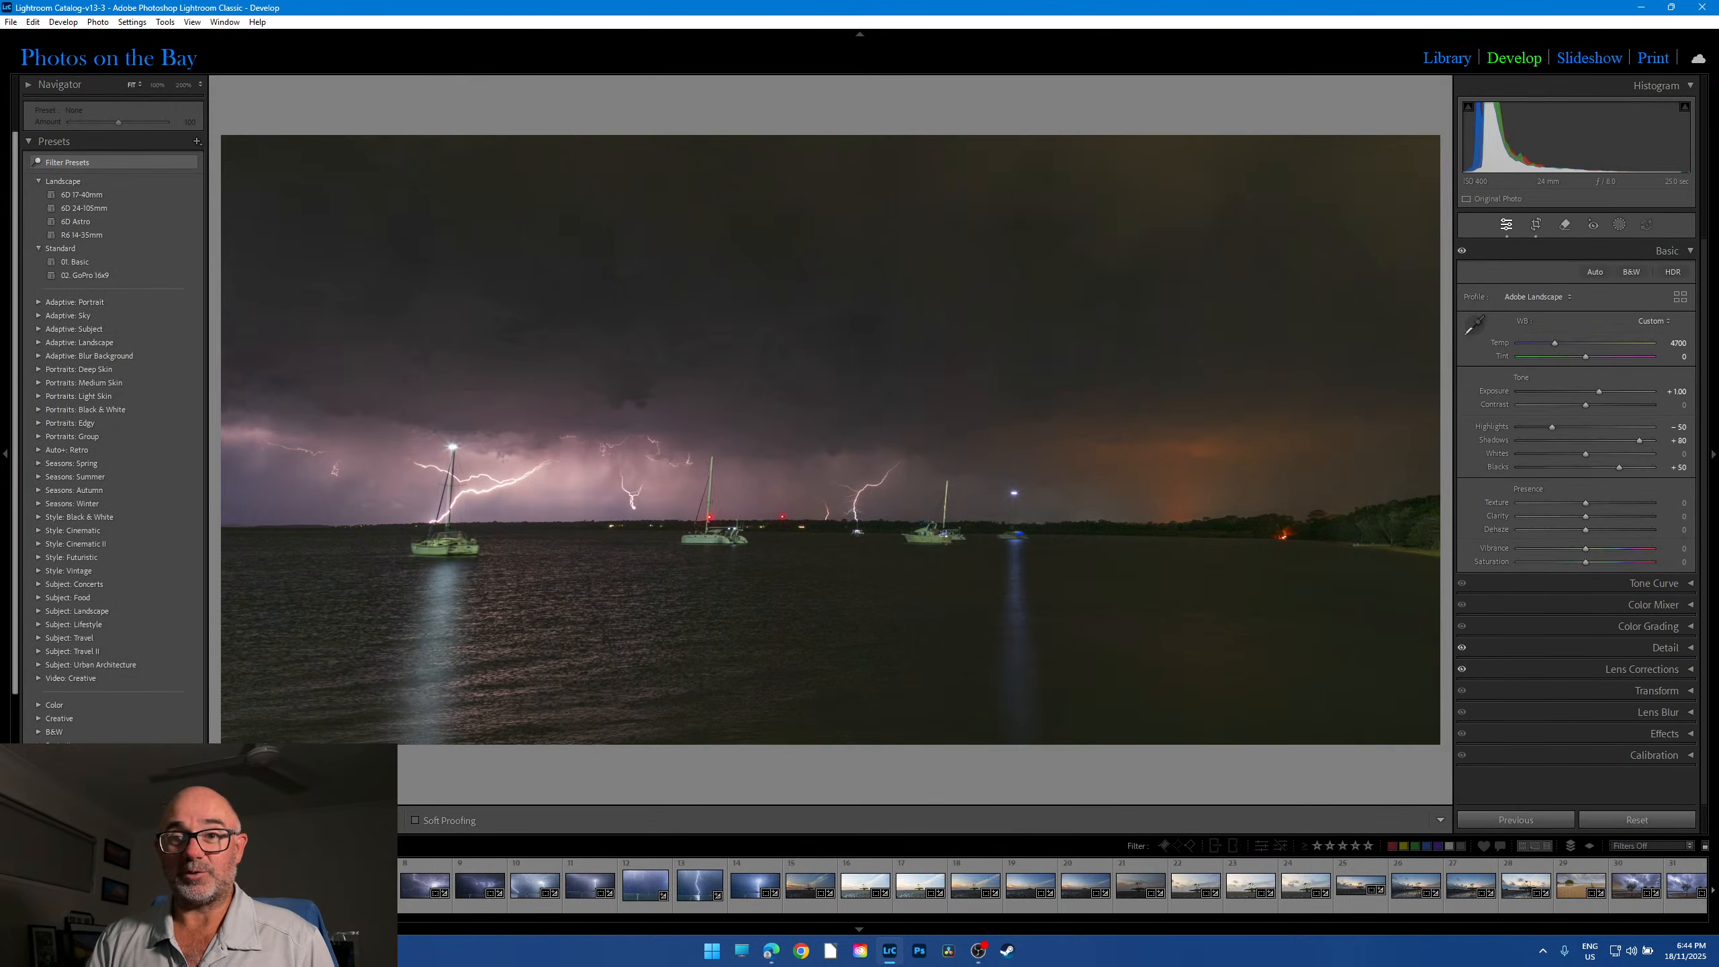
{"action": "scroll", "coordinate": [595, 907], "scroll_direction": "down", "scroll_amount": 8}
{"action": "left_click", "coordinate": [539, 906]}
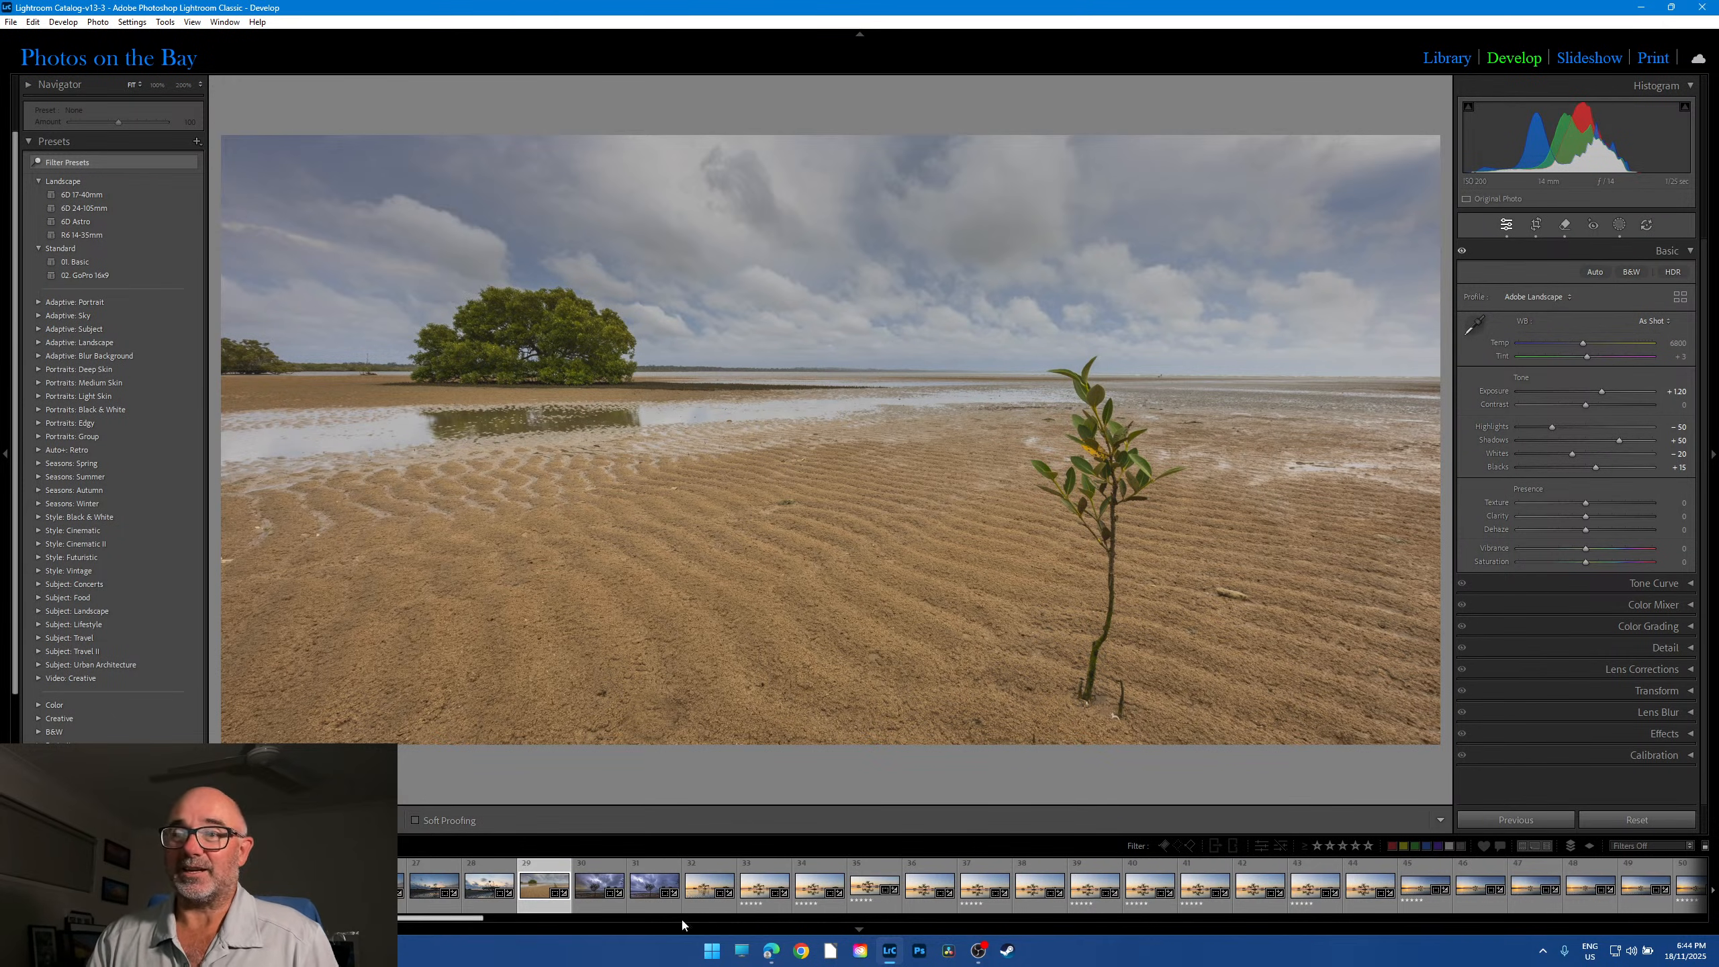
Step: Open stormy pandanus tree photo 30 and inspect its lightning strike, bright clouds and the red lights on the horizon up close
{"action": "left_click", "coordinate": [599, 907]}
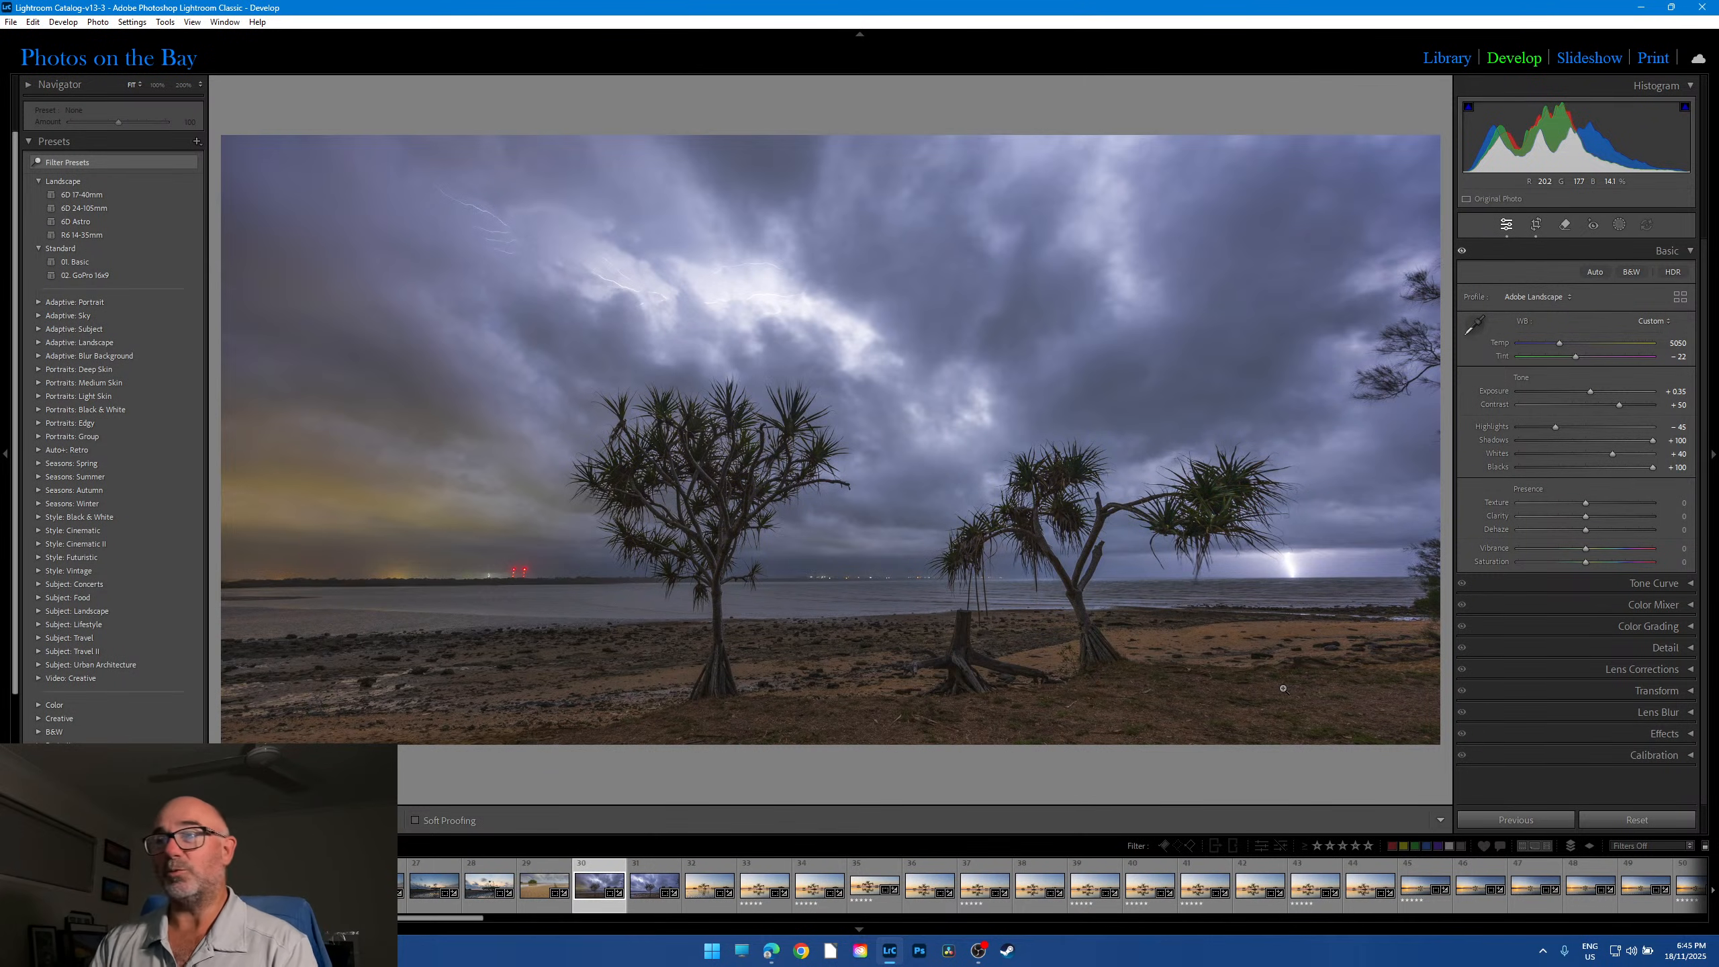
{"action": "left_click", "coordinate": [1240, 573]}
{"action": "left_click", "coordinate": [1282, 545]}
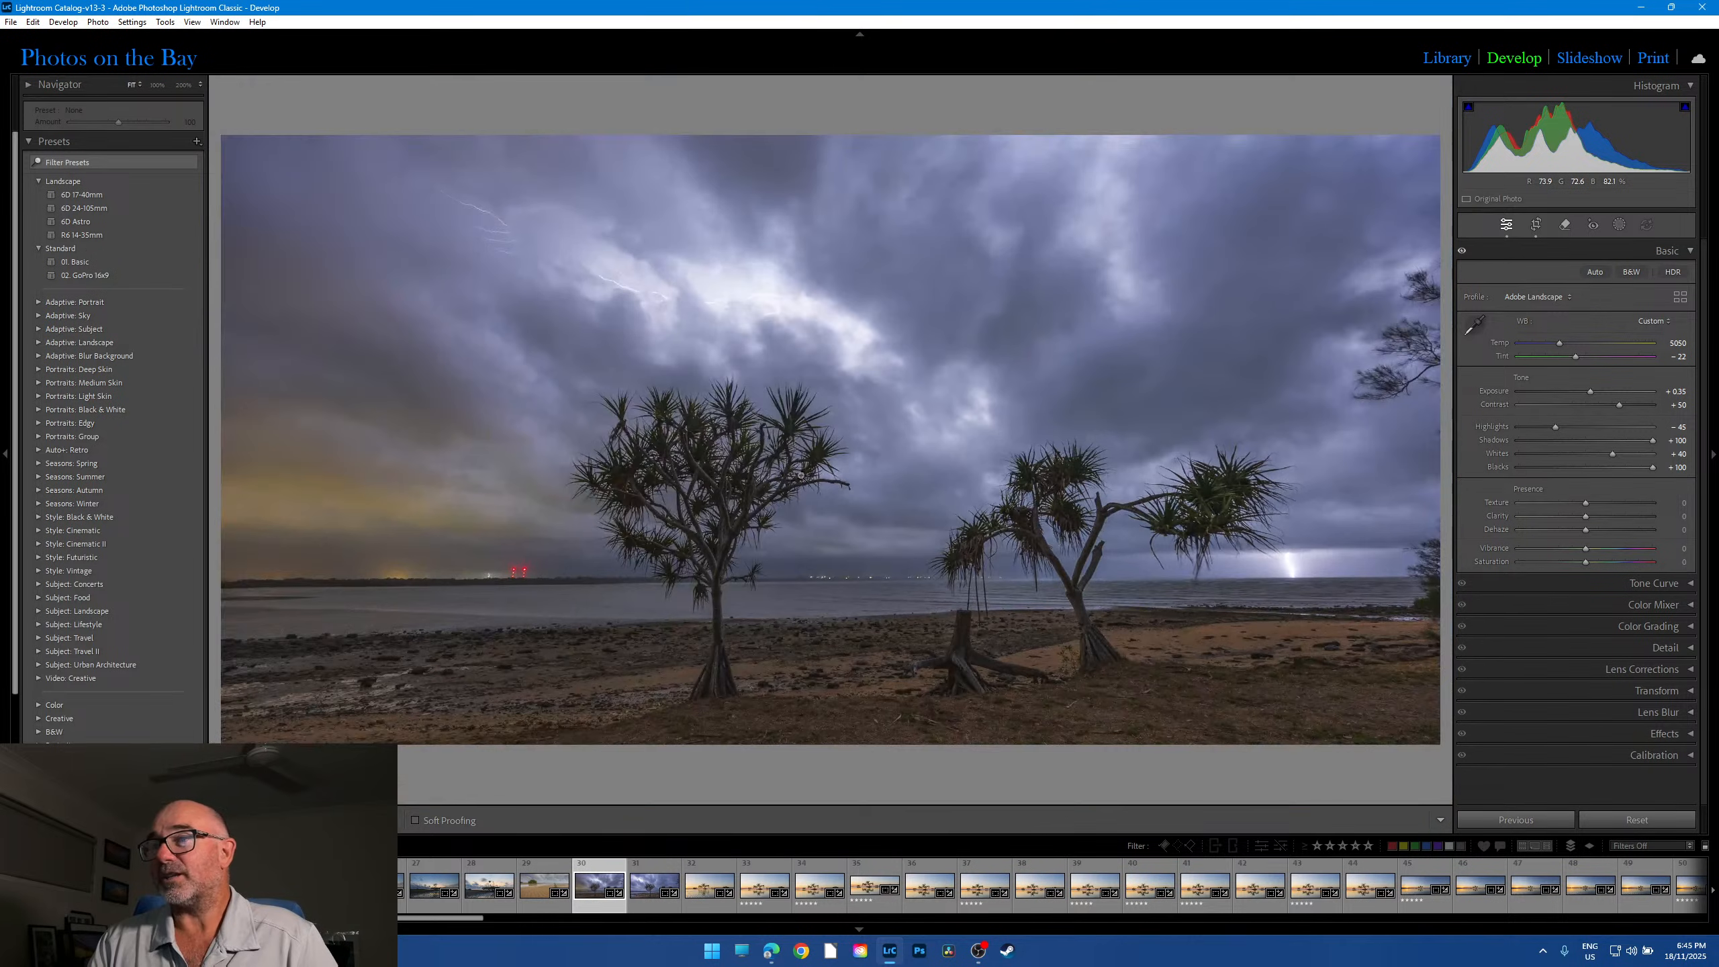
{"action": "left_click", "coordinate": [801, 476]}
{"action": "left_click", "coordinate": [839, 370]}
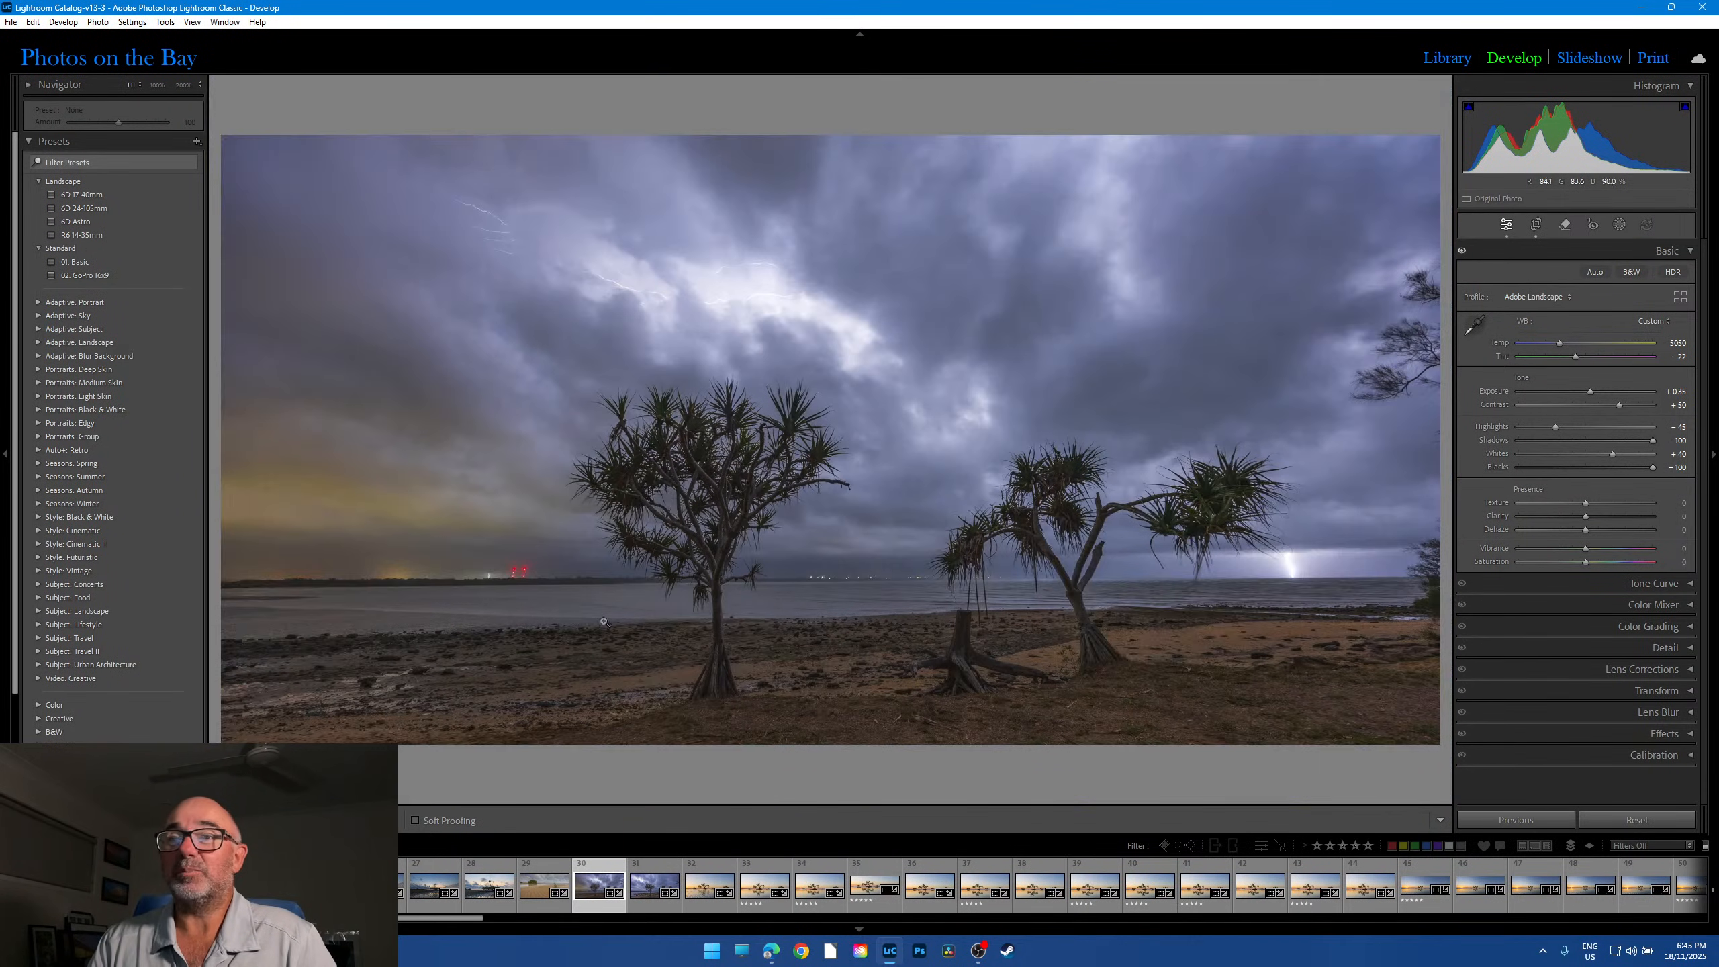
{"action": "left_click", "coordinate": [543, 574]}
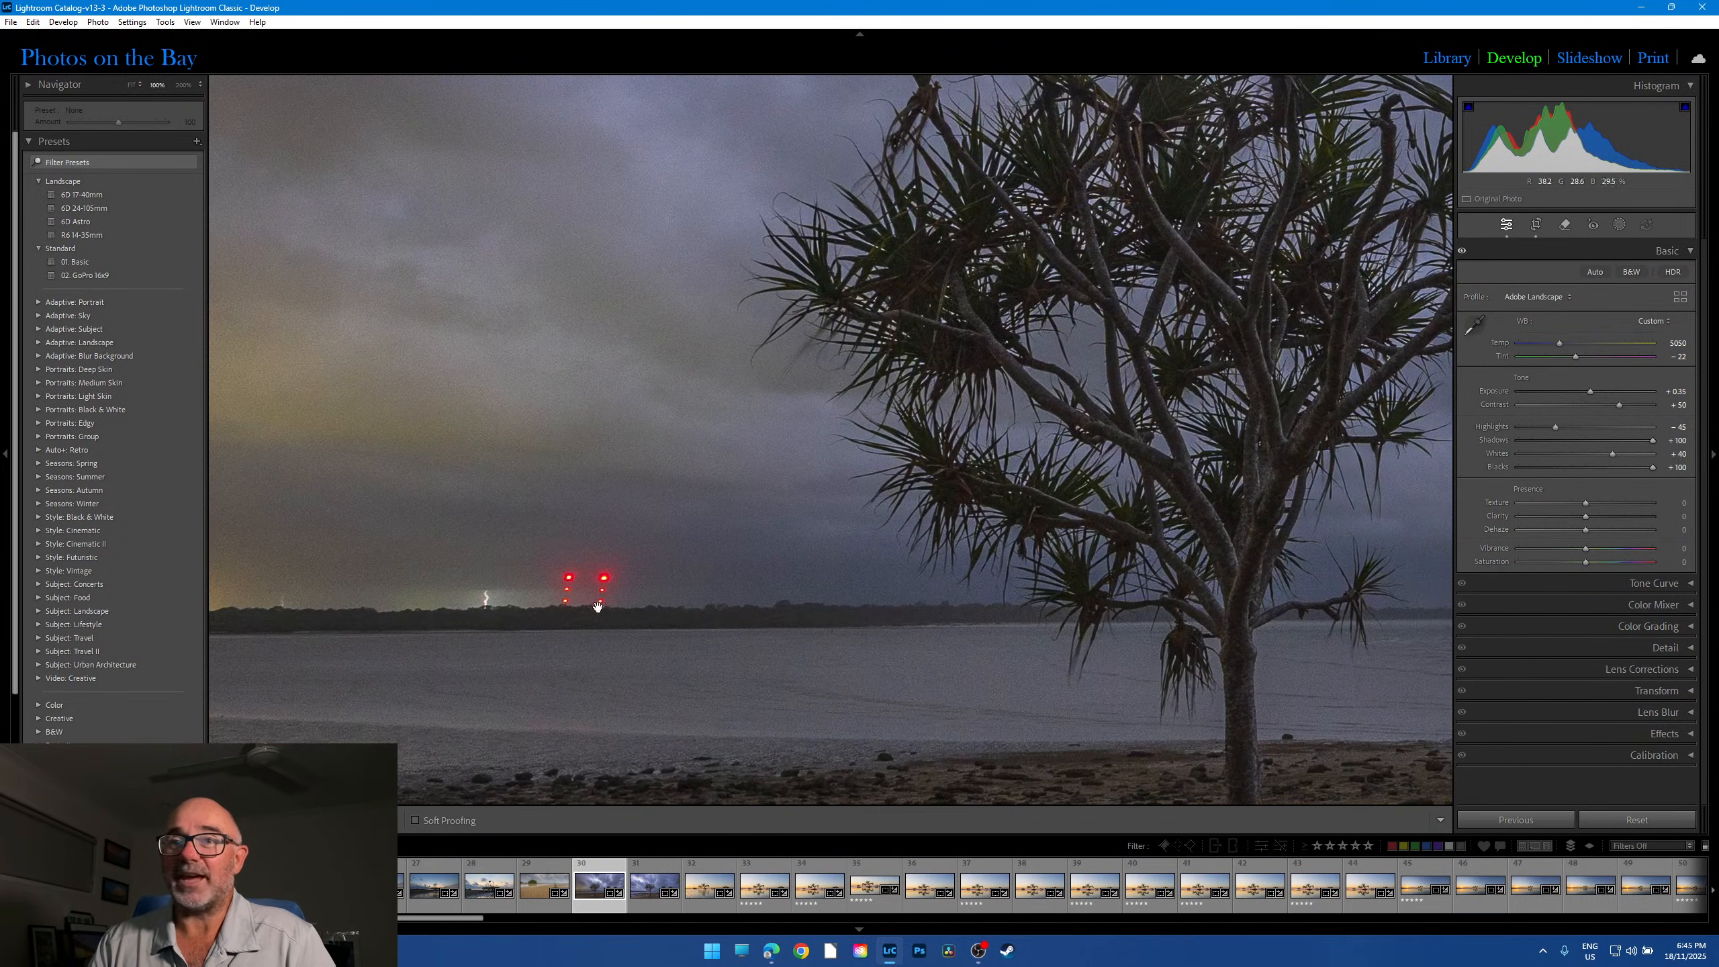
Step: Inspect the distant horizon lightning, the tree stump and the dark grassy foreground of stormy pandanus photo 30 at 100%
{"action": "left_click_drag", "start_coordinate": [491, 613], "coordinate": [741, 597]}
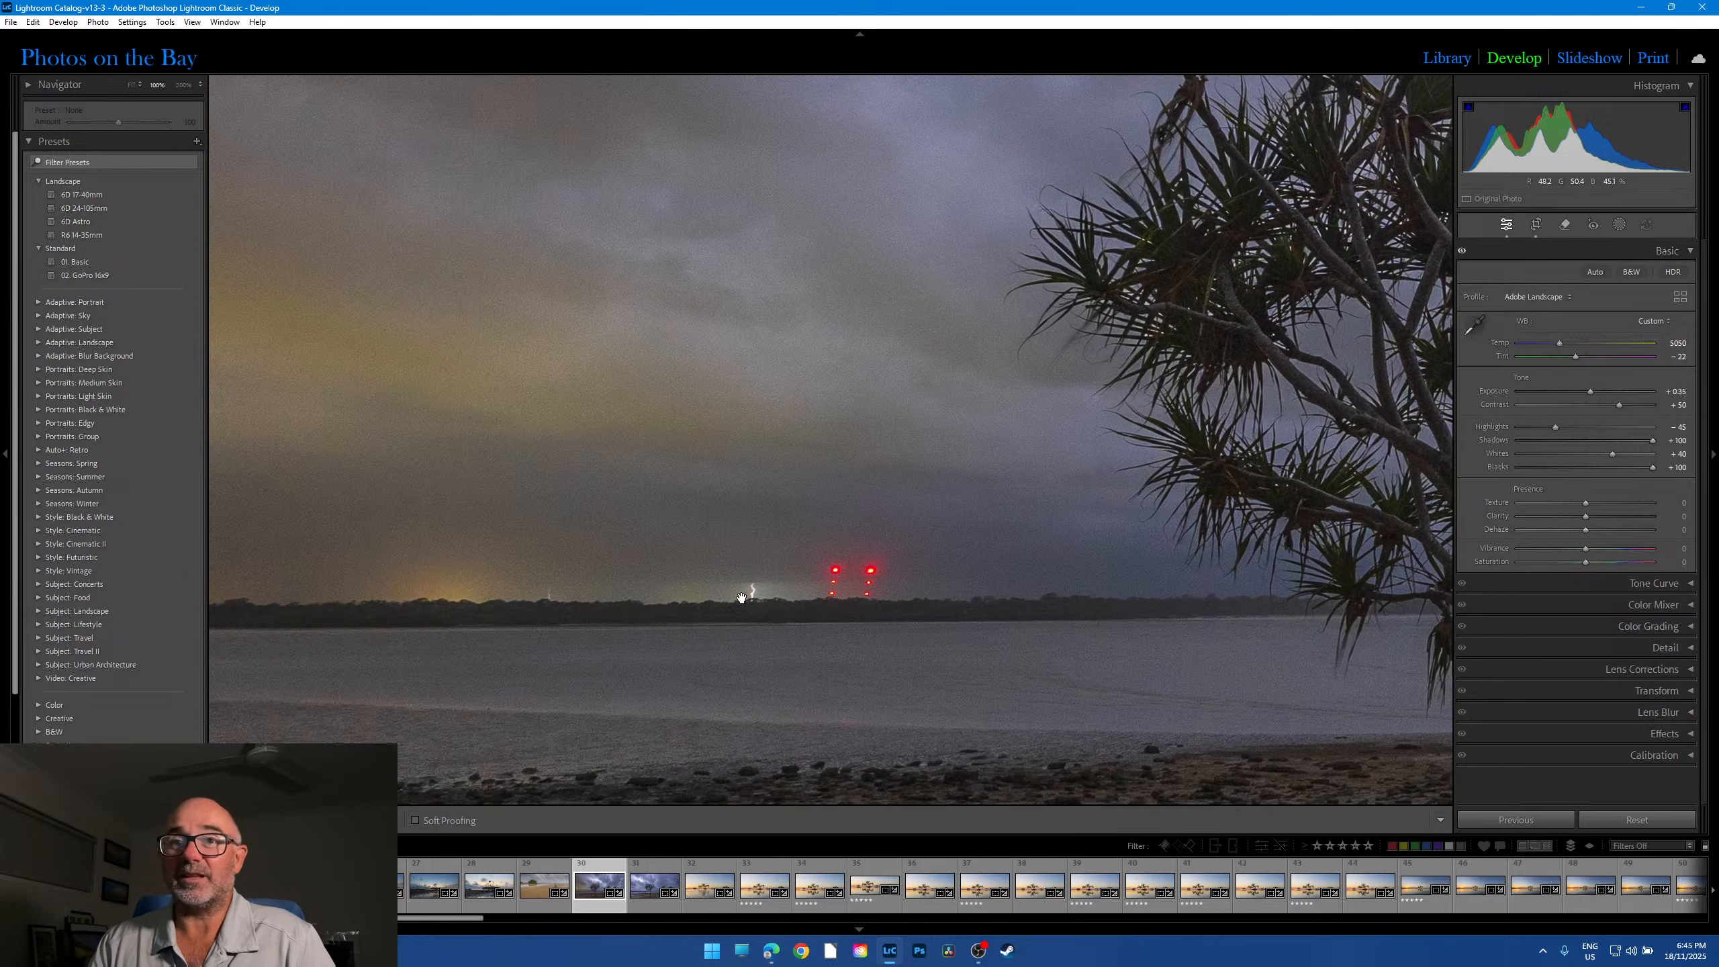
{"action": "left_click", "coordinate": [1089, 587]}
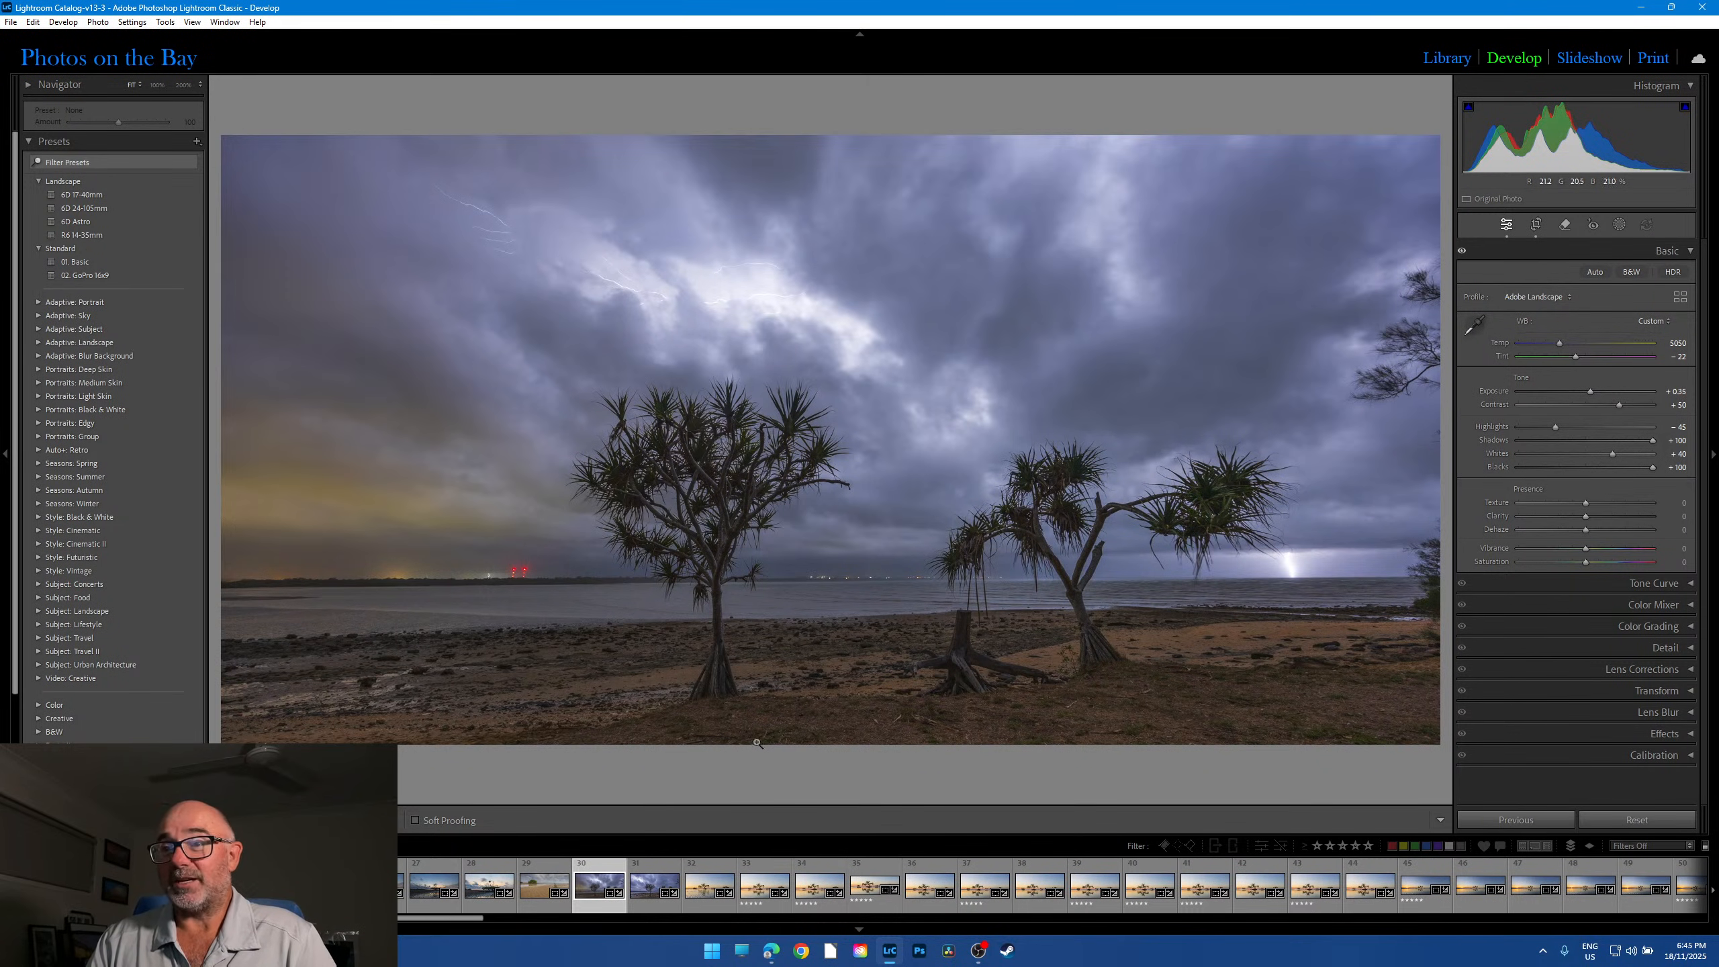
{"action": "left_click", "coordinate": [1096, 724]}
{"action": "left_click_drag", "start_coordinate": [1109, 714], "coordinate": [921, 510]}
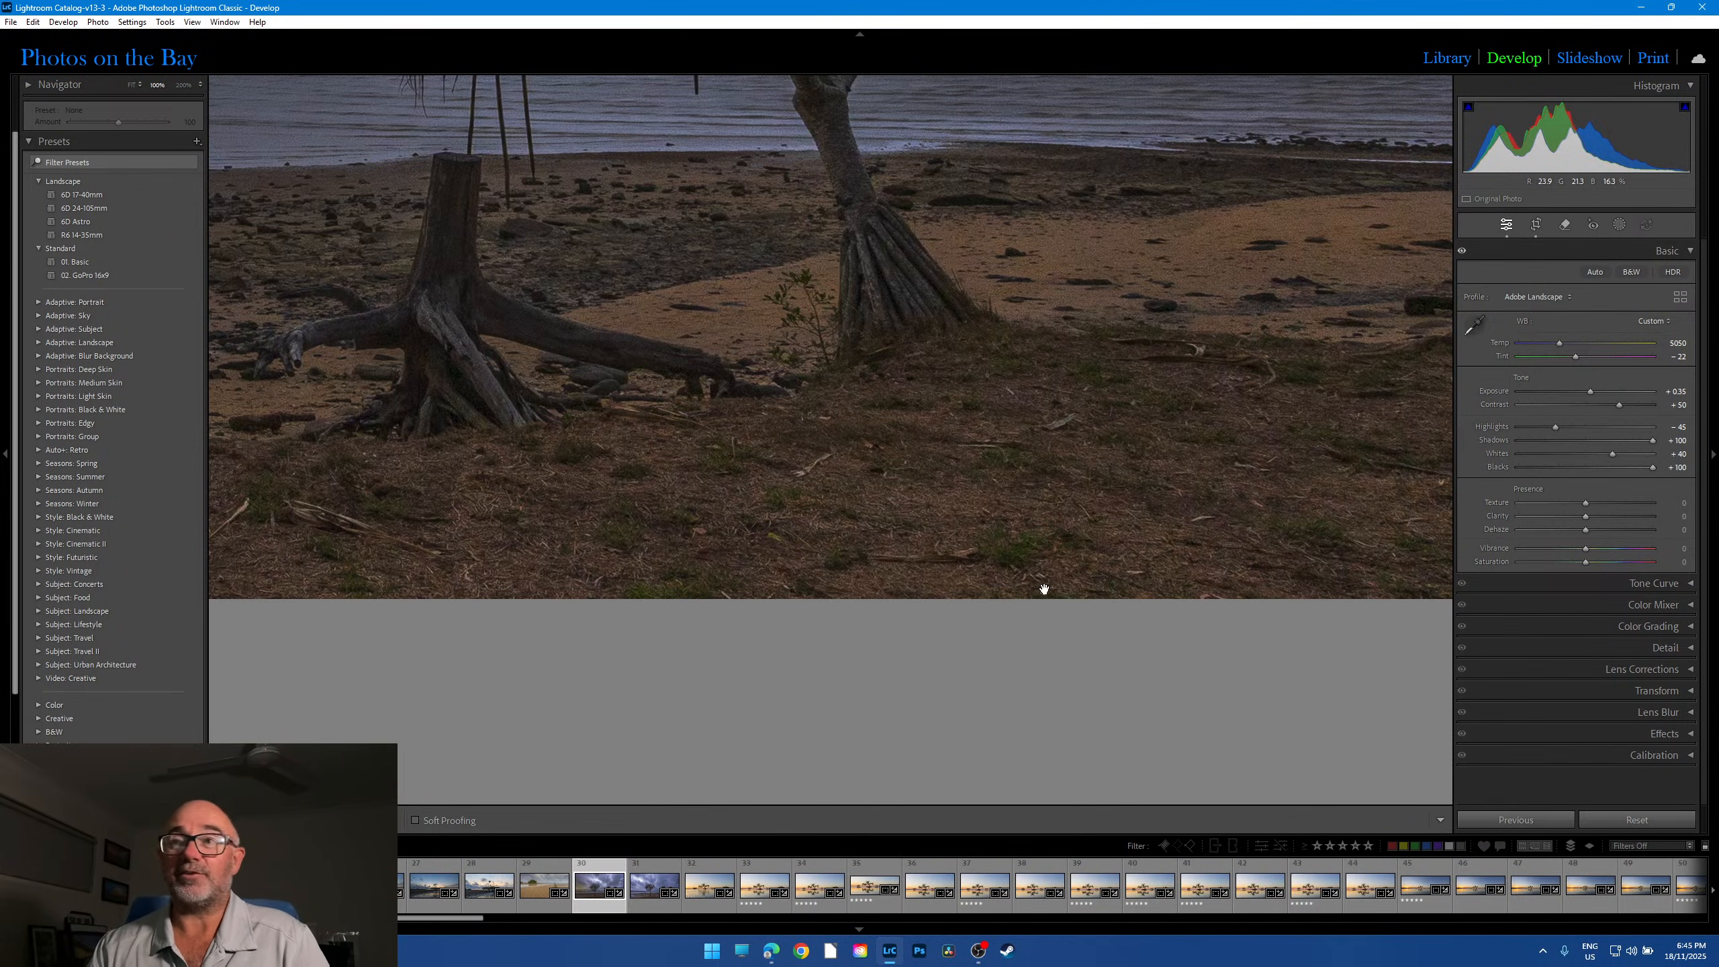
{"action": "left_click", "coordinate": [1003, 501]}
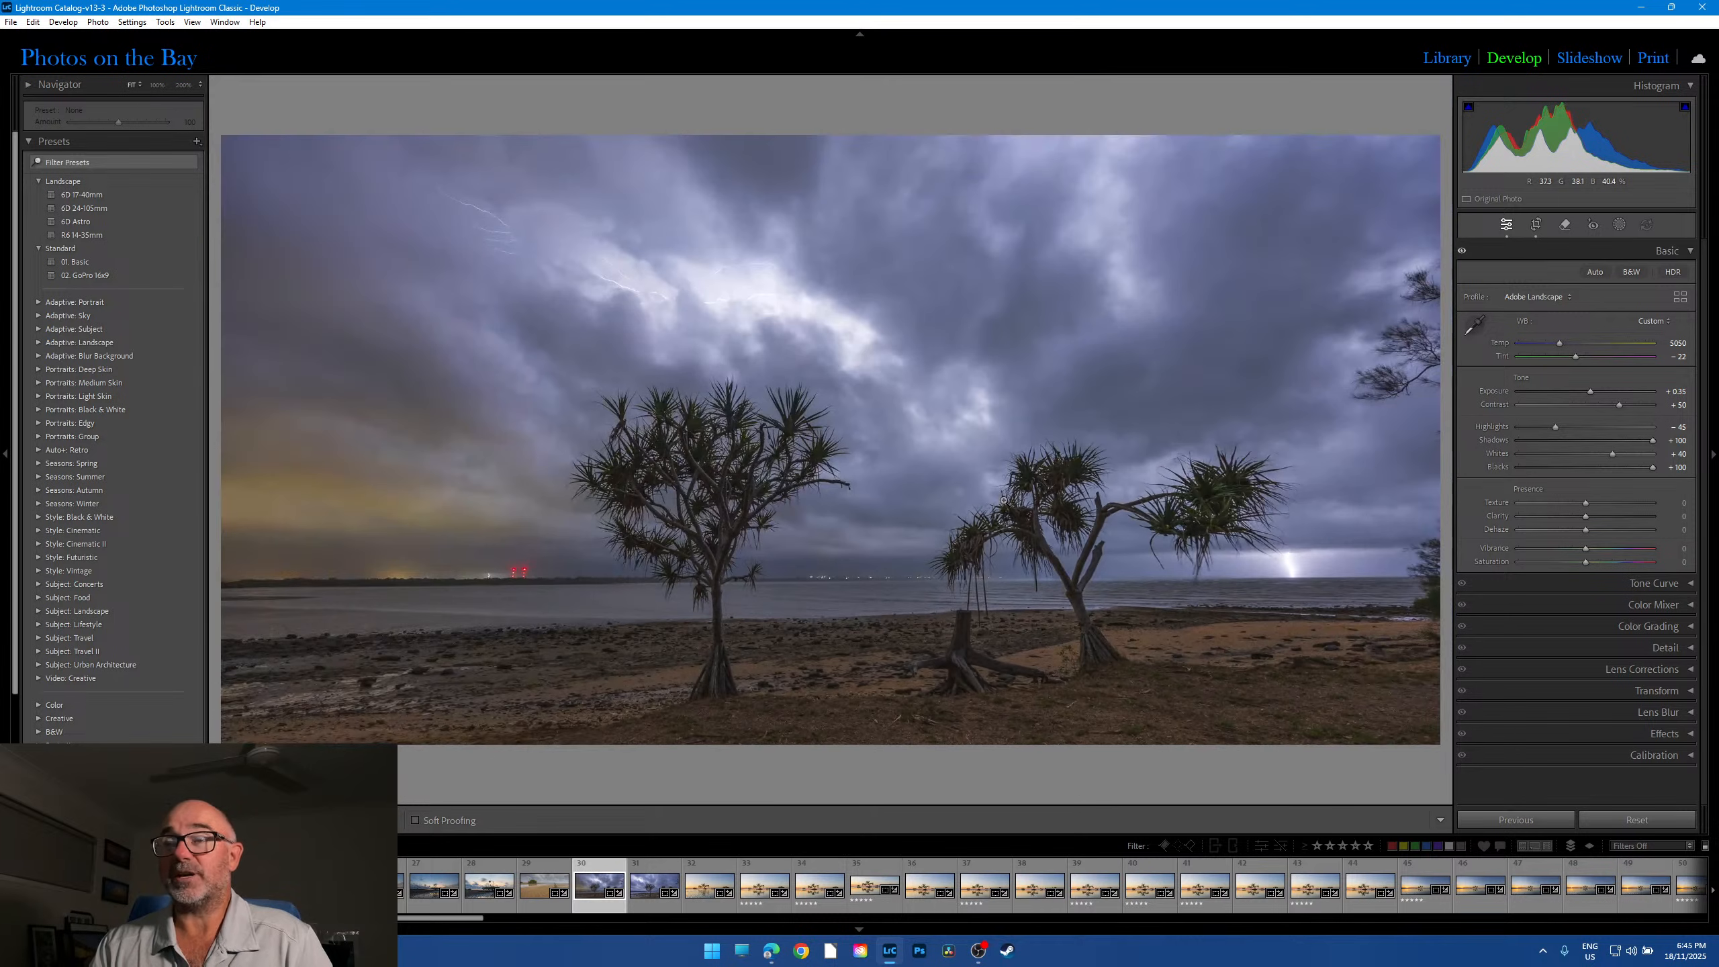
{"action": "left_click", "coordinate": [1215, 707]}
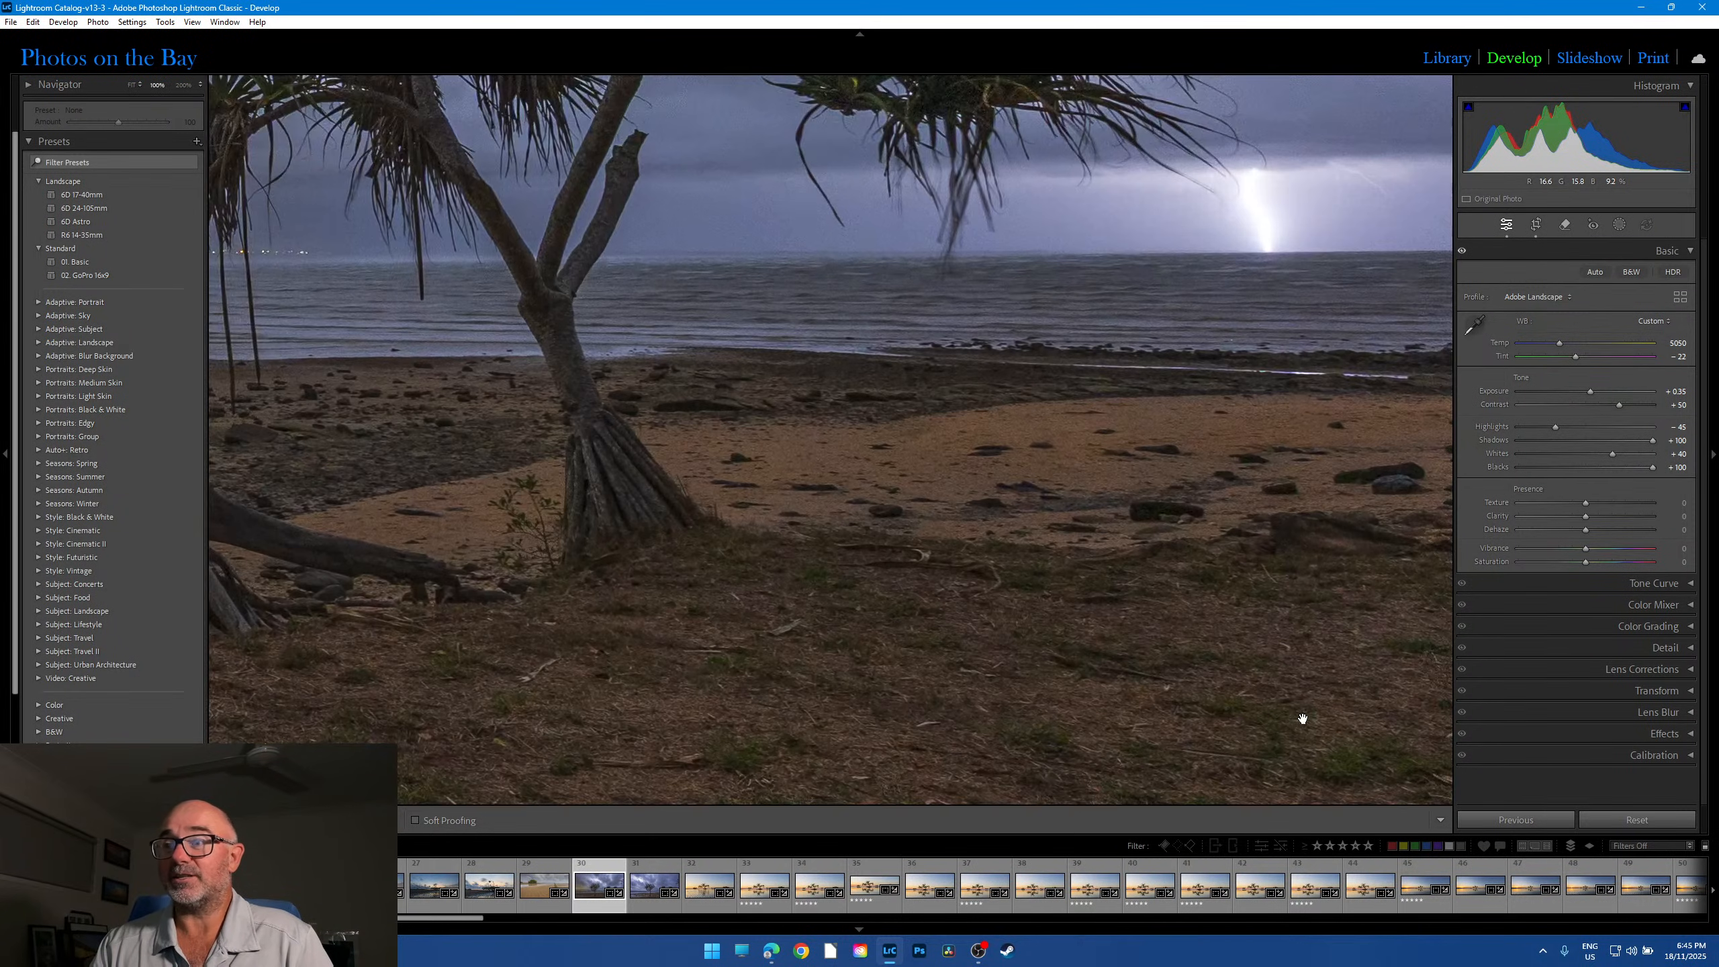
{"action": "left_click", "coordinate": [1094, 687]}
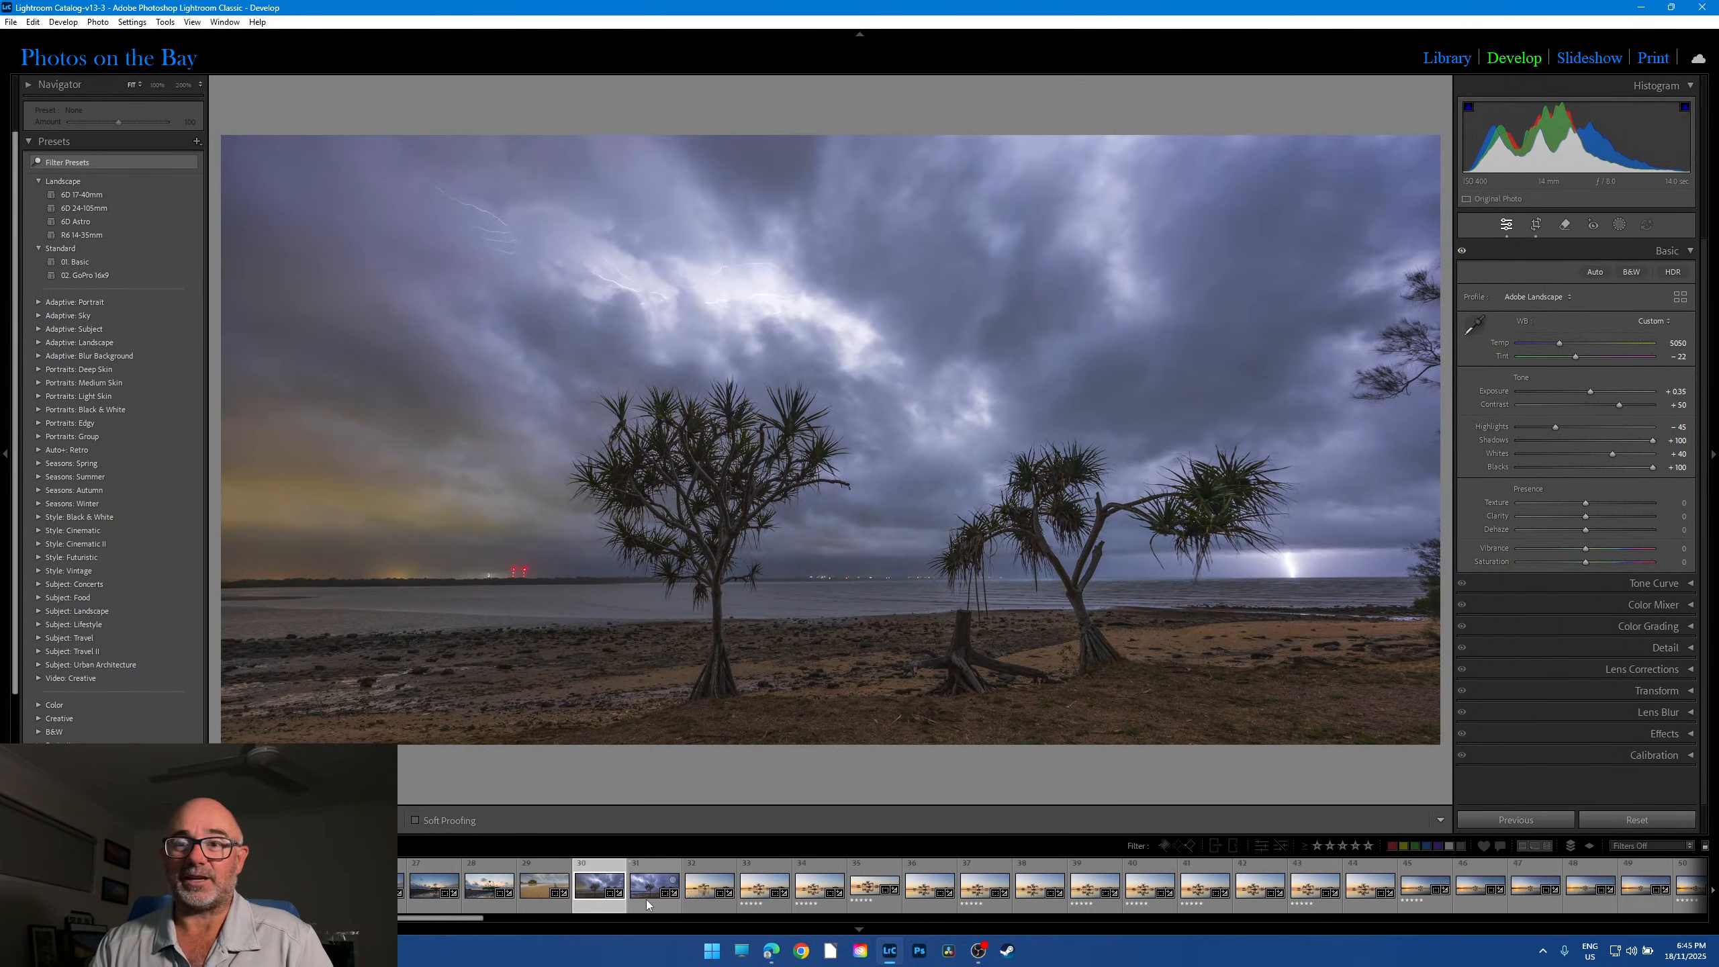
Step: Open stormy pandanus photo 31 and inspect the lightning strike behind the larger tree at 100%
{"action": "left_click", "coordinate": [647, 904]}
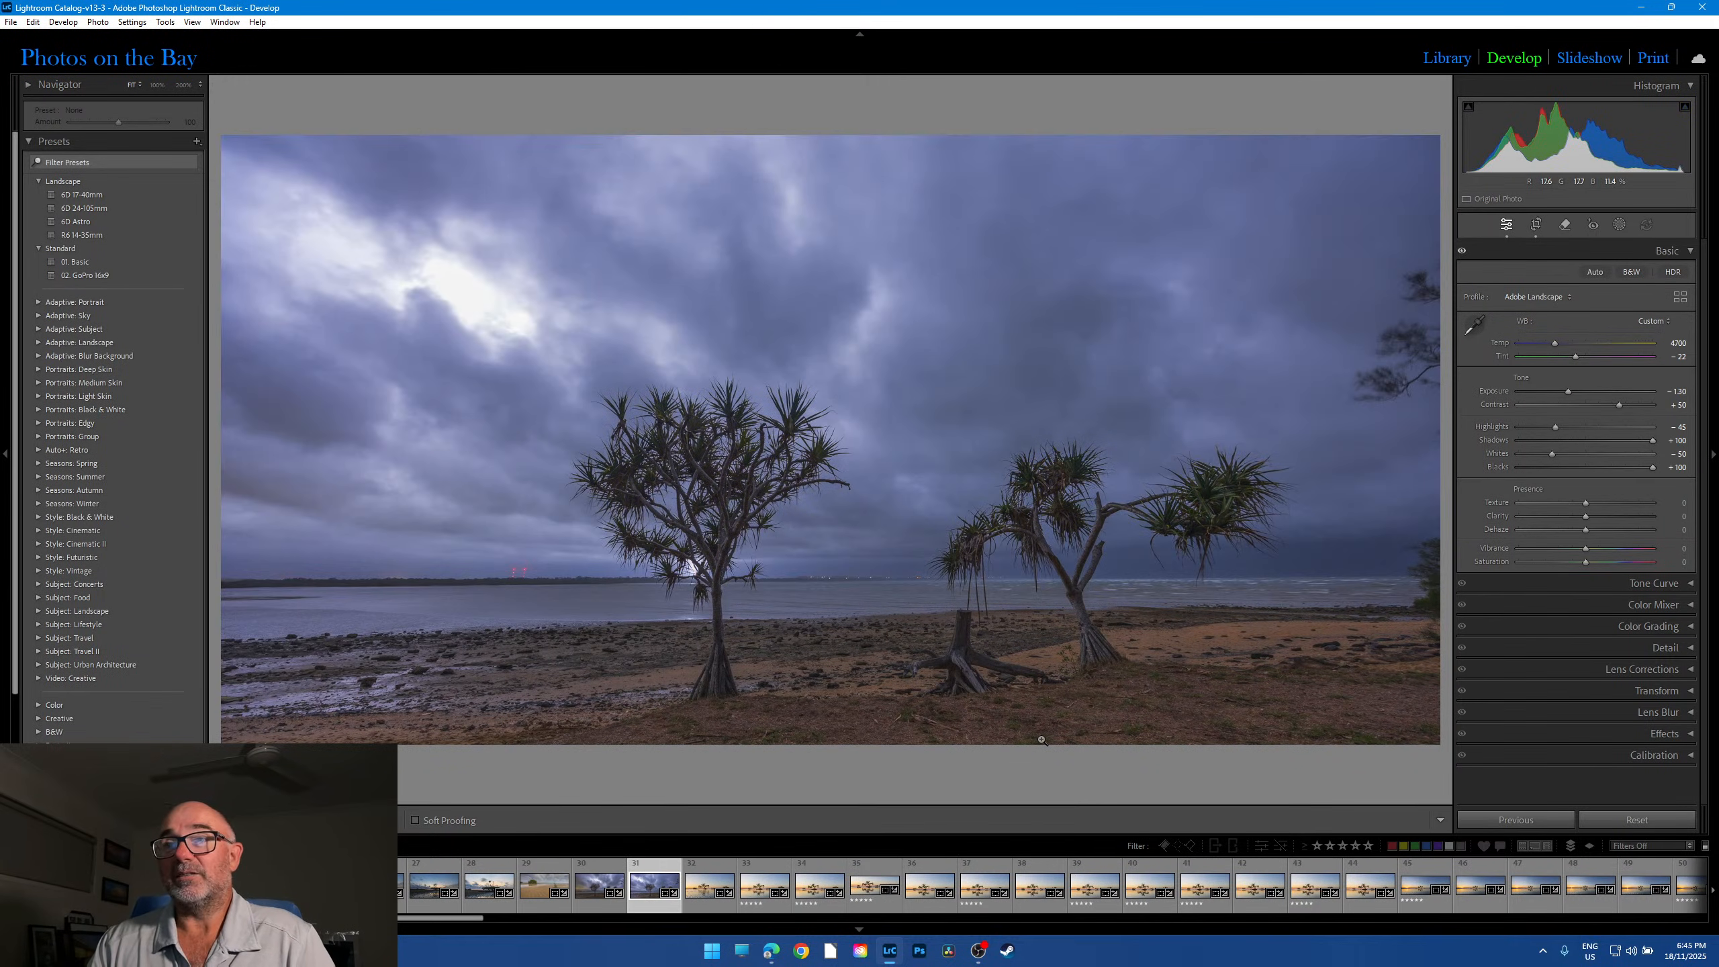
{"action": "left_click", "coordinate": [723, 570]}
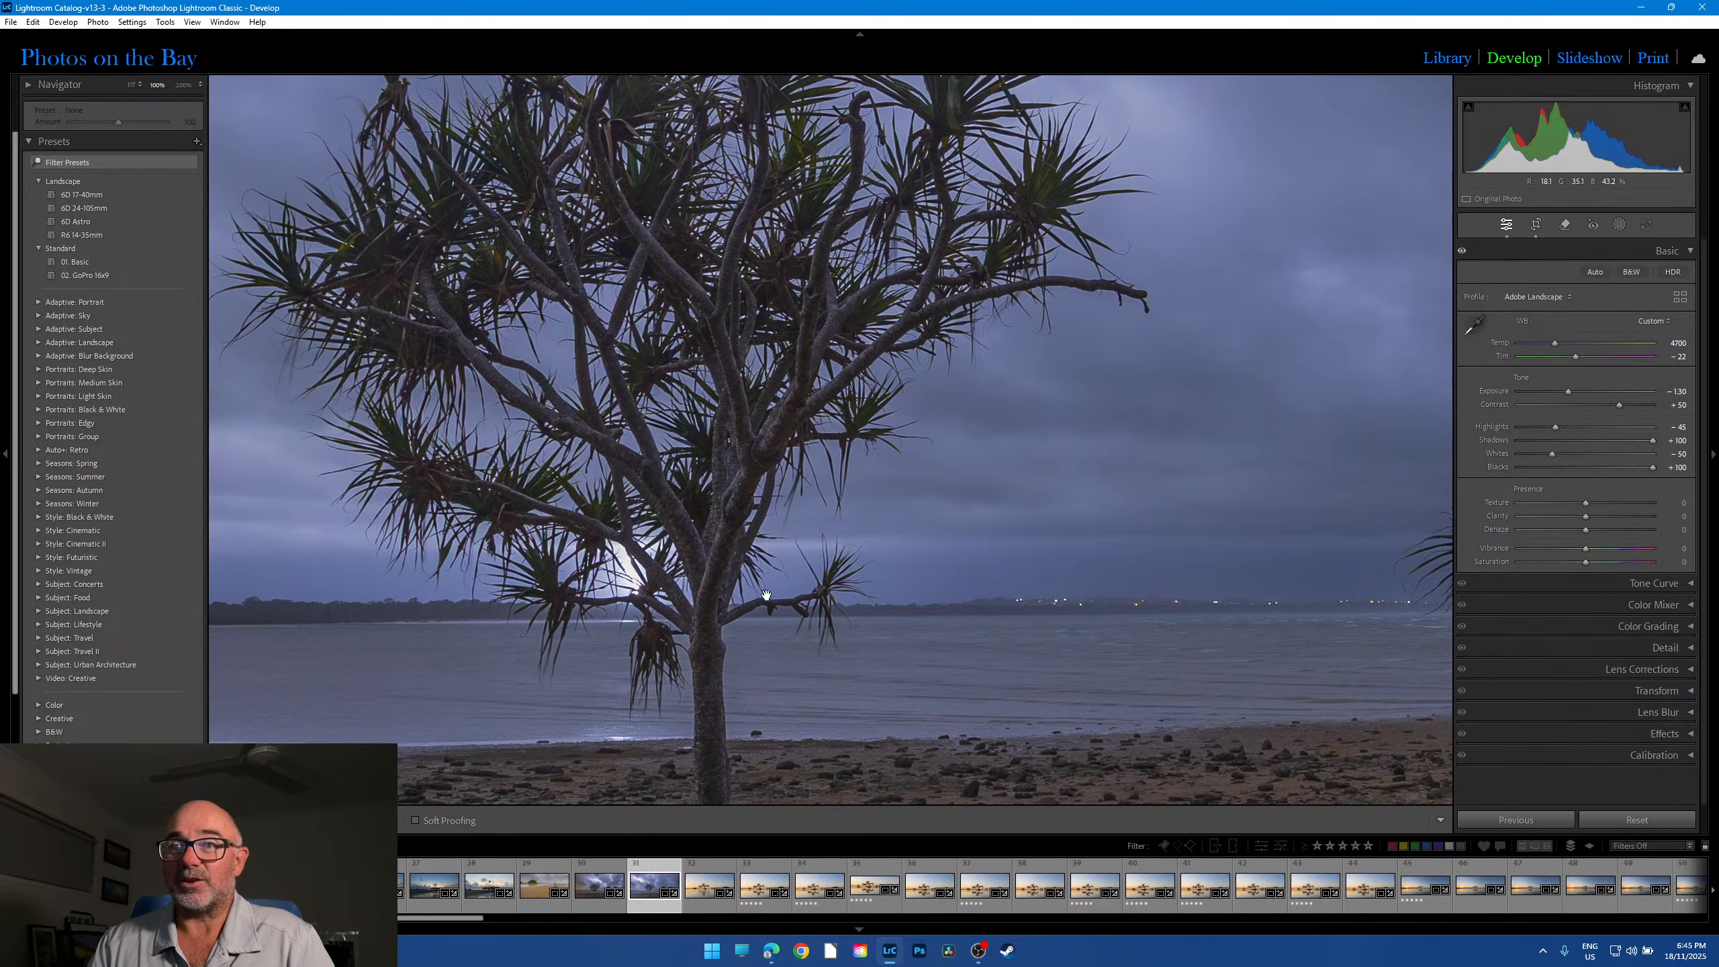
{"action": "left_click", "coordinate": [907, 720]}
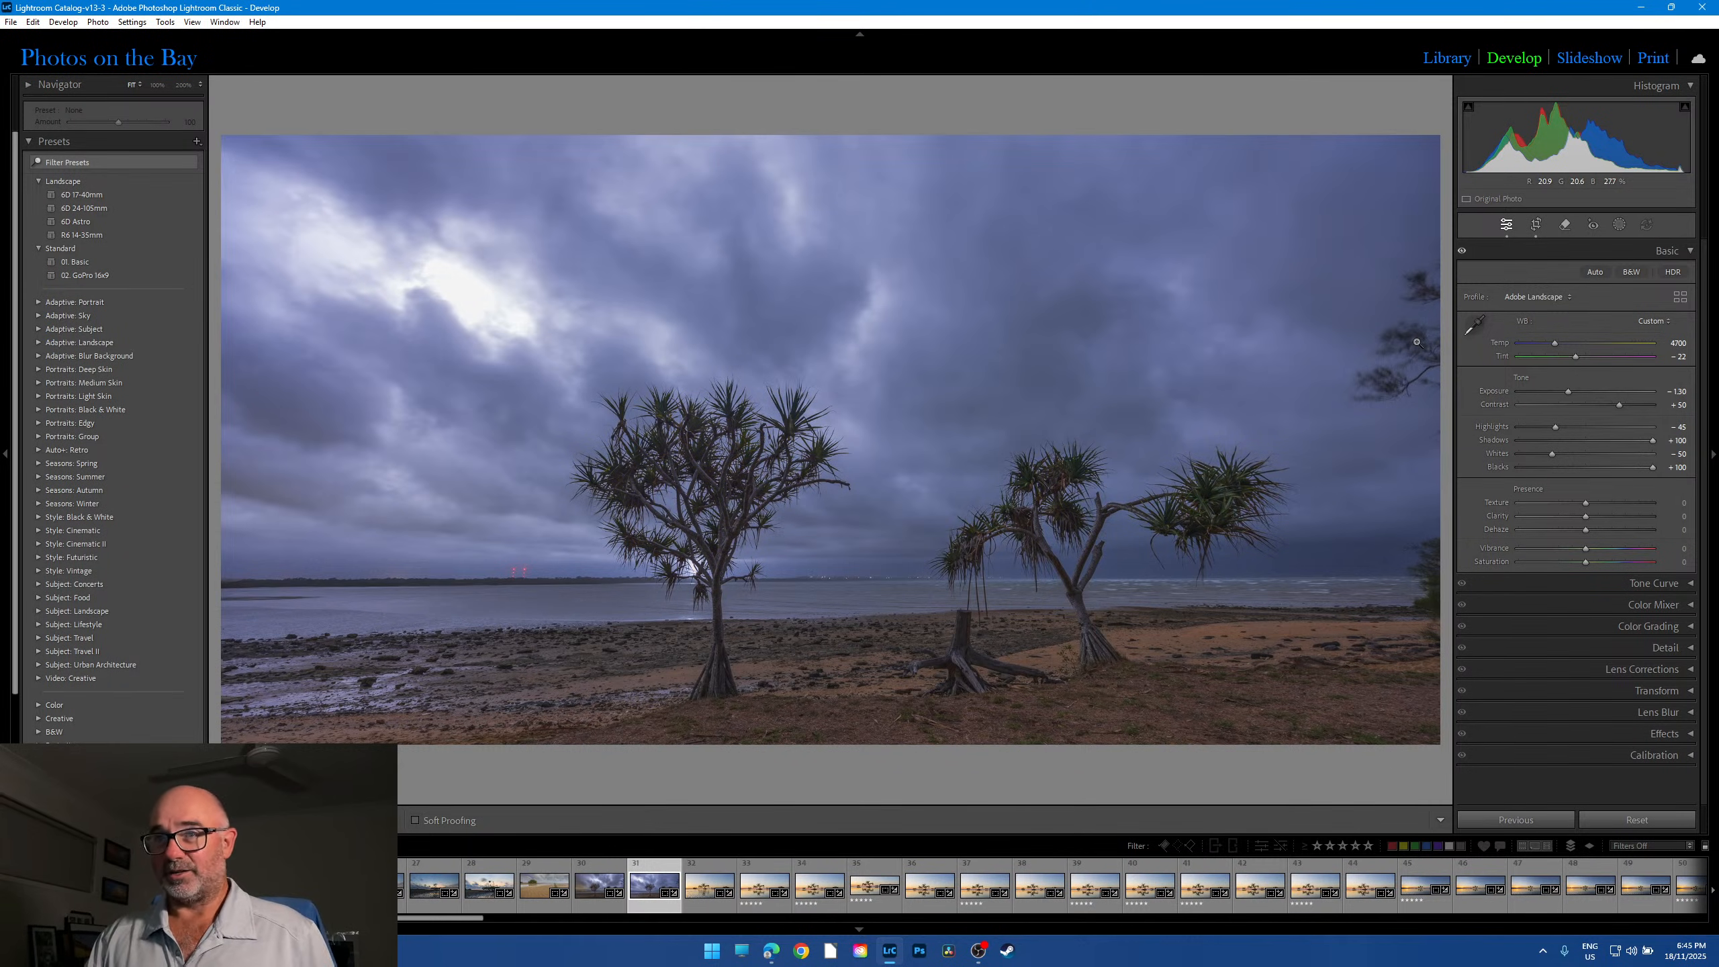
Step: Return to stormy pandanus photo 30 and examine the small lightning bolt beside the red lights at 100%
{"action": "left_click", "coordinate": [598, 906]}
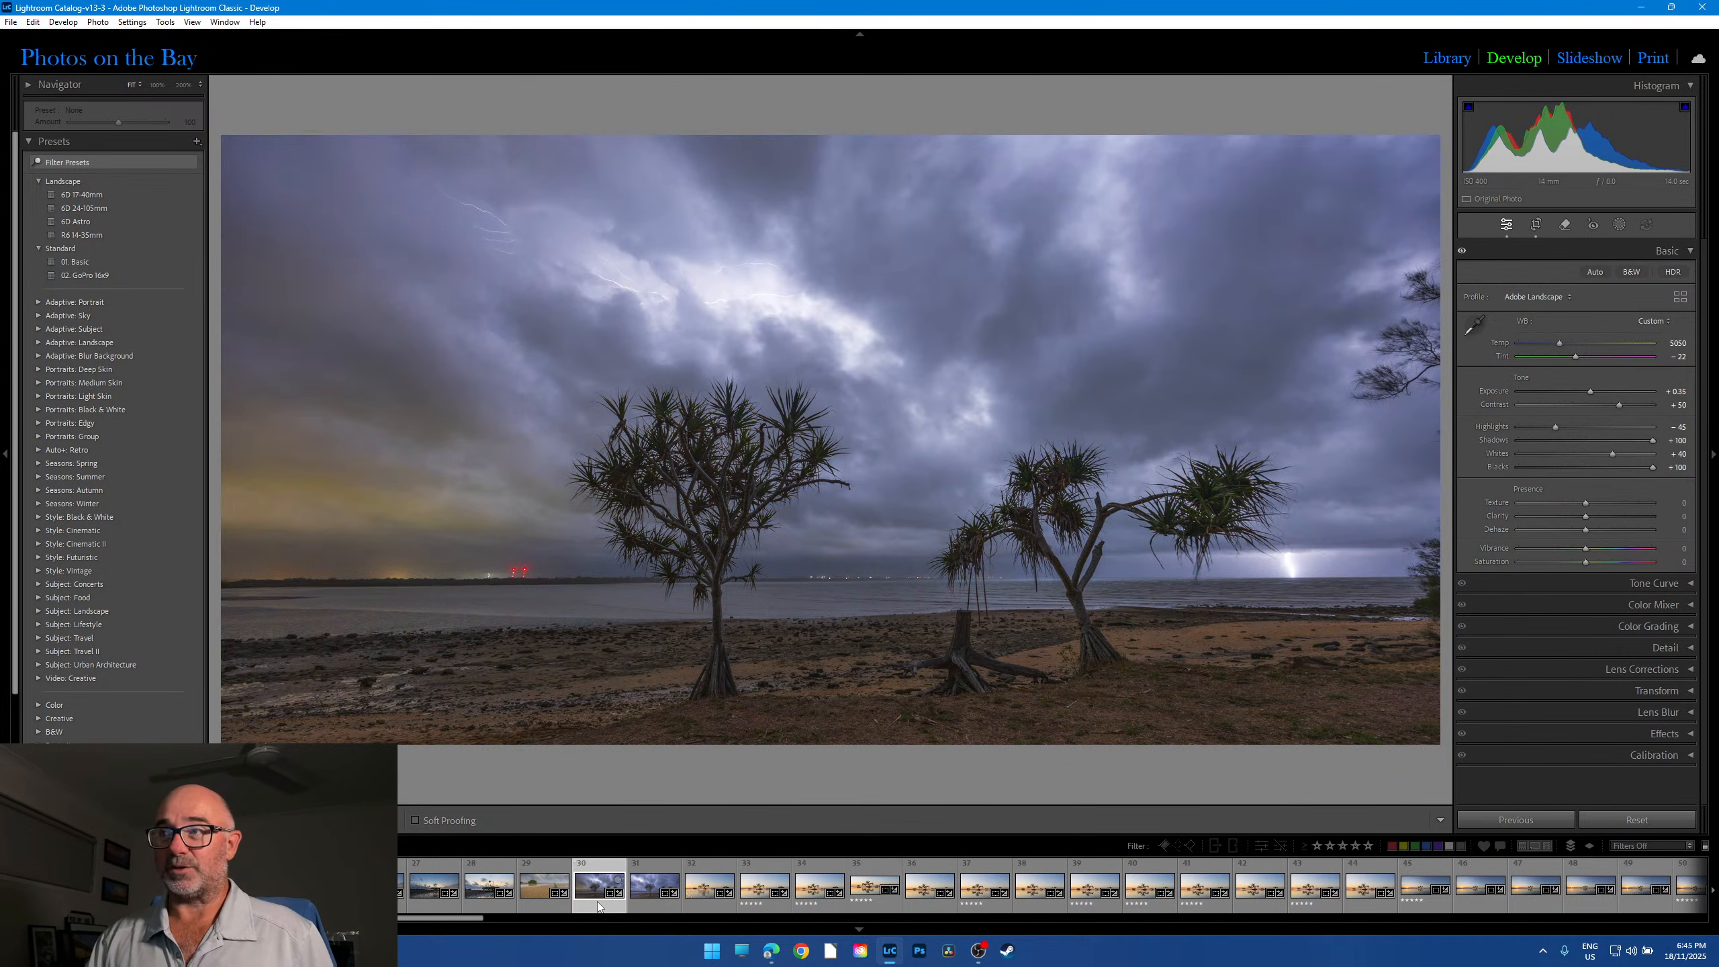
{"action": "left_click", "coordinate": [505, 582]}
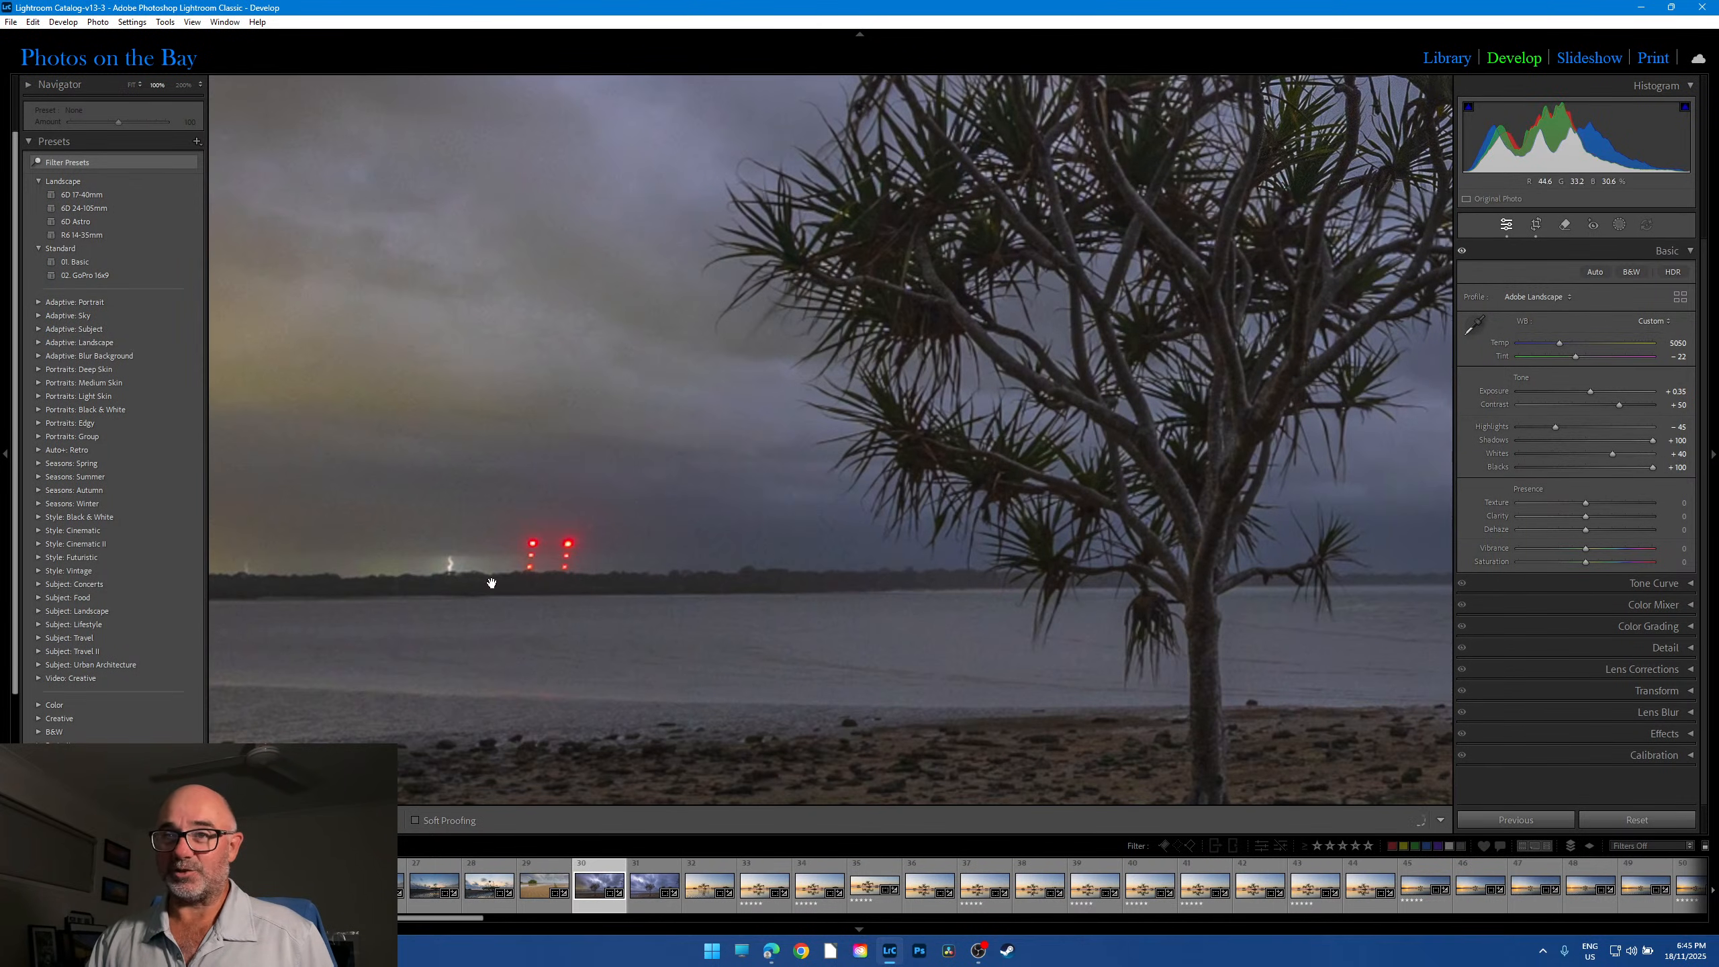
{"action": "left_click", "coordinate": [572, 571]}
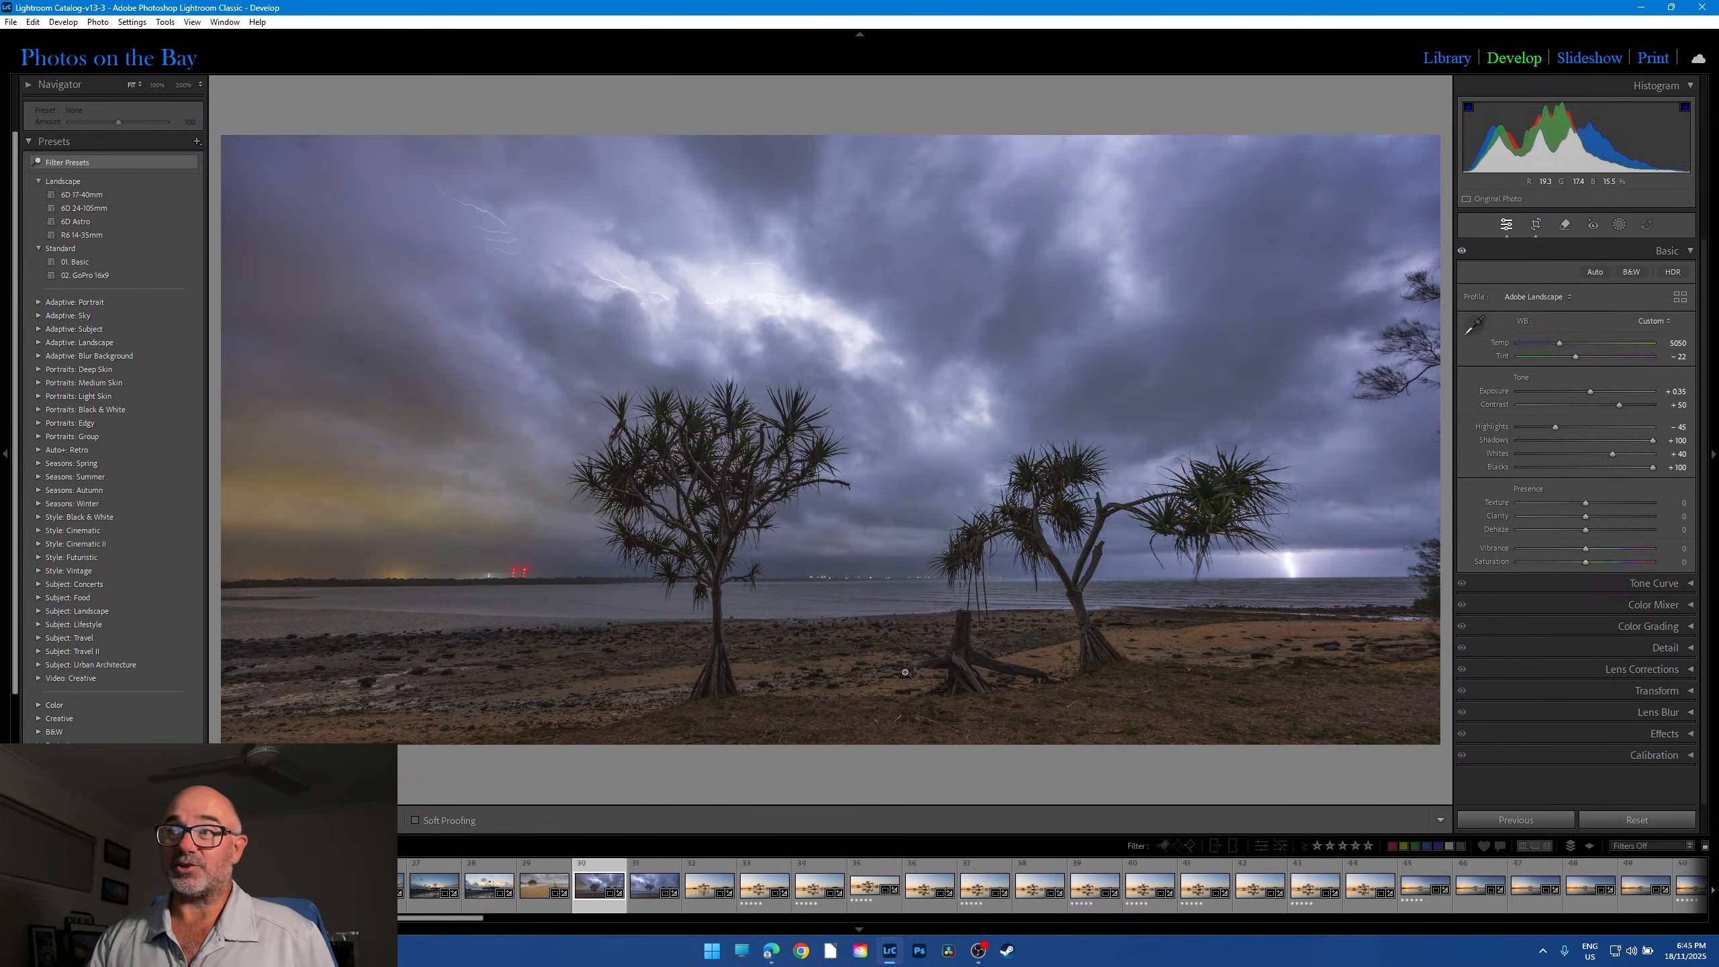
{"action": "left_click", "coordinate": [520, 570]}
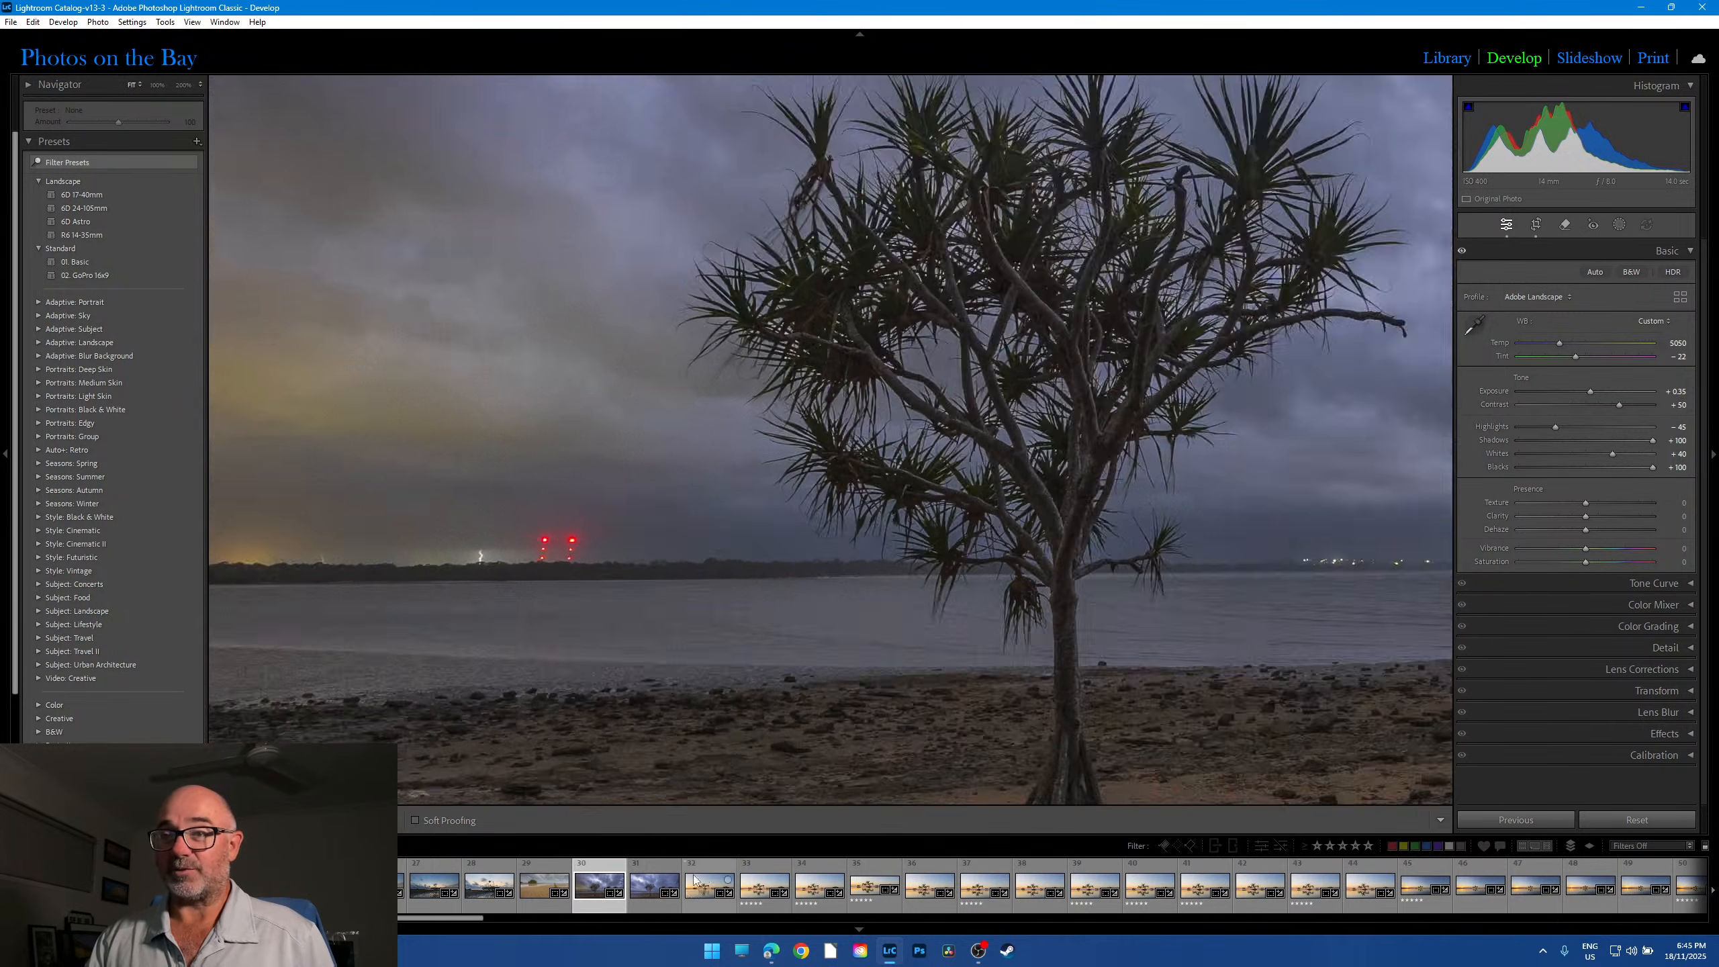
Step: Open mangrove sunset photo 32, browse the collection's other photos, and open mangrove photo 33
{"action": "left_click", "coordinate": [693, 879]}
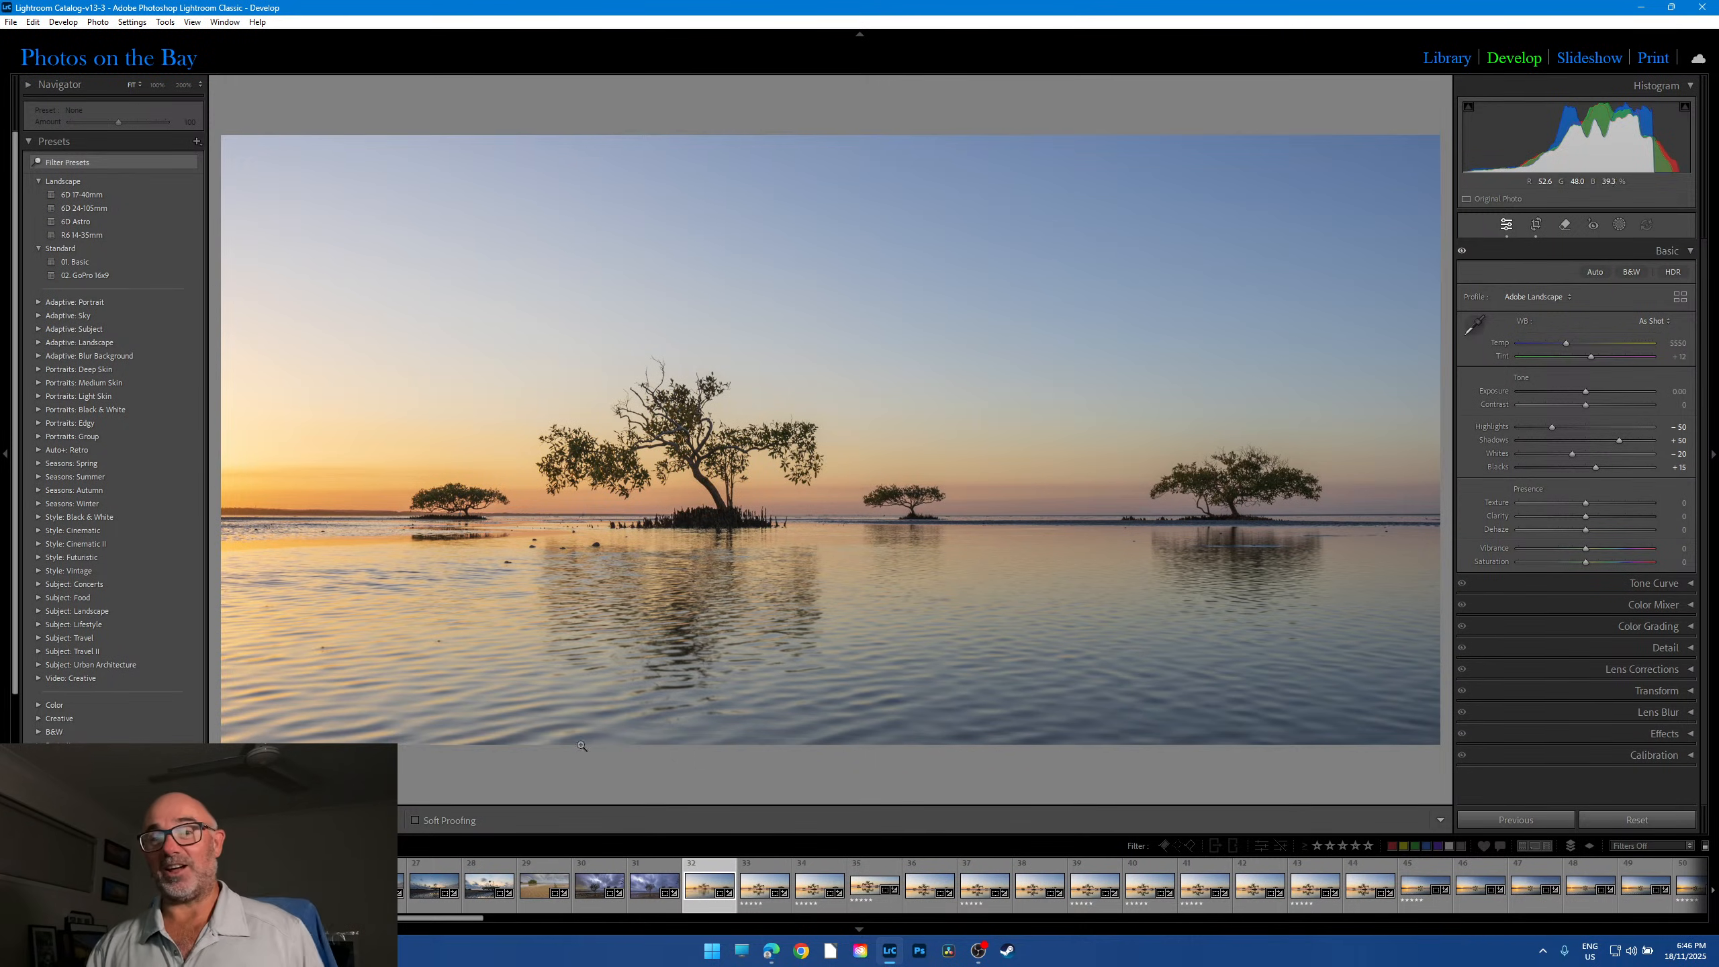
{"action": "left_click_drag", "start_coordinate": [465, 919], "coordinate": [396, 919]}
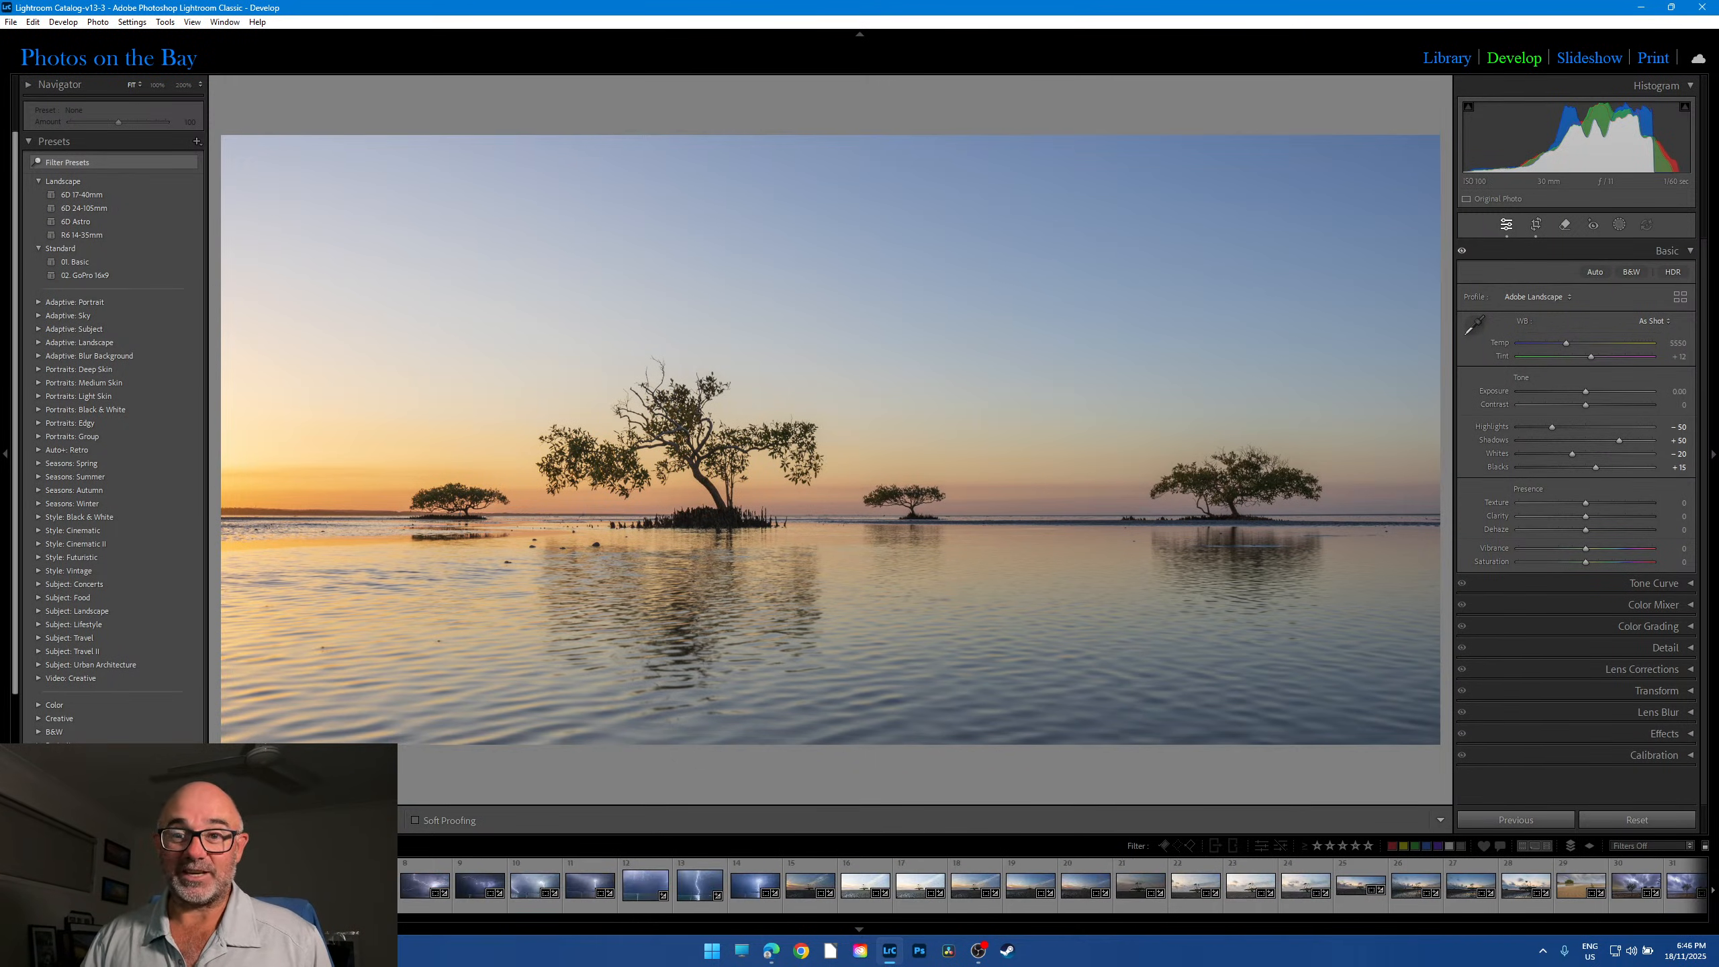
{"action": "left_click_drag", "start_coordinate": [289, 938], "coordinate": [529, 934]}
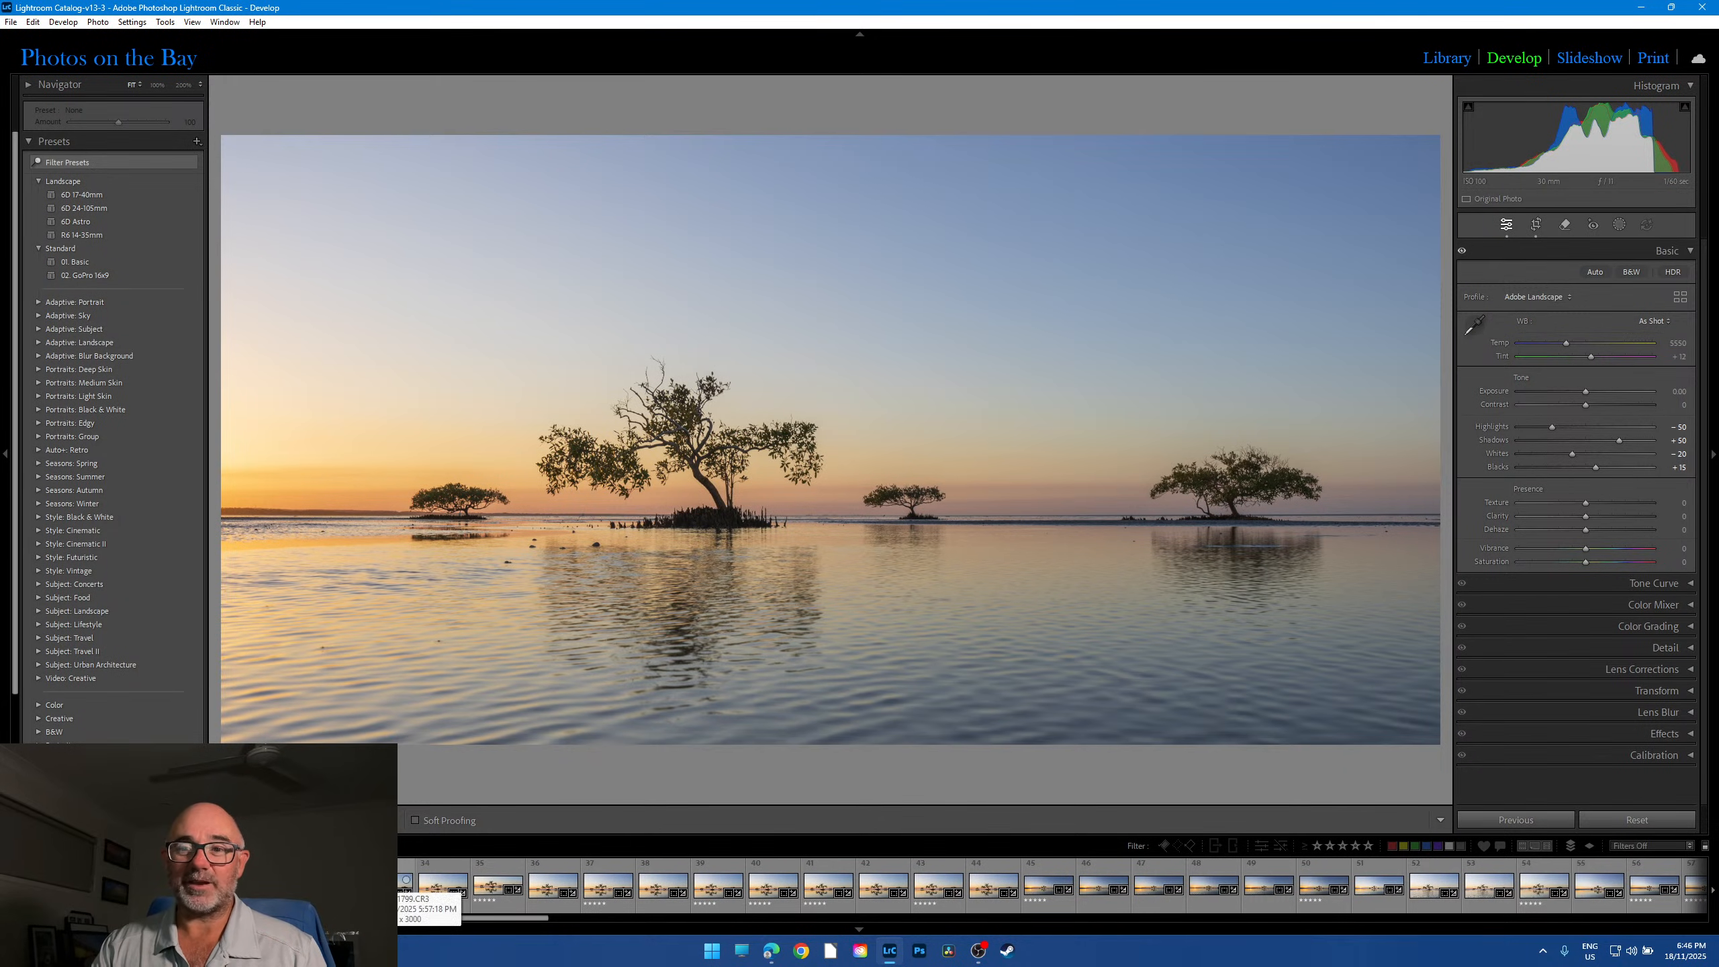
{"action": "left_click", "coordinate": [379, 880]}
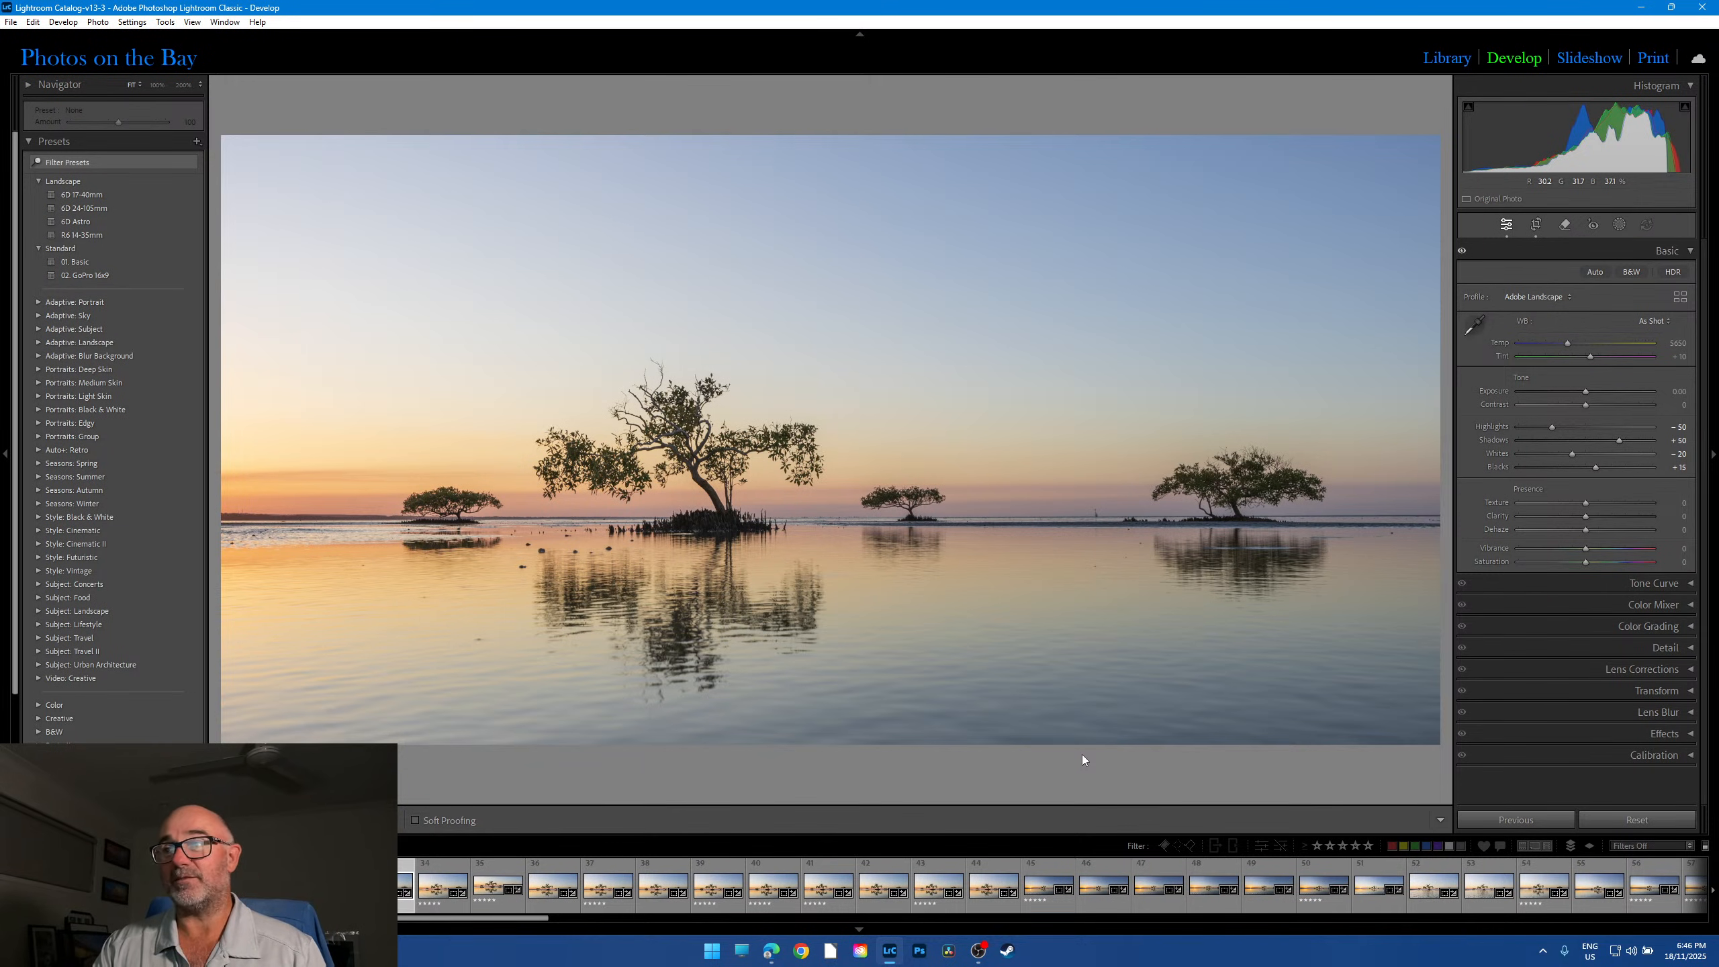
Step: Inspect the rocks beside the large mangrove and the blue streak in the far-right mangrove's reflection in photo 33 at 100%
{"action": "left_click", "coordinate": [540, 566]}
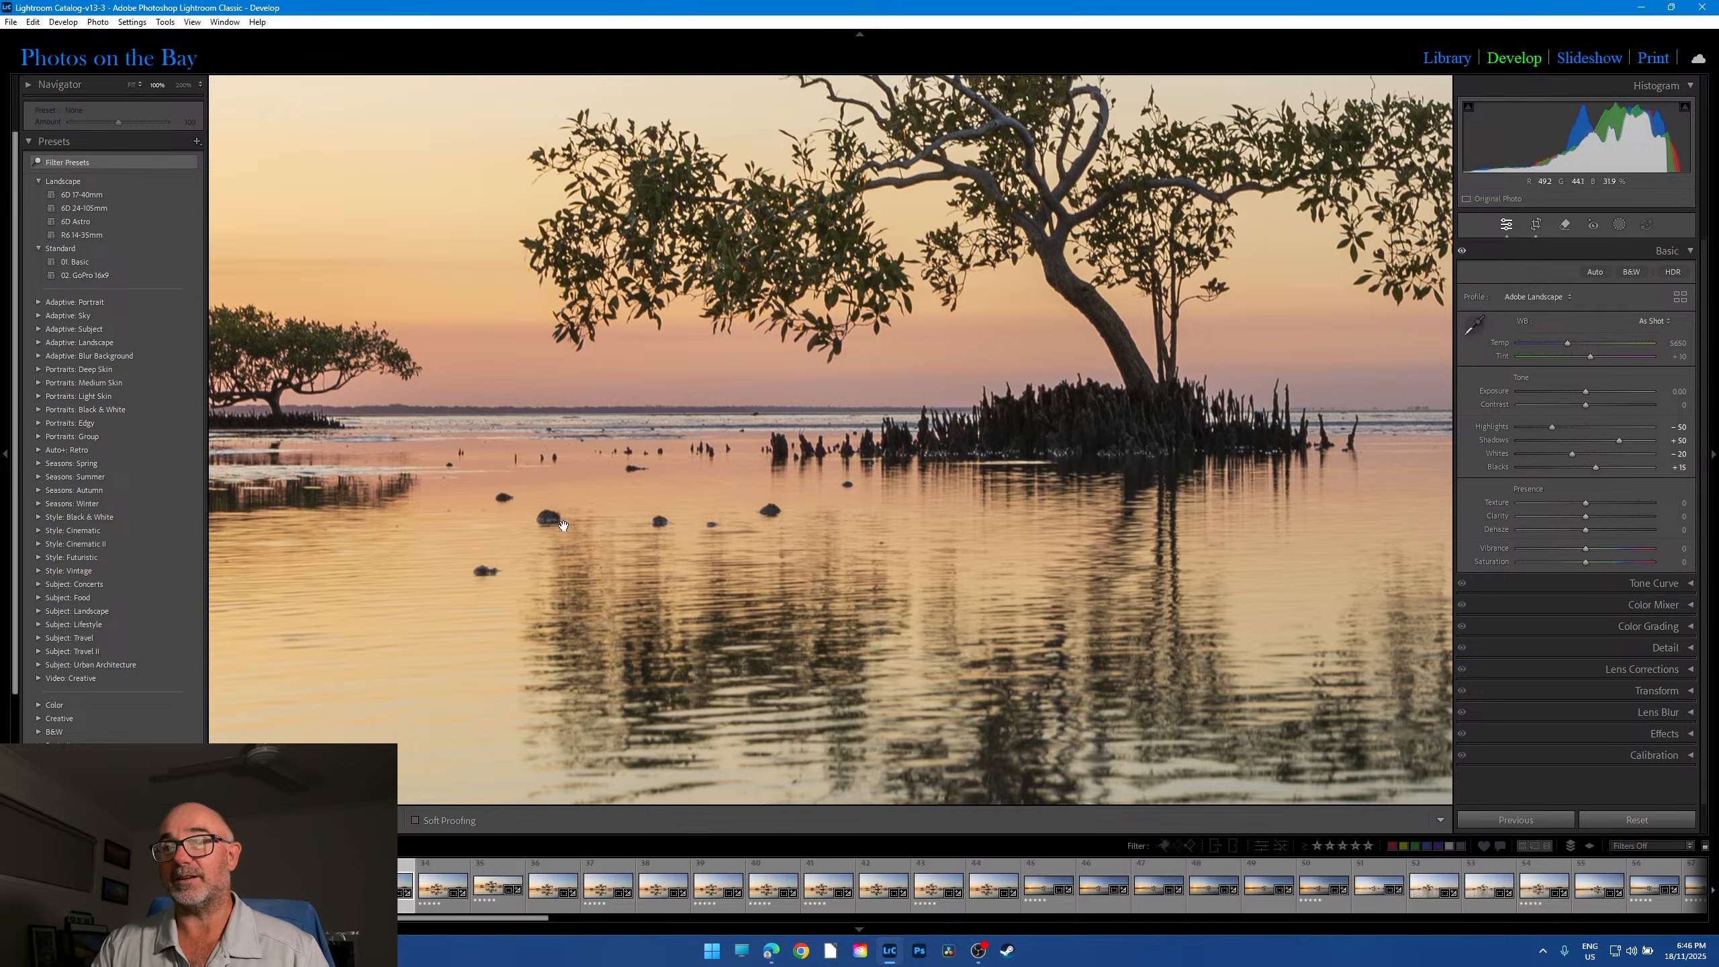
{"action": "left_click", "coordinate": [877, 601]}
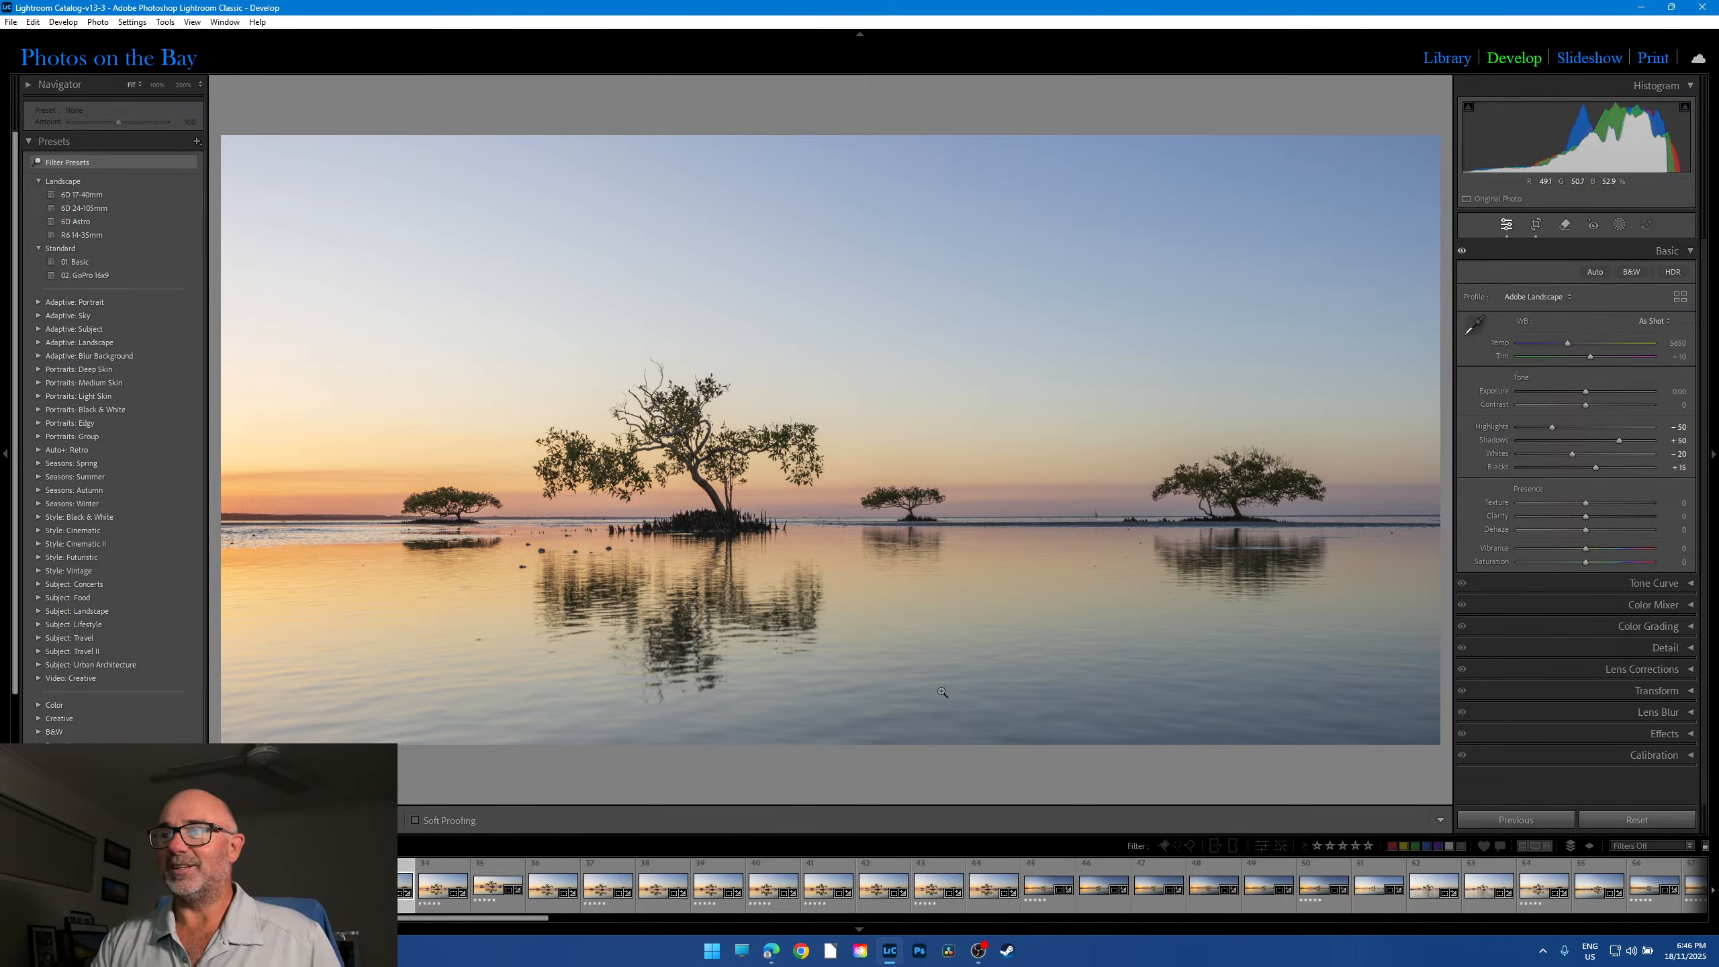
{"action": "left_click", "coordinate": [1272, 582]}
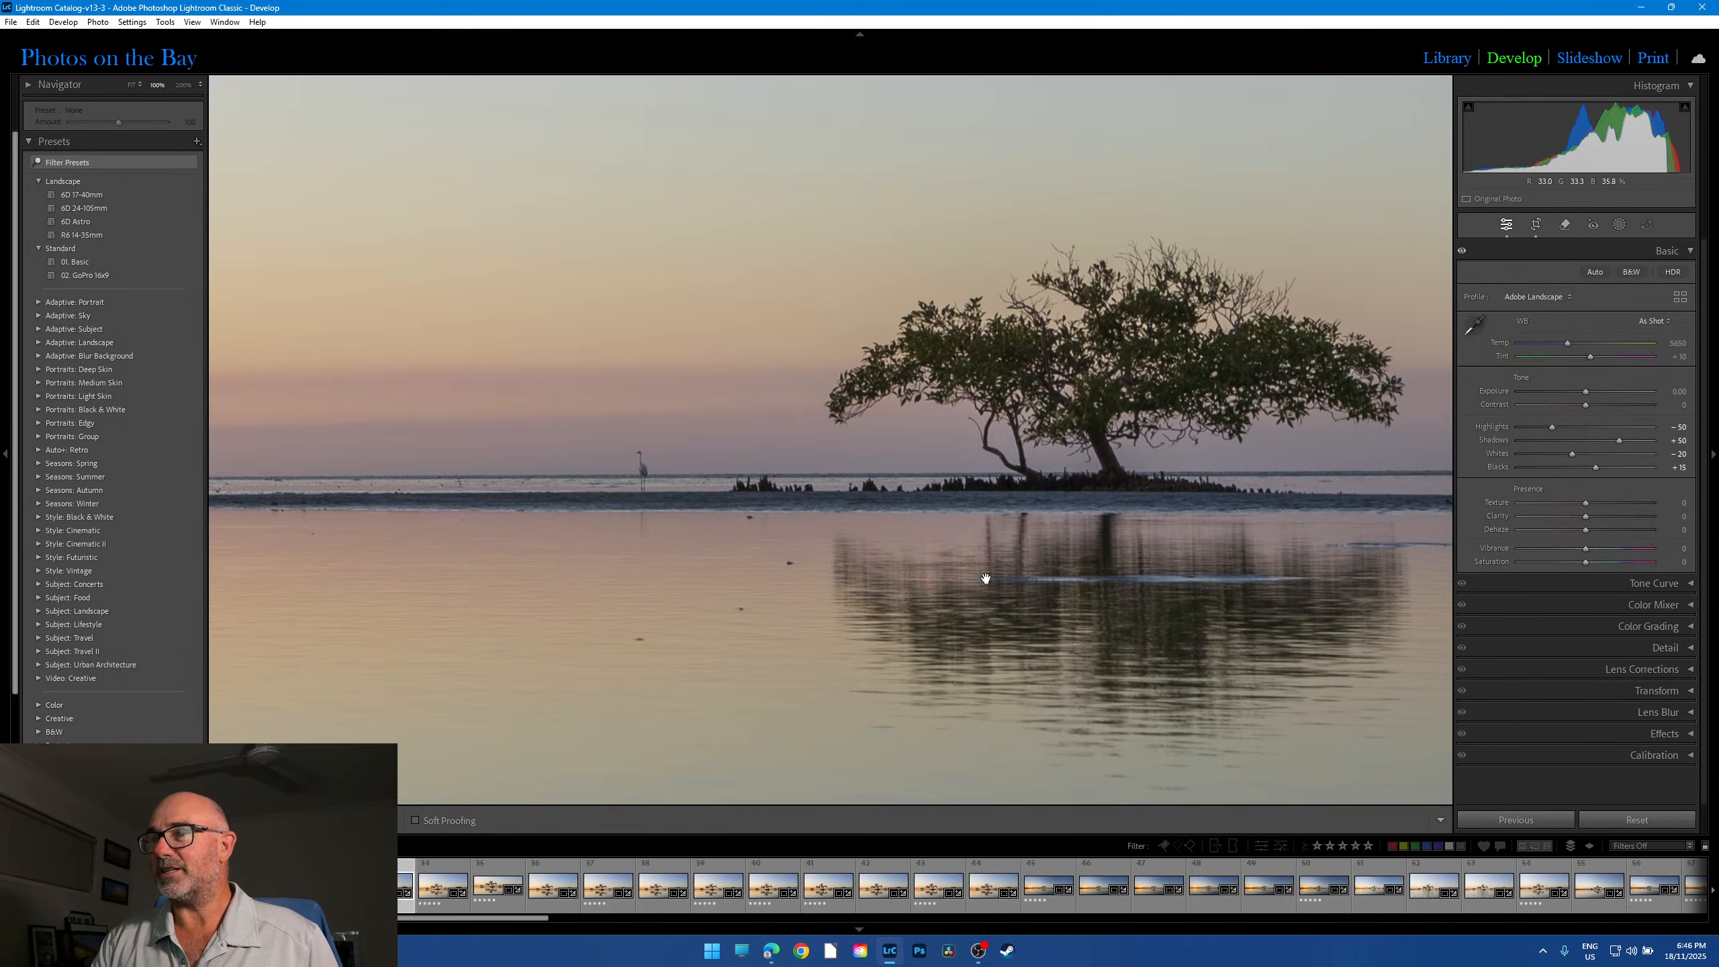
{"action": "left_click_drag", "start_coordinate": [1162, 576], "coordinate": [919, 436]}
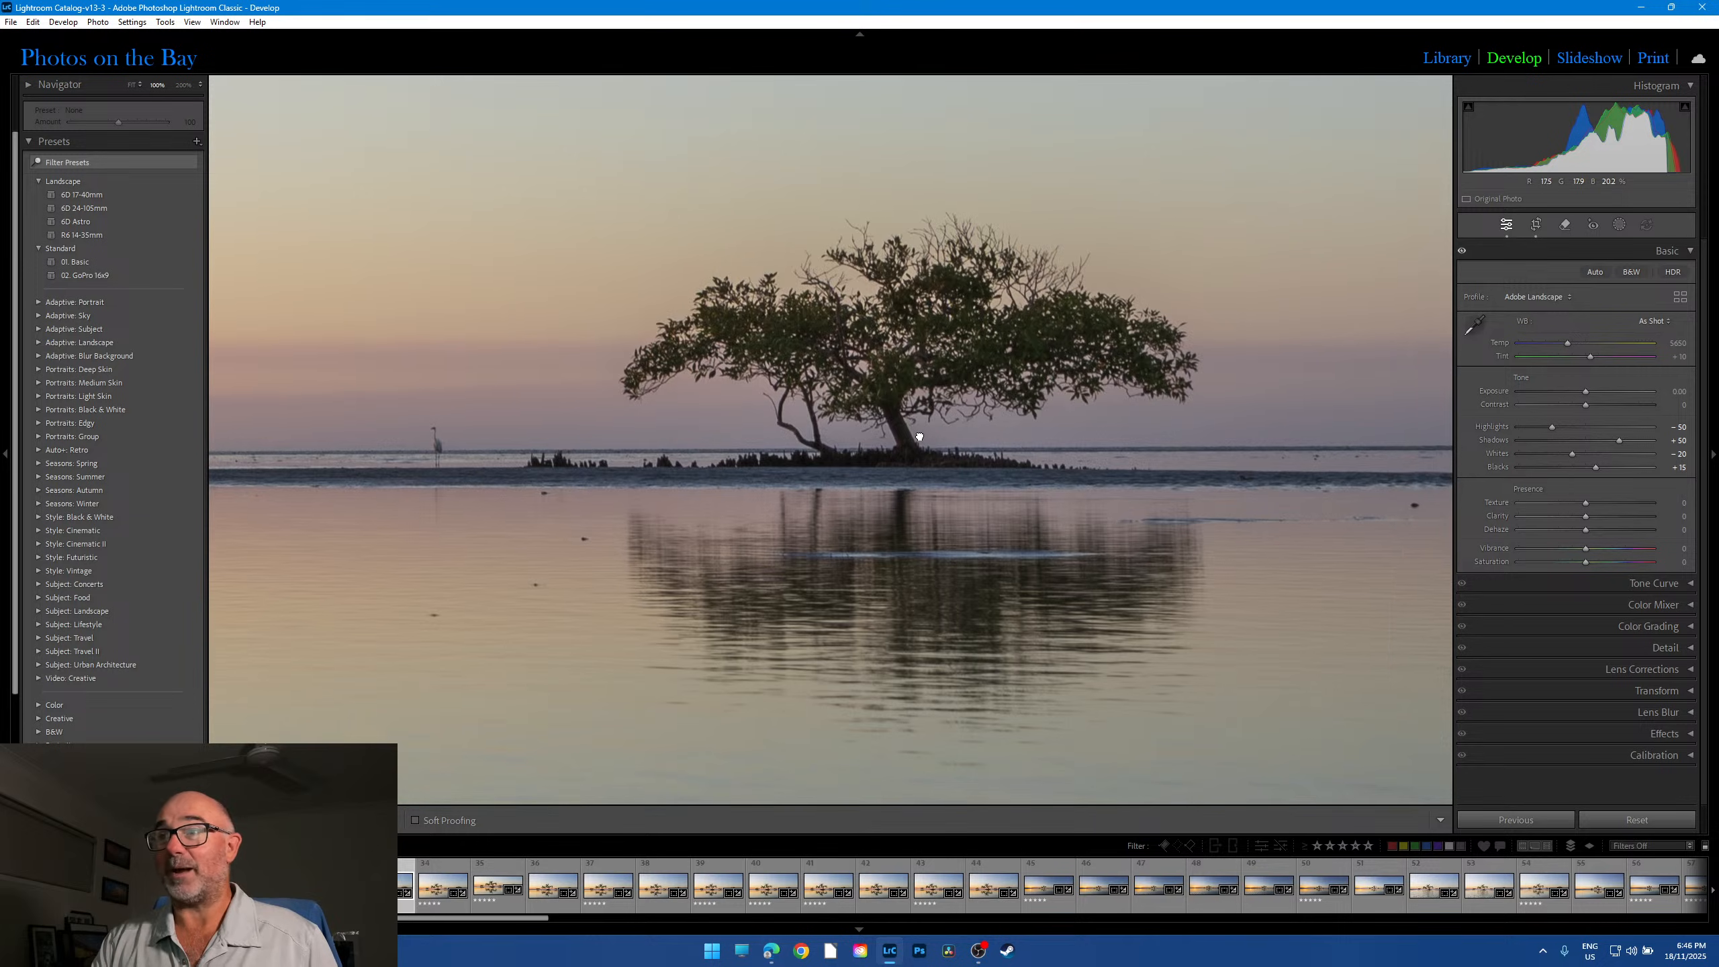
{"action": "left_click", "coordinate": [919, 436]}
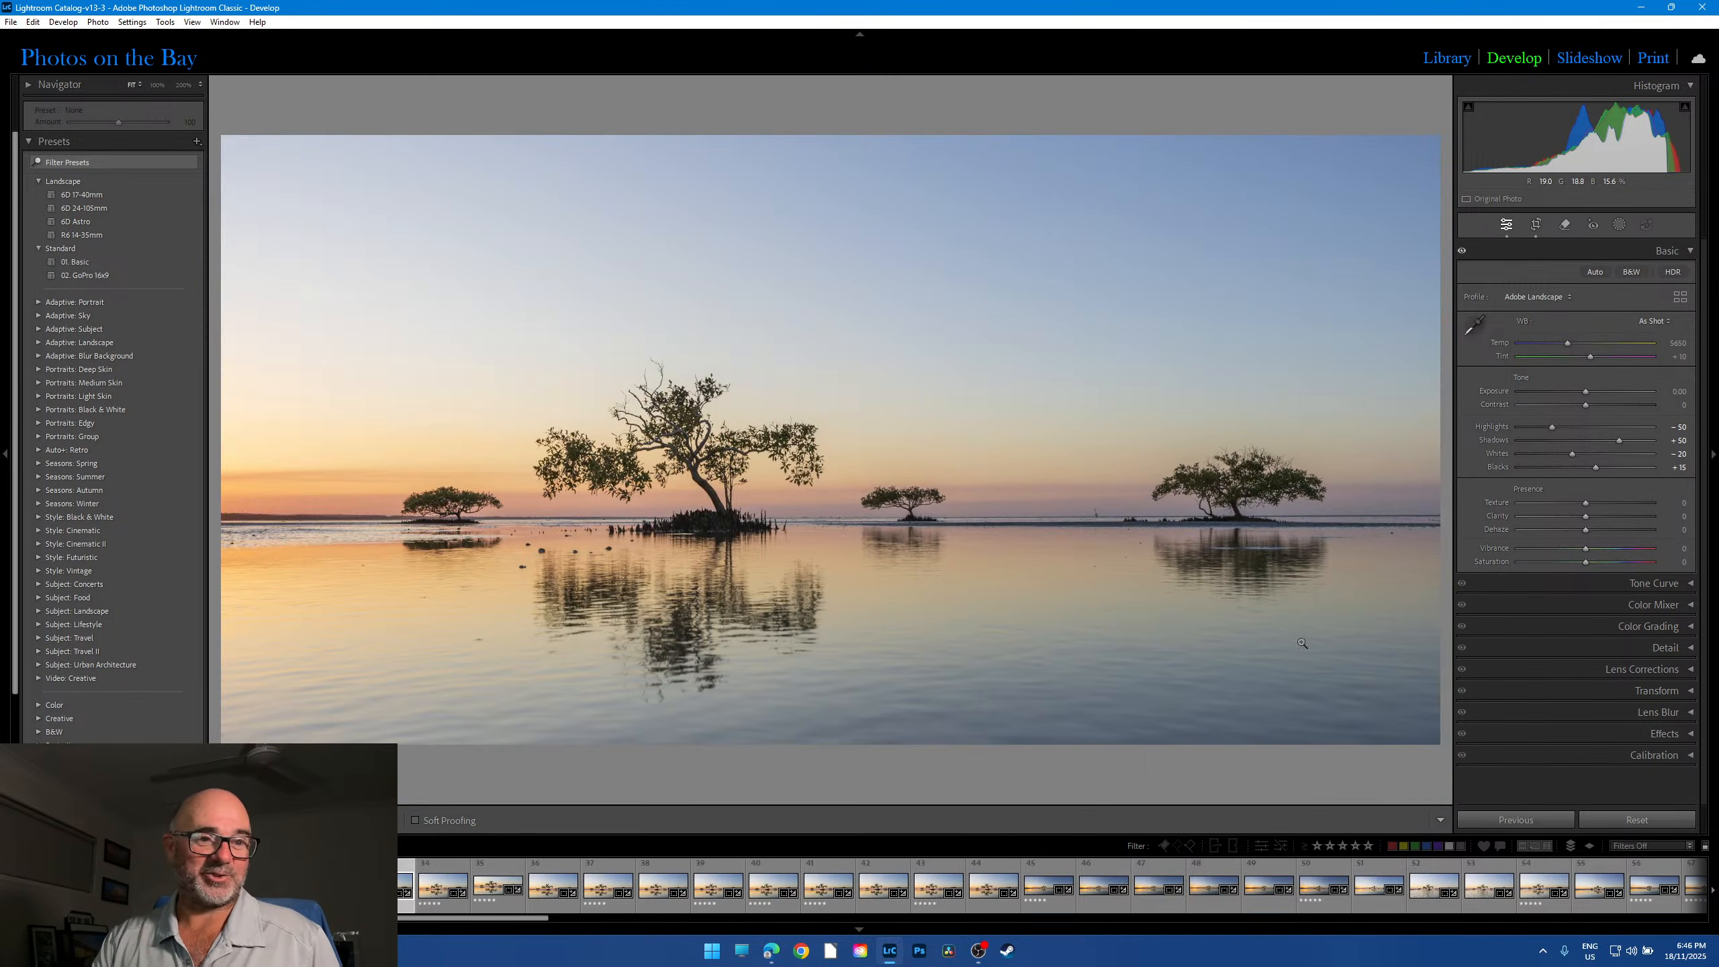
{"action": "left_click", "coordinate": [1308, 539]}
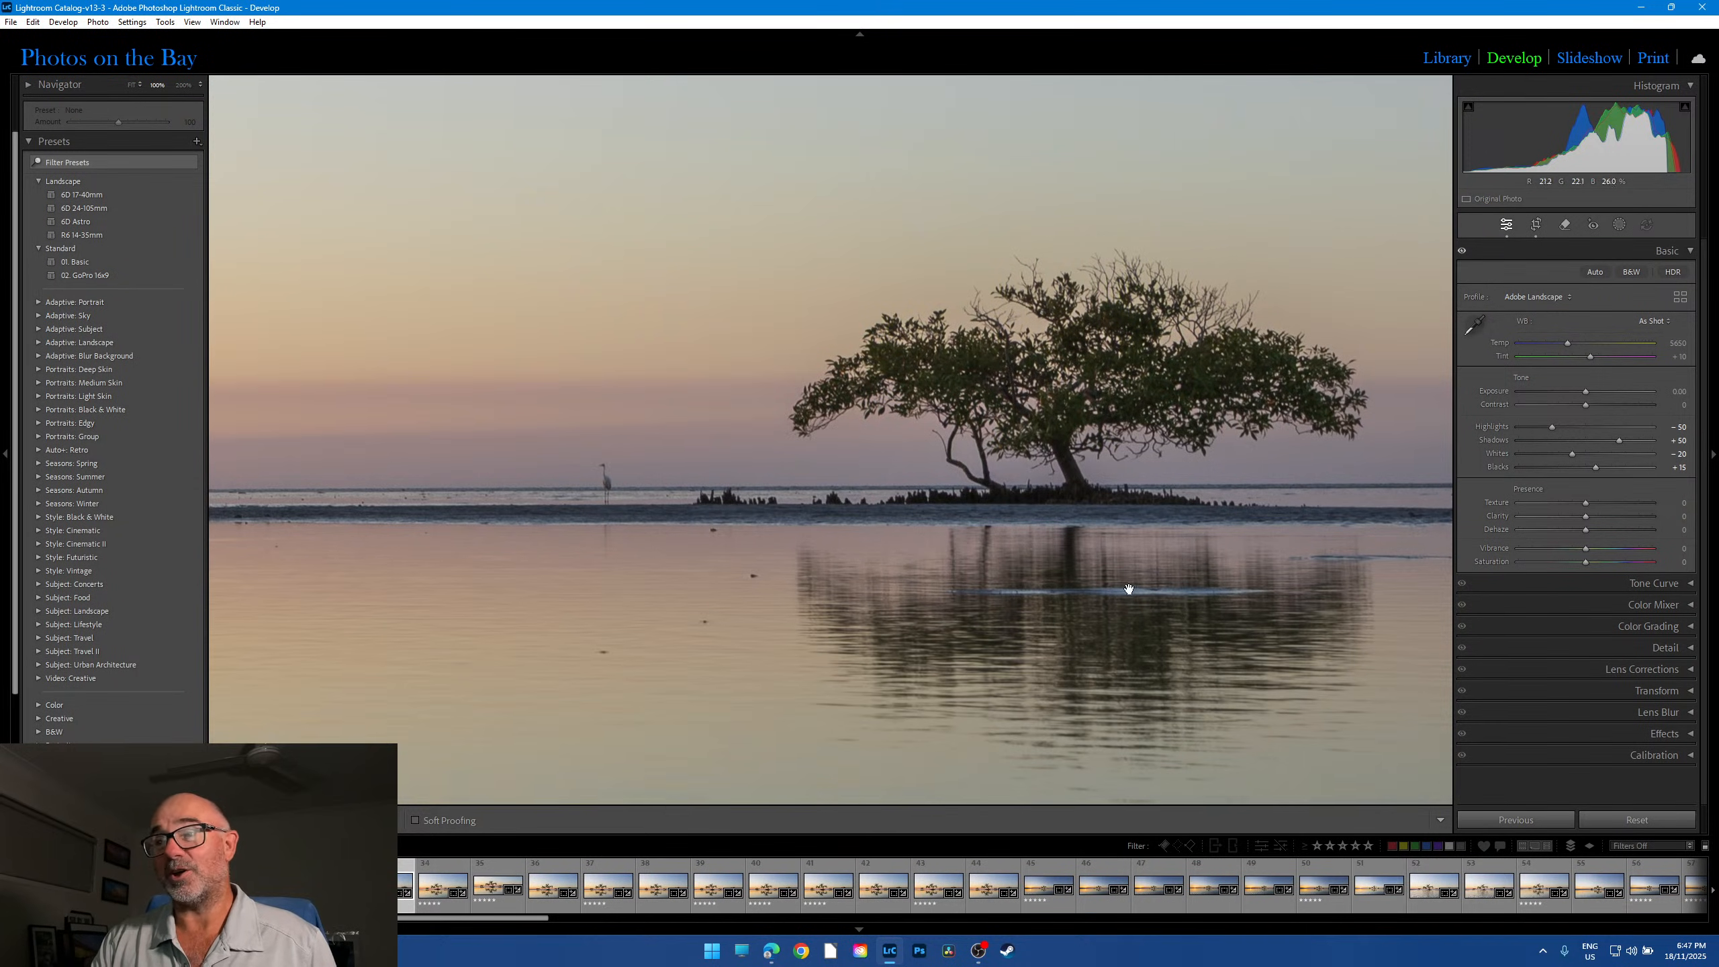
{"action": "left_click_drag", "start_coordinate": [1235, 590], "coordinate": [846, 567]}
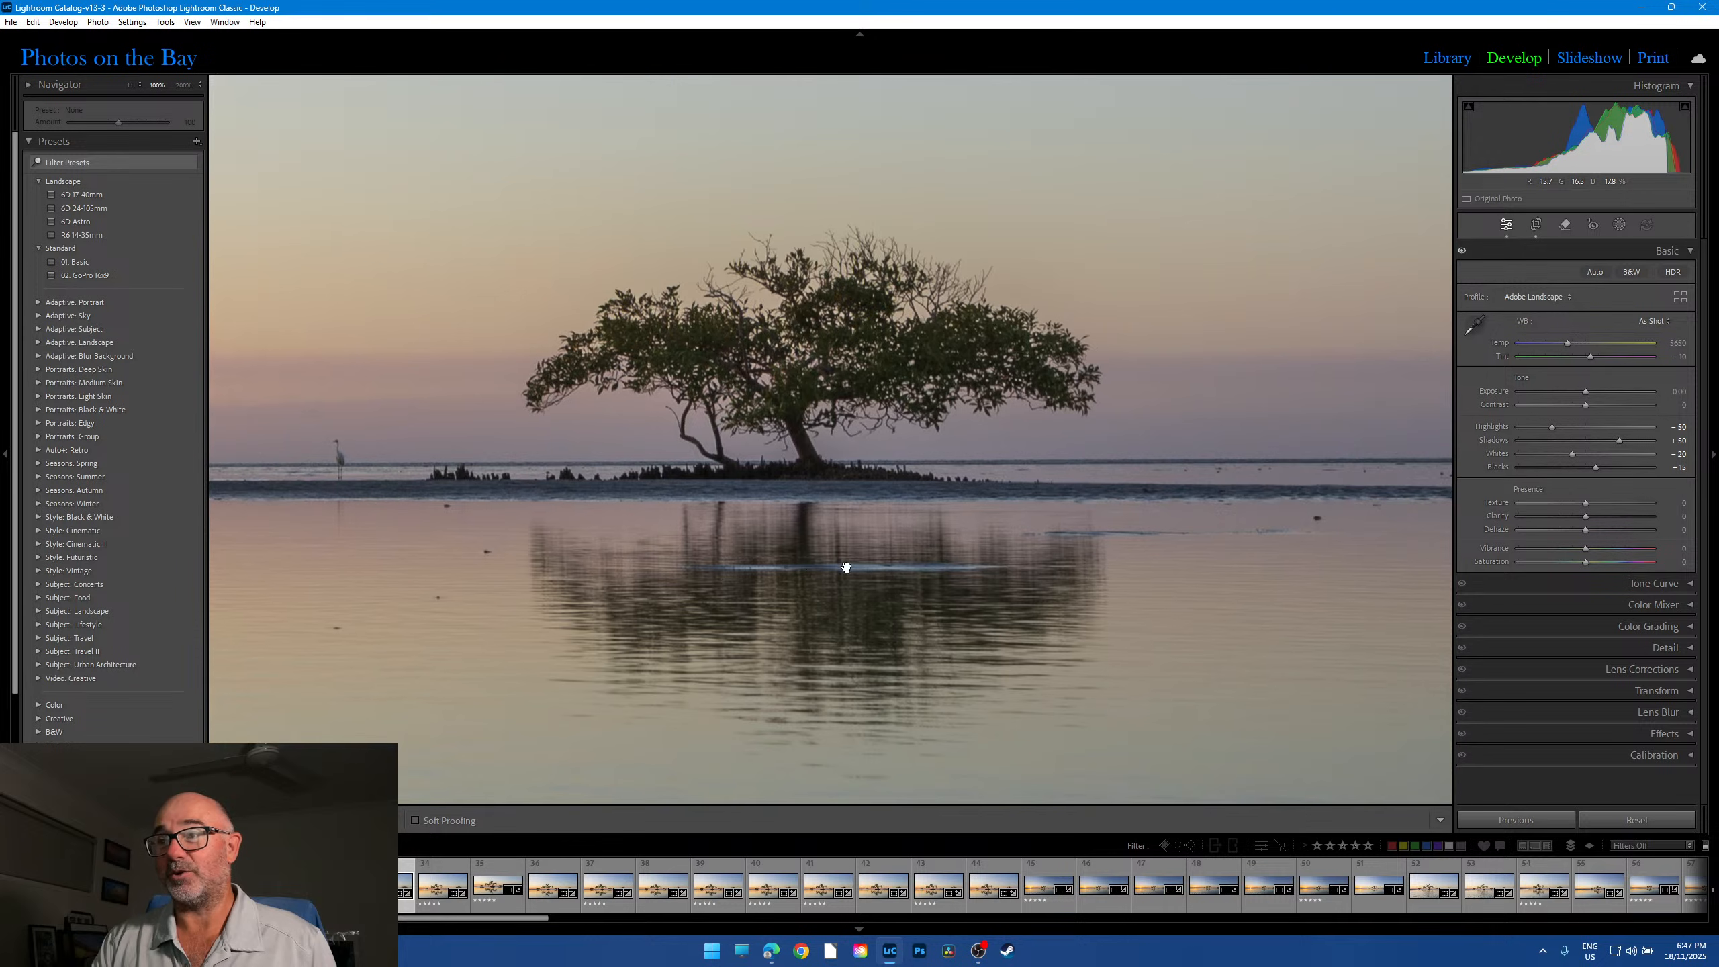
{"action": "left_click", "coordinate": [881, 551]}
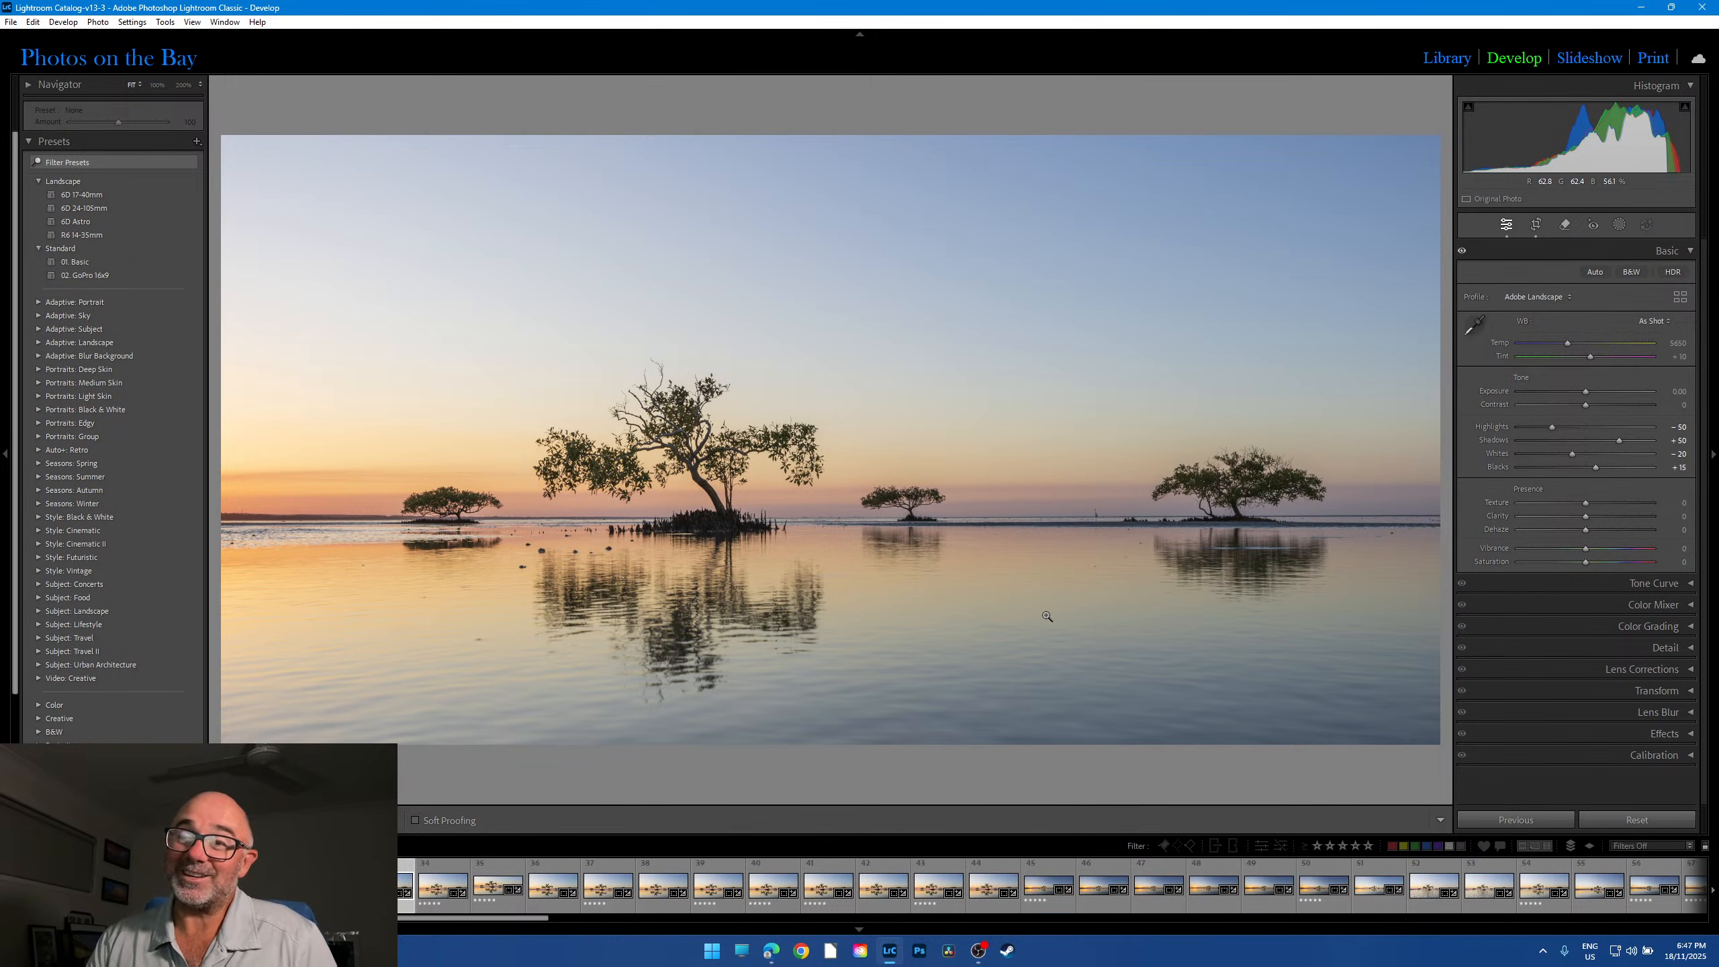
Step: Examine the wading bird on the horizon between the two smaller mangroves in photo 33 at 100%
{"action": "left_click", "coordinate": [1130, 518]}
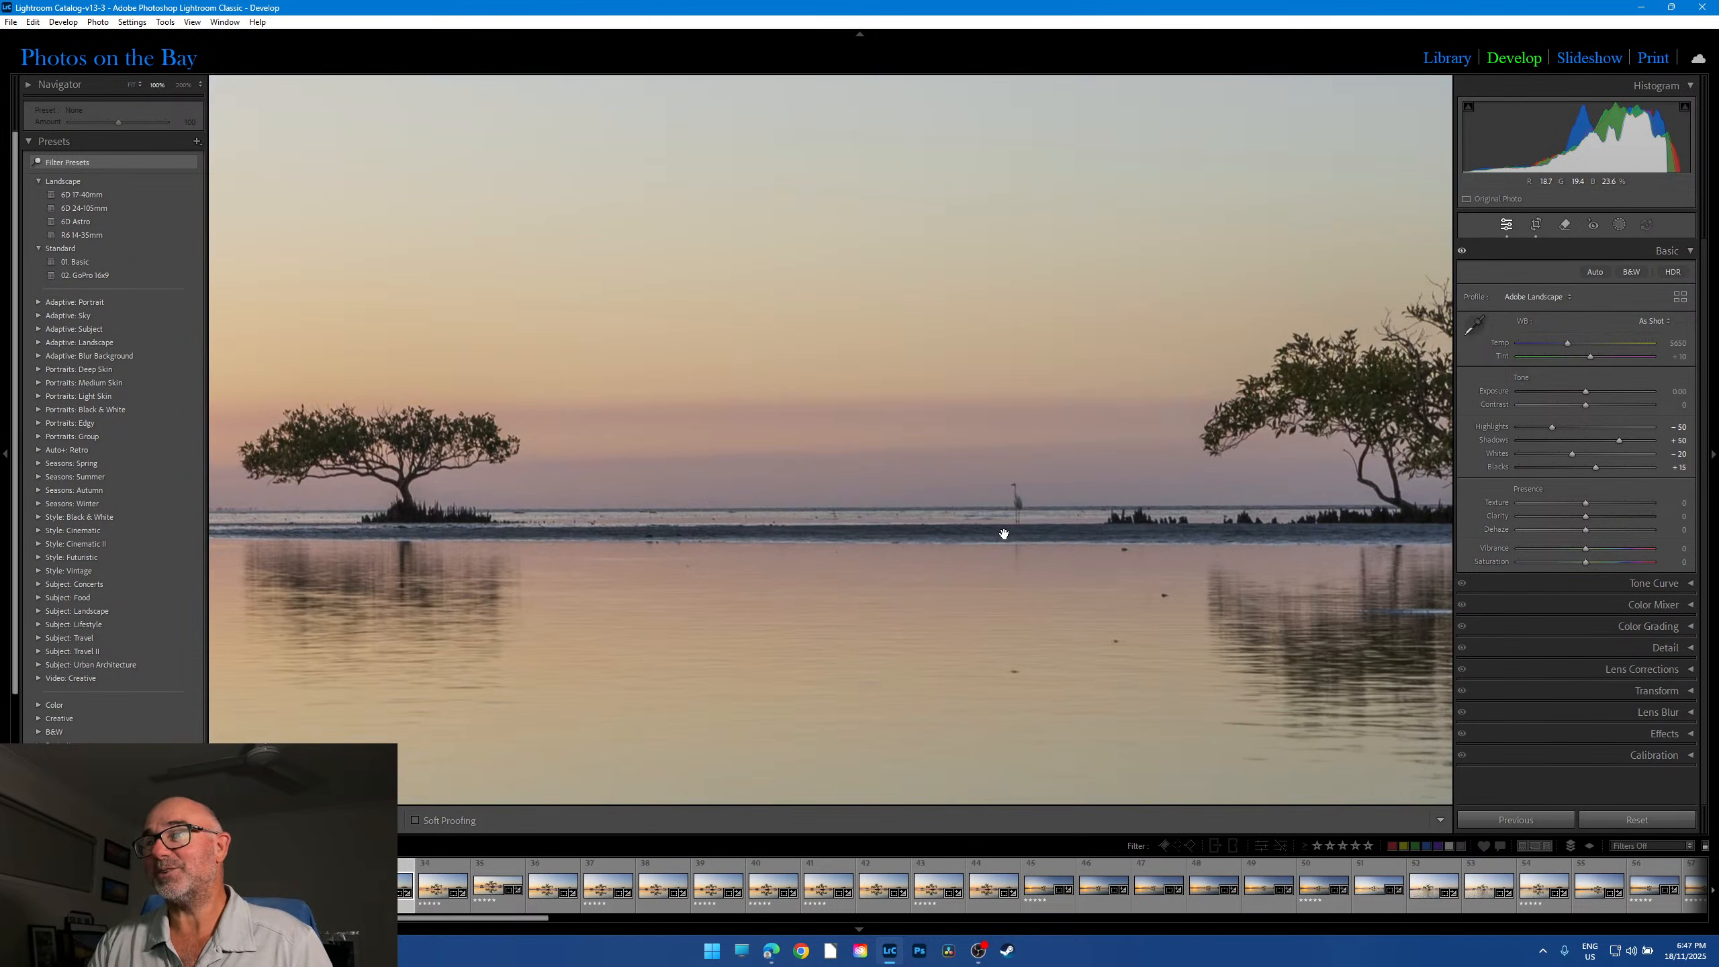
{"action": "left_click_drag", "start_coordinate": [1037, 504], "coordinate": [912, 490]}
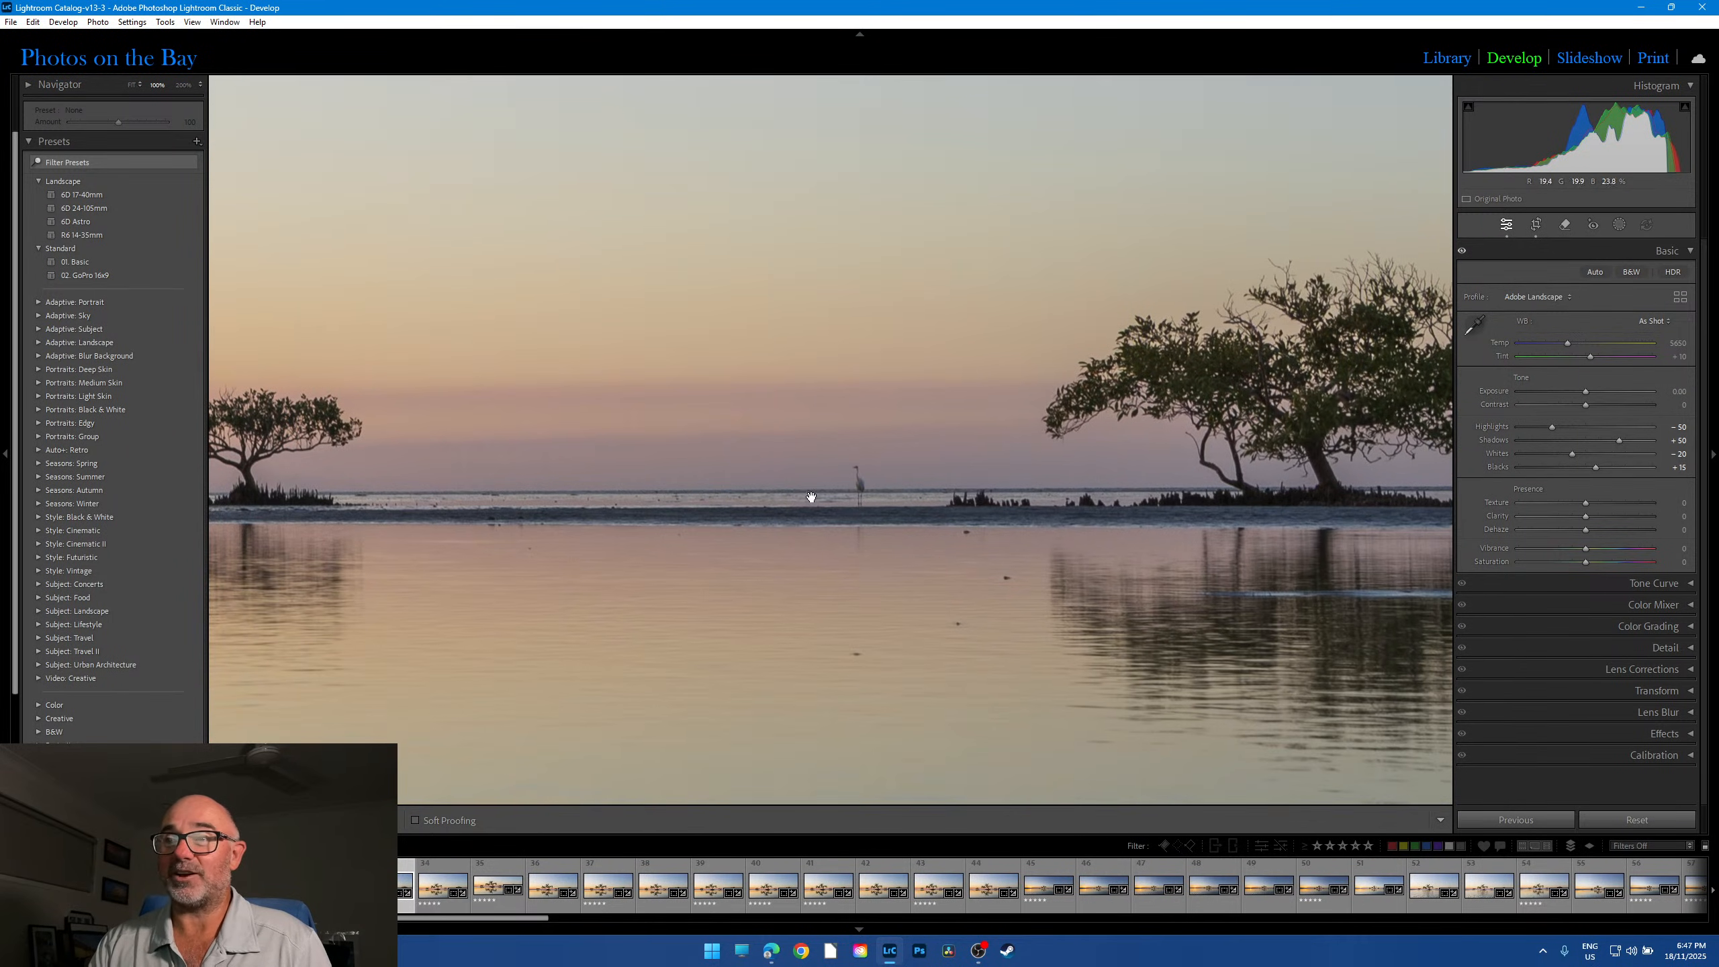
{"action": "left_click", "coordinate": [942, 500]}
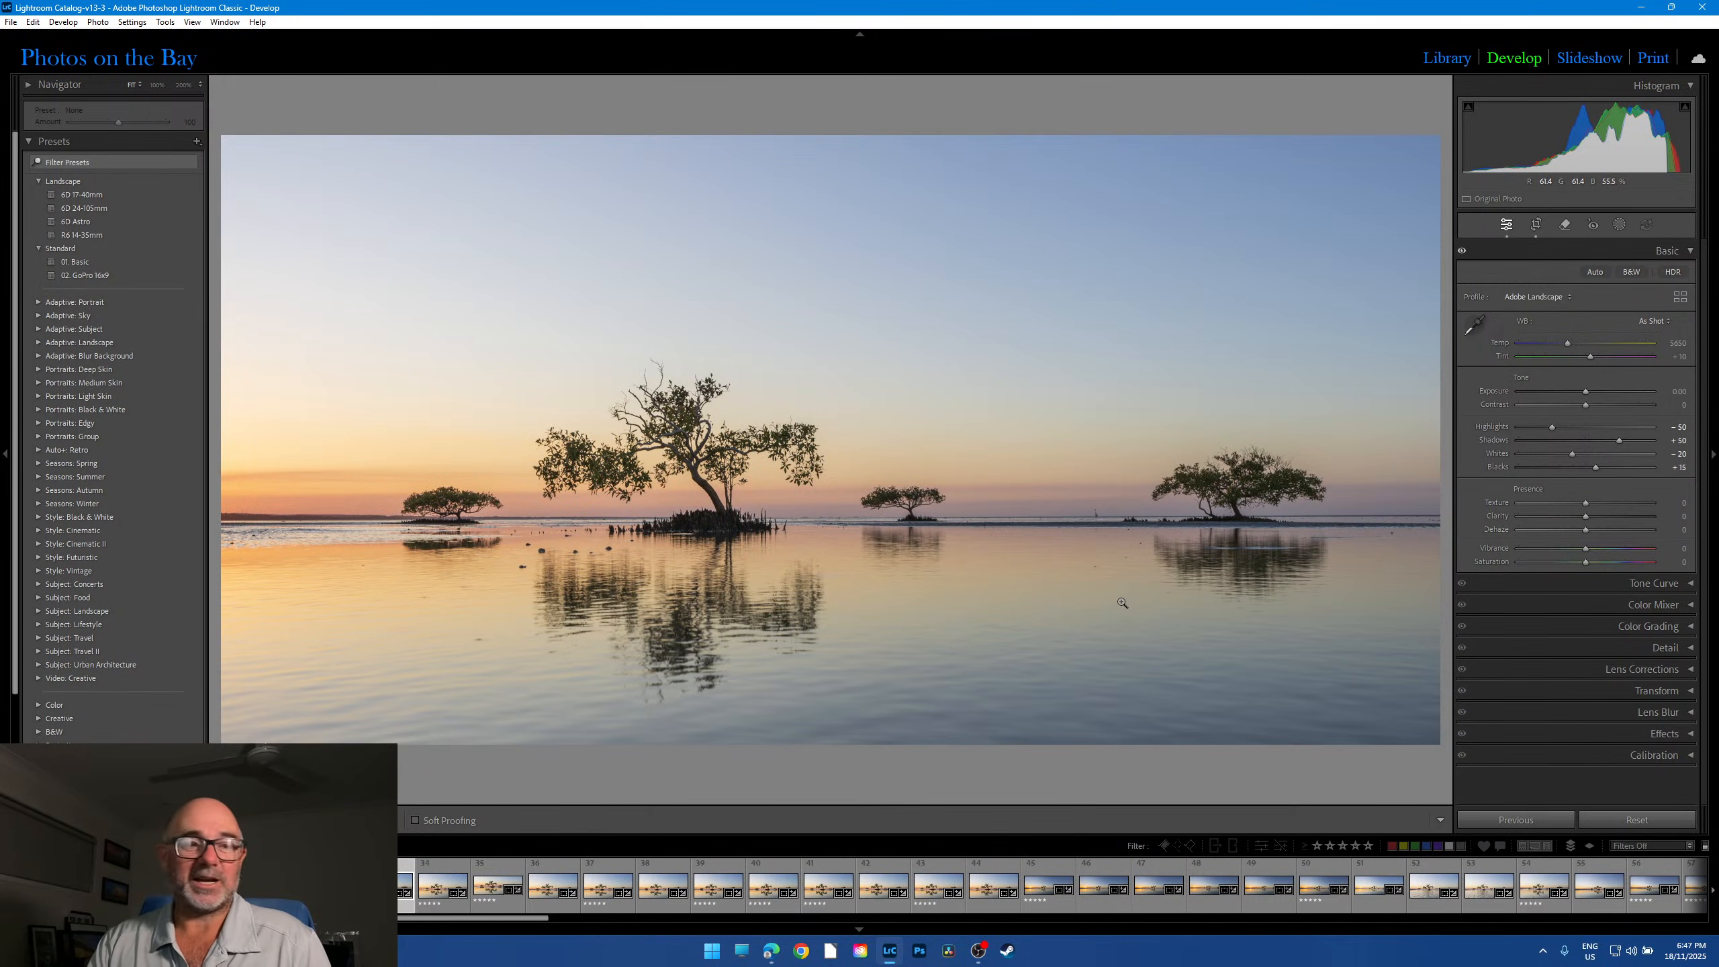
{"action": "left_click", "coordinate": [1114, 592]}
{"action": "left_click", "coordinate": [1194, 550]}
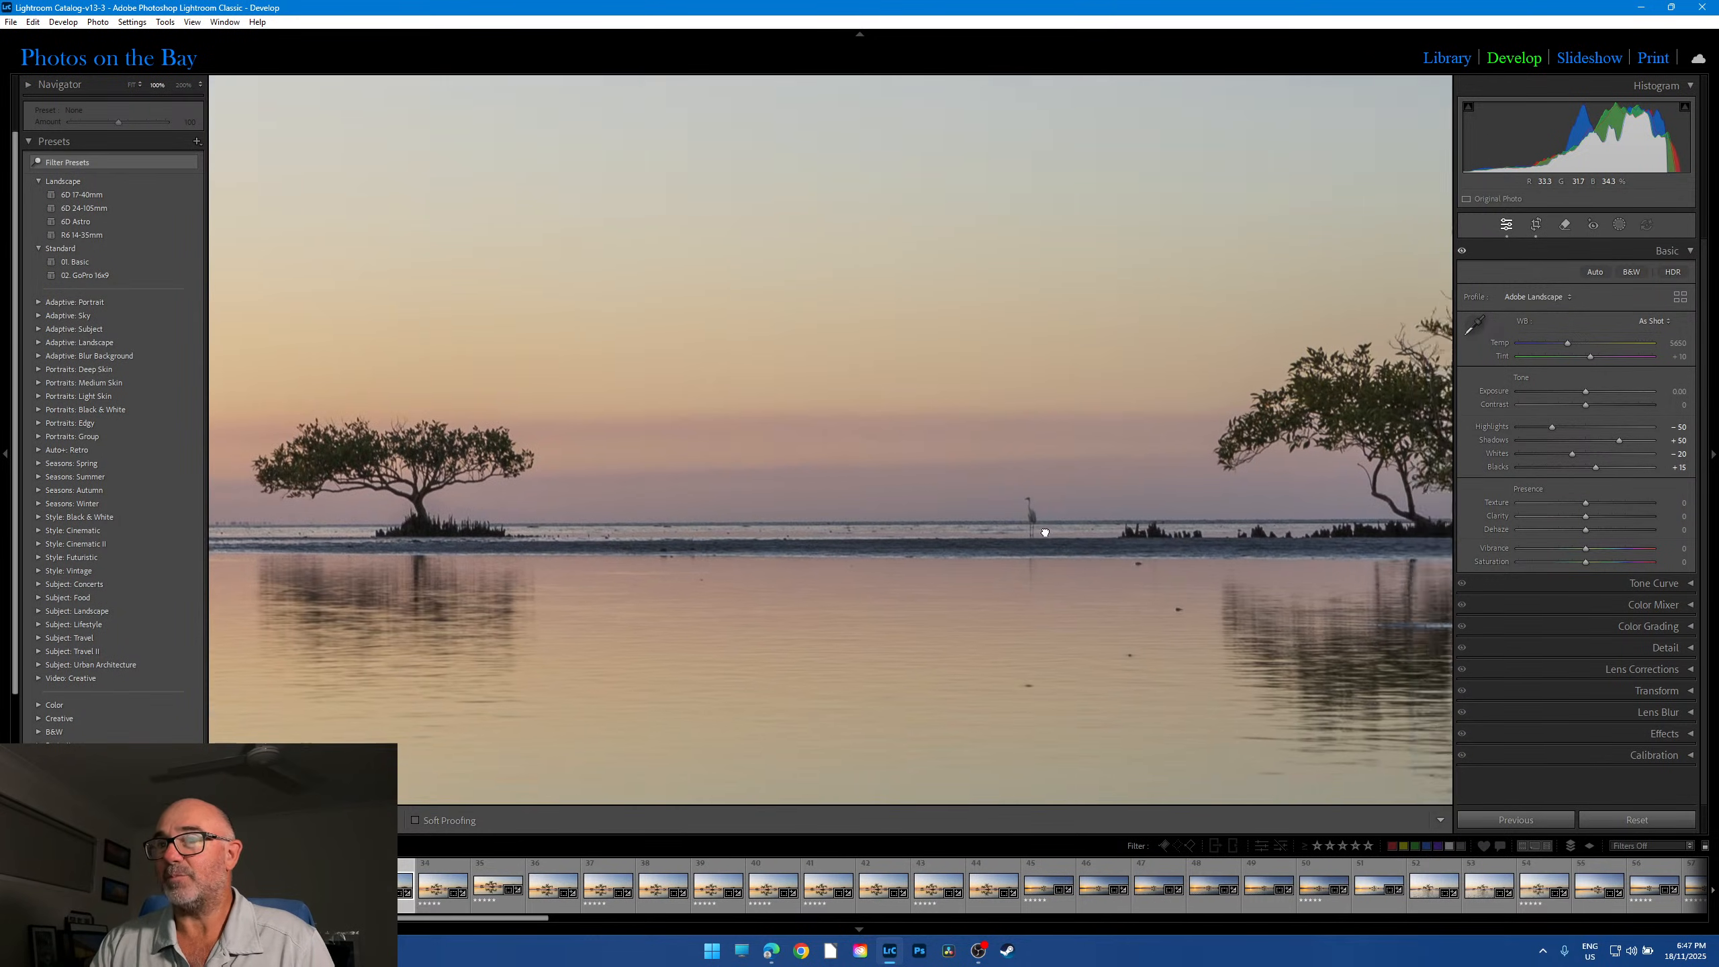
{"action": "left_click", "coordinate": [819, 532]}
{"action": "left_click", "coordinate": [799, 502]}
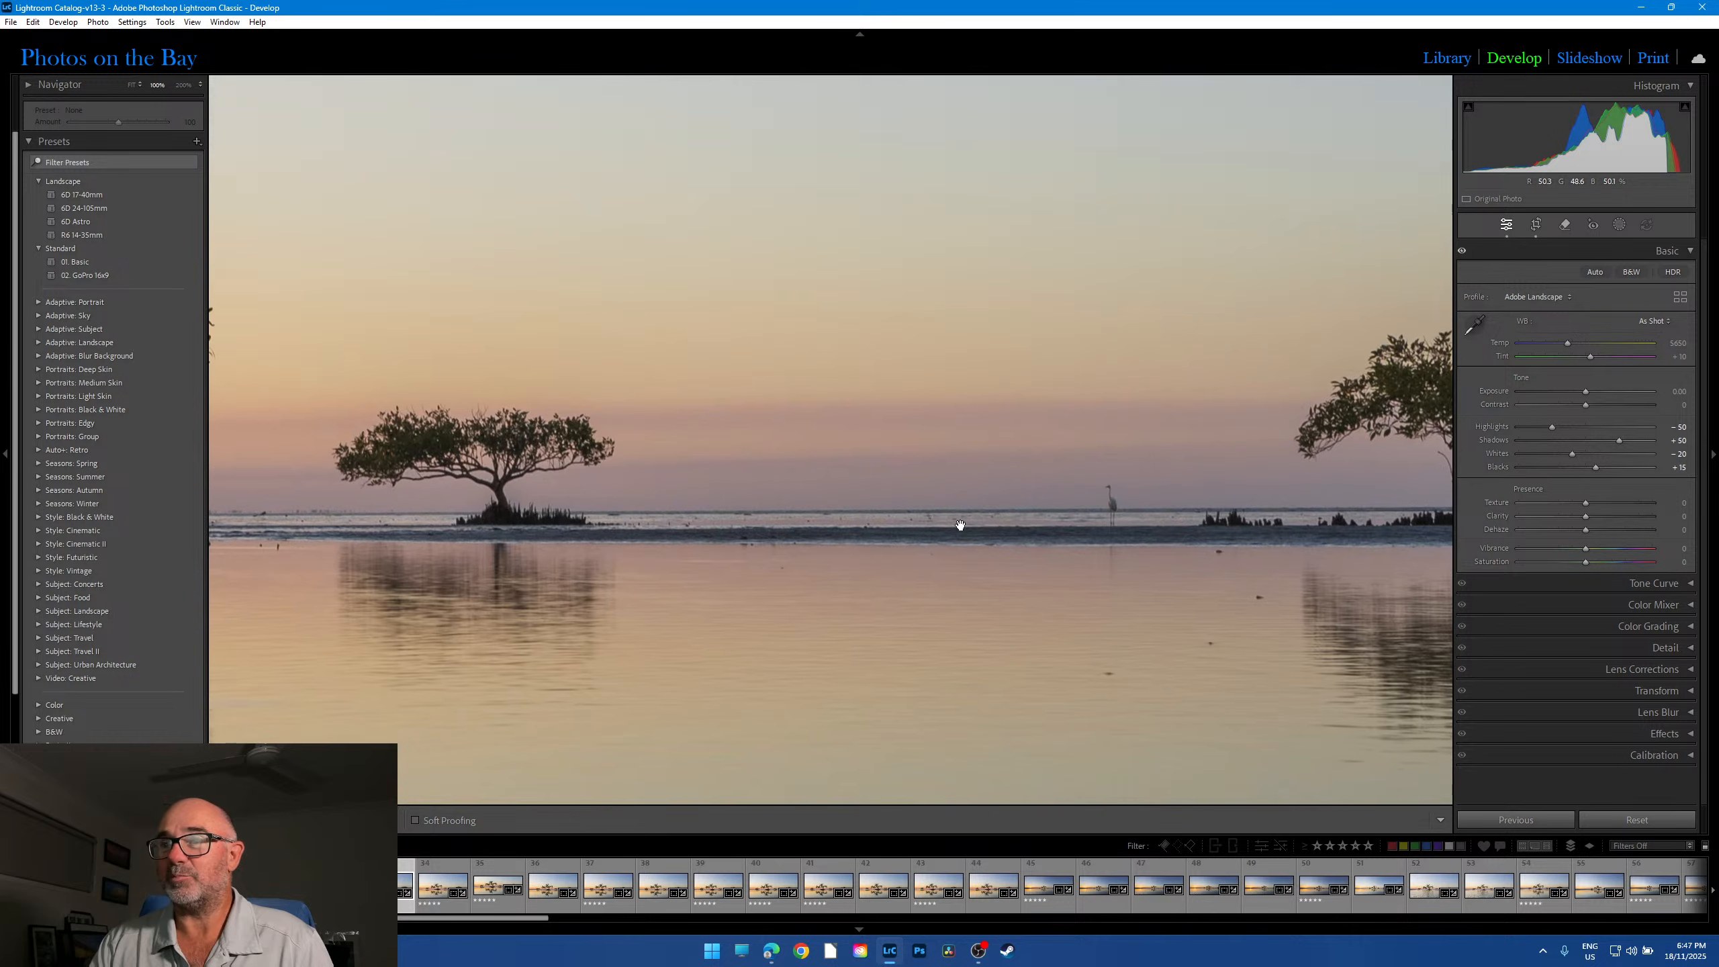
Step: Check the trunk and roots of the large mangrove in photo 33 at 100%
{"action": "key", "text": "Right"}
{"action": "left_click", "coordinate": [748, 537]}
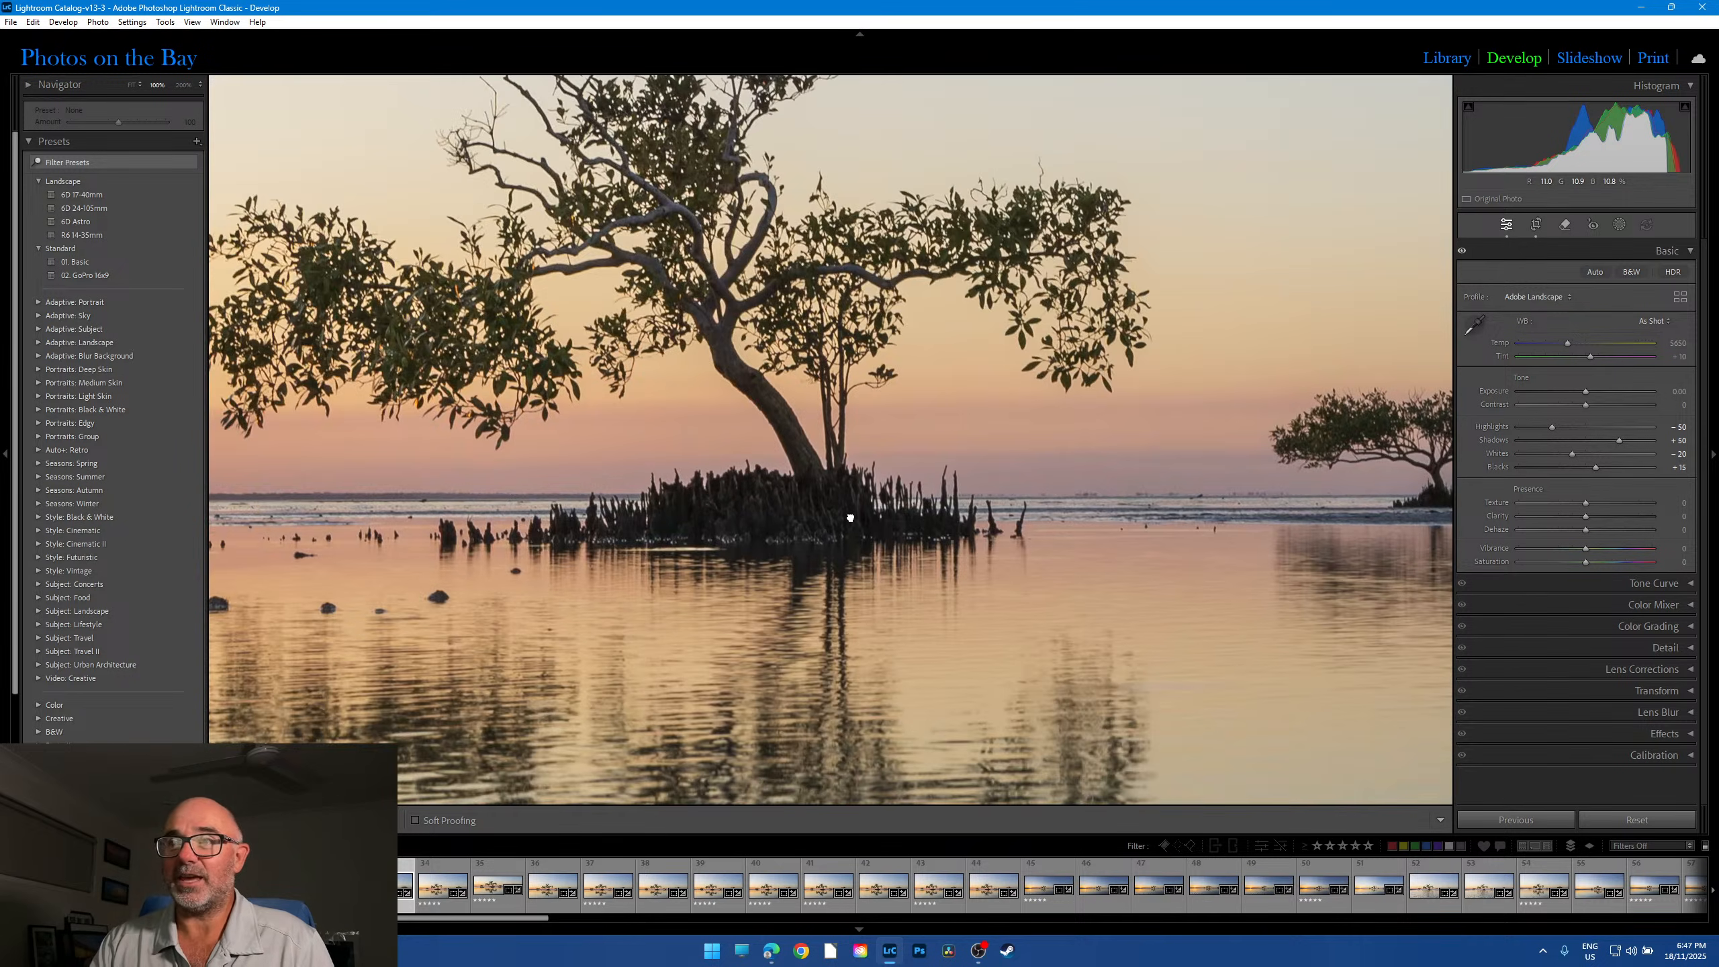
{"action": "left_click", "coordinate": [851, 517]}
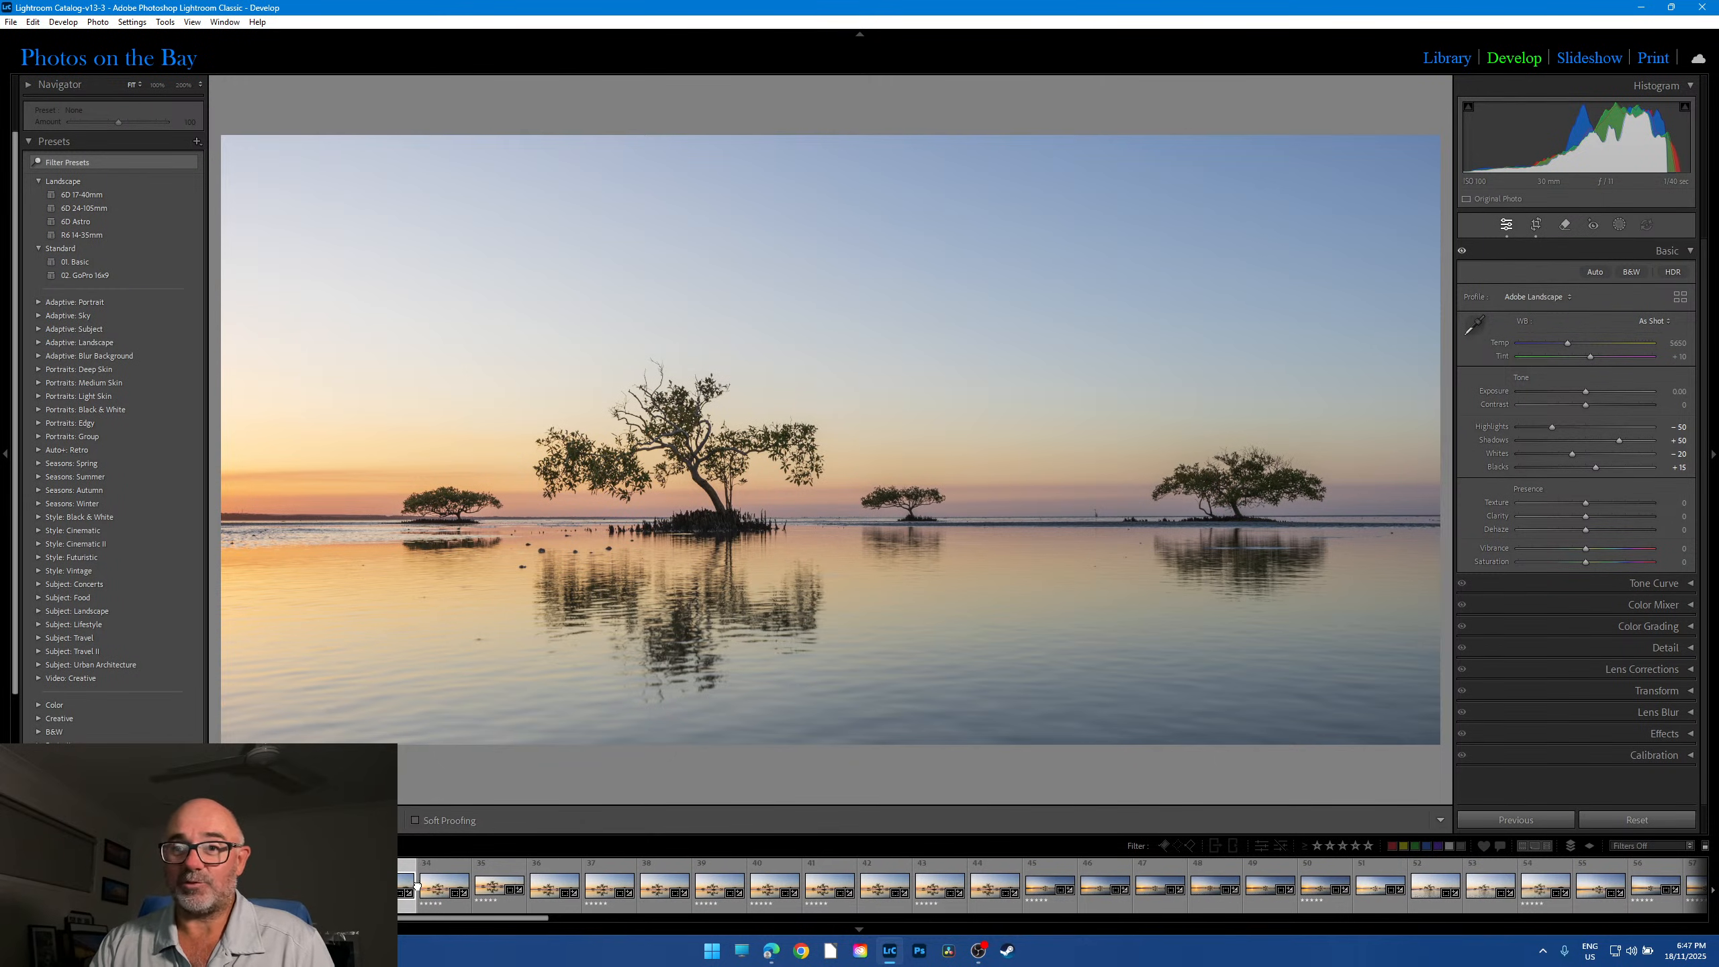
Step: Open mangrove sunset photo 34 and look over its trees and water reflections at full-image view
{"action": "mouse_move", "coordinate": [485, 920]}
{"action": "left_mouse_down"}
{"action": "mouse_move", "coordinate": [237, 920]}
{"action": "mouse_move", "coordinate": [471, 944]}
{"action": "left_mouse_up"}
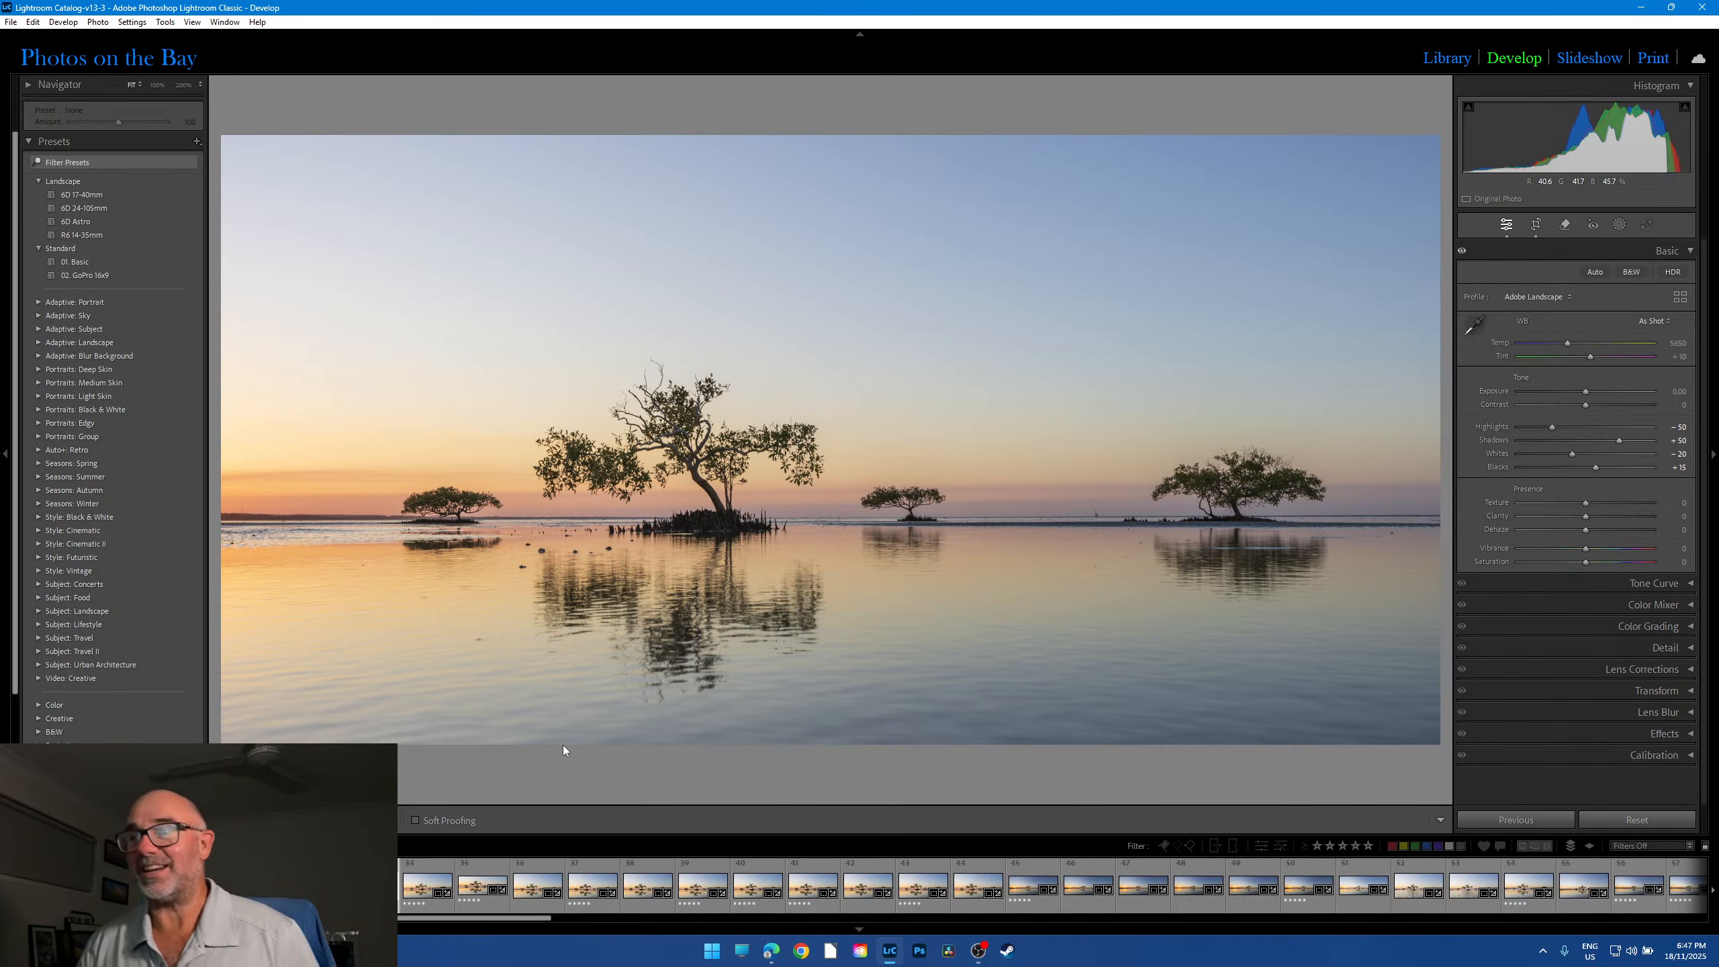
{"action": "key", "text": "Right"}
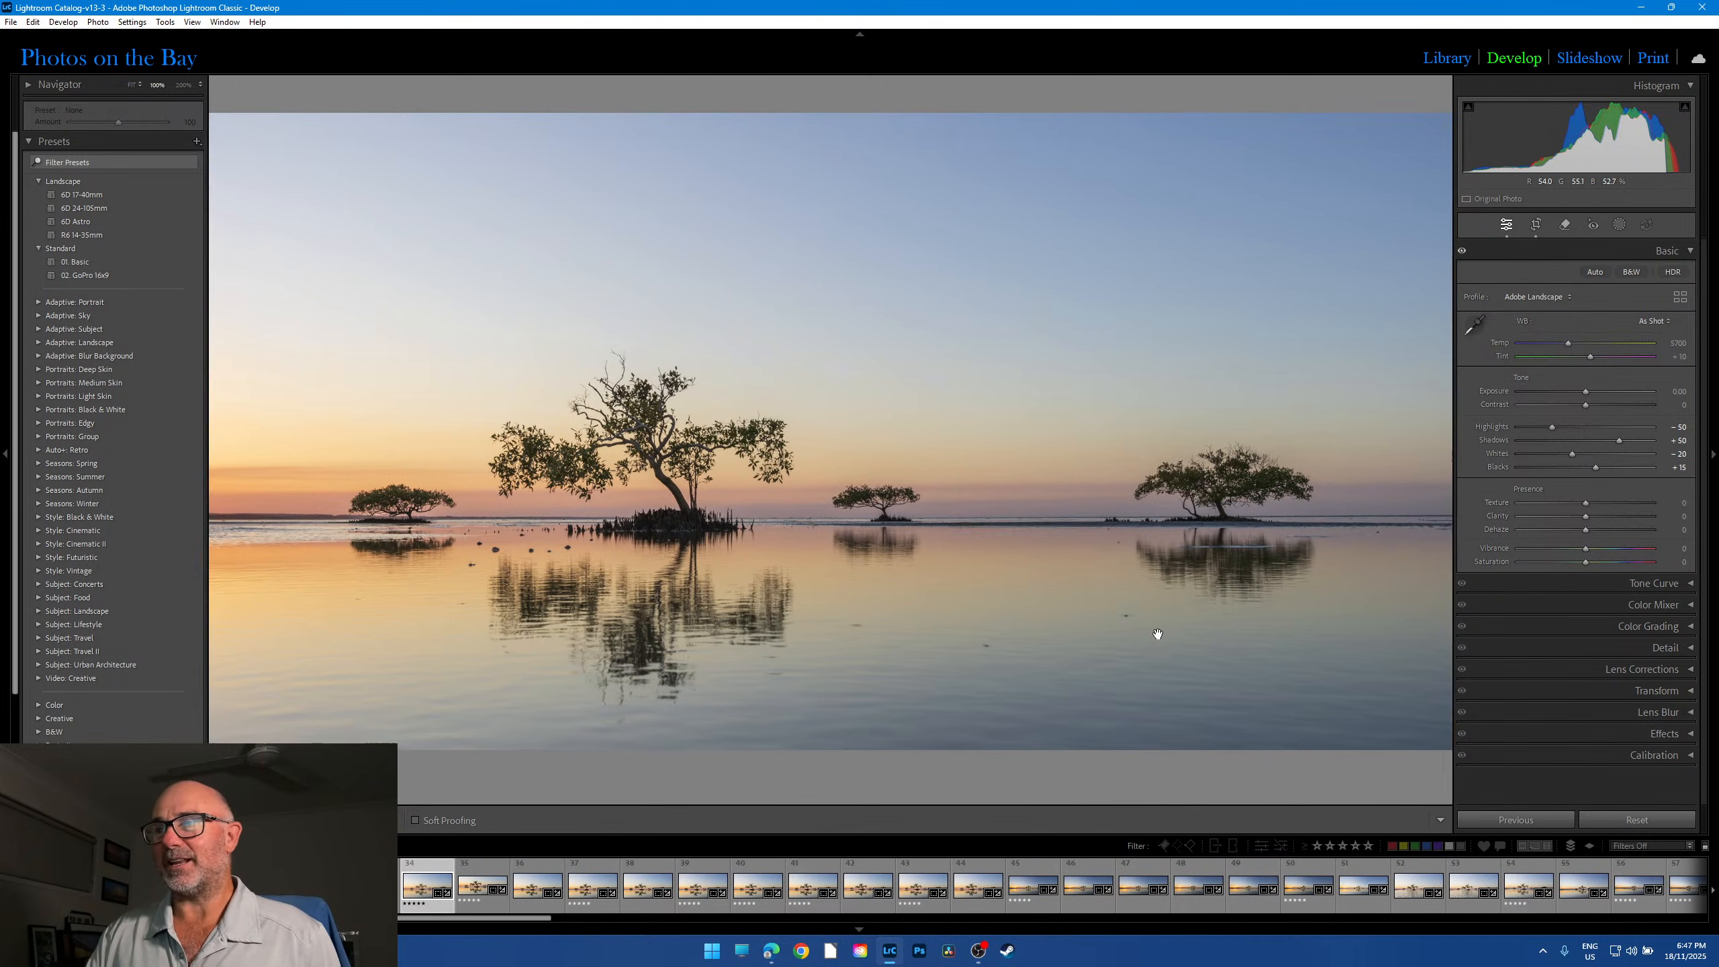
{"action": "left_click", "coordinate": [1150, 630]}
{"action": "left_click", "coordinate": [1128, 605]}
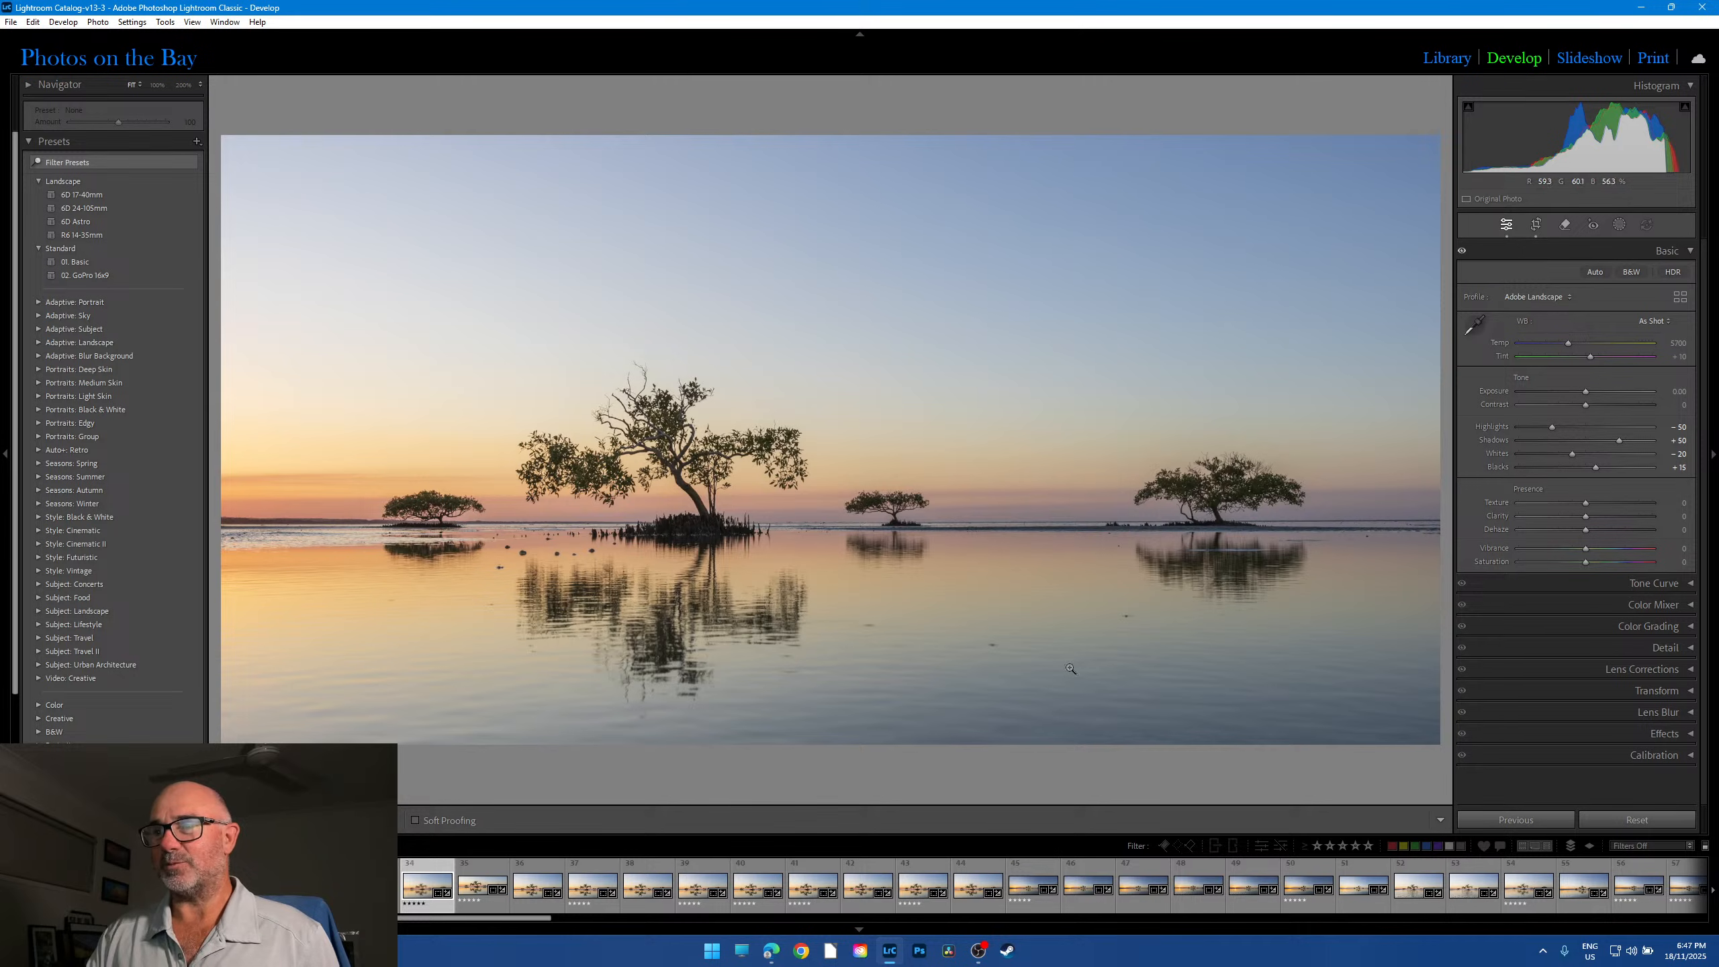
Step: Return to mangrove photo 33 and recheck the wading bird standing on the horizon at 100%
{"action": "left_click", "coordinate": [413, 892]}
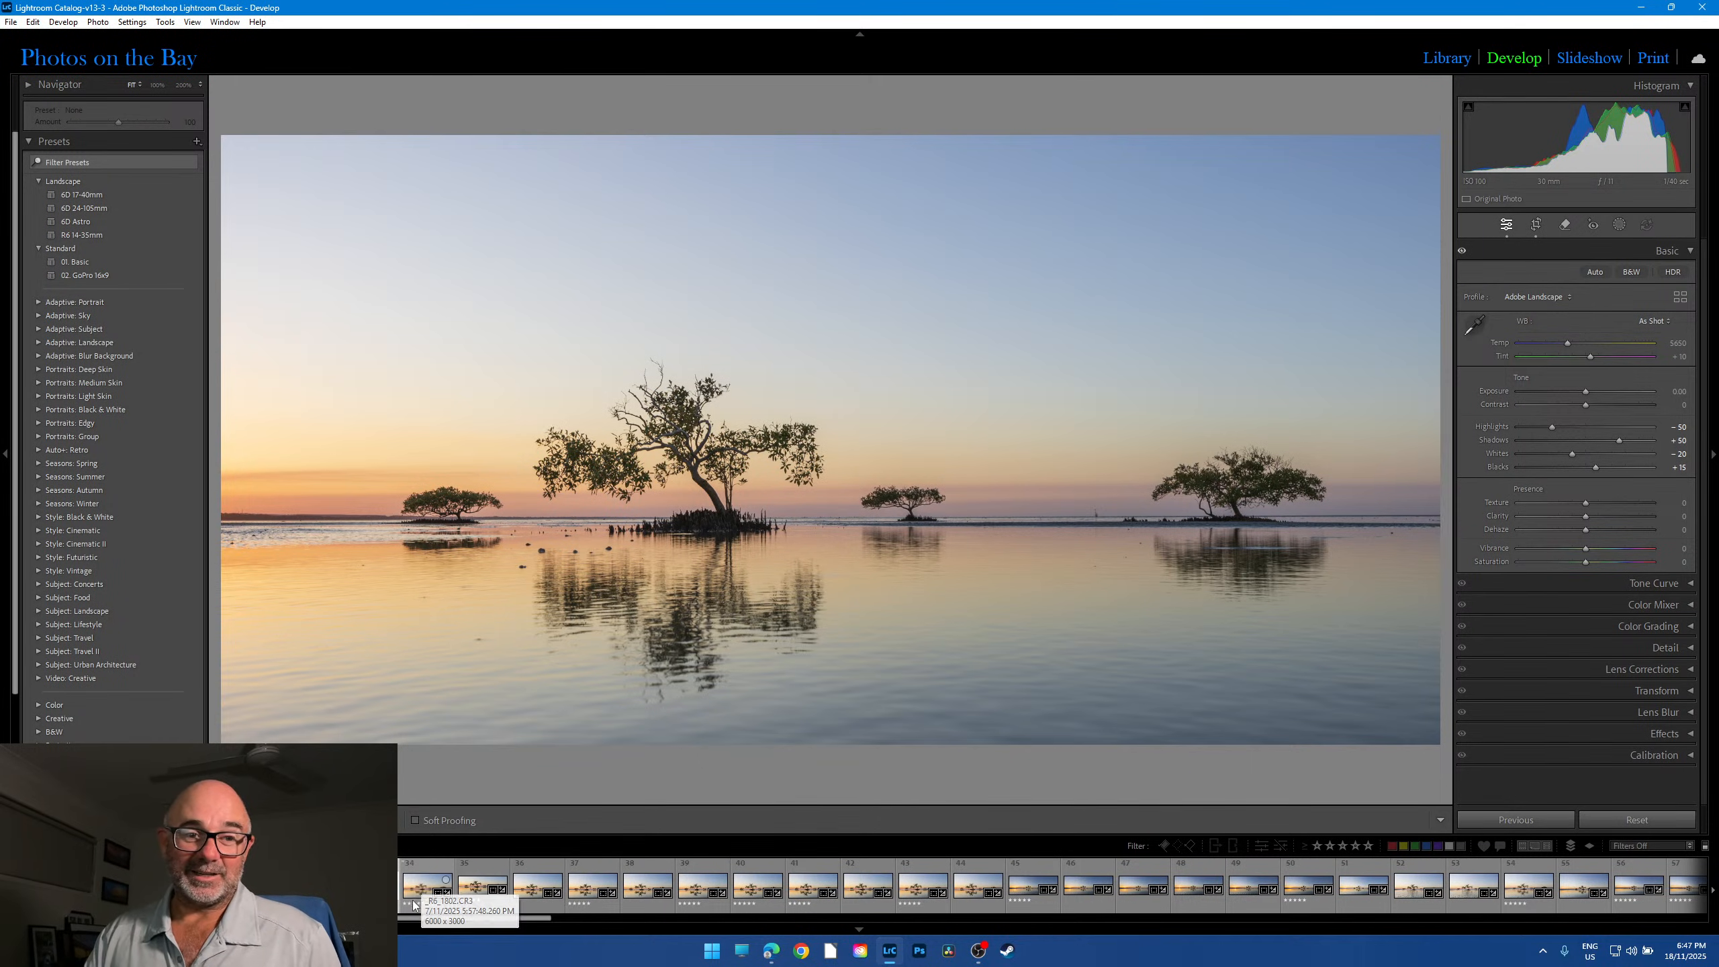
{"action": "left_click", "coordinate": [1111, 512]}
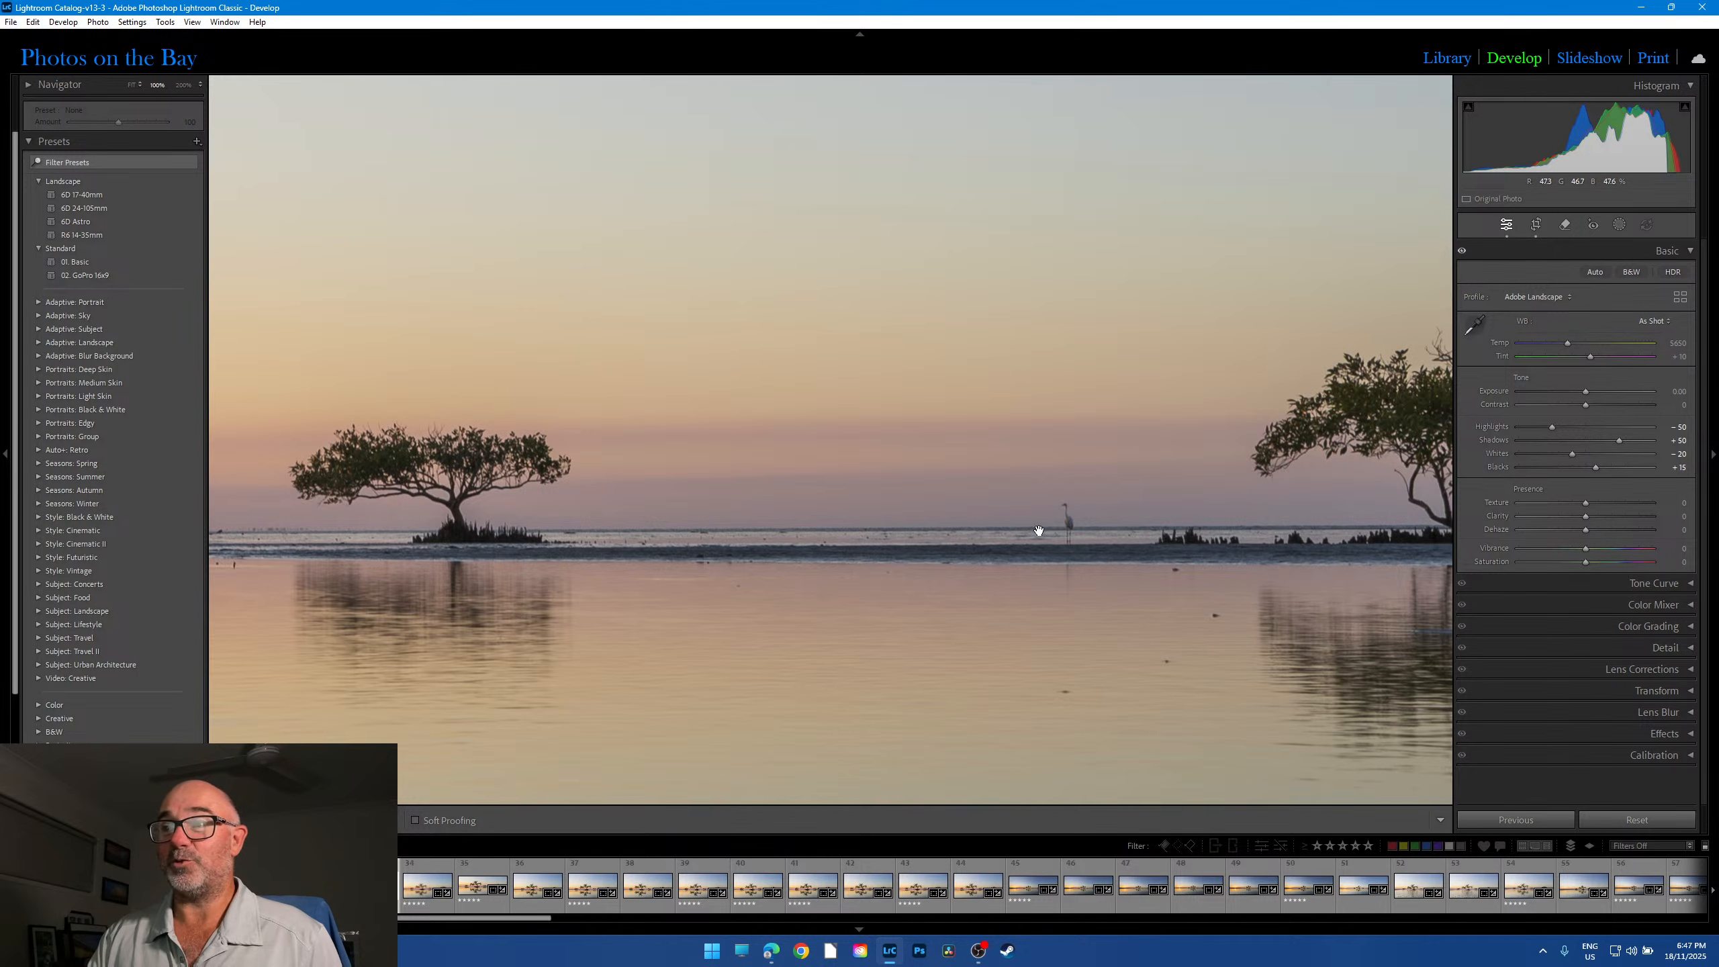
{"action": "left_click", "coordinate": [1089, 538]}
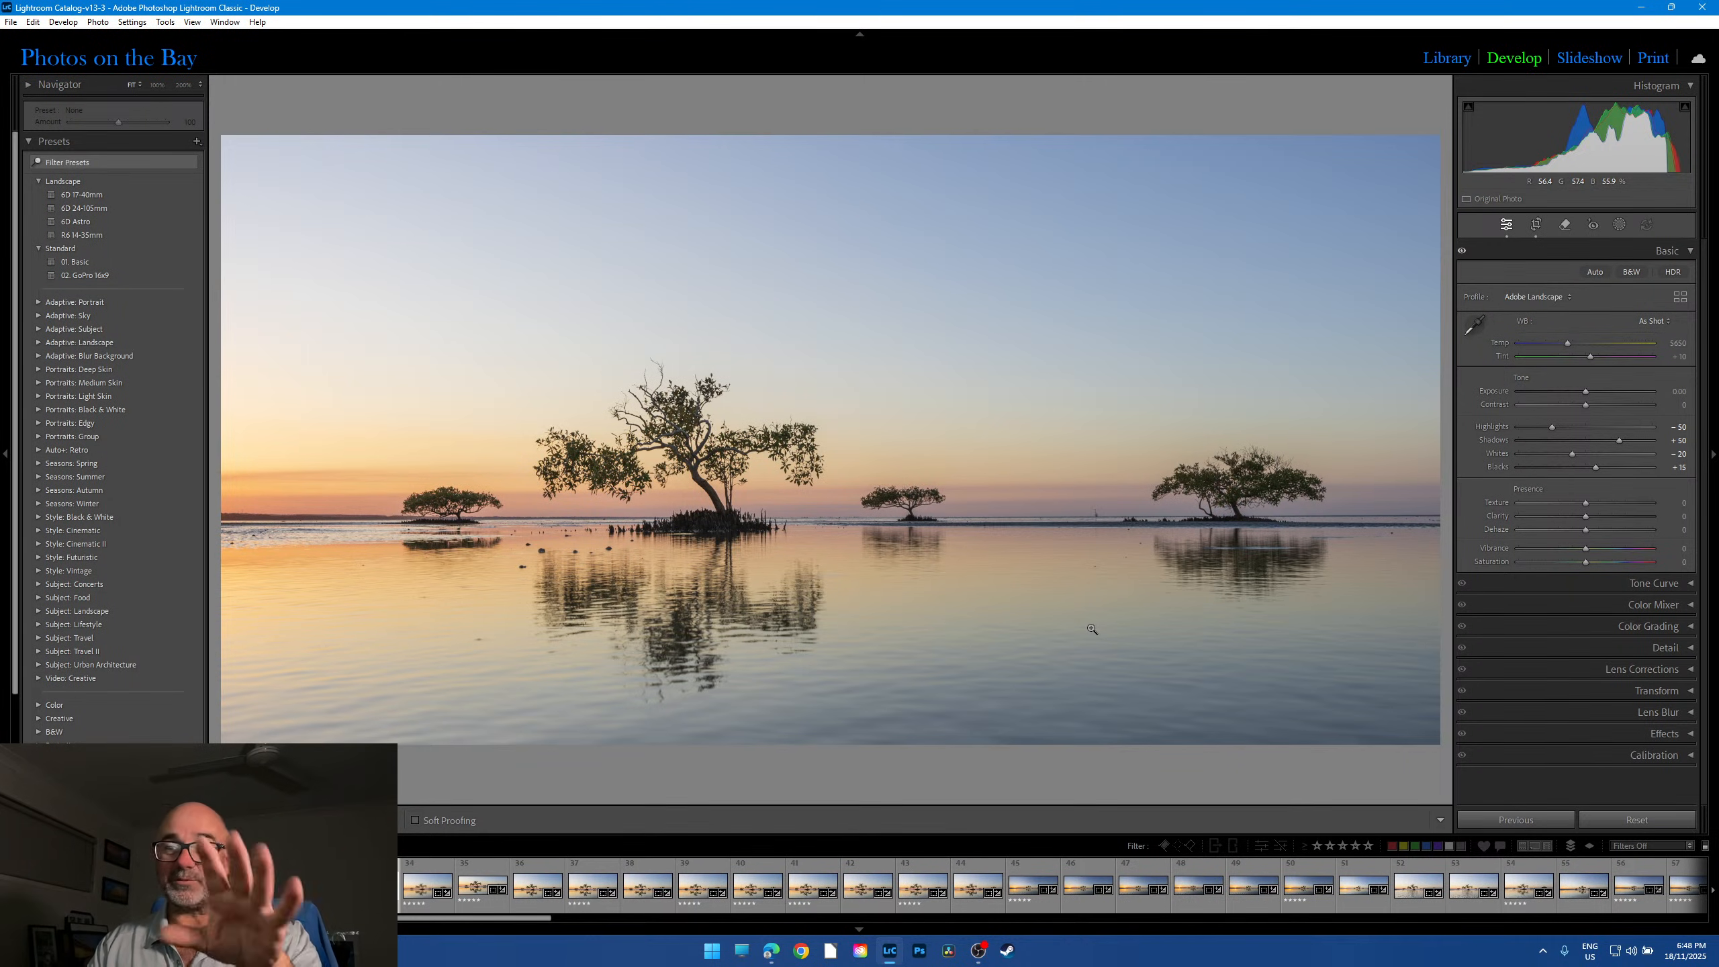
{"action": "left_click", "coordinate": [1106, 501]}
{"action": "left_click", "coordinate": [1035, 550]}
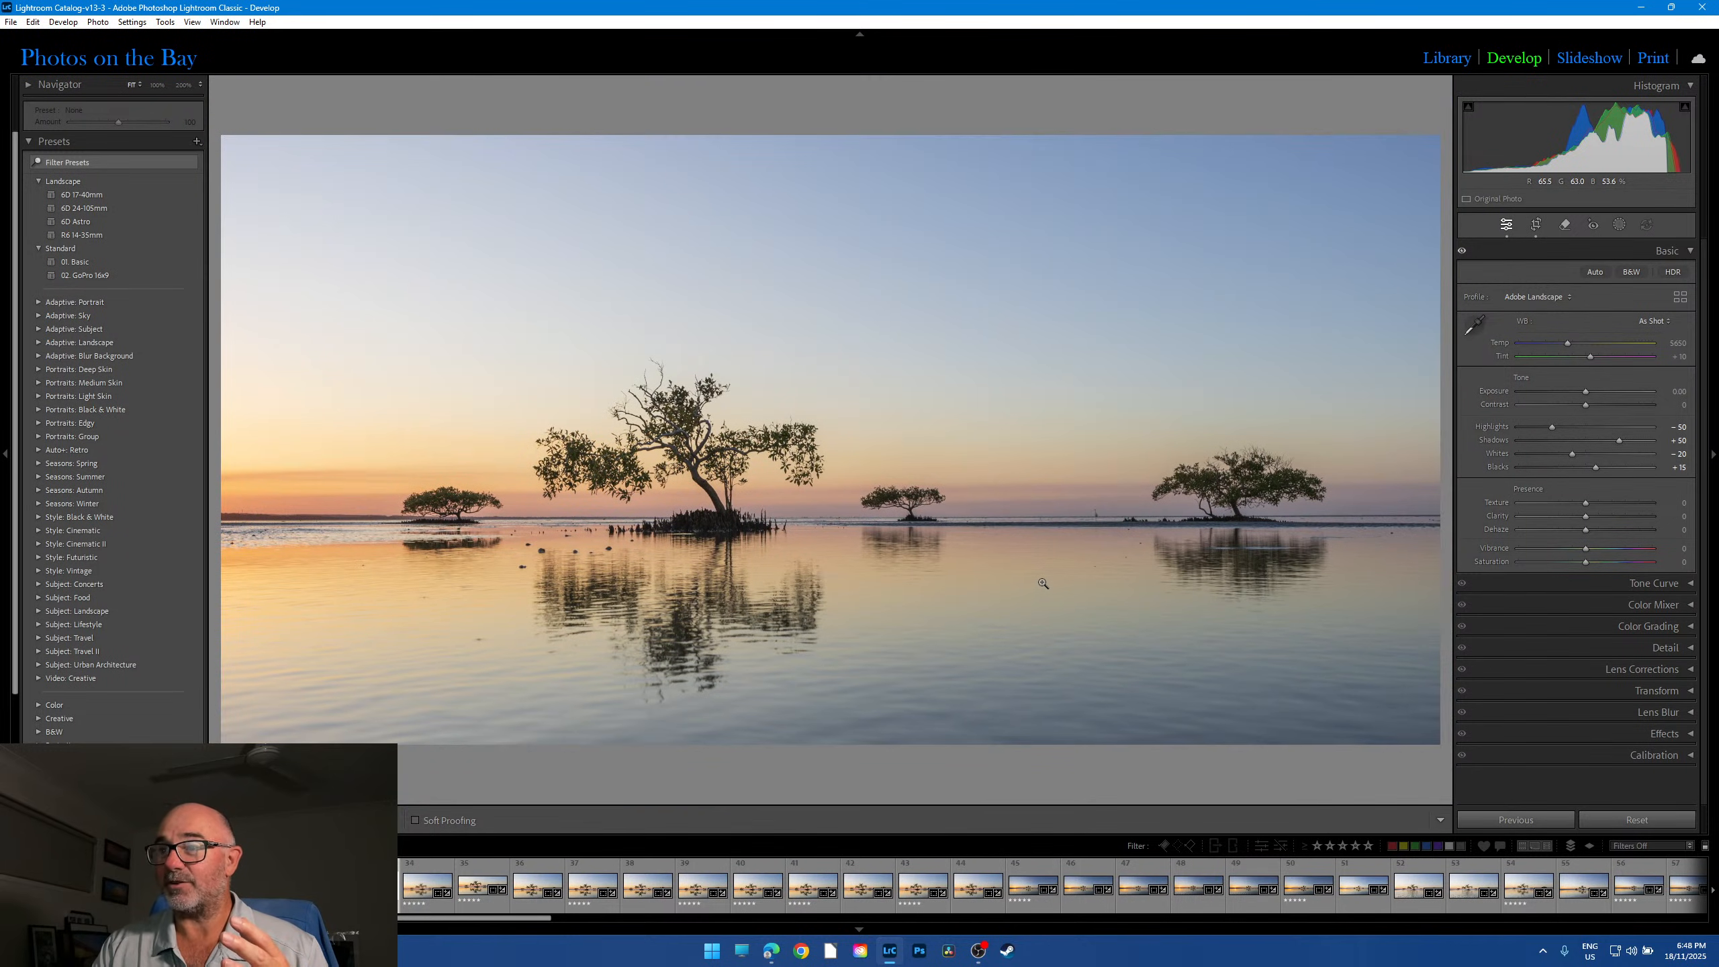
Step: Run Cursor Highlighter 2.2.ahk from the desktop's Cursor Highlight folder, close the folder and switch back to Lightroom Classic
{"action": "left_click", "coordinate": [1643, 13]}
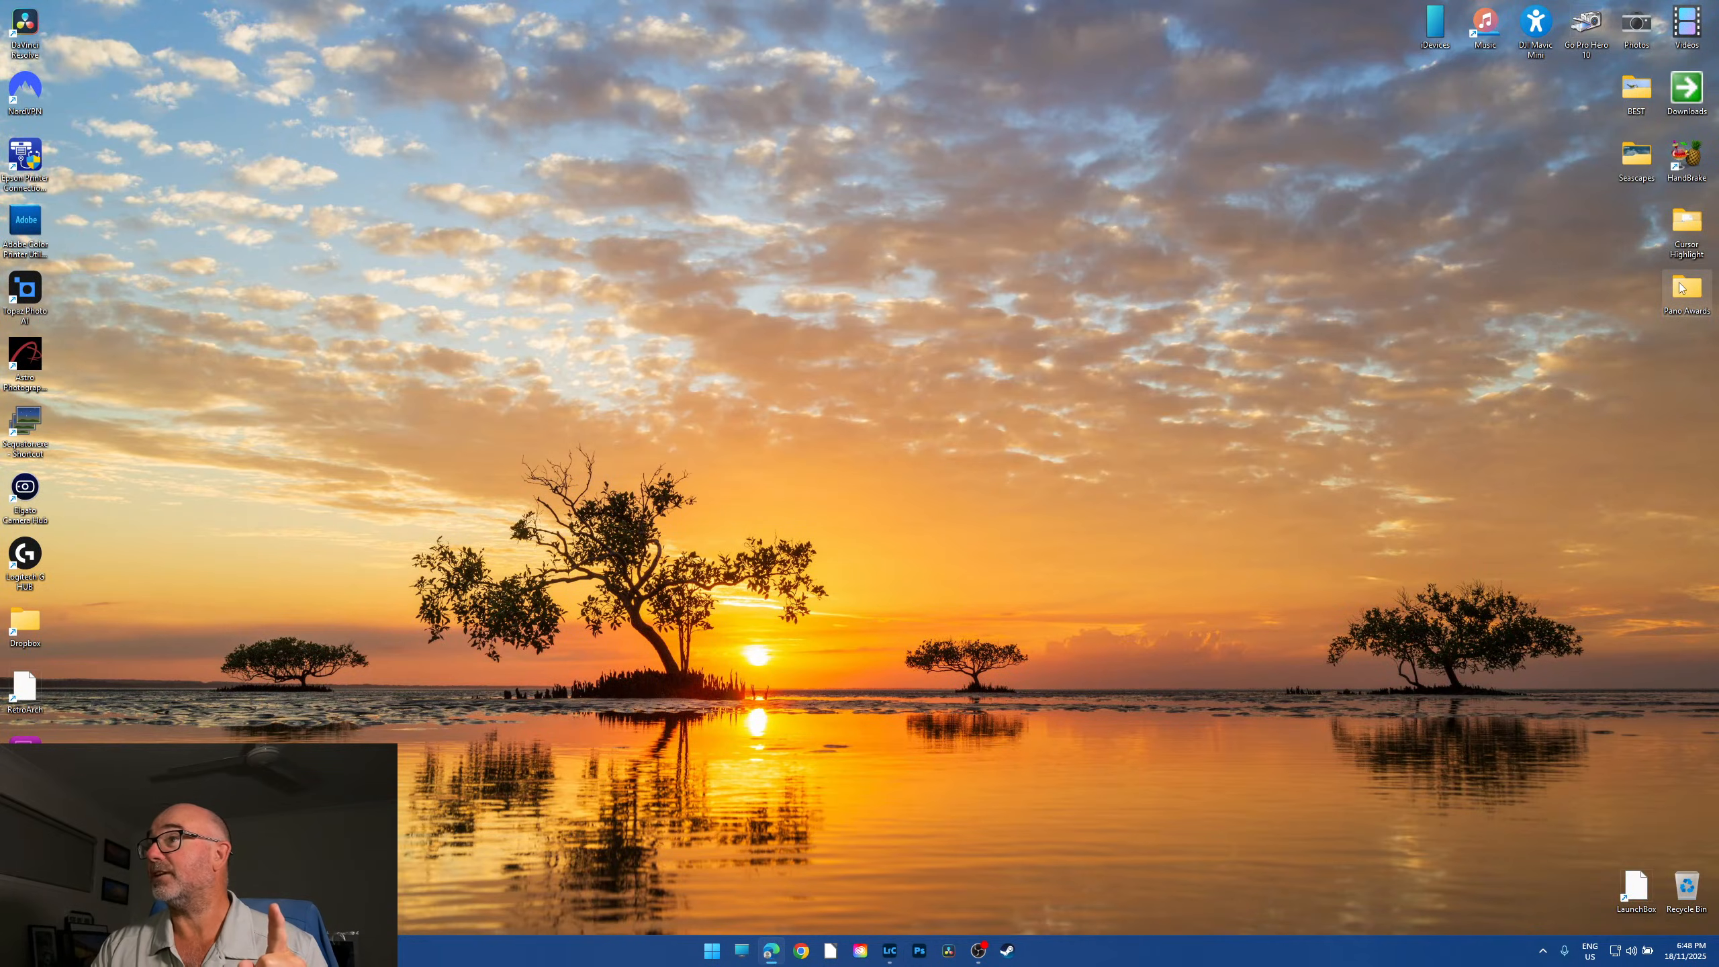
{"action": "double_click", "coordinate": [1687, 227]}
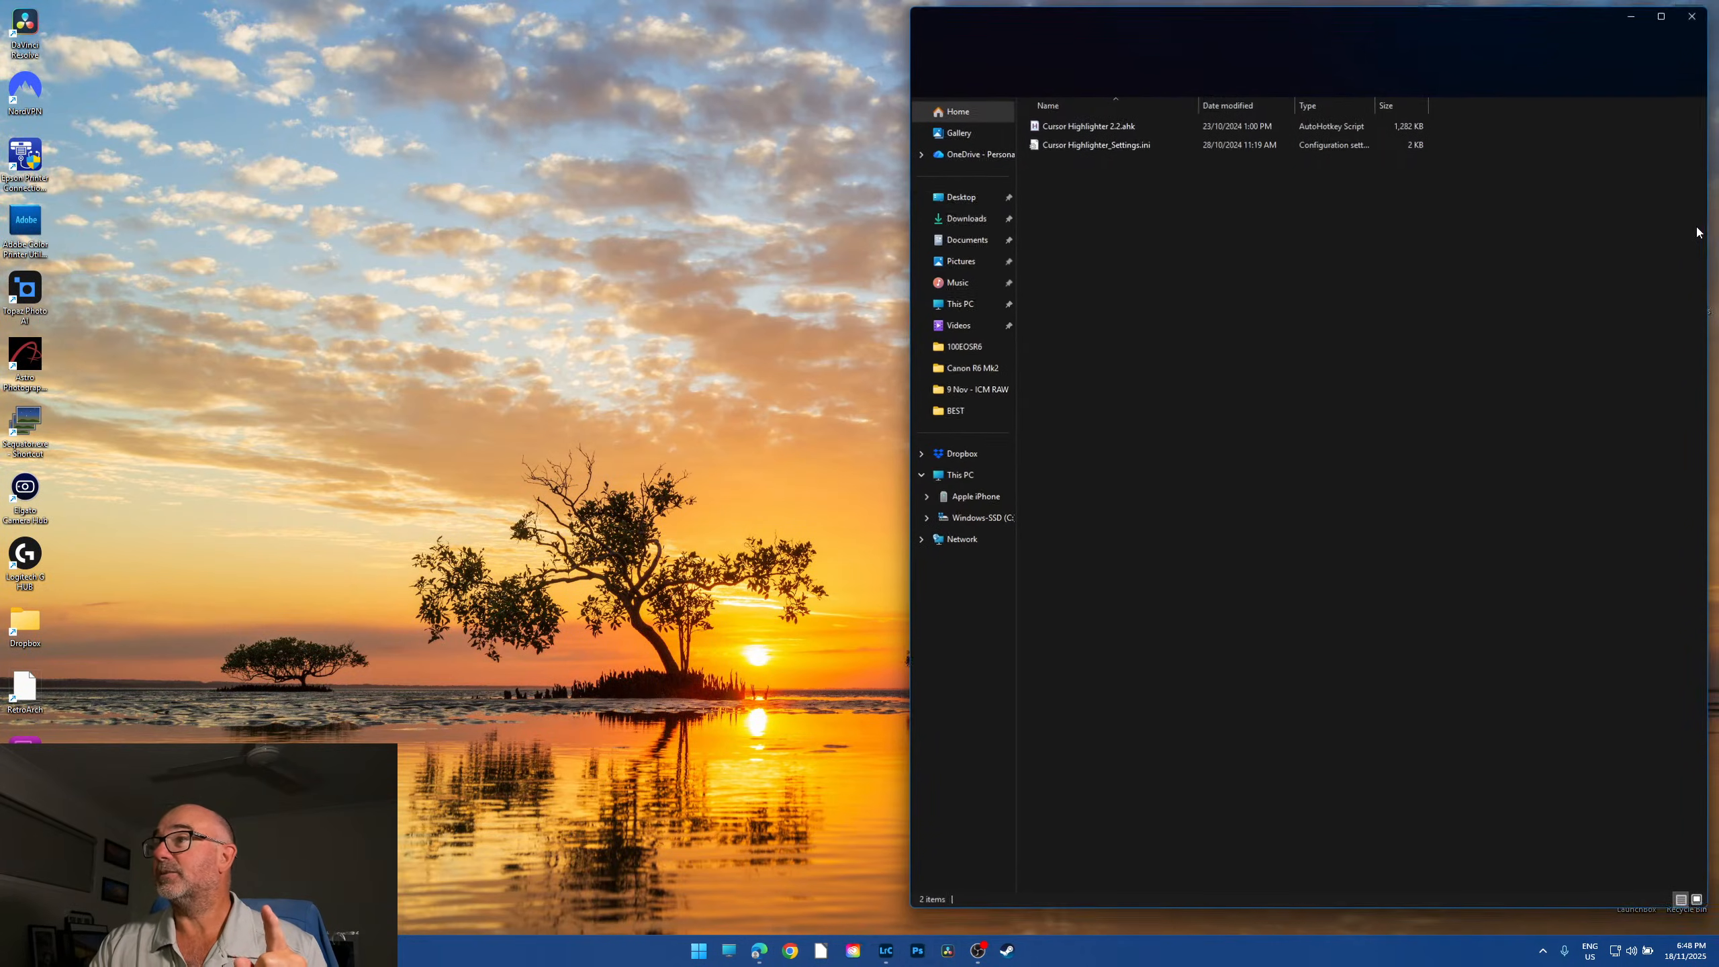
{"action": "left_click", "coordinate": [1135, 123]}
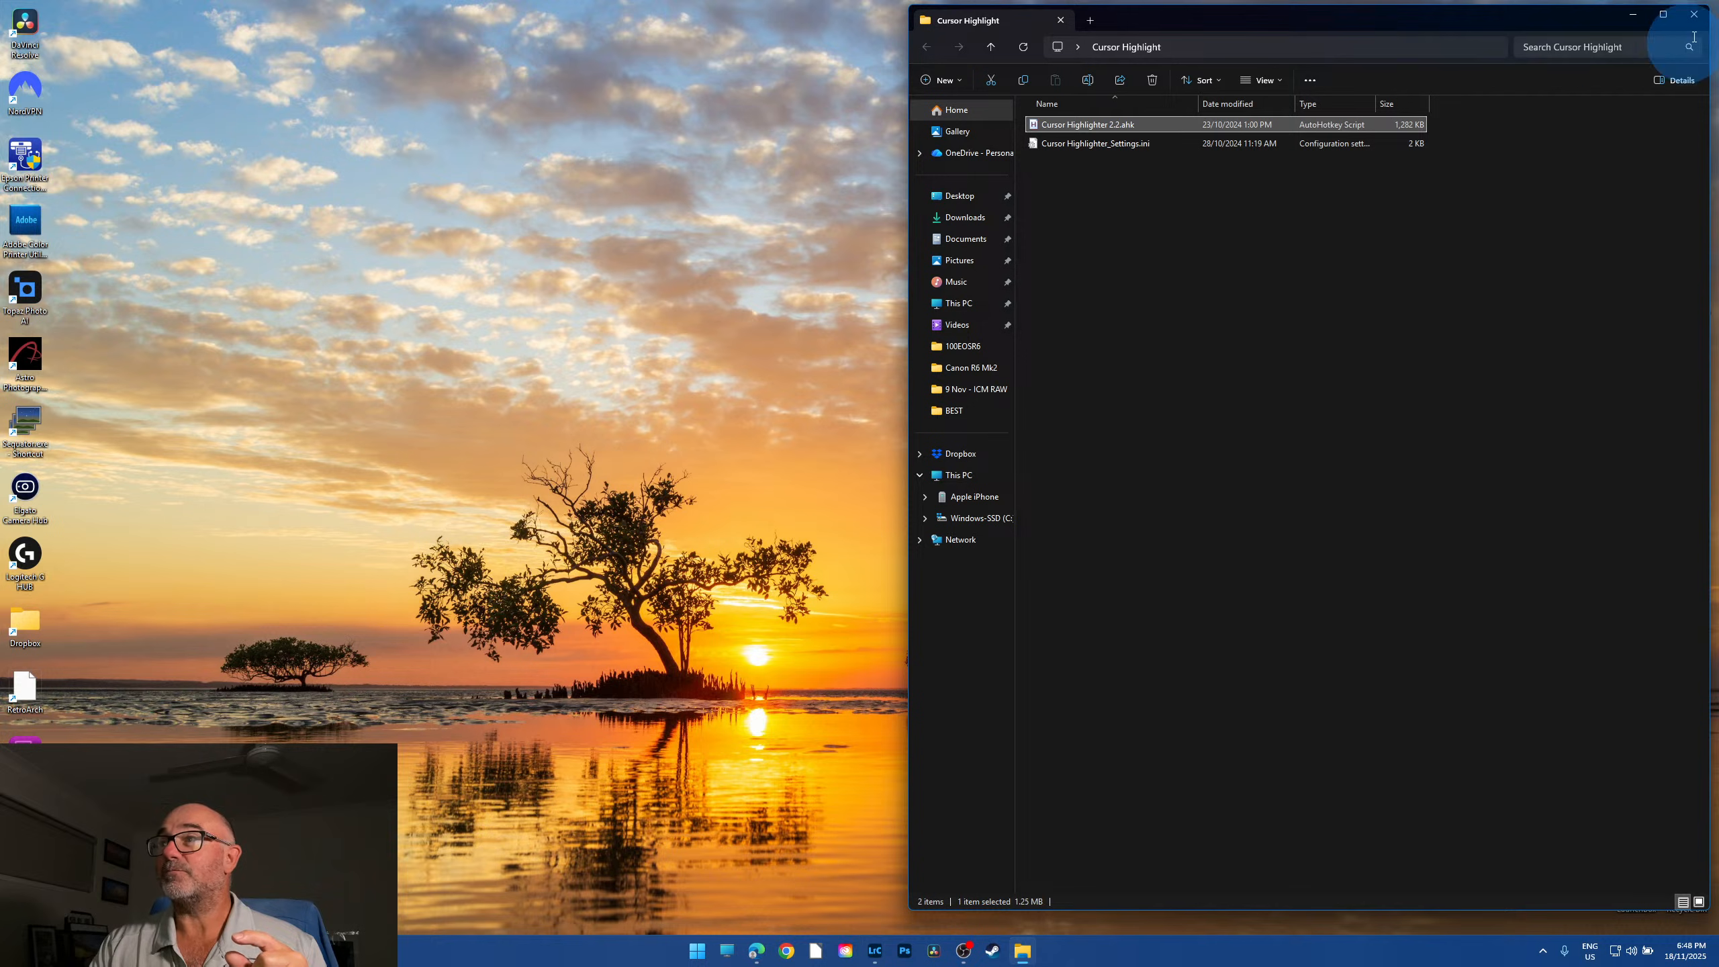
{"action": "left_click", "coordinate": [1694, 14]}
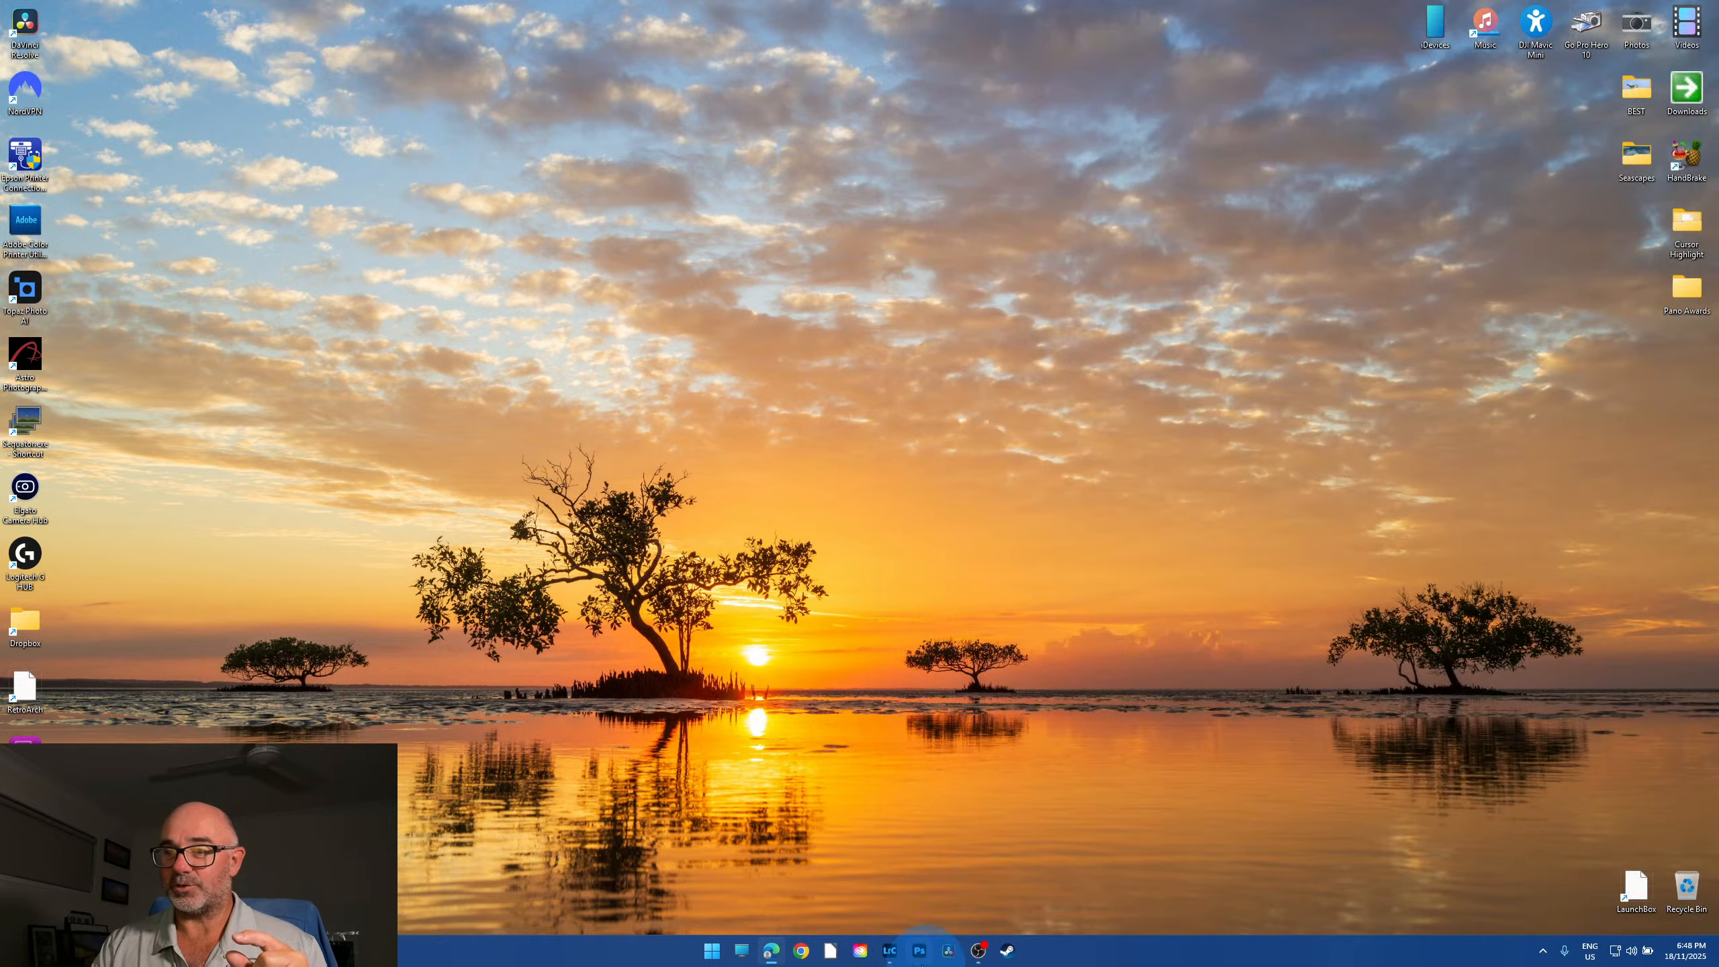
{"action": "left_click", "coordinate": [889, 950]}
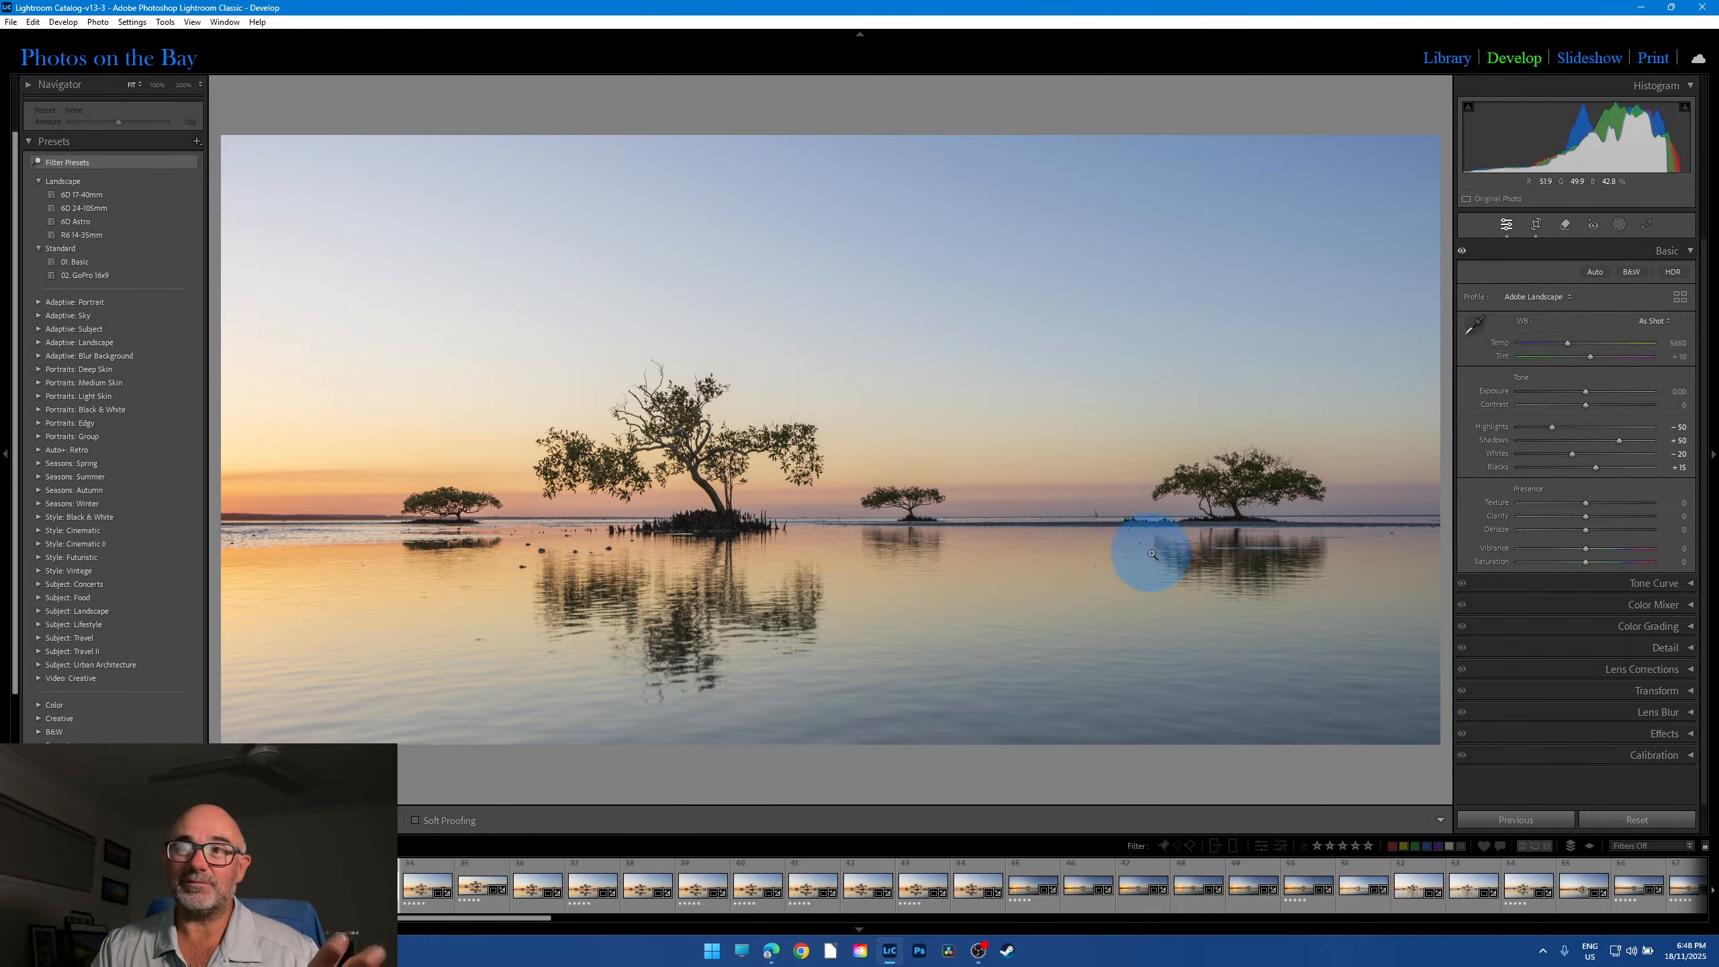
Step: Compare photo 34 with the panoramic crop of photo 35, checking how much of the frame photo 35's crop removes
{"action": "left_click", "coordinate": [414, 885]}
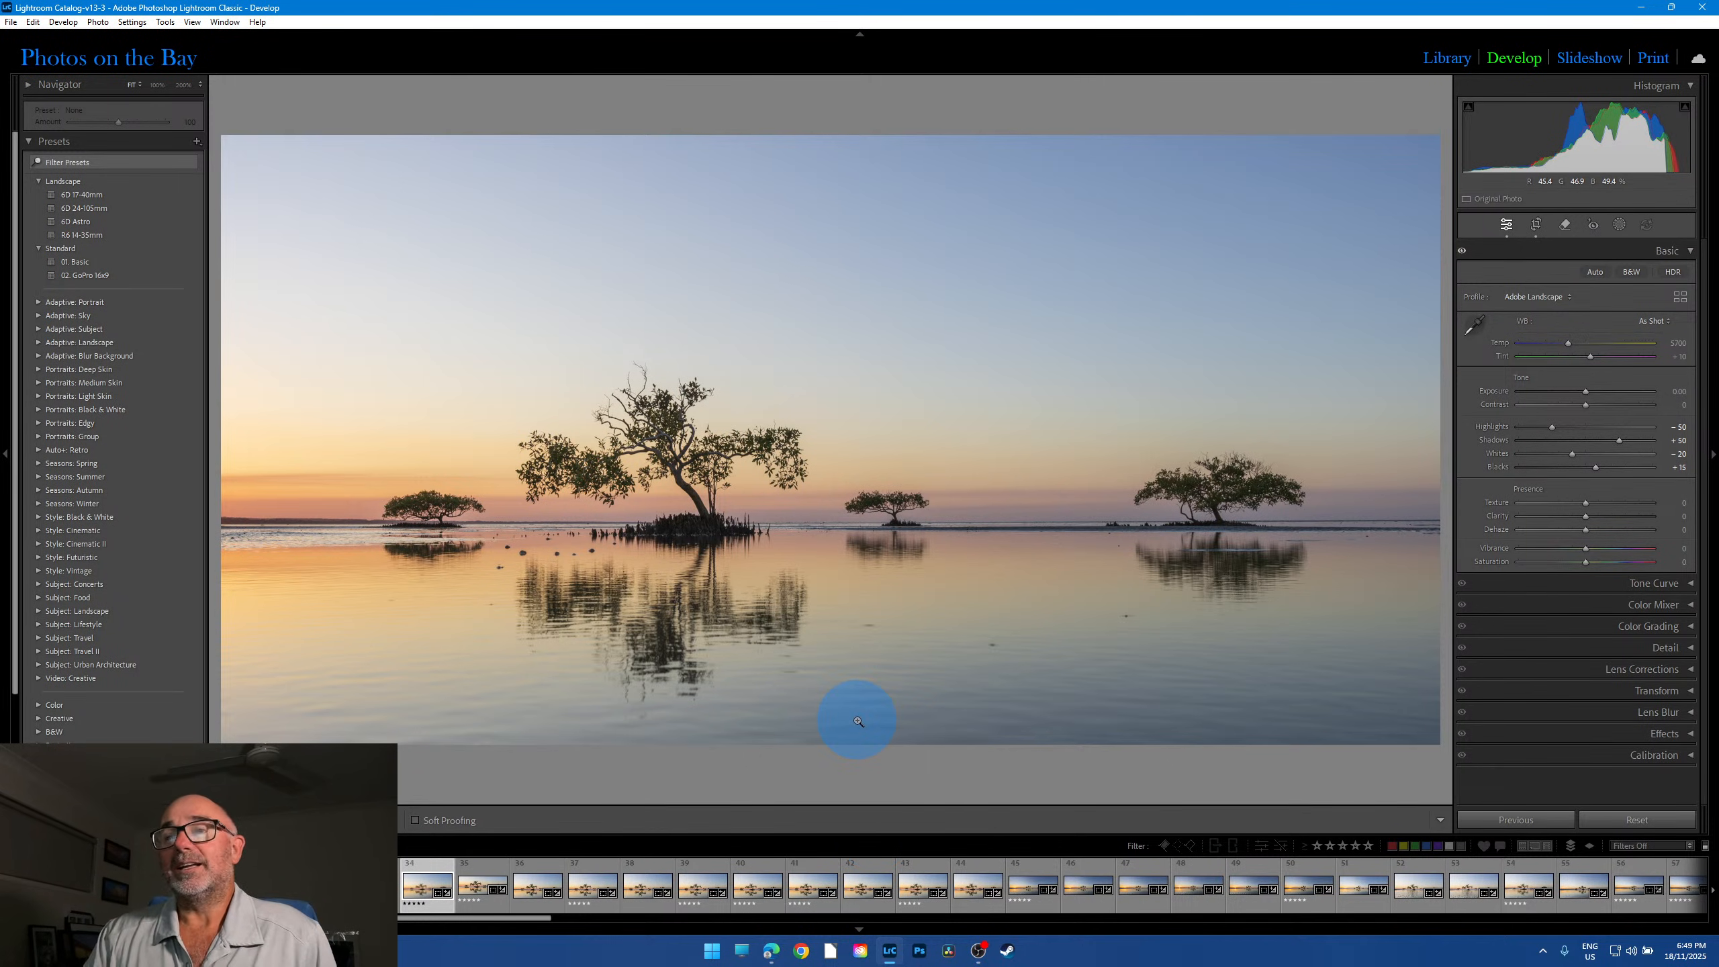
{"action": "left_click", "coordinate": [480, 887]}
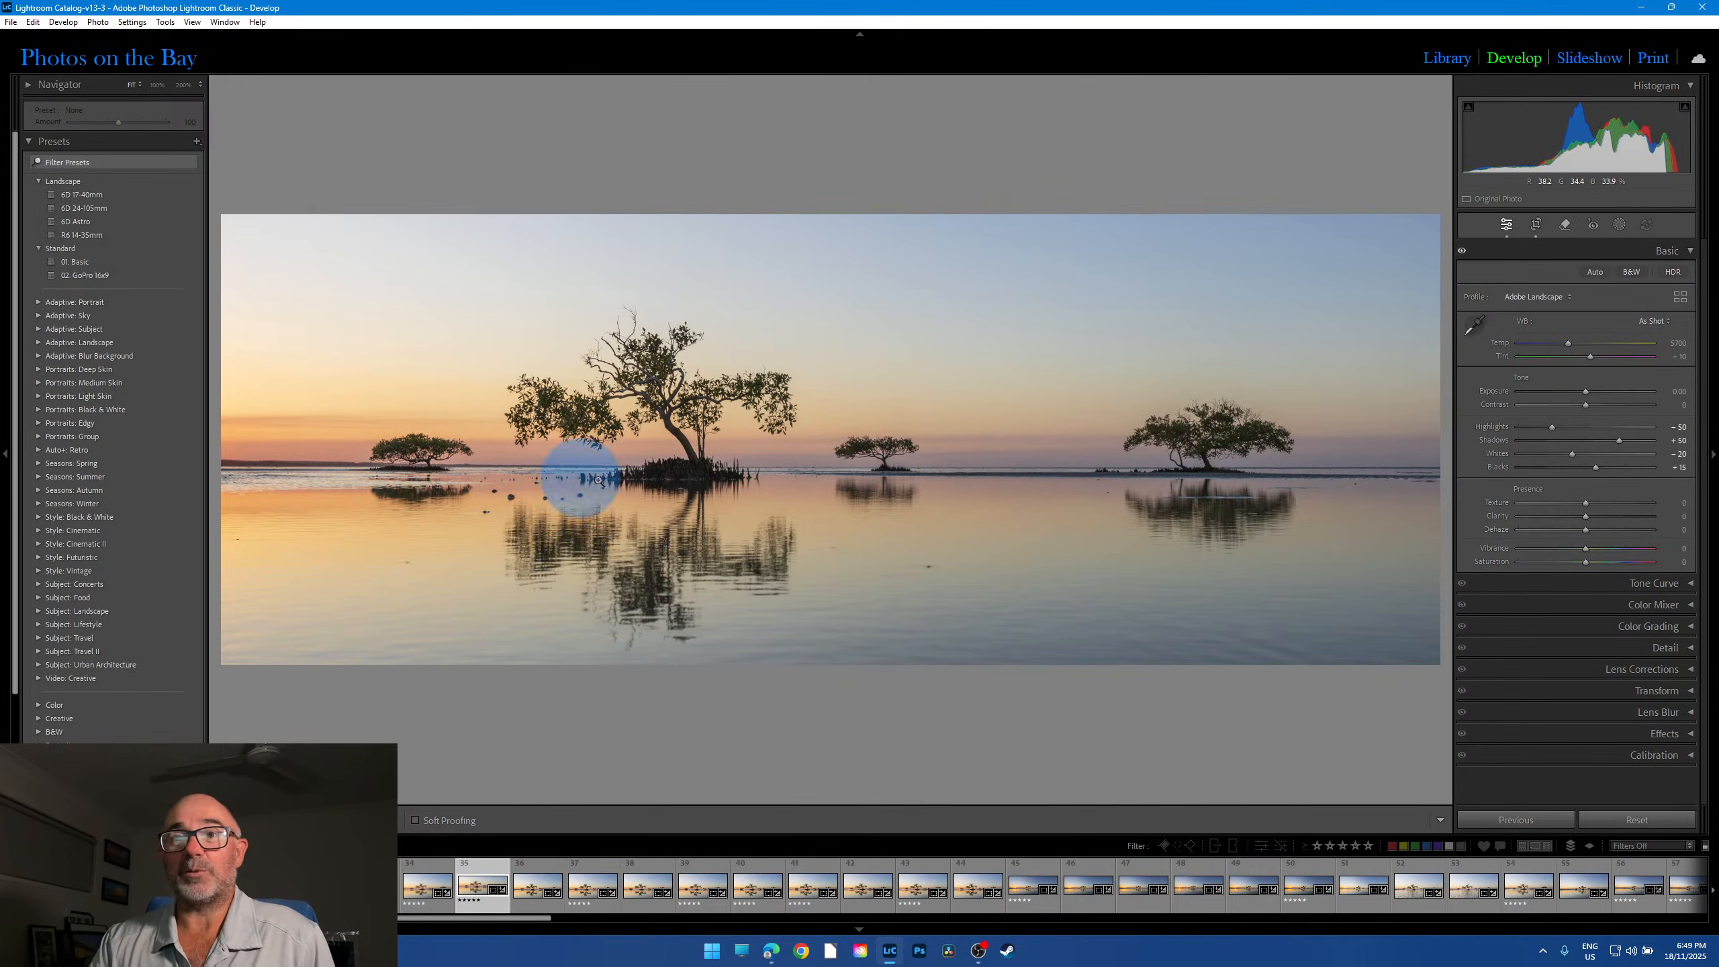
{"action": "left_click", "coordinate": [1535, 225]}
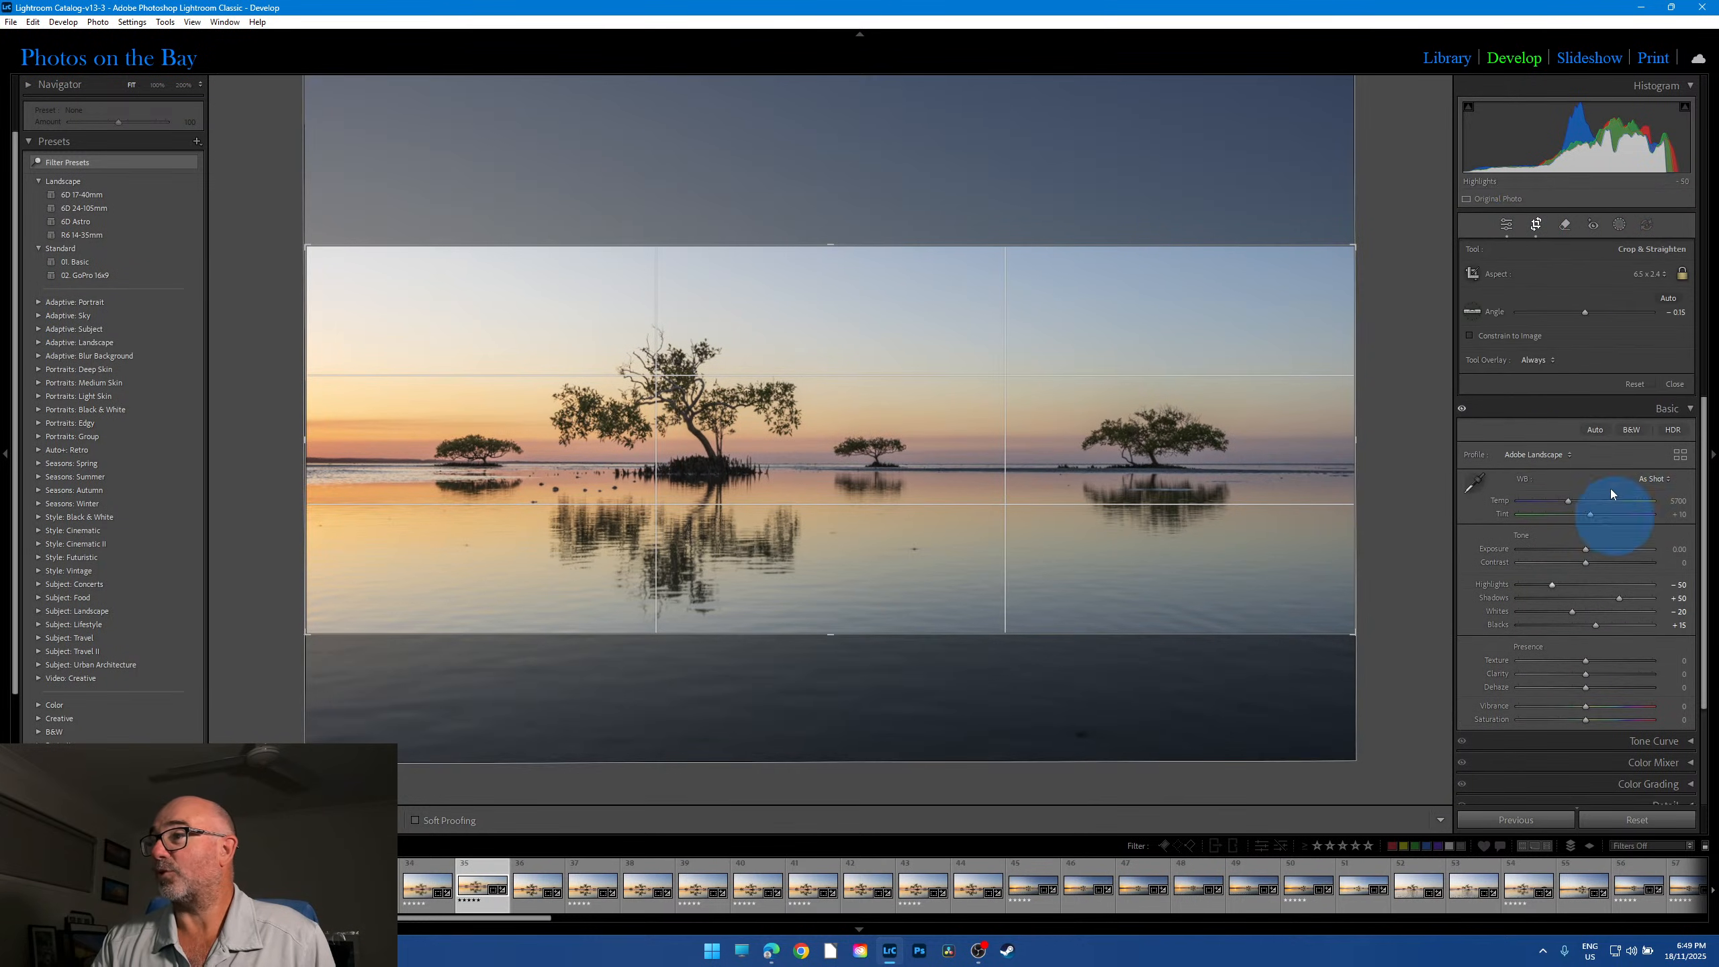
{"action": "left_click", "coordinate": [1535, 225]}
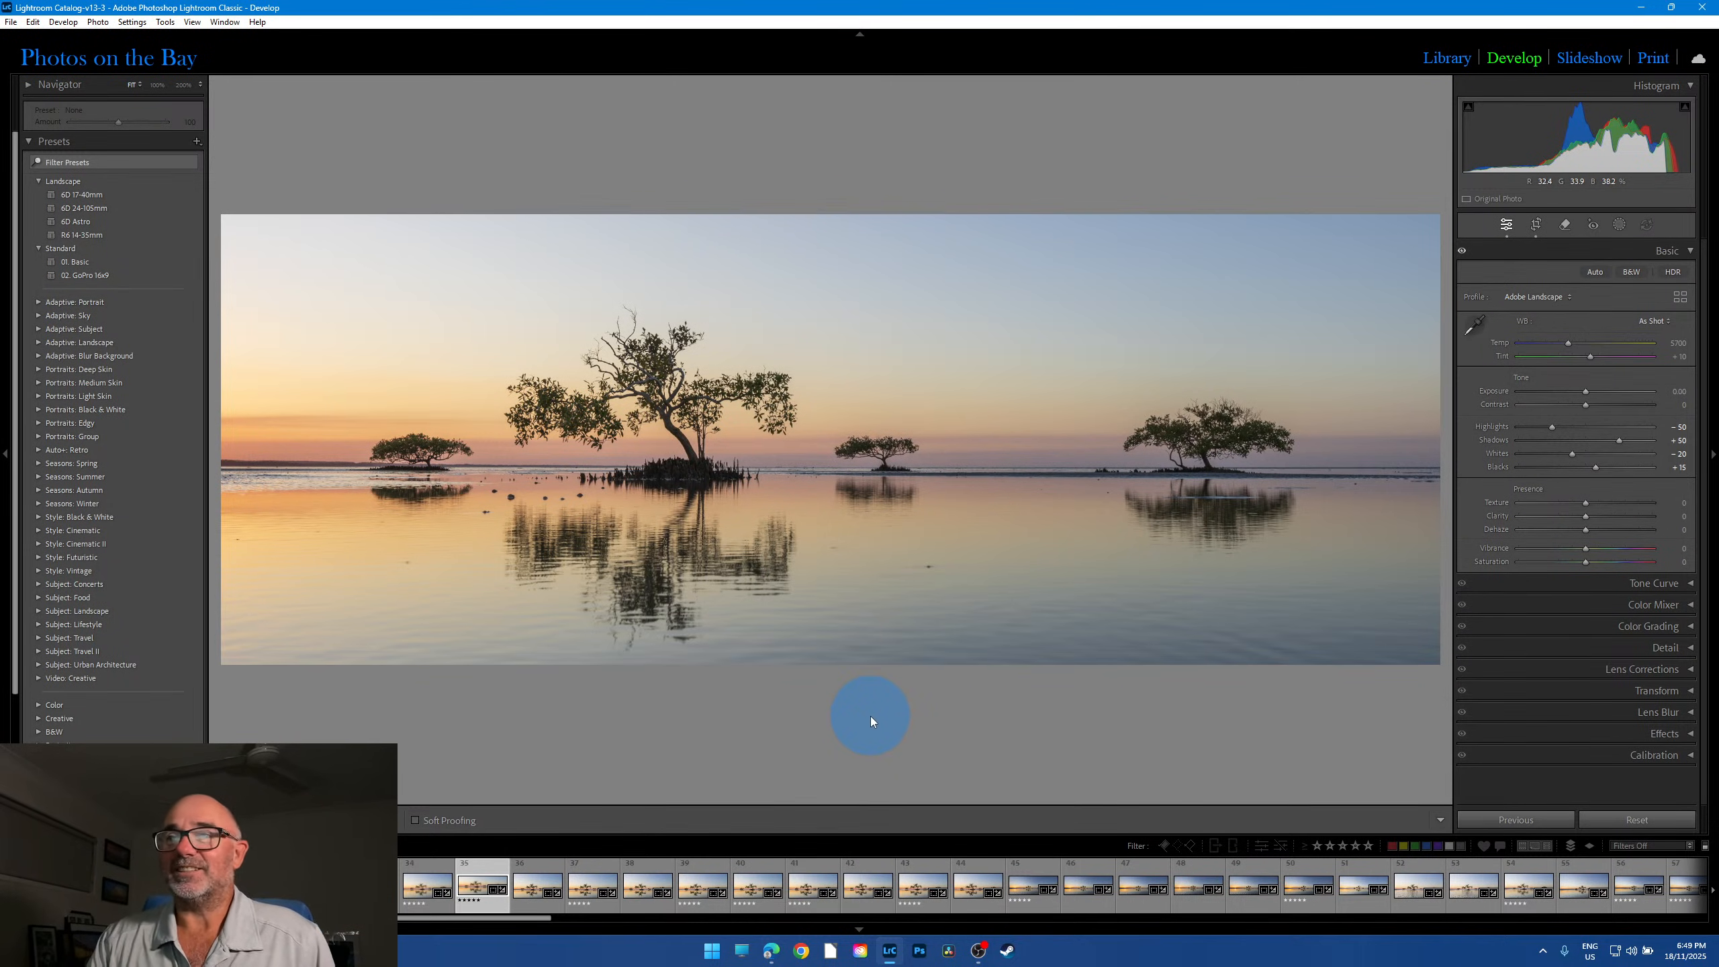
Step: Inspect the rocks in the water beside the large mangrove in photo 35 at 100%
{"action": "left_click", "coordinate": [529, 491]}
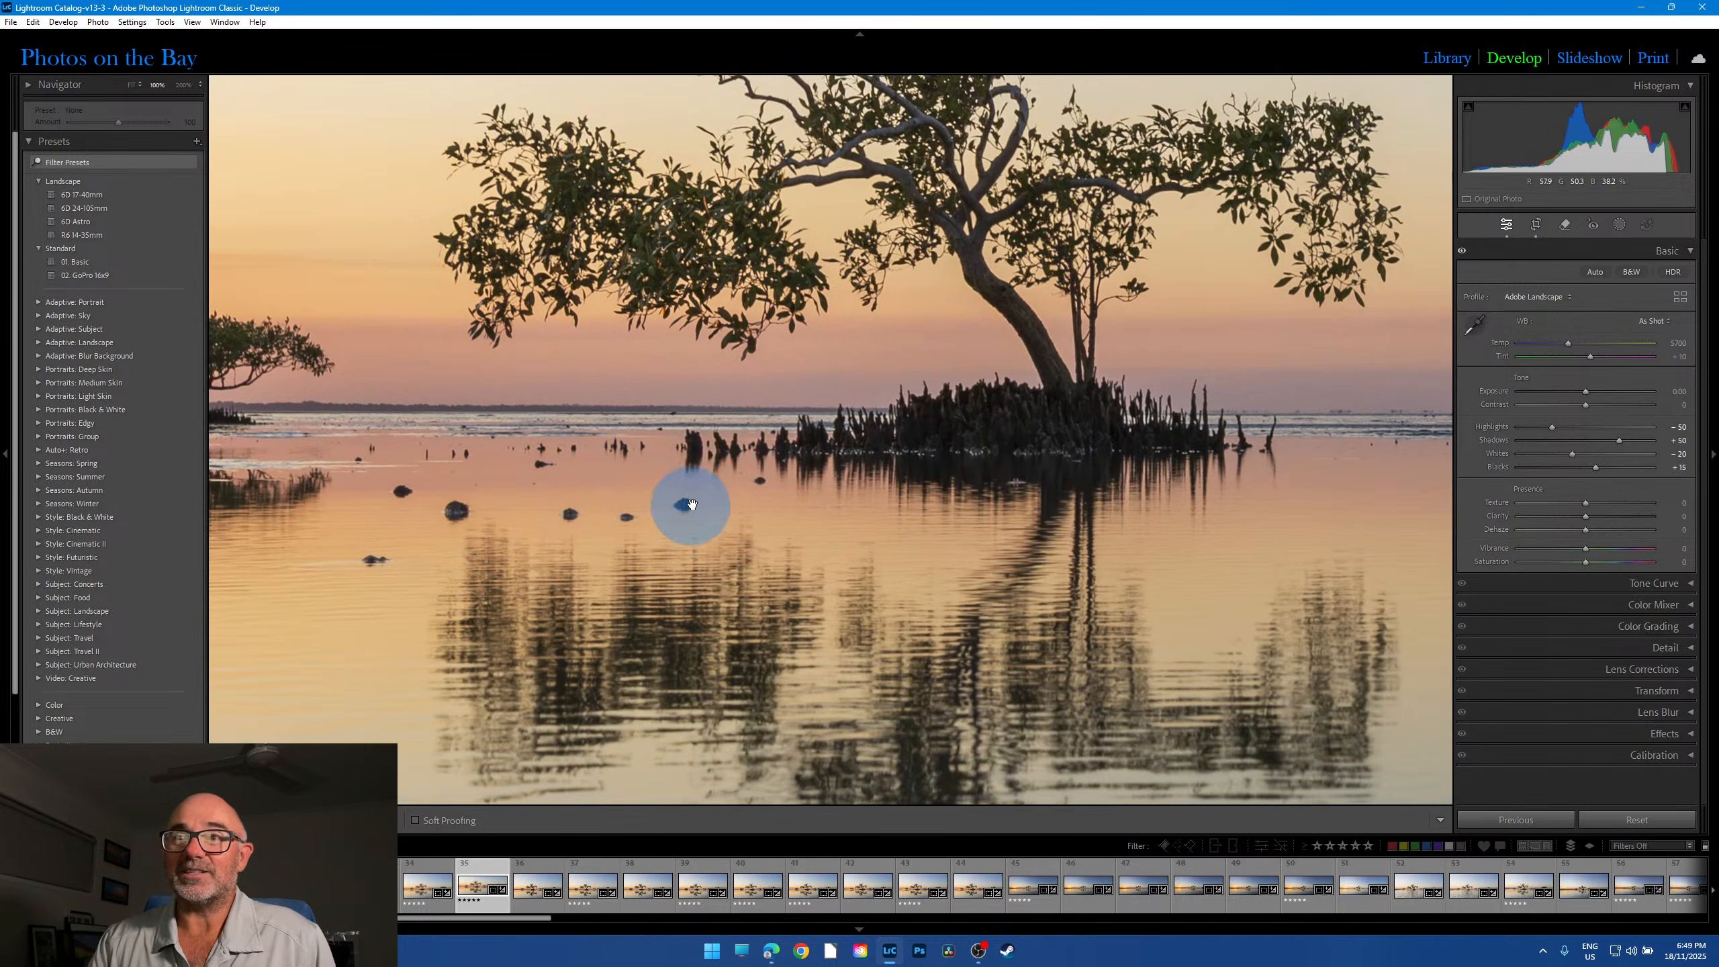
{"action": "left_click", "coordinate": [576, 545]}
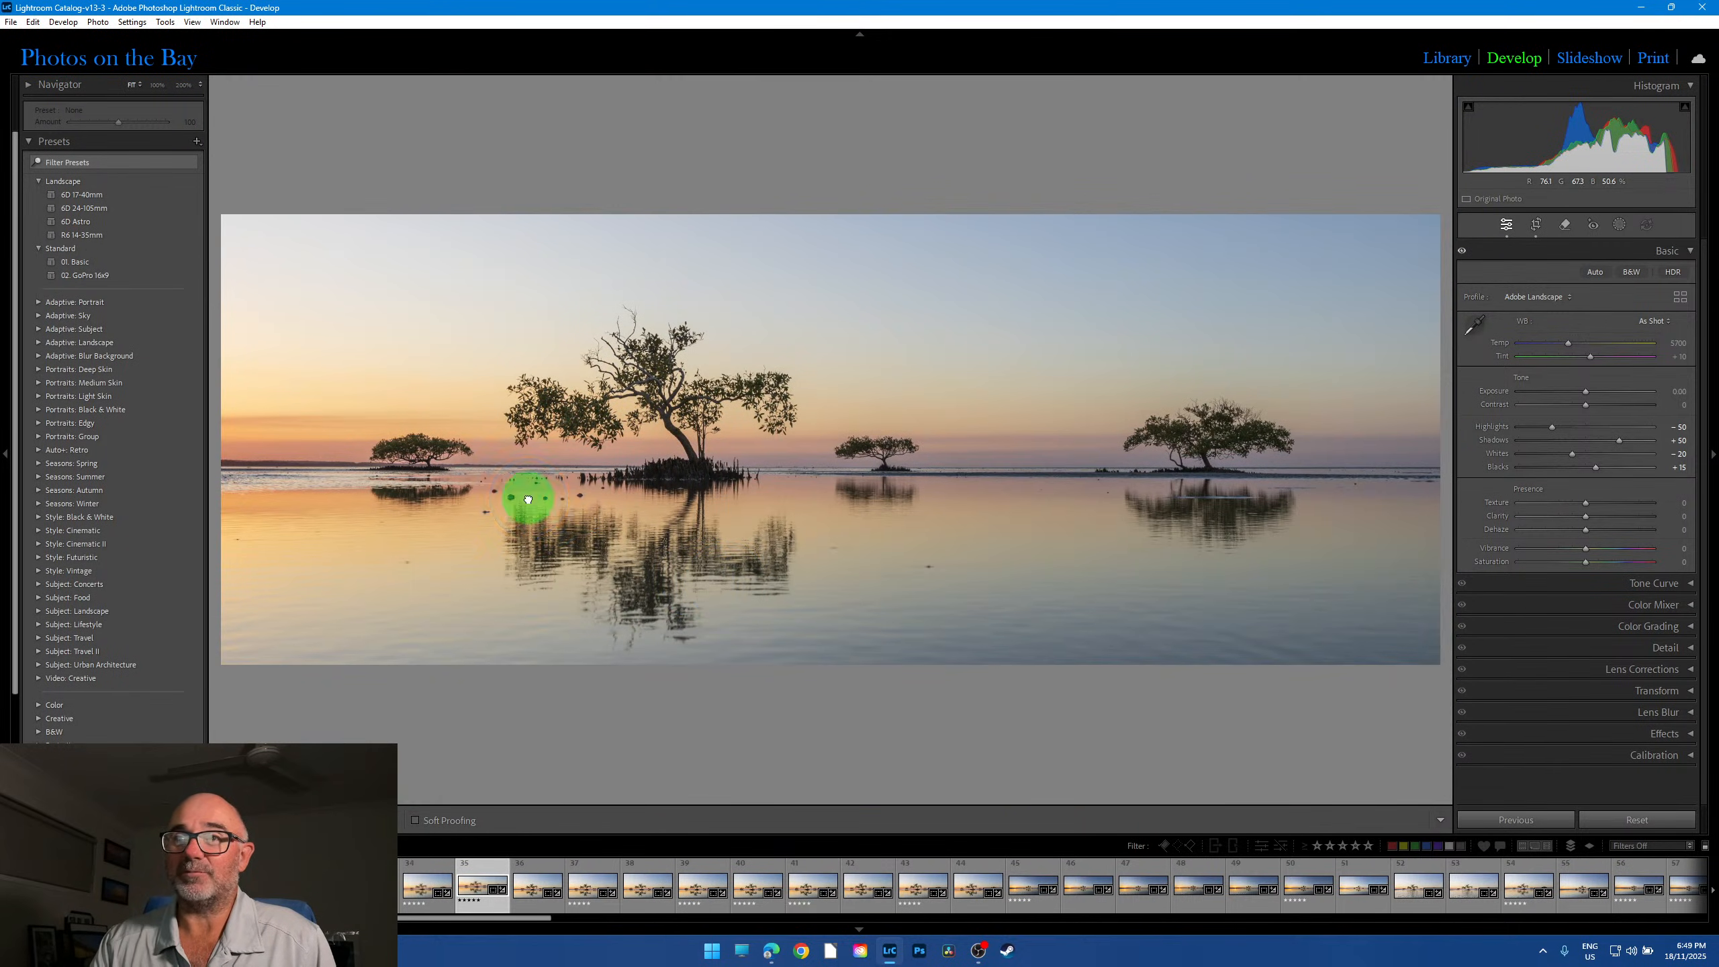
{"action": "left_click", "coordinate": [528, 499]}
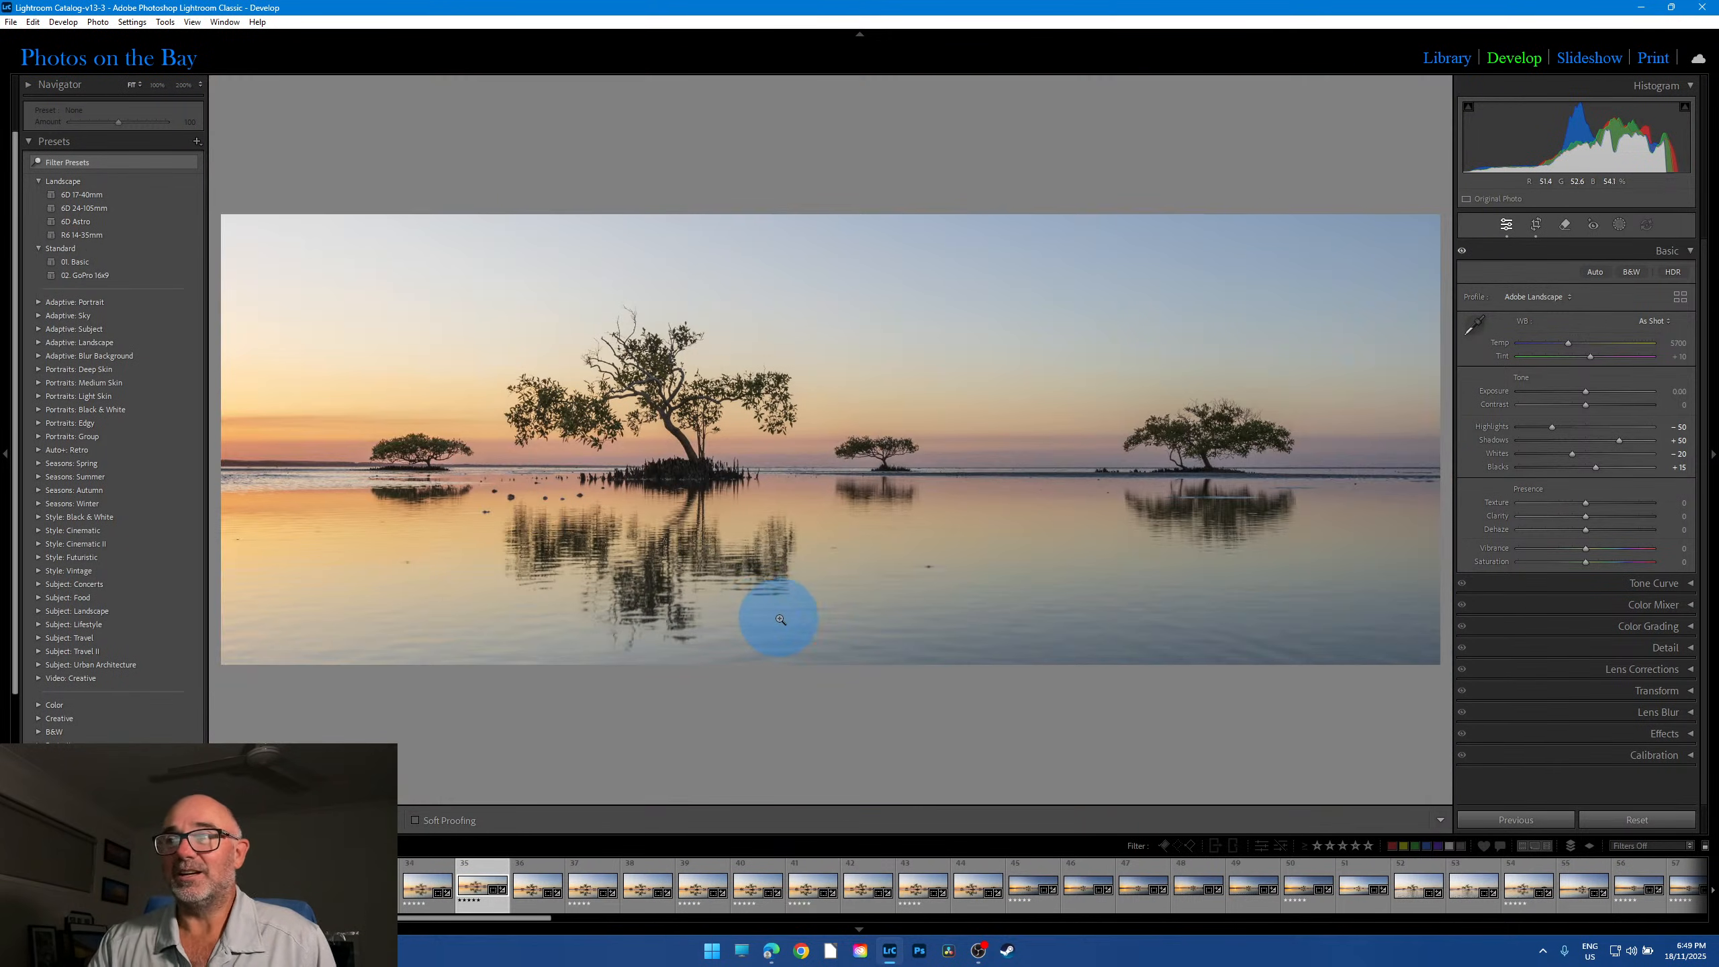
{"action": "left_click", "coordinate": [534, 489]}
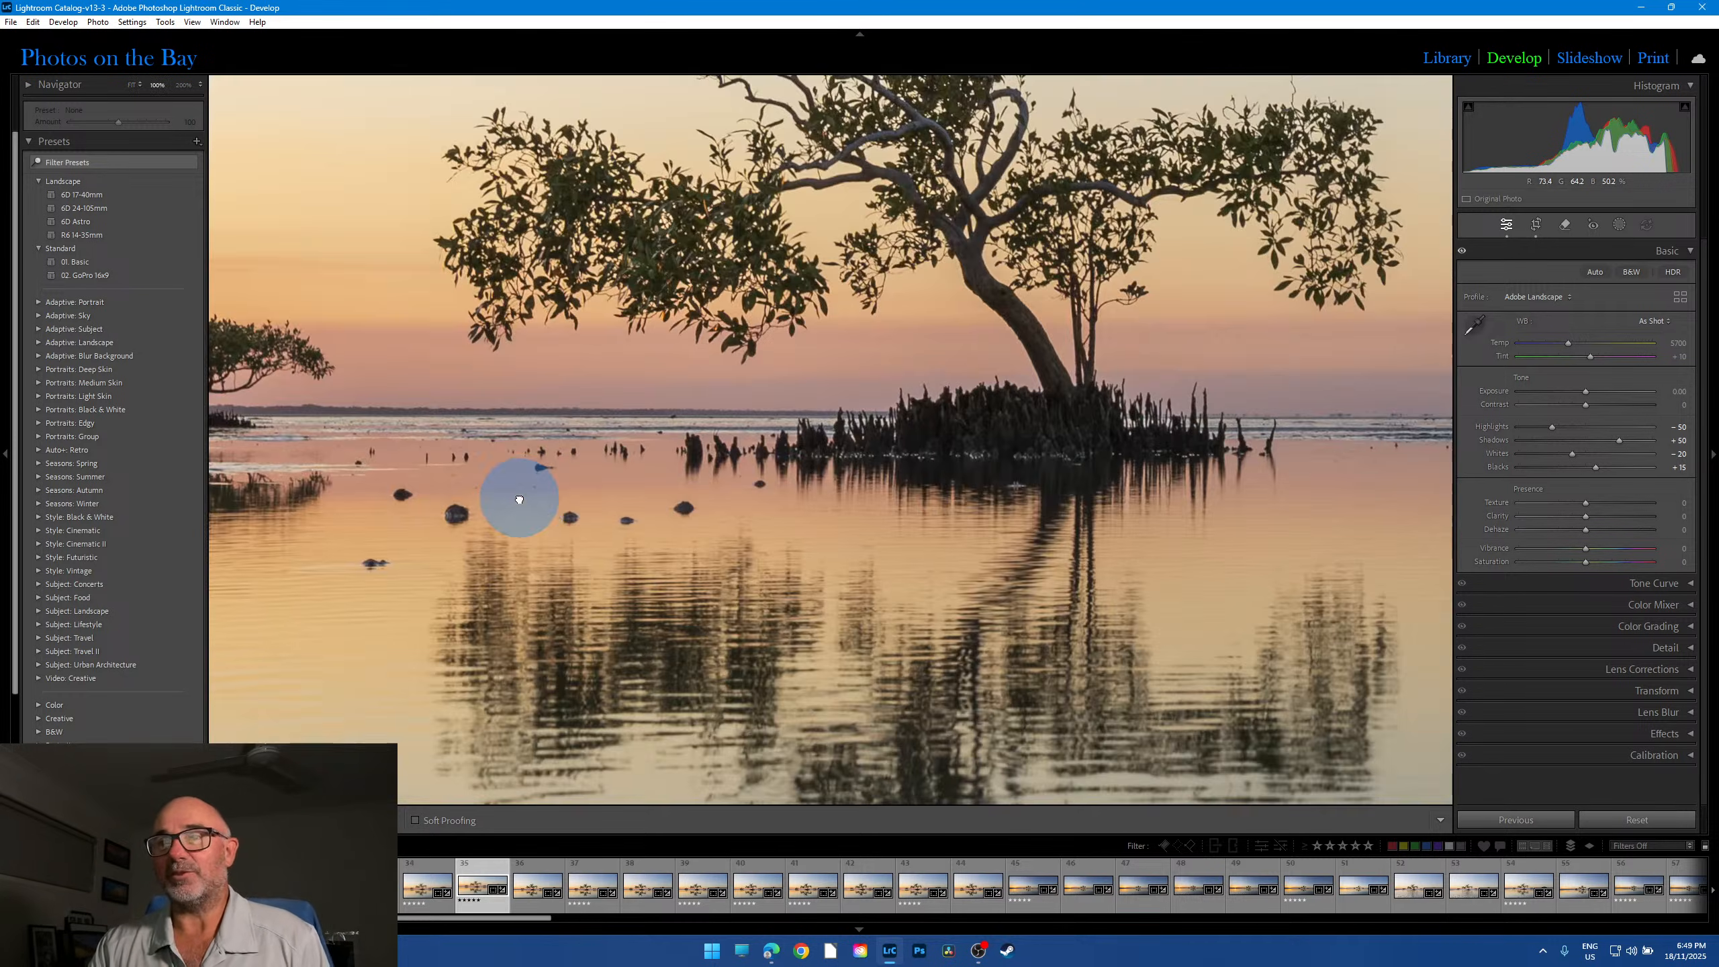
{"action": "left_click", "coordinate": [519, 499]}
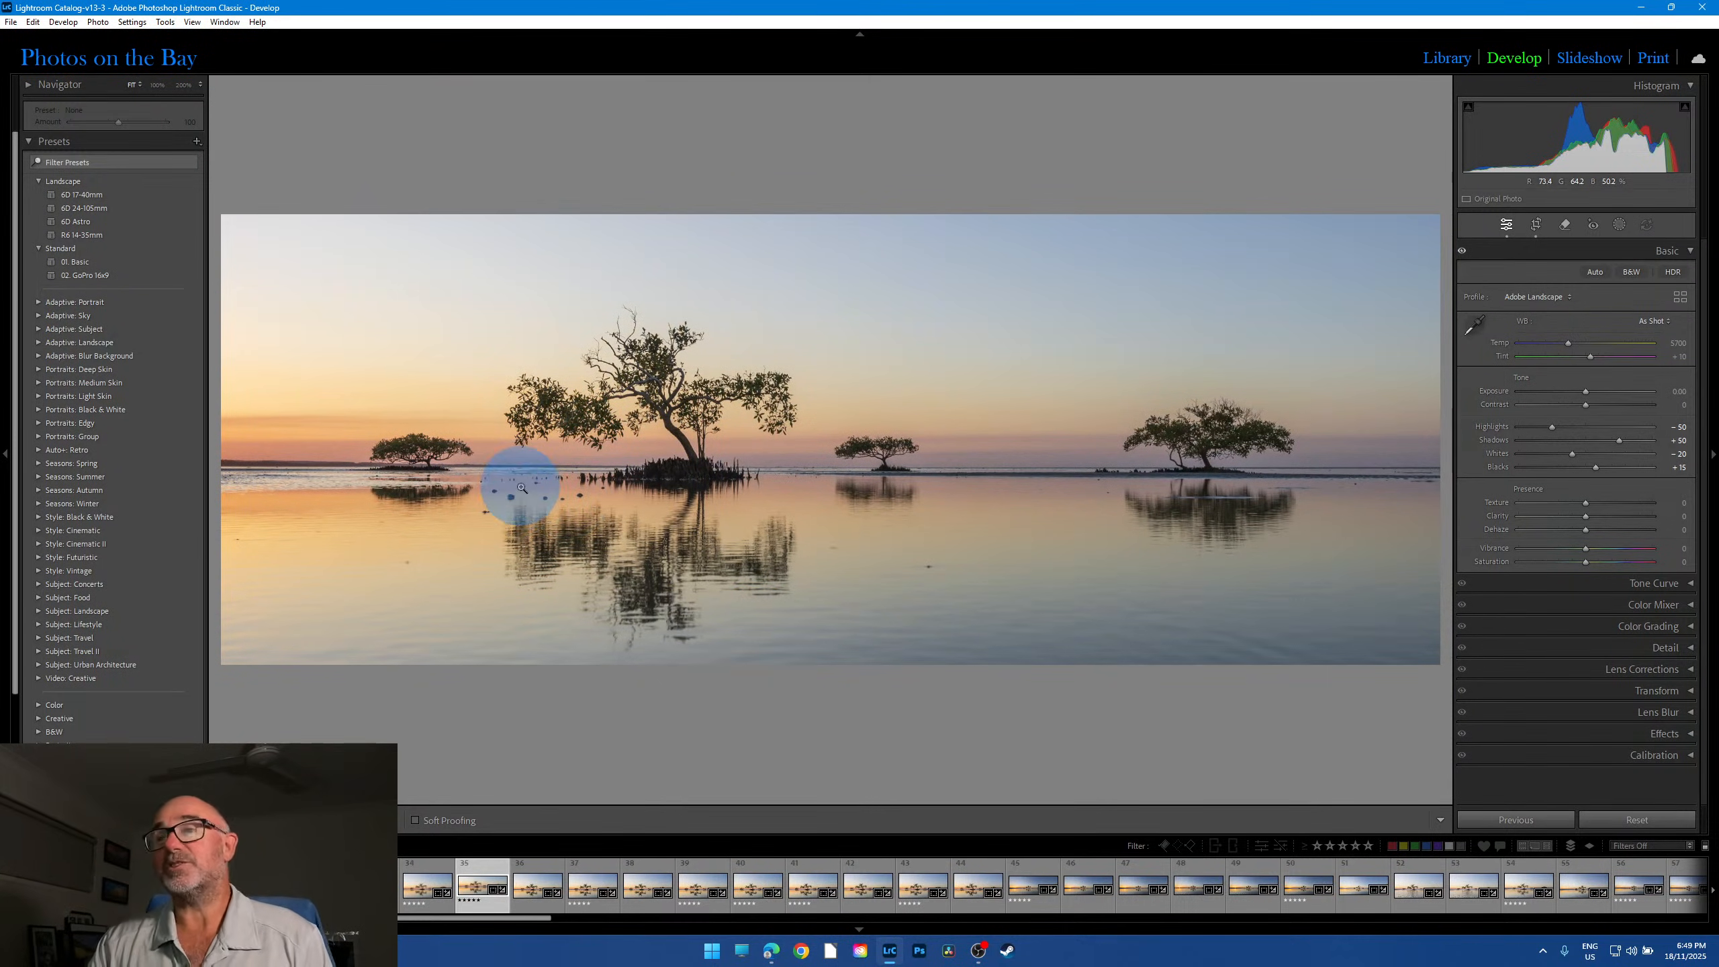
Step: Open photo 37 and examine the wading bird beside the far-right mangrove at 100%
{"action": "left_click", "coordinate": [588, 895]}
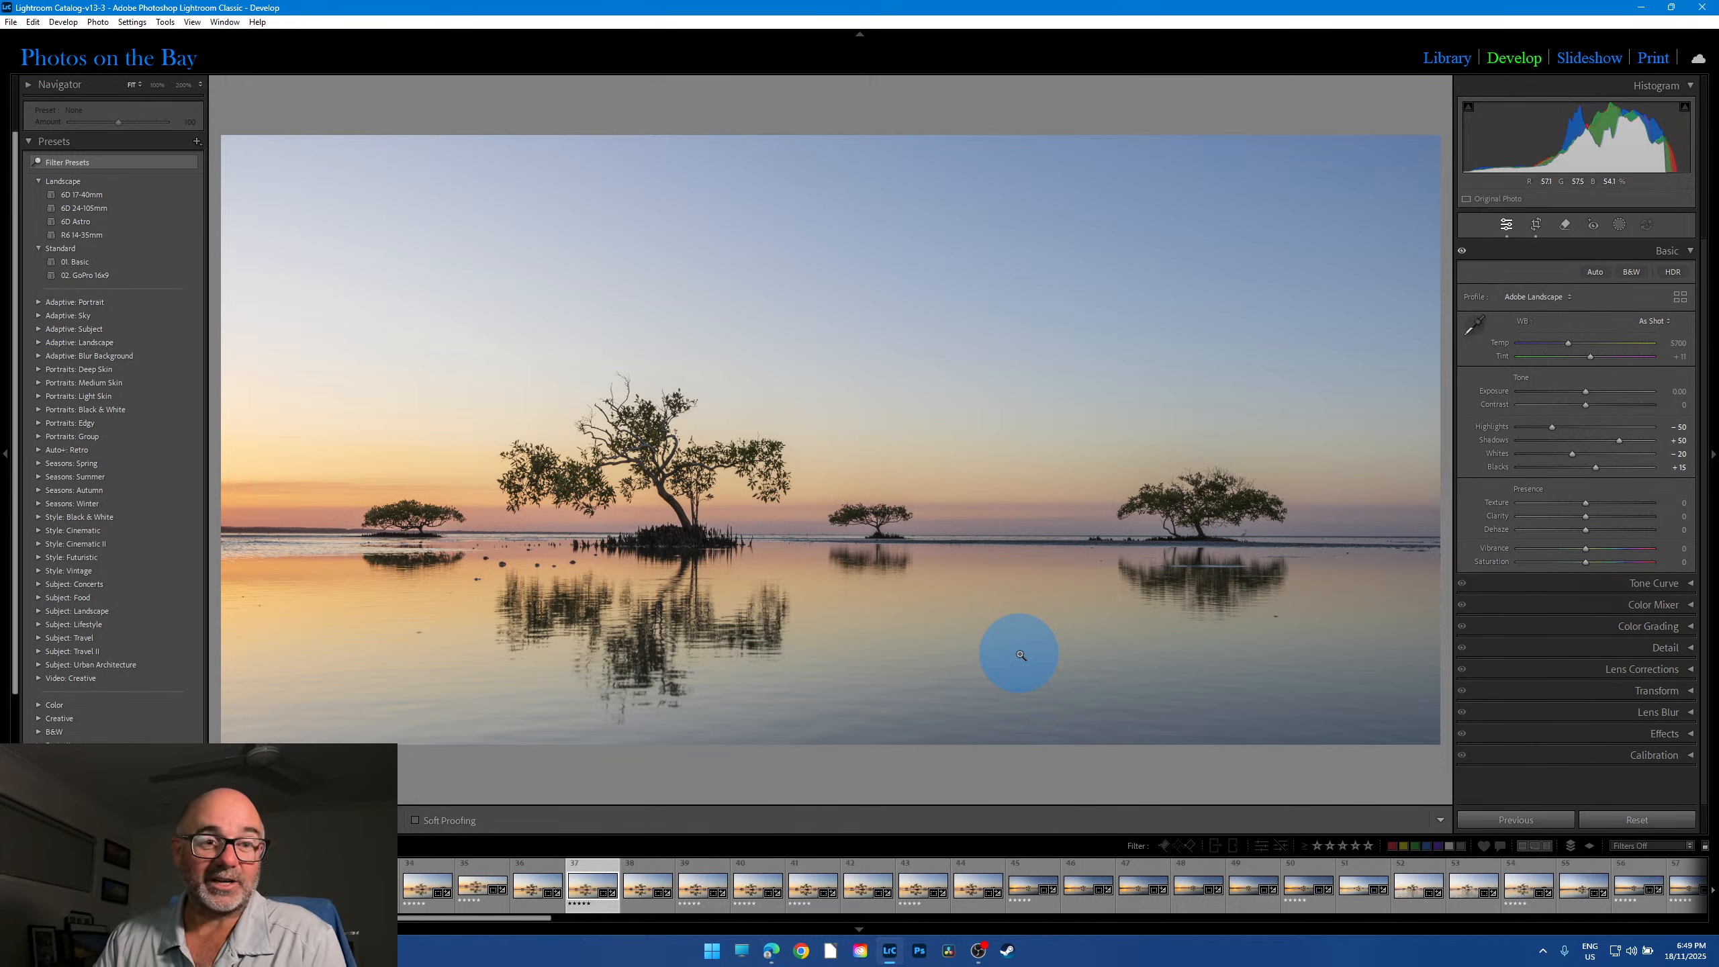
{"action": "left_click", "coordinate": [1273, 535]}
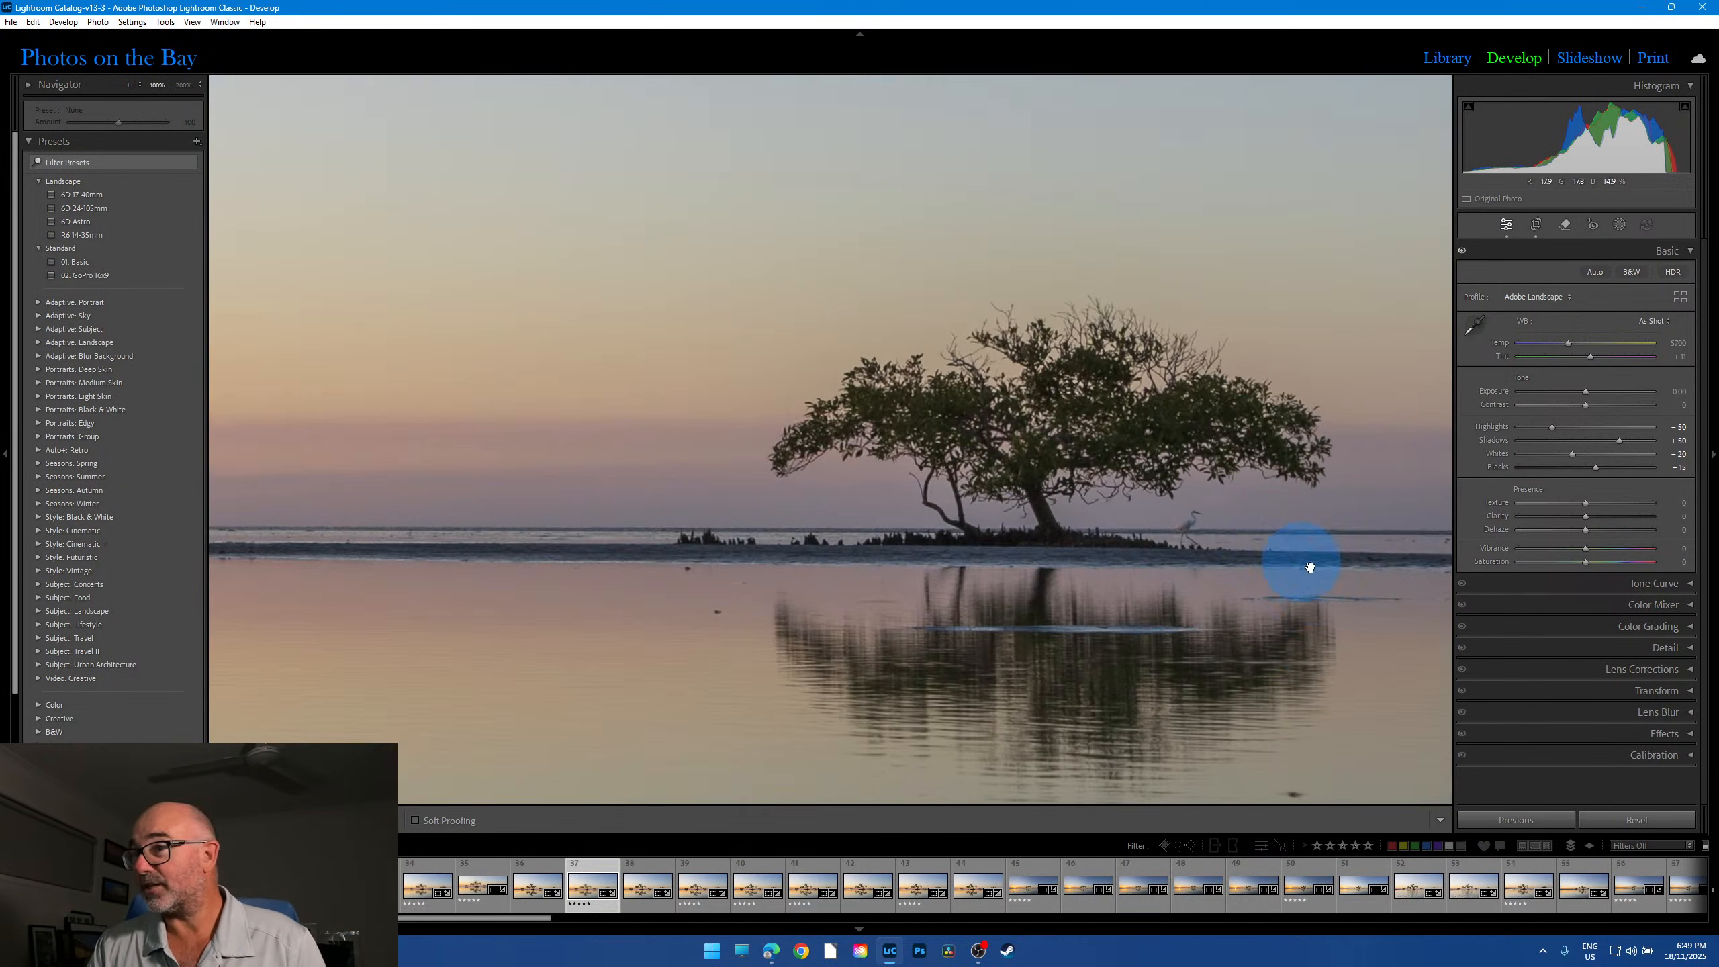
{"action": "left_click_drag", "start_coordinate": [1271, 536], "coordinate": [1212, 532]}
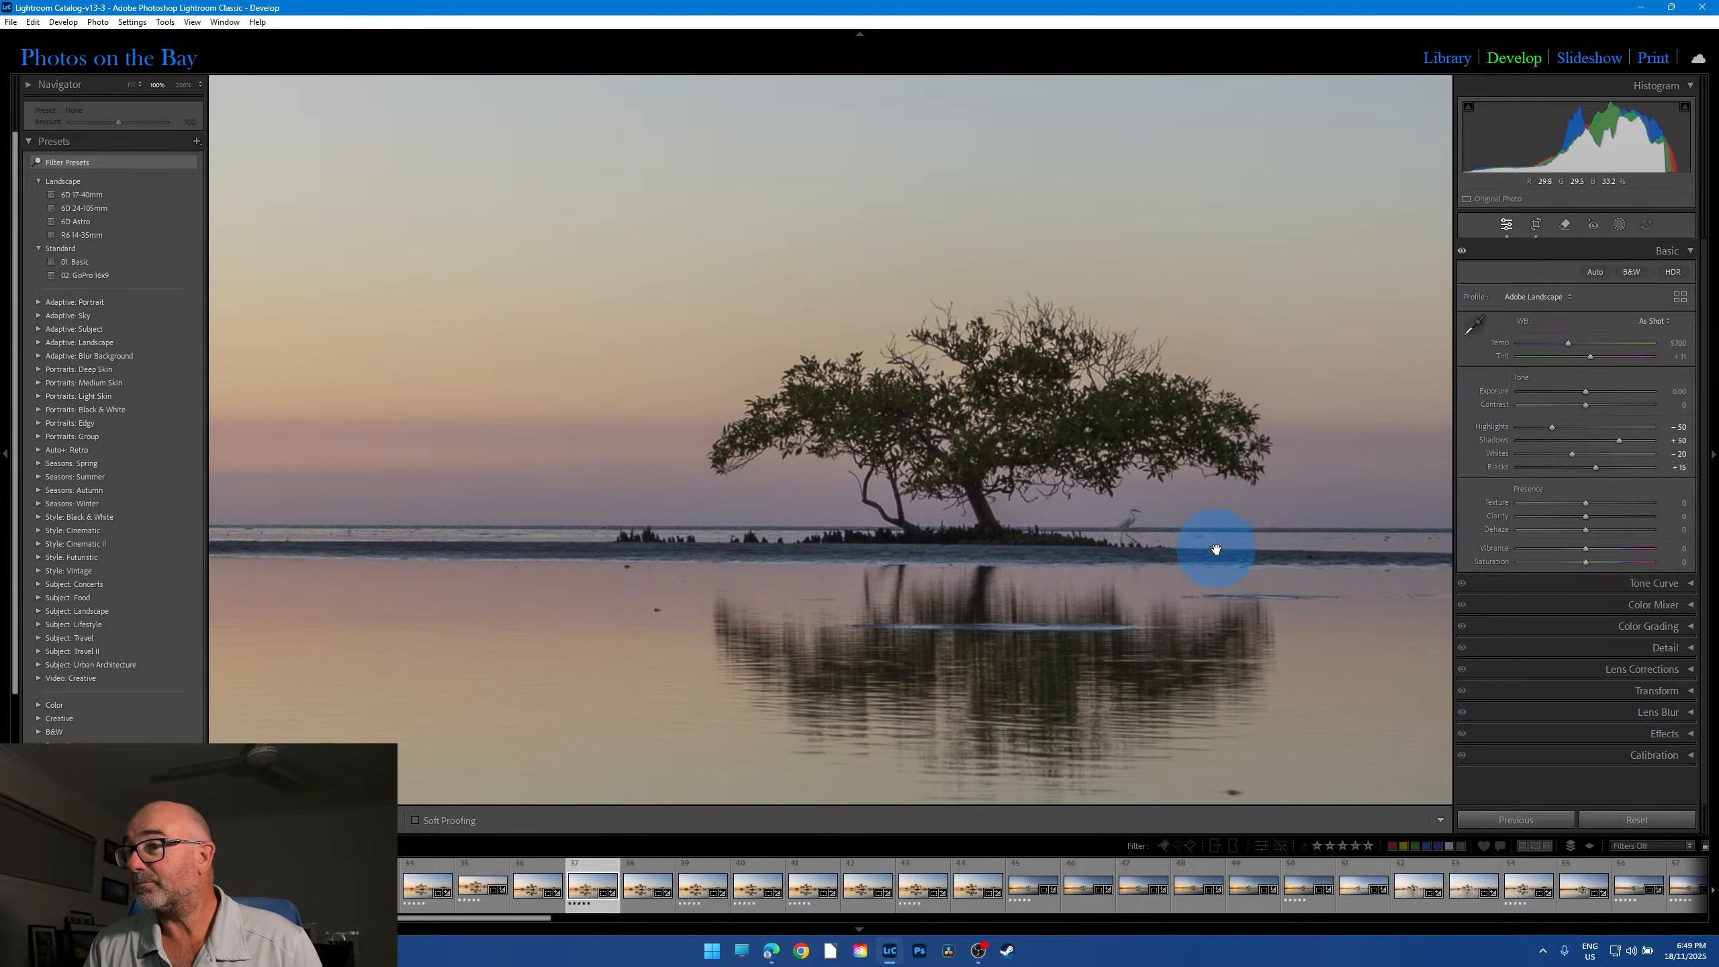
{"action": "left_click", "coordinate": [1184, 523]}
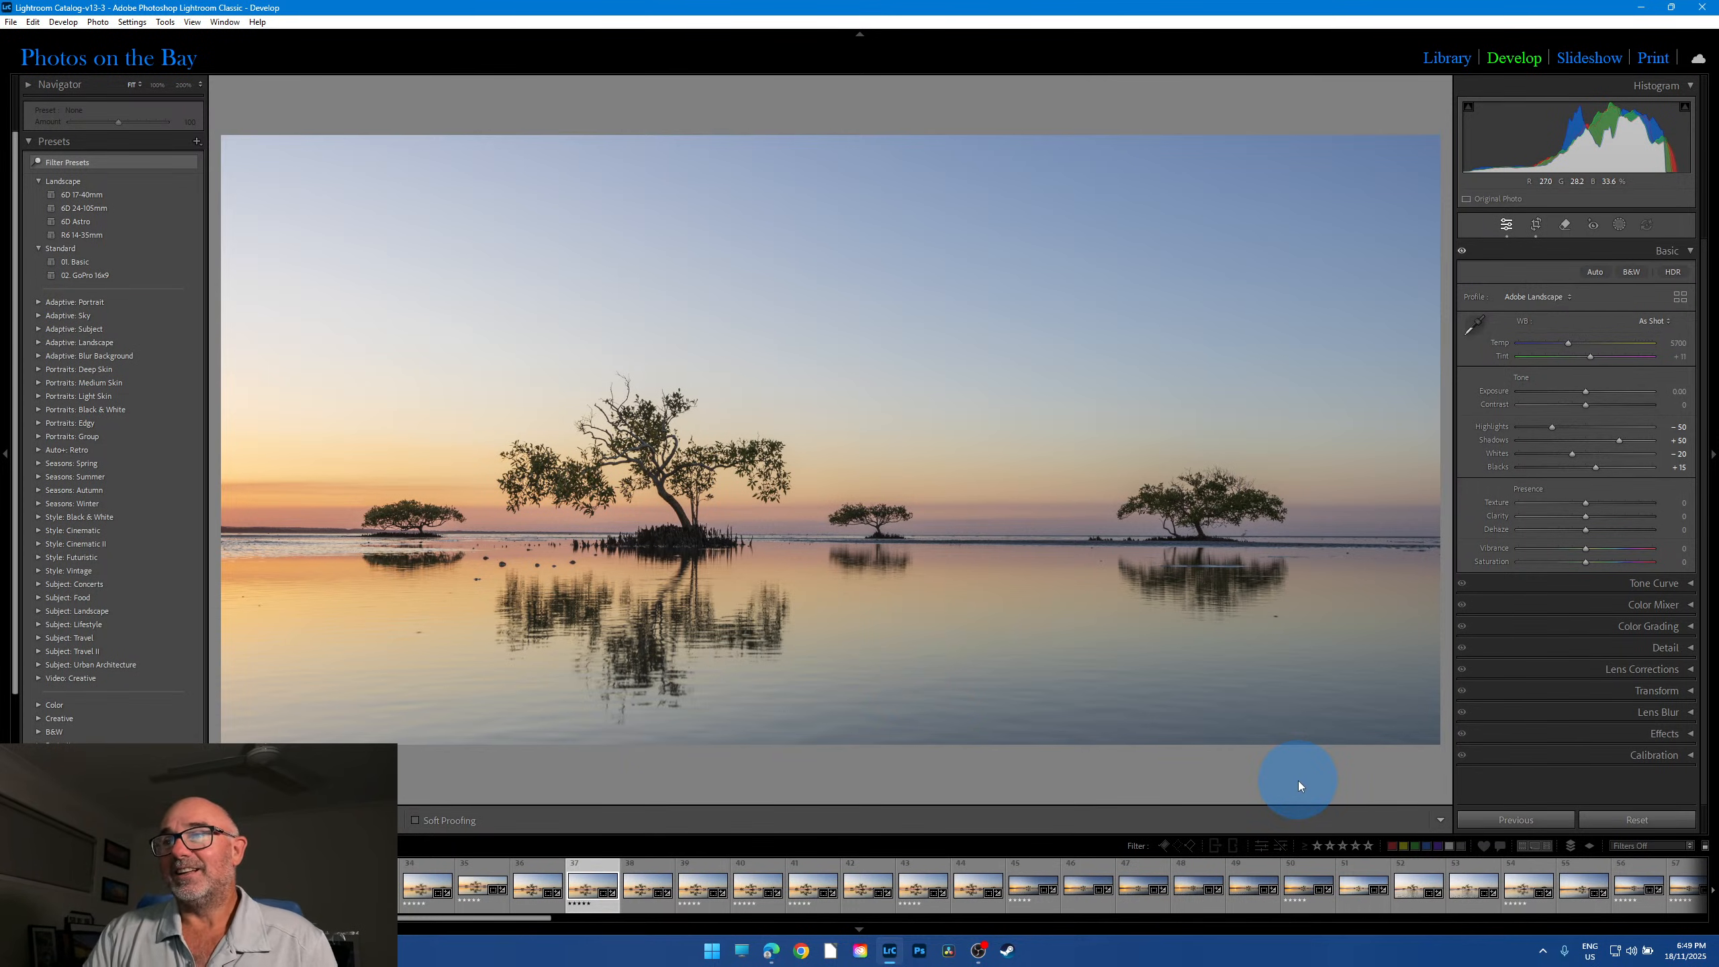
Step: Open photo 39 and examine the horizon just past the far-right mangrove at 100%
{"action": "left_click", "coordinate": [701, 884]}
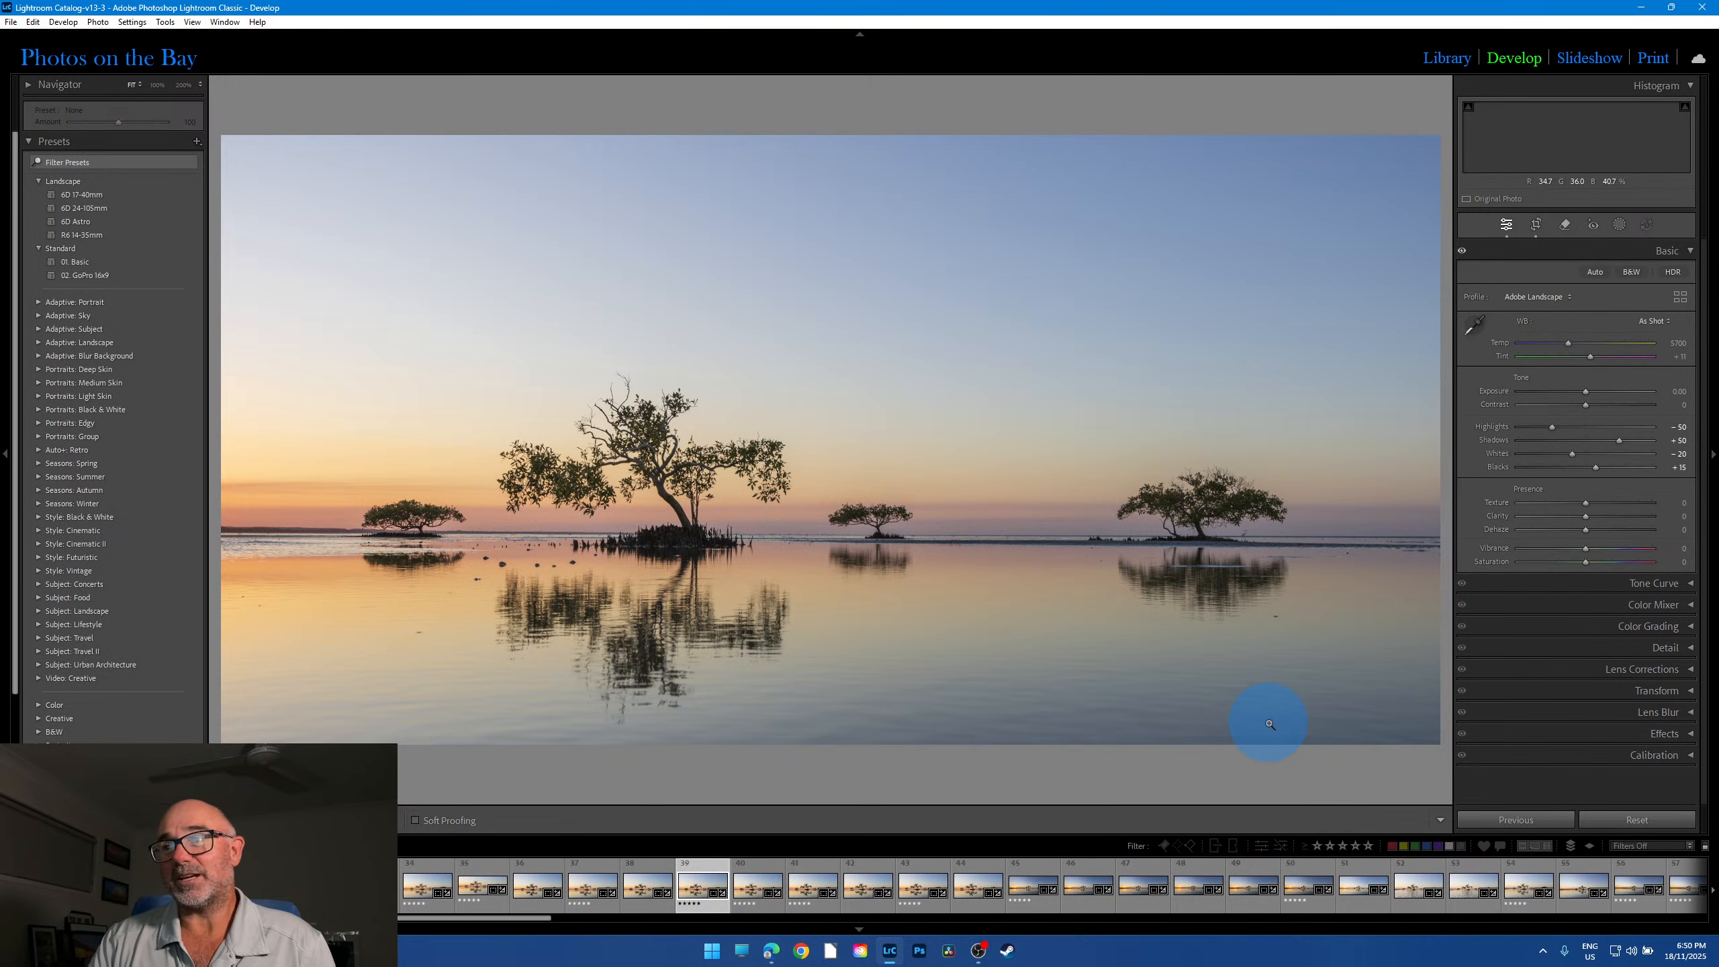
{"action": "left_click", "coordinate": [1325, 534]}
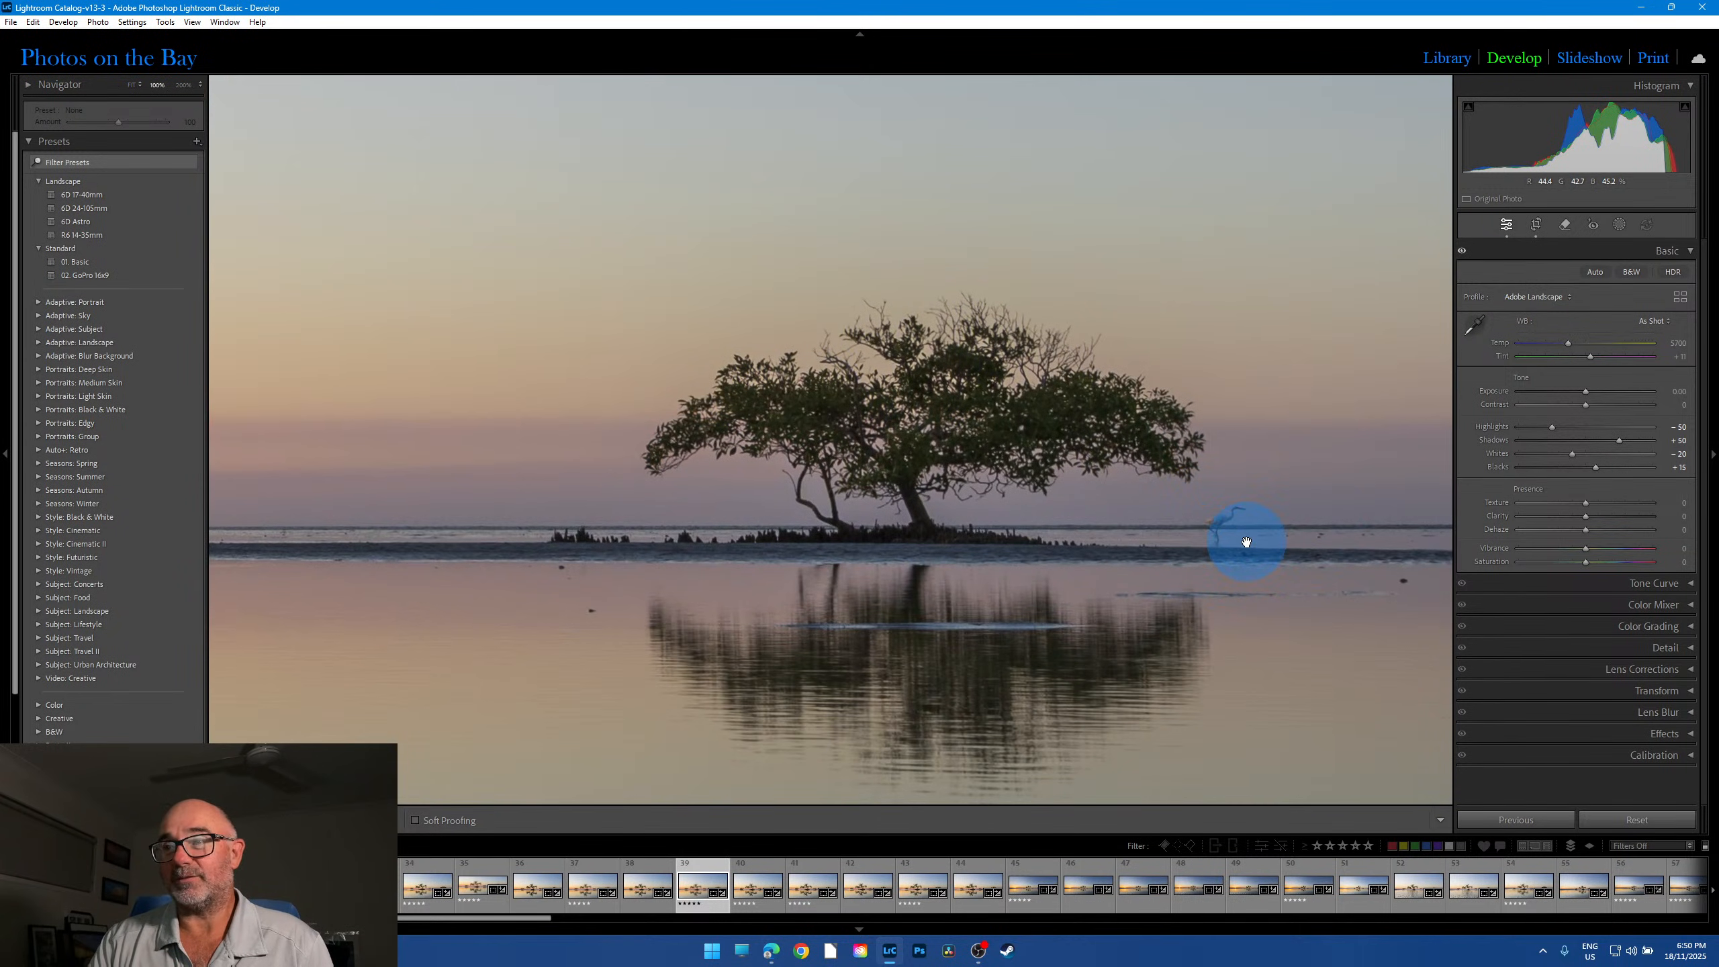
{"action": "left_click", "coordinate": [1288, 659]}
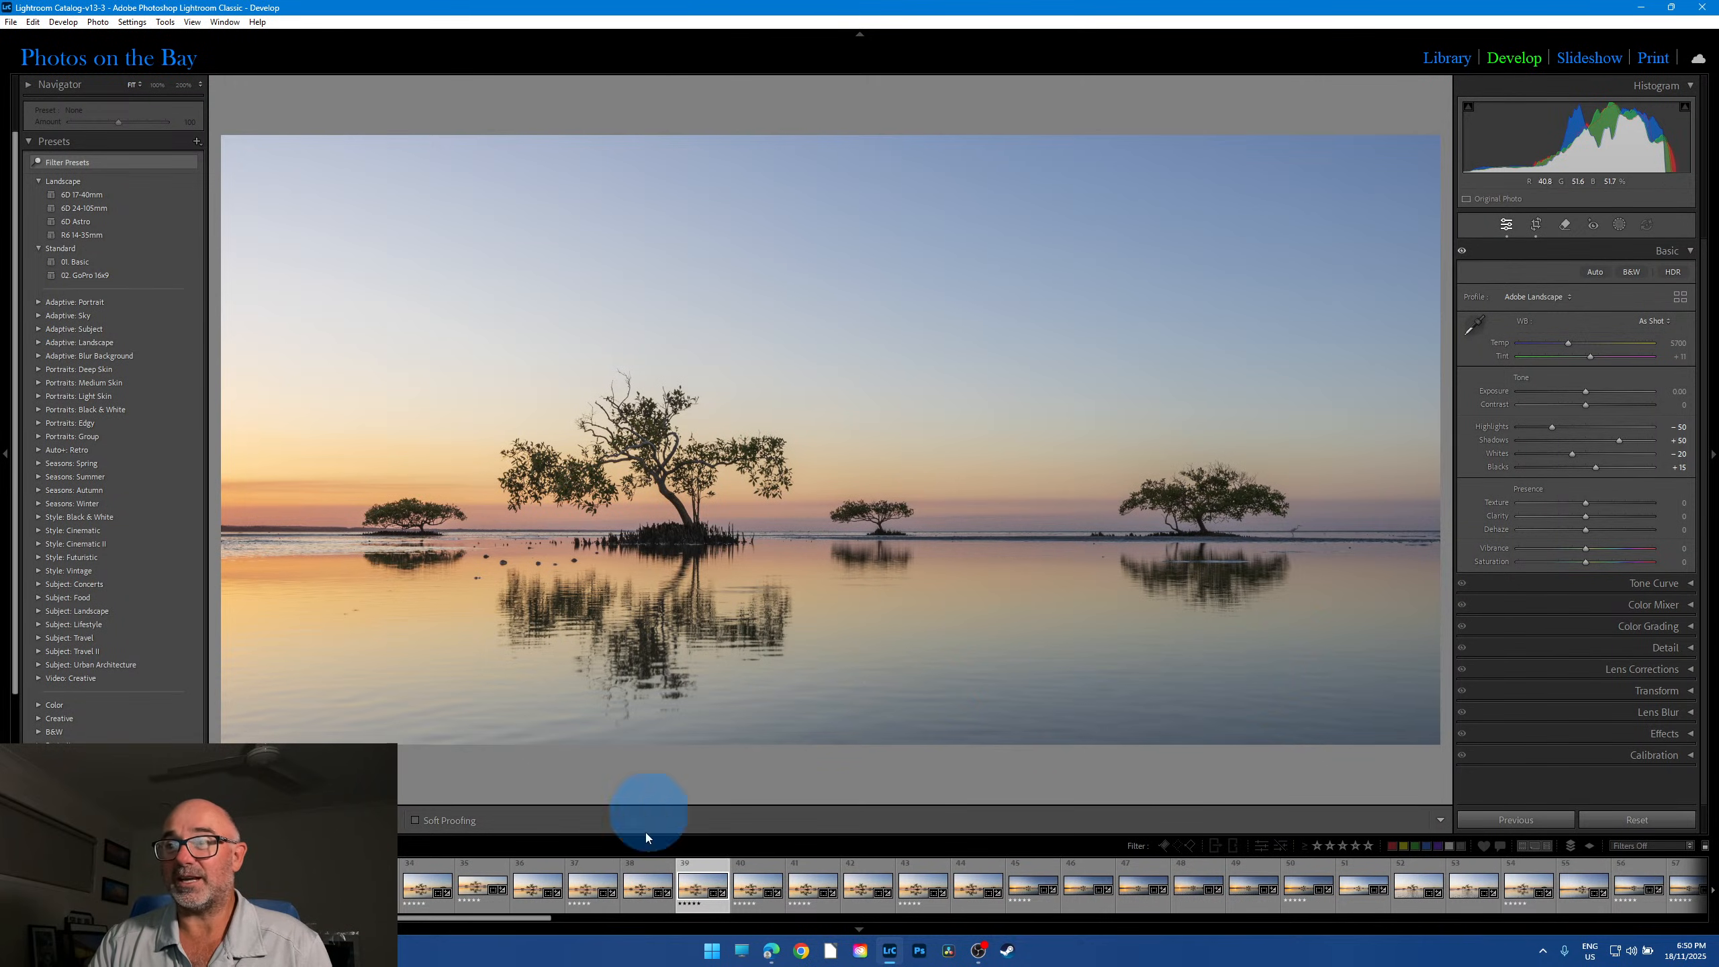
Step: Revisit photo 37, open photo 40 and check the horizon beside its far-right mangrove
{"action": "left_click", "coordinate": [589, 883]}
{"action": "left_click", "coordinate": [752, 884]}
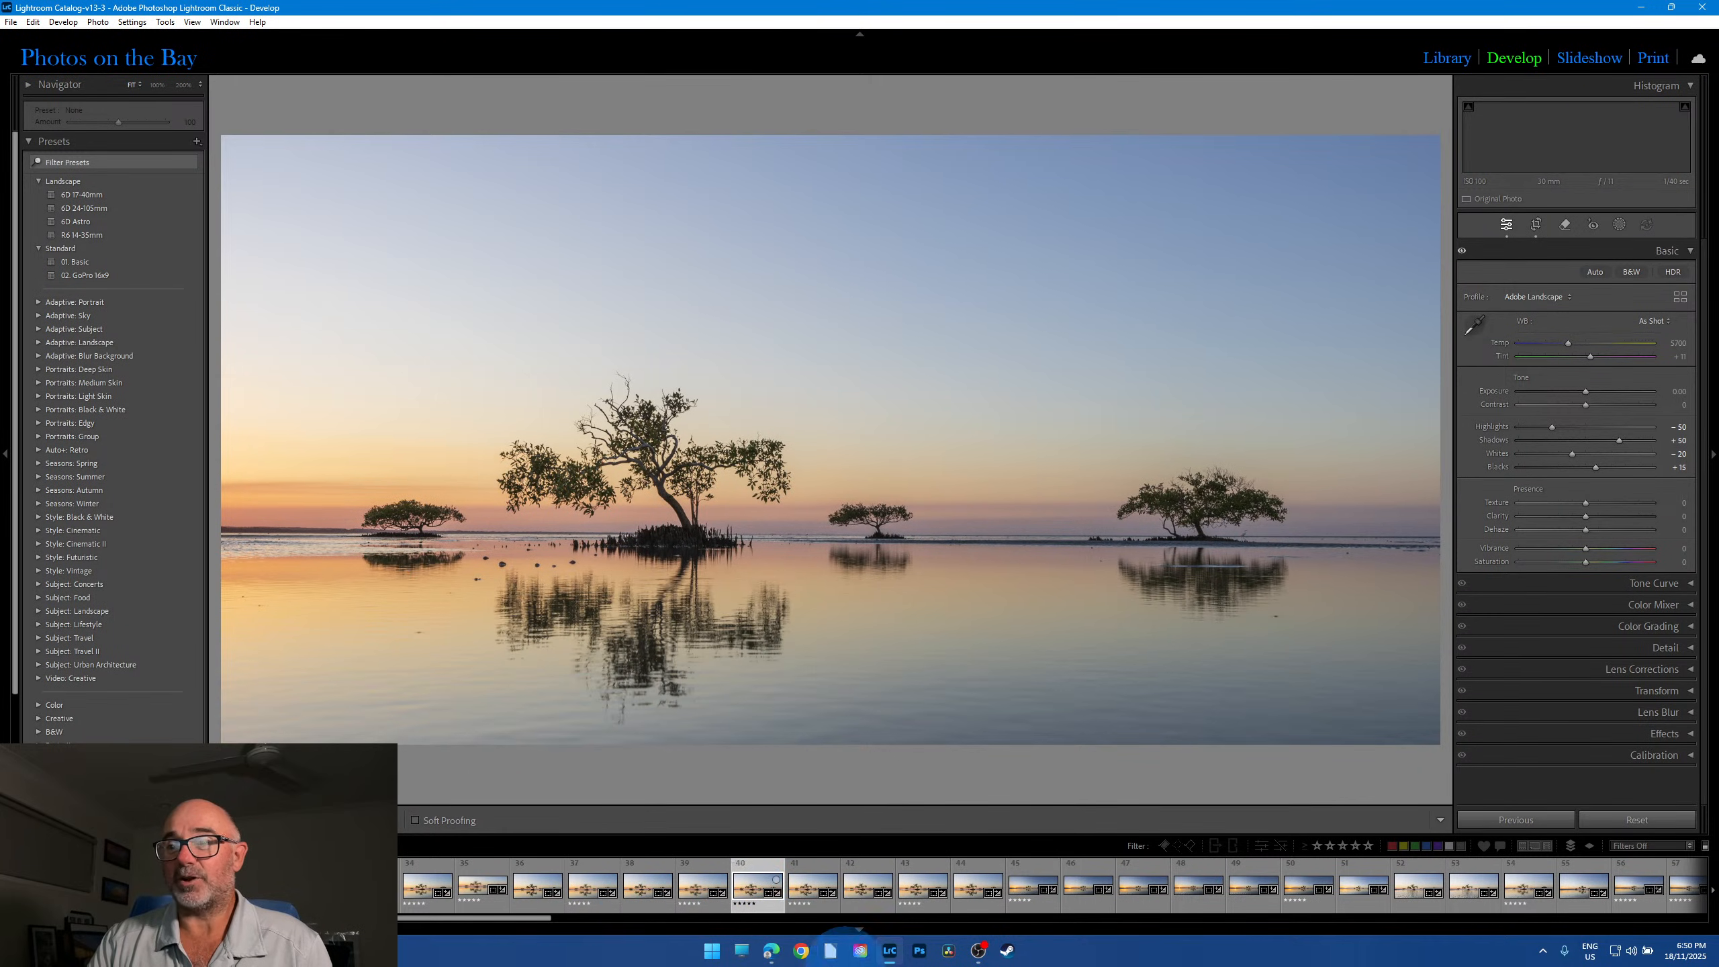
{"action": "mouse_move", "coordinate": [889, 950]}
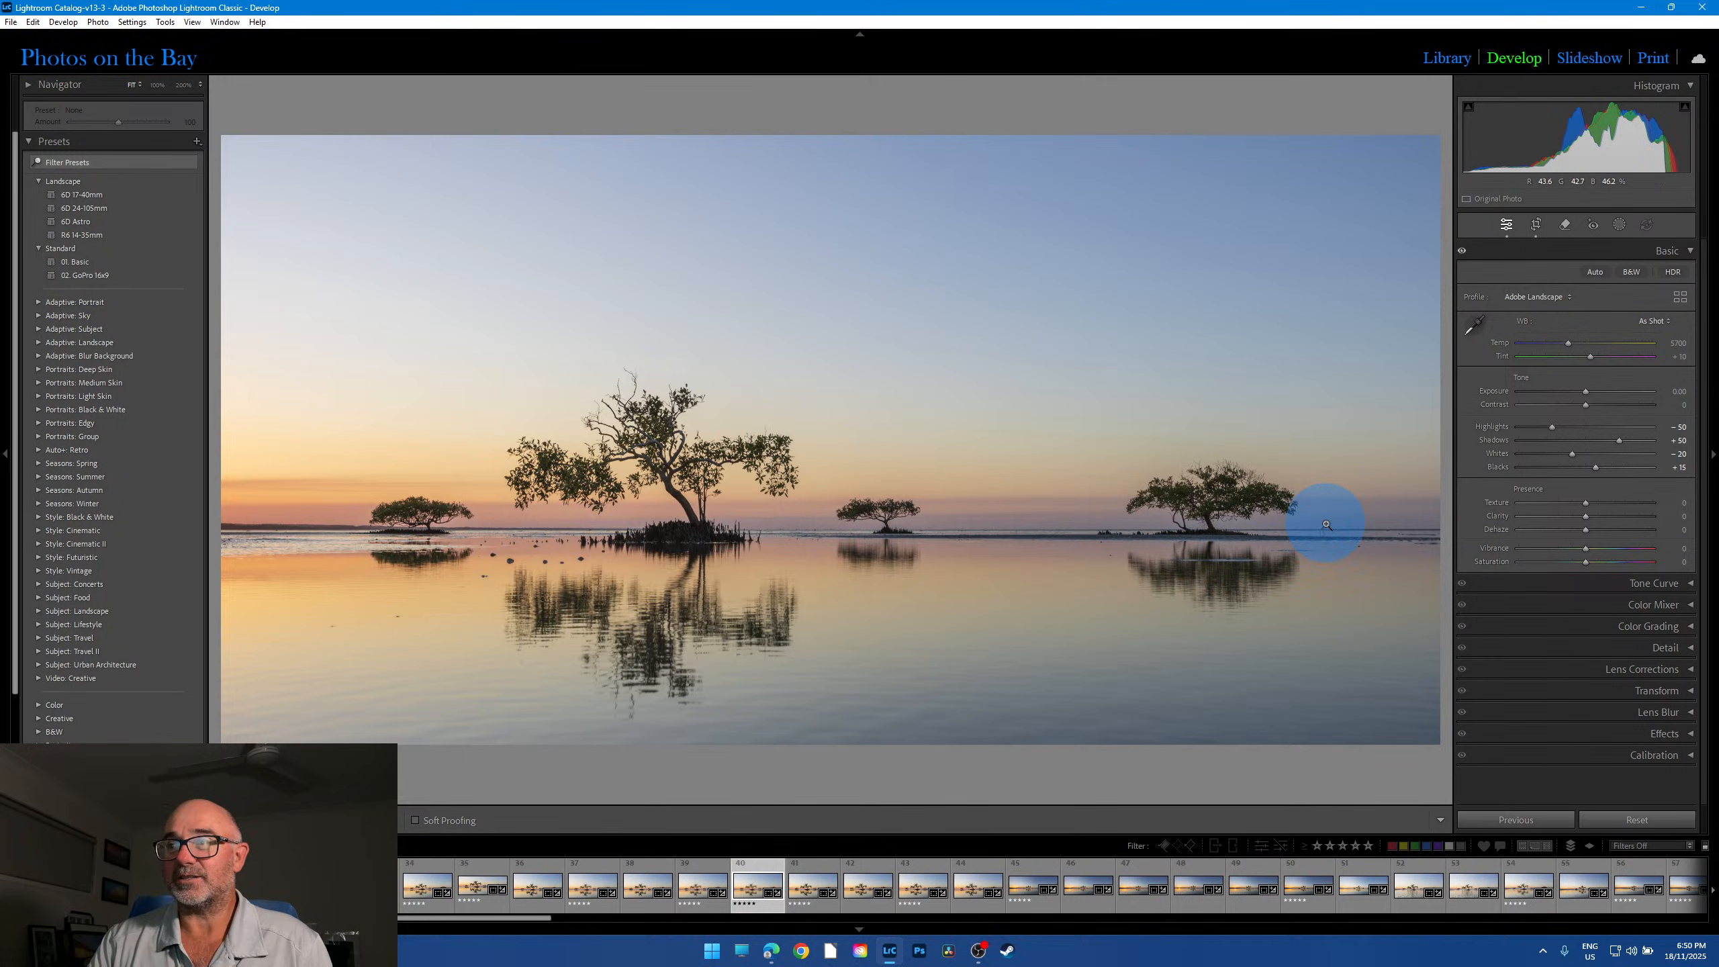
{"action": "mouse_move", "coordinate": [1326, 524]}
{"action": "left_mouse_down"}
{"action": "mouse_move", "coordinate": [1374, 541]}
{"action": "mouse_move", "coordinate": [1354, 539]}
{"action": "left_mouse_up"}
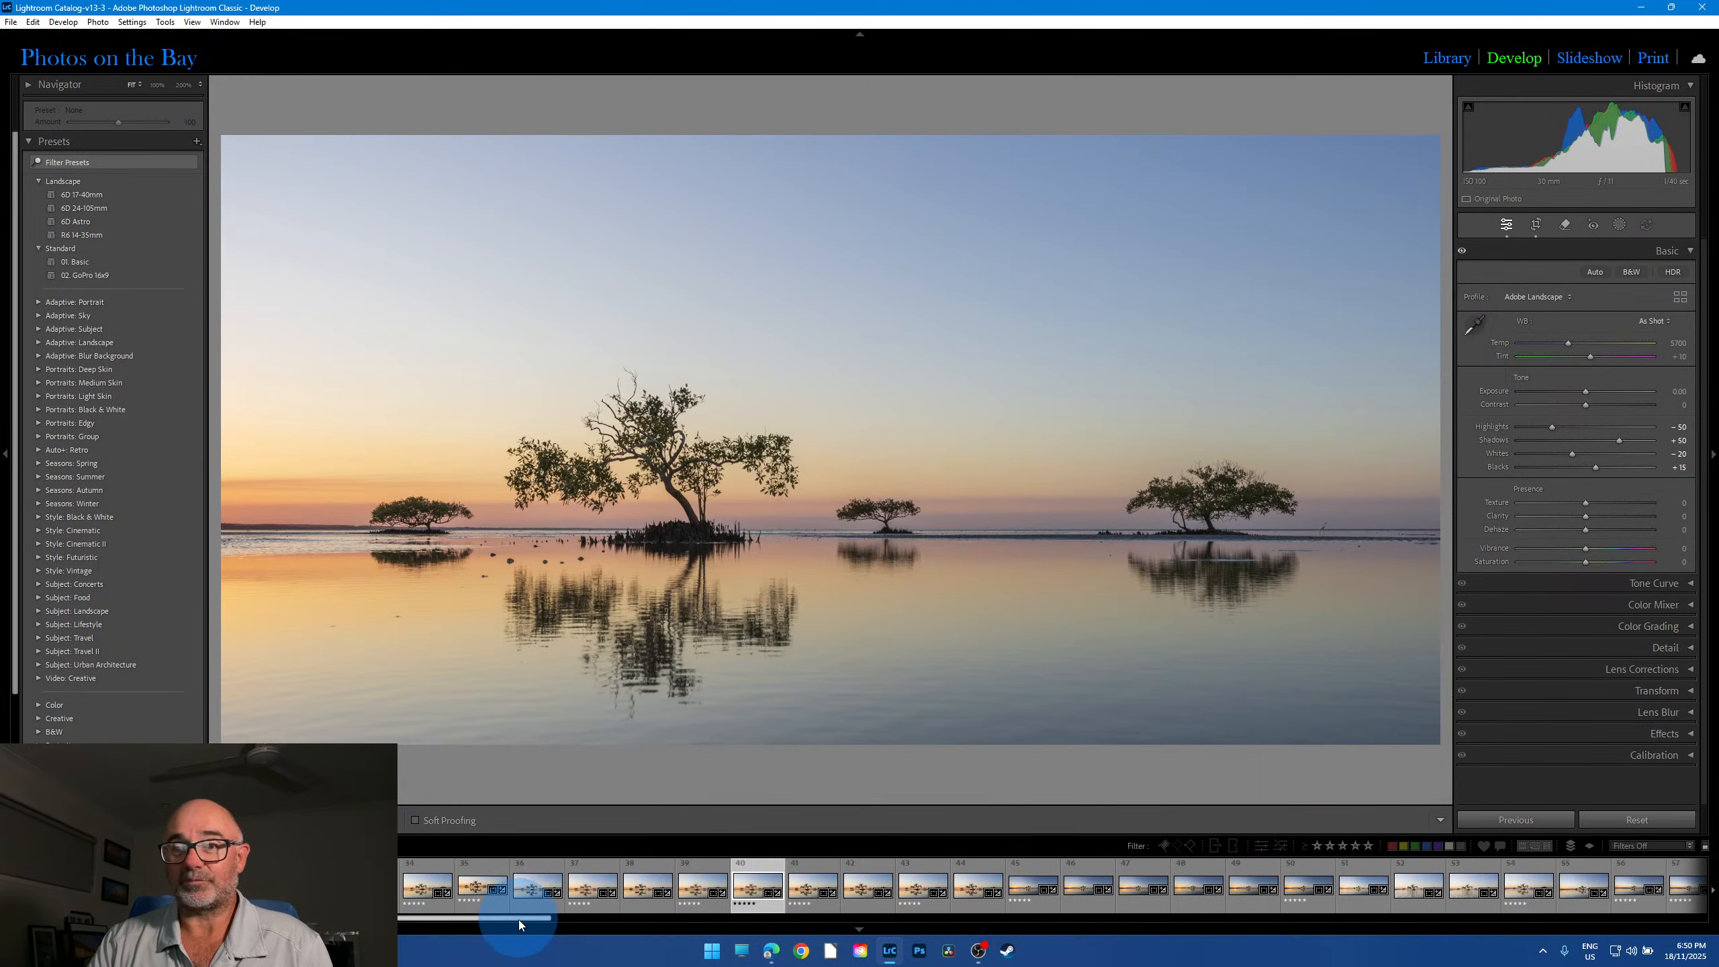
Step: Bring the photos after number 40 into the filmstrip and set photo 40's Whites to -15
{"action": "left_click_drag", "start_coordinate": [518, 919], "coordinate": [589, 919]}
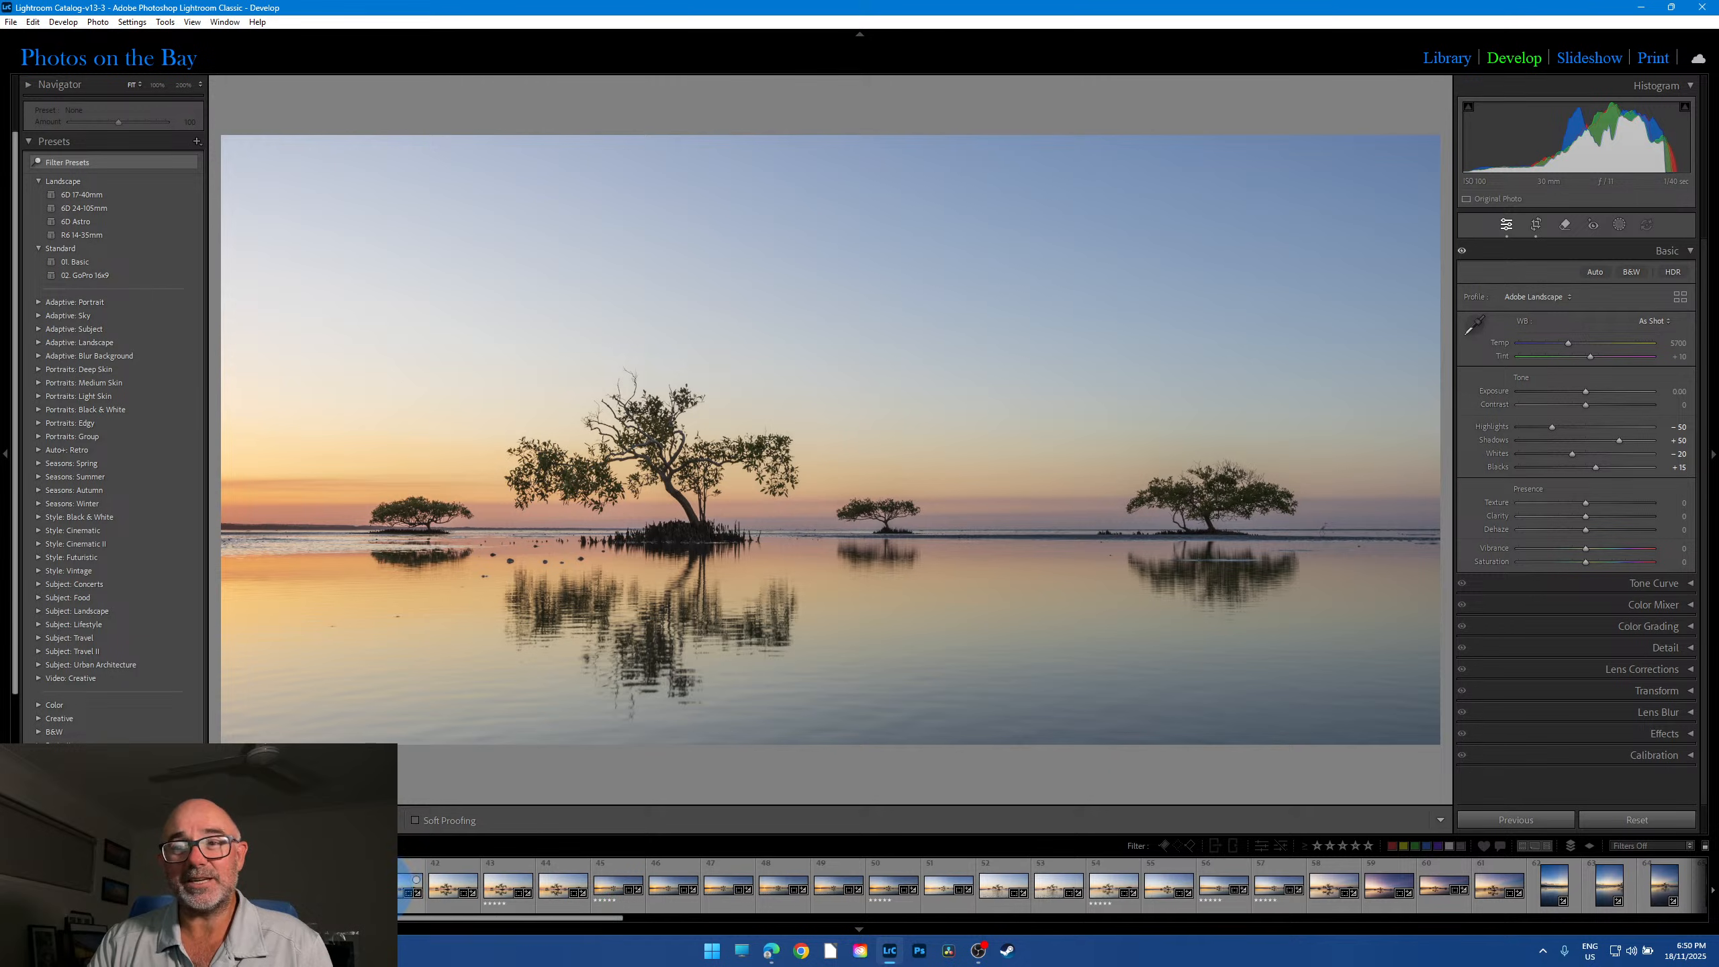
{"action": "left_click", "coordinate": [615, 887]}
{"action": "left_click", "coordinate": [556, 887]}
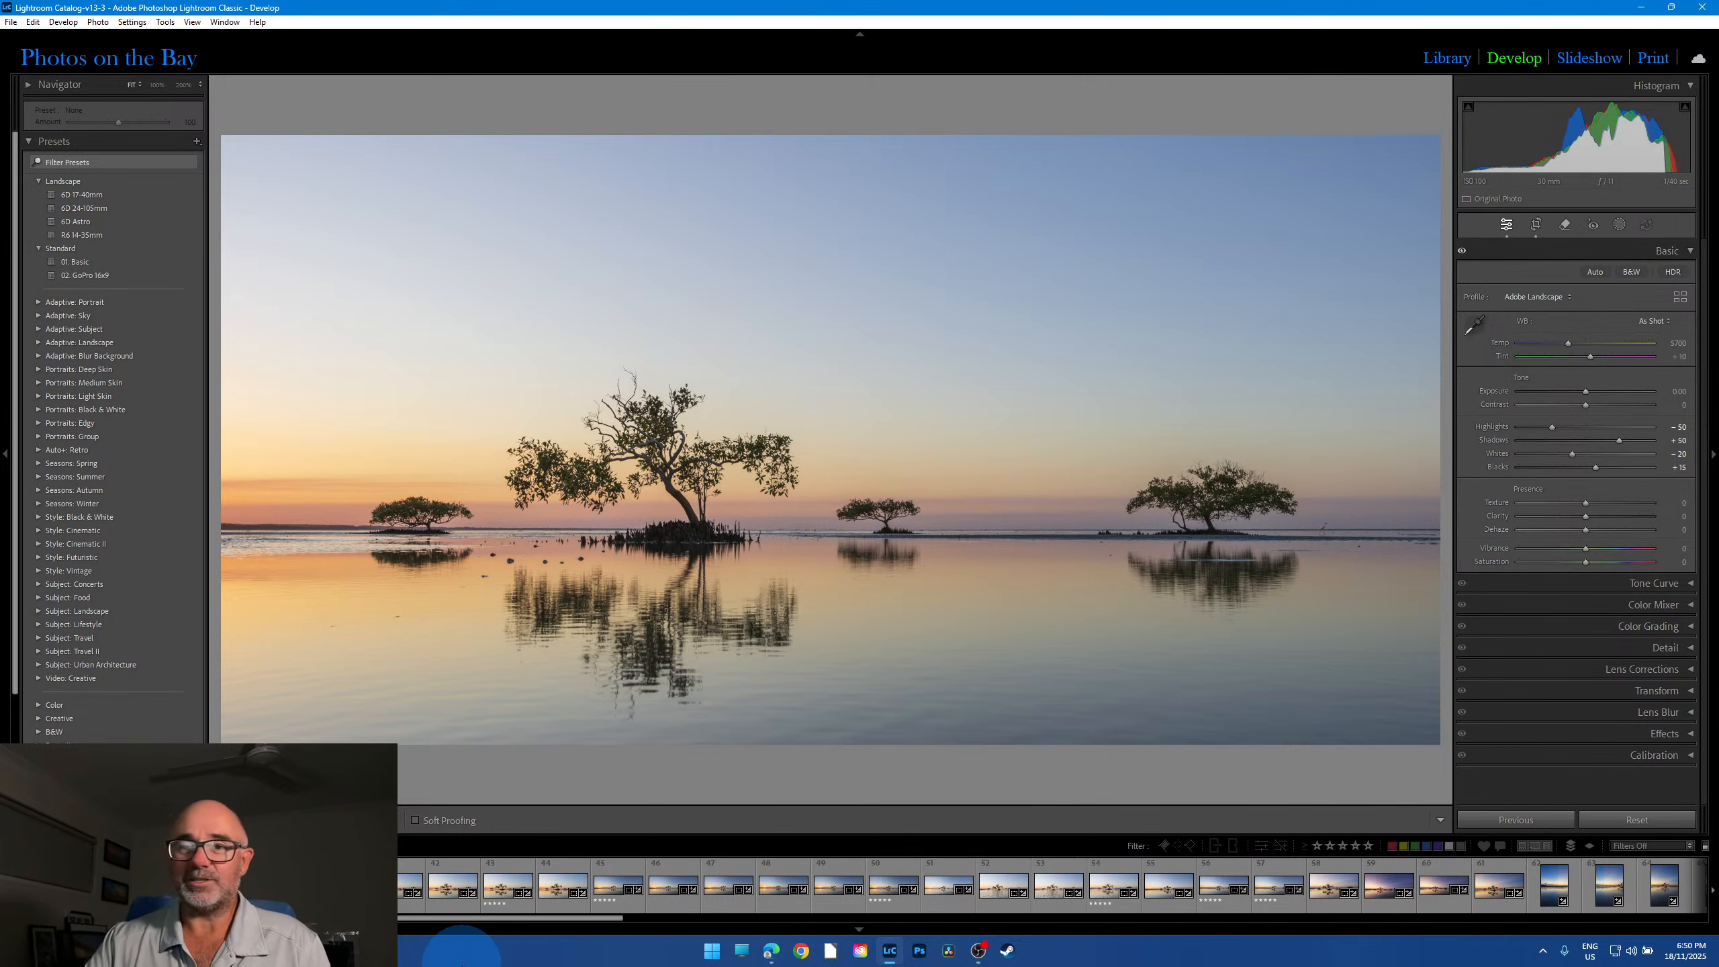
{"action": "key", "text": "equal"}
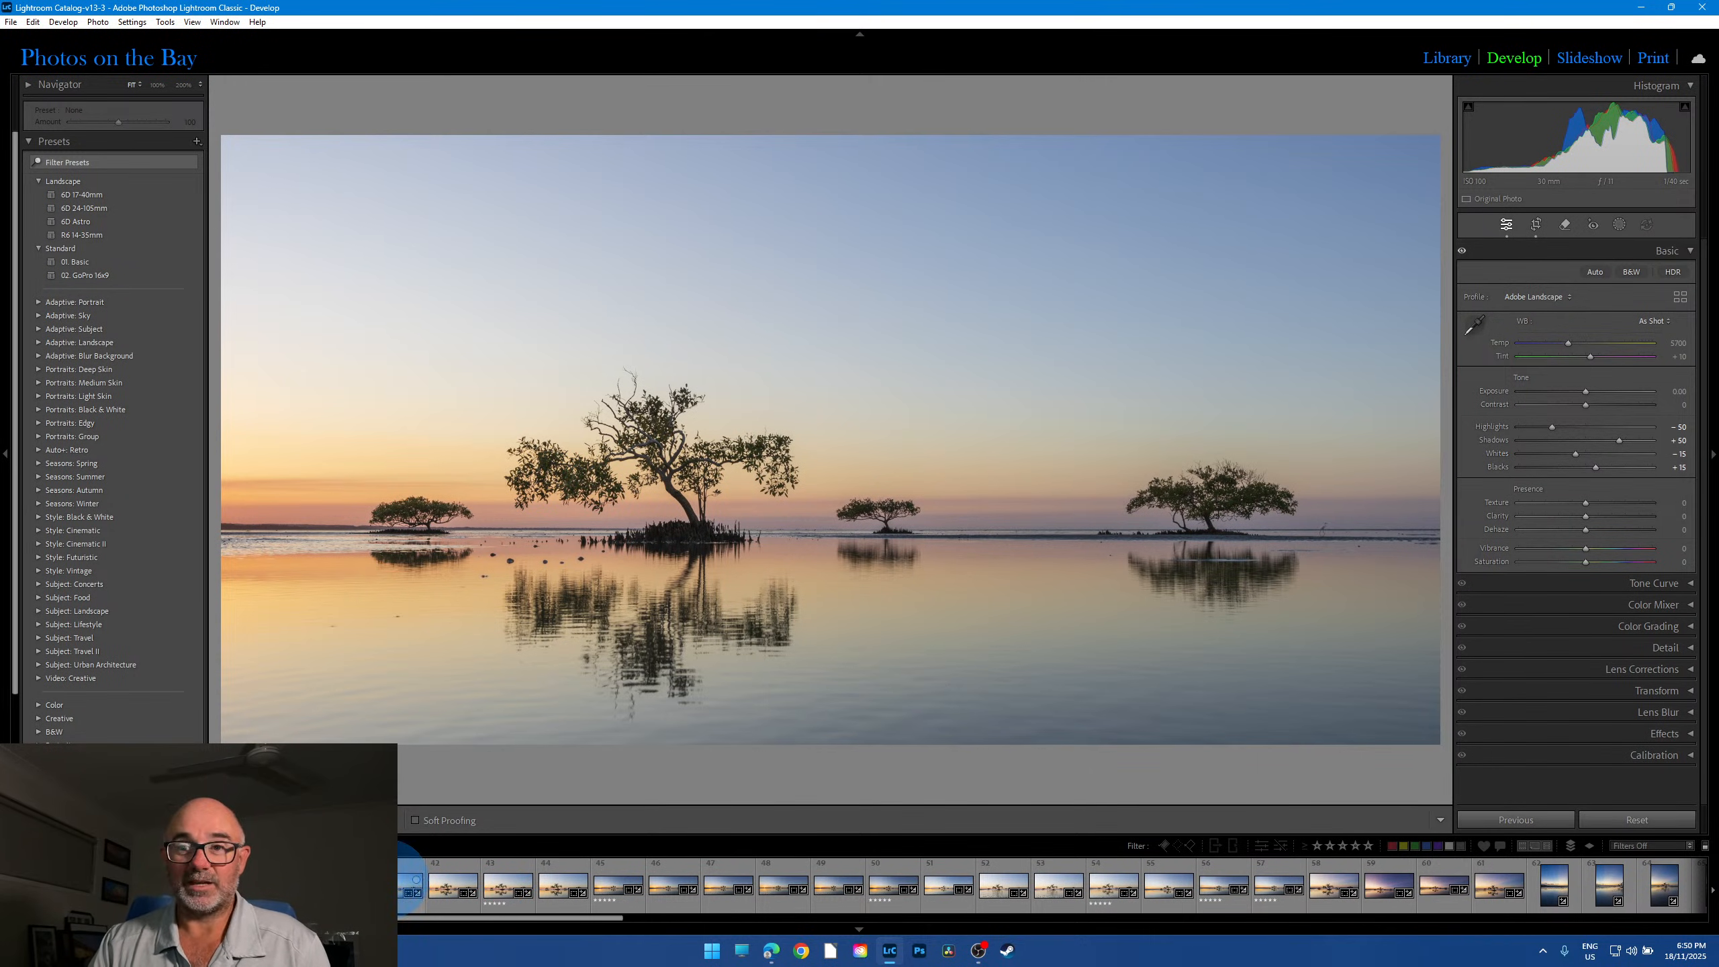
Step: Step through photos 41 and 42 to photo 43, comparing the mangroves and their reflections at full-image view
{"action": "left_click", "coordinate": [409, 884]}
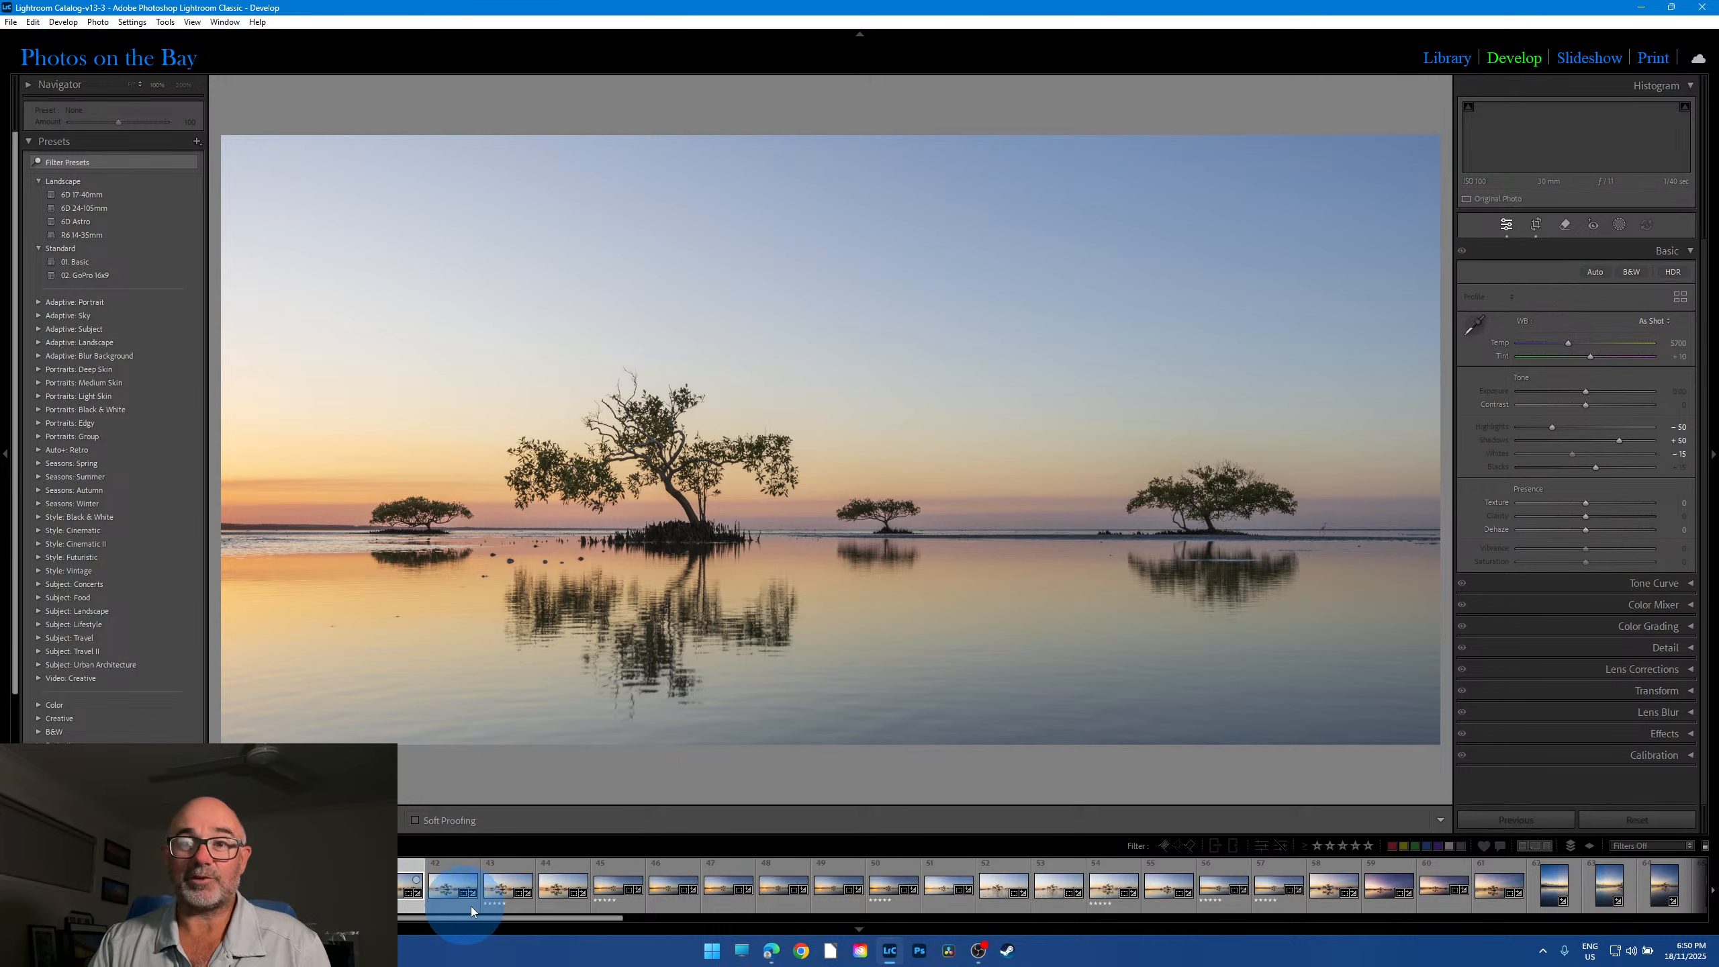
{"action": "left_click", "coordinate": [449, 883]}
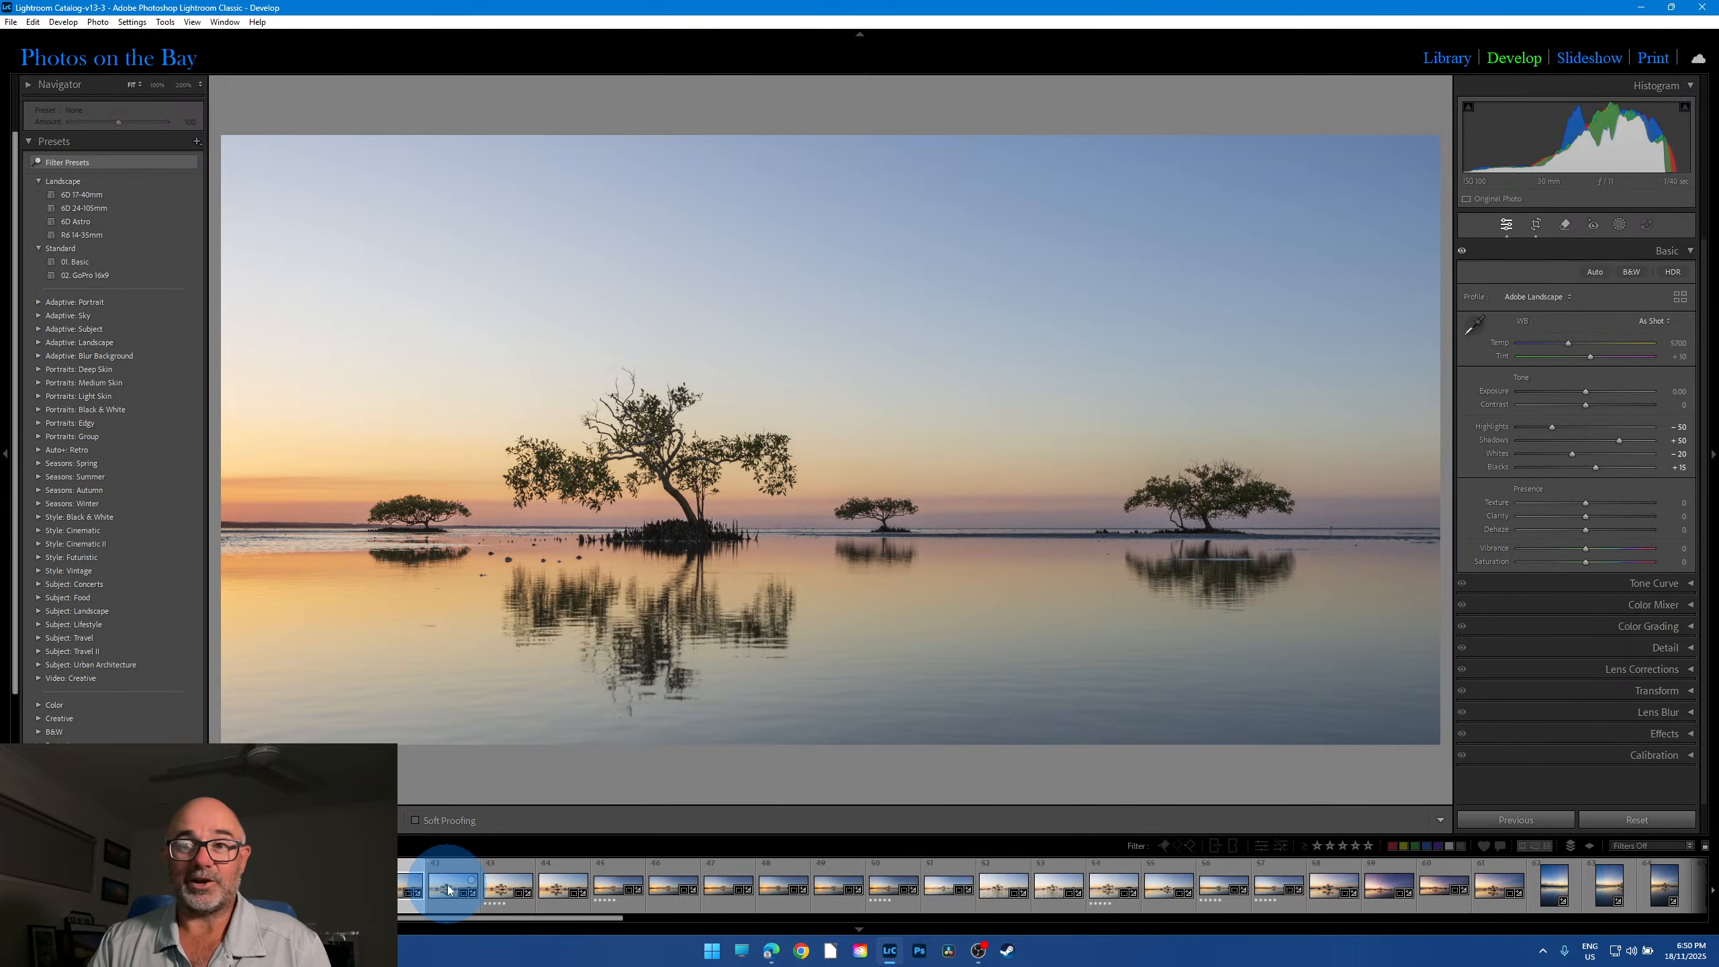
{"action": "left_click", "coordinate": [447, 885]}
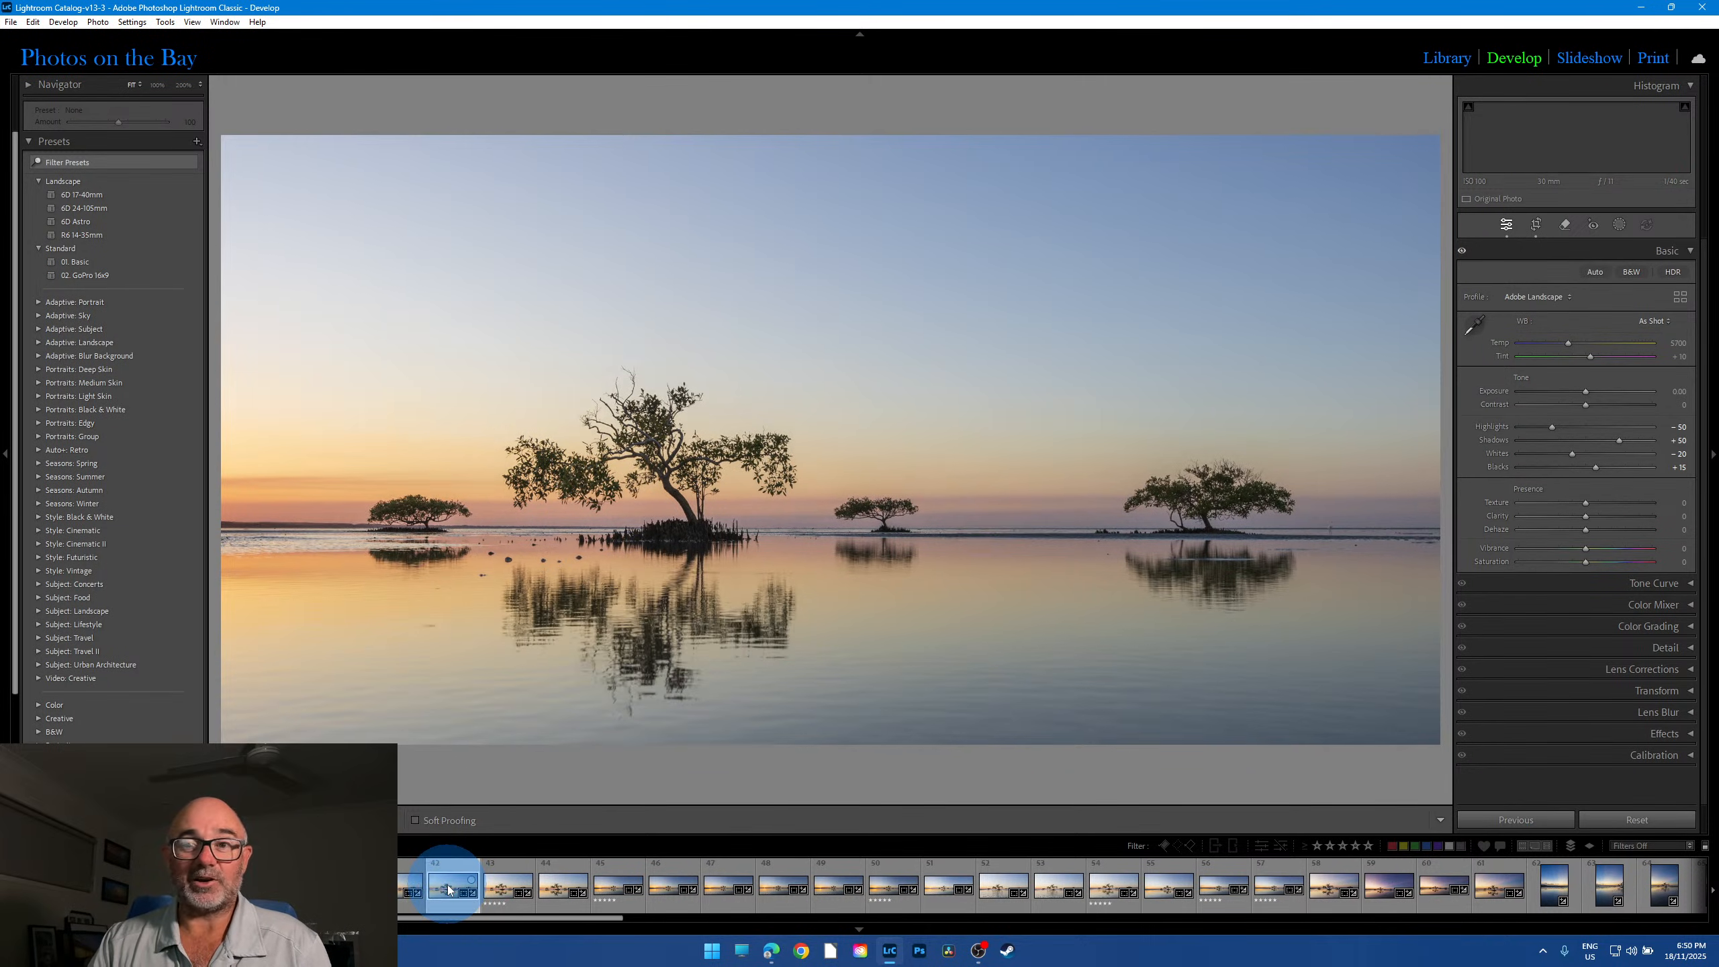
{"action": "left_click", "coordinate": [495, 891]}
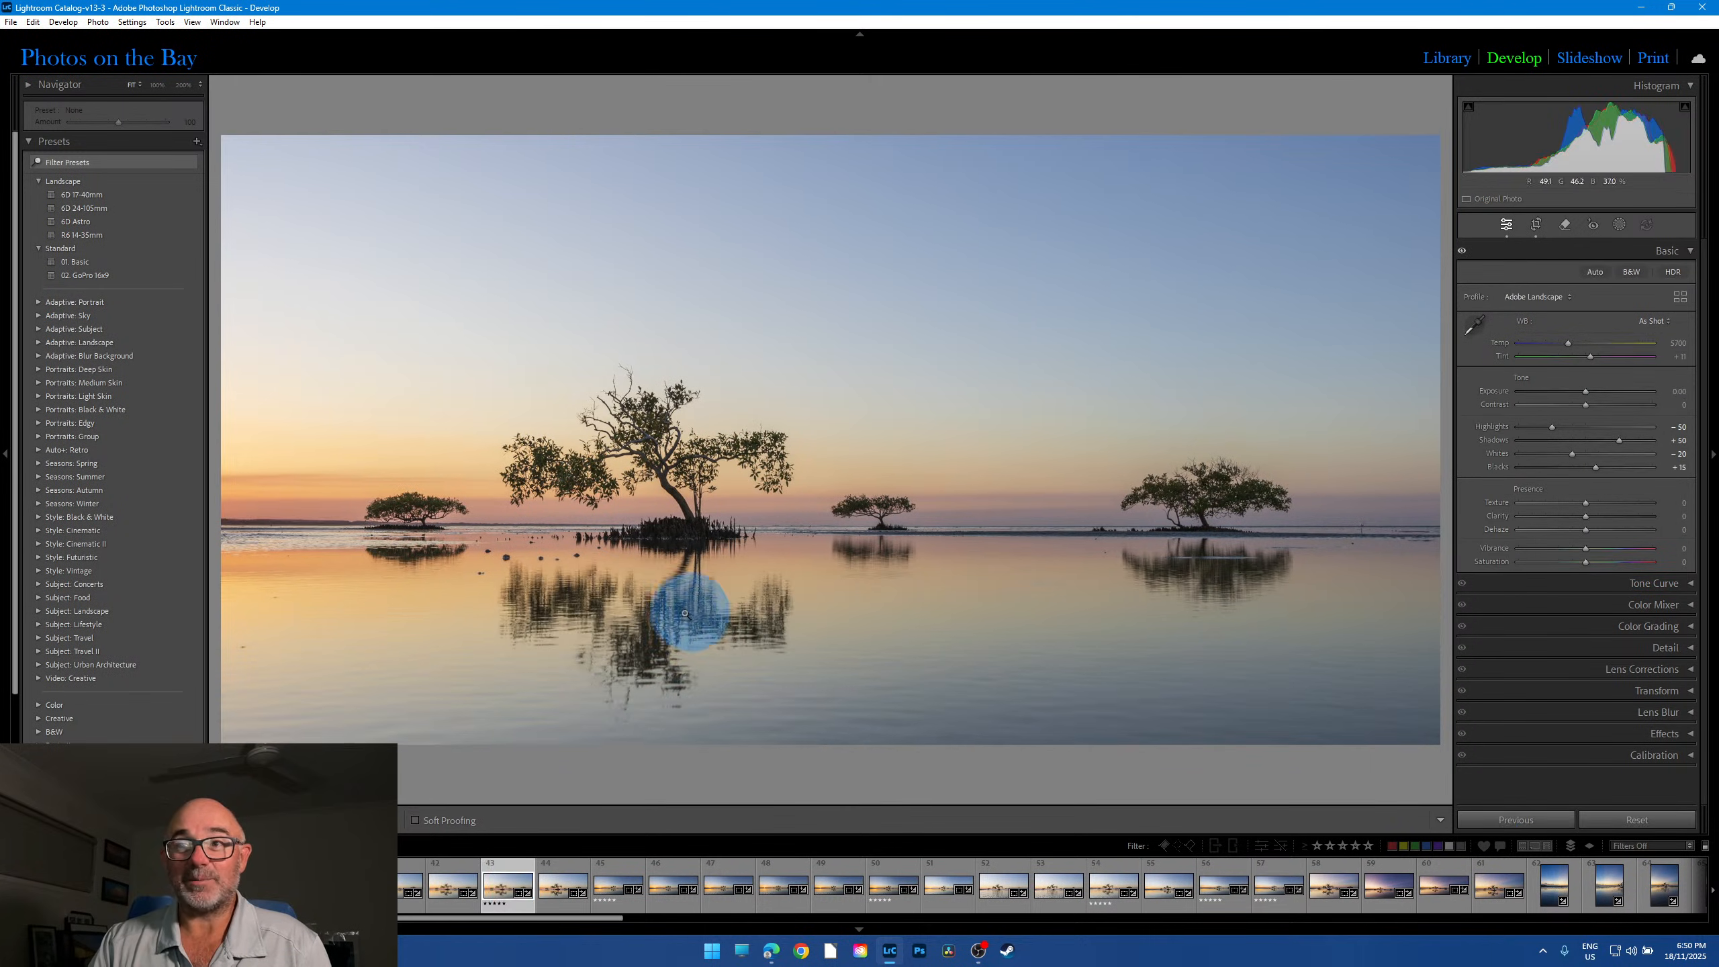
Step: Open photo 44 and check the horizon beyond the far-right mangrove at 100%
{"action": "left_click", "coordinate": [553, 889]}
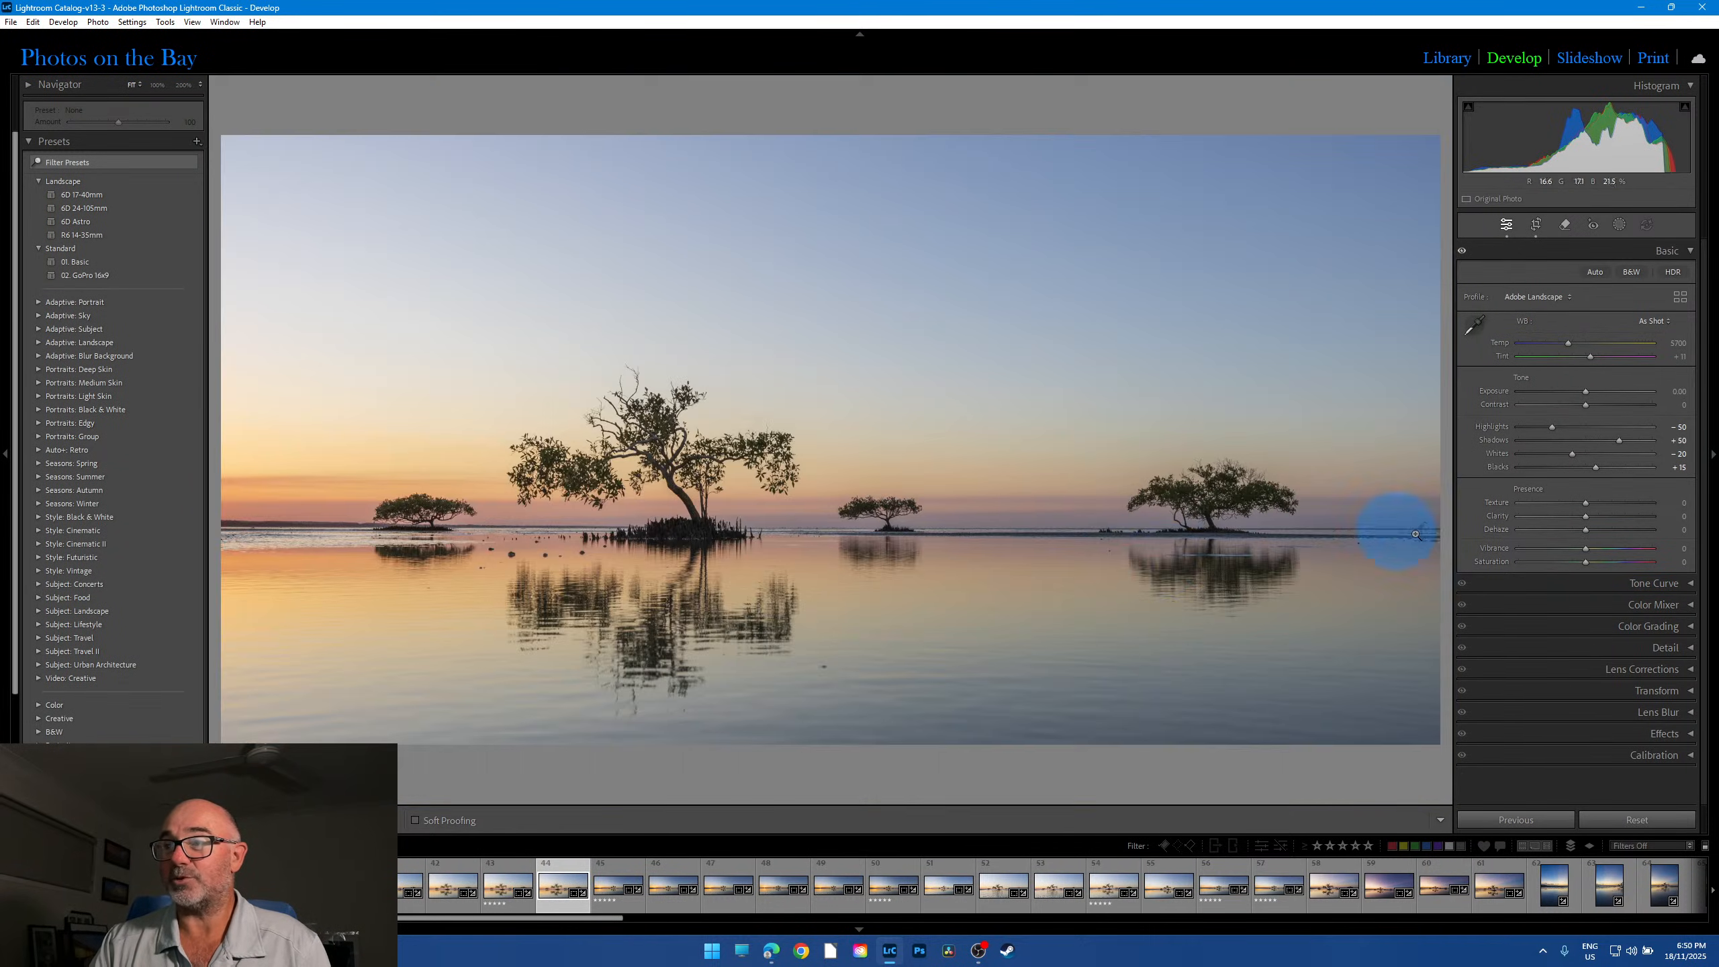
{"action": "left_click", "coordinate": [1415, 534]}
{"action": "left_click_drag", "start_coordinate": [1423, 530], "coordinate": [1105, 548]}
{"action": "left_click", "coordinate": [883, 617]}
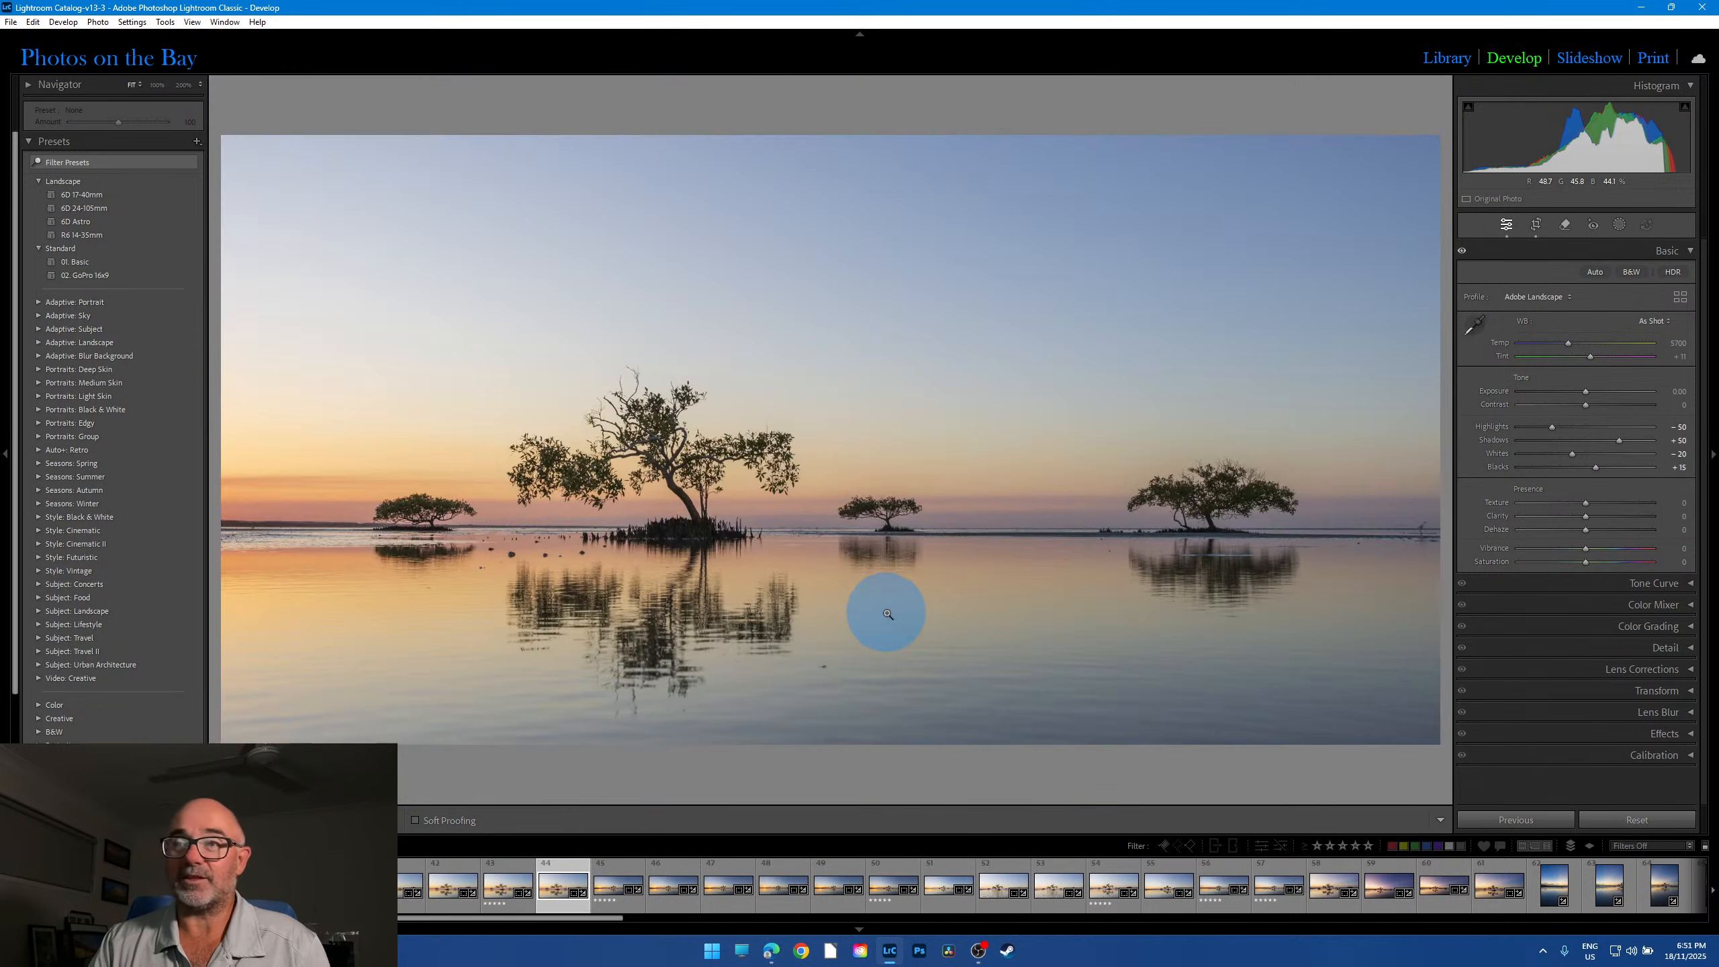
Step: Open five-star panorama 45 and raise its Exposure to +1.05
{"action": "left_click", "coordinate": [615, 892]}
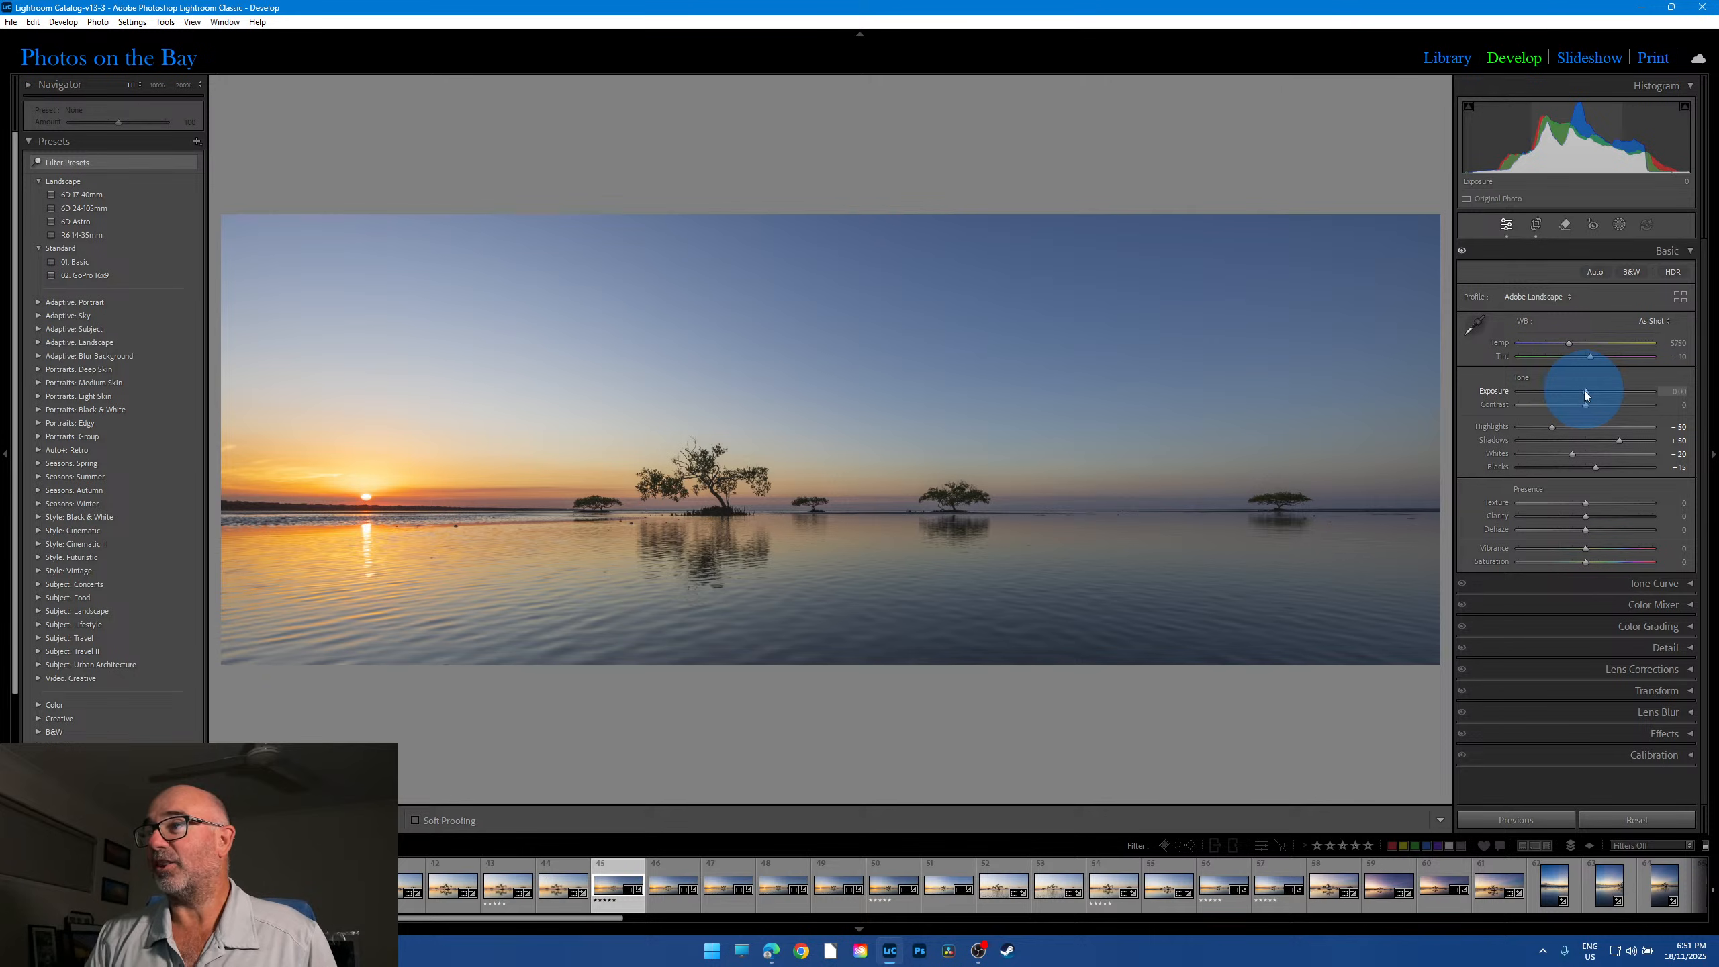
{"action": "left_click_drag", "start_coordinate": [1585, 392], "coordinate": [1599, 395]}
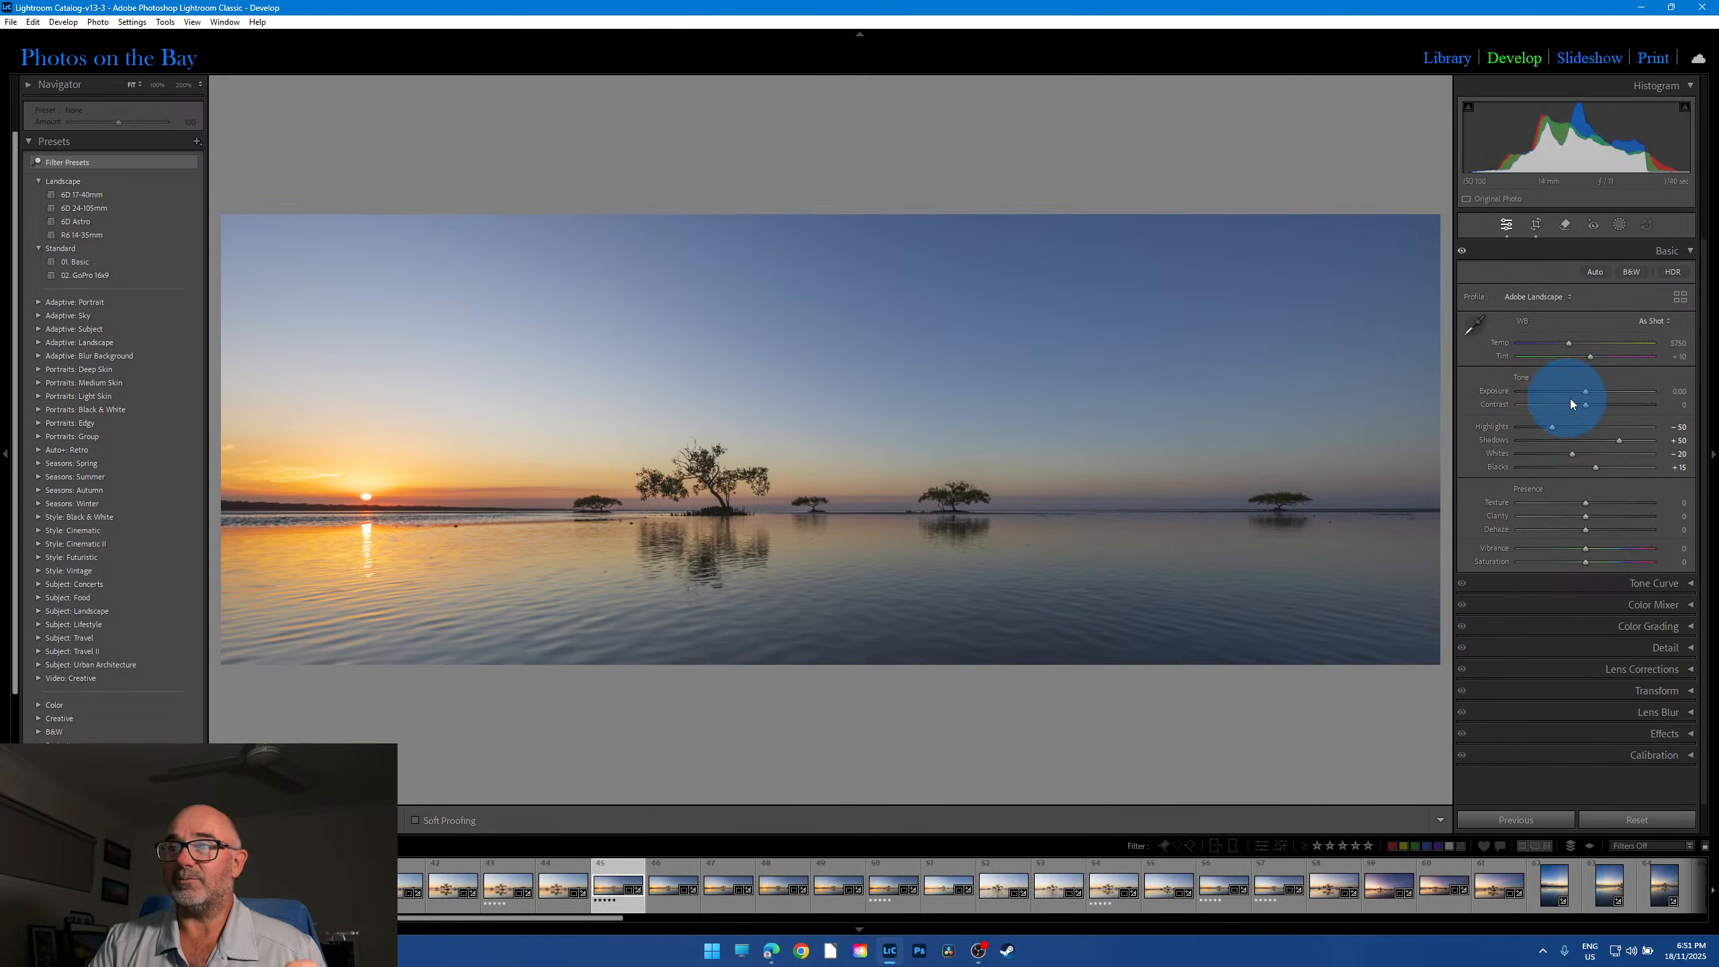
{"action": "left_click_drag", "start_coordinate": [1588, 392], "coordinate": [1601, 391]}
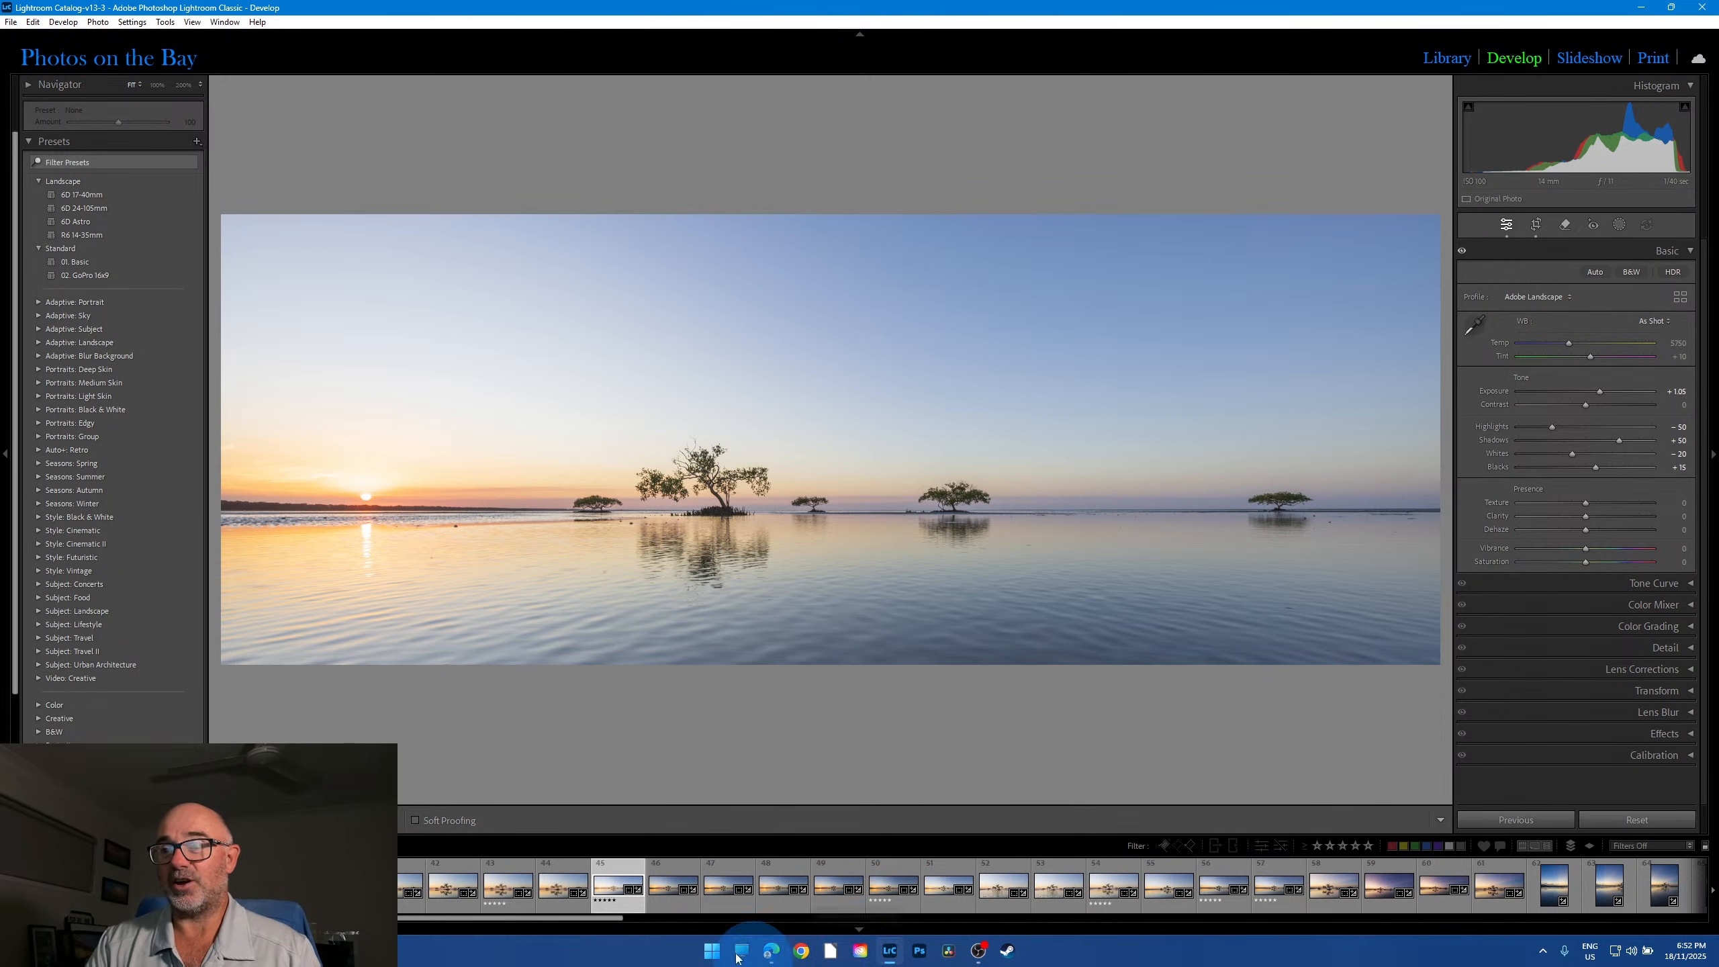
Step: Step through panoramas 46 to 48, open photo 50 and examine its setting sun at 100%
{"action": "left_click", "coordinate": [664, 882]}
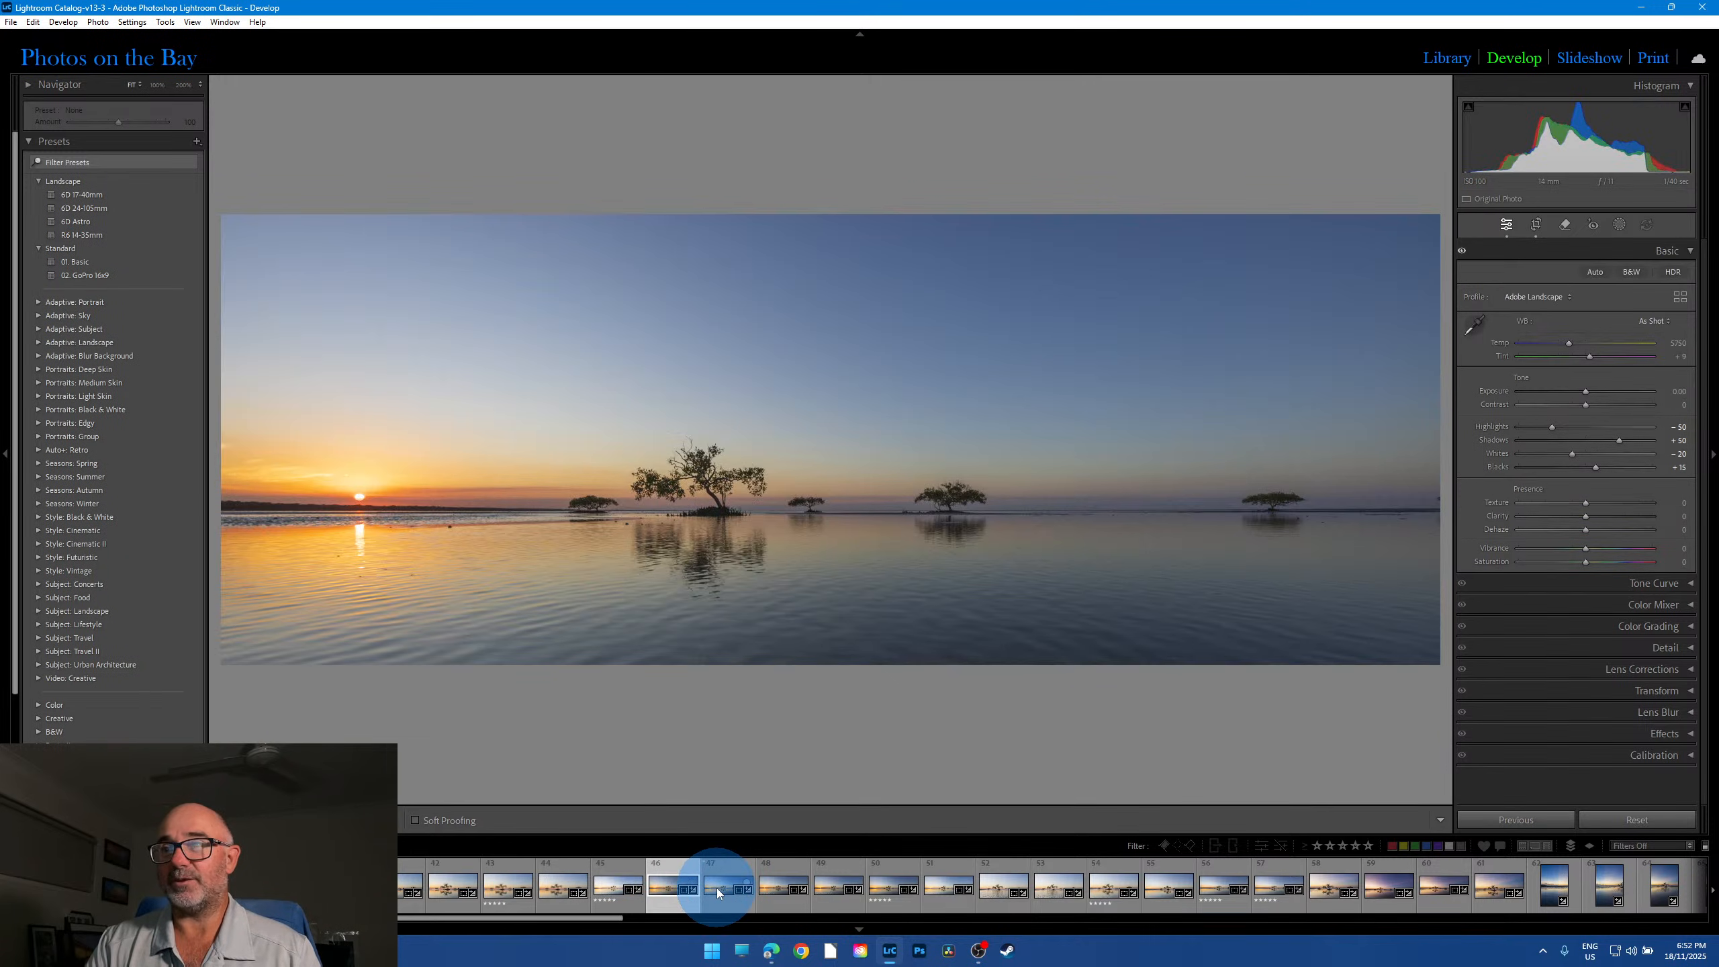
{"action": "left_click", "coordinate": [752, 892]}
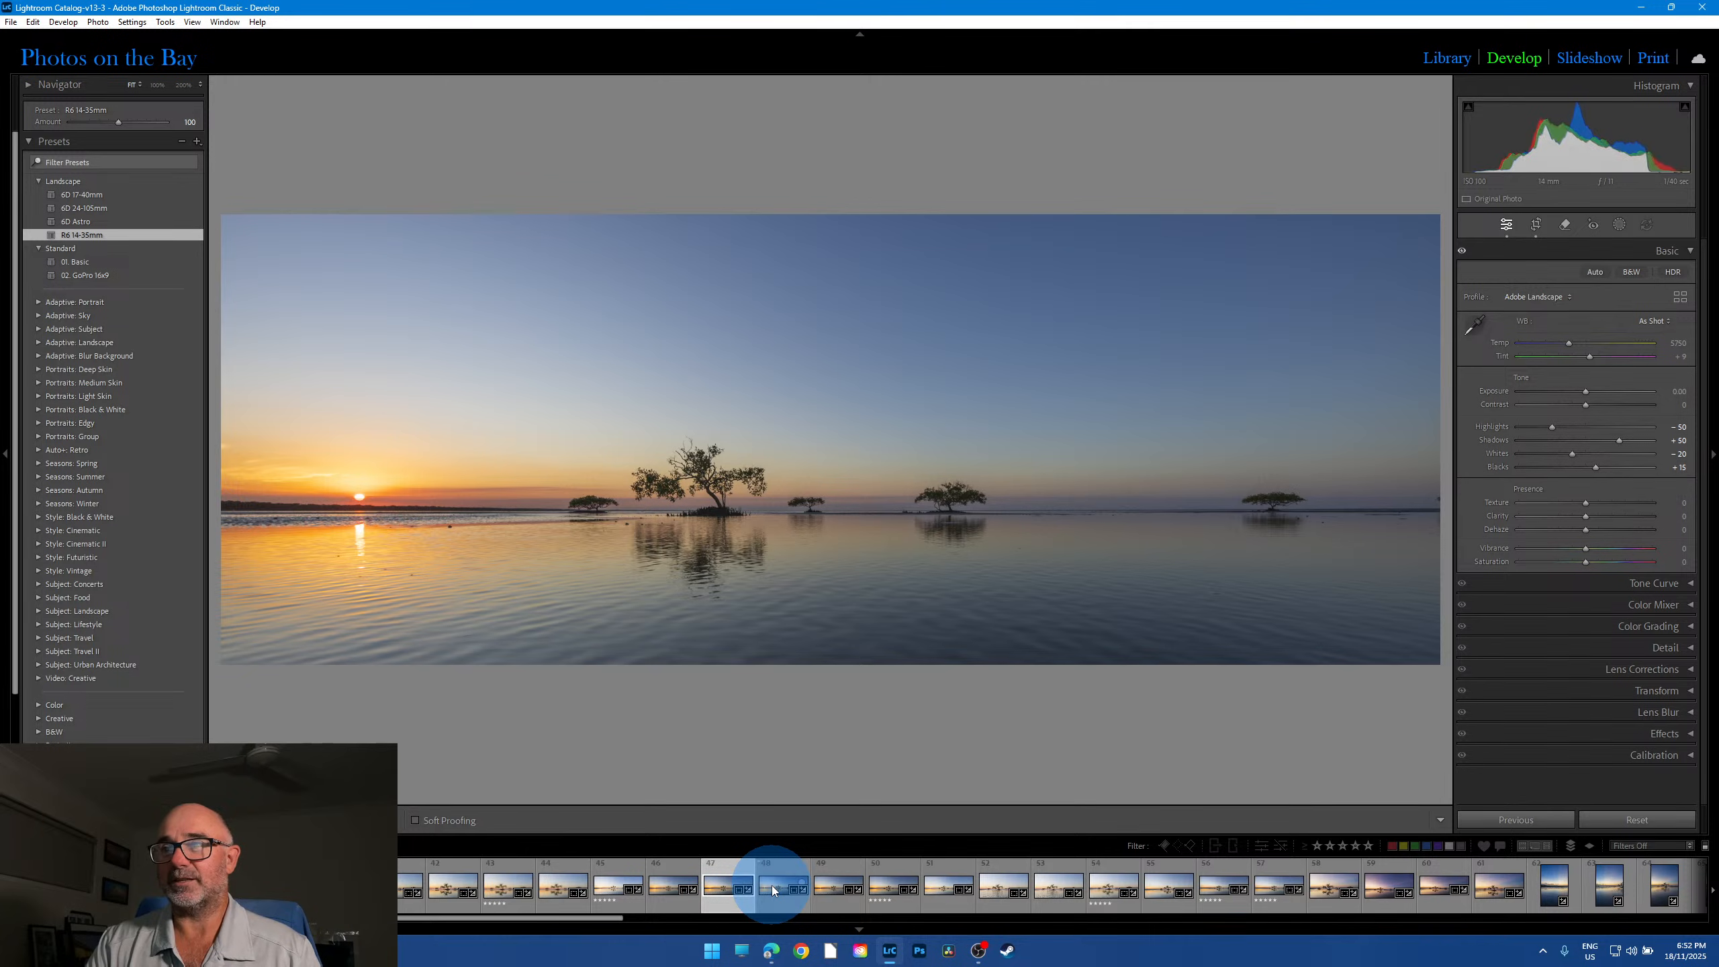
{"action": "left_click", "coordinate": [772, 889]}
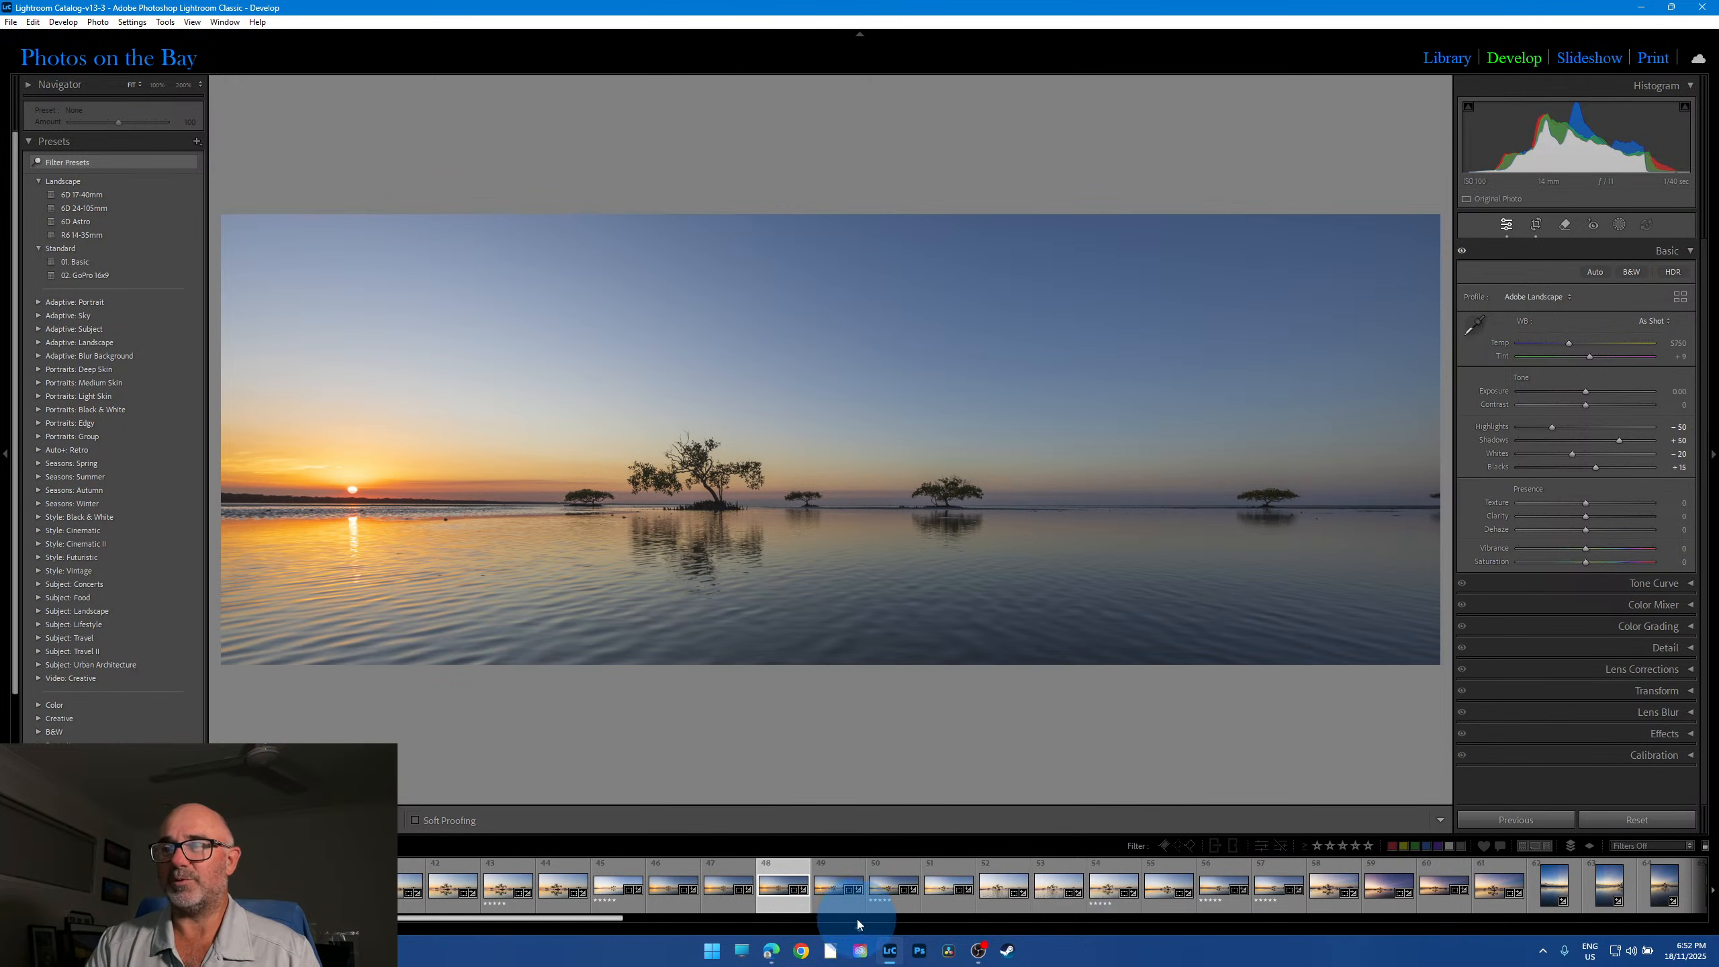
{"action": "left_click", "coordinate": [886, 887]}
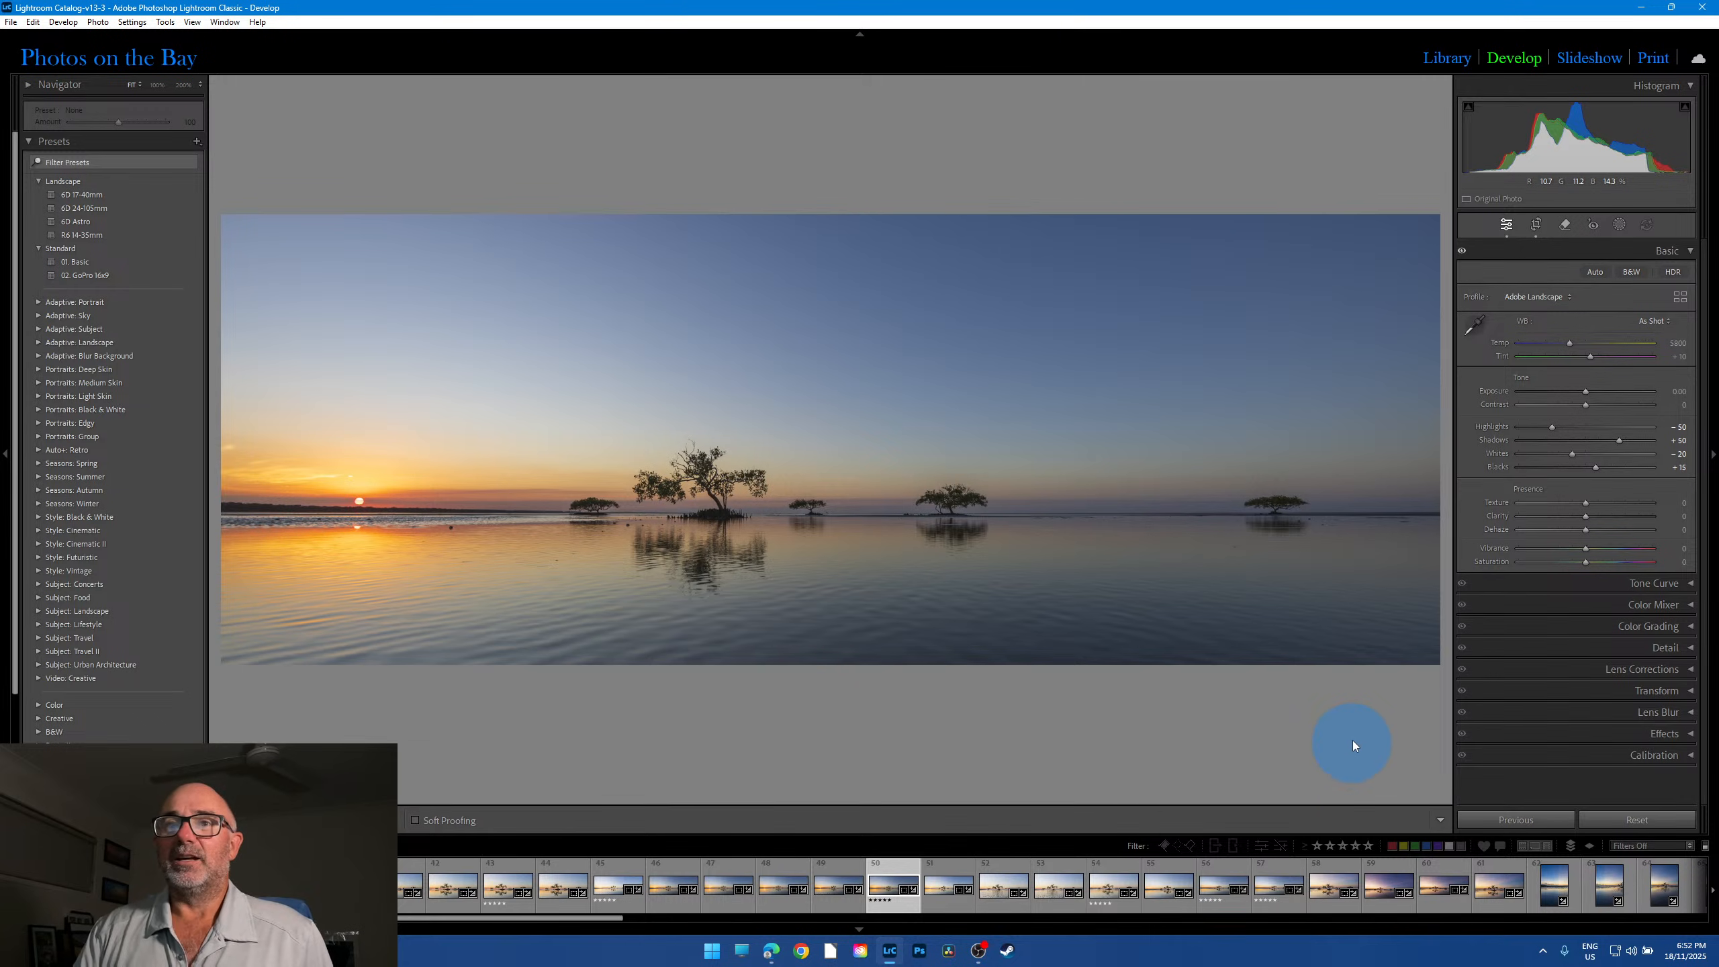
{"action": "left_click", "coordinate": [349, 495]}
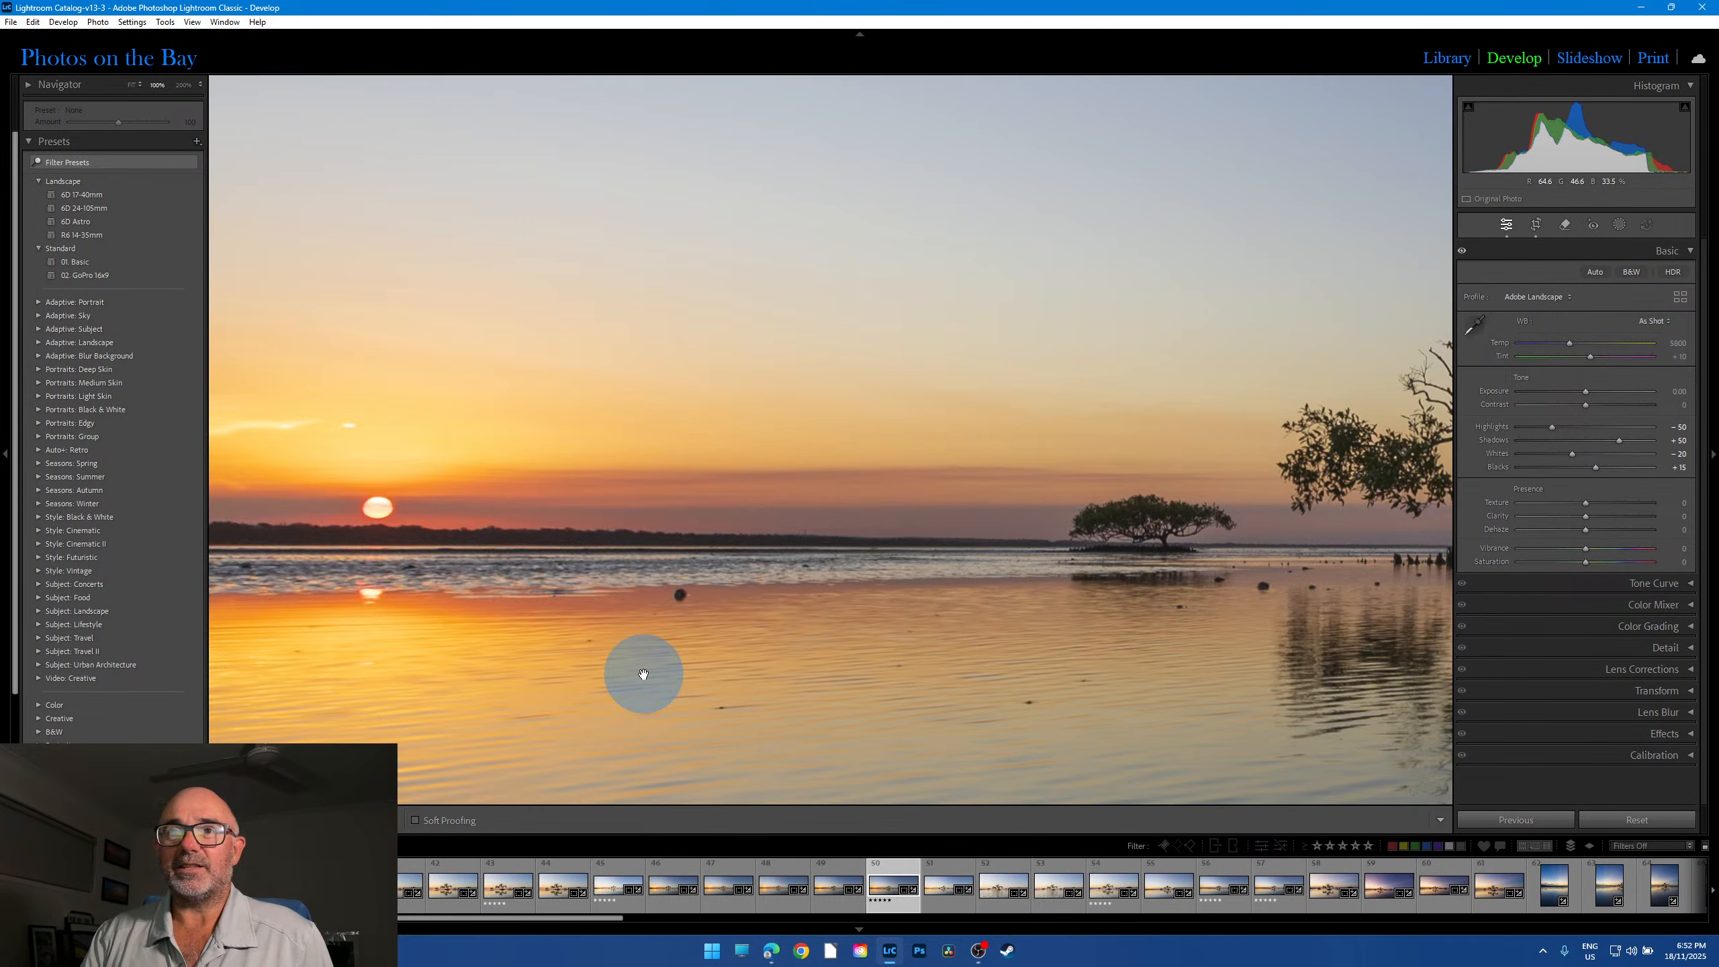
{"action": "left_click", "coordinate": [506, 533]}
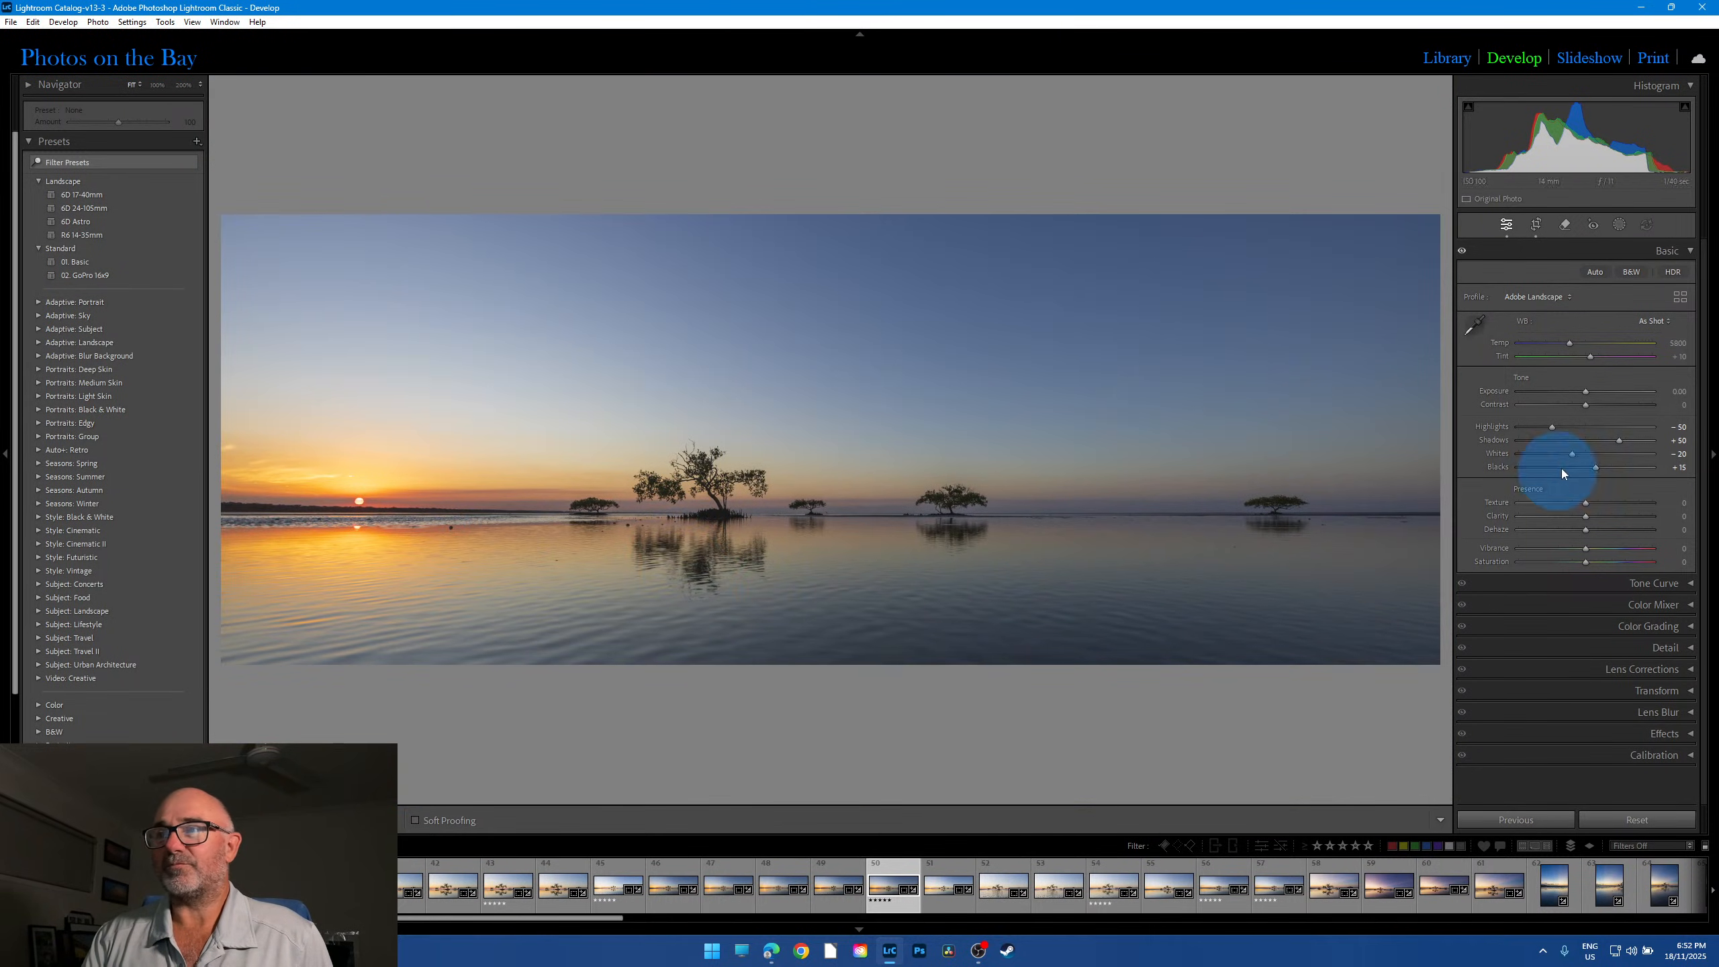
Step: Set photo 50's Exposure to +0.80 and inspect its mangroves and horizon from side to side at 100%
{"action": "left_click_drag", "start_coordinate": [1584, 392], "coordinate": [1596, 393]}
{"action": "left_click", "coordinate": [717, 486]}
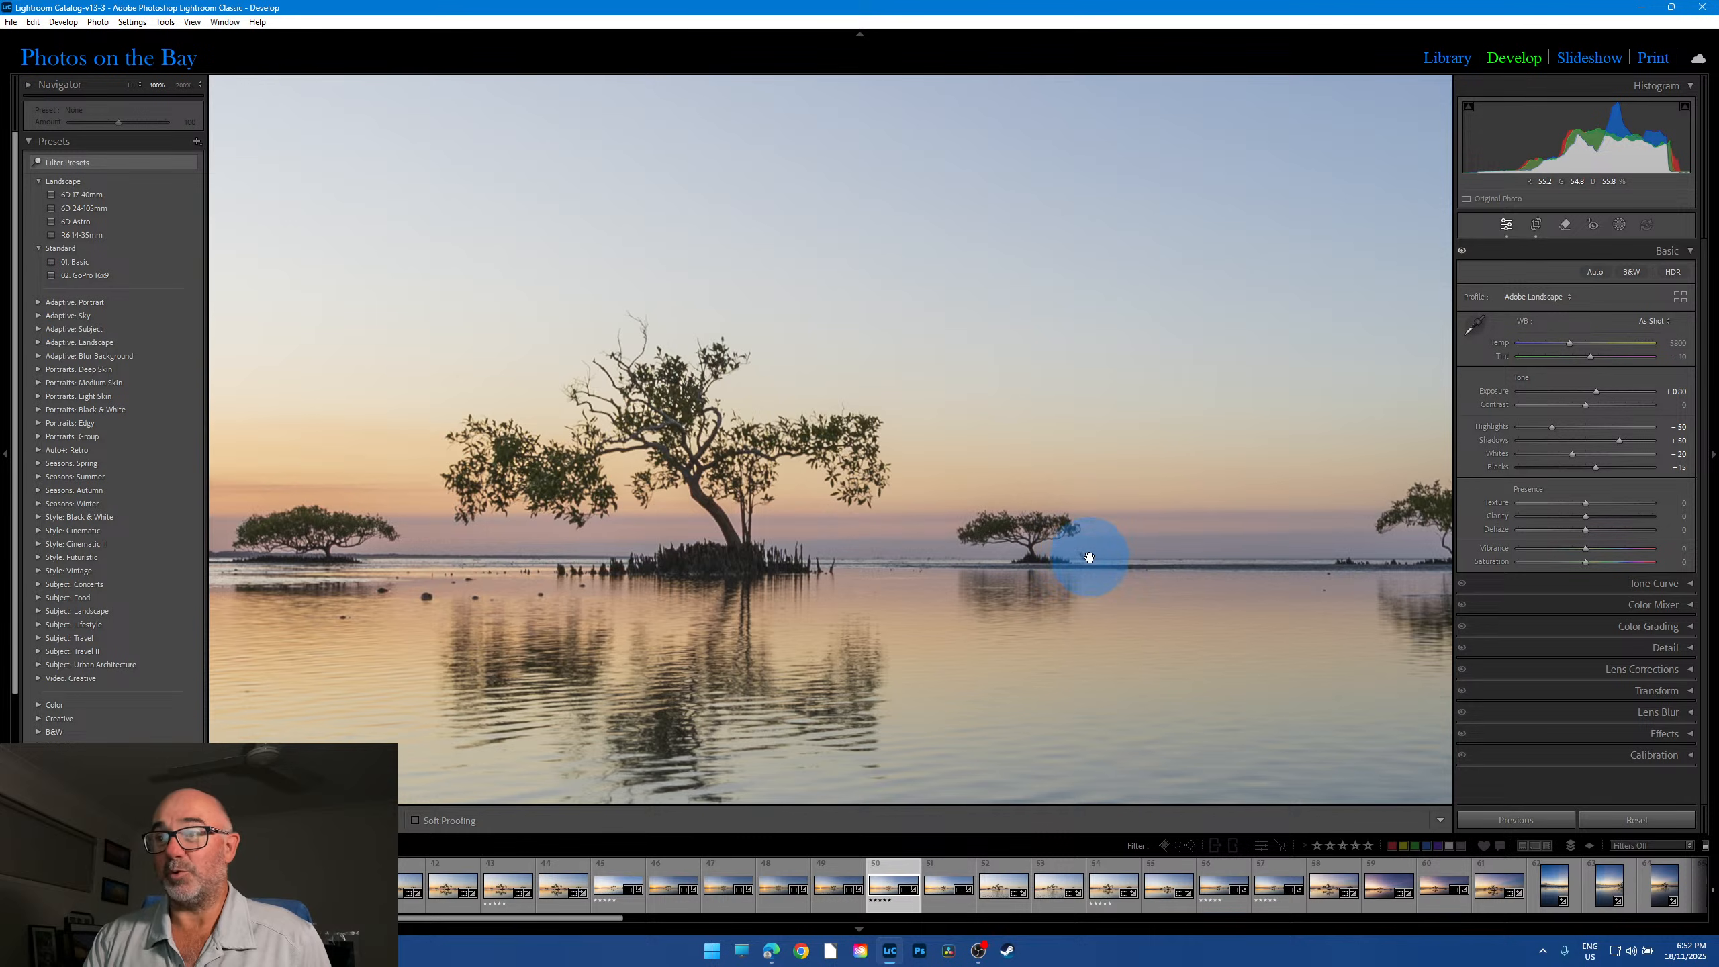
{"action": "left_click_drag", "start_coordinate": [1086, 556], "coordinate": [535, 491]}
{"action": "left_click_drag", "start_coordinate": [650, 493], "coordinate": [1238, 487]}
{"action": "left_click_drag", "start_coordinate": [599, 492], "coordinate": [1028, 502]}
{"action": "left_click_drag", "start_coordinate": [1197, 476], "coordinate": [786, 487]}
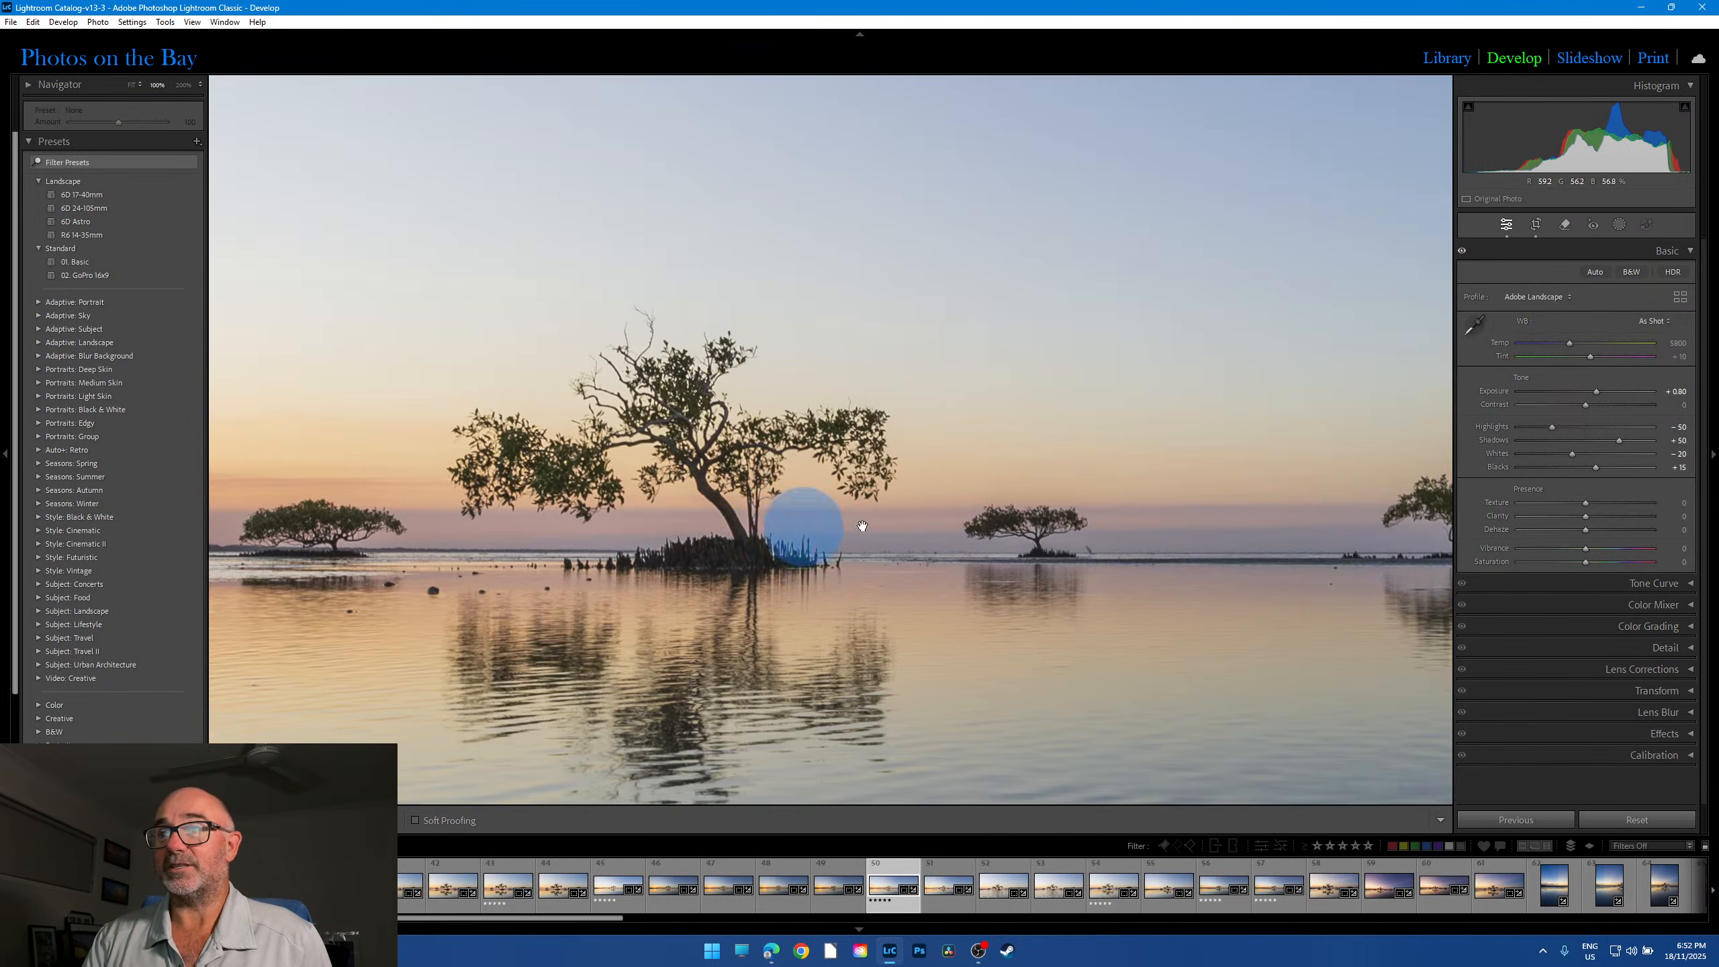
{"action": "left_click", "coordinate": [997, 499]}
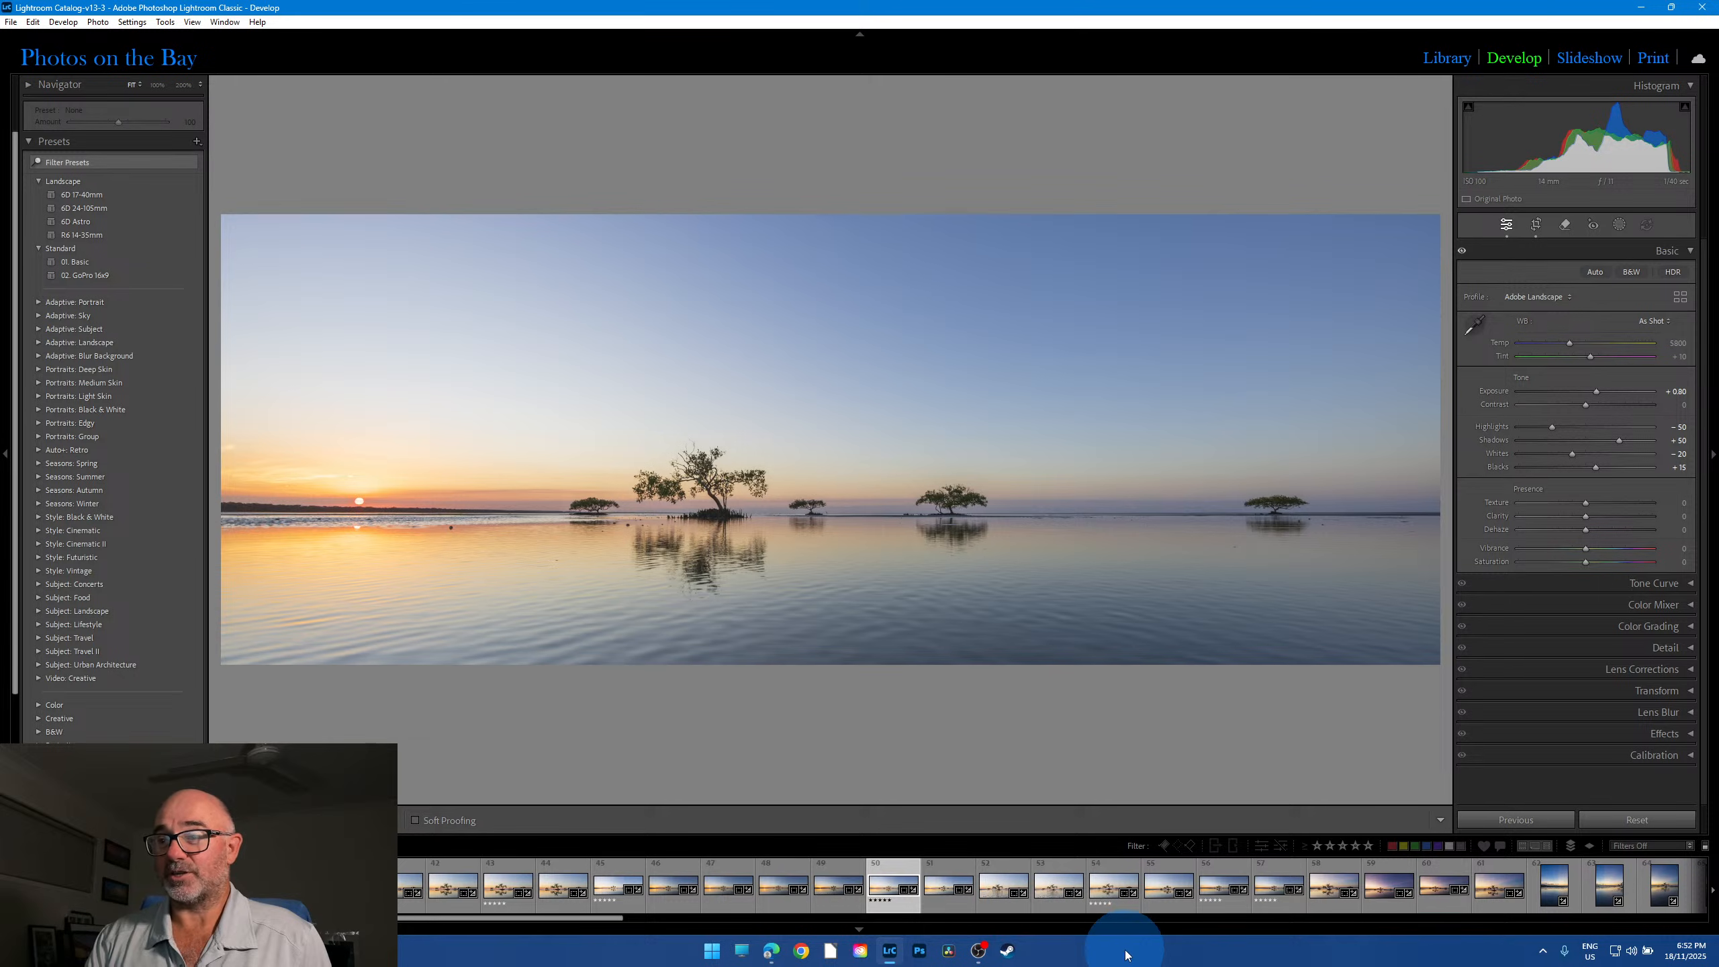
Step: Open photo 54, bring the photos after it into the filmstrip and examine the rocks beside the main mangrove at 100%
{"action": "left_click", "coordinate": [1113, 887]}
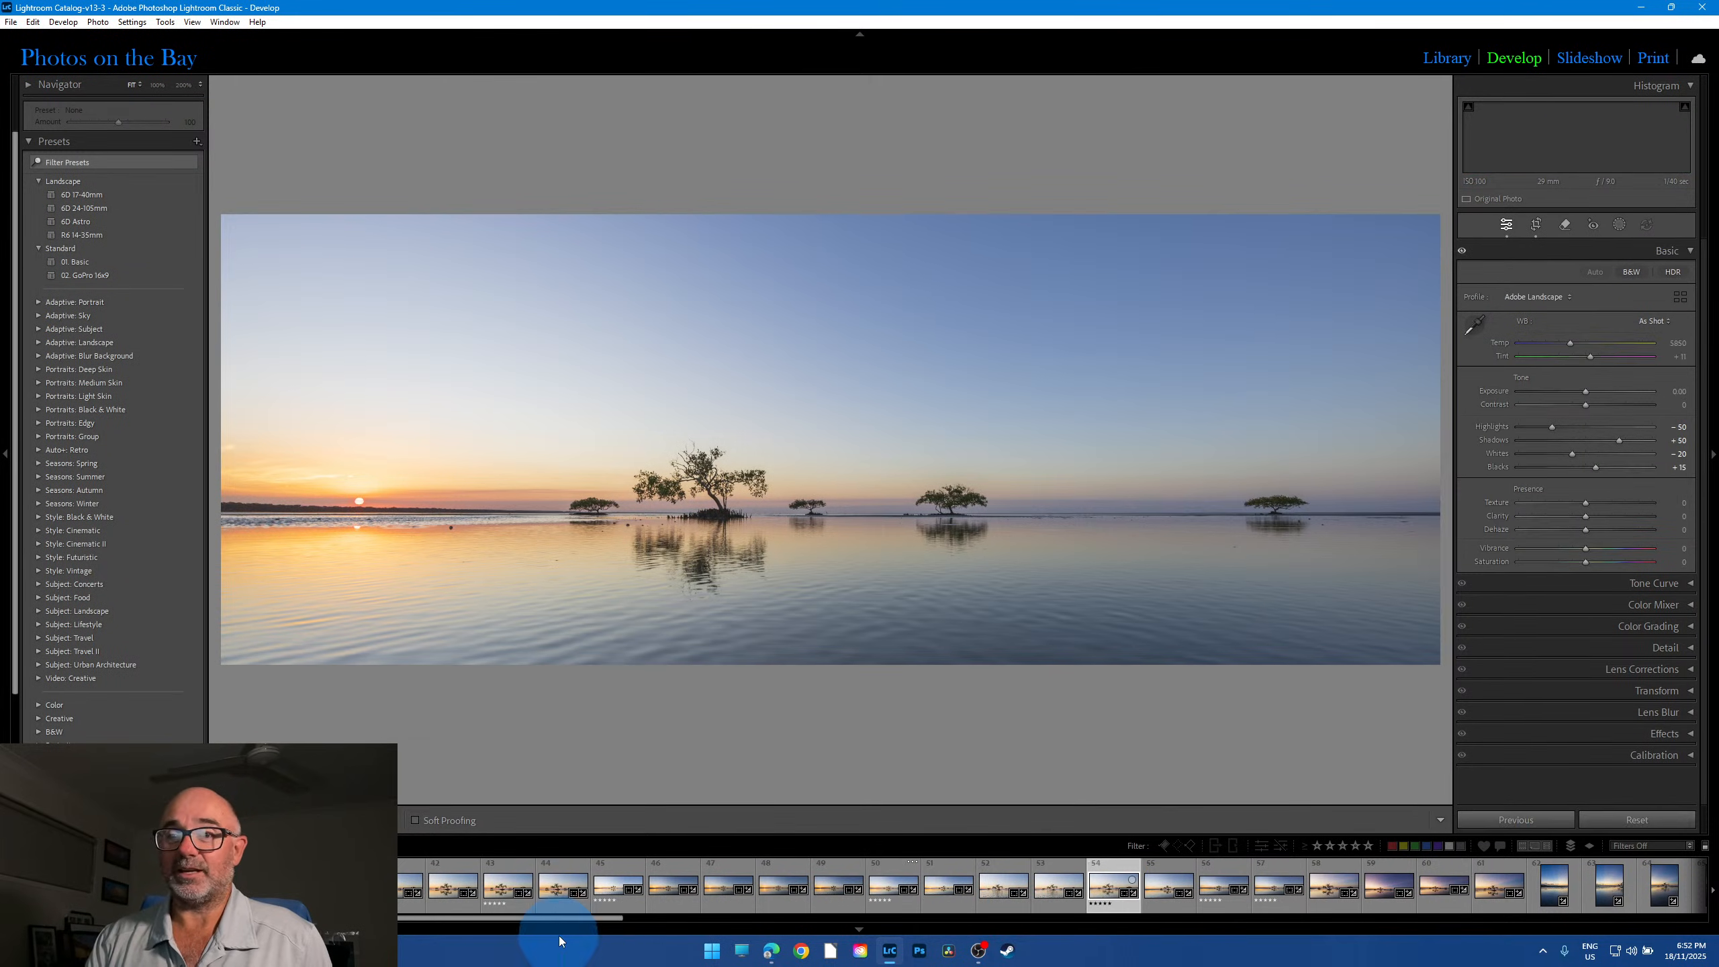
{"action": "left_click_drag", "start_coordinate": [548, 919], "coordinate": [680, 922]}
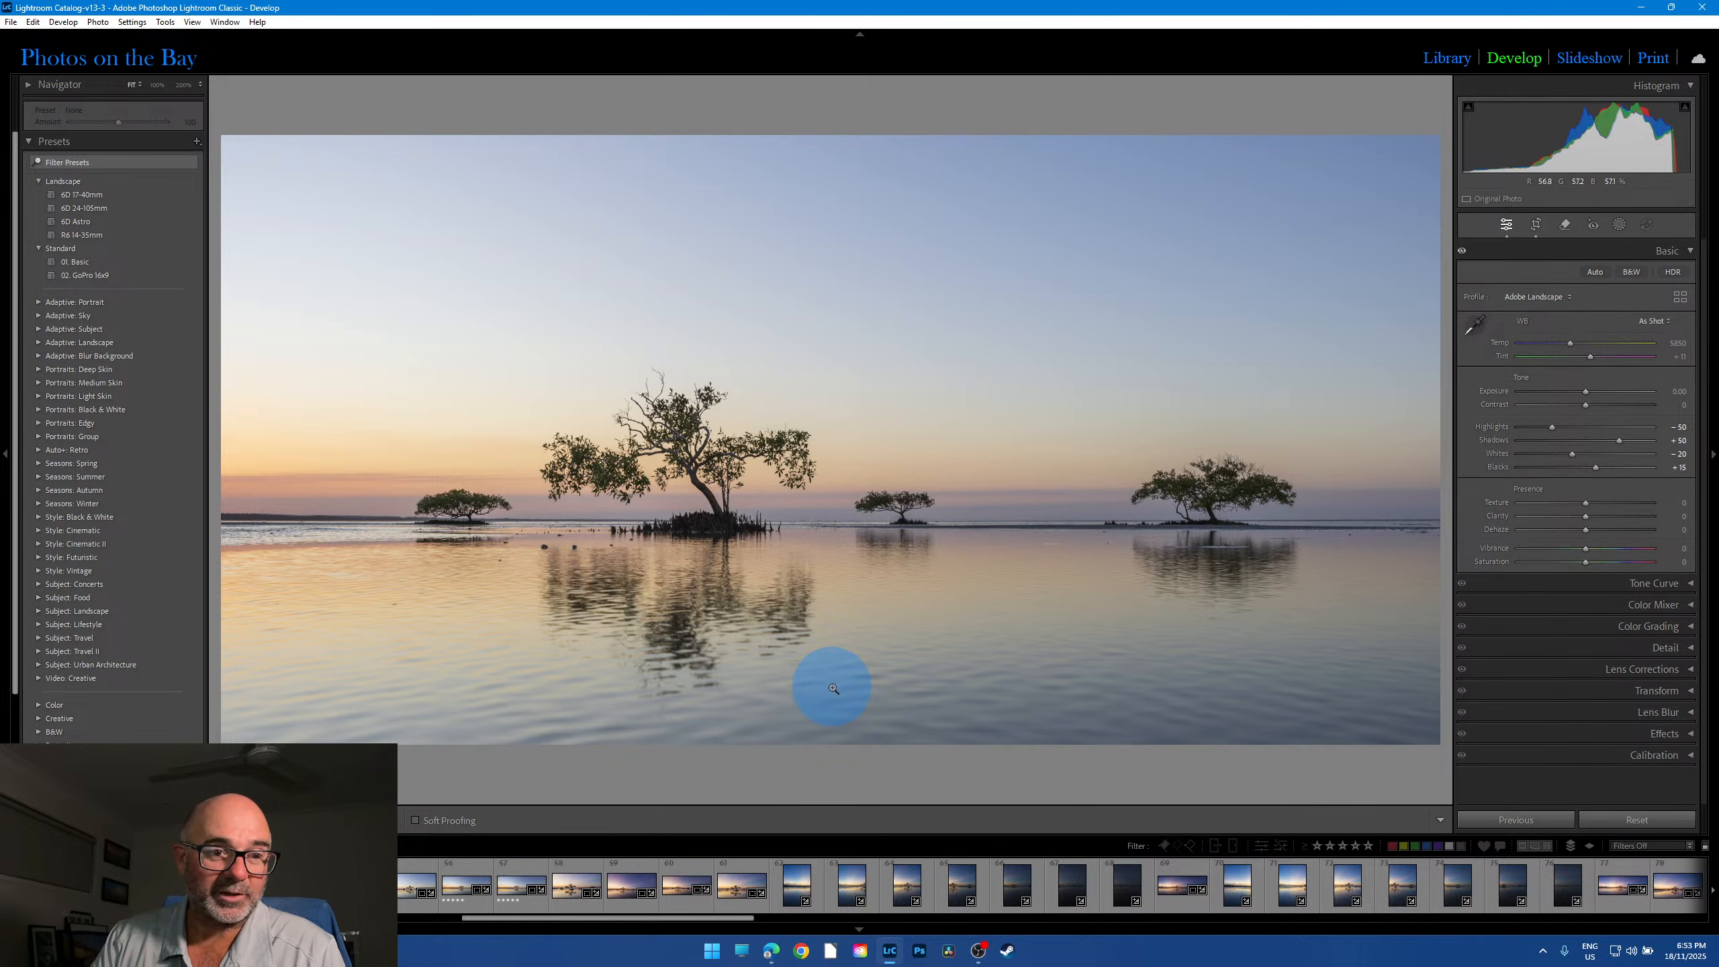
{"action": "left_click", "coordinate": [549, 545]}
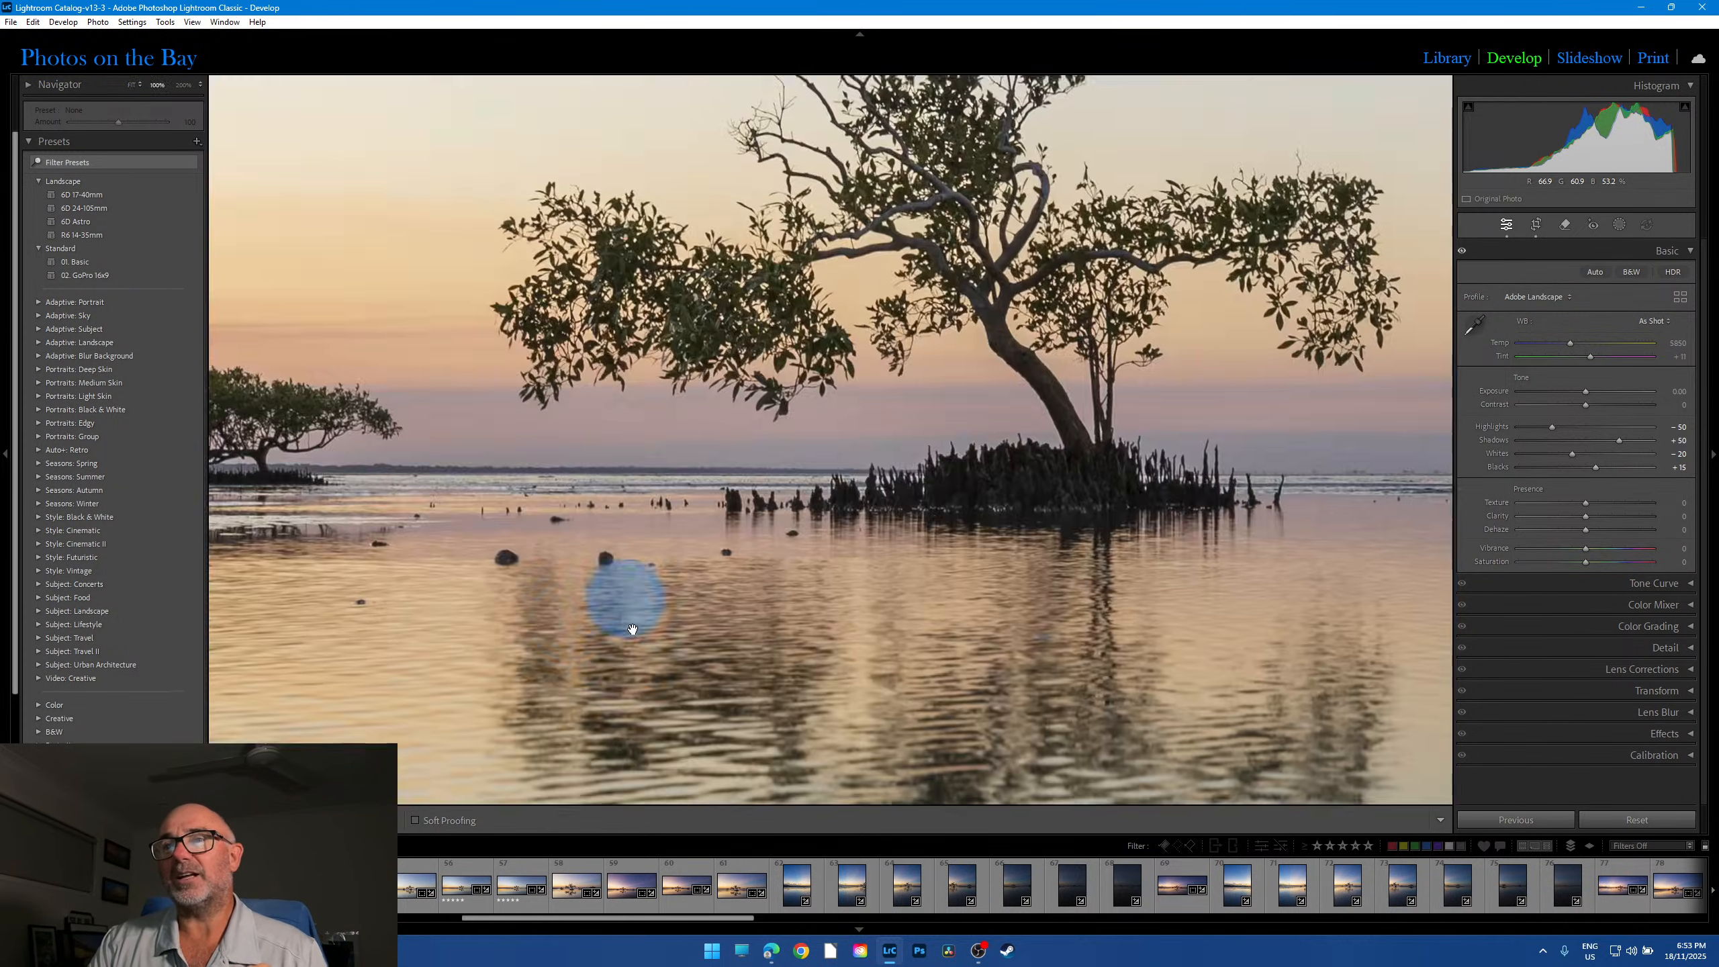
{"action": "left_click_drag", "start_coordinate": [560, 568], "coordinate": [752, 614]}
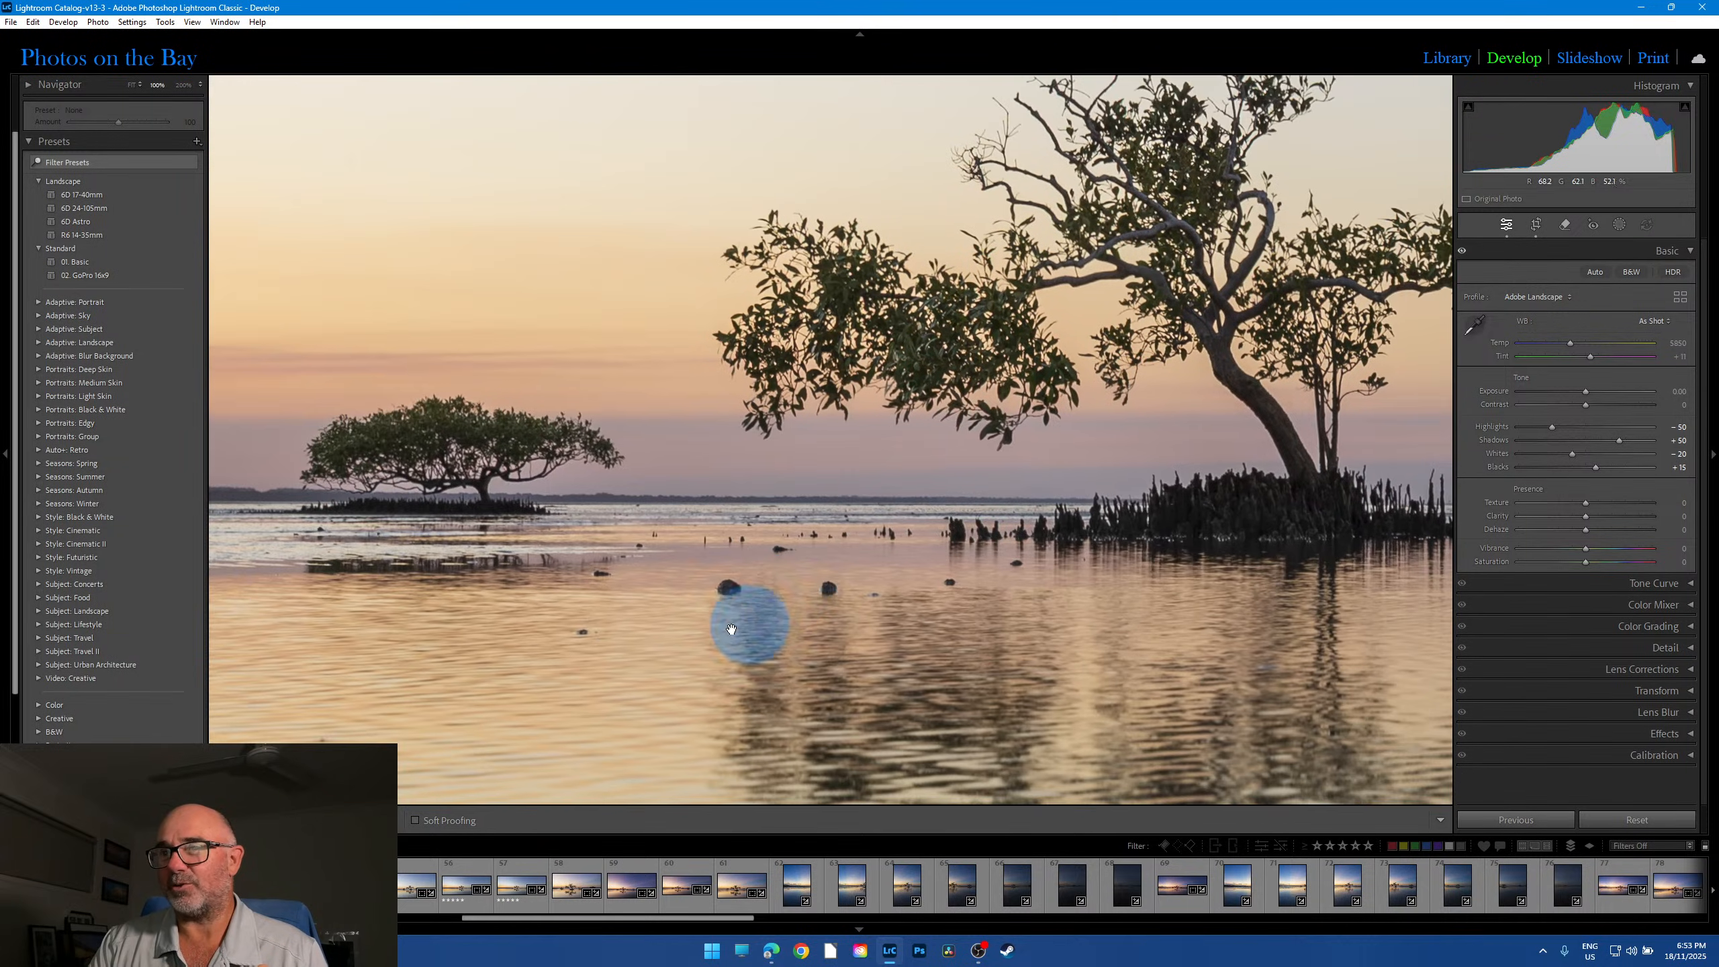
{"action": "left_click", "coordinate": [926, 613]}
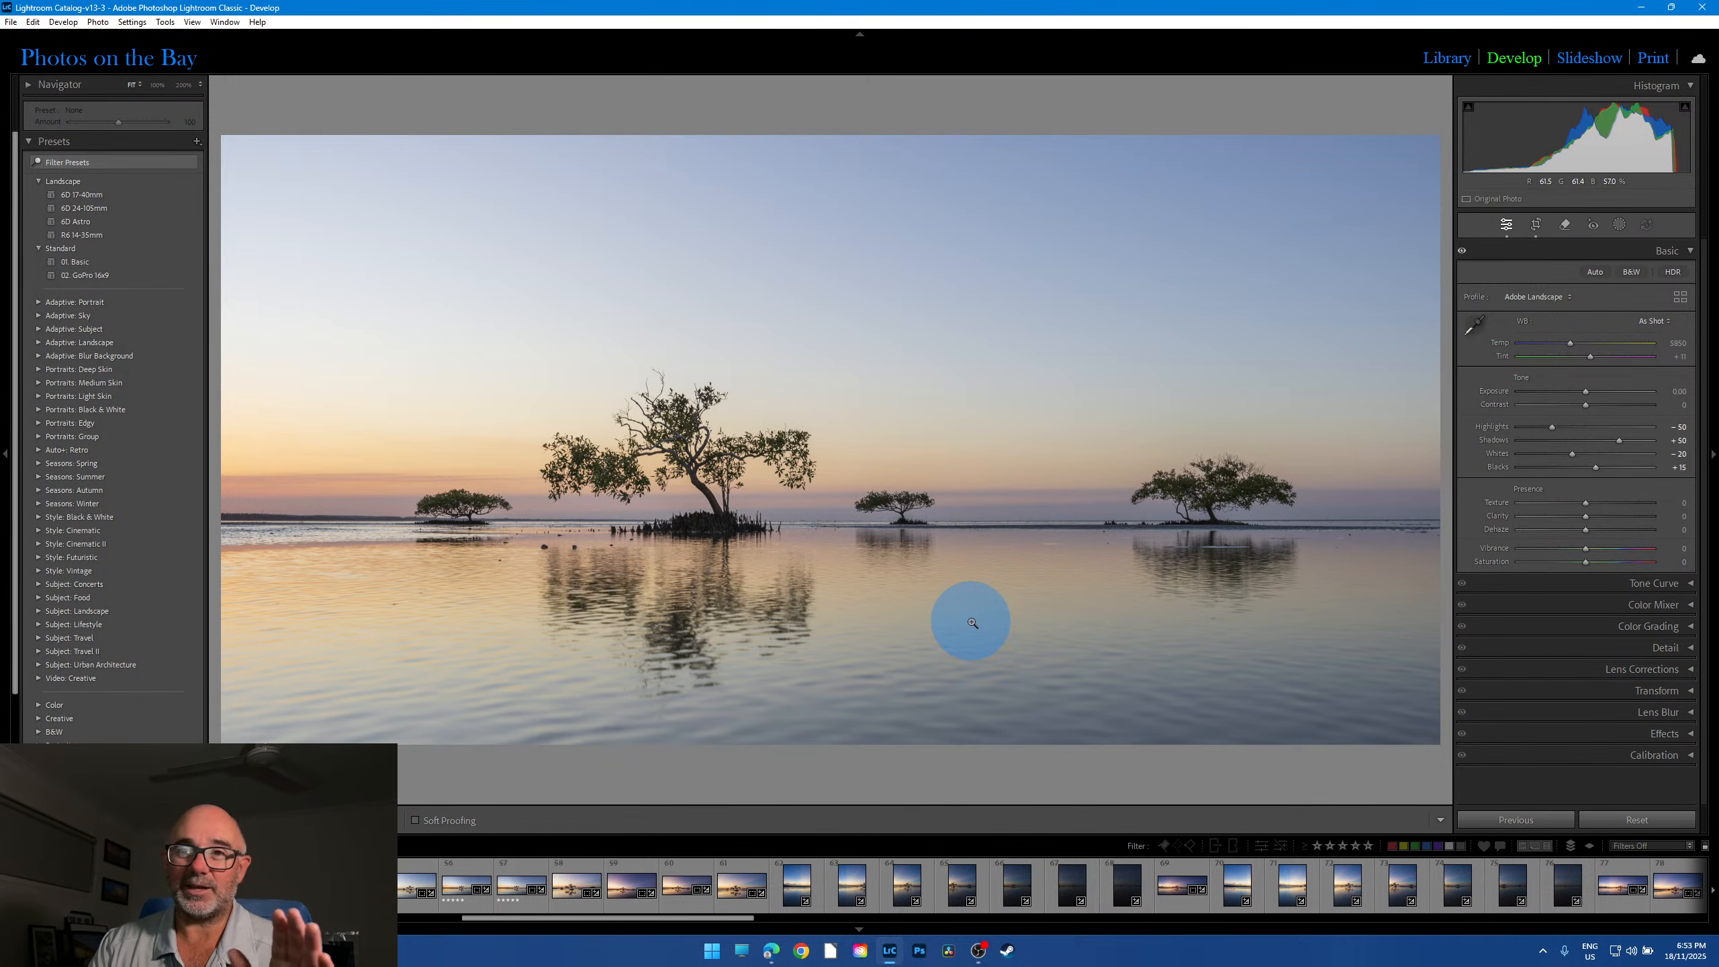
{"action": "left_click", "coordinate": [549, 550]}
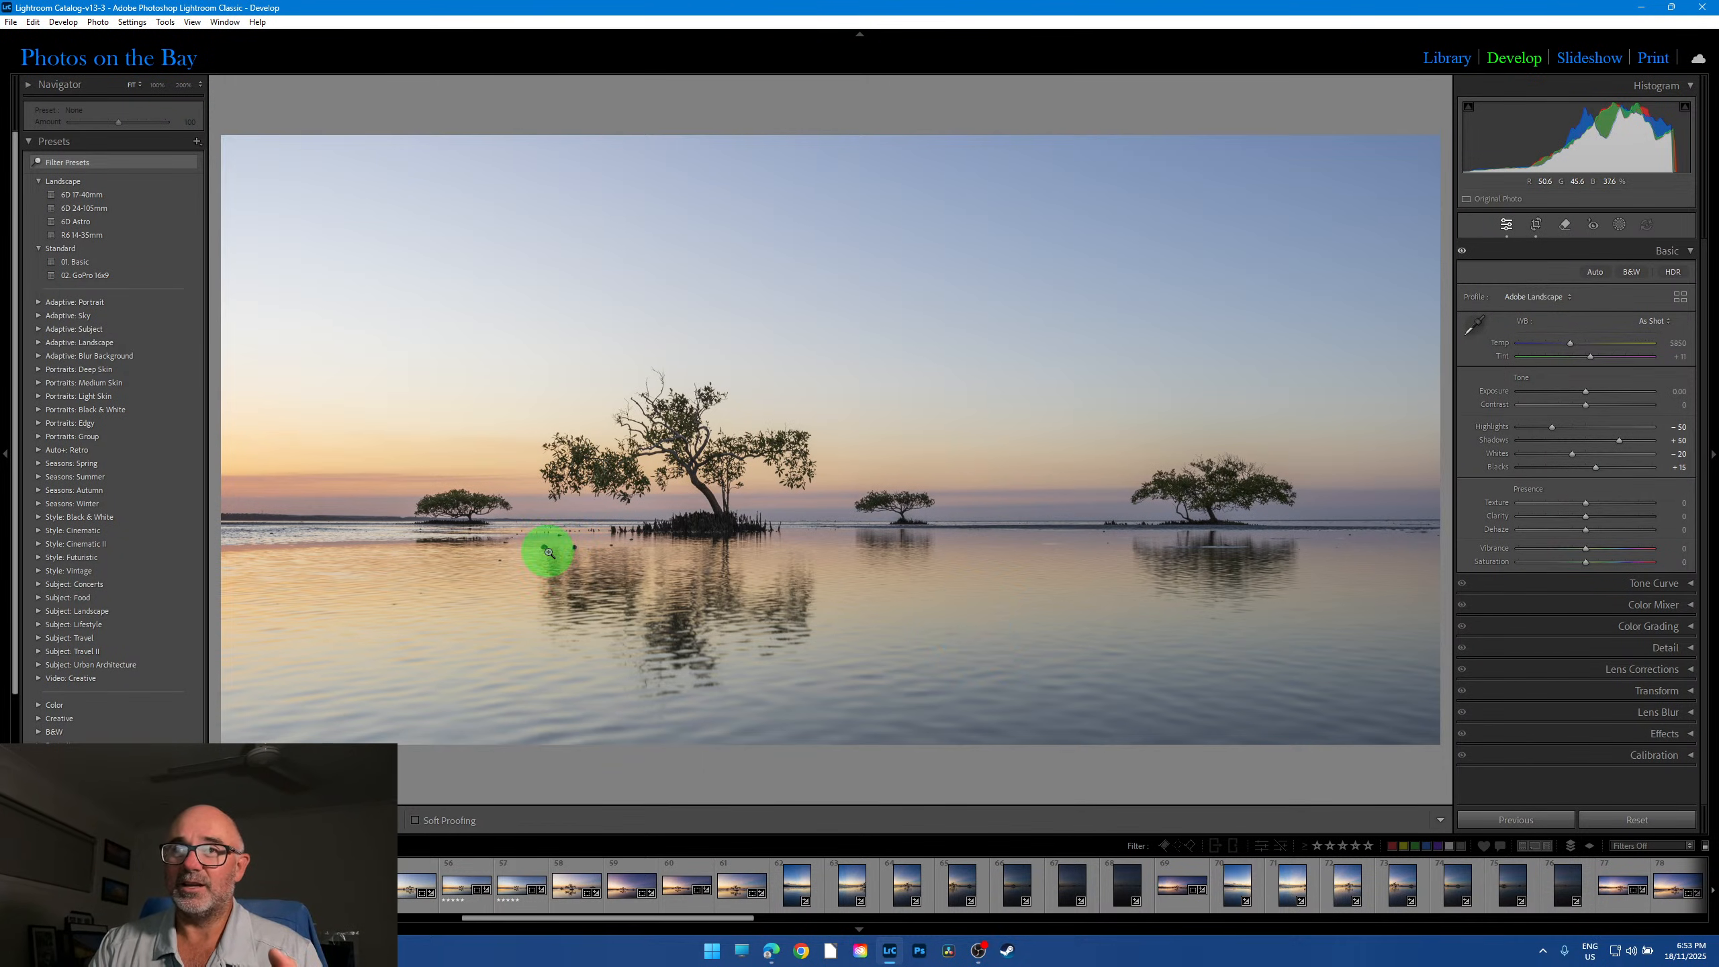
{"action": "left_click", "coordinate": [641, 527]}
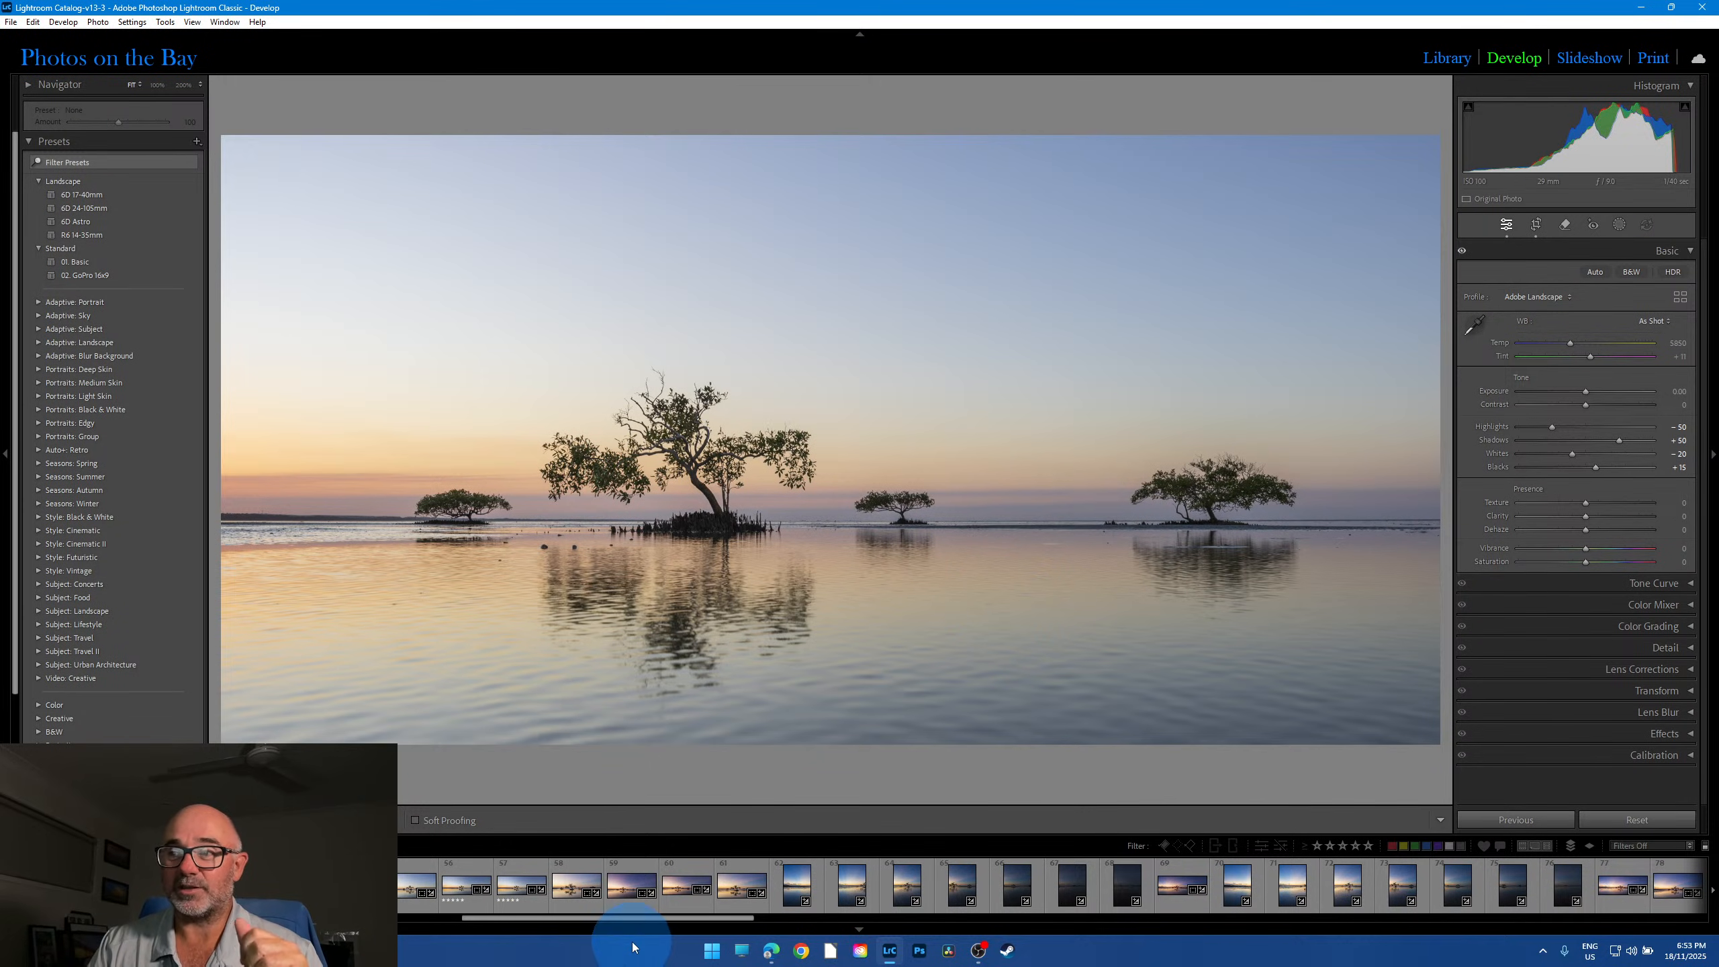
Step: View photo 56, open the rippled-mudflat sunset set from the Library and show its photo 16 in Develop
{"action": "left_click", "coordinate": [452, 887]}
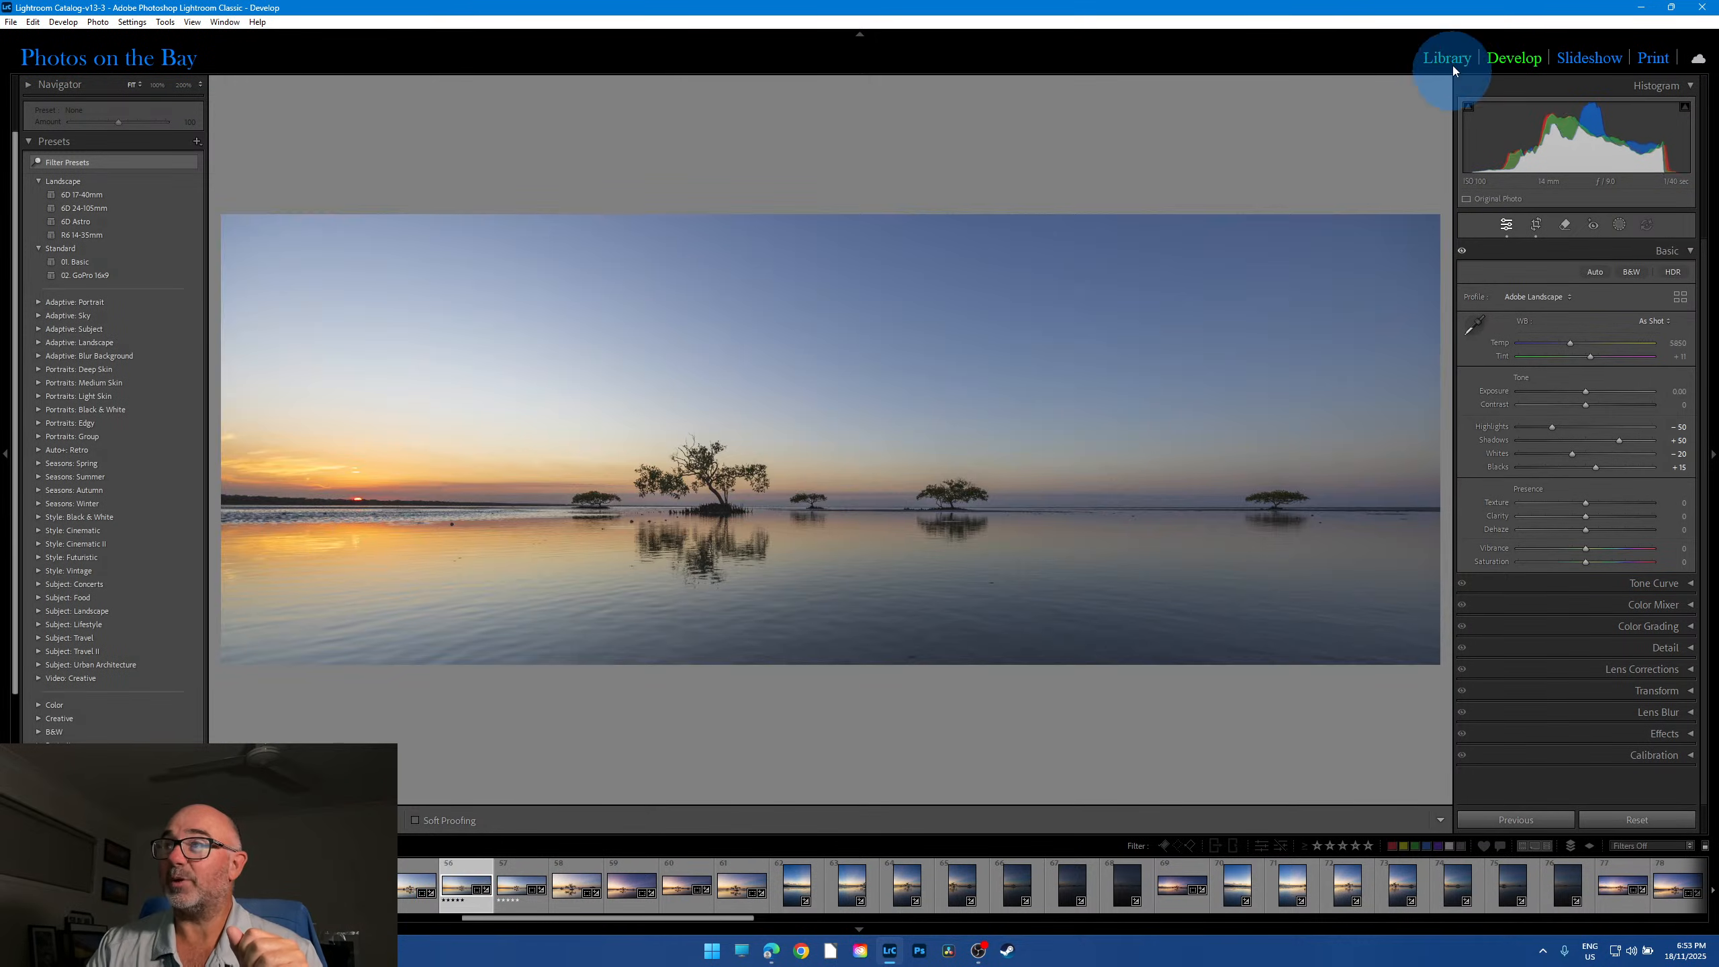
{"action": "left_click", "coordinate": [1450, 62]}
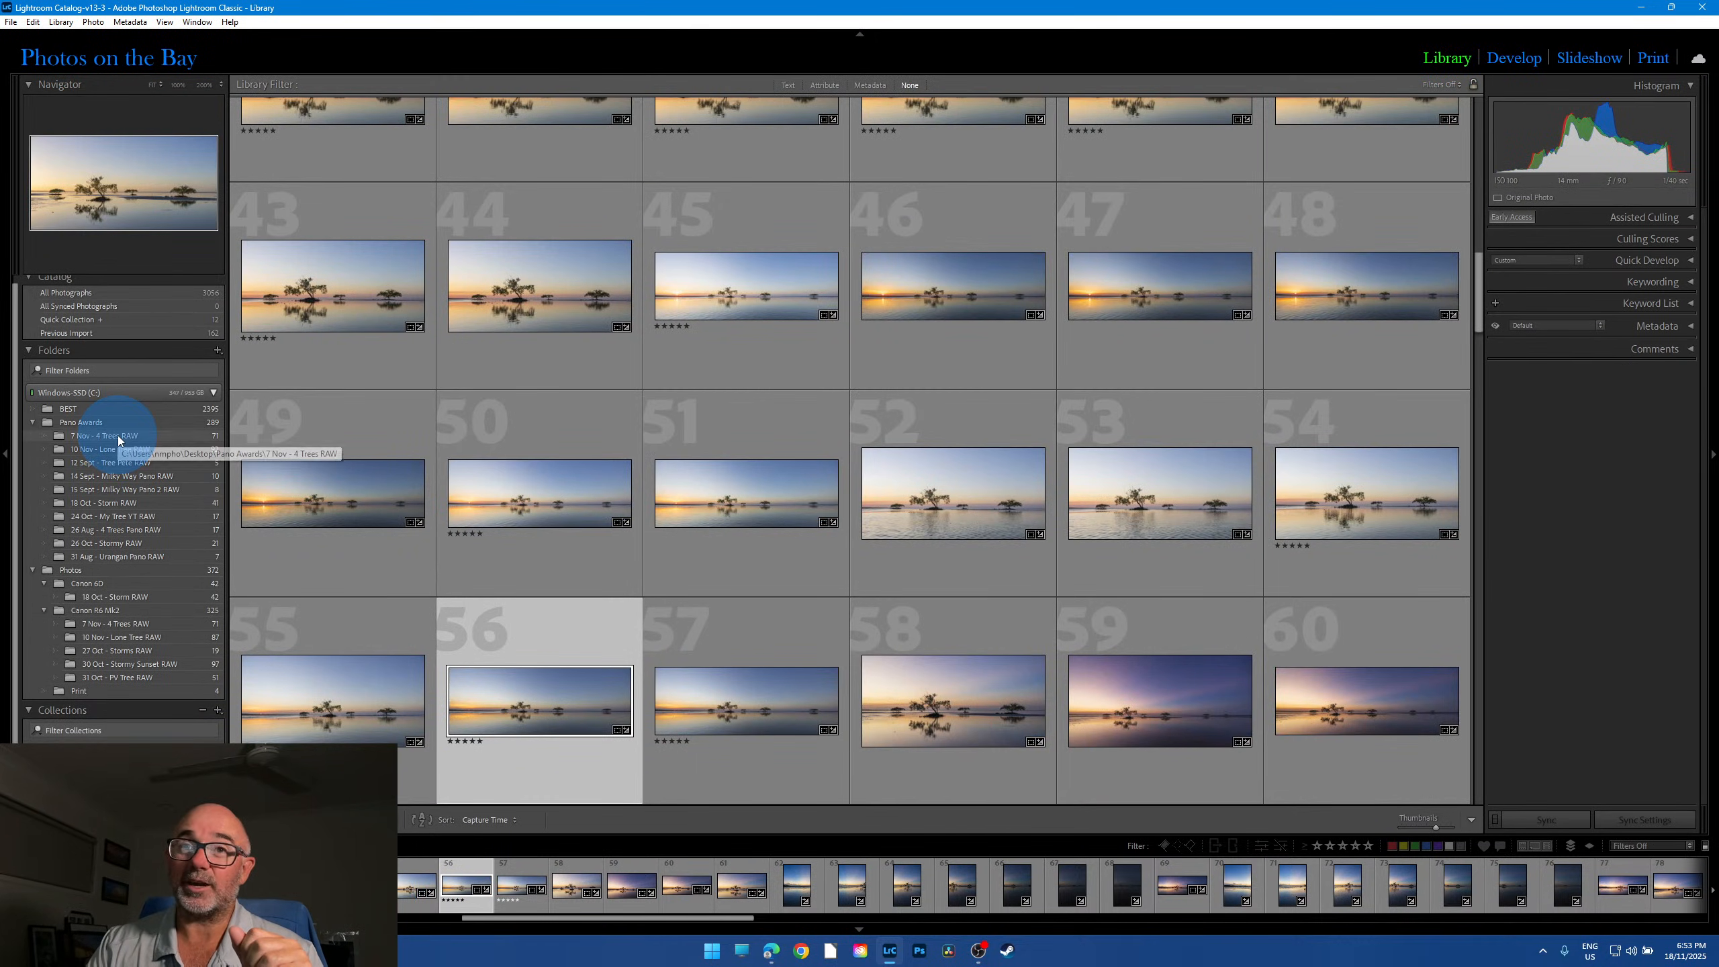
{"action": "left_click", "coordinate": [115, 435]}
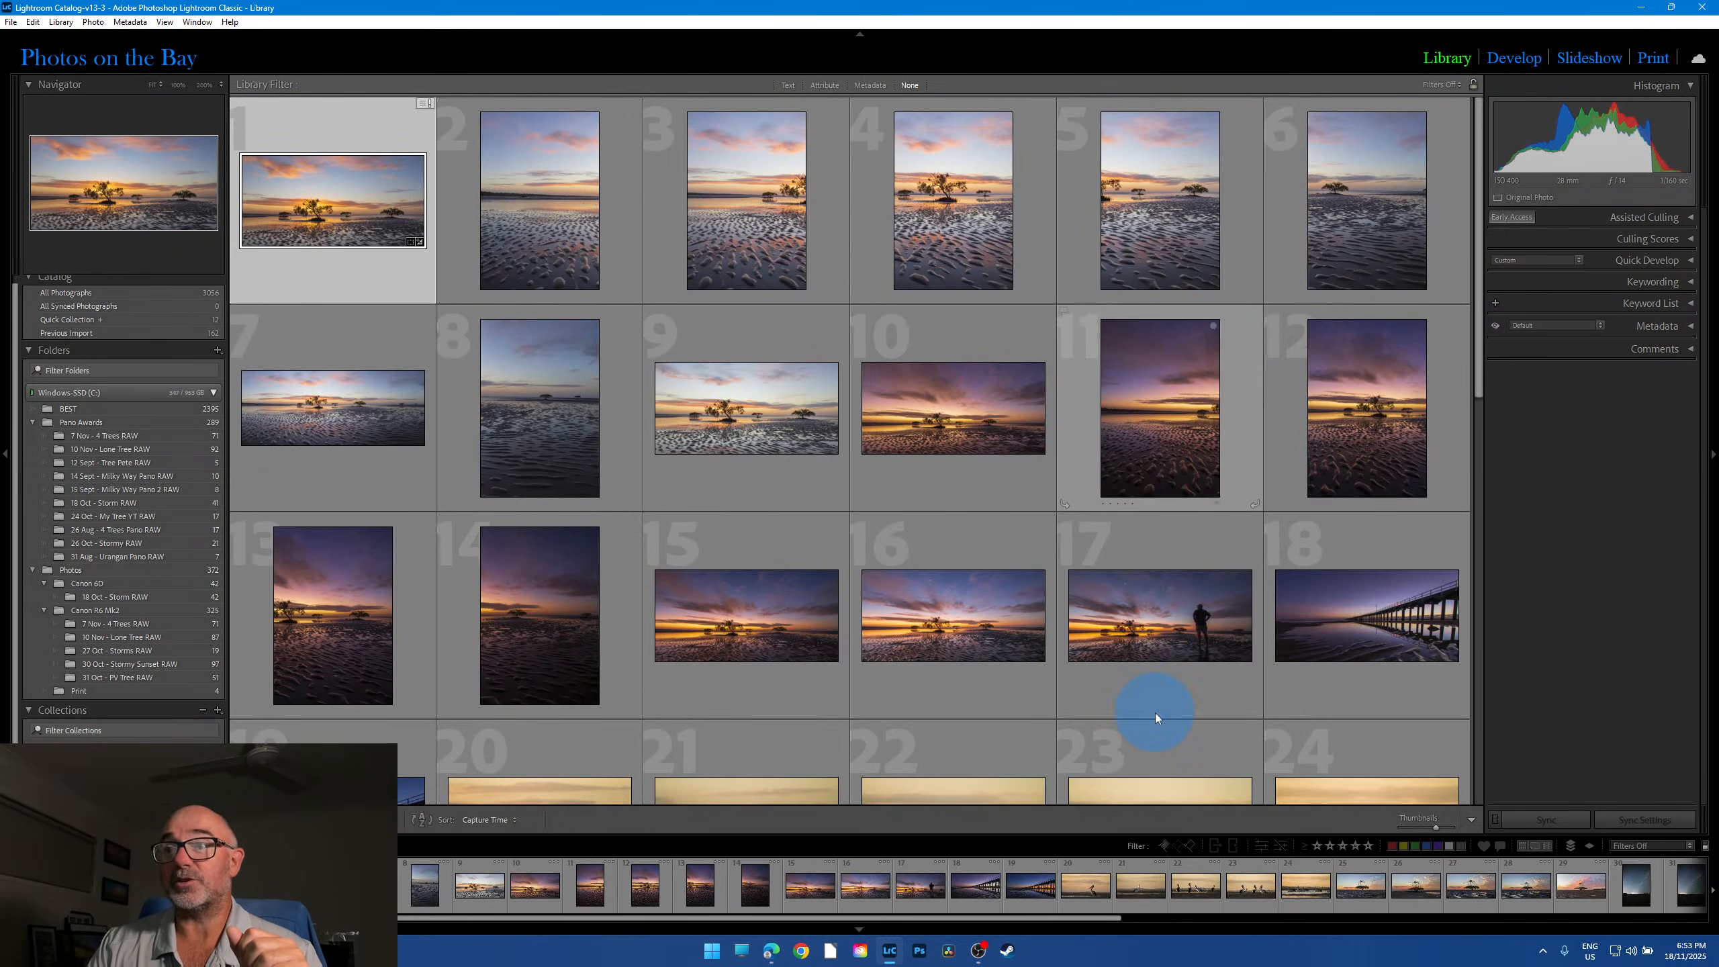
{"action": "left_click", "coordinate": [940, 632]}
{"action": "left_click", "coordinate": [1514, 57]}
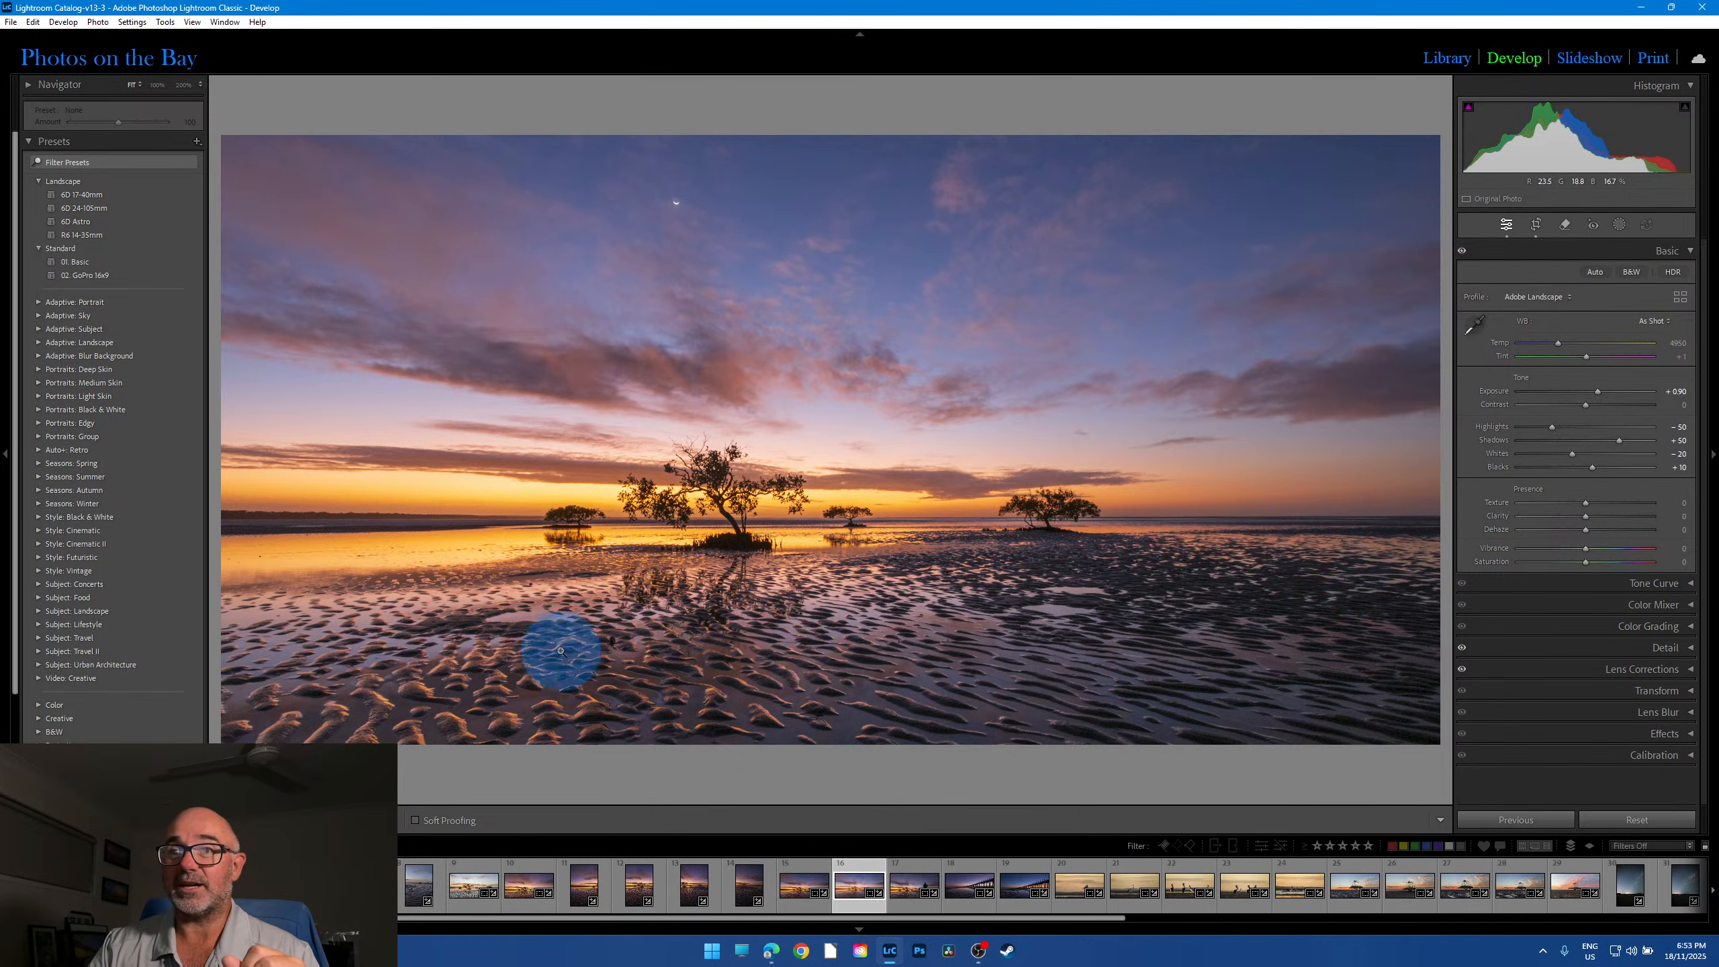
Step: Return to the lightning and mangrove photo set in the Library and open its photo 57 in Develop
{"action": "left_click", "coordinate": [1445, 57]}
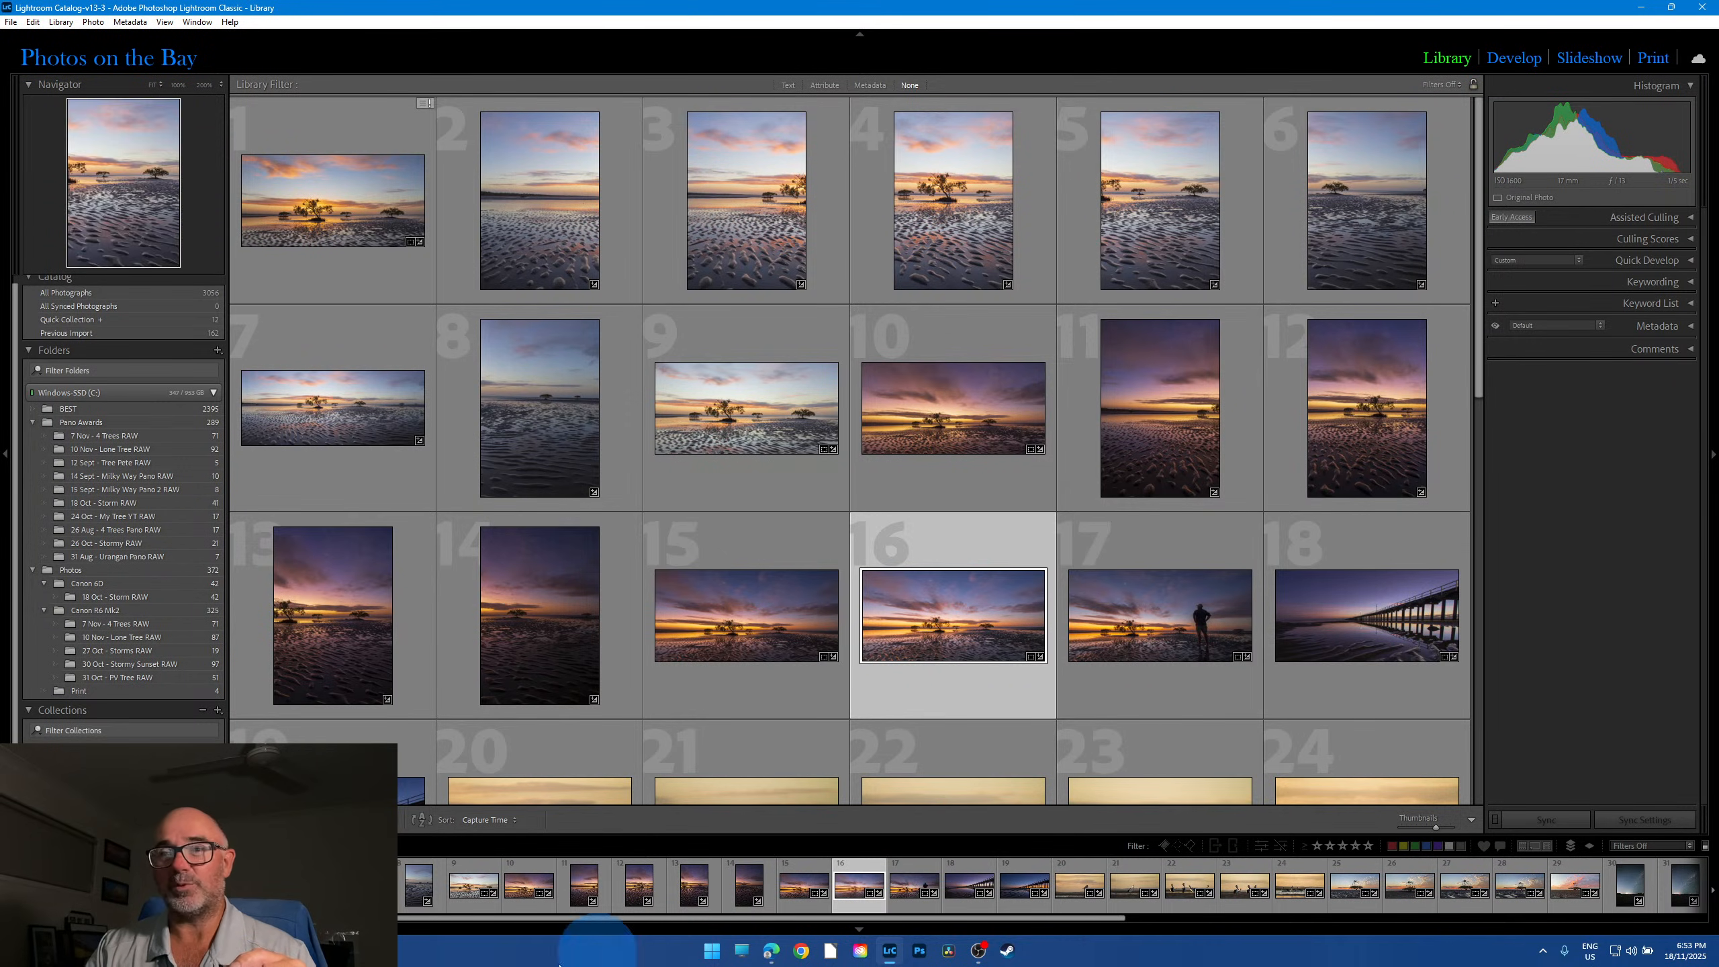
{"action": "left_click", "coordinate": [118, 754]}
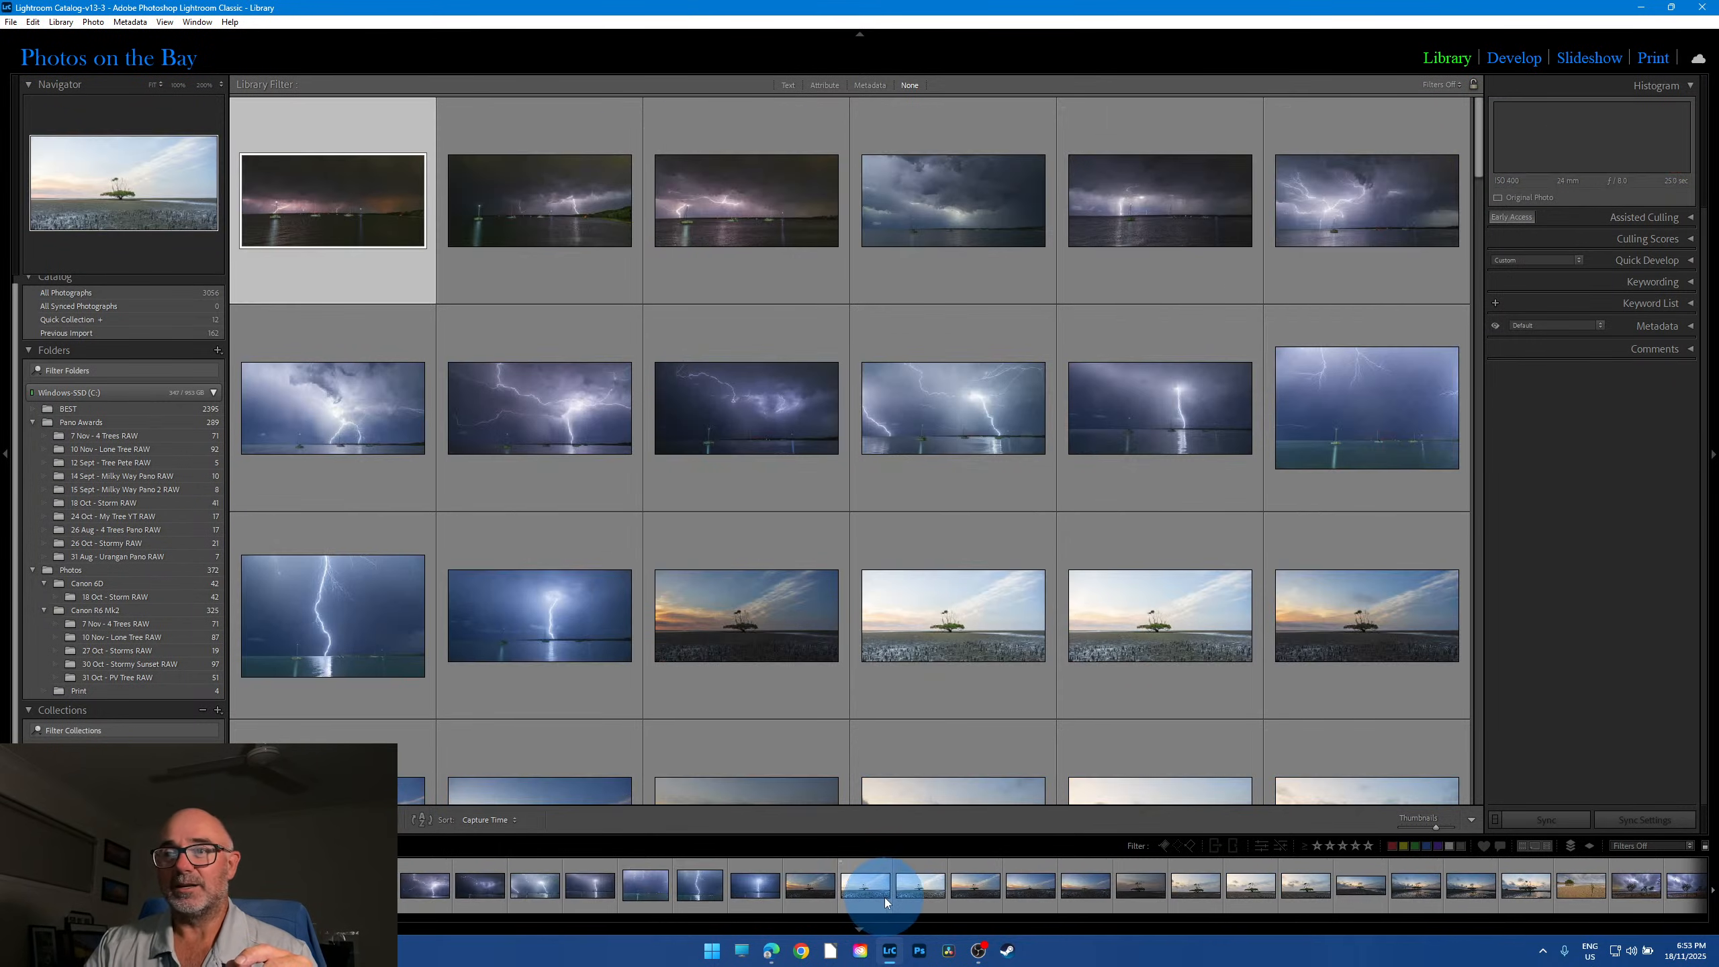
{"action": "left_click_drag", "start_coordinate": [242, 918], "coordinate": [683, 943]}
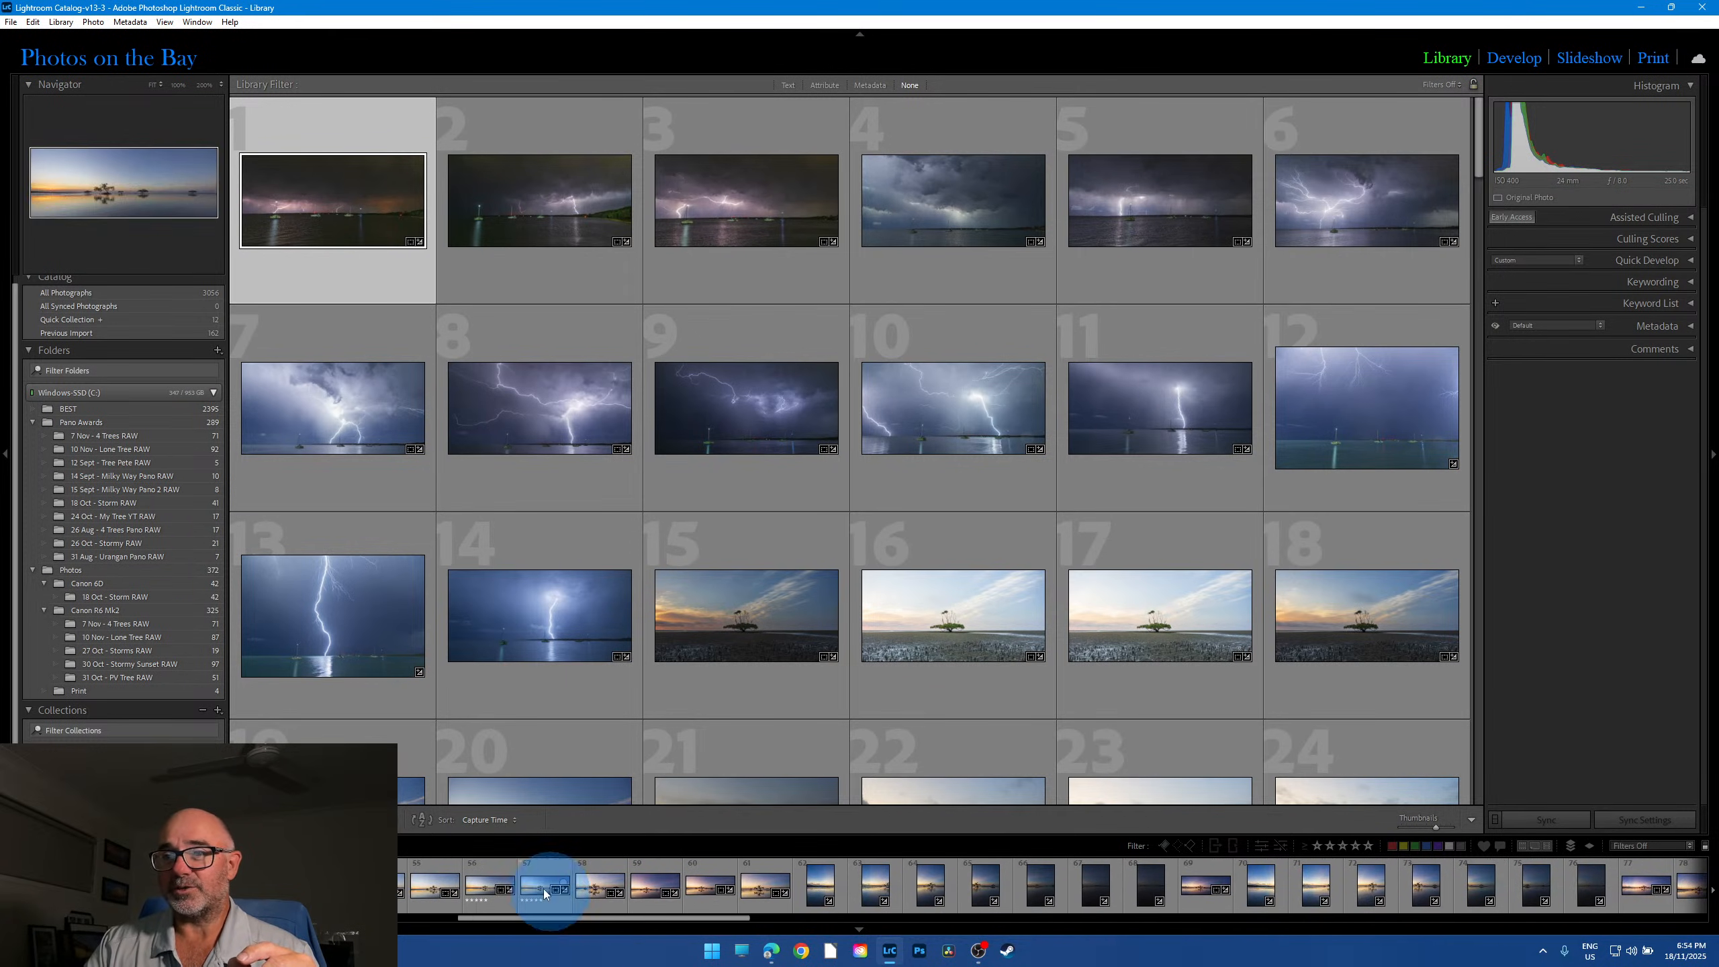
{"action": "left_click", "coordinate": [531, 886]}
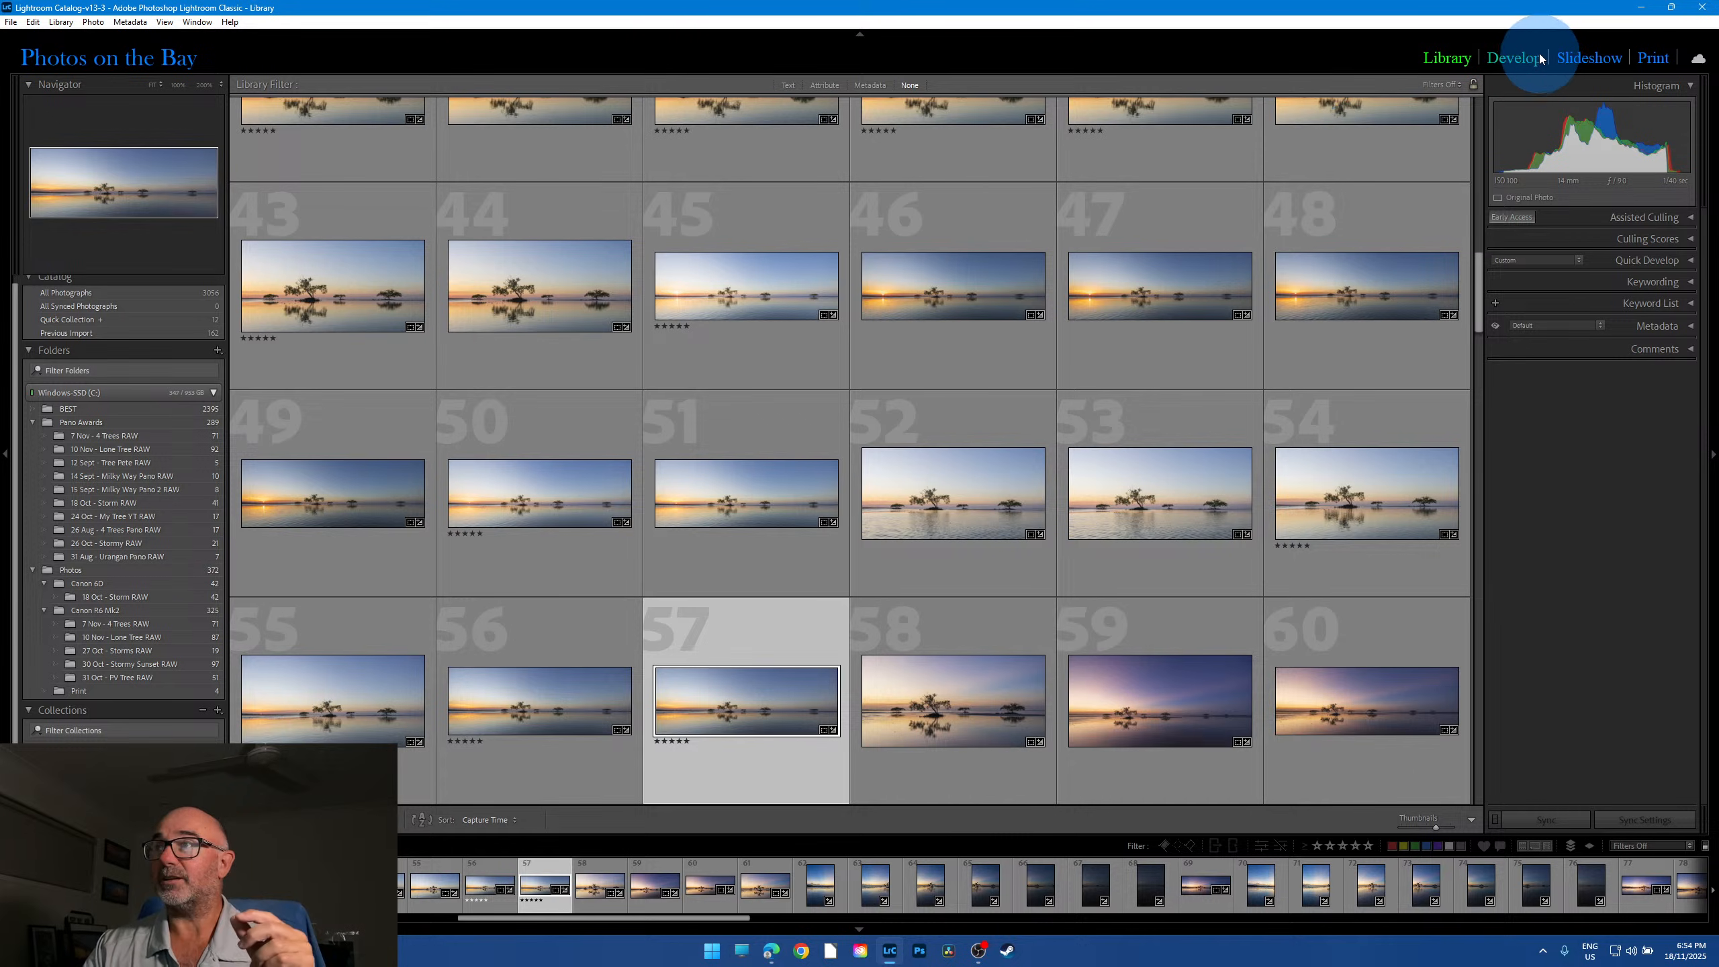
{"action": "left_click", "coordinate": [1514, 60]}
Step: Examine the rocks and the setting sun in photo 57 at 100%, and go back to photo 56 for comparison
{"action": "left_click", "coordinate": [617, 519]}
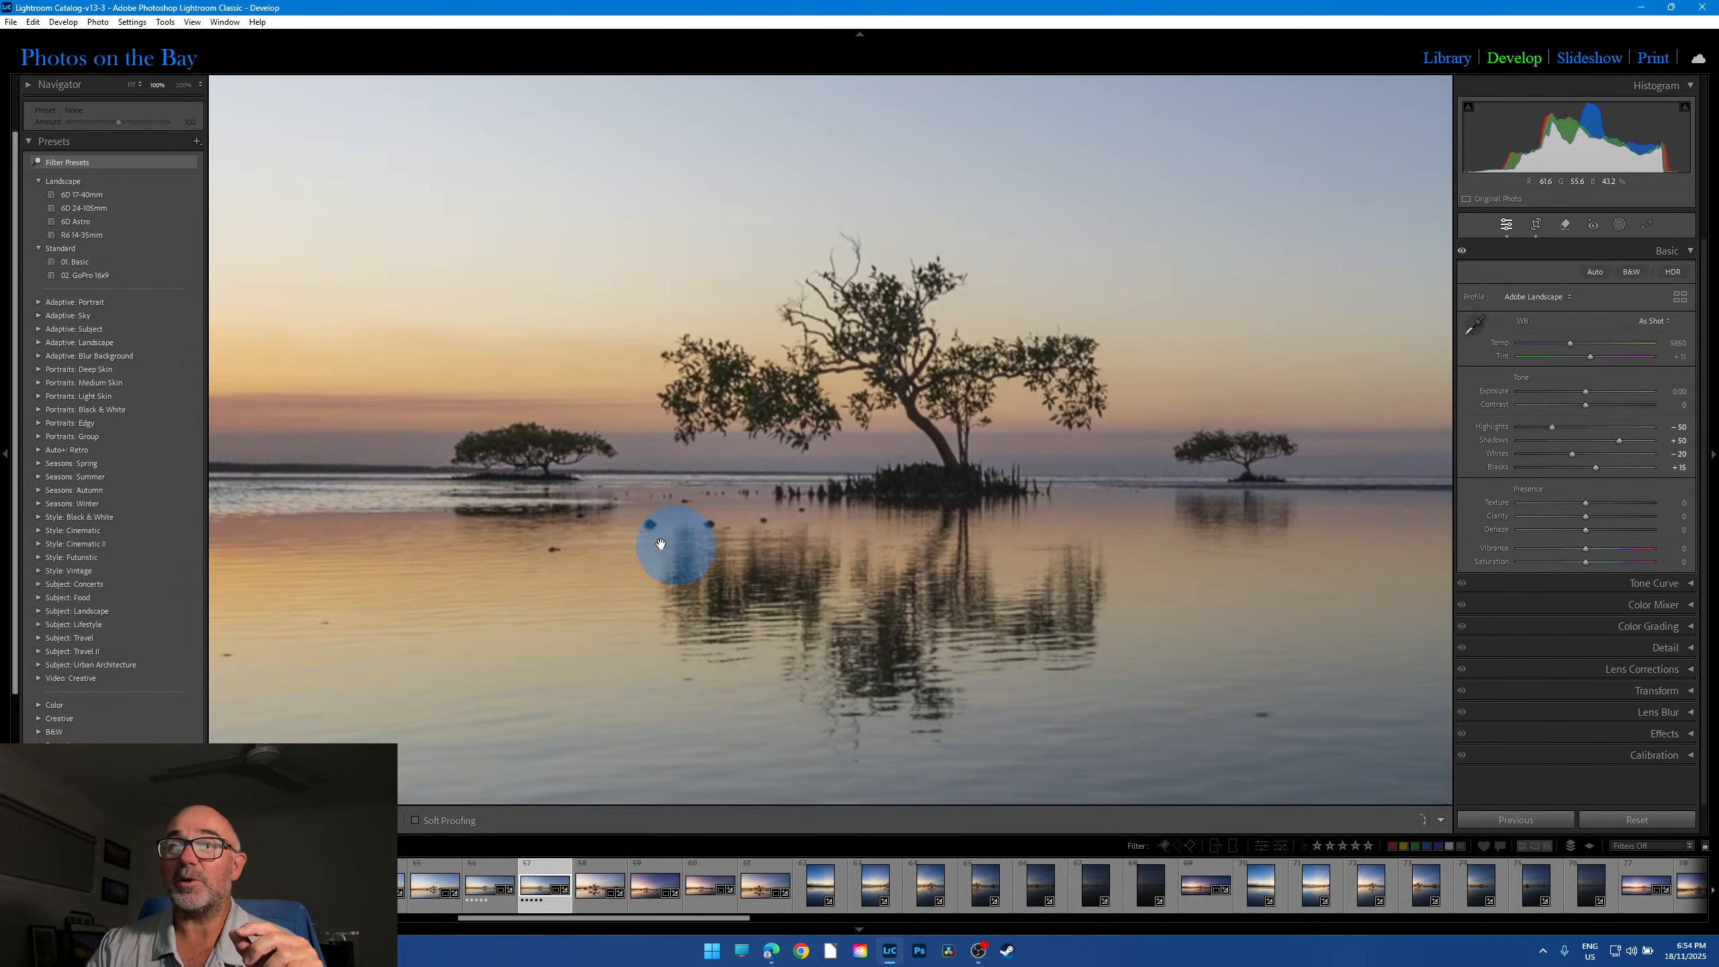
{"action": "left_click_drag", "start_coordinate": [636, 545], "coordinate": [985, 551]}
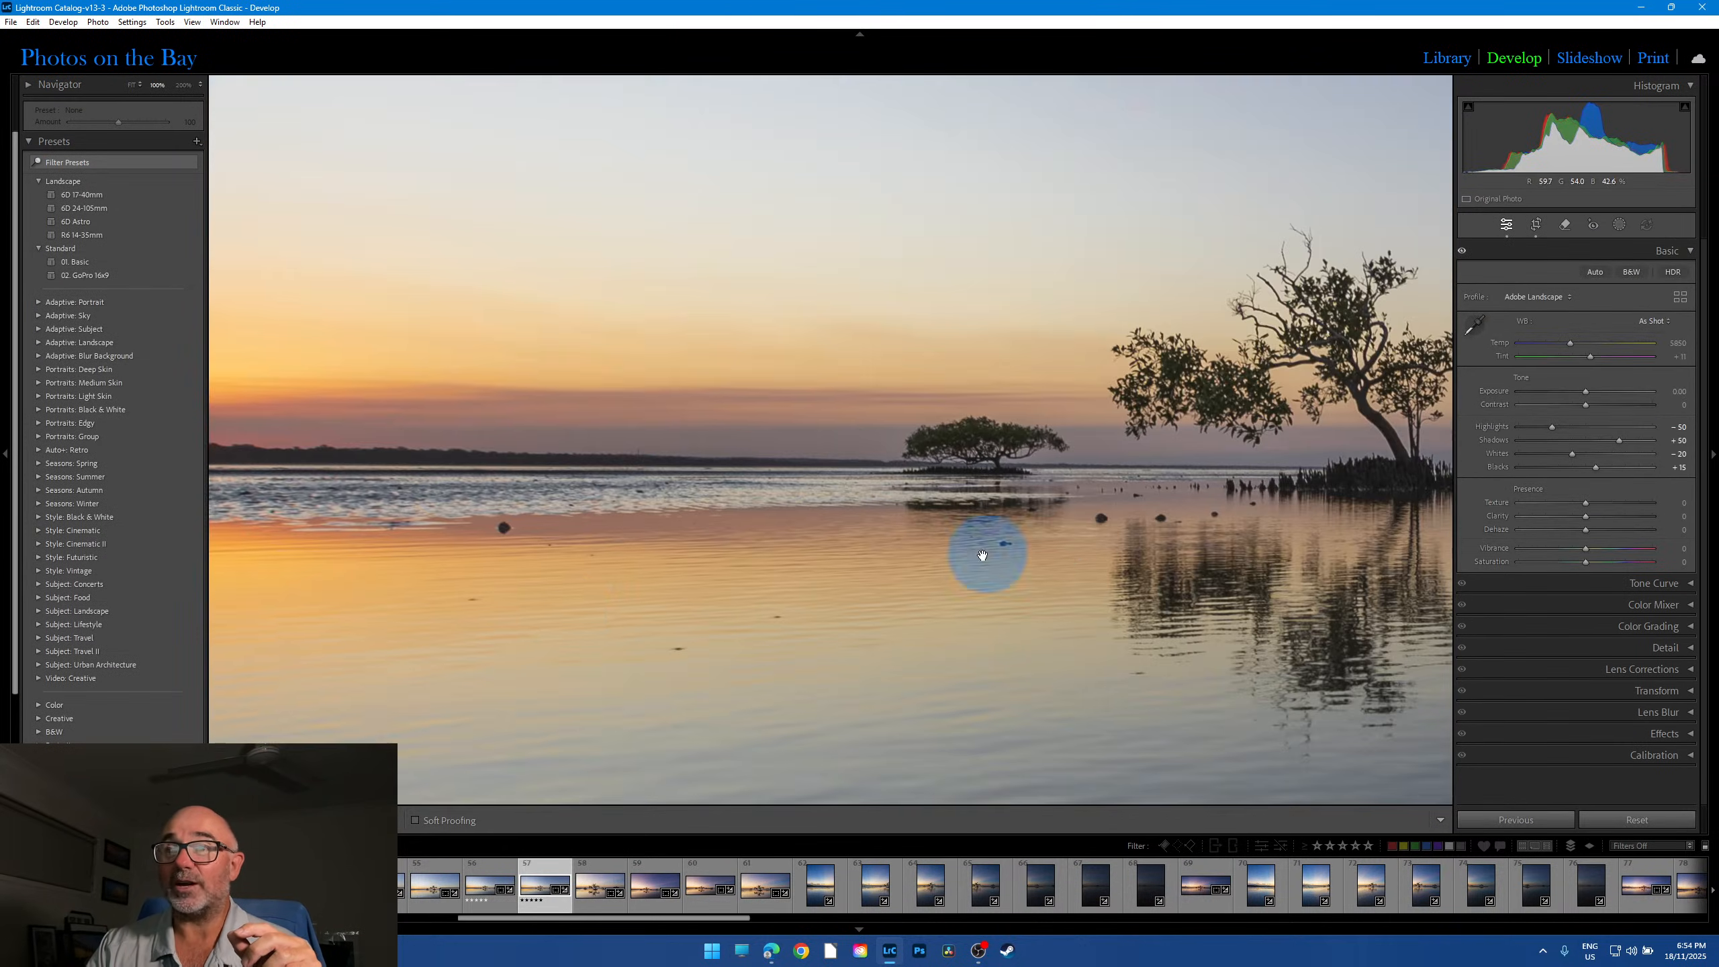
{"action": "left_click", "coordinate": [1111, 536]}
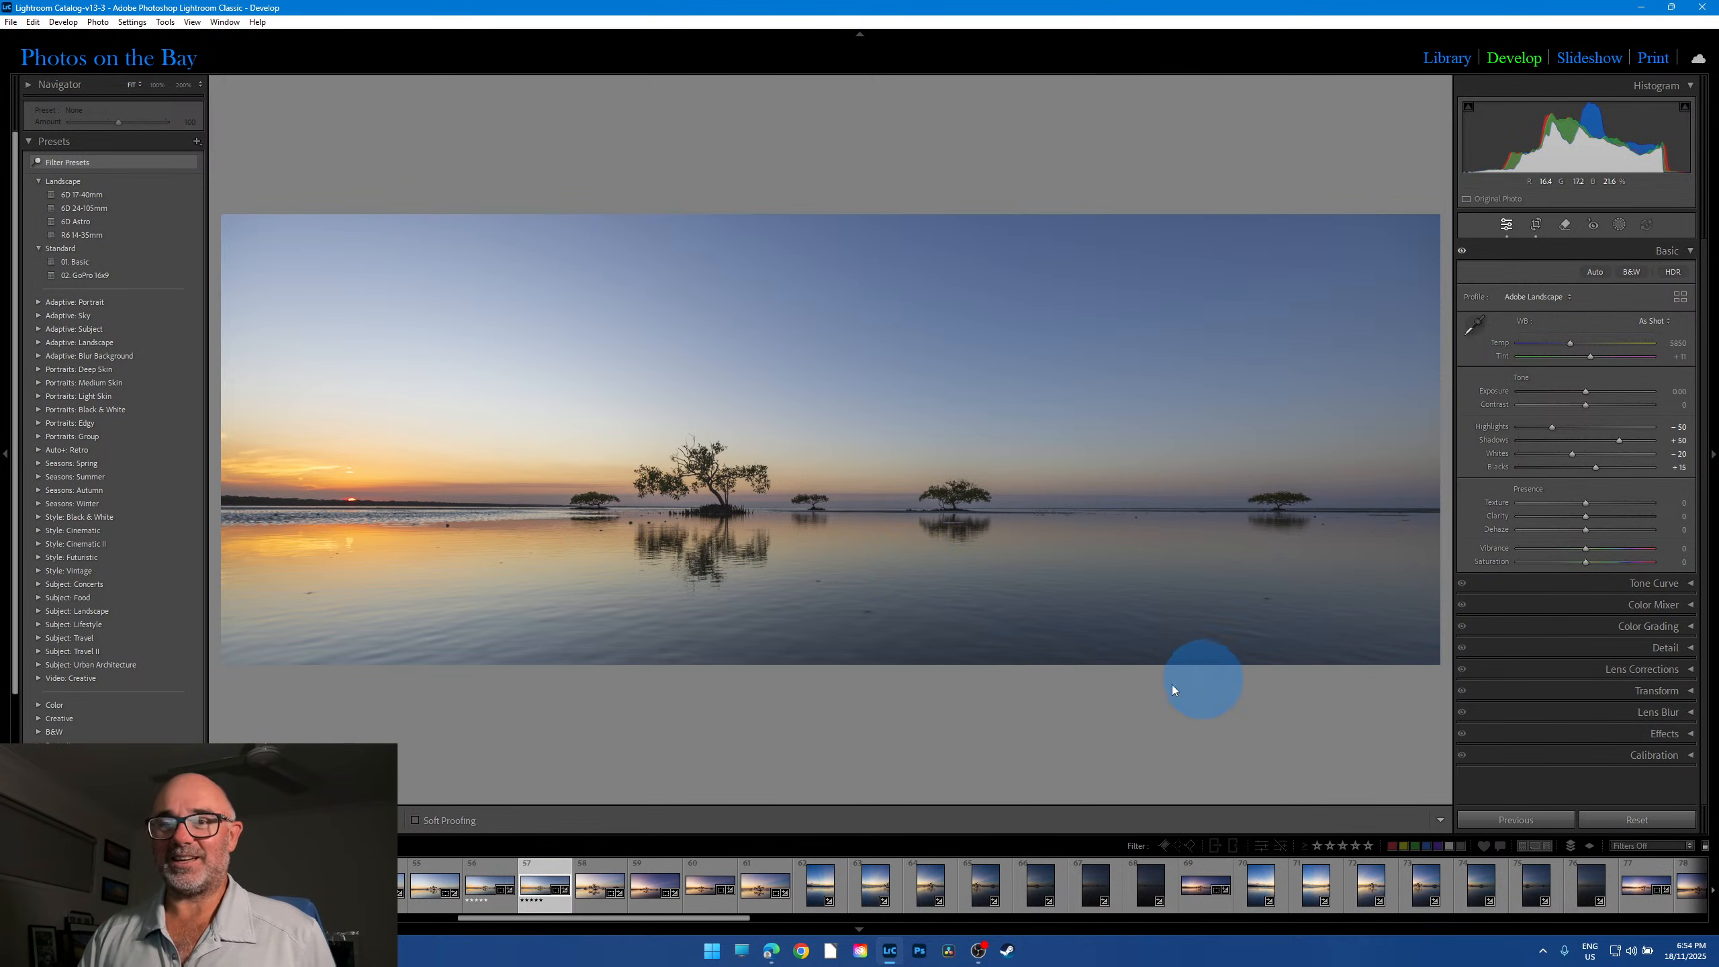
{"action": "left_click", "coordinate": [362, 509]}
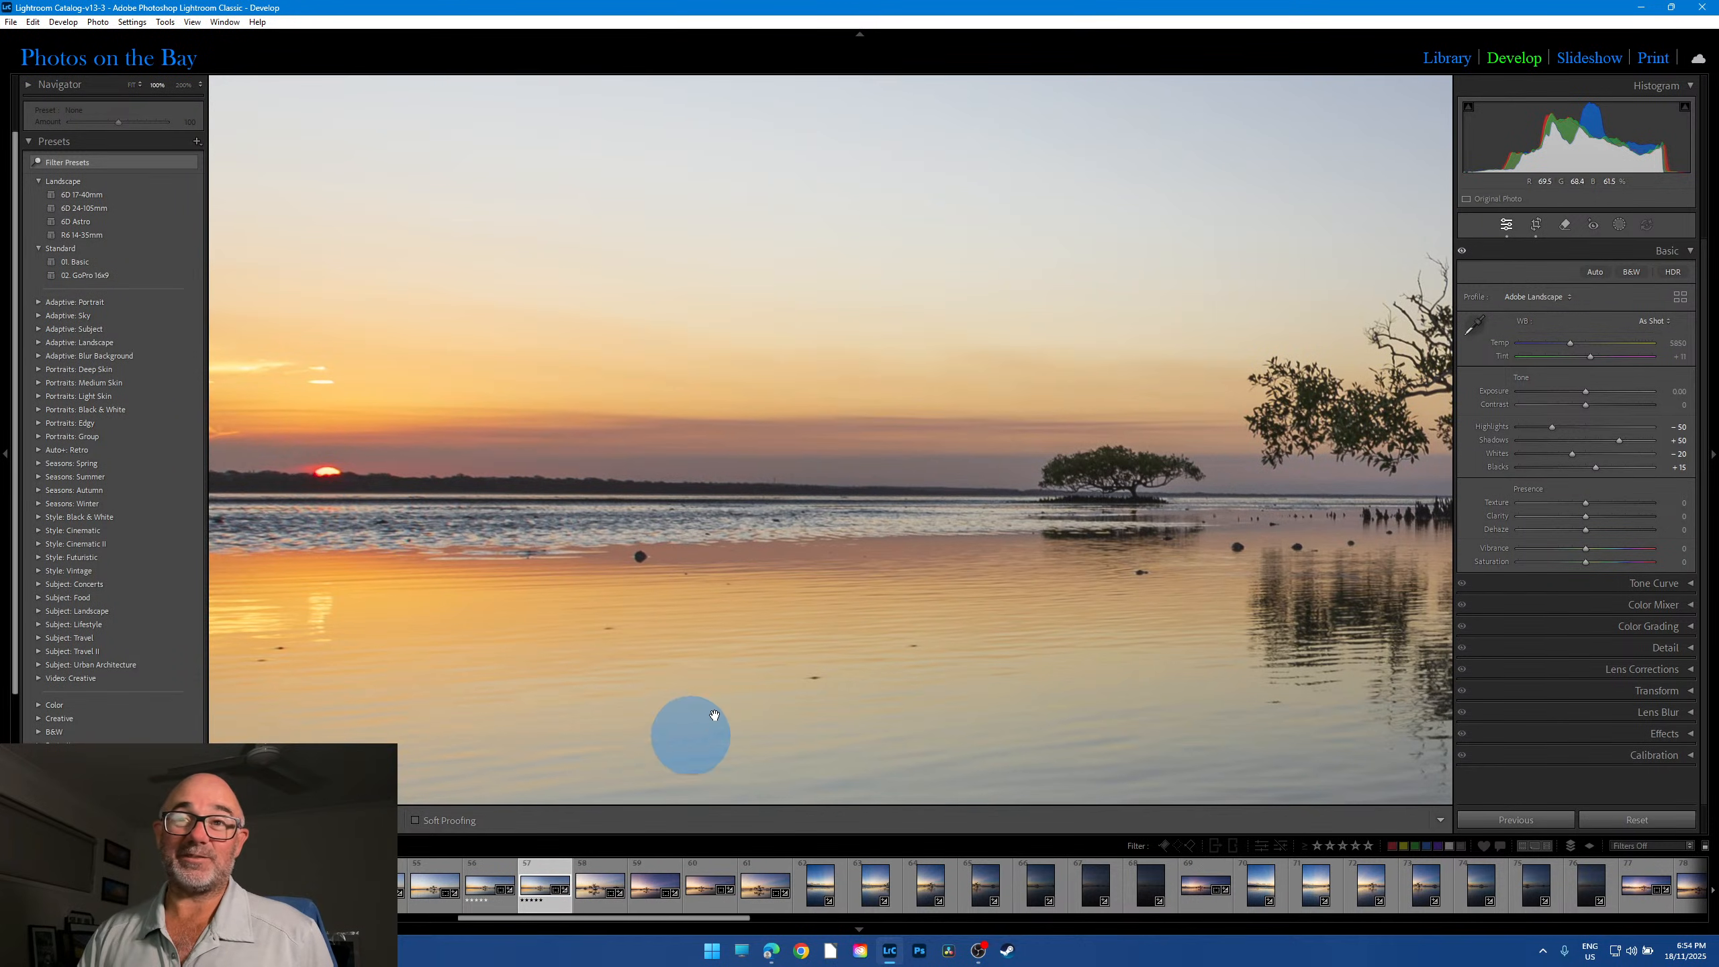
{"action": "left_click", "coordinate": [742, 645]}
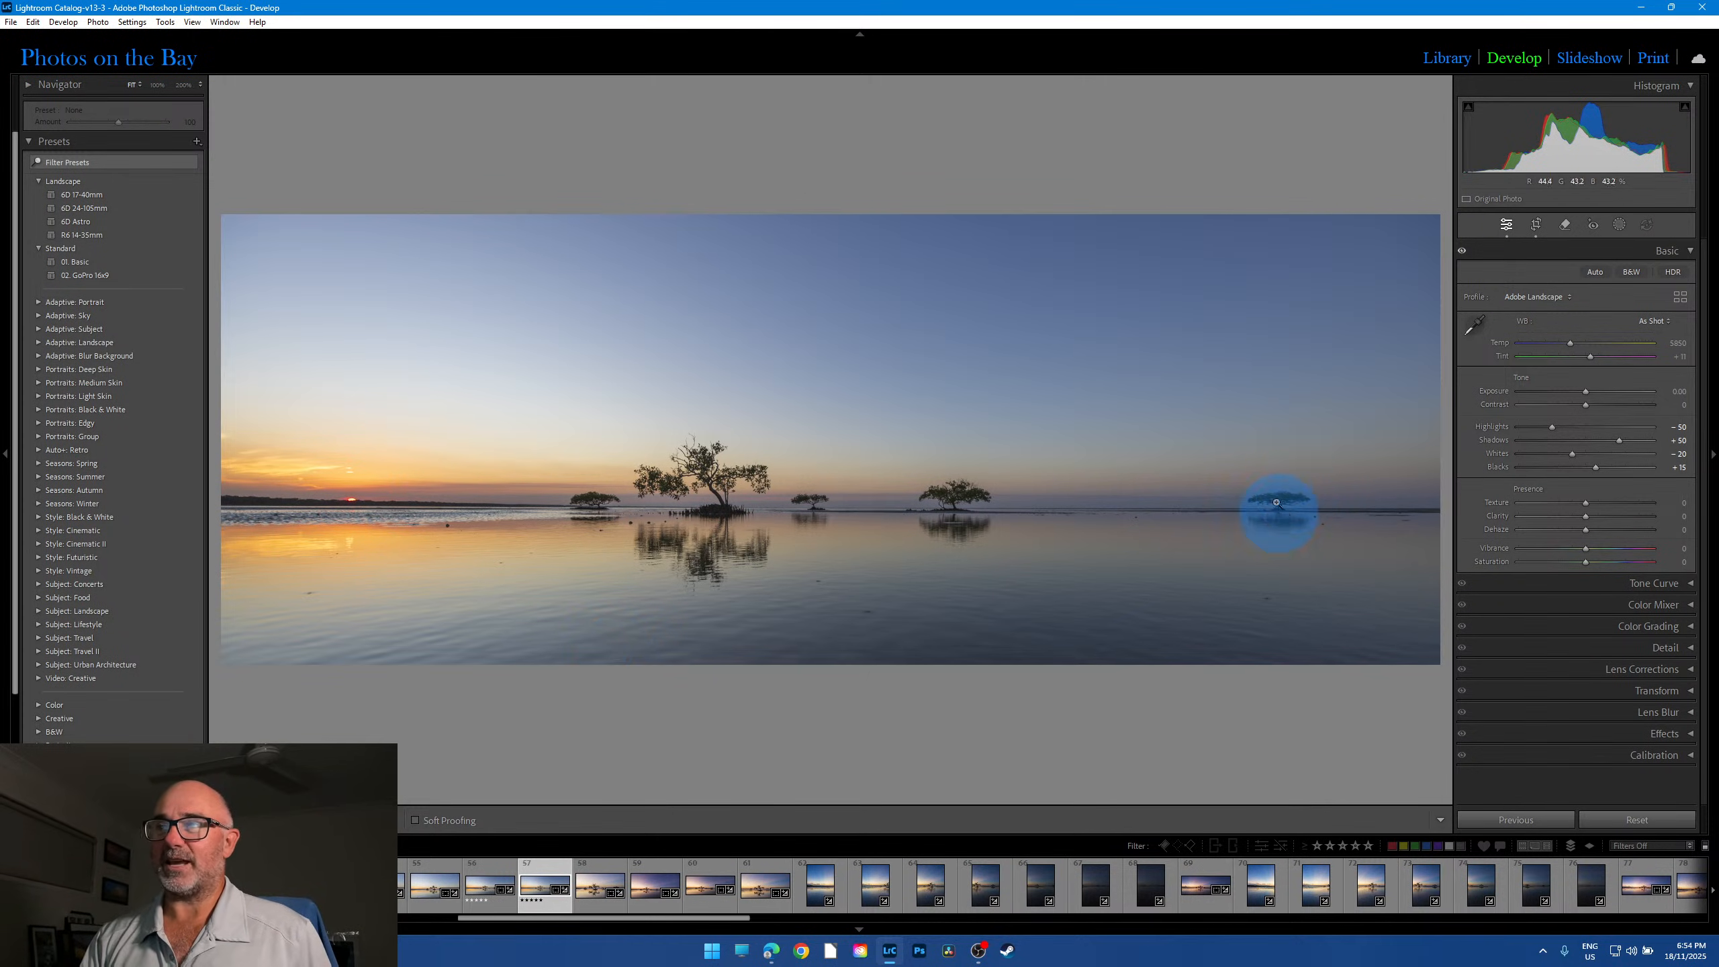
{"action": "left_click", "coordinate": [490, 883]}
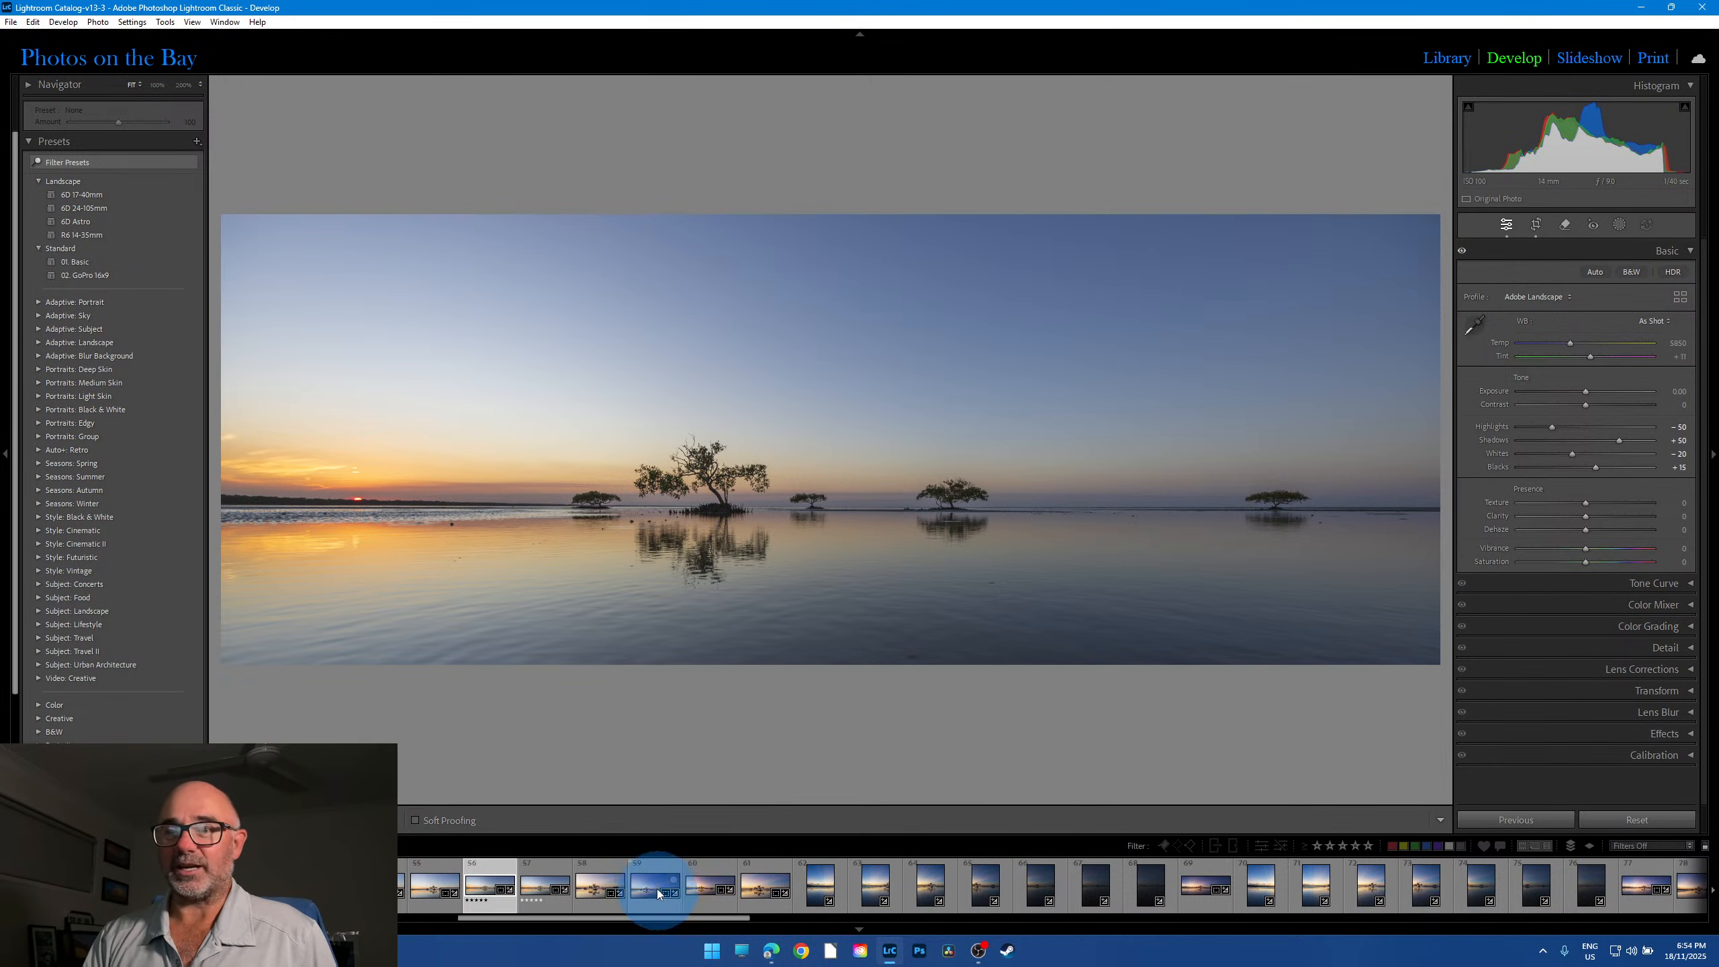
Step: Open photo 58 in Develop and examine the main mangrove's reflection and the rocks beside it at 100%
{"action": "left_click", "coordinate": [596, 885]}
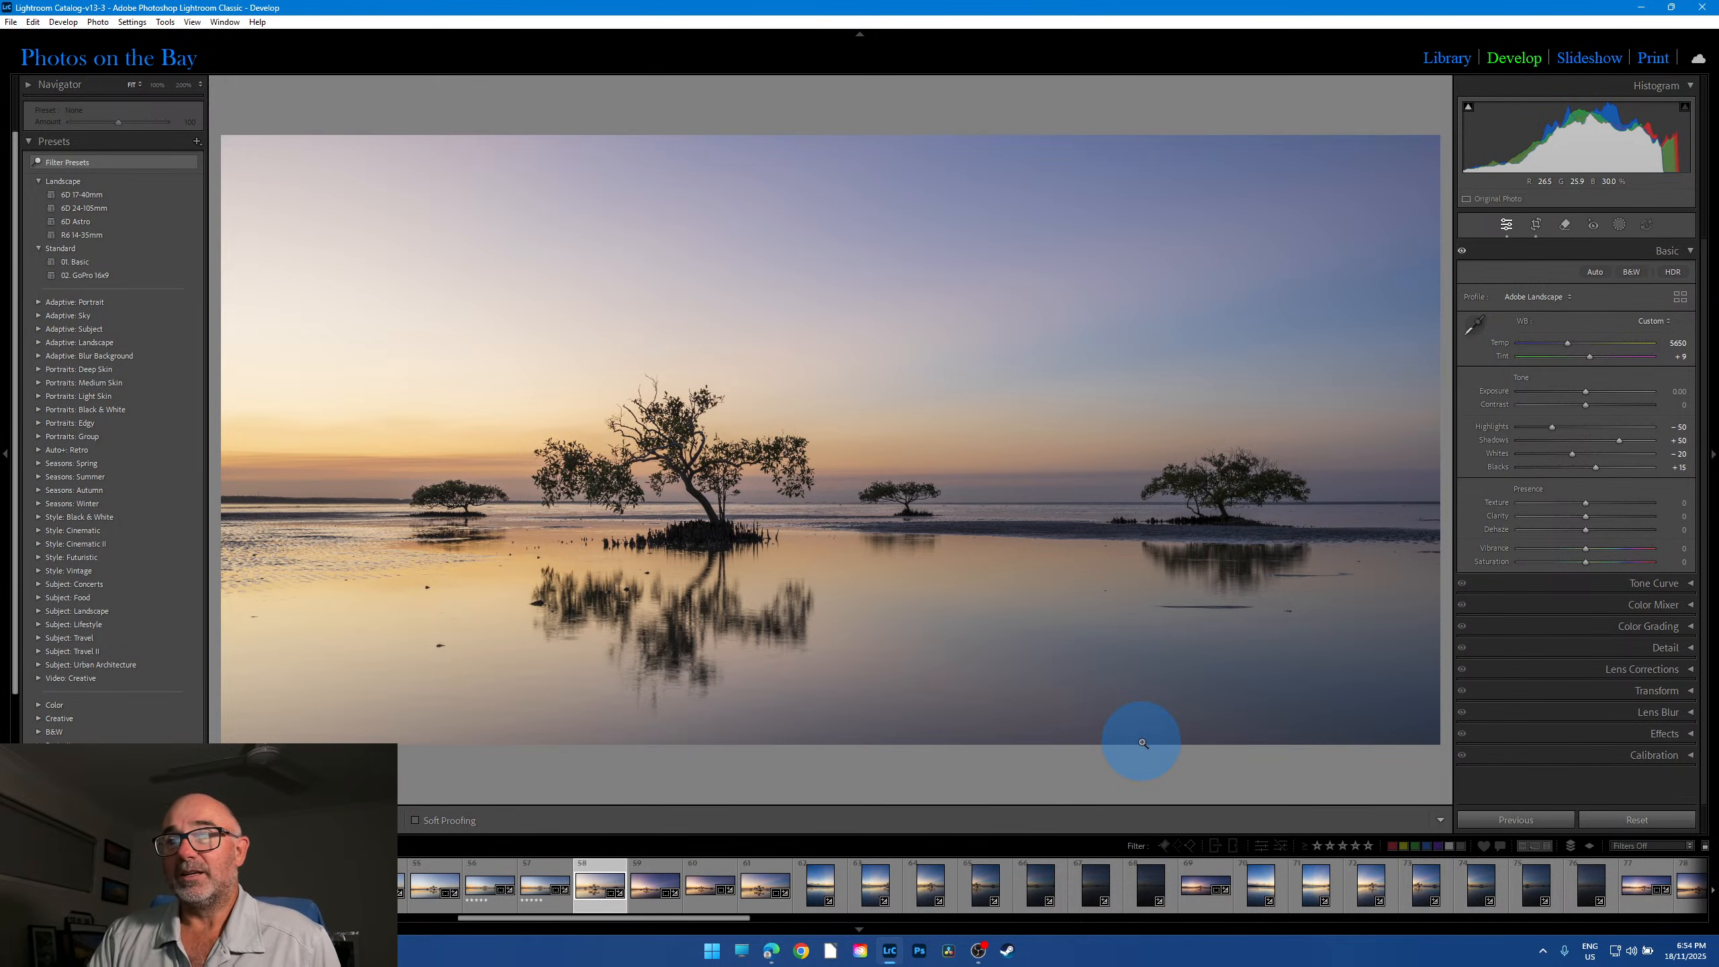
{"action": "left_click", "coordinate": [537, 614]}
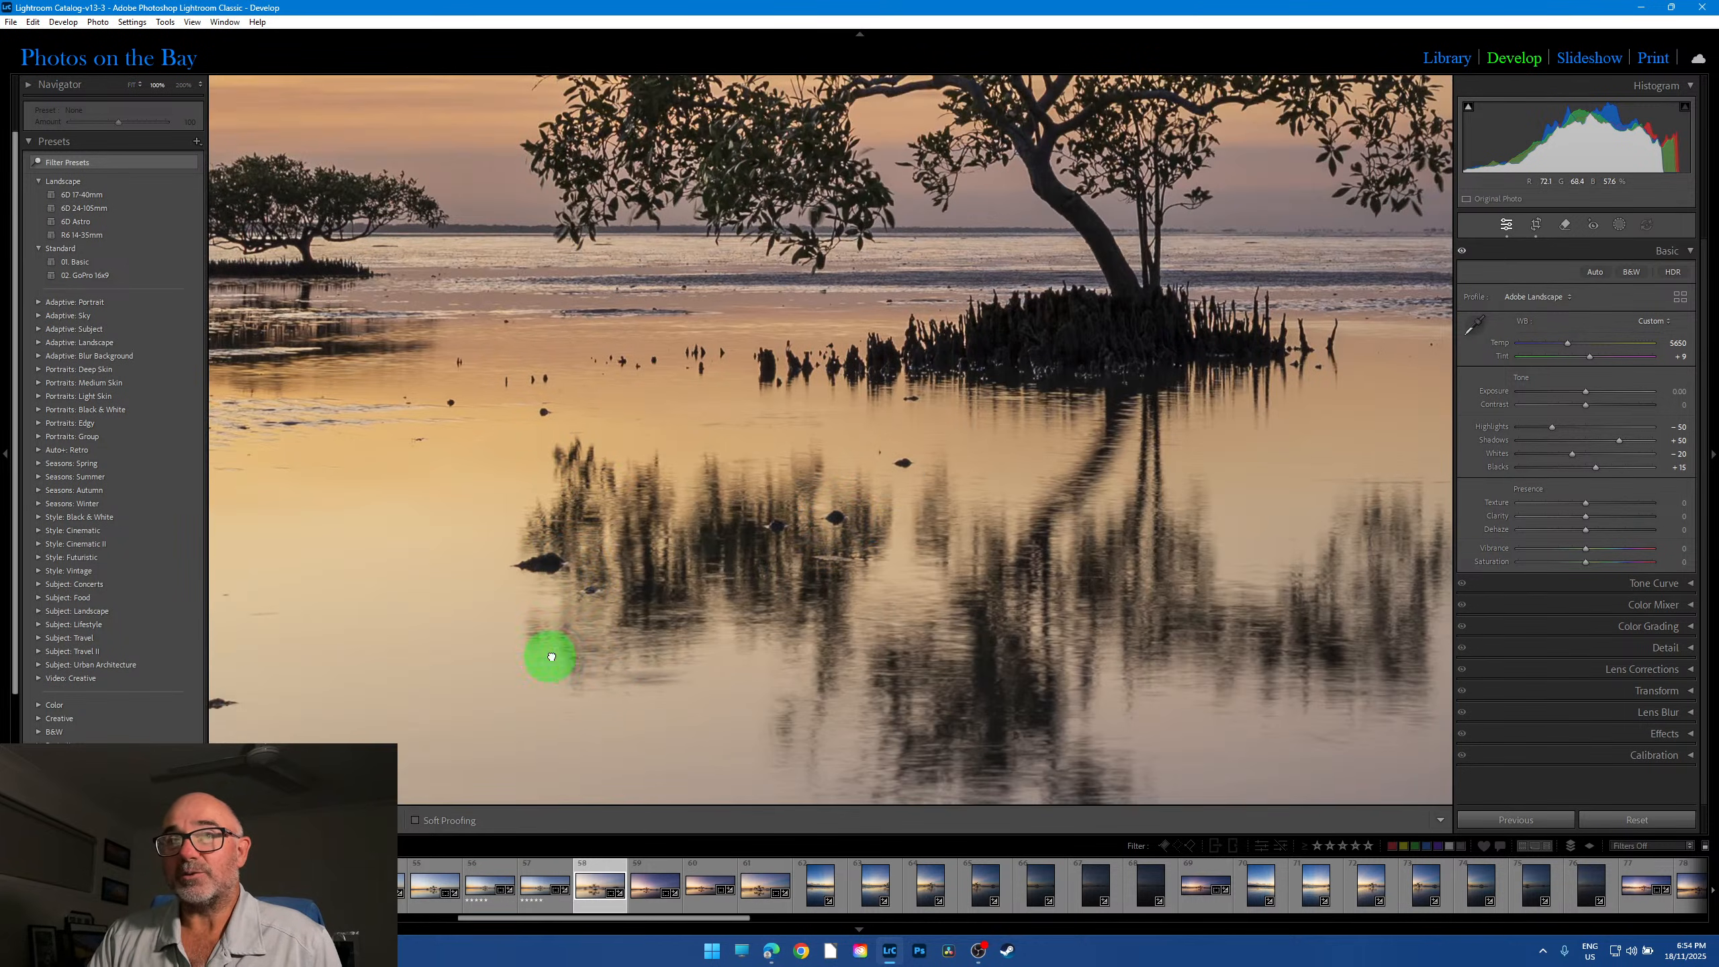
{"action": "left_click", "coordinate": [551, 656]}
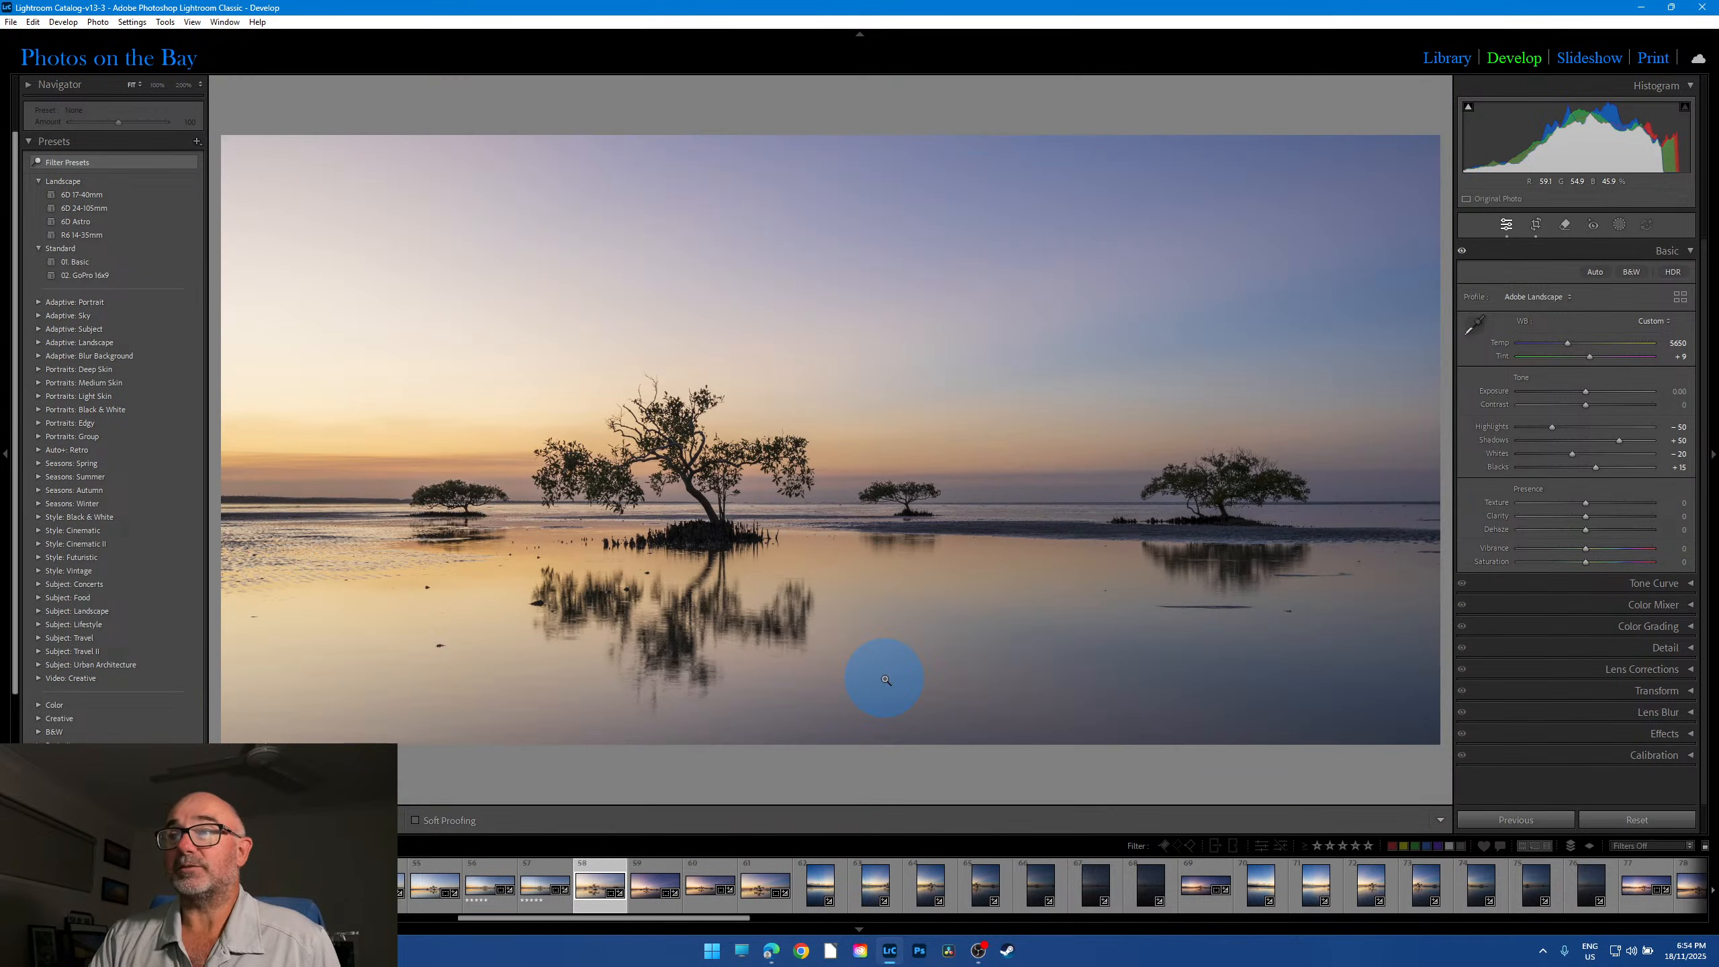
Step: Open photo 59, bring the photos after it into the filmstrip and look at the main mangrove up close
{"action": "left_click", "coordinate": [656, 885]}
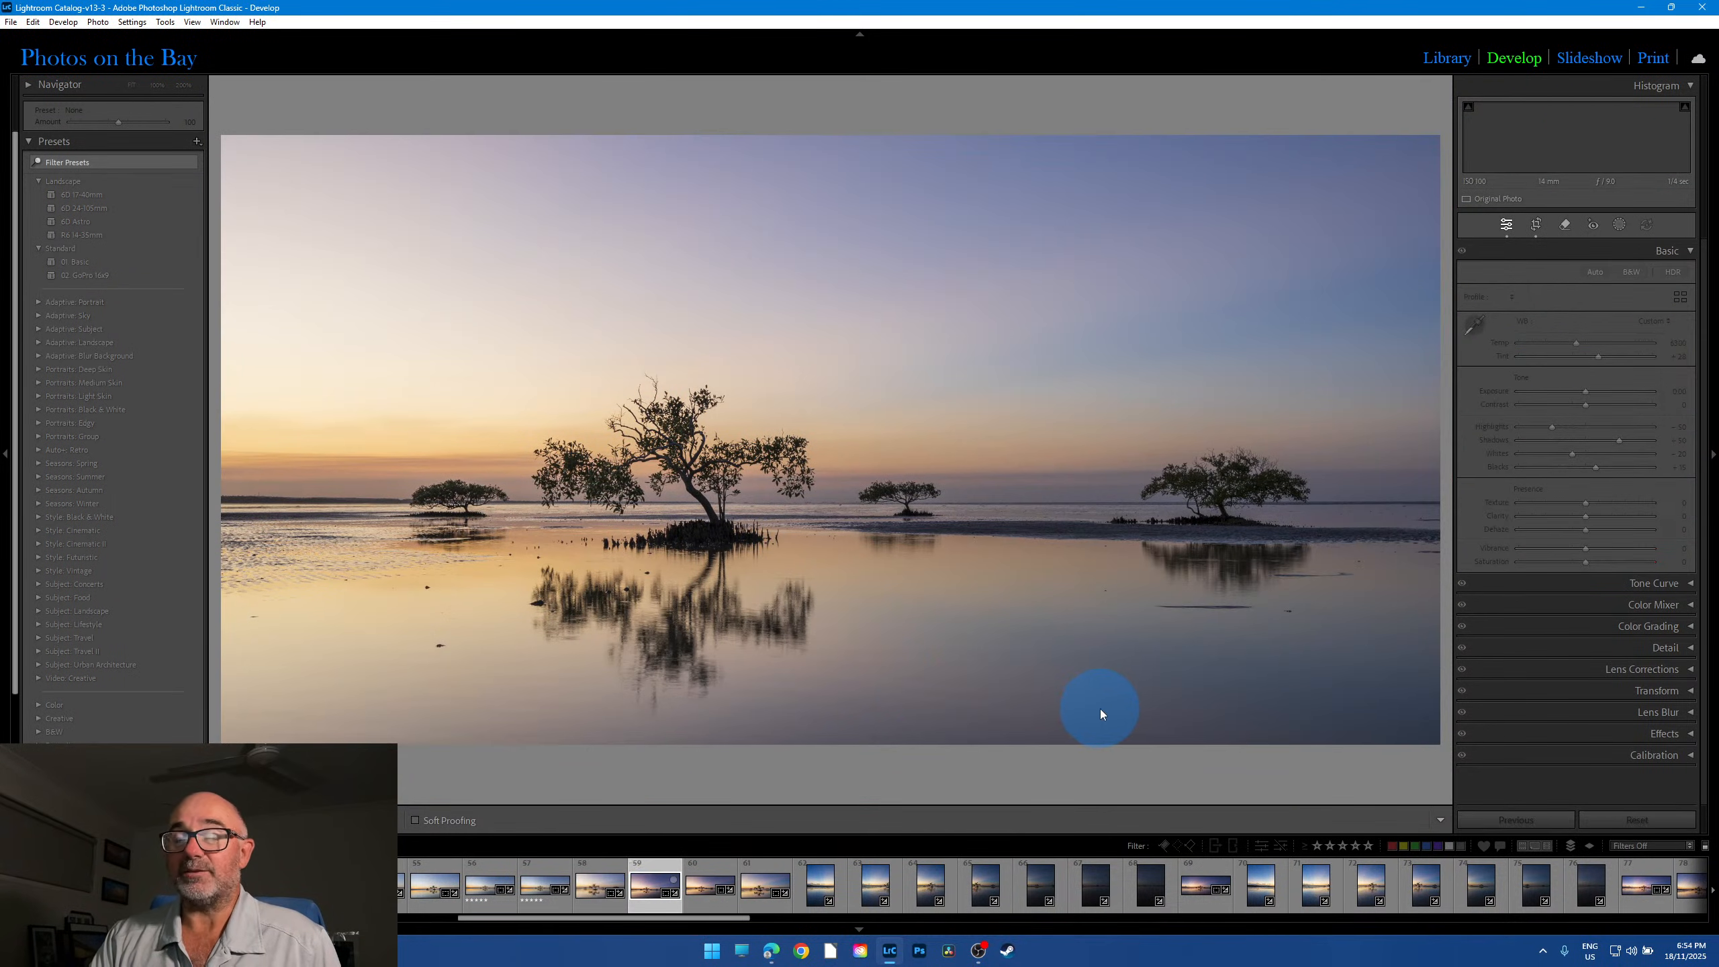
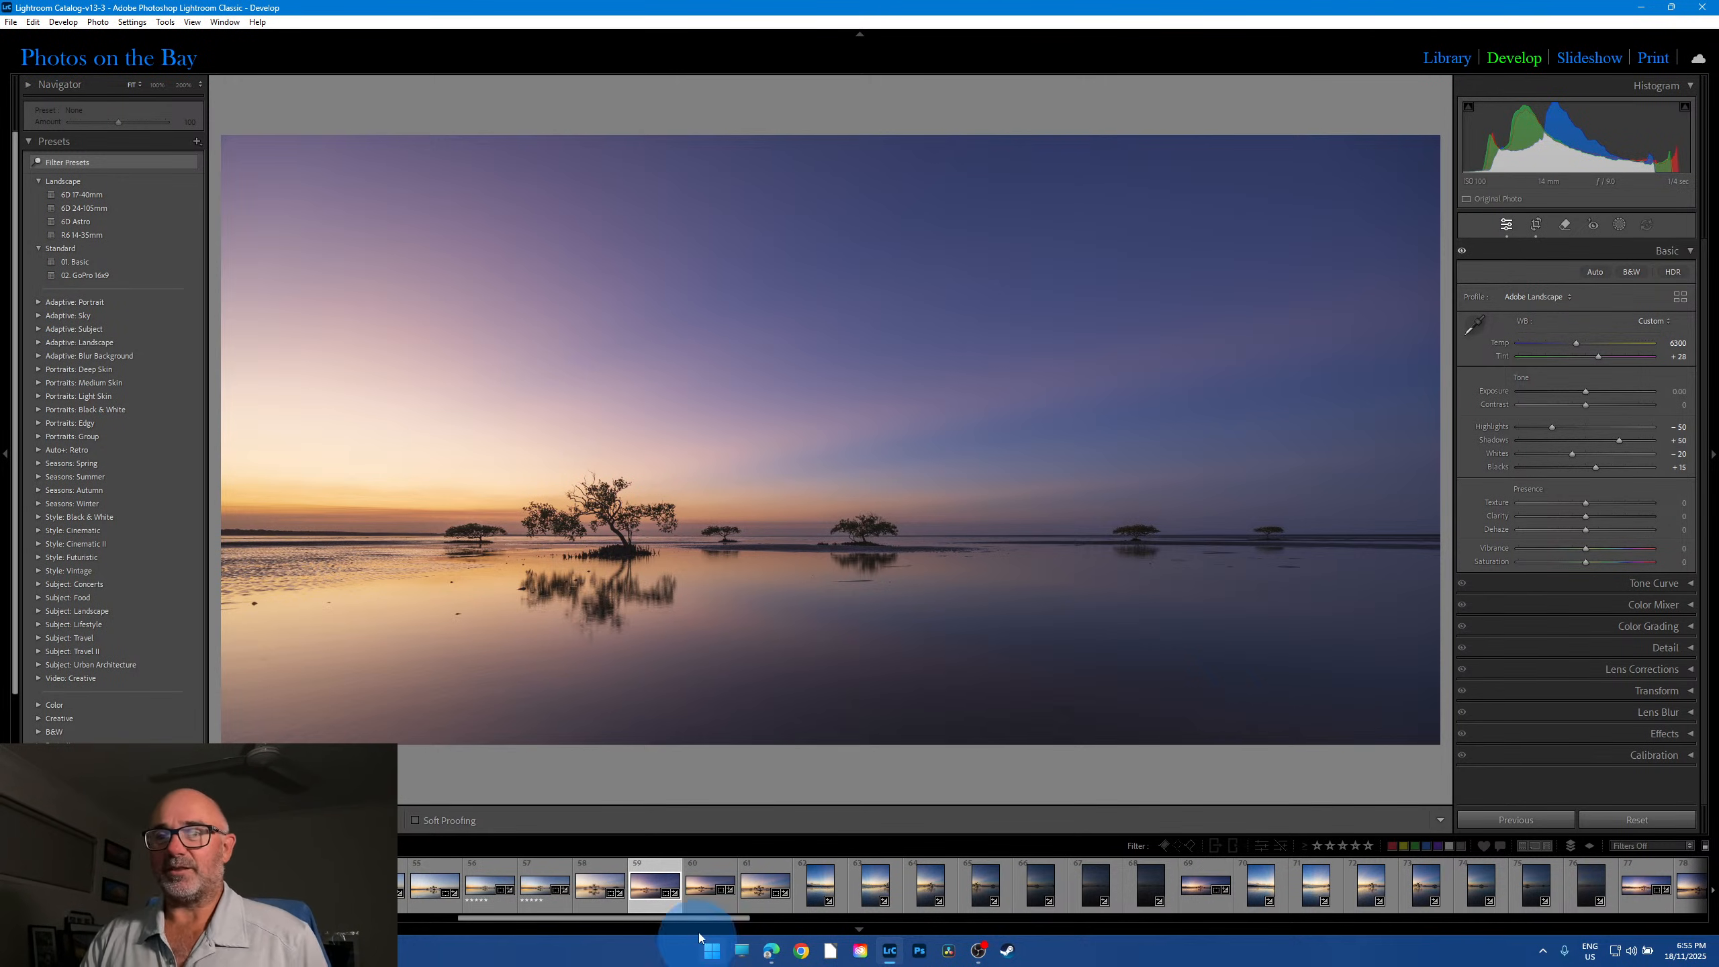
{"action": "left_click_drag", "start_coordinate": [696, 918], "coordinate": [745, 921]}
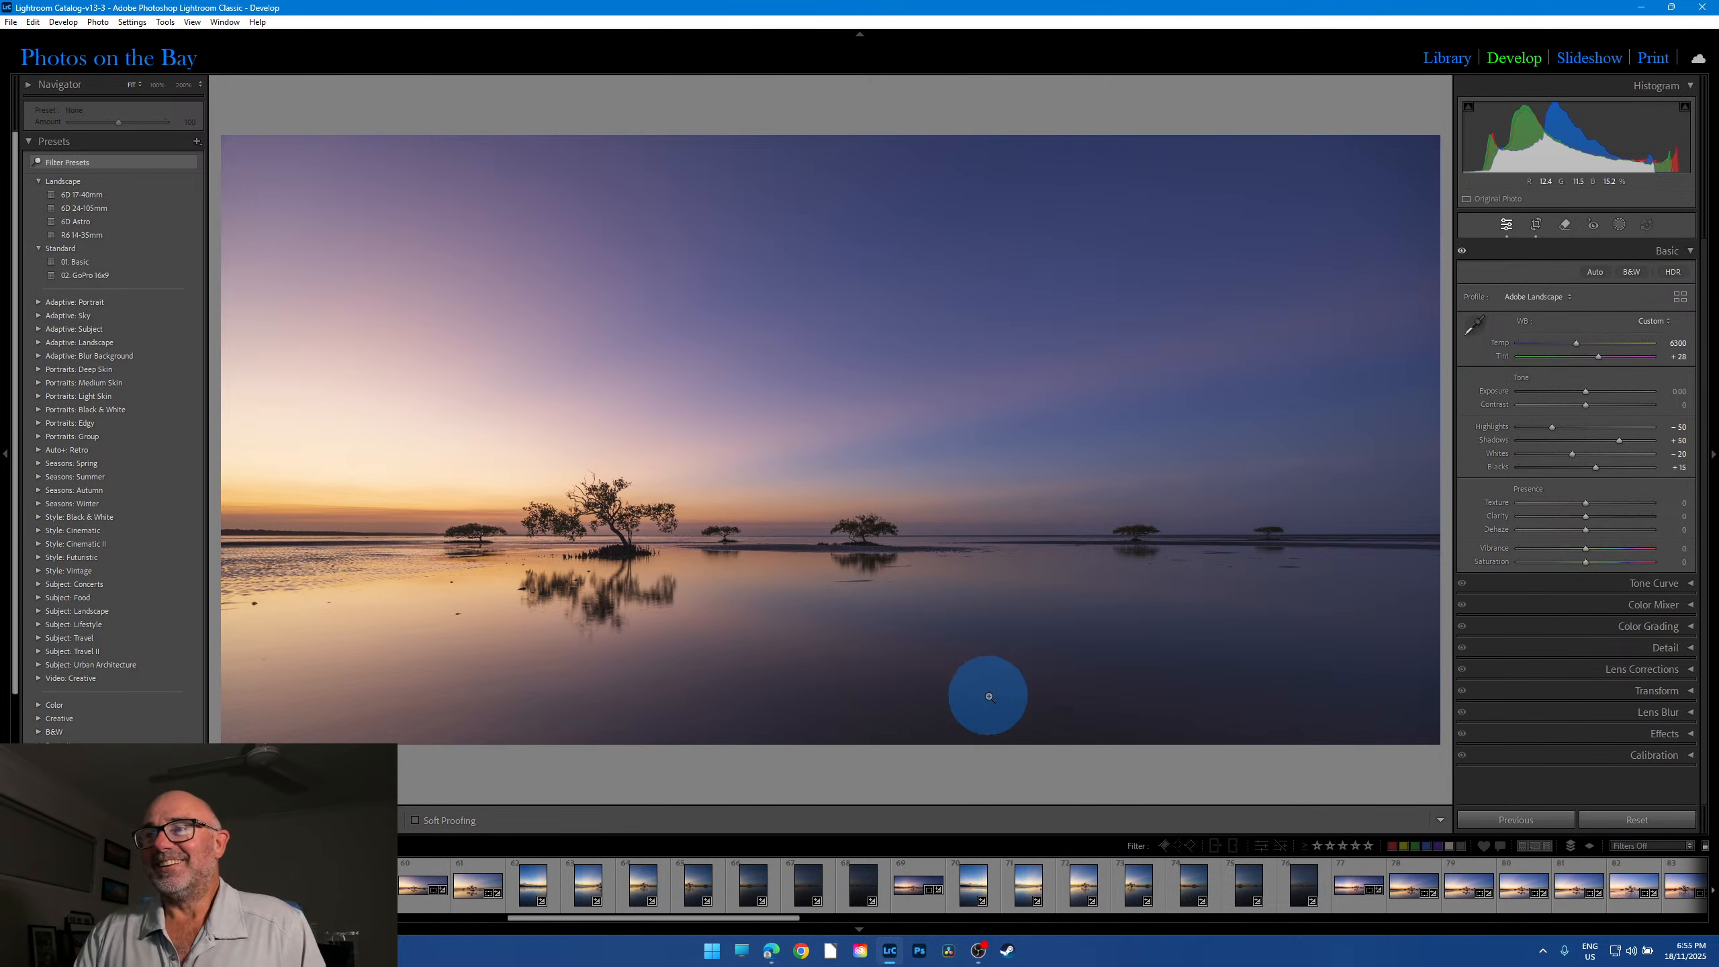
{"action": "left_click", "coordinate": [621, 535]}
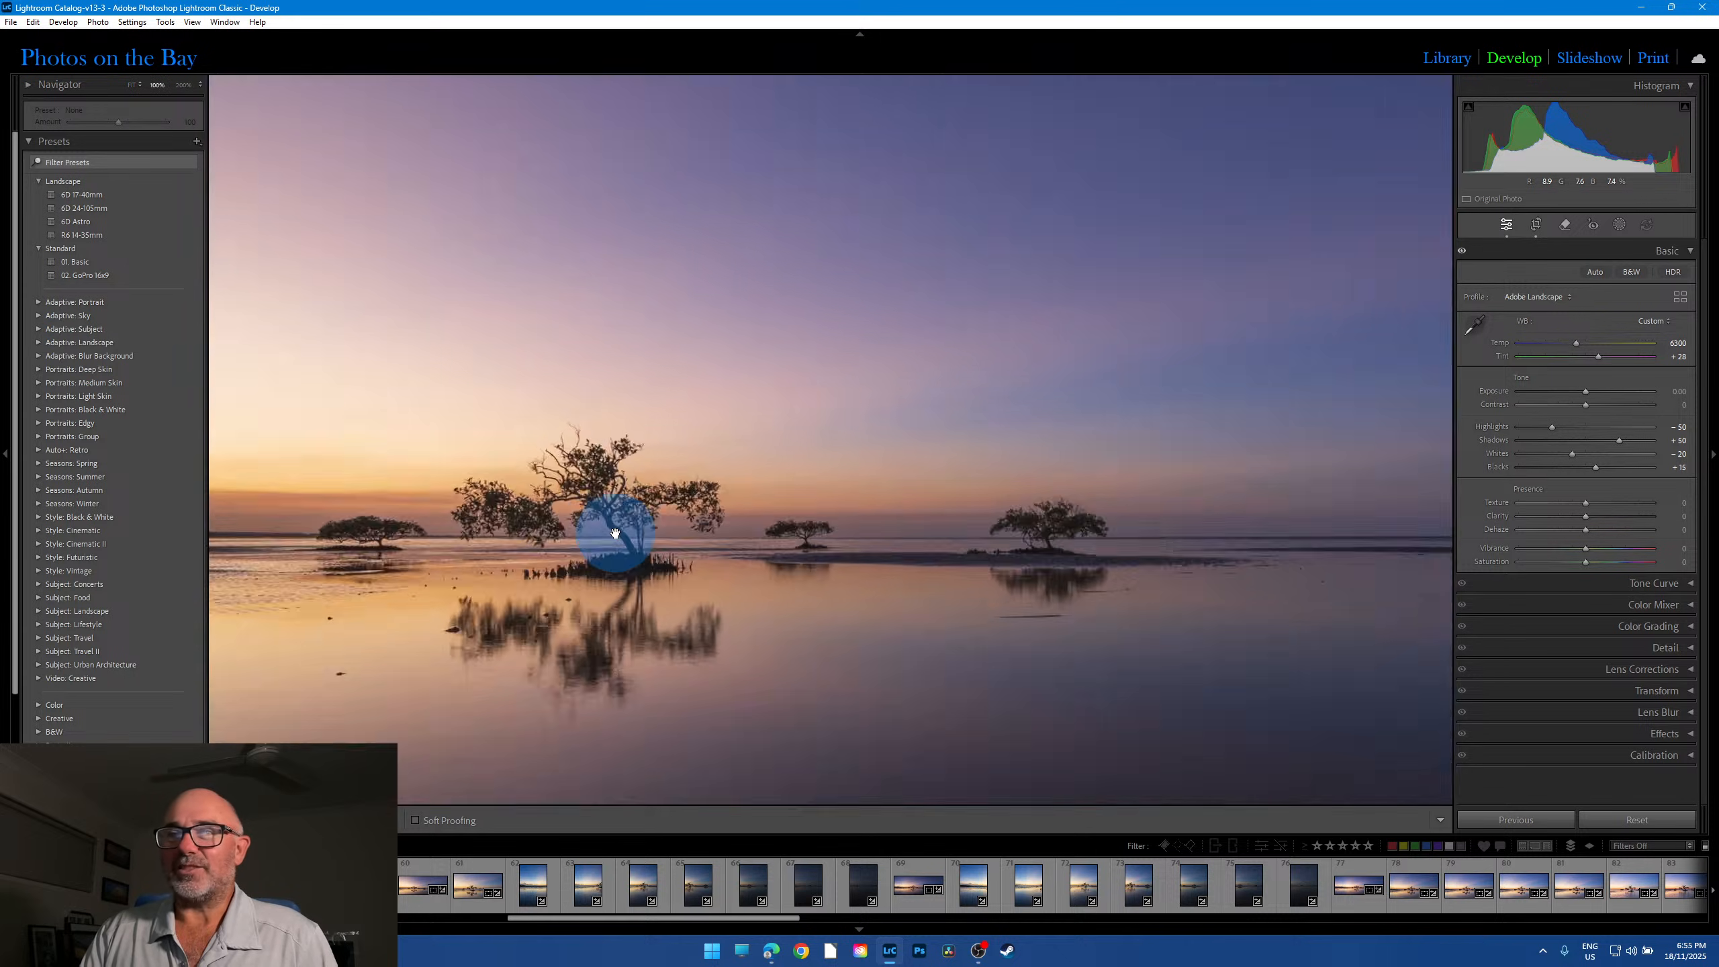
{"action": "left_click", "coordinate": [614, 535]}
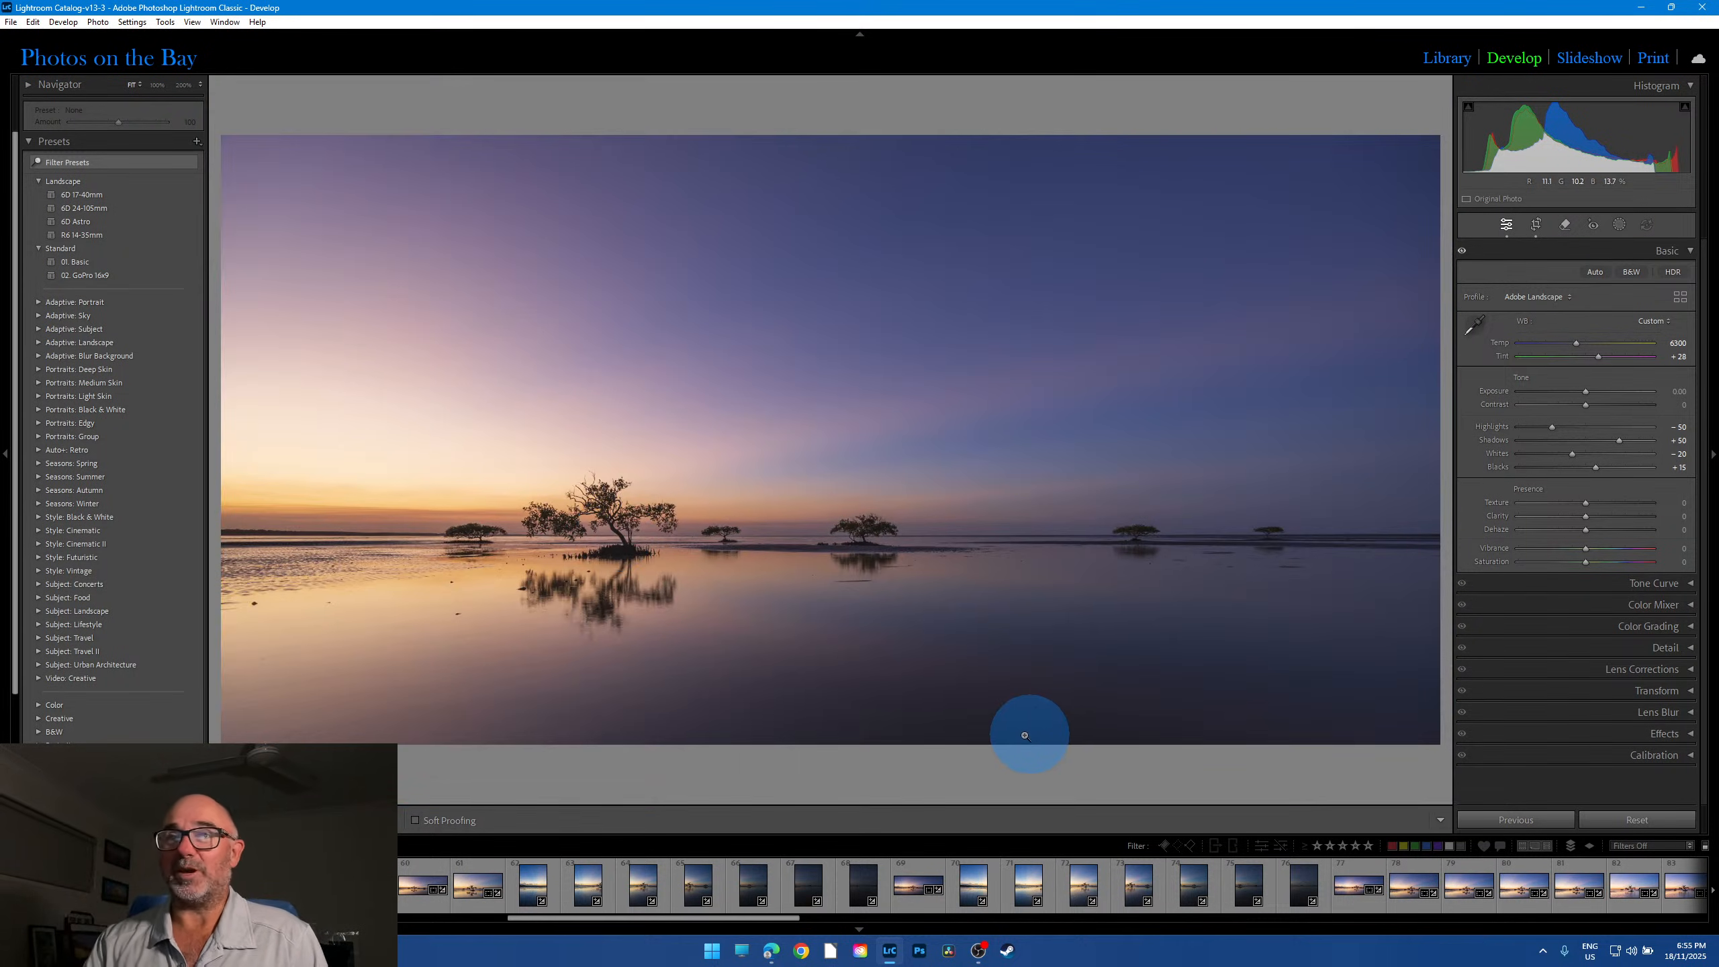
Step: Try a Contrast of +76 on photo 59 and reset it
{"action": "left_click_drag", "start_coordinate": [1585, 391], "coordinate": [1638, 411]}
{"action": "double_click", "coordinate": [1576, 391]}
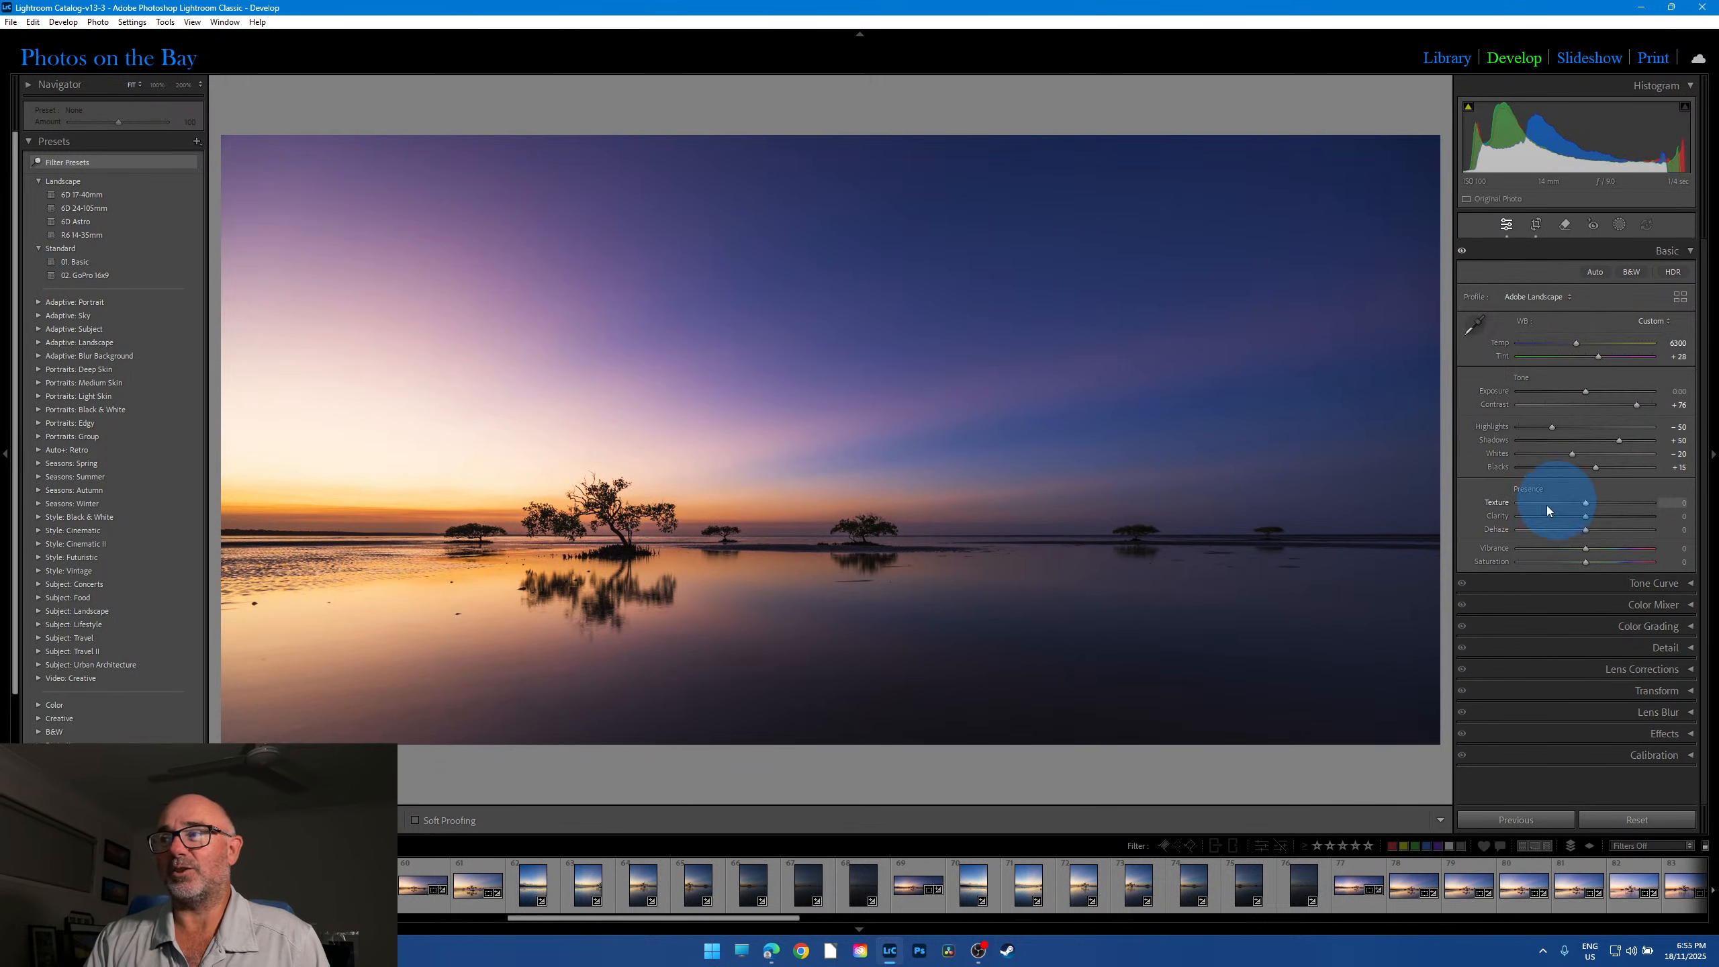
{"action": "double_click", "coordinate": [1637, 404]}
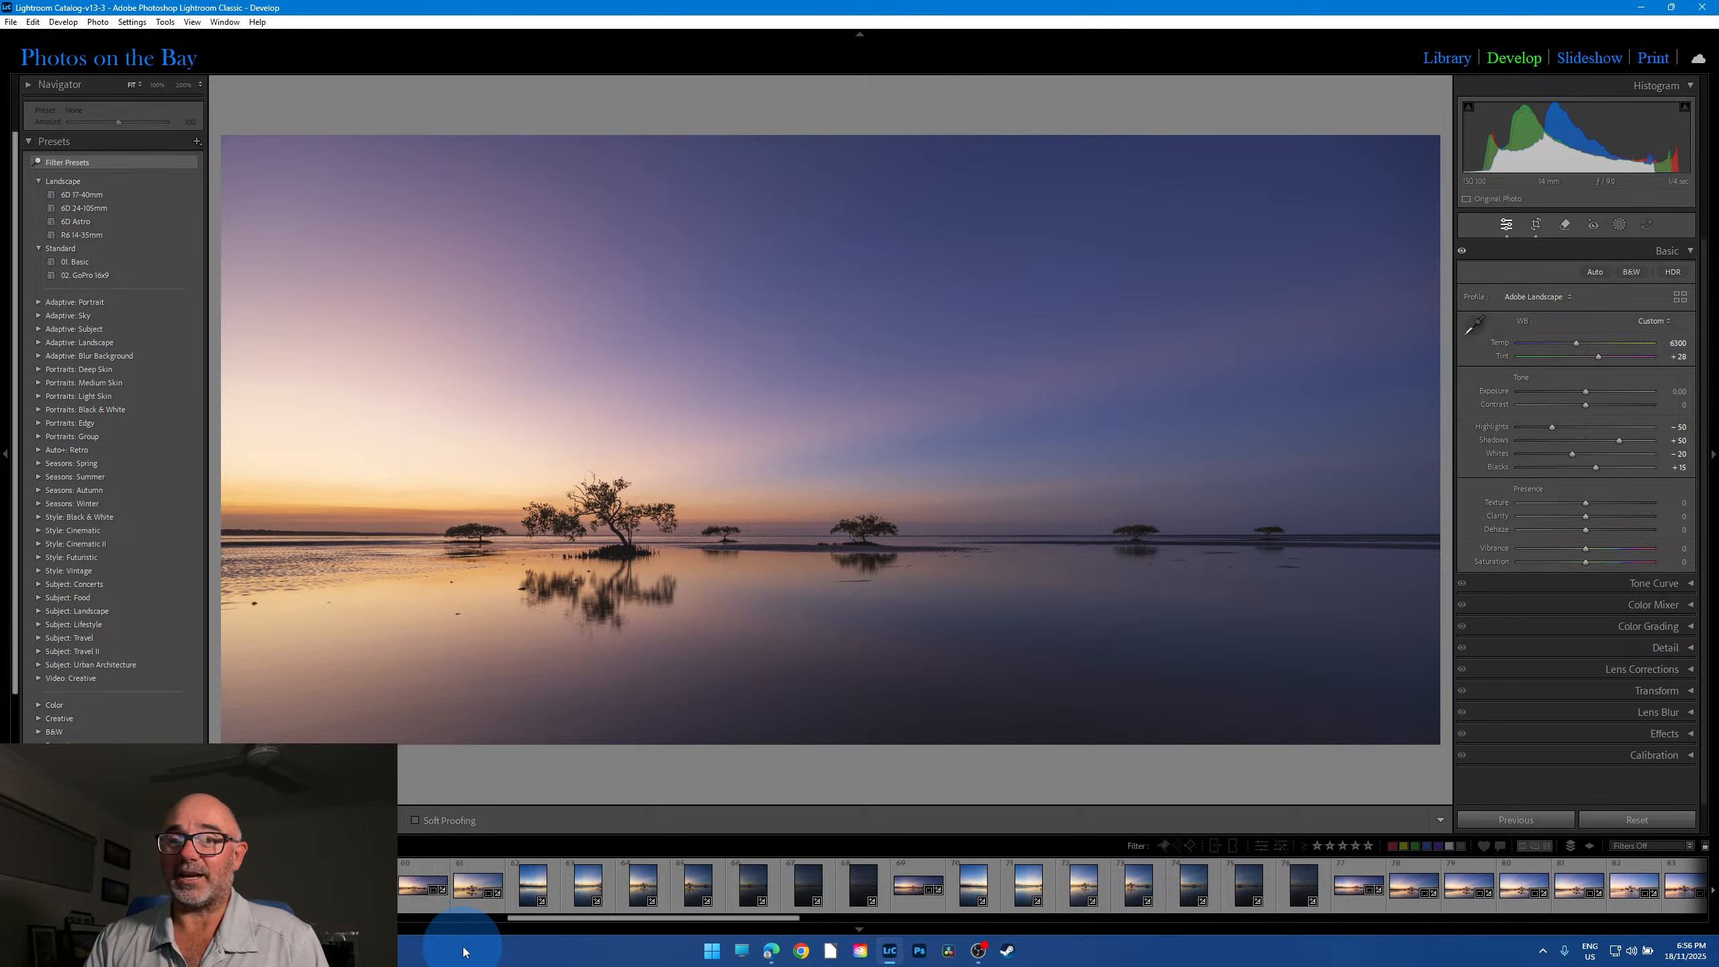
{"action": "key", "text": "0"}
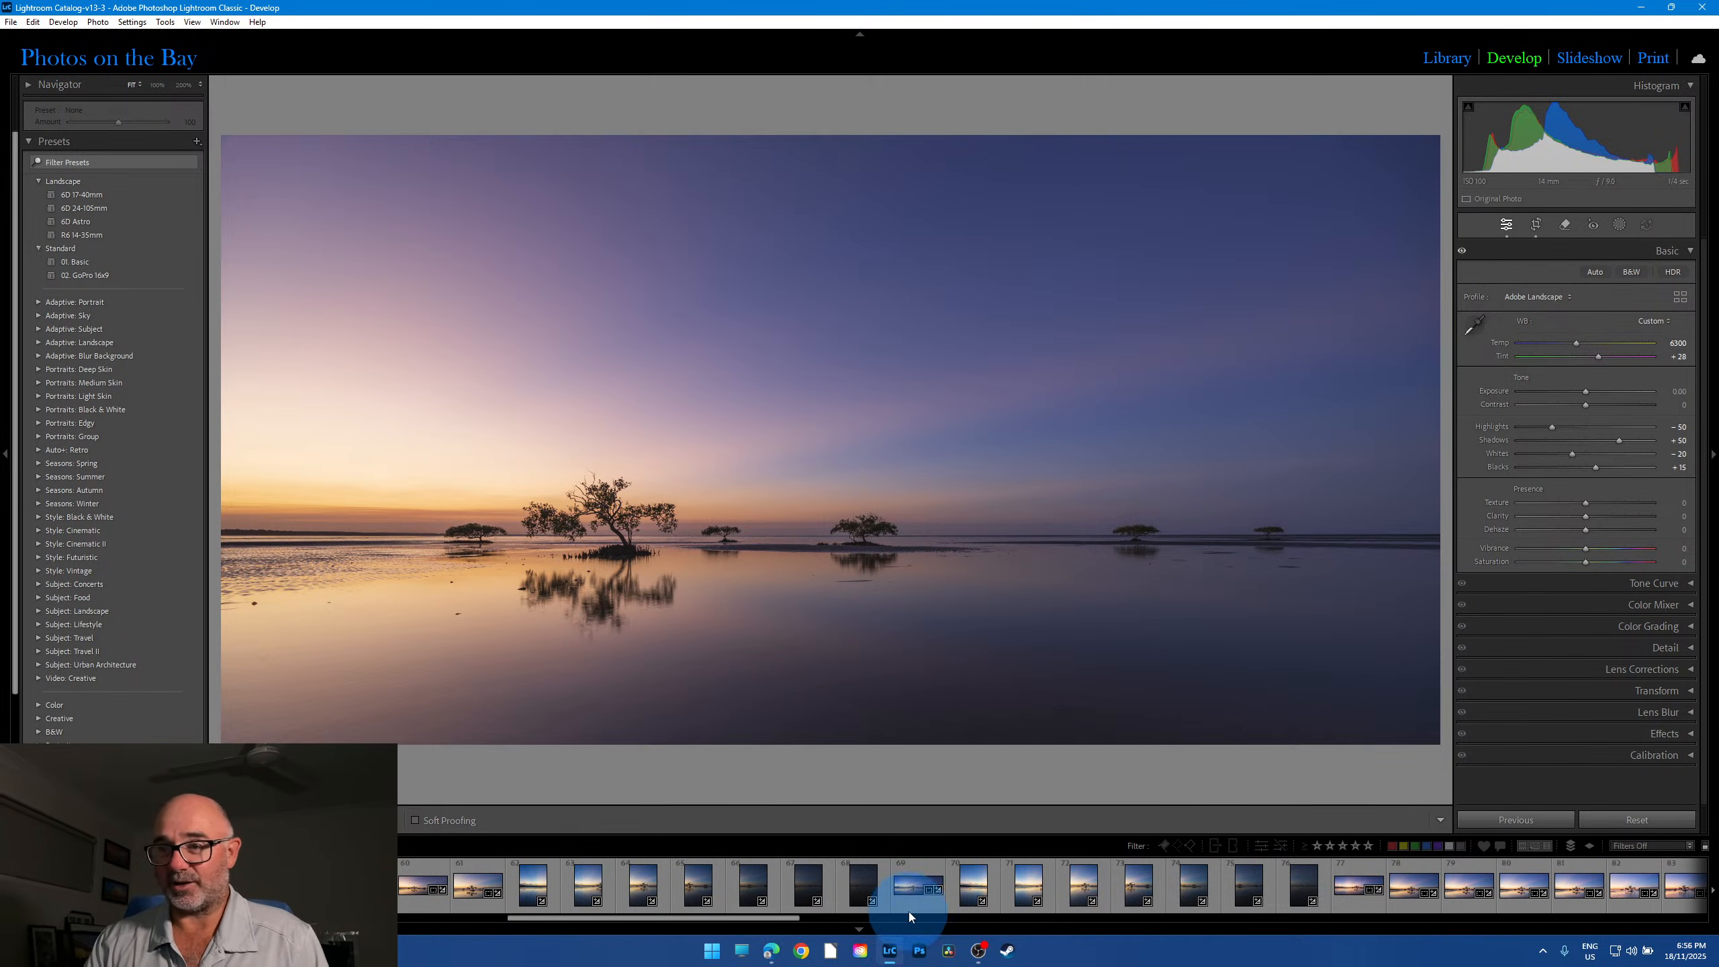
Step: Open the panorama, photo 69, and compare it with photos 61 and 59
{"action": "left_click", "coordinate": [910, 891]}
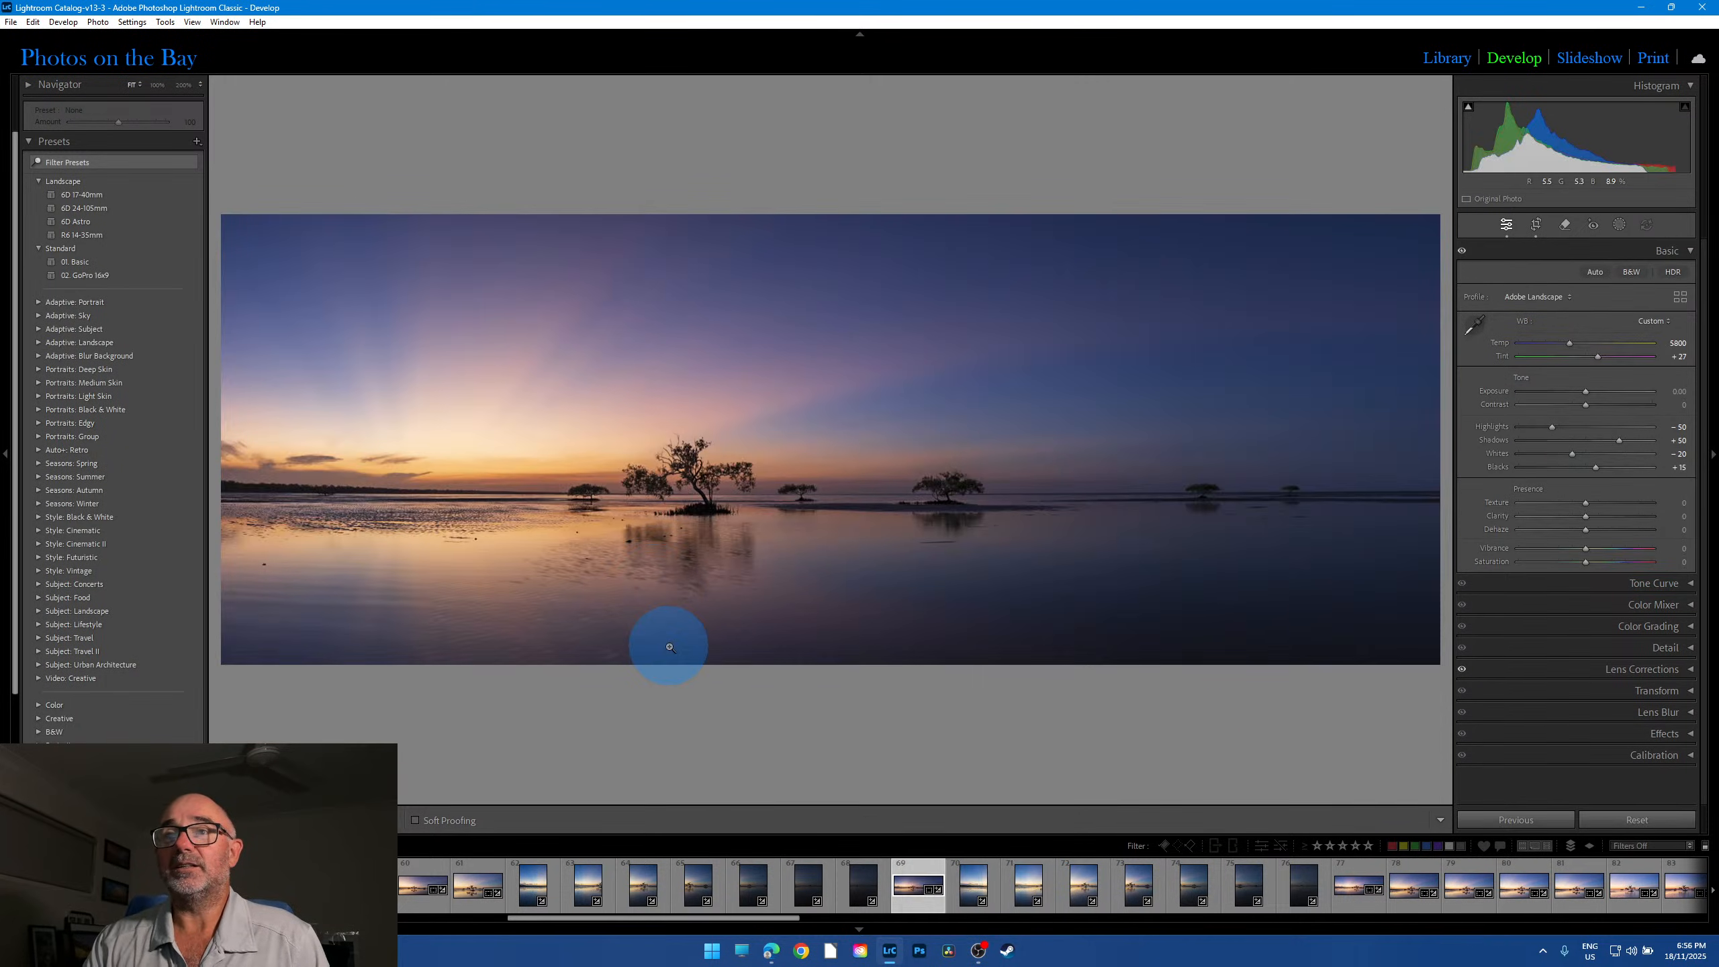
{"action": "left_click_drag", "start_coordinate": [670, 647], "coordinate": [826, 537]}
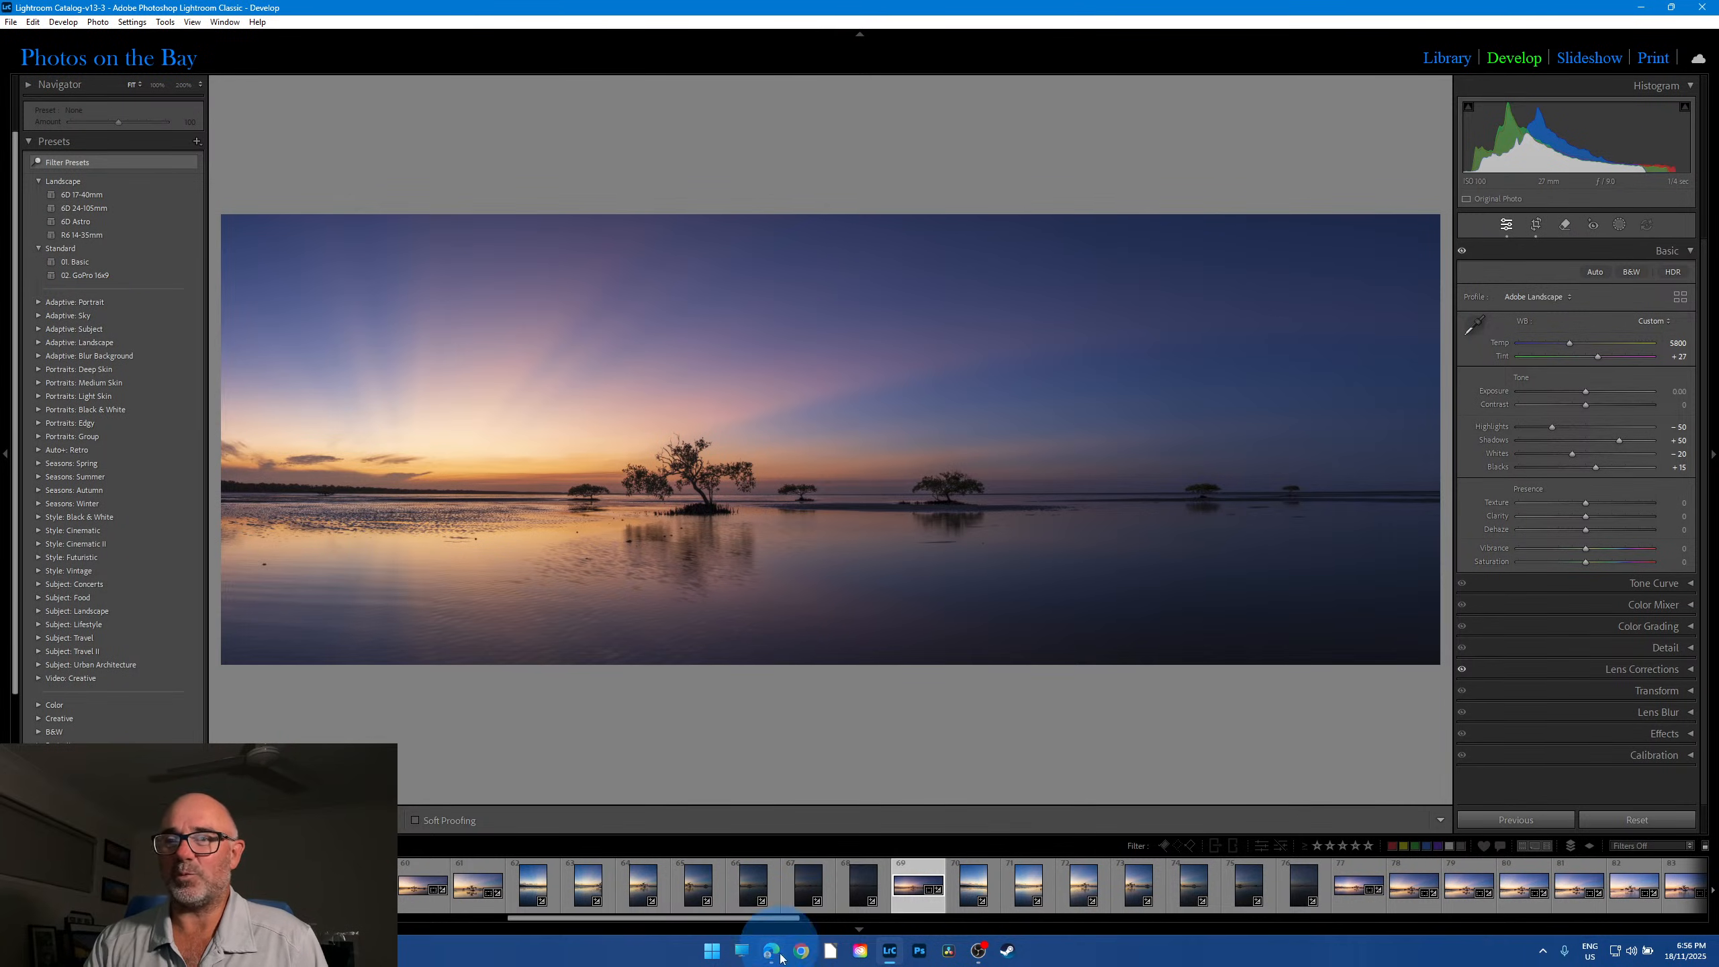
{"action": "left_click", "coordinate": [475, 905]}
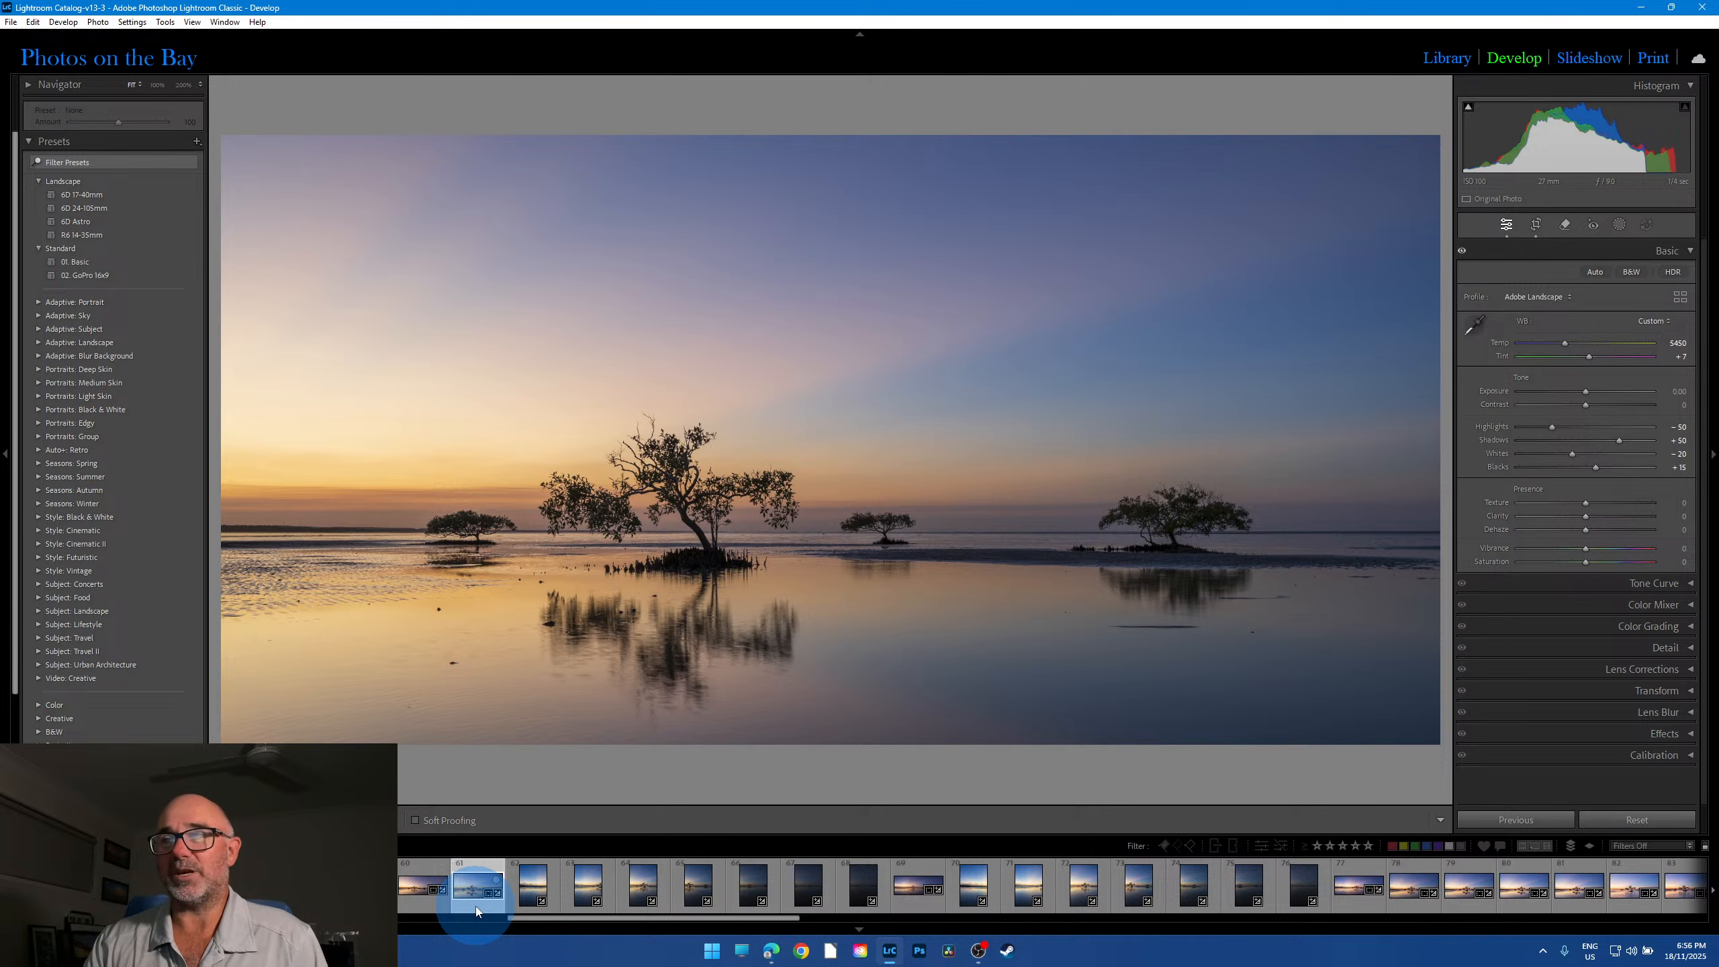
{"action": "left_click", "coordinate": [907, 908]}
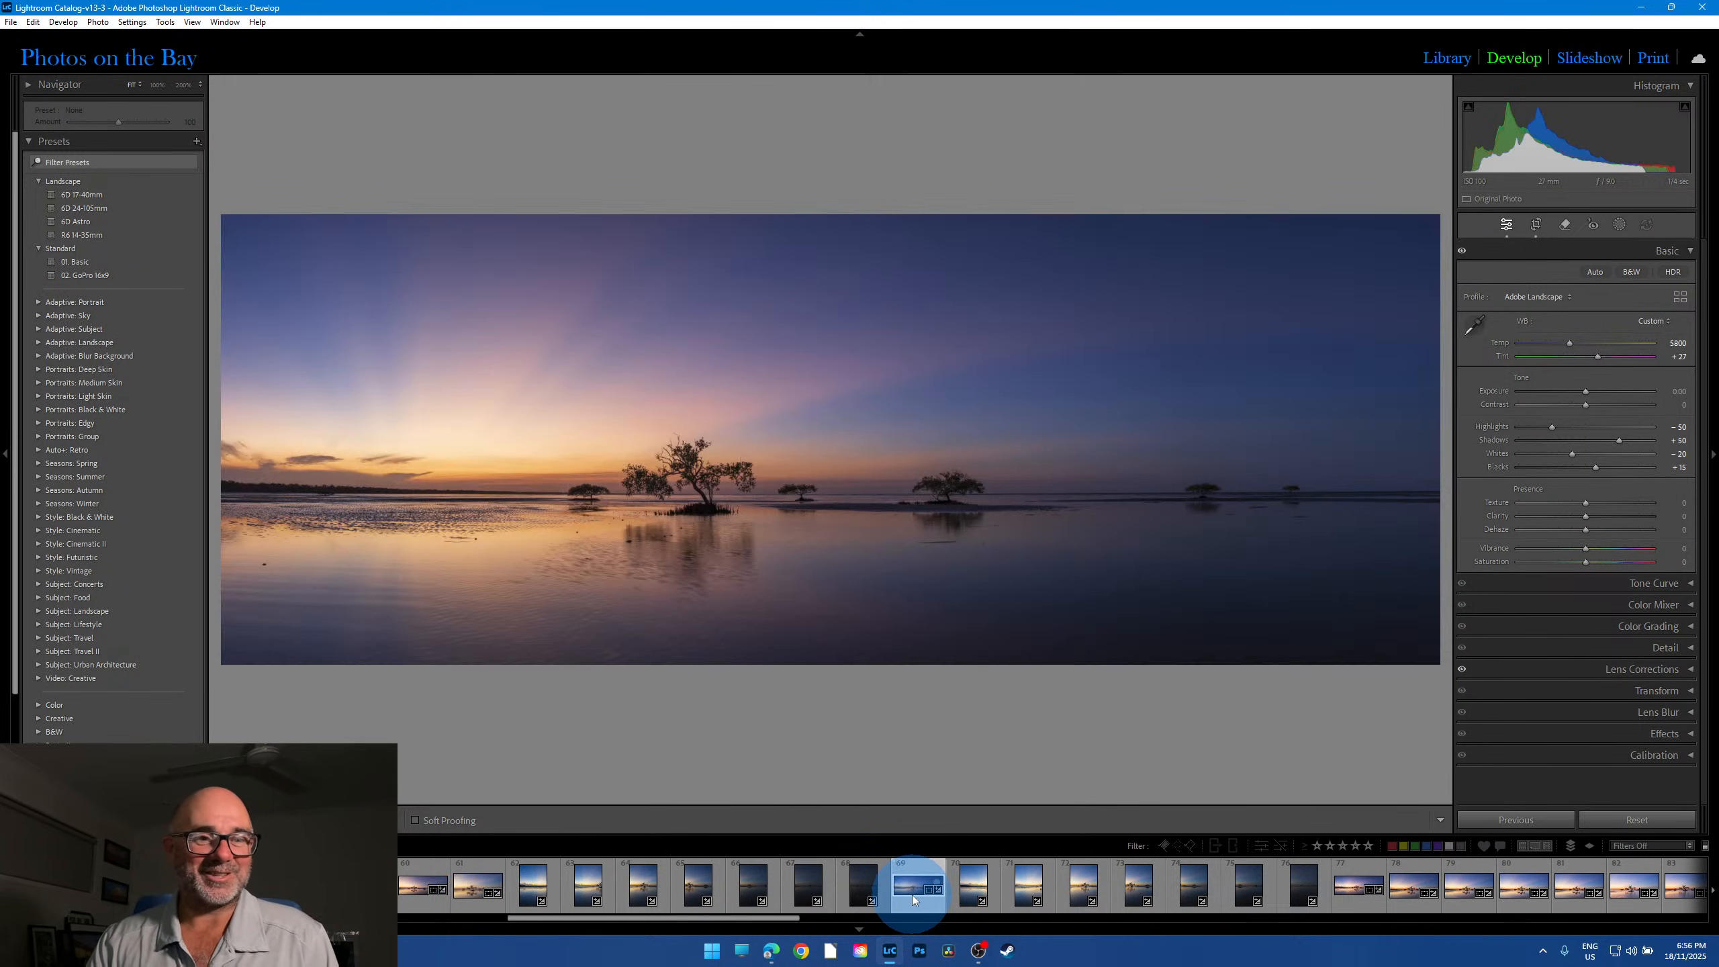
{"action": "left_click", "coordinate": [1009, 566]}
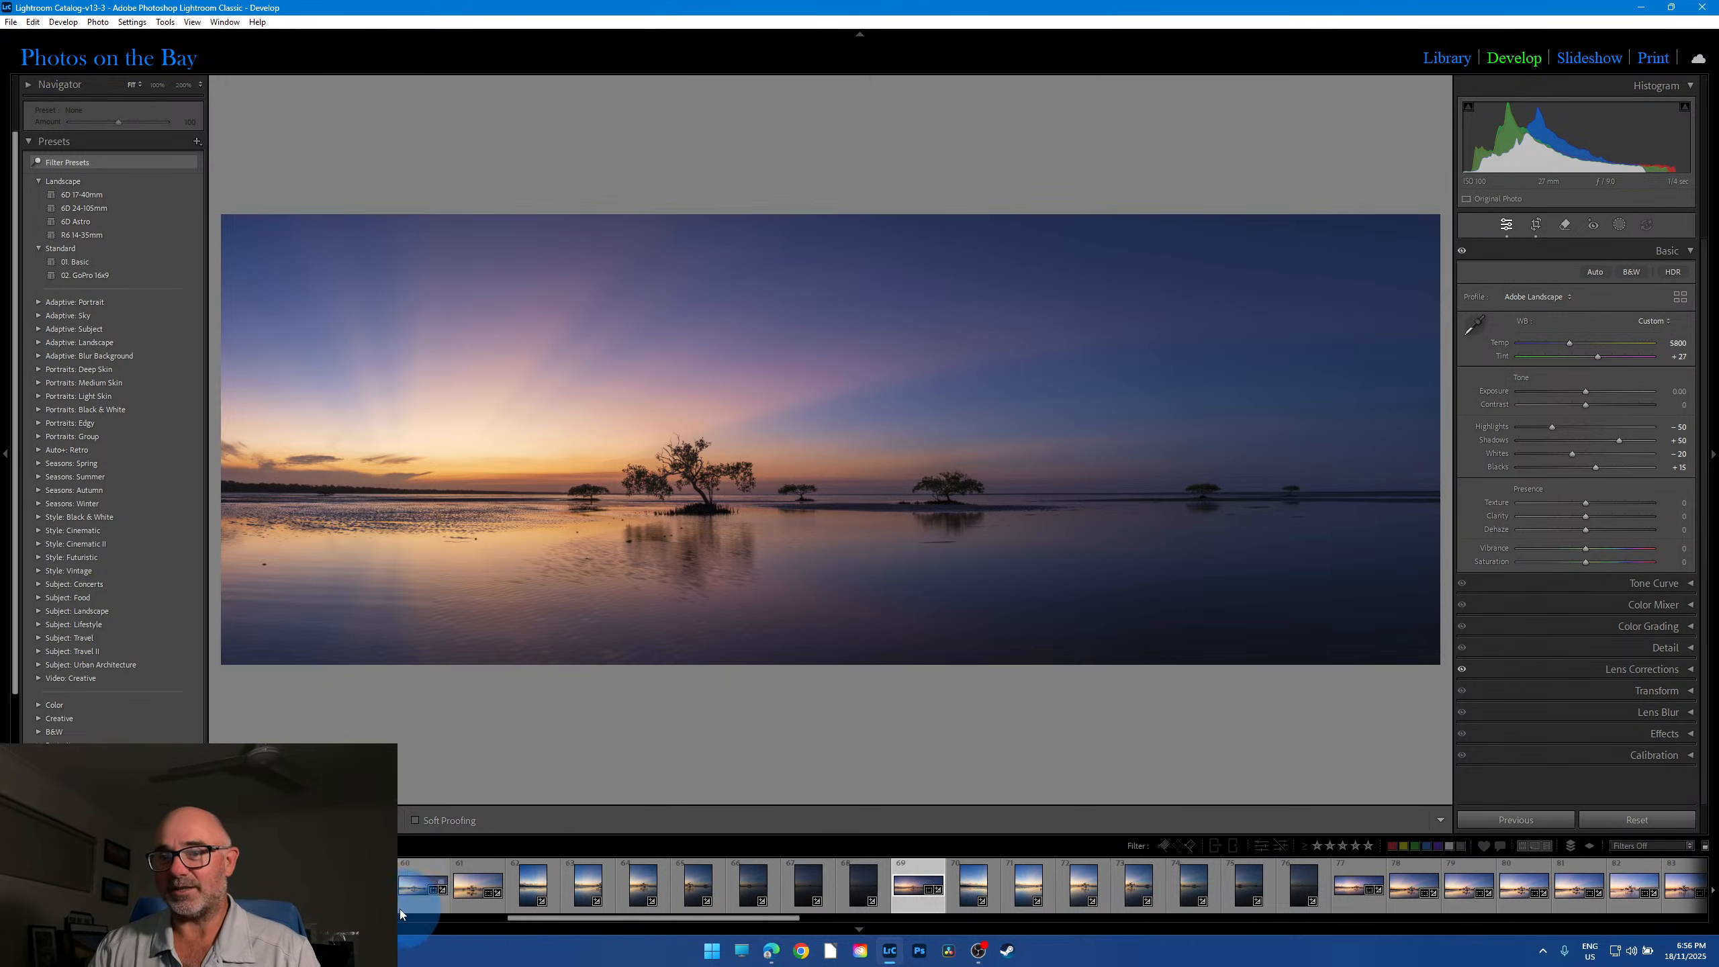
{"action": "left_click", "coordinate": [367, 885]}
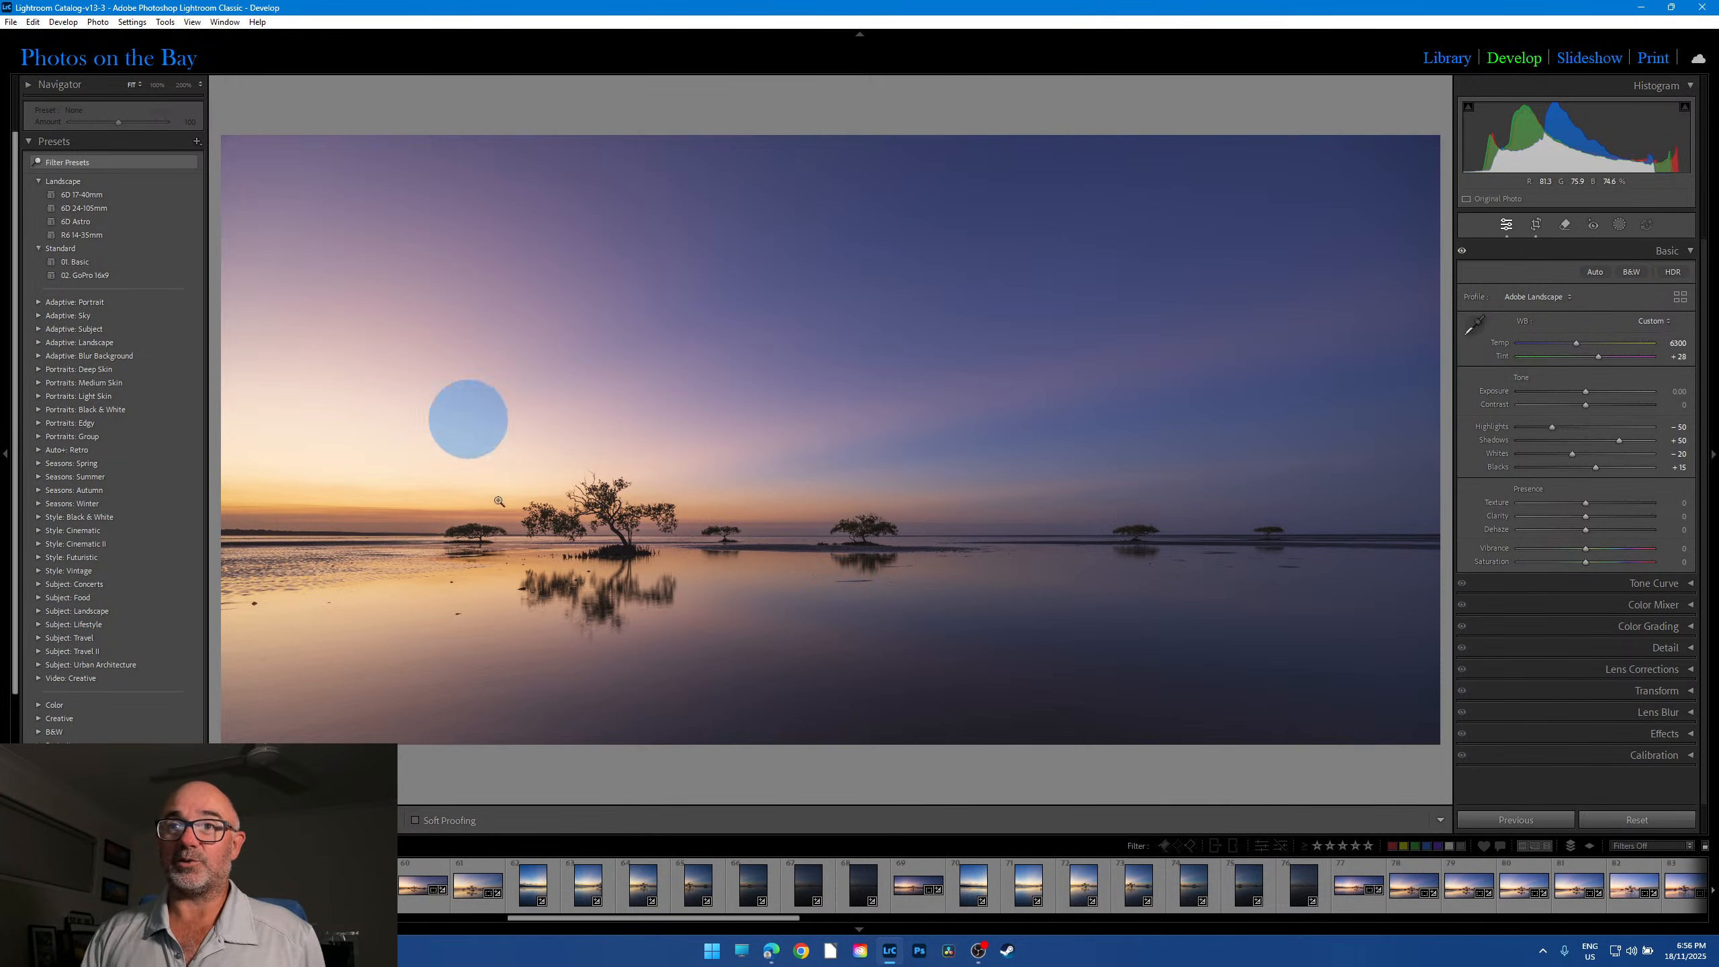
{"action": "left_click", "coordinate": [918, 901]}
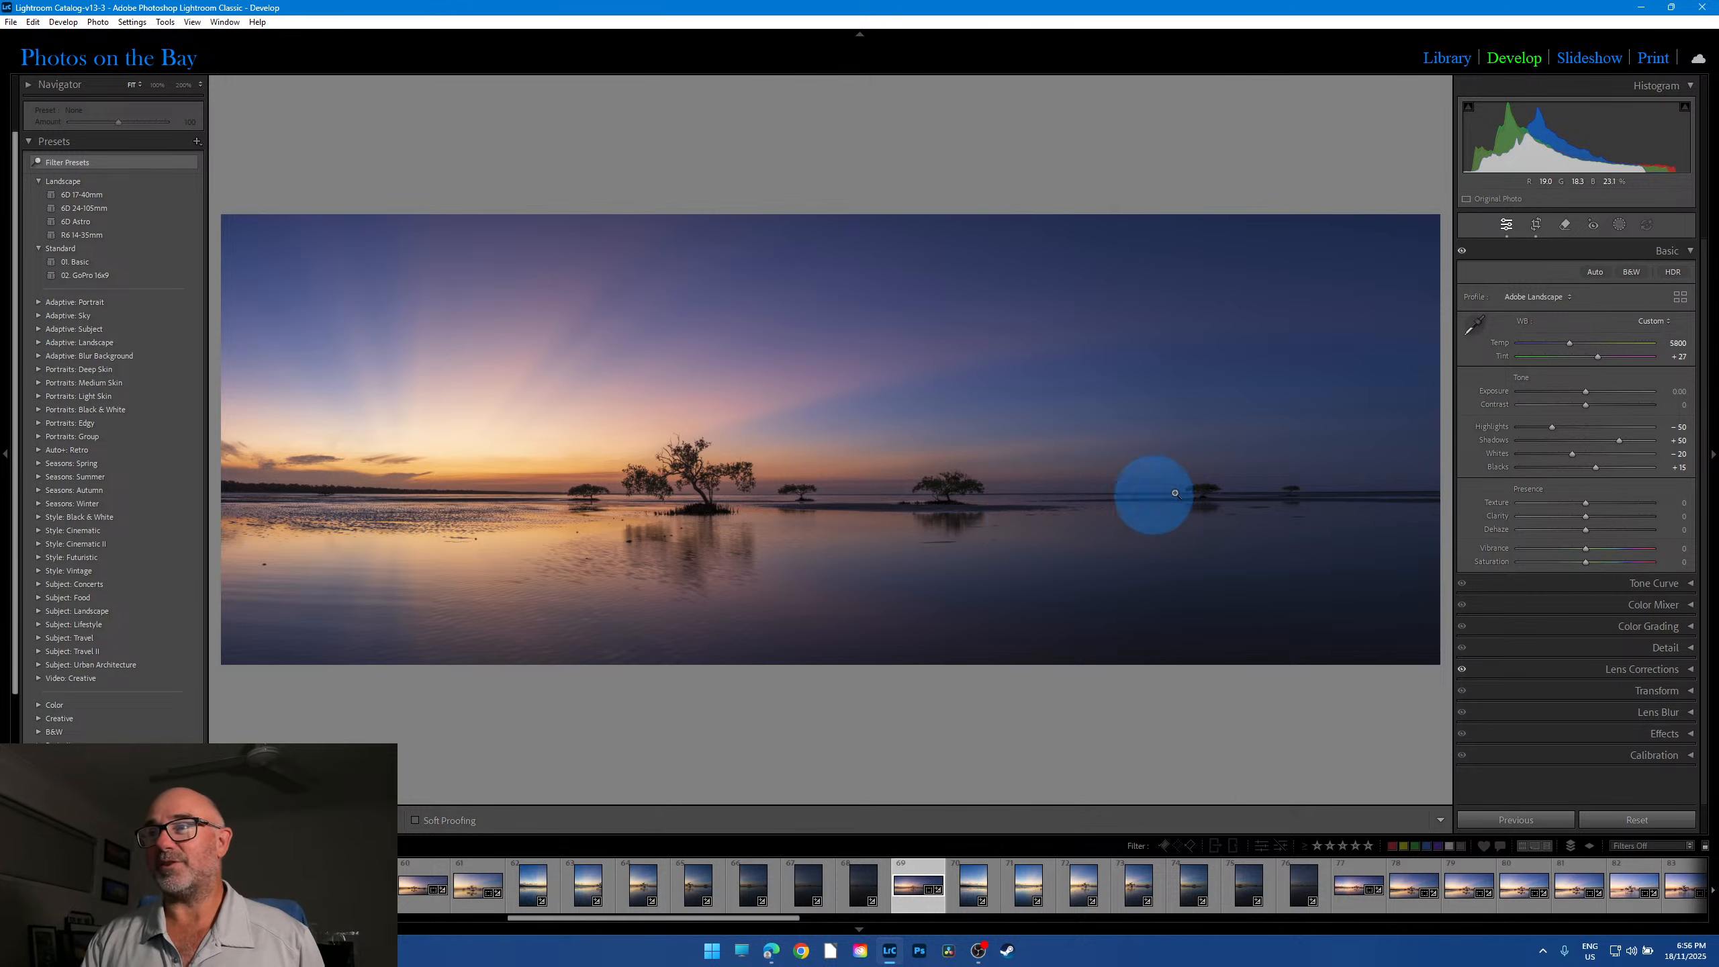
Step: Examine the two small distant mangroves in photo 69 at 100%
{"action": "left_click", "coordinate": [1212, 493]}
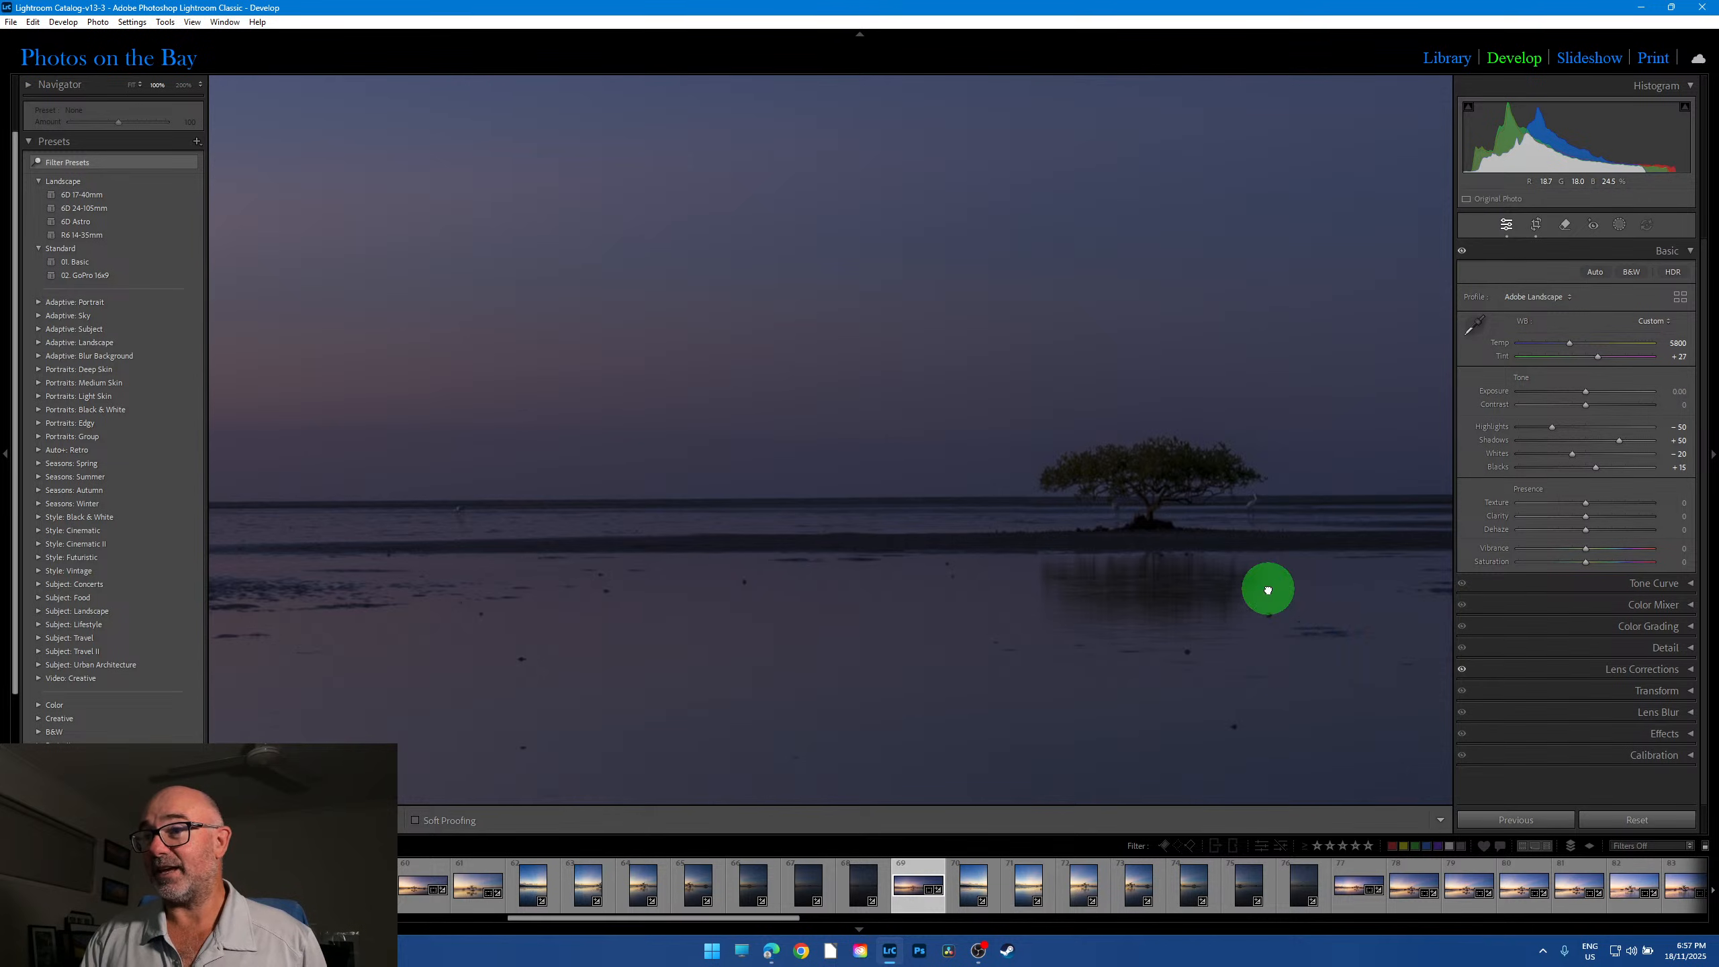
{"action": "left_click_drag", "start_coordinate": [1267, 586], "coordinate": [914, 702]}
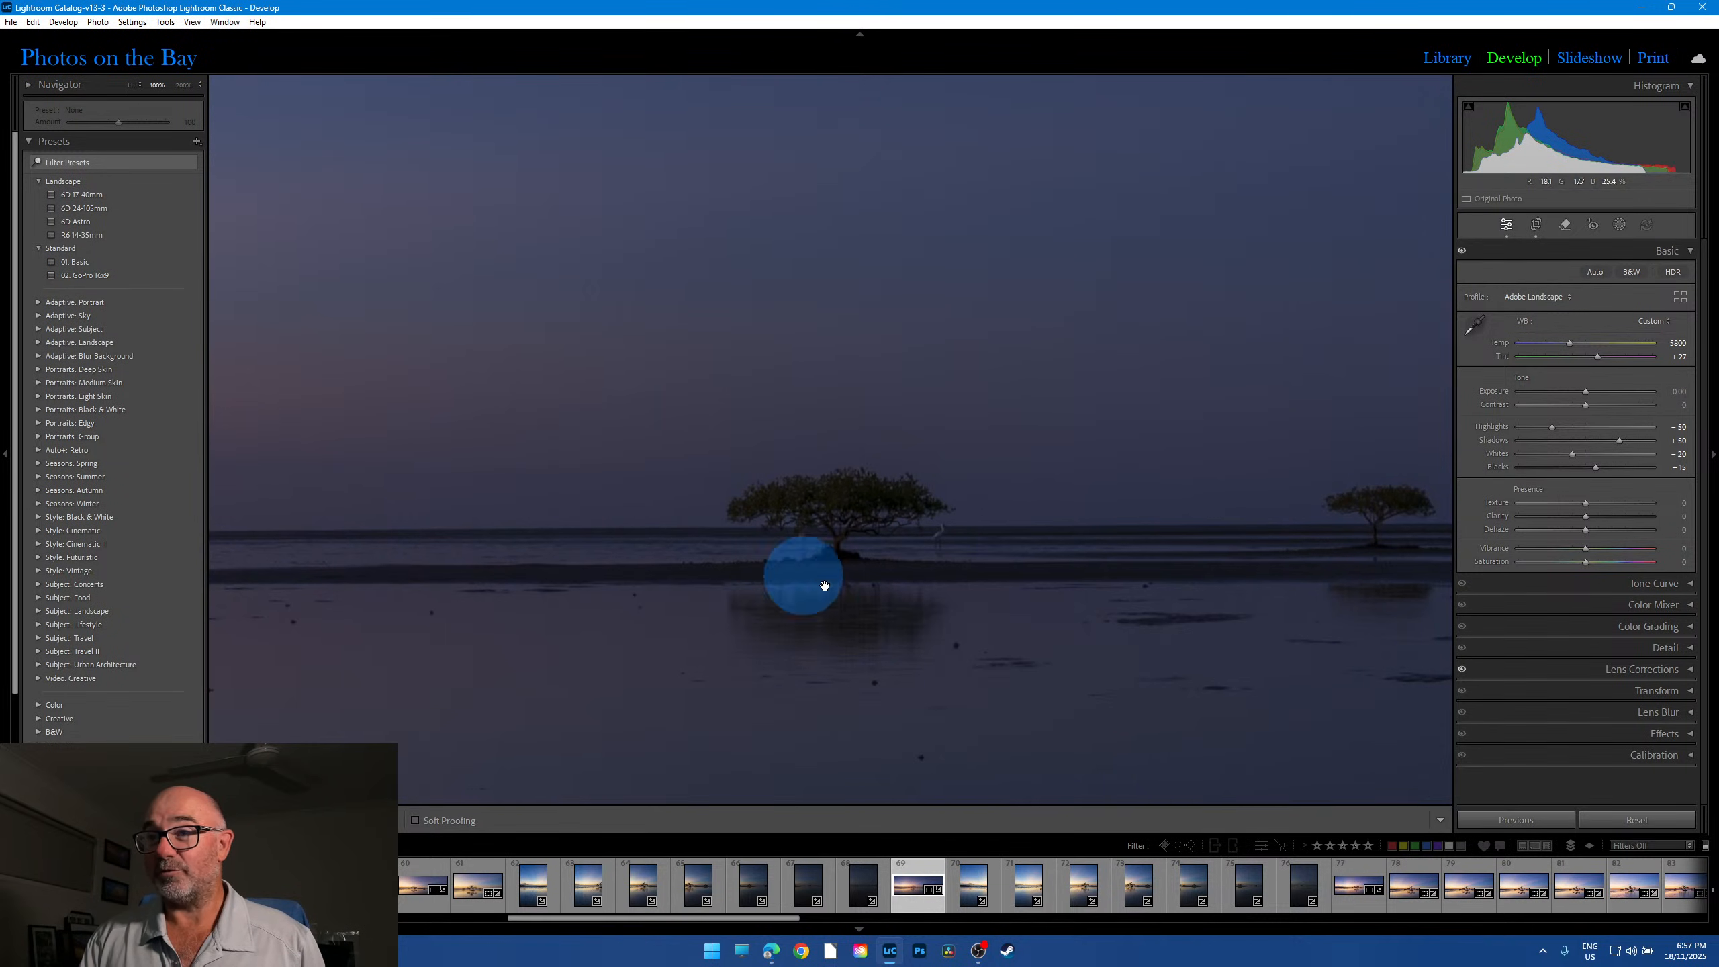
{"action": "left_click_drag", "start_coordinate": [1178, 603], "coordinate": [1123, 601]}
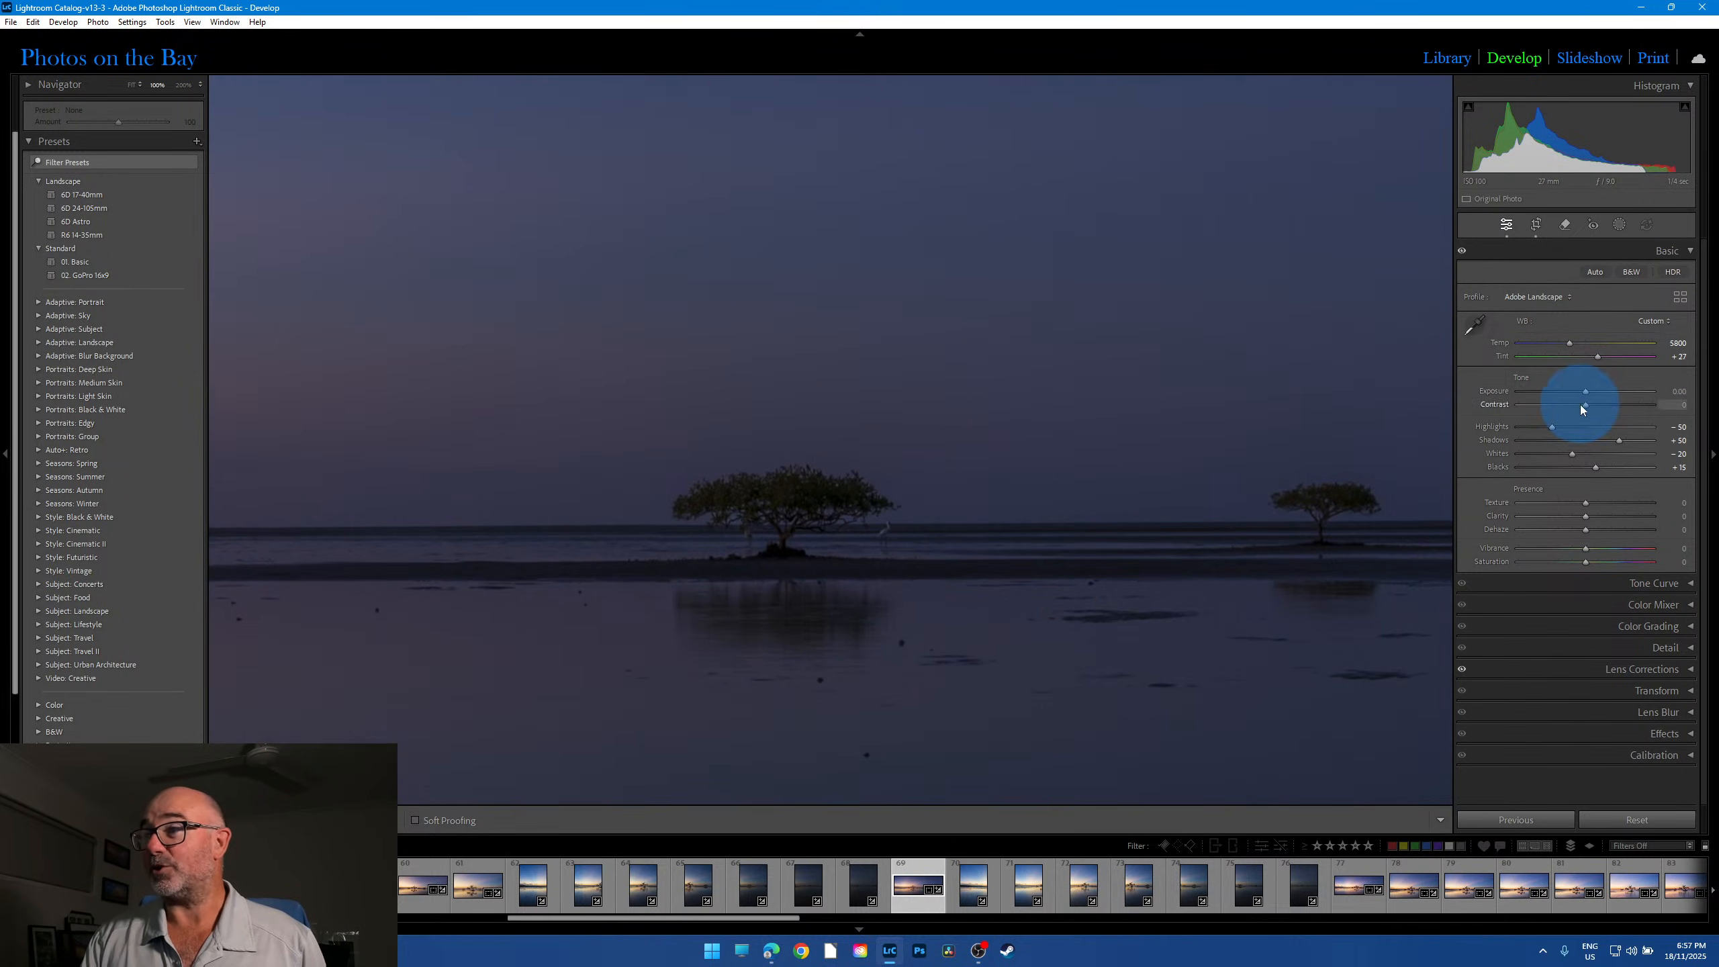
Step: Raise the Exposure of photo 69 to +1.40 and examine the mangroves and their reflections across the panorama at 100%
{"action": "left_click_drag", "start_coordinate": [1587, 395], "coordinate": [1604, 391]}
{"action": "left_click_drag", "start_coordinate": [756, 690], "coordinate": [959, 675]}
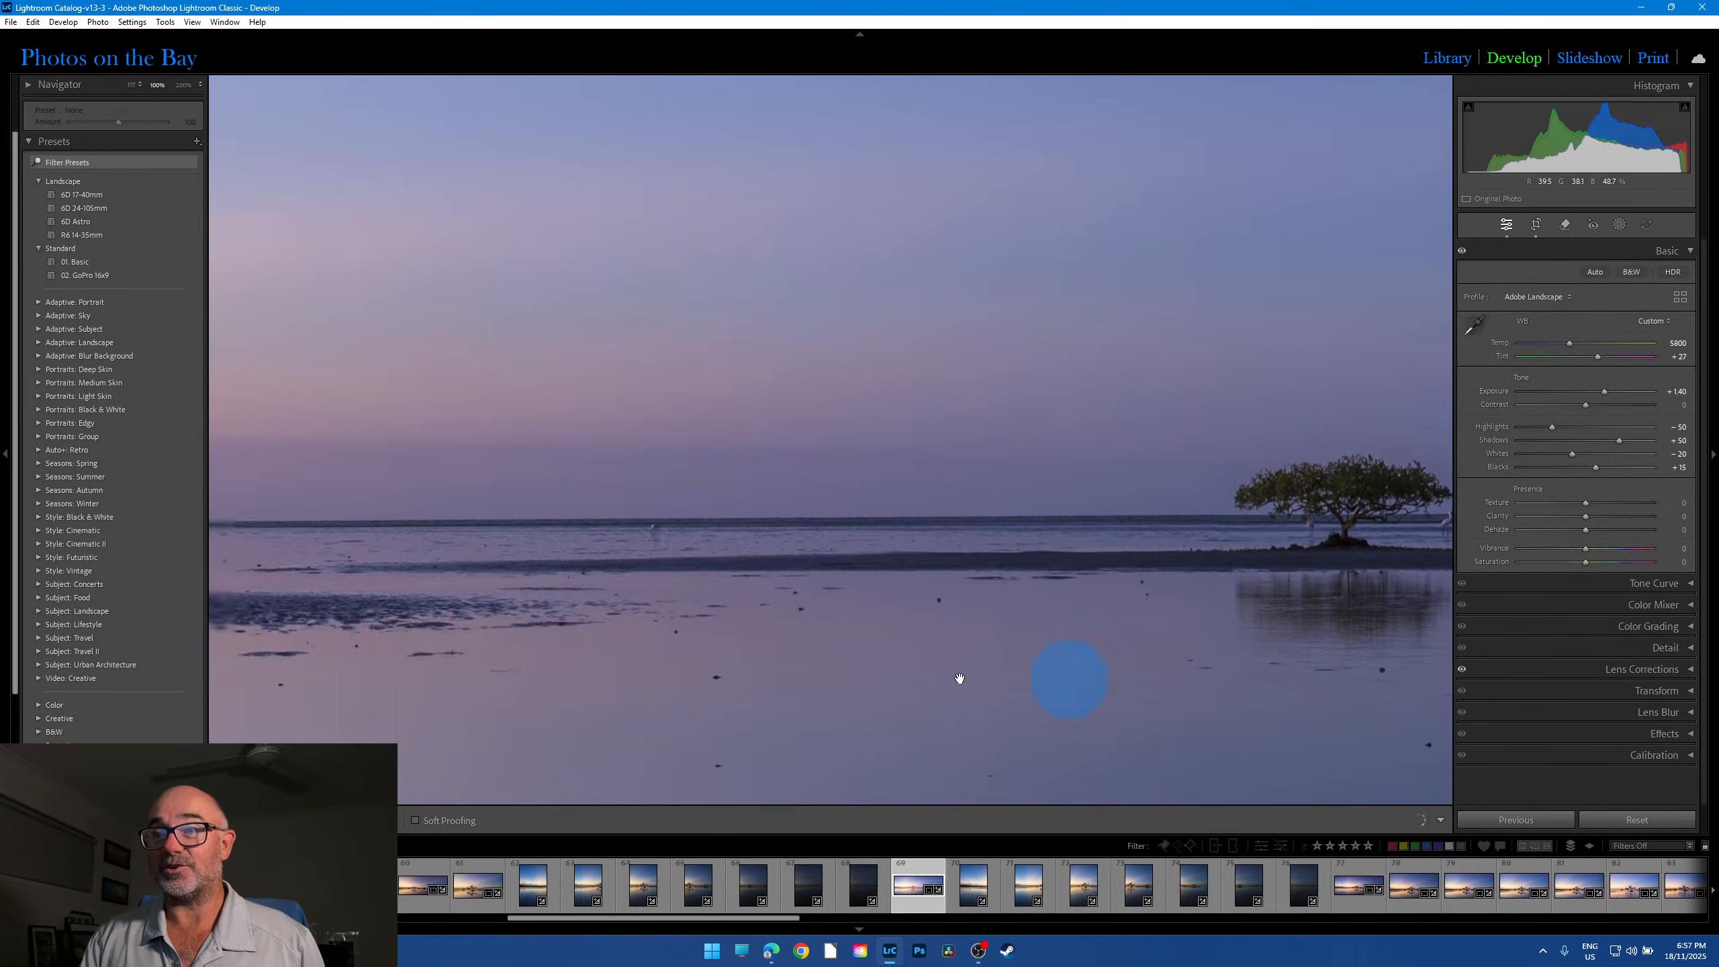
{"action": "left_click_drag", "start_coordinate": [663, 648], "coordinate": [1383, 624]}
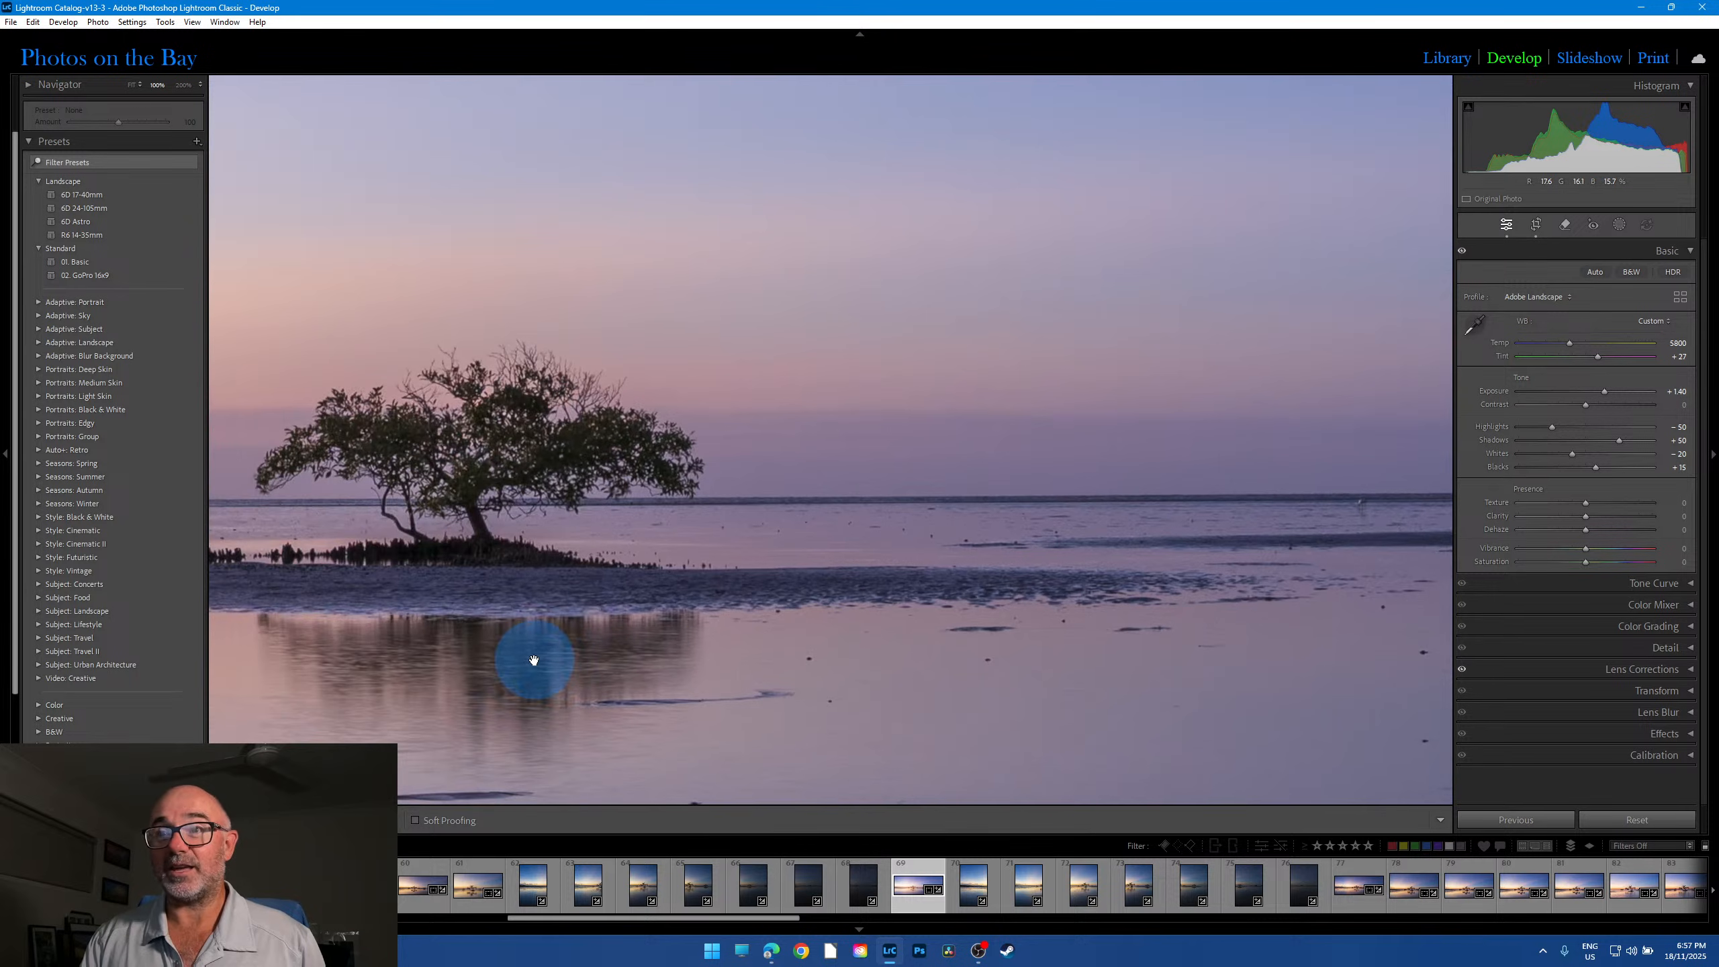
{"action": "left_click_drag", "start_coordinate": [533, 660], "coordinate": [1158, 645]}
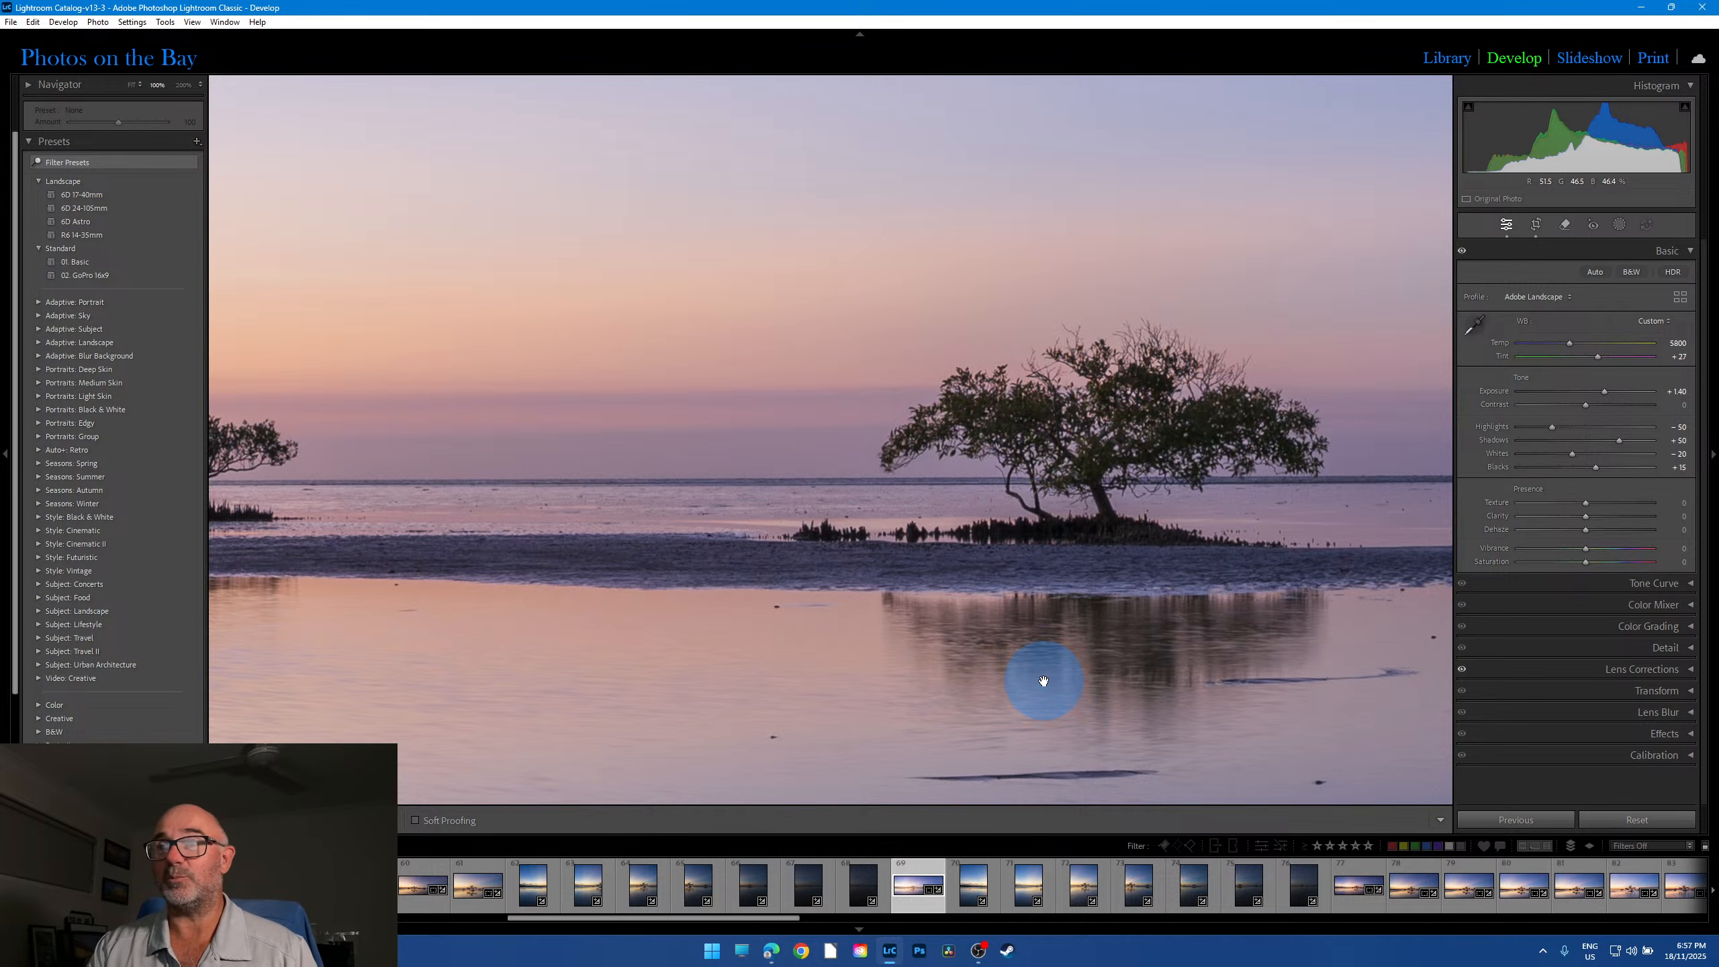
{"action": "left_click", "coordinate": [966, 577]}
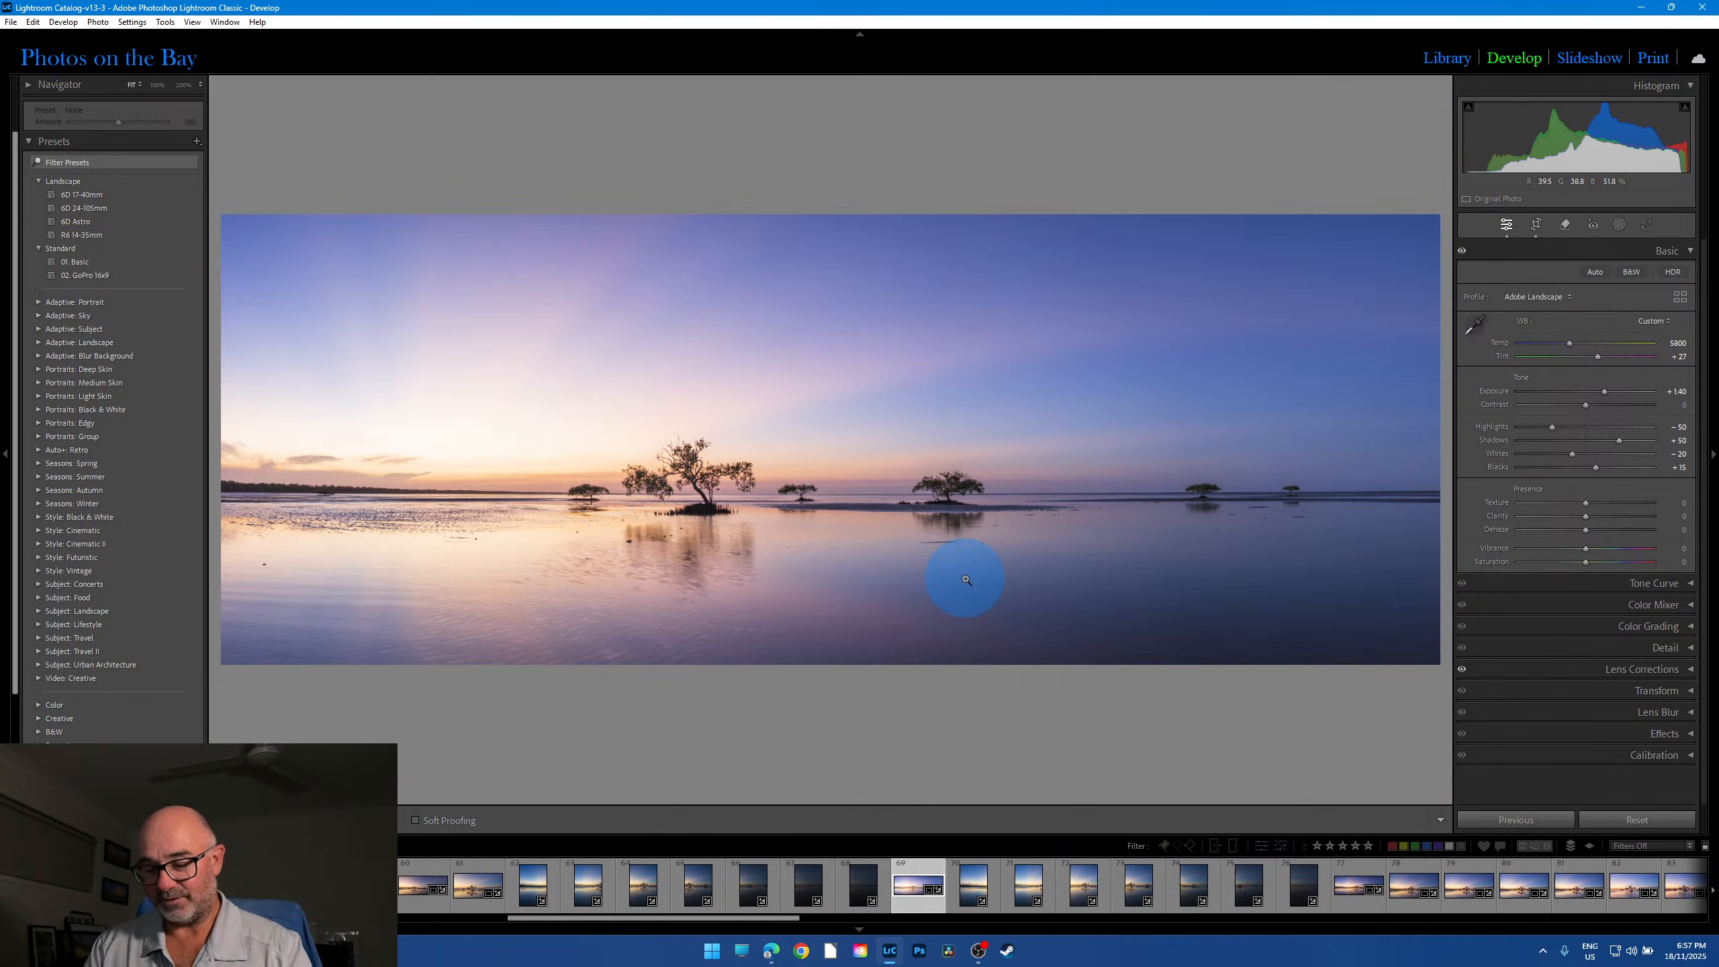
Step: Check the panorama's file name and shooting information, and examine the birds beside the distant small mangrove at 100%
{"action": "key", "text": "i"}
{"action": "key", "text": "i"}
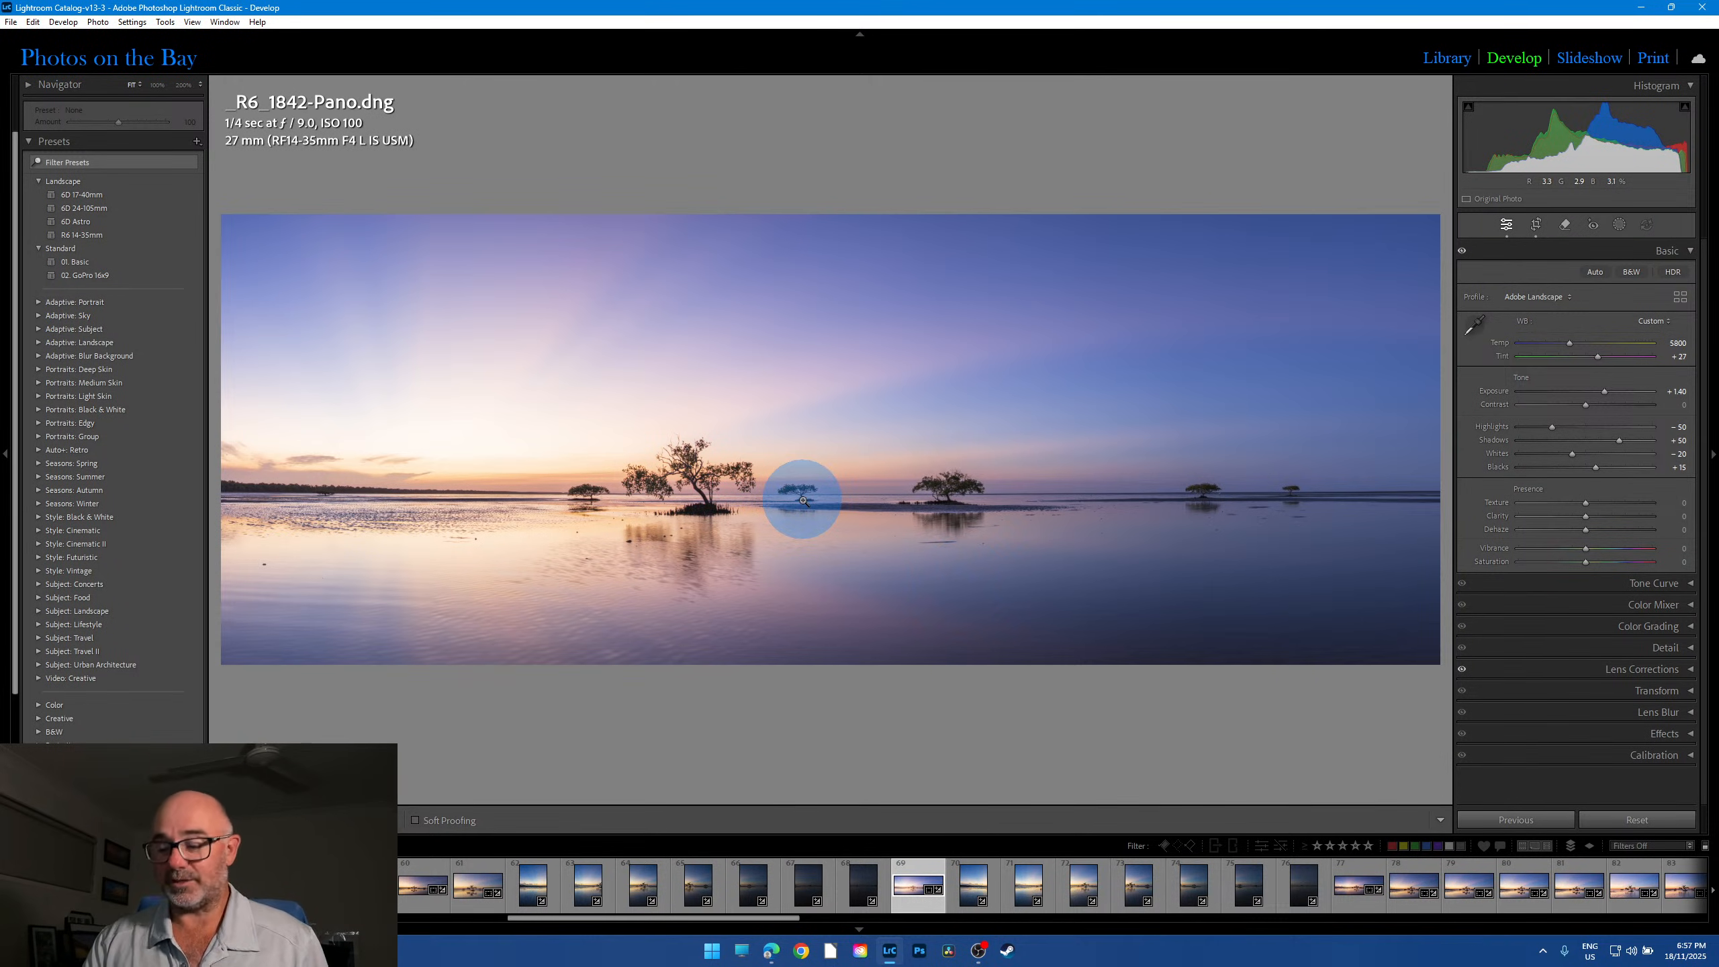
{"action": "key", "text": "i"}
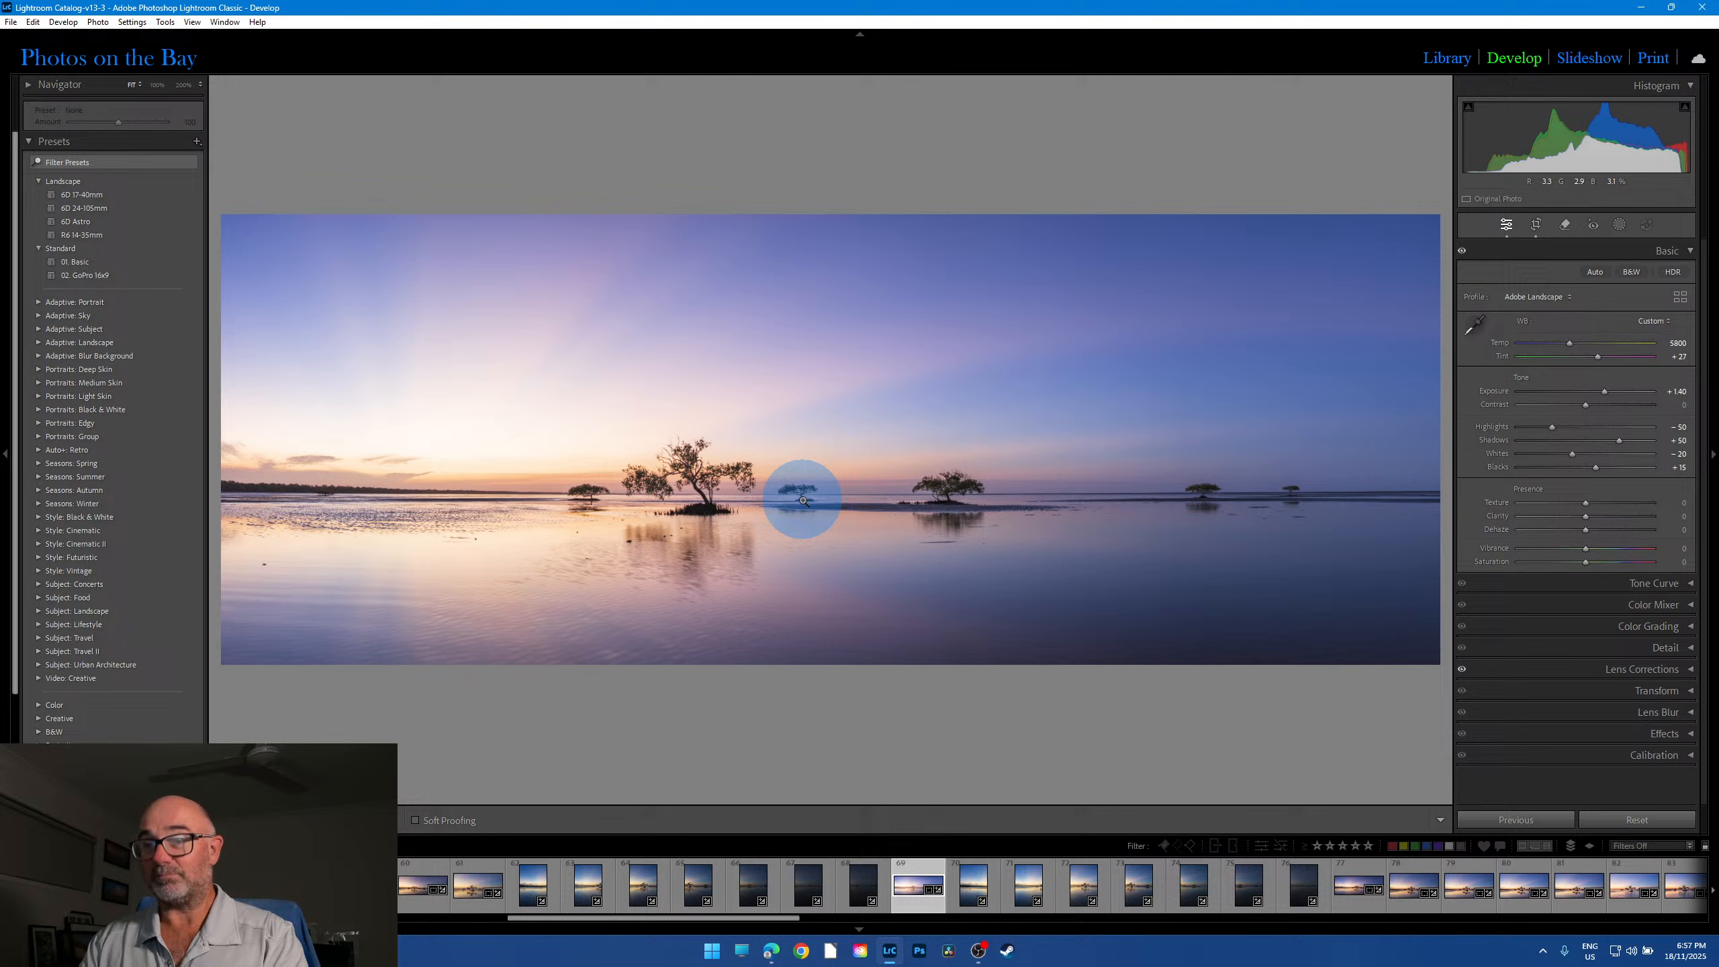
{"action": "left_click", "coordinate": [1201, 494]}
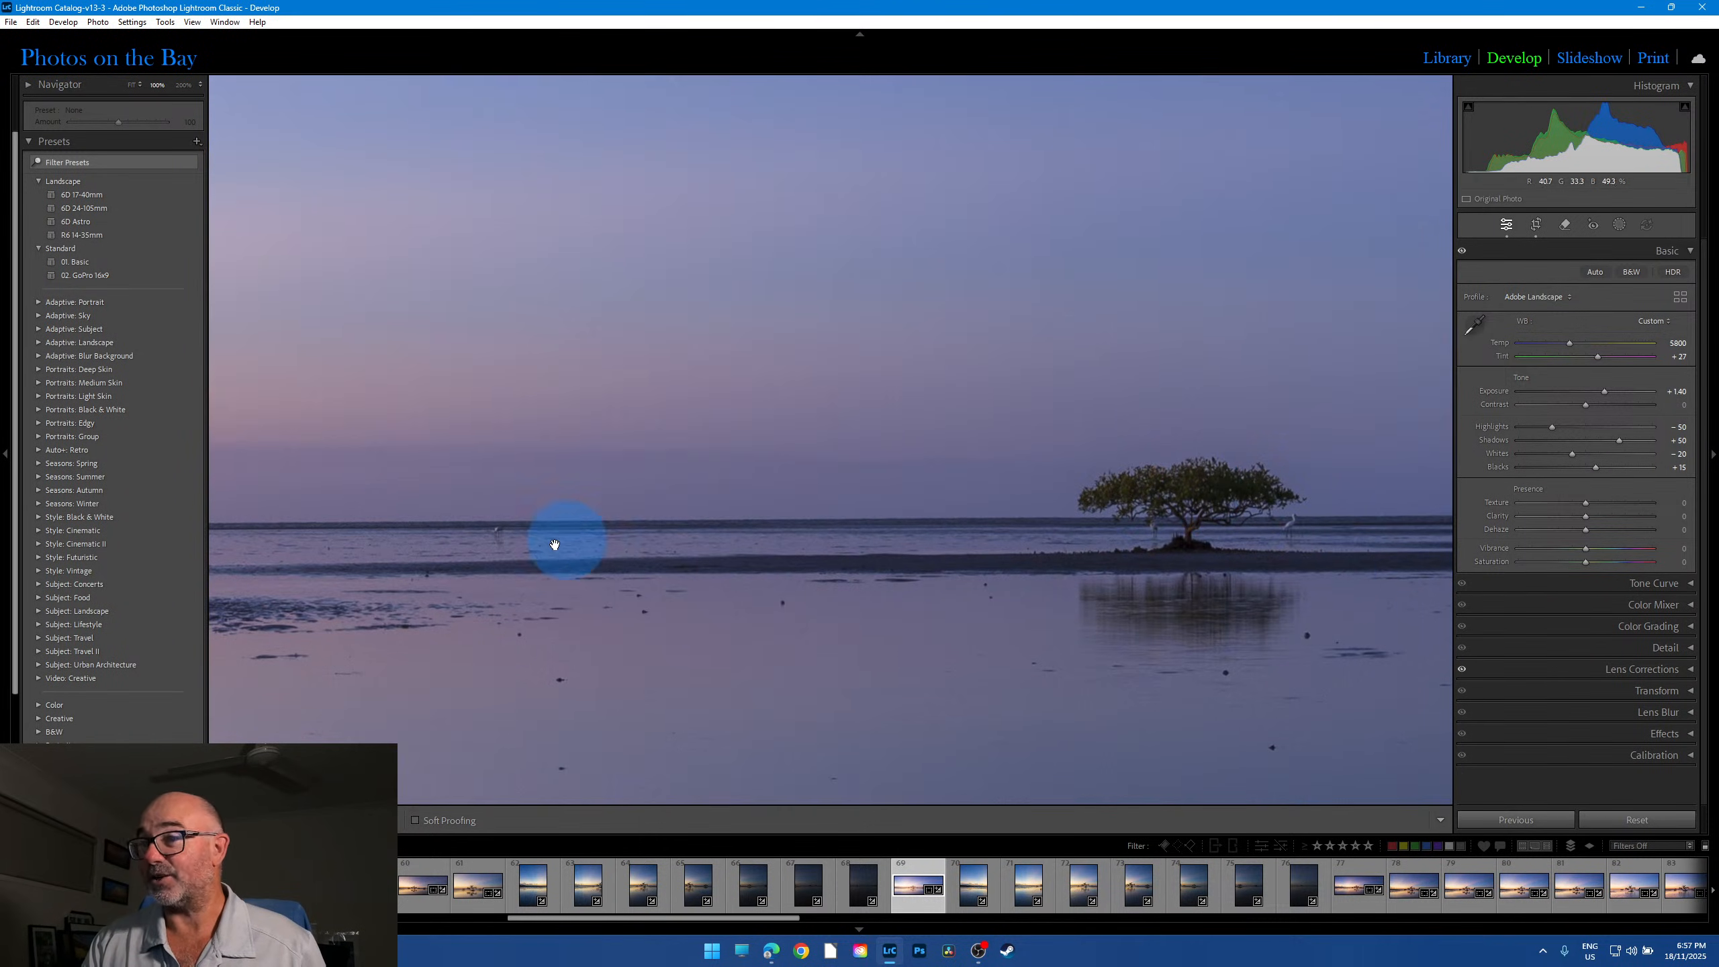
{"action": "left_click", "coordinate": [1062, 448]}
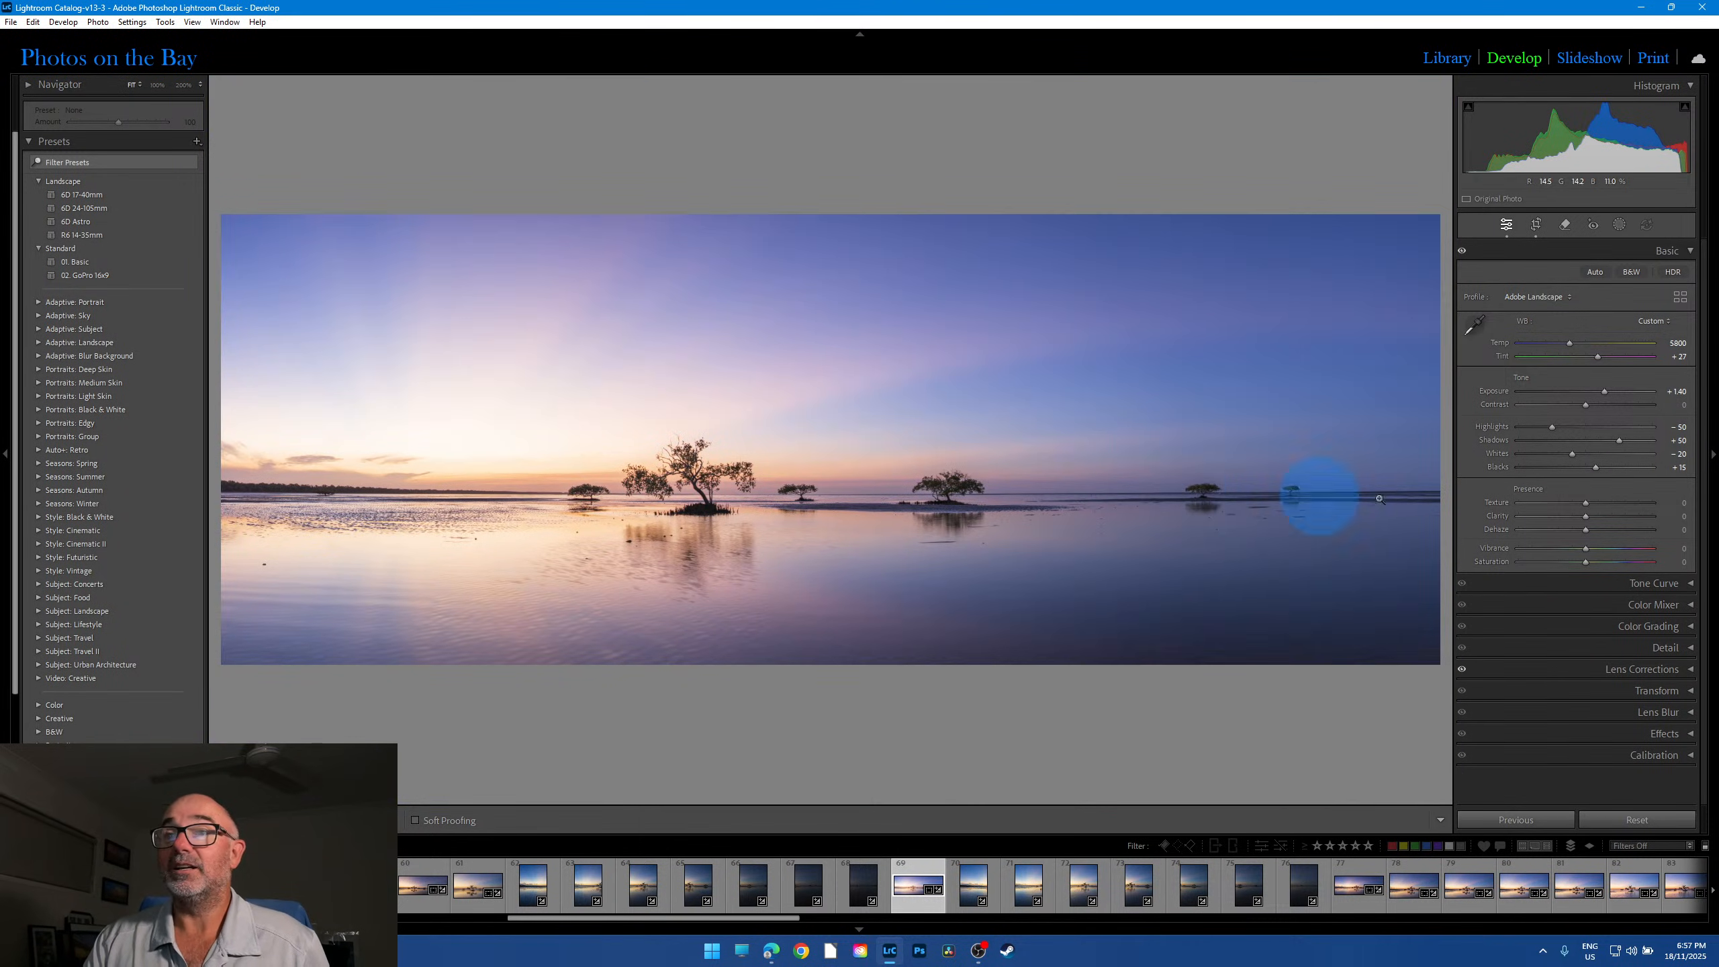
Step: Try an Exposure of +1.20 while examining the main mangrove's reflection at 100%, and reset the Exposure
{"action": "double_click", "coordinate": [1604, 391]}
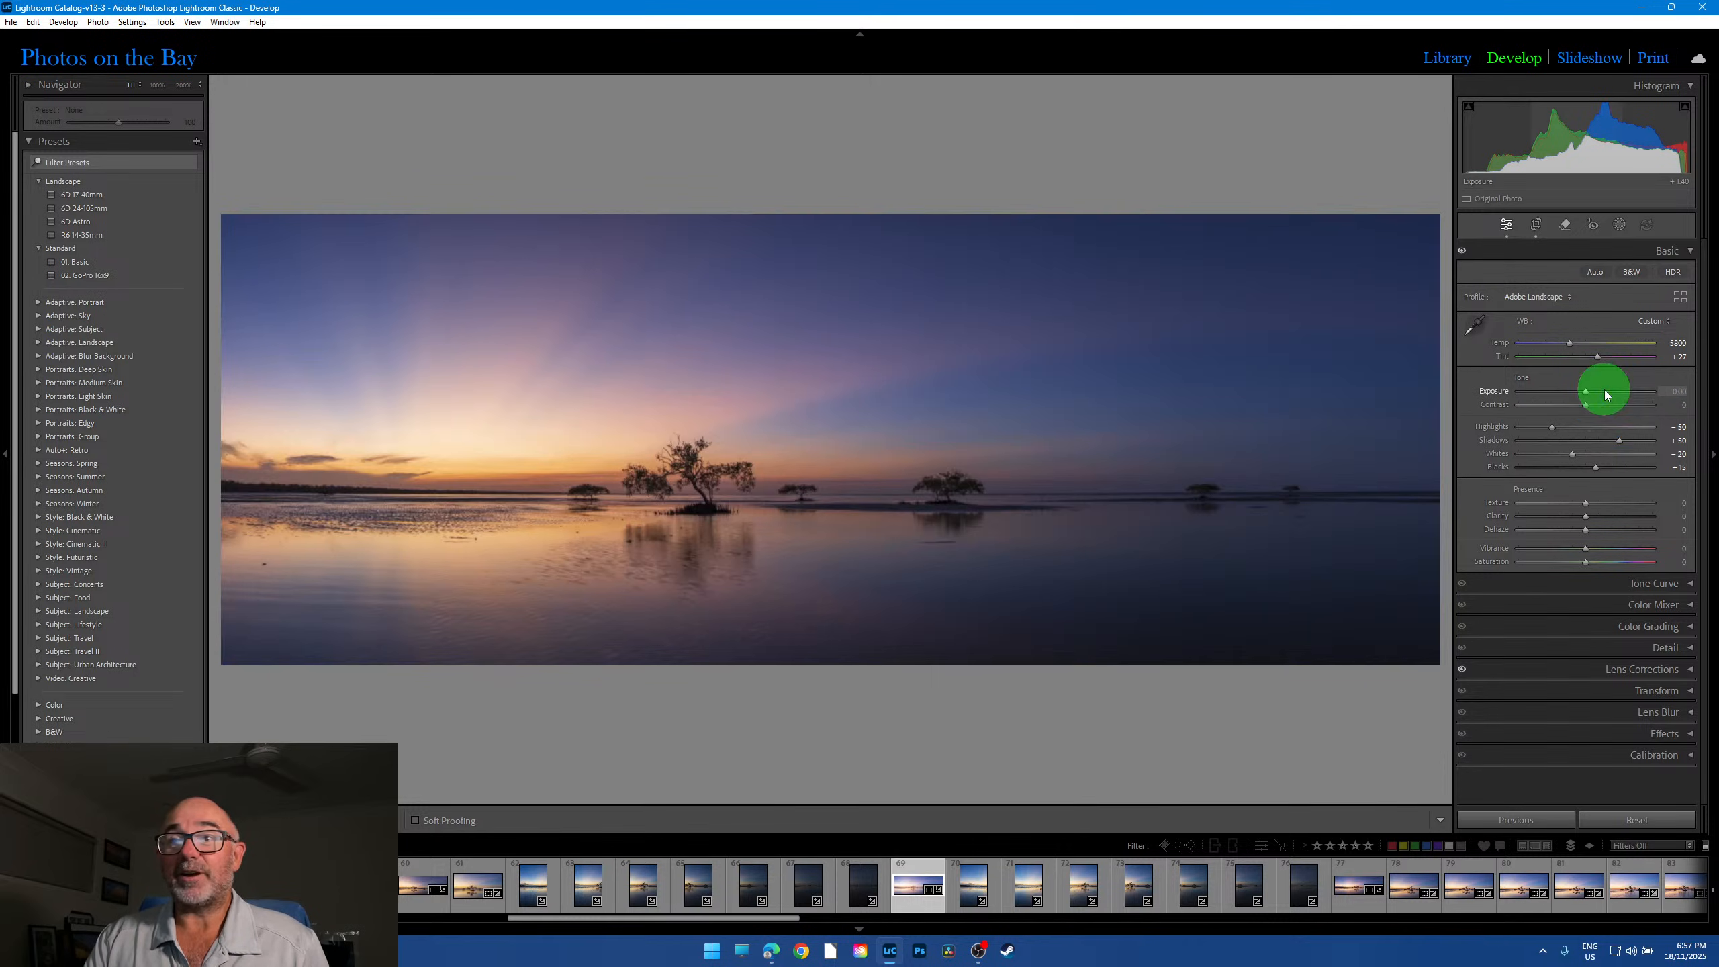
{"action": "left_click_drag", "start_coordinate": [1585, 392], "coordinate": [1602, 392]}
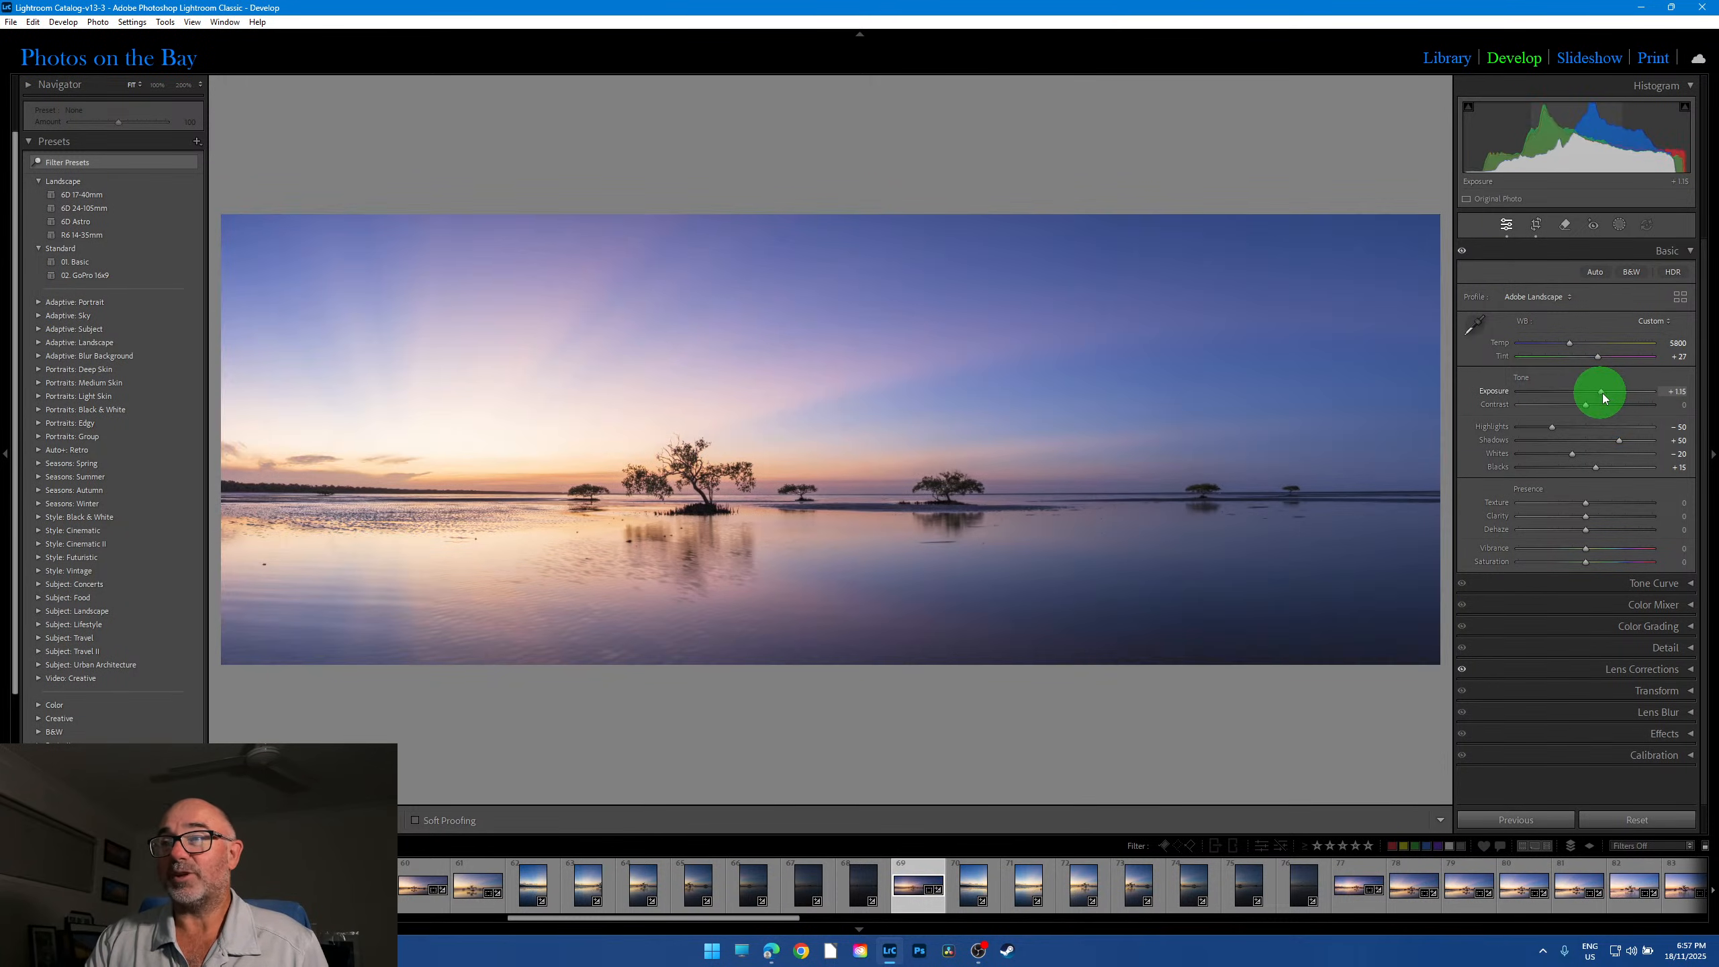
{"action": "left_click", "coordinate": [676, 586]}
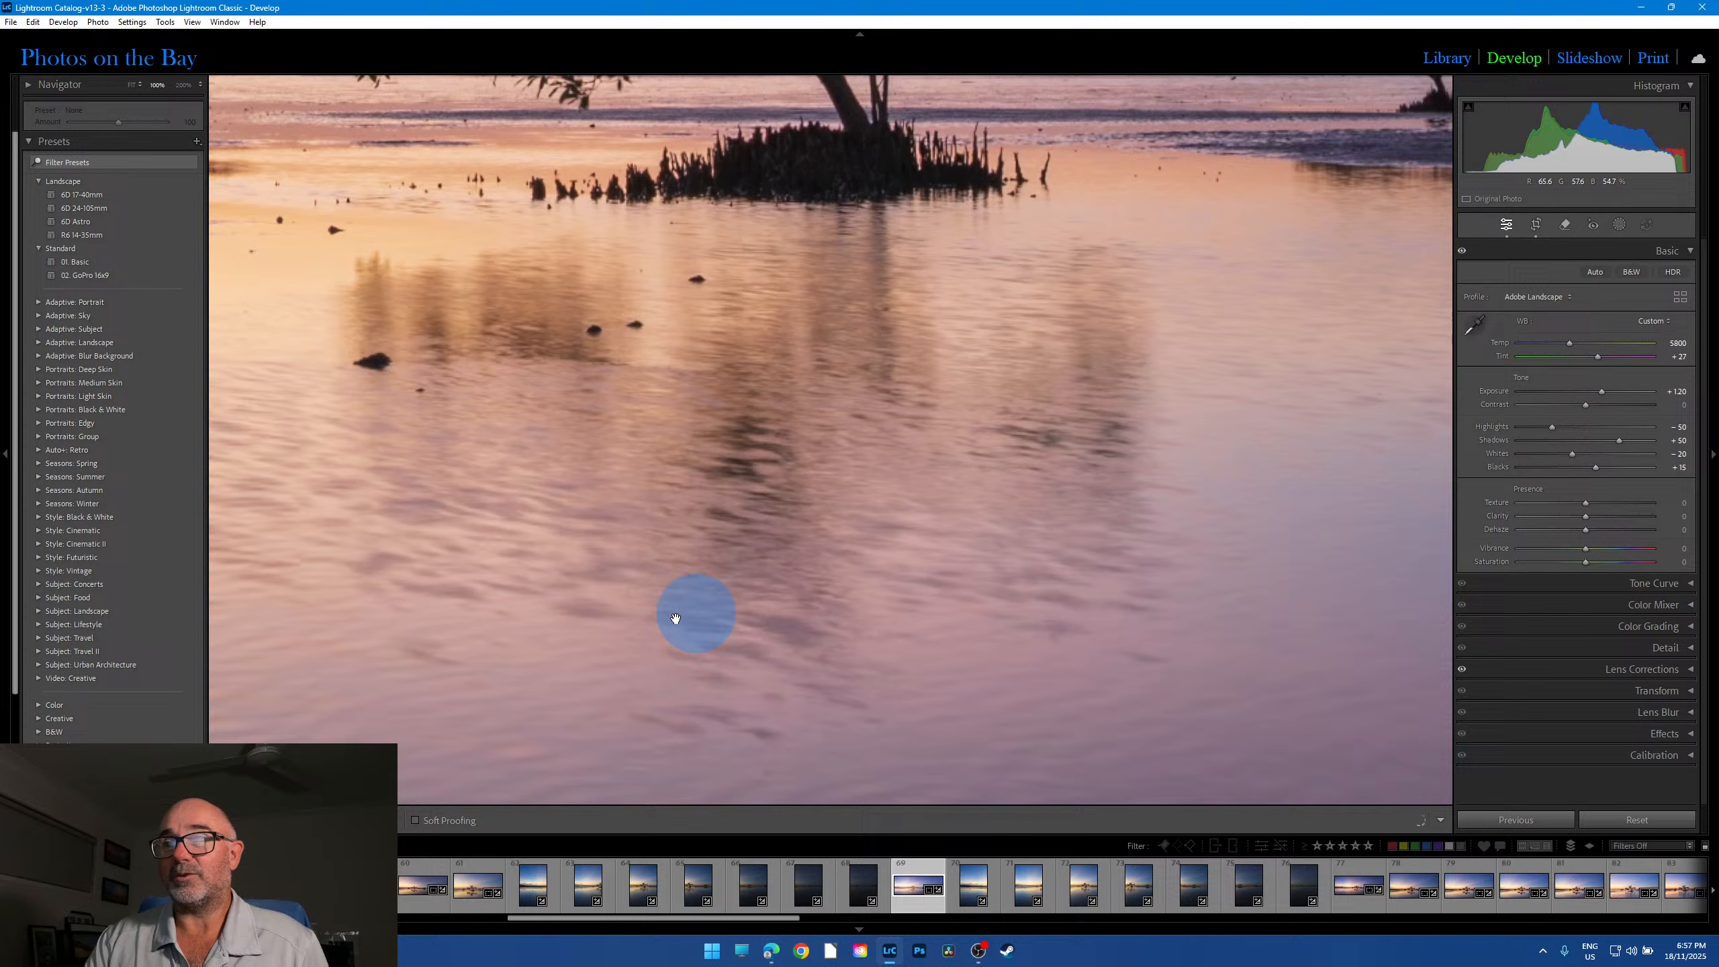
{"action": "left_click", "coordinate": [706, 548]}
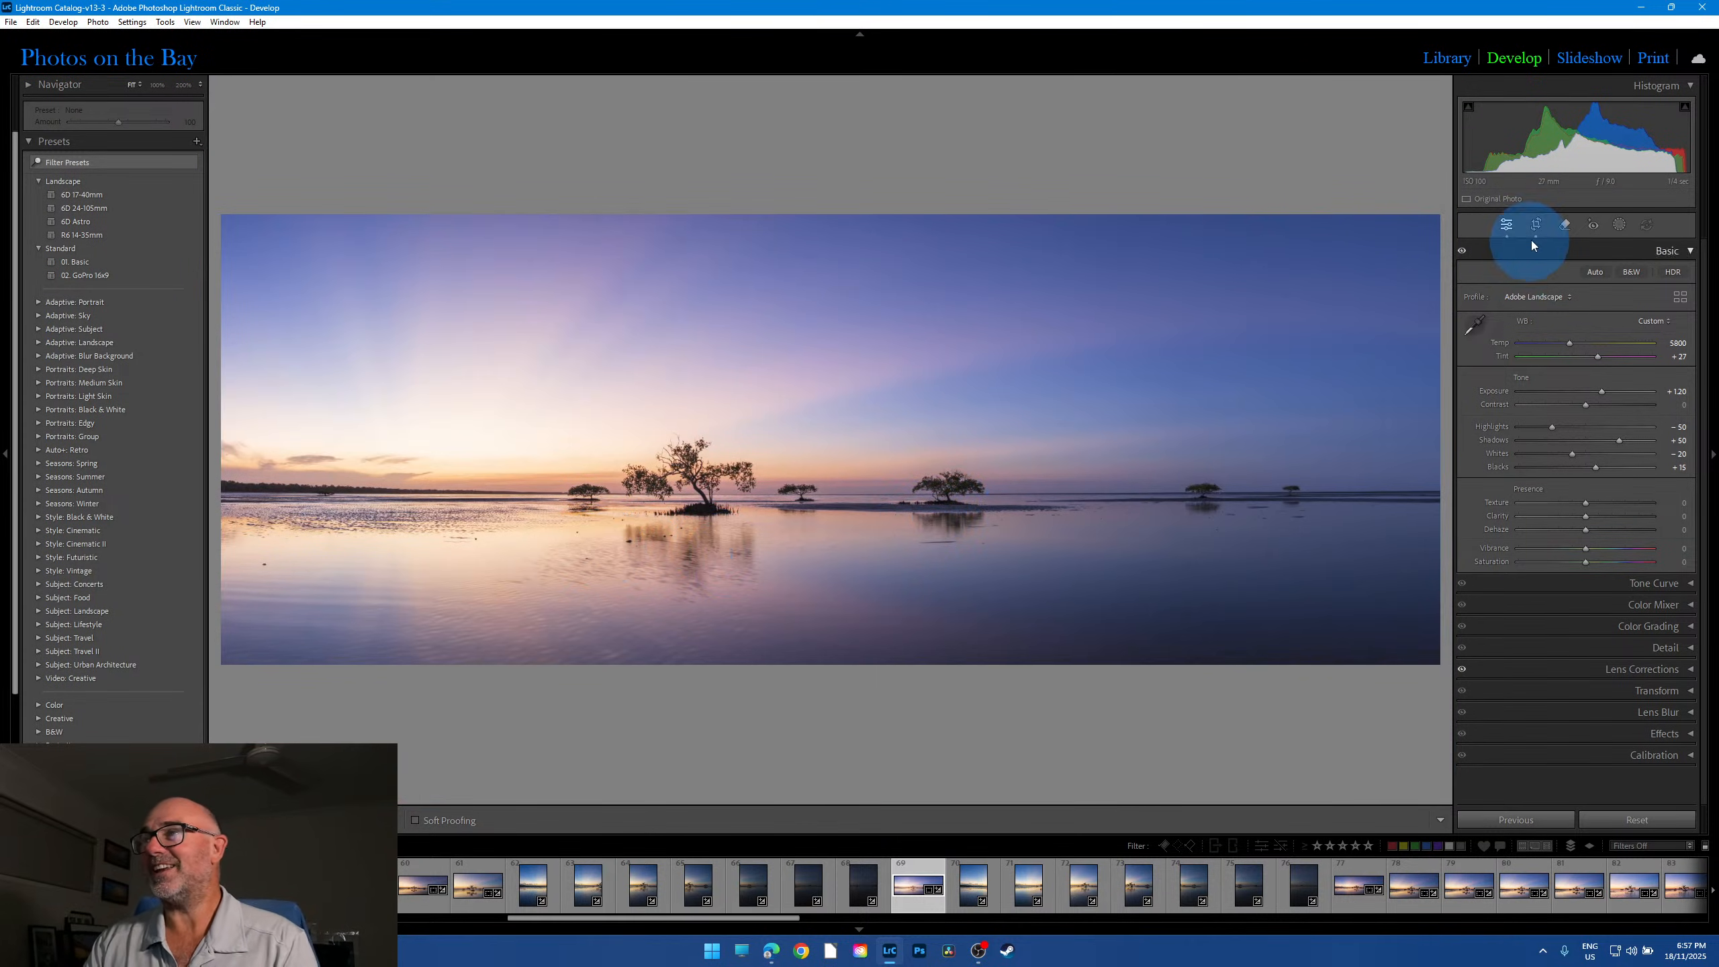
{"action": "double_click", "coordinate": [1601, 391]}
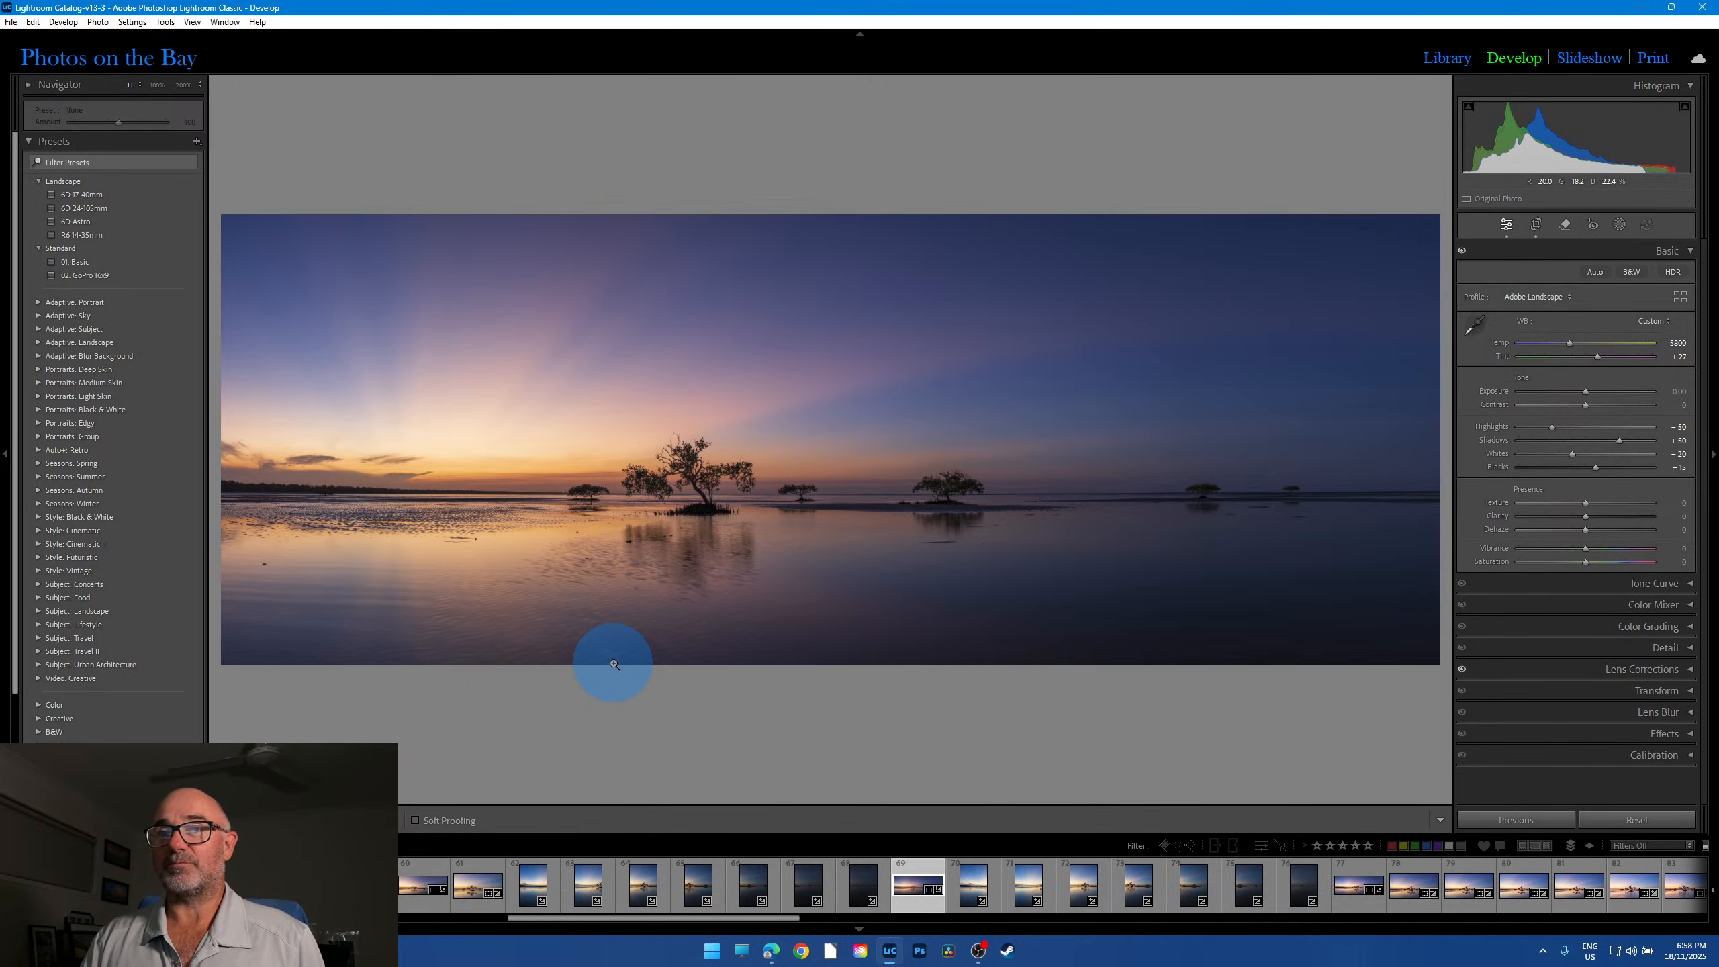
Step: Examine the distant mangrove and tree-lined shore near photo 69's left edge at 100%, and try a slightly higher Exposure before resetting it
{"action": "left_click", "coordinate": [314, 493]}
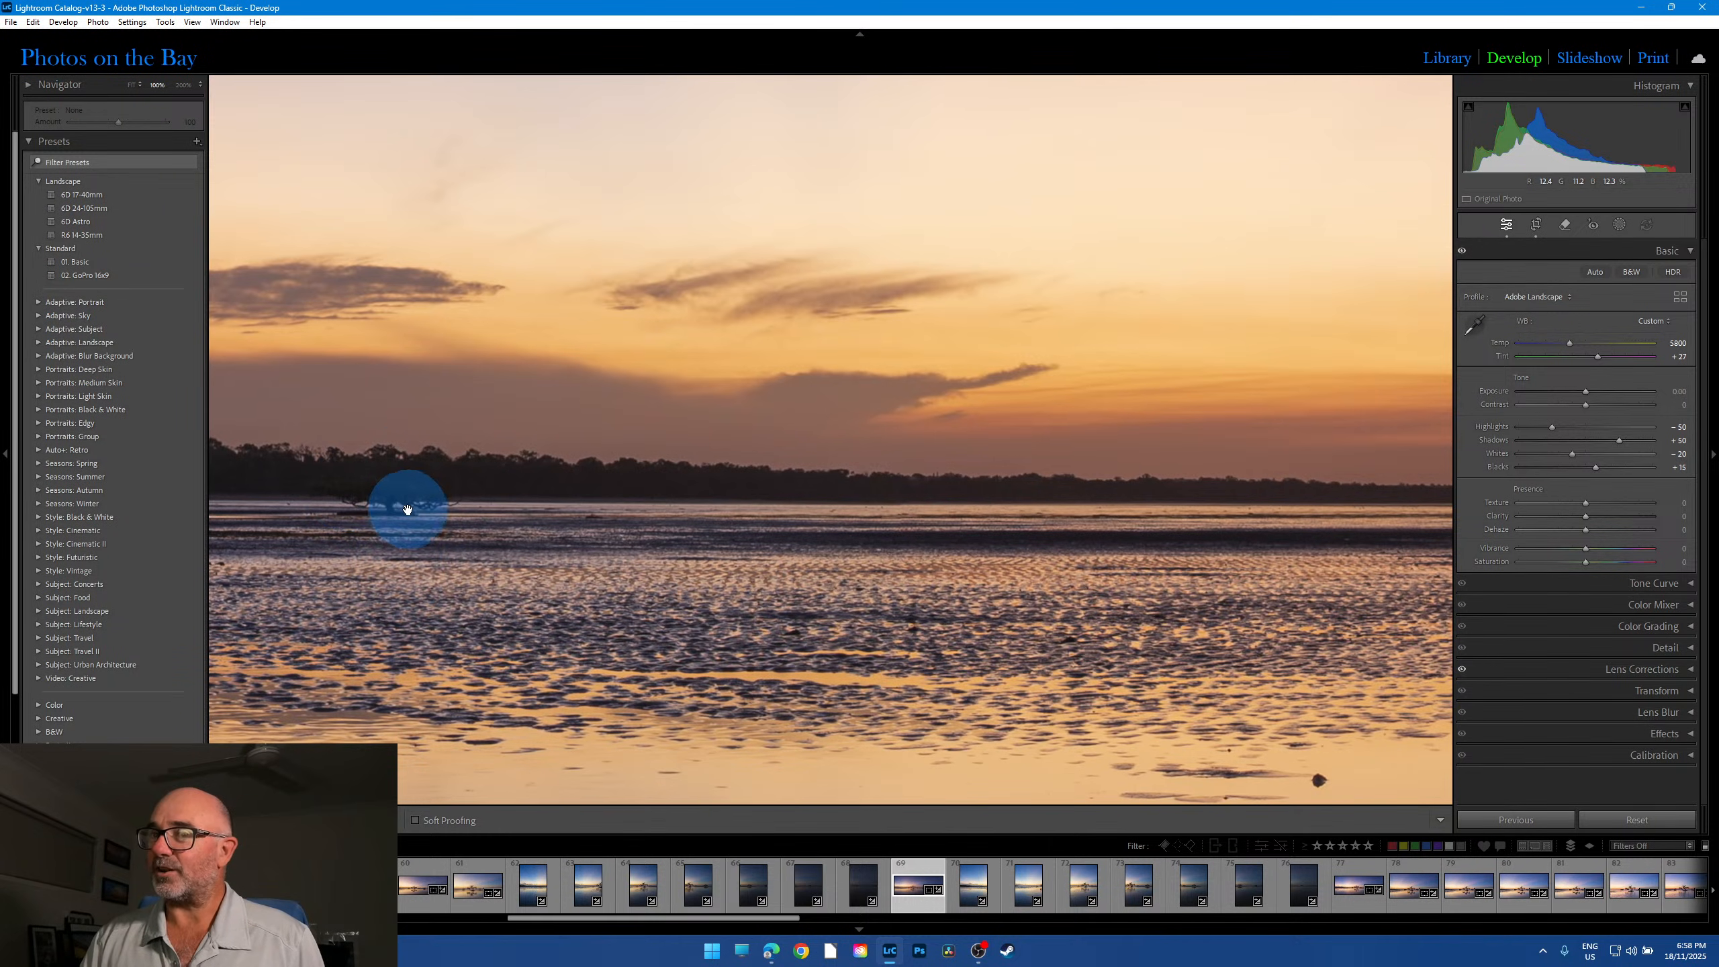
{"action": "left_click_drag", "start_coordinate": [408, 509], "coordinate": [757, 502]}
{"action": "left_click_drag", "start_coordinate": [568, 572], "coordinate": [752, 540]}
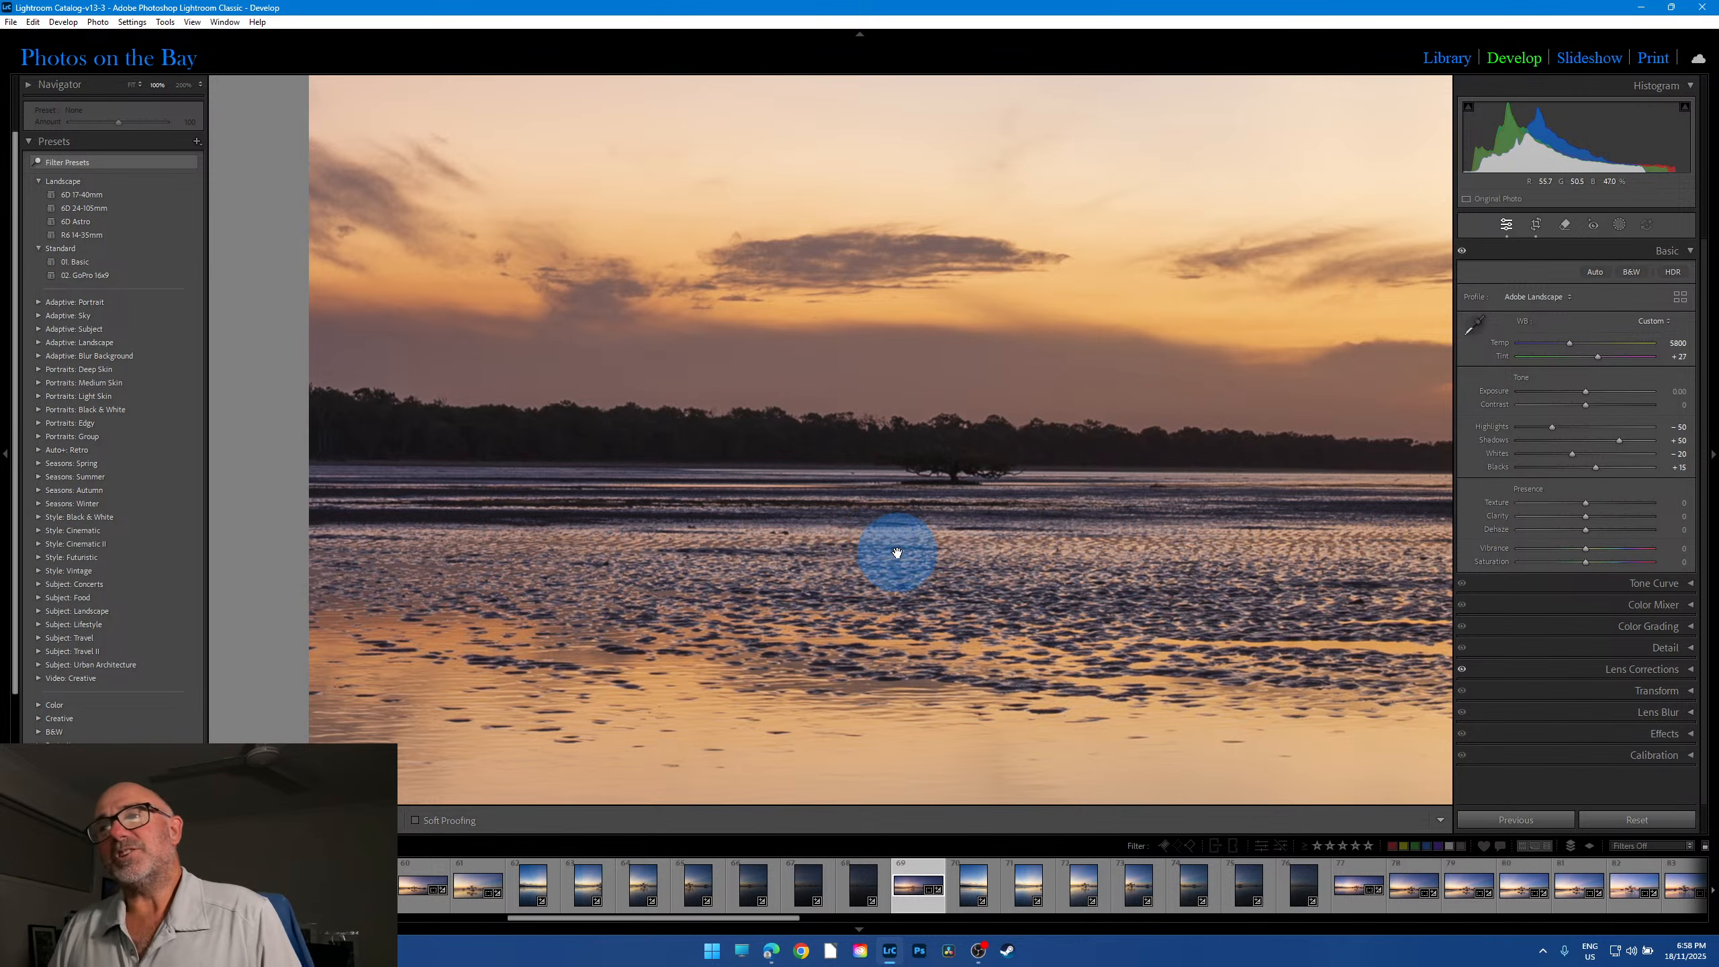
{"action": "left_click_drag", "start_coordinate": [978, 499], "coordinate": [748, 491]}
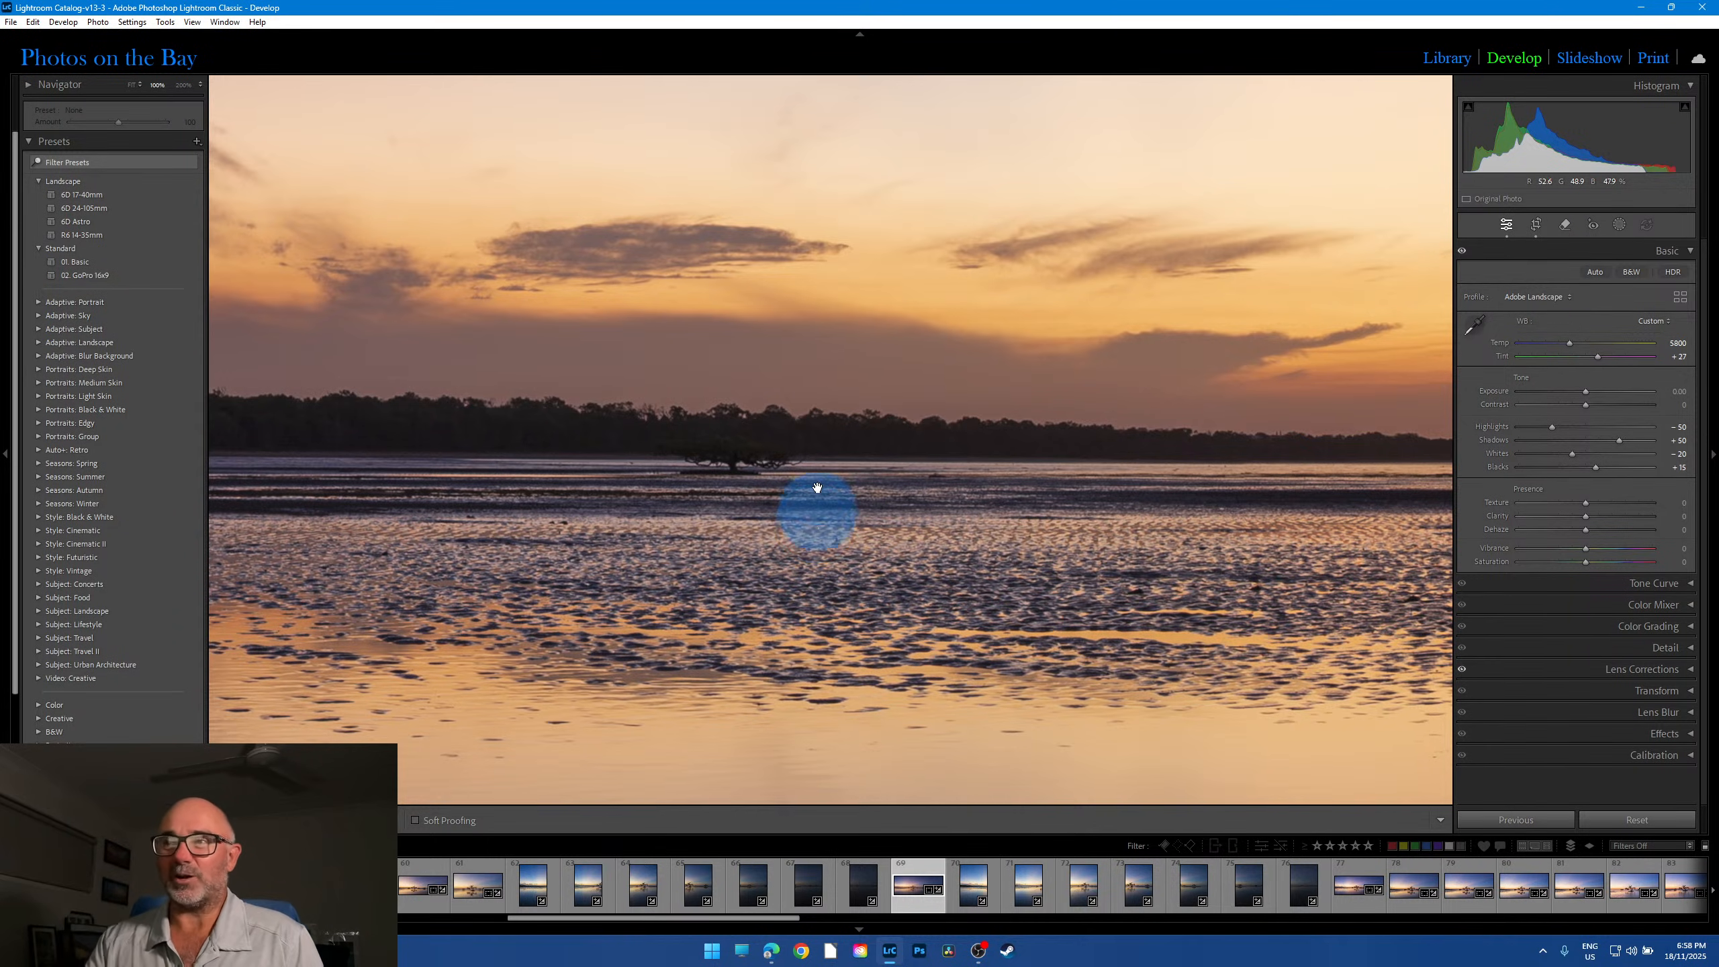
{"action": "left_click", "coordinate": [765, 449]}
{"action": "left_click", "coordinate": [319, 472]}
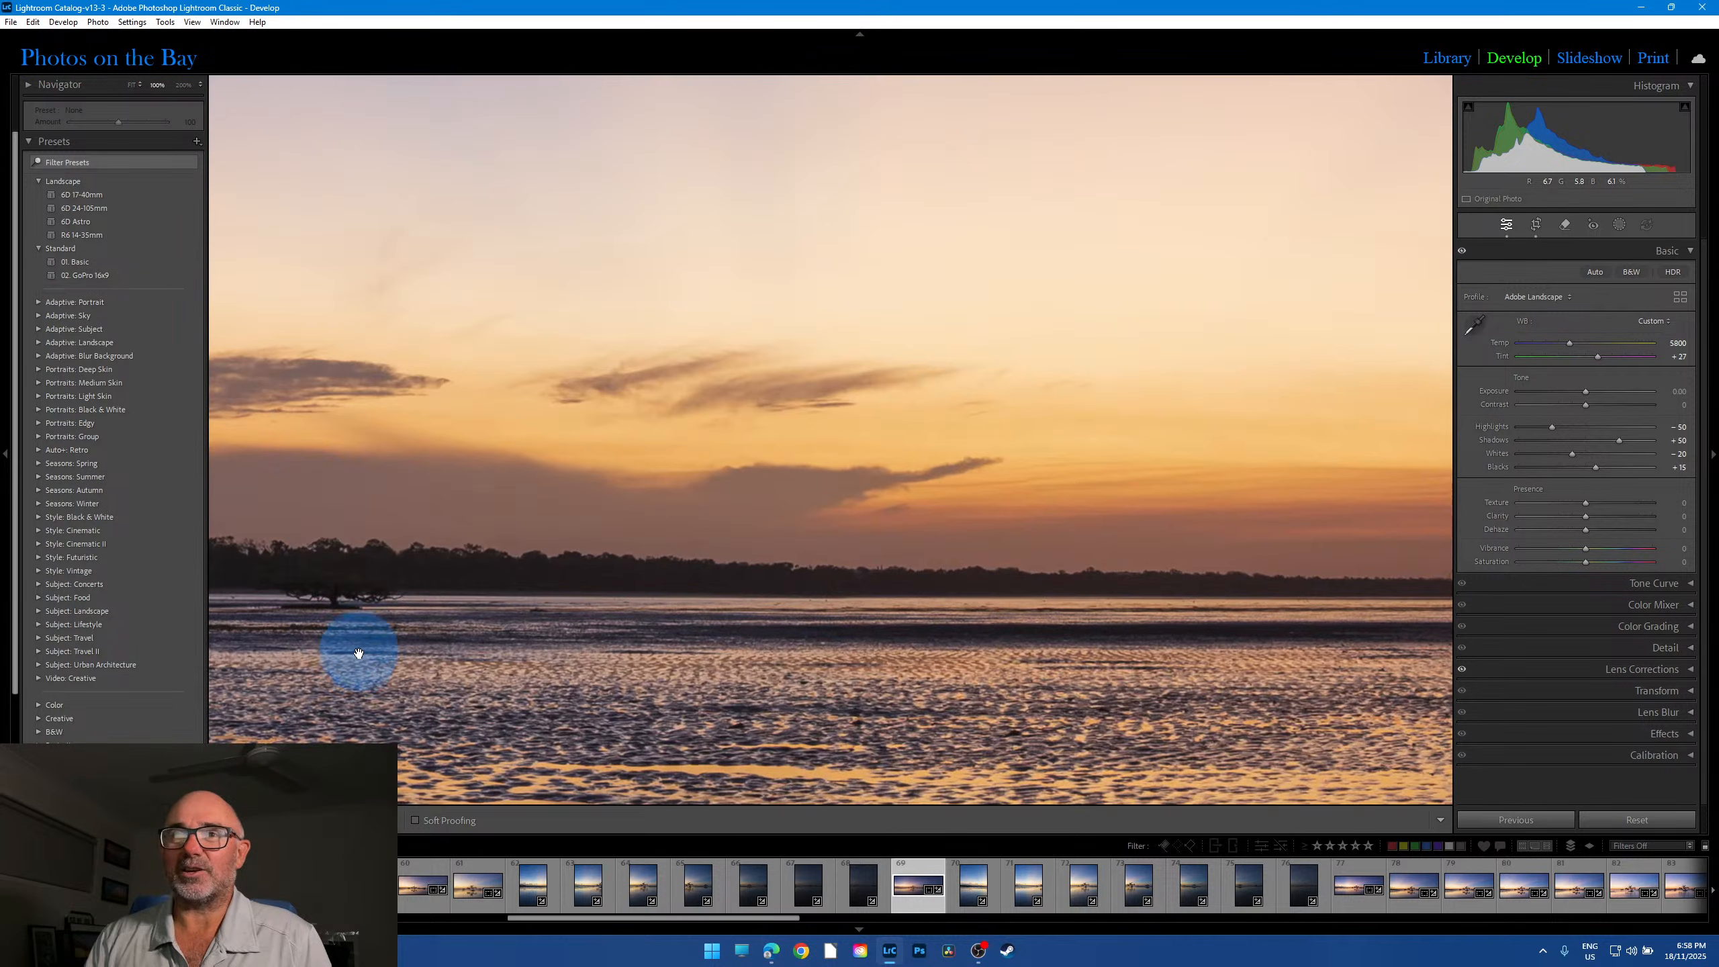
{"action": "left_click", "coordinate": [328, 594]}
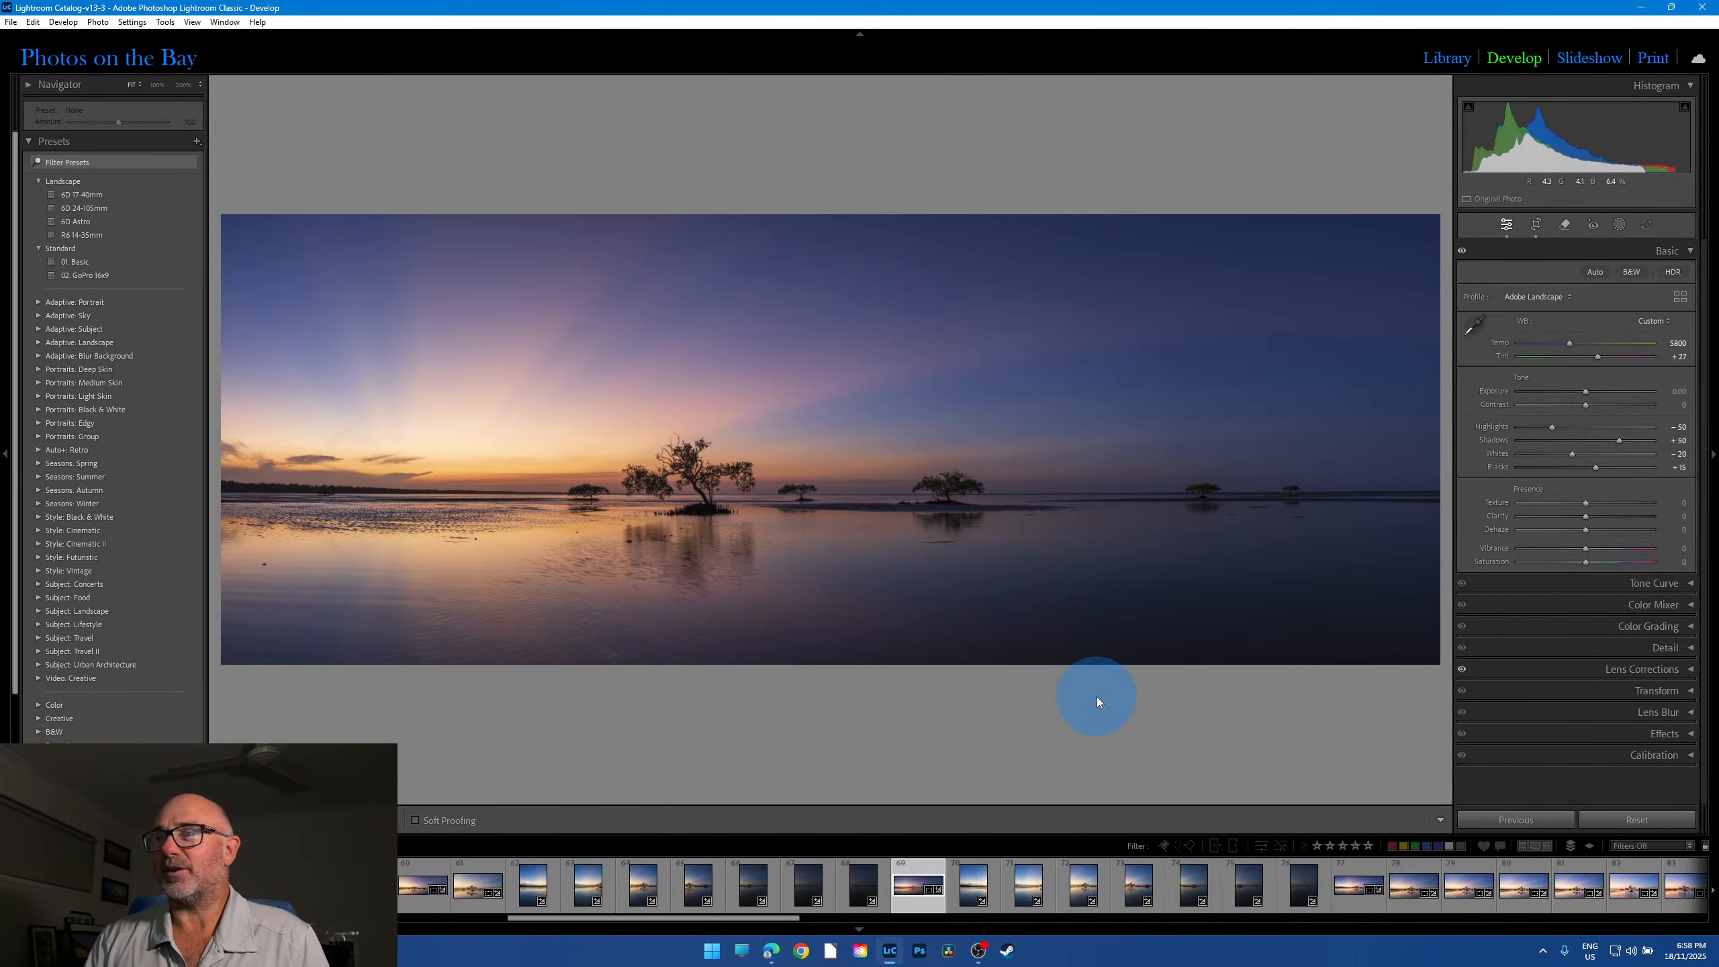
{"action": "left_click_drag", "start_coordinate": [1584, 394], "coordinate": [1594, 393]}
{"action": "double_click", "coordinate": [1594, 394]}
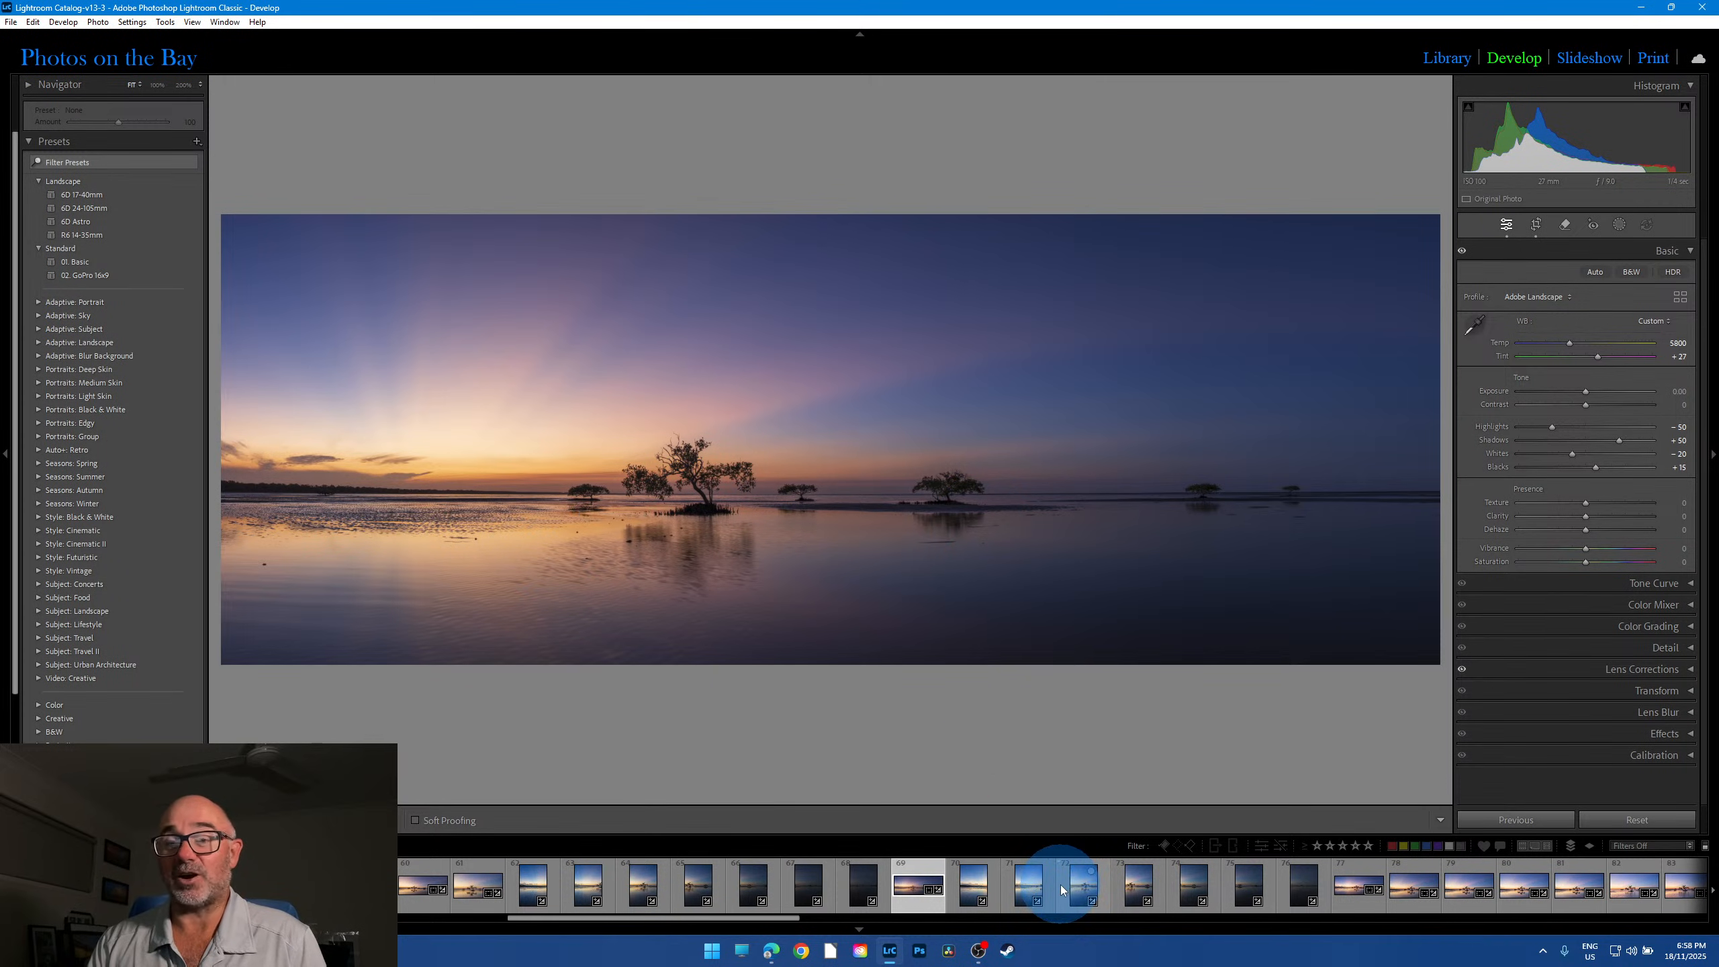
Step: Open the mangrove panorama in photo 77 and examine the main mangrove's reflection up close
{"action": "left_click", "coordinate": [1360, 886]}
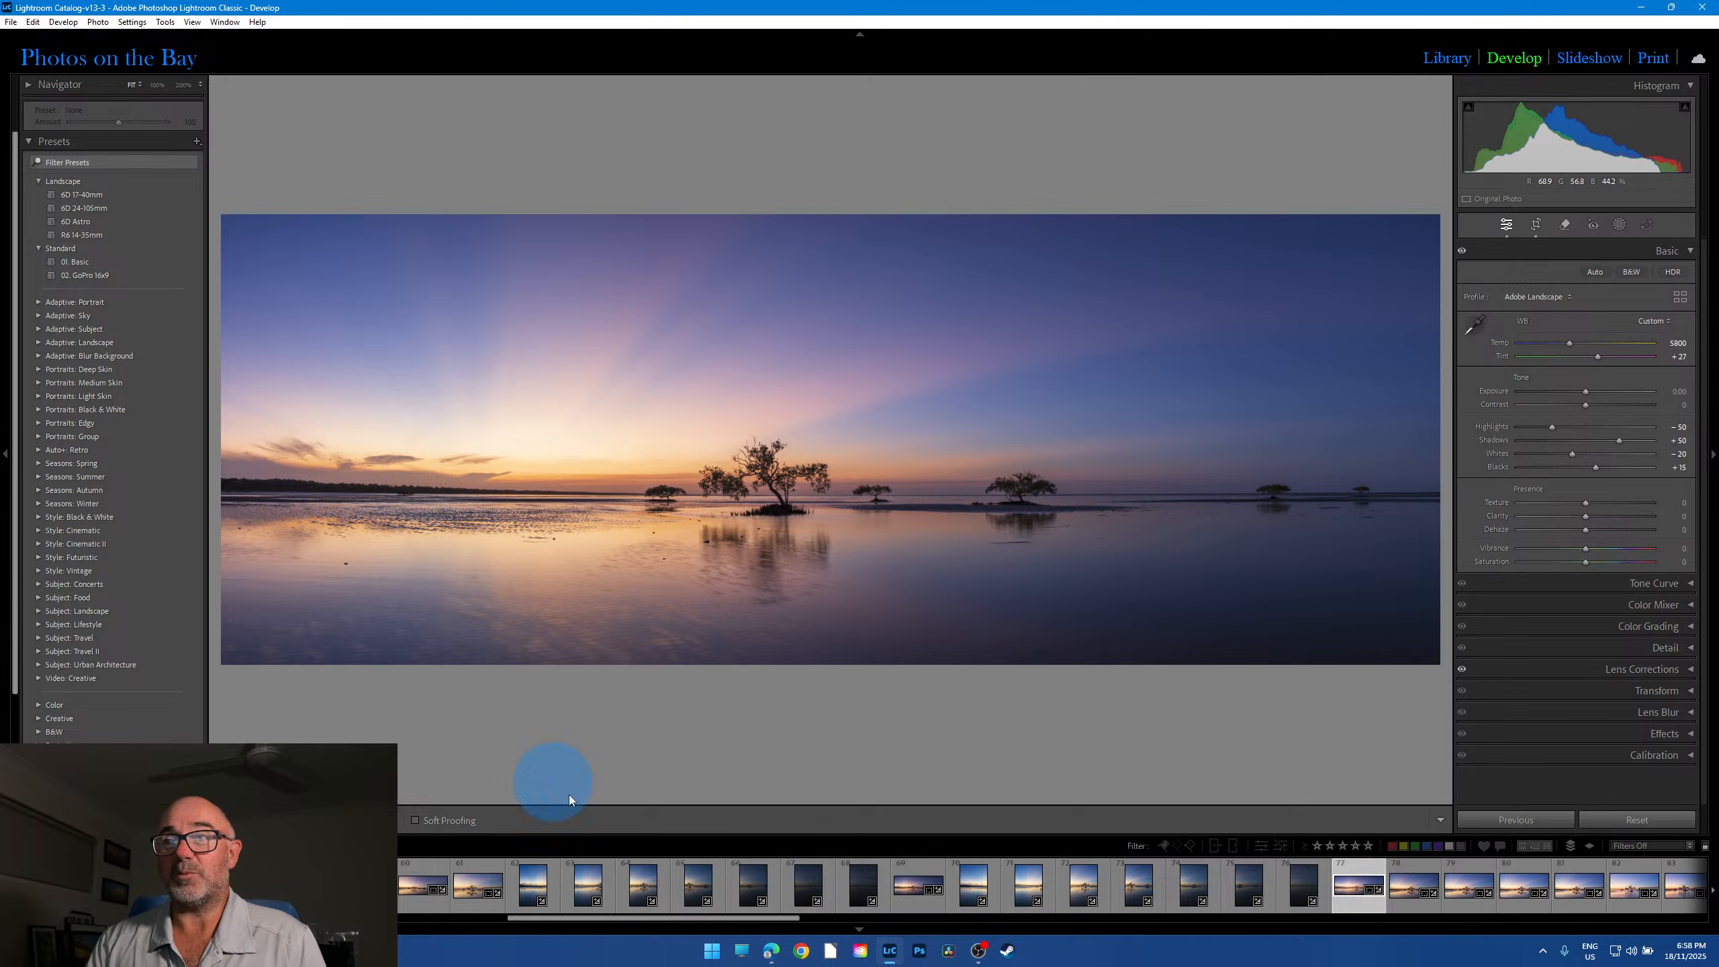
{"action": "left_click_drag", "start_coordinate": [755, 920], "coordinate": [956, 921]}
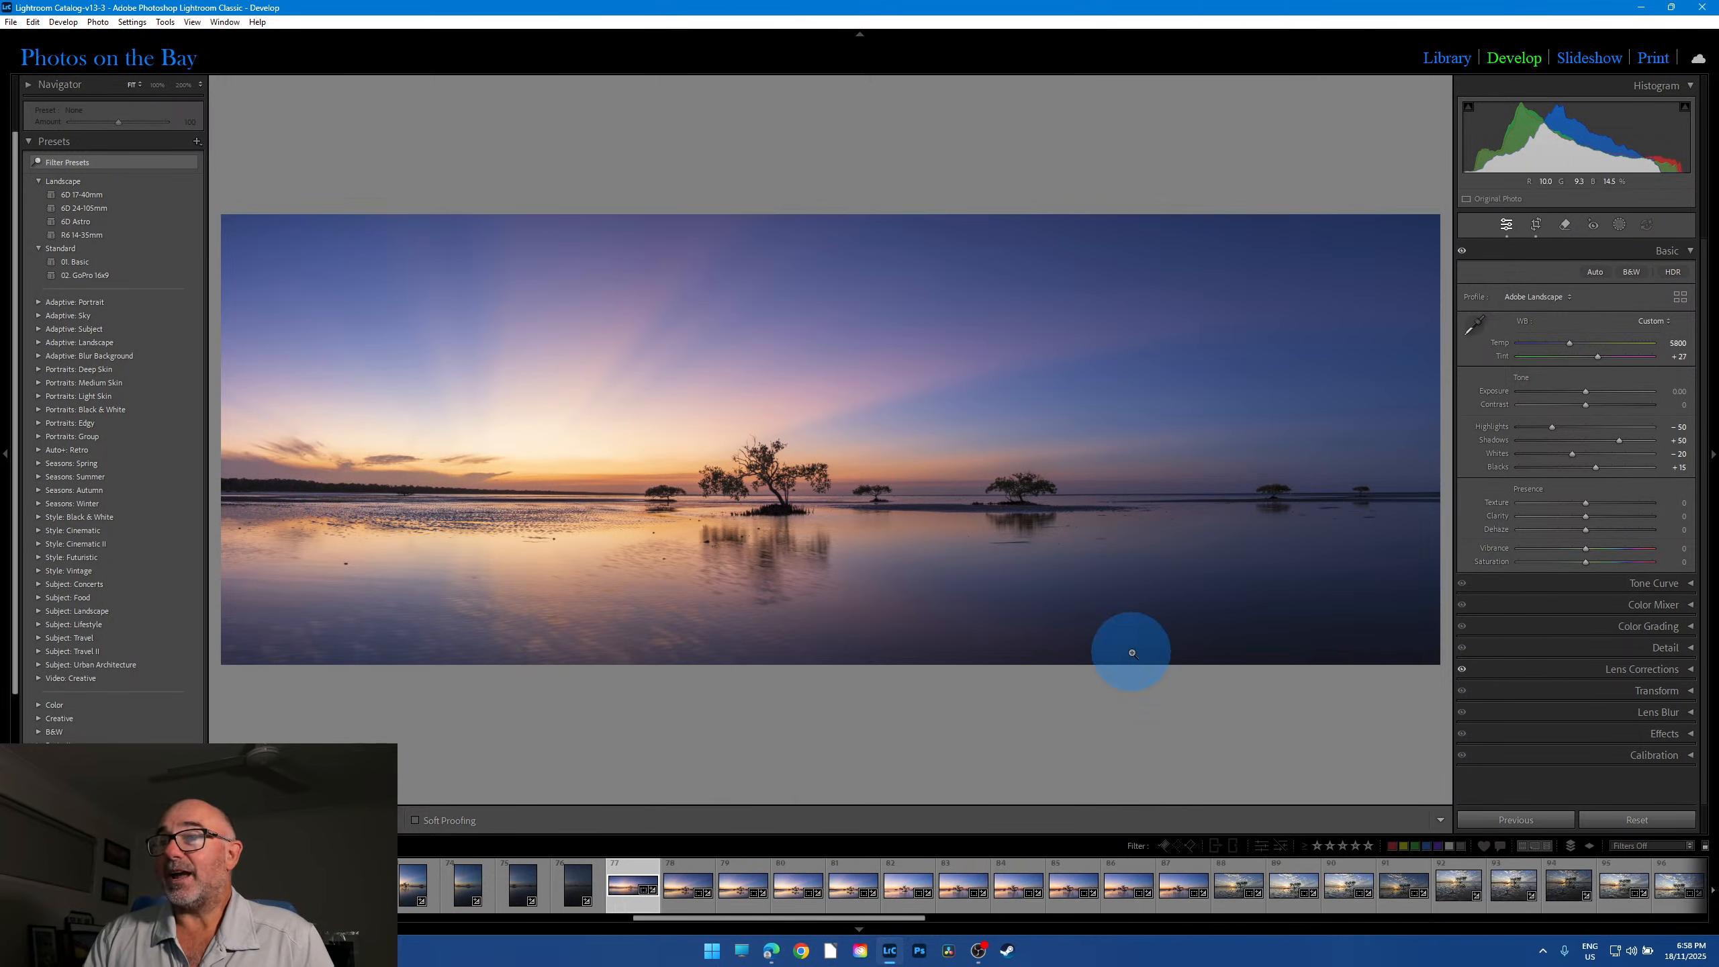
{"action": "left_click", "coordinate": [748, 587]}
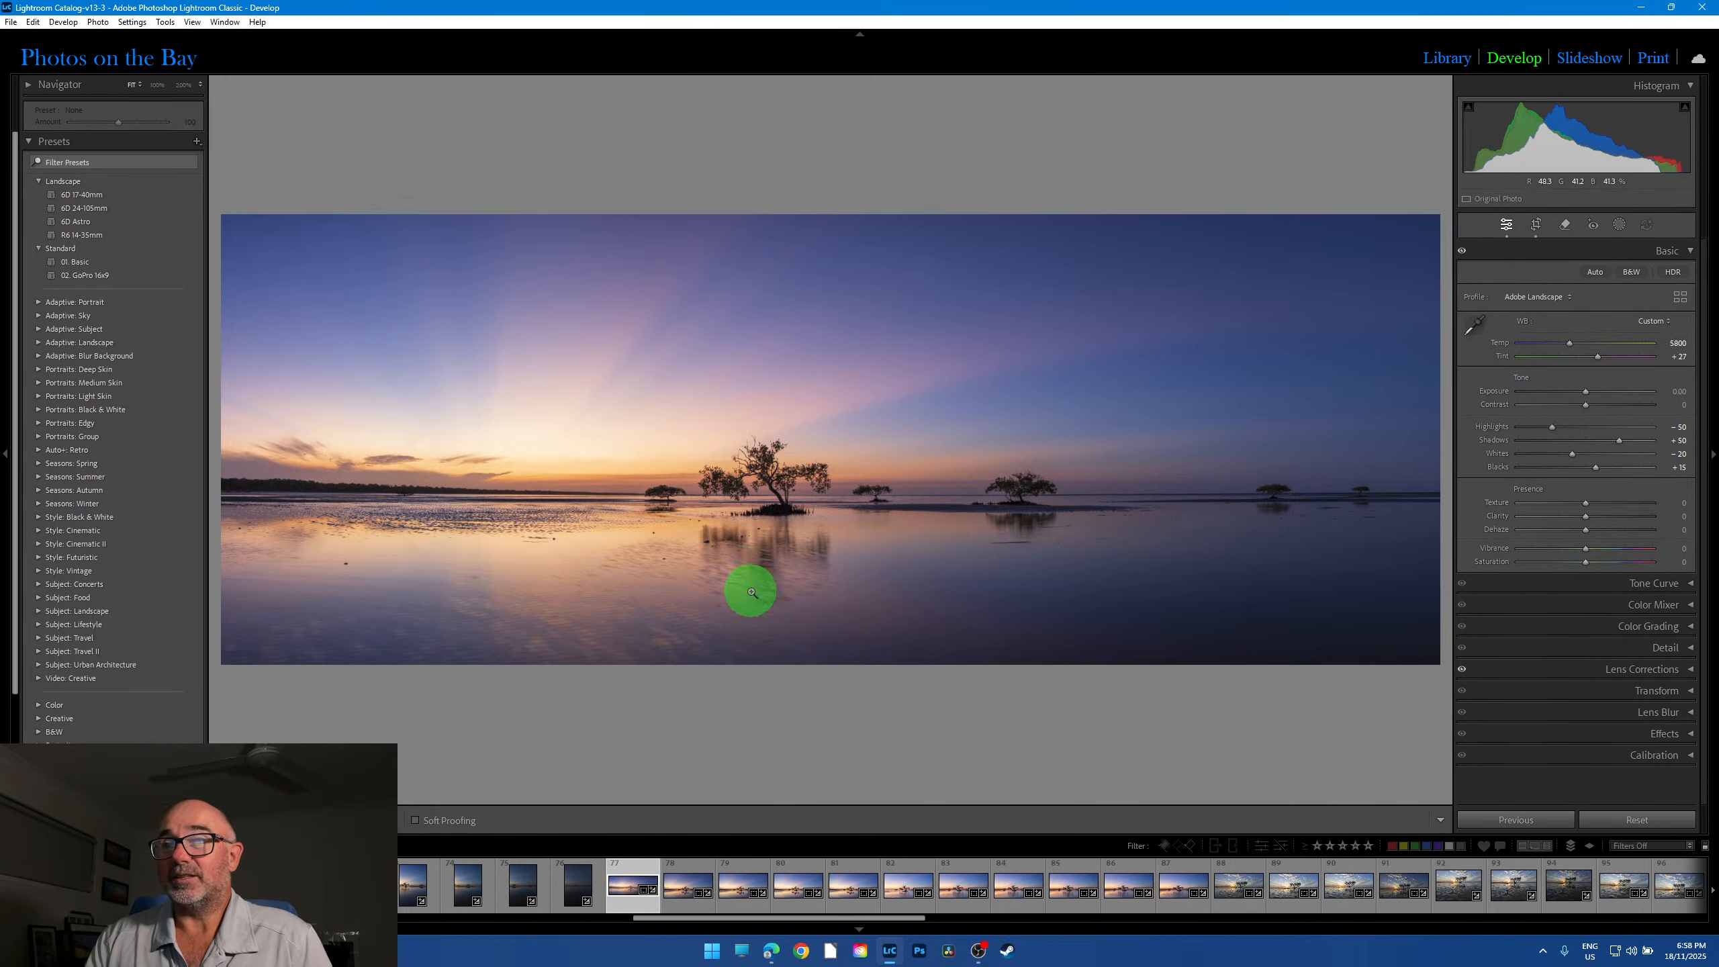
{"action": "left_click", "coordinate": [747, 531]}
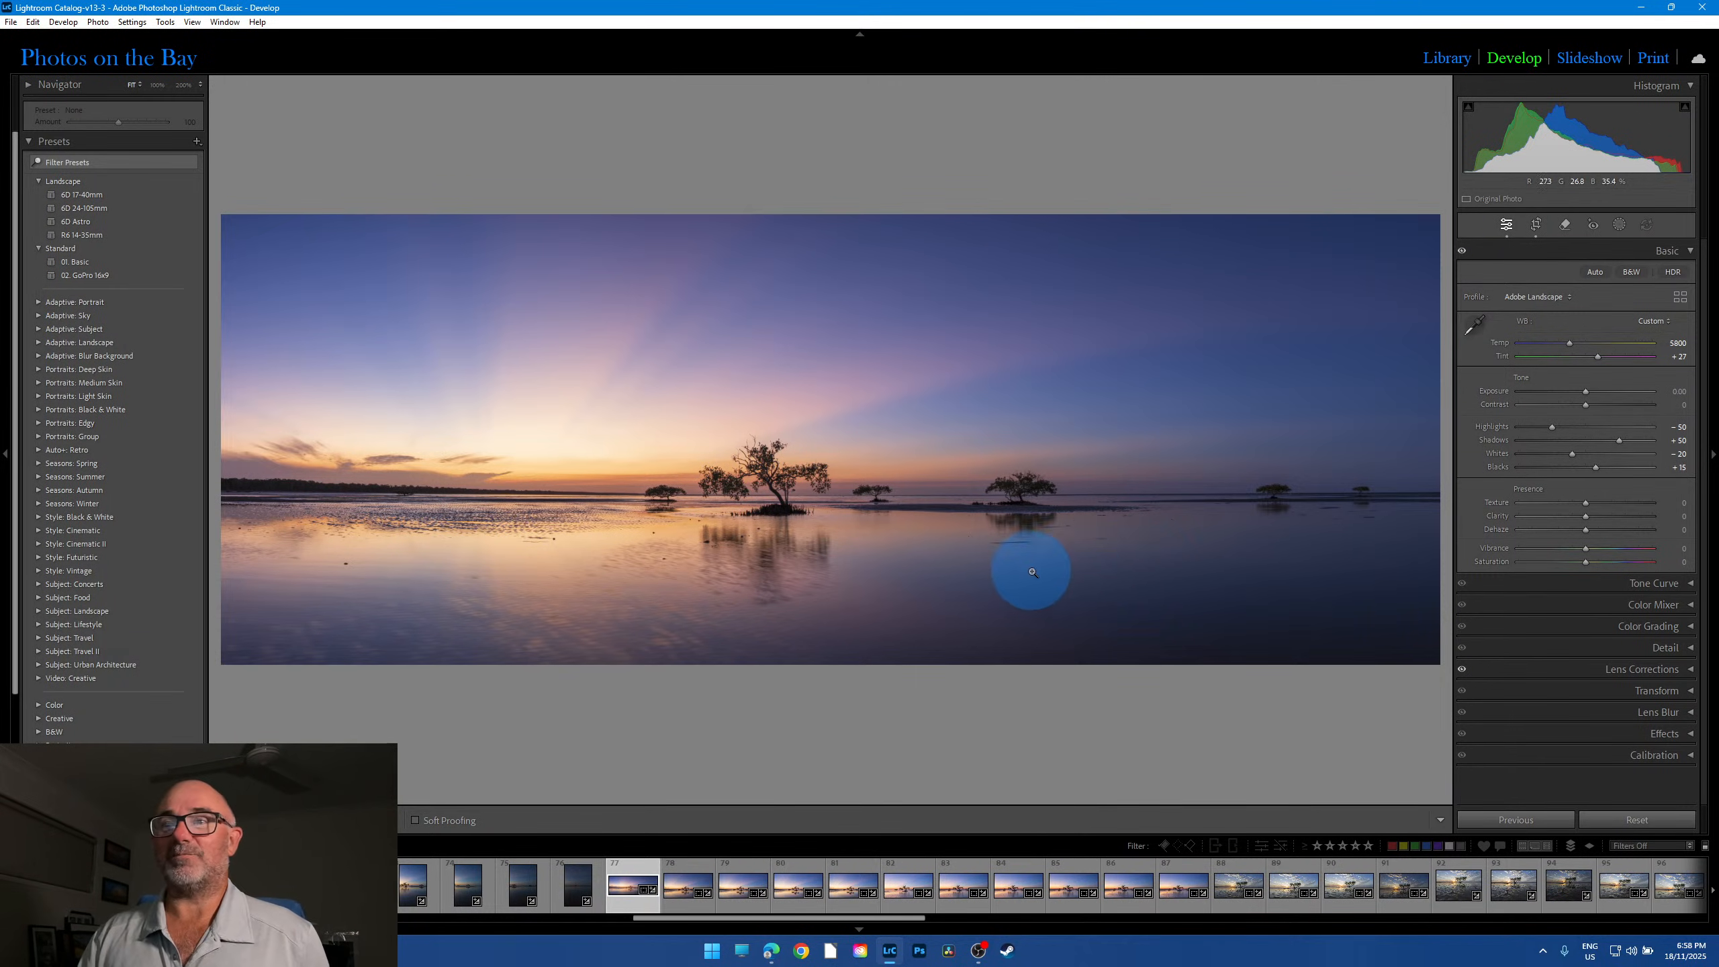
Step: Compare the two wide panoramas of the mangrove trees with the dark vertical frame 76 in the Filmstrip
{"action": "left_click", "coordinate": [303, 886]}
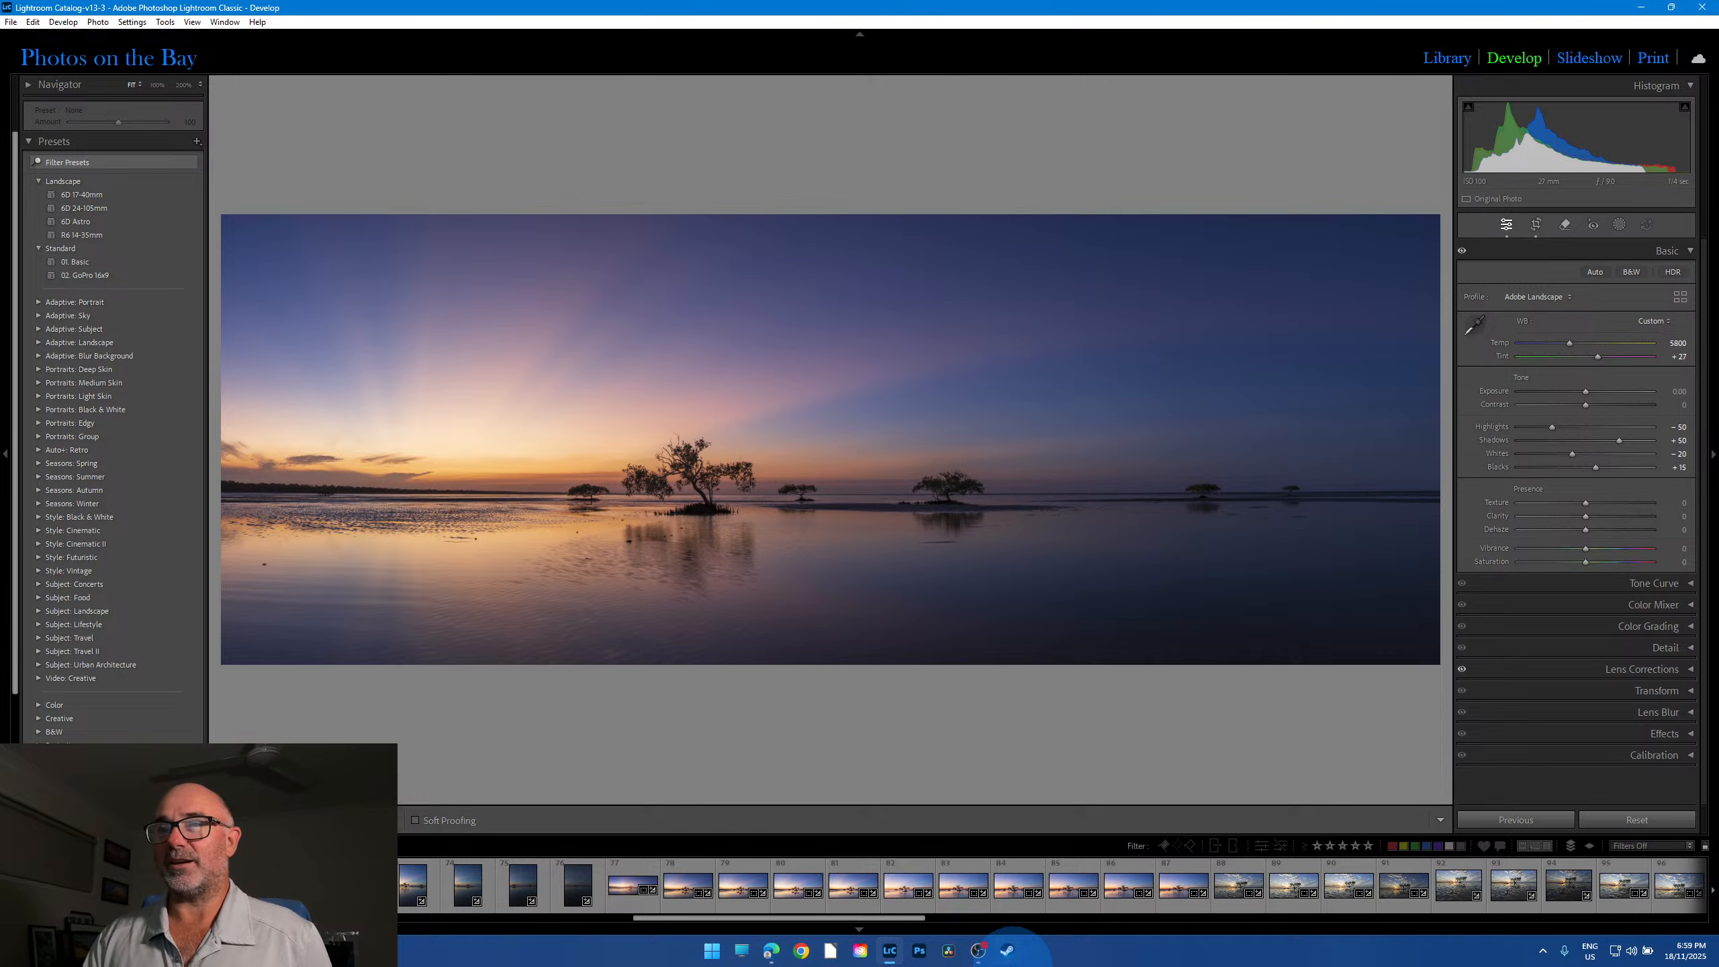
{"action": "left_click", "coordinate": [629, 886]}
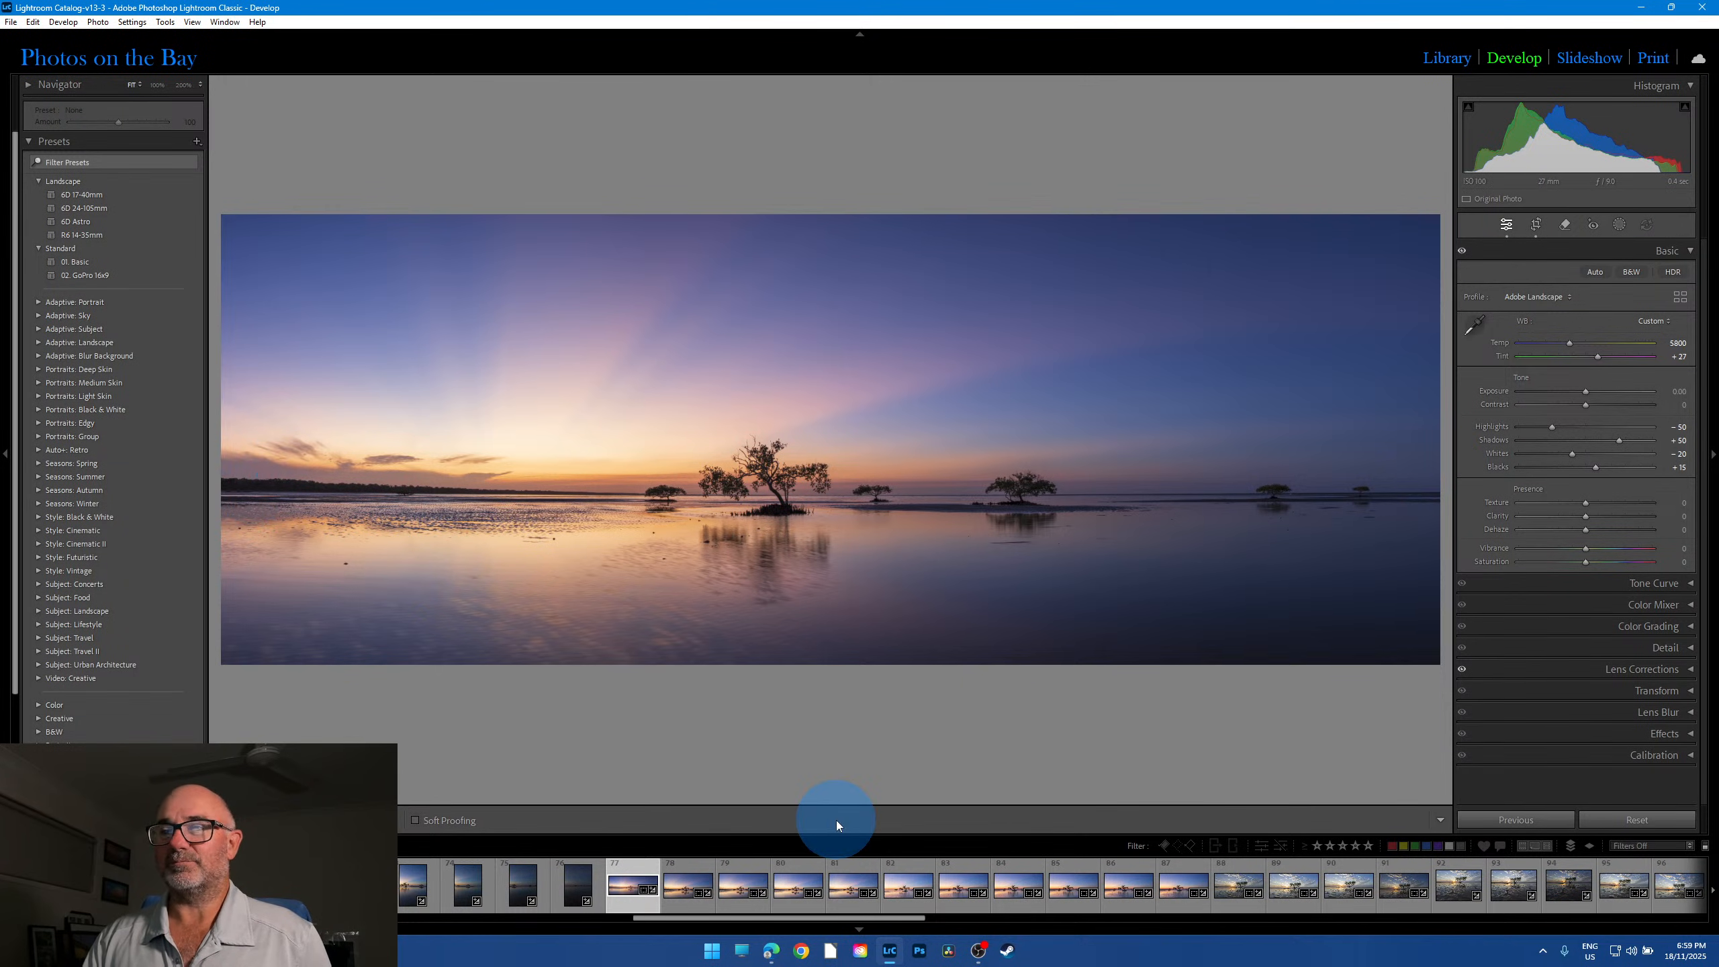
{"action": "left_click", "coordinate": [573, 896]}
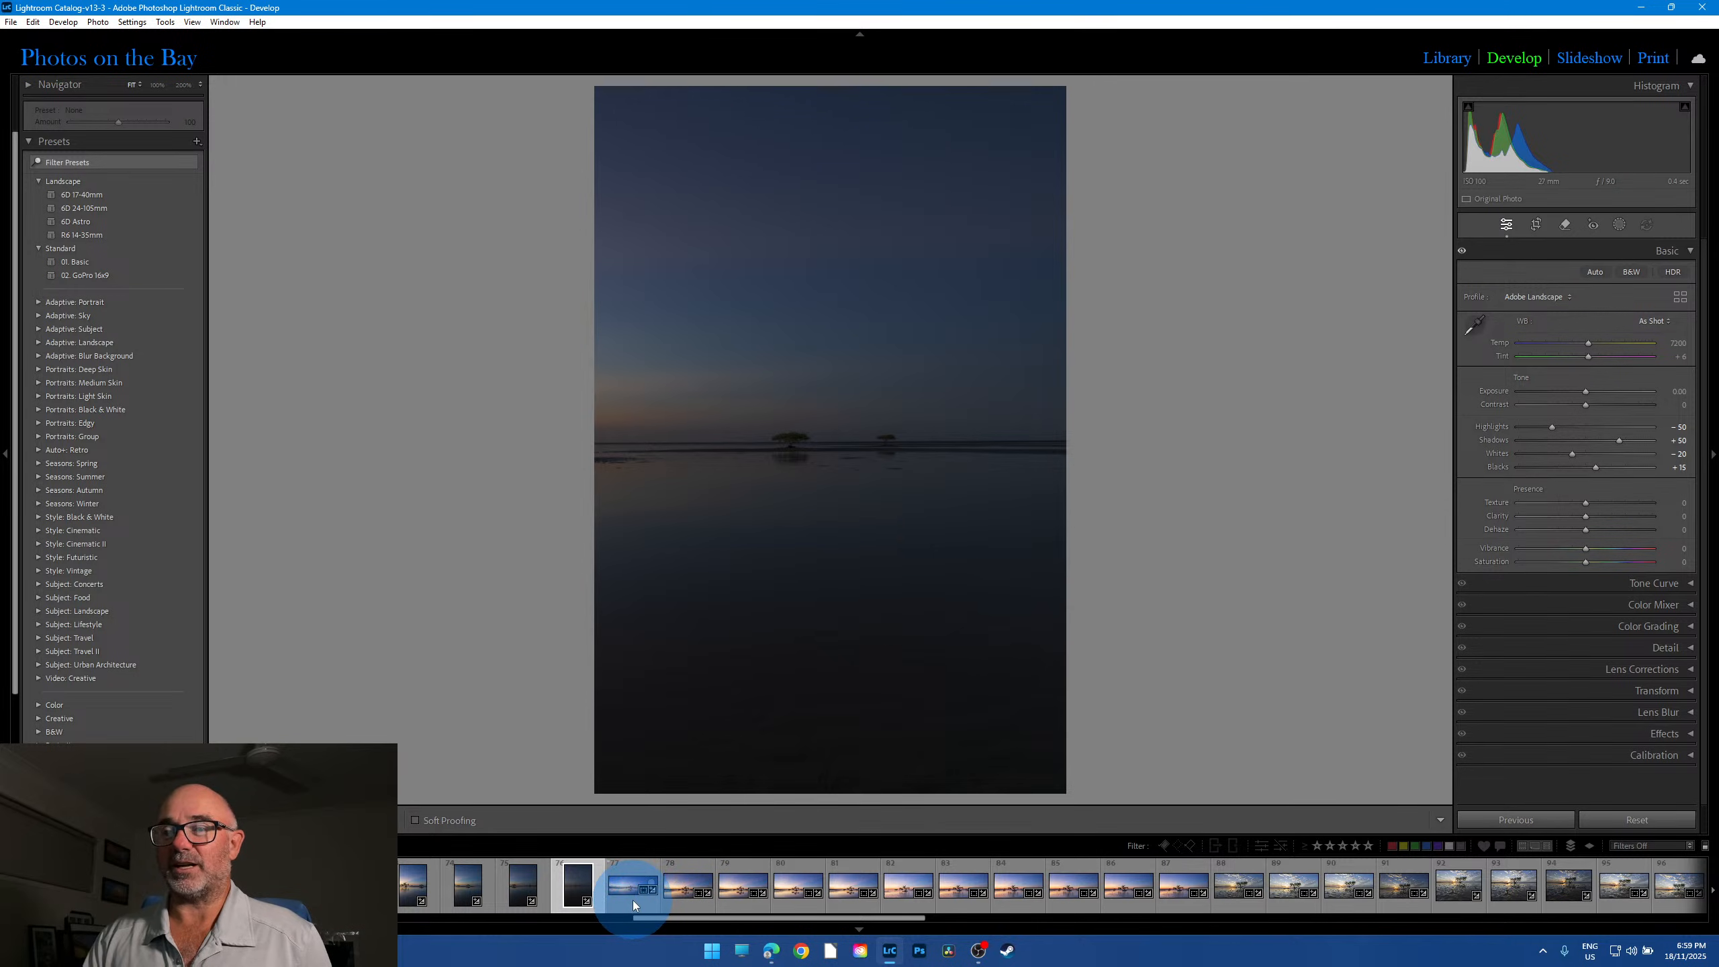
{"action": "left_click", "coordinate": [633, 900]}
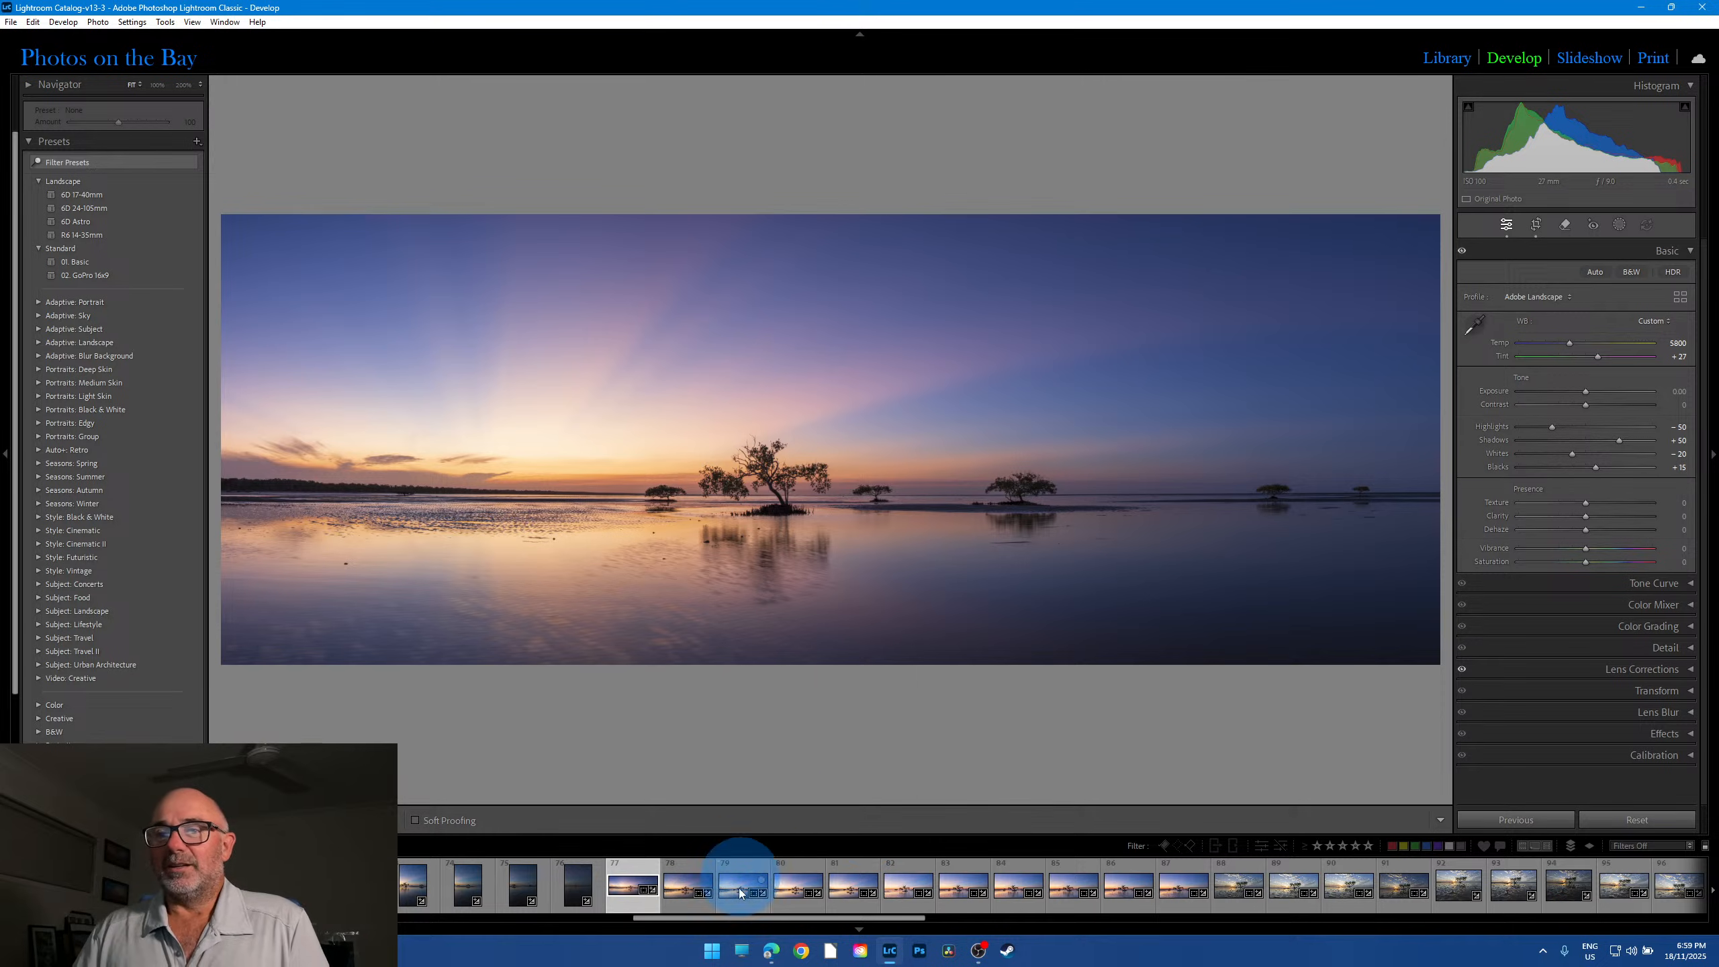
Step: View landscape photo 78 alongside two vertical frames of the same sunset scene, ending on photo 78
{"action": "left_click", "coordinate": [688, 887]}
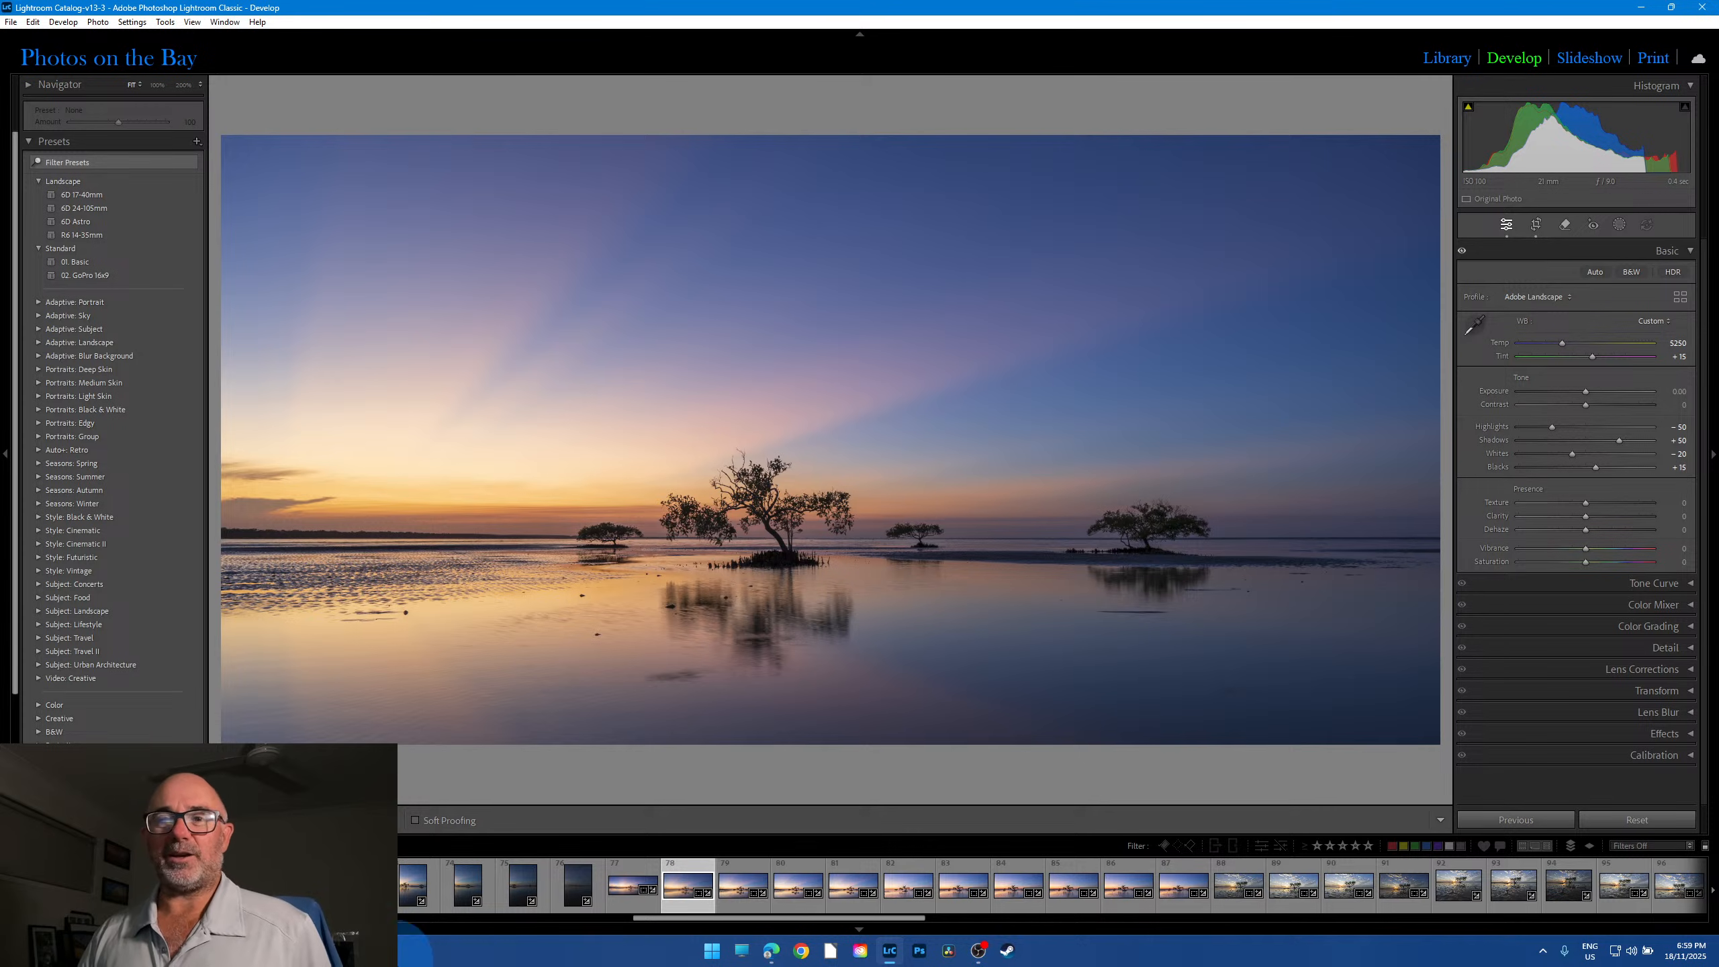
{"action": "left_click", "coordinate": [357, 886]}
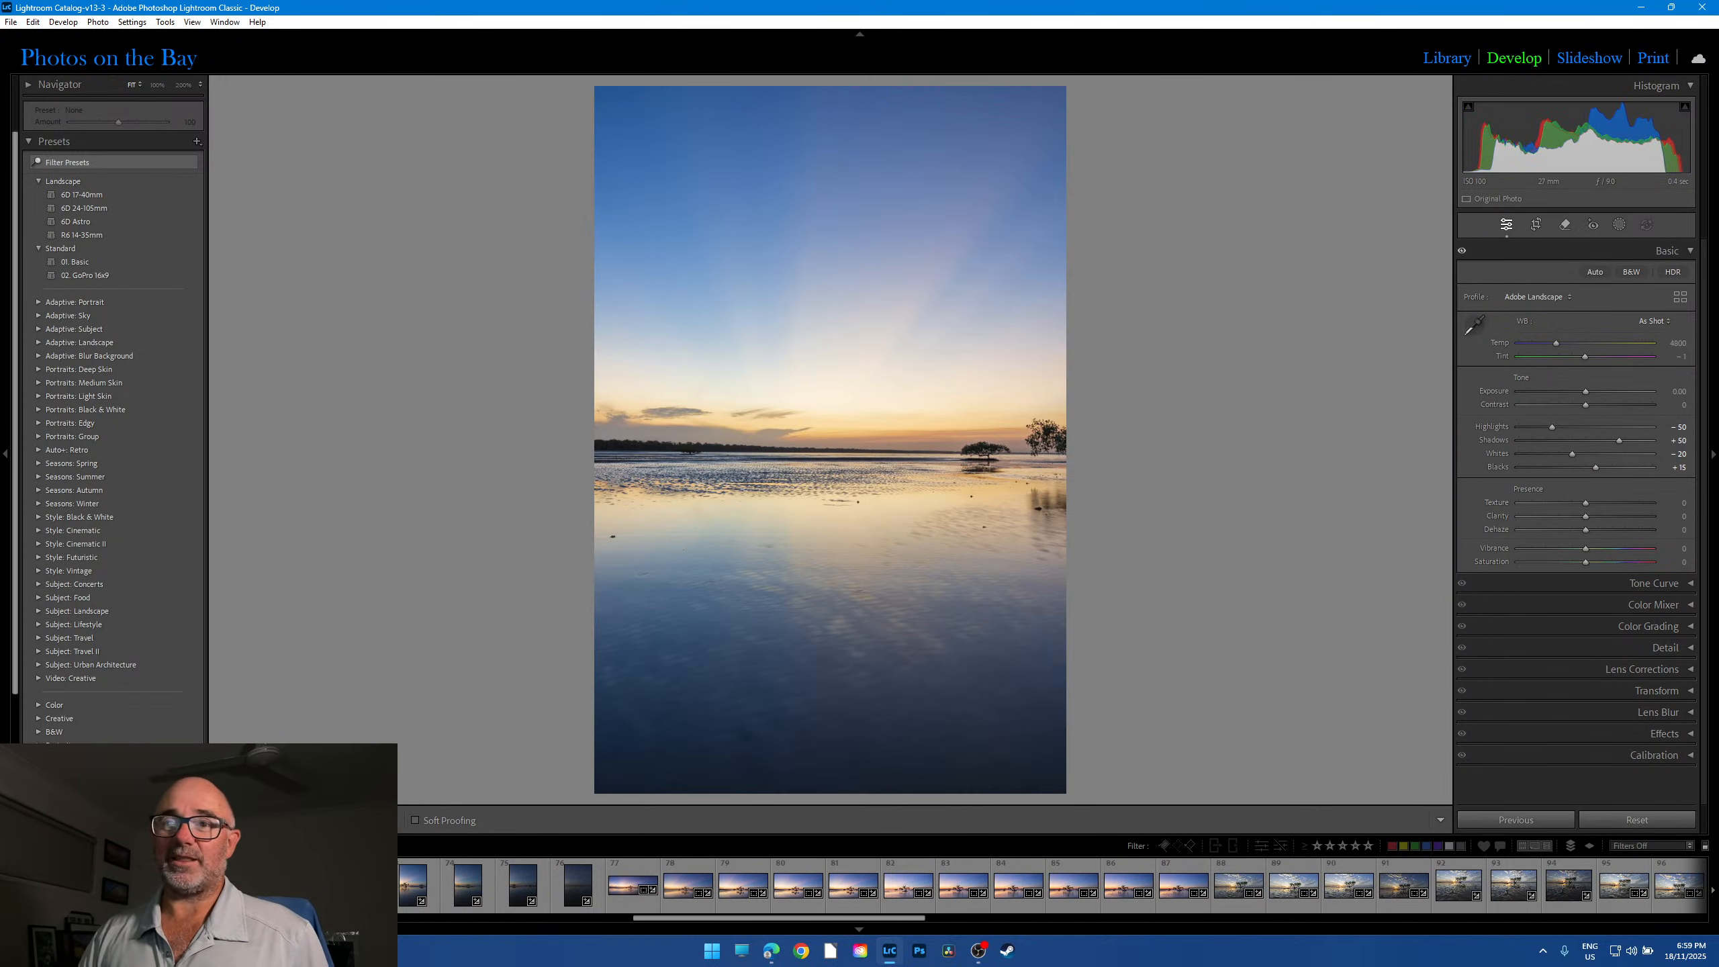
{"action": "left_click", "coordinate": [303, 885]}
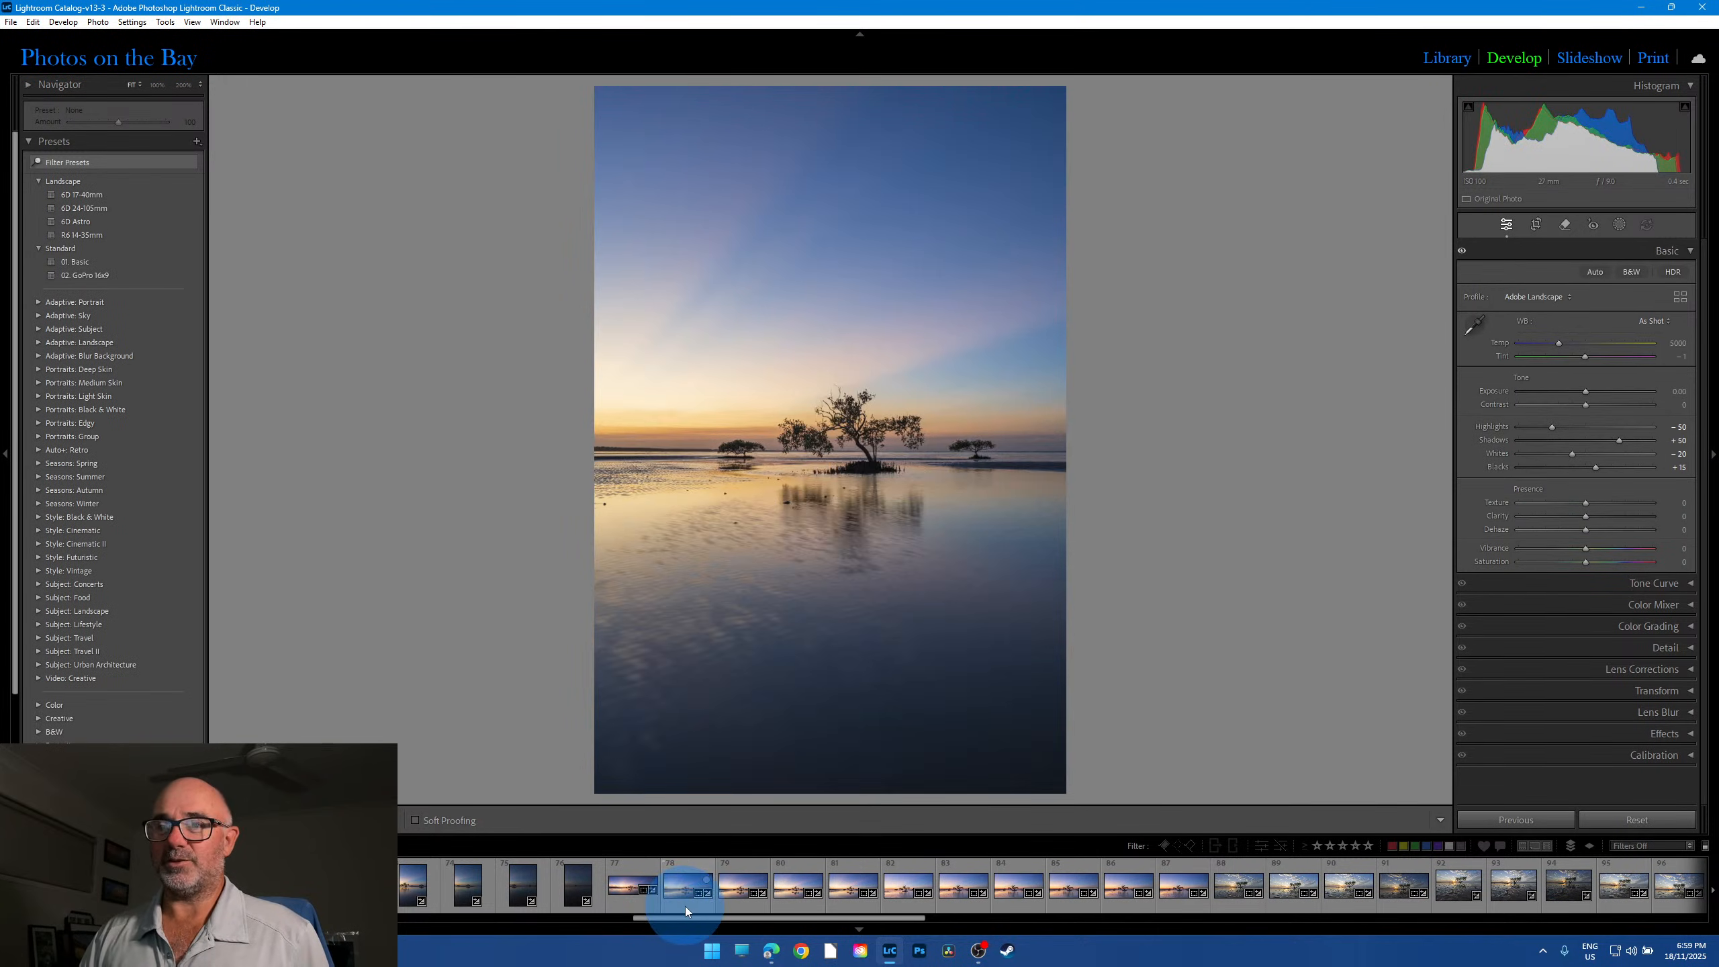
{"action": "left_click", "coordinate": [685, 905]}
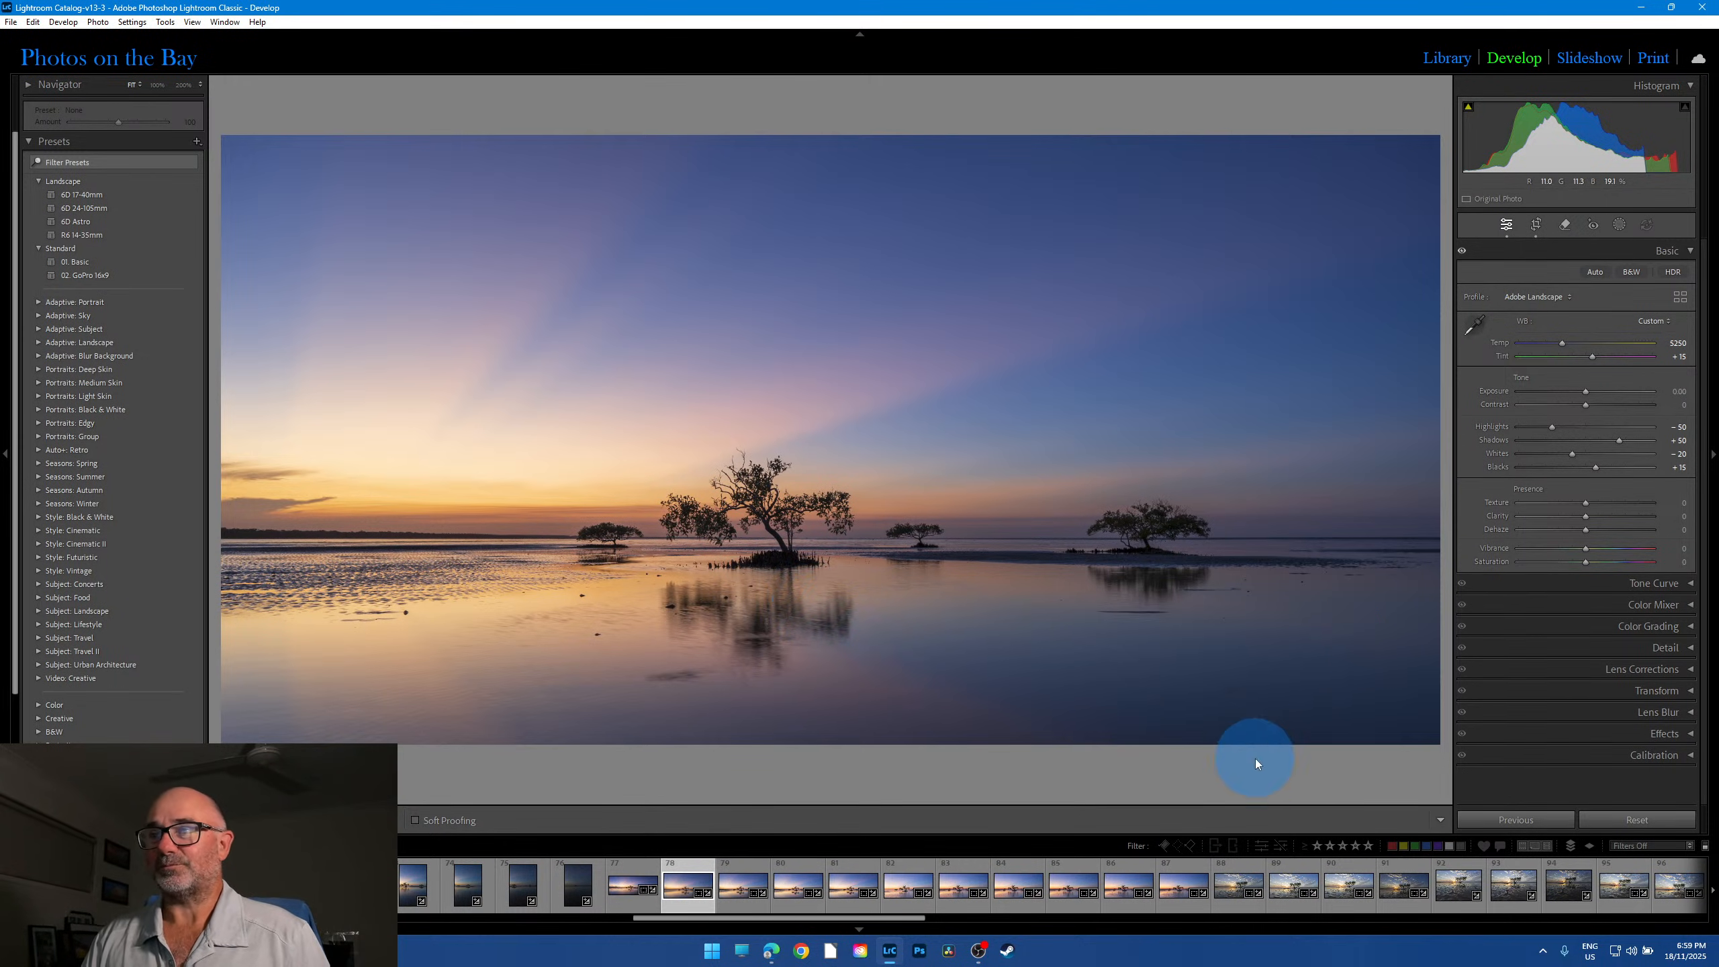
Step: Review photos 79 and 80 of the mangrove trees at sunset and give photo 80 a five-star rating
{"action": "left_click", "coordinate": [736, 903]}
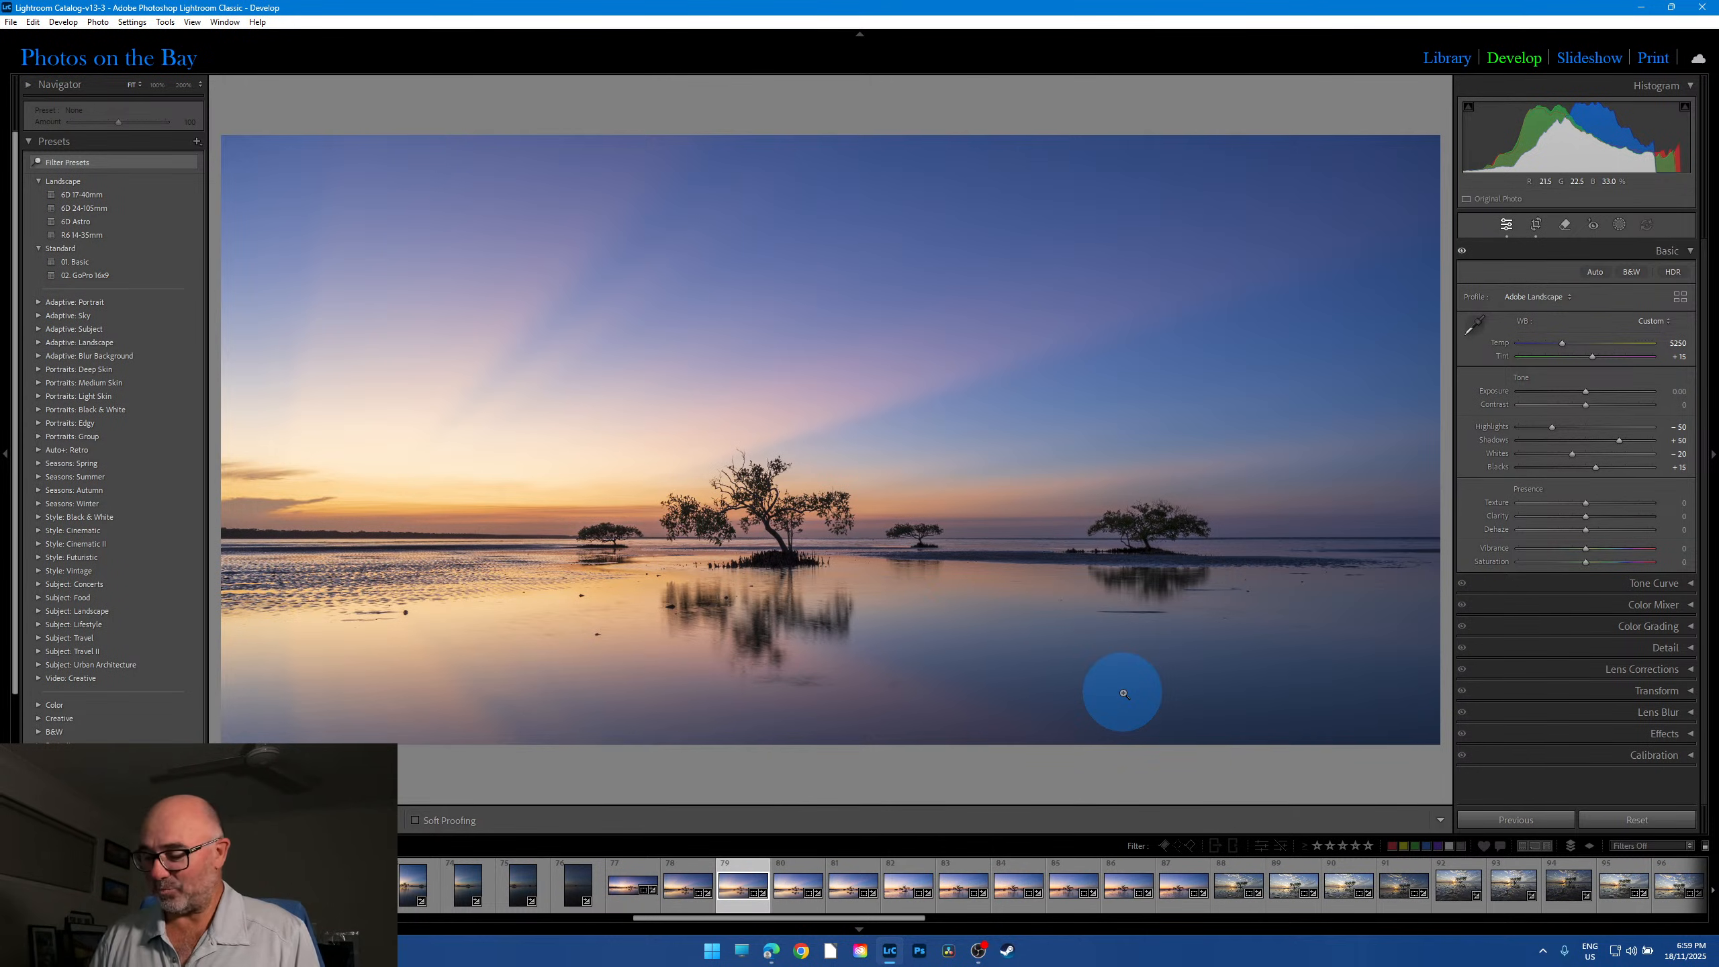
{"action": "key", "text": "Right"}
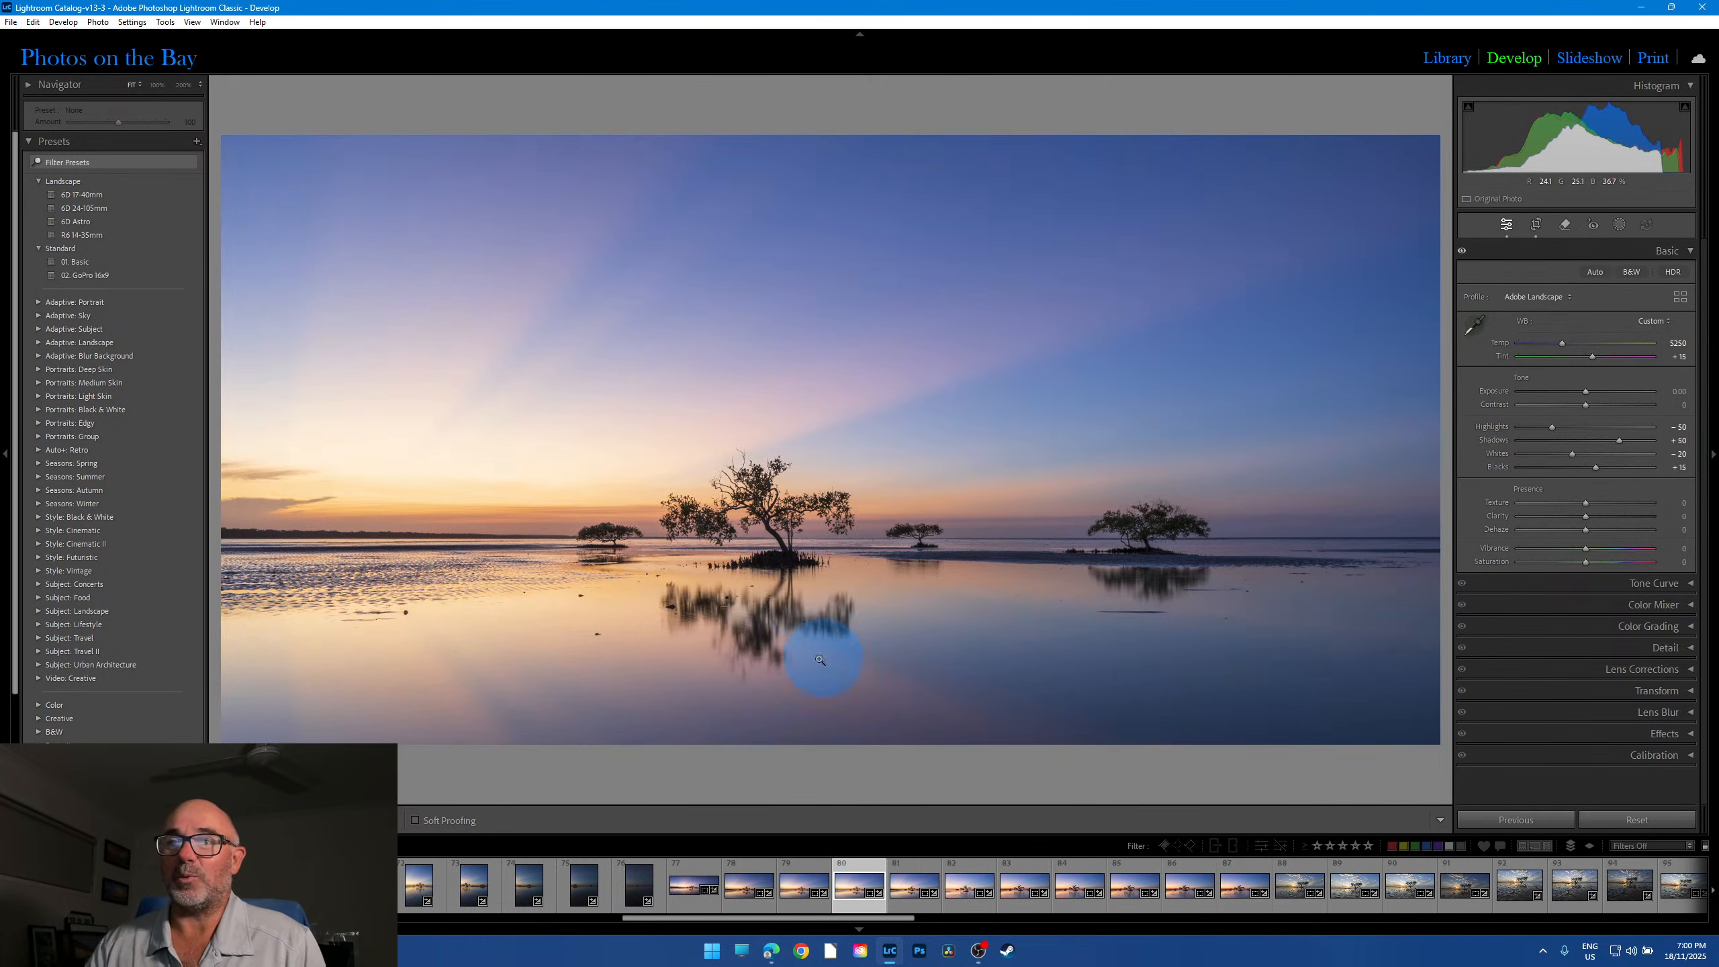
{"action": "left_click", "coordinate": [752, 635]}
{"action": "left_click", "coordinate": [840, 615]}
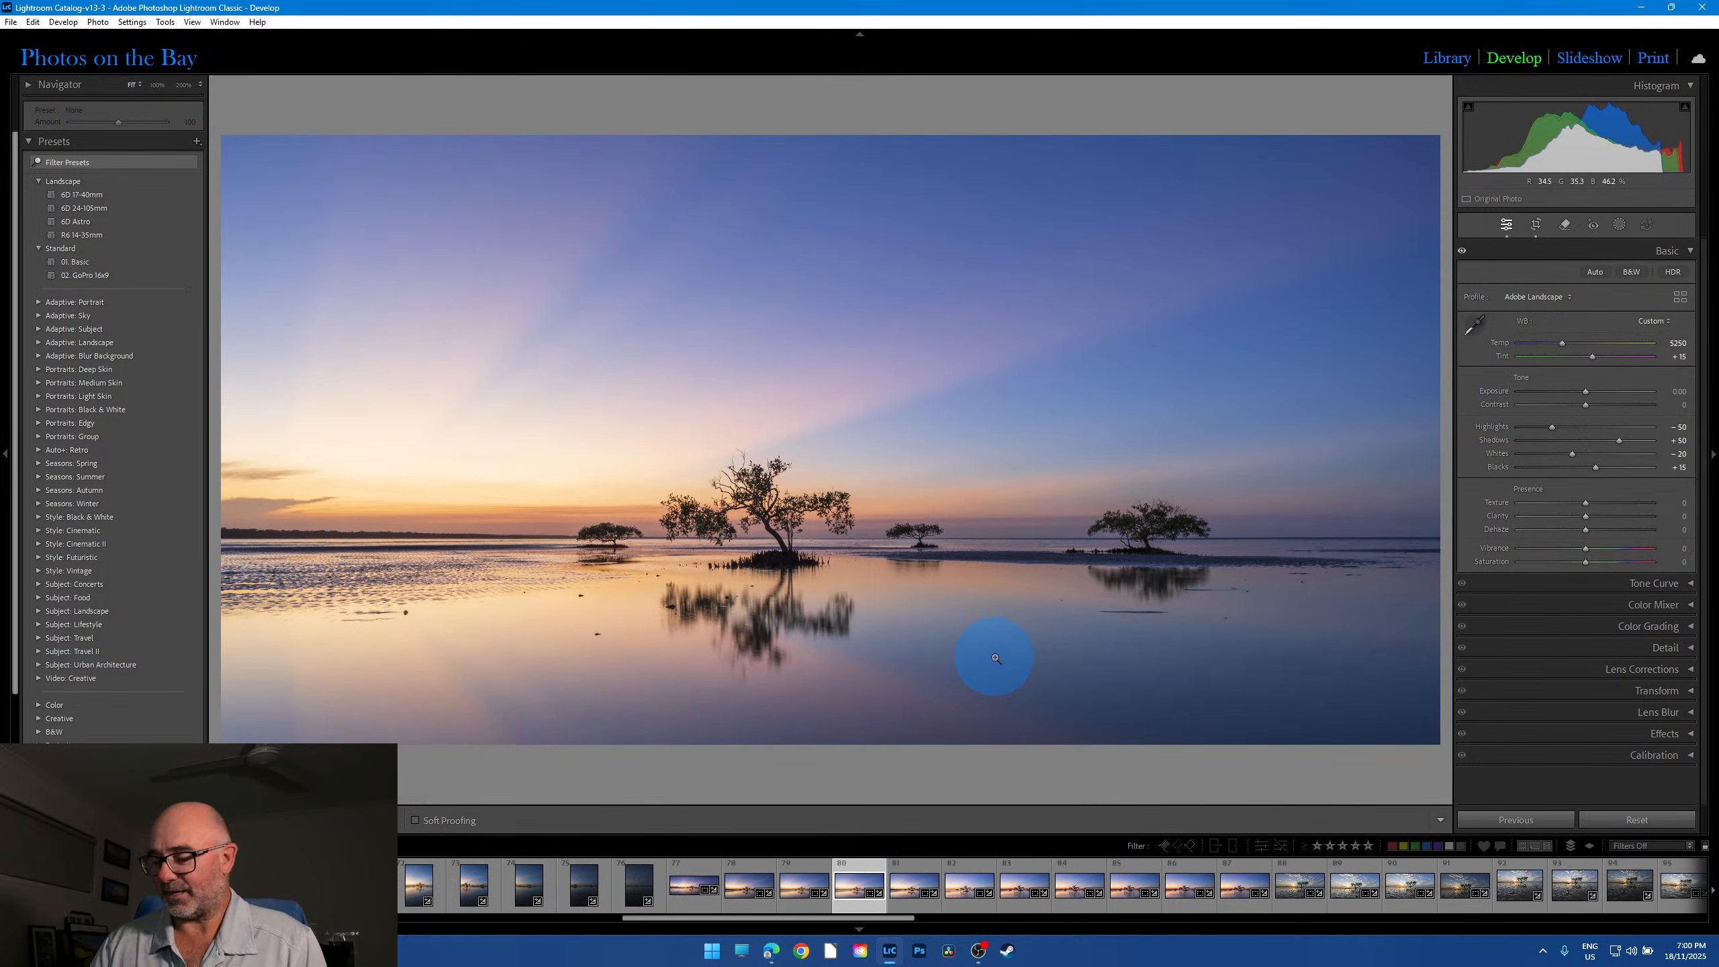
{"action": "key", "text": "5"}
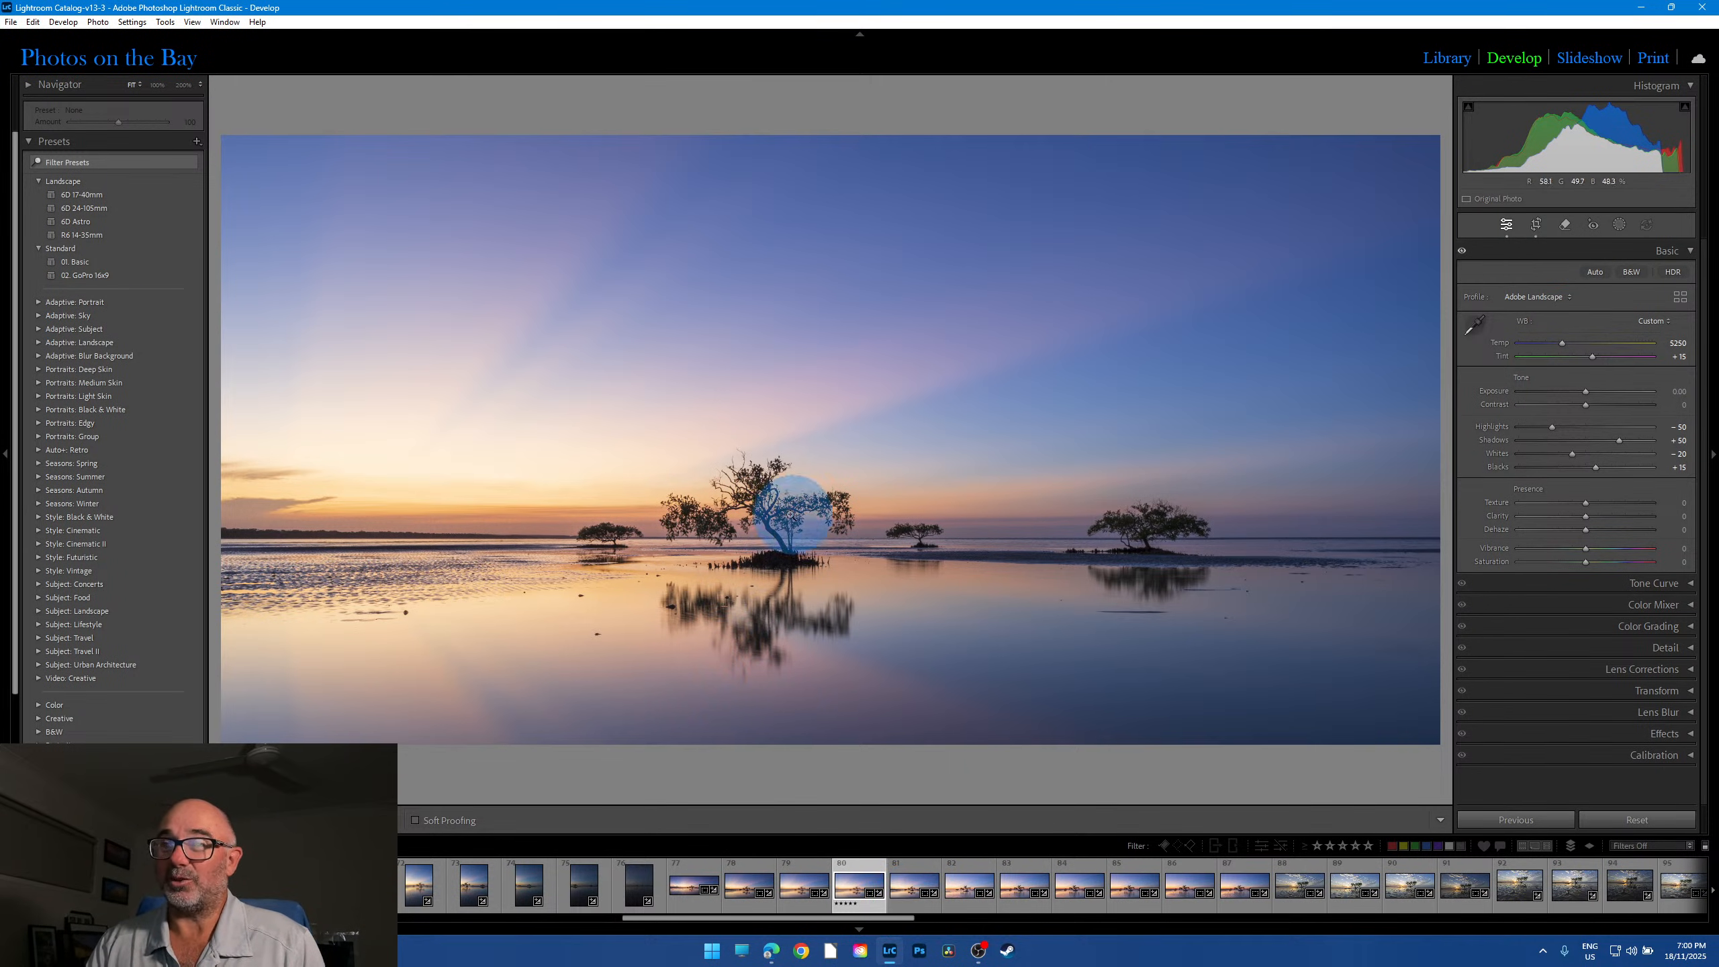
Step: Examine the sharpness of the central tree and the large tree beside it in photo 80 at 100%
{"action": "left_click", "coordinate": [773, 512]}
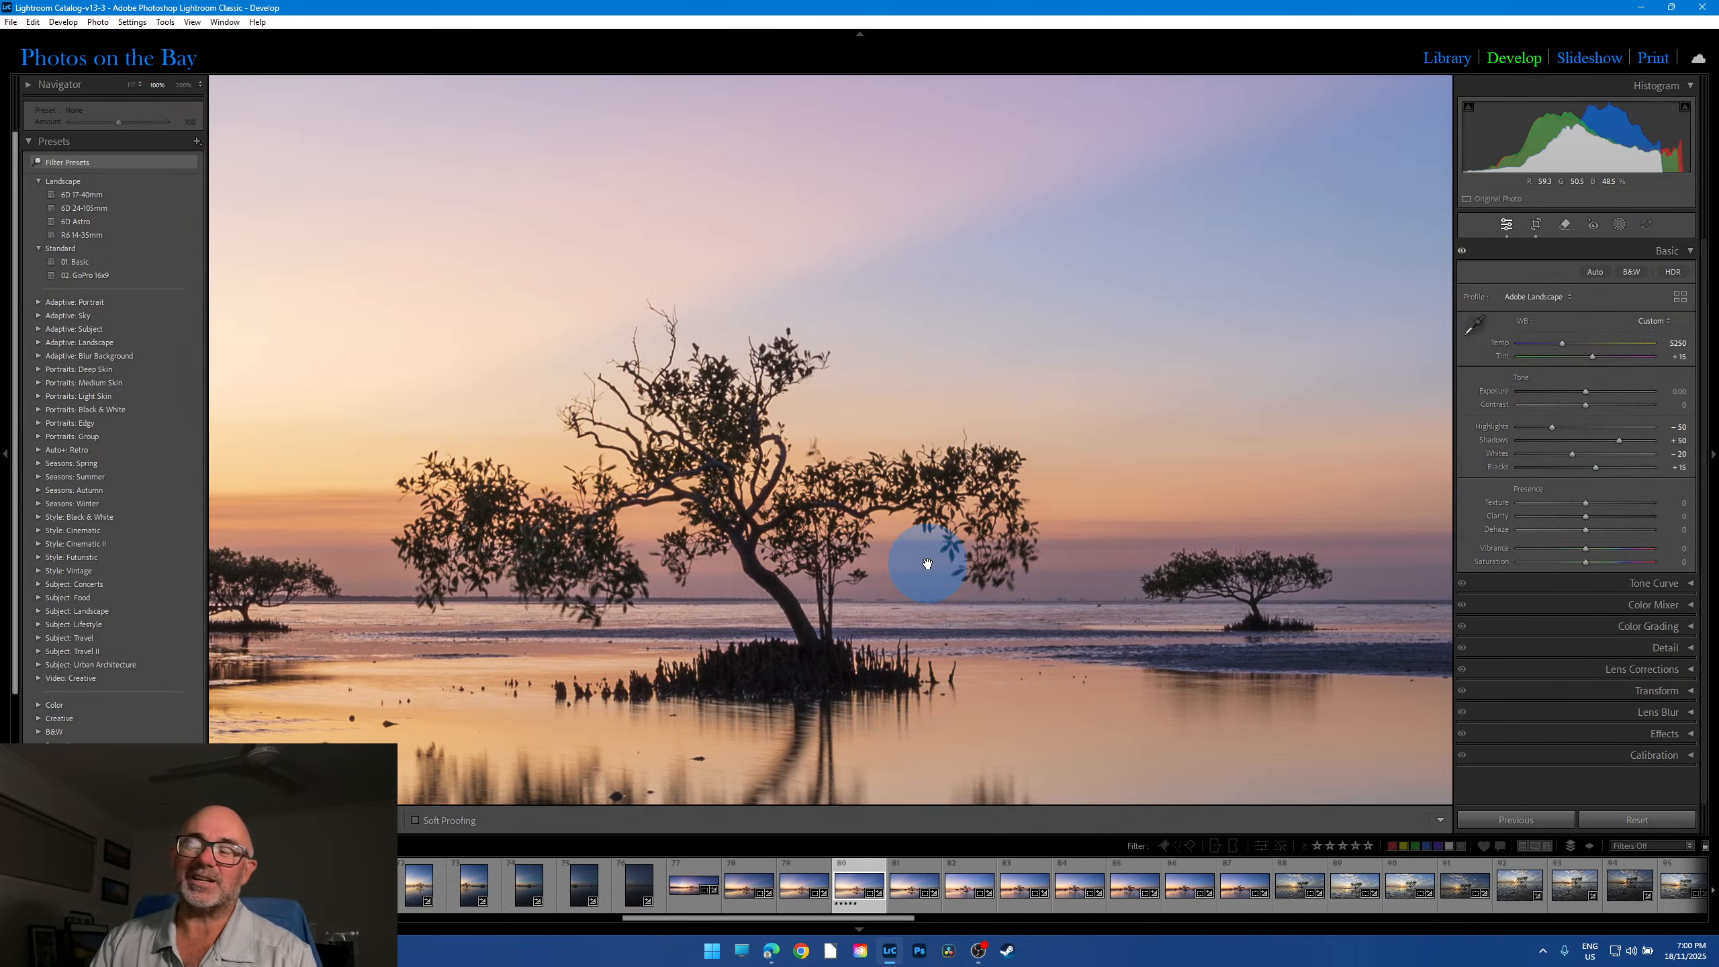
{"action": "left_click", "coordinate": [805, 582]}
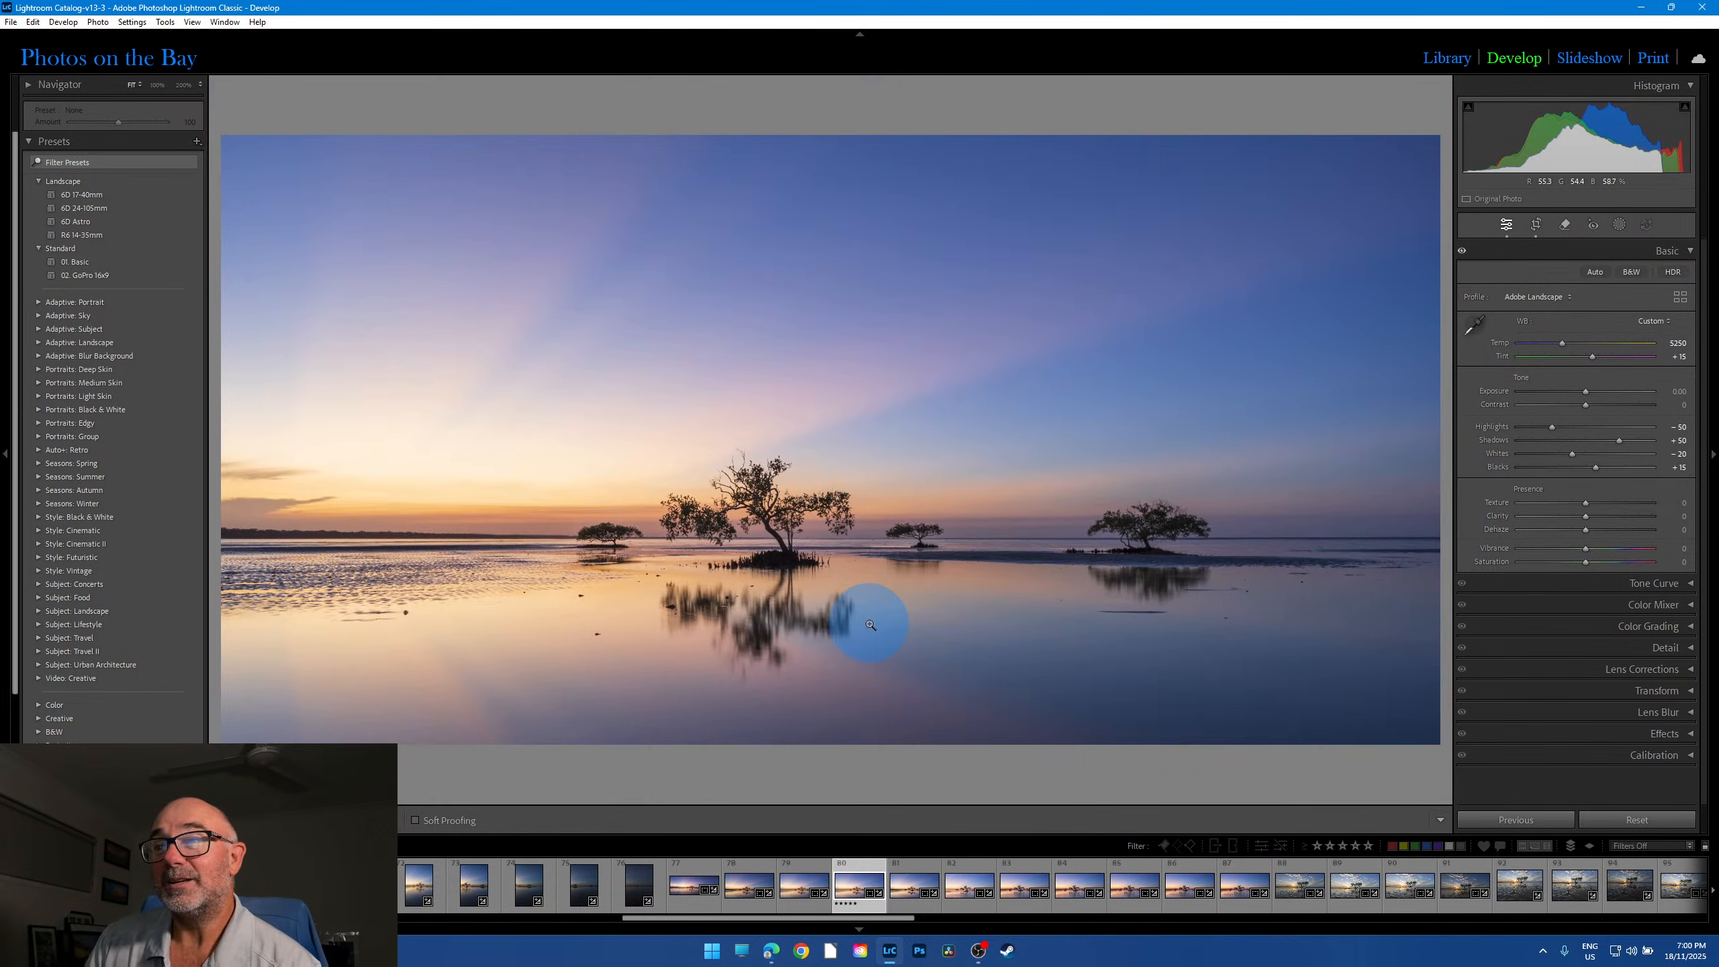
{"action": "left_click", "coordinate": [1228, 532]}
{"action": "left_click", "coordinate": [1165, 521]}
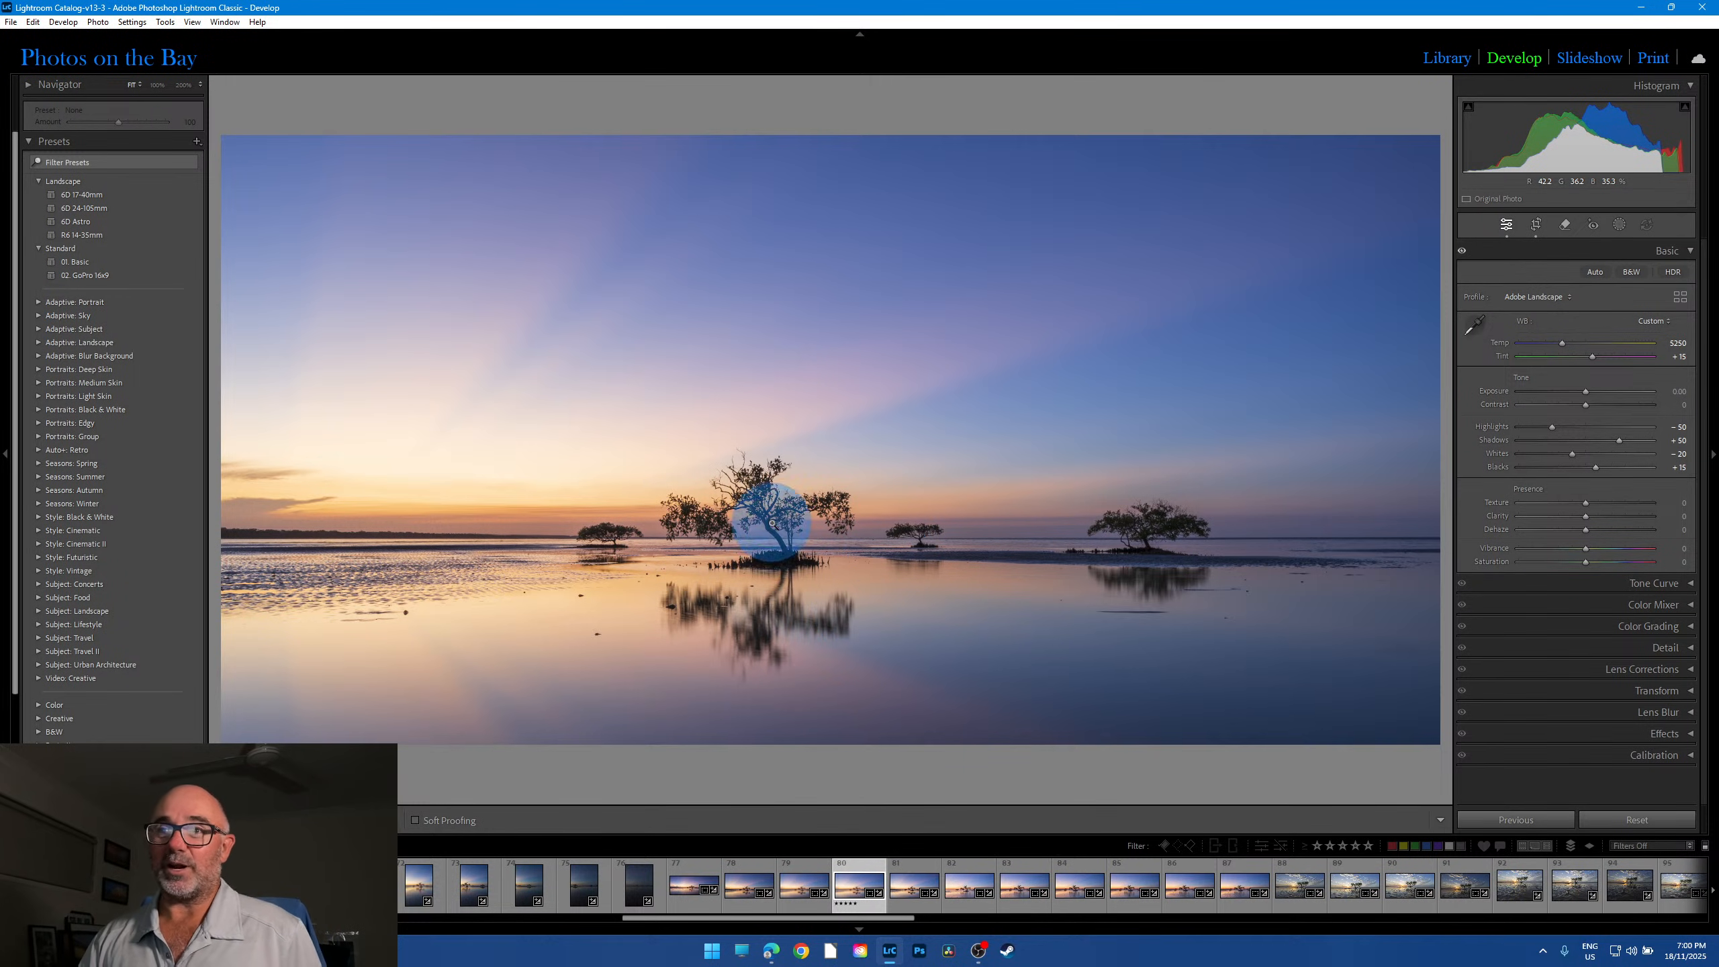
{"action": "left_click", "coordinate": [767, 499]}
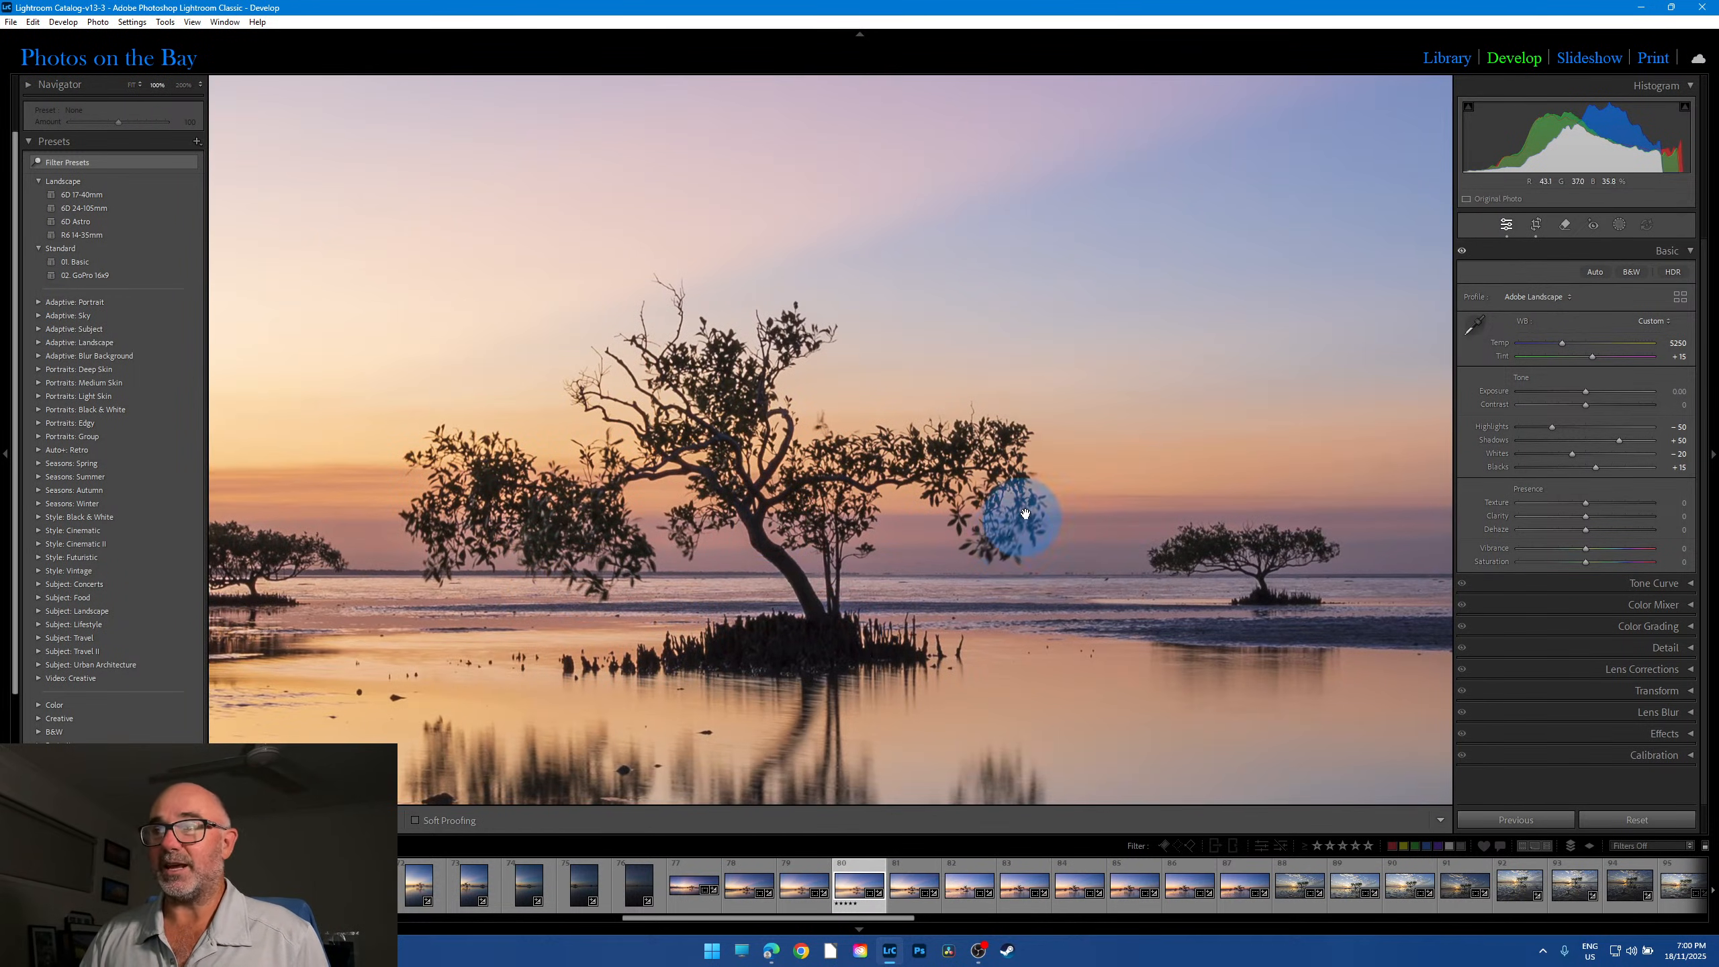
{"action": "left_click", "coordinate": [775, 508]}
Step: Open photo 81 and check its central tree and the large tree near the far edge at 100%
{"action": "key", "text": "Right"}
{"action": "left_click", "coordinate": [914, 909]}
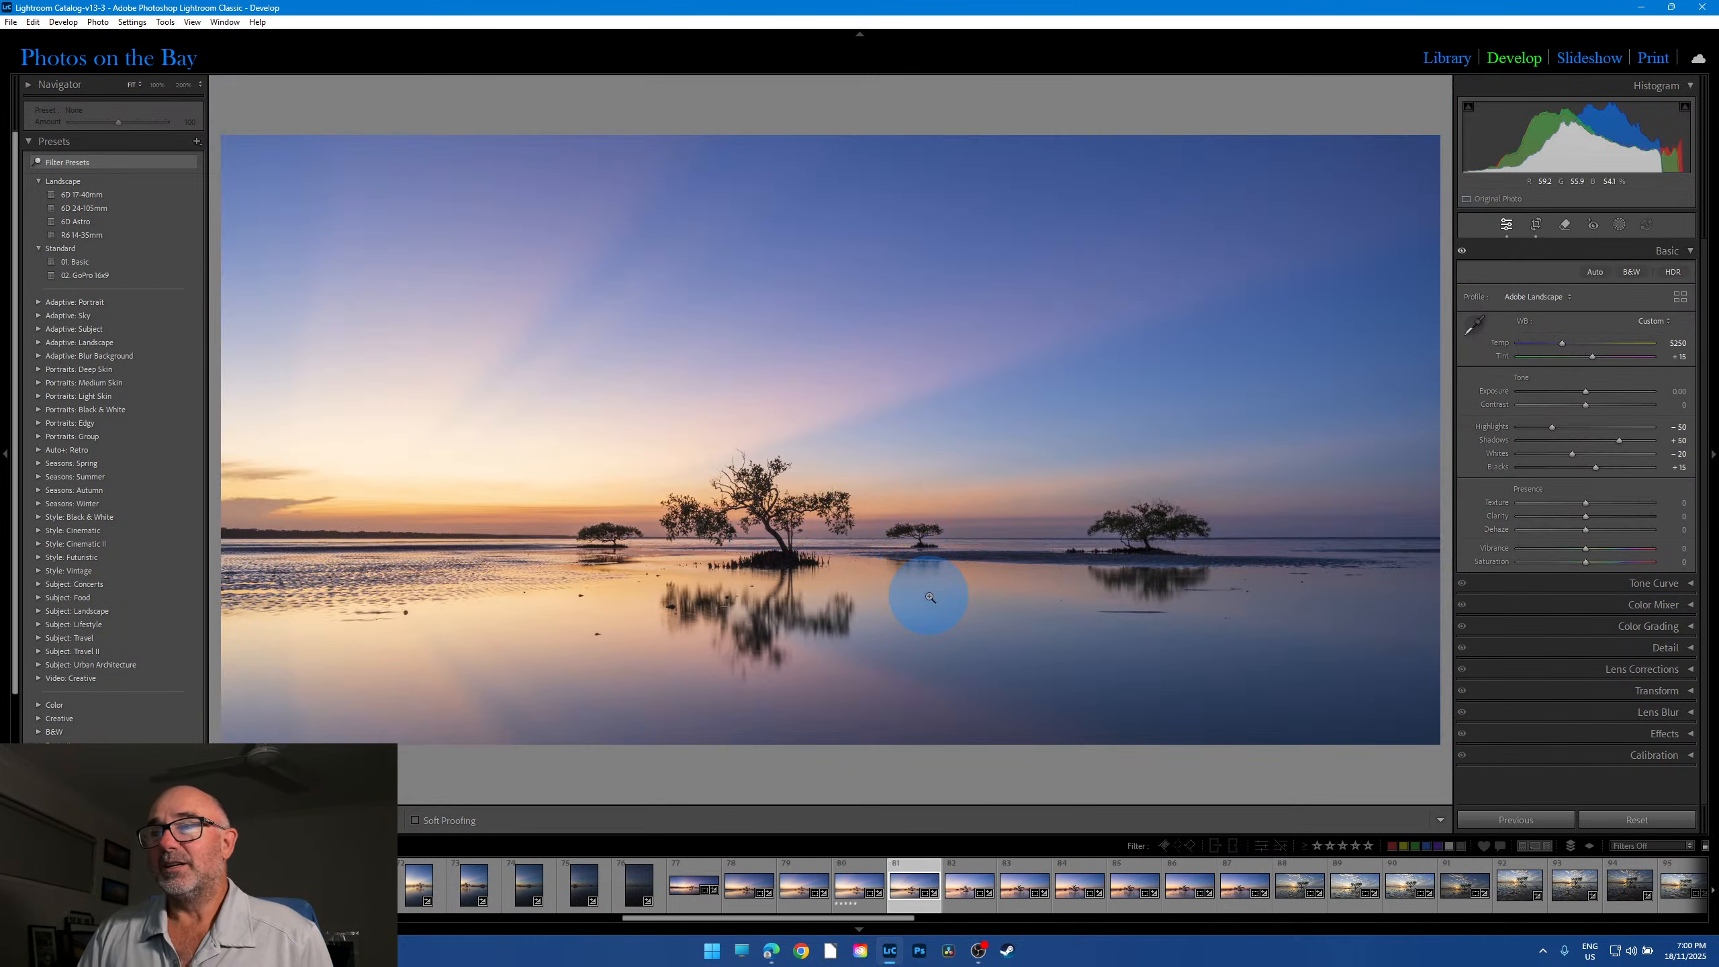
{"action": "left_click", "coordinate": [738, 513]}
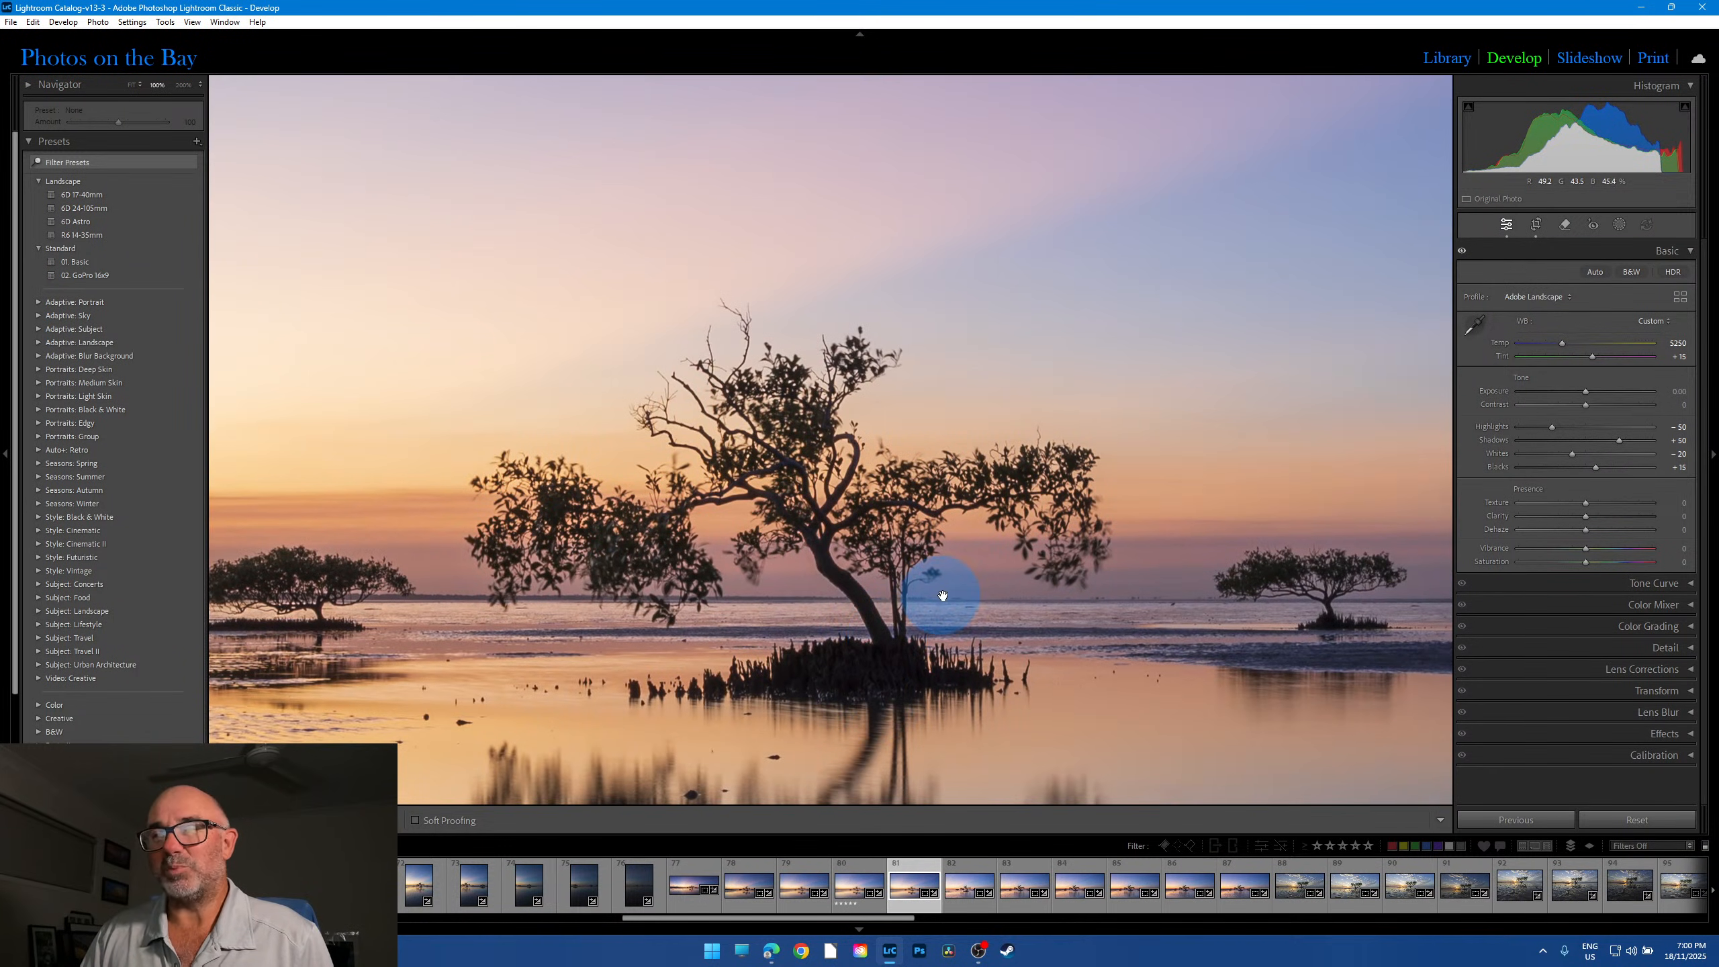
{"action": "left_click", "coordinate": [820, 538]}
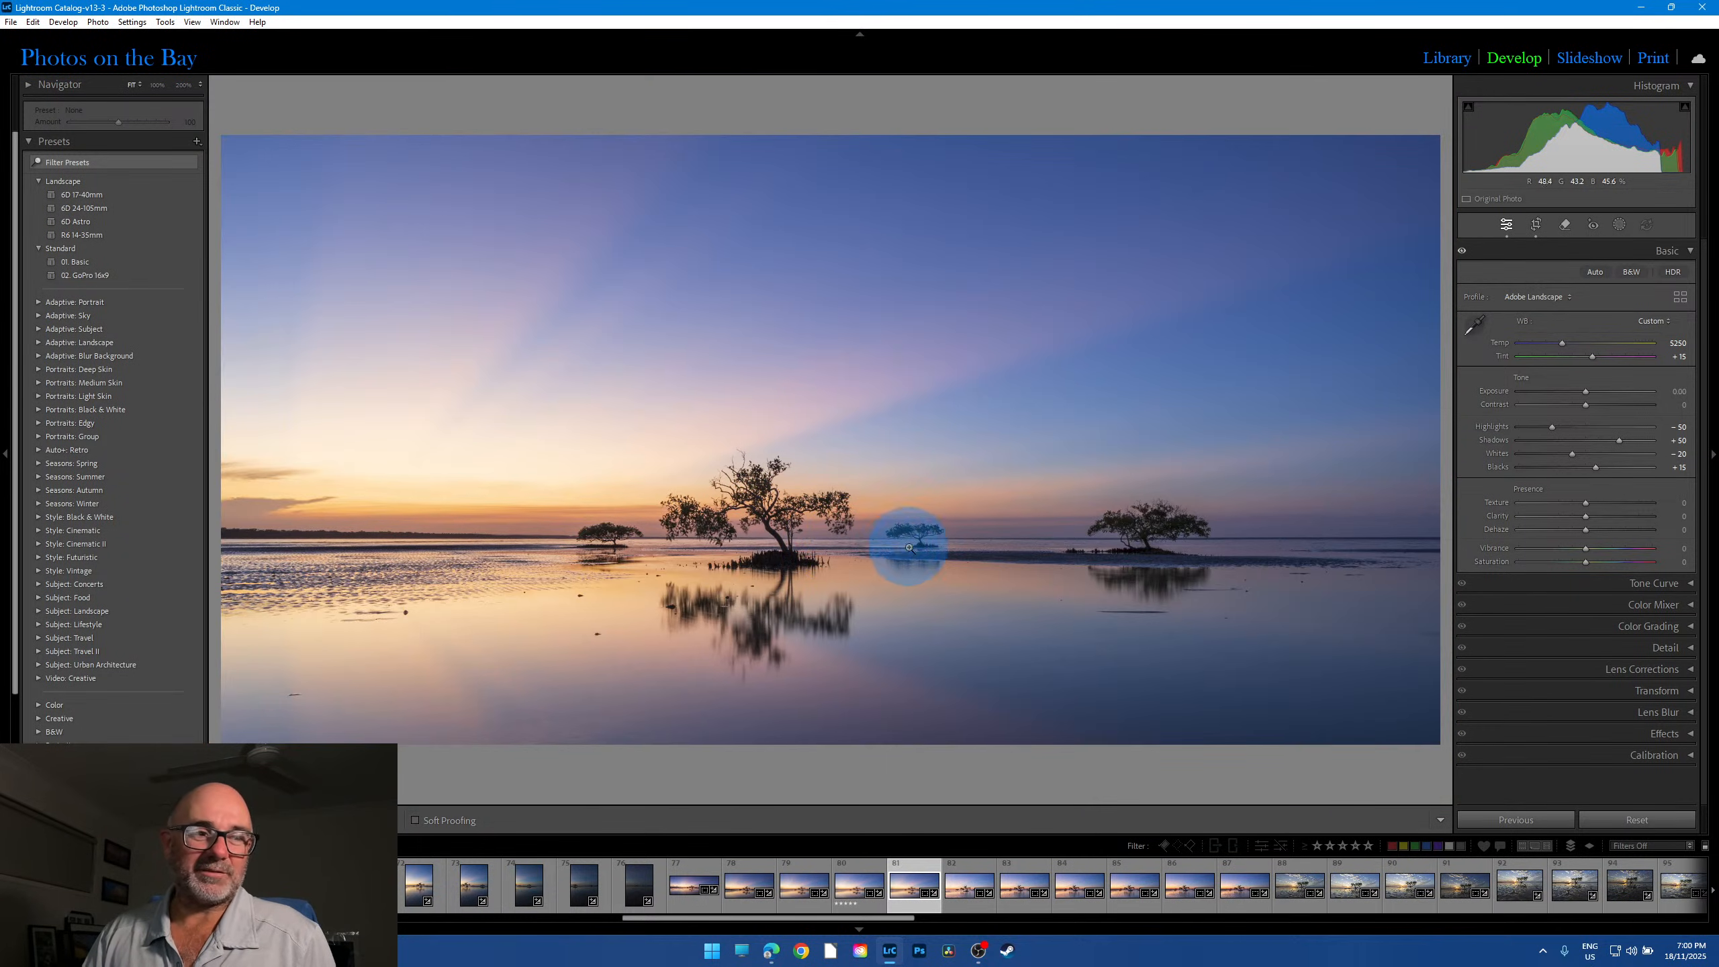
{"action": "left_click", "coordinate": [1127, 513]}
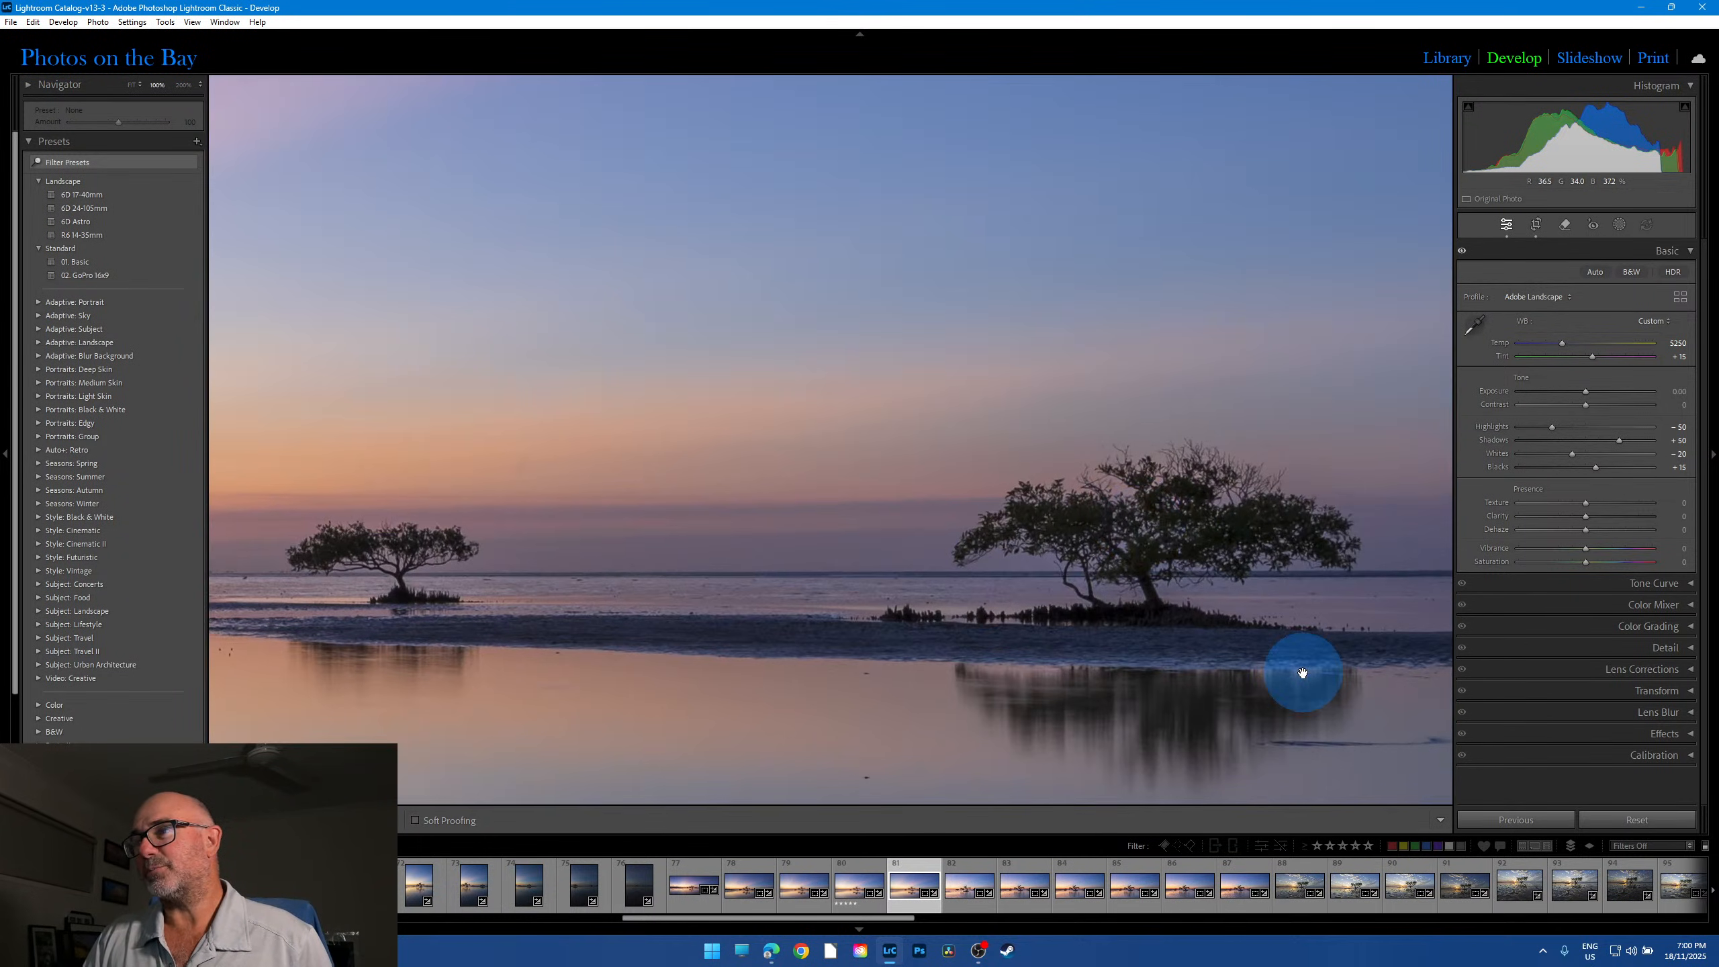
{"action": "left_click", "coordinate": [1149, 549]}
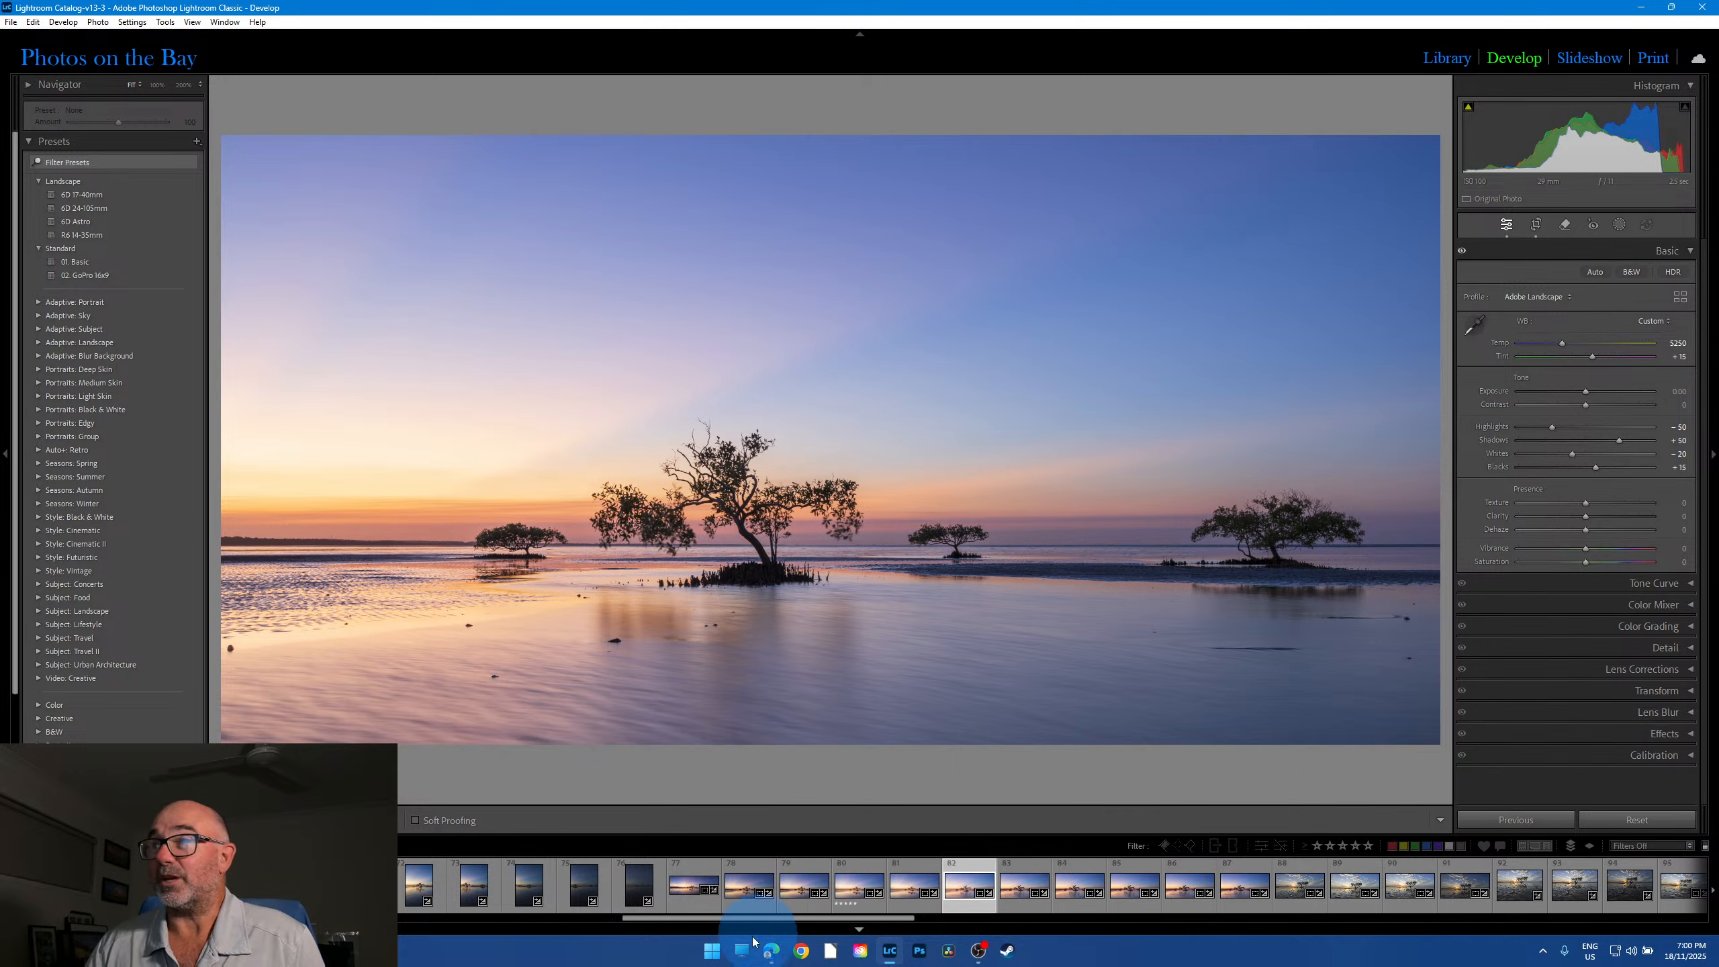
Step: View photo 83, then go back to the five-star photo 37 and inspect its far tree up close for comparison
{"action": "left_click", "coordinate": [1024, 892]}
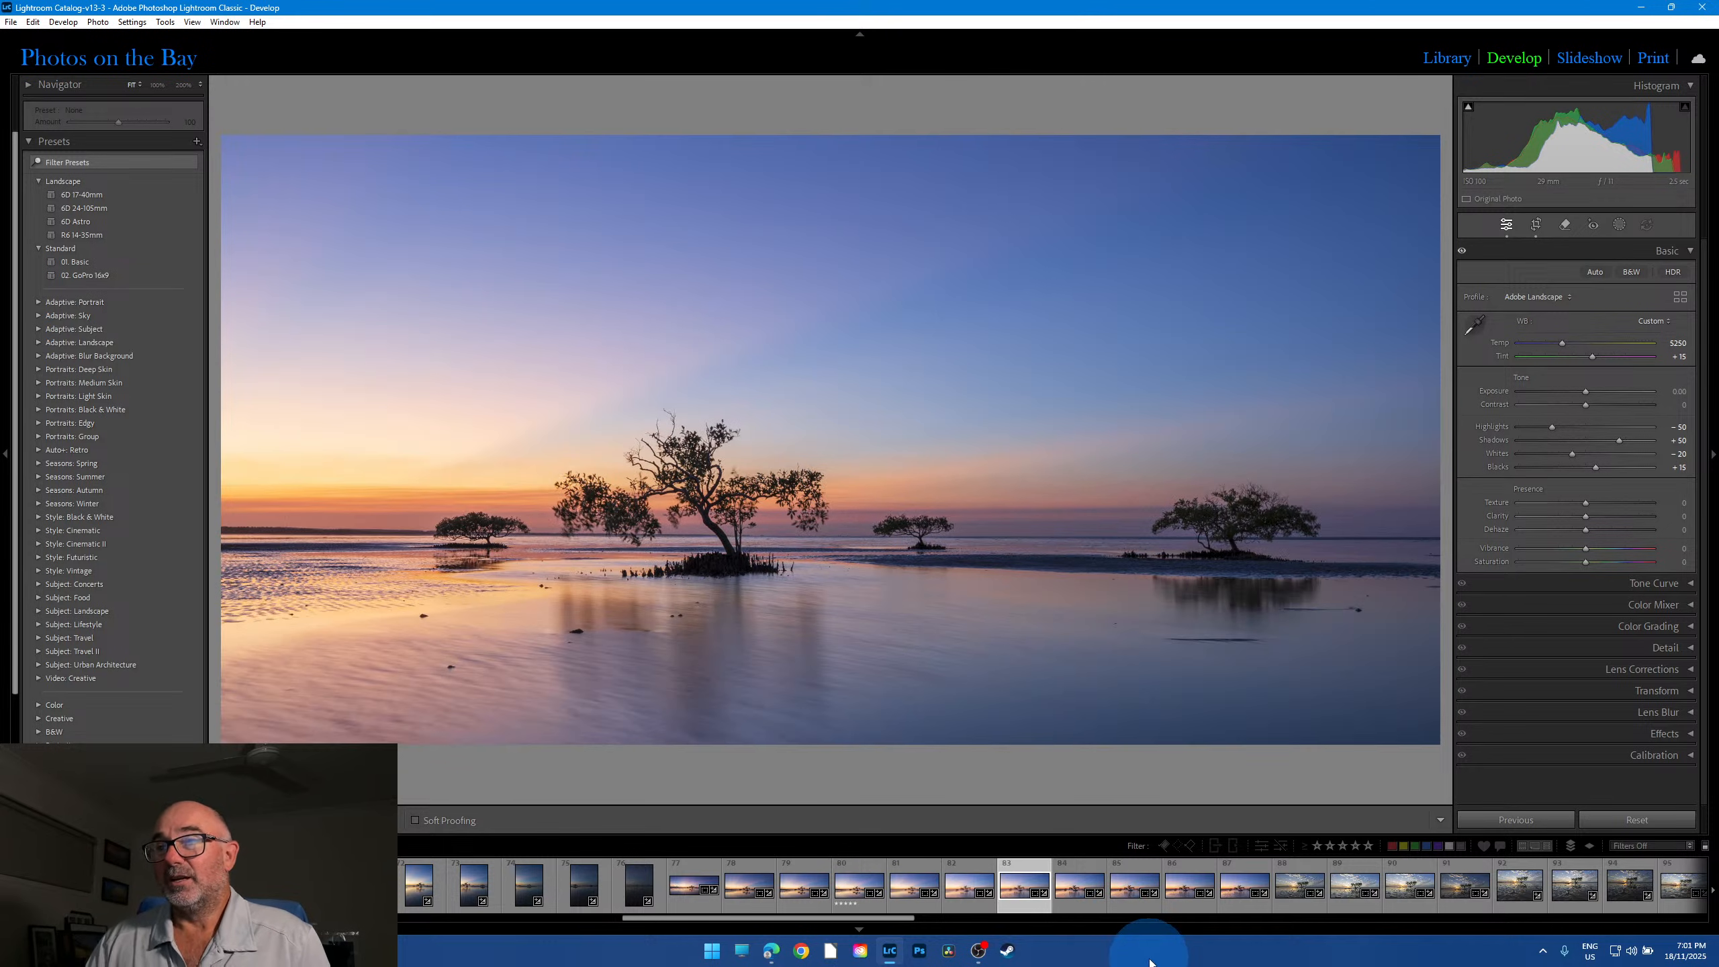
{"action": "scroll", "coordinate": [873, 919], "scroll_direction": "down", "scroll_amount": 5}
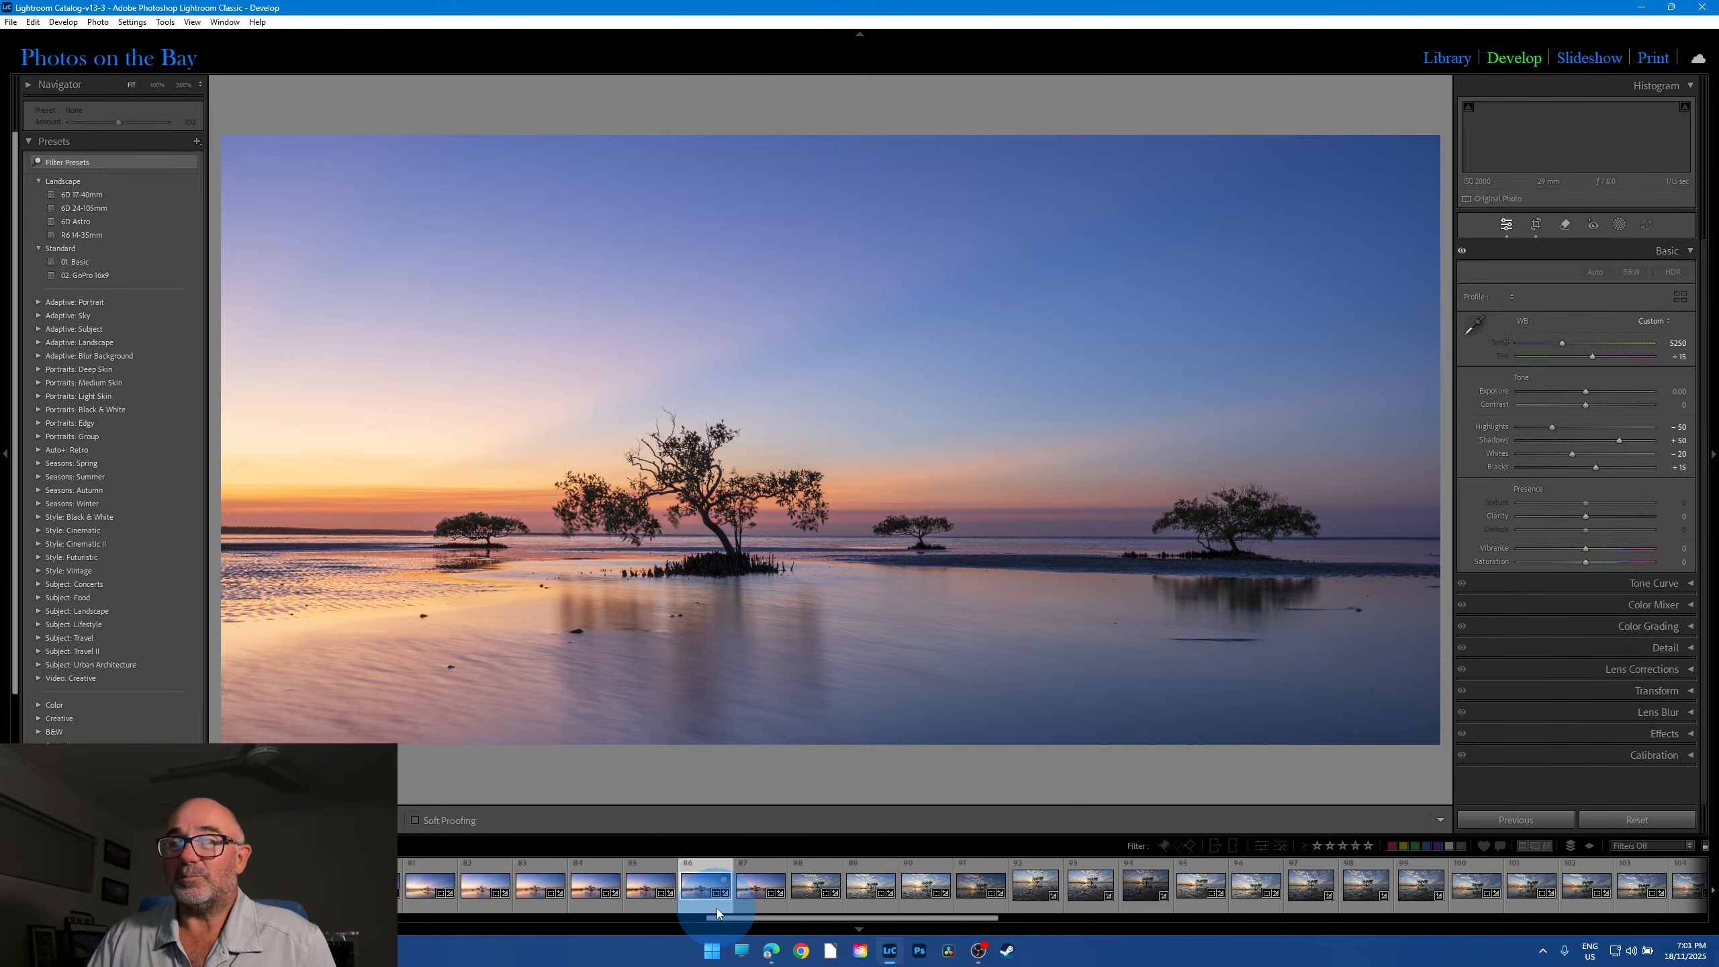
{"action": "left_click_drag", "start_coordinate": [909, 919], "coordinate": [470, 926]}
{"action": "left_click", "coordinate": [539, 888]}
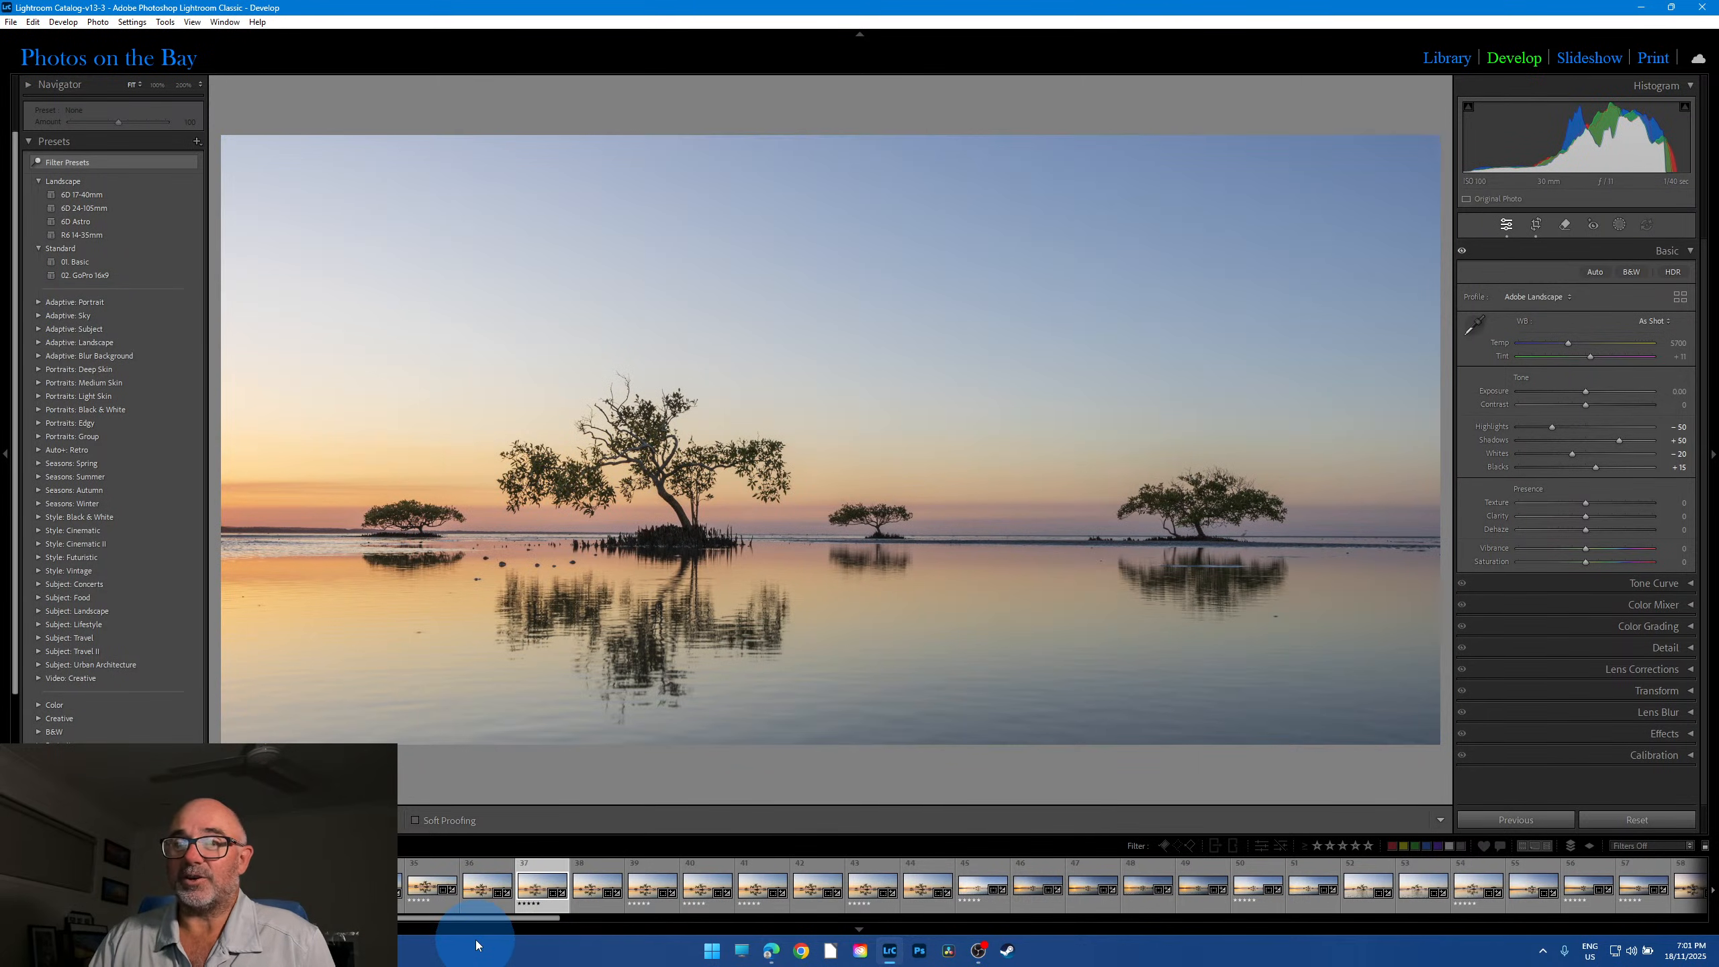
{"action": "left_click", "coordinate": [1259, 535]}
{"action": "left_click", "coordinate": [914, 664]}
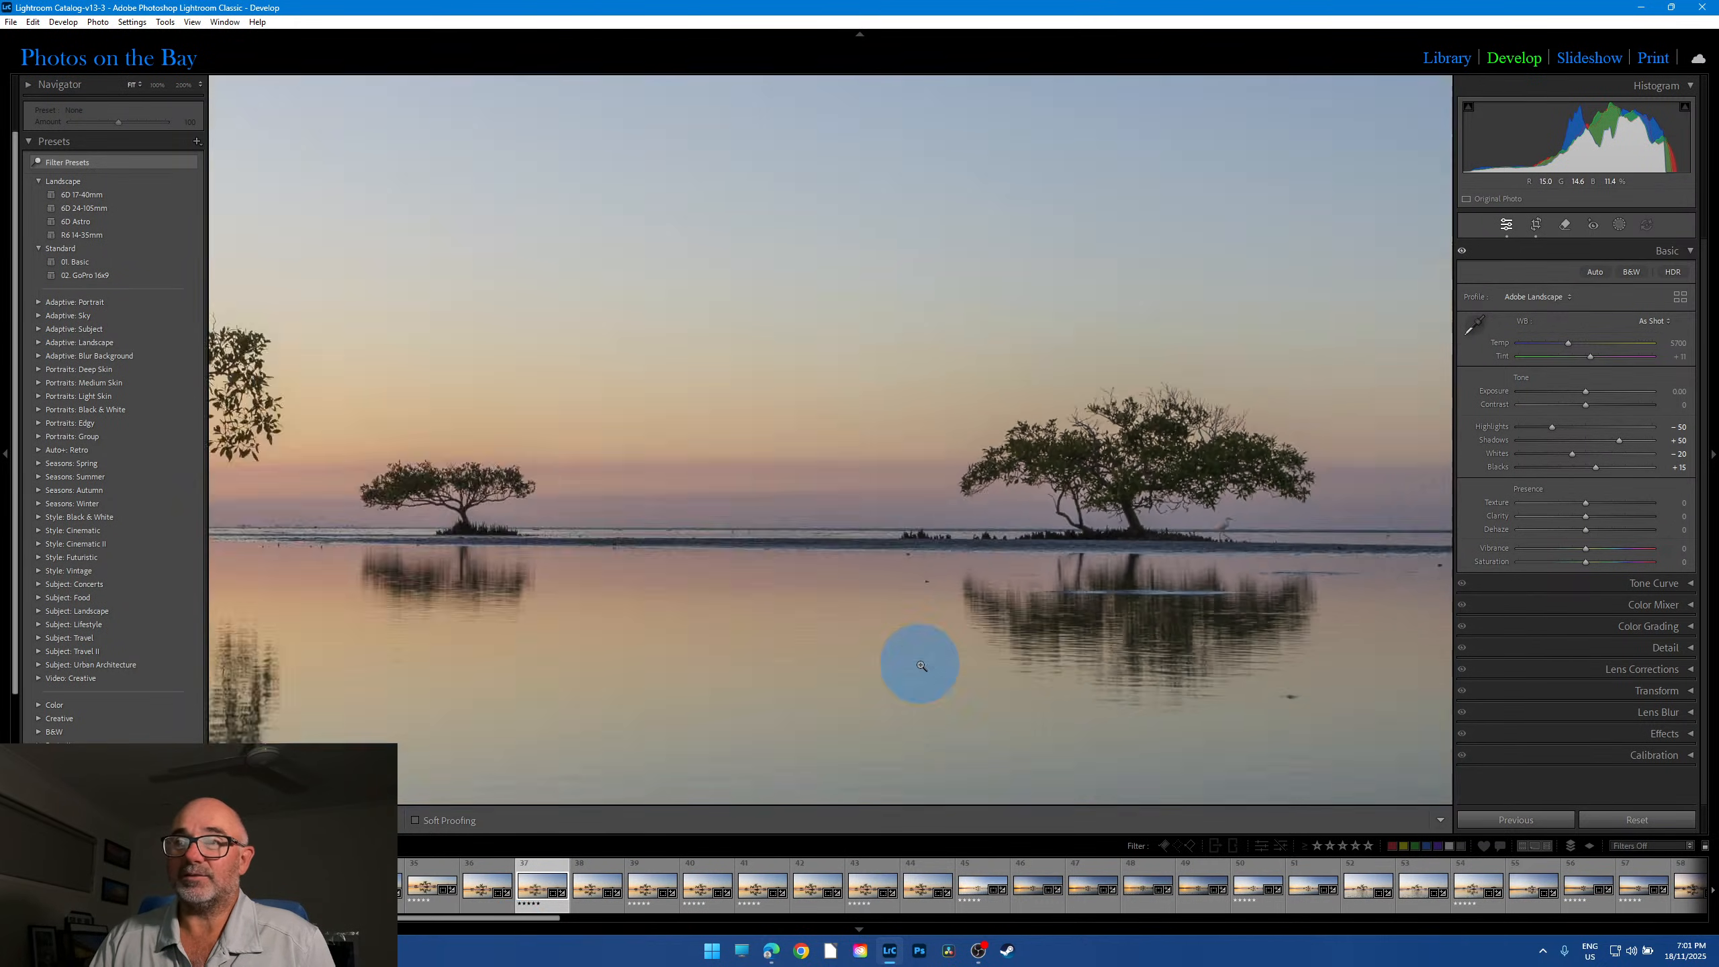
Step: Return to the lone mangrove tree sunrise shots and compare photos 88 through 91
{"action": "left_click_drag", "start_coordinate": [518, 923], "coordinate": [983, 928]}
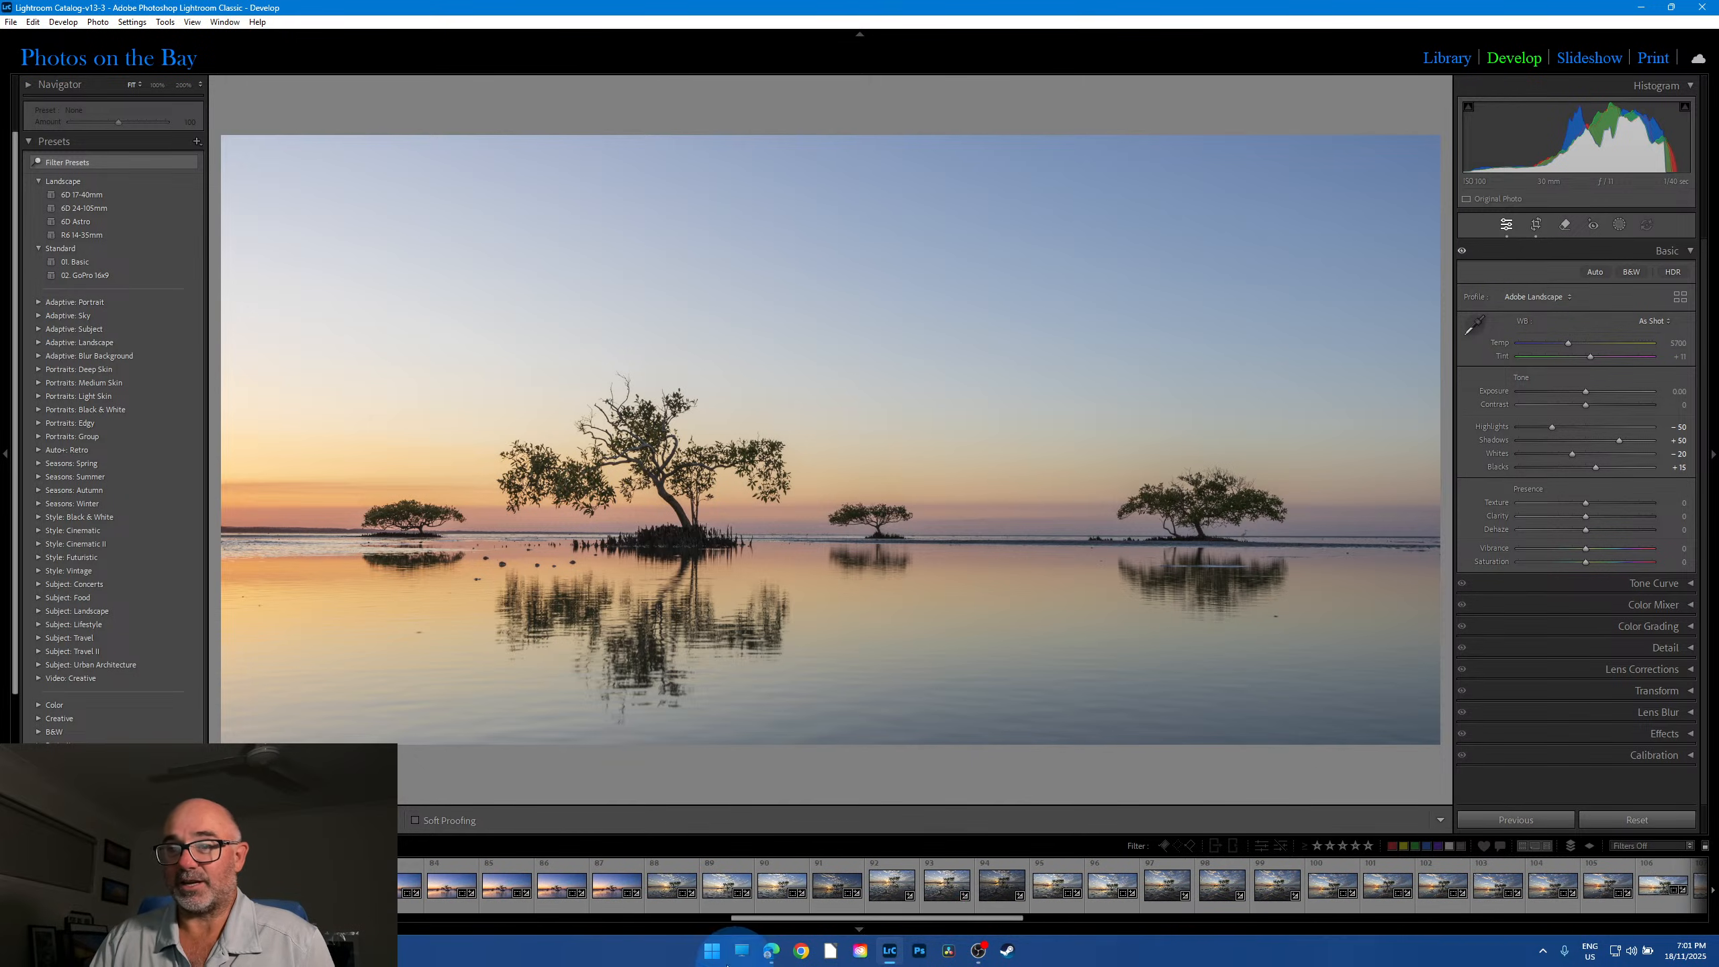
{"action": "left_click", "coordinate": [697, 906]}
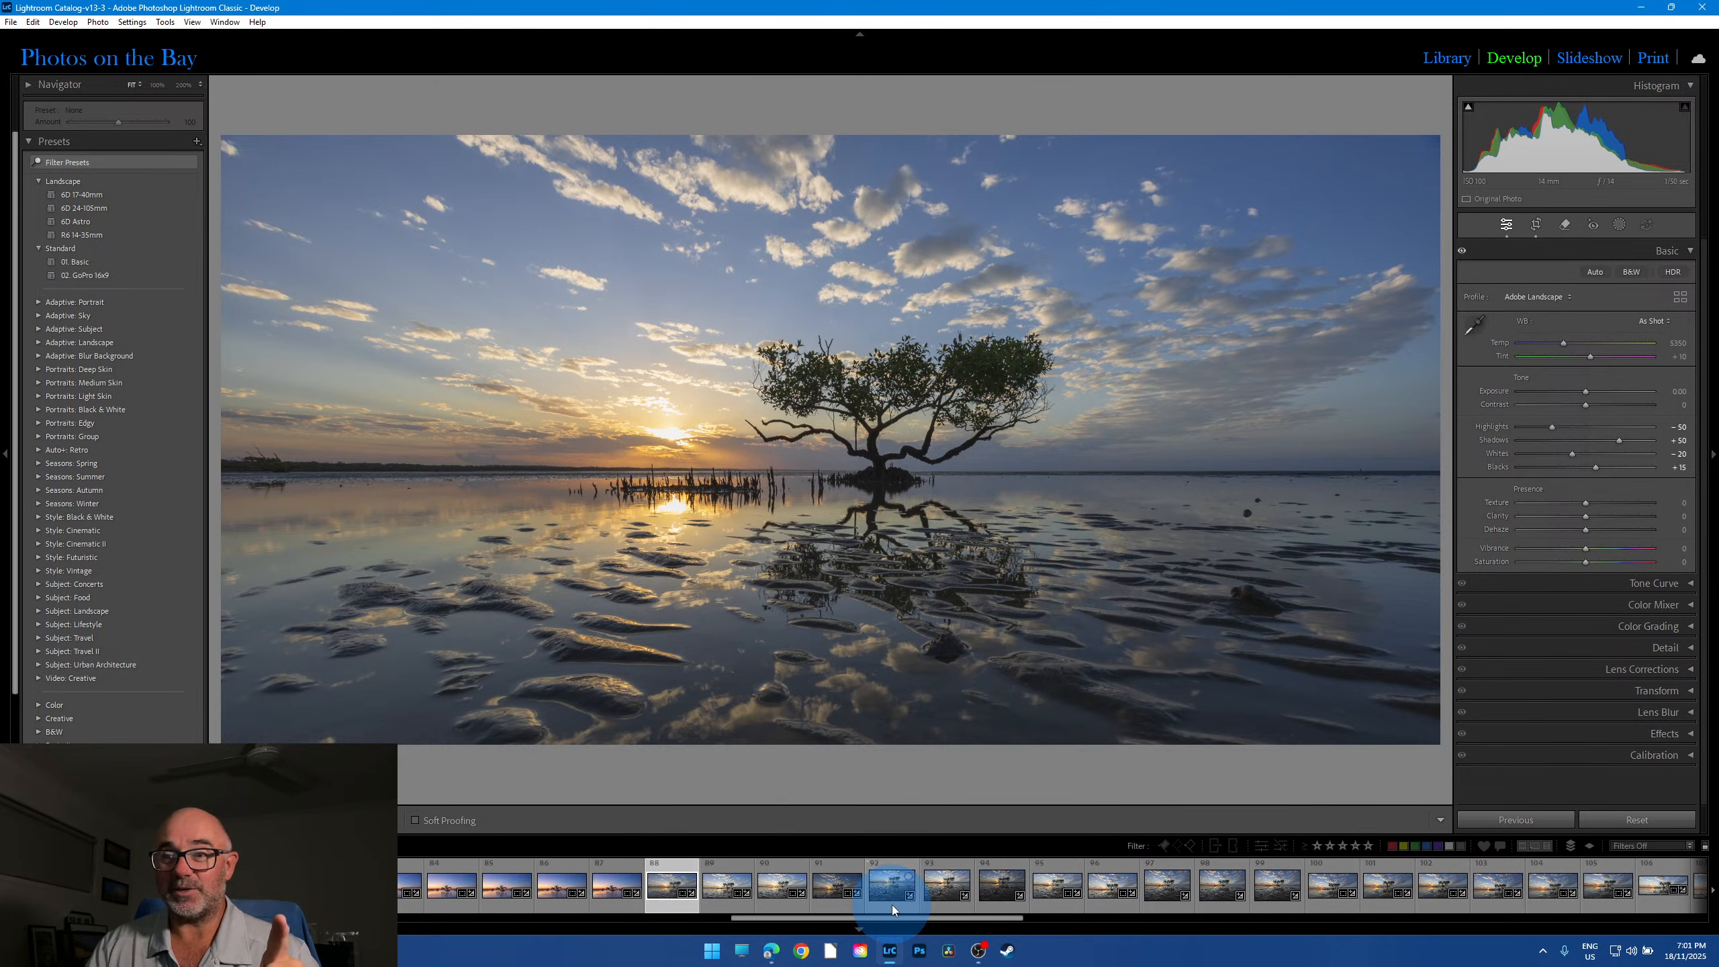
{"action": "left_click", "coordinate": [719, 905]}
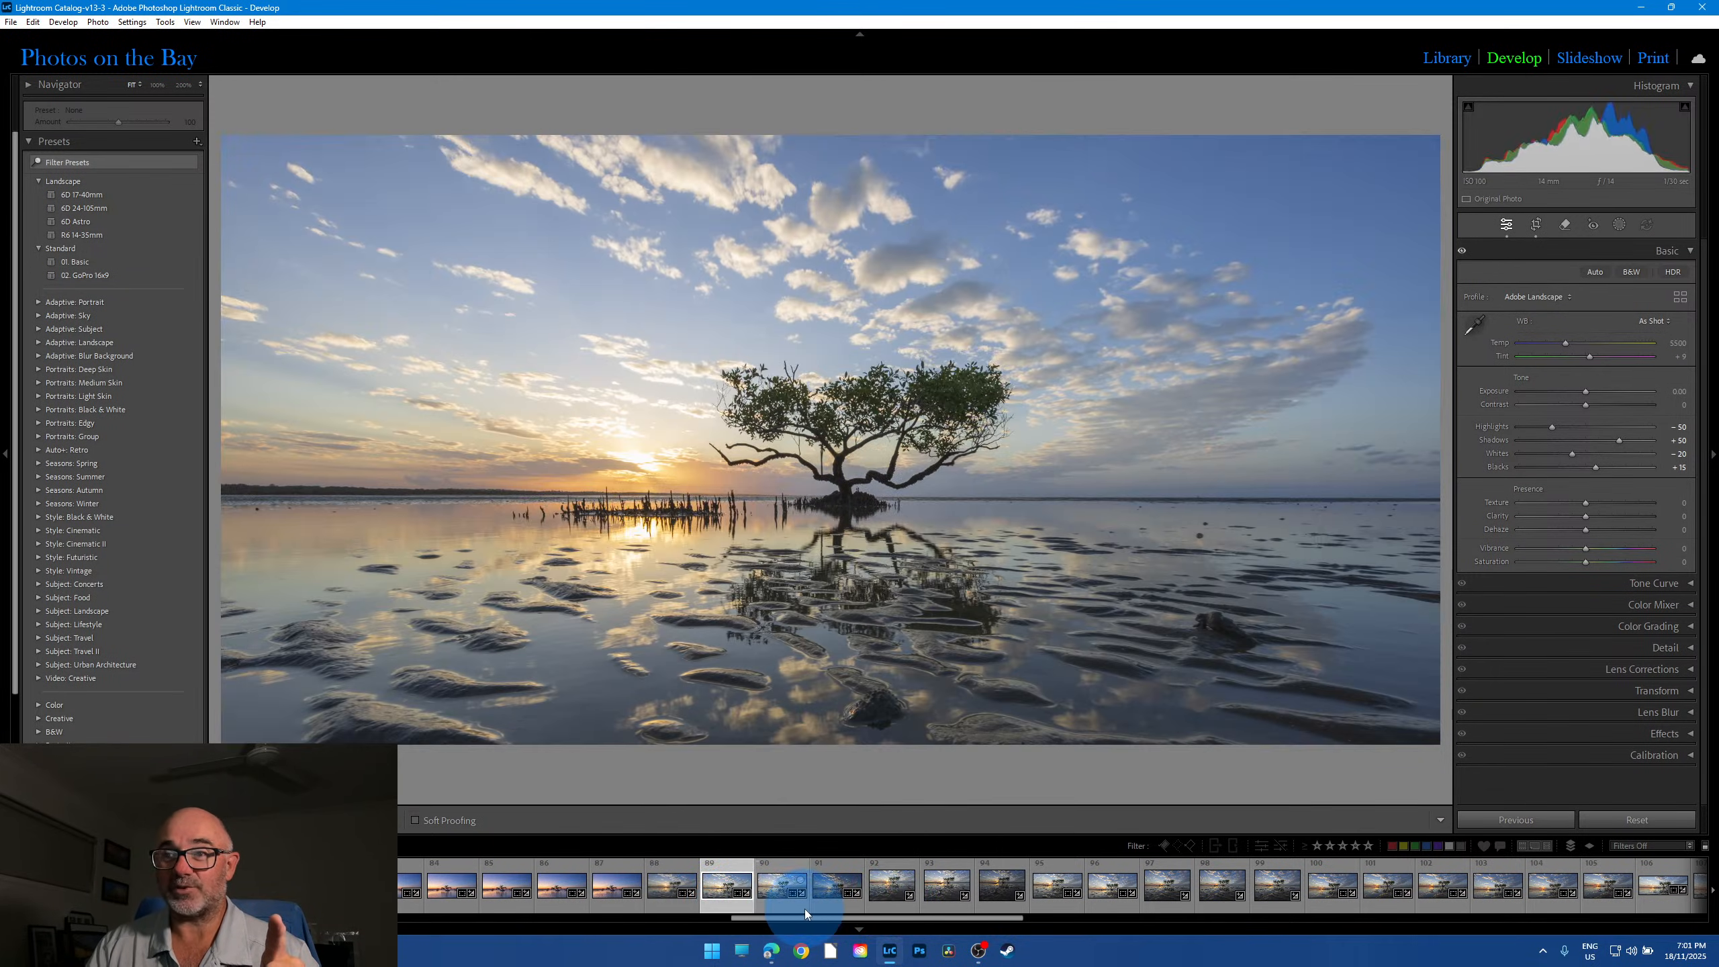
{"action": "left_click", "coordinate": [827, 908]}
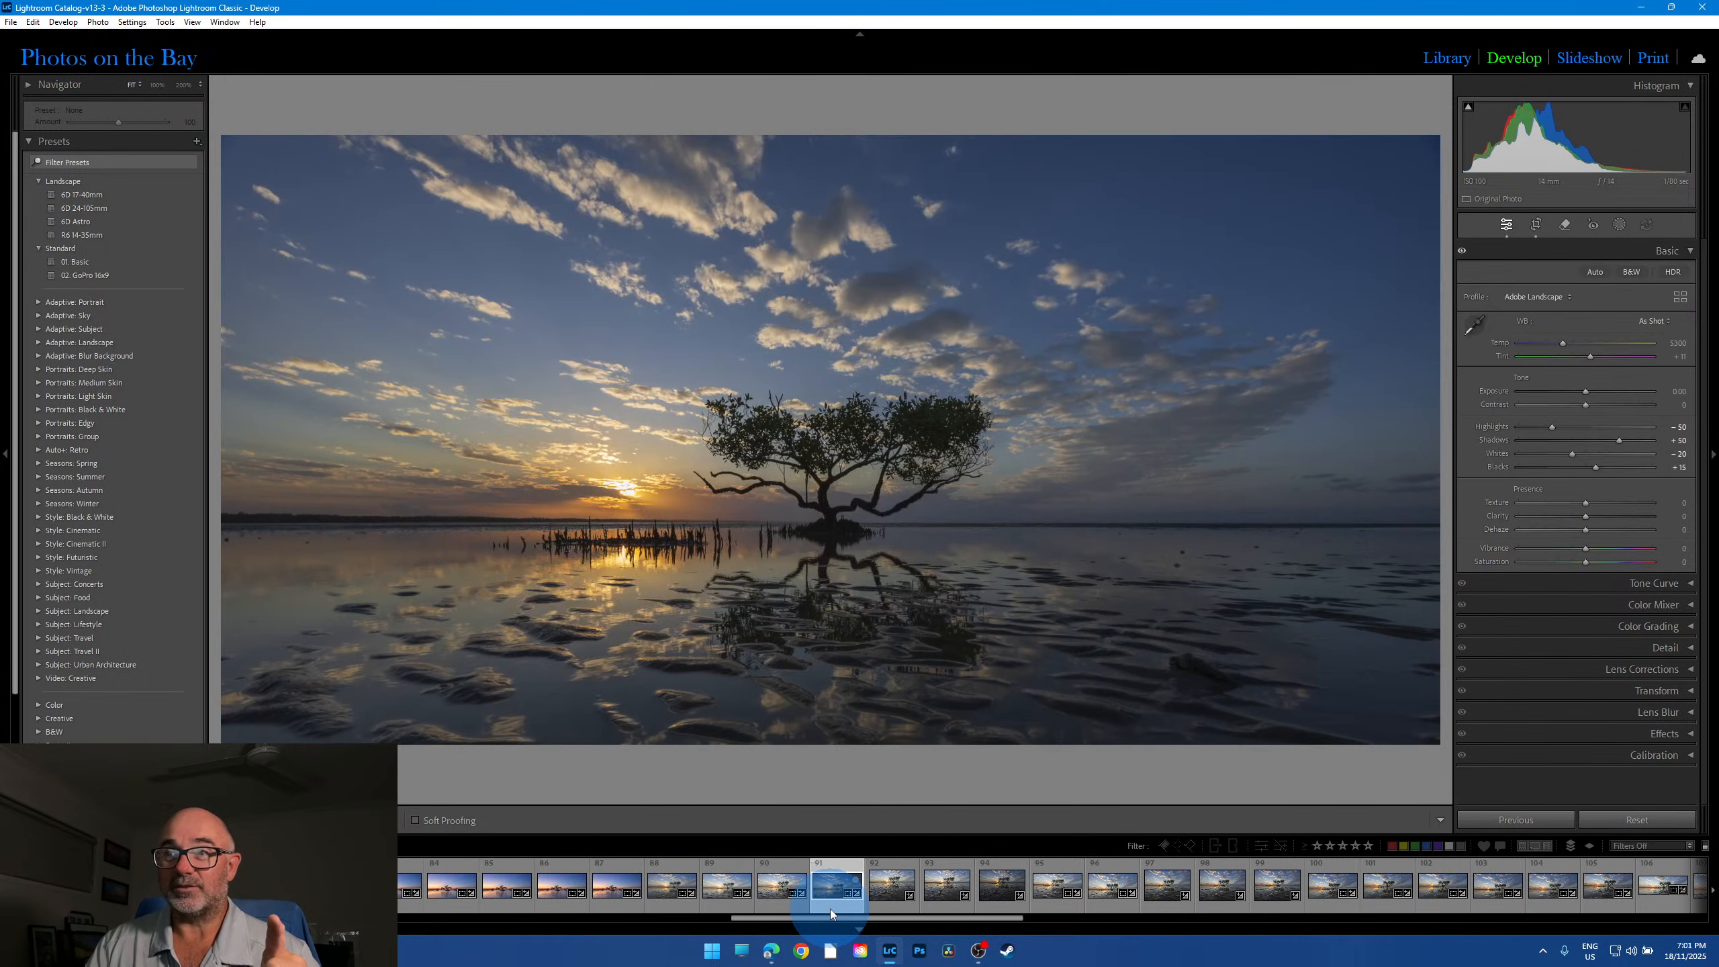
{"action": "left_click", "coordinate": [769, 906]}
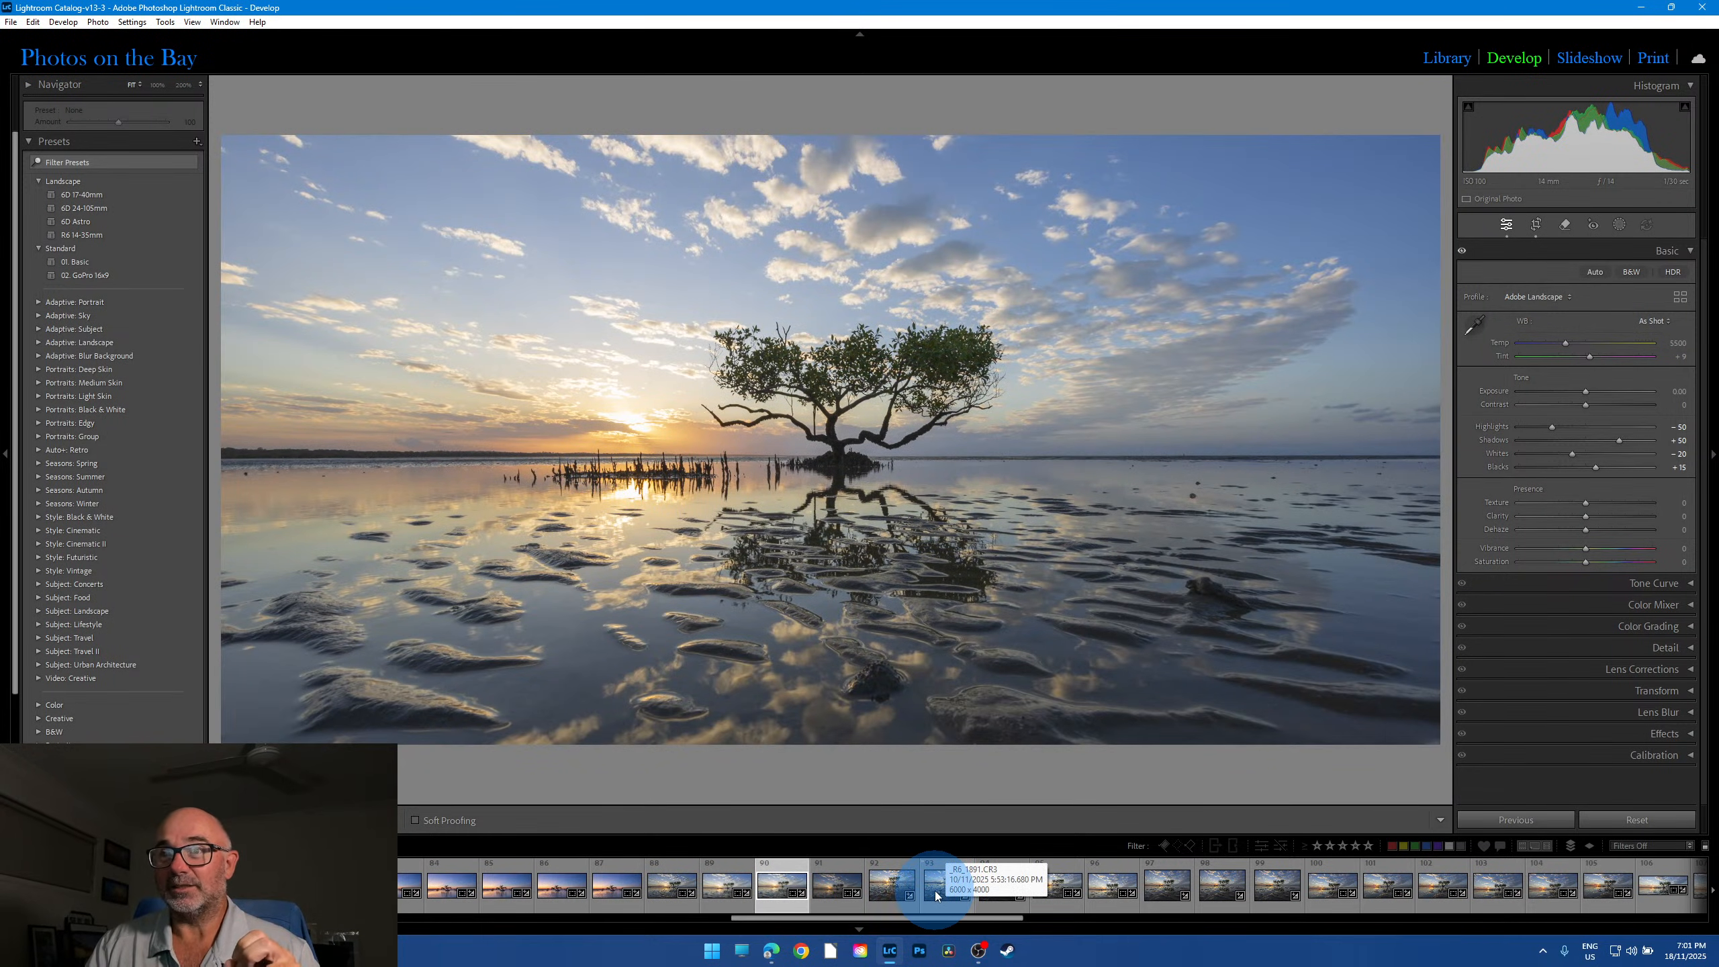
Step: Open photo 92 and examine the foreground shell and the surrounding wet sand at 100%
{"action": "left_click", "coordinate": [888, 900]}
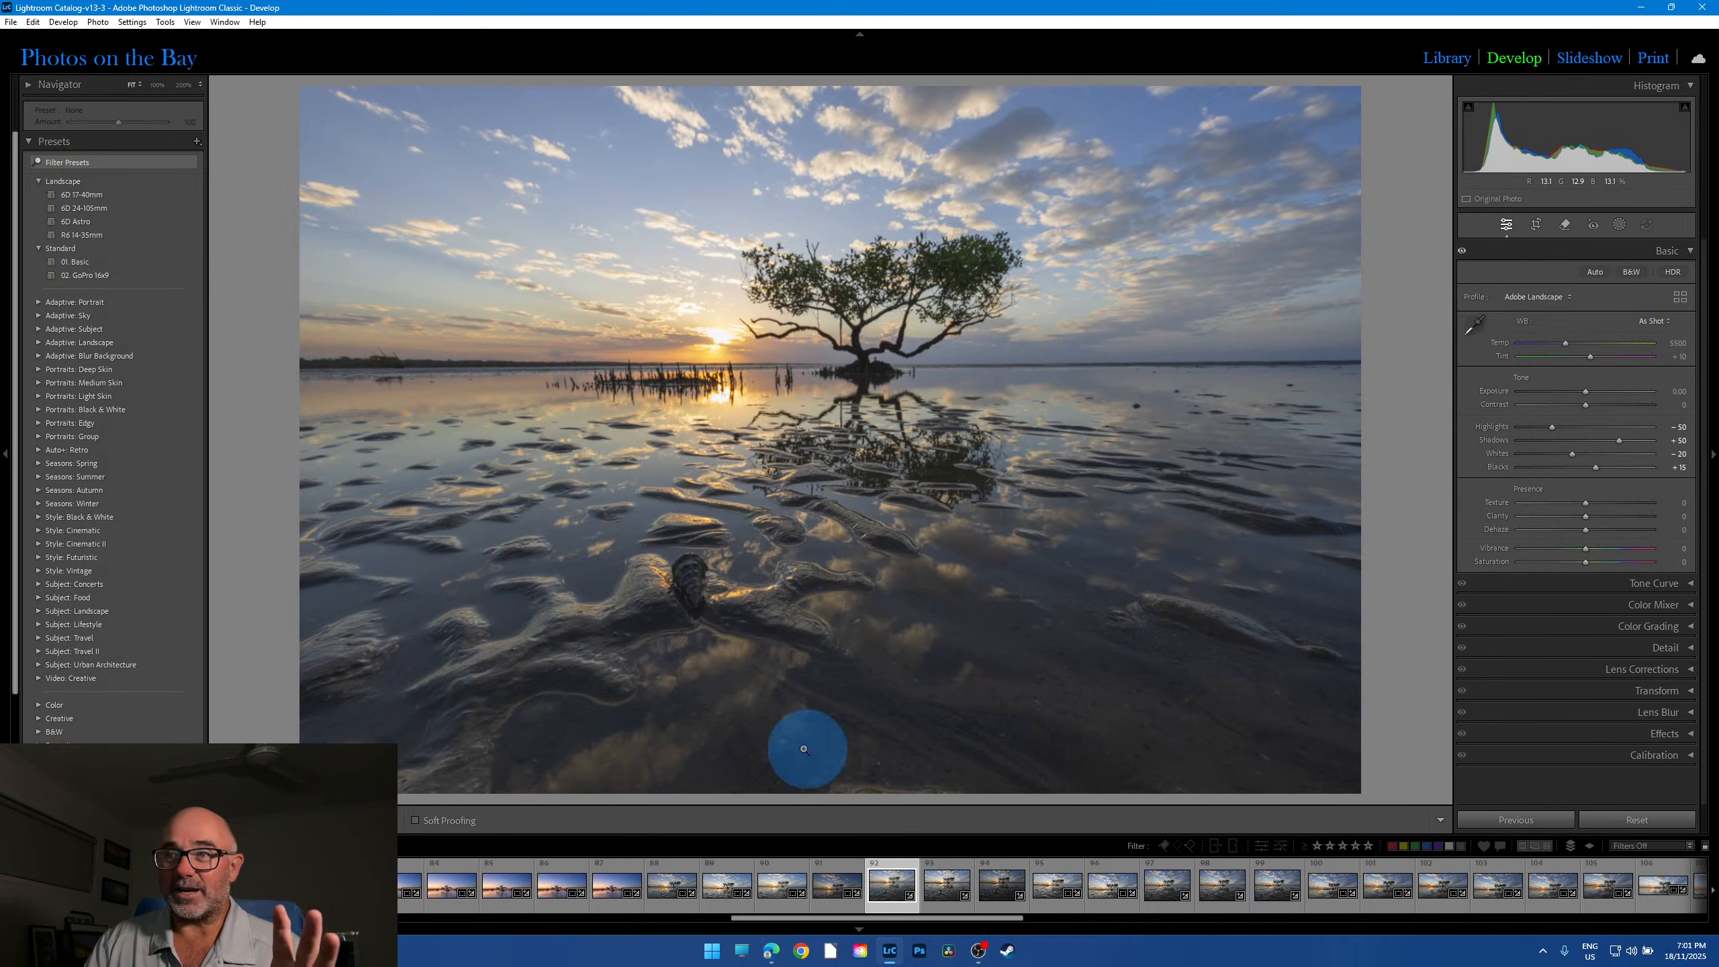
{"action": "left_click", "coordinate": [702, 584]}
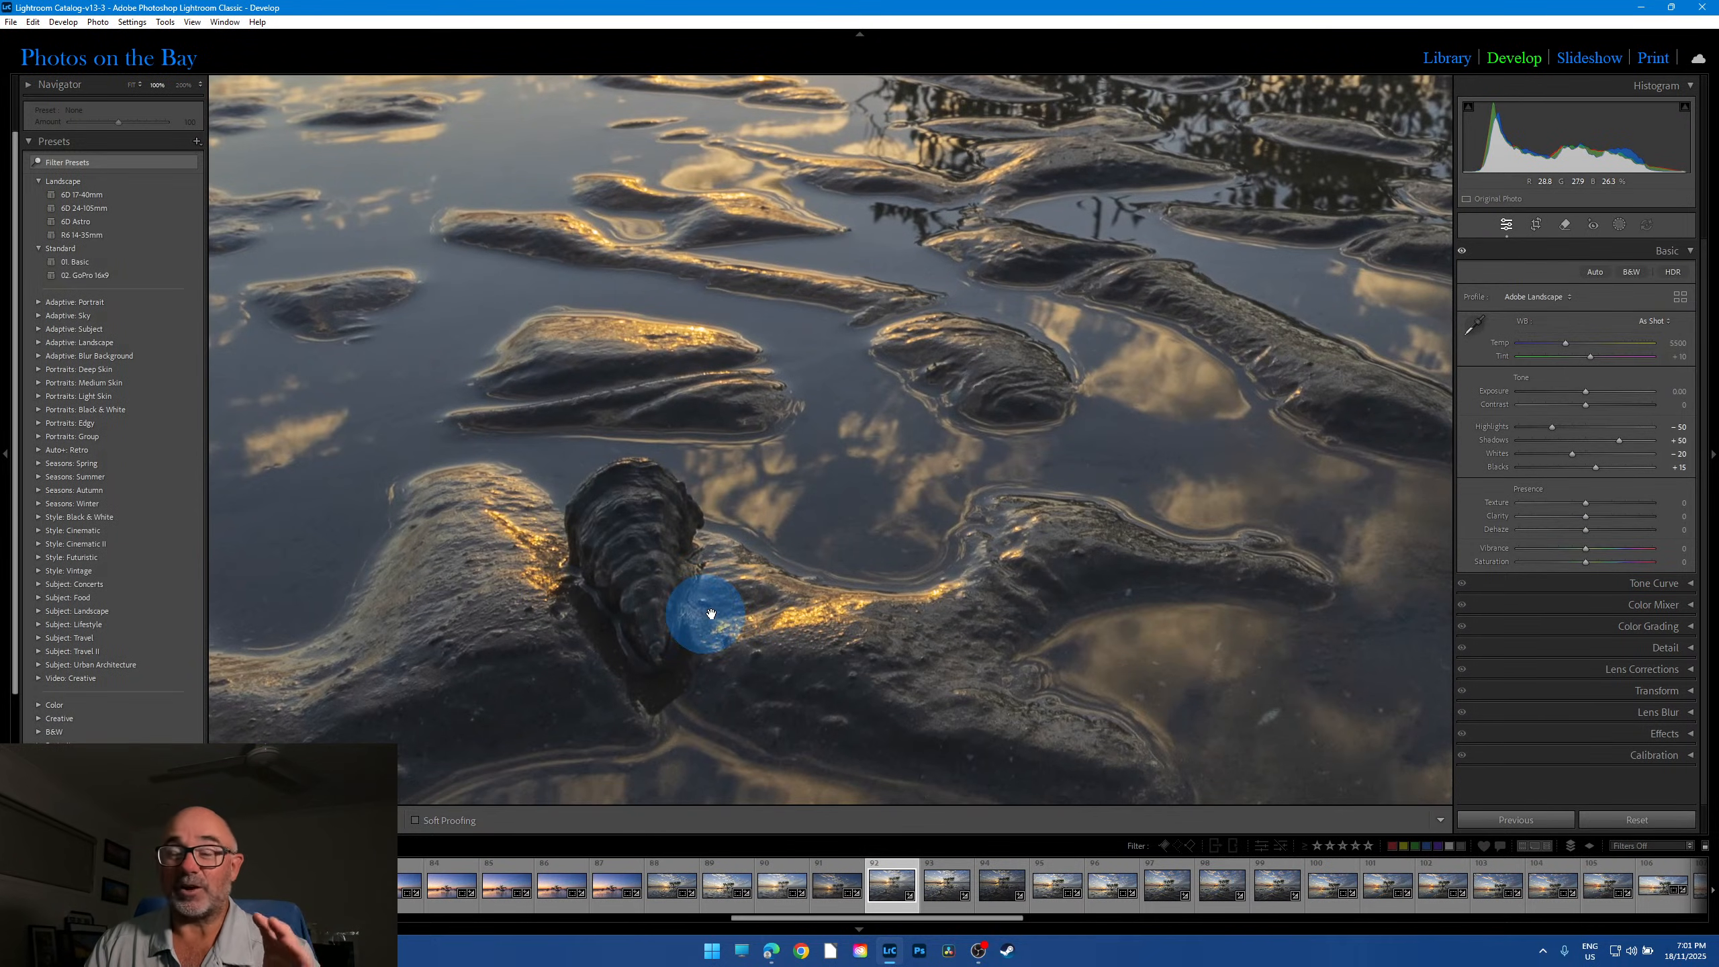
{"action": "left_click", "coordinate": [922, 613]}
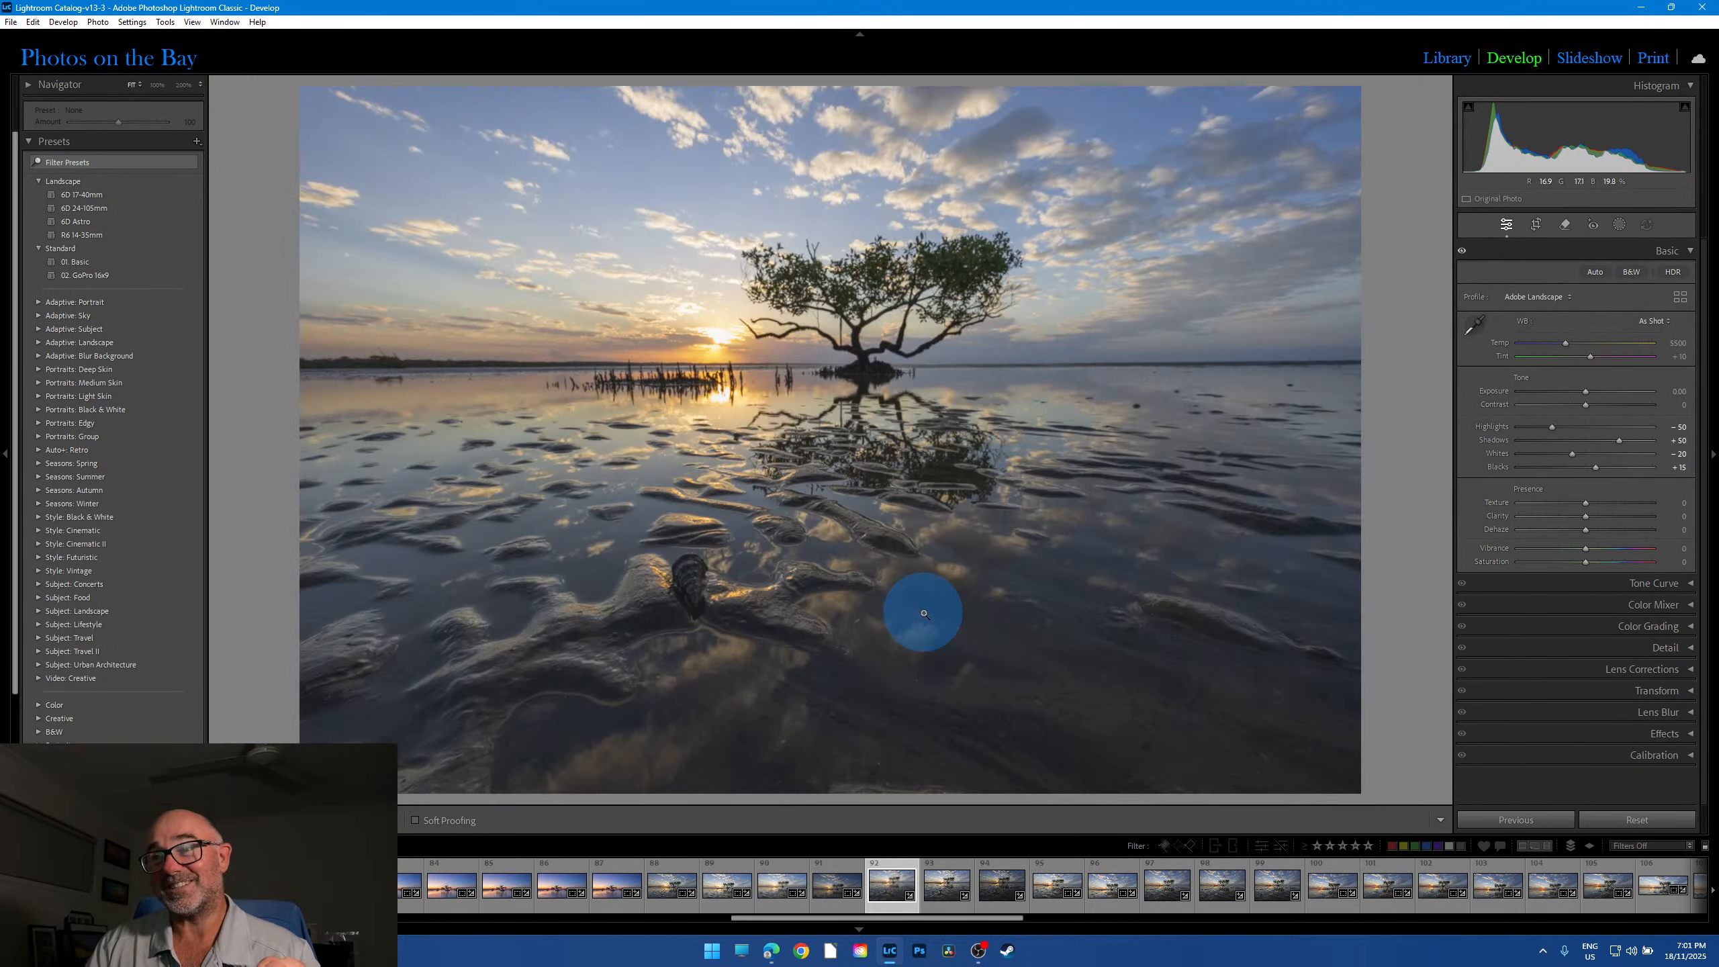
{"action": "left_click", "coordinate": [708, 605]}
{"action": "left_click_drag", "start_coordinate": [883, 661], "coordinate": [852, 215]}
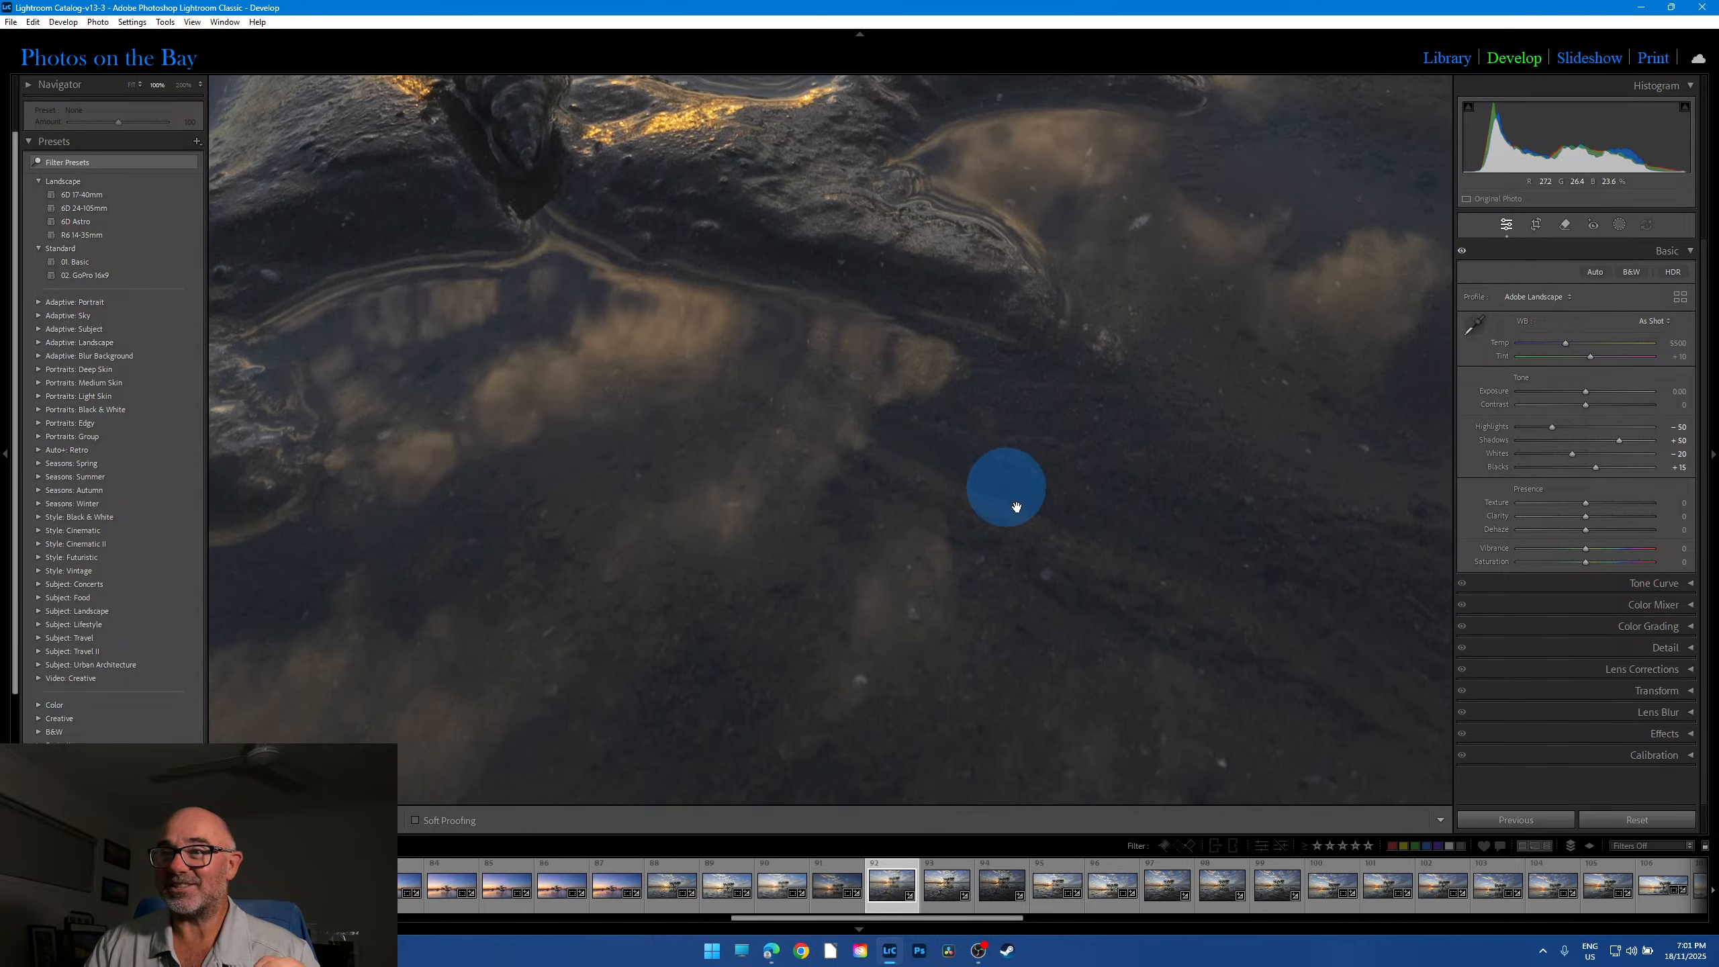
{"action": "left_click_drag", "start_coordinate": [1031, 529], "coordinate": [608, 292]}
{"action": "left_click_drag", "start_coordinate": [362, 288], "coordinate": [967, 666]}
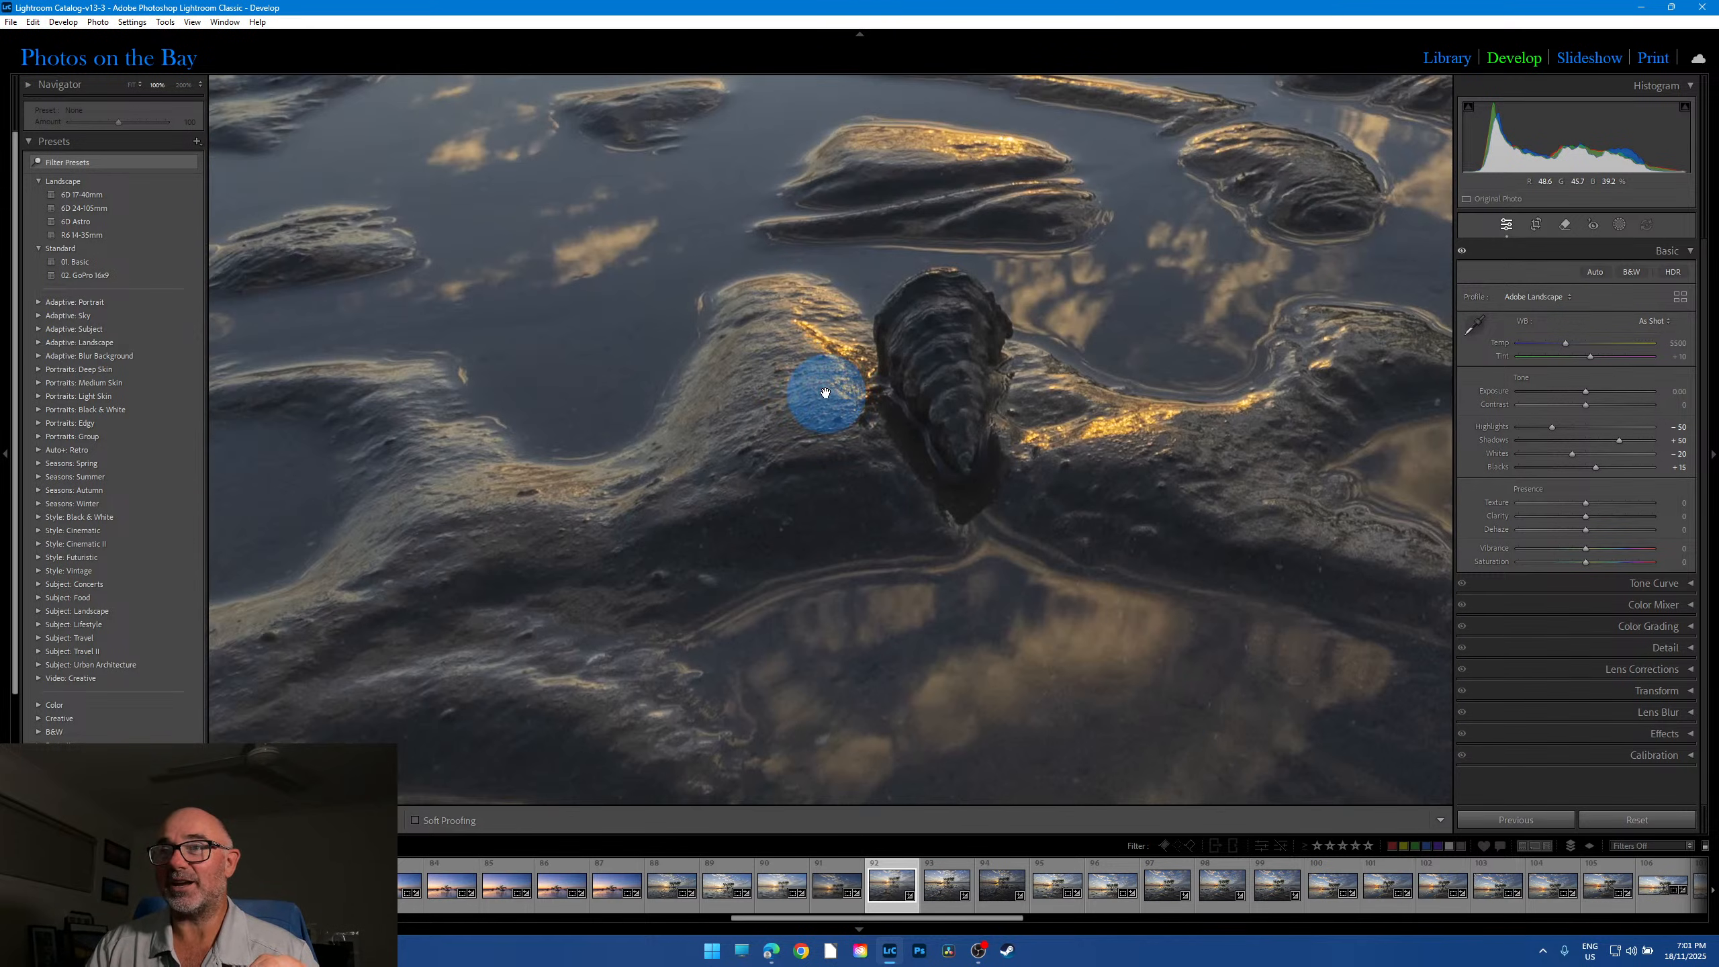
Step: Finish checking the area around photo 92's foreground shell at 100%, view photo 93 and return to photo 92
{"action": "left_click_drag", "start_coordinate": [825, 391], "coordinate": [678, 673]}
{"action": "left_click_drag", "start_coordinate": [906, 315], "coordinate": [723, 704]}
{"action": "left_click_drag", "start_coordinate": [990, 425], "coordinate": [692, 588]}
{"action": "left_click", "coordinate": [859, 392]}
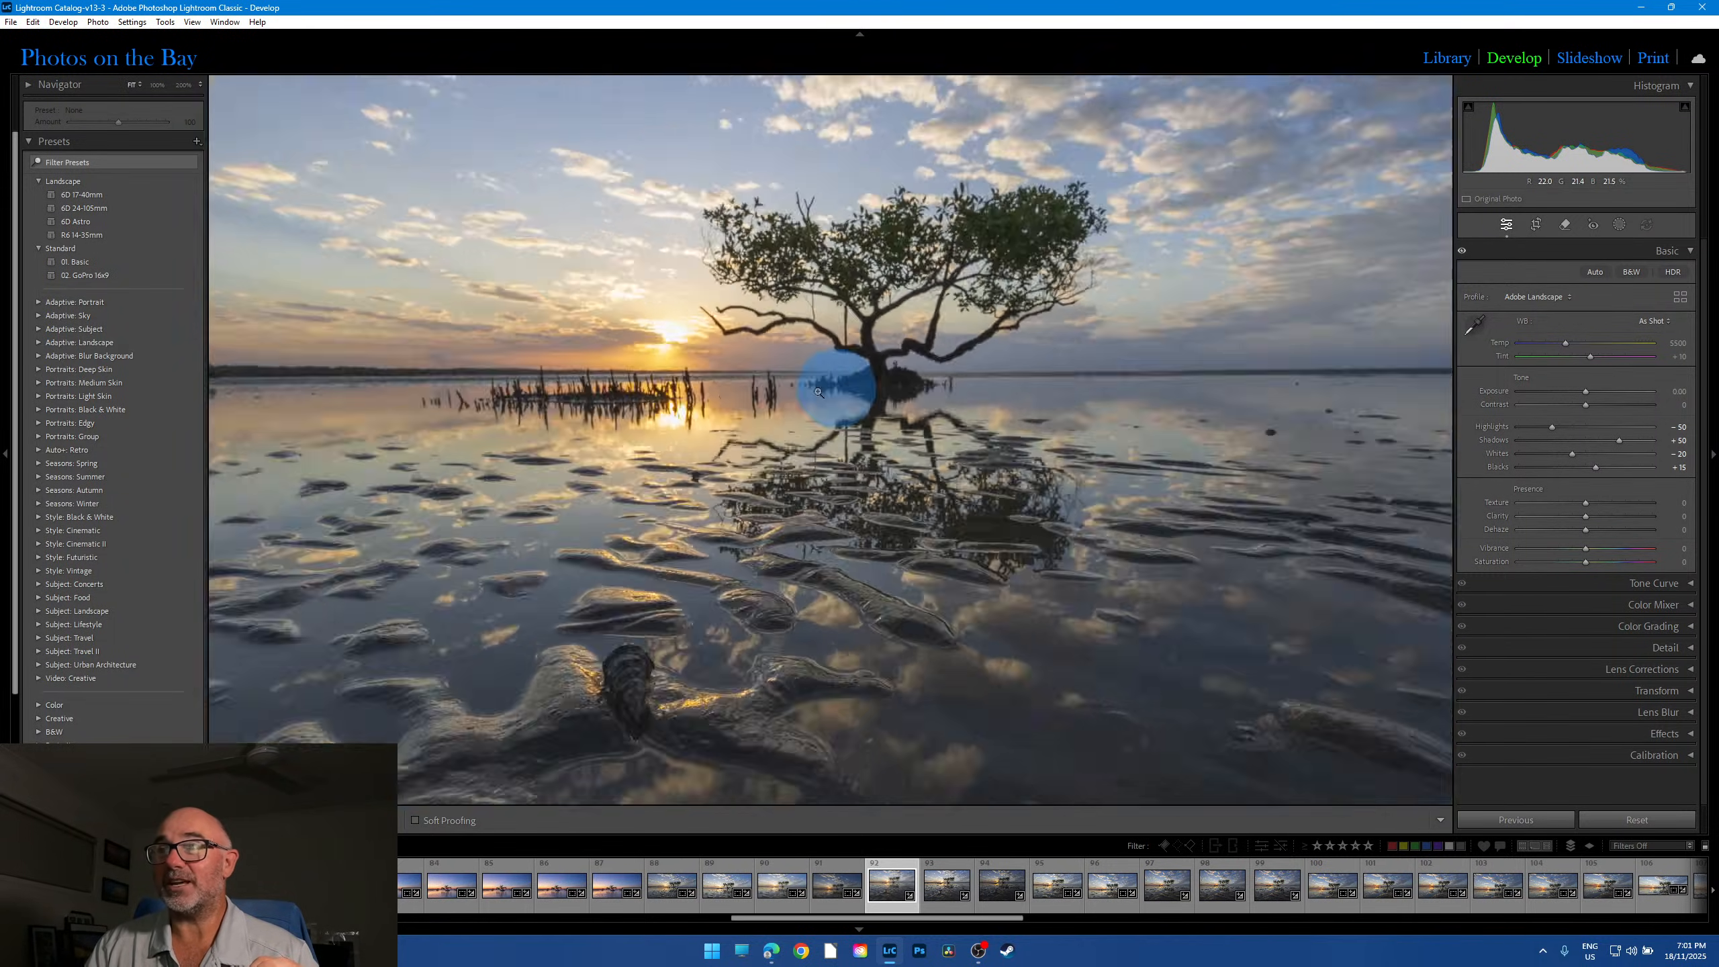
{"action": "left_click", "coordinate": [946, 911]}
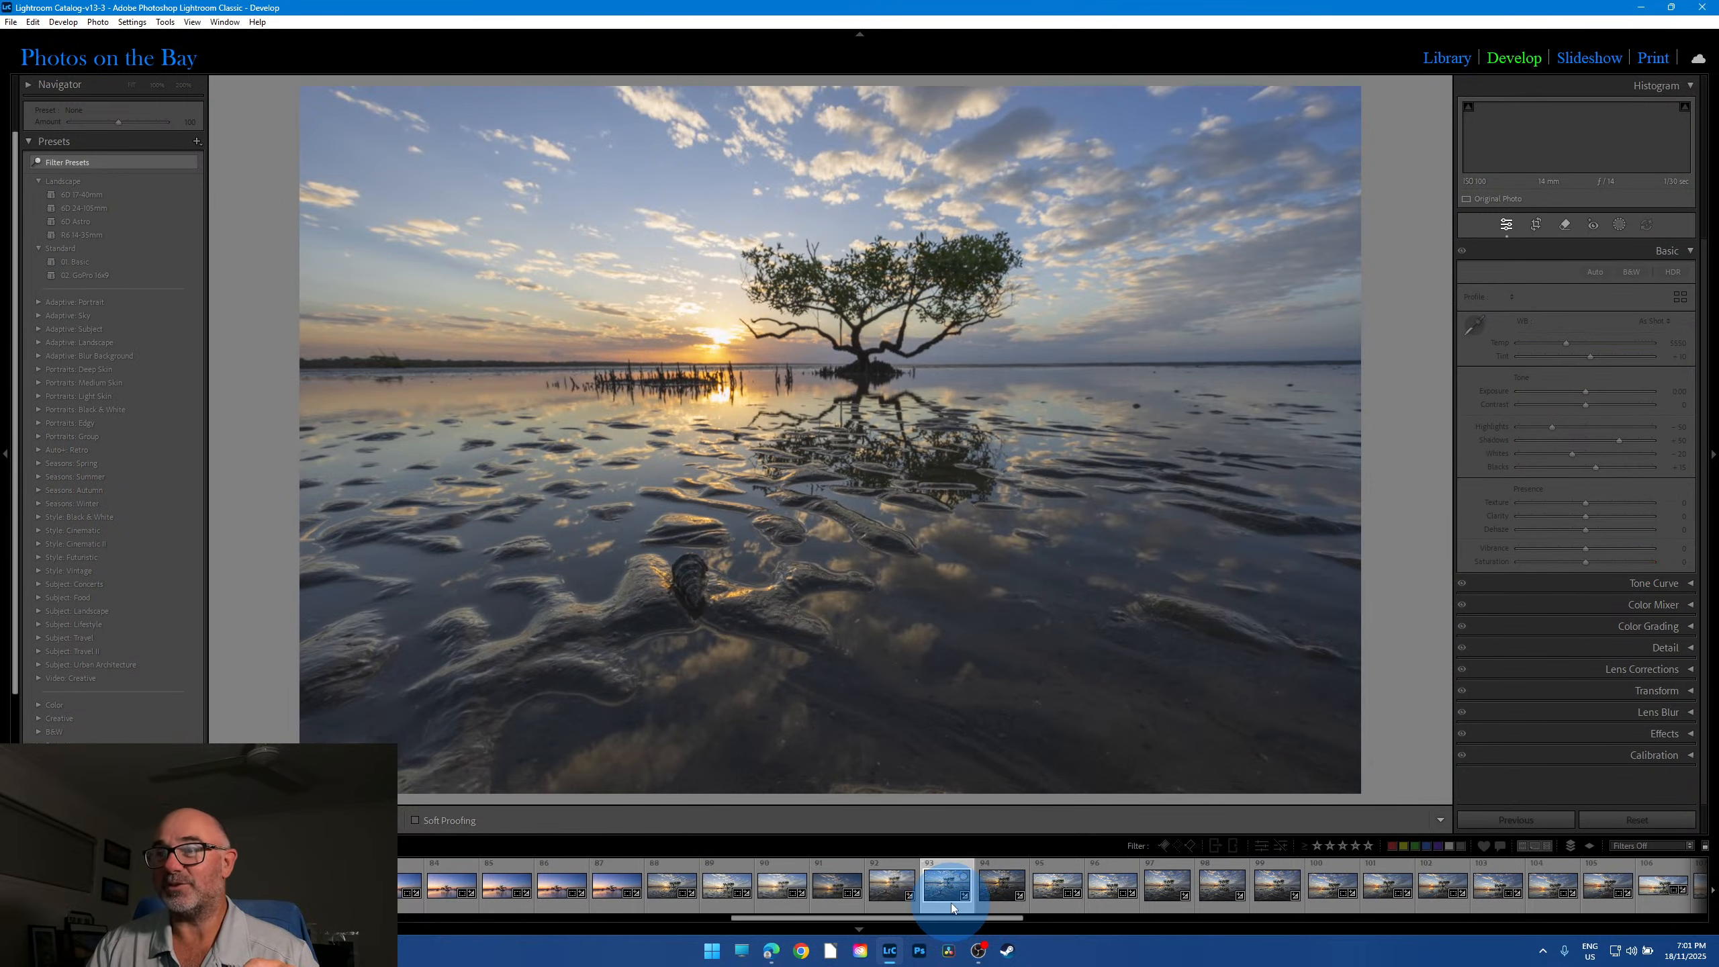
{"action": "key", "text": "Left"}
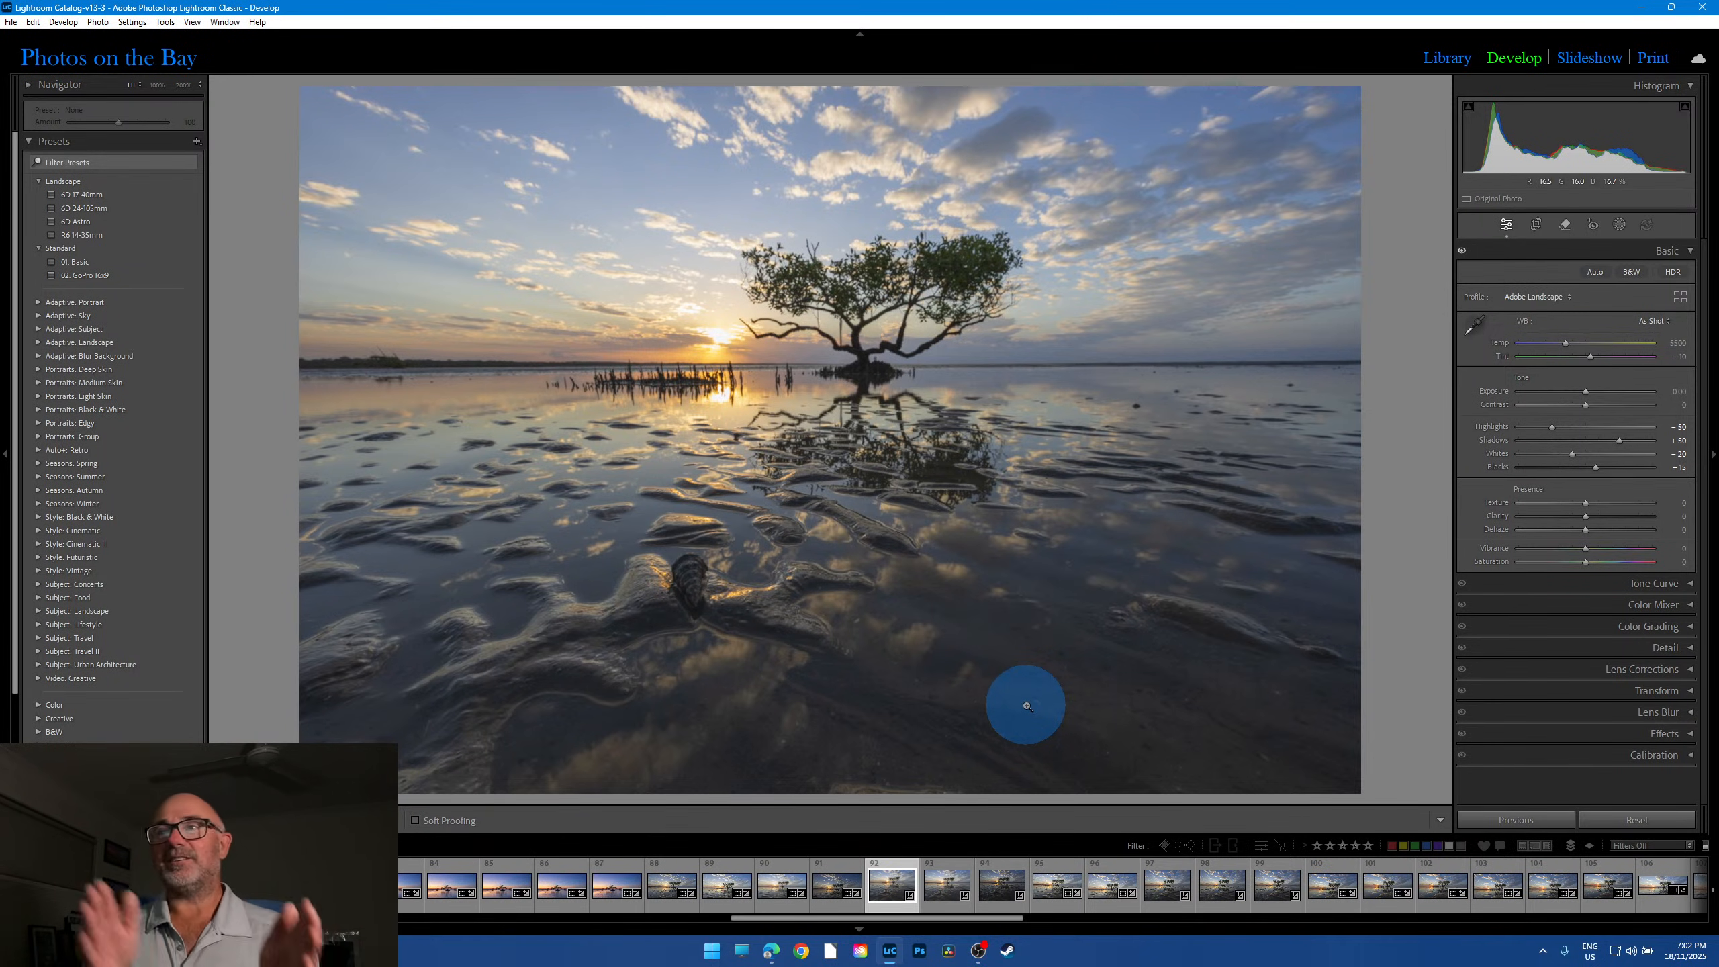
Step: Try a 2 x 1 crop on photo 92, positioned to keep both the tree and the foreground shell in the frame
{"action": "left_click", "coordinate": [1536, 225]}
{"action": "left_click", "coordinate": [1650, 273]}
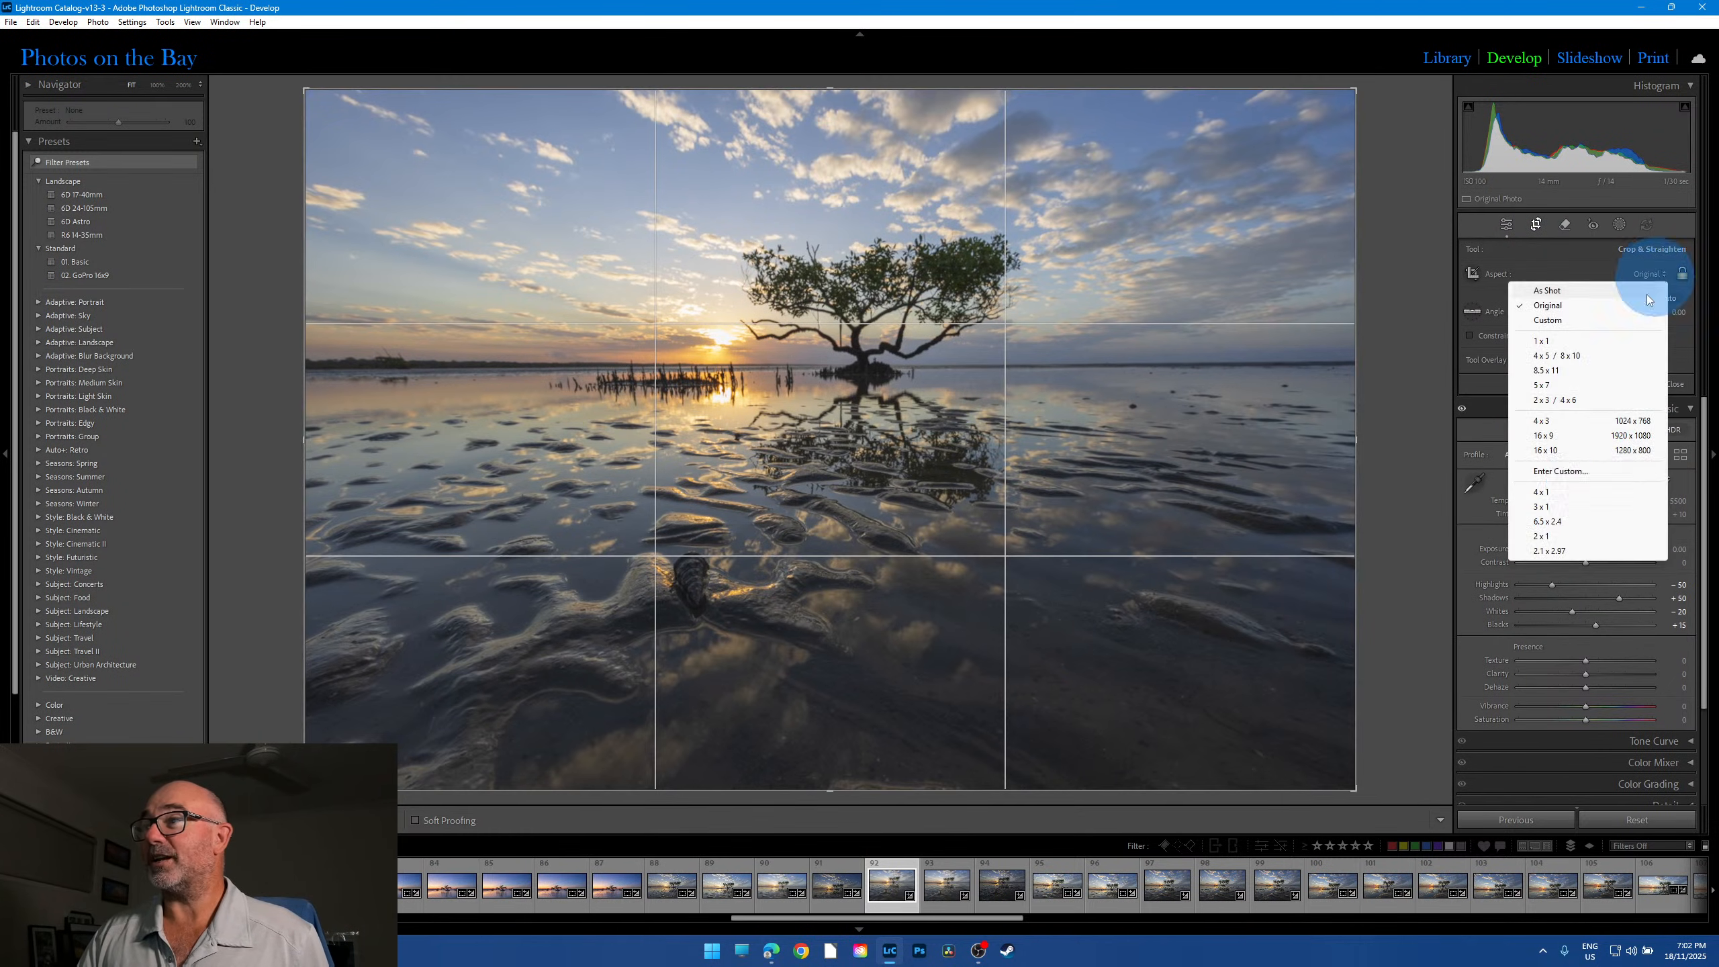
{"action": "left_click", "coordinate": [1566, 535]}
{"action": "left_click_drag", "start_coordinate": [1009, 545], "coordinate": [1009, 576]}
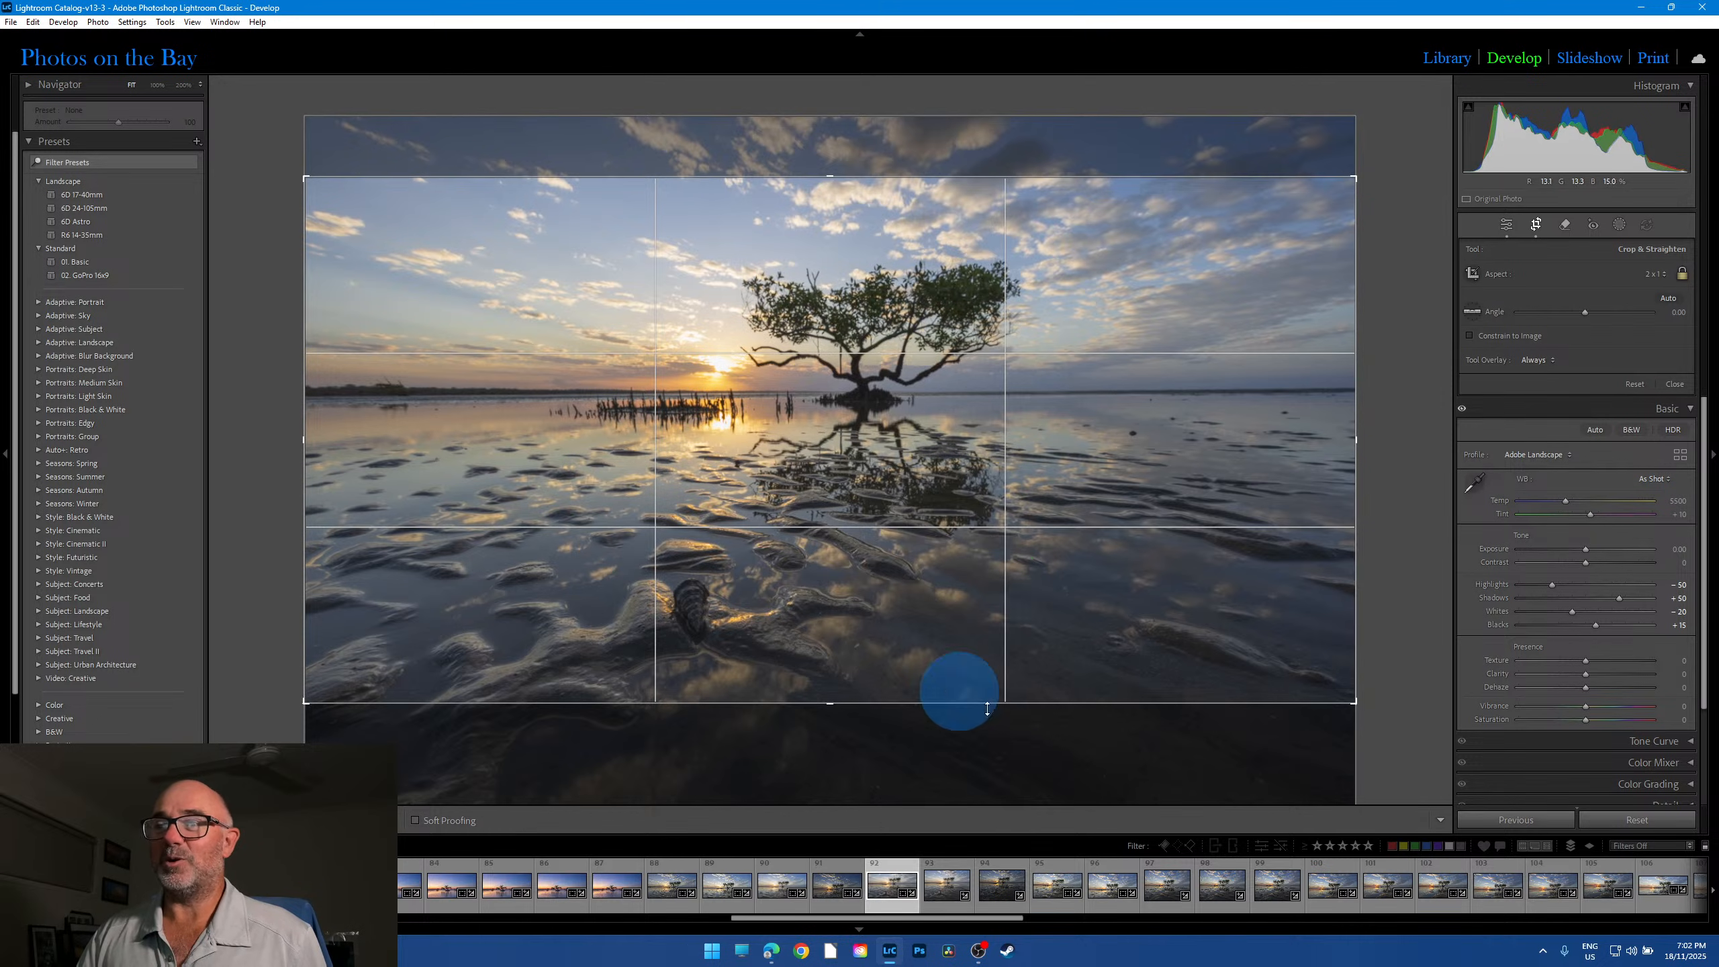
{"action": "left_click_drag", "start_coordinate": [978, 469], "coordinate": [936, 601]}
{"action": "left_click", "coordinate": [936, 644]}
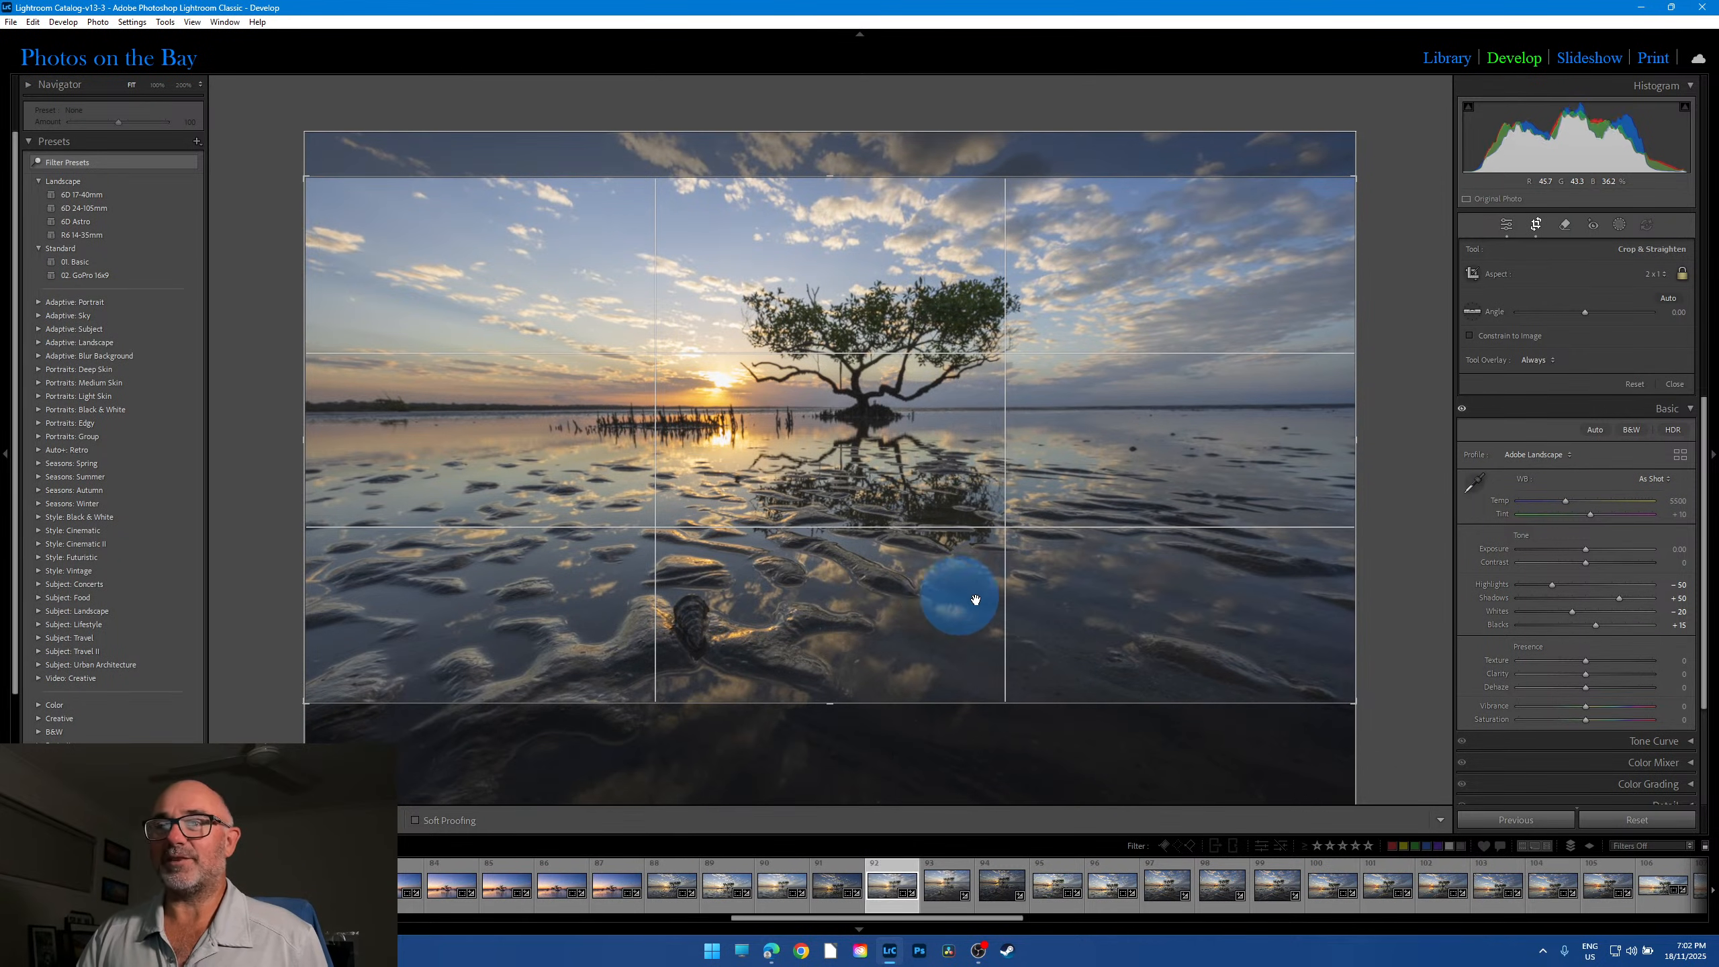
{"action": "left_click", "coordinate": [1536, 223]}
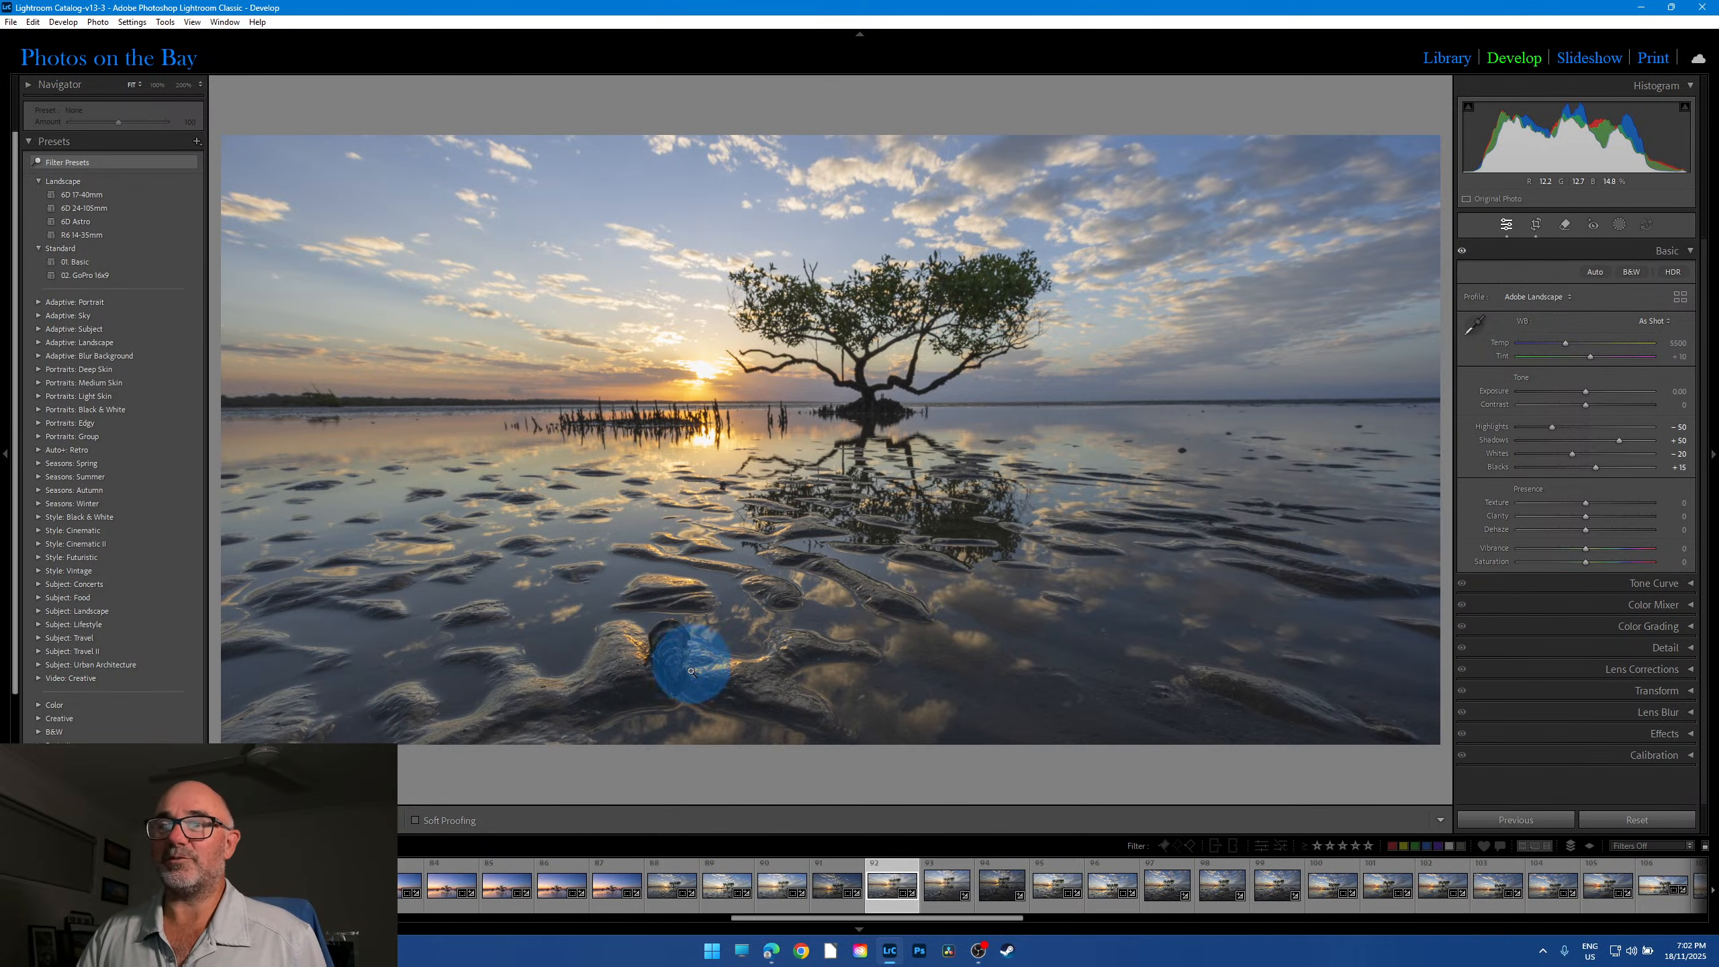
{"action": "left_click", "coordinate": [668, 652]}
{"action": "left_click", "coordinate": [701, 666]}
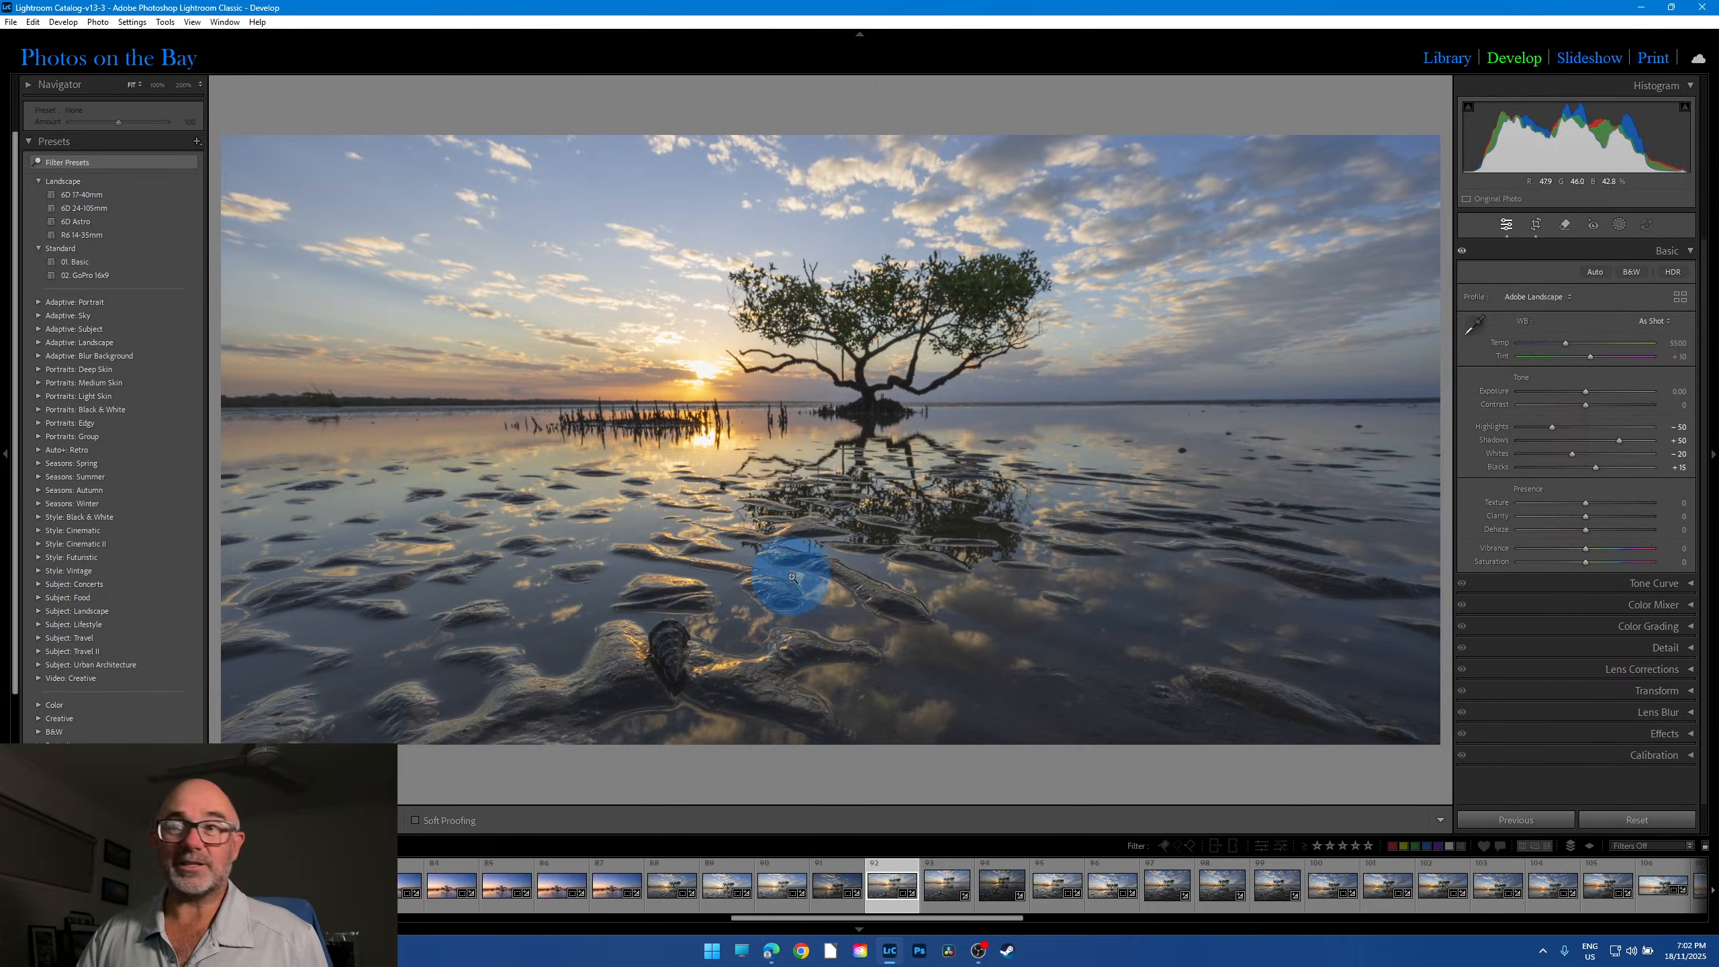
Step: Set photo 92's crop aspect back to As Shot to restore the full frame
{"action": "left_click", "coordinate": [1534, 229]}
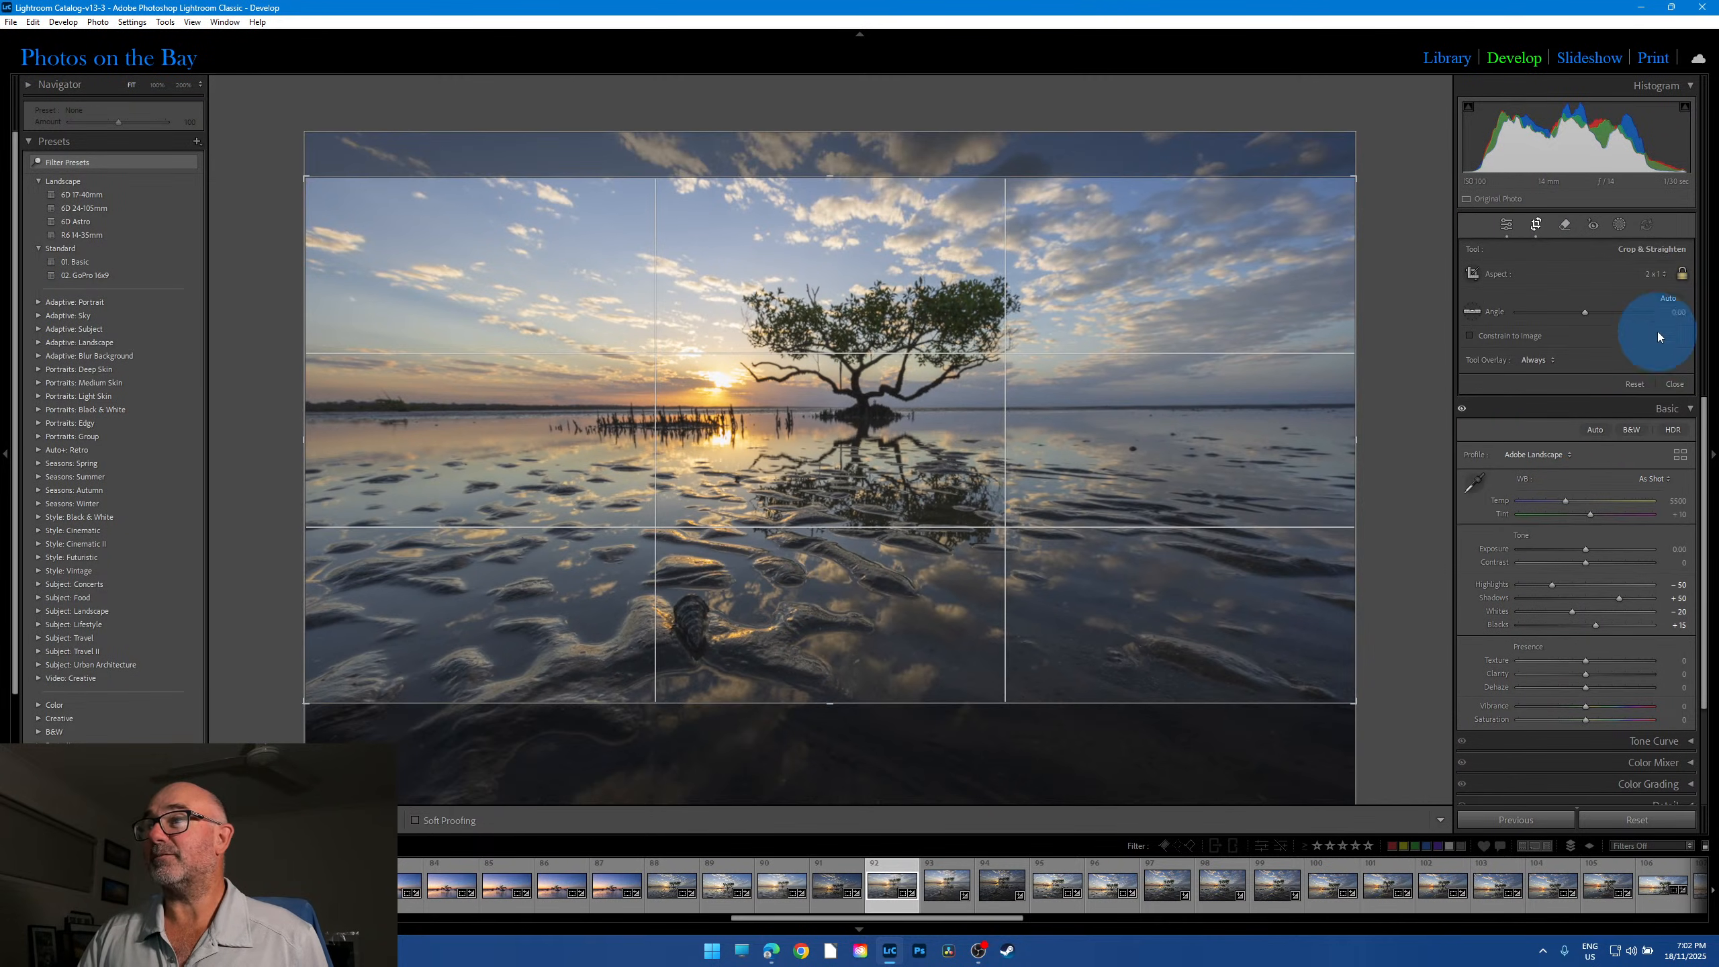
{"action": "left_click", "coordinate": [1653, 279]}
{"action": "left_click", "coordinate": [1550, 285]}
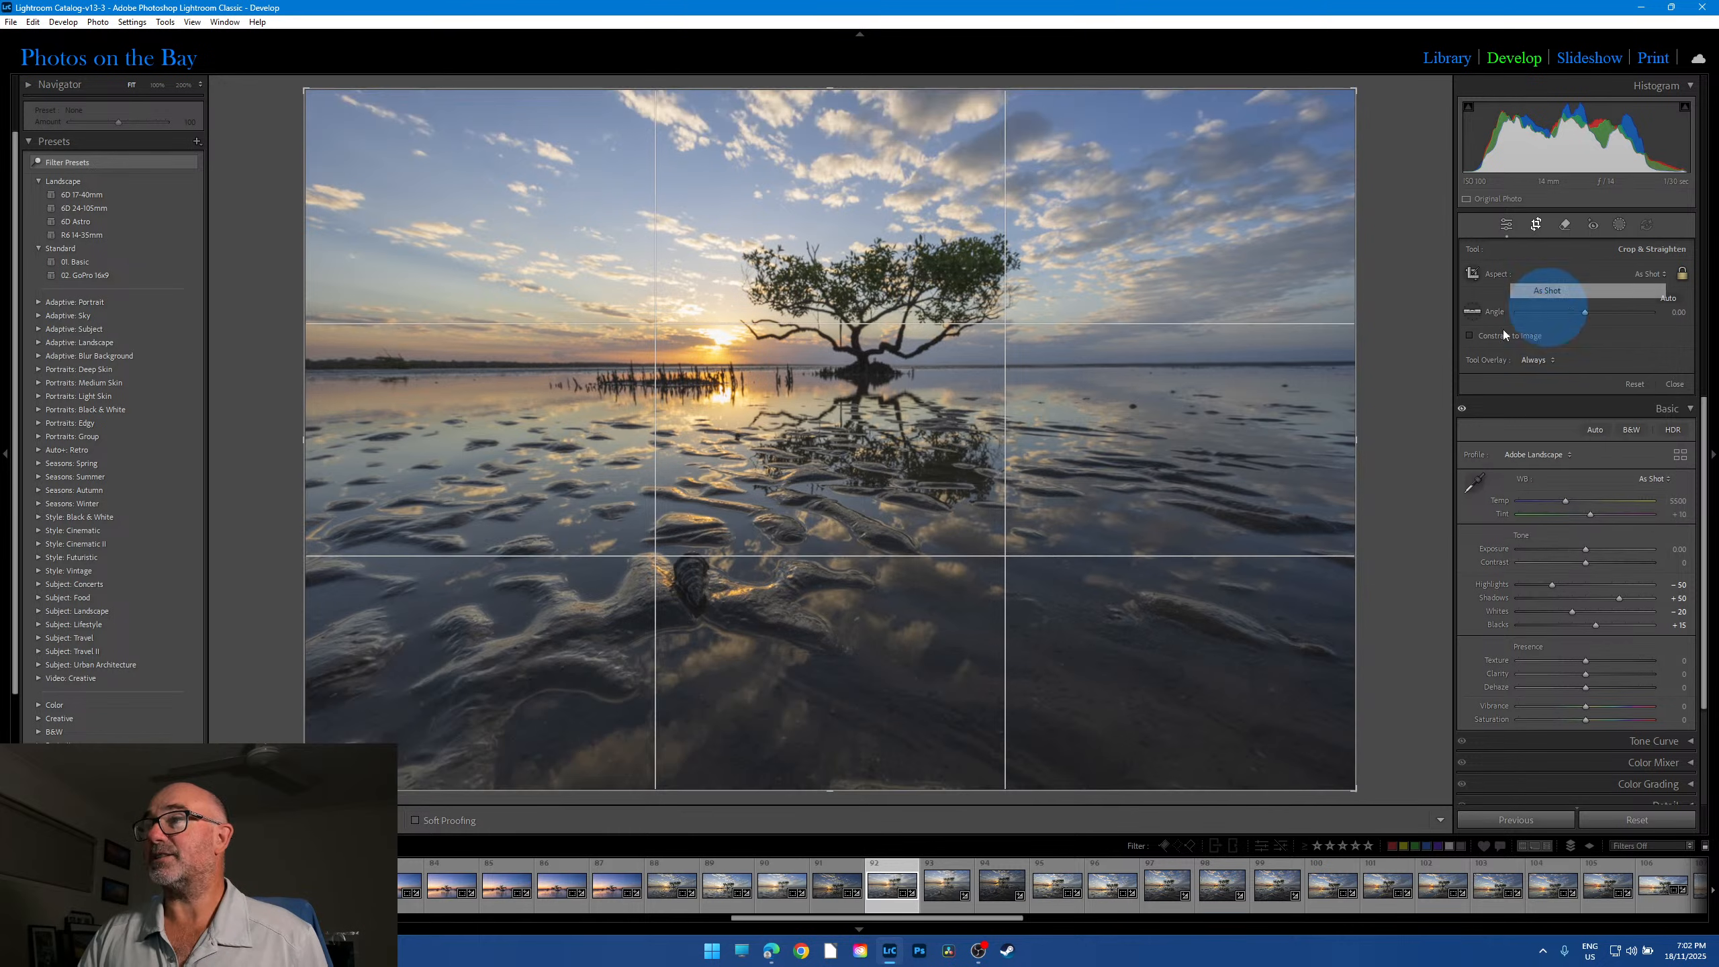
{"action": "left_click", "coordinate": [1535, 224]}
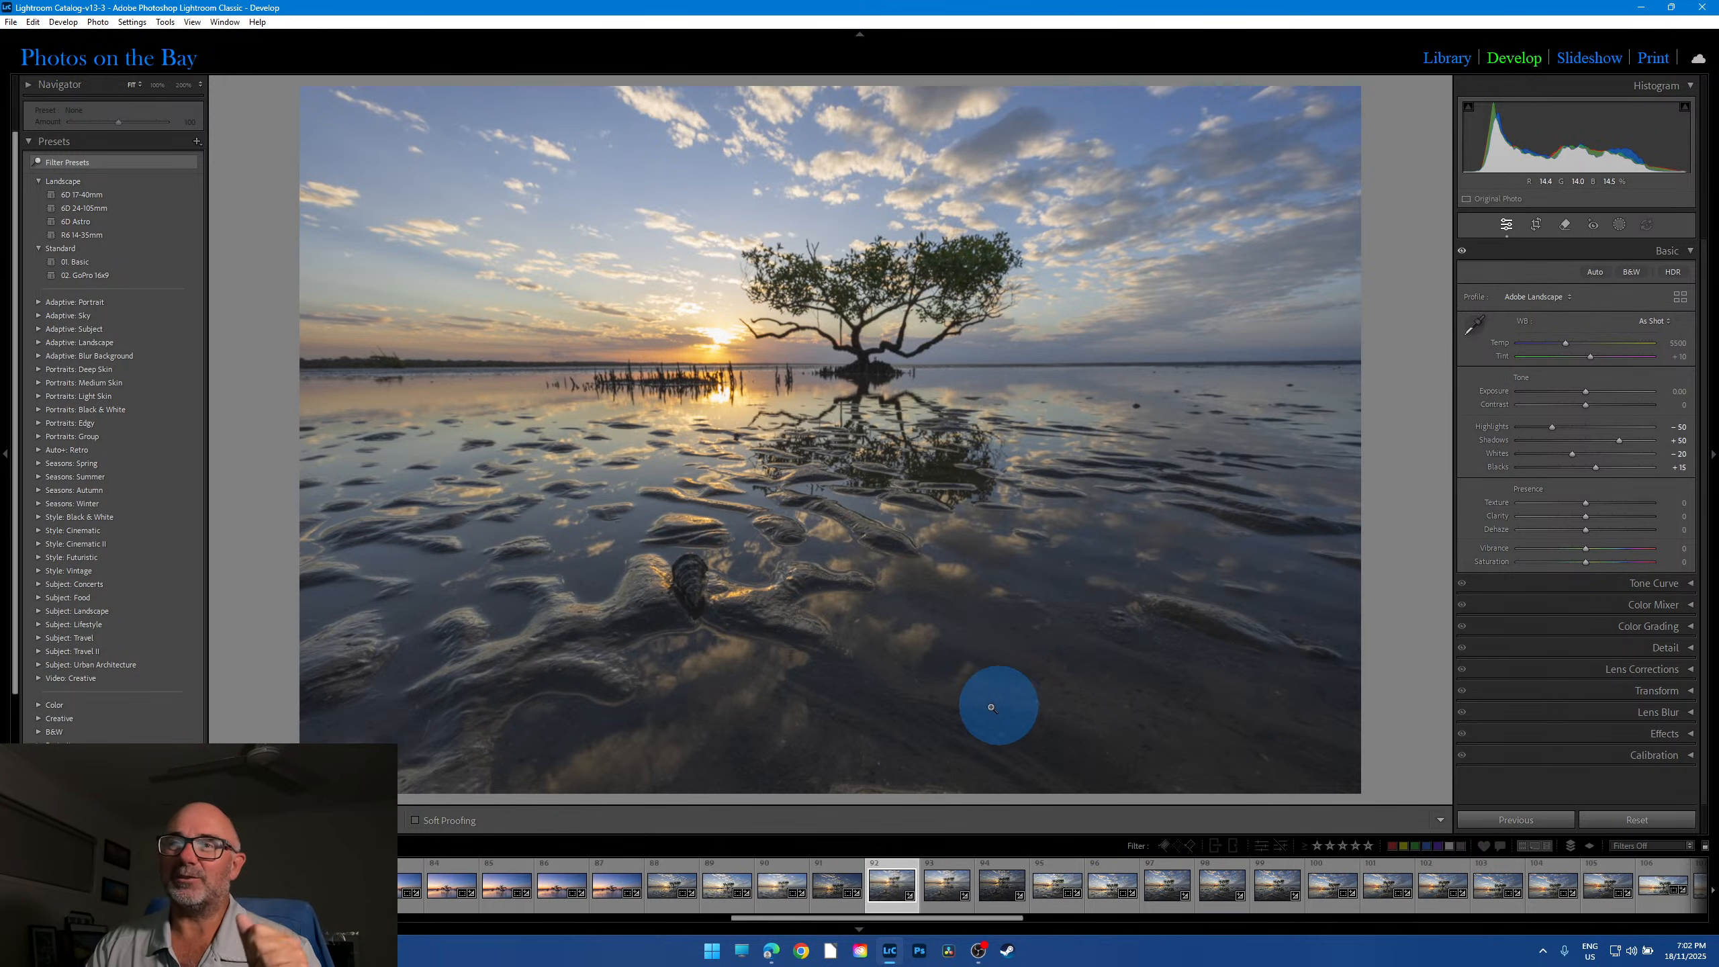
Step: Compare the foreground shell in photo 93 with the one in photo 92 at 100%
{"action": "left_click", "coordinate": [936, 905]}
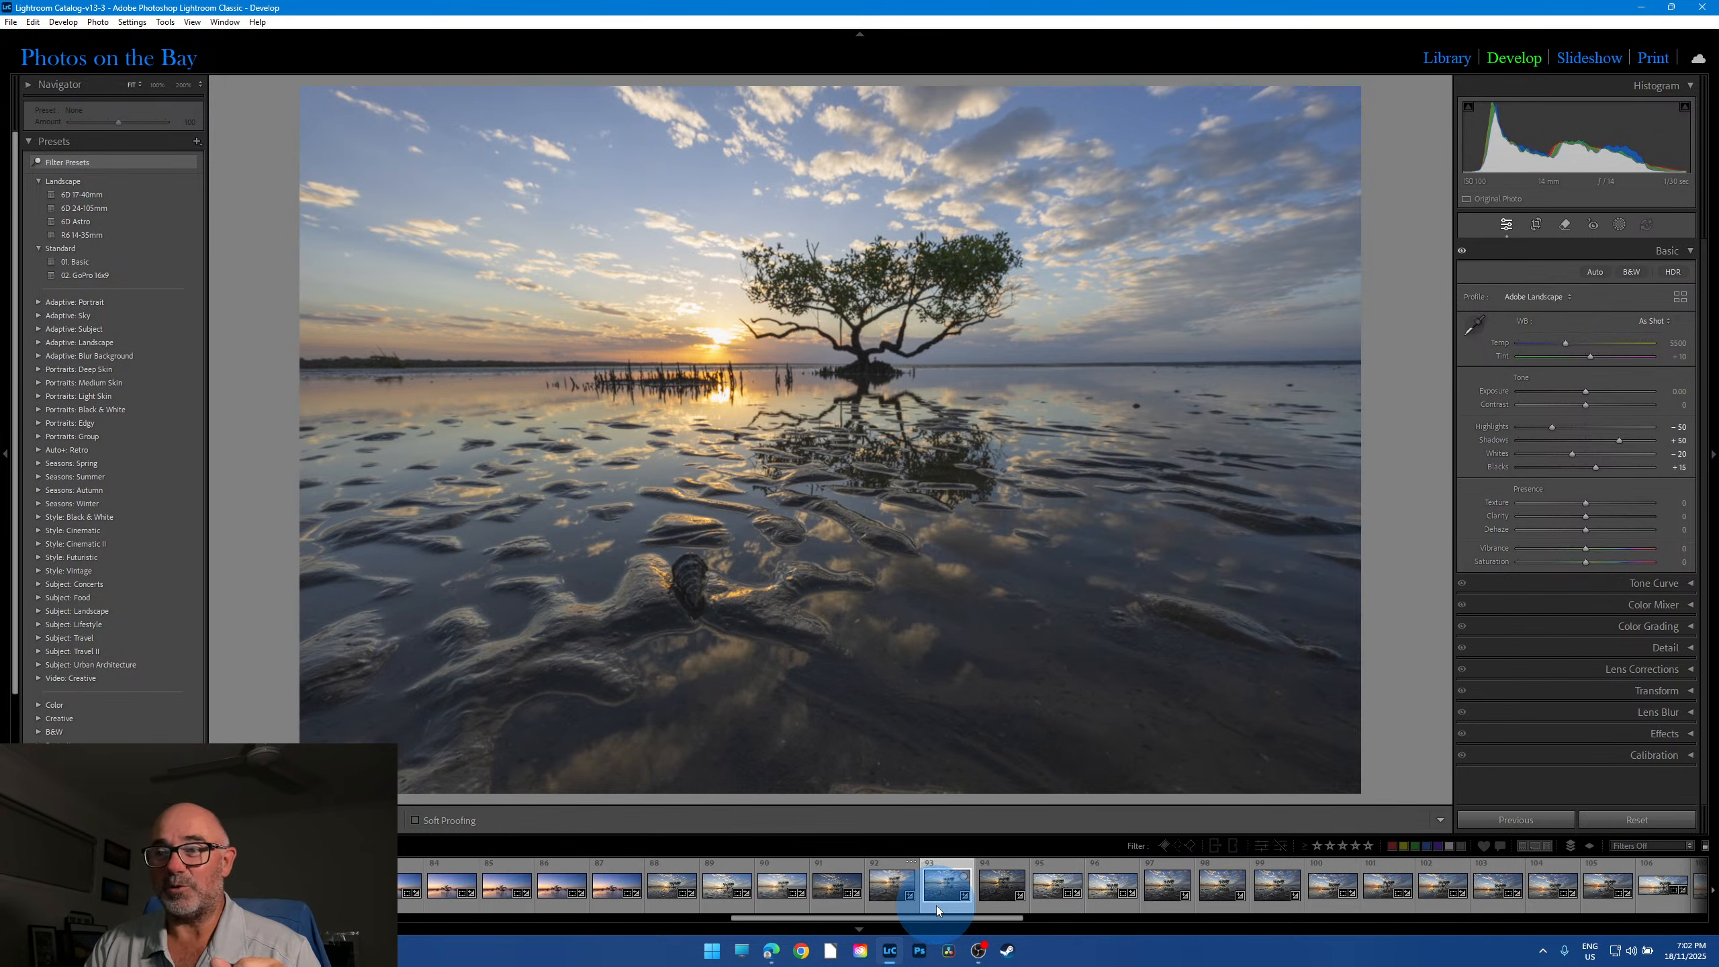
{"action": "left_click", "coordinate": [699, 631]}
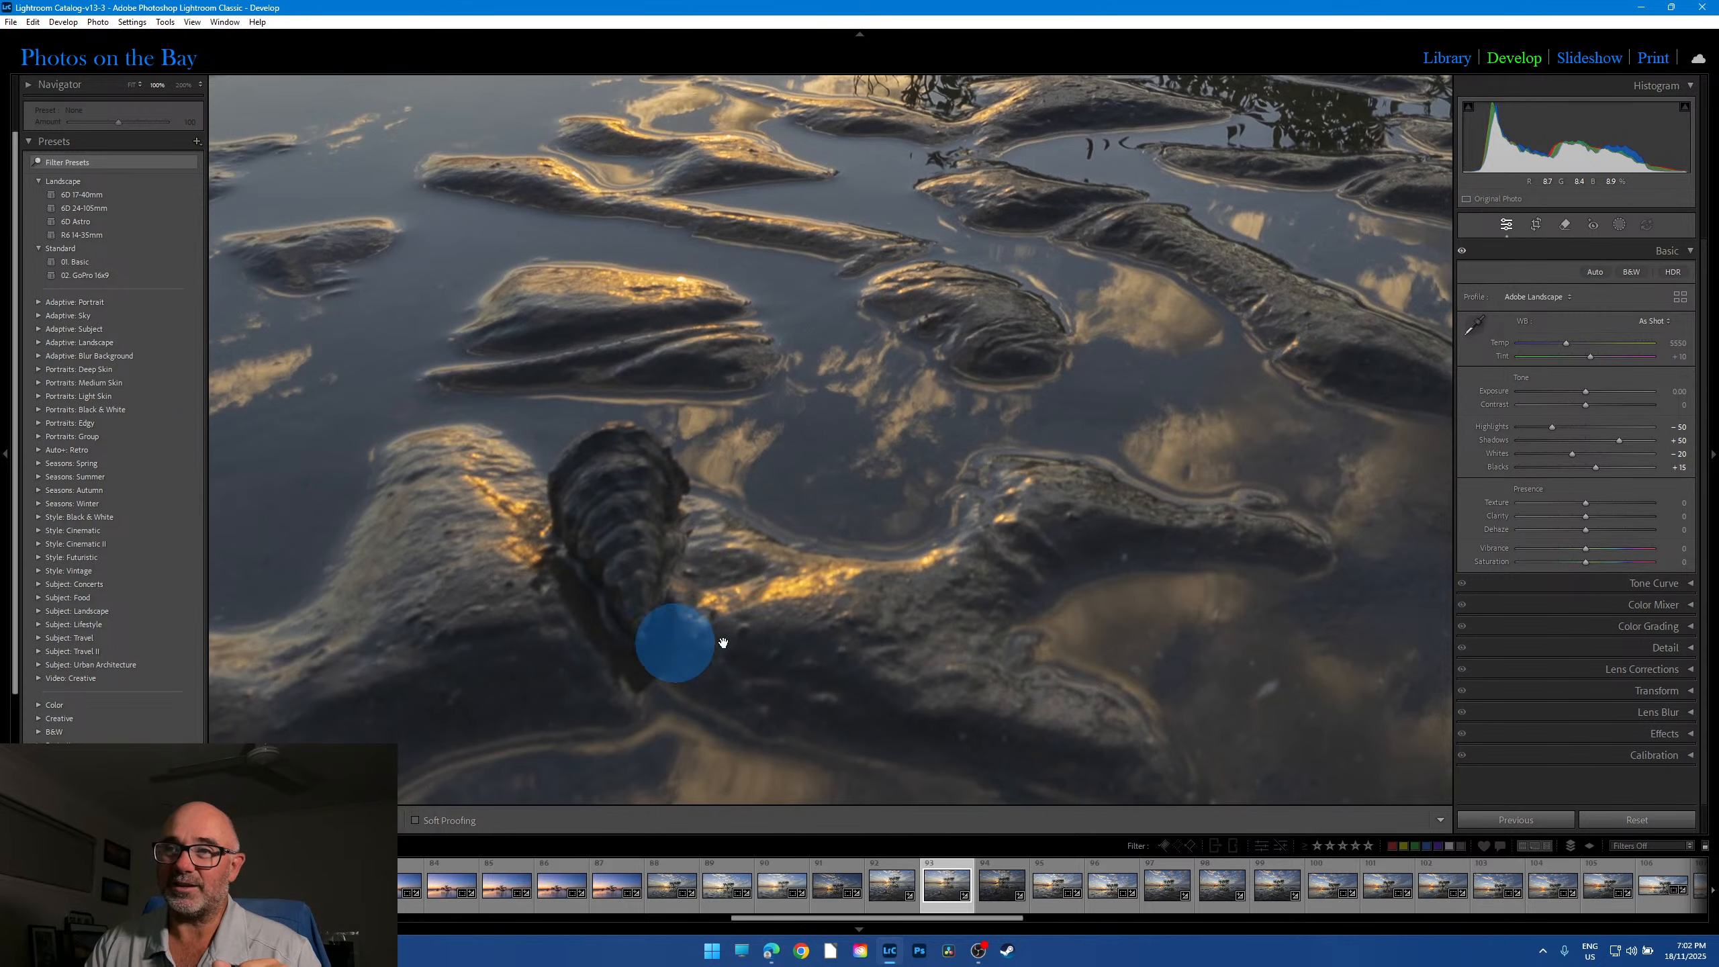
{"action": "left_click", "coordinate": [893, 906]}
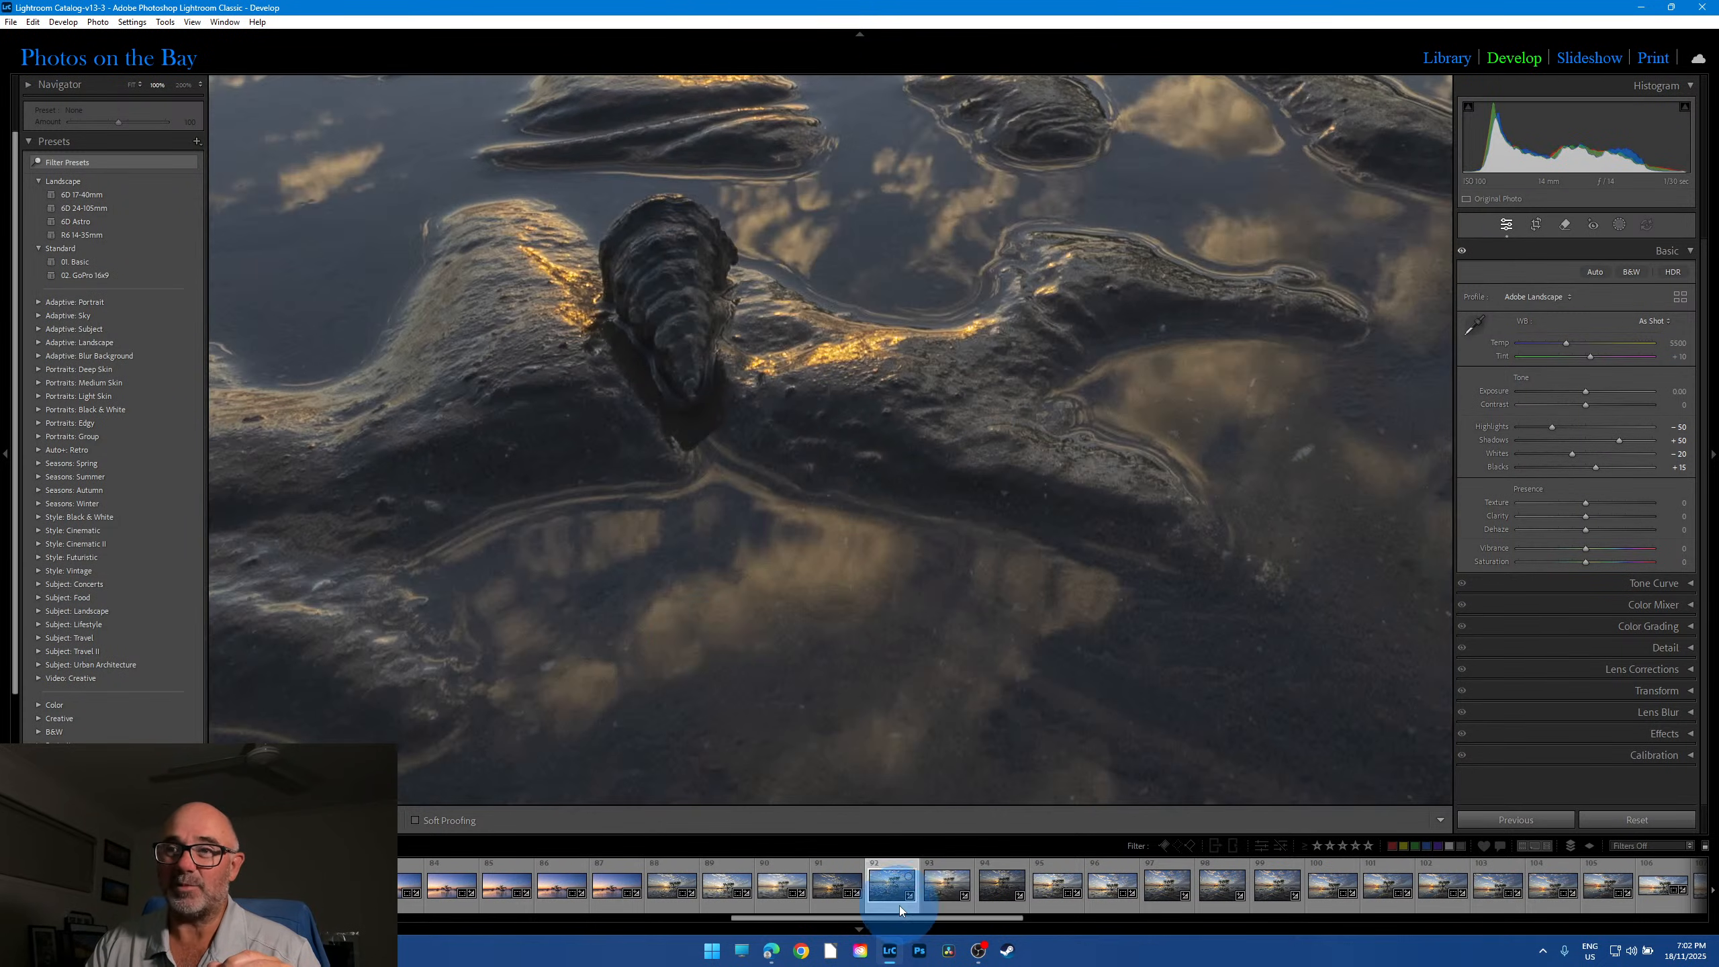
{"action": "left_click", "coordinate": [699, 444]}
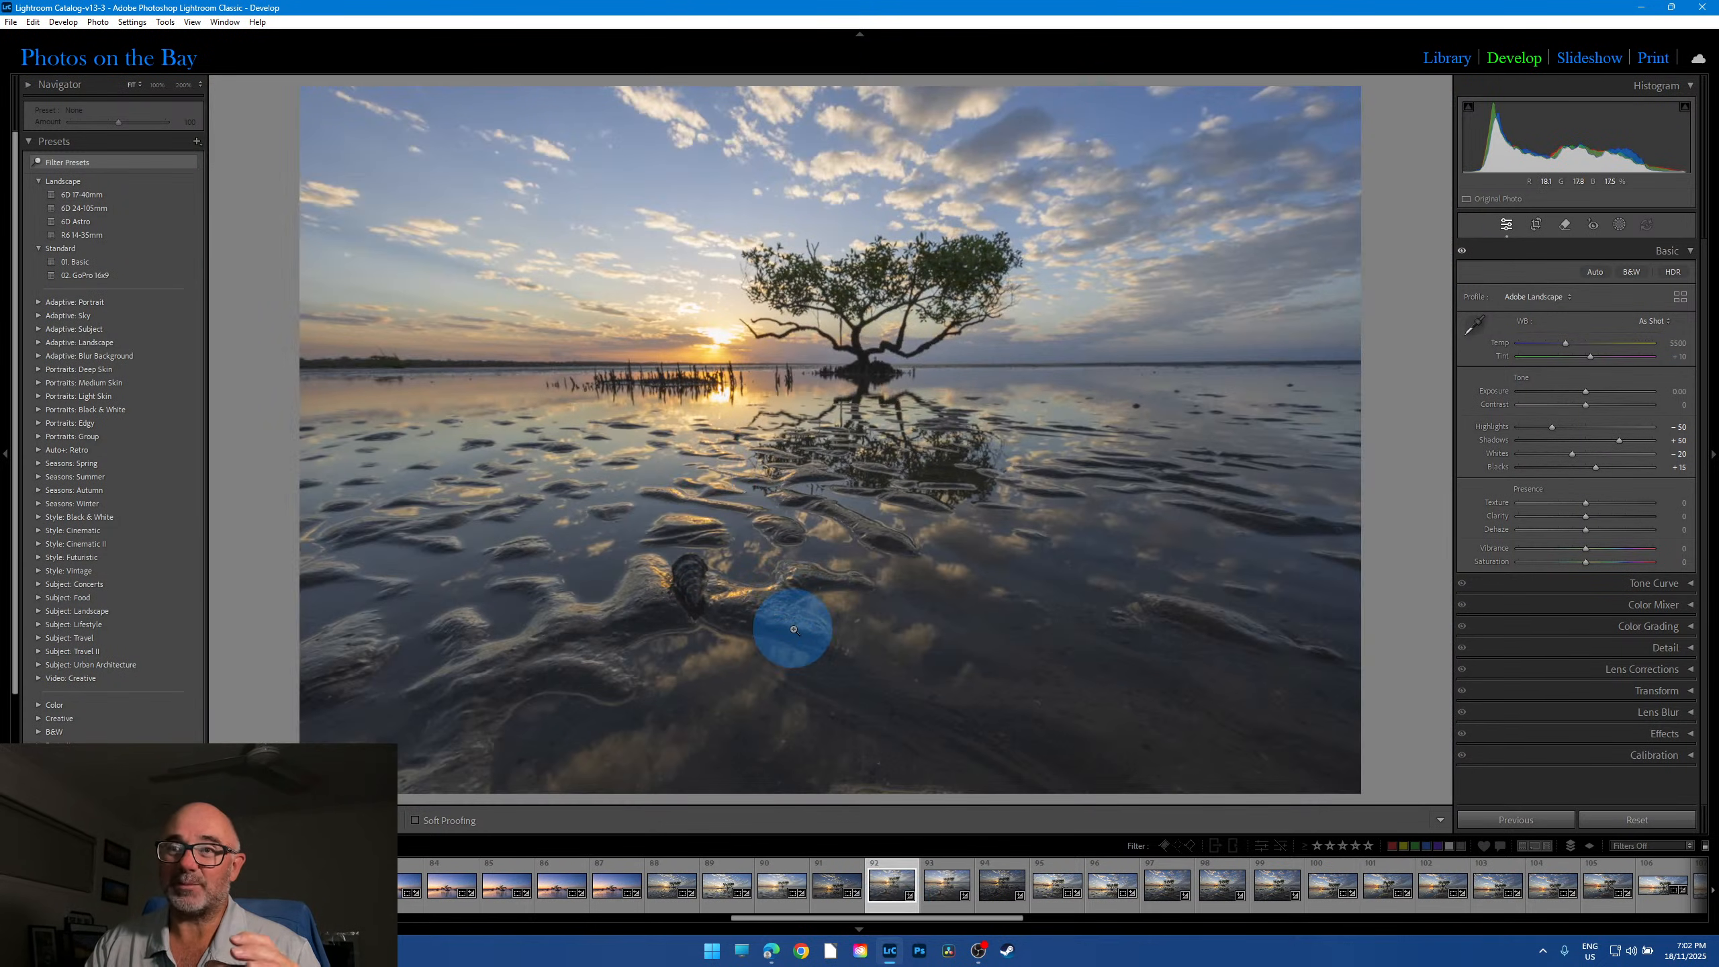
Step: Examine the shell, the sand ridges and the cloud reflections around it in photo 92 at 100%
{"action": "left_click", "coordinate": [684, 588]}
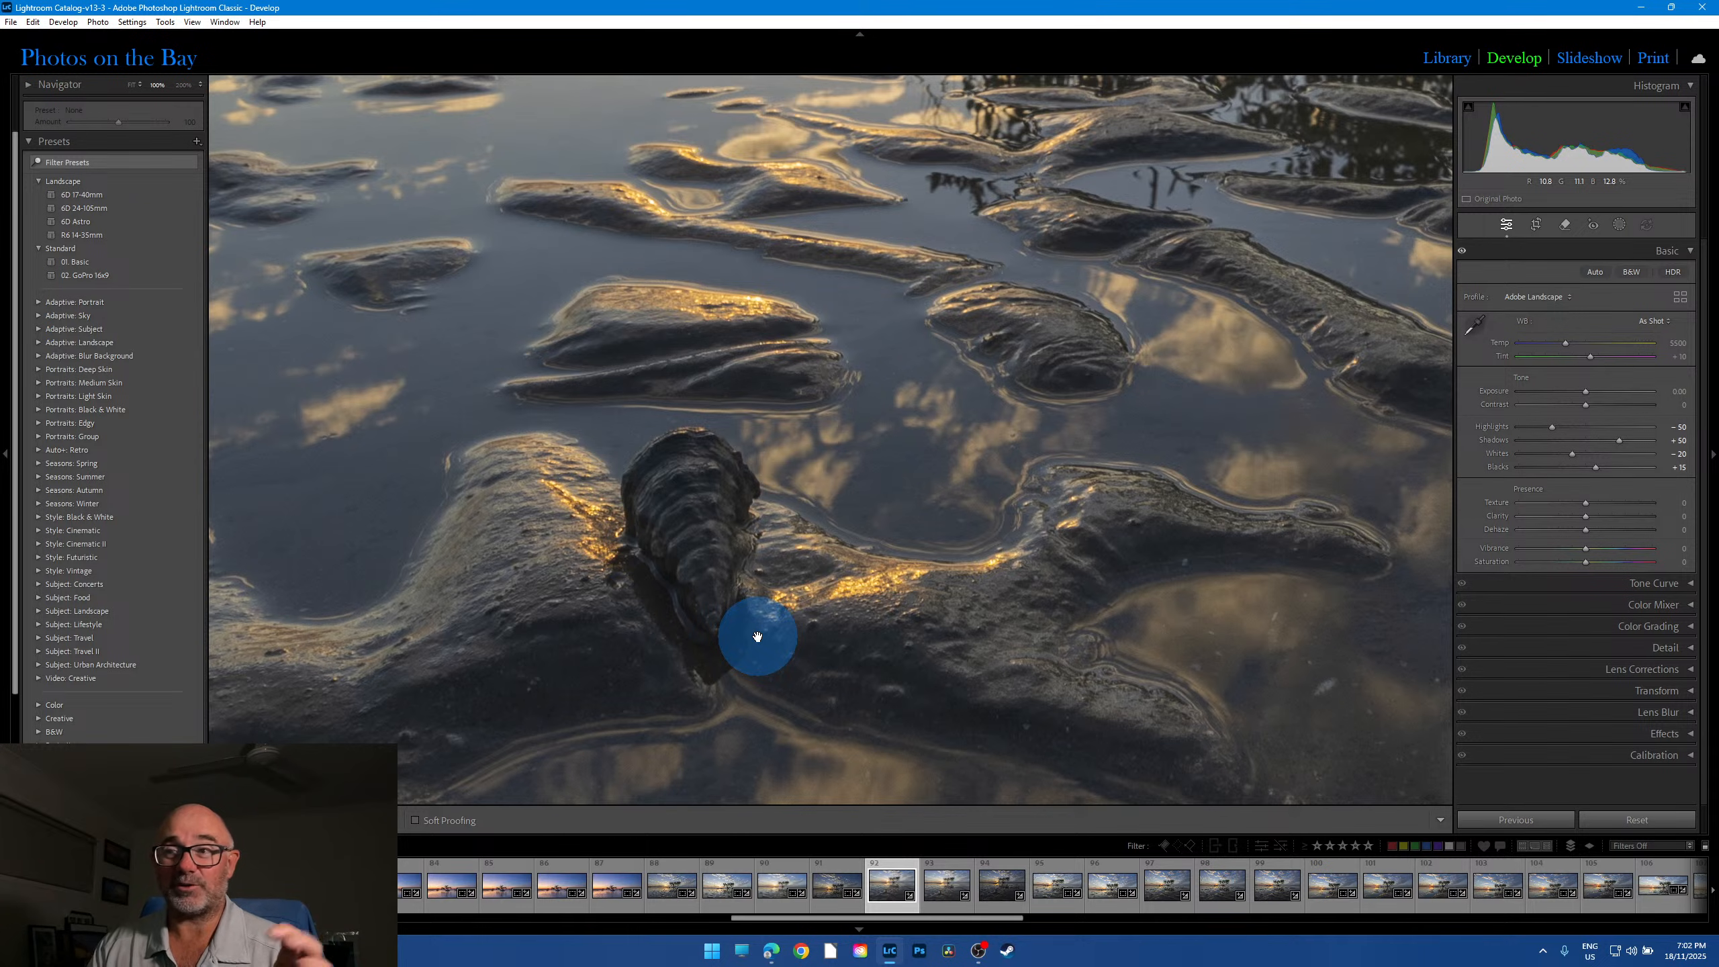
{"action": "left_click_drag", "start_coordinate": [863, 518], "coordinate": [777, 356]}
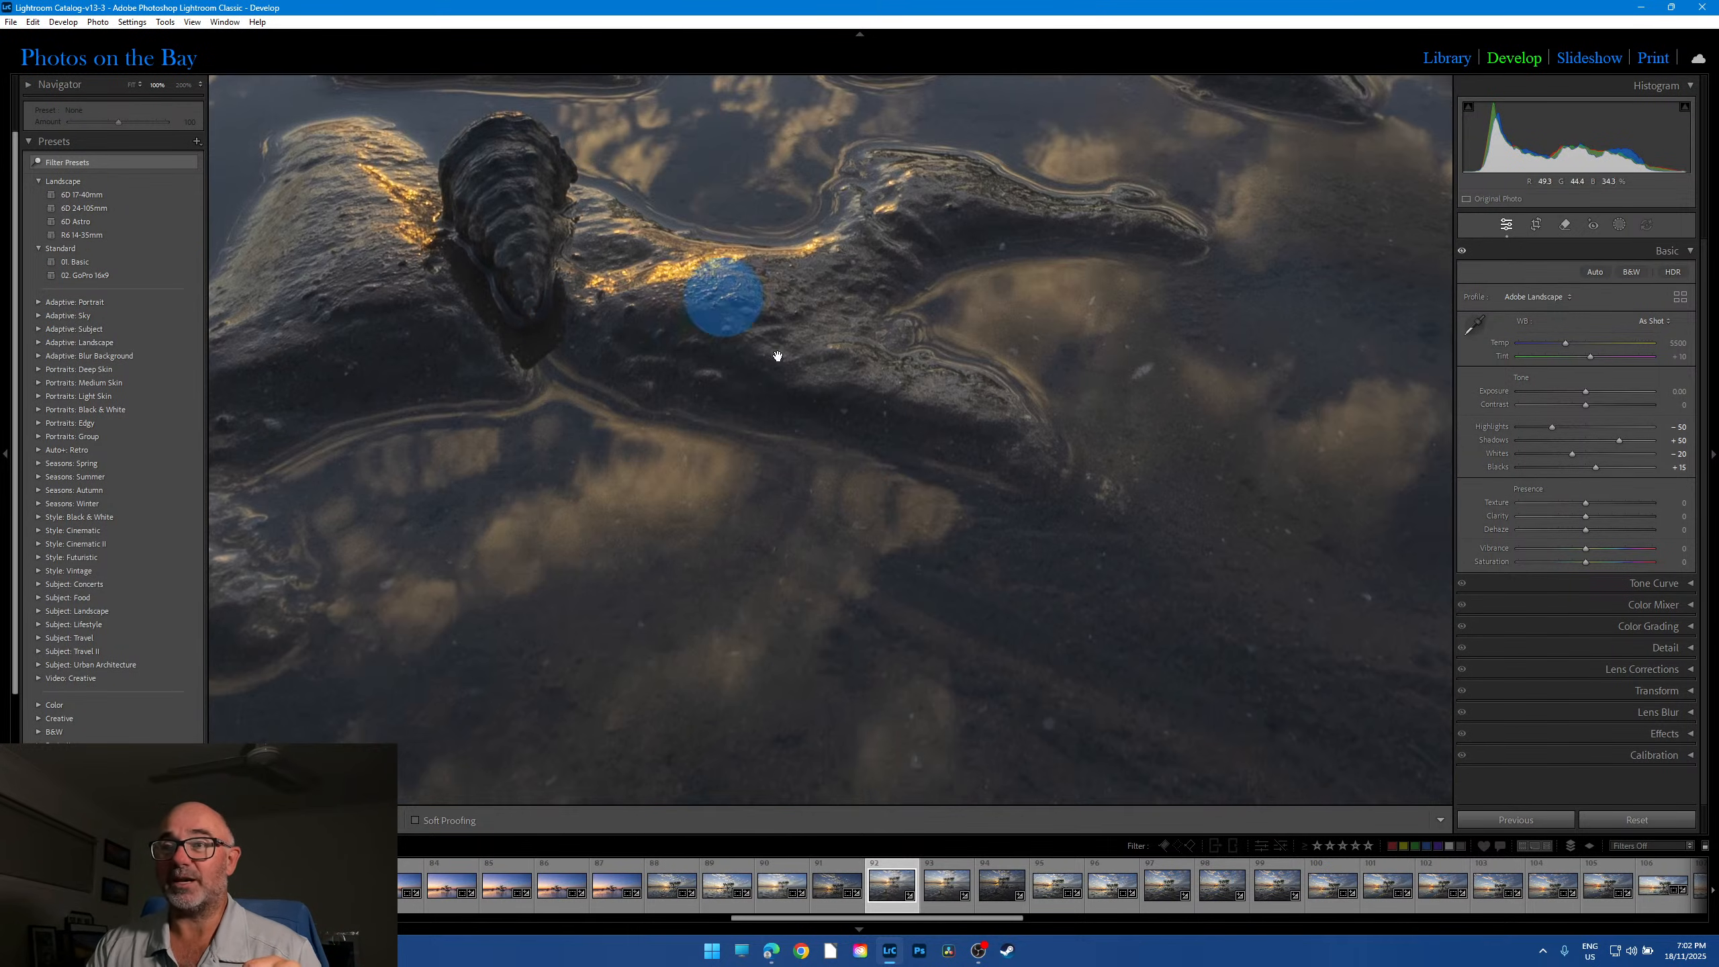
{"action": "left_click_drag", "start_coordinate": [1002, 507], "coordinate": [1113, 616]}
{"action": "left_click_drag", "start_coordinate": [345, 298], "coordinate": [608, 594]}
{"action": "left_click", "coordinate": [842, 423]}
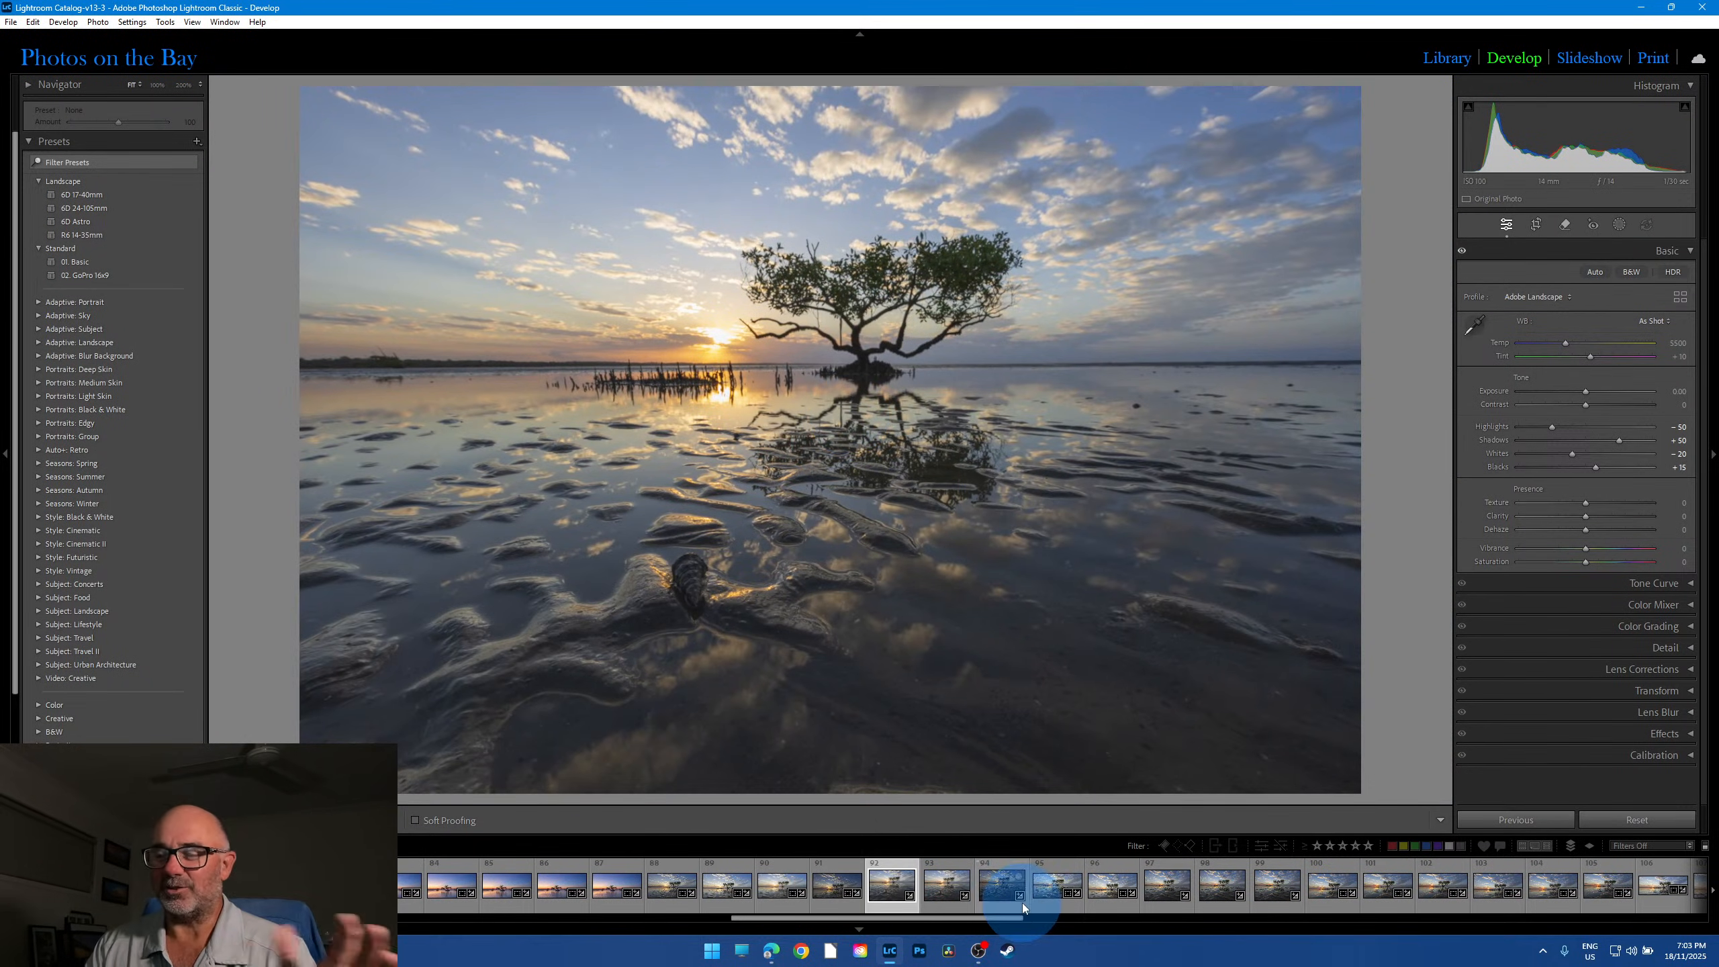
Step: View photos 95, 96 and 97 in turn to compare their compositions
{"action": "left_click", "coordinate": [1060, 905]}
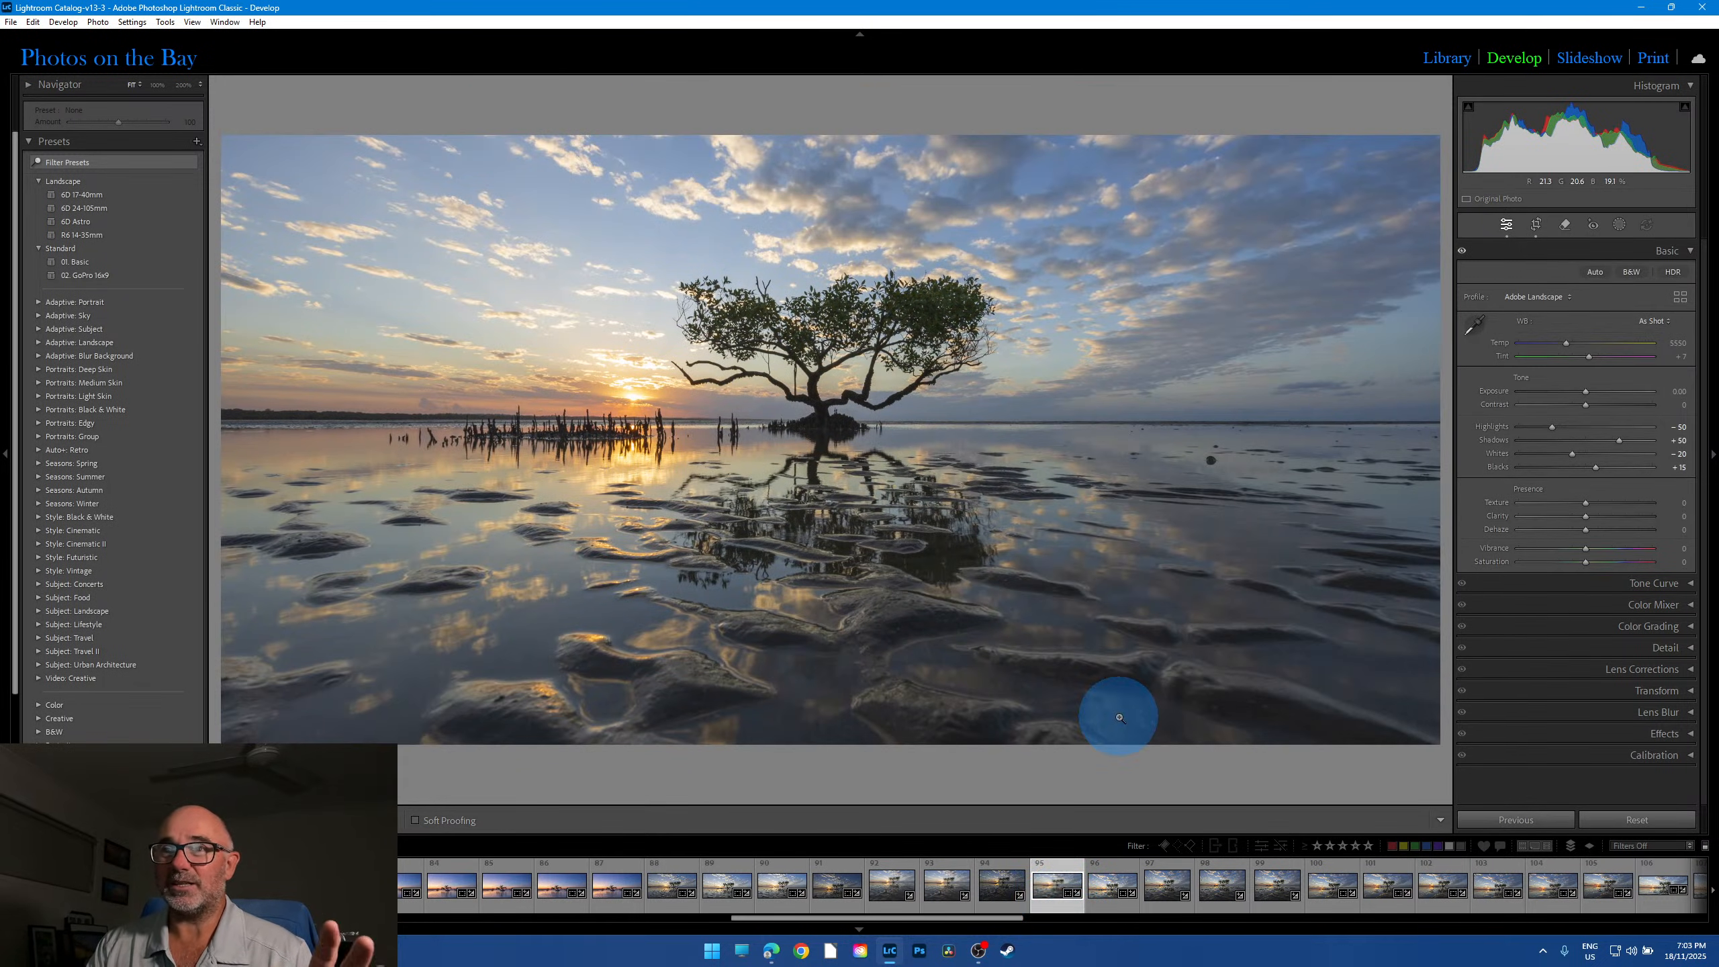
{"action": "left_click", "coordinate": [1112, 903]}
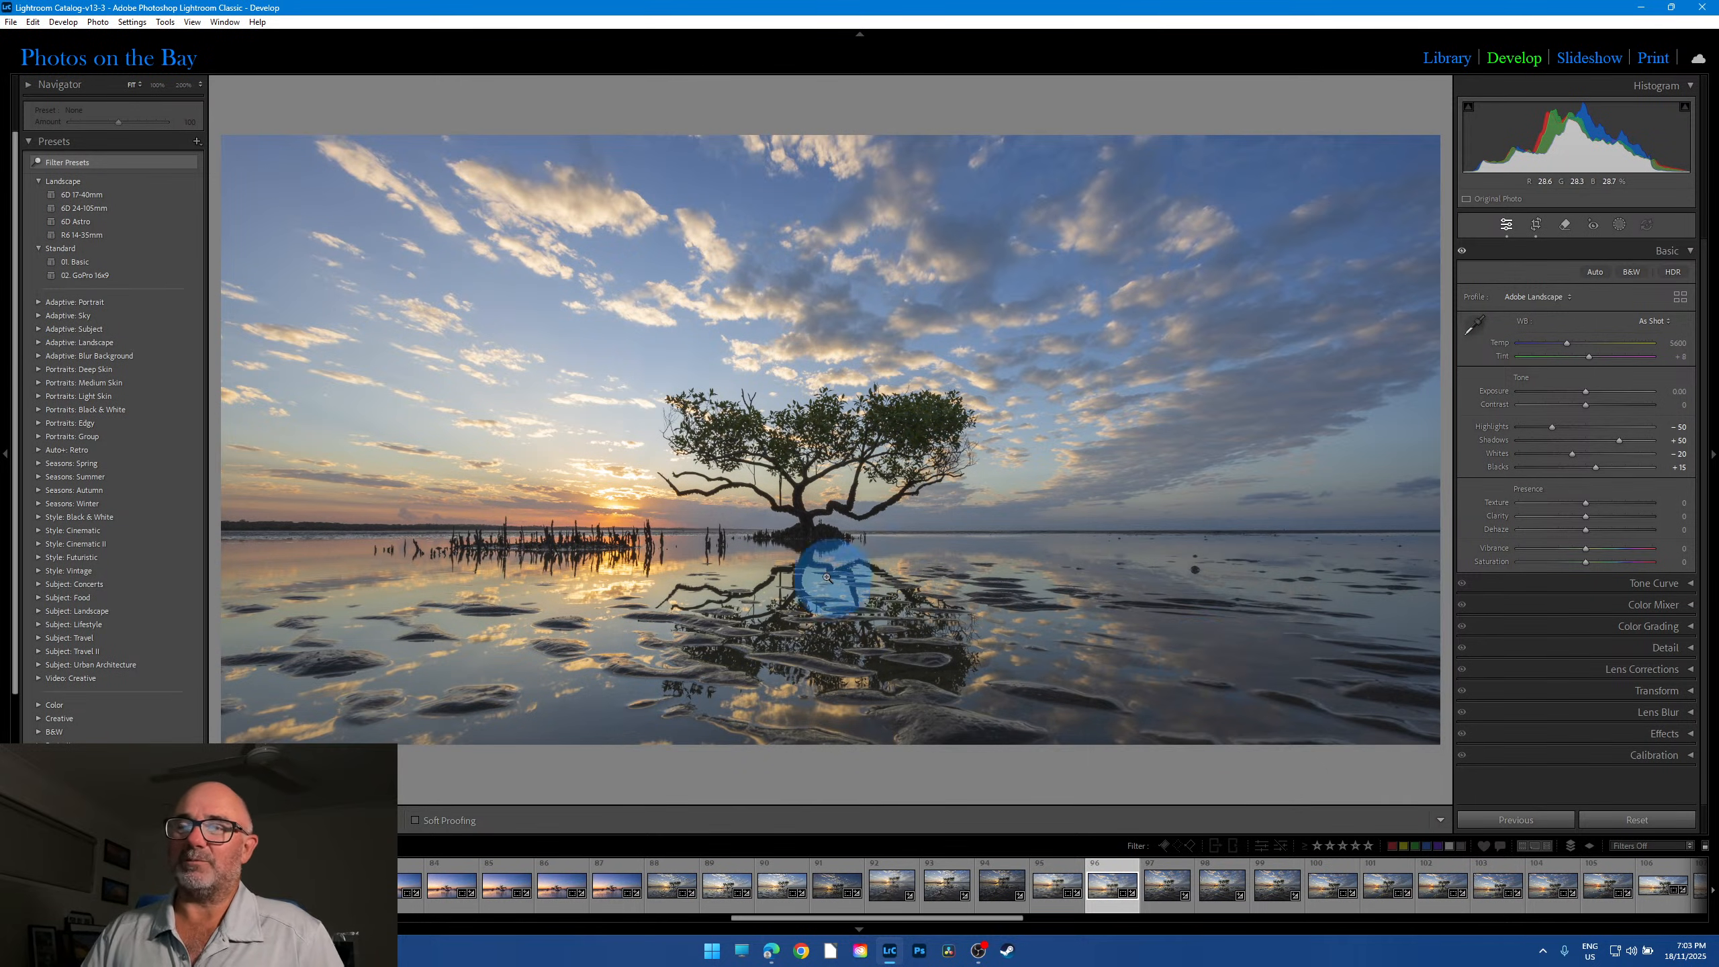
{"action": "left_click_drag", "start_coordinate": [999, 918], "coordinate": [1067, 918]}
{"action": "left_click", "coordinate": [770, 903]}
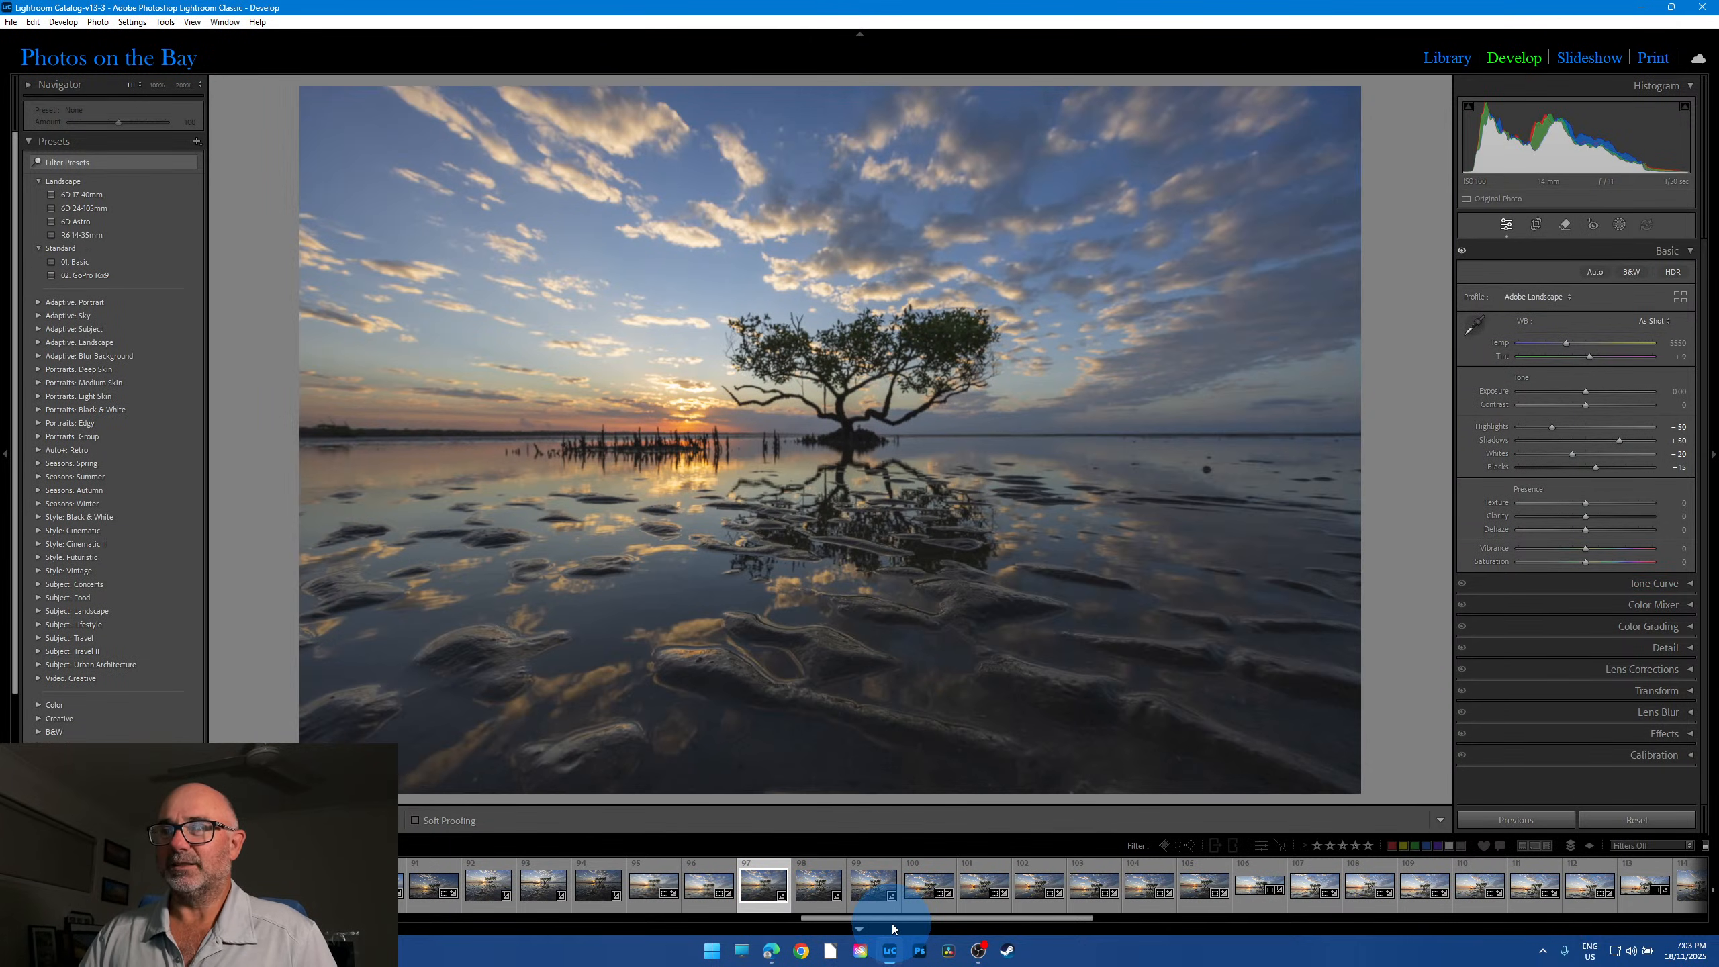
Step: Inspect photo 97's foreground sand ridges, tree reflection and tree base at 100%
{"action": "left_click", "coordinate": [809, 671]}
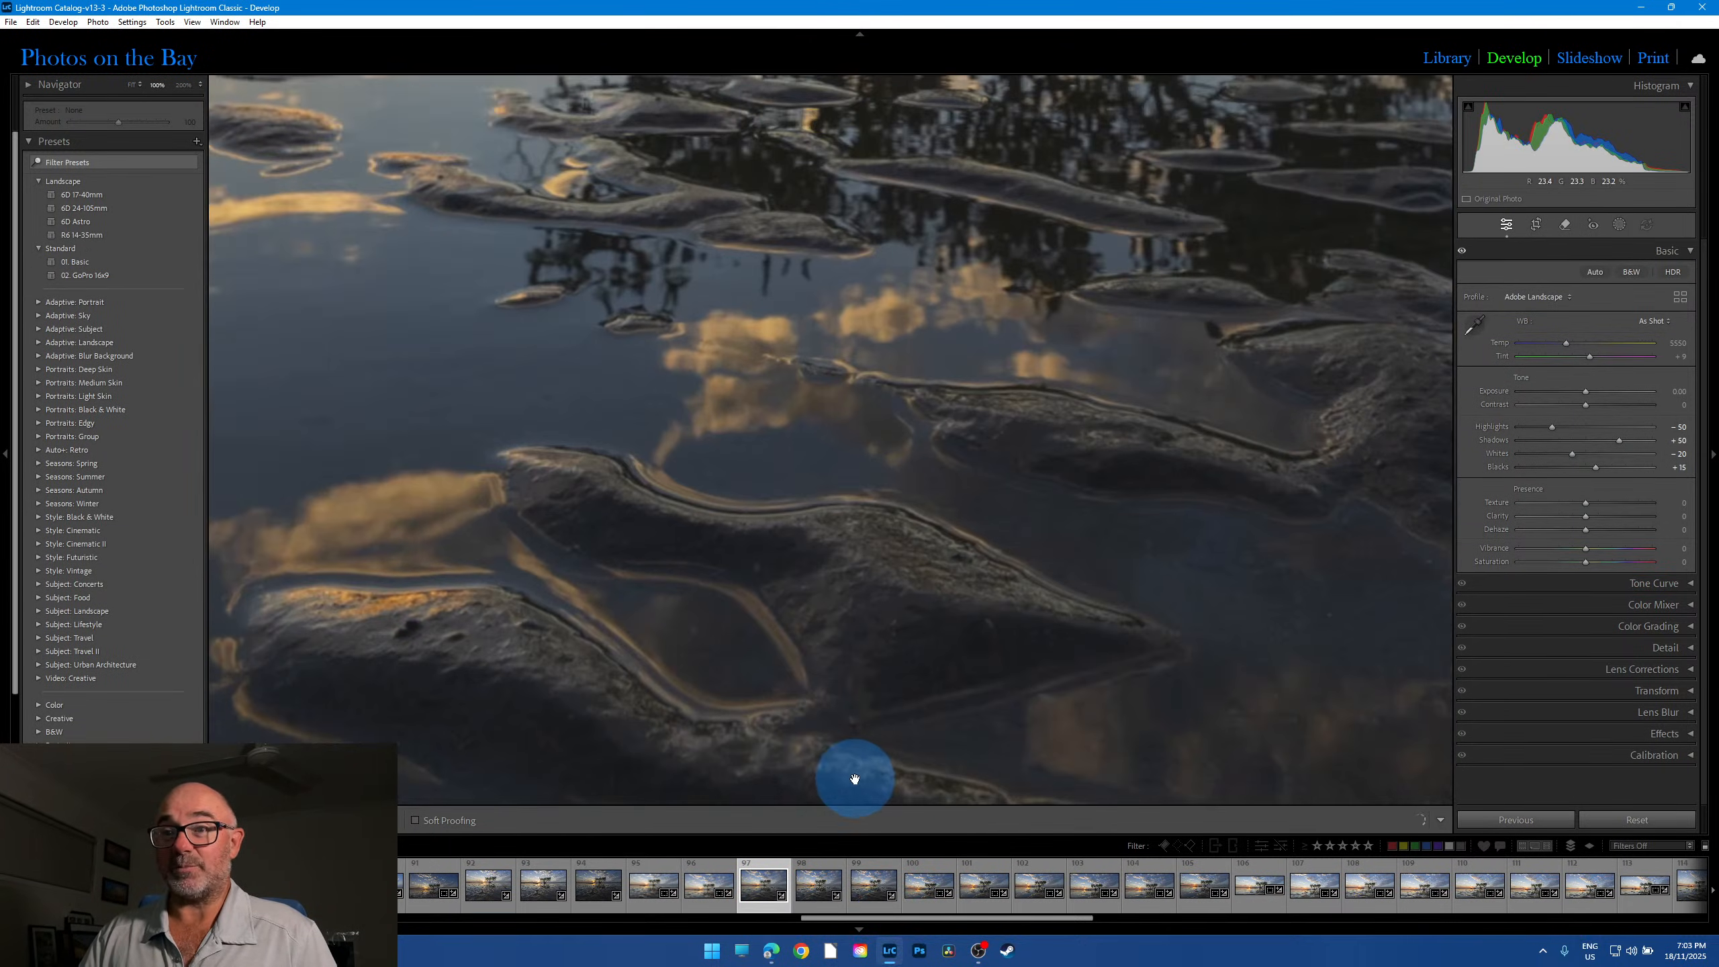
{"action": "left_click_drag", "start_coordinate": [934, 627], "coordinate": [865, 550]}
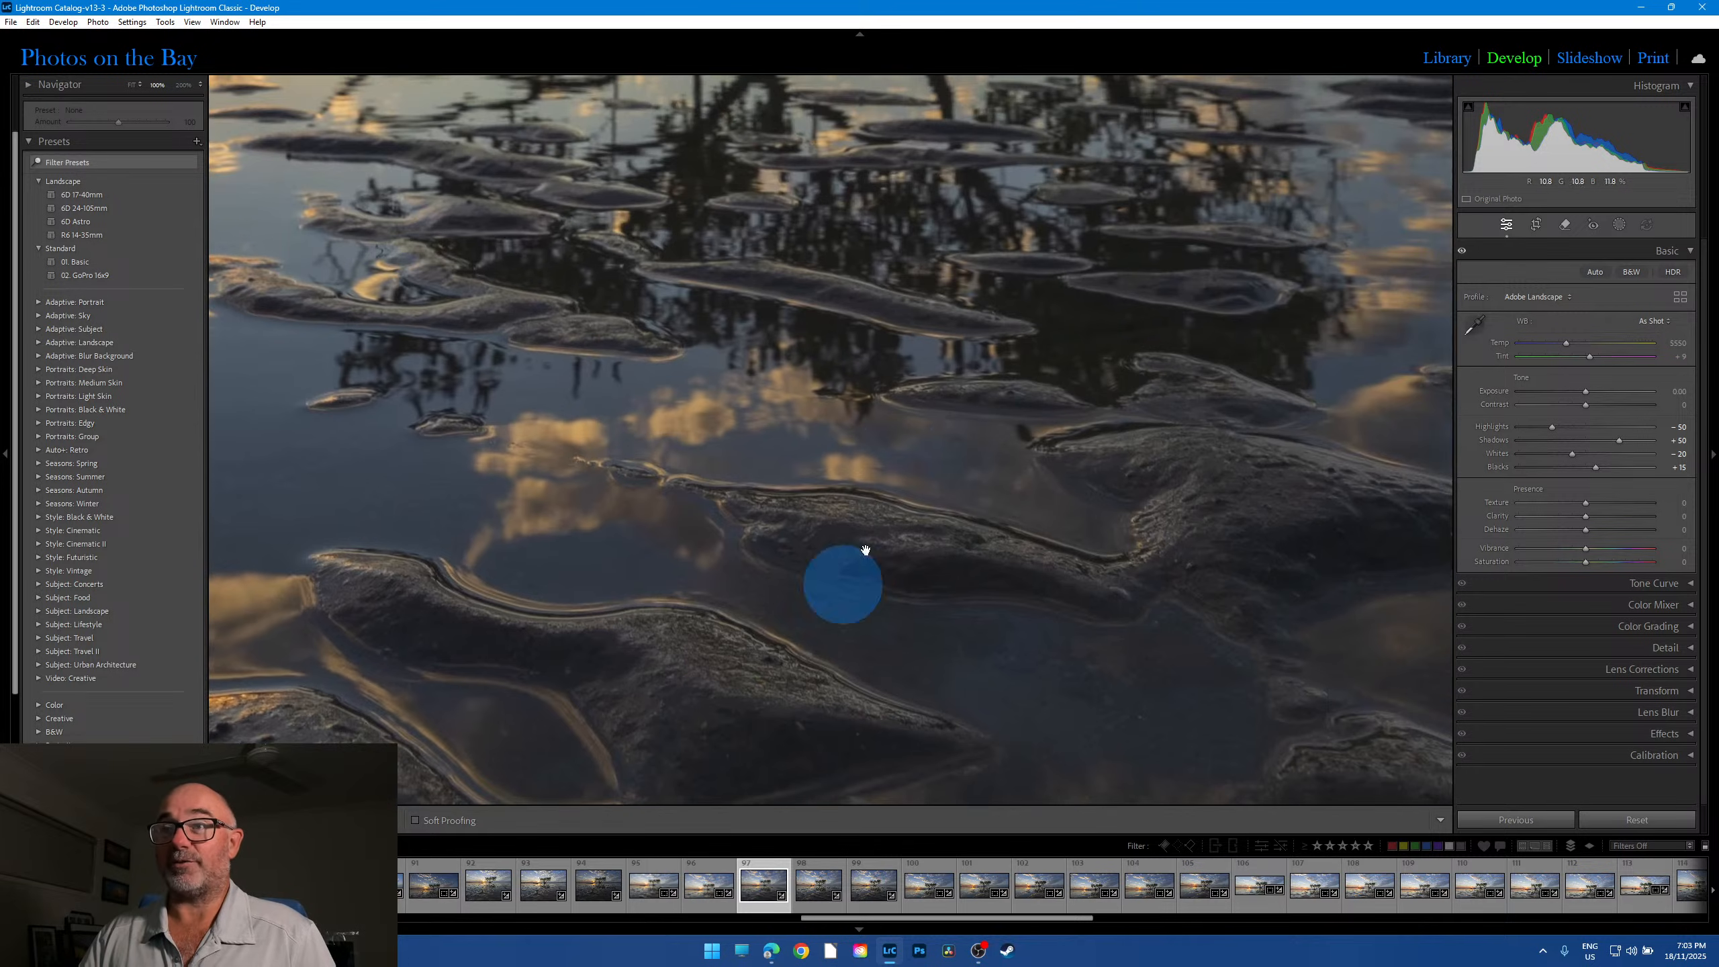
{"action": "left_click_drag", "start_coordinate": [886, 420], "coordinate": [911, 575]}
{"action": "left_click_drag", "start_coordinate": [1190, 661], "coordinate": [1165, 477]}
{"action": "left_click_drag", "start_coordinate": [760, 392], "coordinate": [867, 493]}
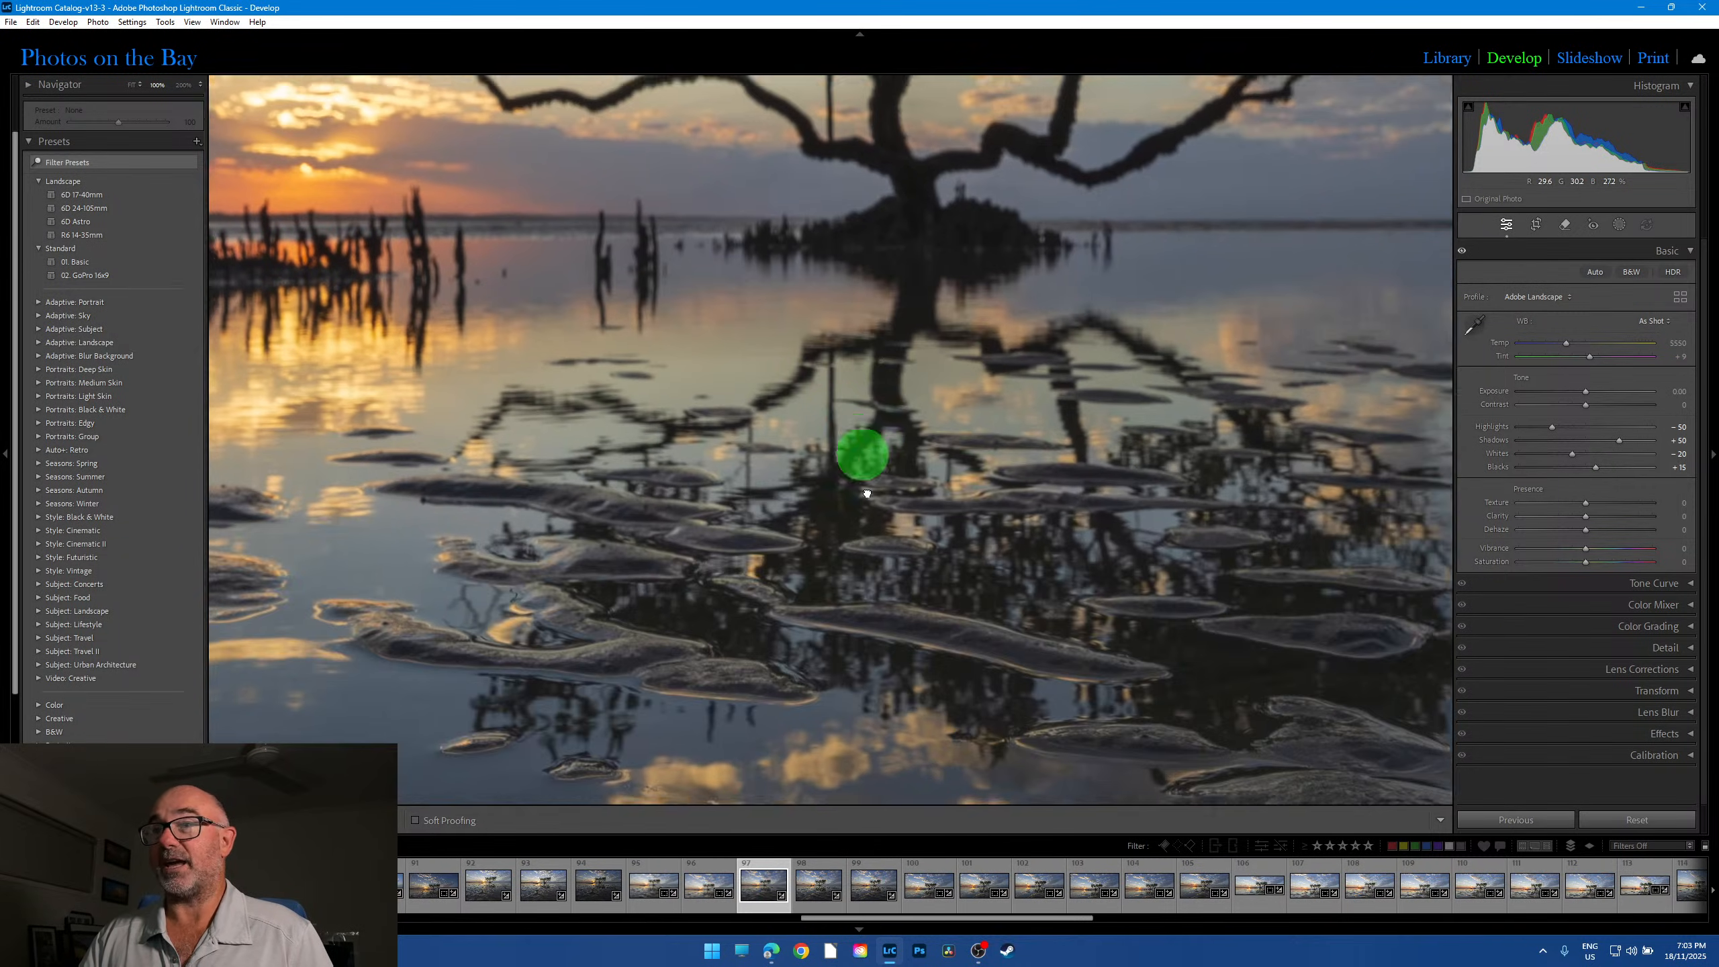
{"action": "left_click", "coordinate": [867, 493]}
{"action": "left_click", "coordinate": [939, 465]}
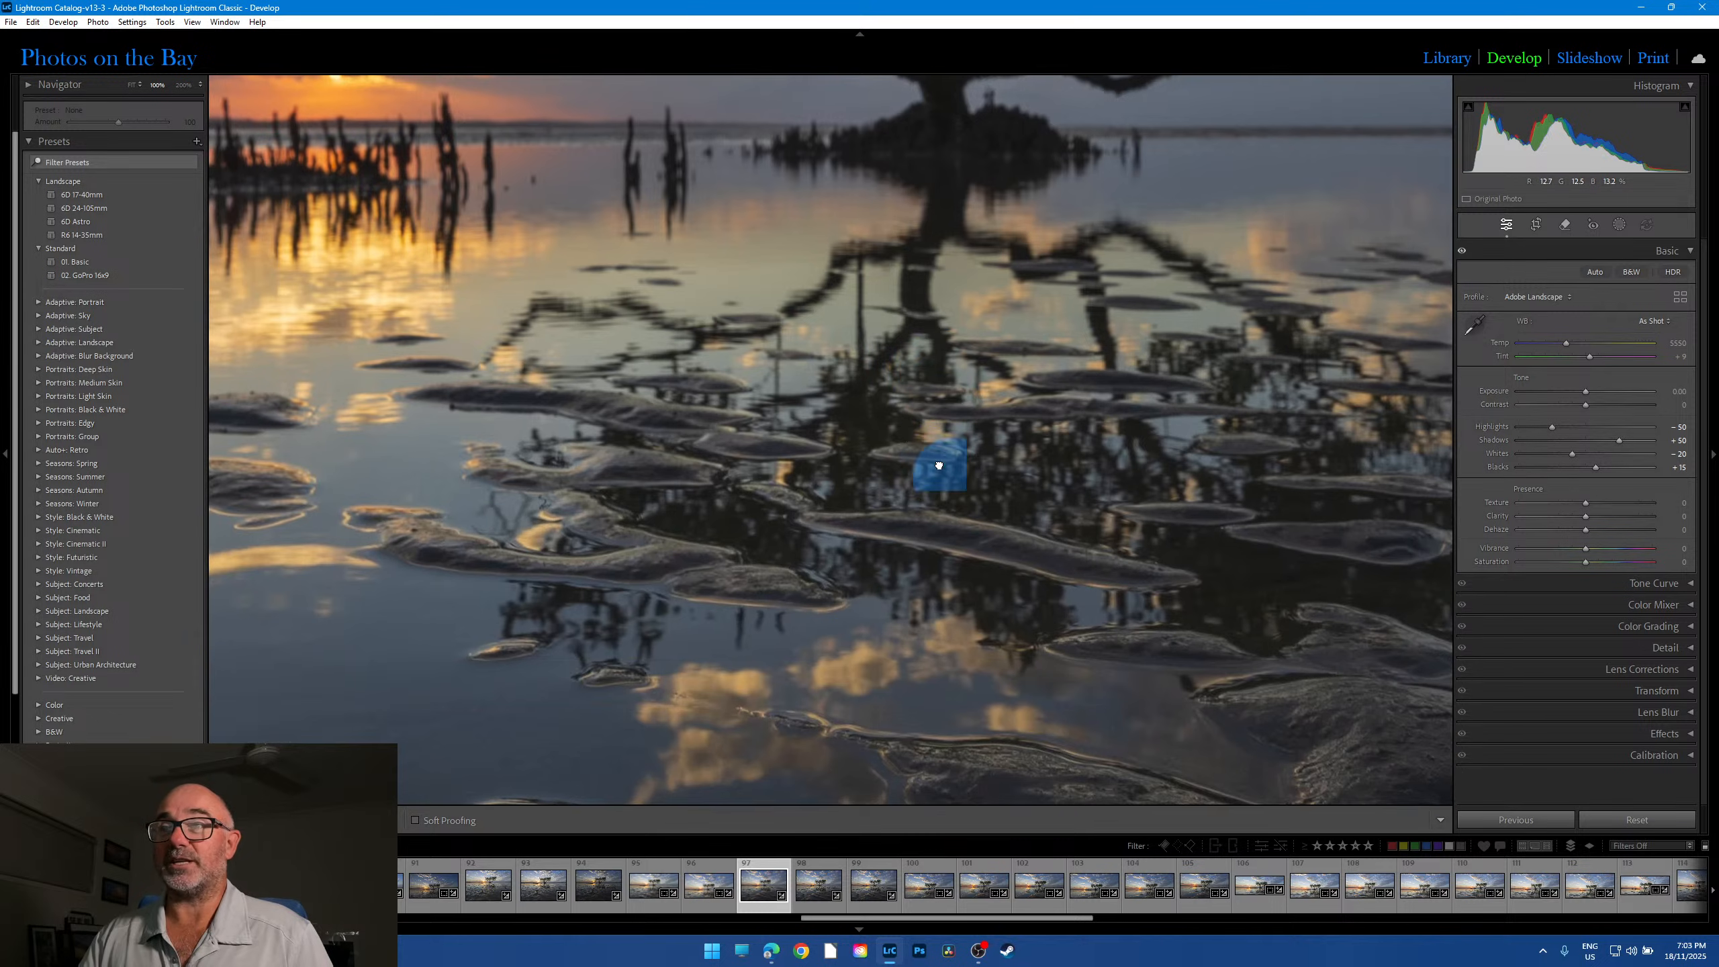
{"action": "left_click", "coordinate": [938, 466]}
Step: Open photo 98 and check the tree and its roots at 100%
{"action": "left_click", "coordinate": [818, 885]}
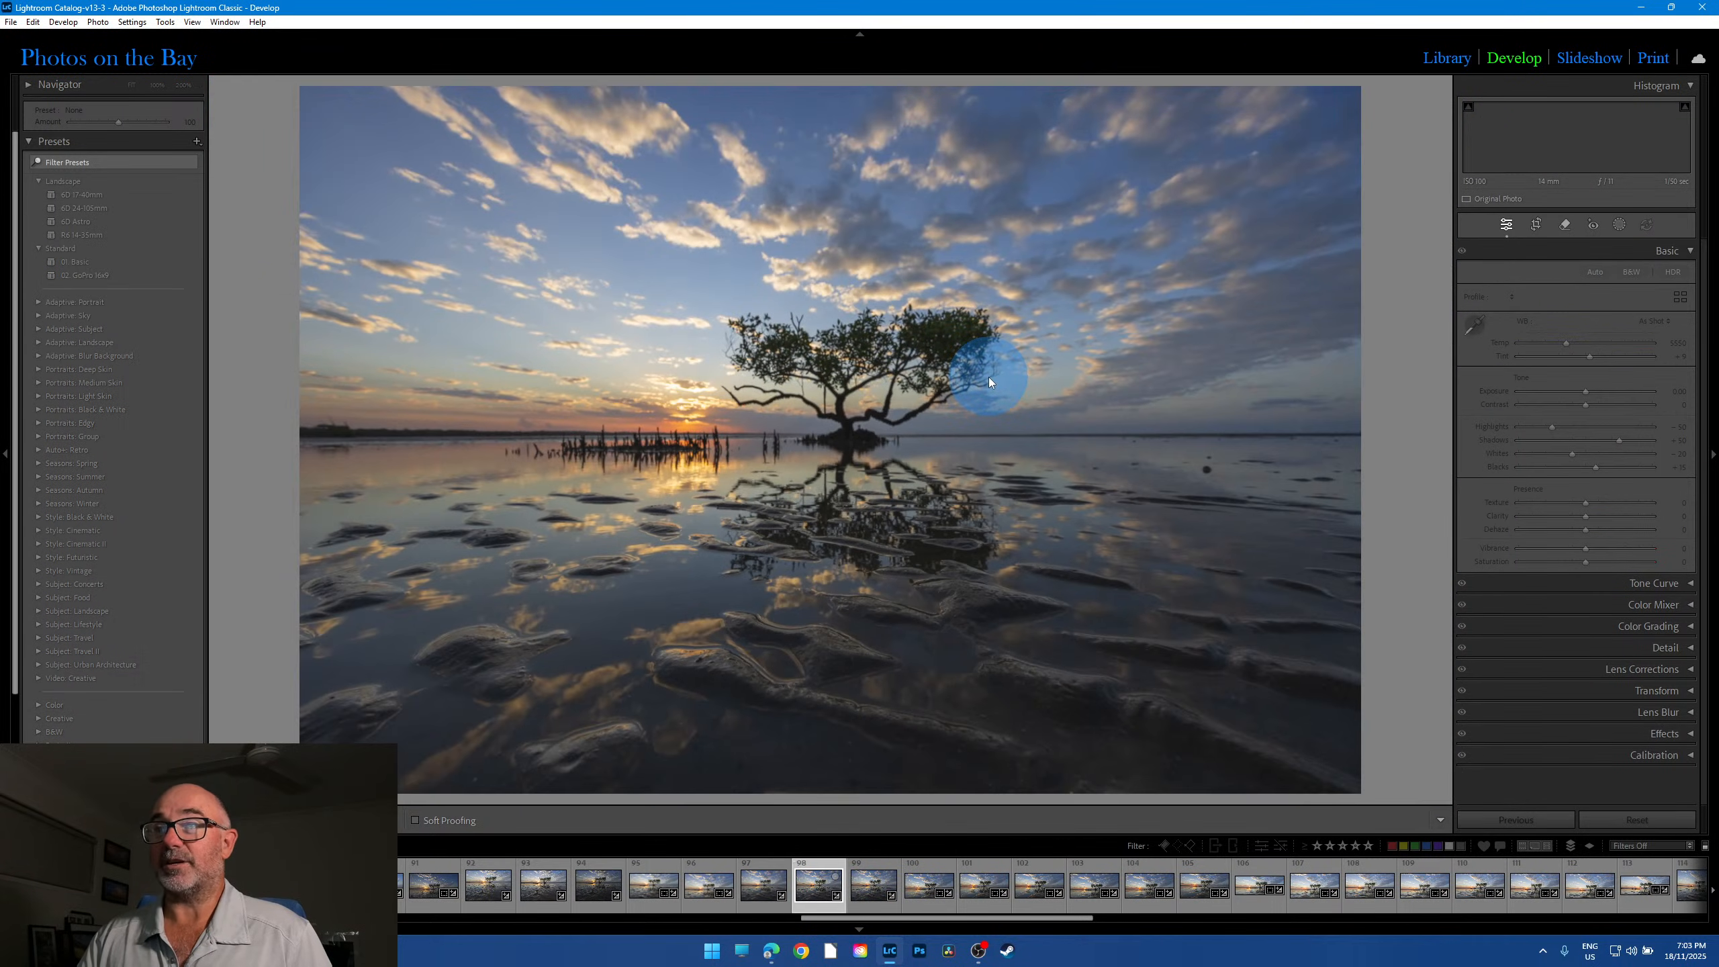
{"action": "left_click", "coordinate": [854, 436]}
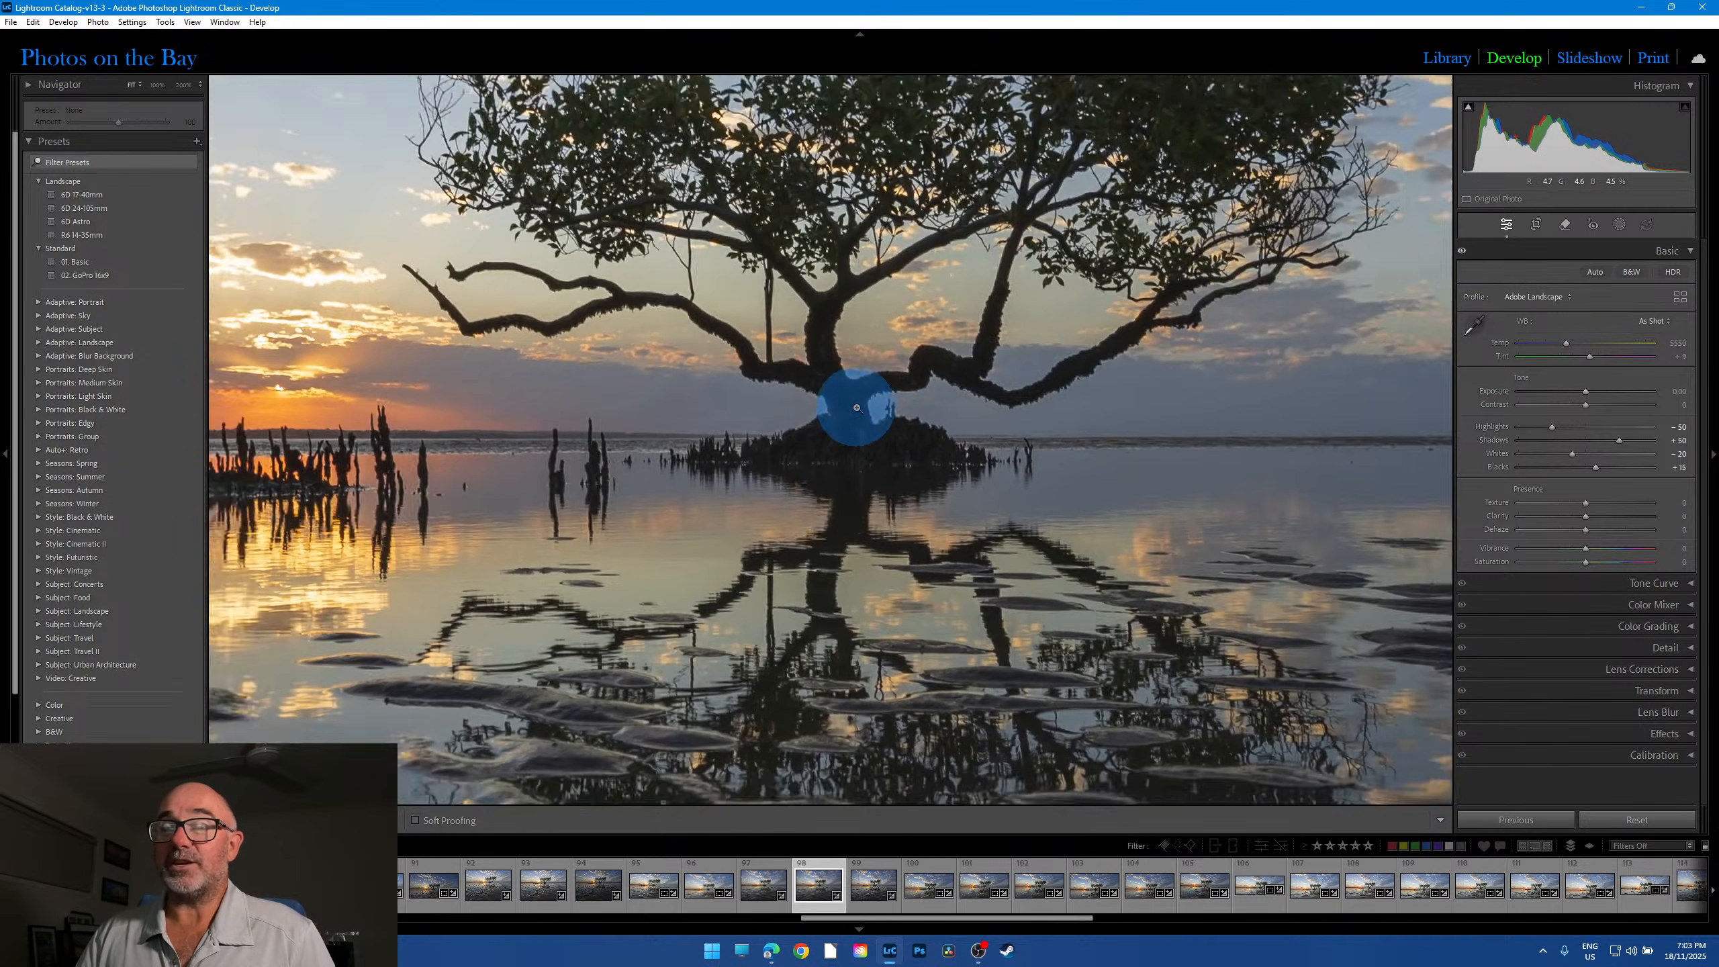
{"action": "left_click", "coordinate": [856, 406]}
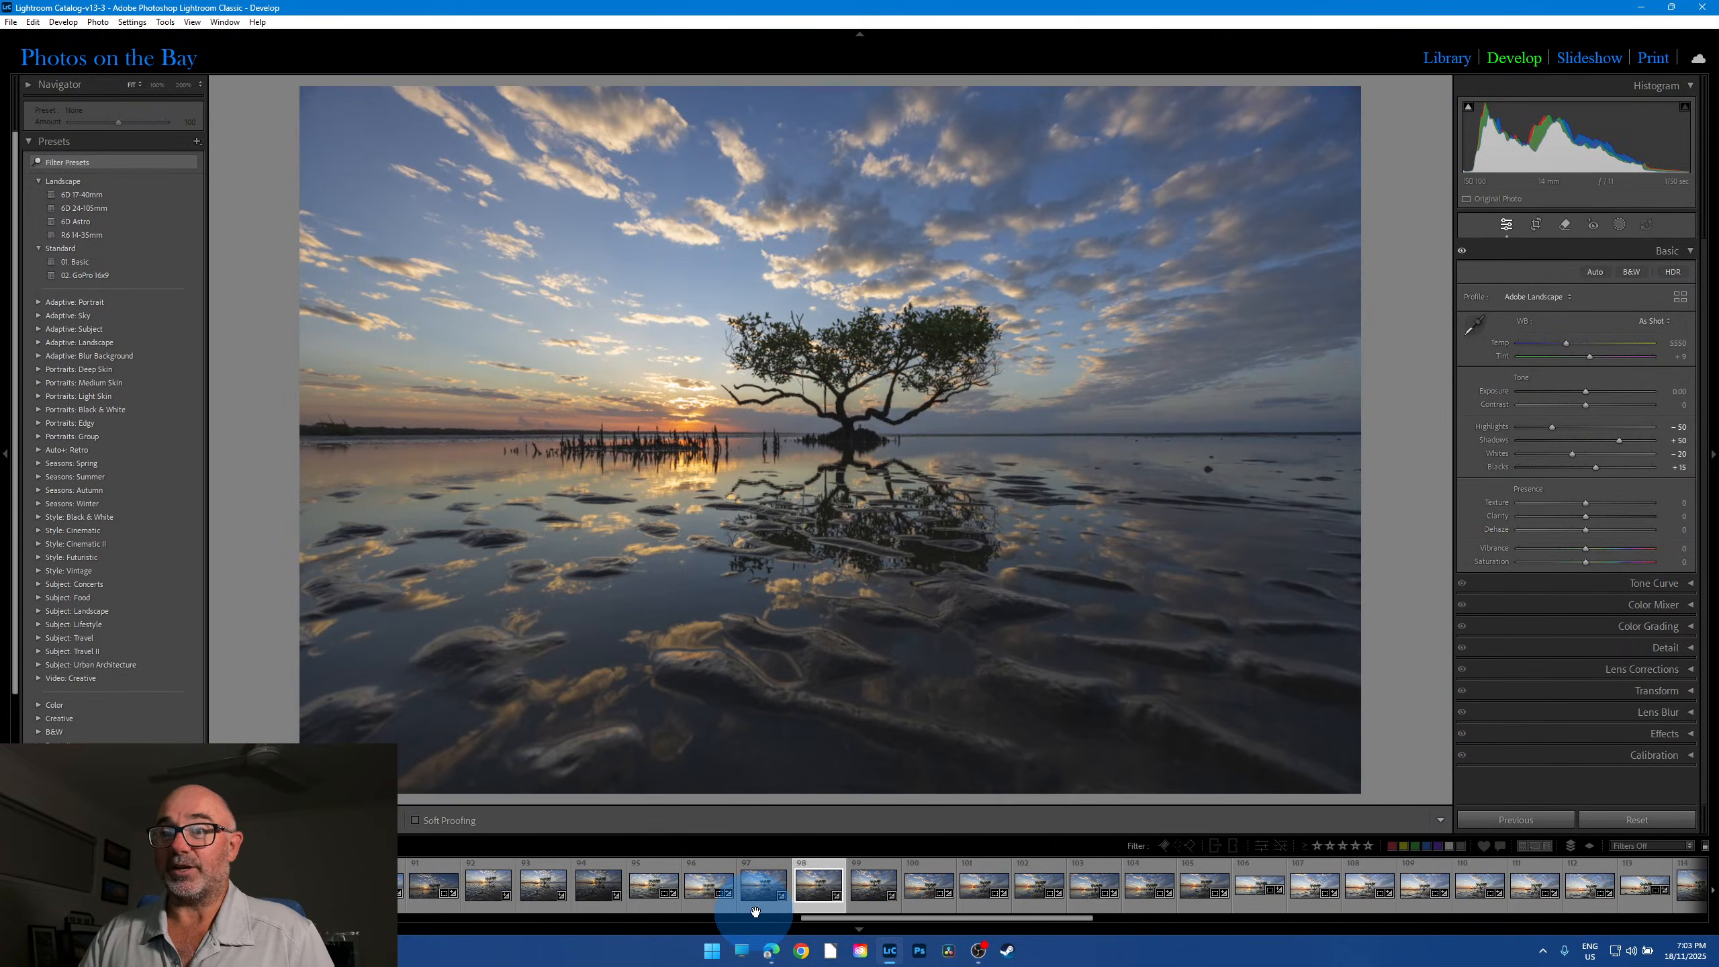
Step: View photo 96 again, then return to photo 97 and examine the distant shoreline near the frame's edge at 100%
{"action": "left_click", "coordinate": [711, 908]}
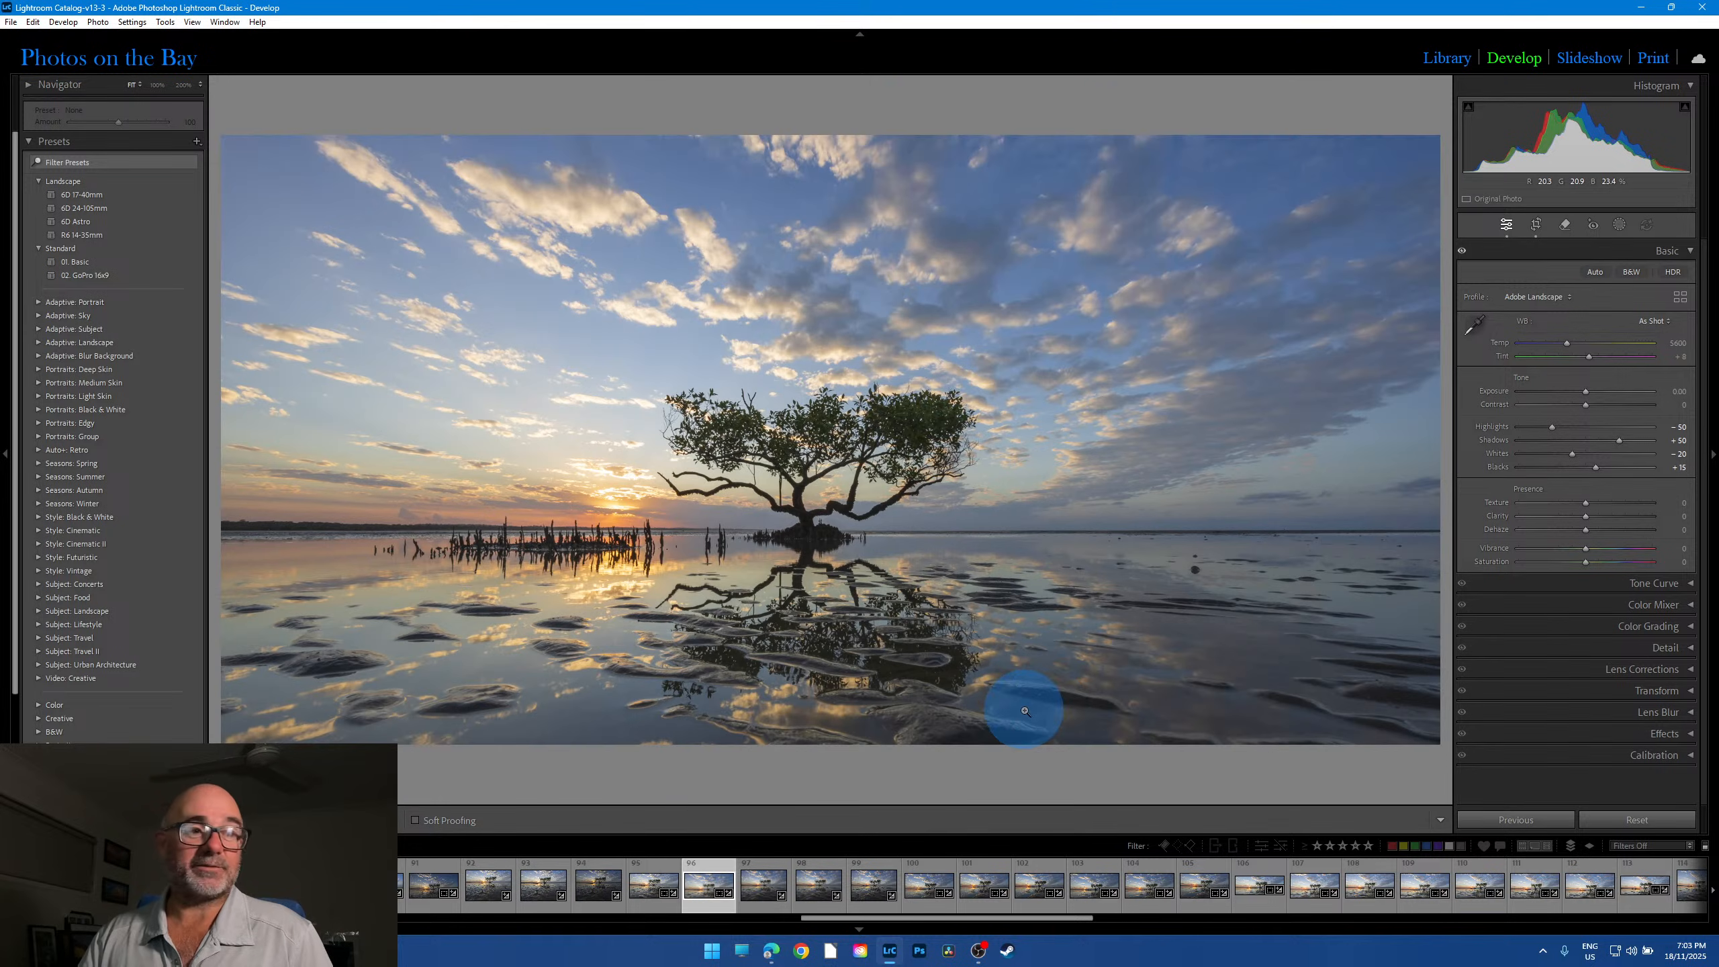
{"action": "left_click", "coordinate": [765, 905]}
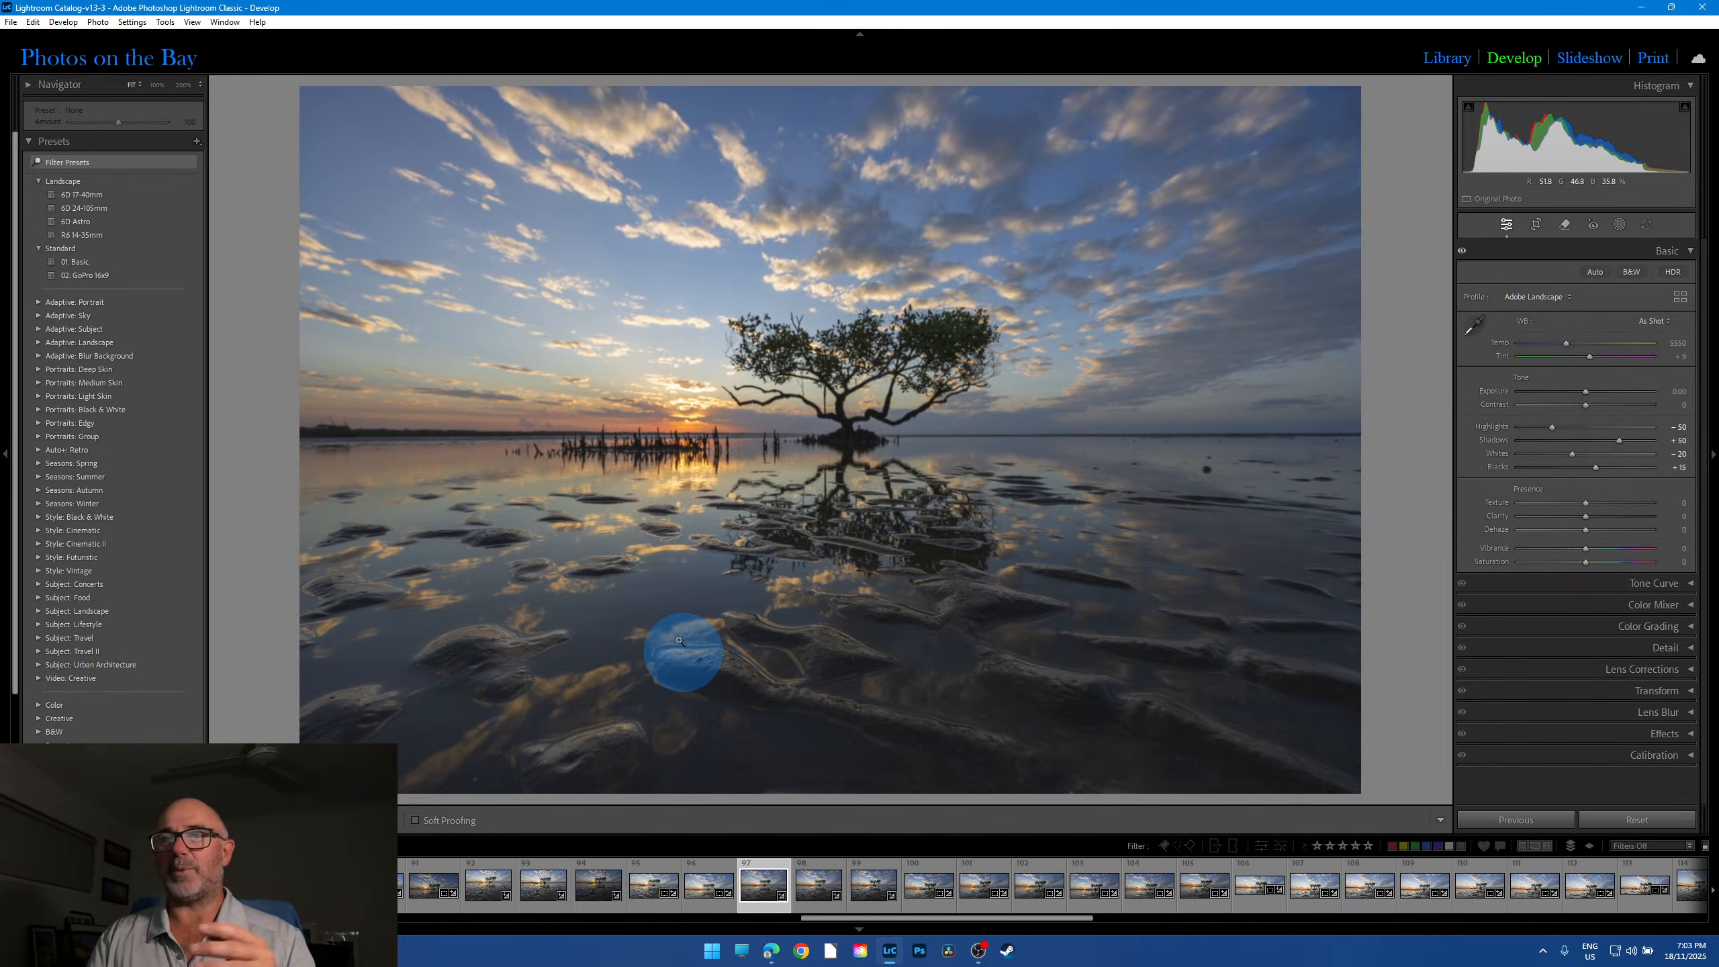
{"action": "left_click", "coordinate": [339, 430]}
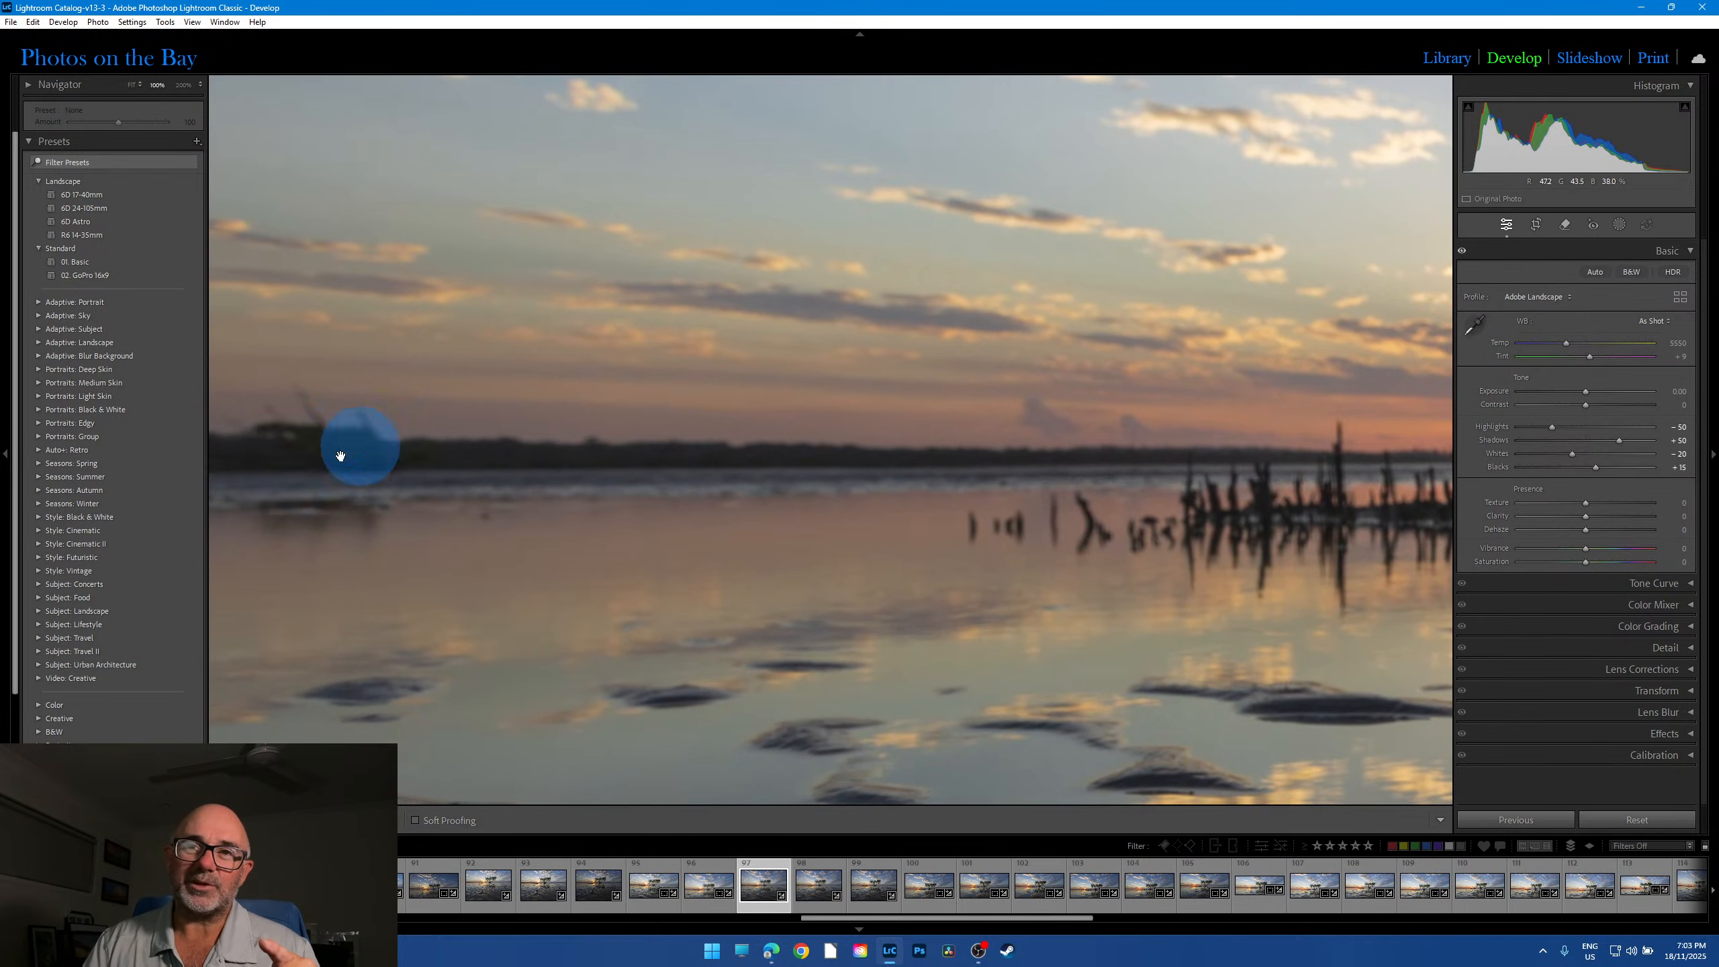
{"action": "left_click", "coordinate": [334, 397]}
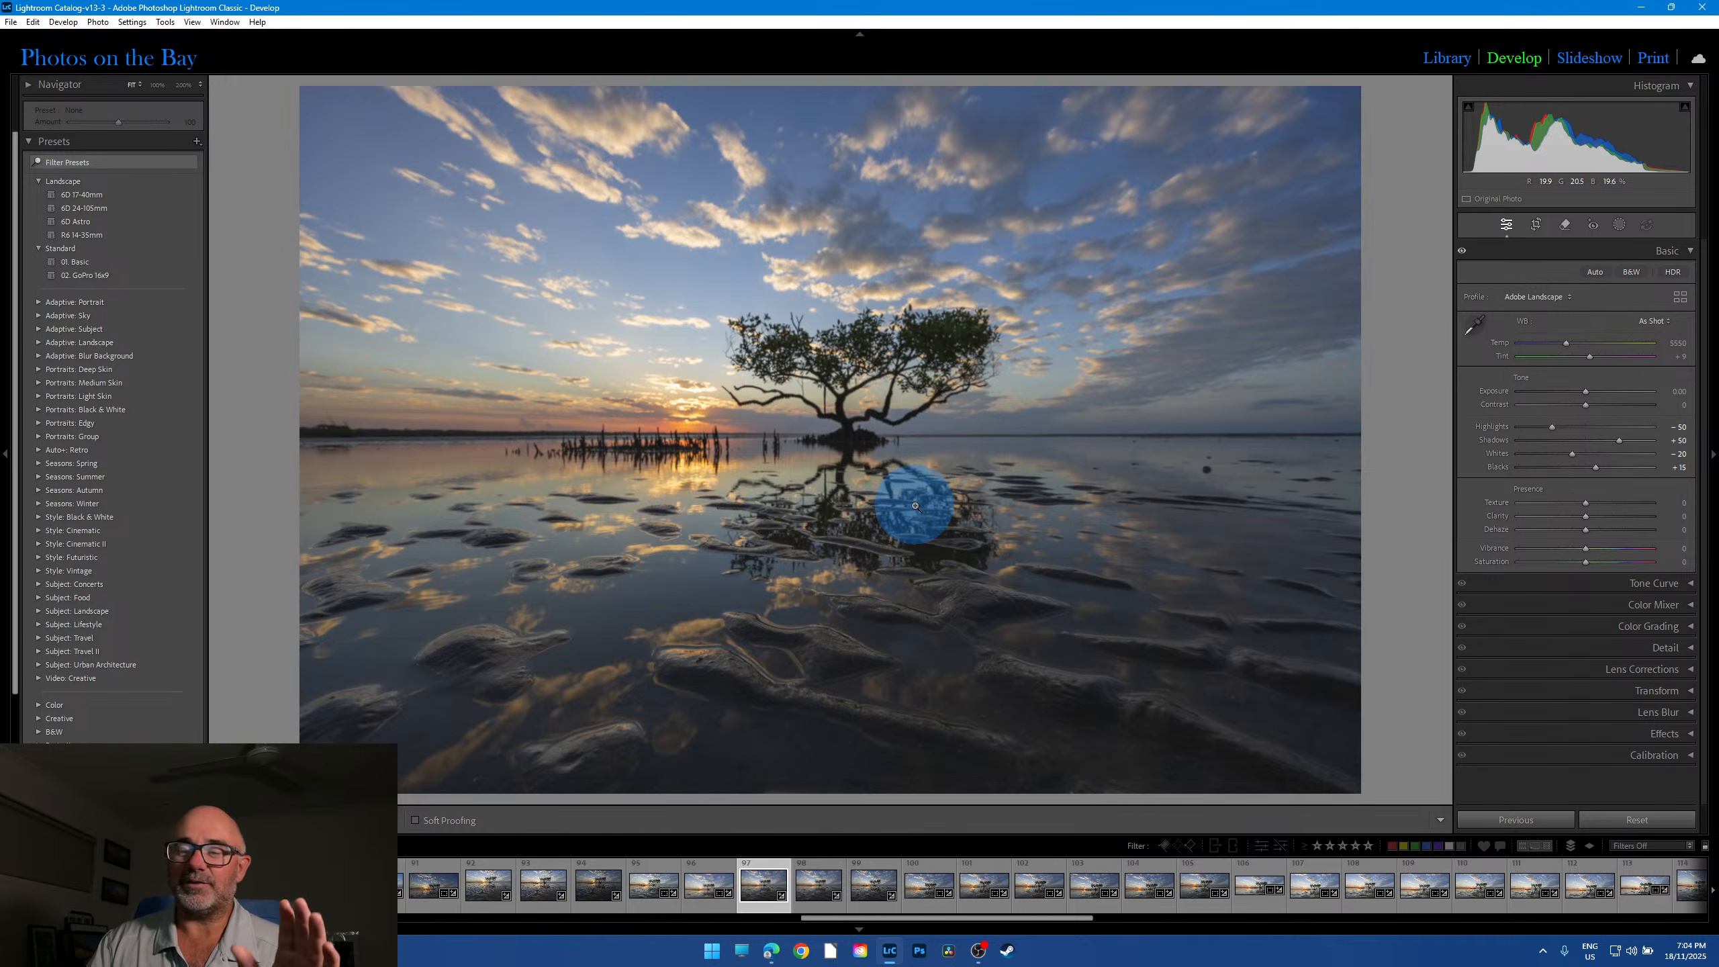
{"action": "left_click", "coordinate": [338, 433]}
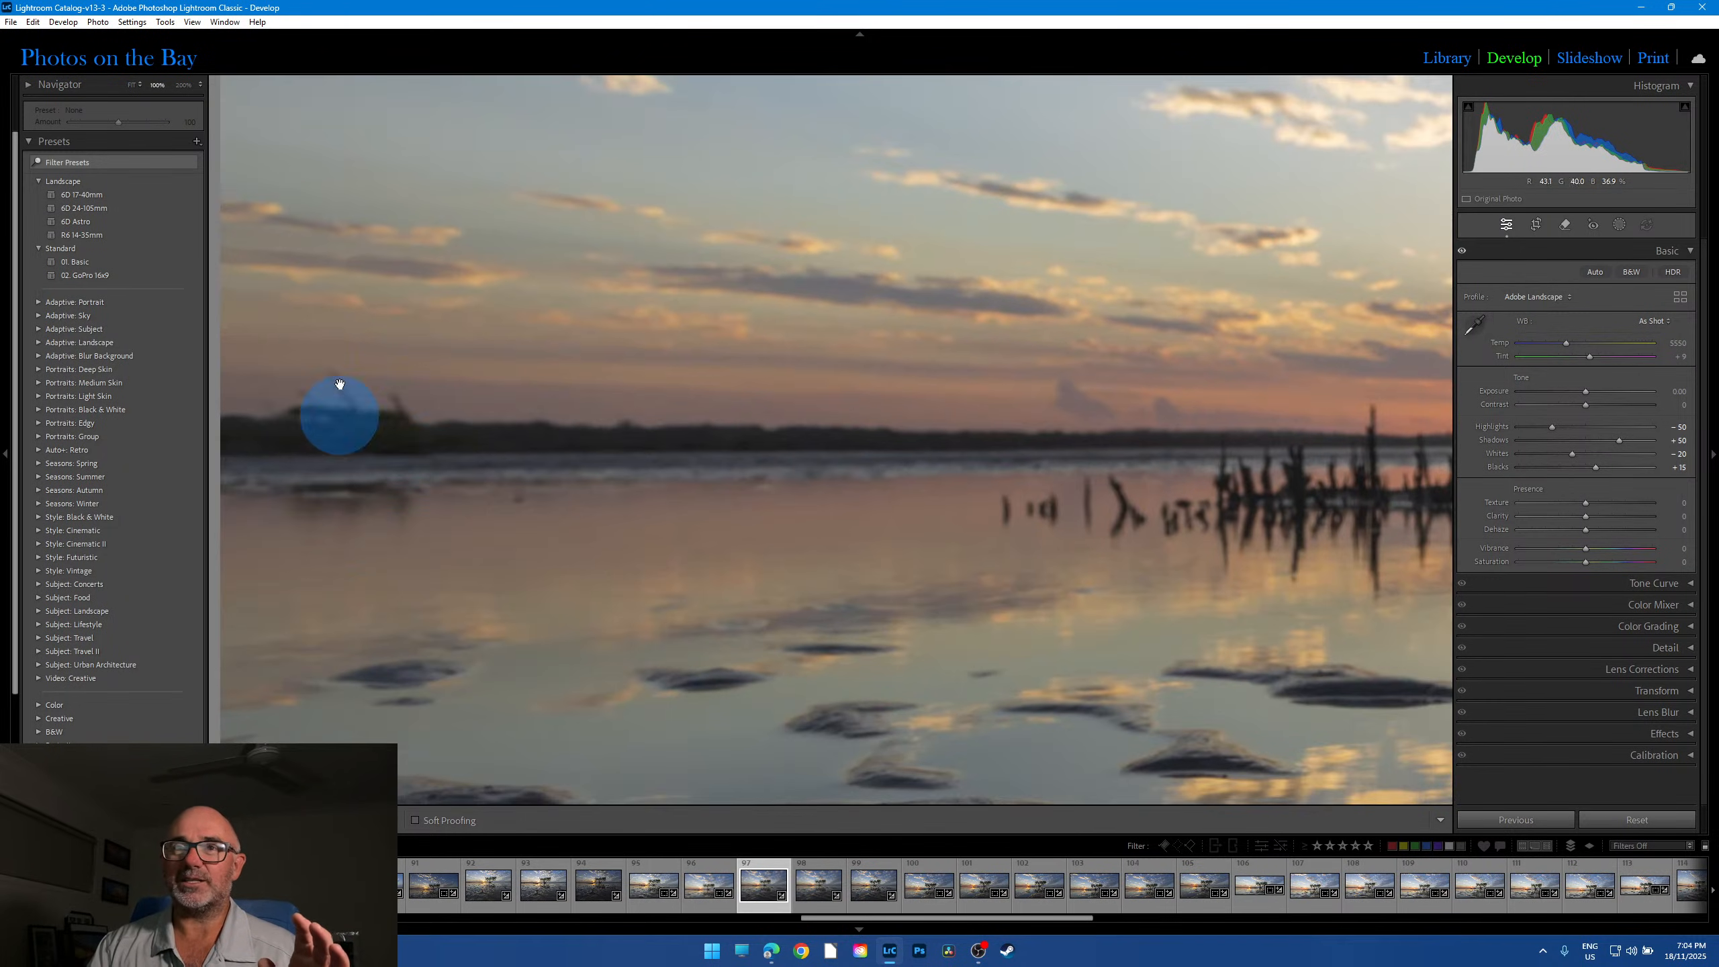
{"action": "left_click", "coordinate": [441, 408]}
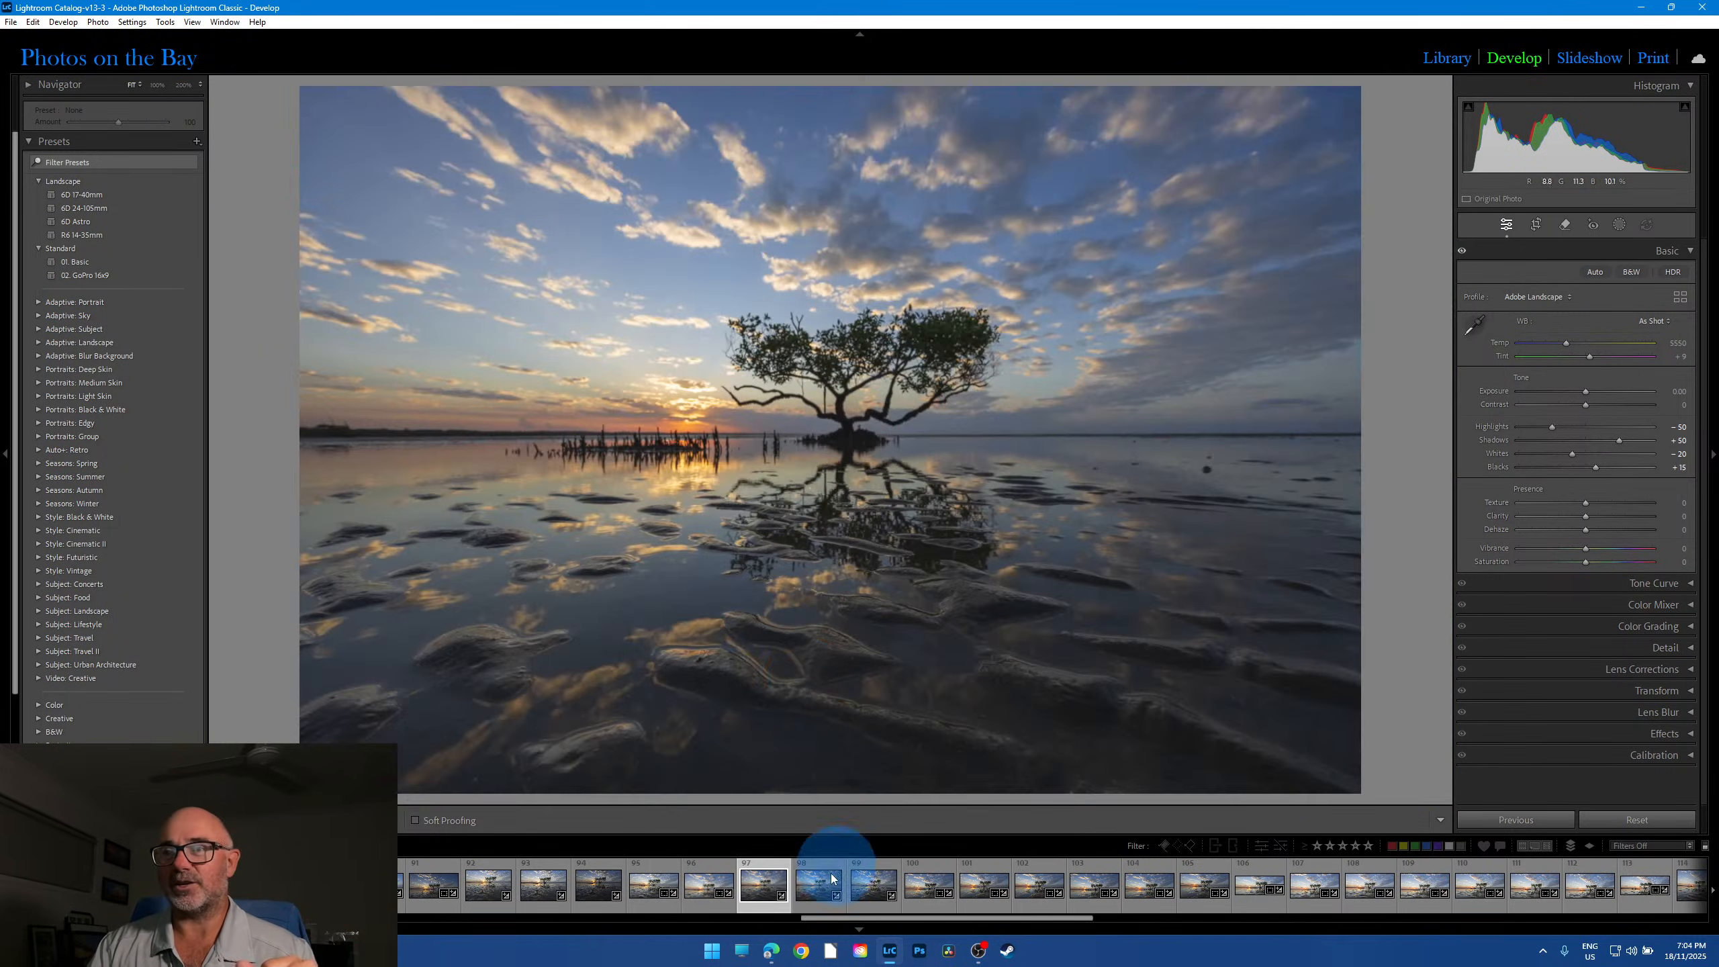
Step: View photo 96 and compare its 2 x 1 crop with the full uncropped frame
{"action": "left_click", "coordinate": [708, 884]}
{"action": "left_click", "coordinate": [1536, 225]}
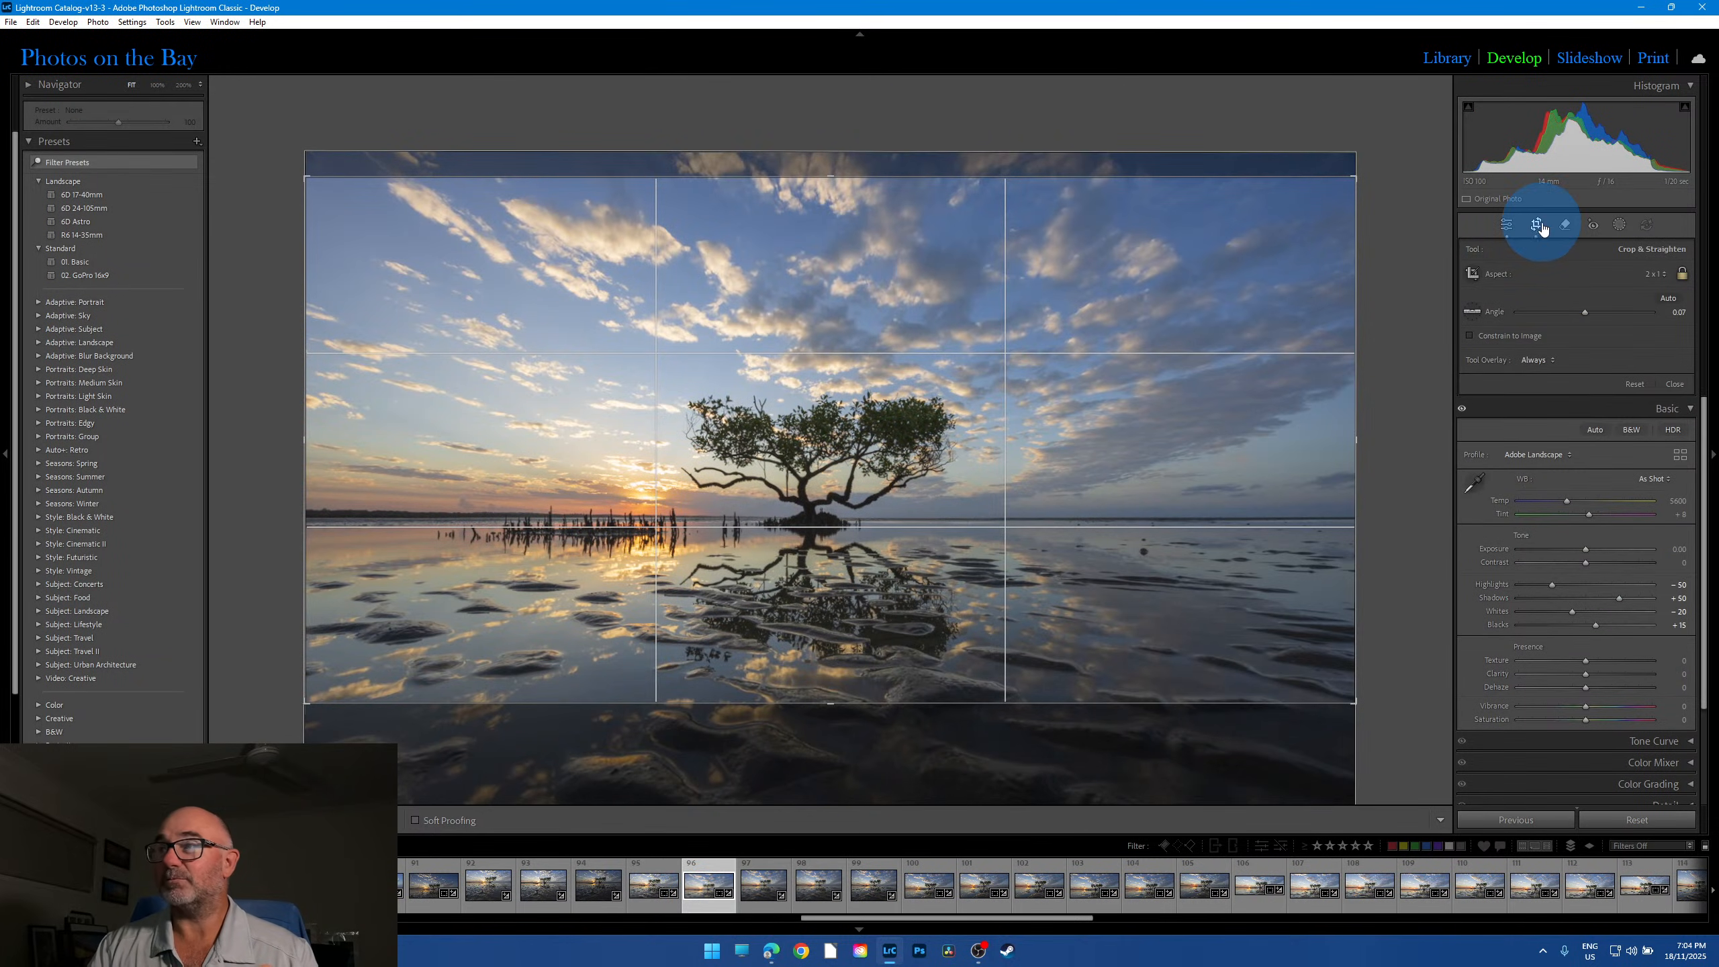
{"action": "left_click", "coordinate": [1536, 224]}
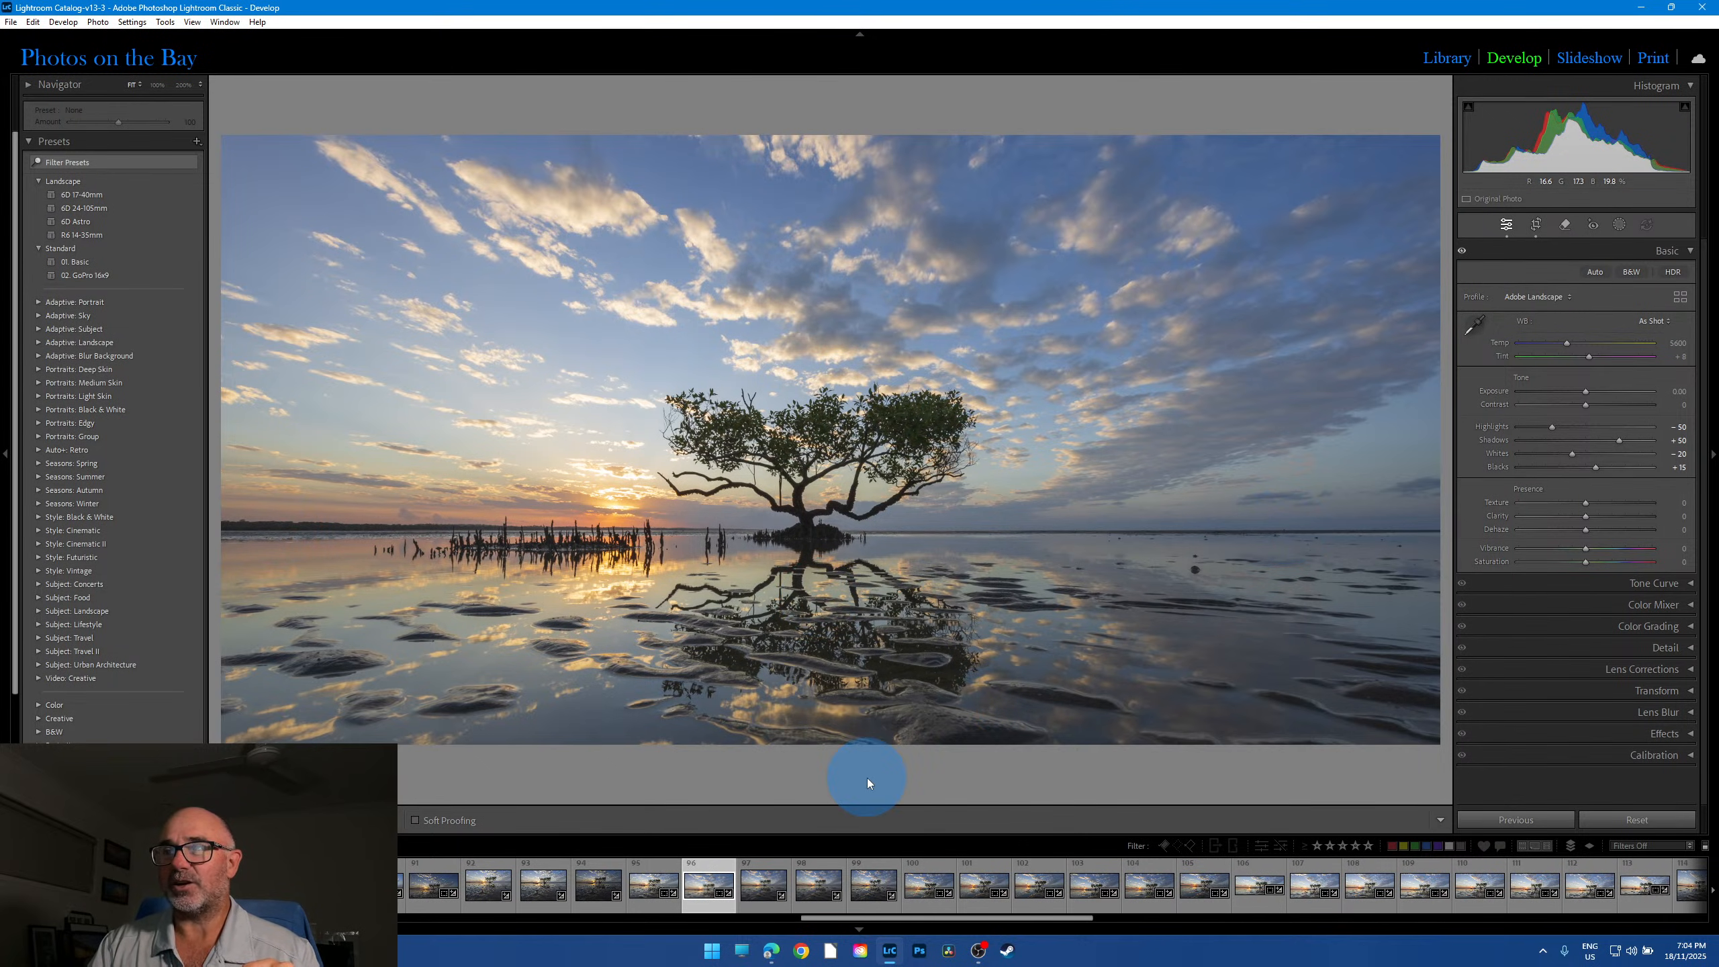
Step: Open photo 100 and examine the rising sun and mangrove shoots at 100%
{"action": "left_click", "coordinate": [919, 908]}
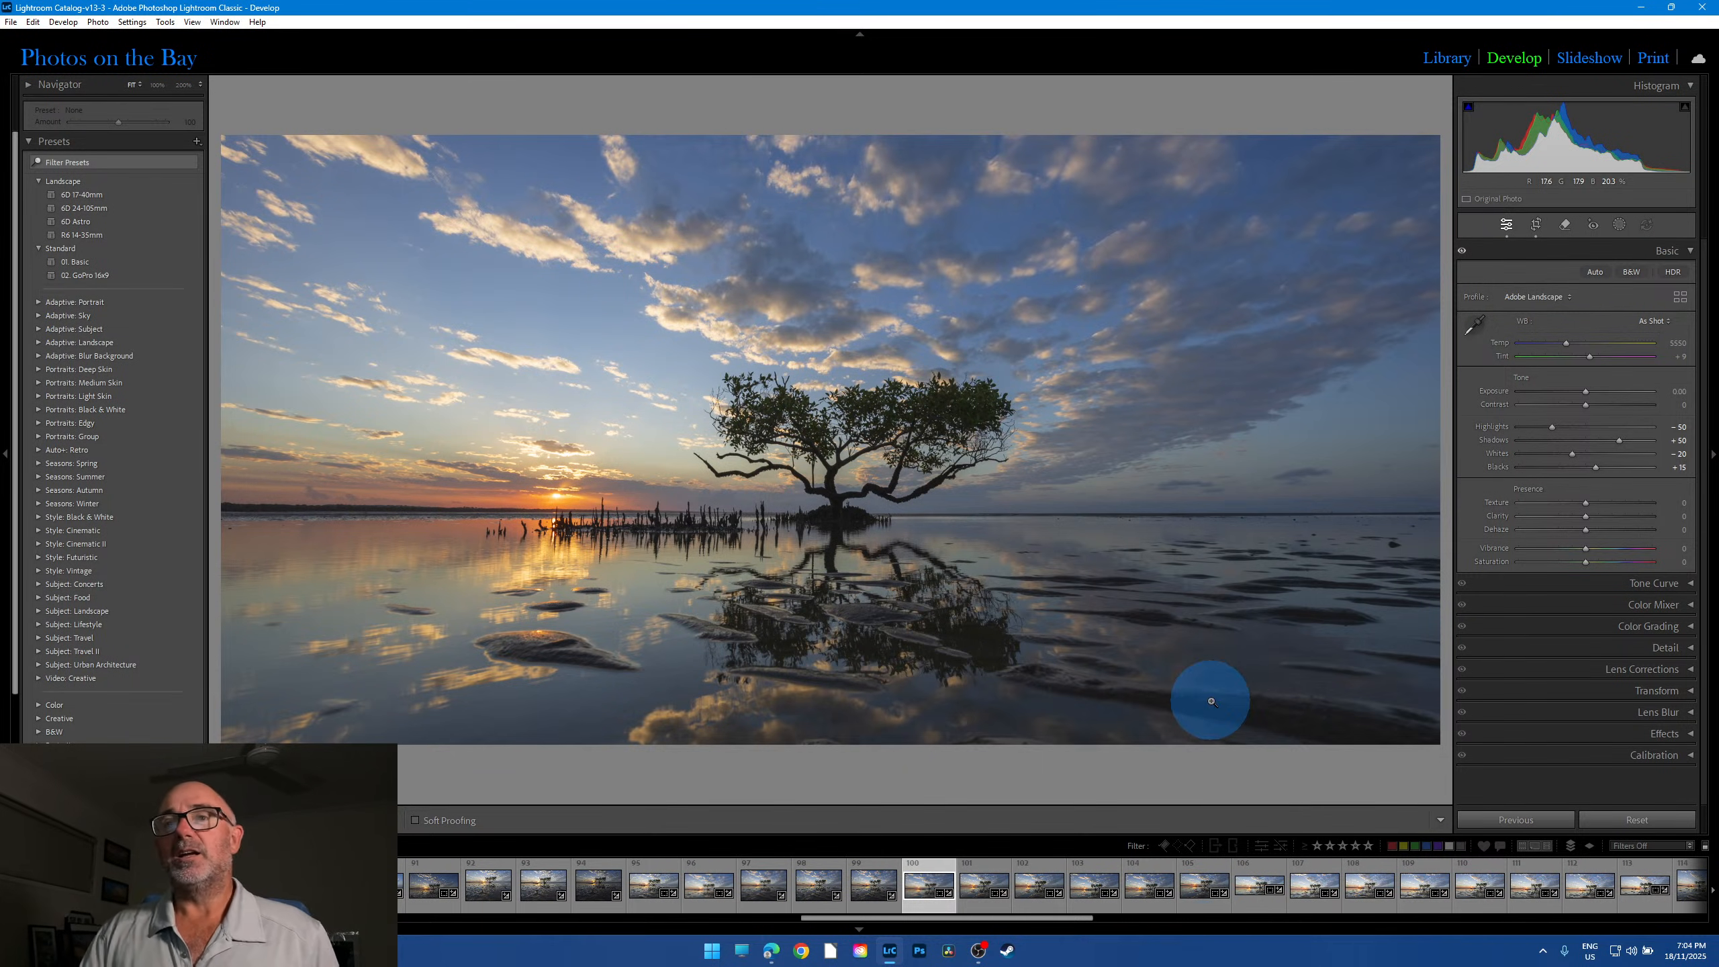
{"action": "left_click", "coordinate": [561, 486]}
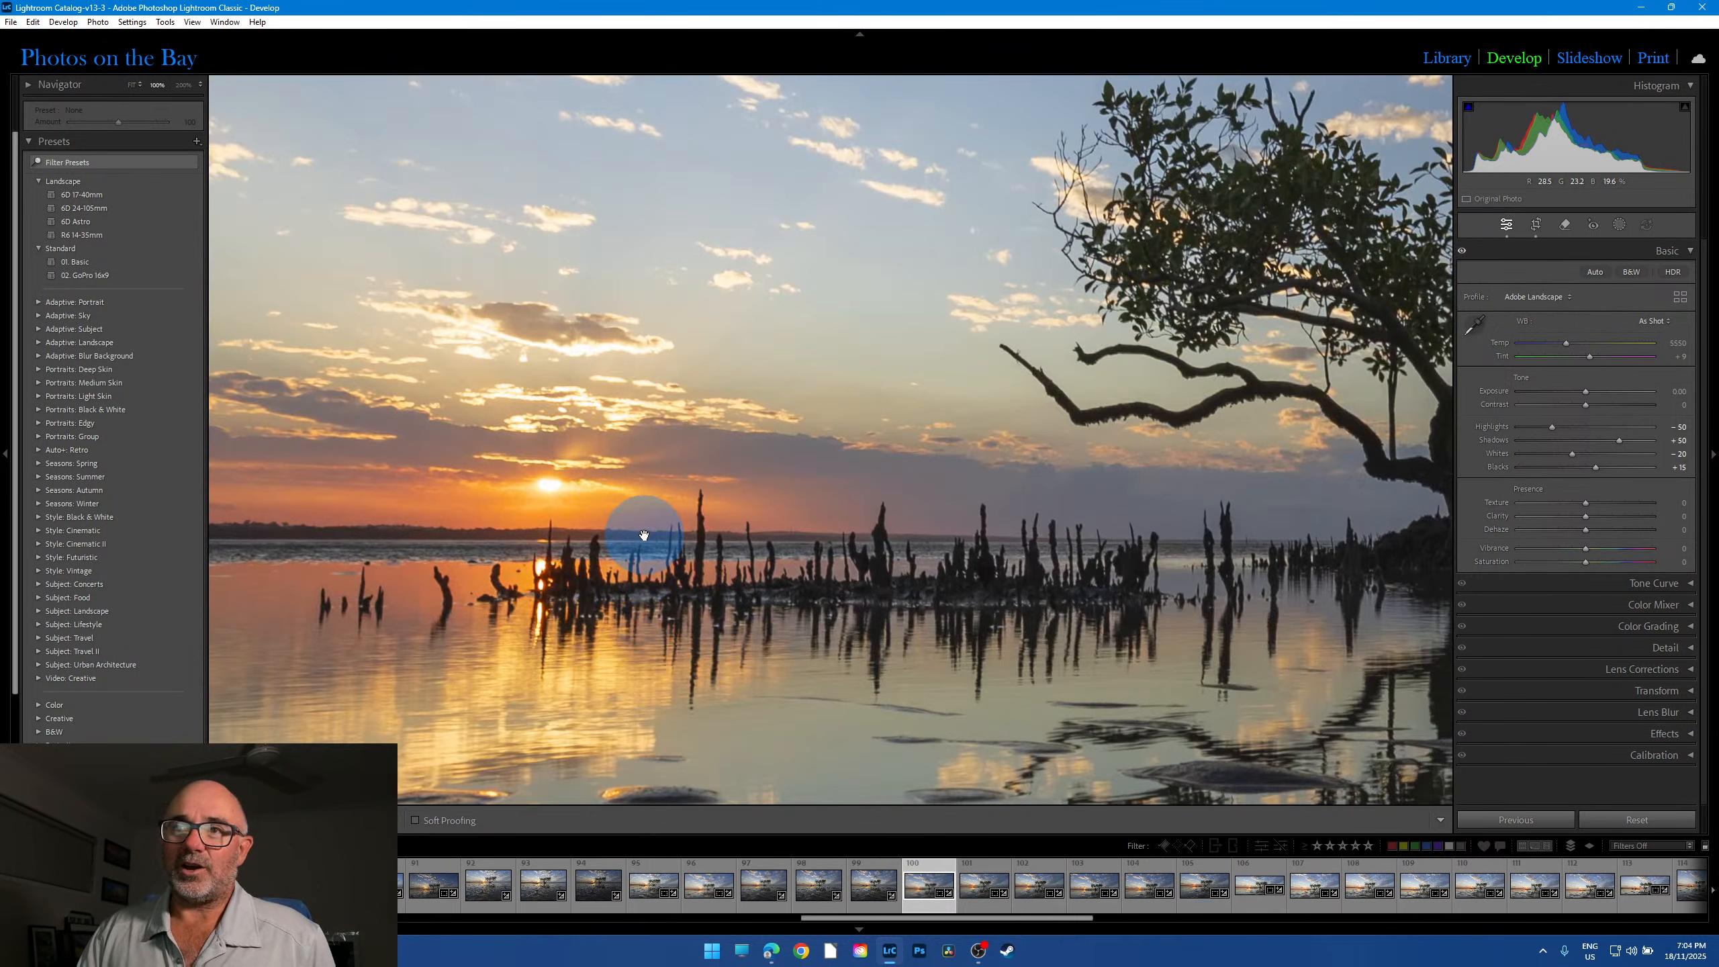
{"action": "left_click", "coordinate": [807, 648]}
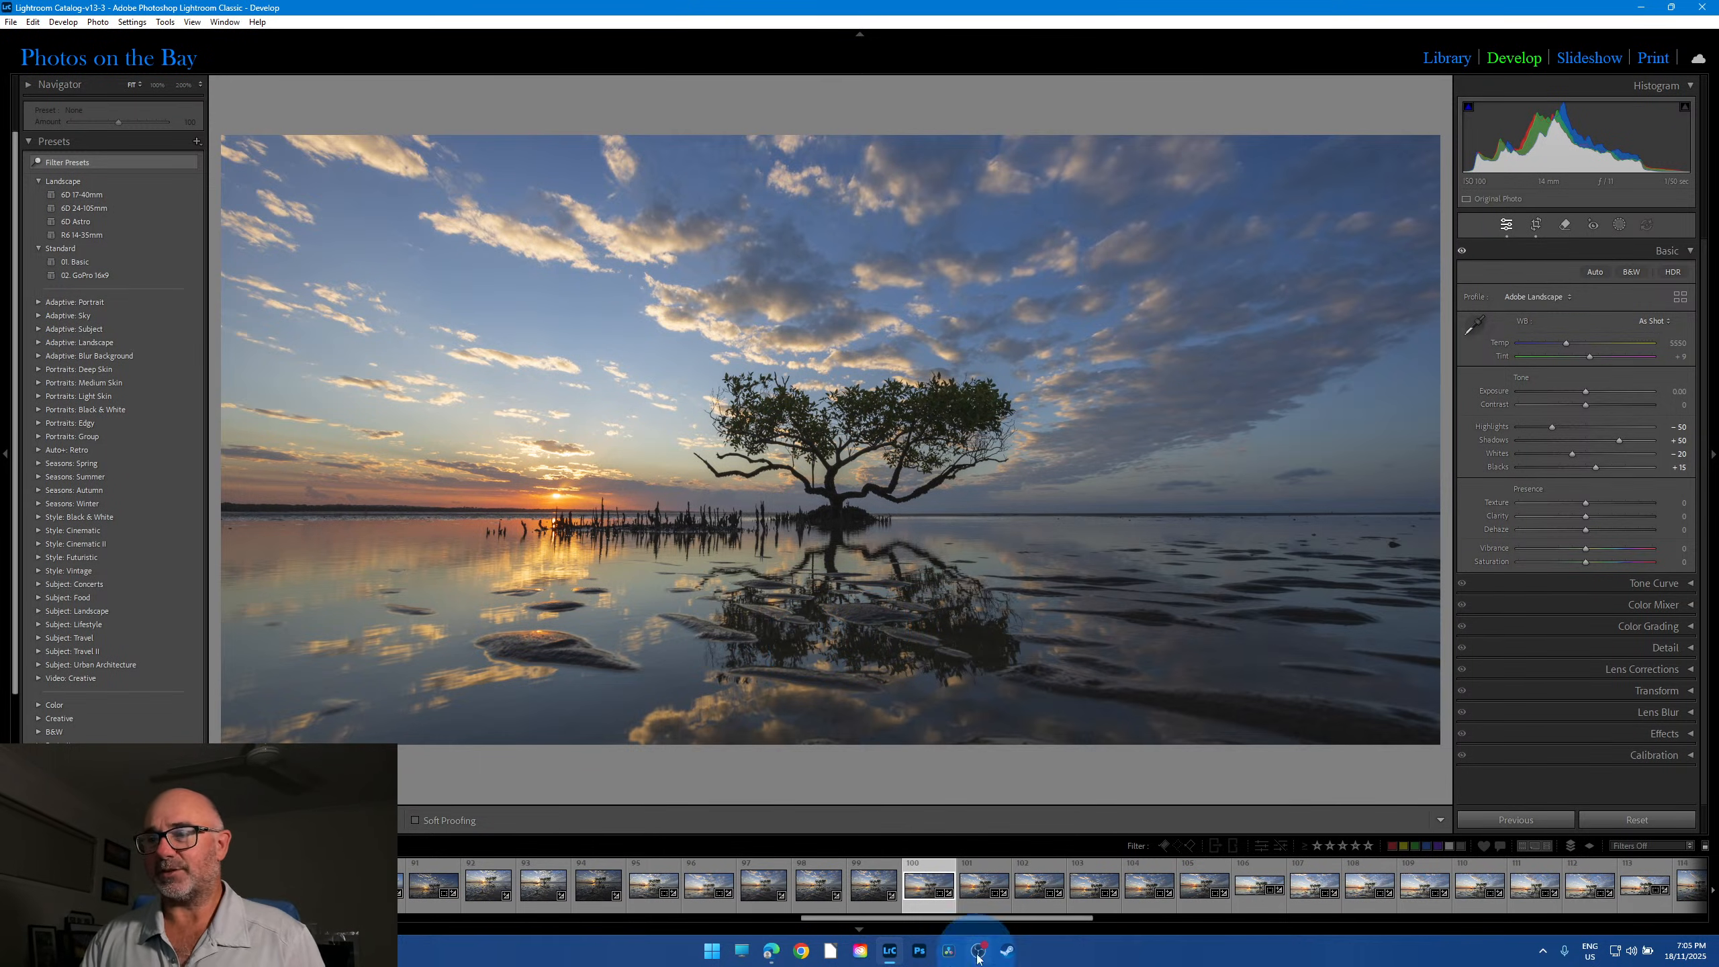
Step: Advance to photo 102 and examine the mangrove shoots beside the sun at 100%
{"action": "left_click_drag", "start_coordinate": [1007, 919], "coordinate": [1077, 917]}
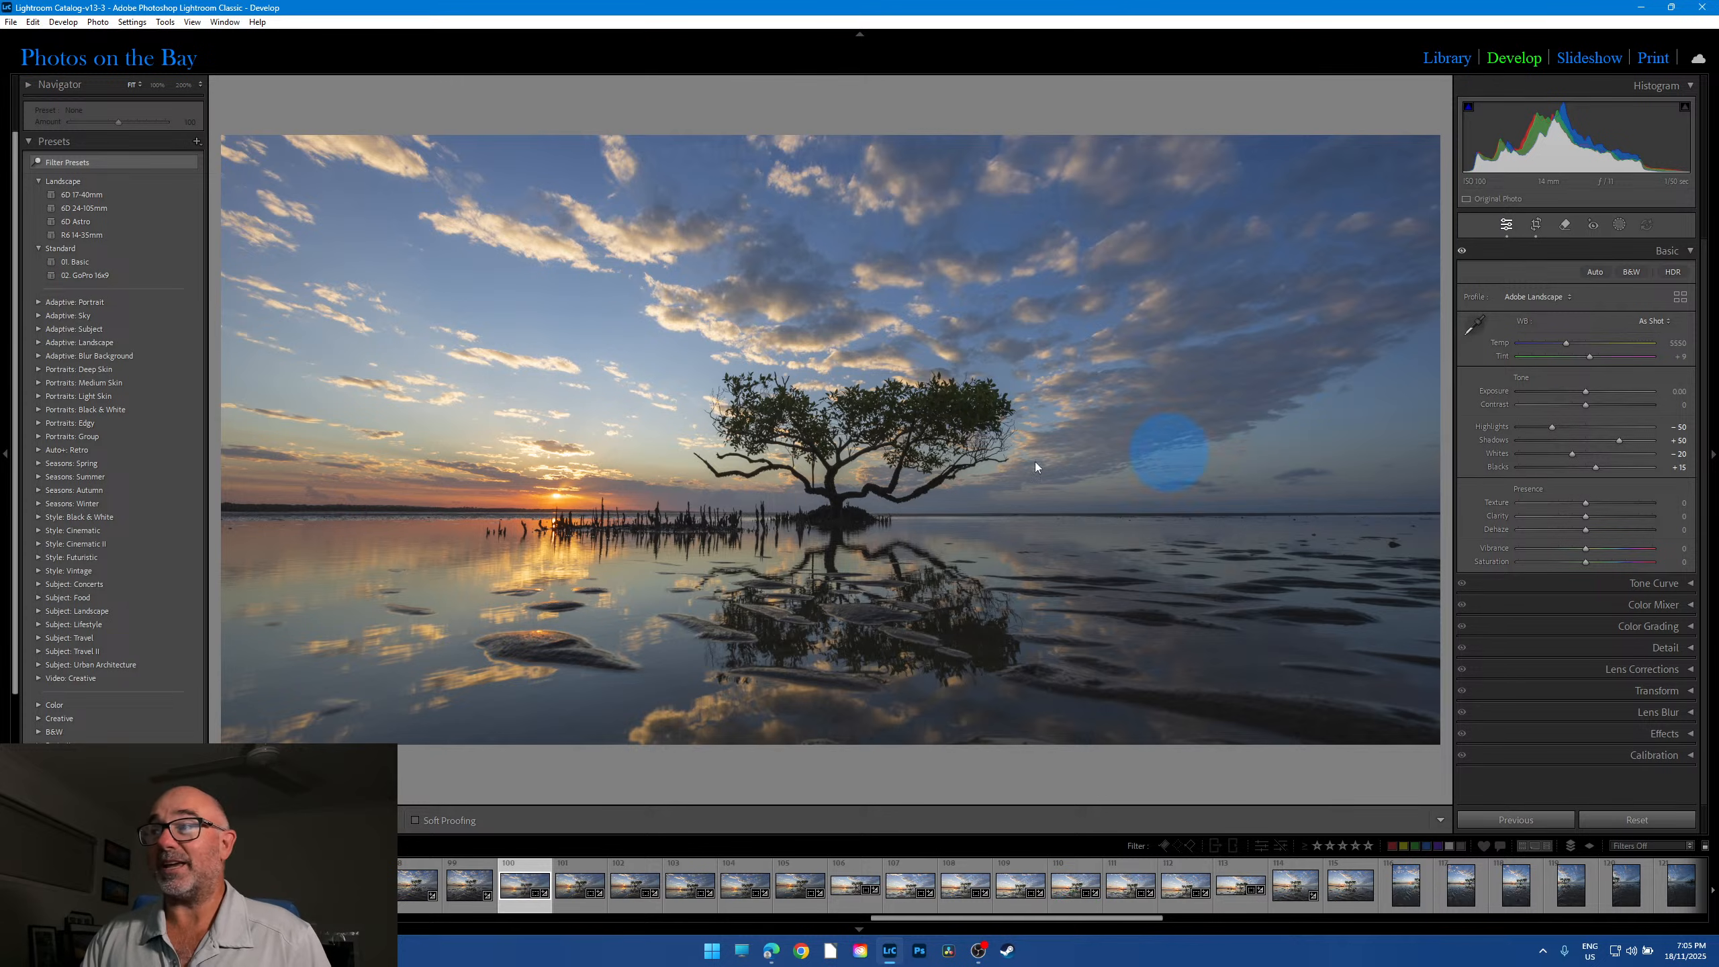
{"action": "key", "text": "Right"}
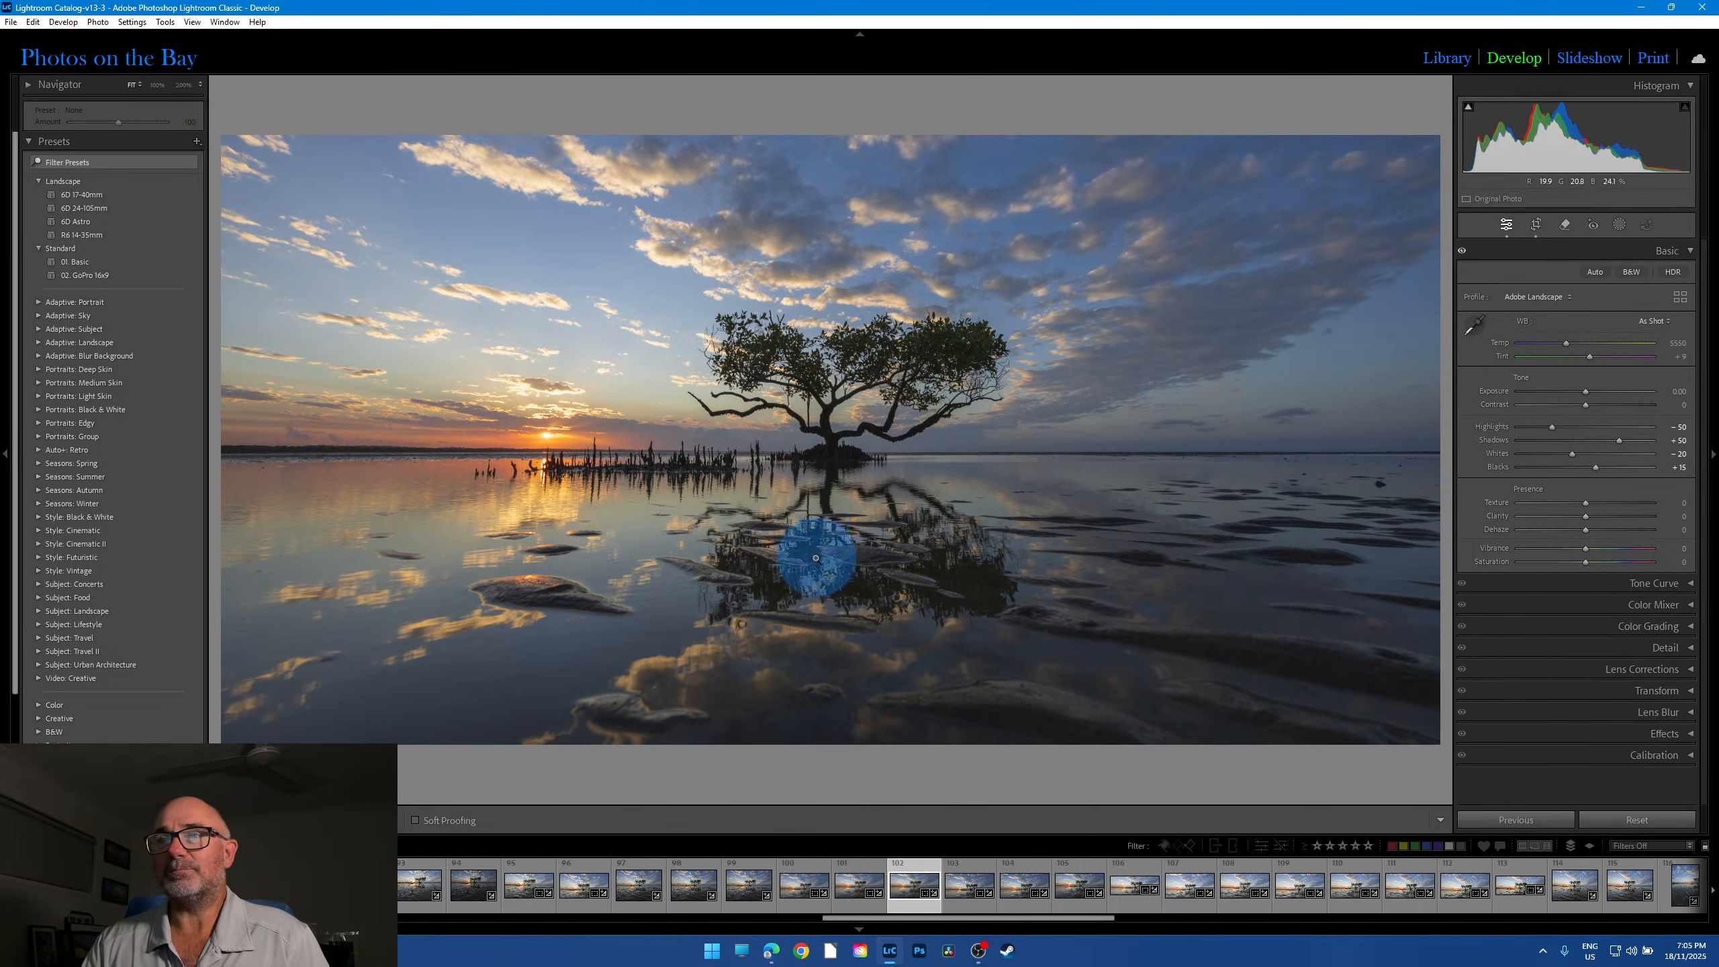
{"action": "left_click", "coordinate": [625, 463]}
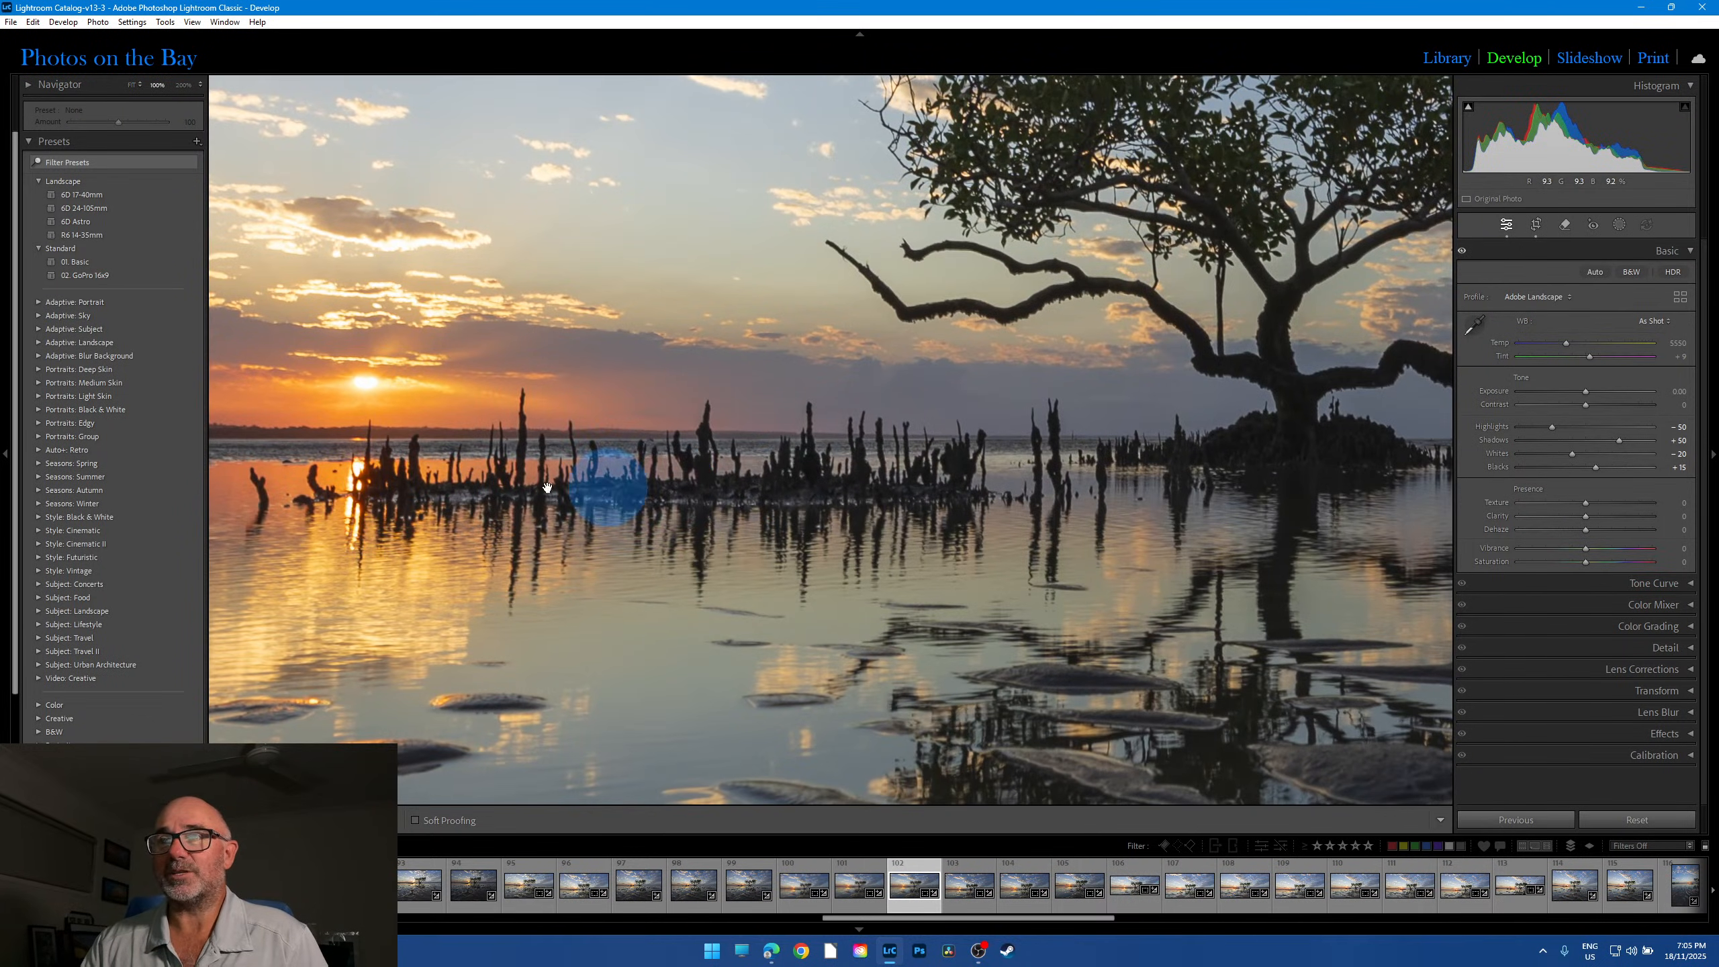
{"action": "left_click", "coordinate": [740, 481]}
{"action": "left_click", "coordinate": [900, 609]}
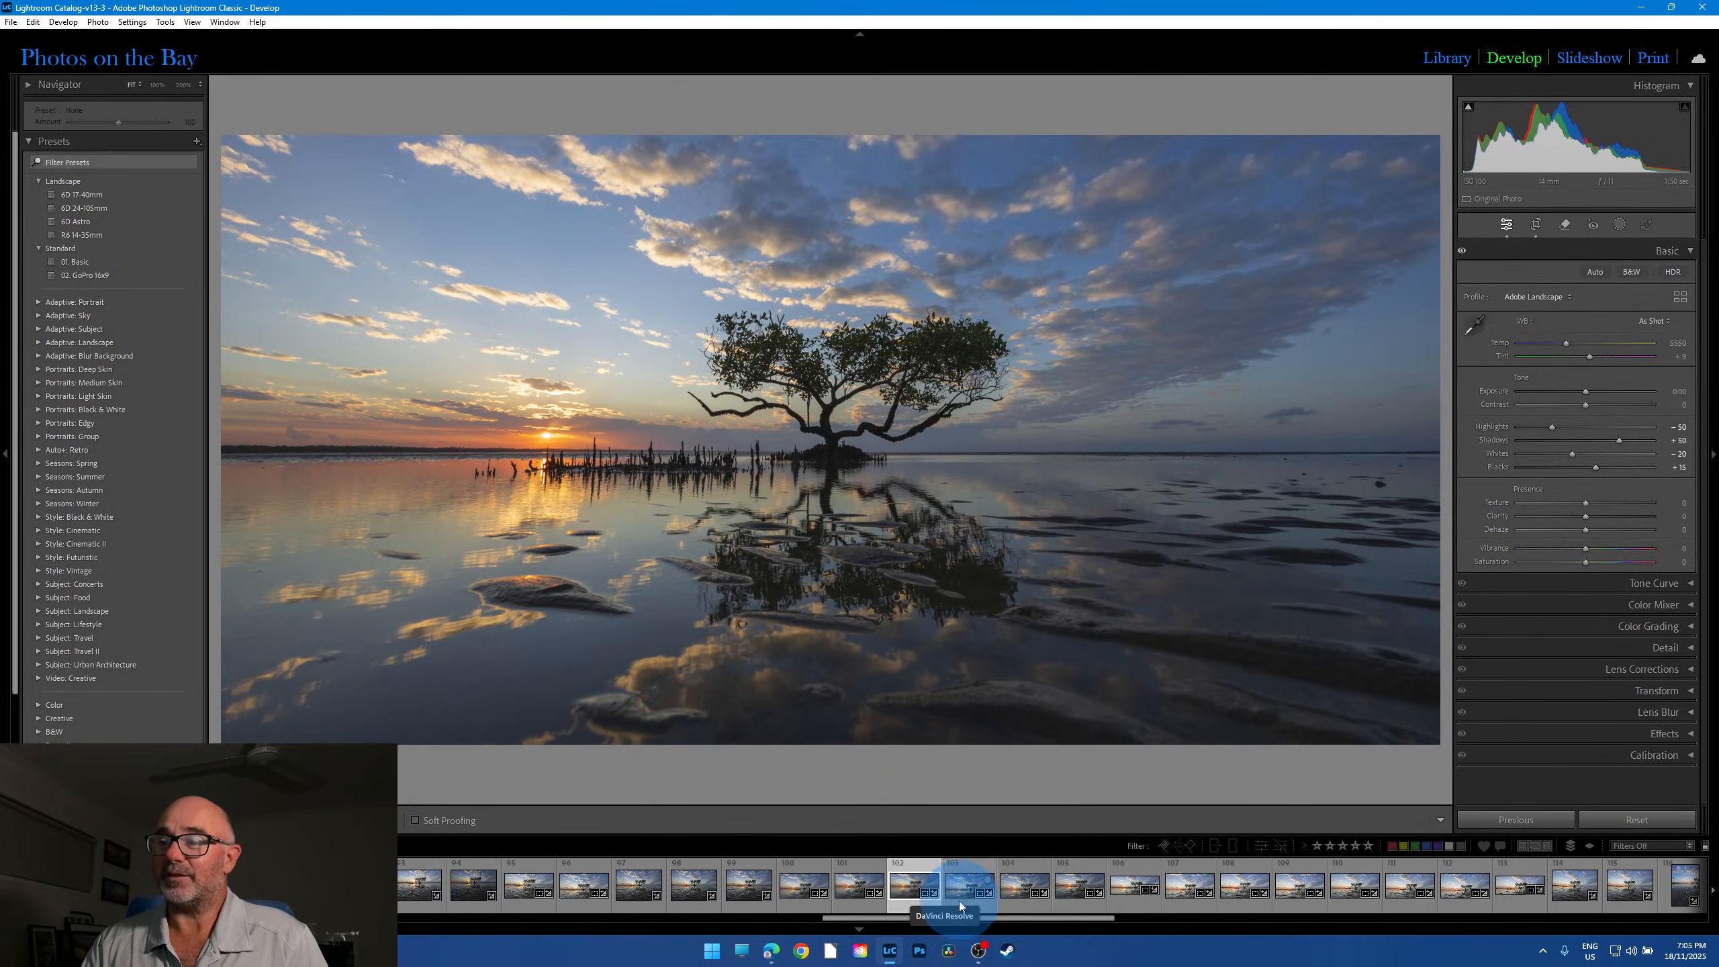
Step: View photos 103, 104 and 105 in turn to compare their compositions
{"action": "left_click", "coordinate": [969, 882]}
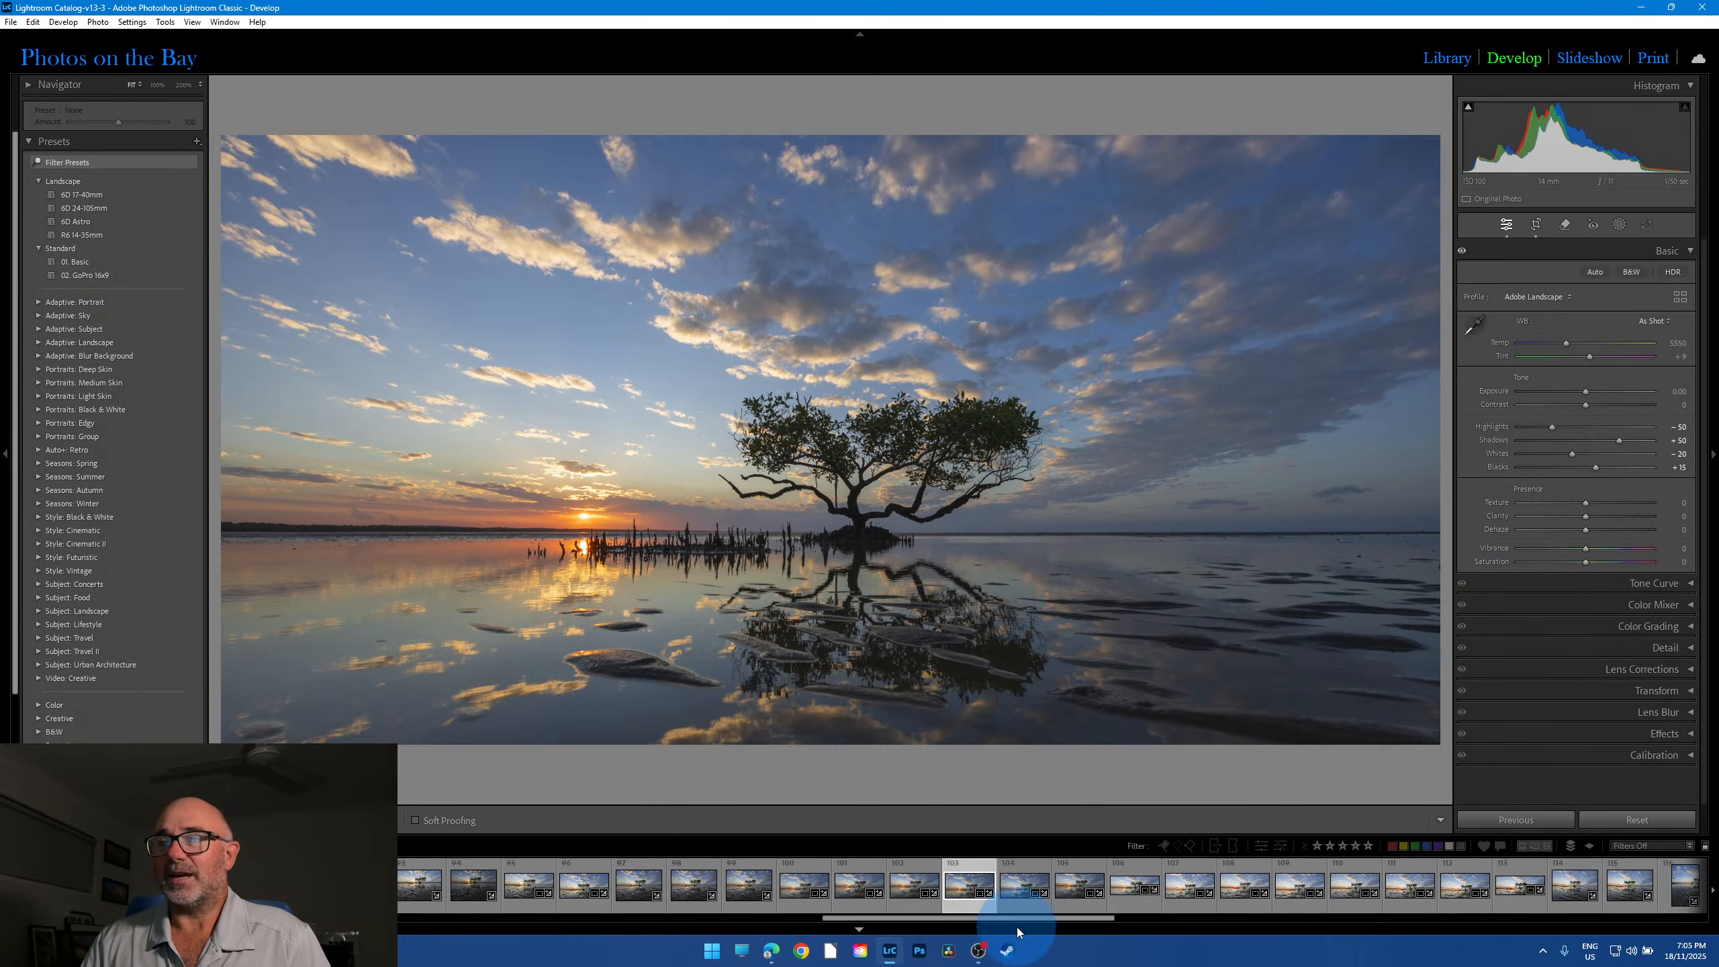
{"action": "left_click_drag", "start_coordinate": [1048, 918], "coordinate": [1147, 917]}
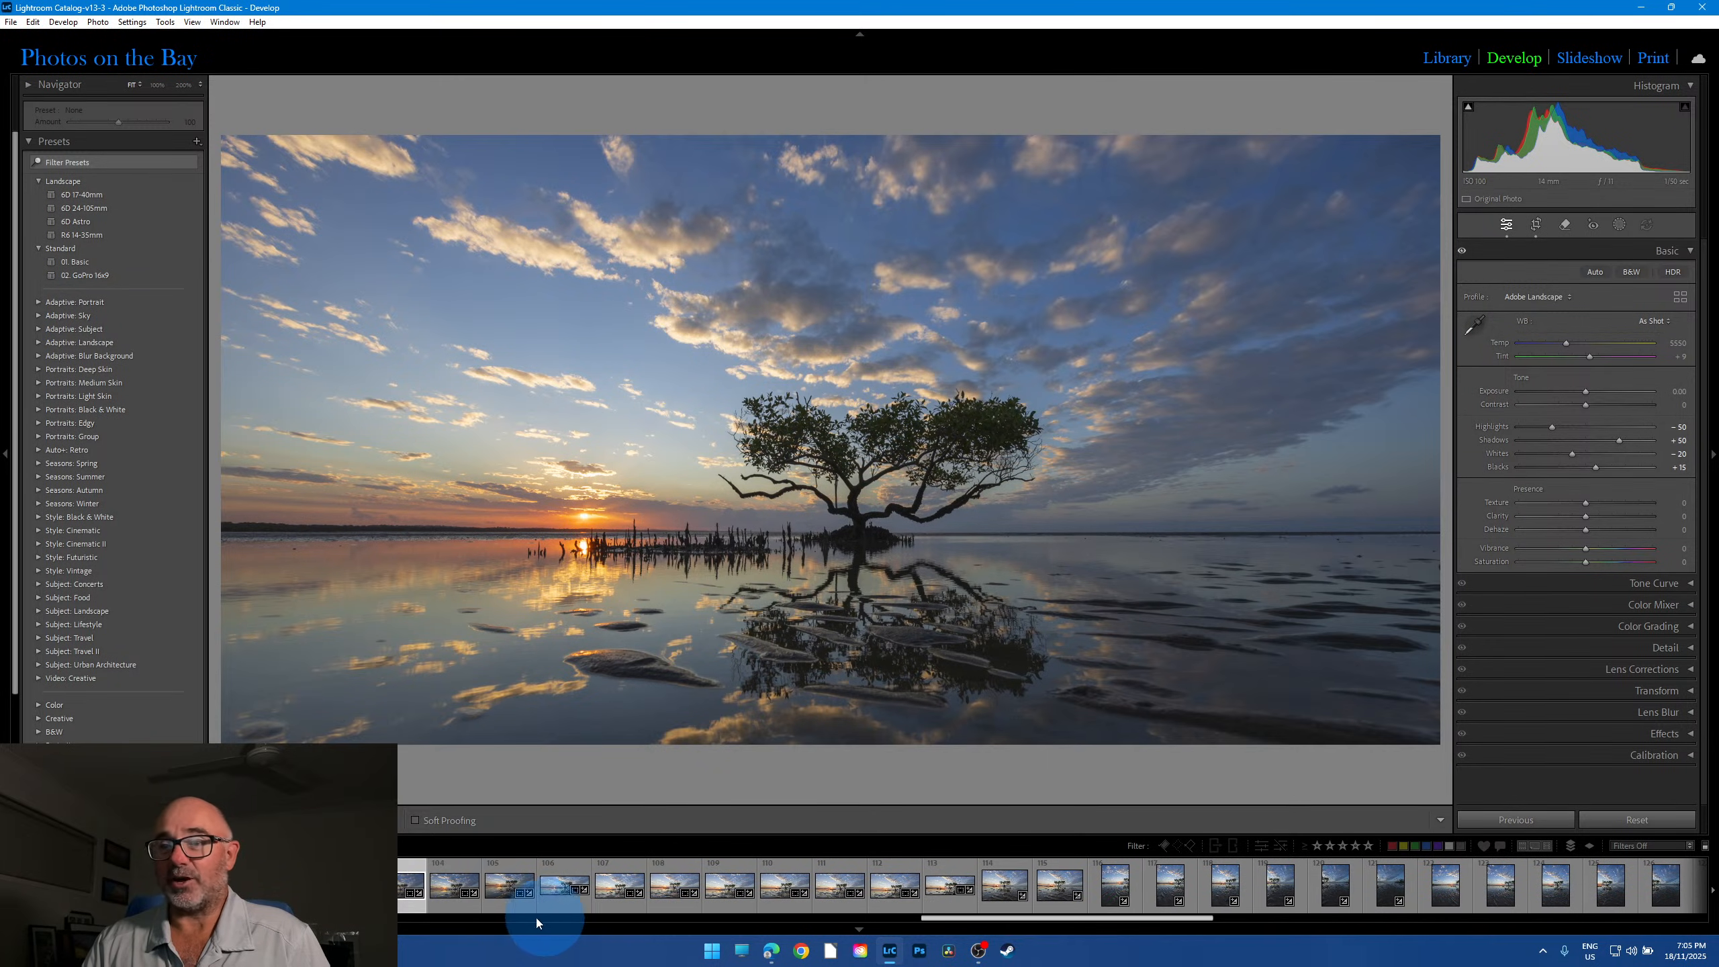
{"action": "left_click", "coordinate": [454, 887]}
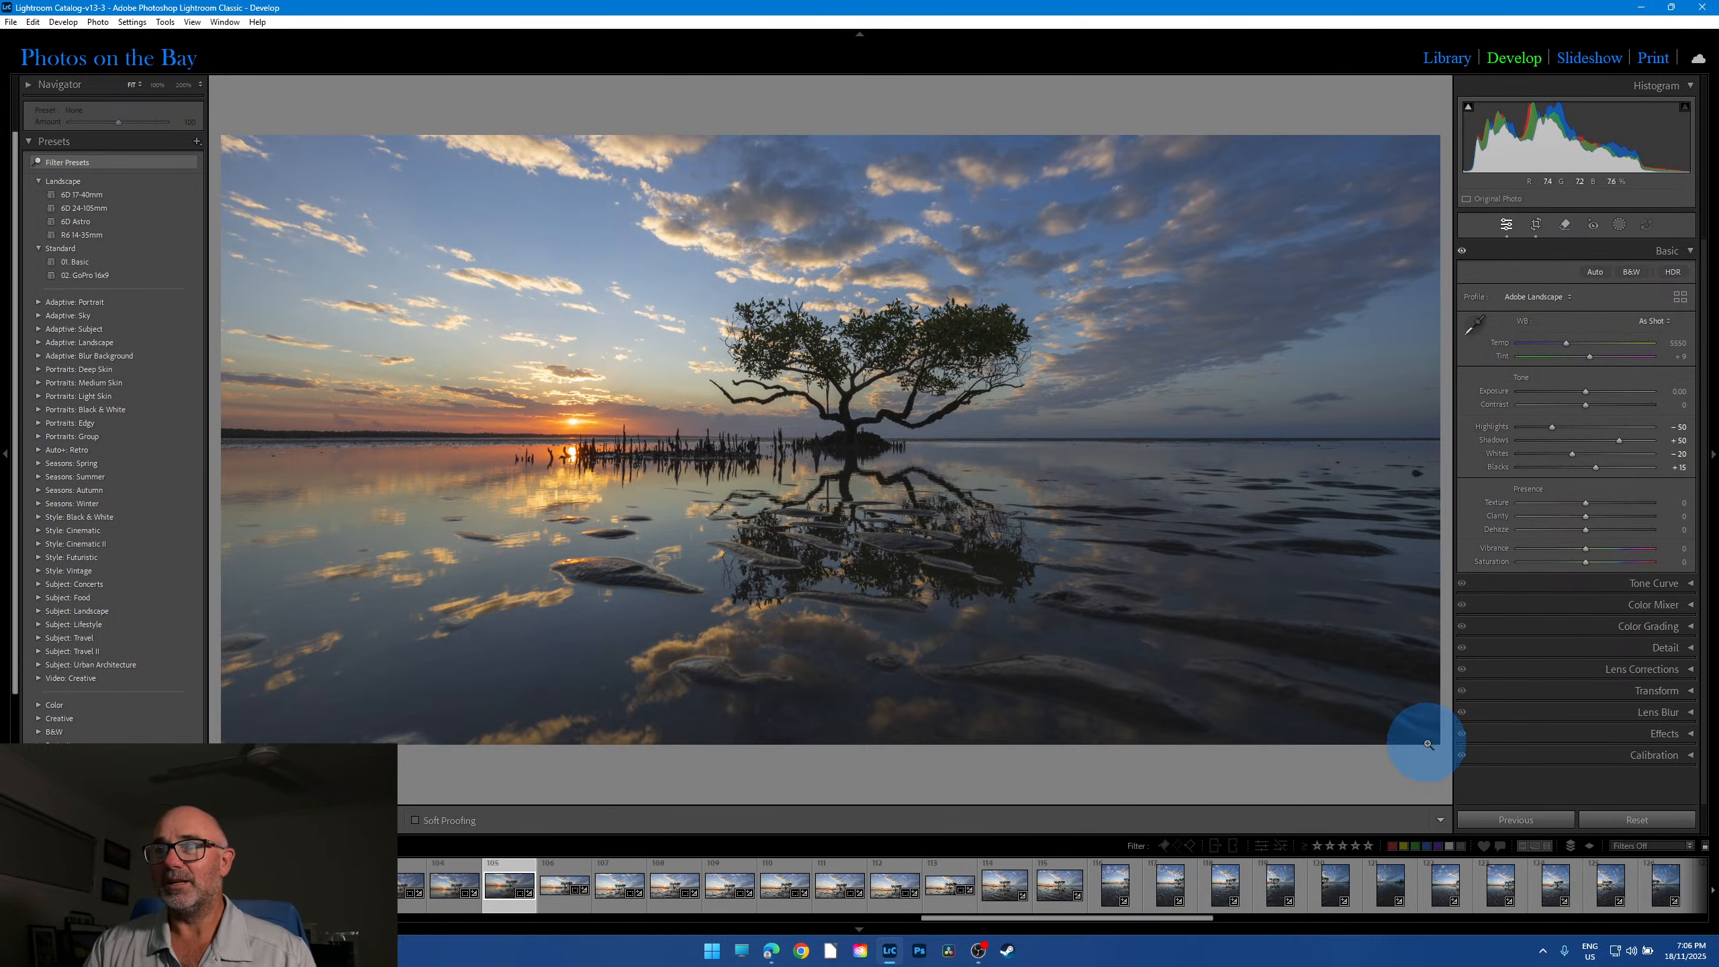
Step: Inspect the dark object in the water near photo 105's frame edge at 100%
{"action": "left_click", "coordinate": [1420, 475]}
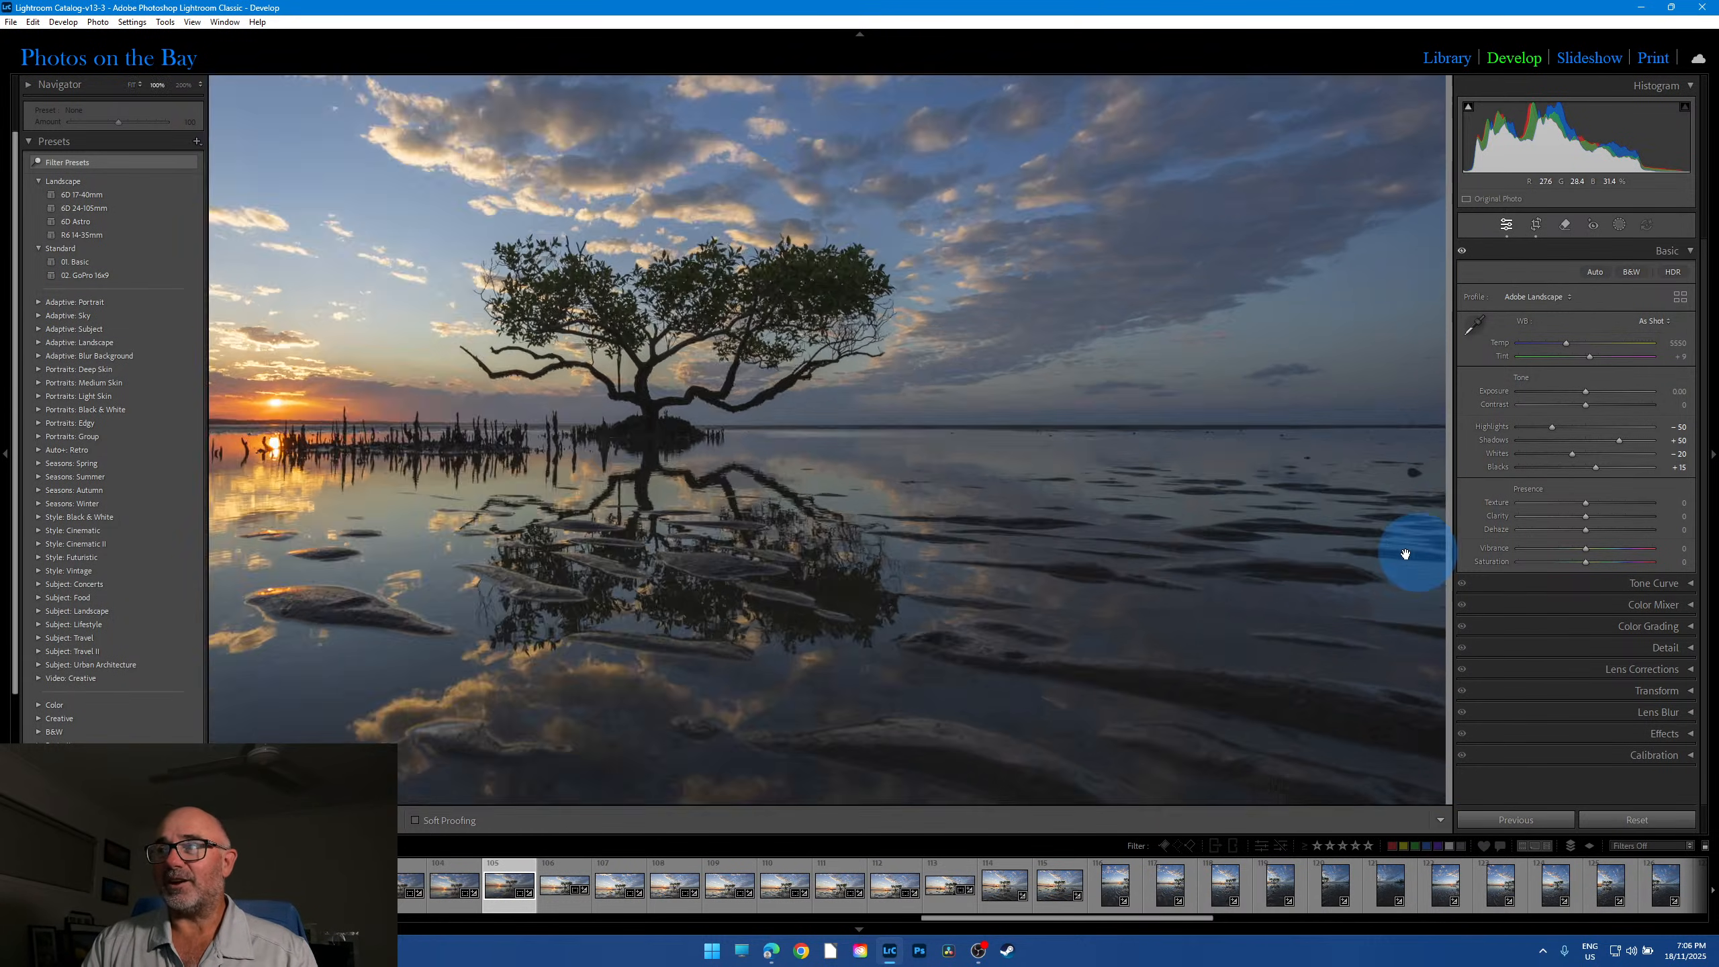
{"action": "left_click", "coordinate": [1396, 473]}
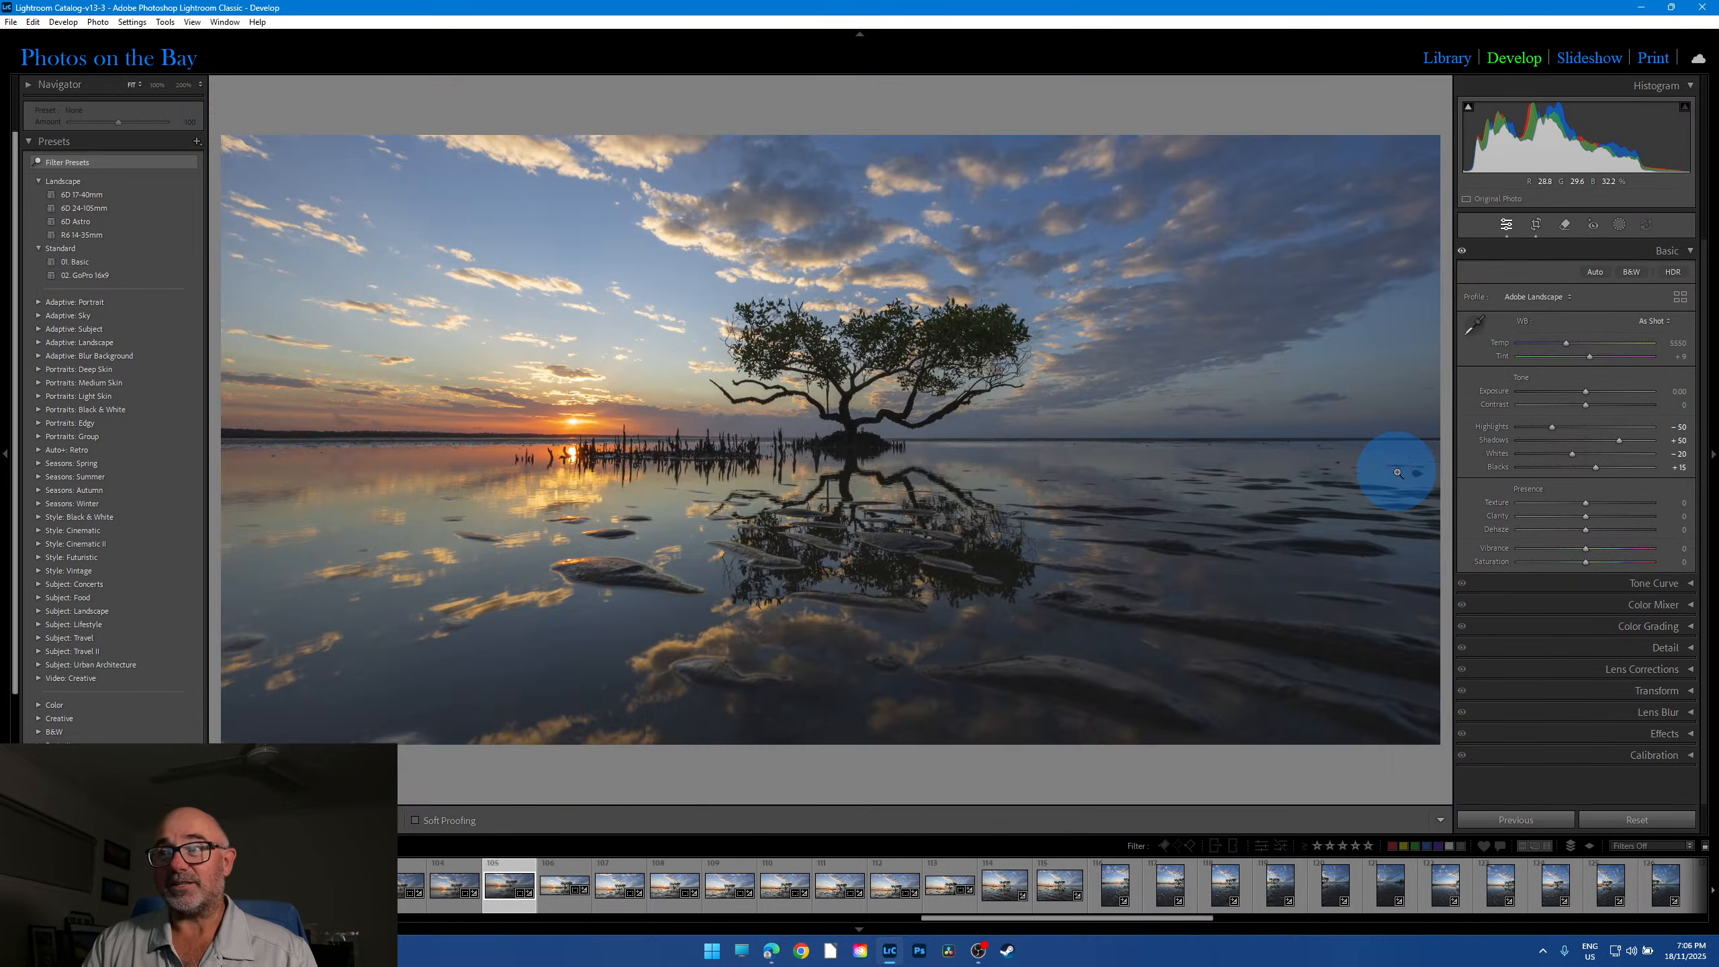
{"action": "left_click", "coordinate": [1404, 469]}
{"action": "left_click_drag", "start_coordinate": [1381, 498], "coordinate": [989, 518]}
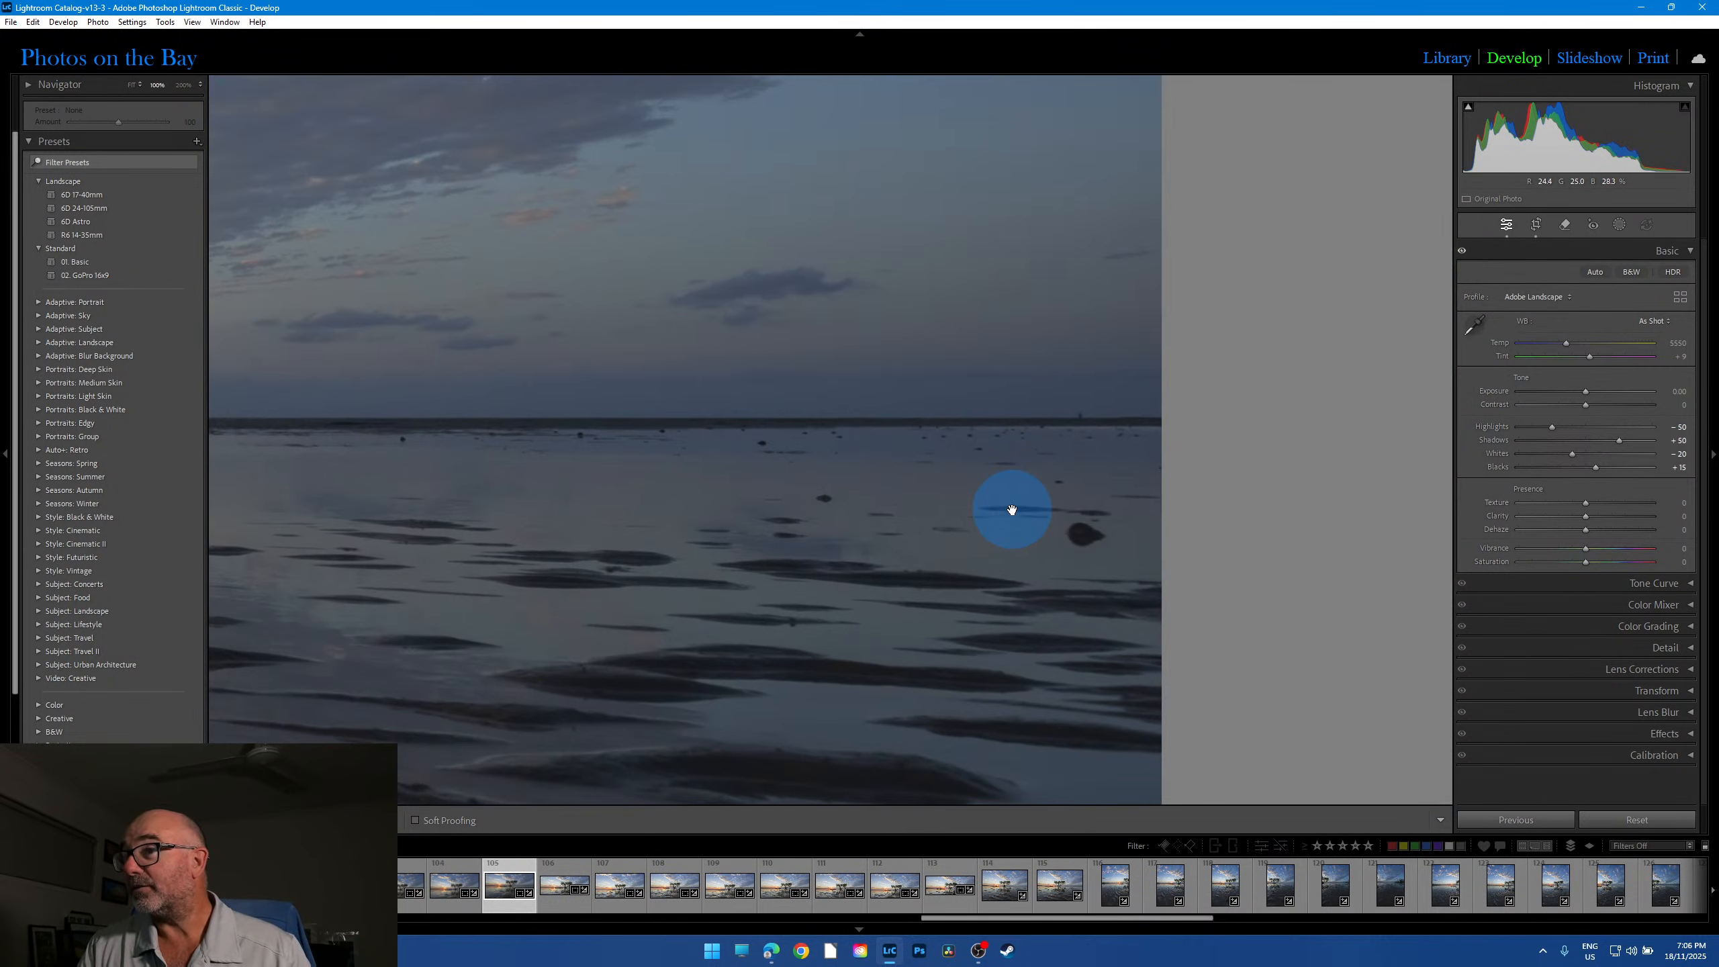
{"action": "left_click", "coordinate": [1009, 505]}
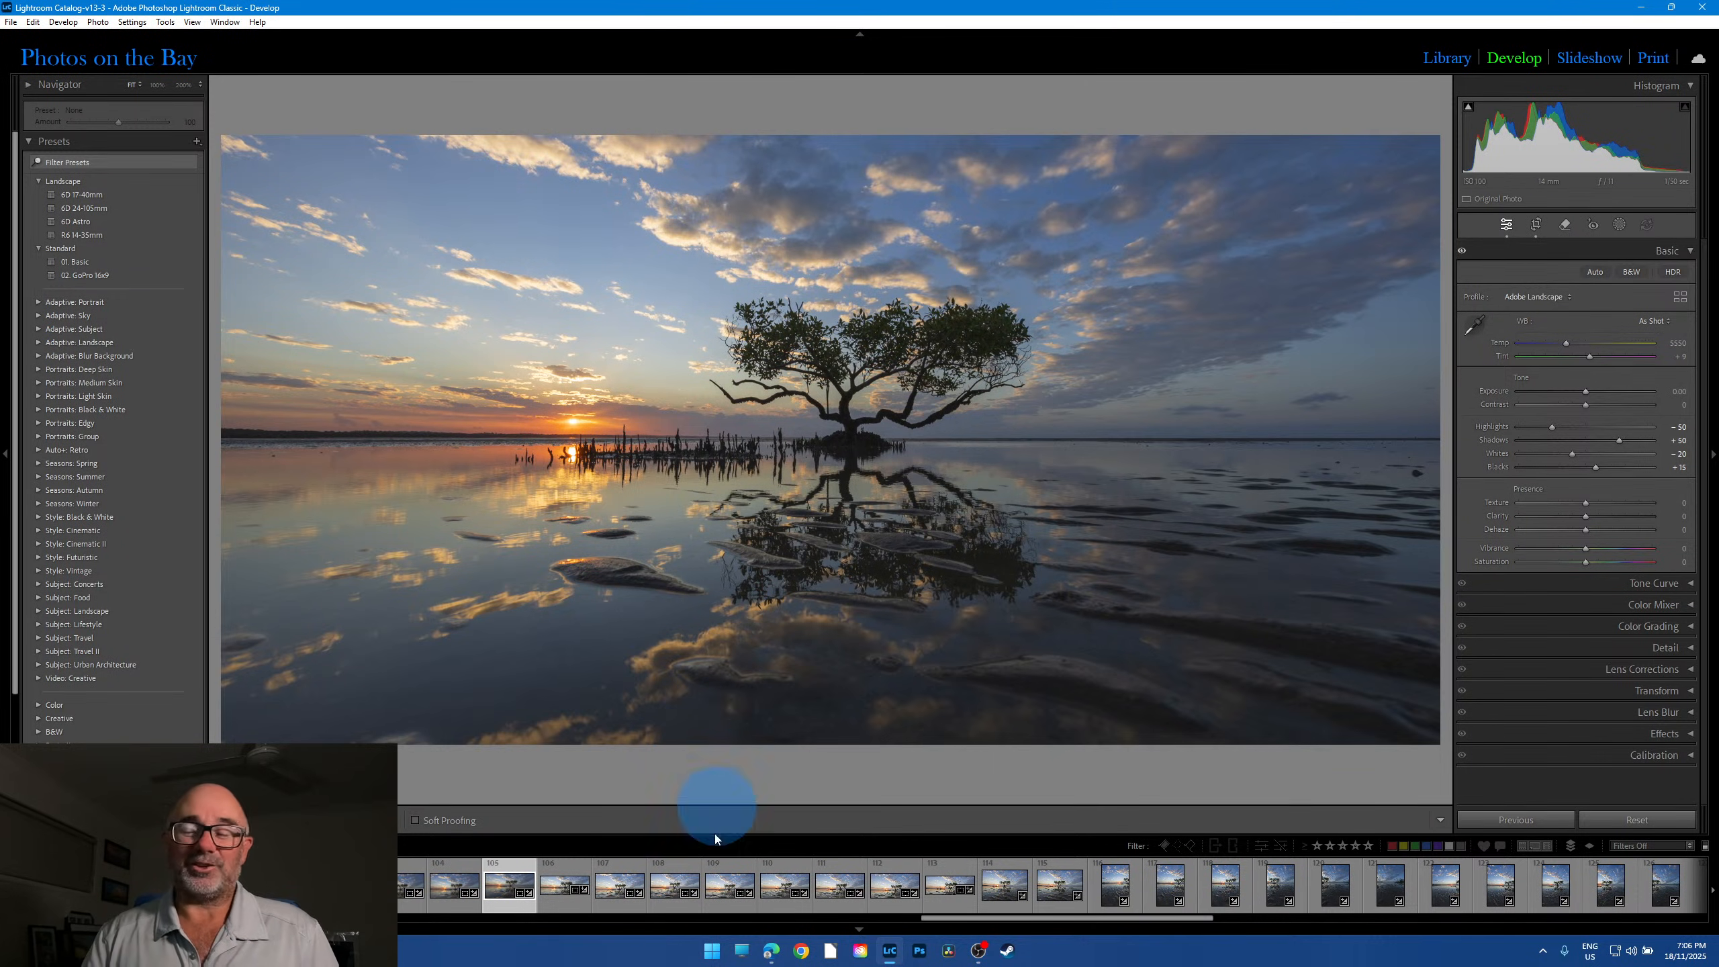
Step: Open panoramic photo 106 and examine the tree's foliage and branches at 100%
{"action": "left_click", "coordinate": [559, 904]}
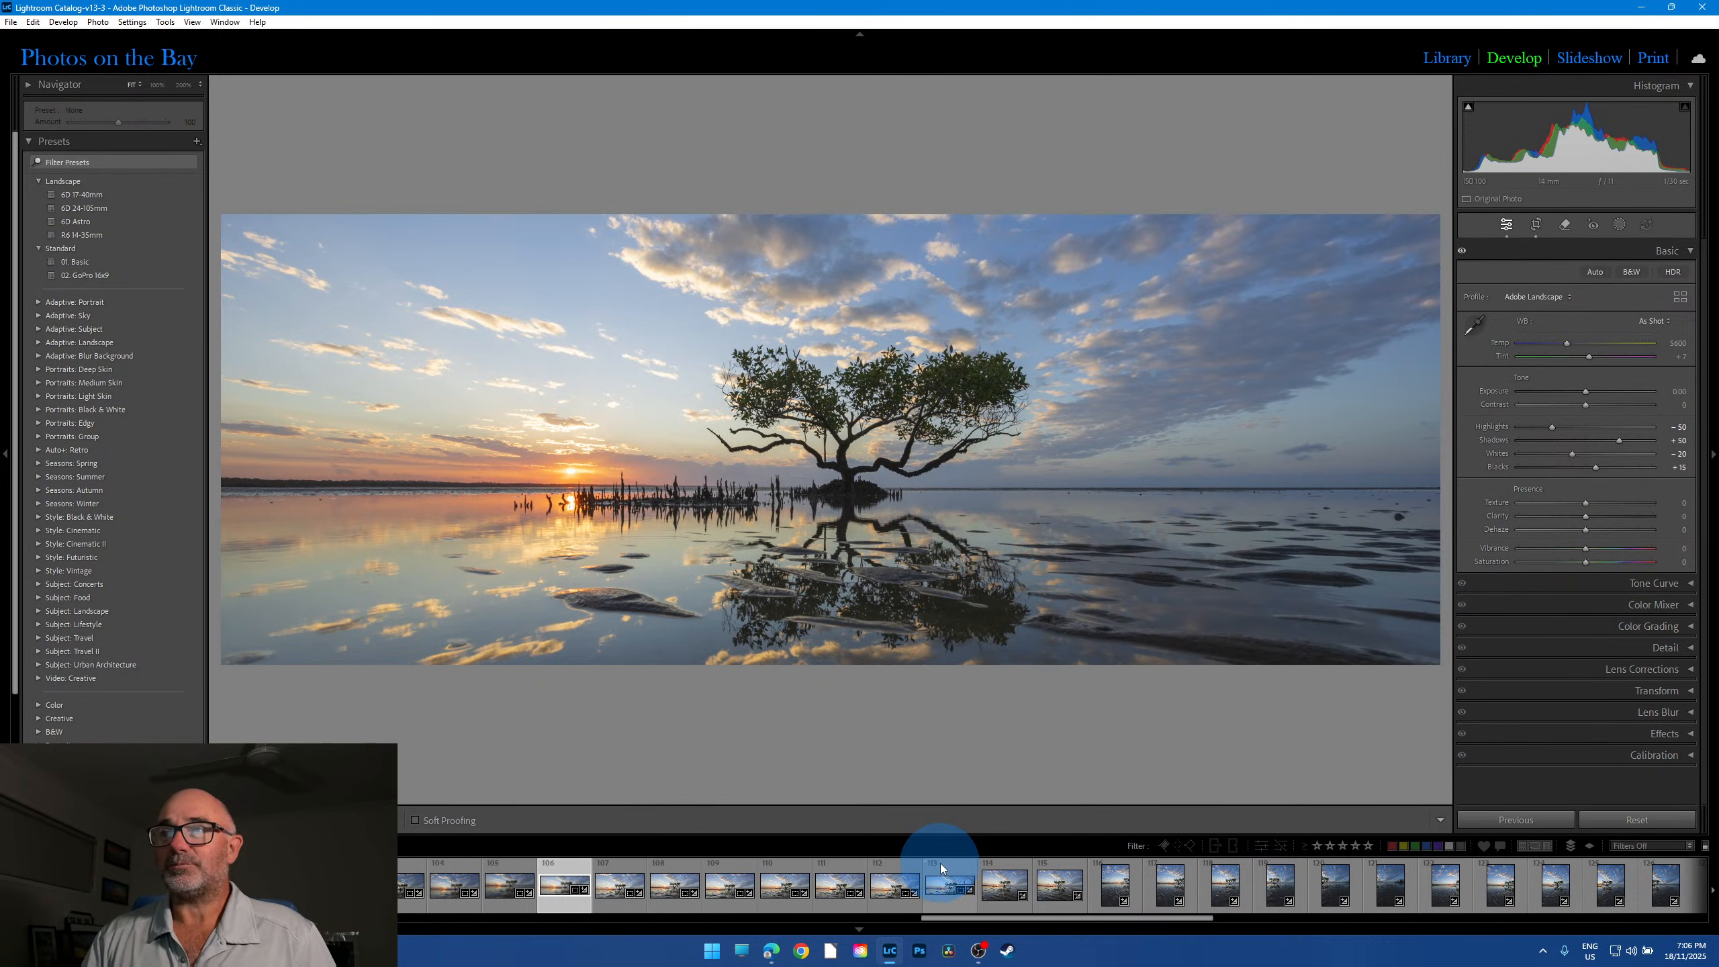
{"action": "left_click", "coordinate": [927, 399]}
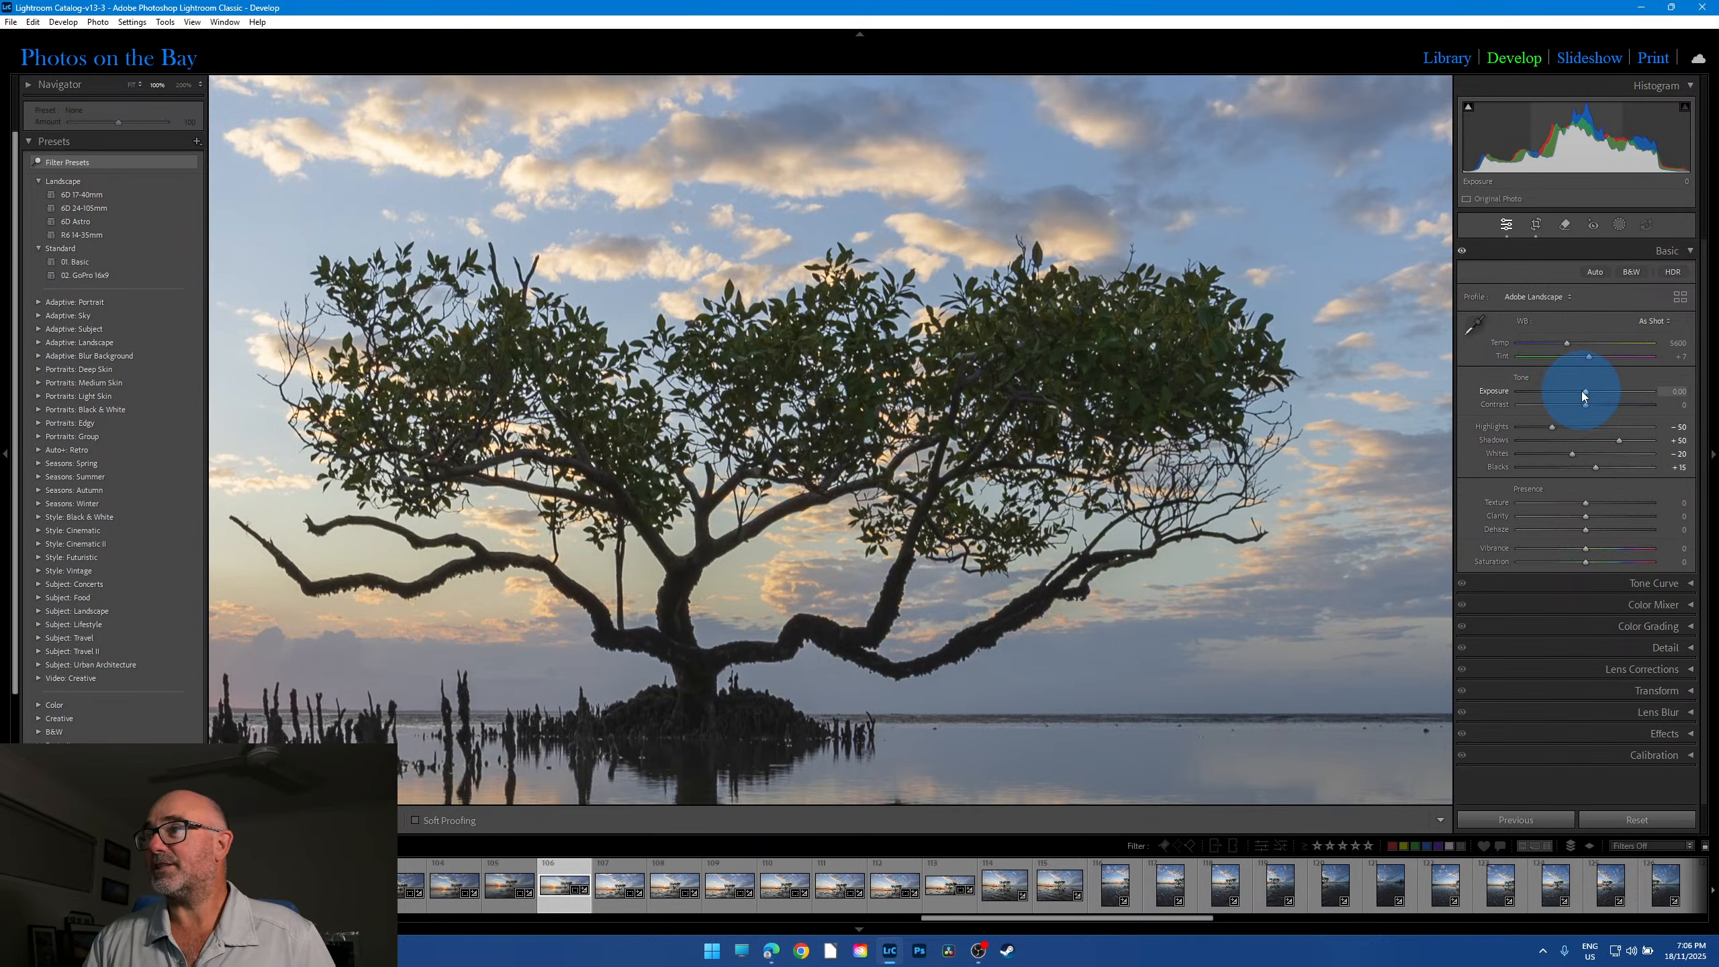
Step: Try raising photo 106's exposure to +1.45, view the whole frame, and reset the exposure
{"action": "left_click_drag", "start_coordinate": [1584, 395], "coordinate": [1609, 396]}
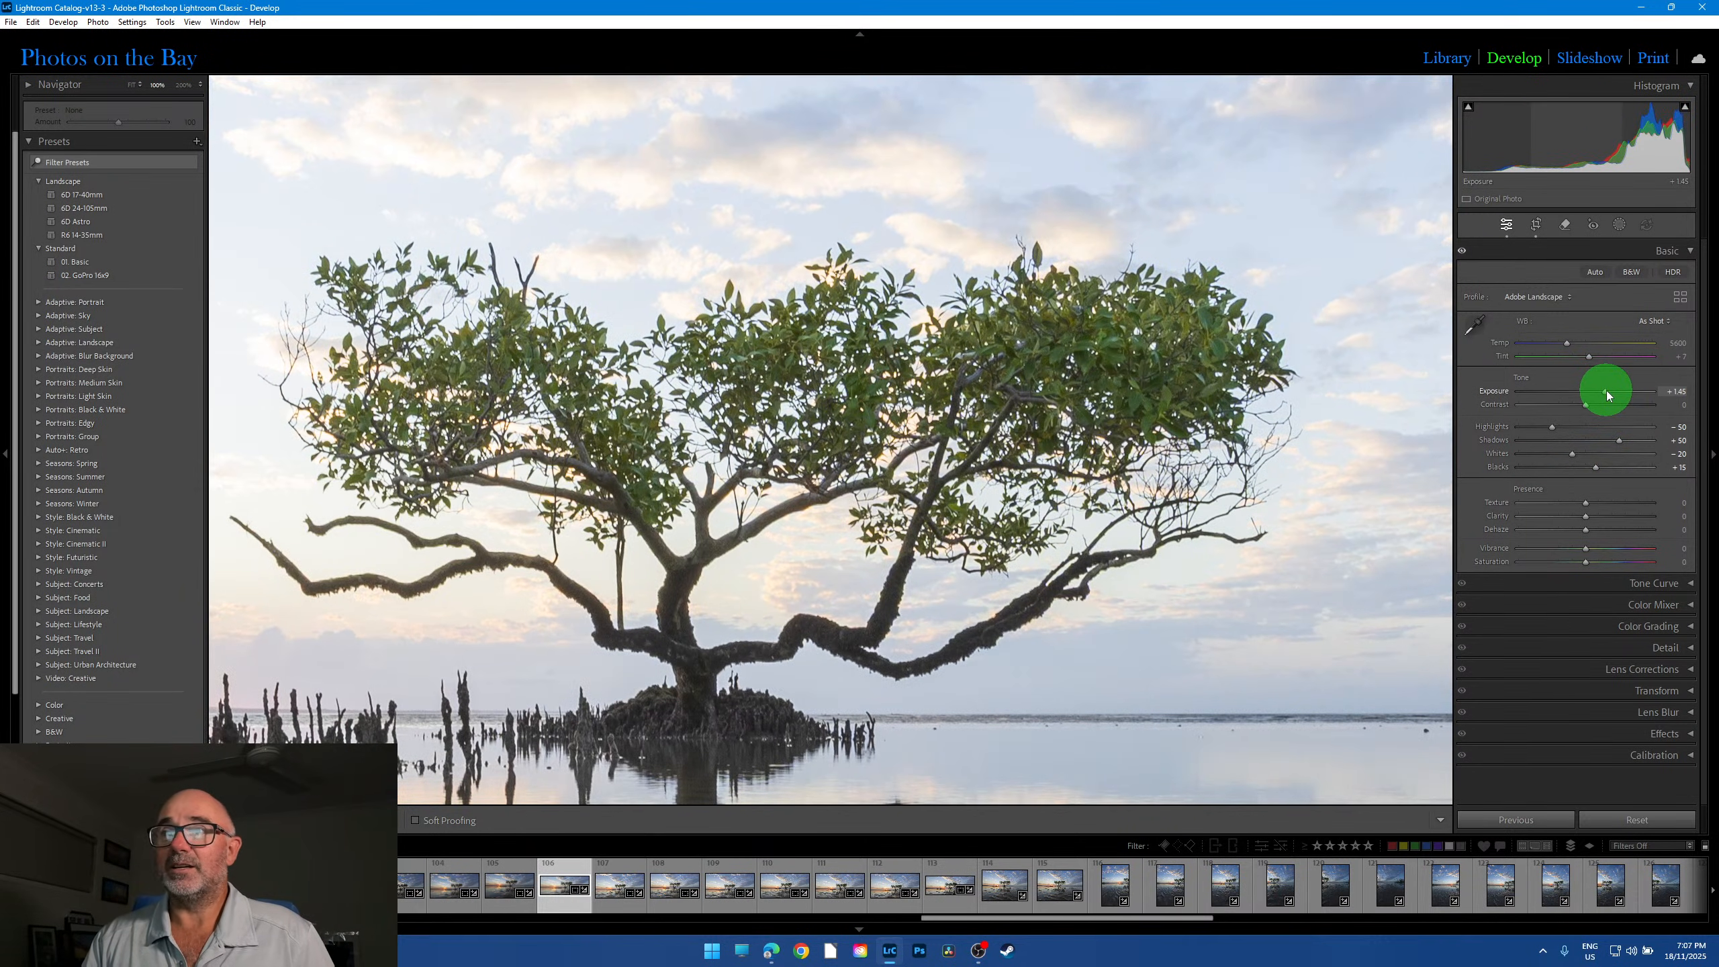
{"action": "left_click", "coordinate": [918, 474]}
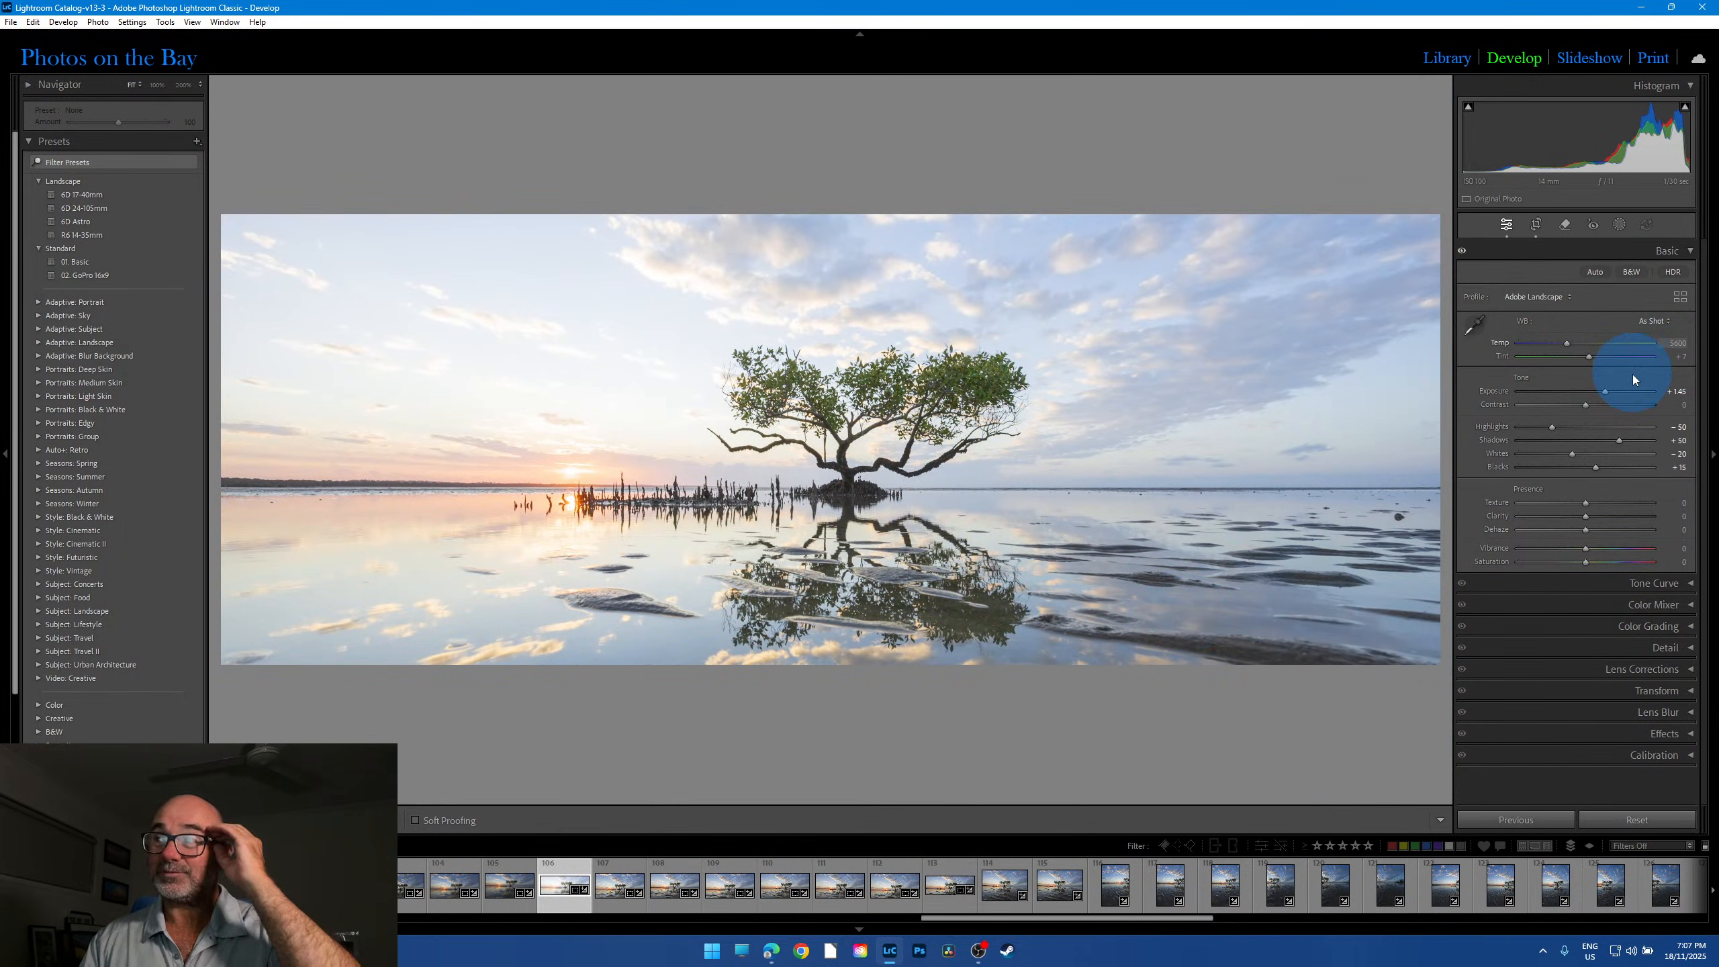
{"action": "double_click", "coordinate": [1606, 391]}
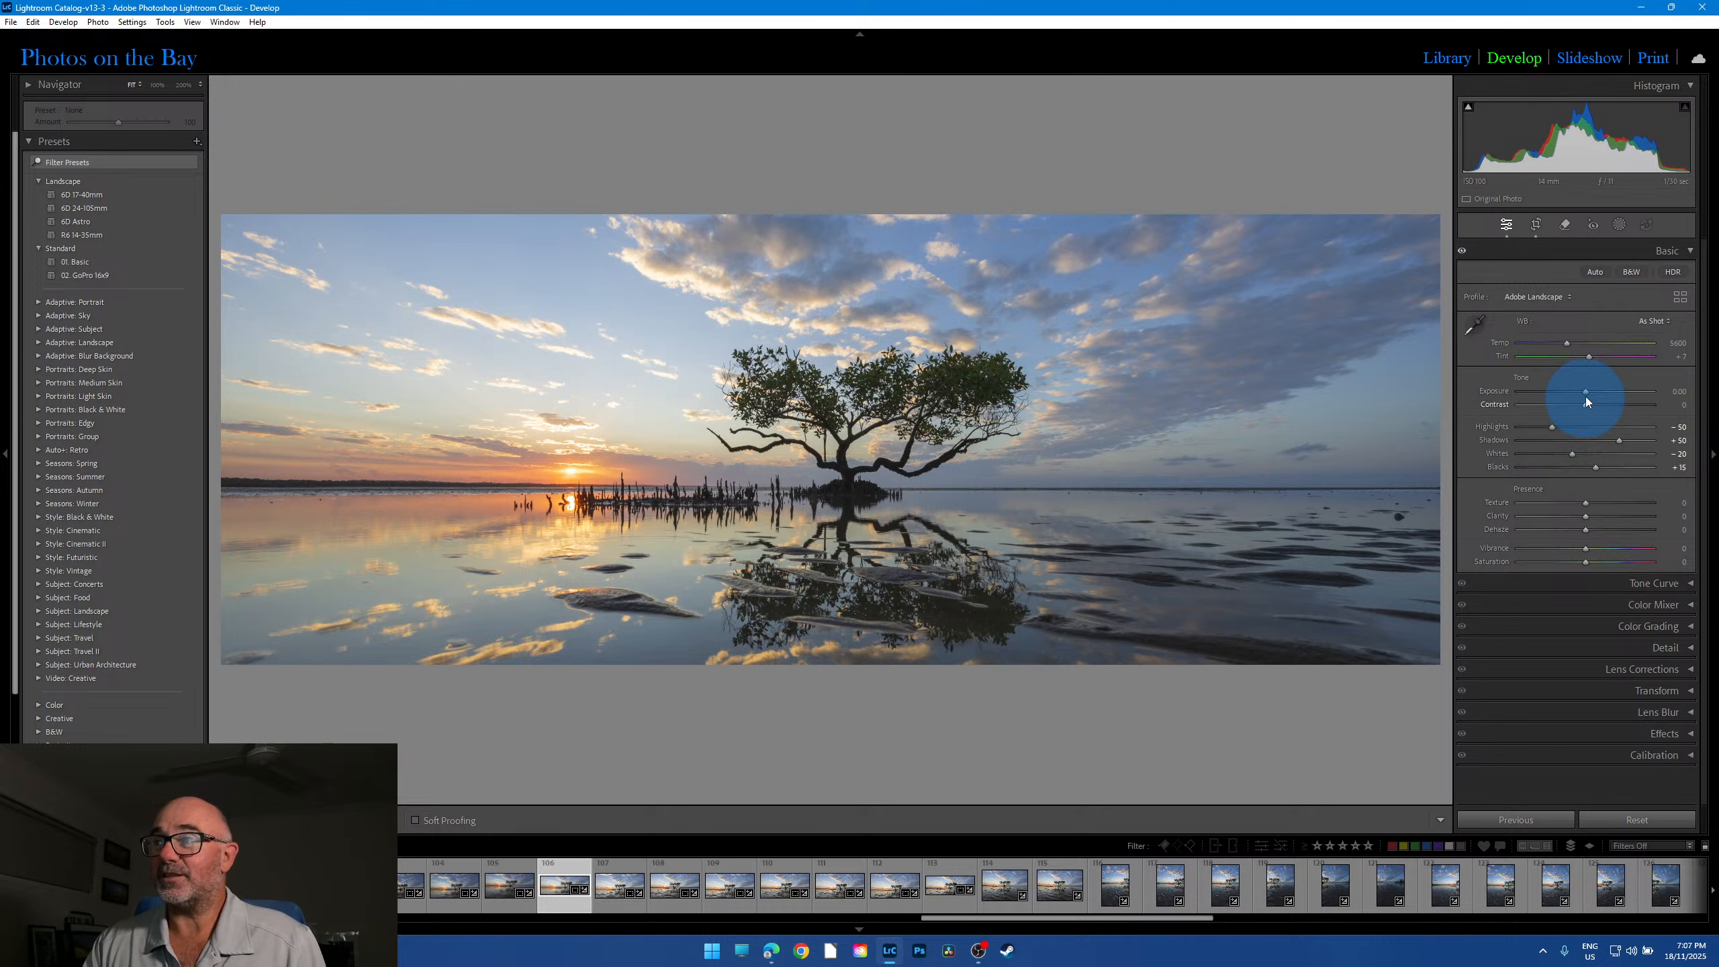
Step: Try an exposure of +1.00 on photo 106, check the tree at 100%, and reset the exposure
{"action": "left_click_drag", "start_coordinate": [1585, 397], "coordinate": [1600, 392]}
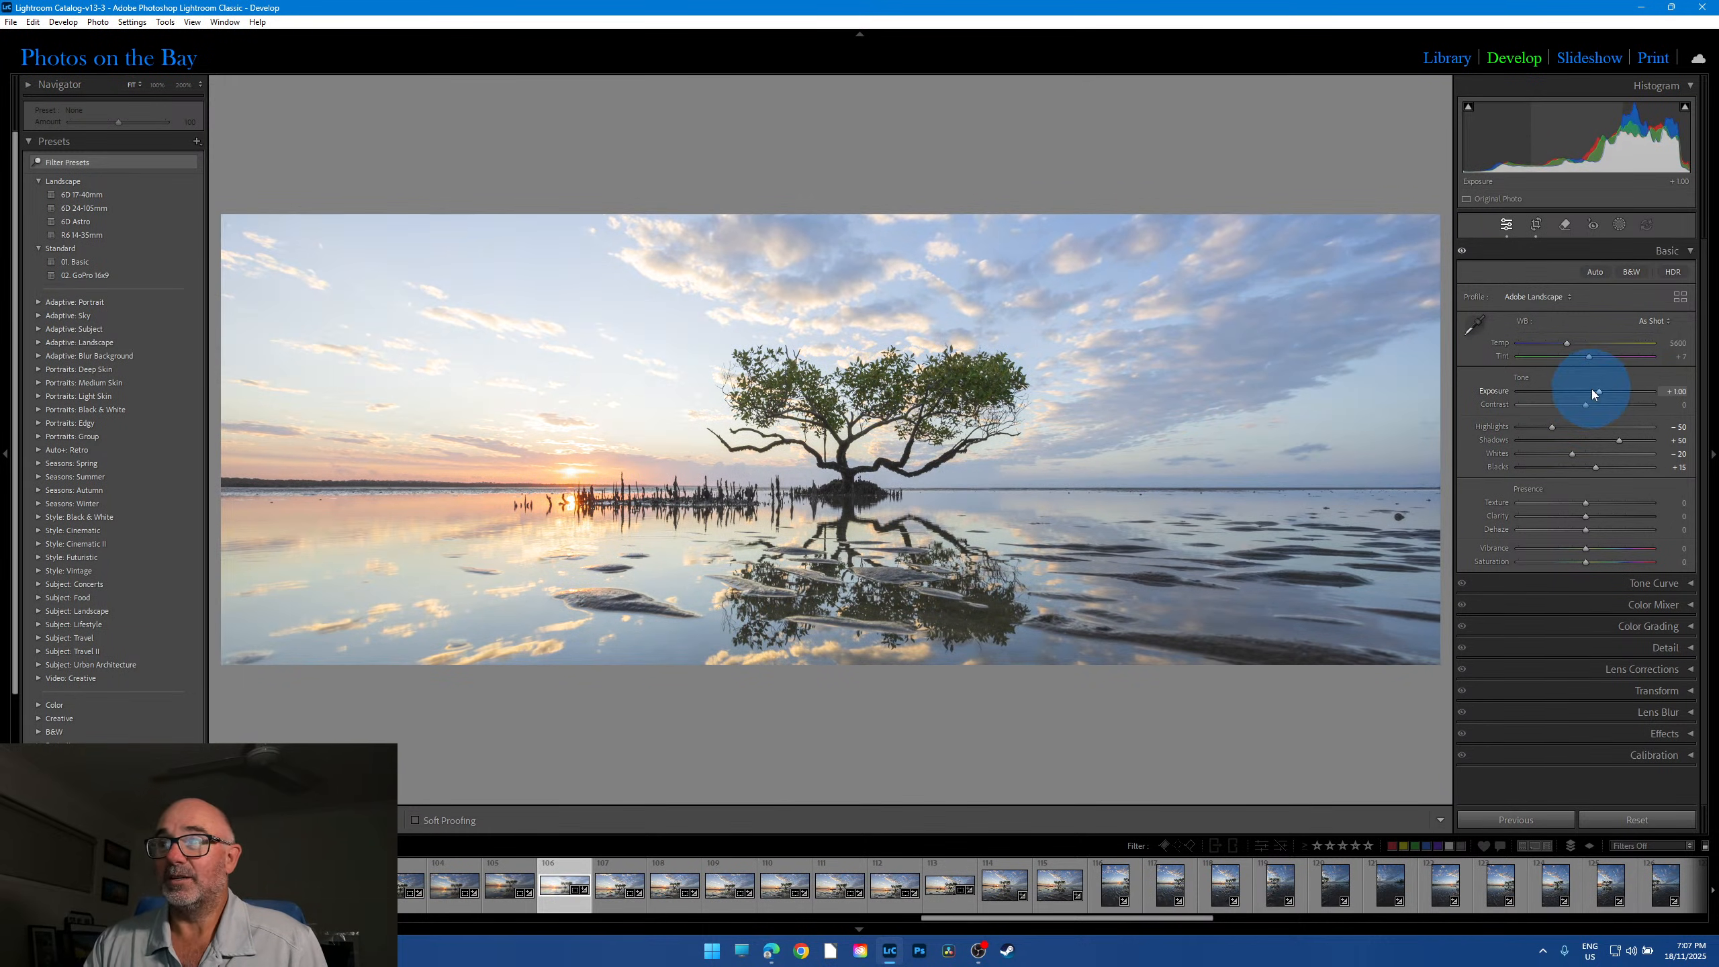
{"action": "left_click", "coordinate": [876, 392]}
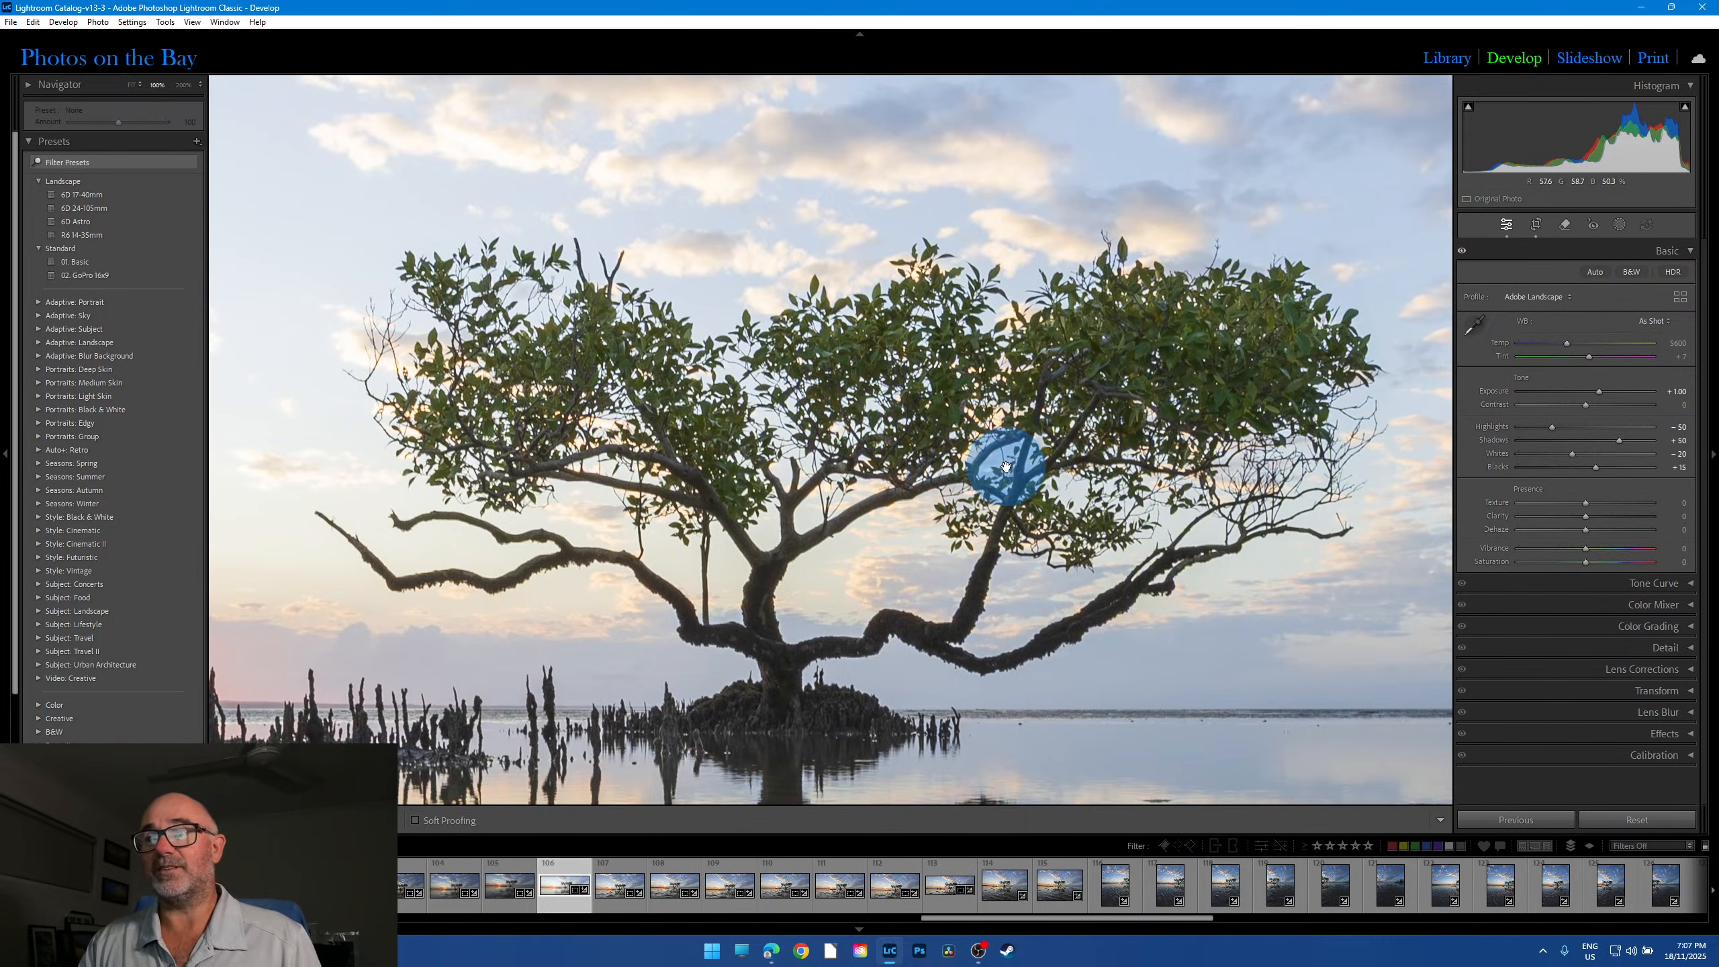
{"action": "left_click", "coordinate": [966, 440]}
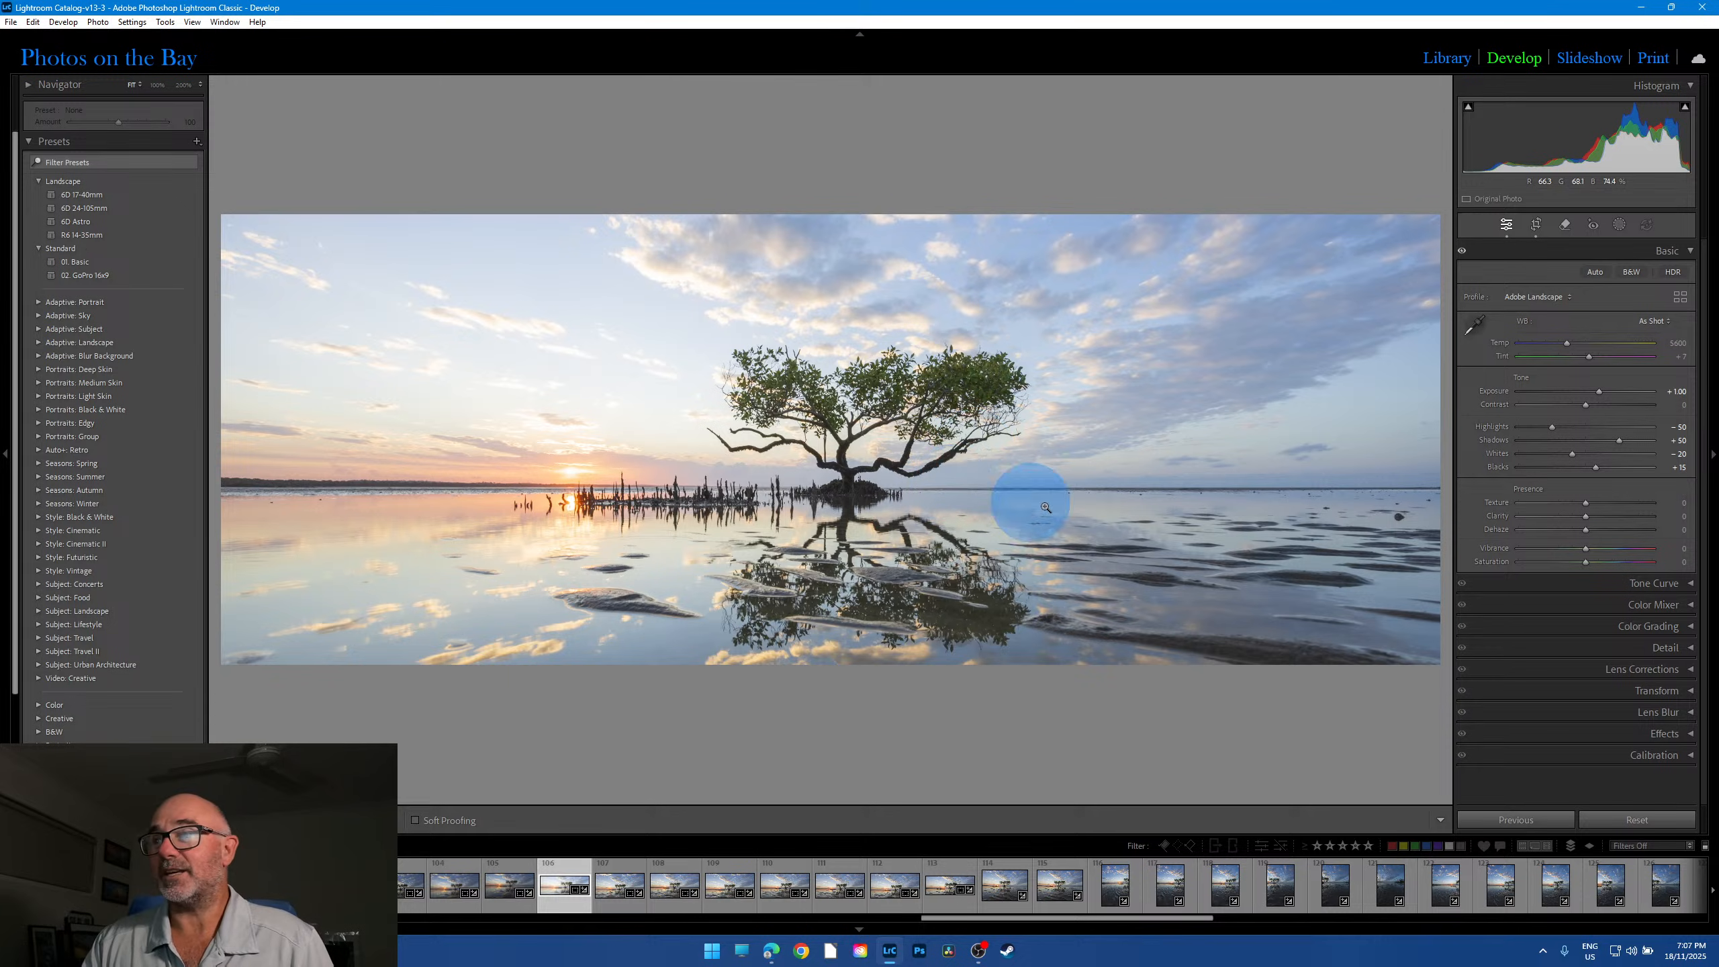
{"action": "double_click", "coordinate": [1598, 391]}
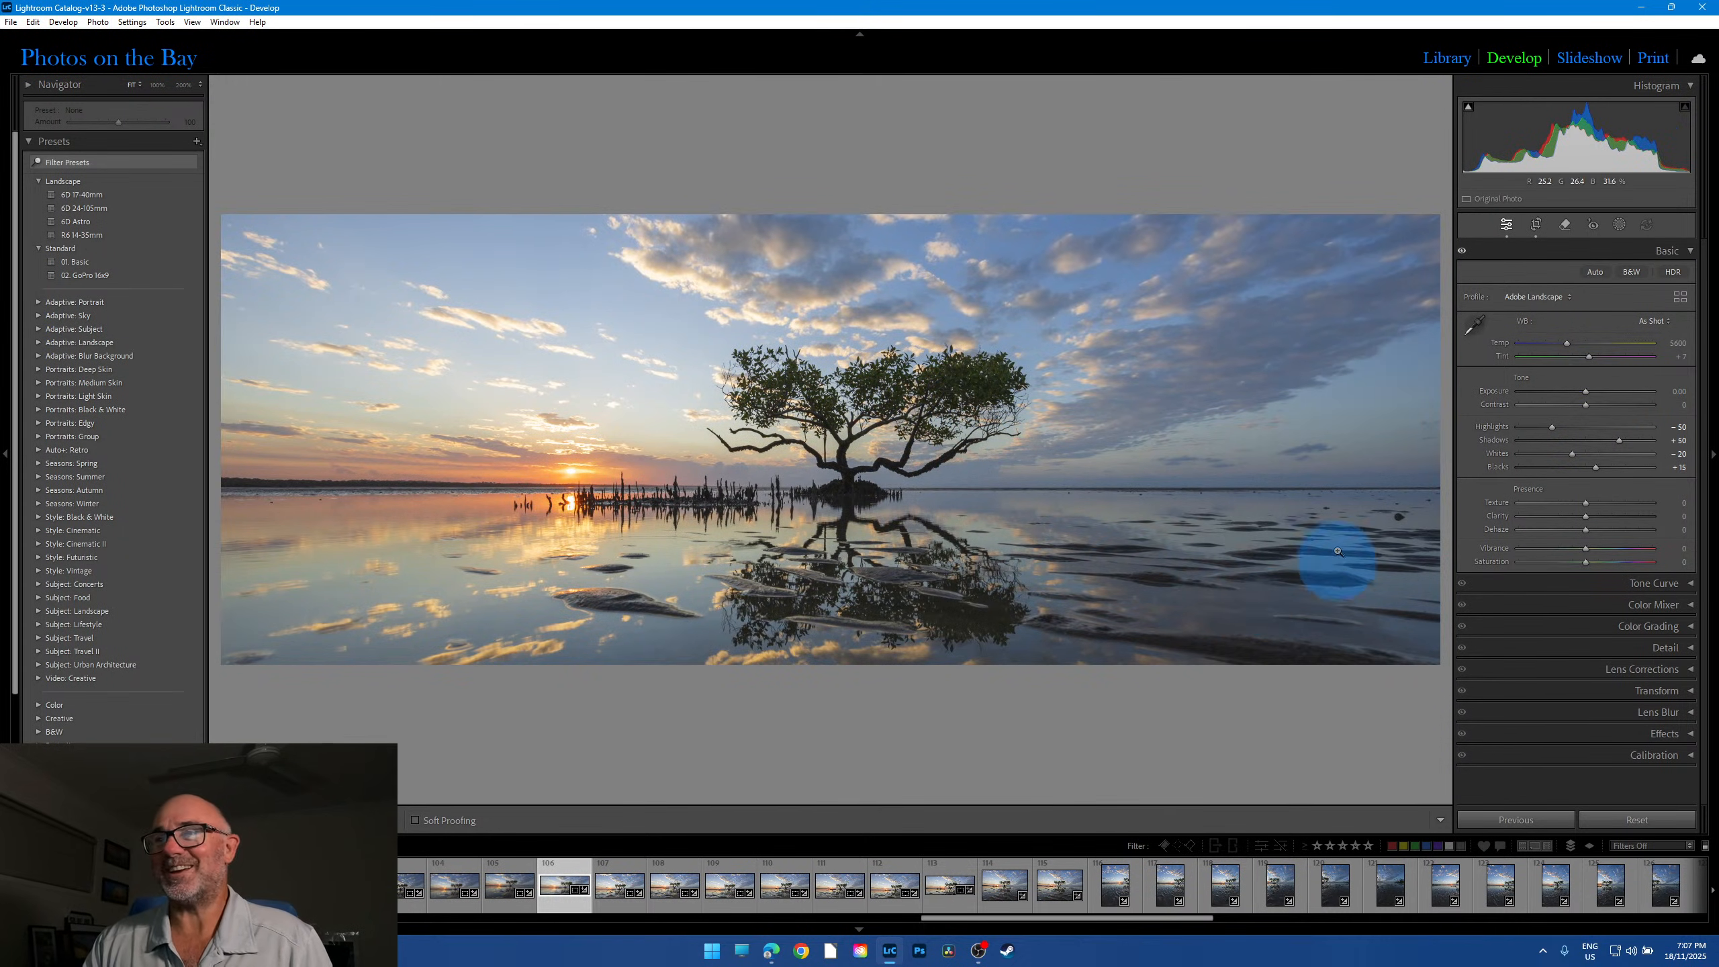
Step: Try an exposure of +1.35 on photo 106, check the tree and mangrove shoots at 100%, and reset the exposure
{"action": "left_click_drag", "start_coordinate": [1586, 391], "coordinate": [1598, 395]}
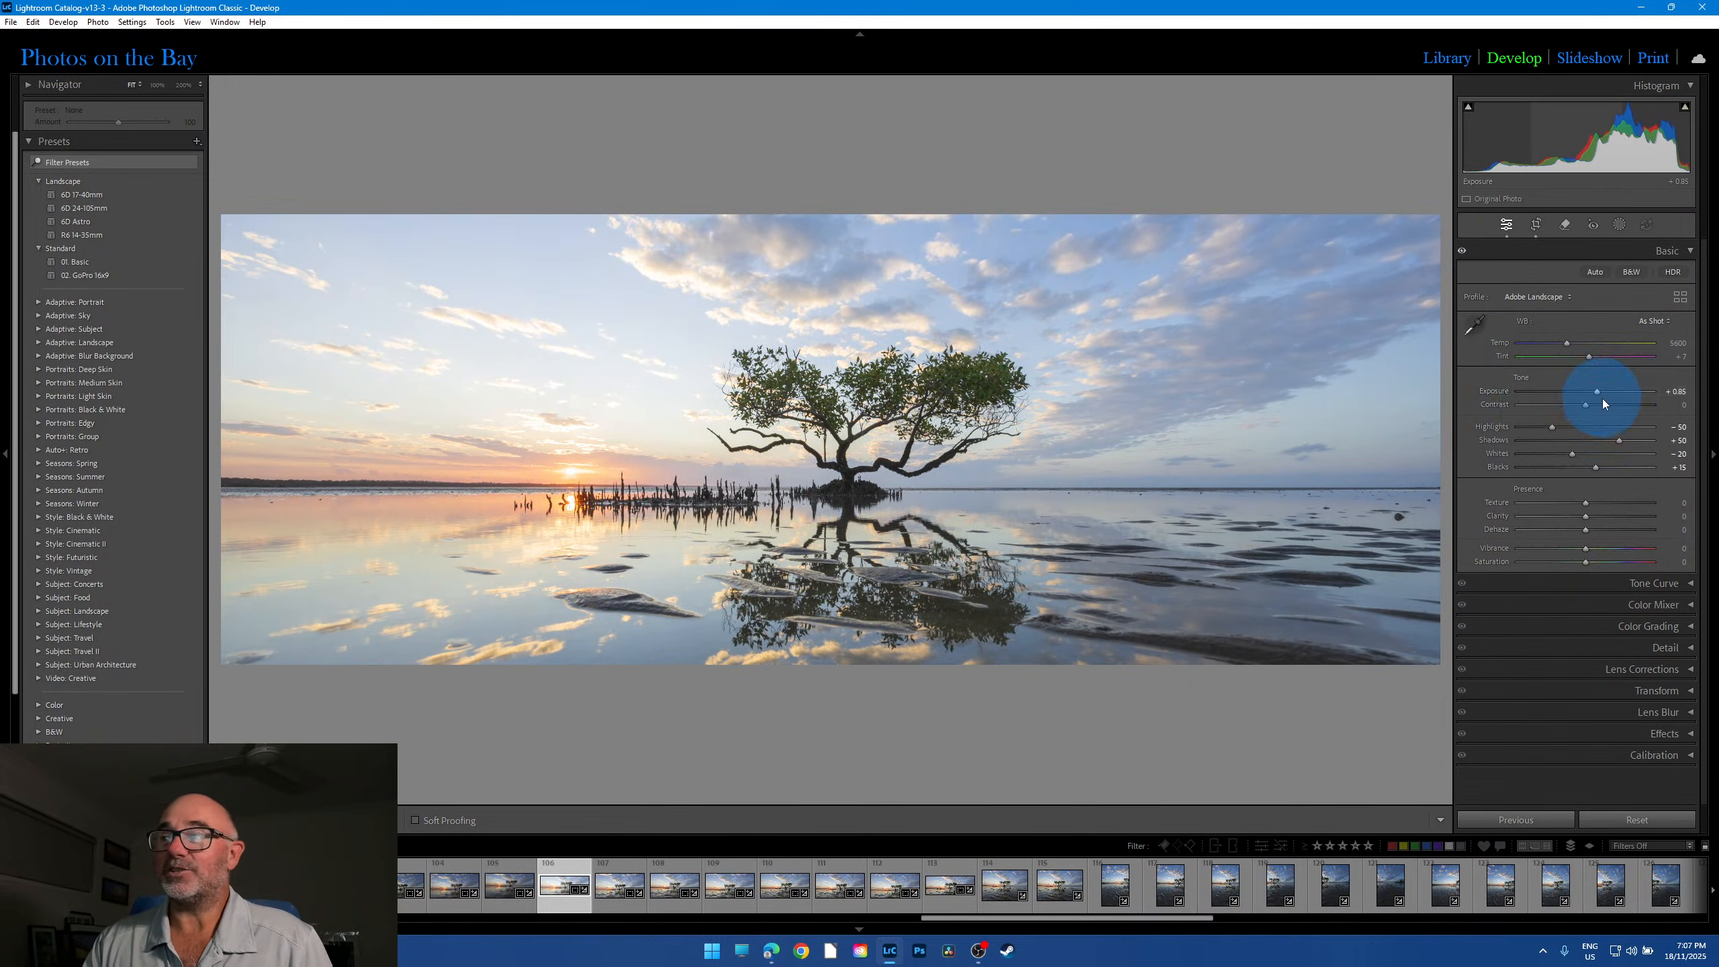
{"action": "left_click_drag", "start_coordinate": [1598, 399], "coordinate": [1604, 386]}
{"action": "left_click", "coordinate": [922, 396]}
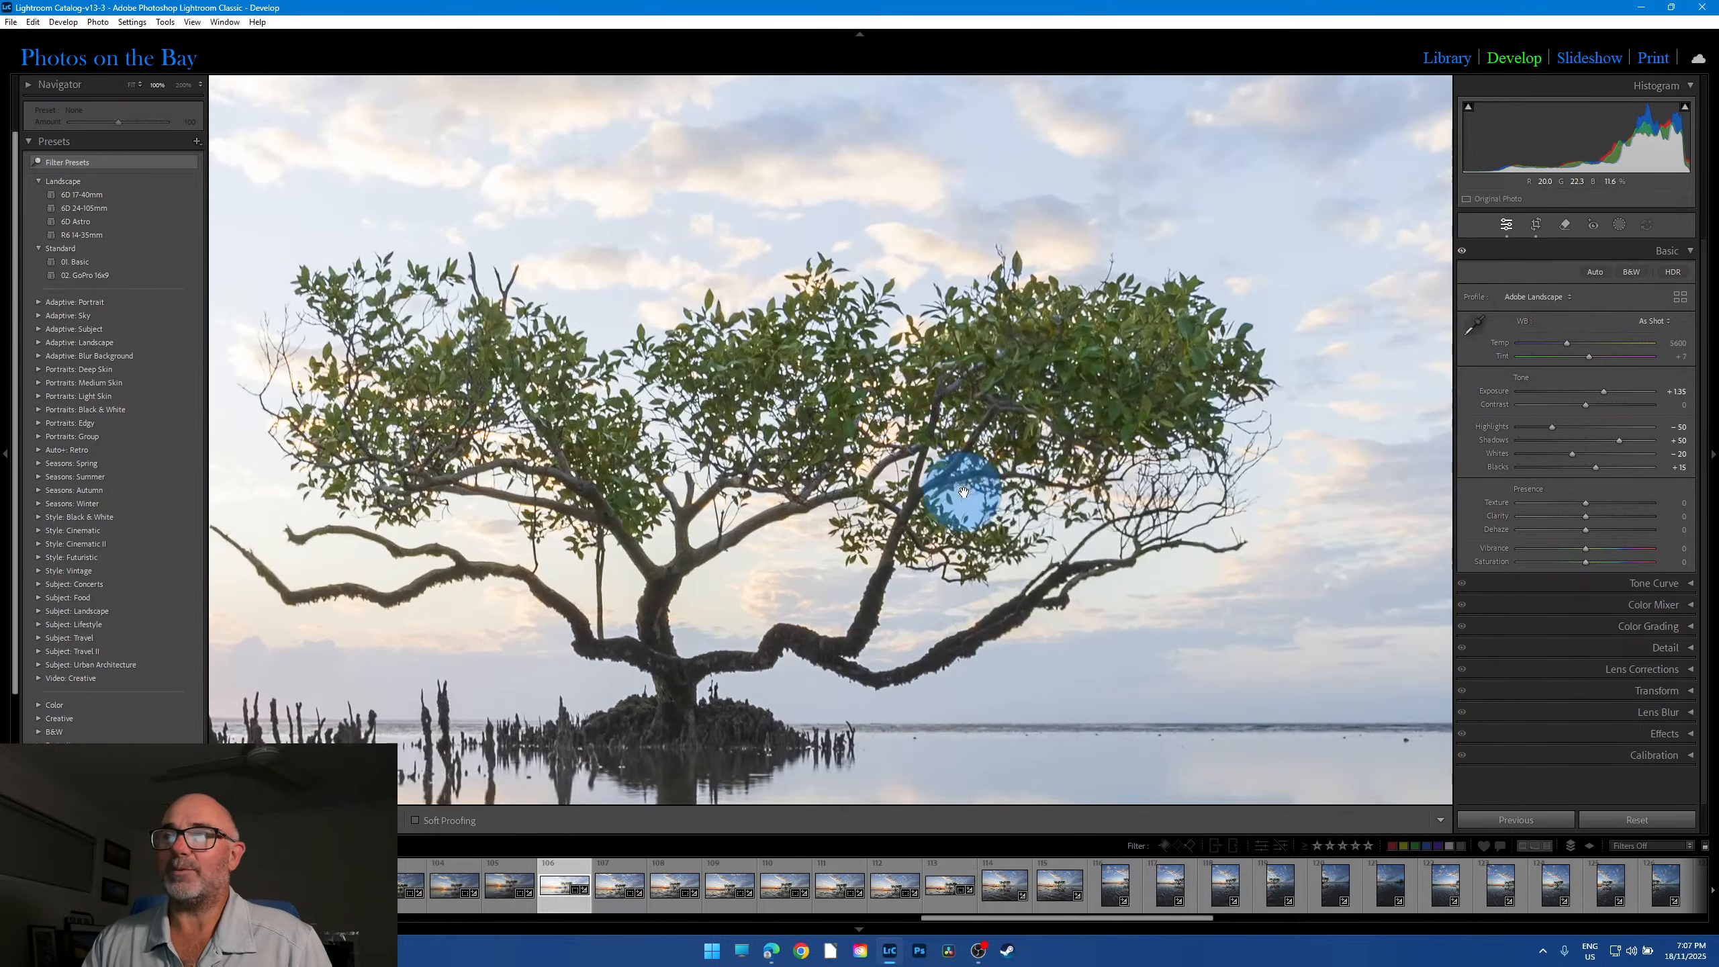
{"action": "left_click", "coordinate": [607, 488]}
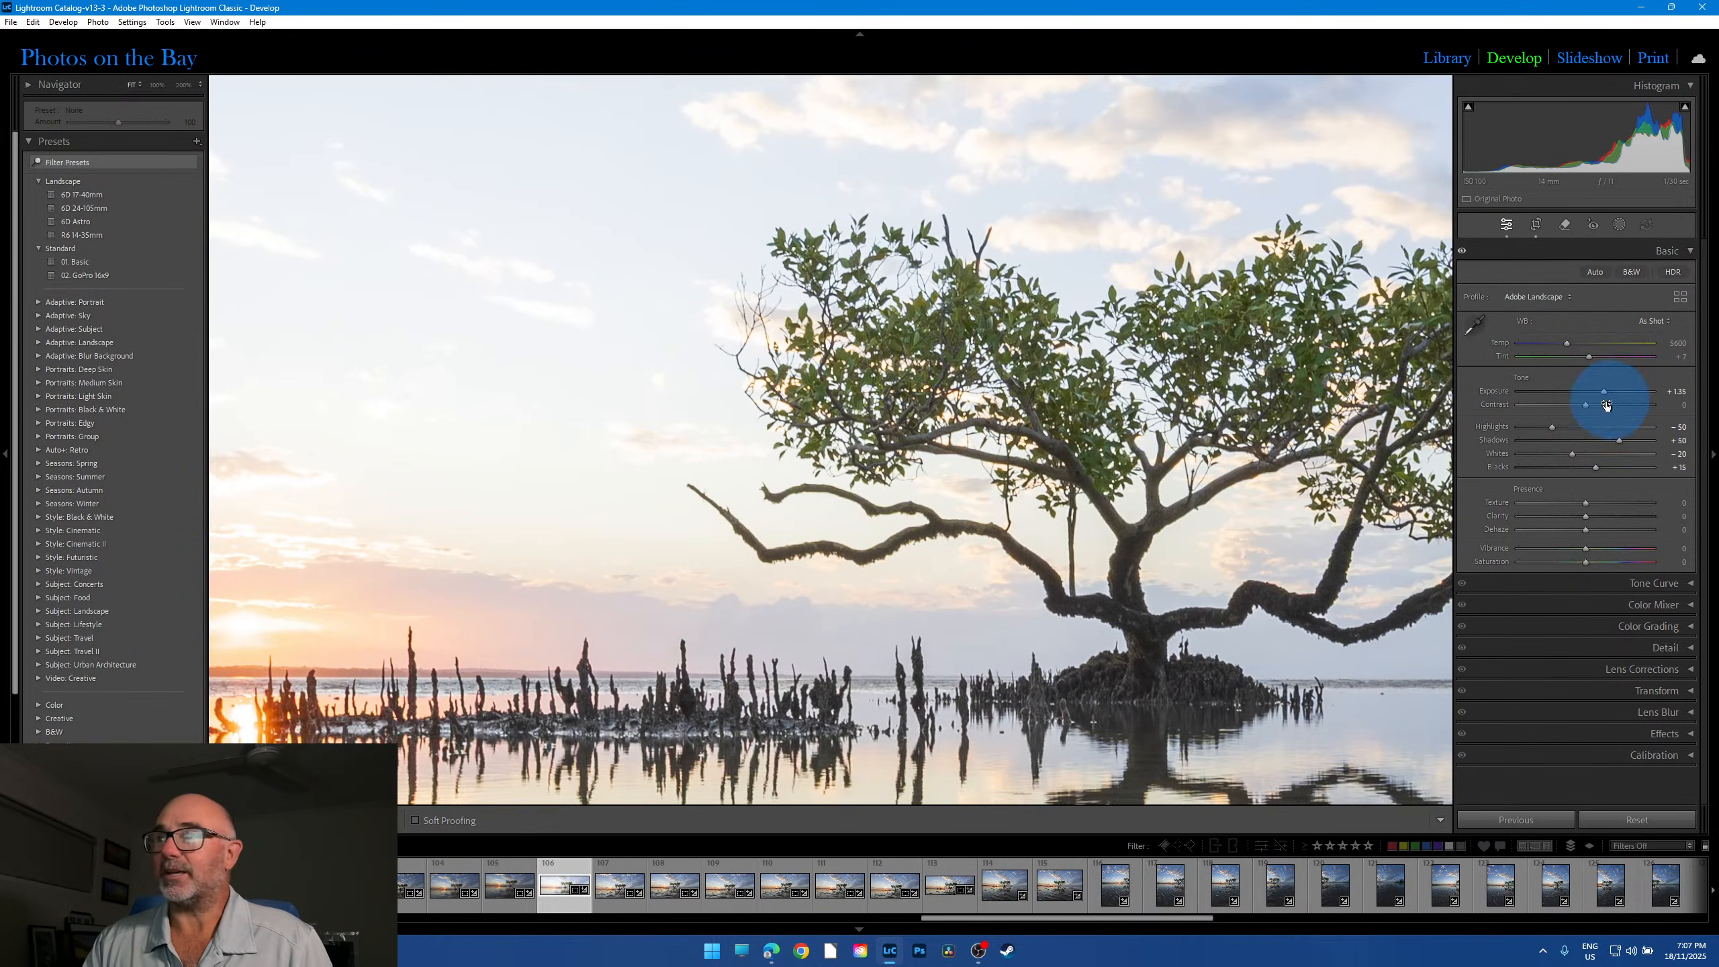
{"action": "left_click_drag", "start_coordinate": [1603, 392], "coordinate": [1605, 396]}
{"action": "double_click", "coordinate": [1604, 396]}
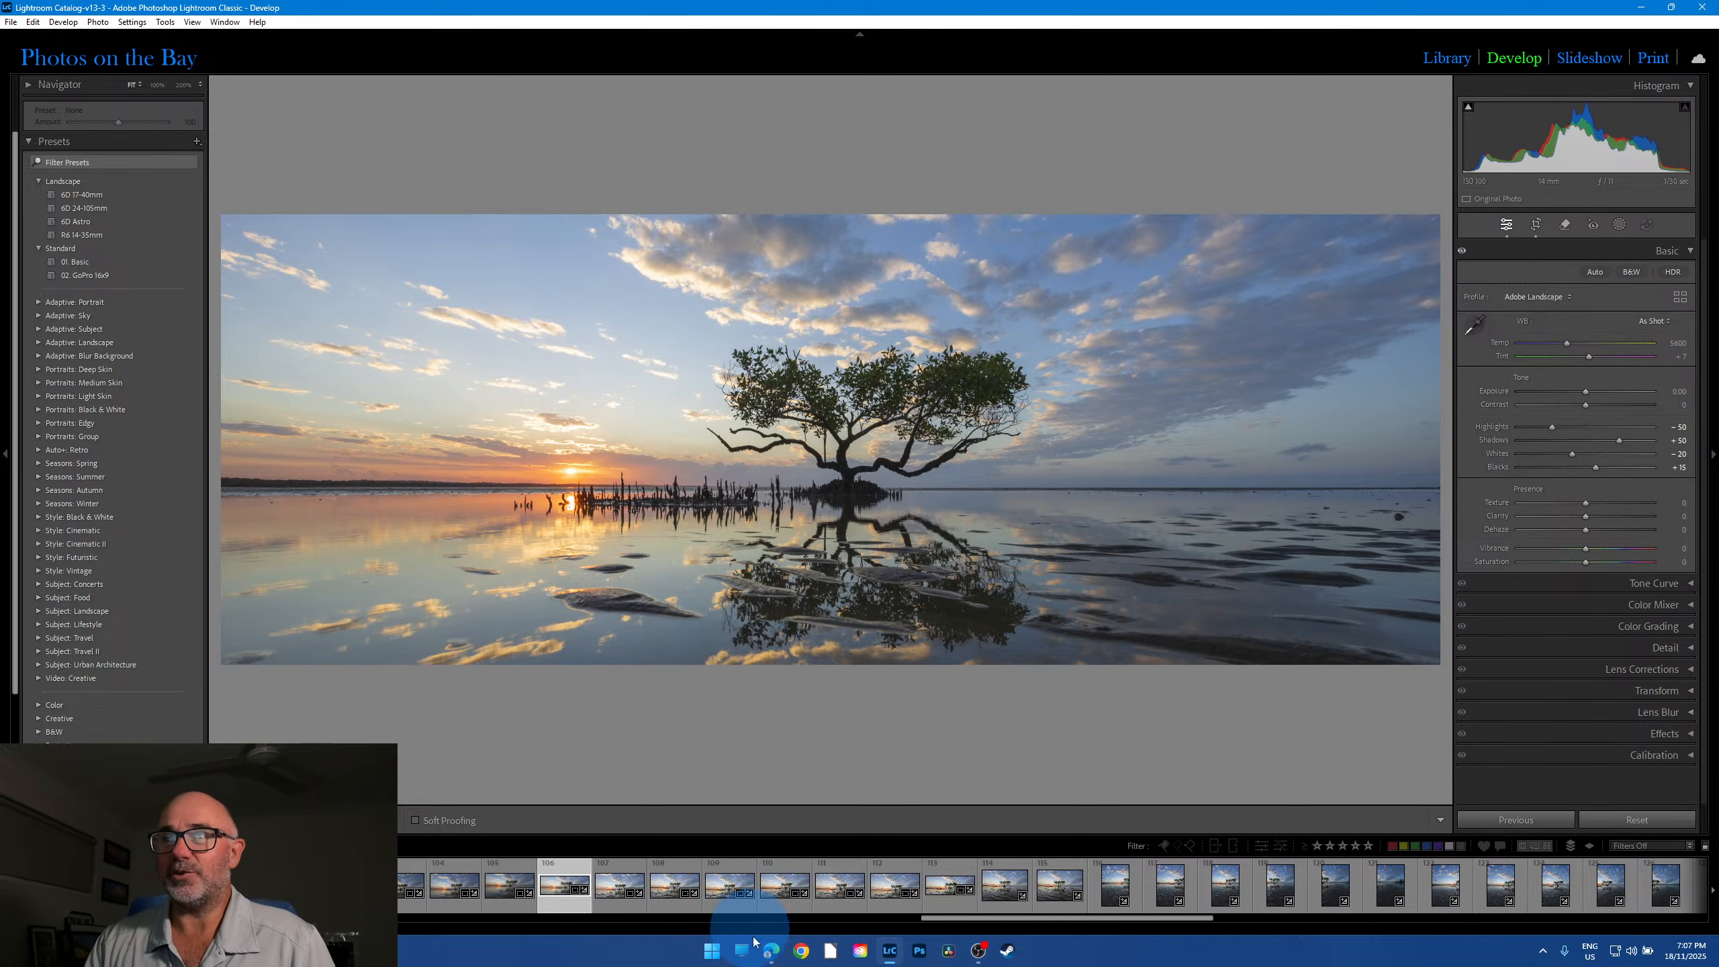
Step: Open photo 107 and check the sun behind the mangrove shoots and the foreground rock at 100%
{"action": "key", "text": "Right"}
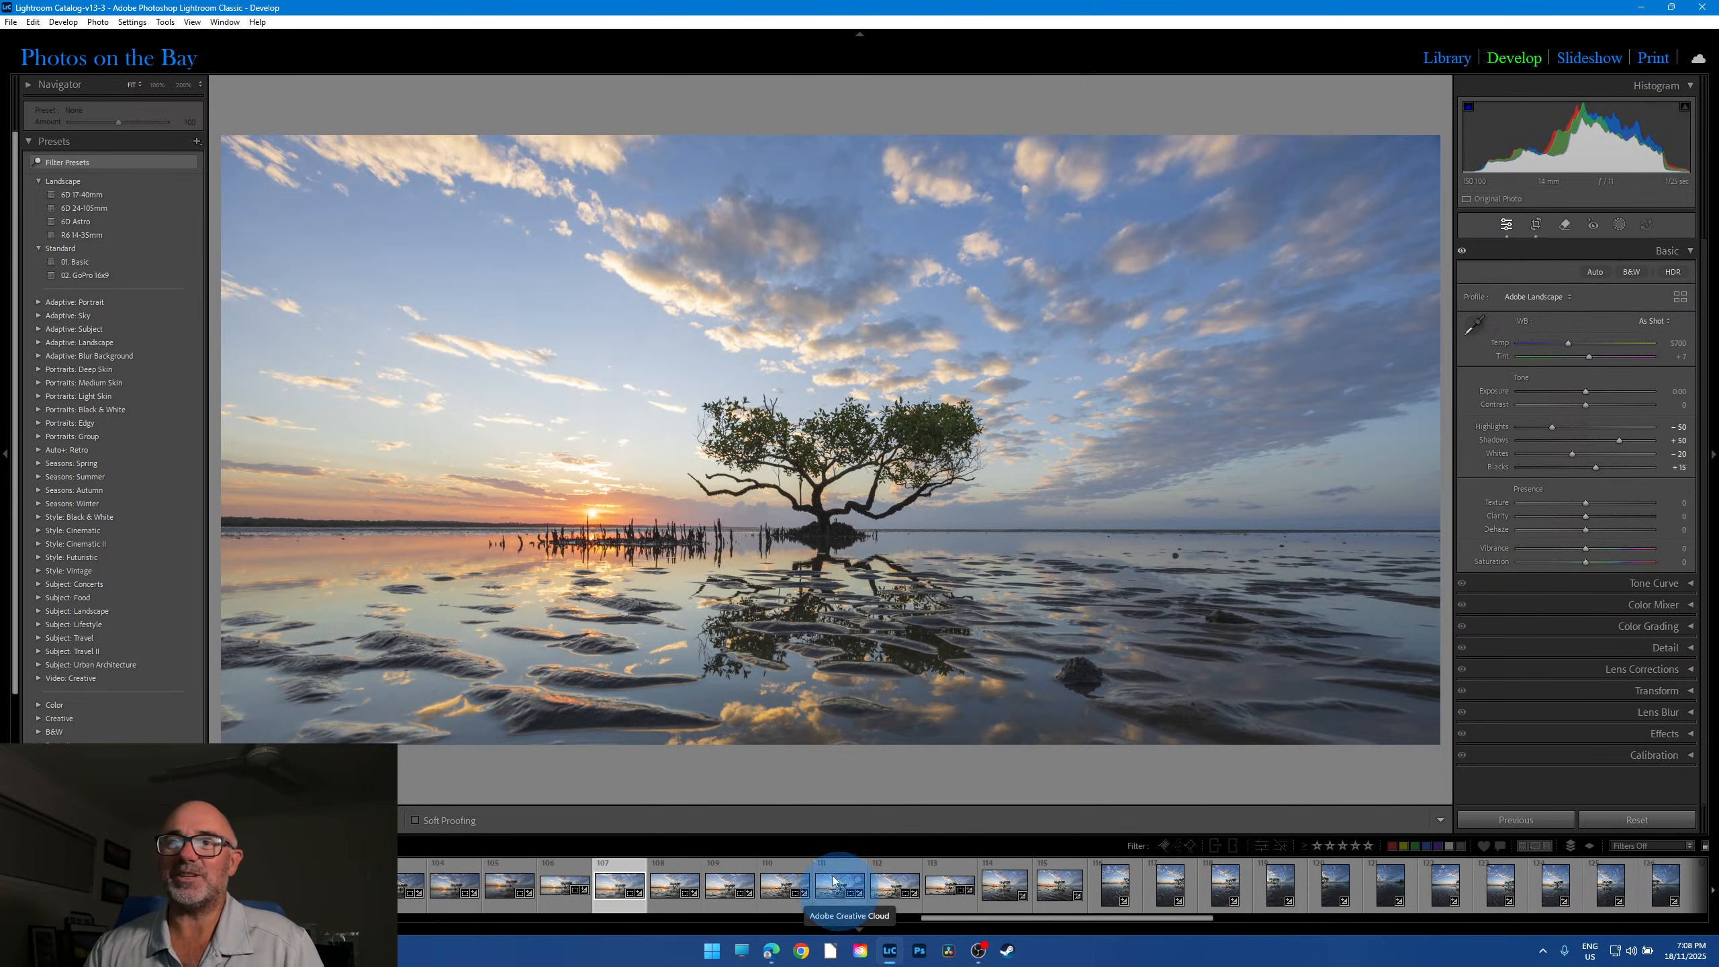
{"action": "left_click", "coordinate": [602, 526]}
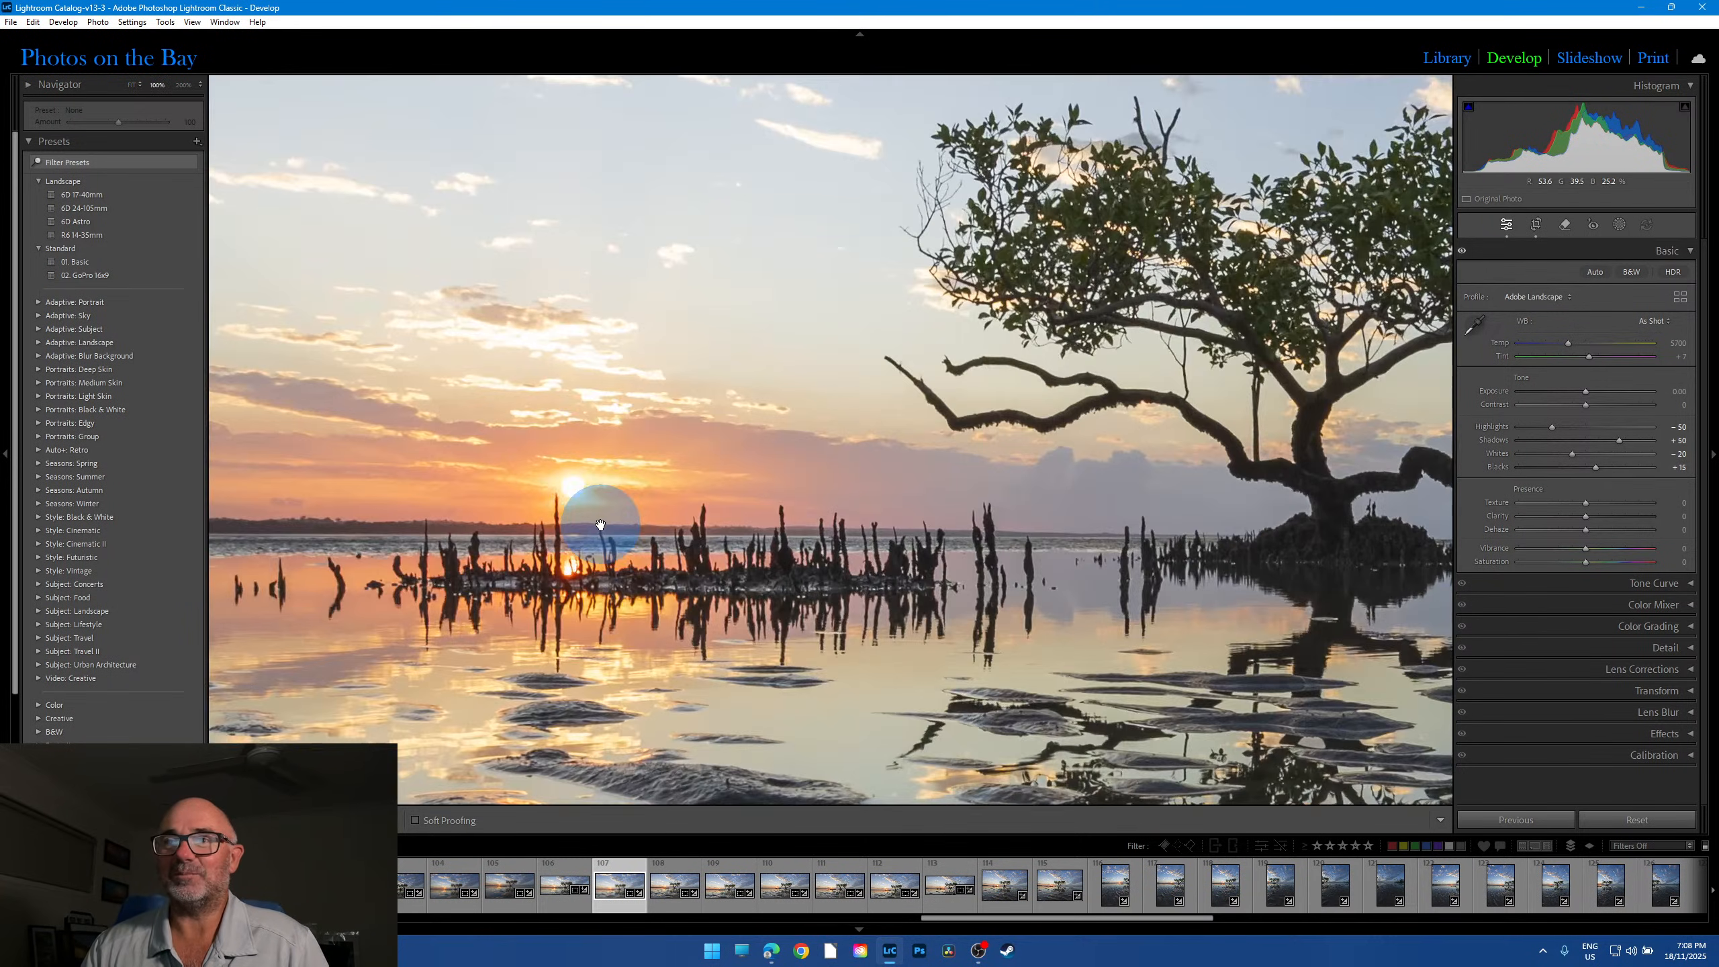
{"action": "left_click", "coordinate": [611, 565]}
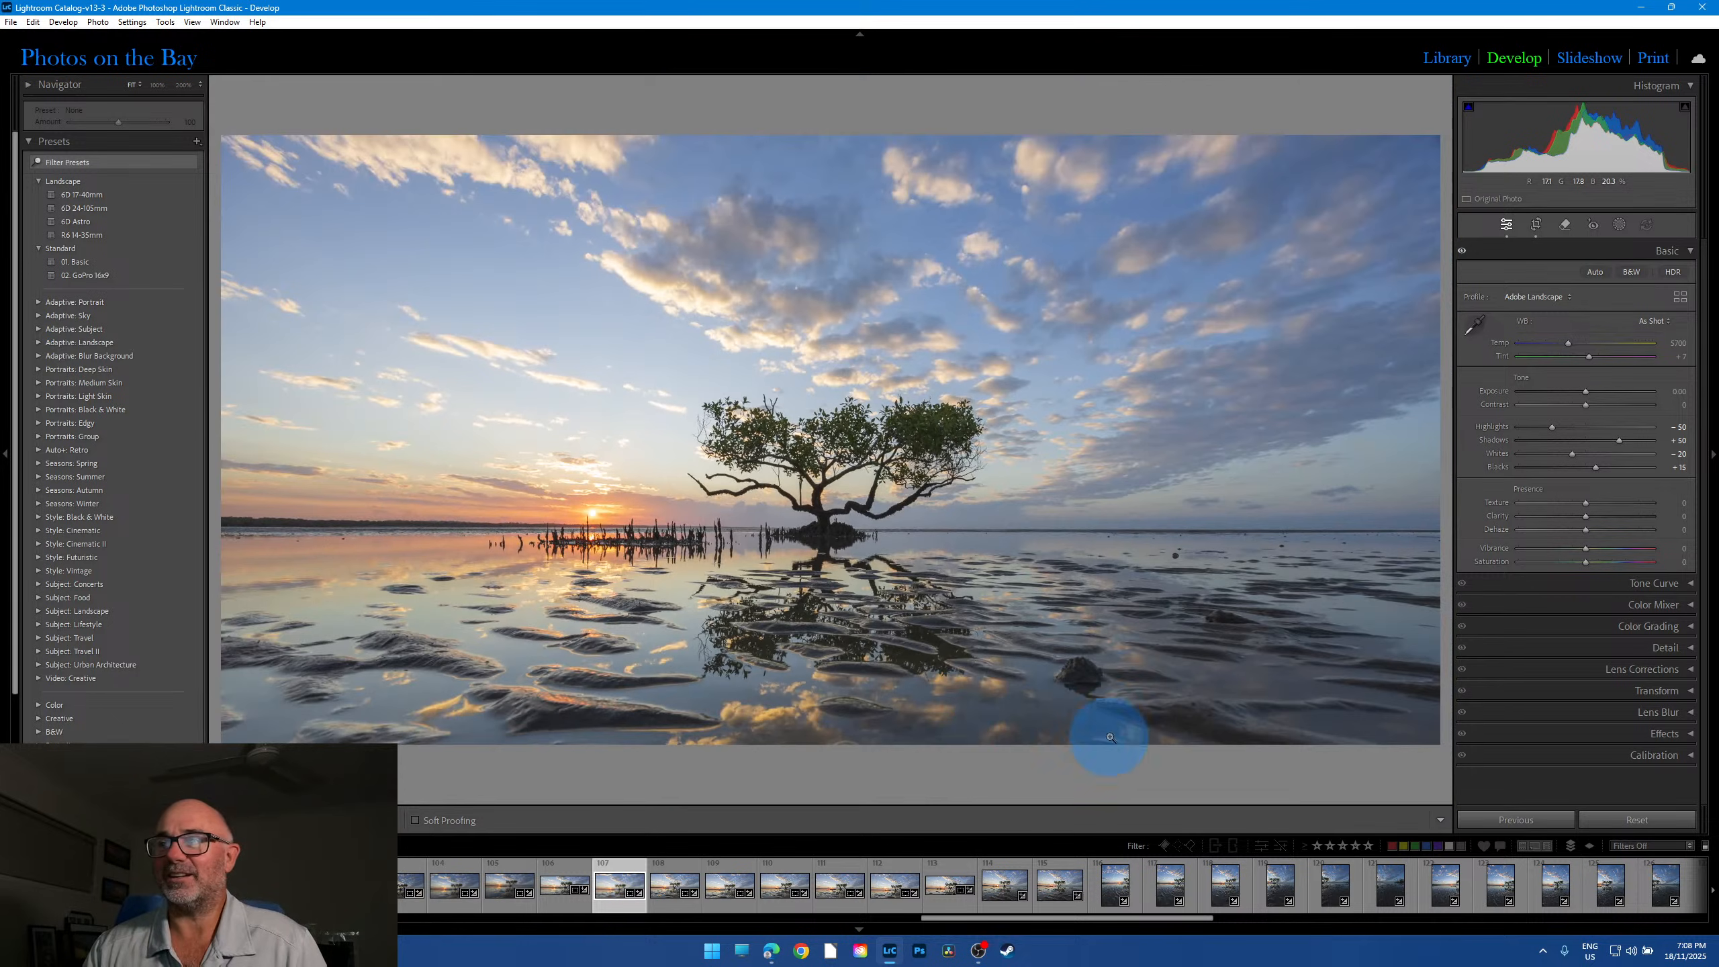
{"action": "left_click", "coordinate": [1091, 693]}
{"action": "left_click", "coordinate": [1089, 664]}
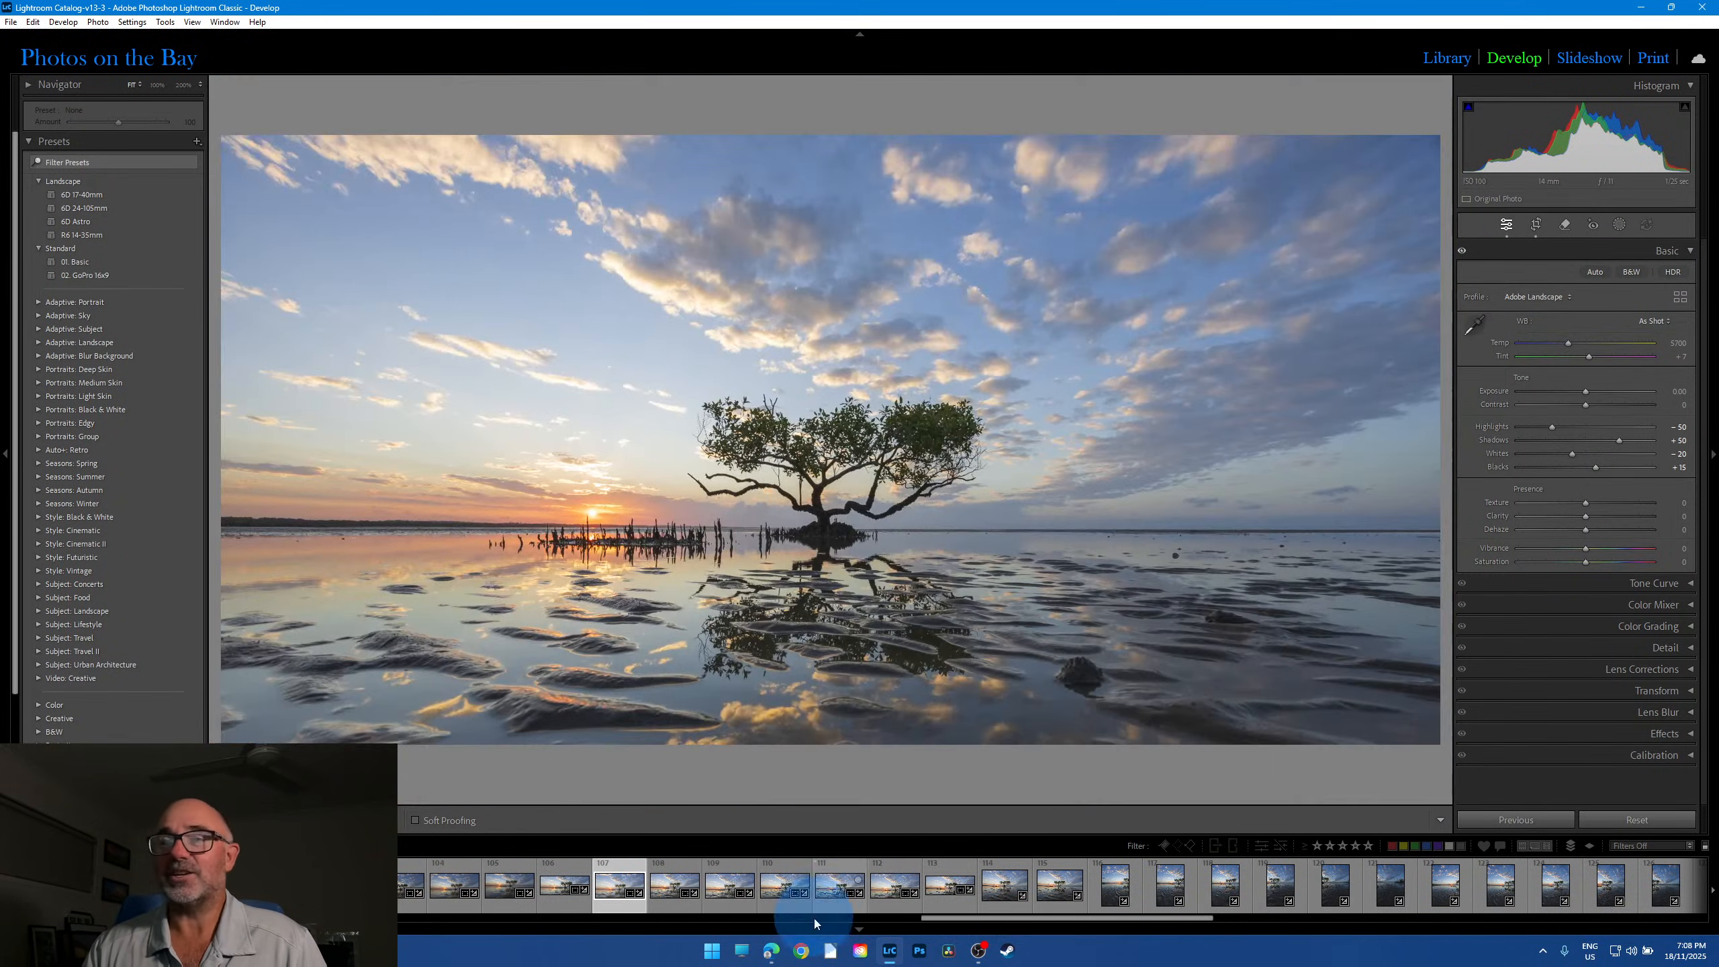
Step: View photos 108 and 109 in turn to compare their framing
{"action": "left_click", "coordinate": [675, 884]}
{"action": "mouse_move", "coordinate": [978, 950]}
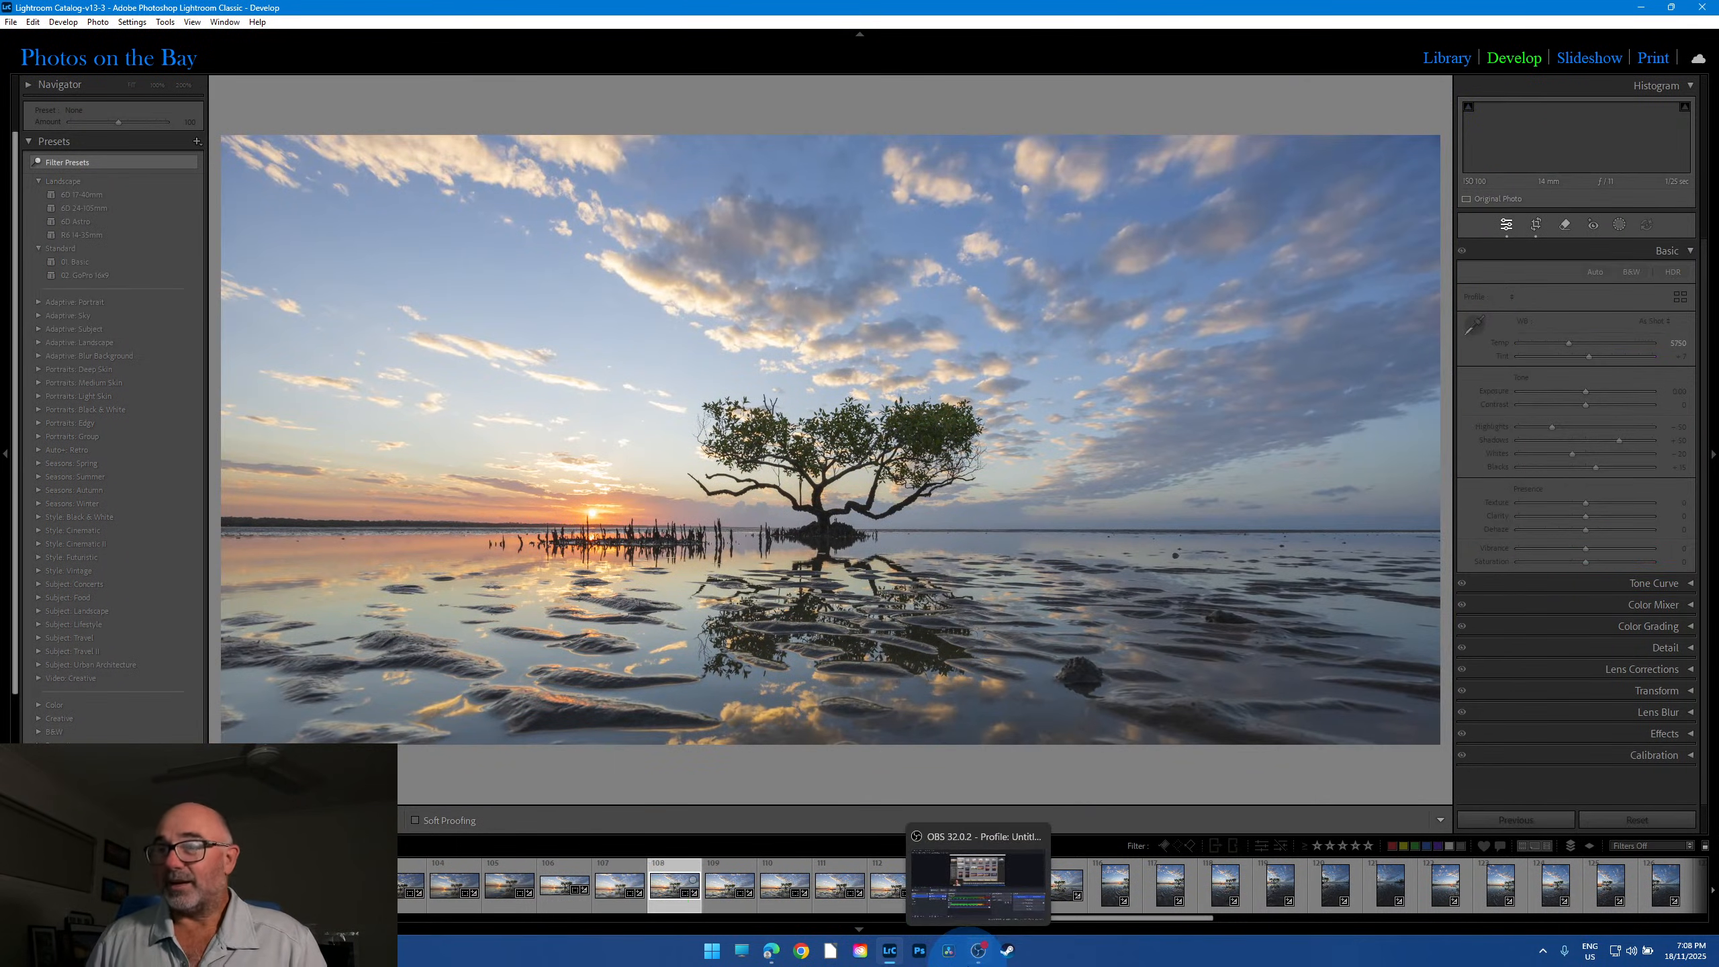
{"action": "key", "text": "Right"}
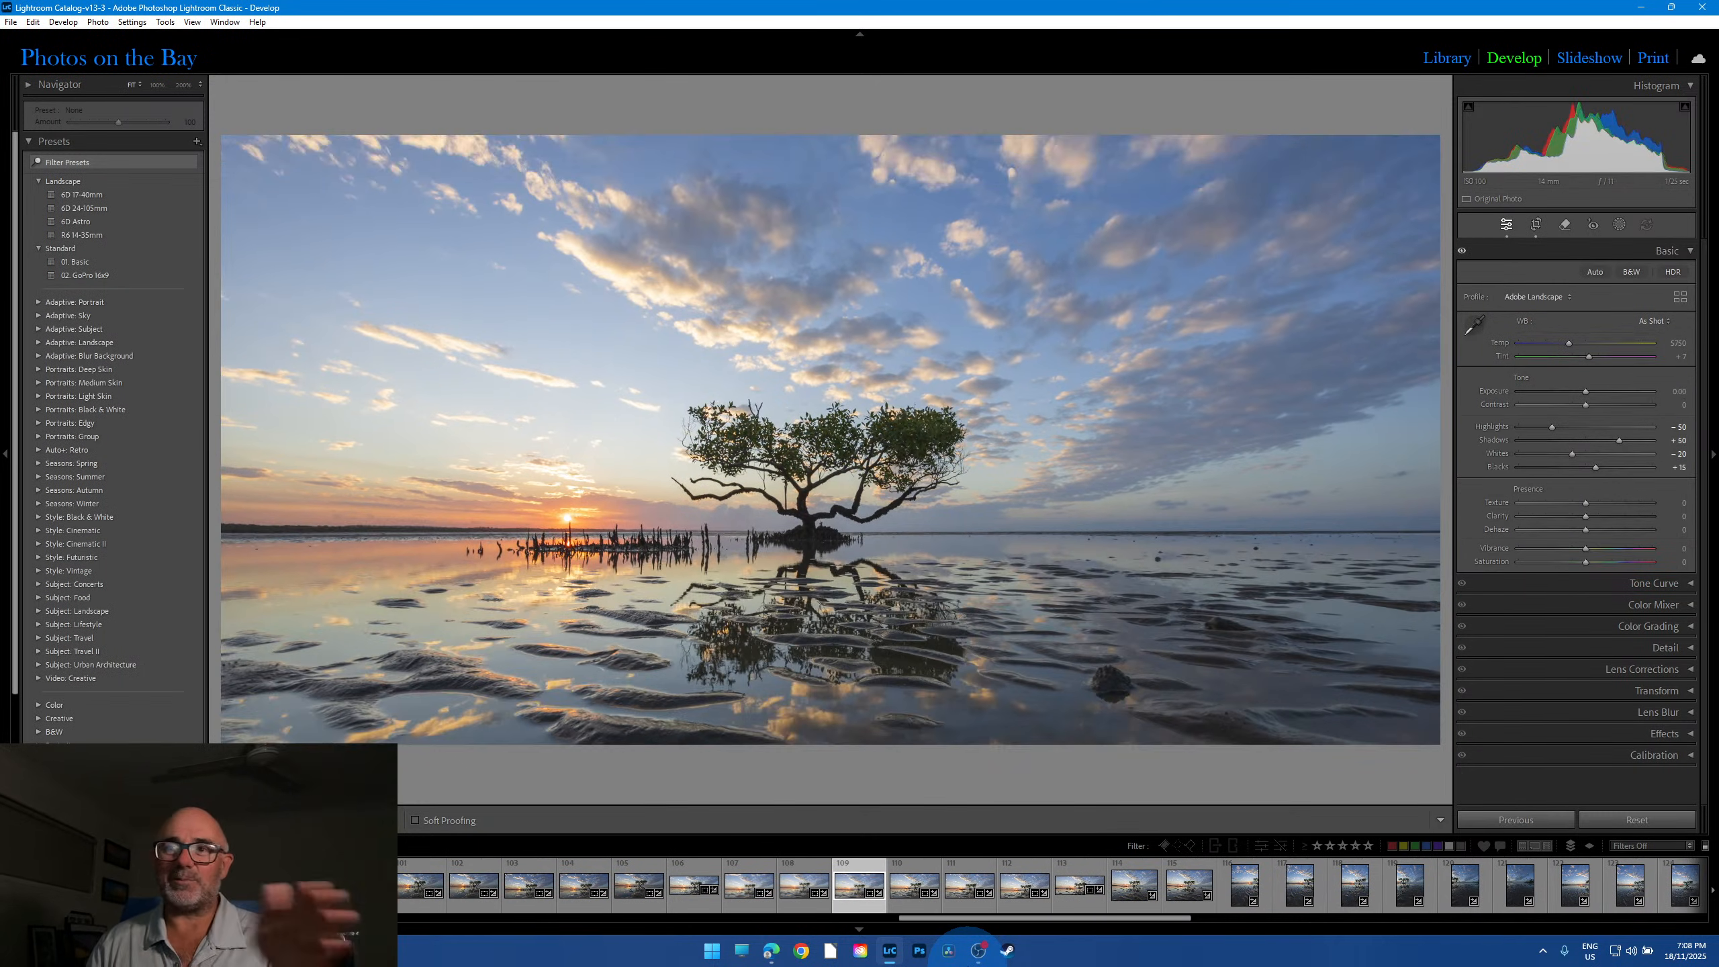
Step: View photos 110 and 111, and switch between photos 107 and 106 to compare their framing
{"action": "key", "text": "Right"}
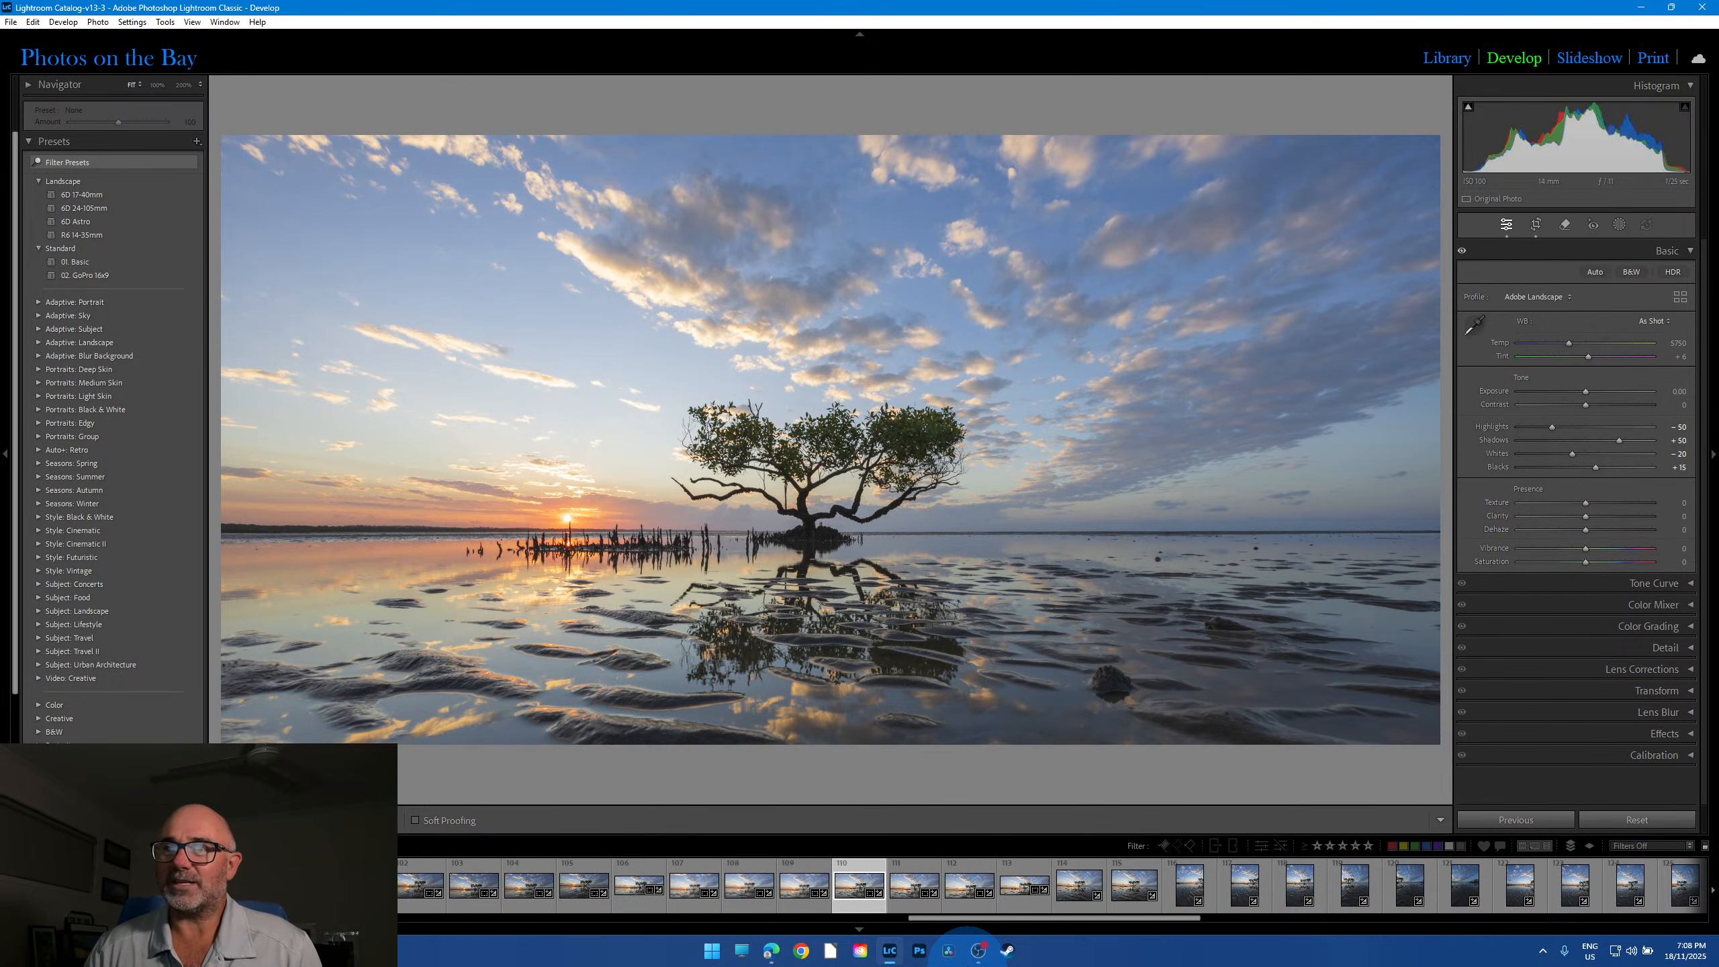
{"action": "key", "text": "Right"}
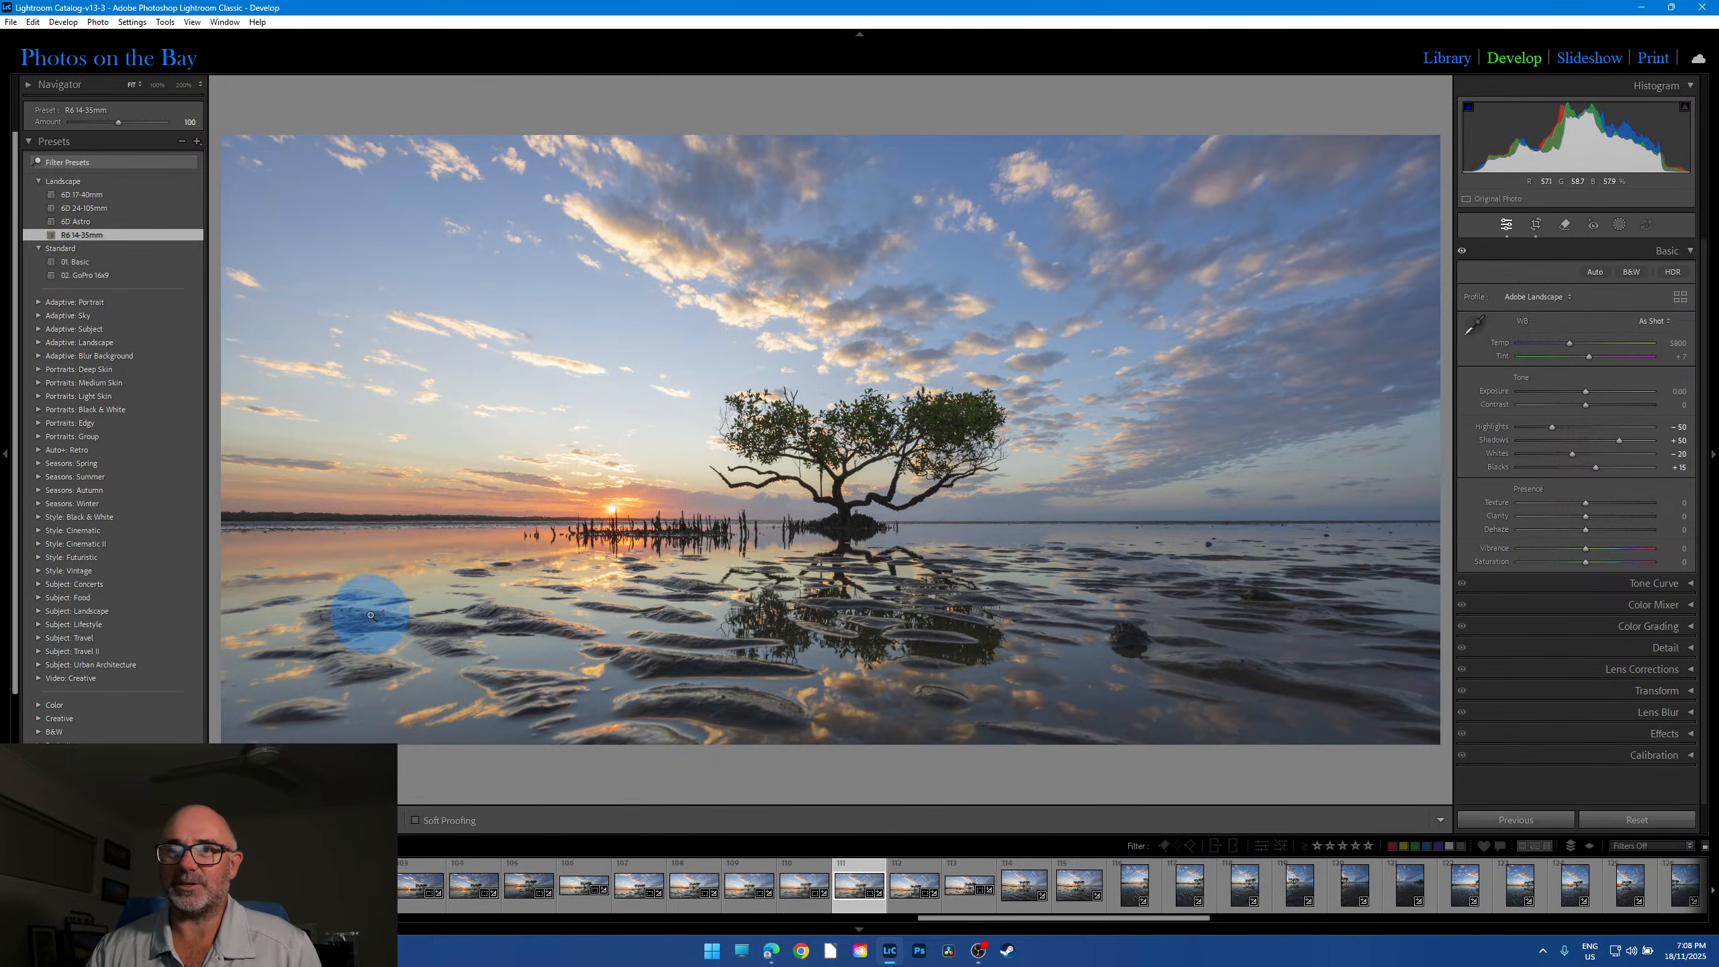
{"action": "left_click", "coordinate": [647, 912]}
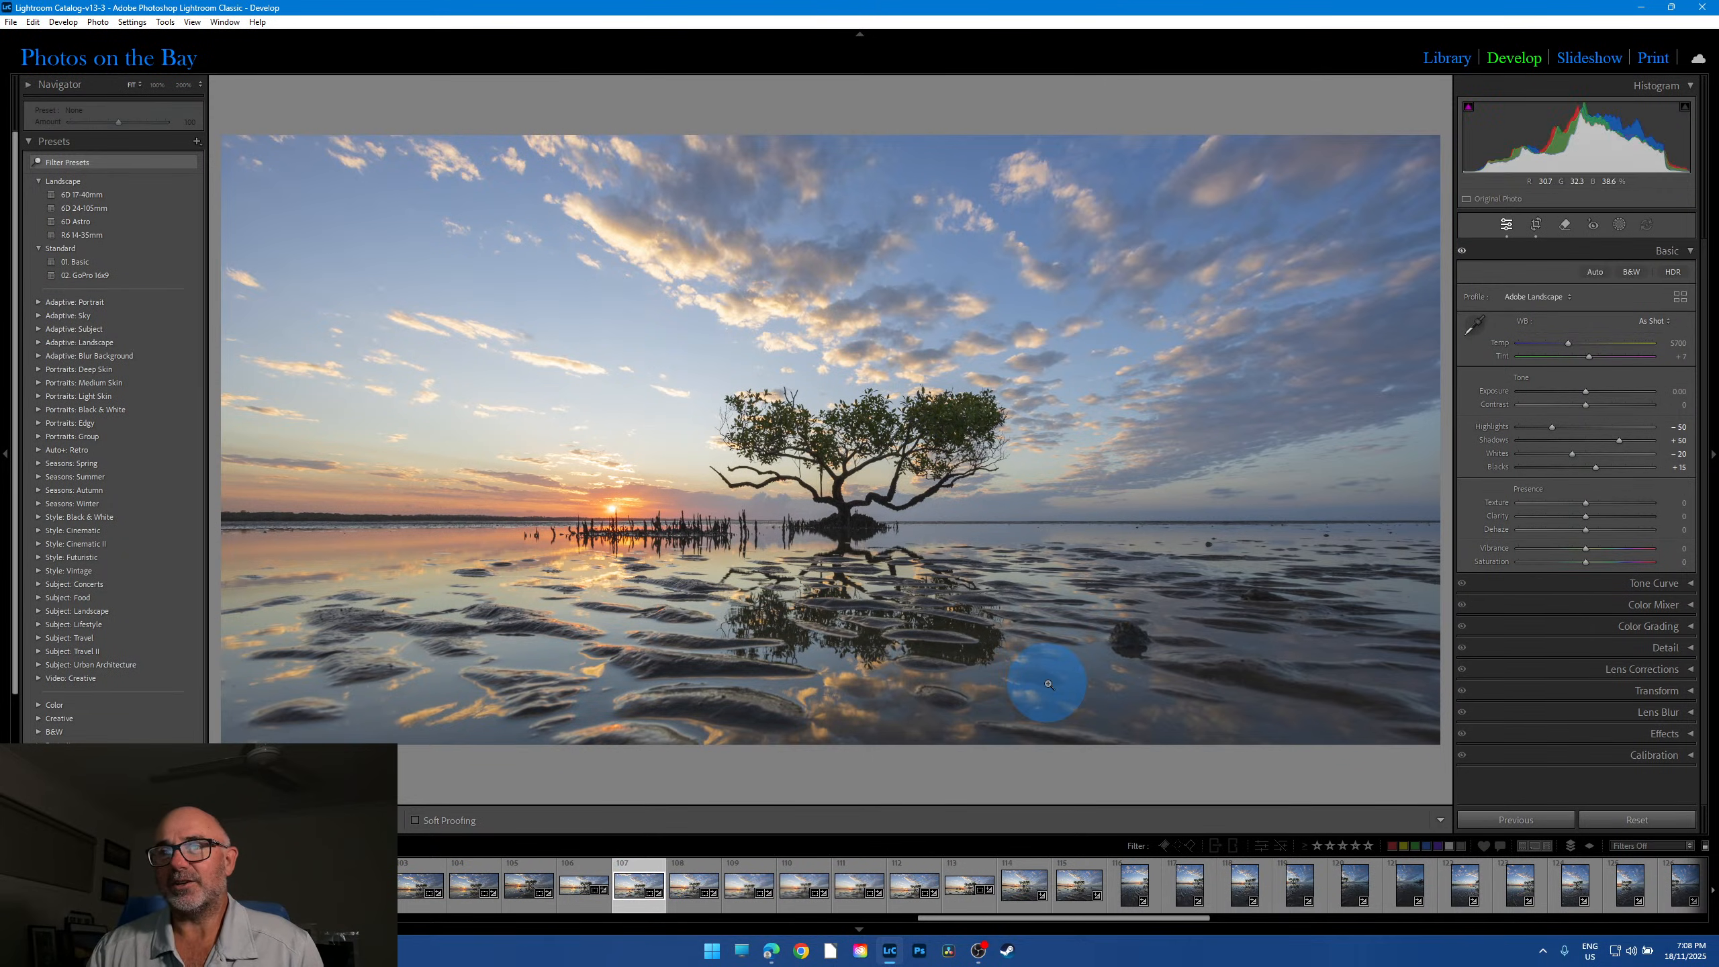
{"action": "left_click", "coordinate": [577, 900]}
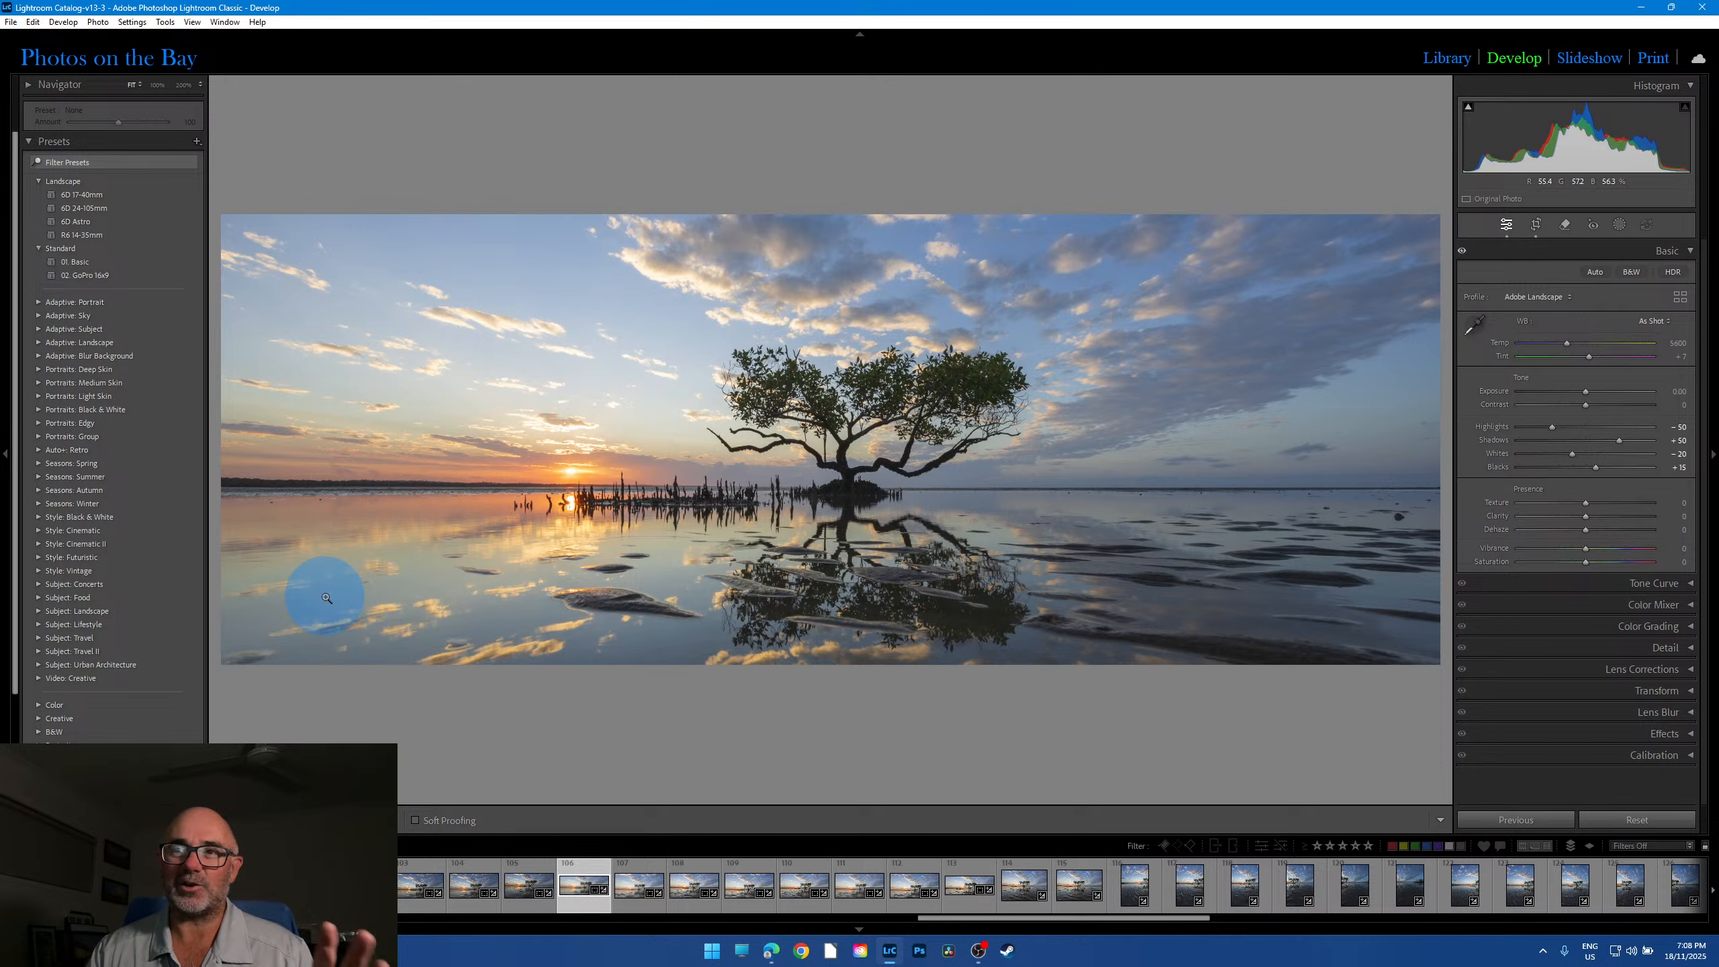
{"action": "left_click", "coordinate": [648, 906]}
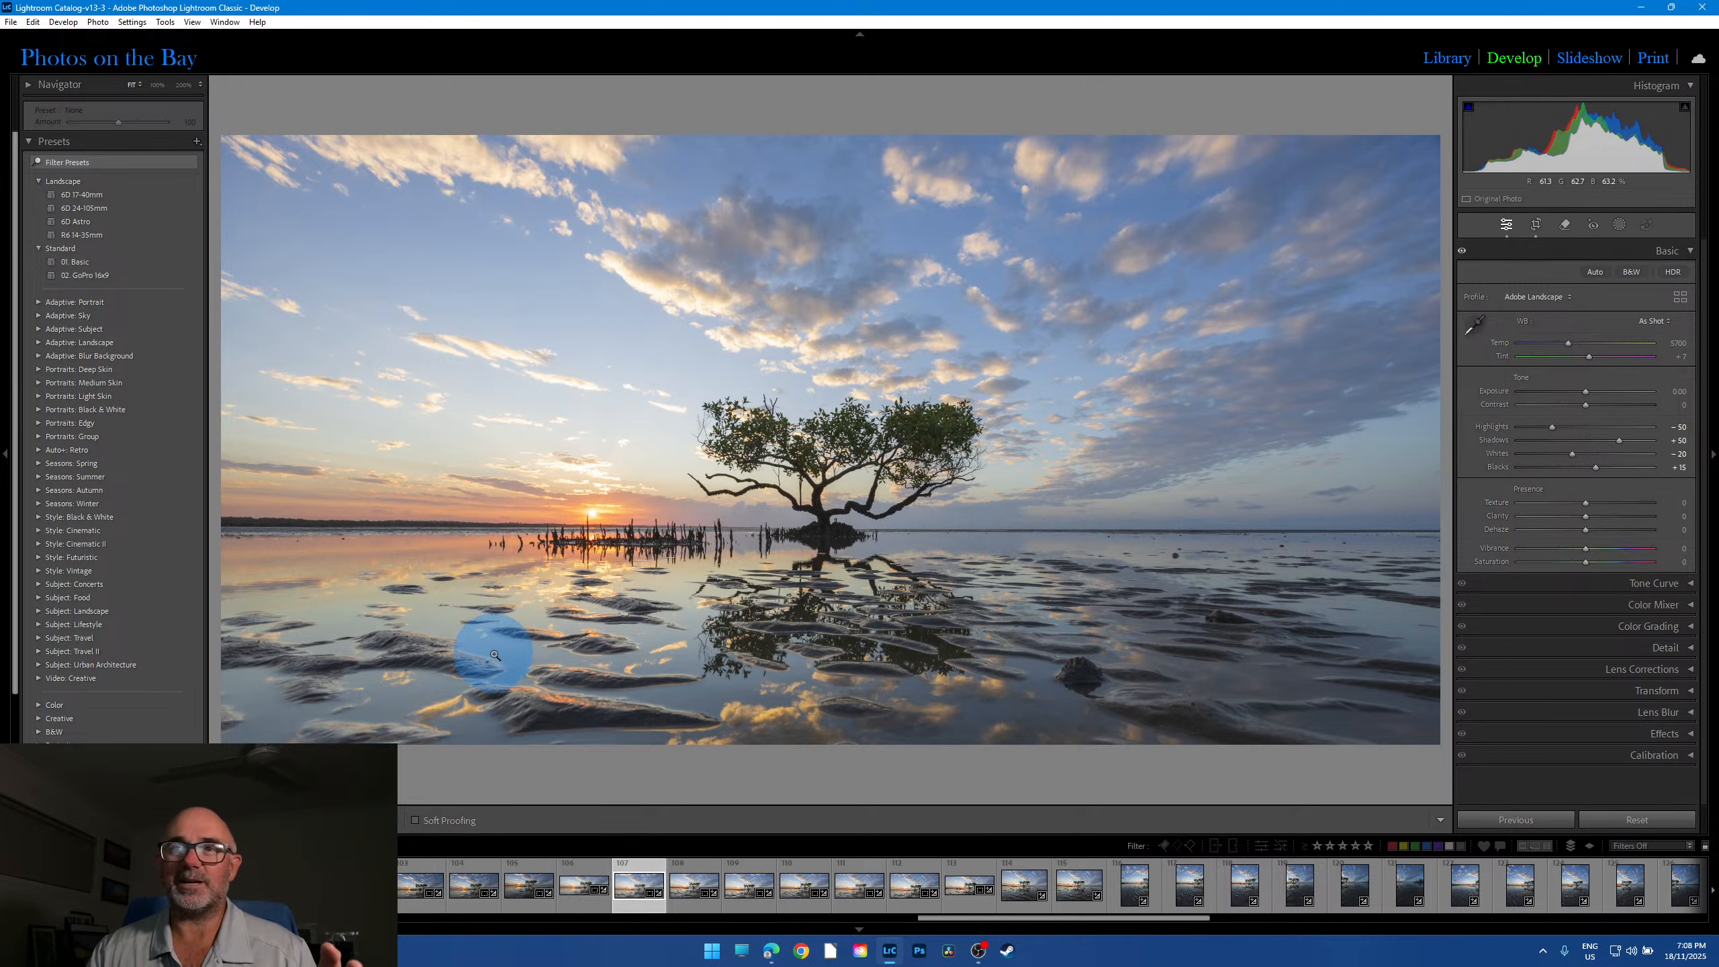
{"action": "left_click", "coordinate": [585, 904]}
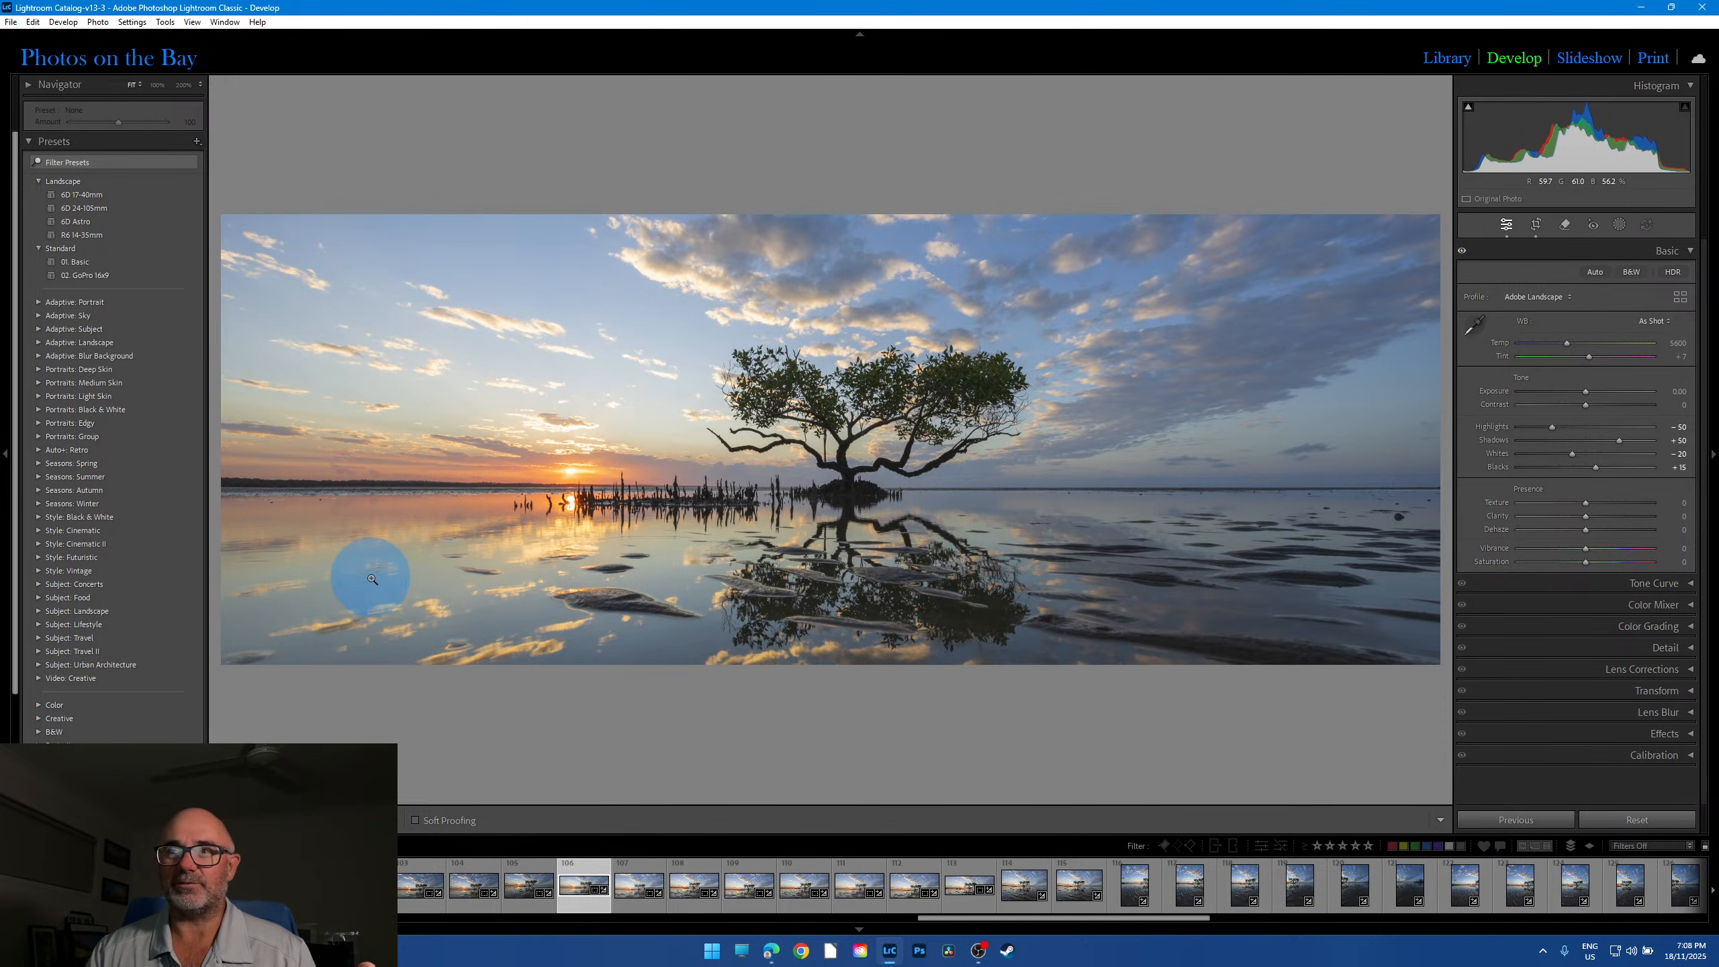
{"action": "left_click", "coordinate": [644, 905]}
Step: Check the crop of photo 107 and compare its before and after versions
{"action": "key", "text": "r"}
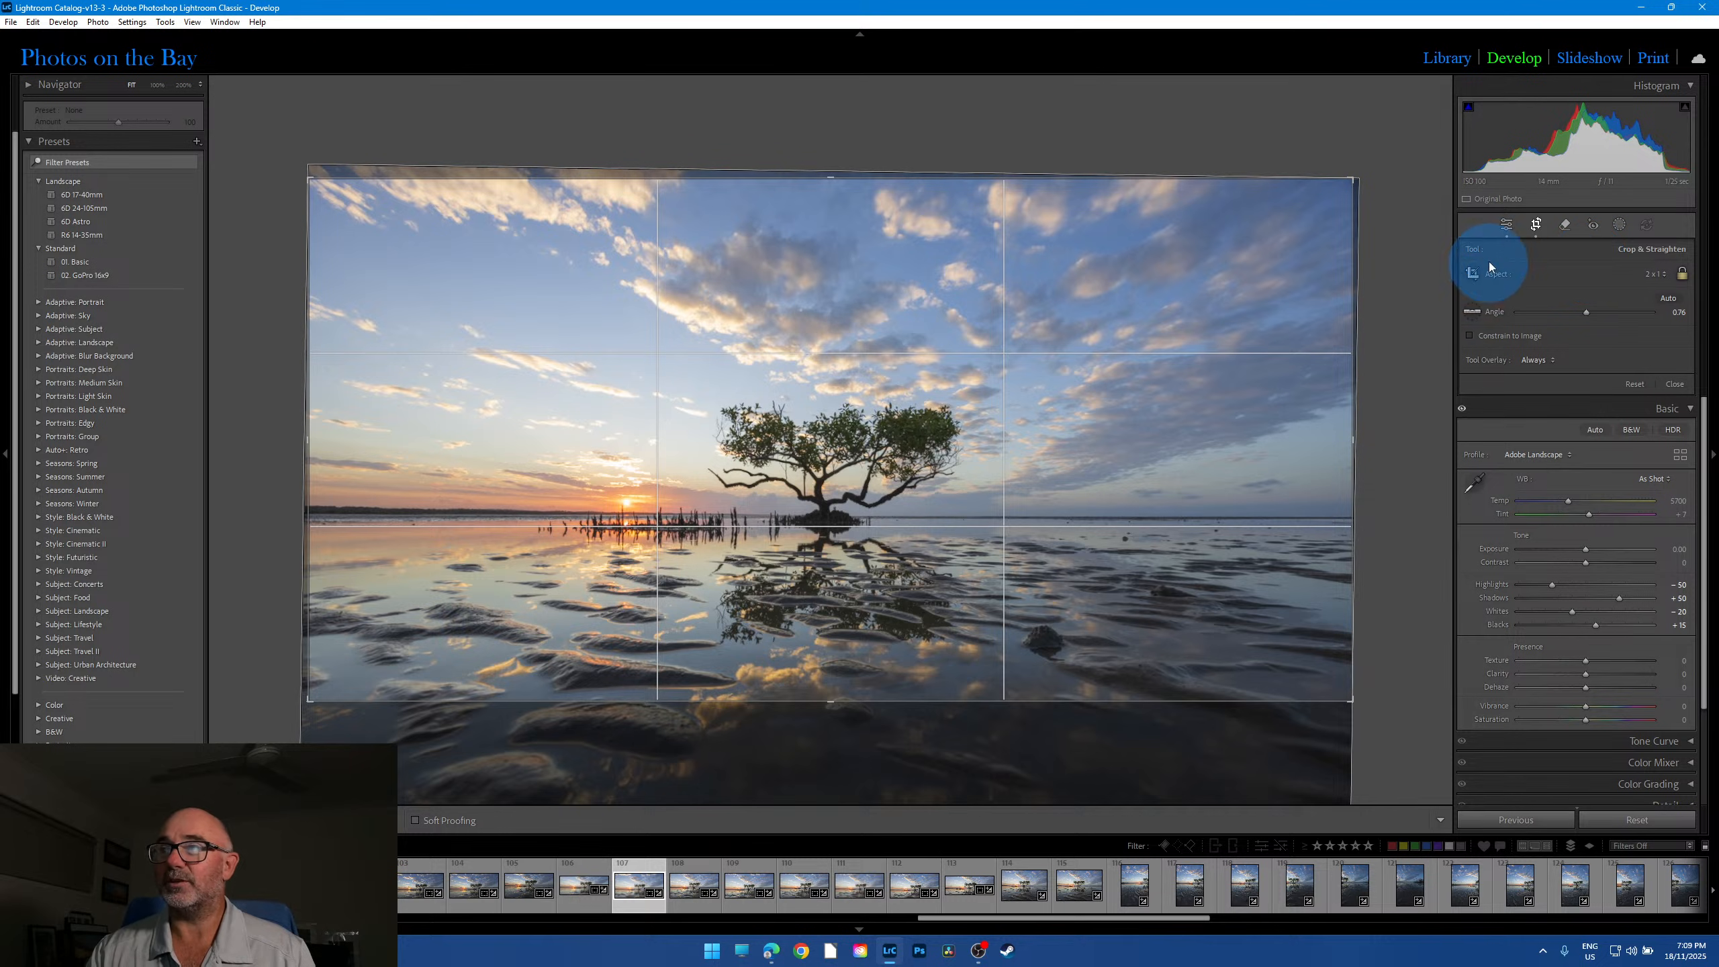
{"action": "left_click", "coordinate": [1536, 225]}
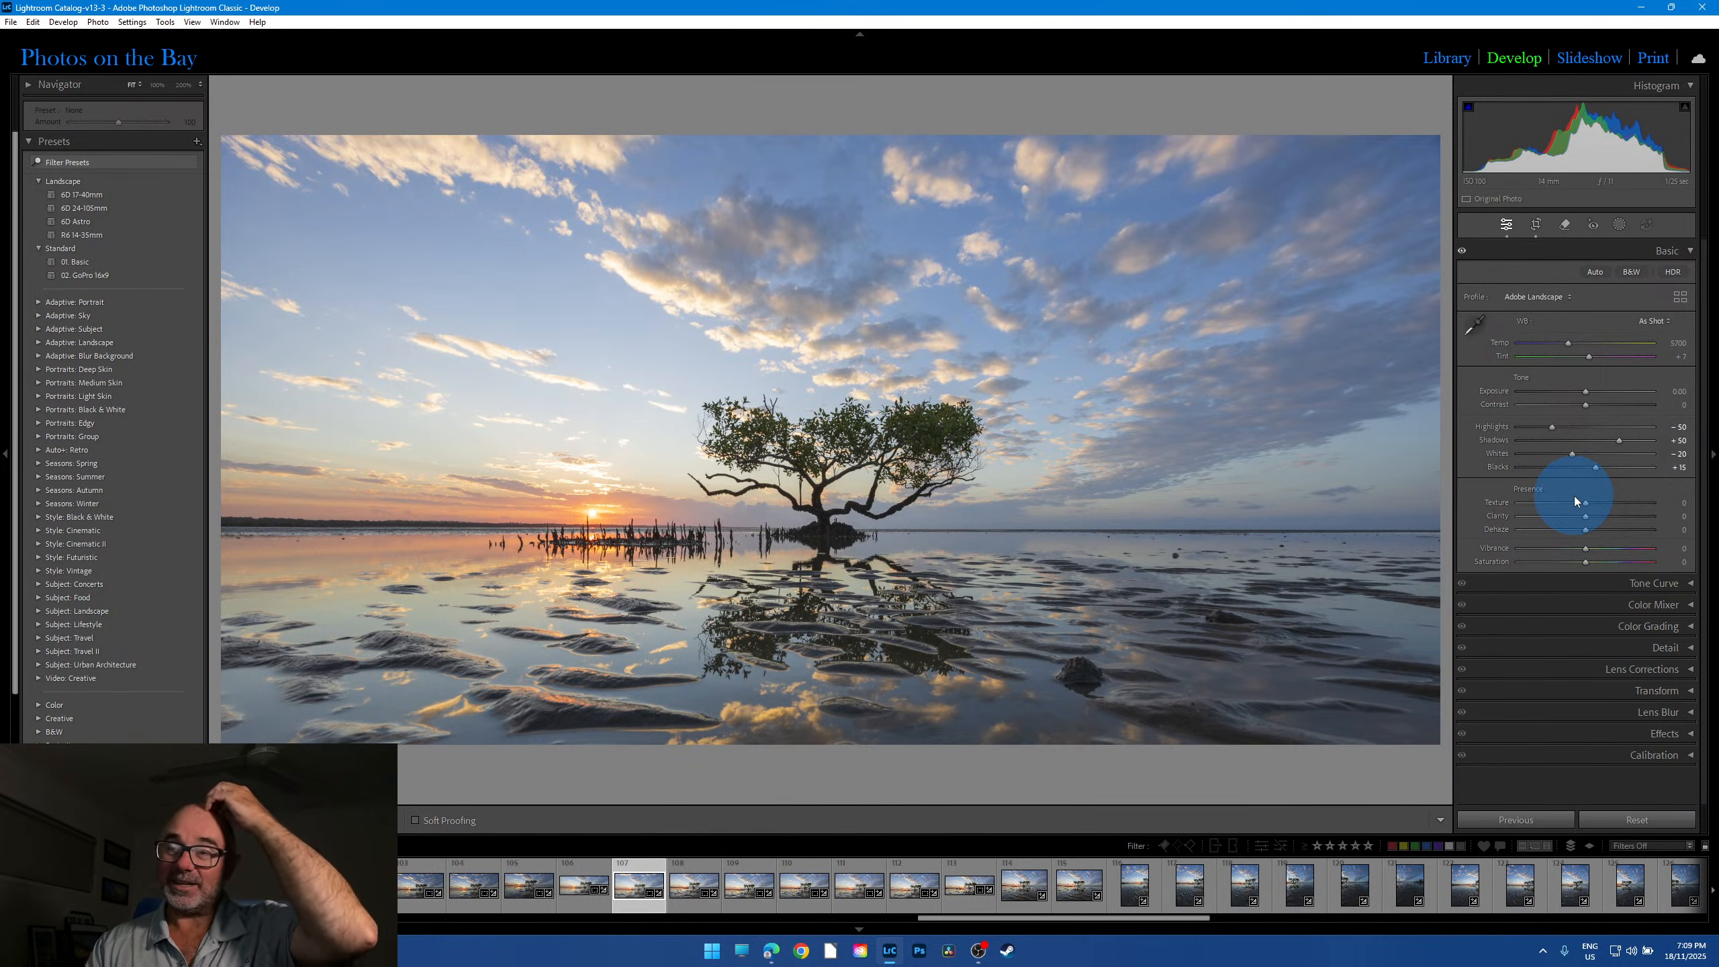
{"action": "key", "text": "backslash"}
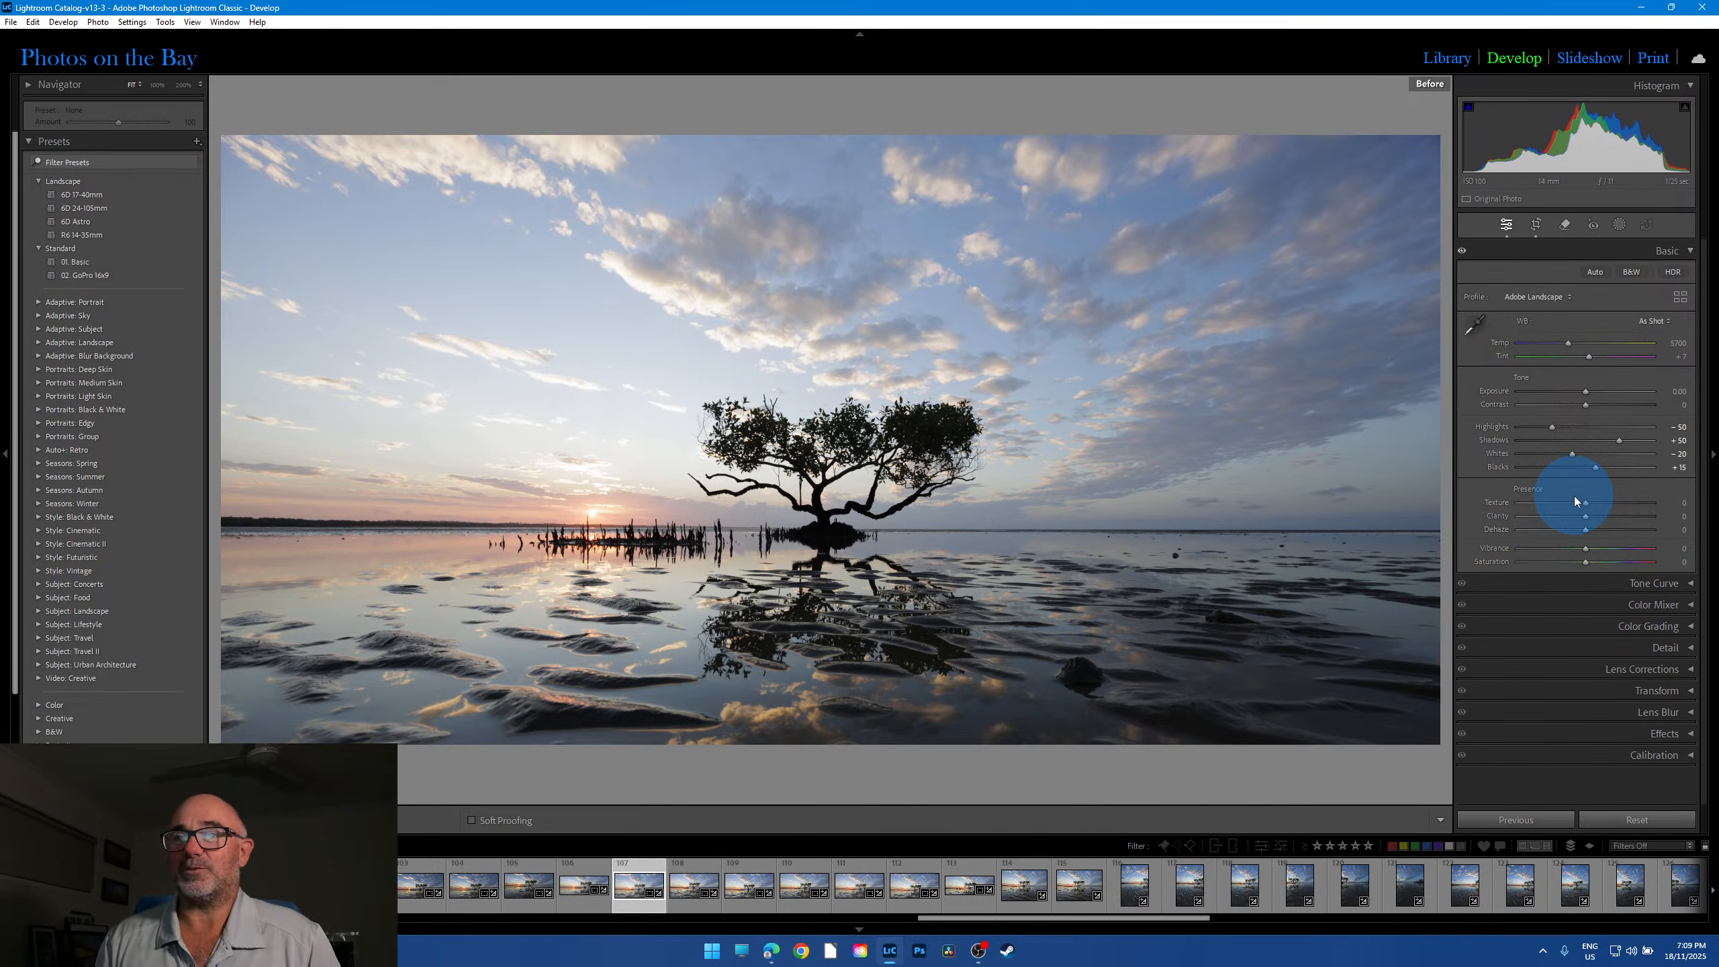
{"action": "key", "text": "backslash"}
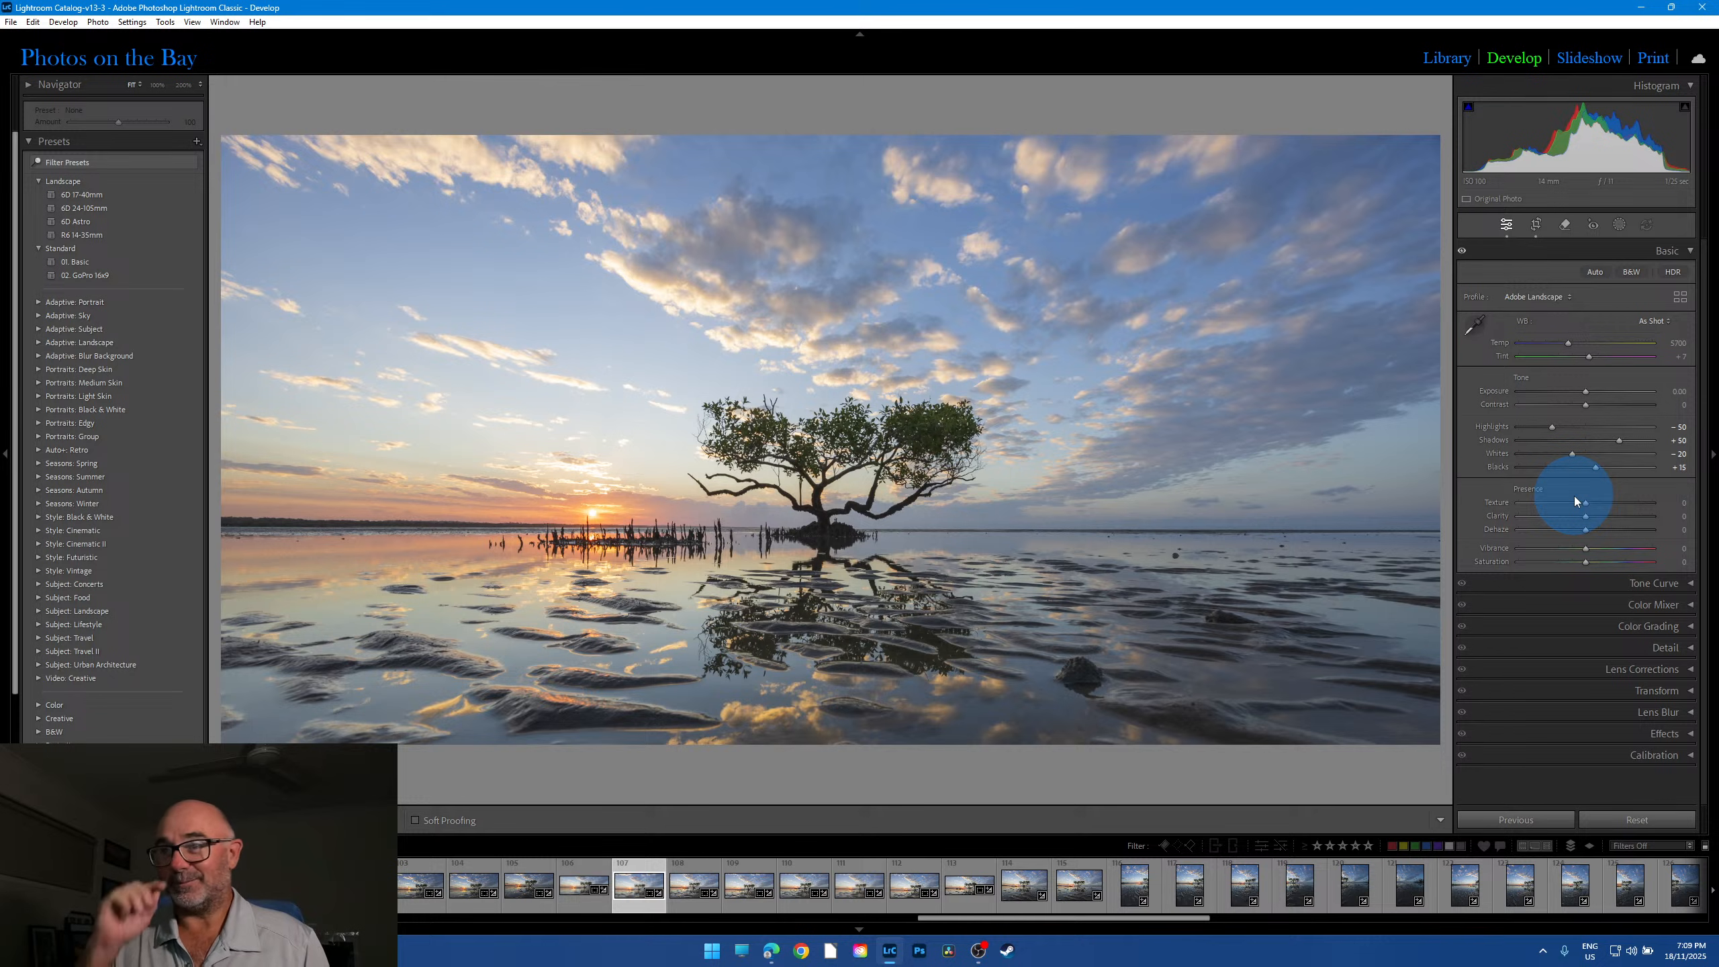
{"action": "key", "text": "backslash"}
{"action": "key", "text": "backslash"}
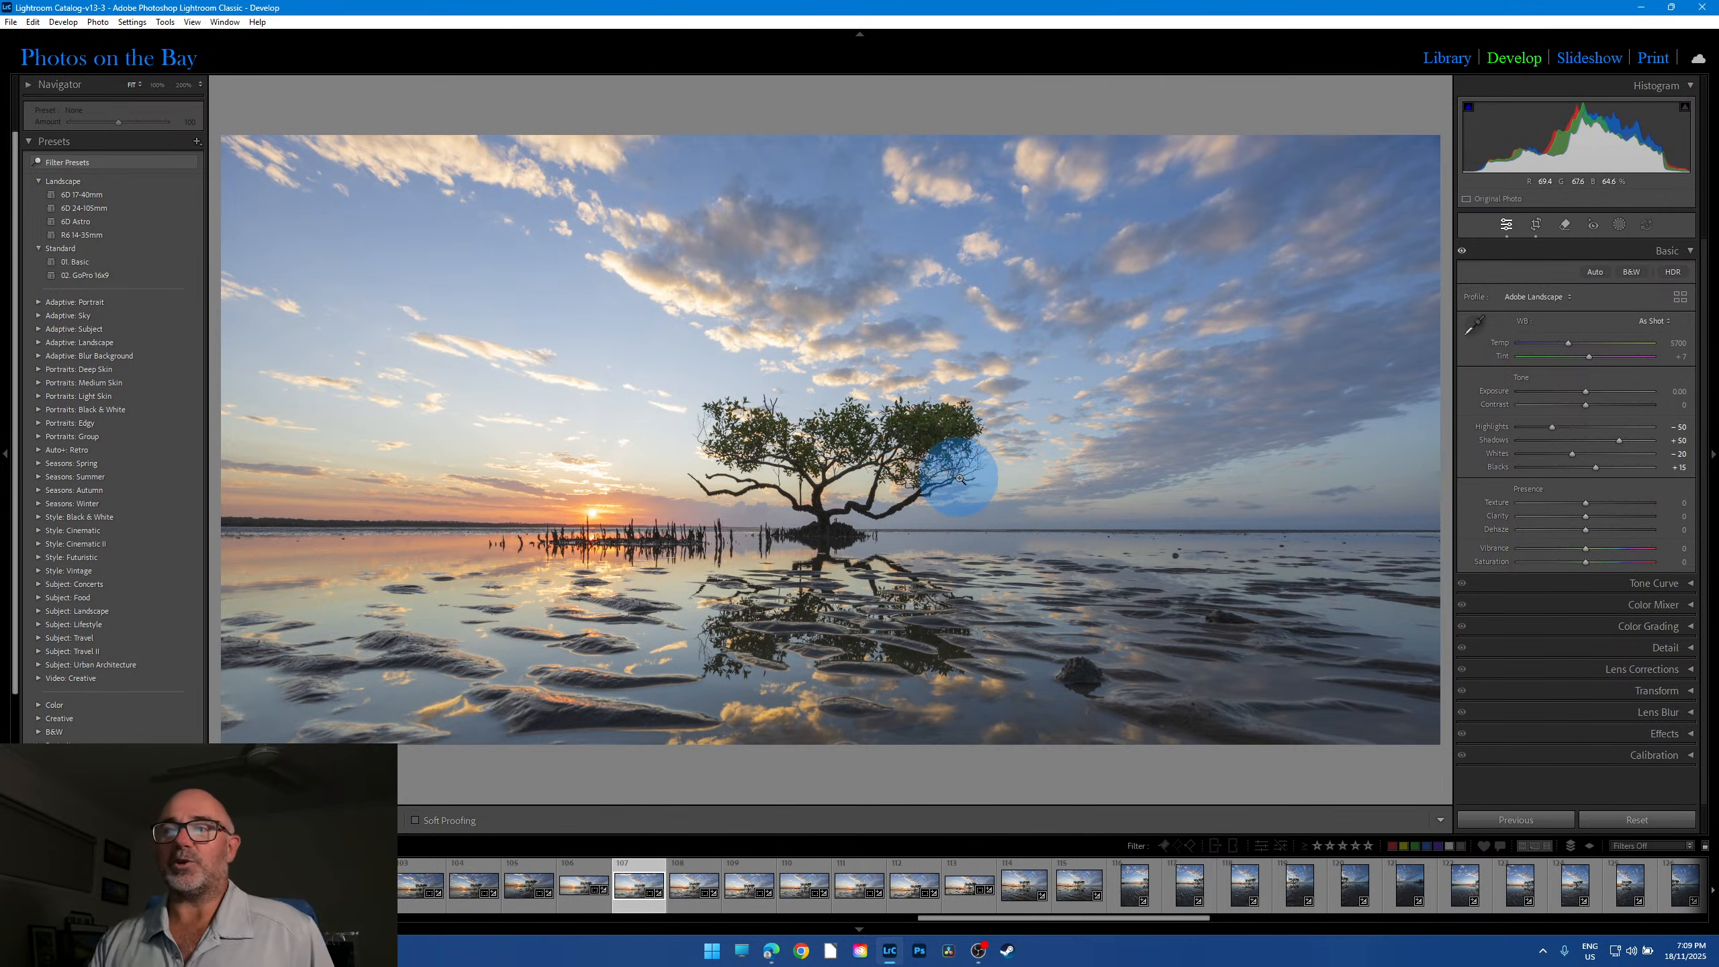
Step: Check the tree and the horizon beside it in photo 107 at 100%
{"action": "left_click", "coordinate": [901, 433]}
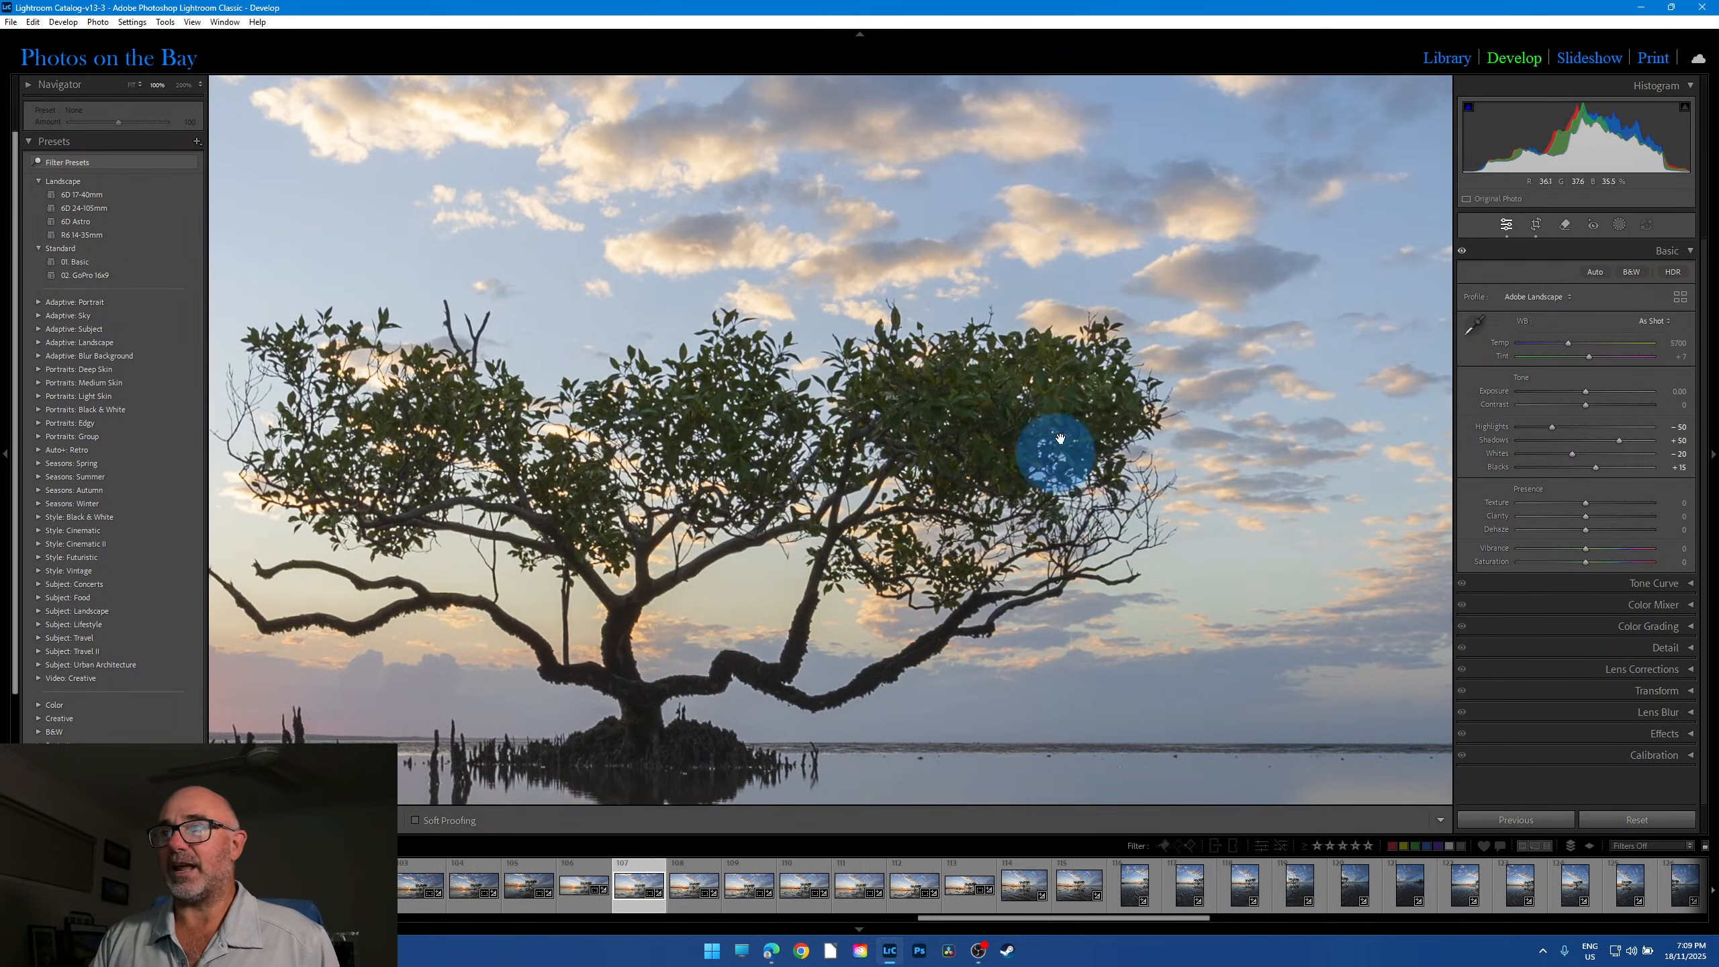
{"action": "left_click", "coordinate": [781, 513]}
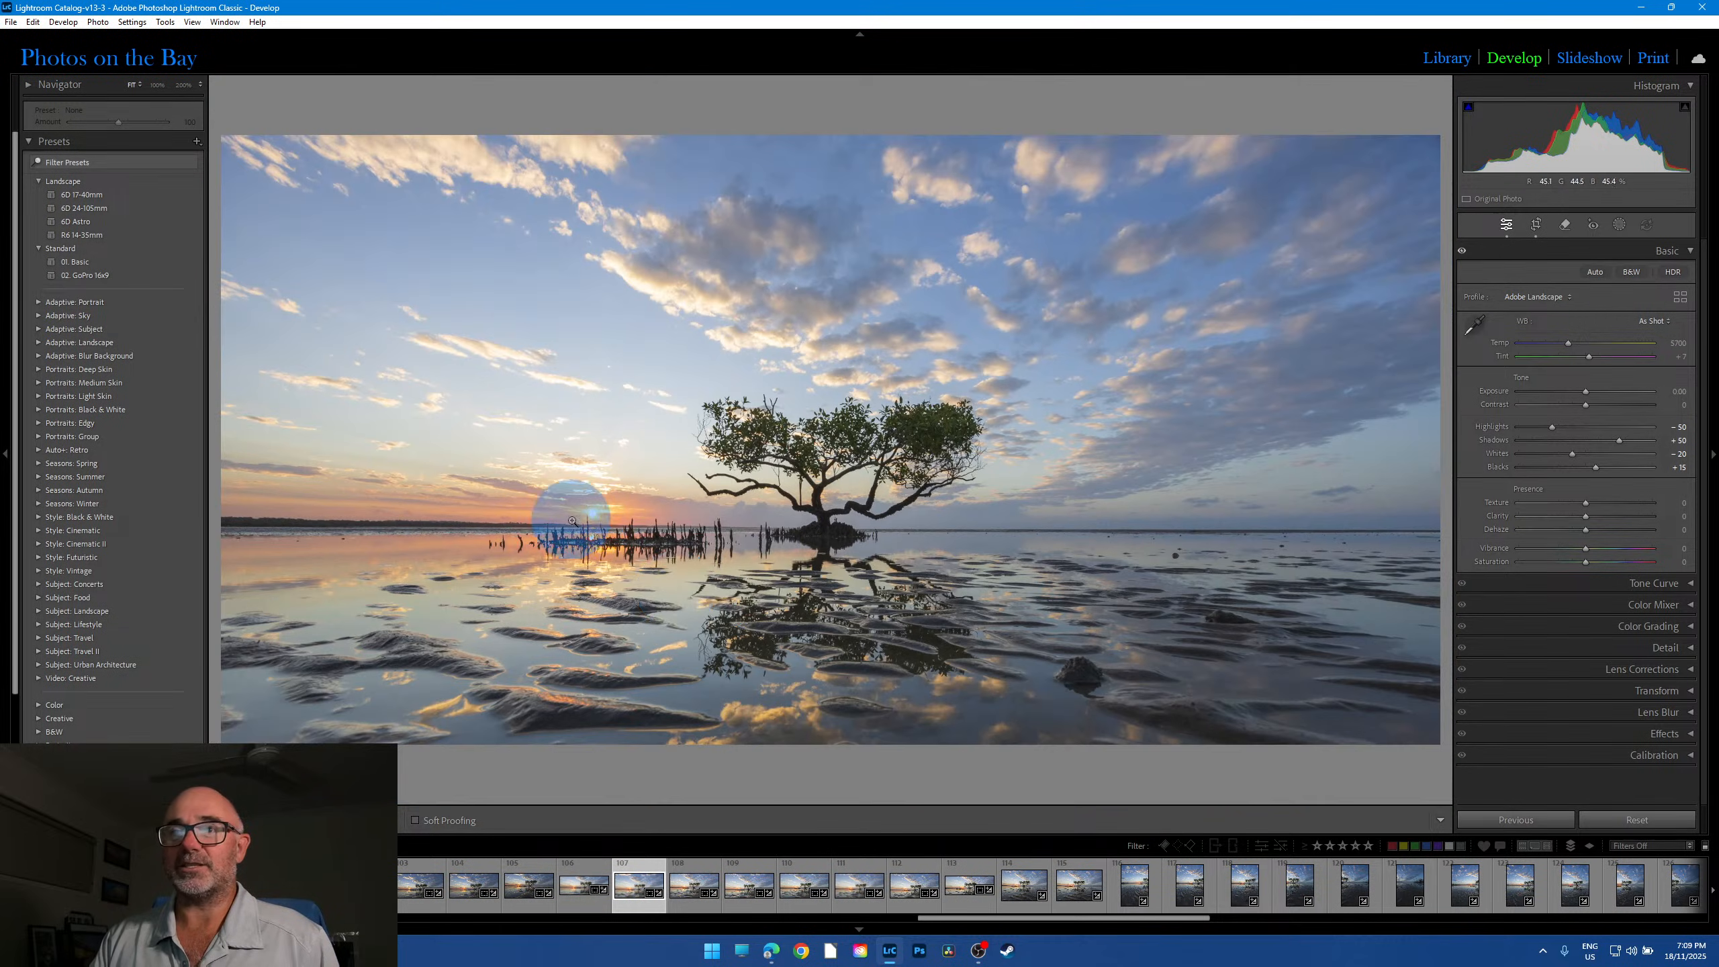
{"action": "left_click", "coordinate": [1049, 515]}
{"action": "left_click_drag", "start_coordinate": [1150, 502], "coordinate": [992, 423]}
{"action": "left_click", "coordinate": [993, 423]}
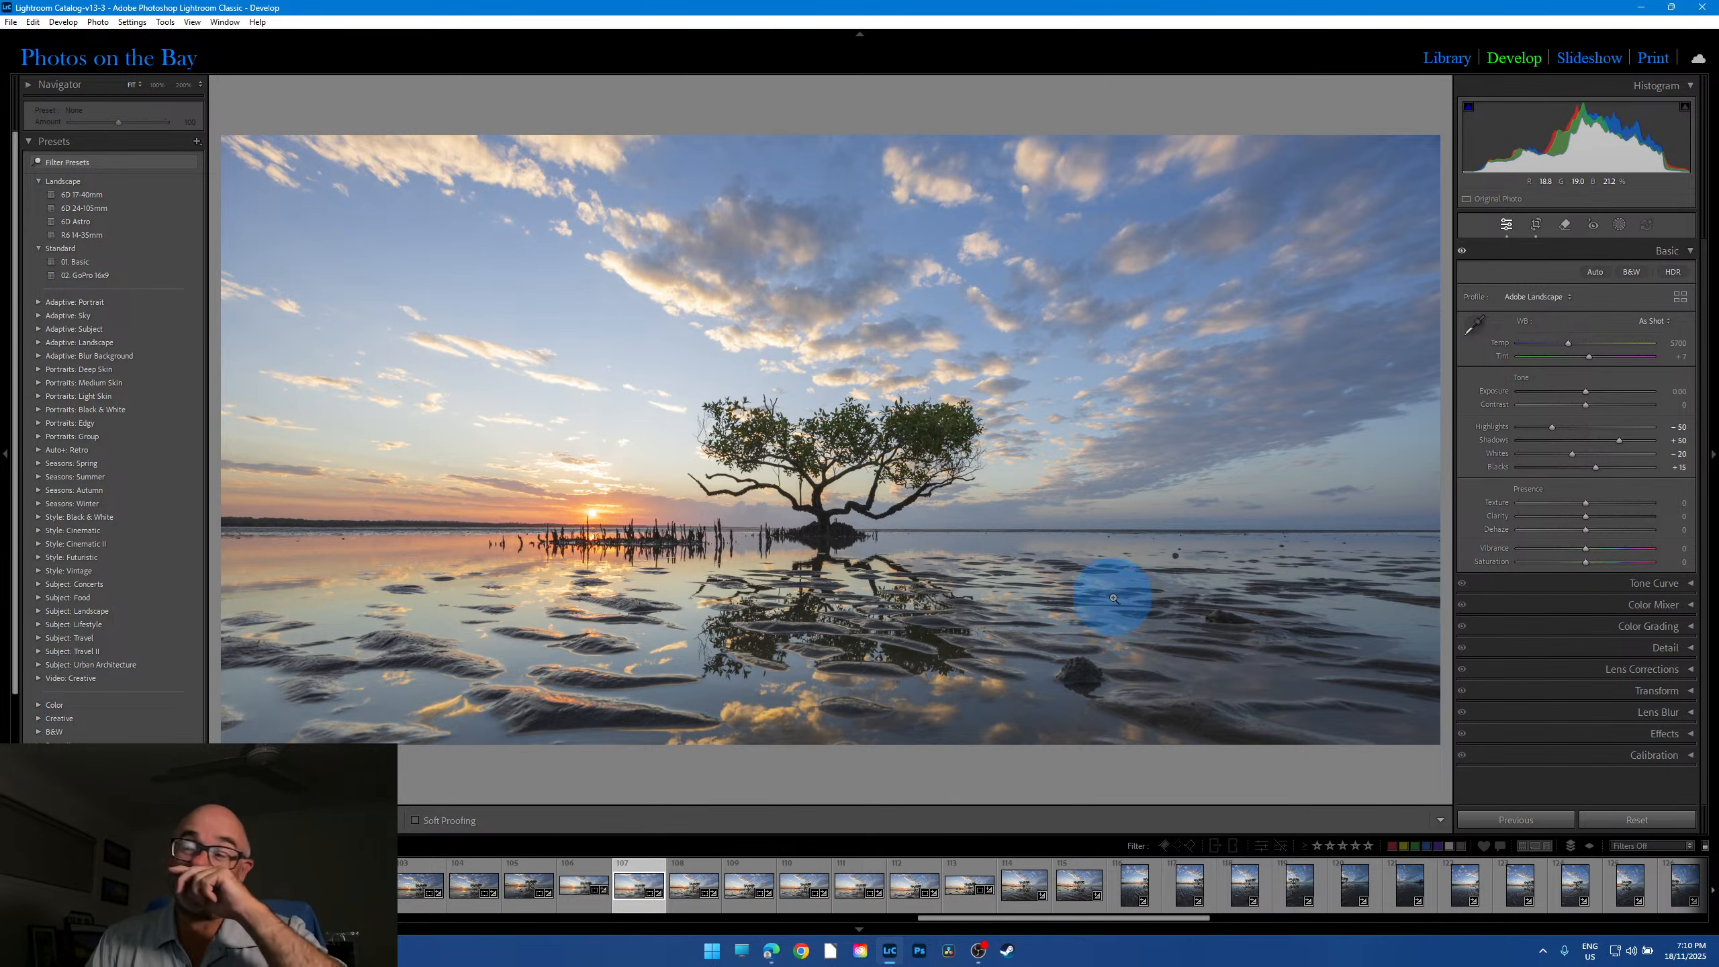
Step: View photos 108 to 113 in turn to compare their framing and foreground
{"action": "left_click", "coordinate": [697, 887]}
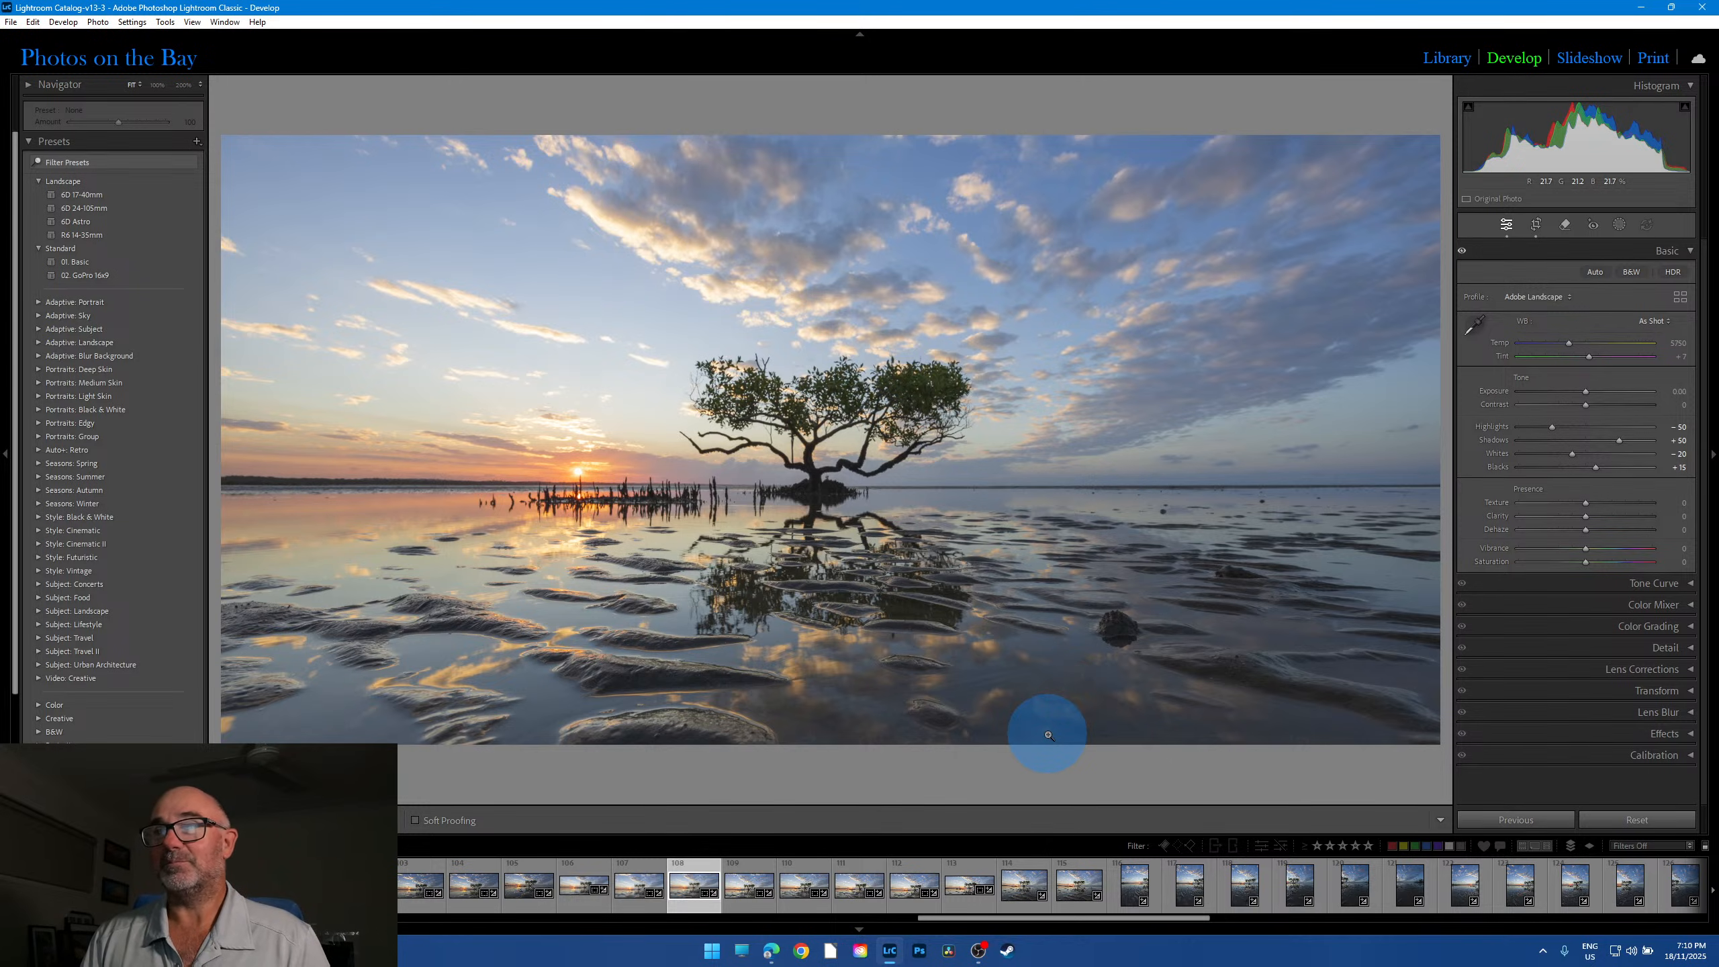
{"action": "left_click_drag", "start_coordinate": [1066, 918], "coordinate": [1088, 920]}
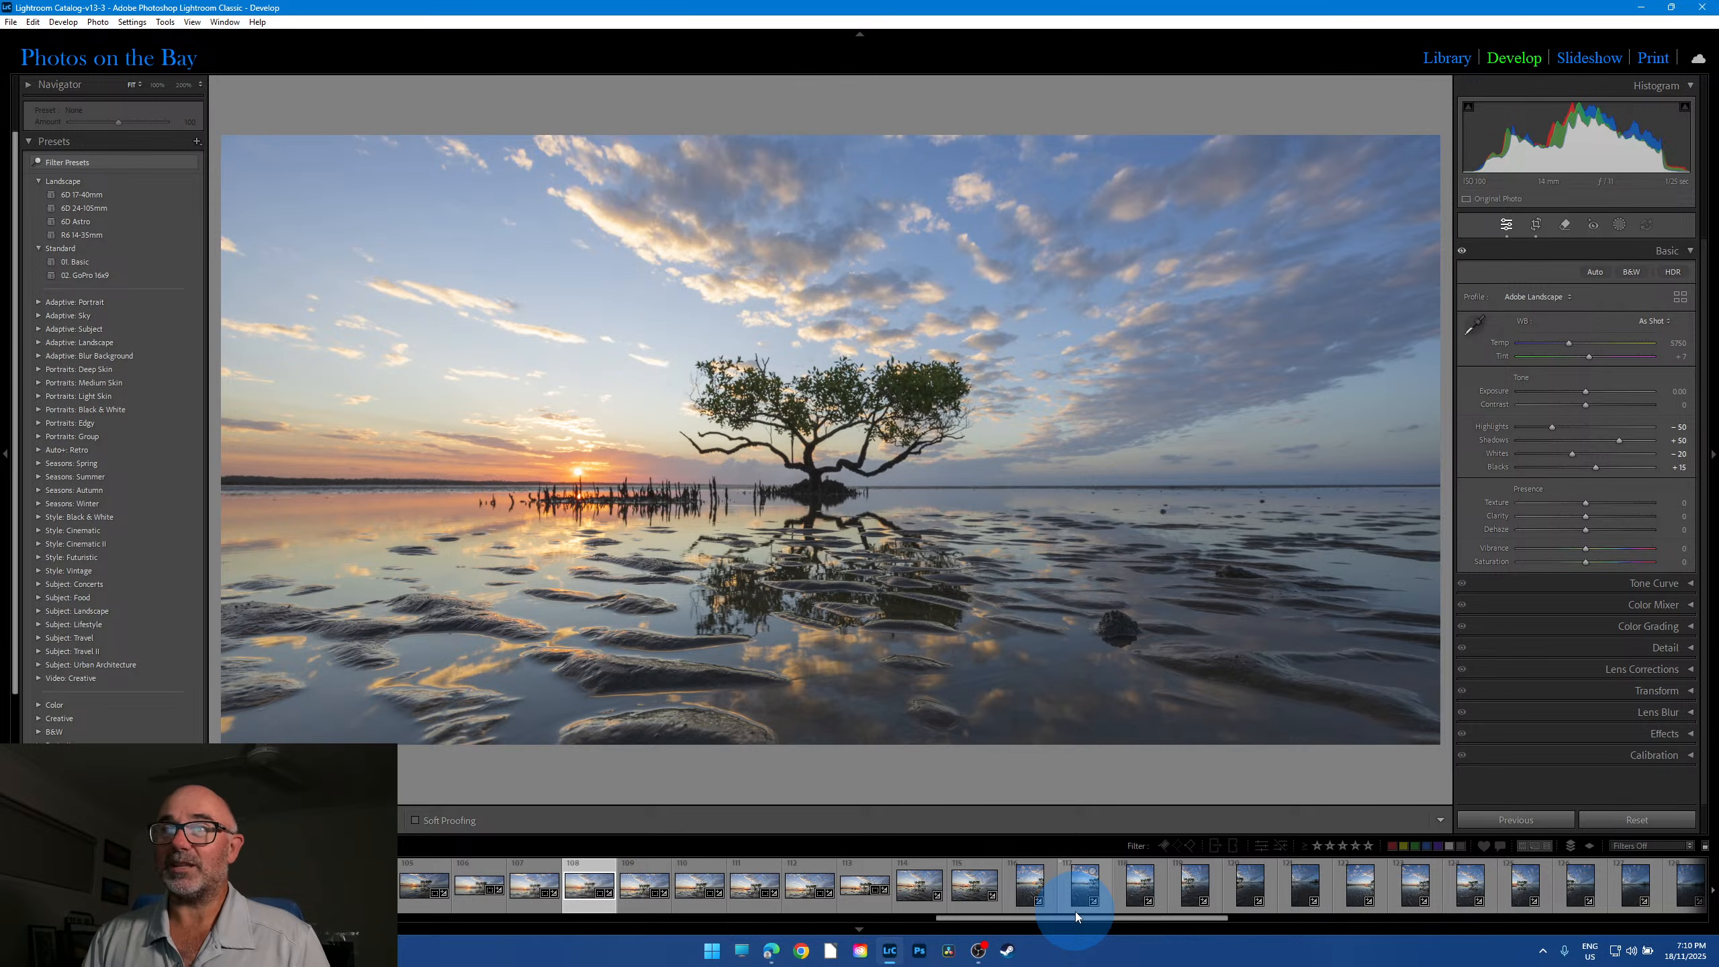
{"action": "left_click", "coordinate": [649, 903]}
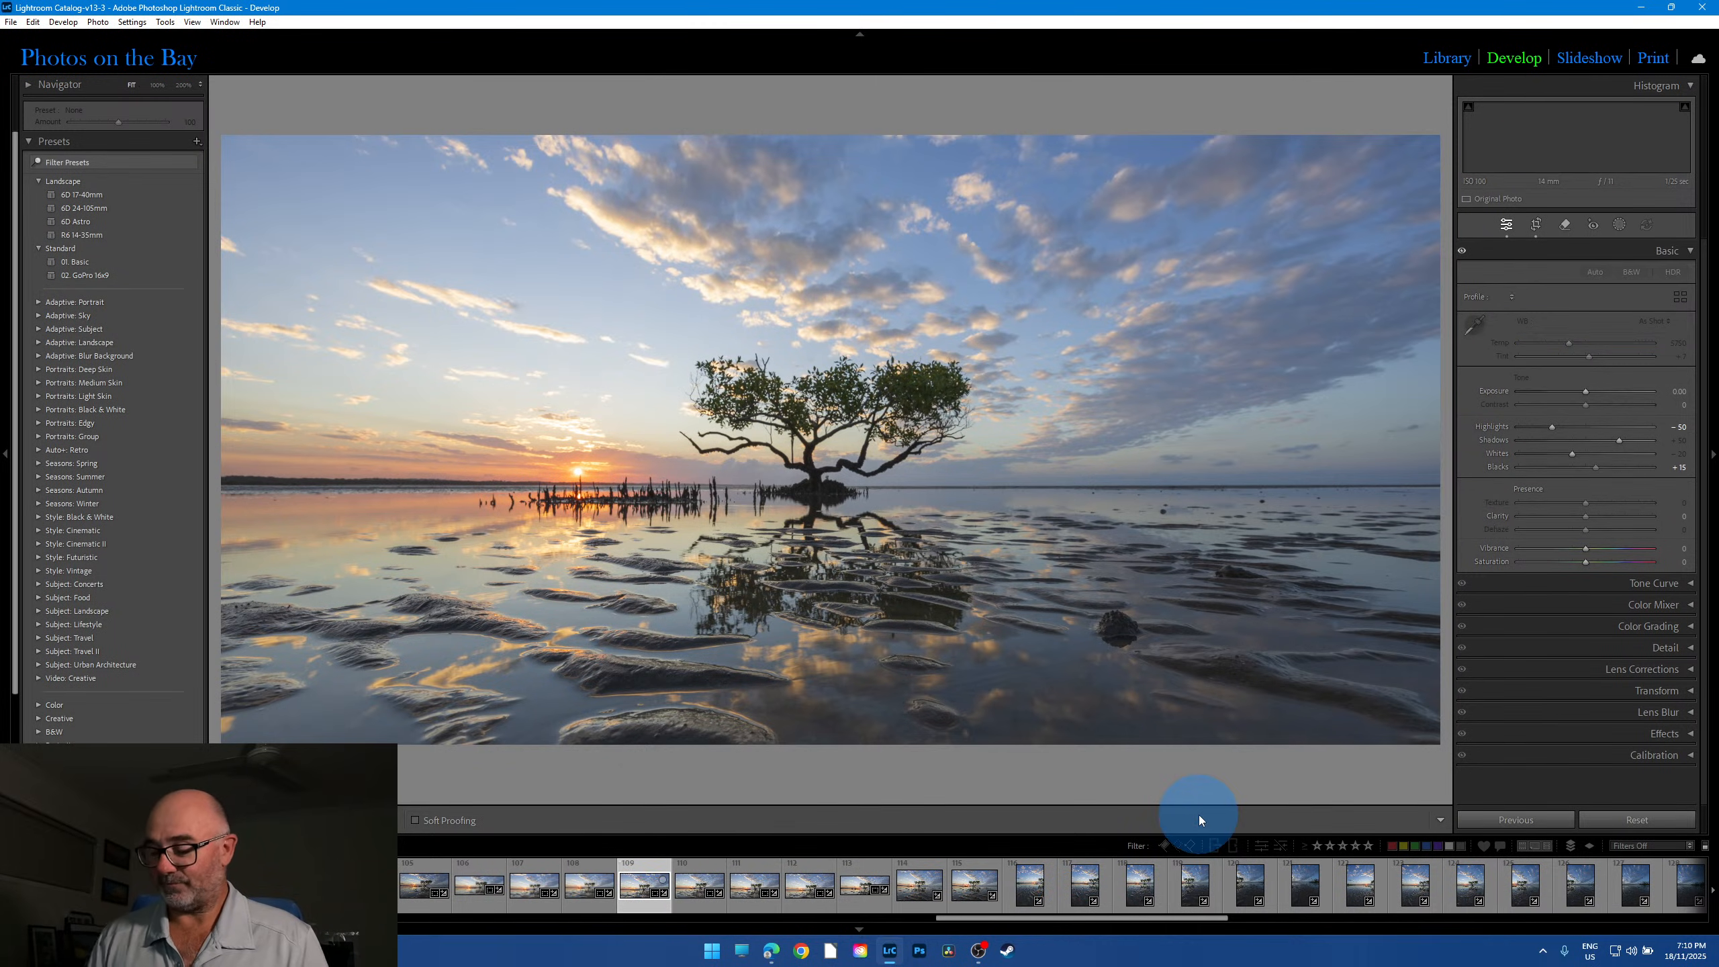
{"action": "key", "text": "Right"}
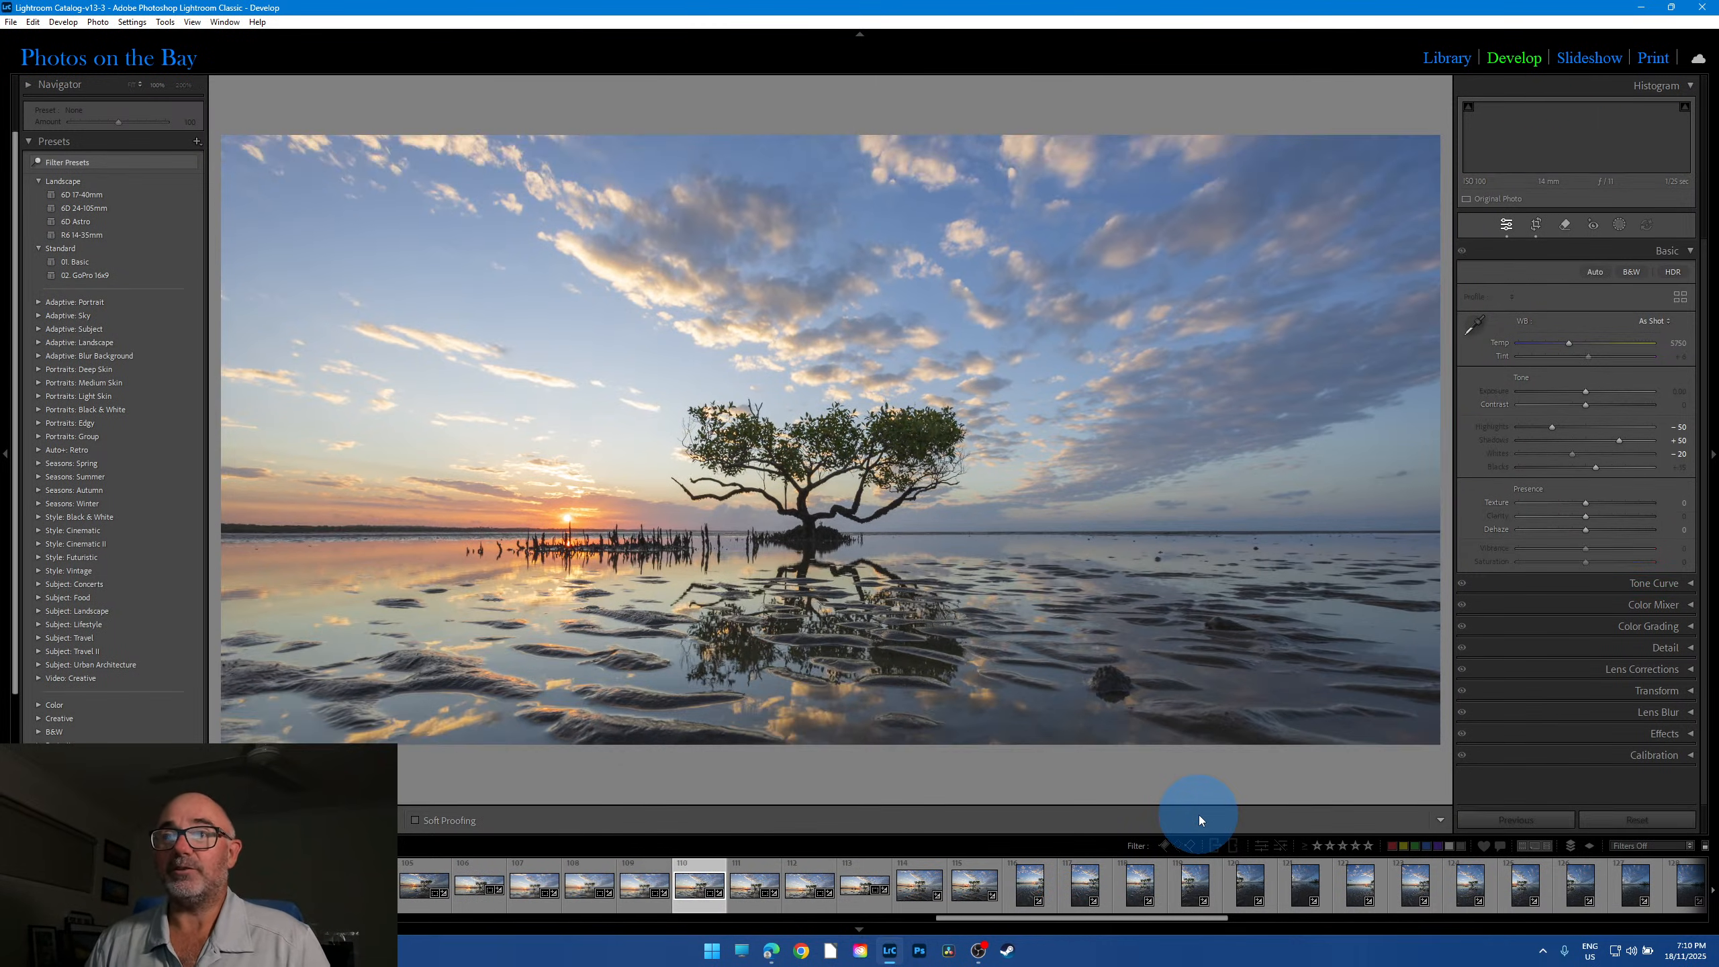
{"action": "key", "text": "Right"}
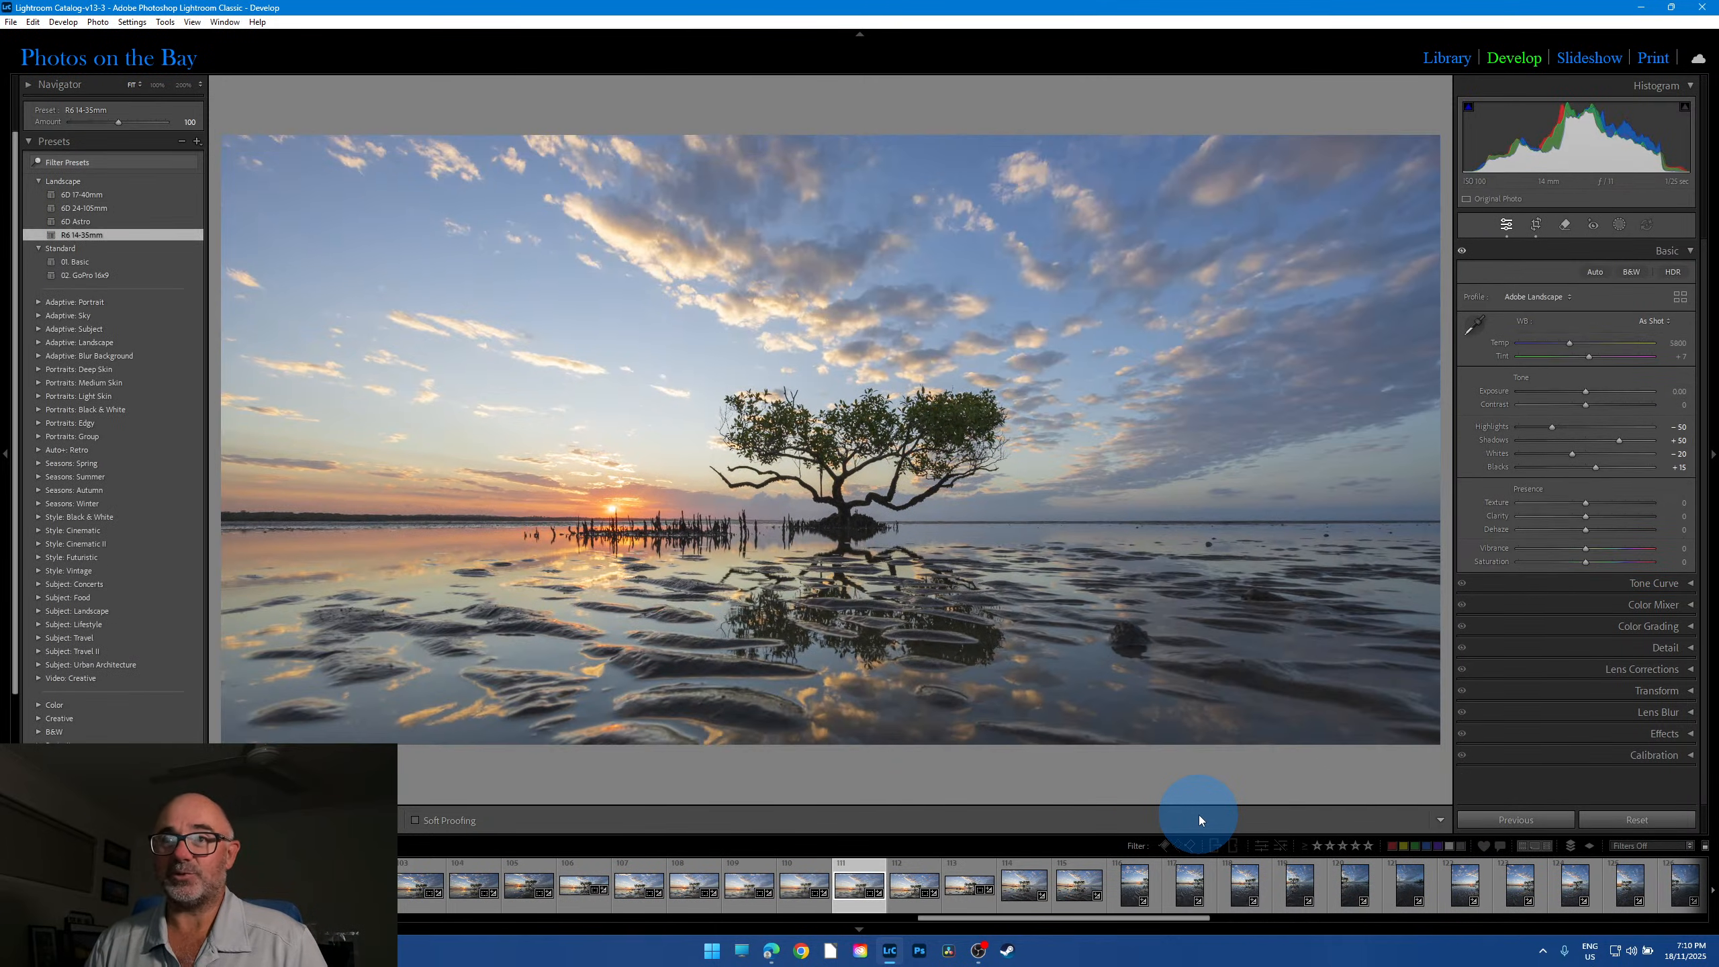
{"action": "key", "text": "Right"}
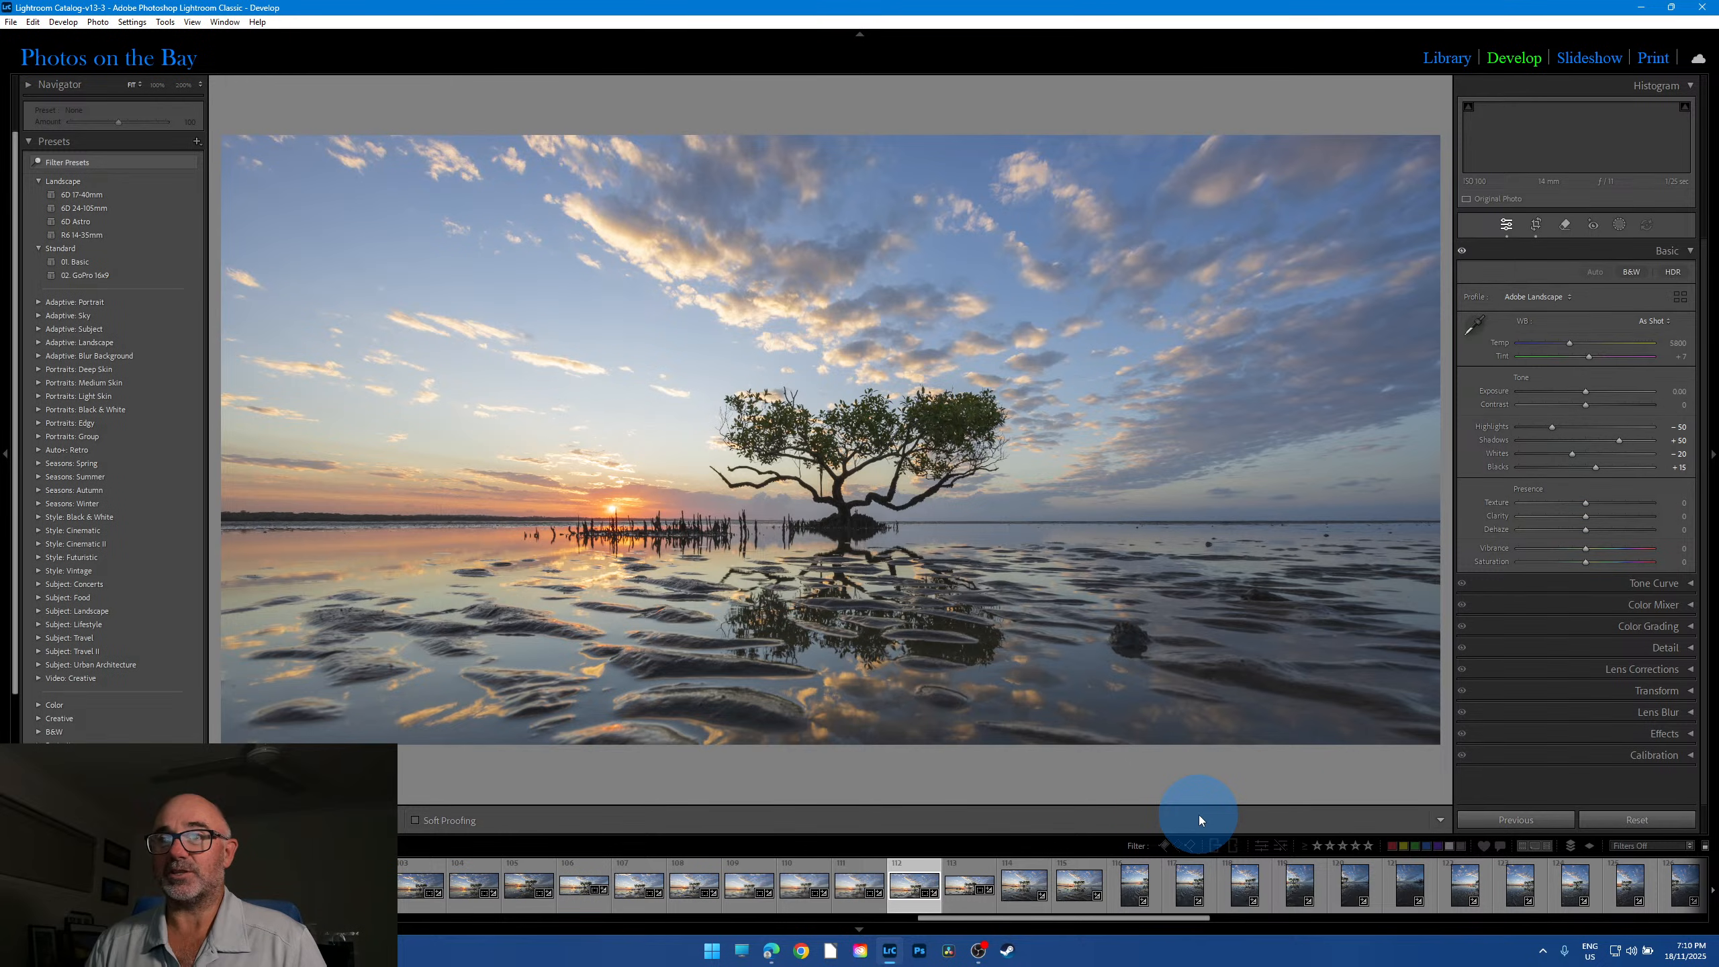
{"action": "key", "text": "Right"}
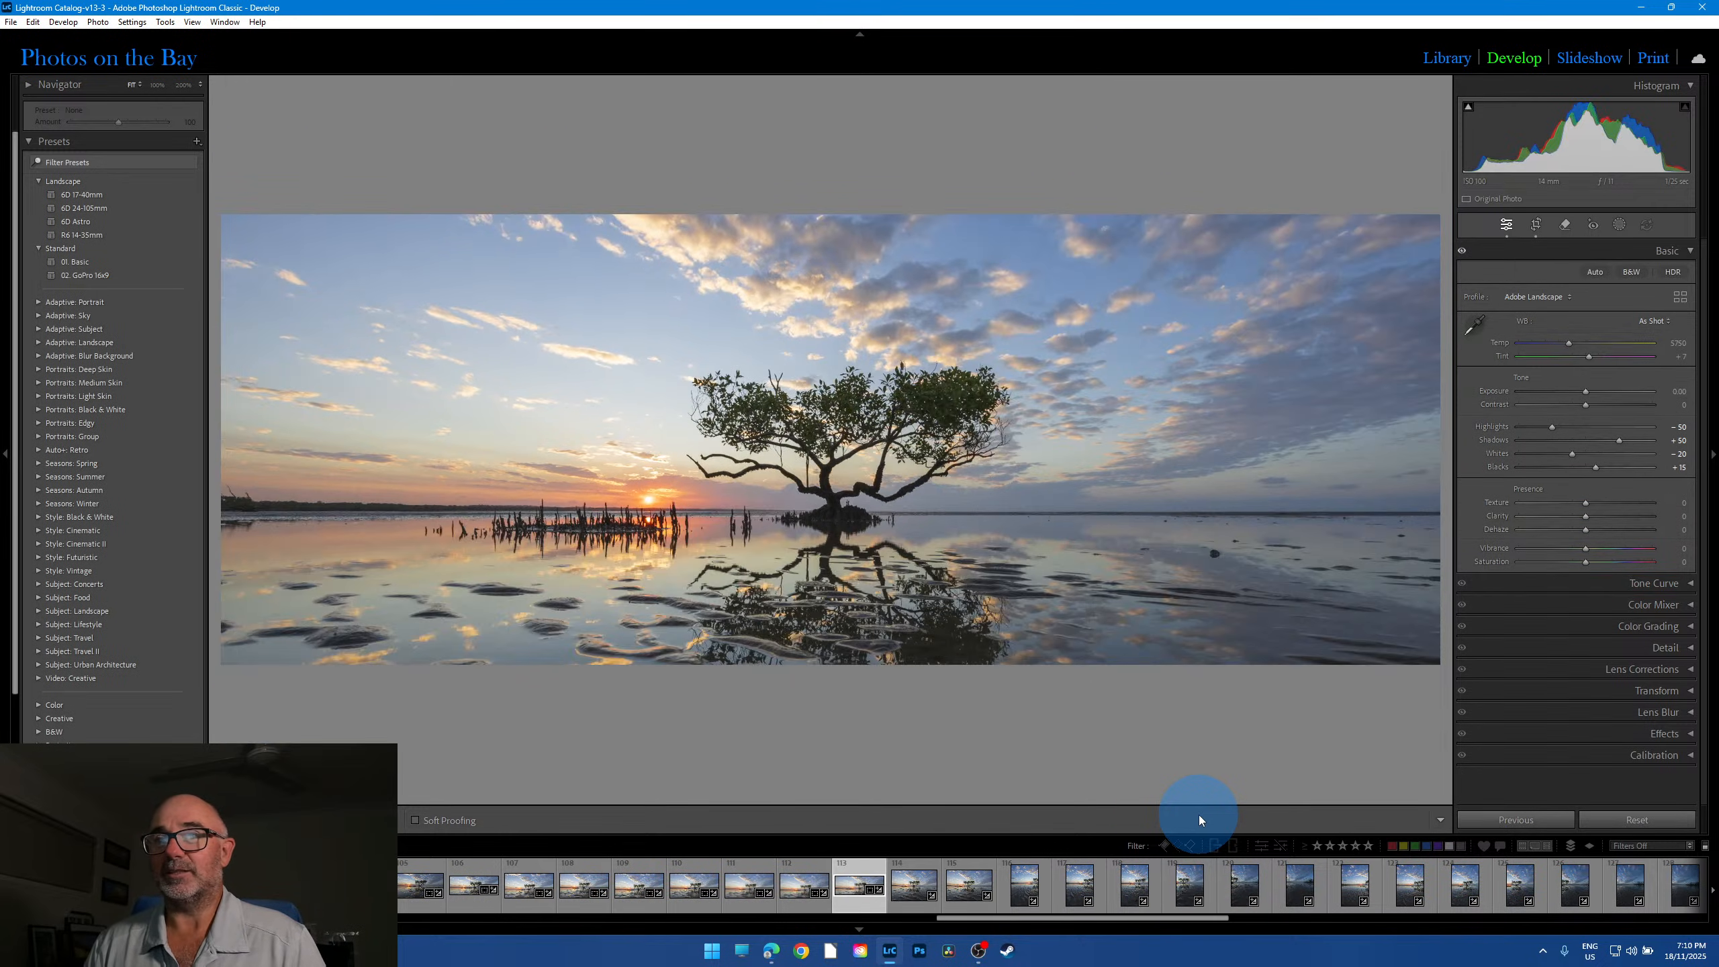
Step: Check the distant shoreline and dead branches at the left edge of photo 113 at 100%
{"action": "left_click", "coordinate": [258, 507]}
{"action": "left_click_drag", "start_coordinate": [357, 560], "coordinate": [690, 499]}
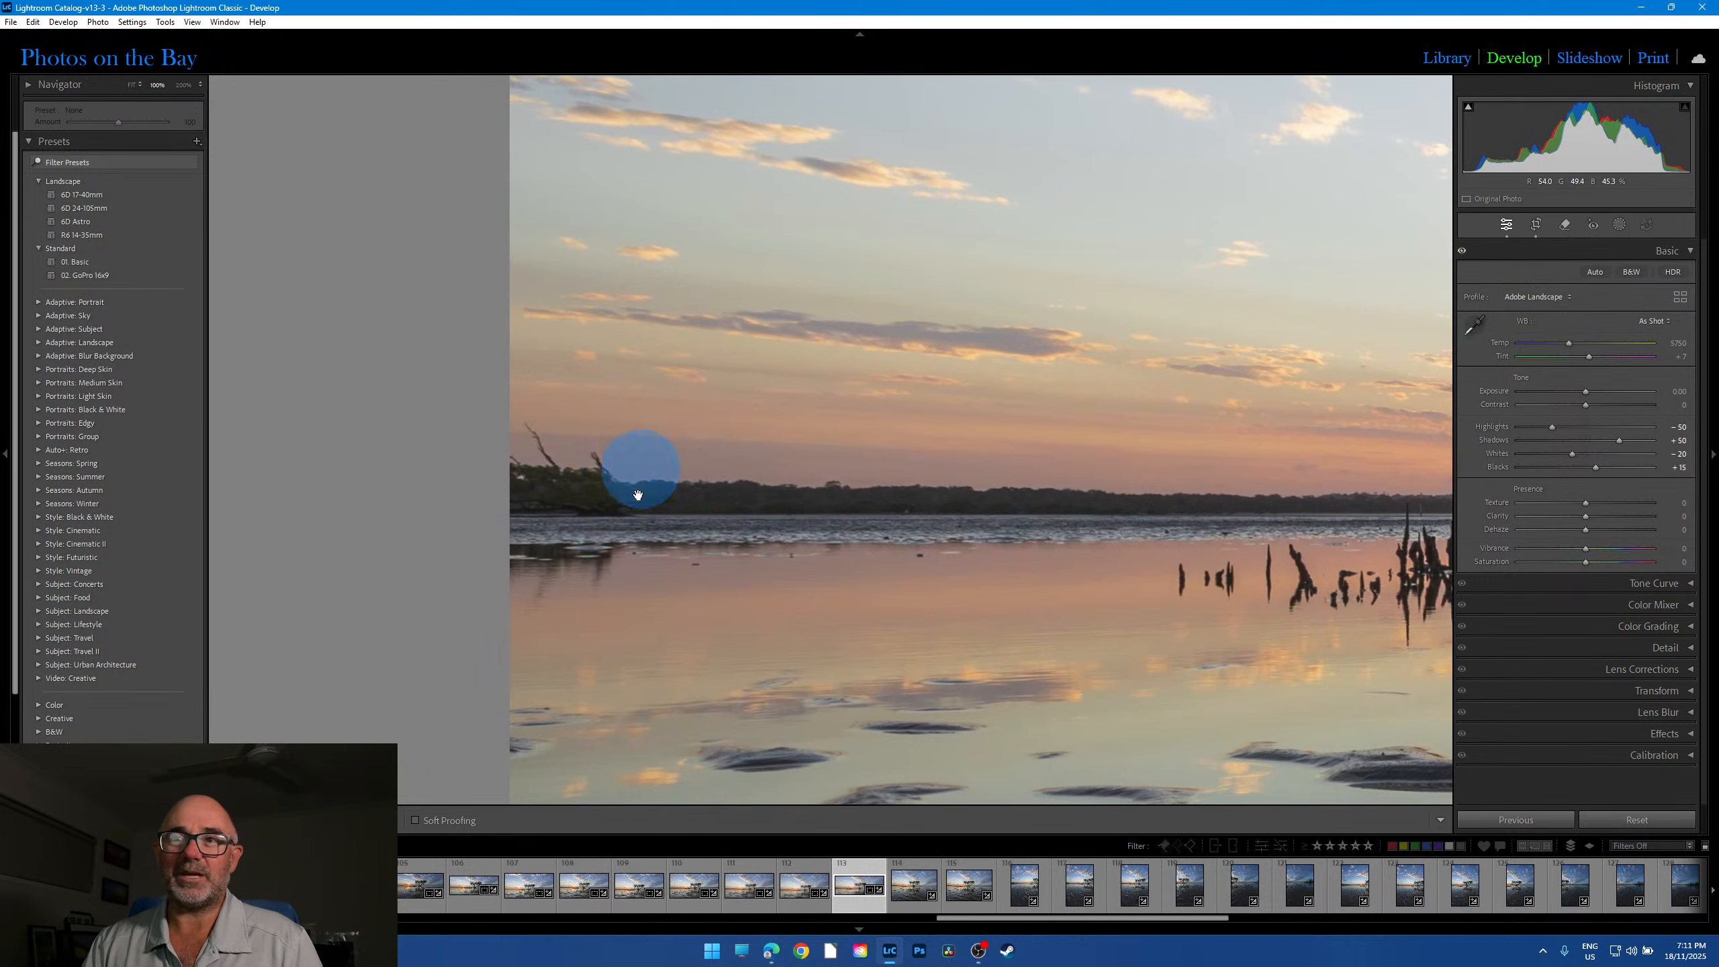
{"action": "left_click", "coordinate": [599, 485]}
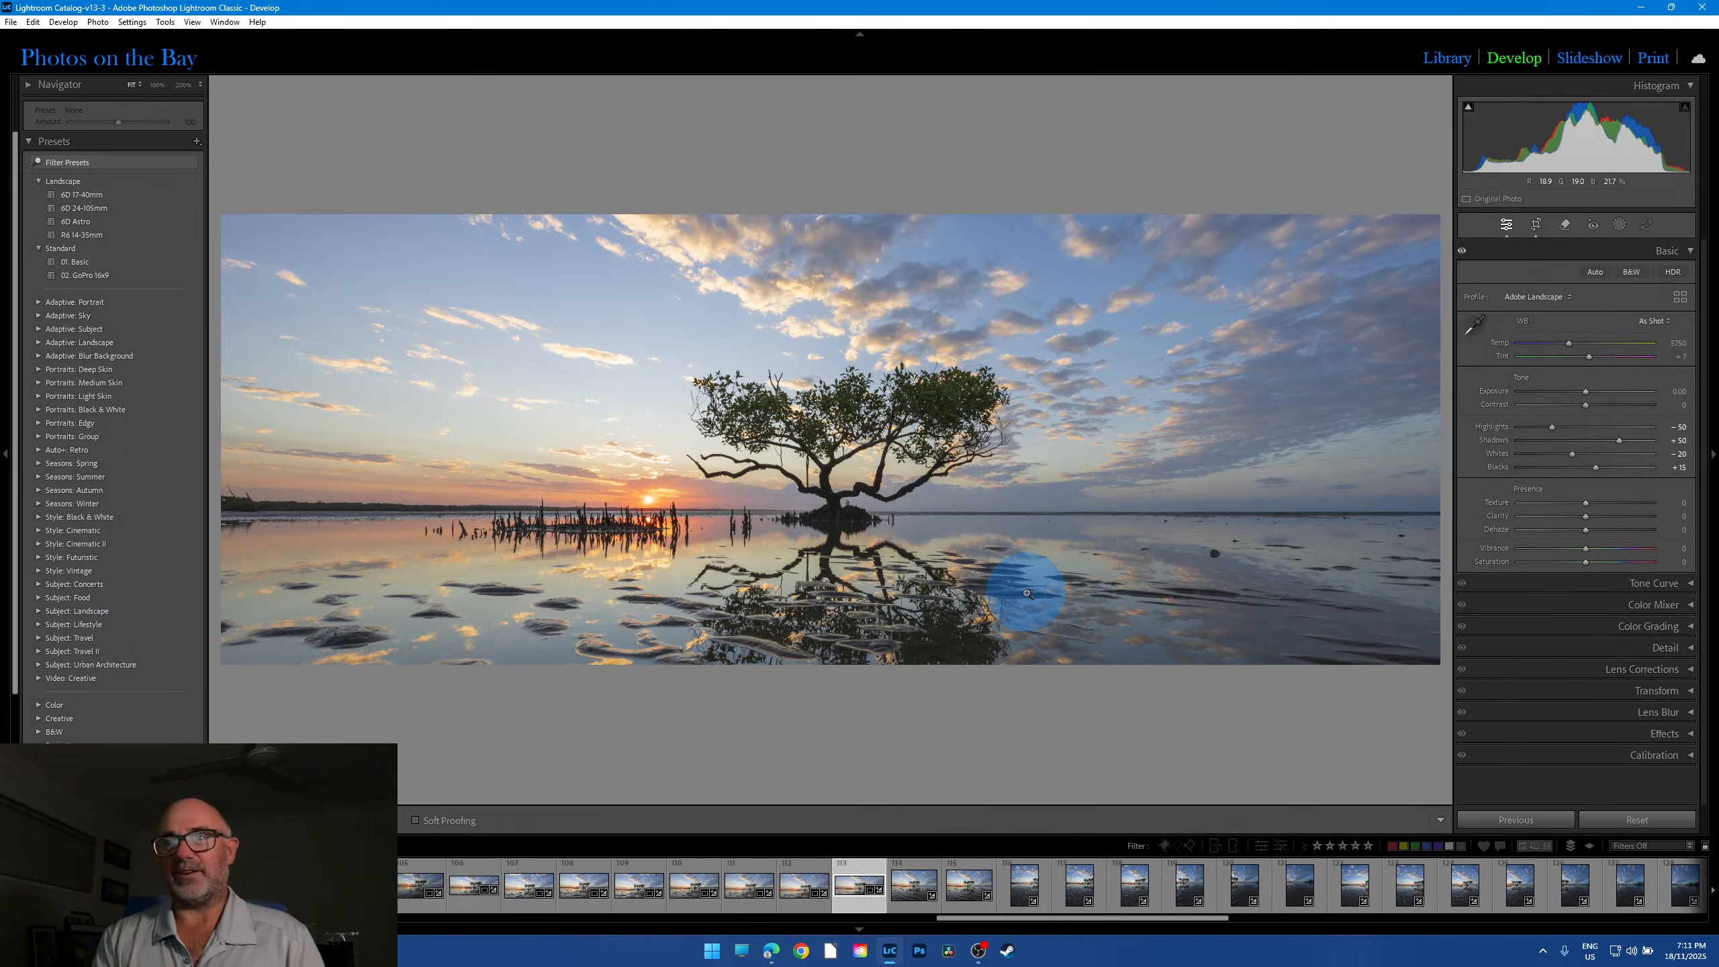
{"action": "left_click", "coordinate": [242, 499]}
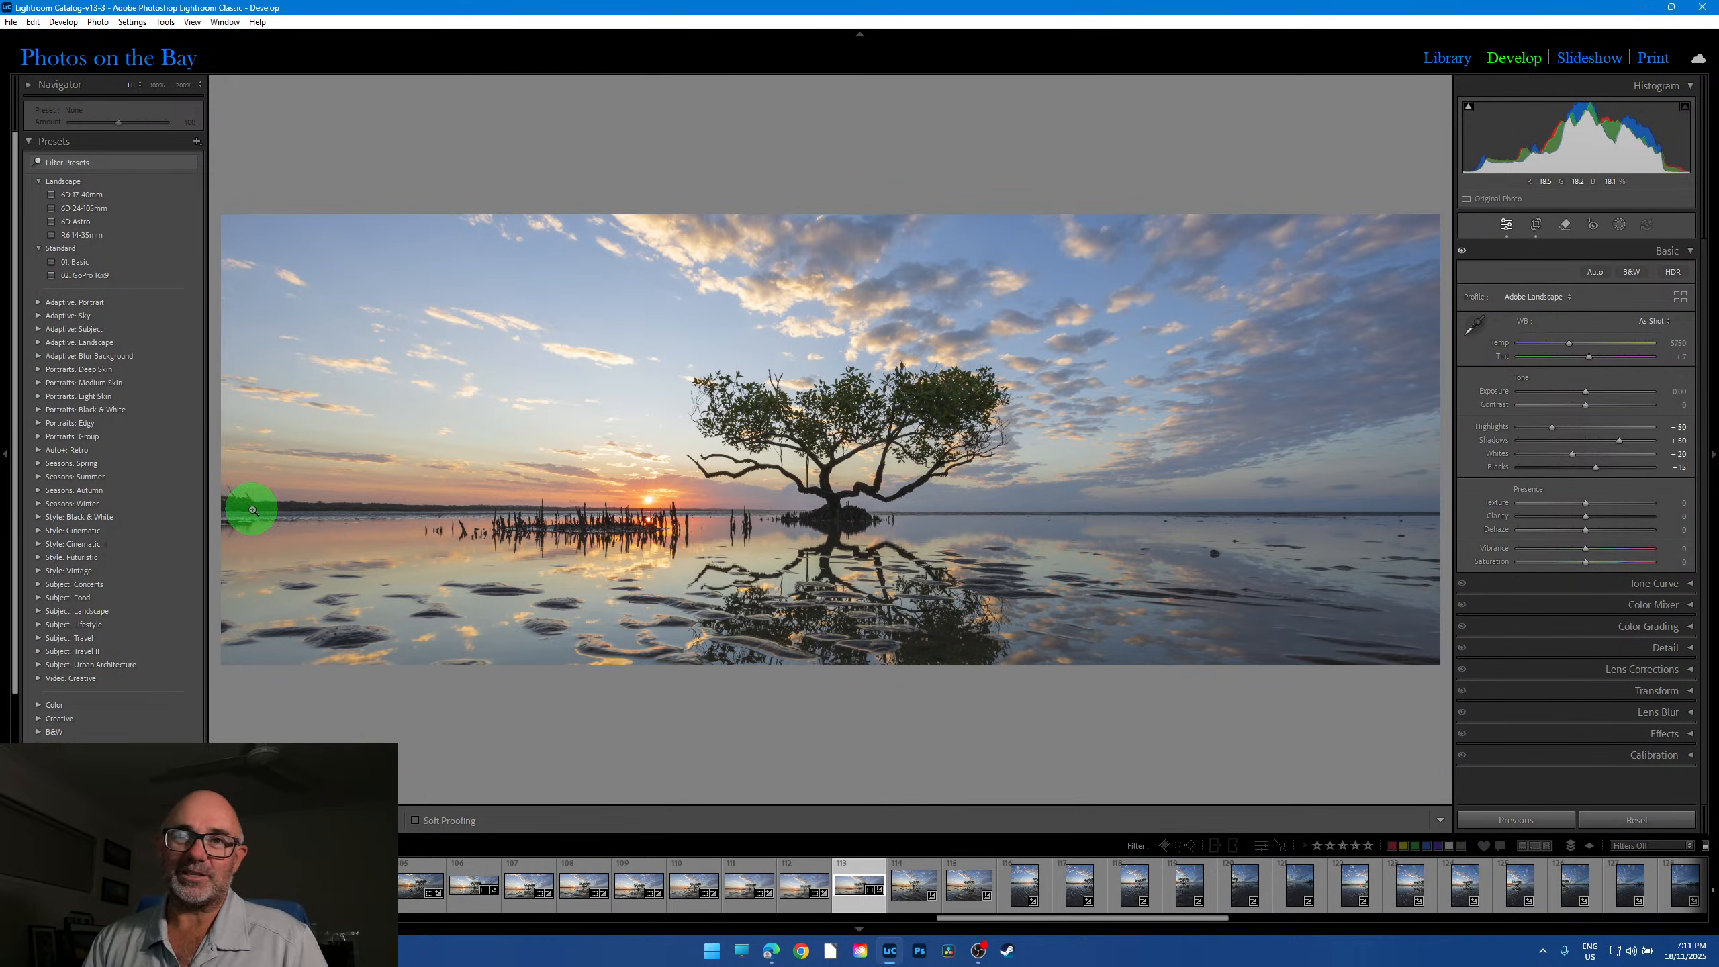
{"action": "left_click", "coordinate": [445, 499]}
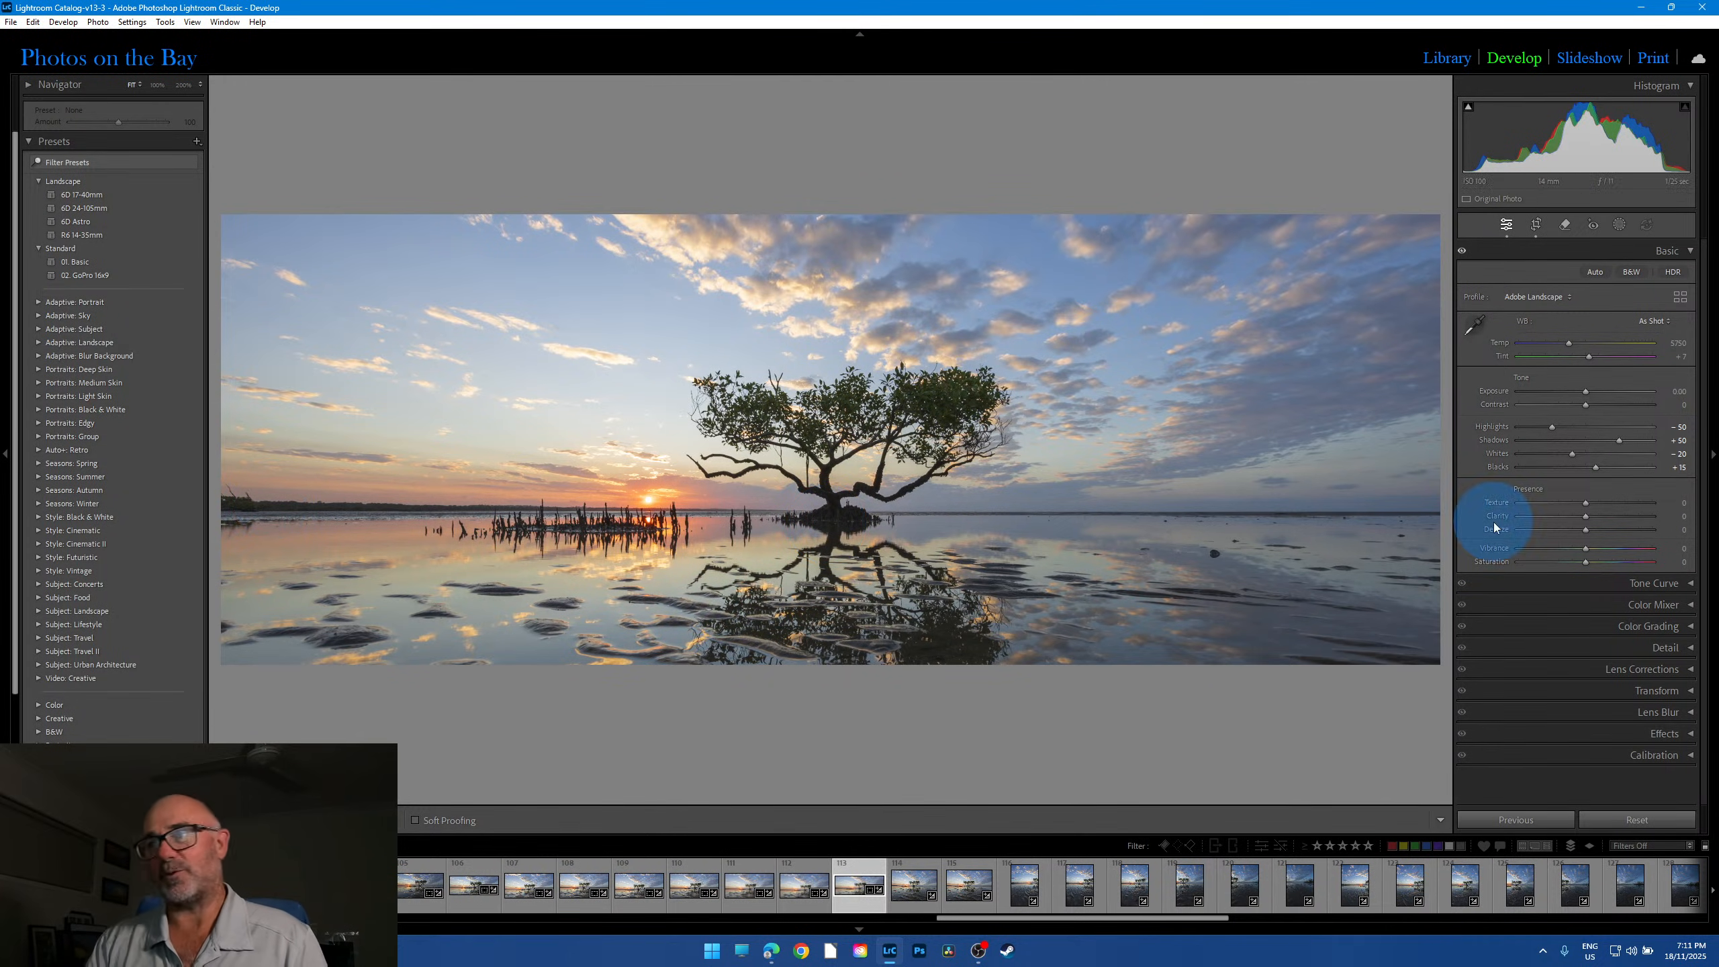
{"action": "left_click", "coordinate": [249, 502]}
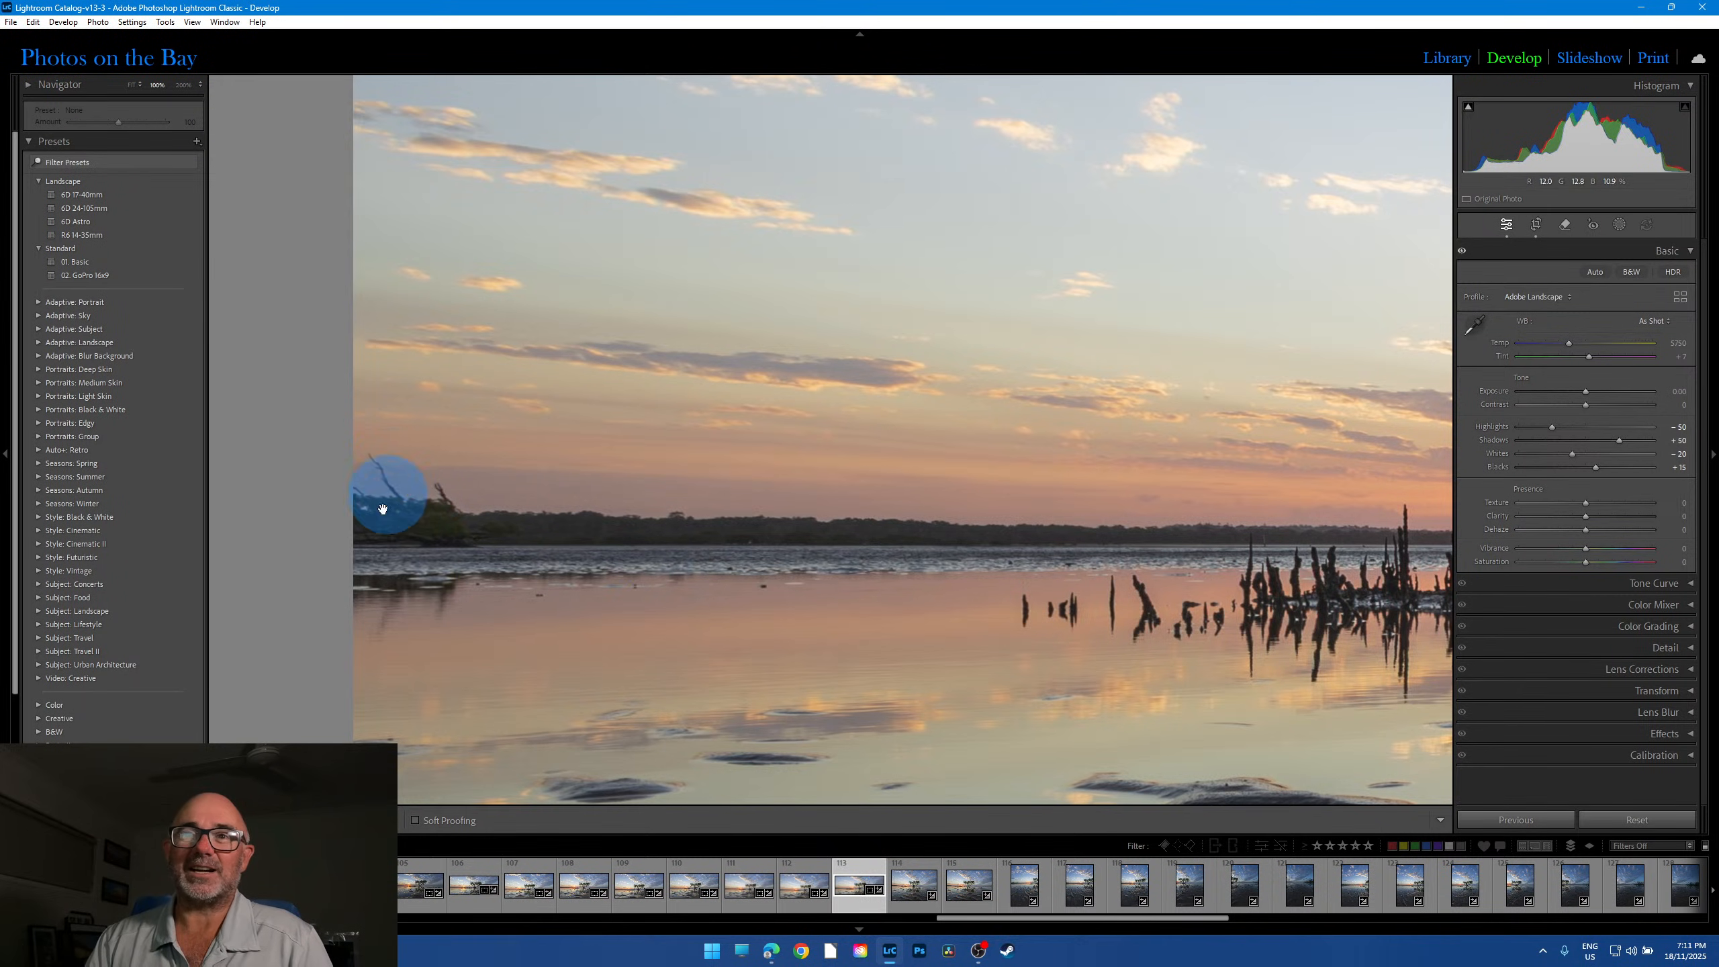
{"action": "left_click", "coordinate": [920, 534]}
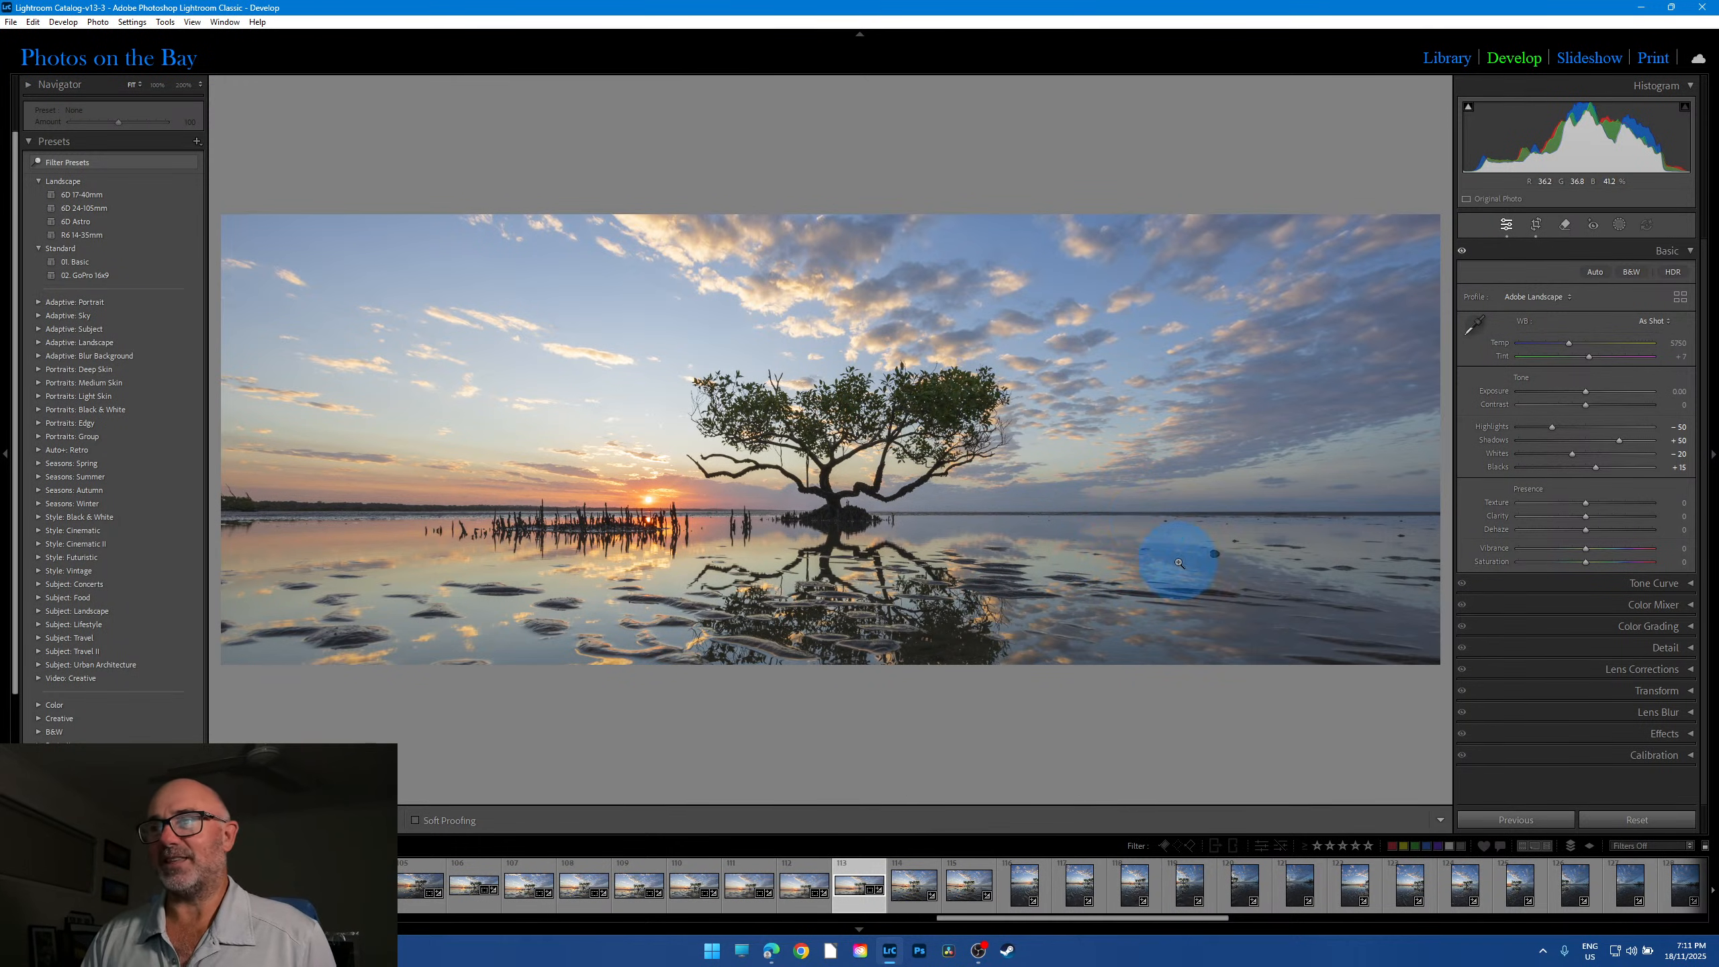
Step: View the uncropped photos 114 and 115 and the vertical photo 116 in turn
{"action": "left_click_drag", "start_coordinate": [1053, 919], "coordinate": [1090, 919]}
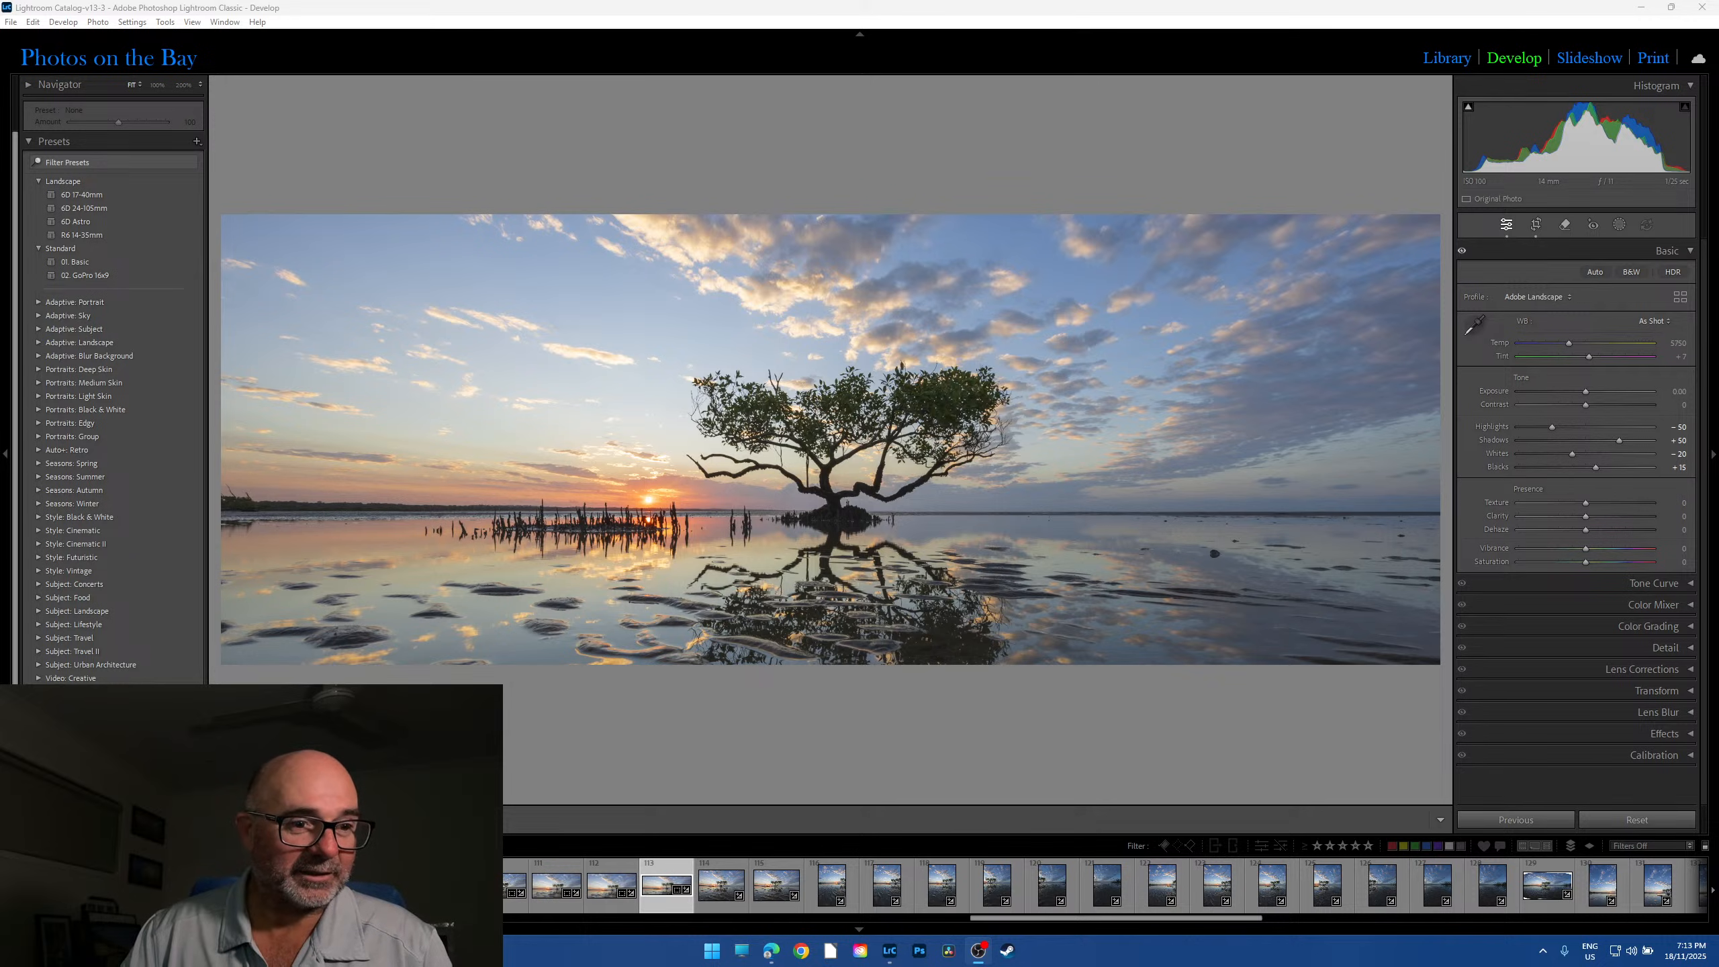
{"action": "key", "text": "alt+Tab"}
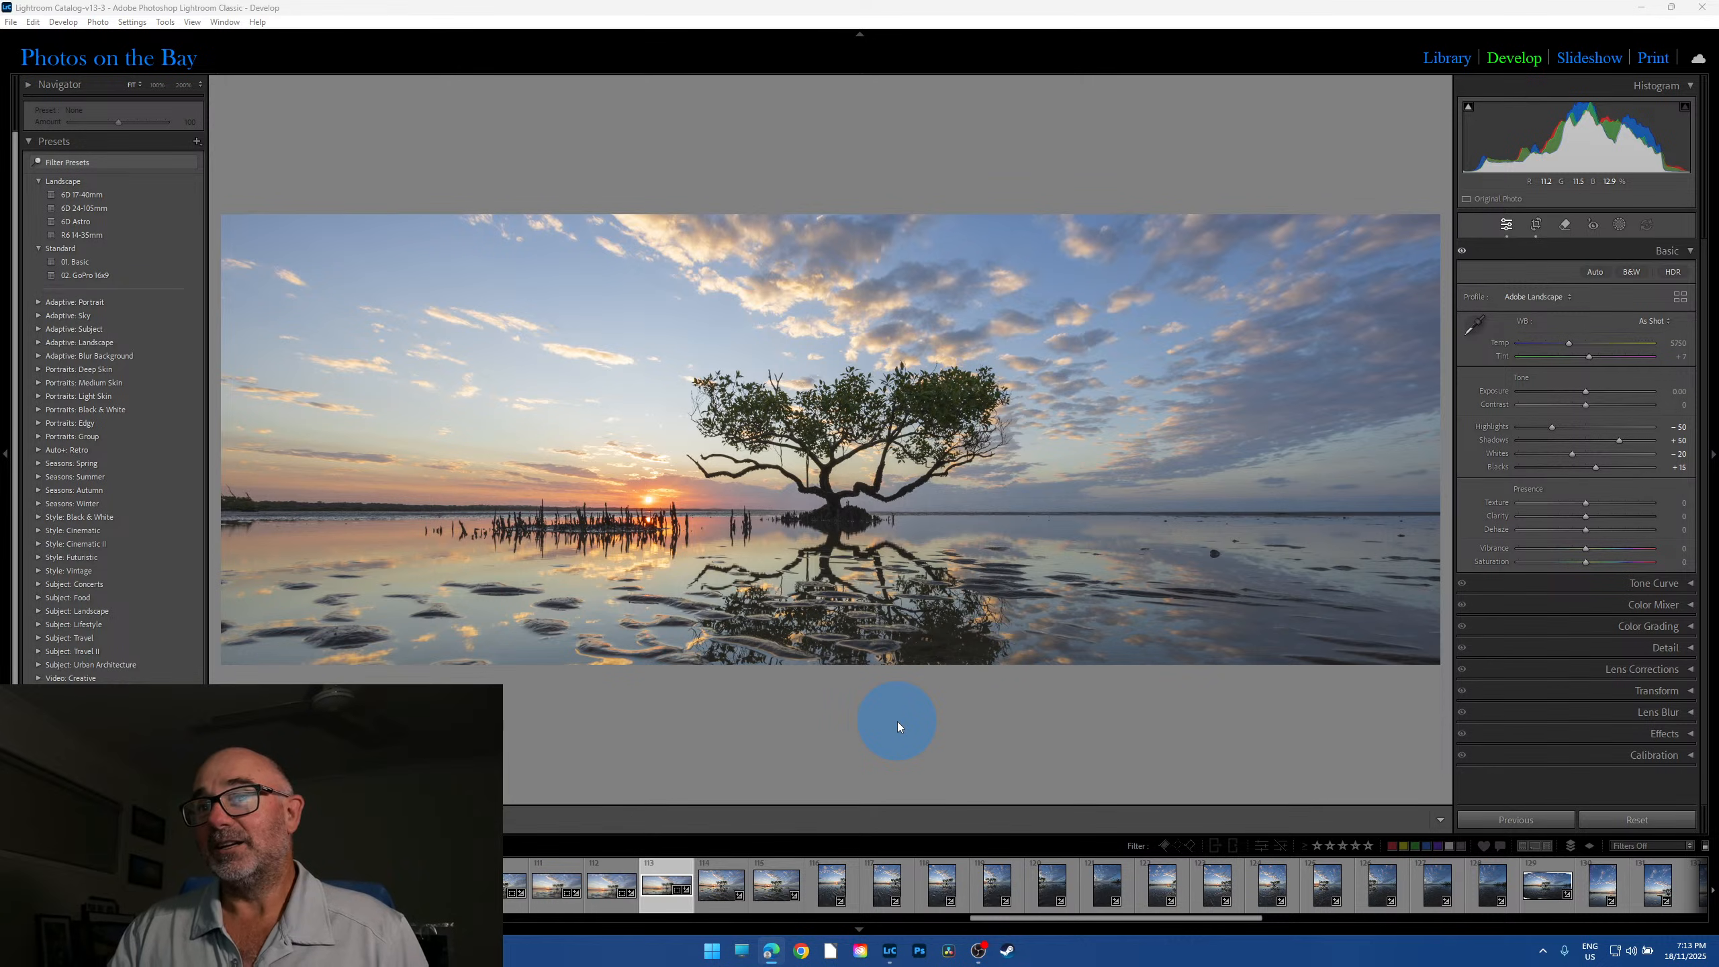
{"action": "left_click", "coordinate": [720, 911]}
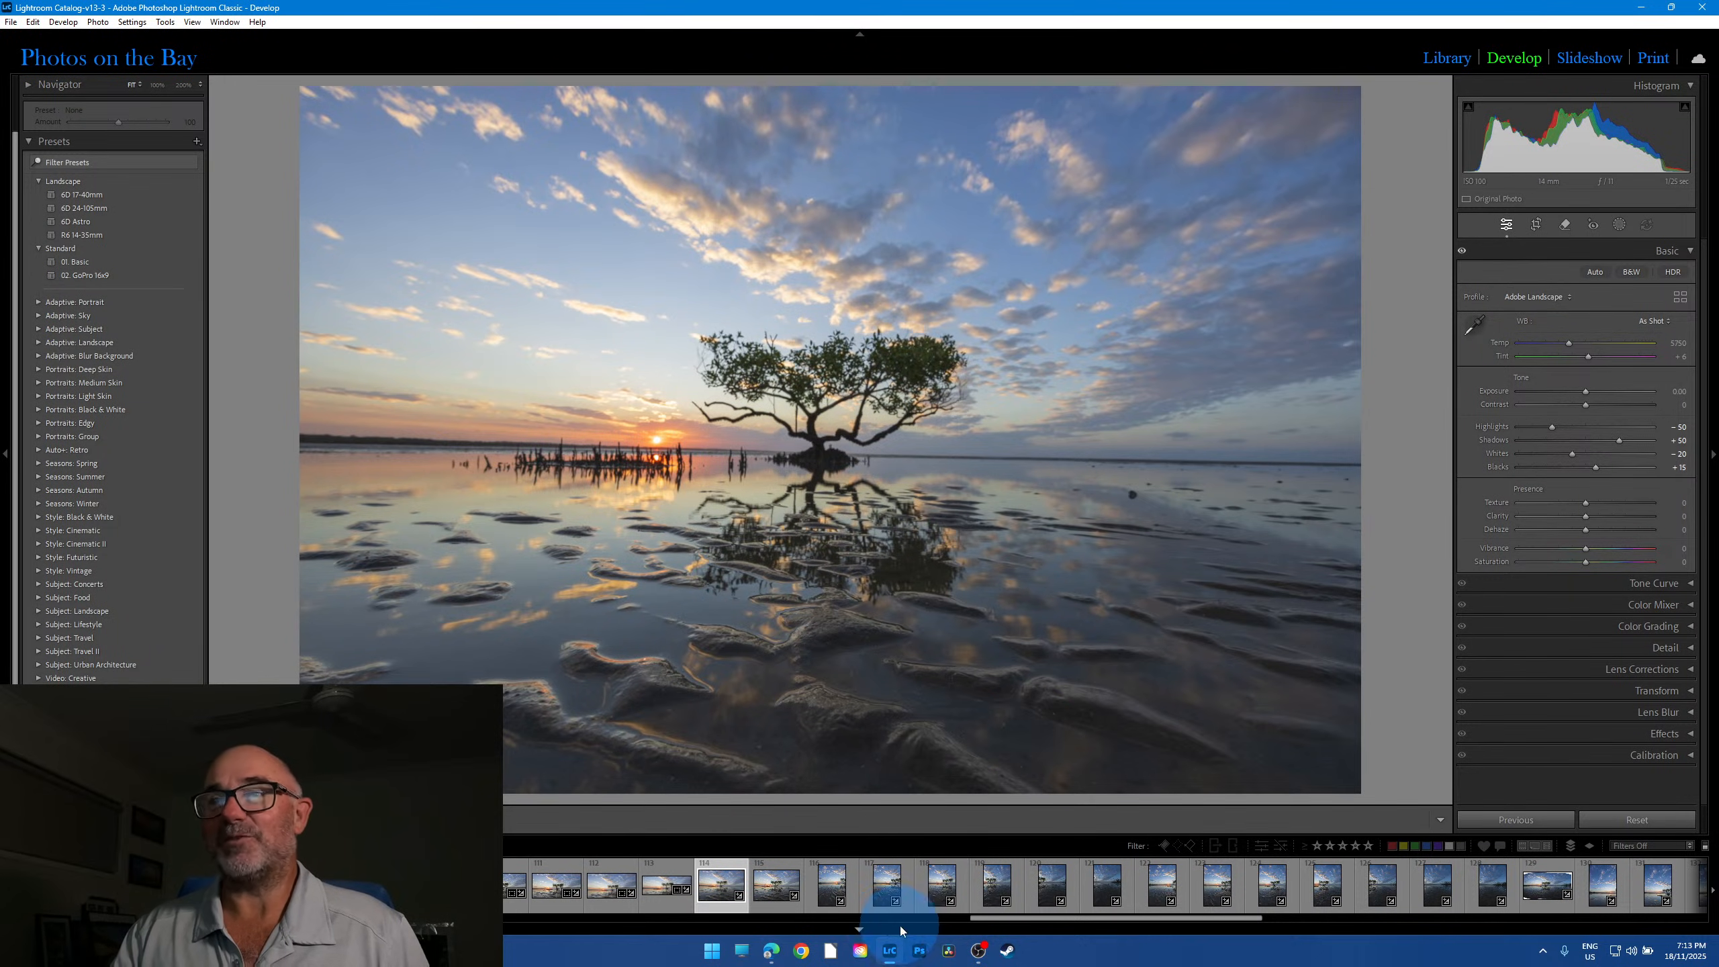
{"action": "left_click", "coordinate": [791, 911]}
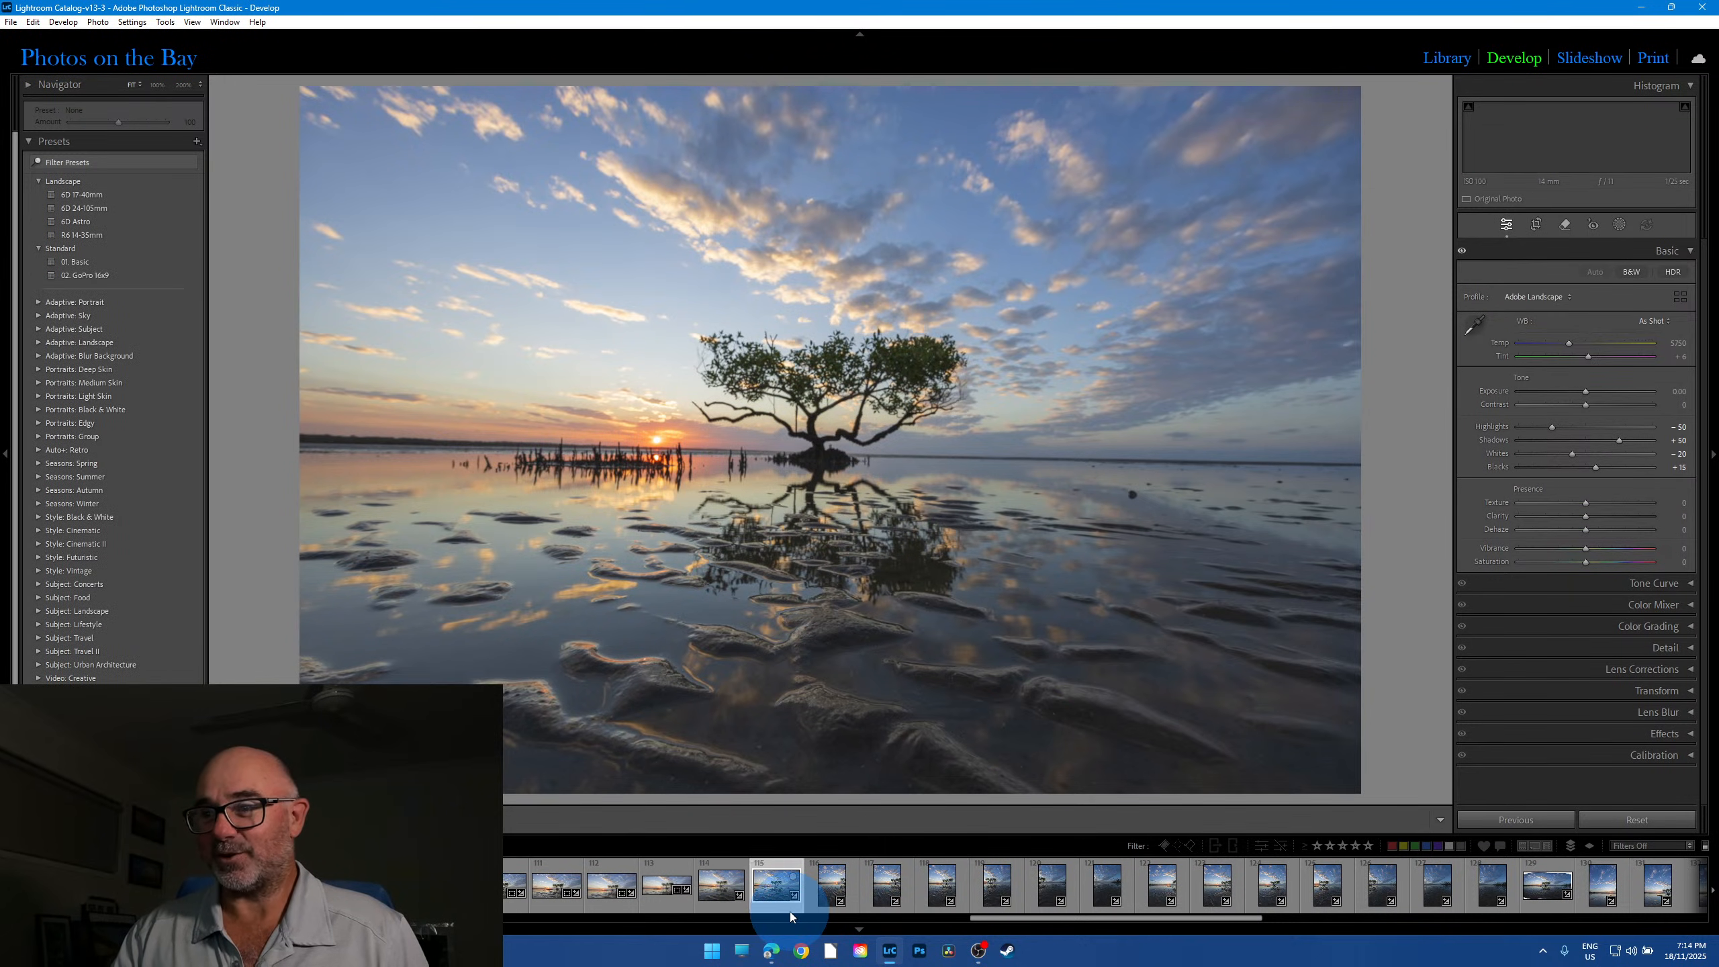
{"action": "left_click", "coordinate": [820, 893]}
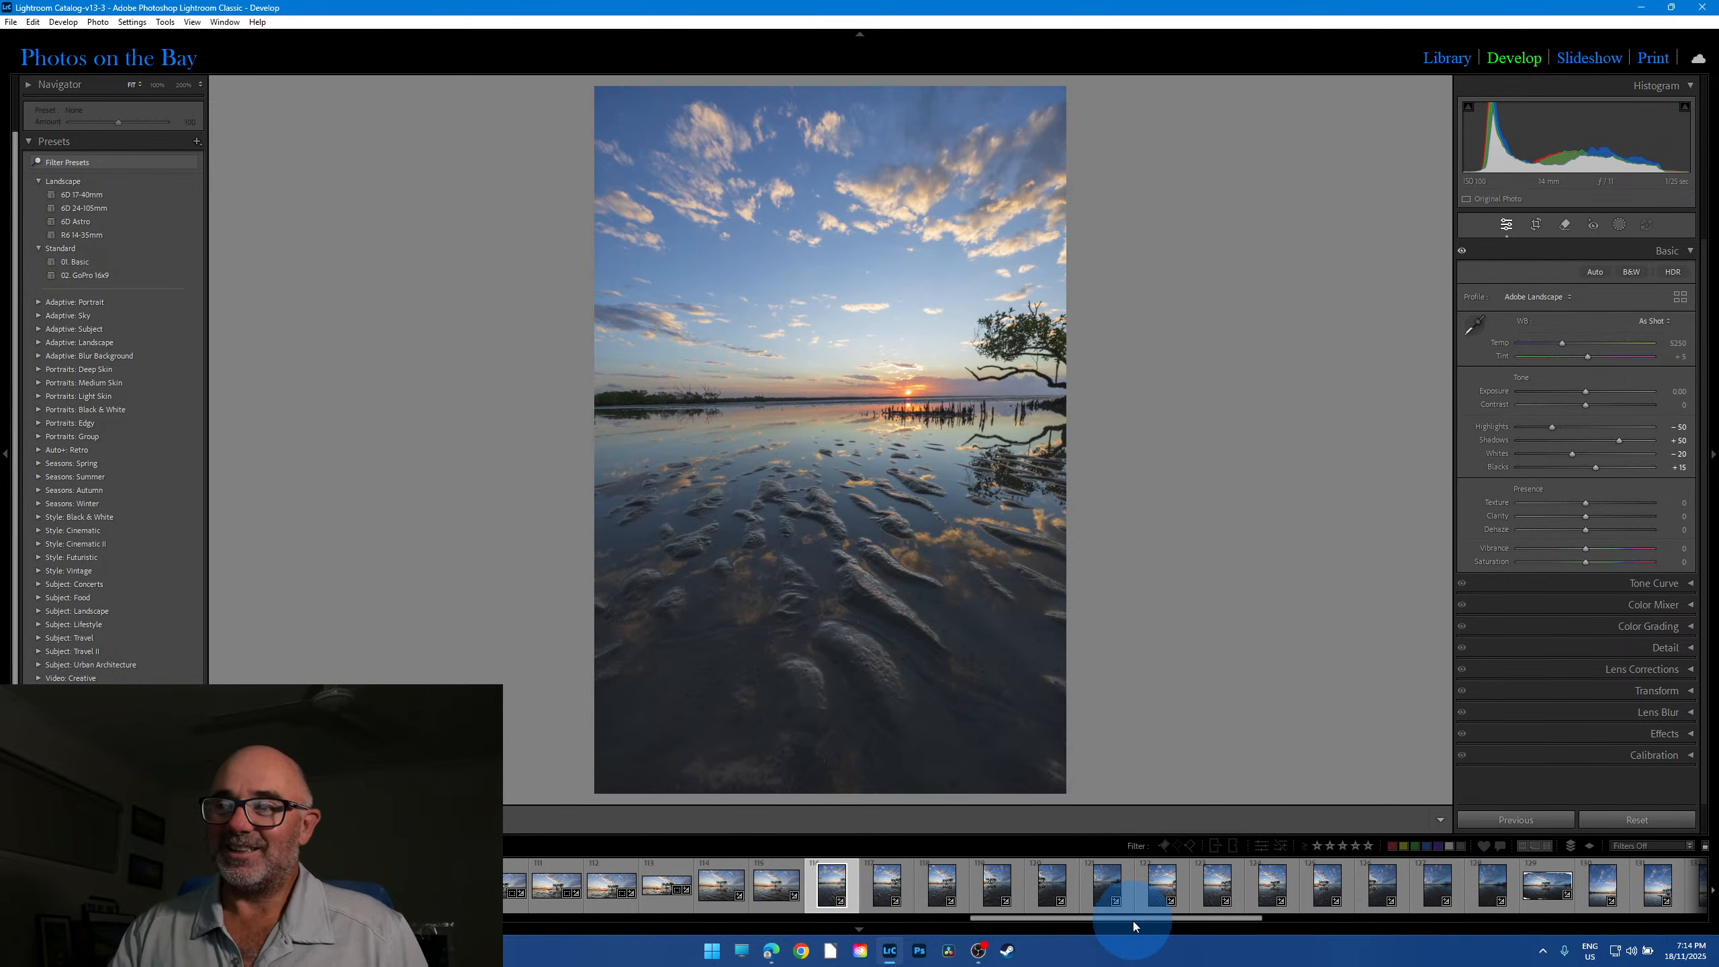
Step: Open the vertical photo with the whole tree beside the rising sun and check its foreground sand ripples at 100%
{"action": "left_click_drag", "start_coordinate": [1133, 921], "coordinate": [1202, 921]}
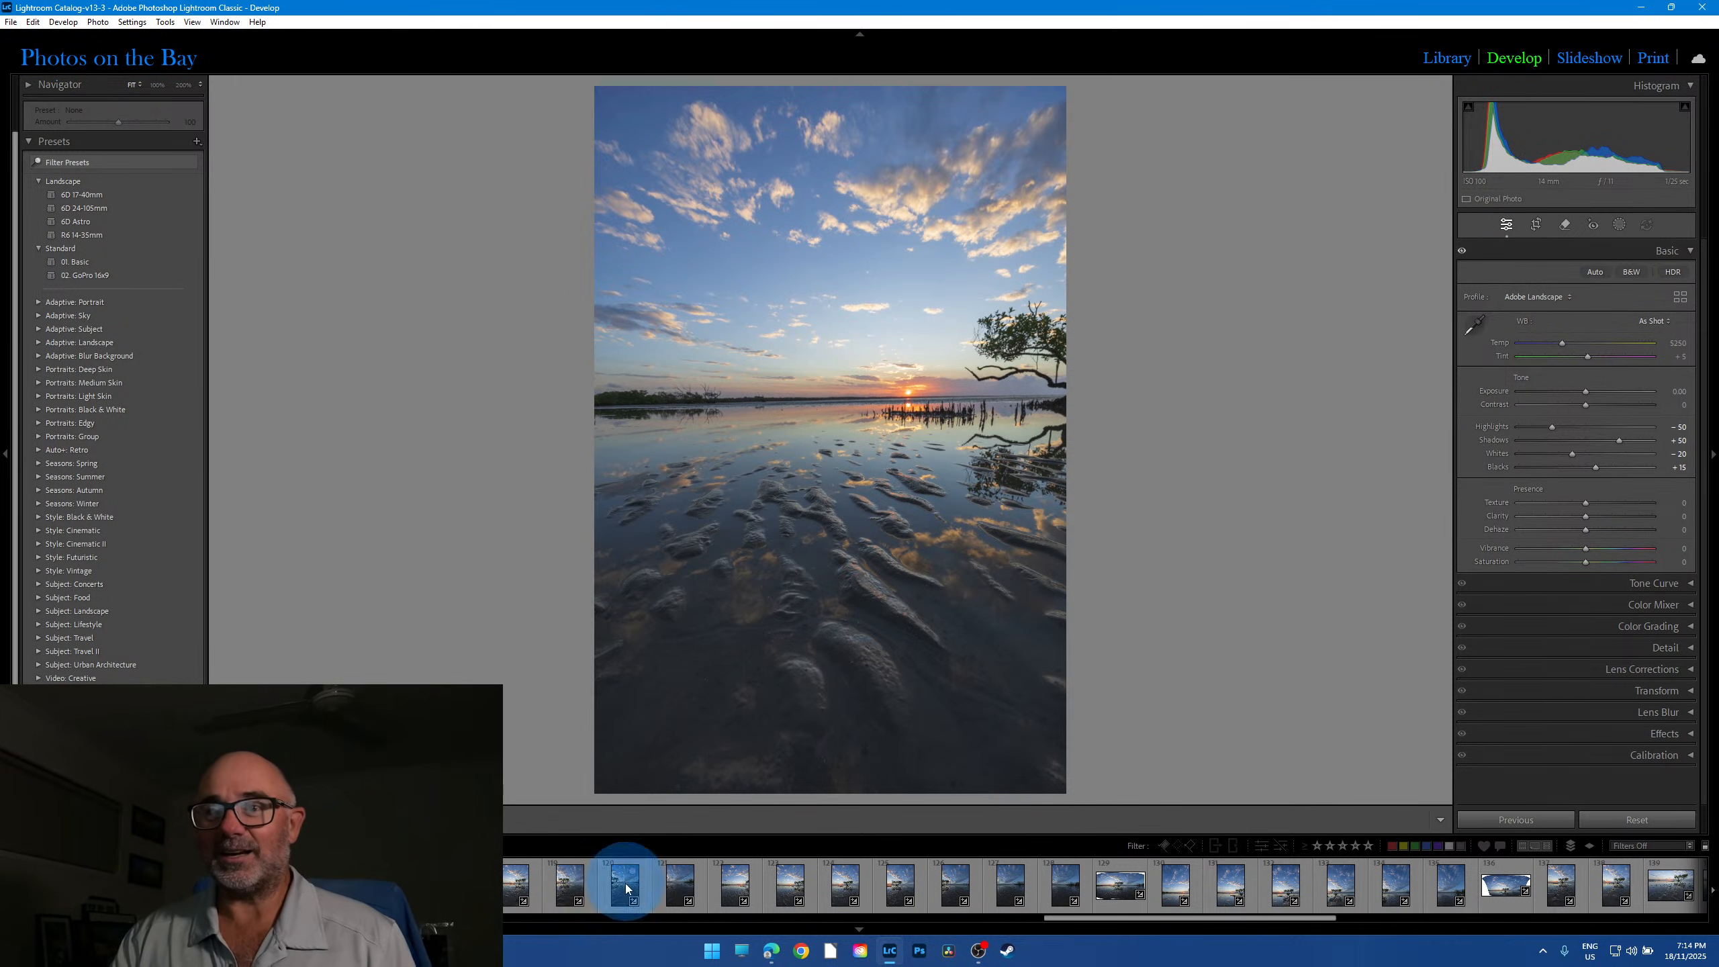
{"action": "left_click", "coordinate": [514, 892]}
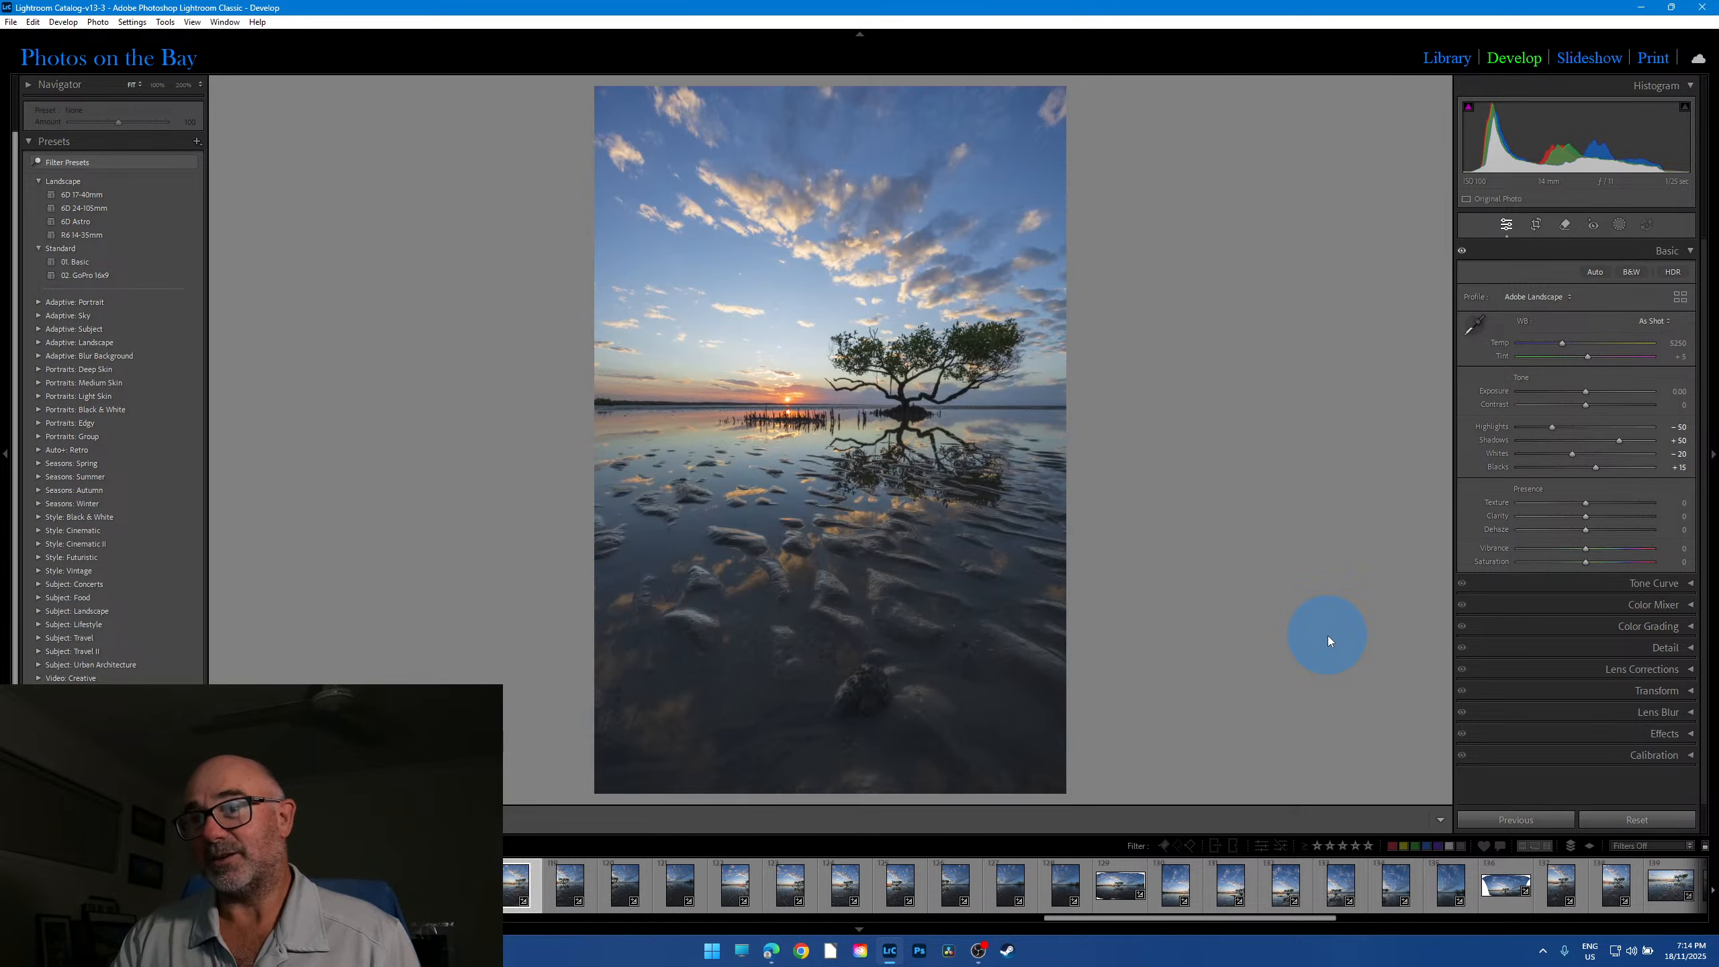
{"action": "left_click", "coordinate": [878, 701]}
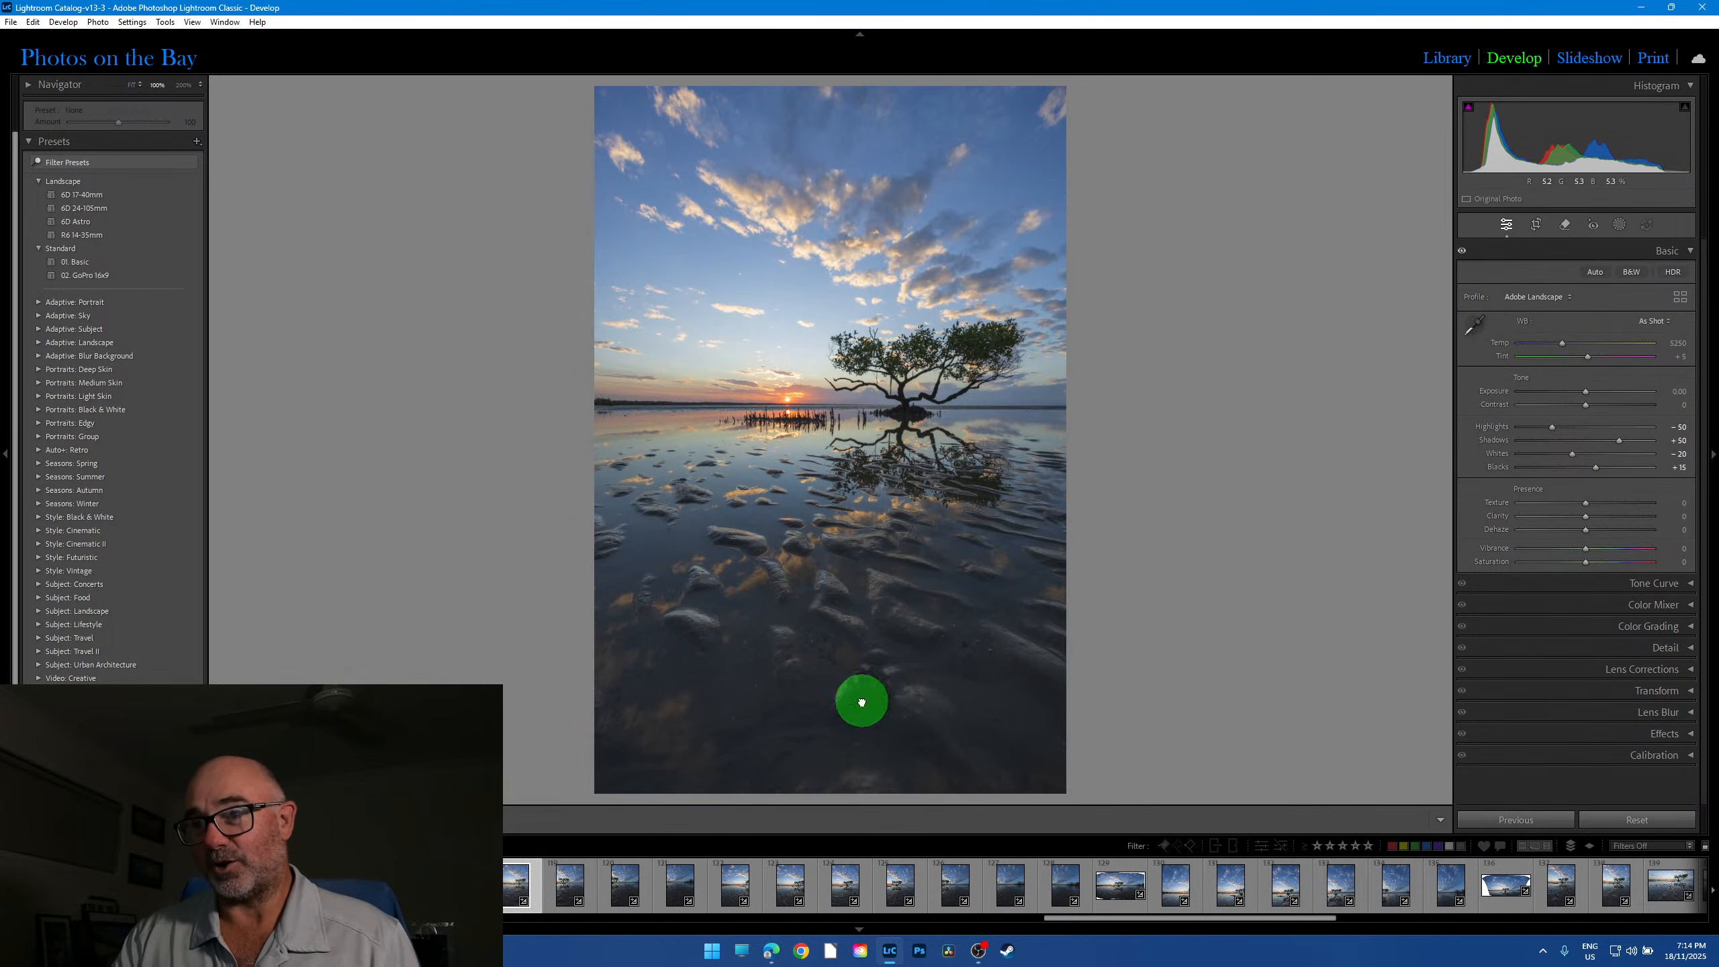
{"action": "left_click", "coordinate": [954, 649]}
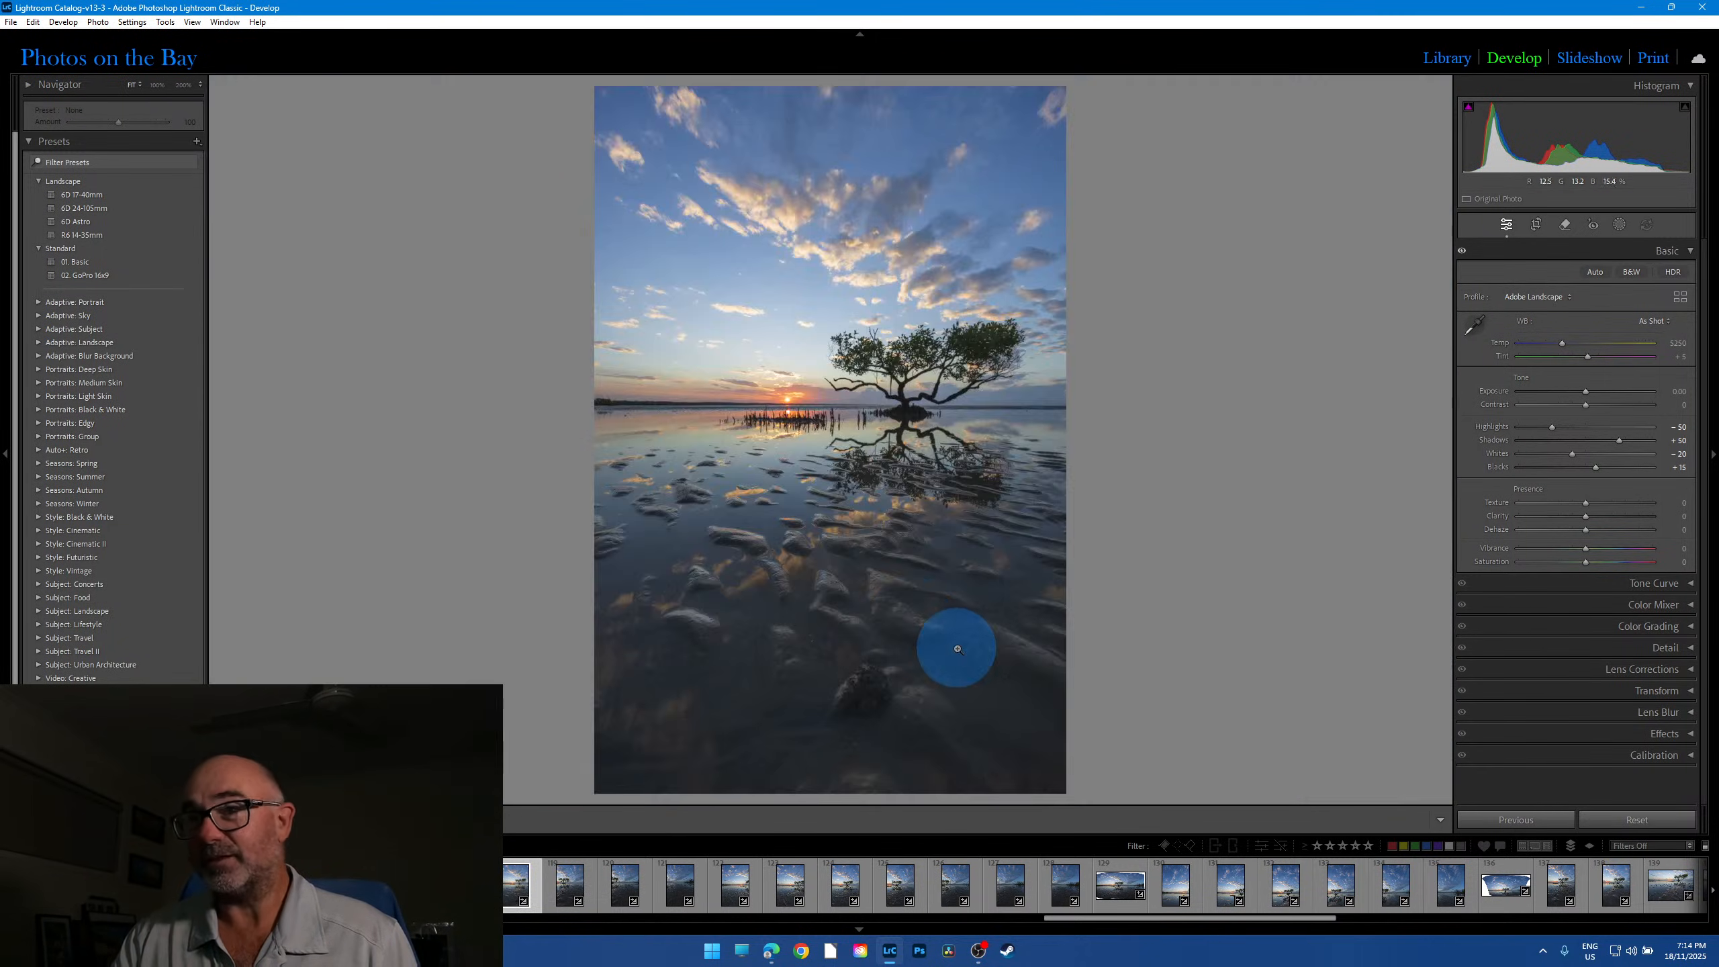
{"action": "left_click", "coordinate": [878, 575]}
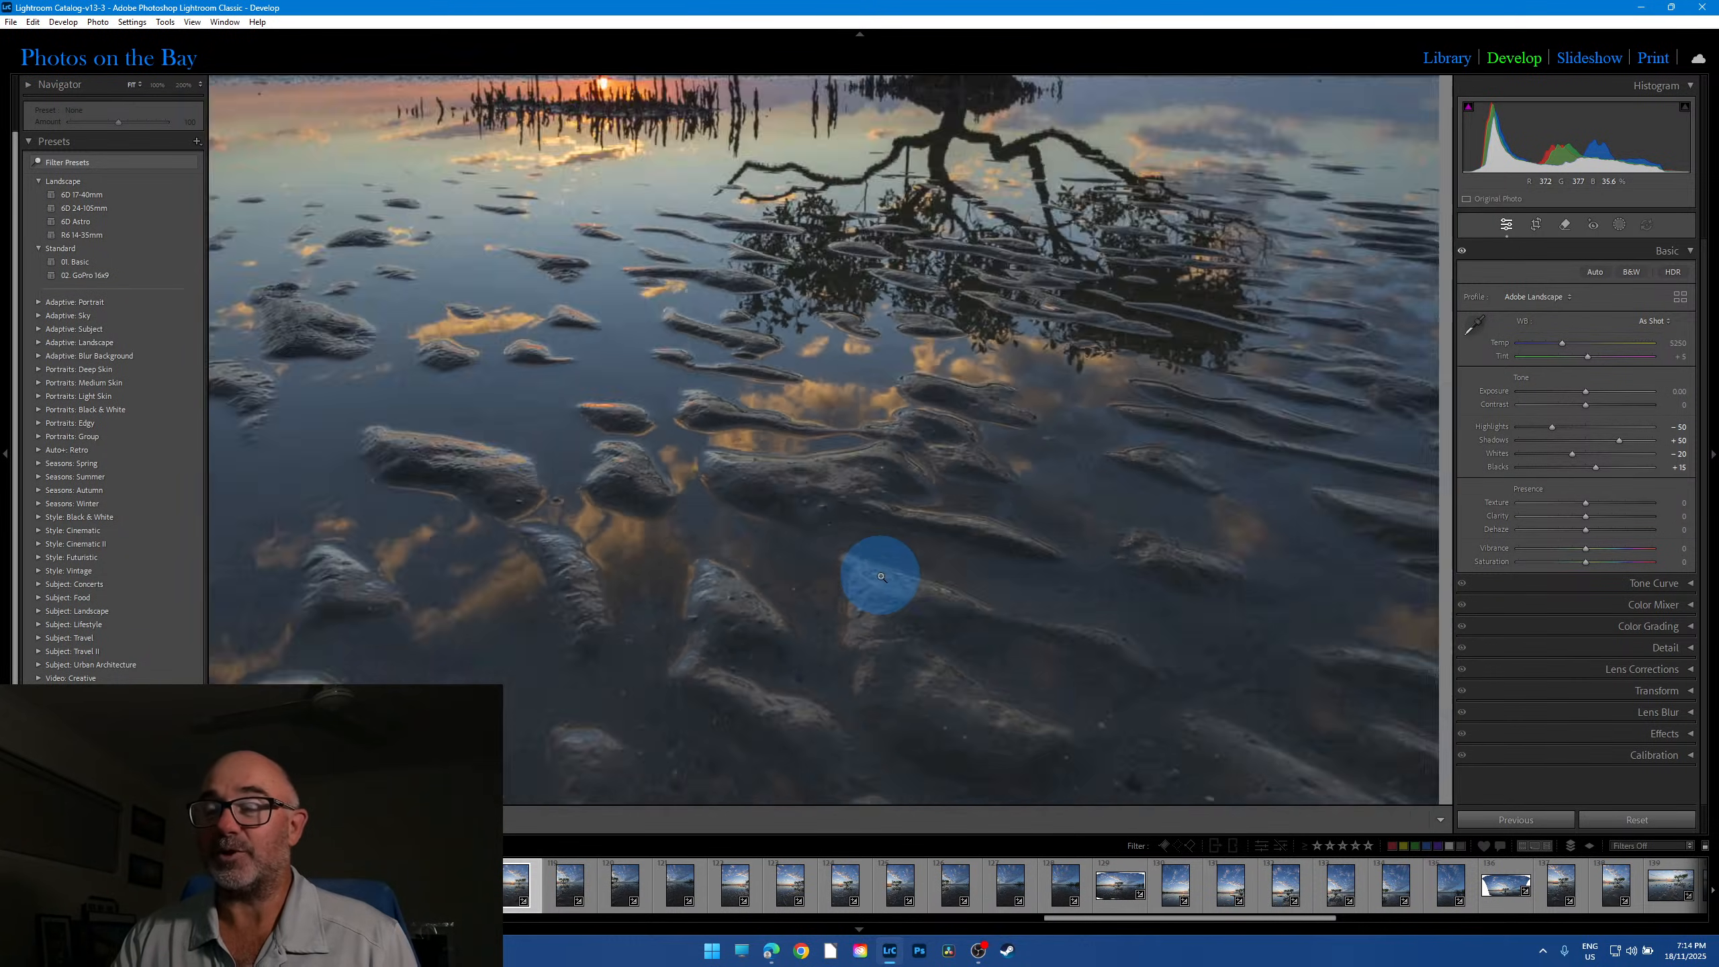
{"action": "left_click", "coordinate": [881, 576]}
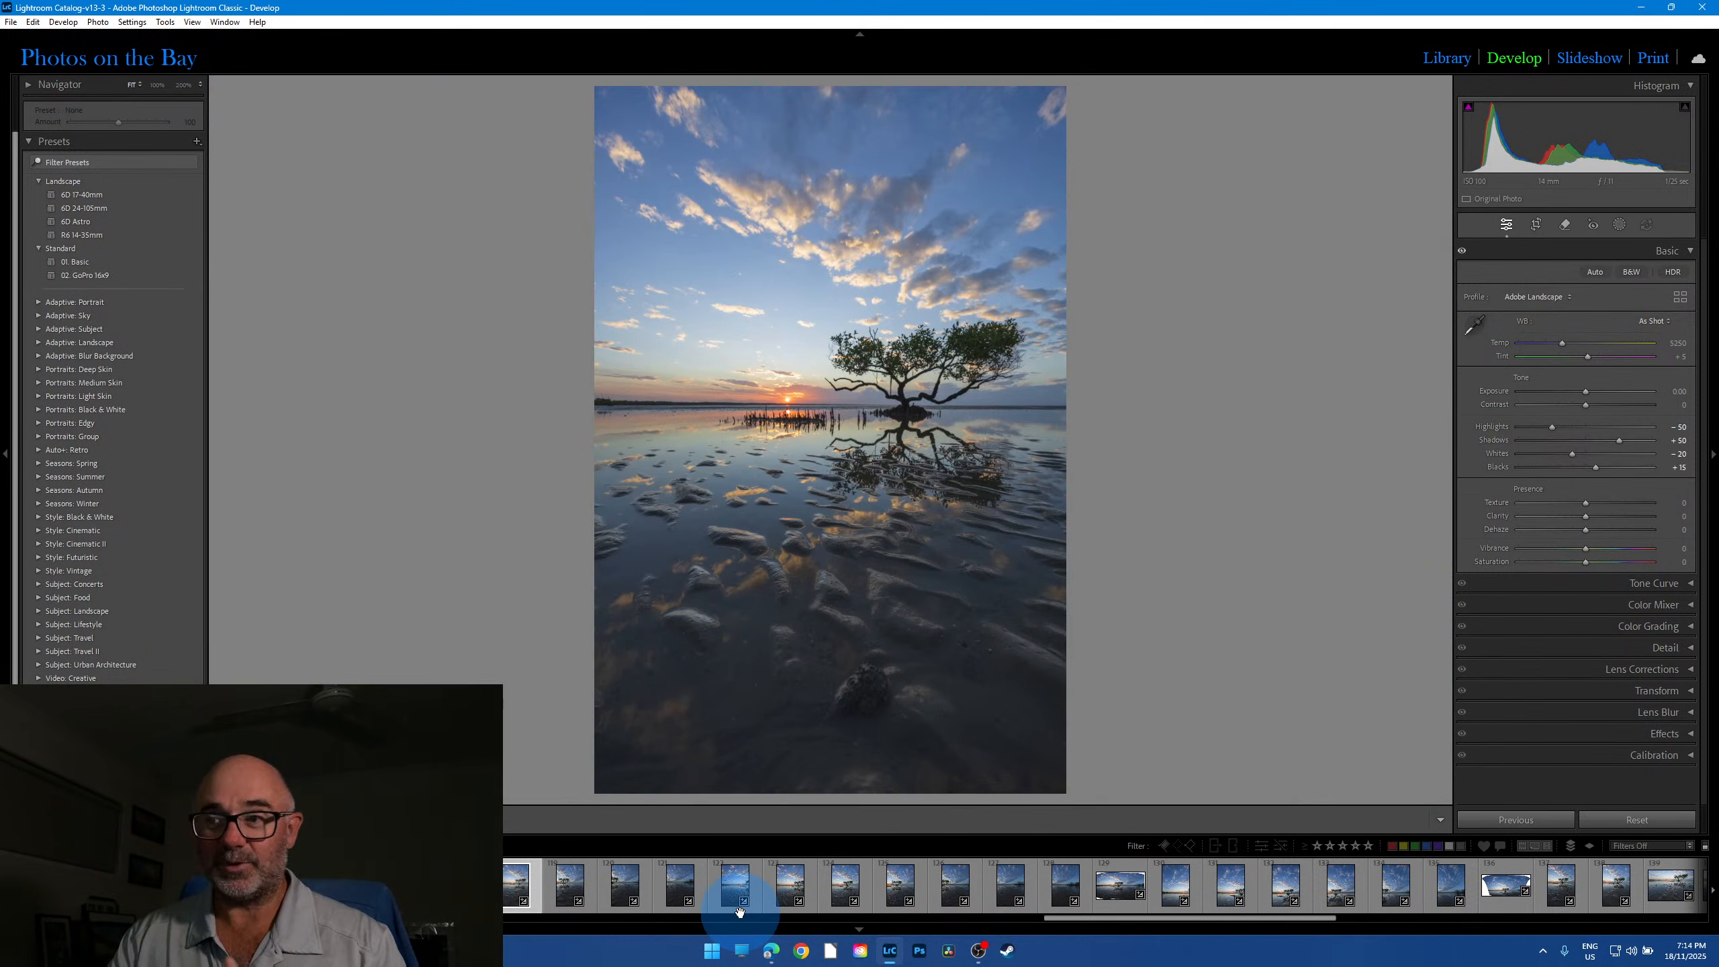
Step: Look through the vertical source frames and compare the two stitched panoramas, ending on the one with the larger foreground
{"action": "left_click", "coordinate": [737, 892]}
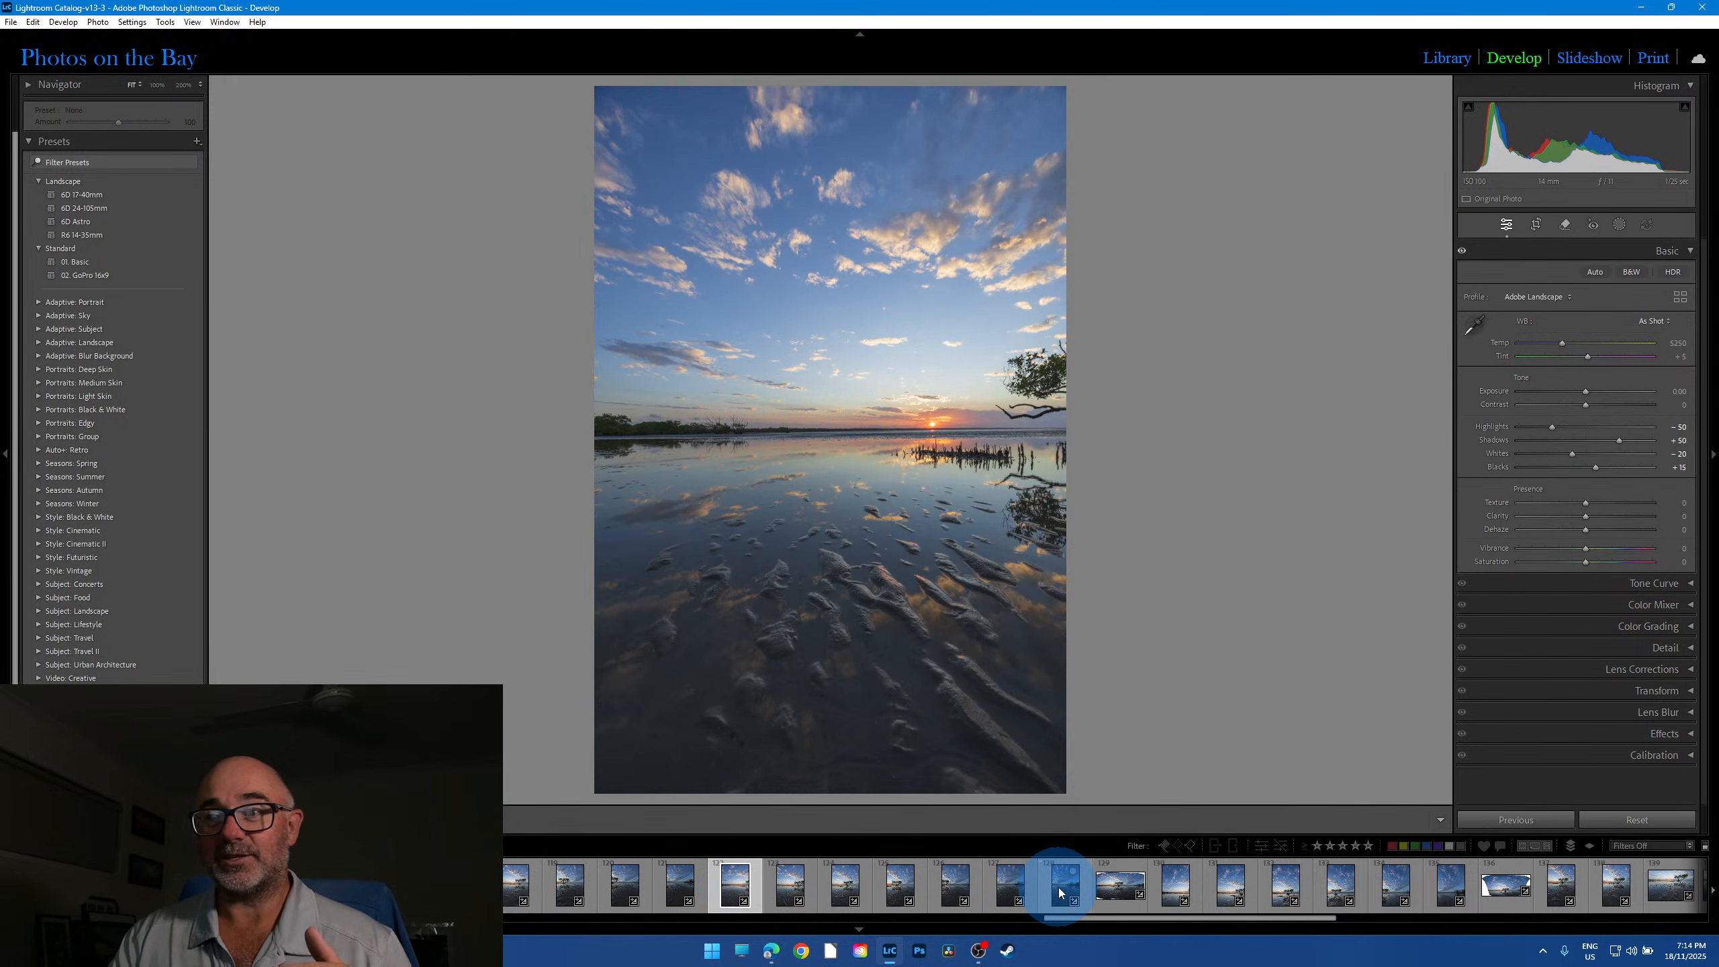
{"action": "left_click", "coordinate": [1444, 888]}
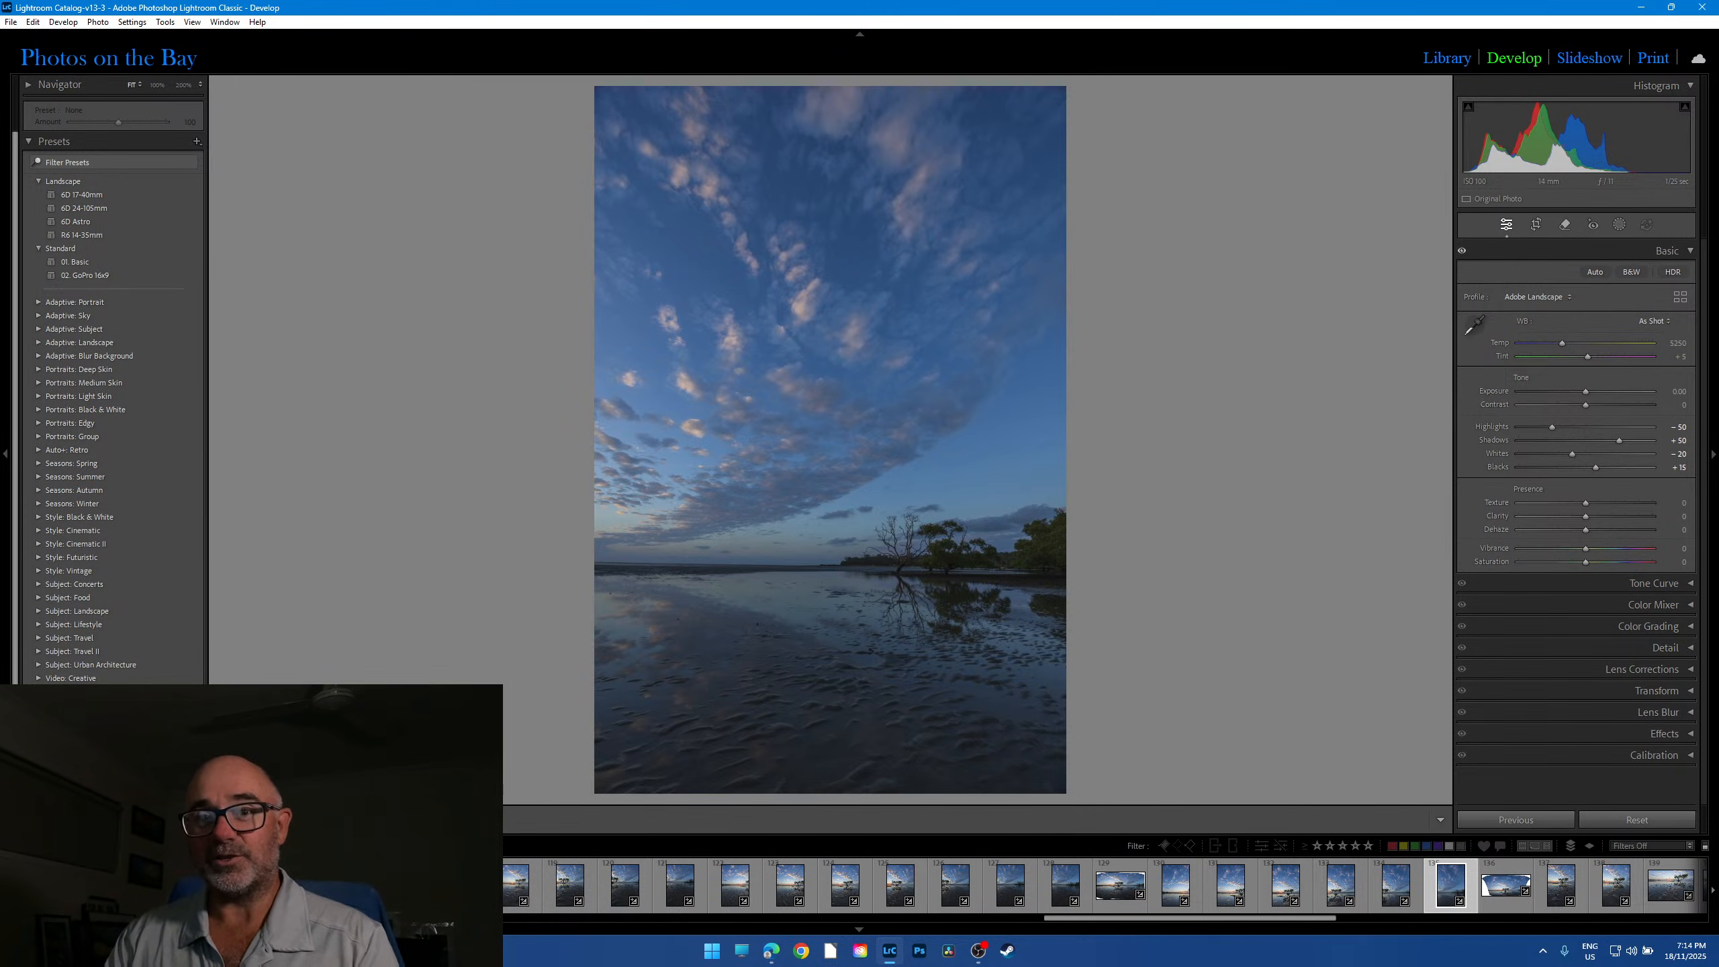
{"action": "left_click", "coordinate": [681, 890]}
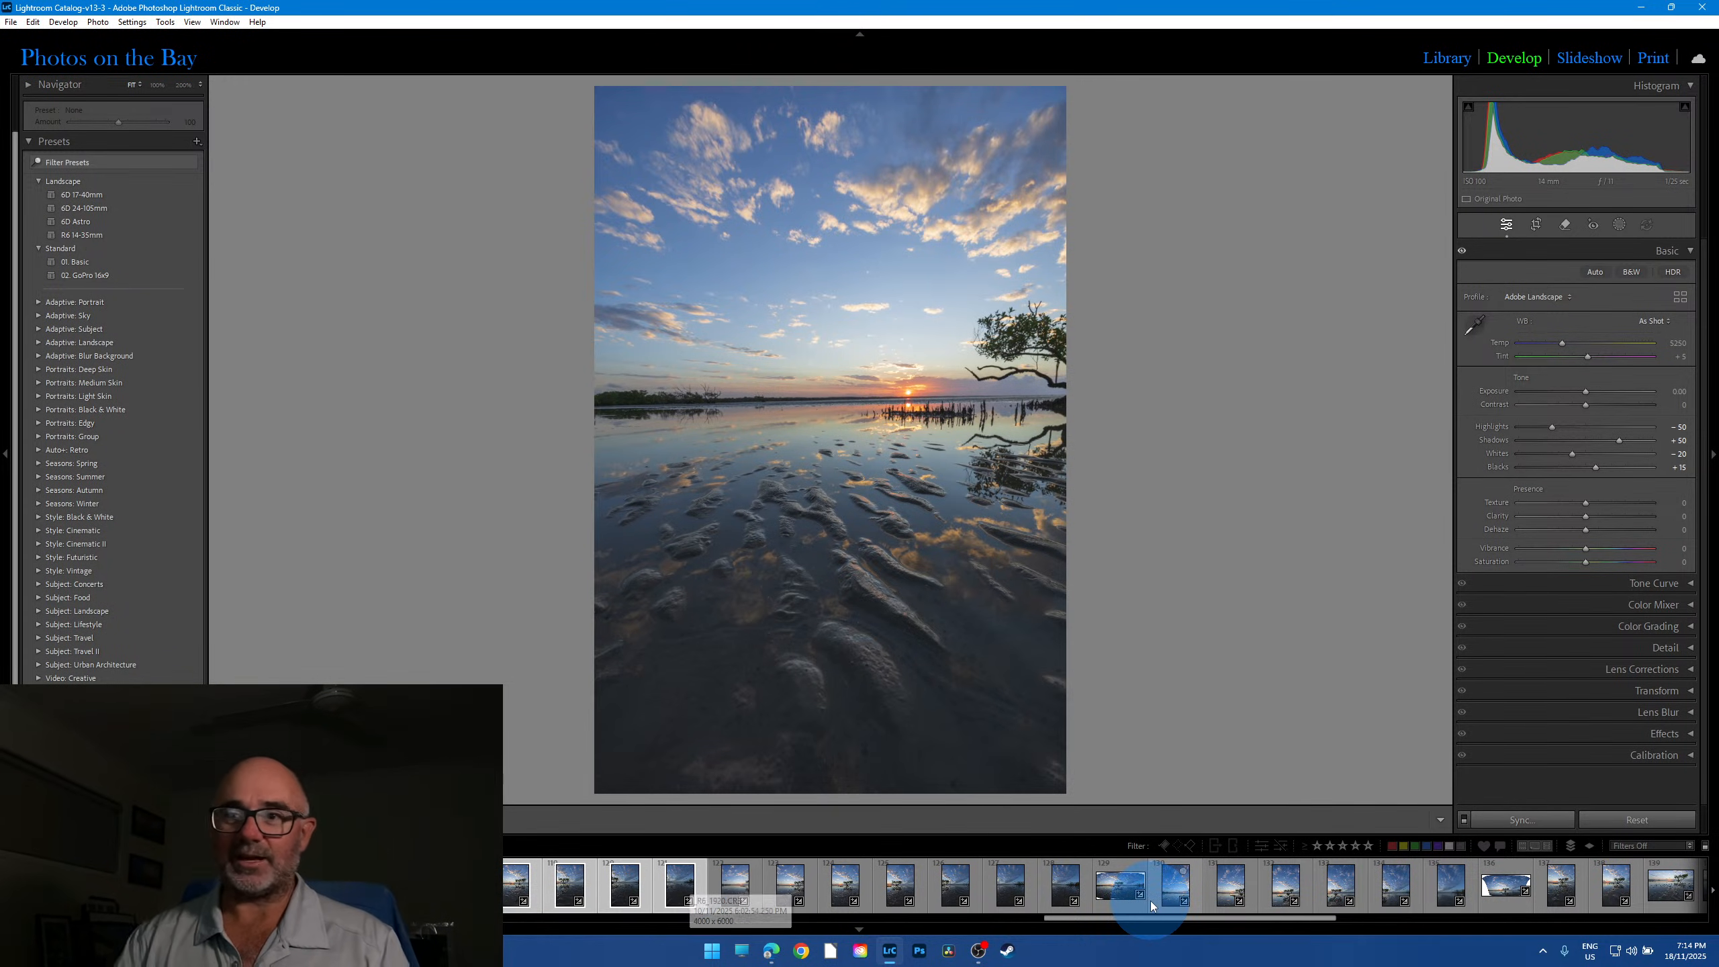
{"action": "left_click", "coordinate": [1116, 908]}
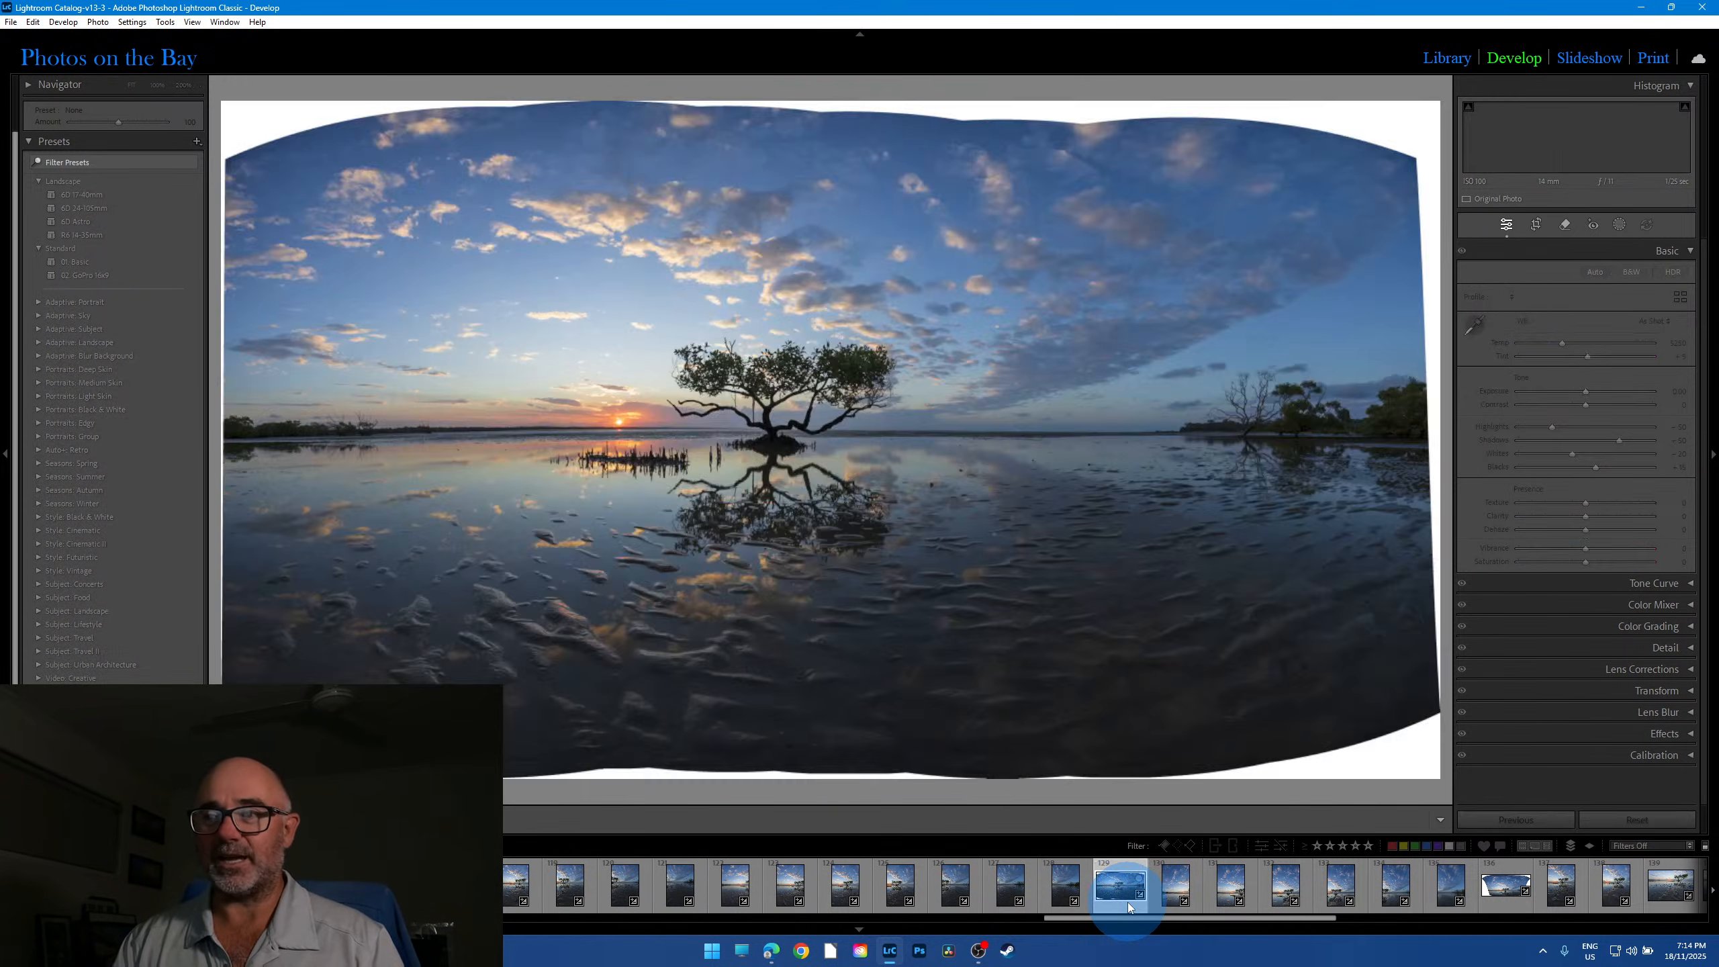
{"action": "left_click", "coordinate": [1511, 905]}
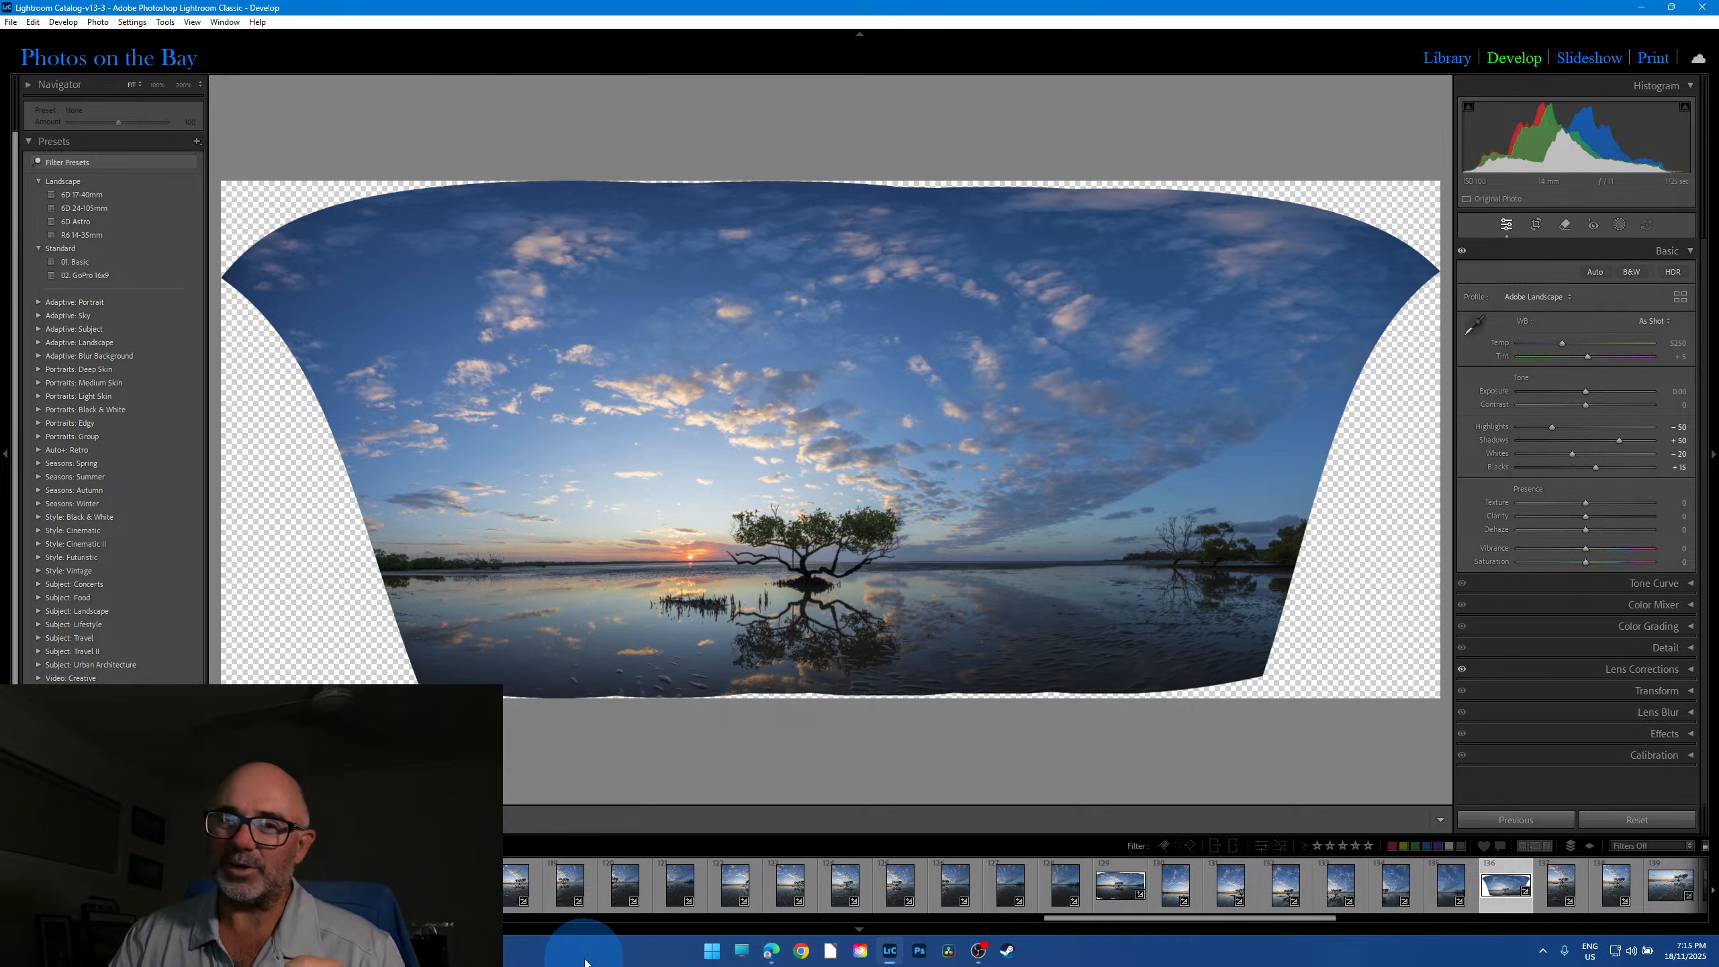
{"action": "left_click", "coordinate": [1130, 900]}
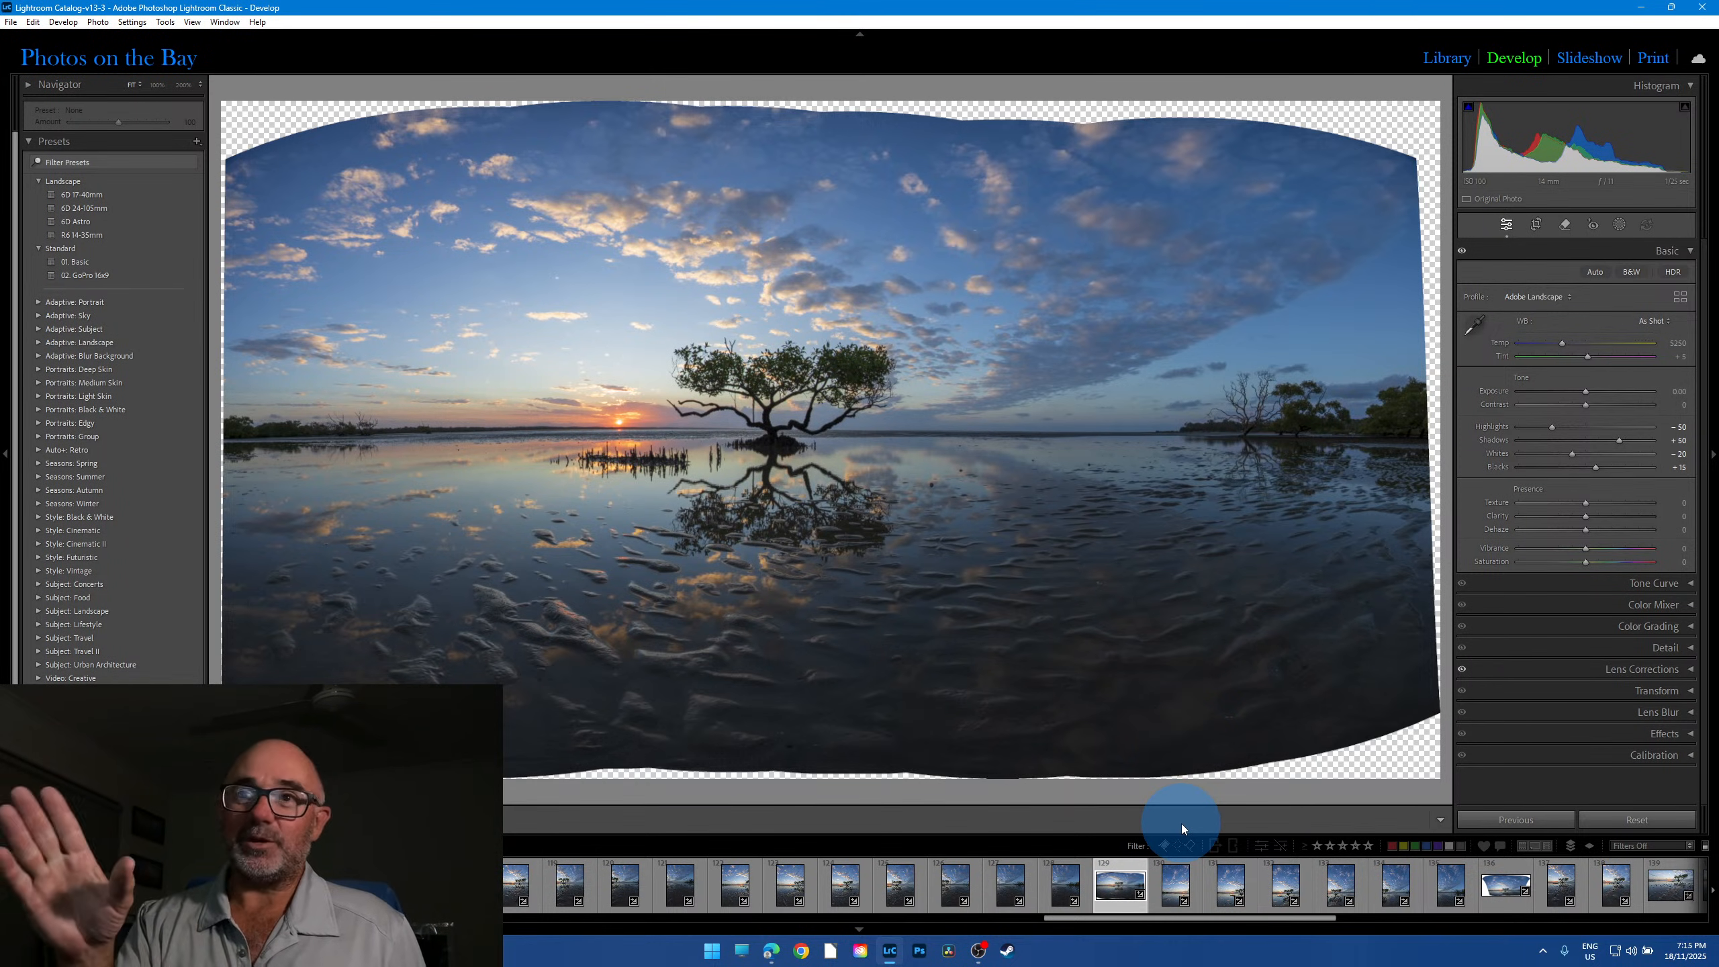
Step: Inspect the panorama's horizon at 100% from the distant shoreline beside the sunrise to the bare tree and mangroves at the opposite edge
{"action": "left_click", "coordinate": [308, 409]}
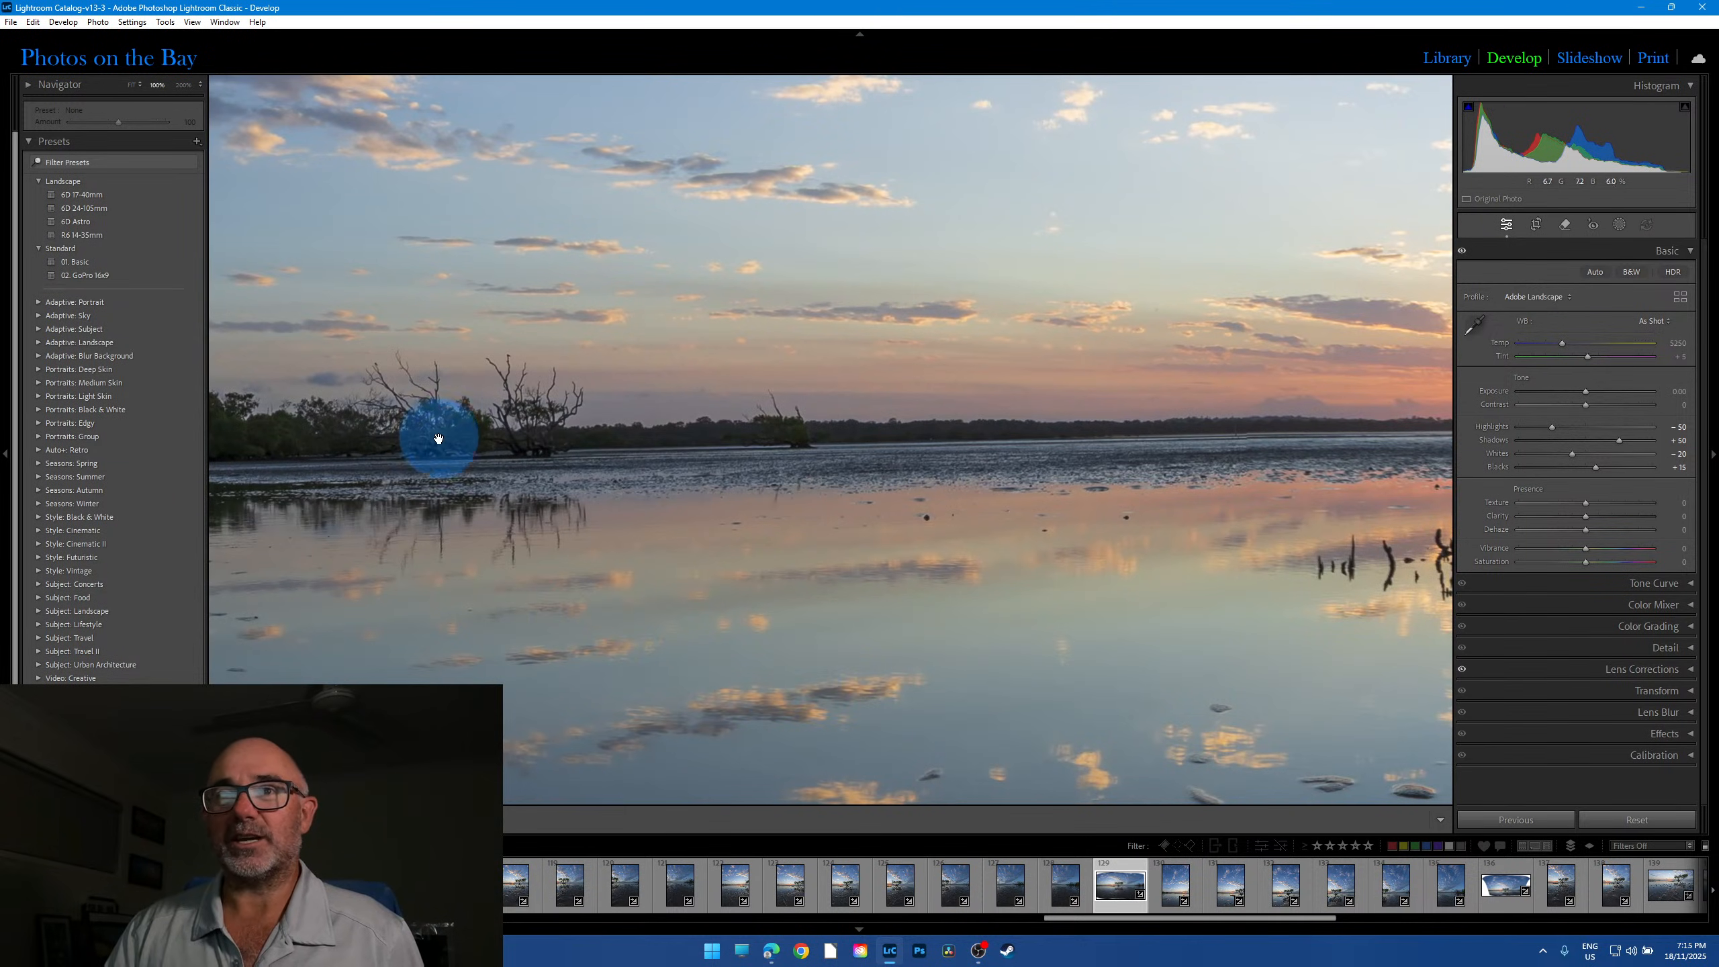
{"action": "left_click_drag", "start_coordinate": [434, 434], "coordinate": [590, 440]}
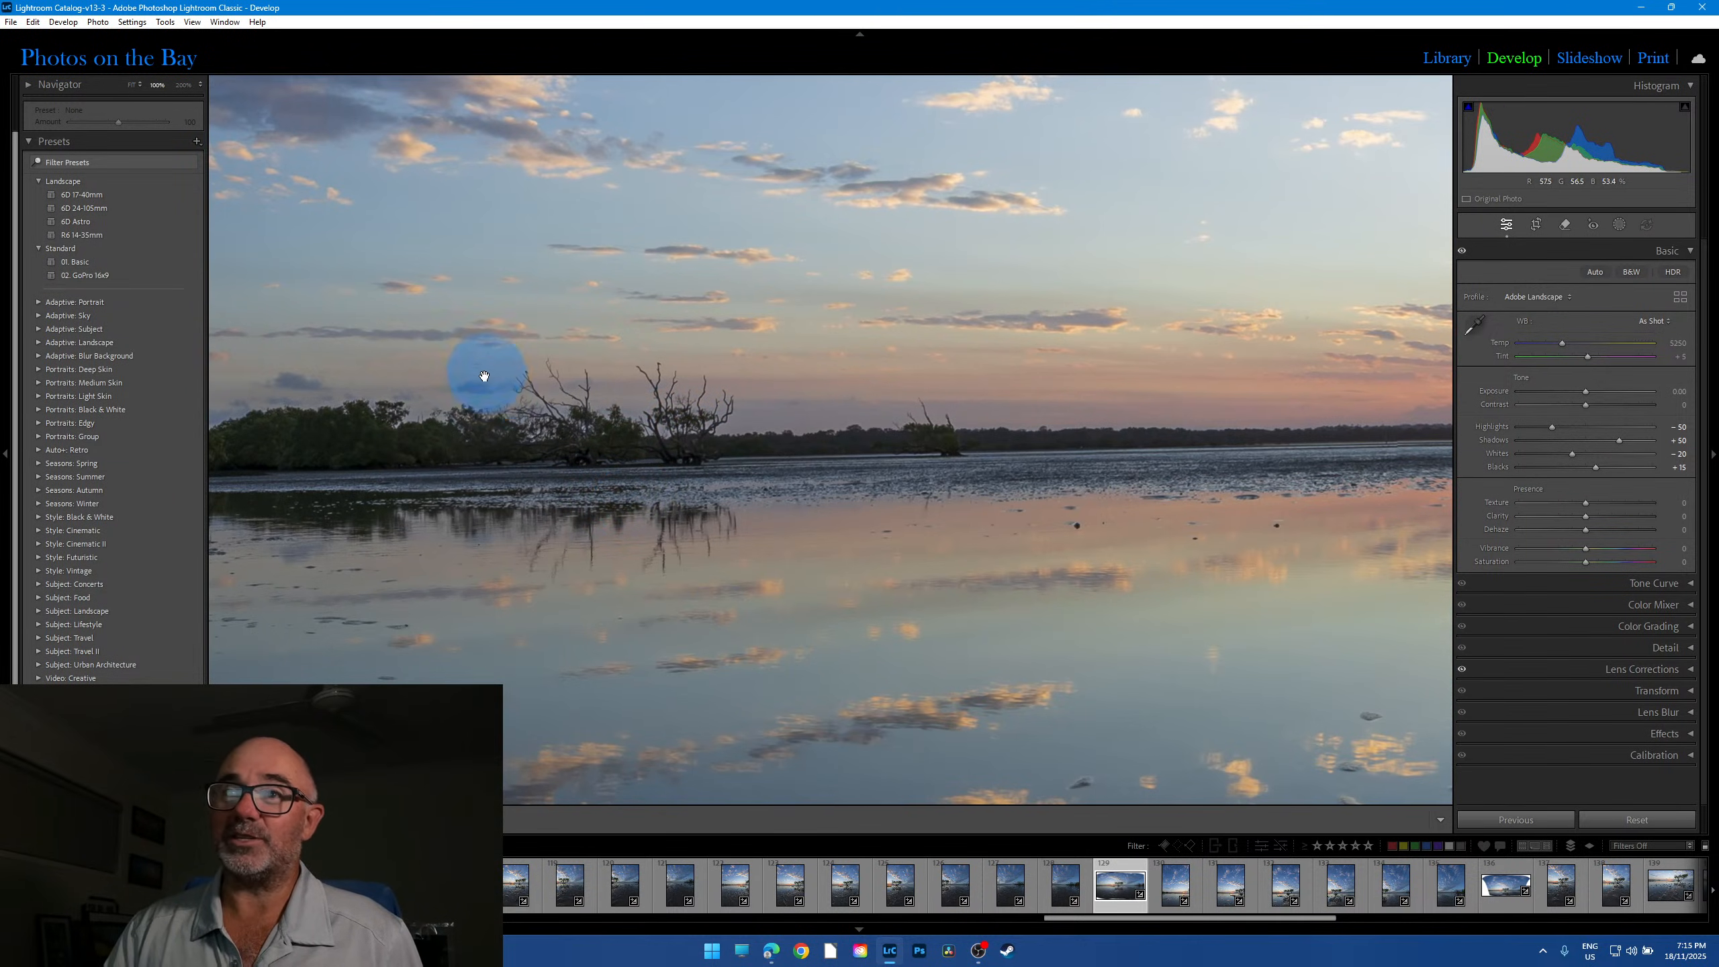
{"action": "left_click_drag", "start_coordinate": [832, 621], "coordinate": [833, 562]}
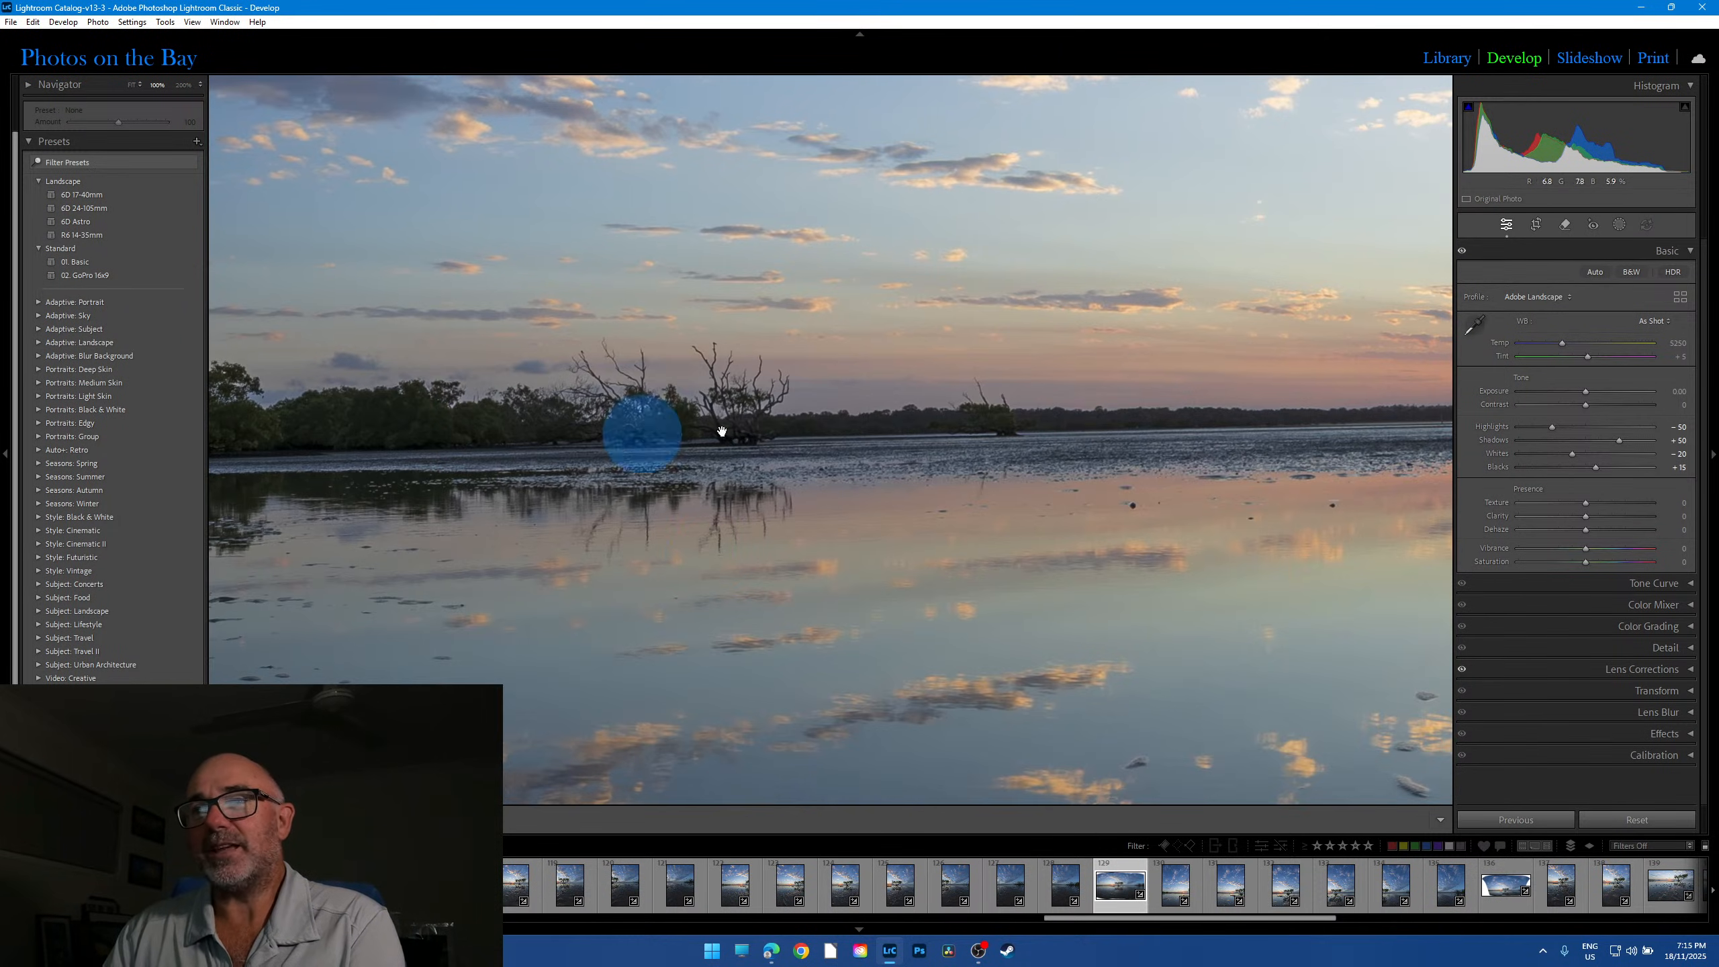
{"action": "left_click_drag", "start_coordinate": [1131, 463], "coordinate": [427, 454]}
{"action": "left_click_drag", "start_coordinate": [1194, 453], "coordinate": [392, 457]}
{"action": "left_click_drag", "start_coordinate": [1248, 439], "coordinate": [508, 429]}
{"action": "left_click_drag", "start_coordinate": [1158, 449], "coordinate": [575, 445]}
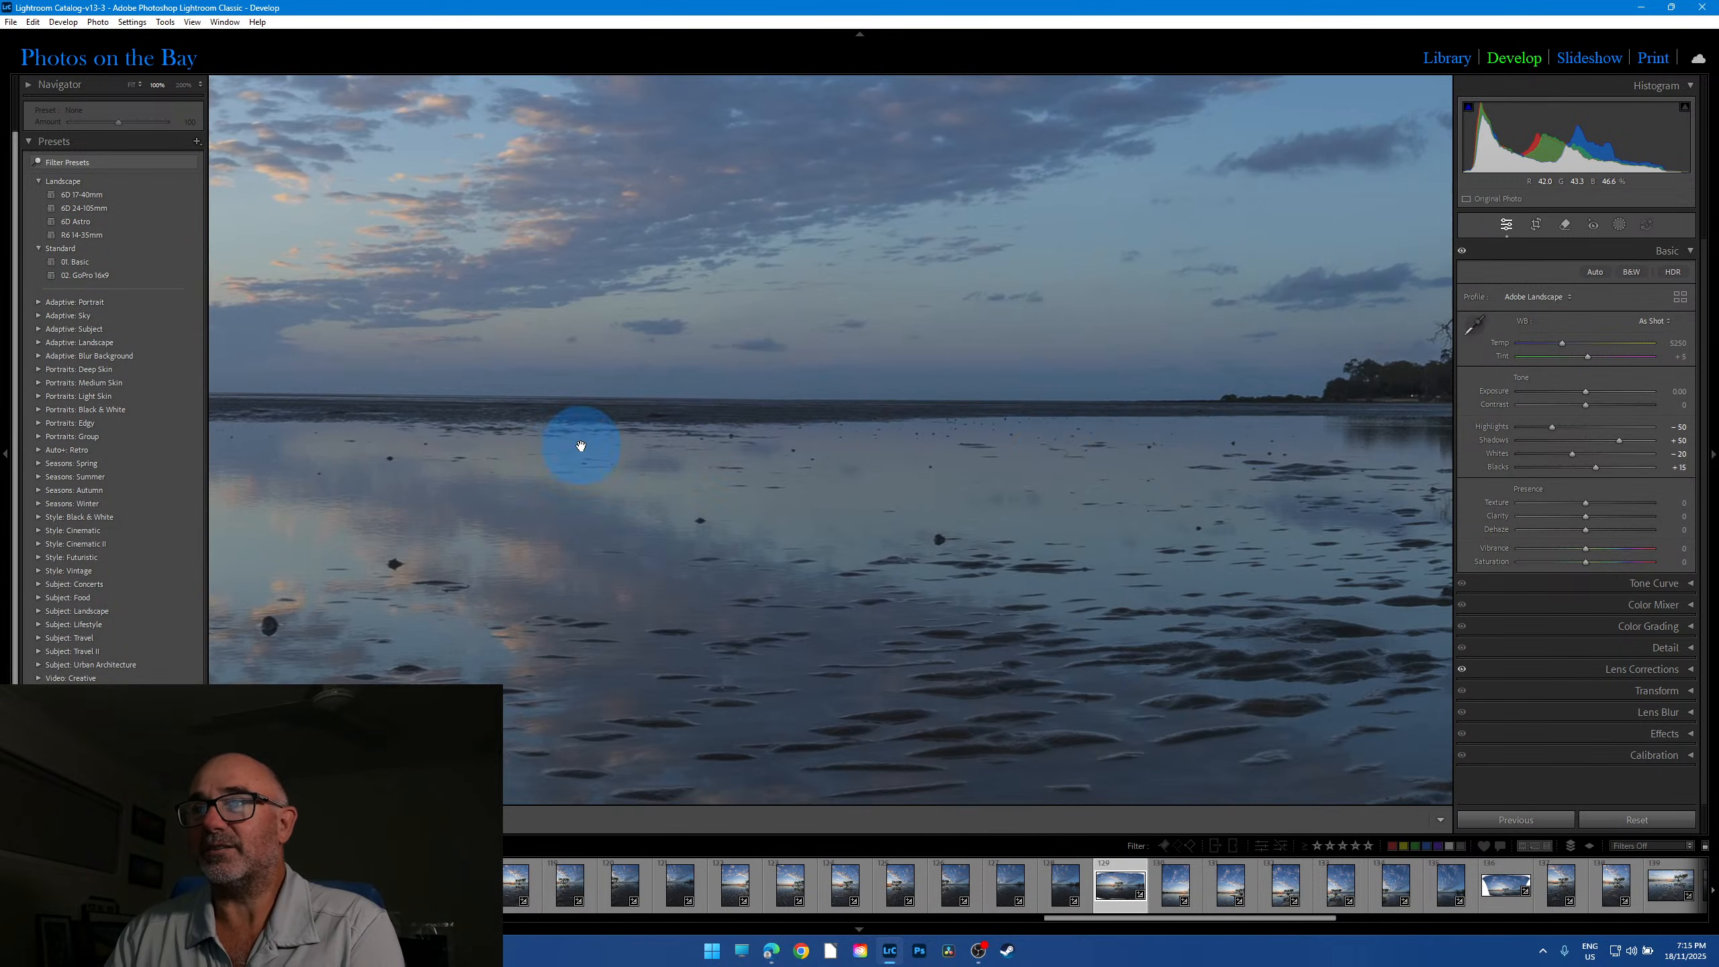
{"action": "left_click_drag", "start_coordinate": [1174, 456], "coordinate": [867, 545]}
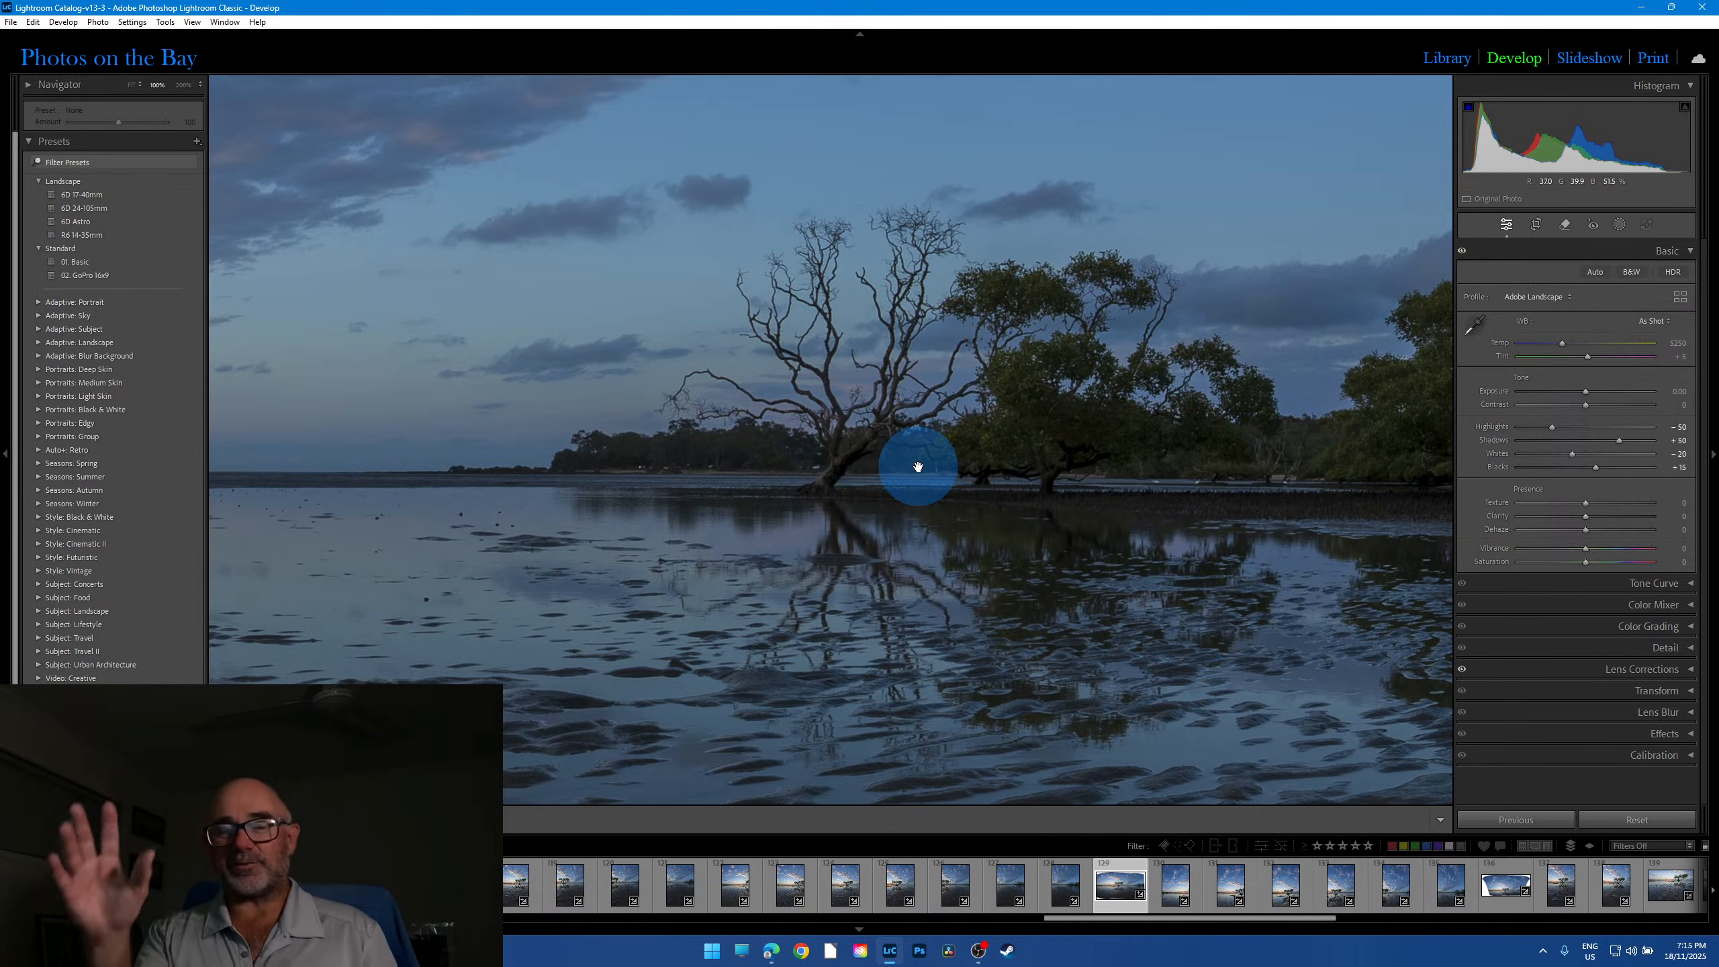
{"action": "left_click_drag", "start_coordinate": [1023, 446], "coordinate": [694, 440]}
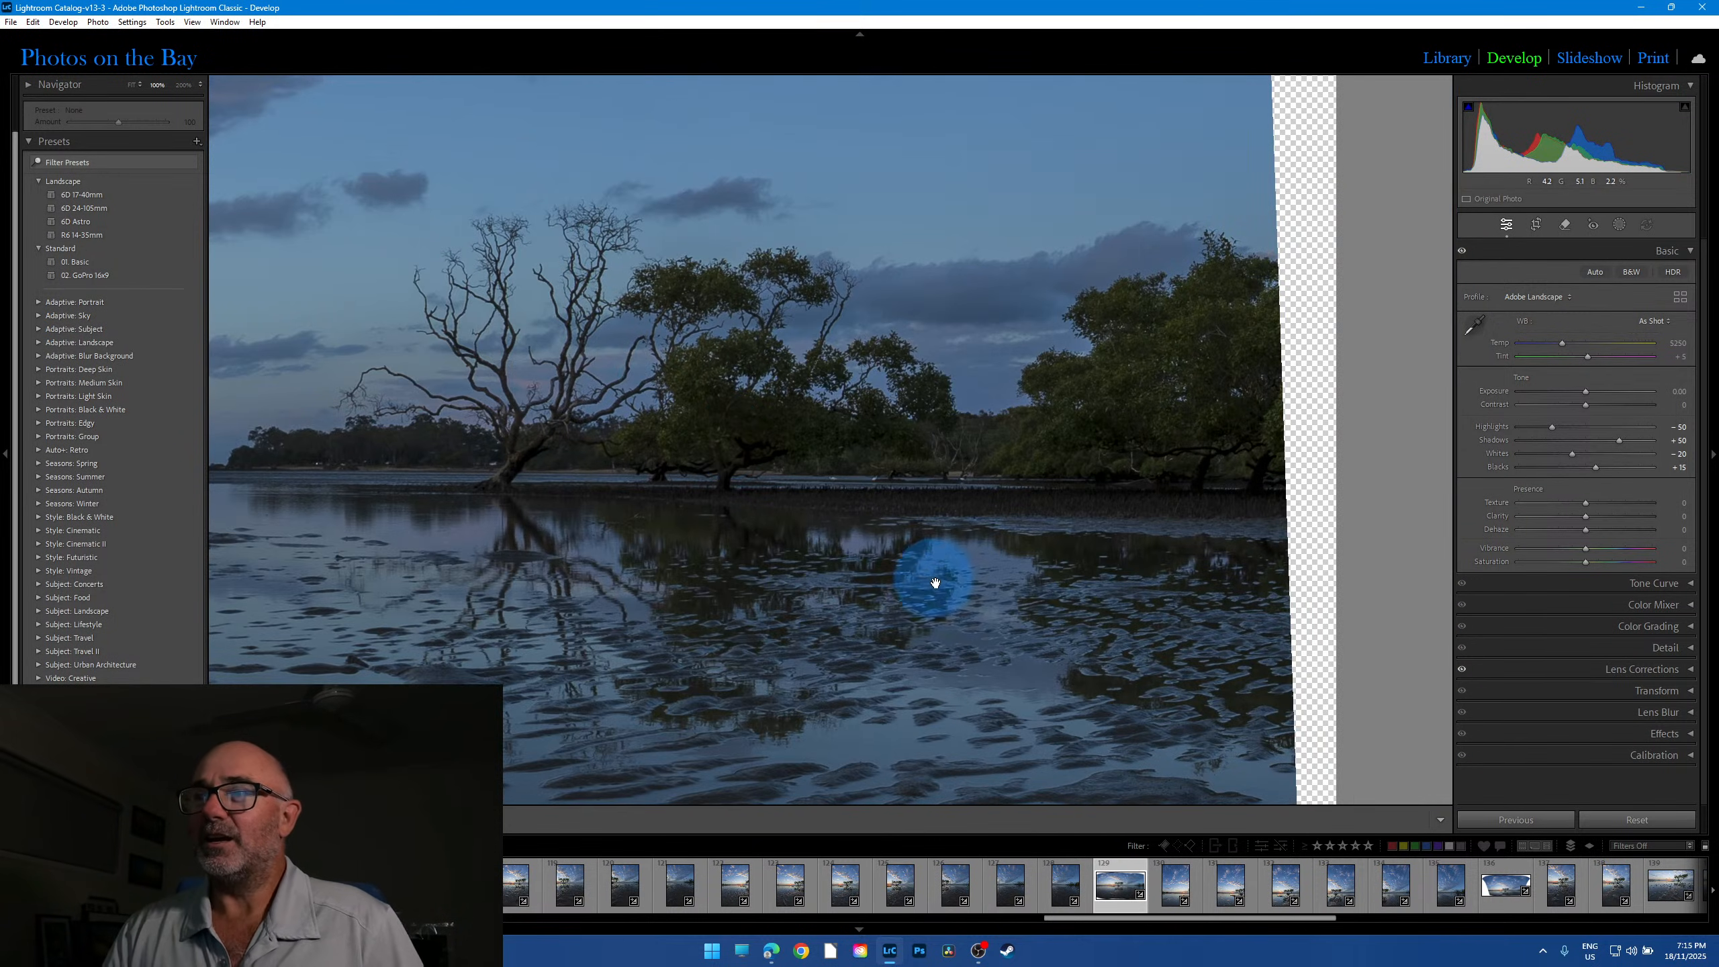
{"action": "left_click_drag", "start_coordinate": [555, 474], "coordinate": [864, 402]}
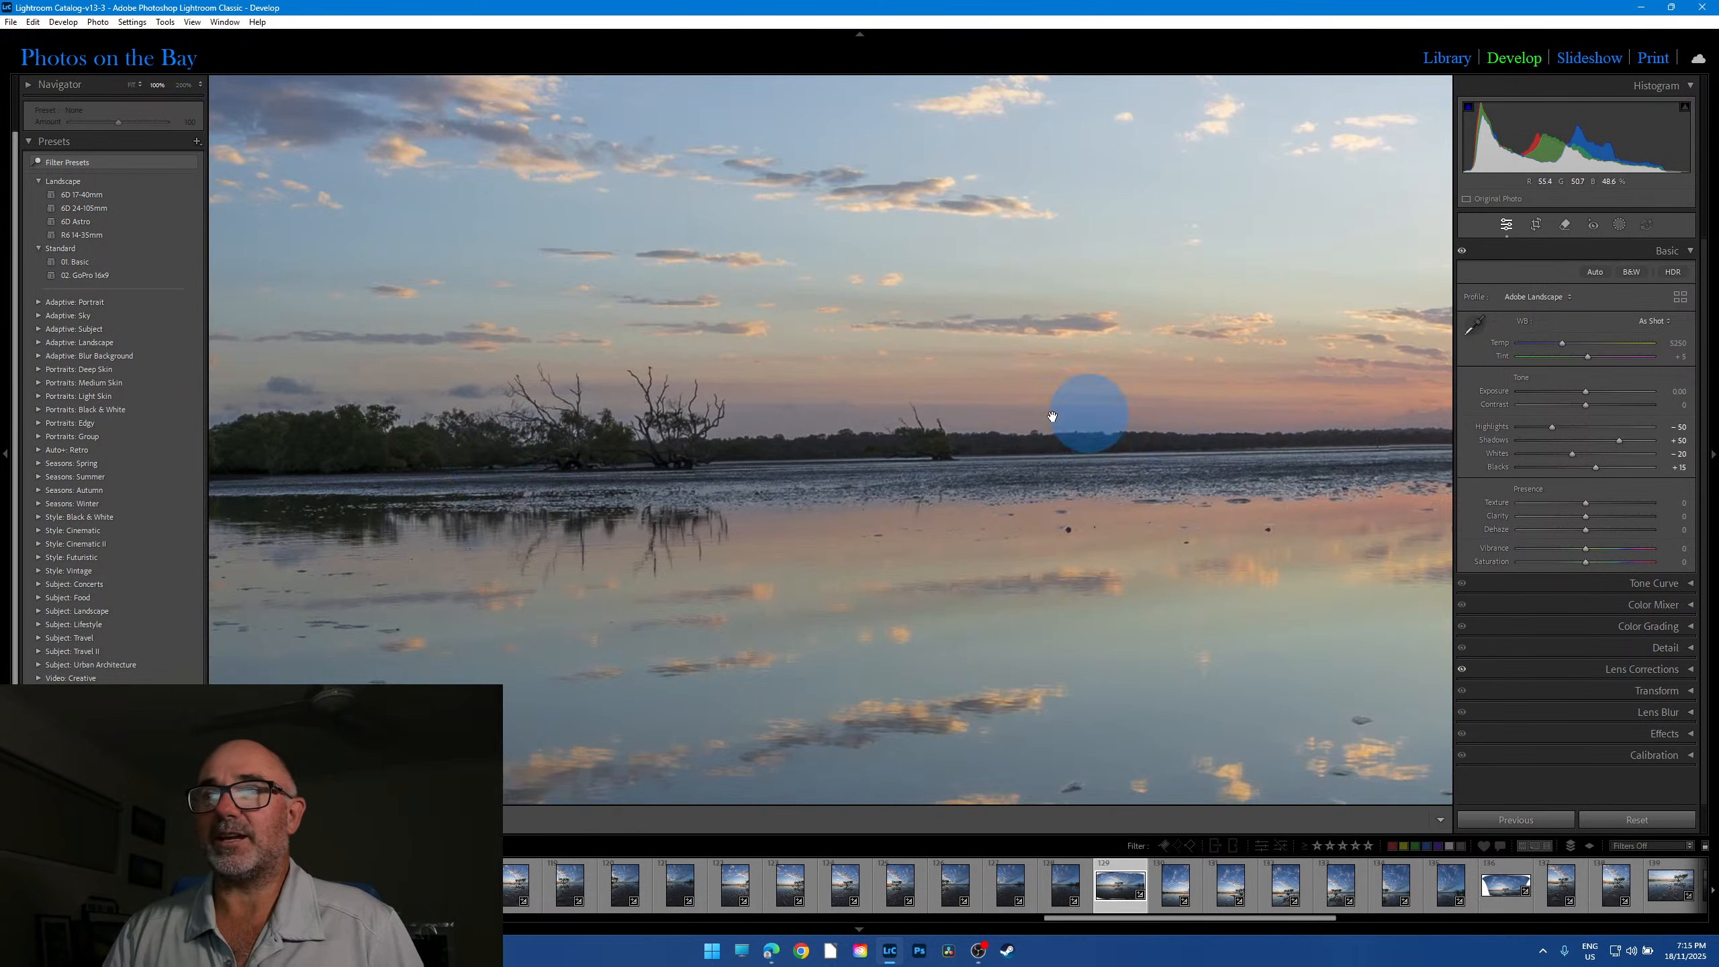
{"action": "left_click_drag", "start_coordinate": [481, 462], "coordinate": [948, 541]}
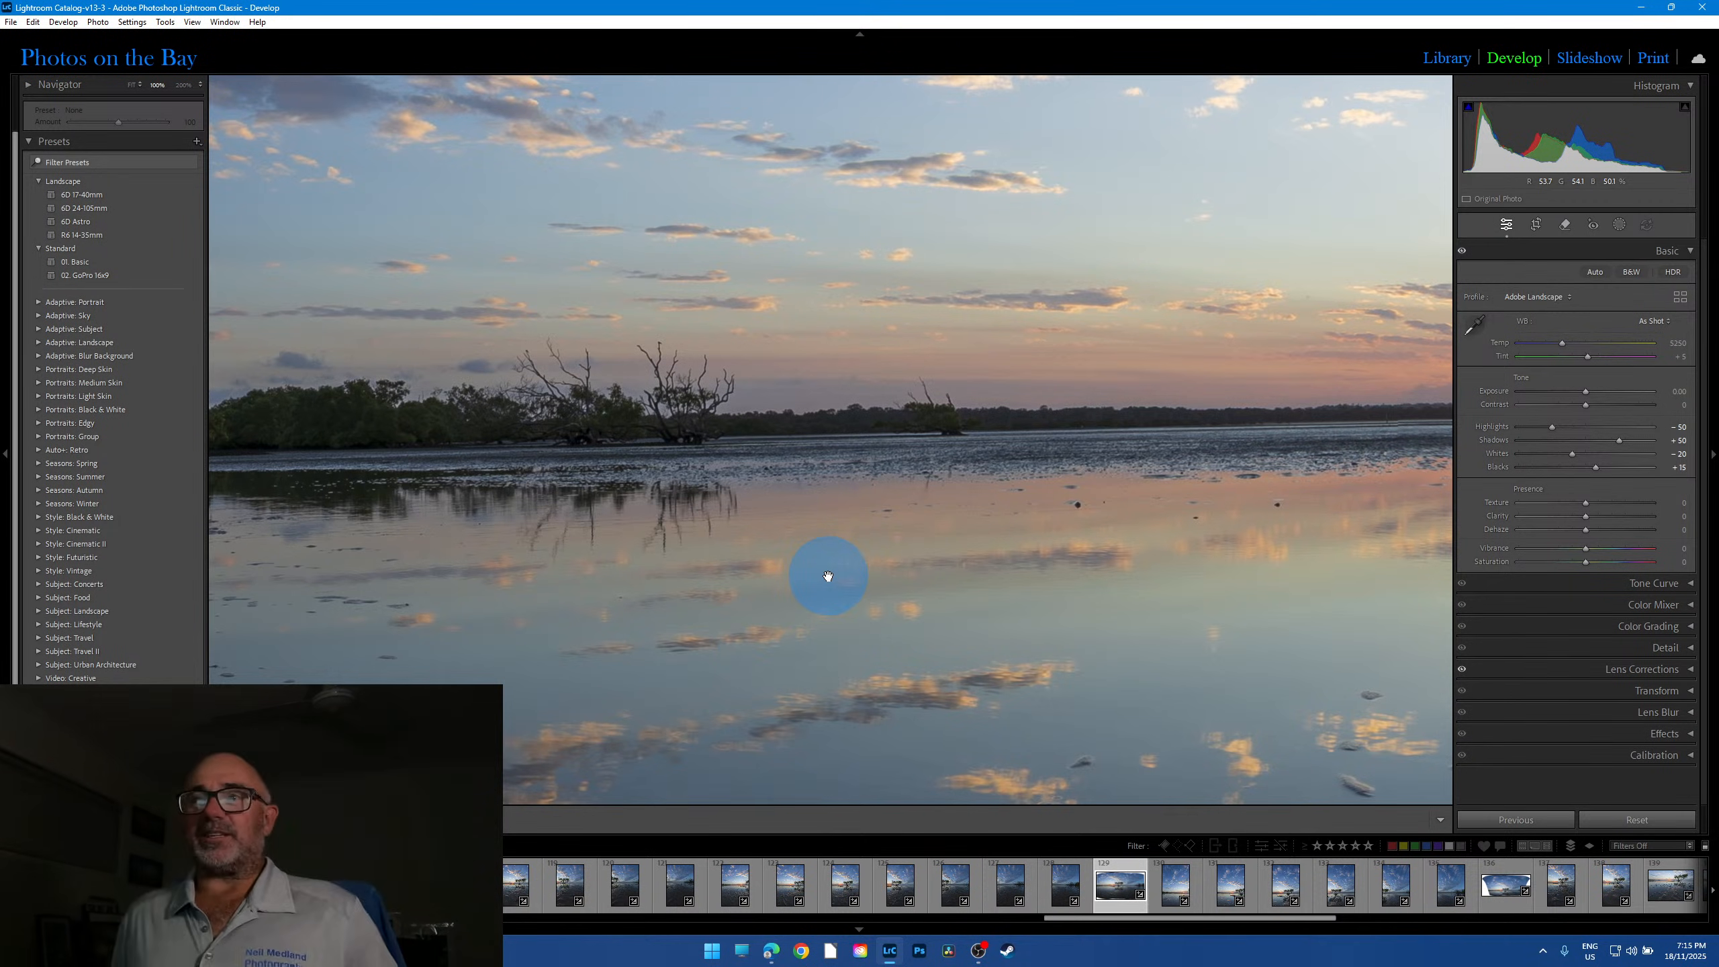
{"action": "left_click", "coordinate": [1035, 537]}
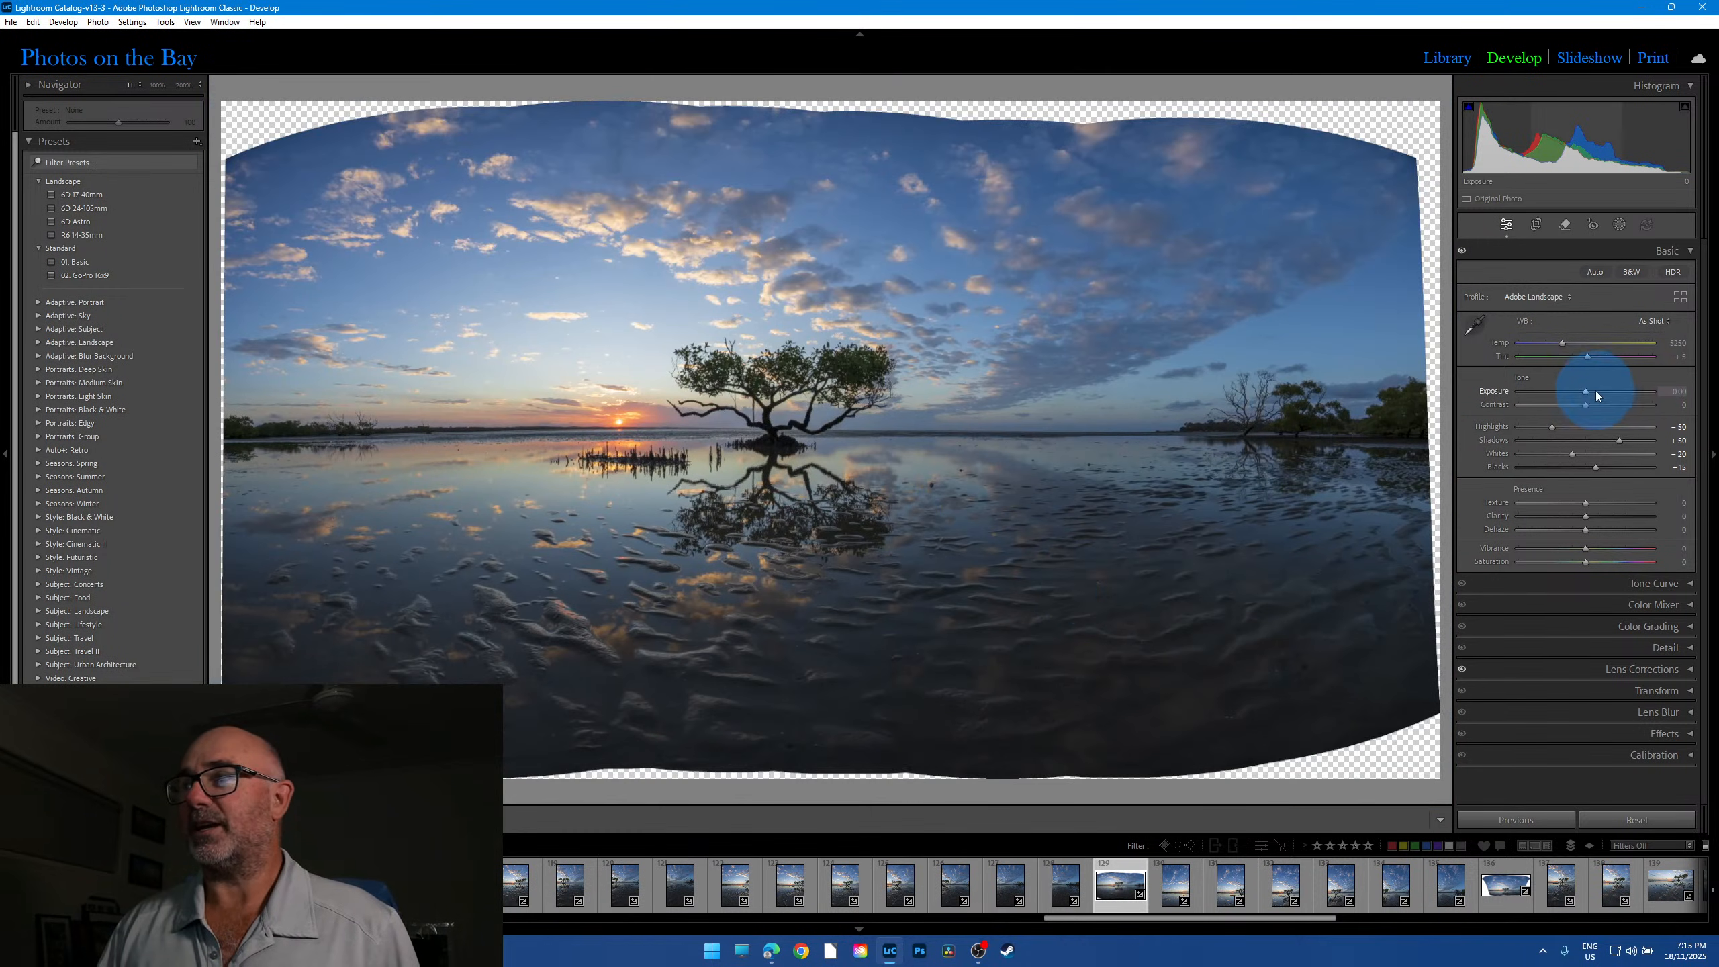
Step: Raise the panorama's exposure to +0.60 and crop all four sides with an unlocked aspect ratio, cutting off the blank edges
{"action": "left_click_drag", "start_coordinate": [1587, 395], "coordinate": [1594, 397]}
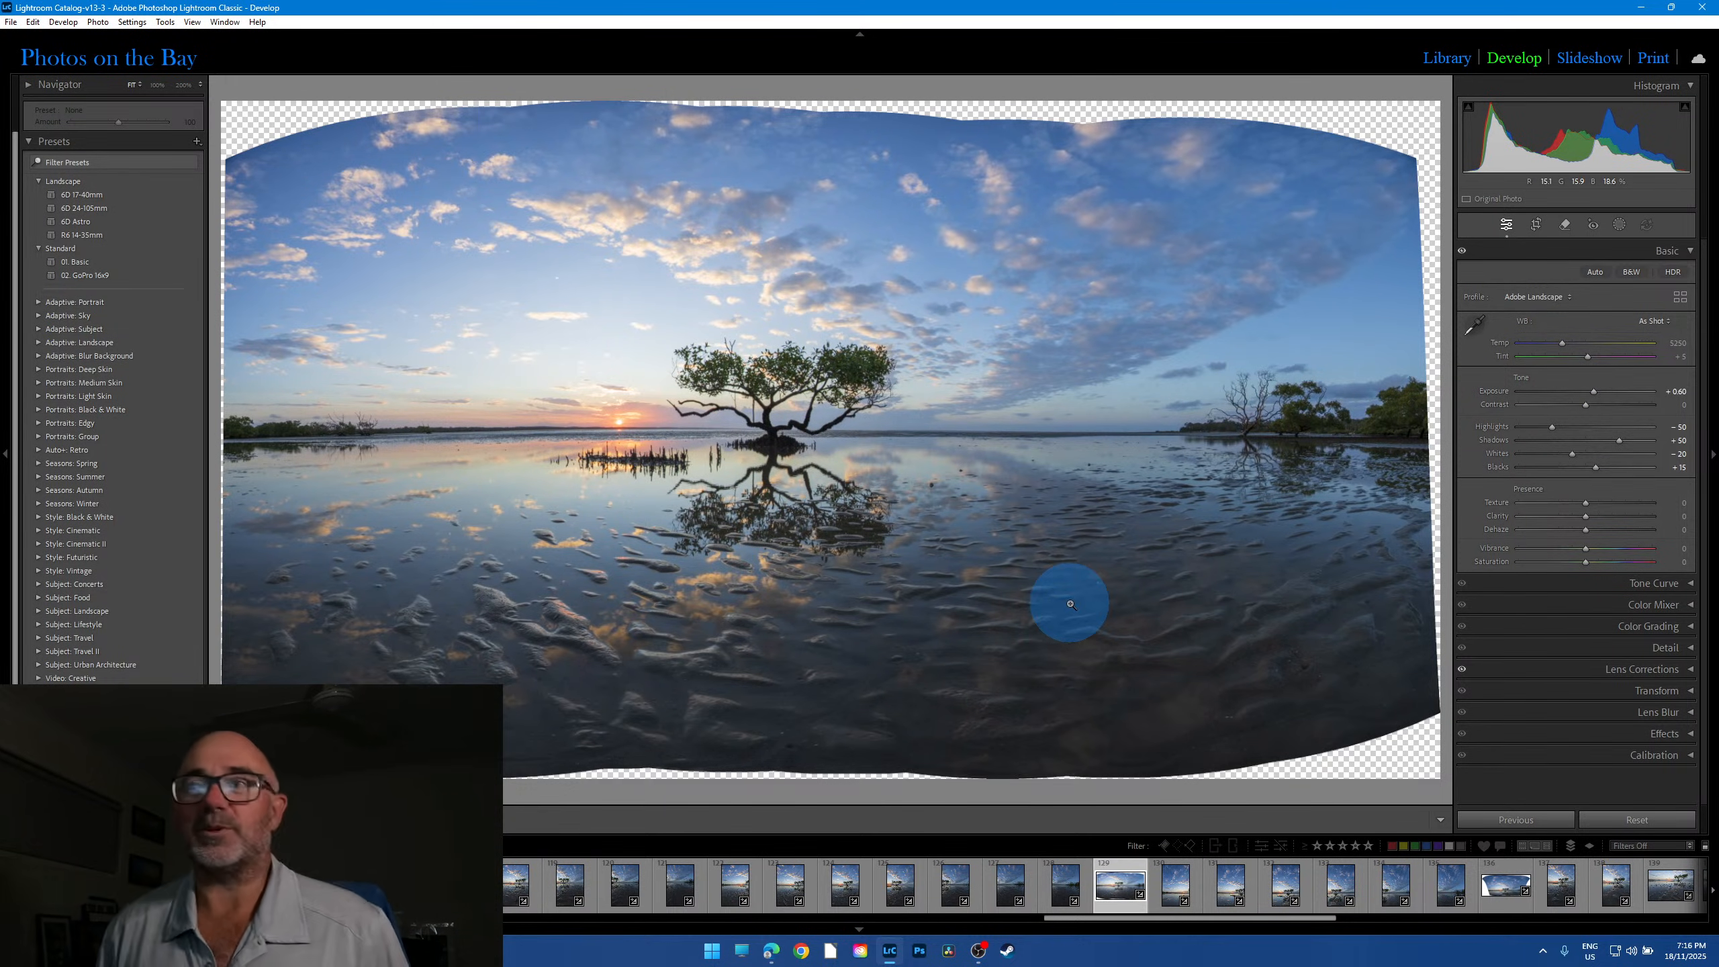
{"action": "left_click", "coordinate": [1536, 225]}
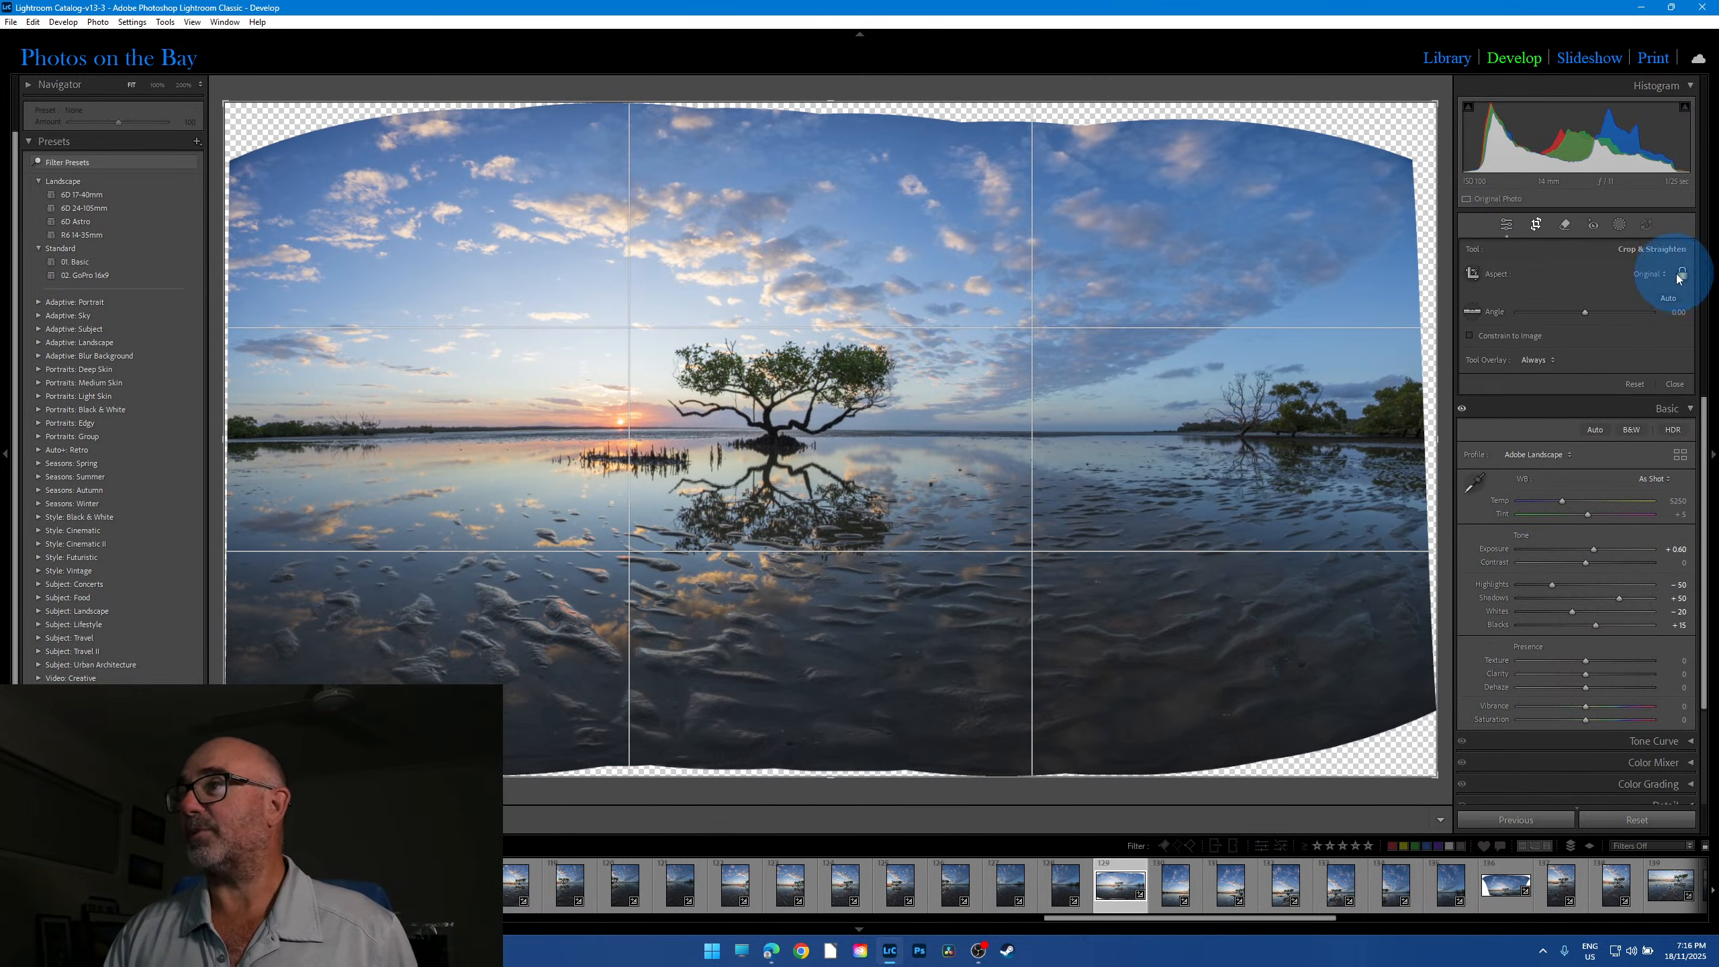
{"action": "left_click", "coordinate": [1681, 273]}
{"action": "left_click_drag", "start_coordinate": [827, 101], "coordinate": [828, 138]}
{"action": "left_click_drag", "start_coordinate": [230, 484], "coordinate": [243, 481]}
{"action": "left_click_drag", "start_coordinate": [1415, 435], "coordinate": [1402, 433]}
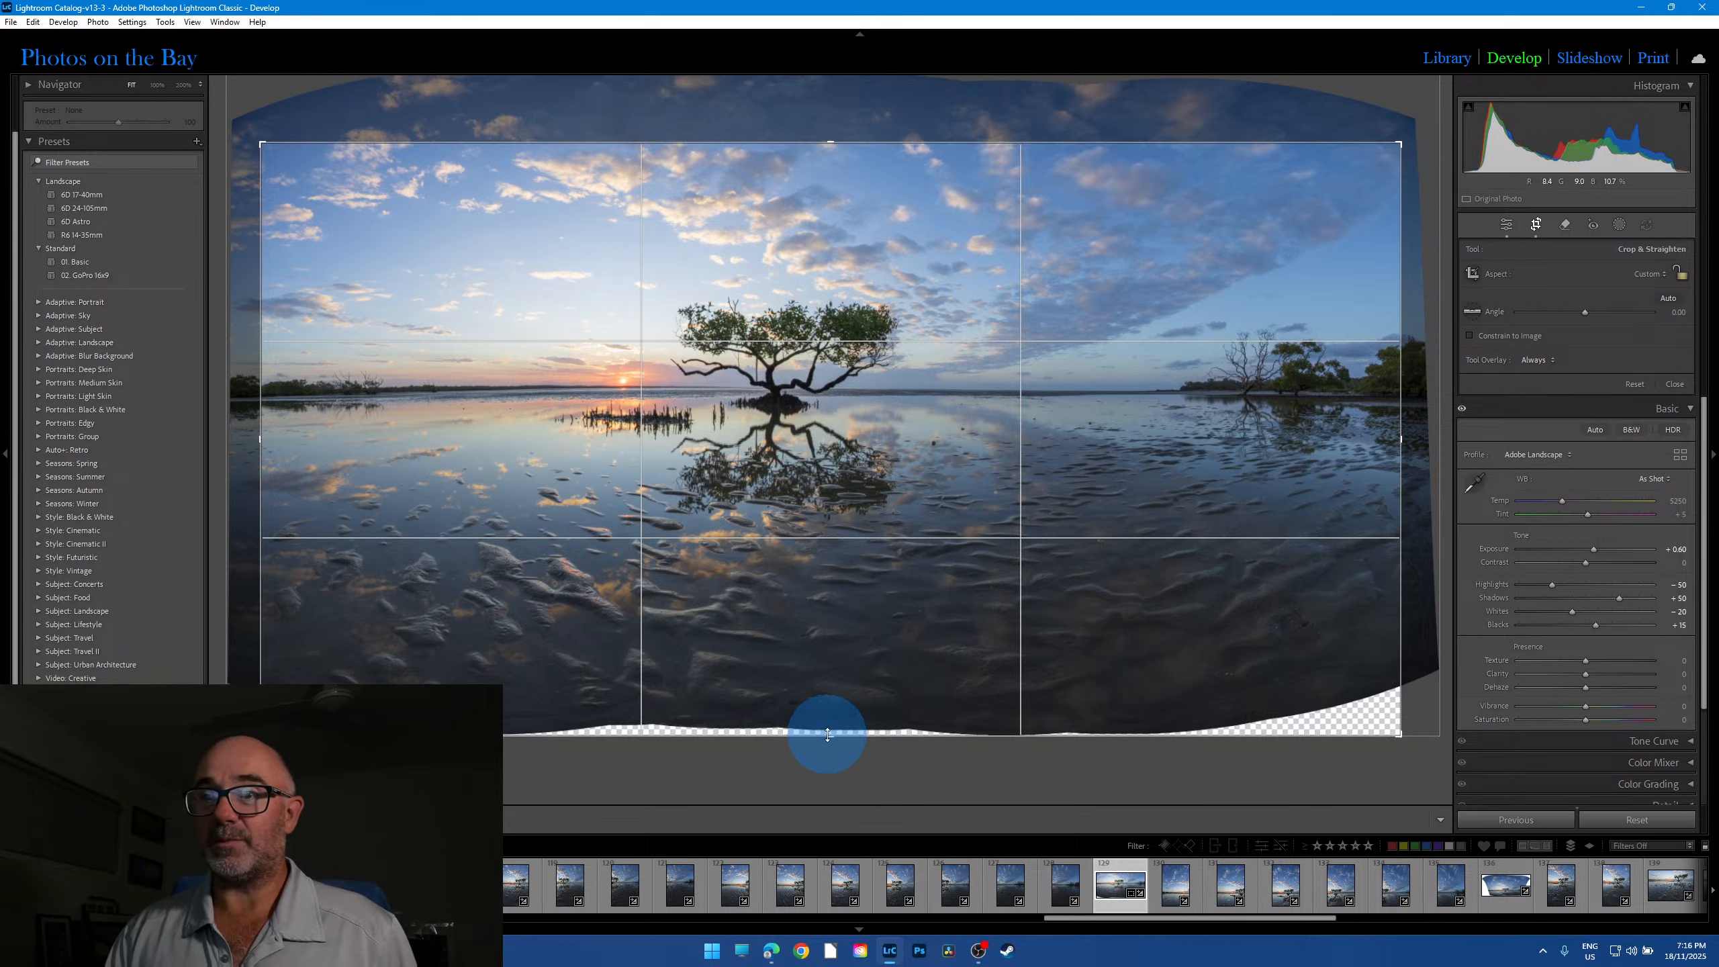
{"action": "left_click_drag", "start_coordinate": [828, 734], "coordinate": [829, 668]}
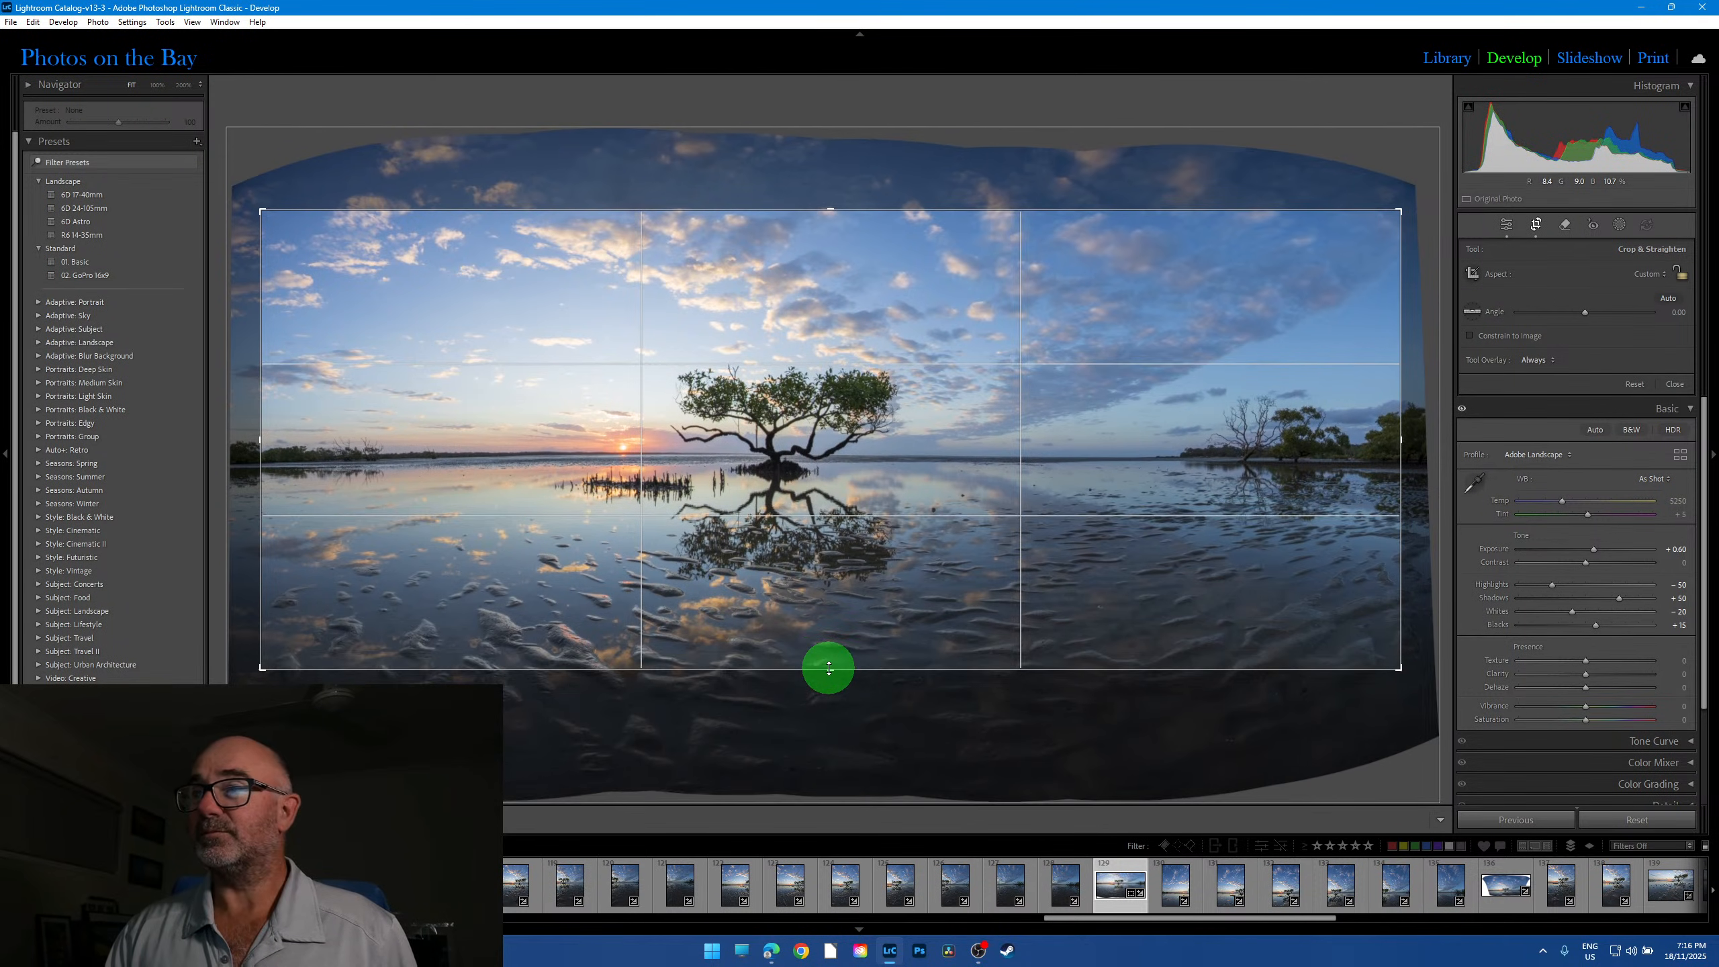
{"action": "left_click", "coordinate": [1536, 224]}
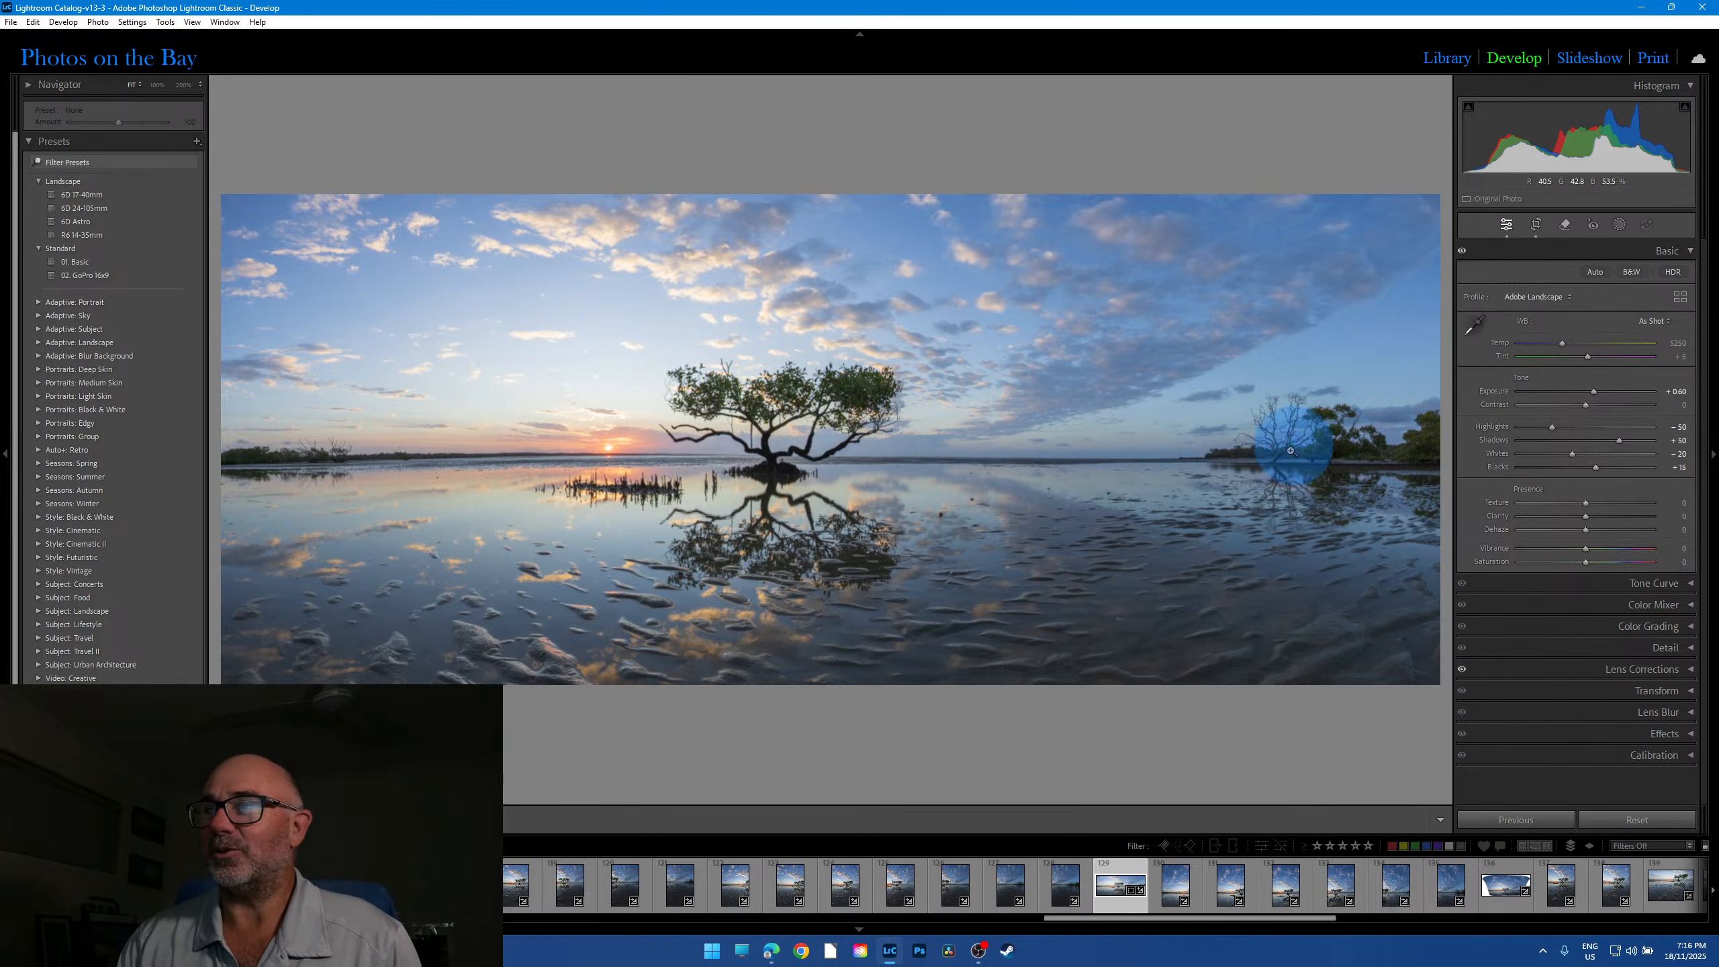
Step: Check the cropped panorama at 100% around the bare tree at its right edge and the distant shoreline at its left edge
{"action": "left_click", "coordinate": [1308, 436]}
{"action": "left_click_drag", "start_coordinate": [1297, 441], "coordinate": [978, 449]}
{"action": "left_click_drag", "start_coordinate": [1143, 437], "coordinate": [1433, 369]}
{"action": "left_click", "coordinate": [632, 458]}
{"action": "left_click_drag", "start_coordinate": [481, 453], "coordinate": [1350, 468]}
{"action": "left_click_drag", "start_coordinate": [384, 453], "coordinate": [1121, 484]}
{"action": "left_click_drag", "start_coordinate": [515, 484], "coordinate": [660, 460]}
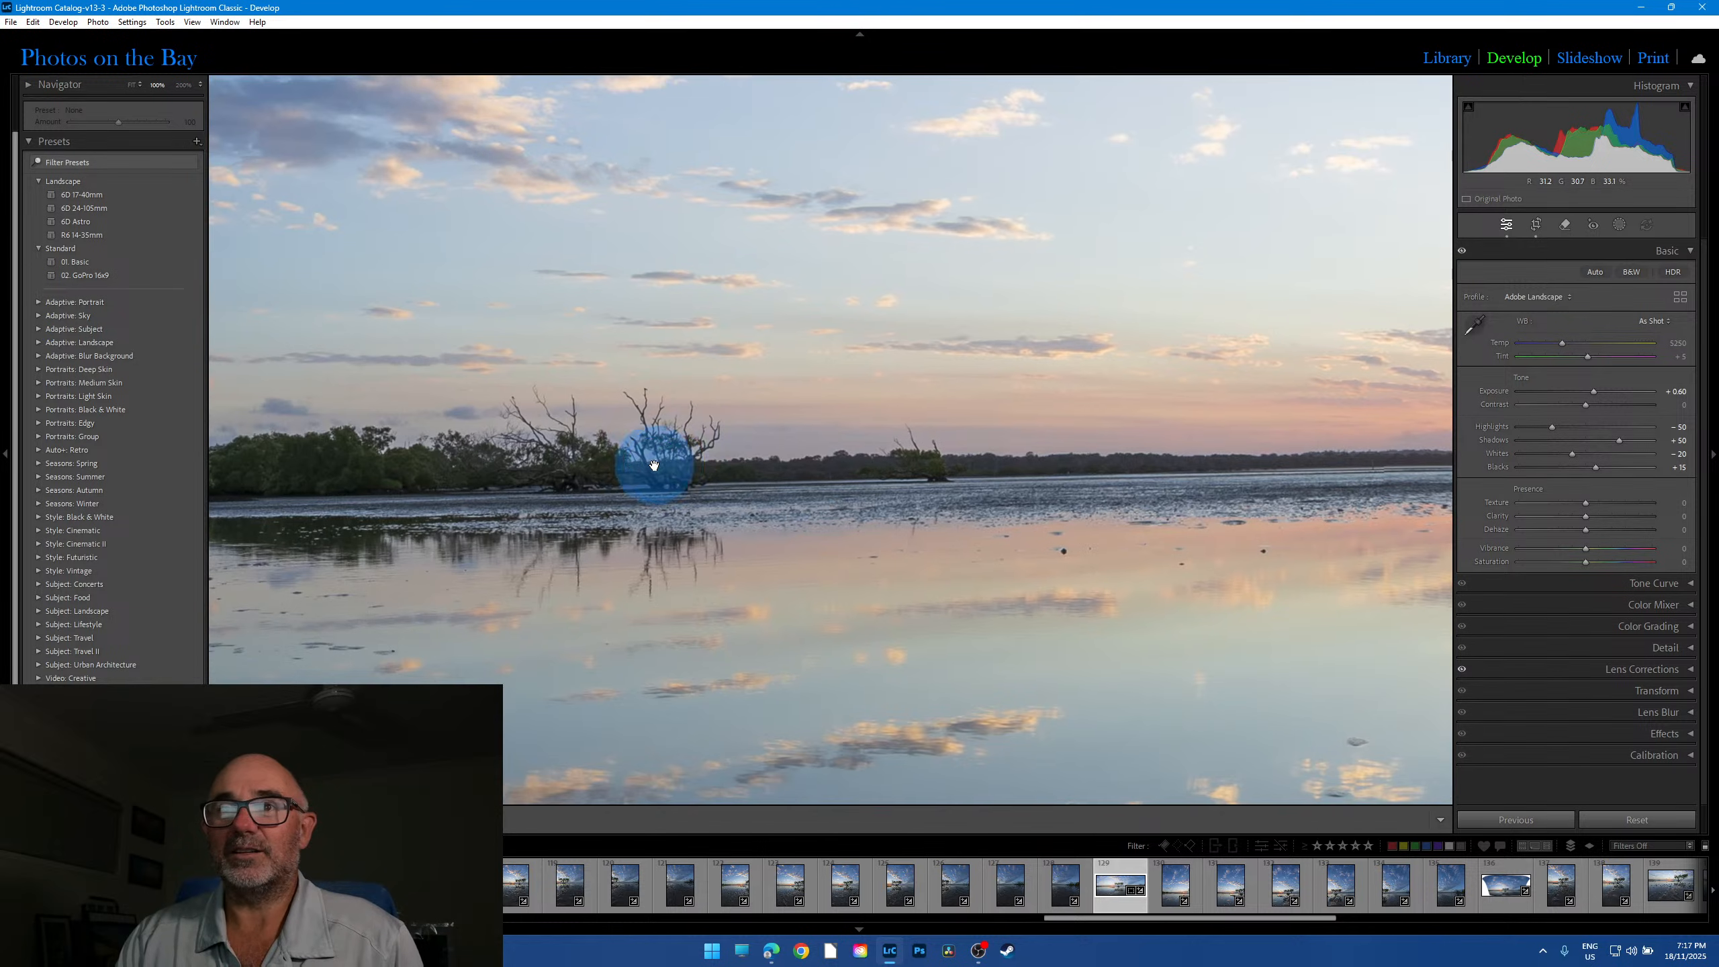
{"action": "left_click_drag", "start_coordinate": [632, 553], "coordinate": [715, 458]}
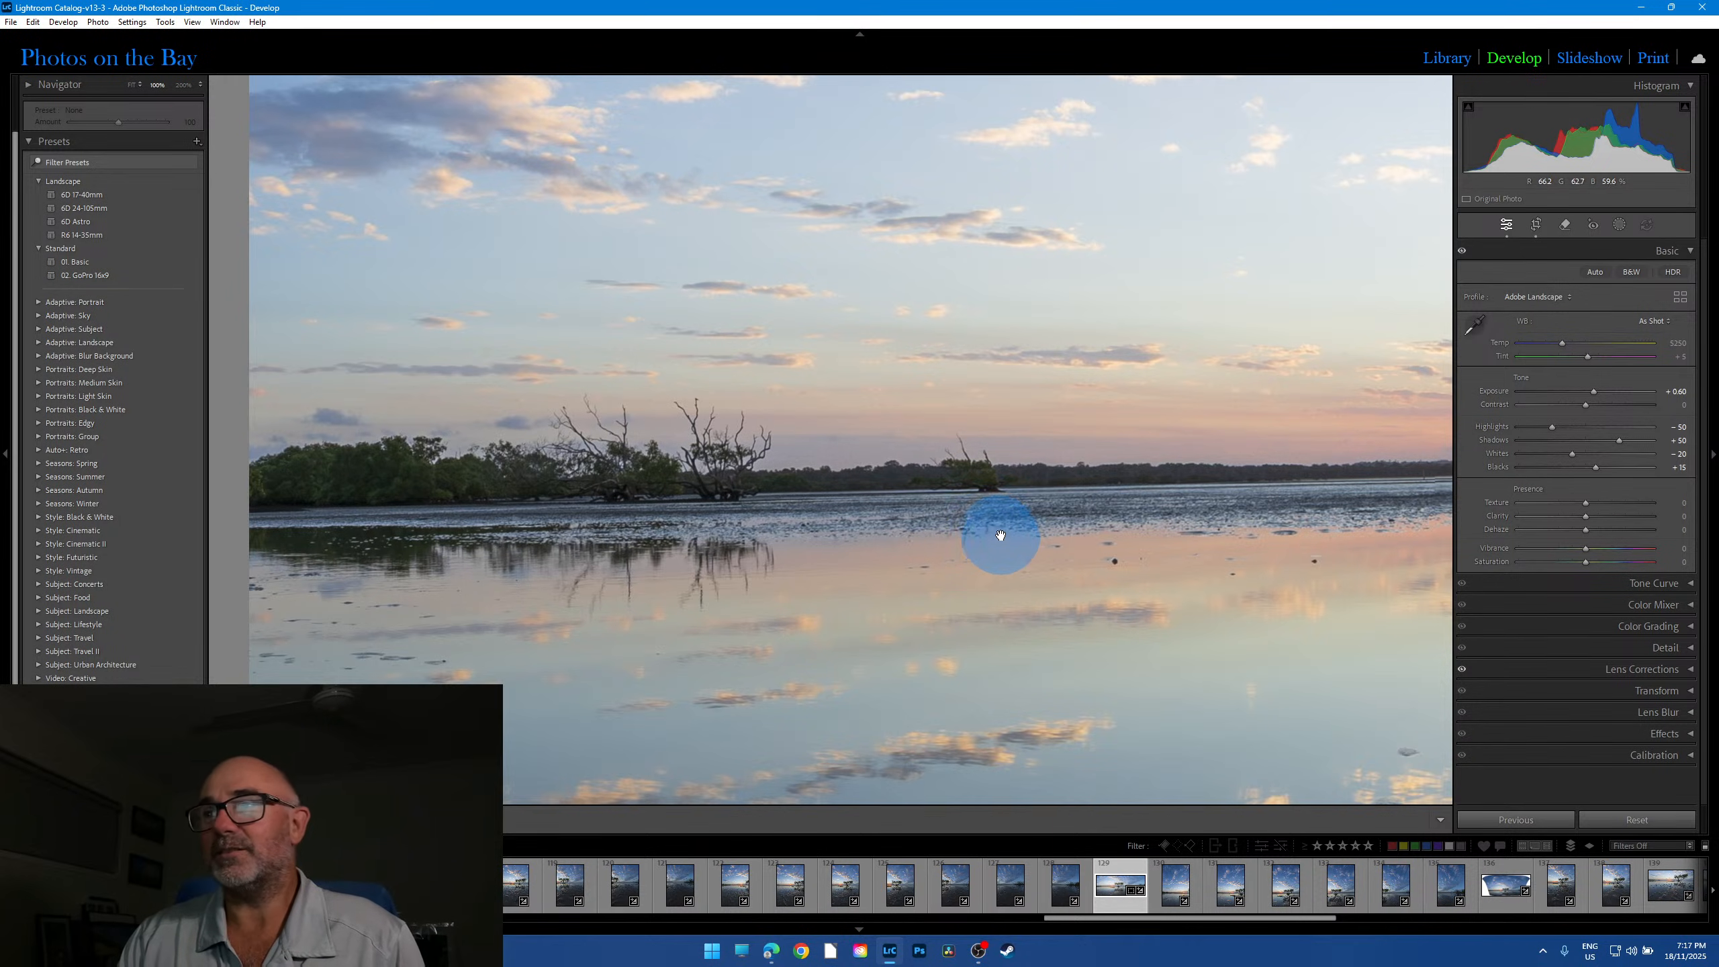
{"action": "left_click", "coordinate": [899, 505]}
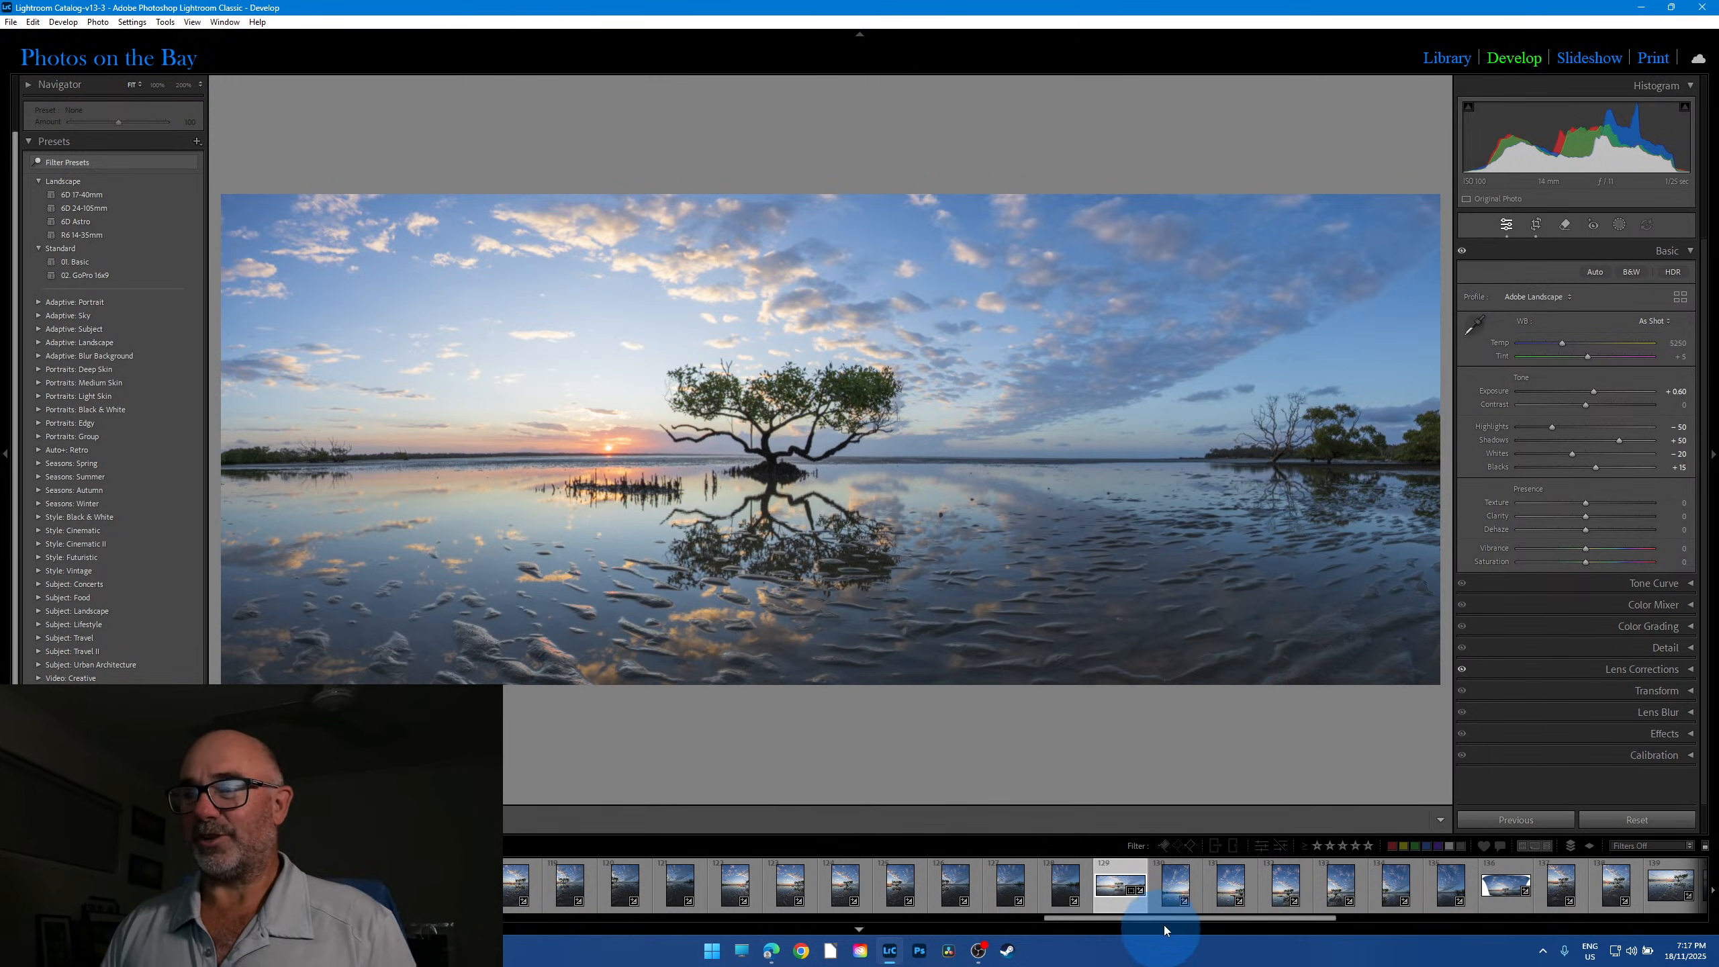
Step: View the wide tree photos 109, 112 and 113 and another panoramic crop in turn to compare them with the panorama
{"action": "left_click_drag", "start_coordinate": [1162, 918], "coordinate": [1253, 921]}
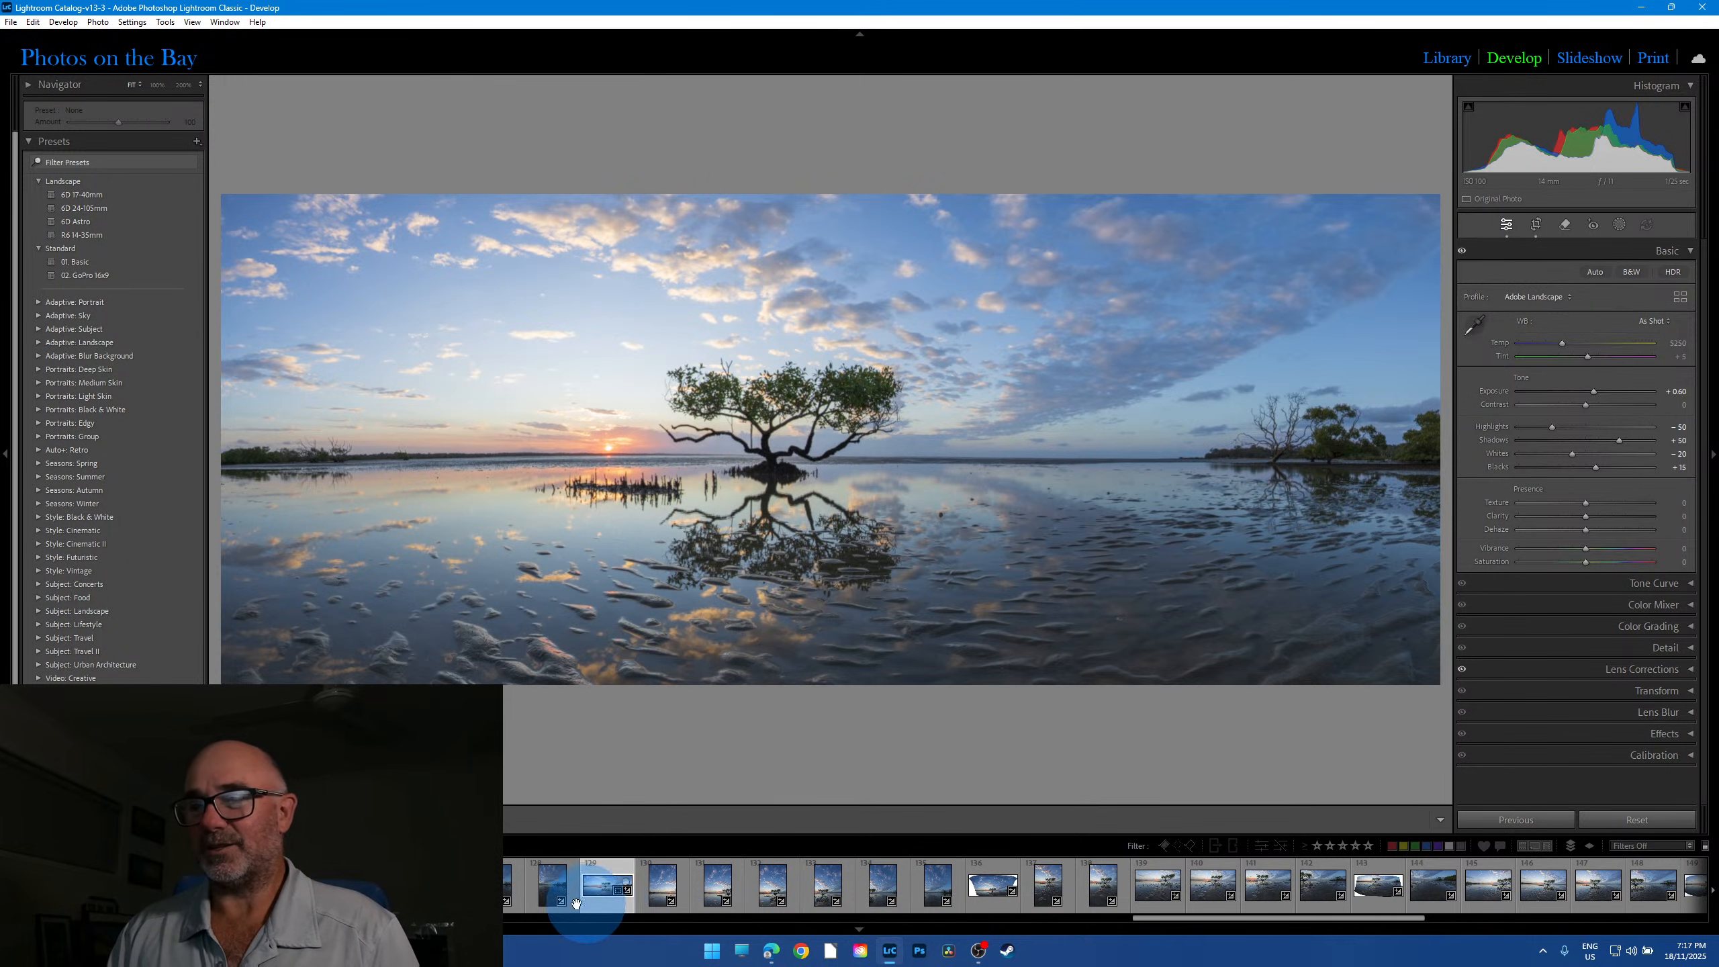
{"action": "left_click_drag", "start_coordinate": [1198, 917], "coordinate": [1017, 918]}
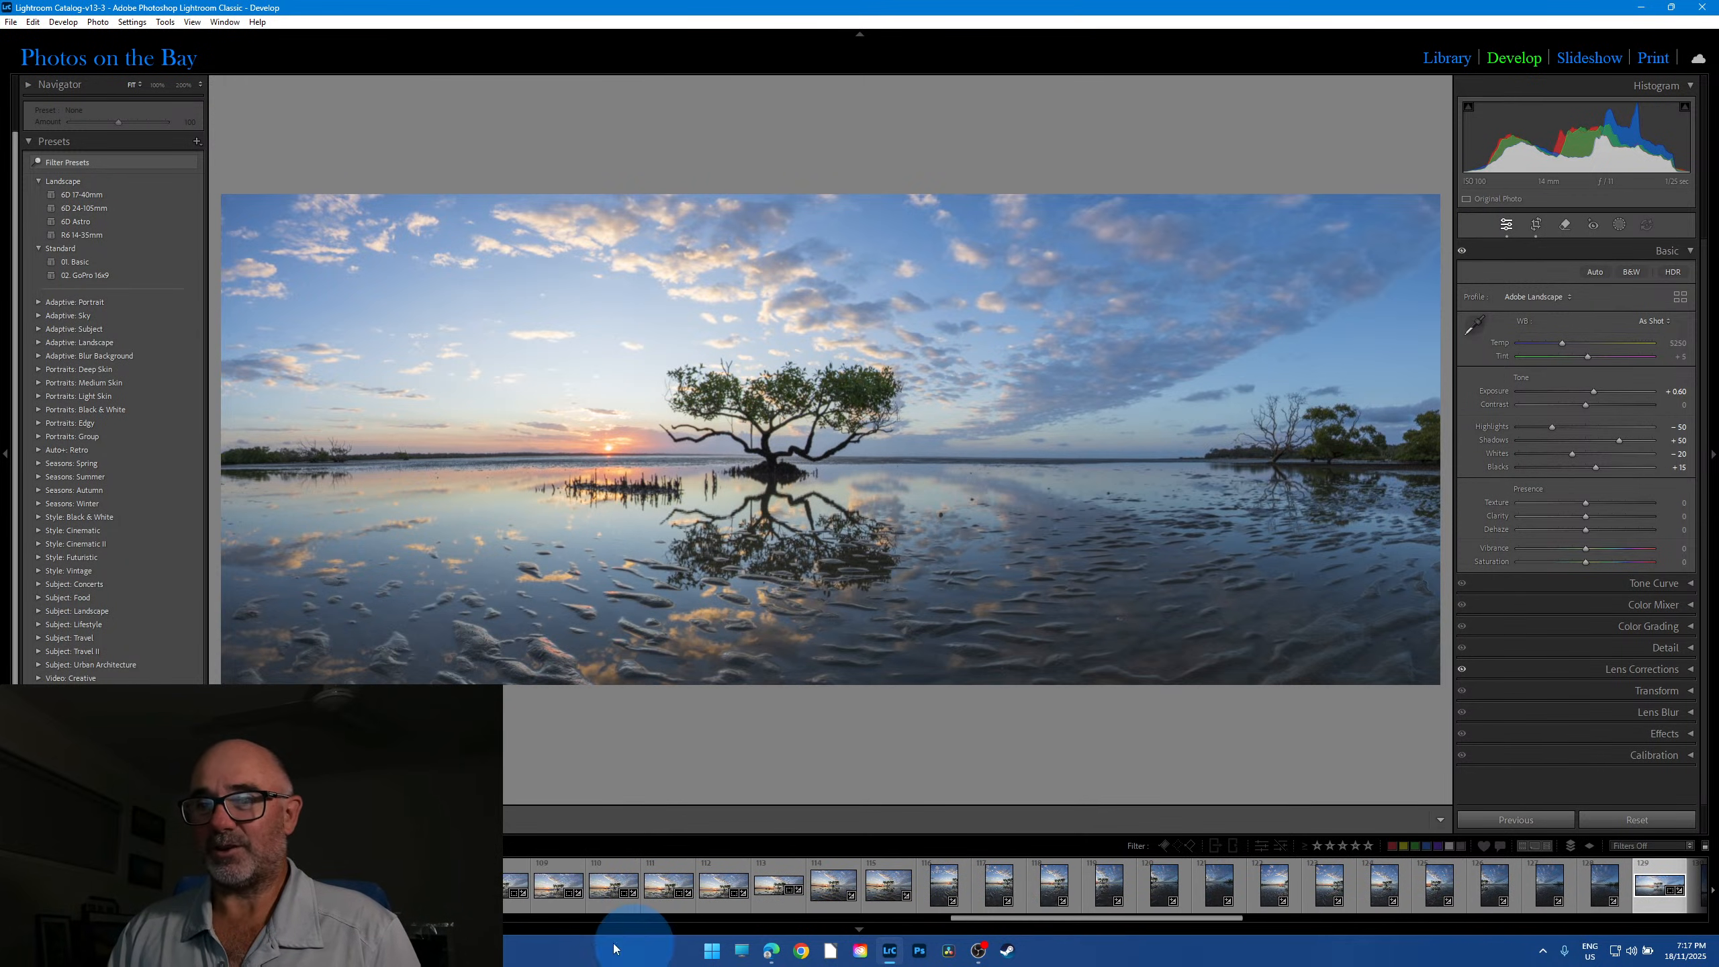
{"action": "left_click", "coordinate": [551, 894]}
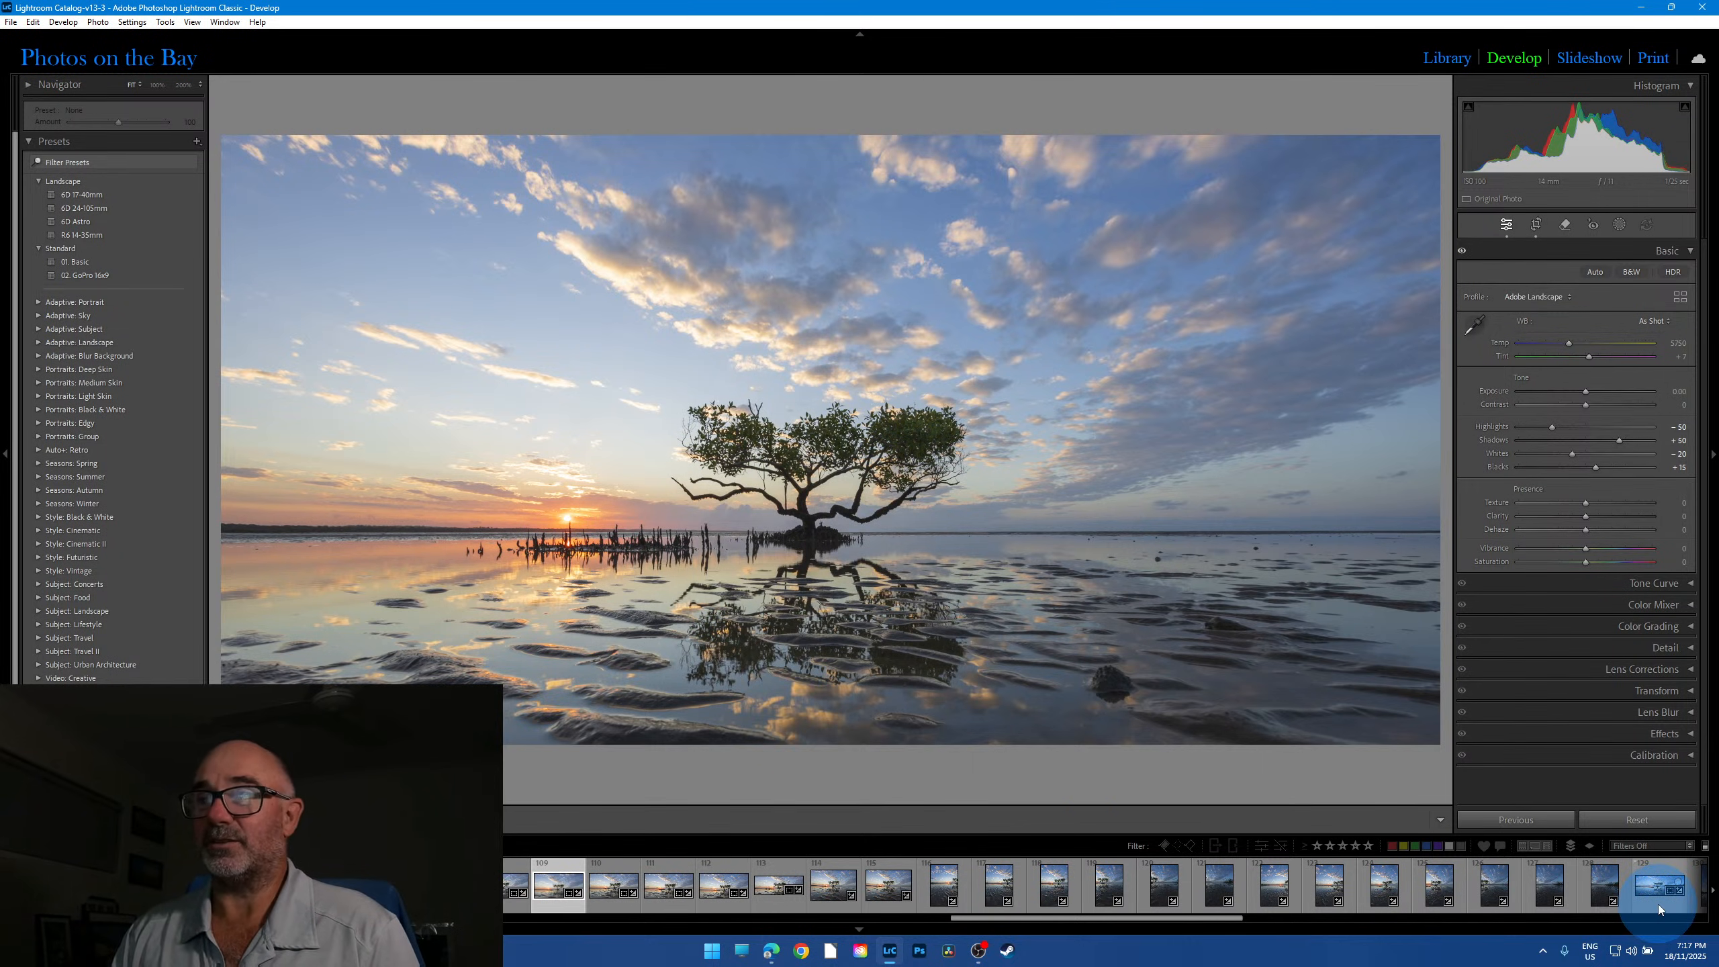
{"action": "left_click", "coordinate": [719, 900]}
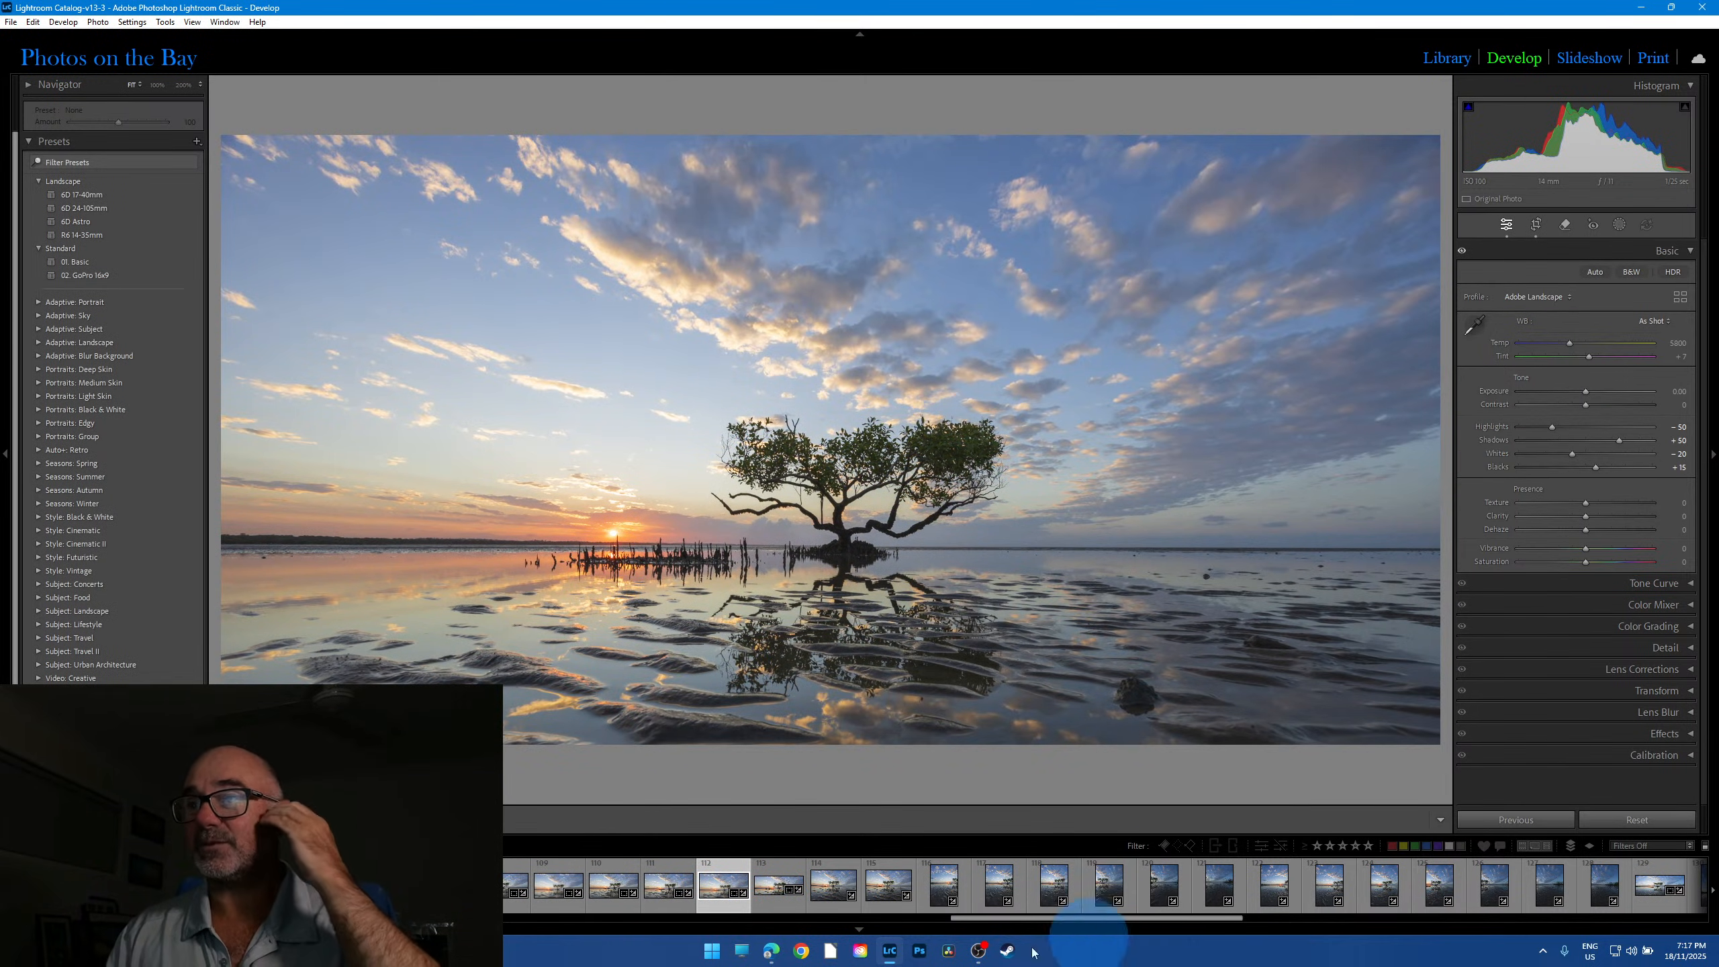
{"action": "left_click", "coordinate": [771, 893]}
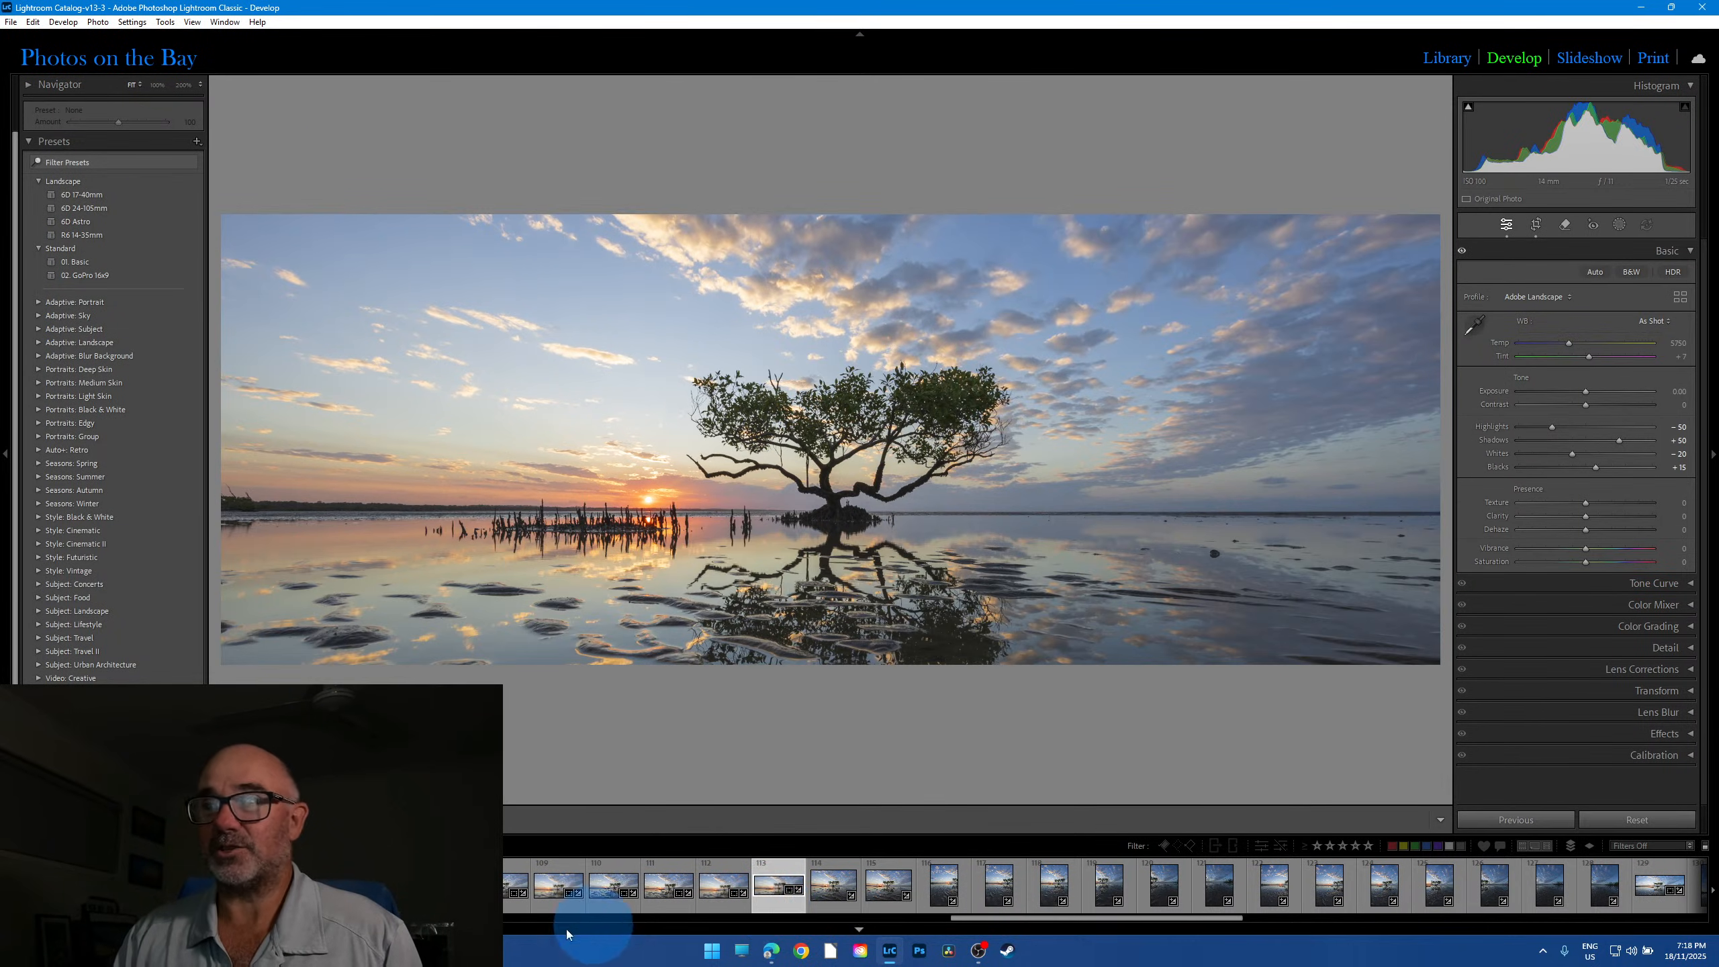
{"action": "key", "text": "Right"}
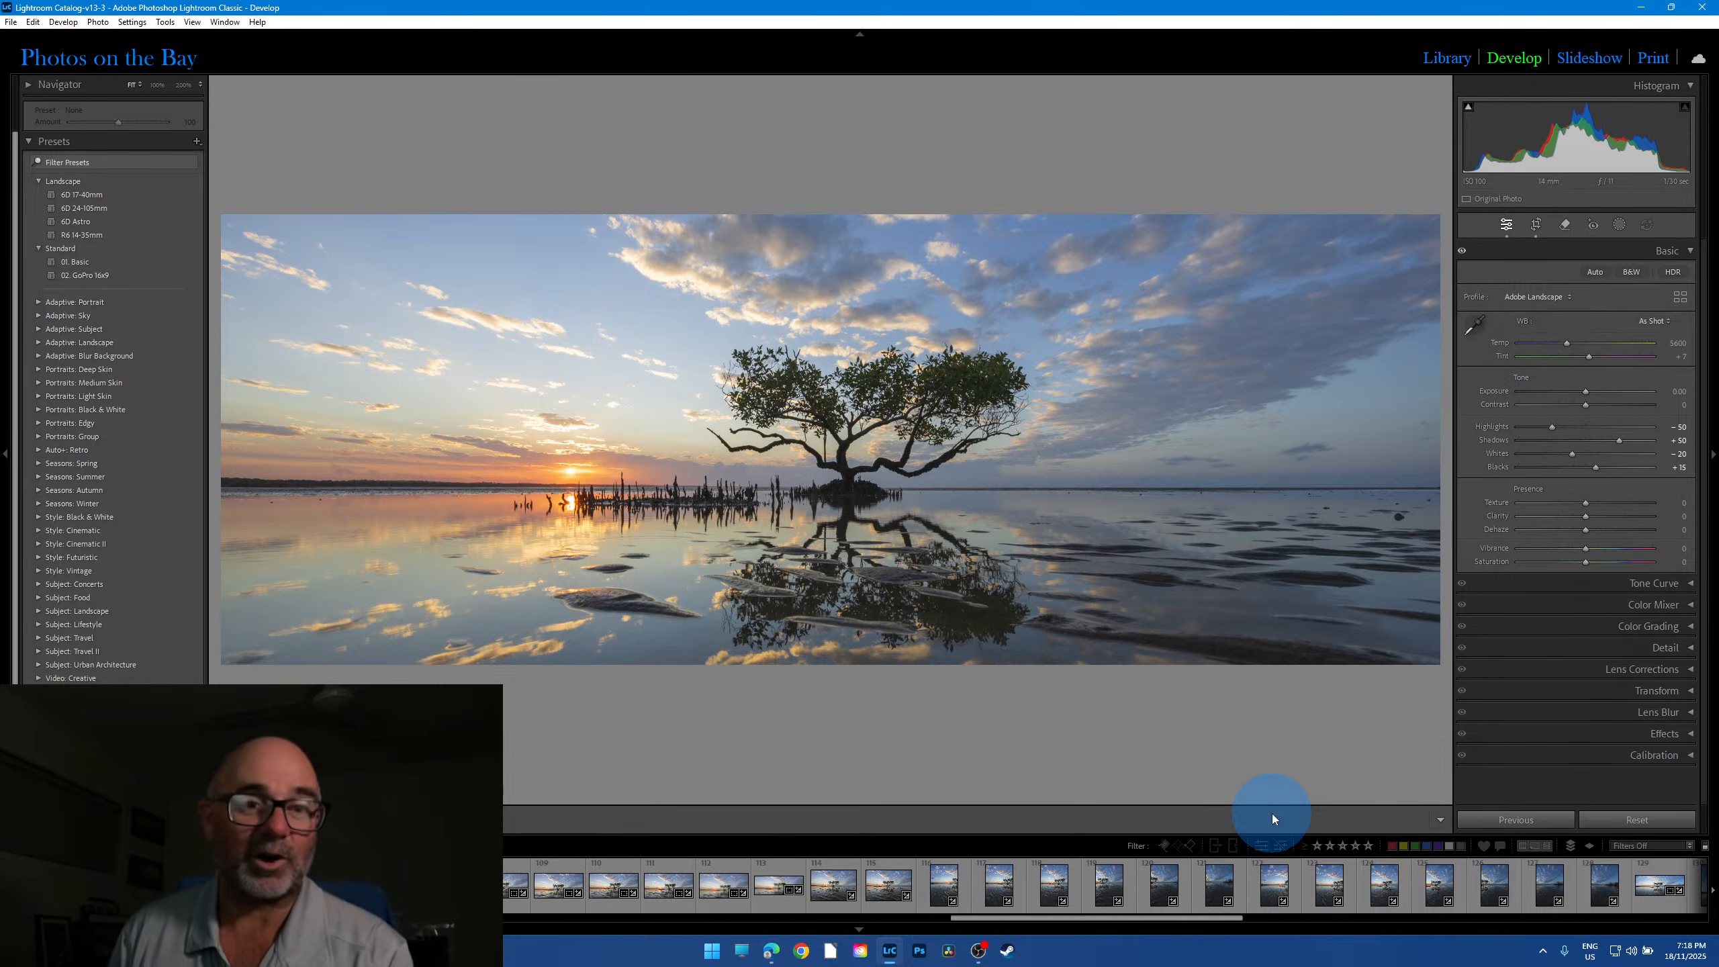
Step: Reopen cropped panorama 129 and compare the bare tree and mangroves at its right edge with the left shoreline at 100%
{"action": "left_click", "coordinate": [1655, 903]}
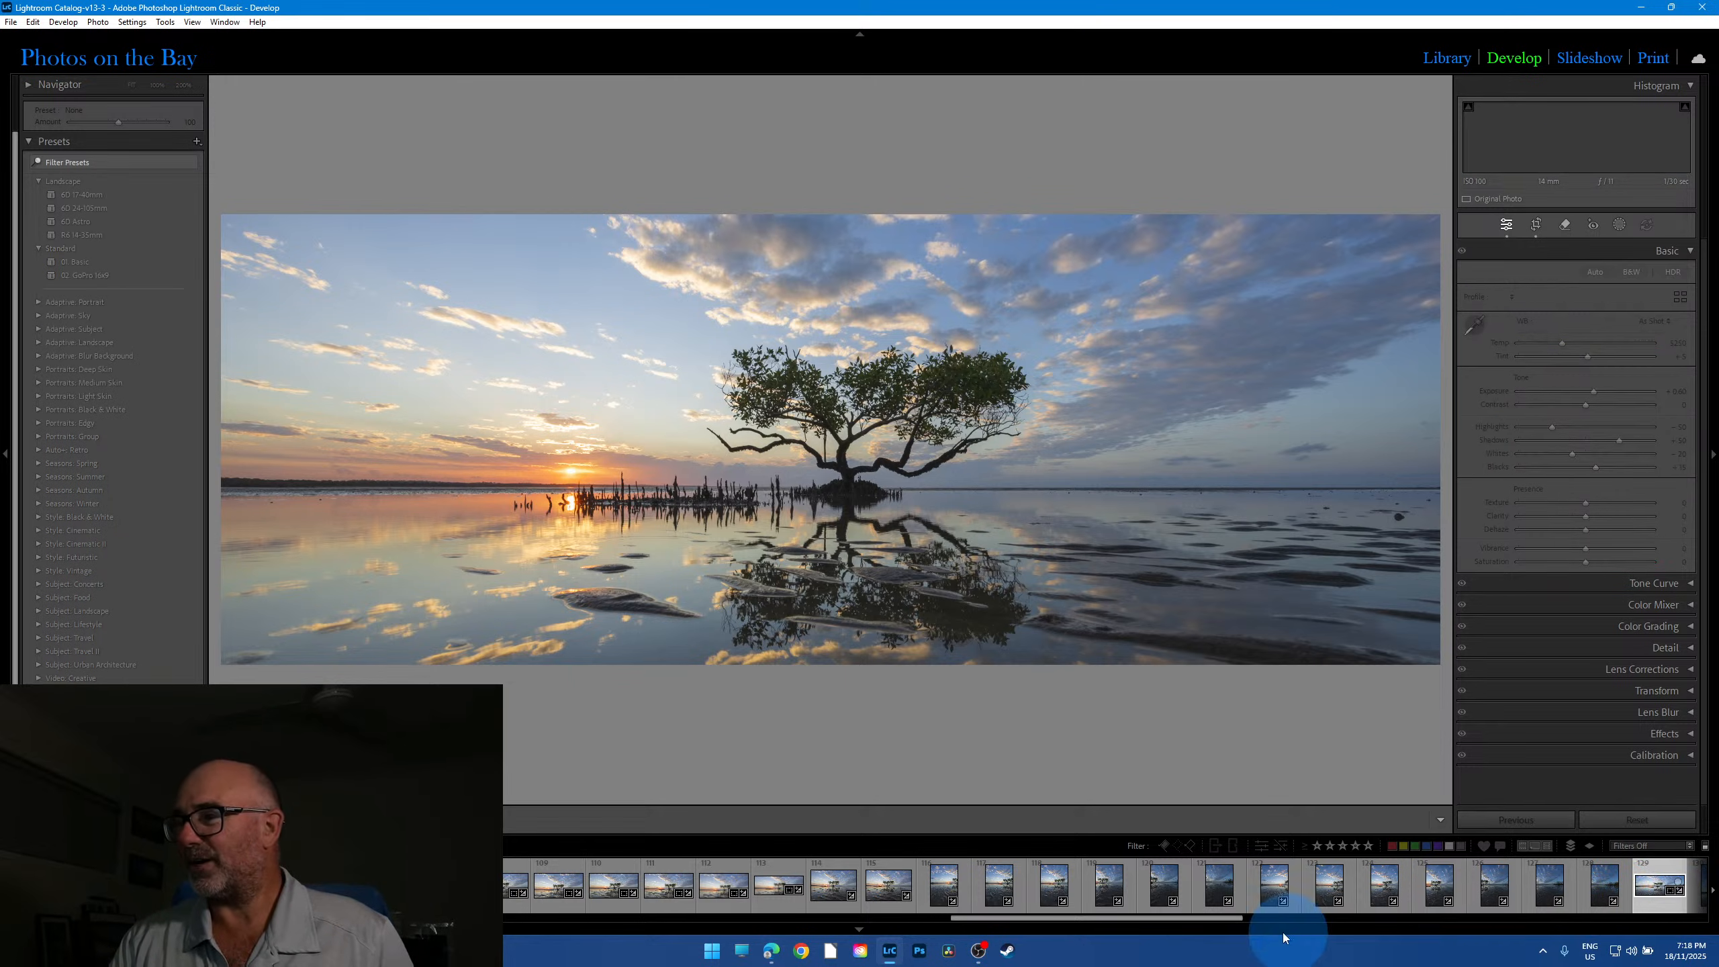
{"action": "left_click_drag", "start_coordinate": [1082, 917], "coordinate": [1077, 918]}
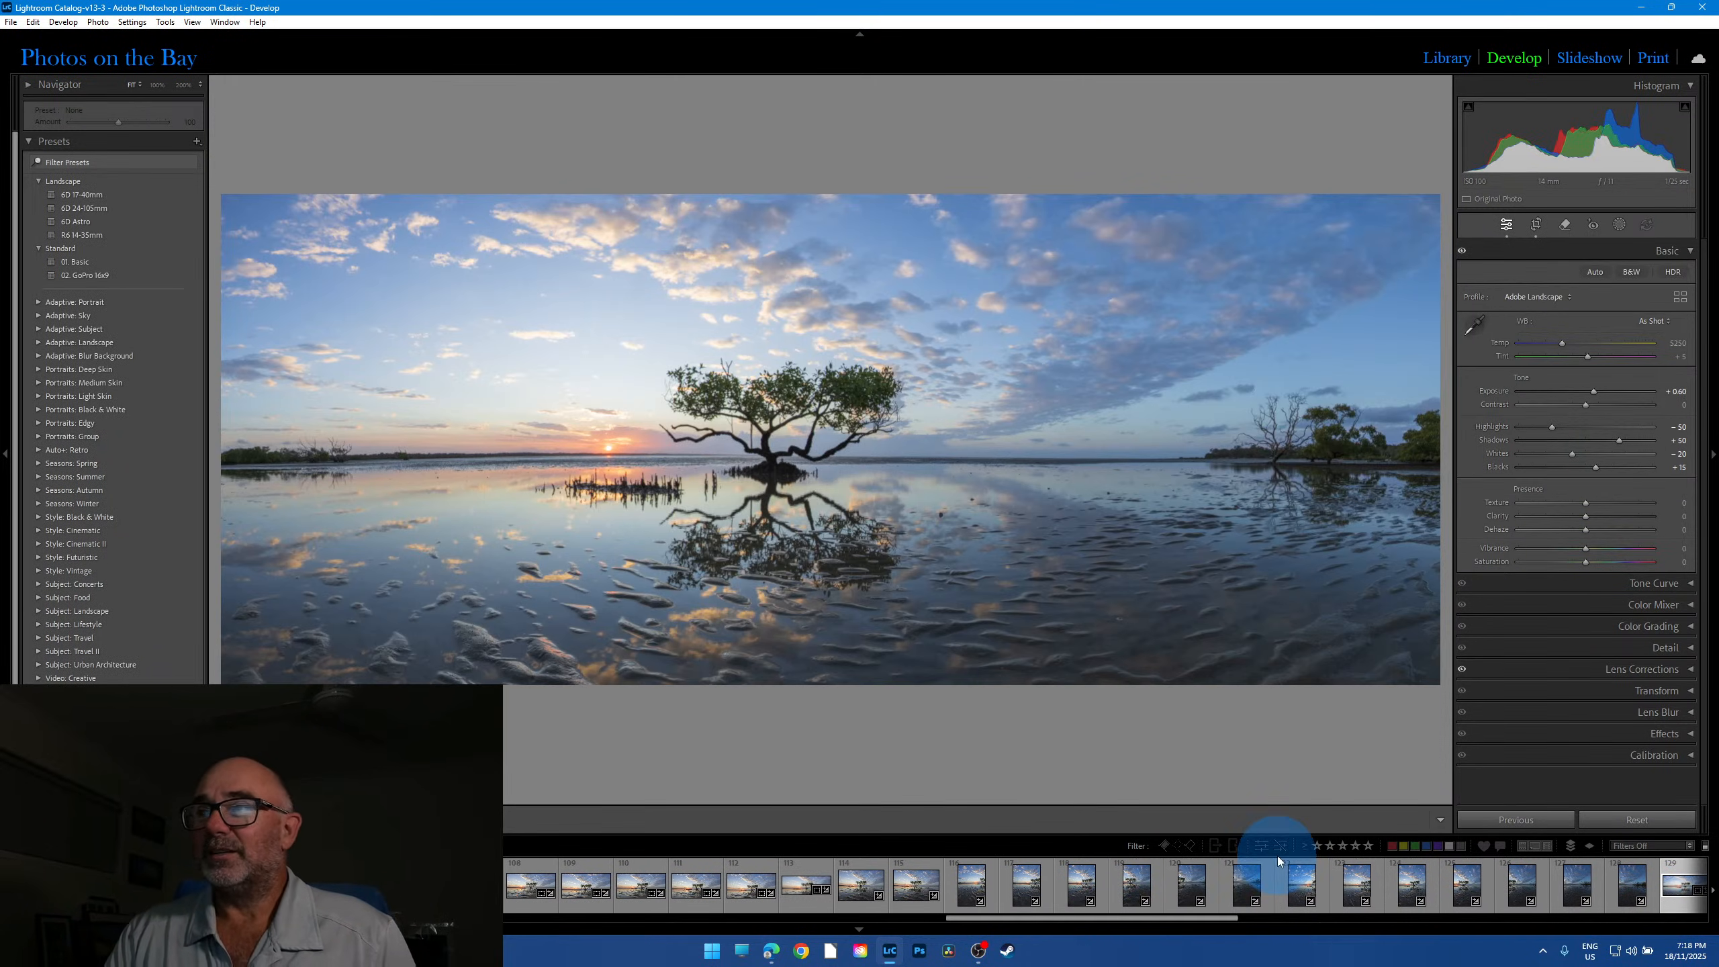
{"action": "left_click", "coordinate": [1308, 416]}
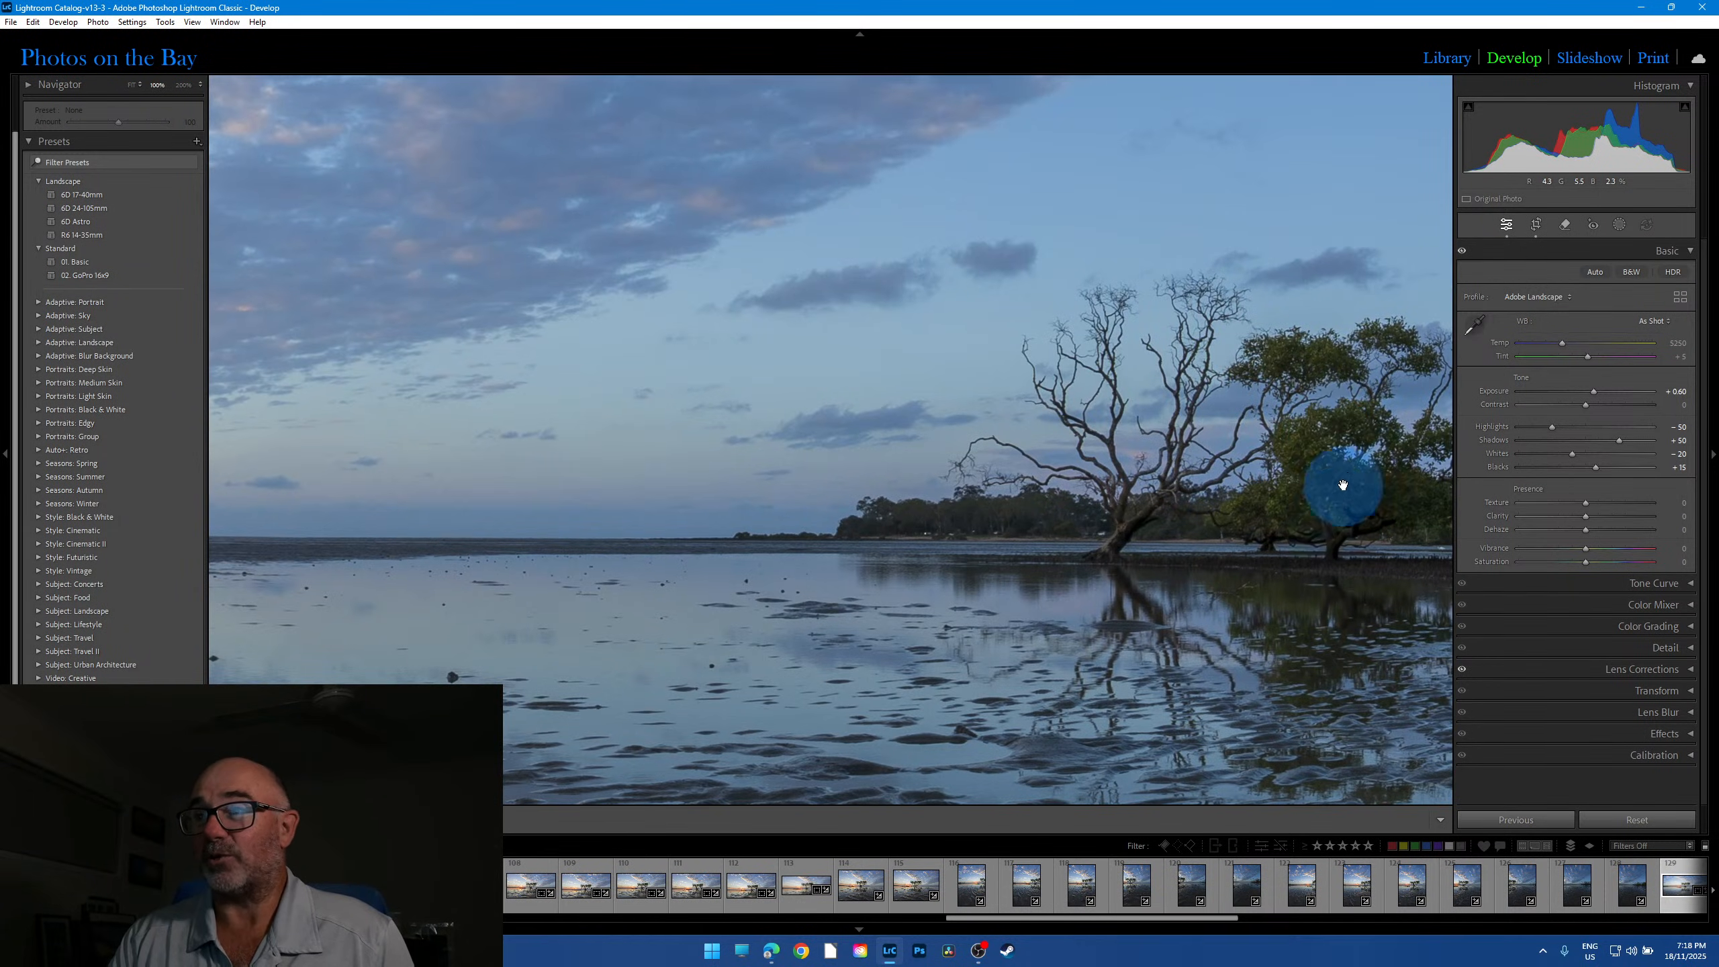
{"action": "left_click_drag", "start_coordinate": [1343, 487], "coordinate": [913, 461]}
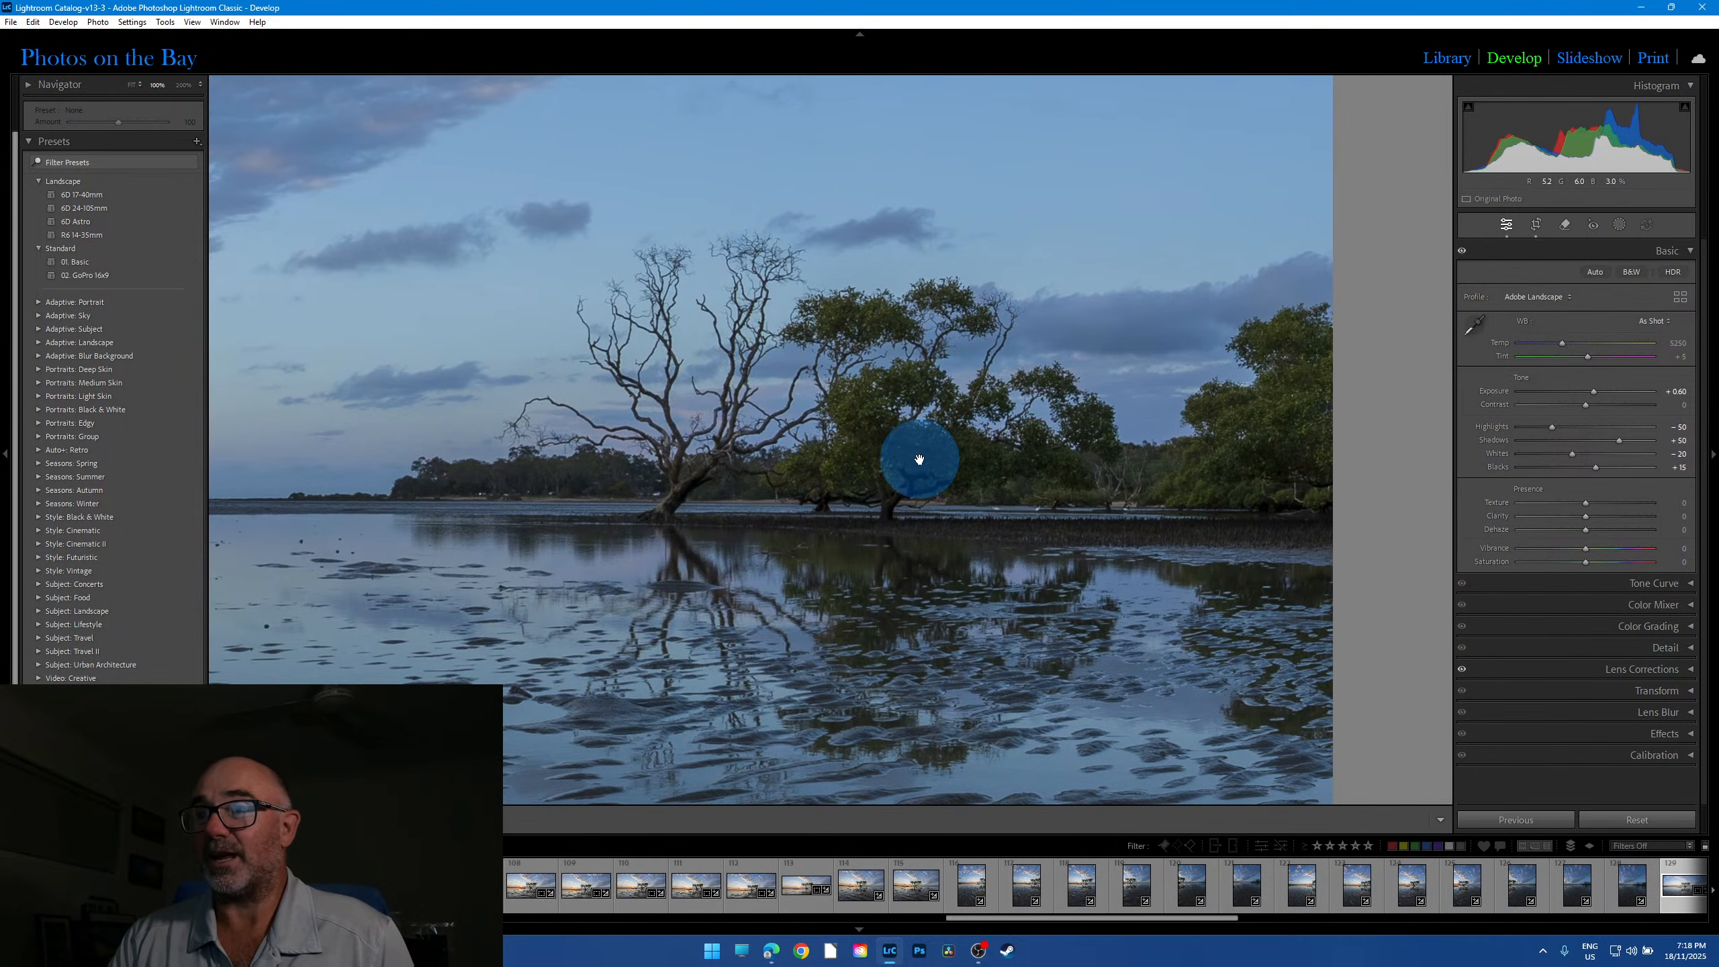
{"action": "left_click", "coordinate": [964, 460]}
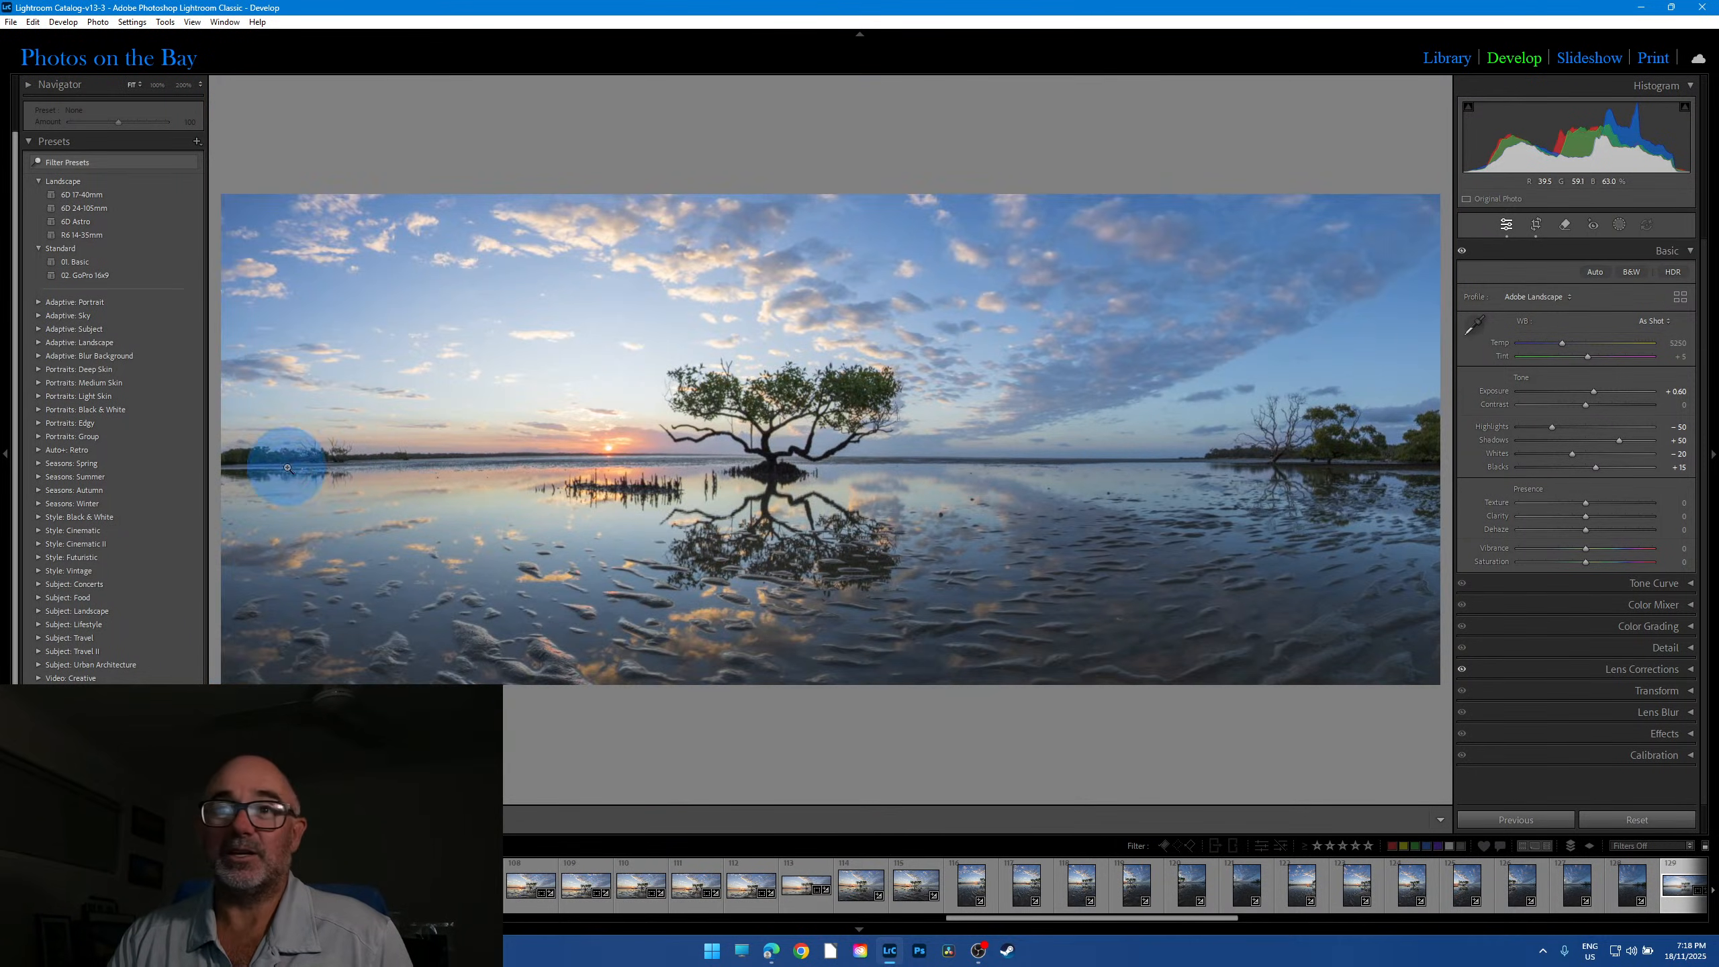
{"action": "left_click", "coordinate": [282, 463]}
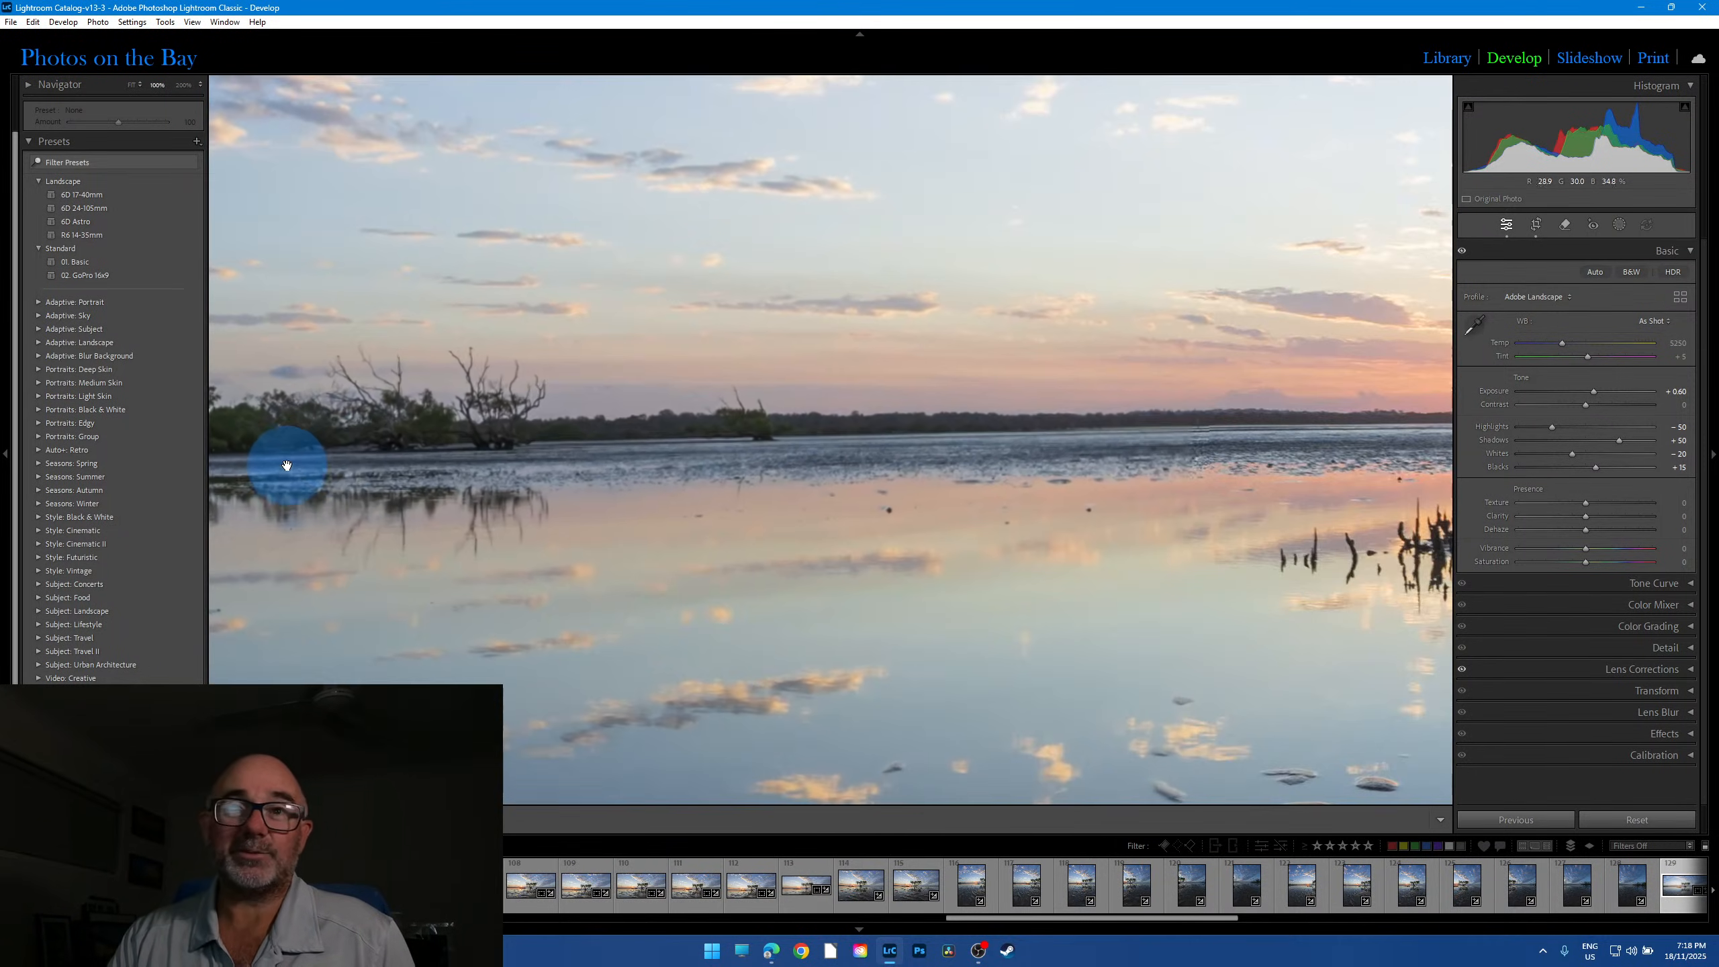
{"action": "left_click", "coordinate": [390, 413]}
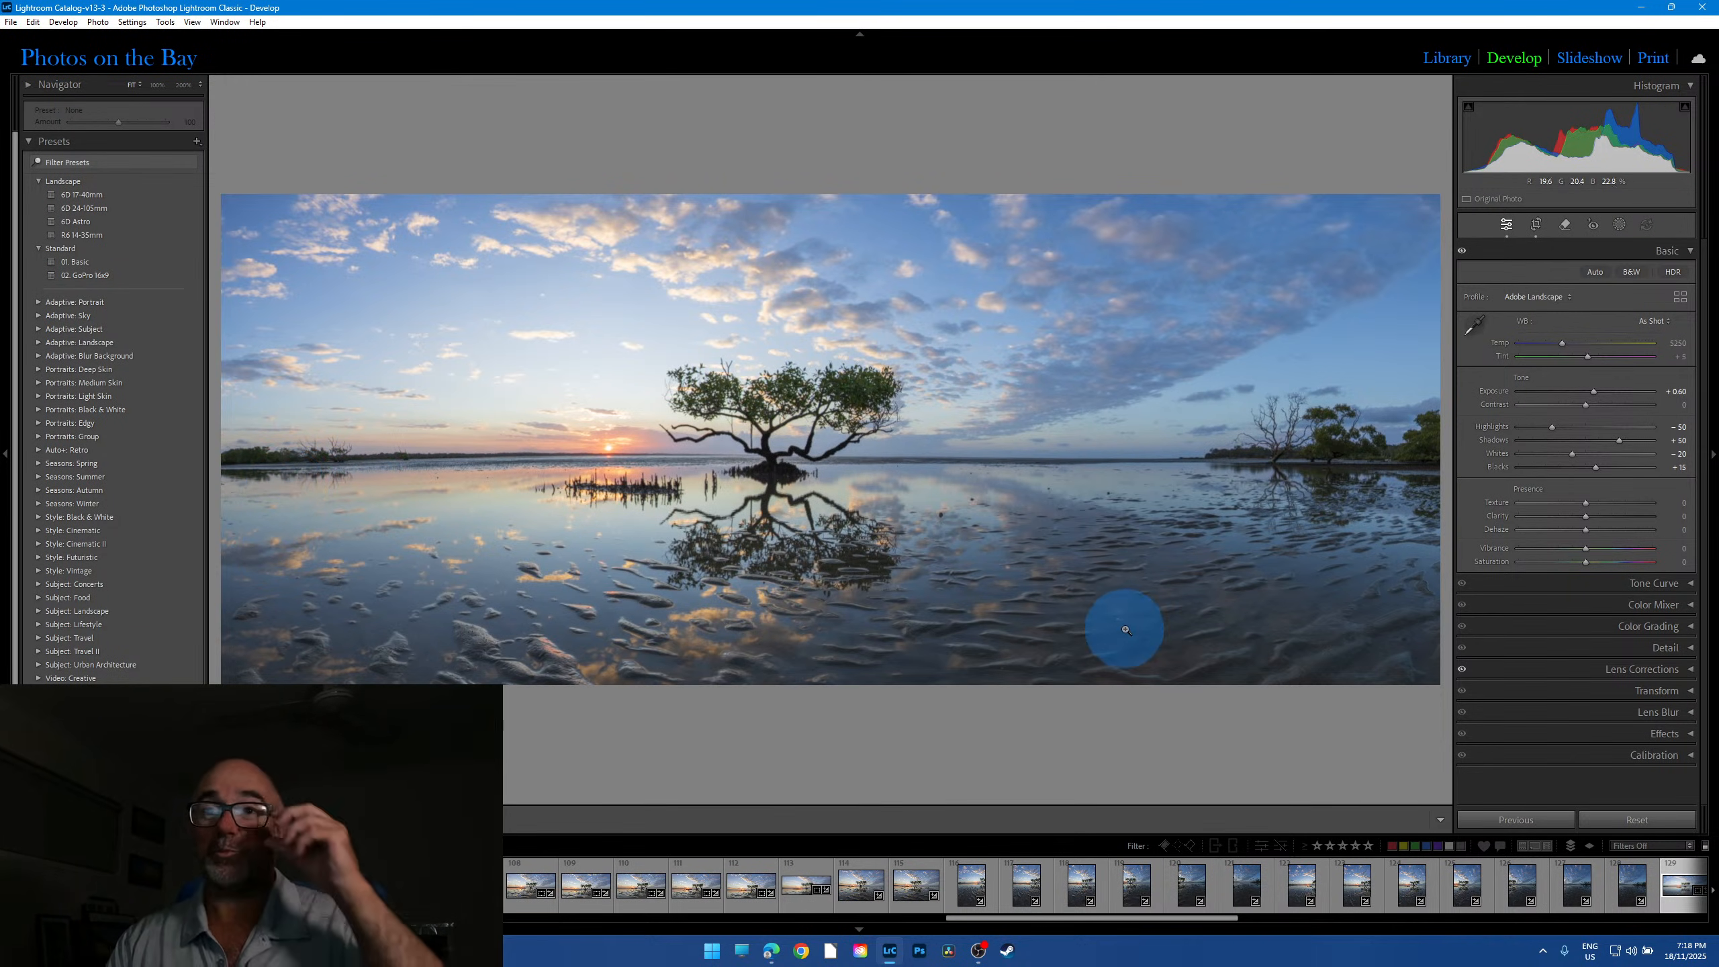
{"action": "left_click", "coordinate": [1326, 439]}
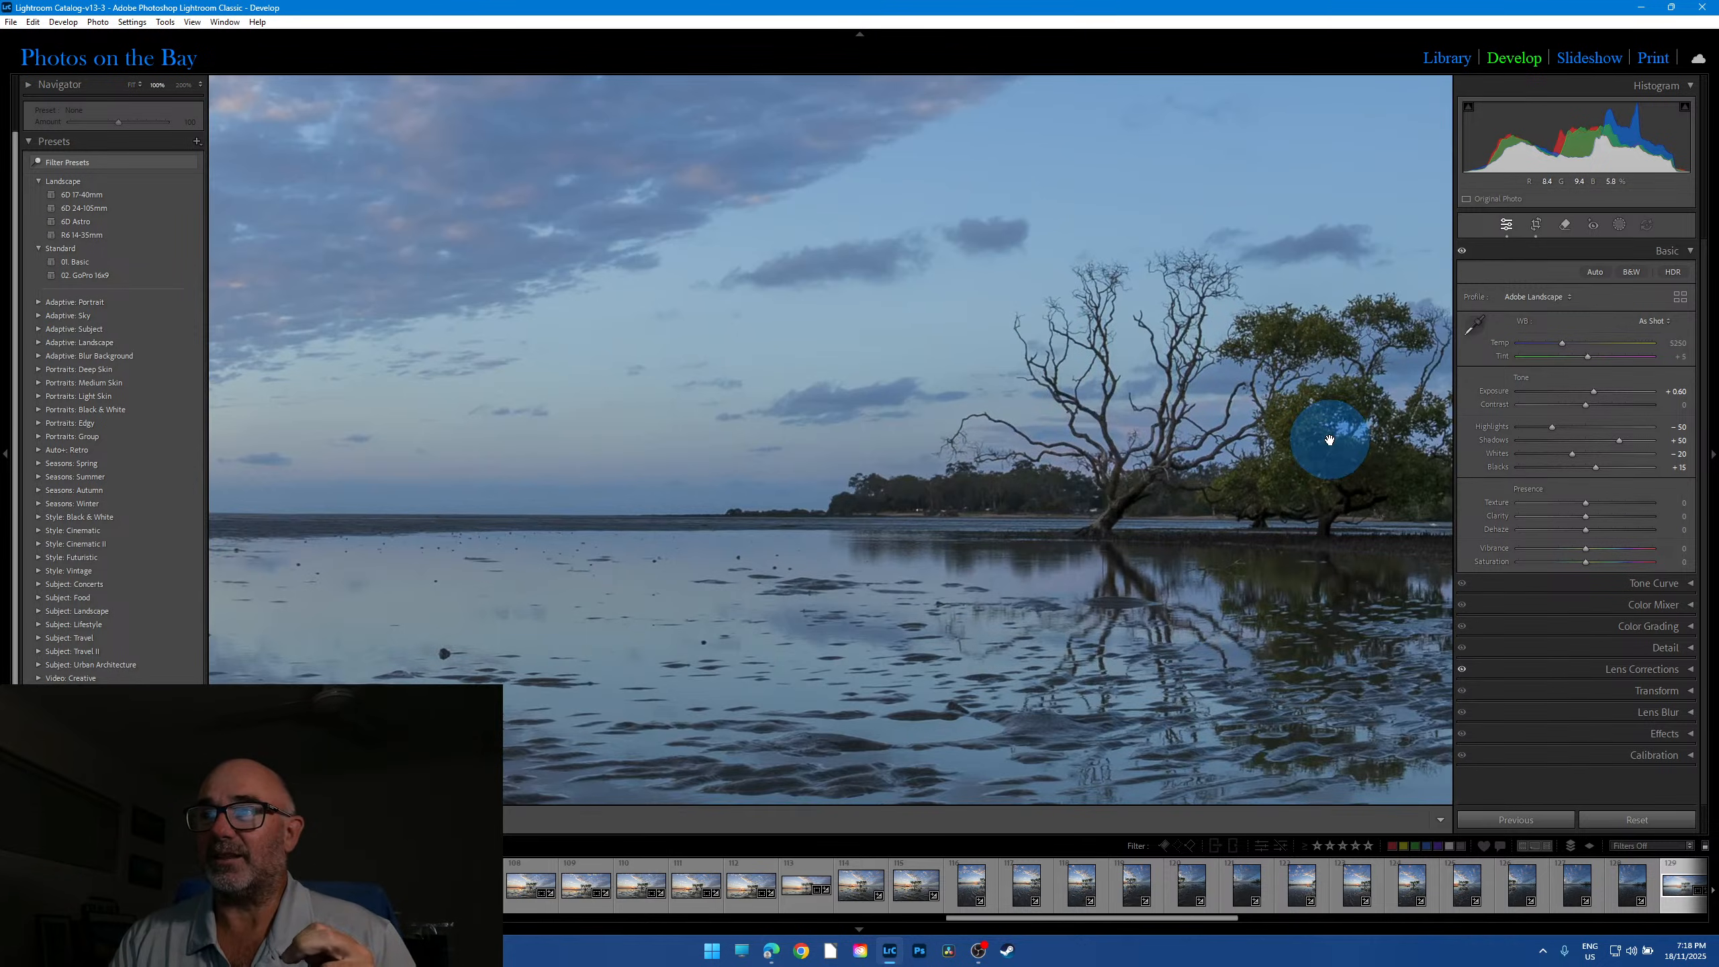
{"action": "left_click", "coordinate": [1328, 440]}
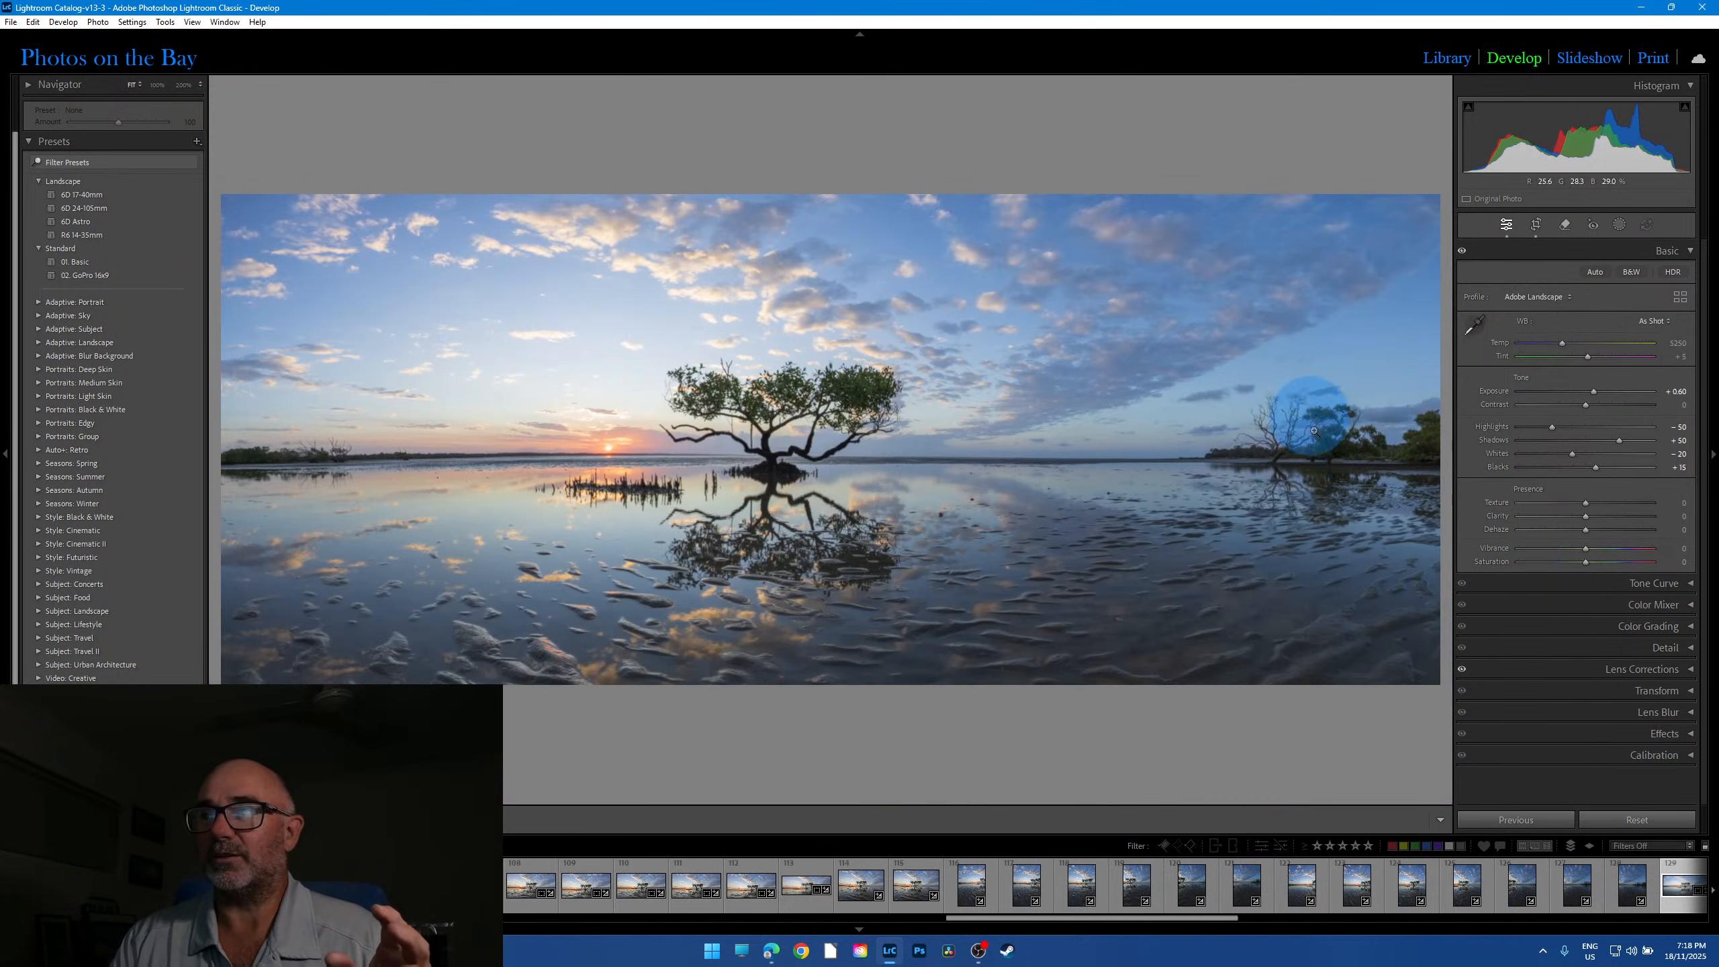
{"action": "left_click", "coordinate": [306, 455]}
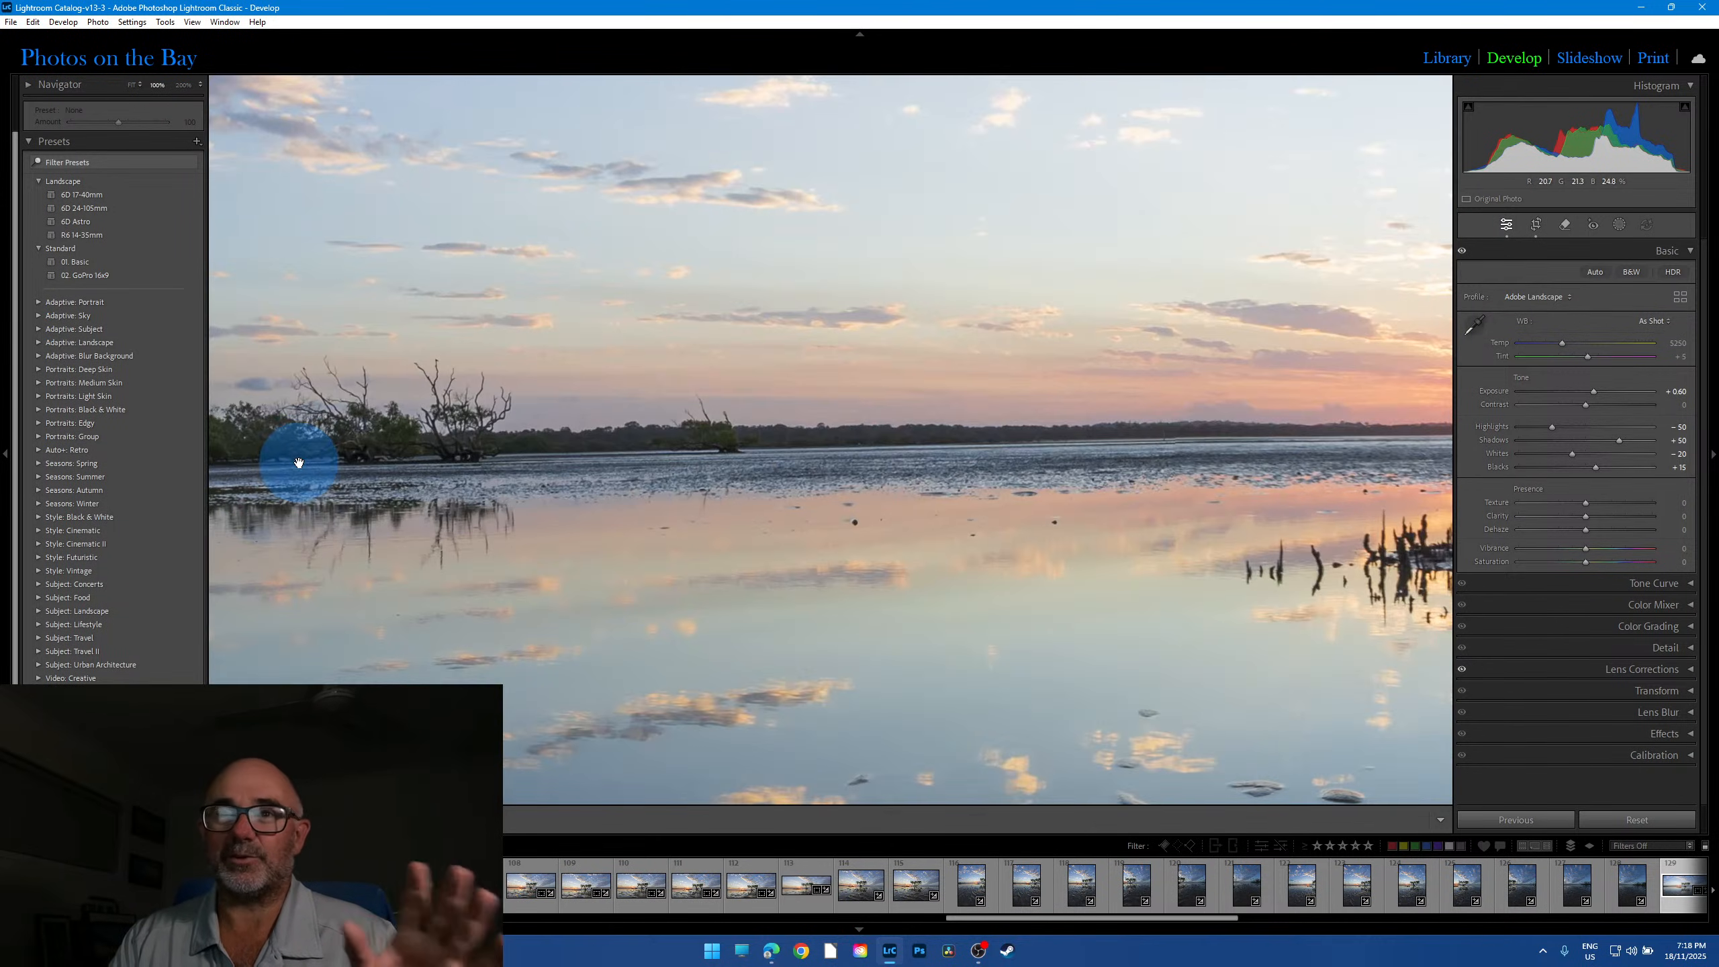
{"action": "left_click", "coordinate": [310, 458]}
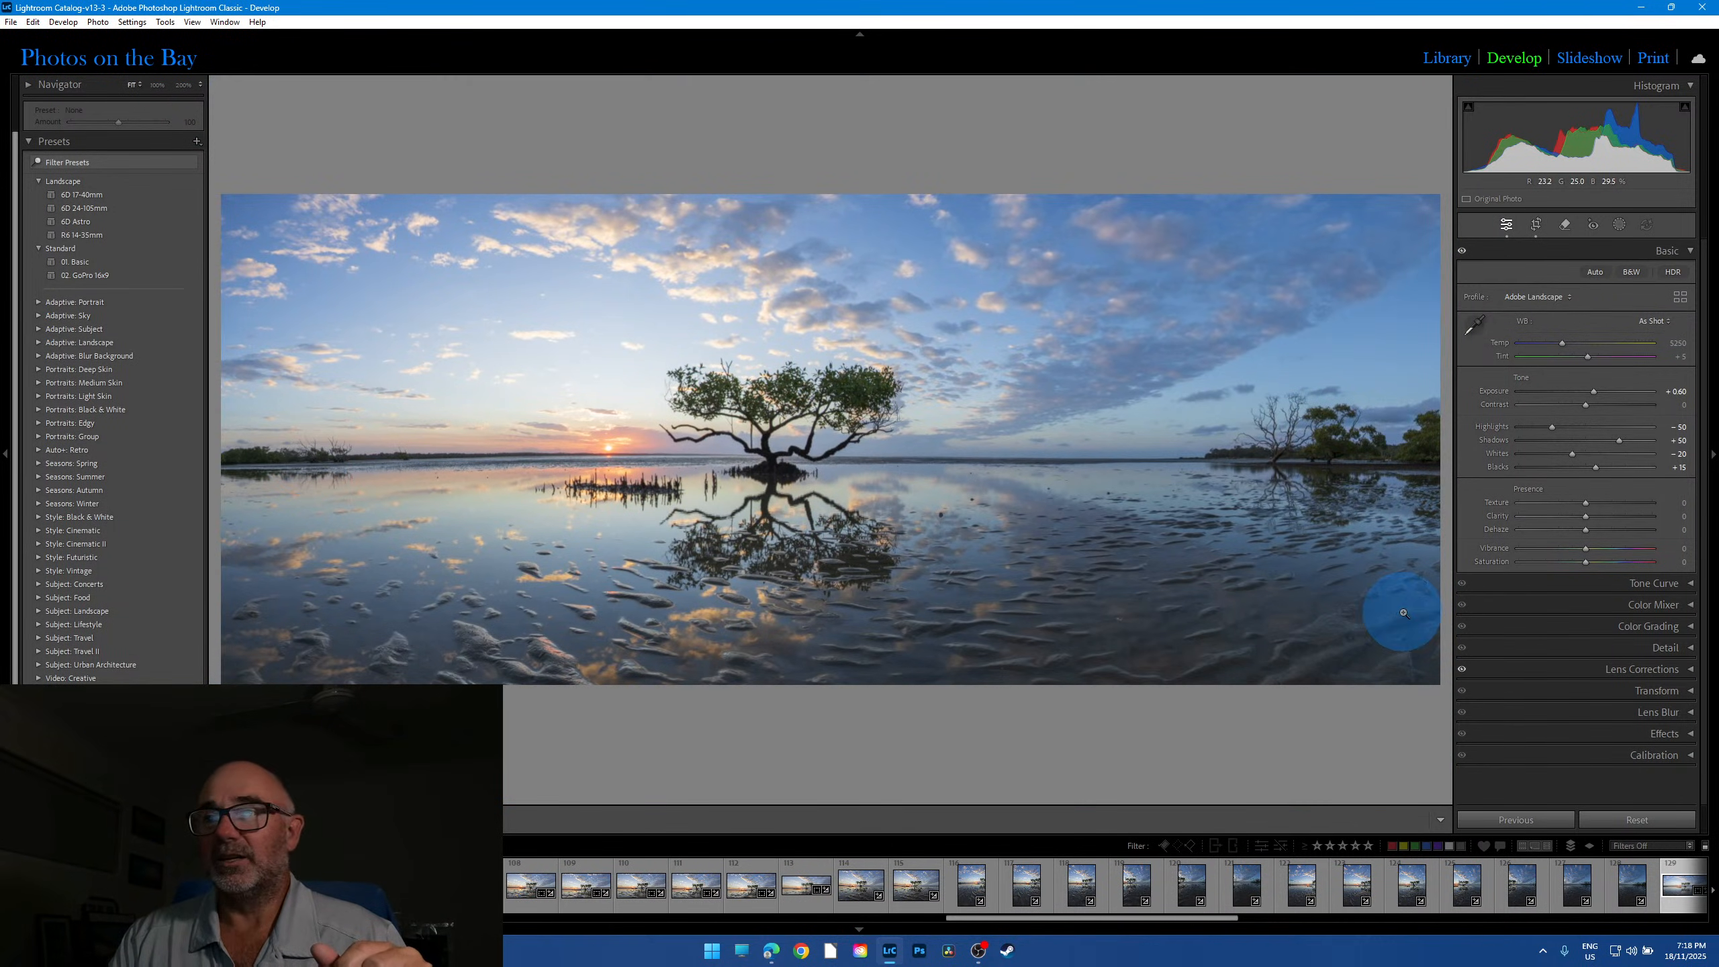
Step: View the wide sunrise crop, photo 106, and inspect the dark object on the water near its right edge at 100%
{"action": "left_click_drag", "start_coordinate": [1147, 918], "coordinate": [1086, 920]}
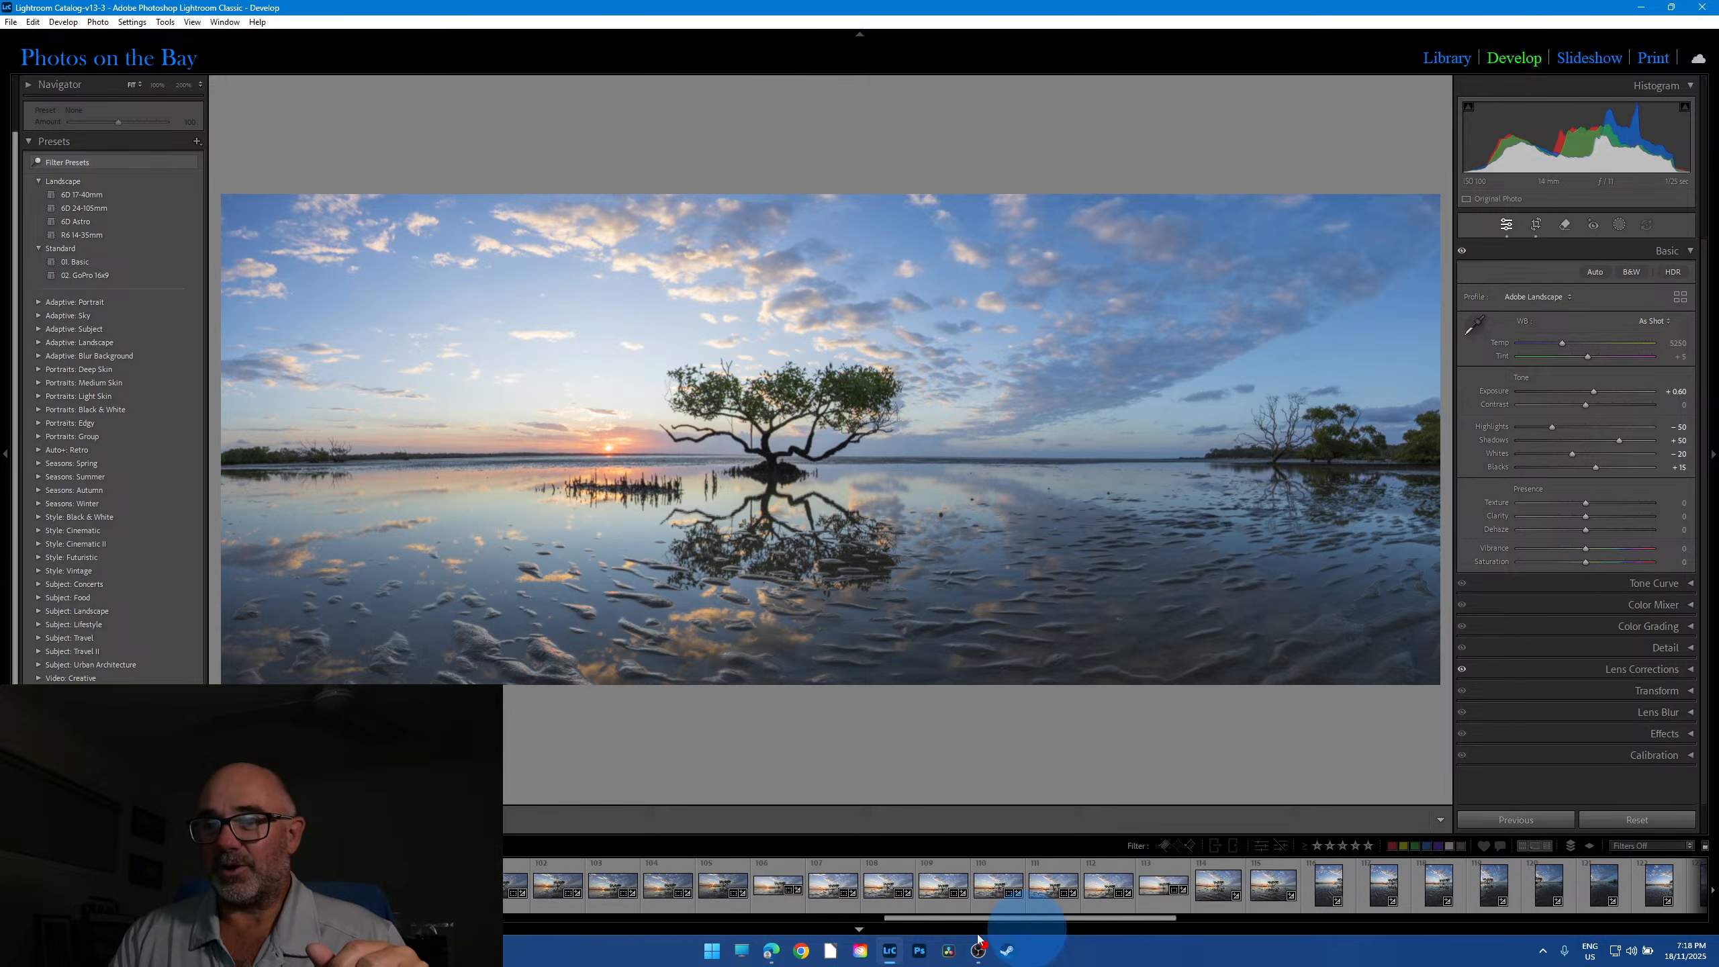
{"action": "left_click", "coordinate": [770, 910]}
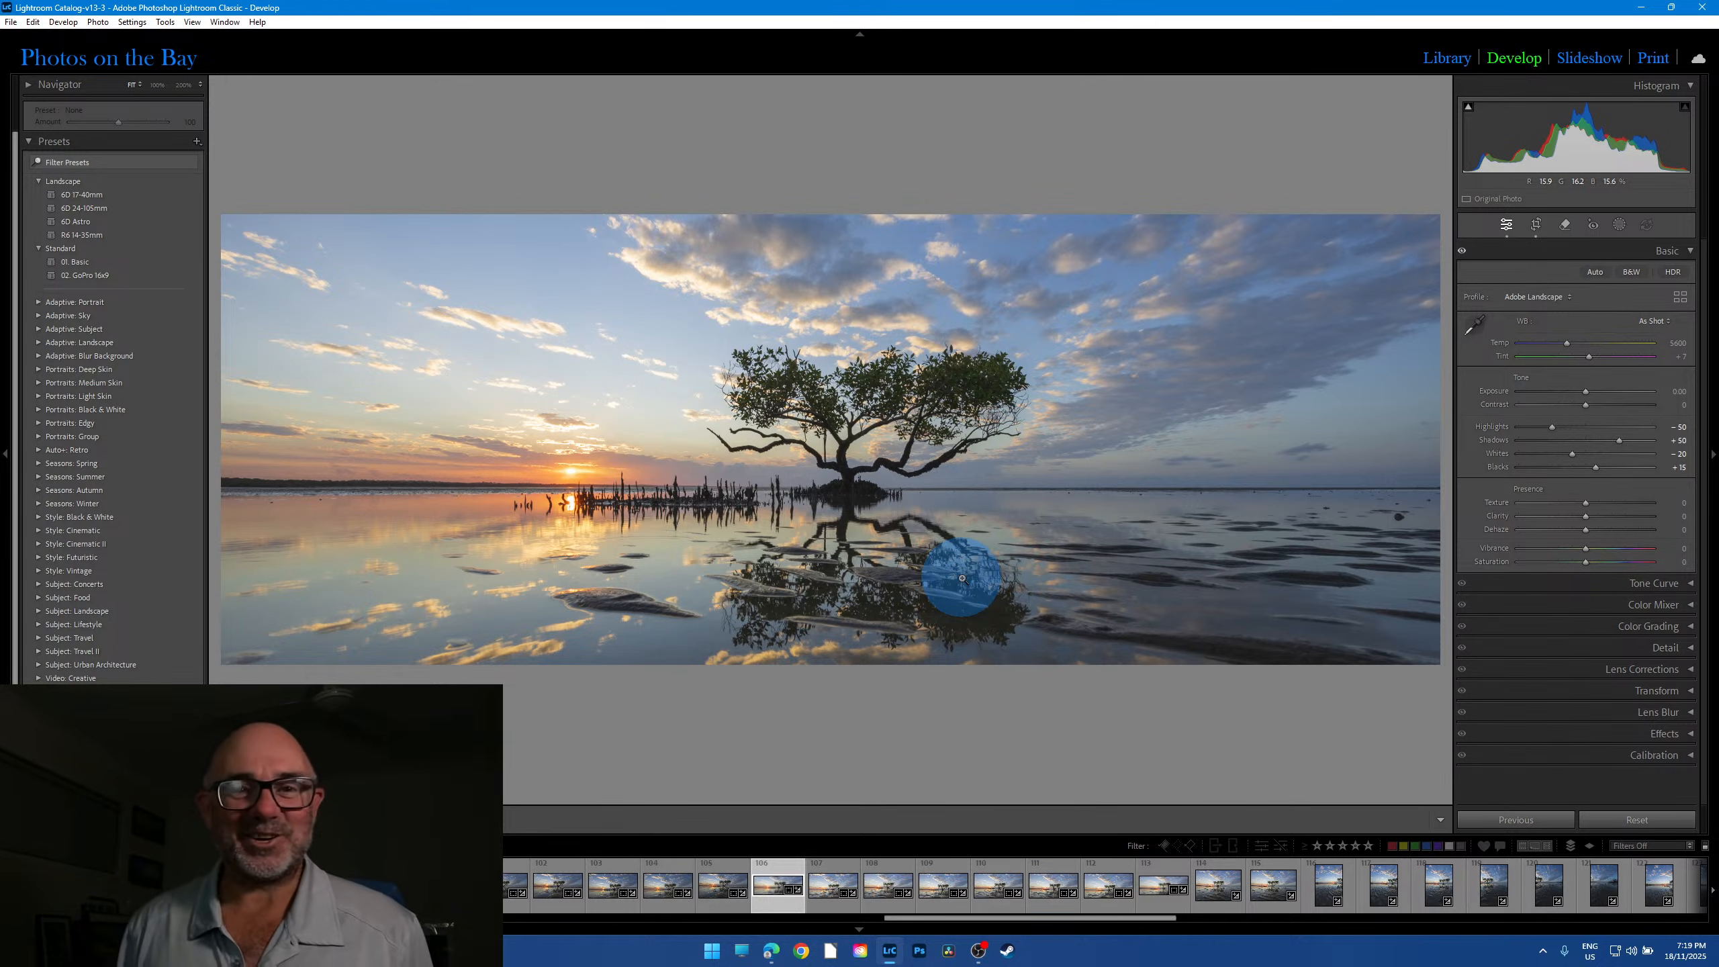
{"action": "left_click", "coordinate": [1420, 539]}
{"action": "left_click", "coordinate": [1164, 539]}
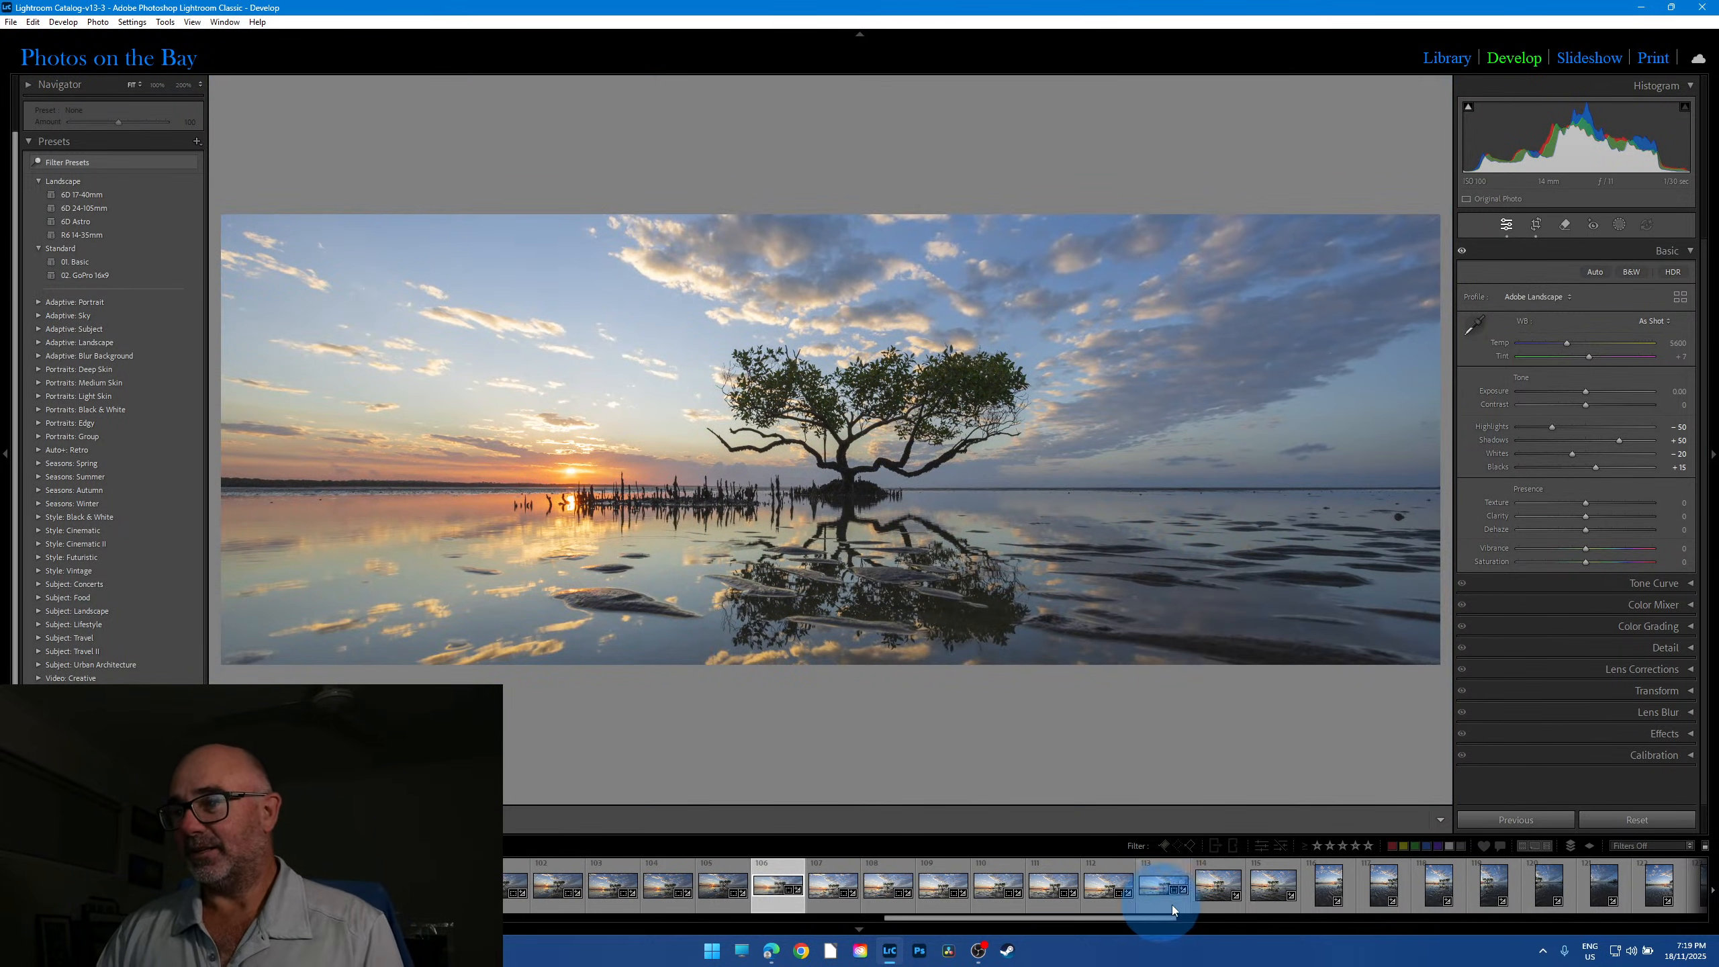
{"action": "left_click_drag", "start_coordinate": [1134, 915], "coordinate": [1290, 917]}
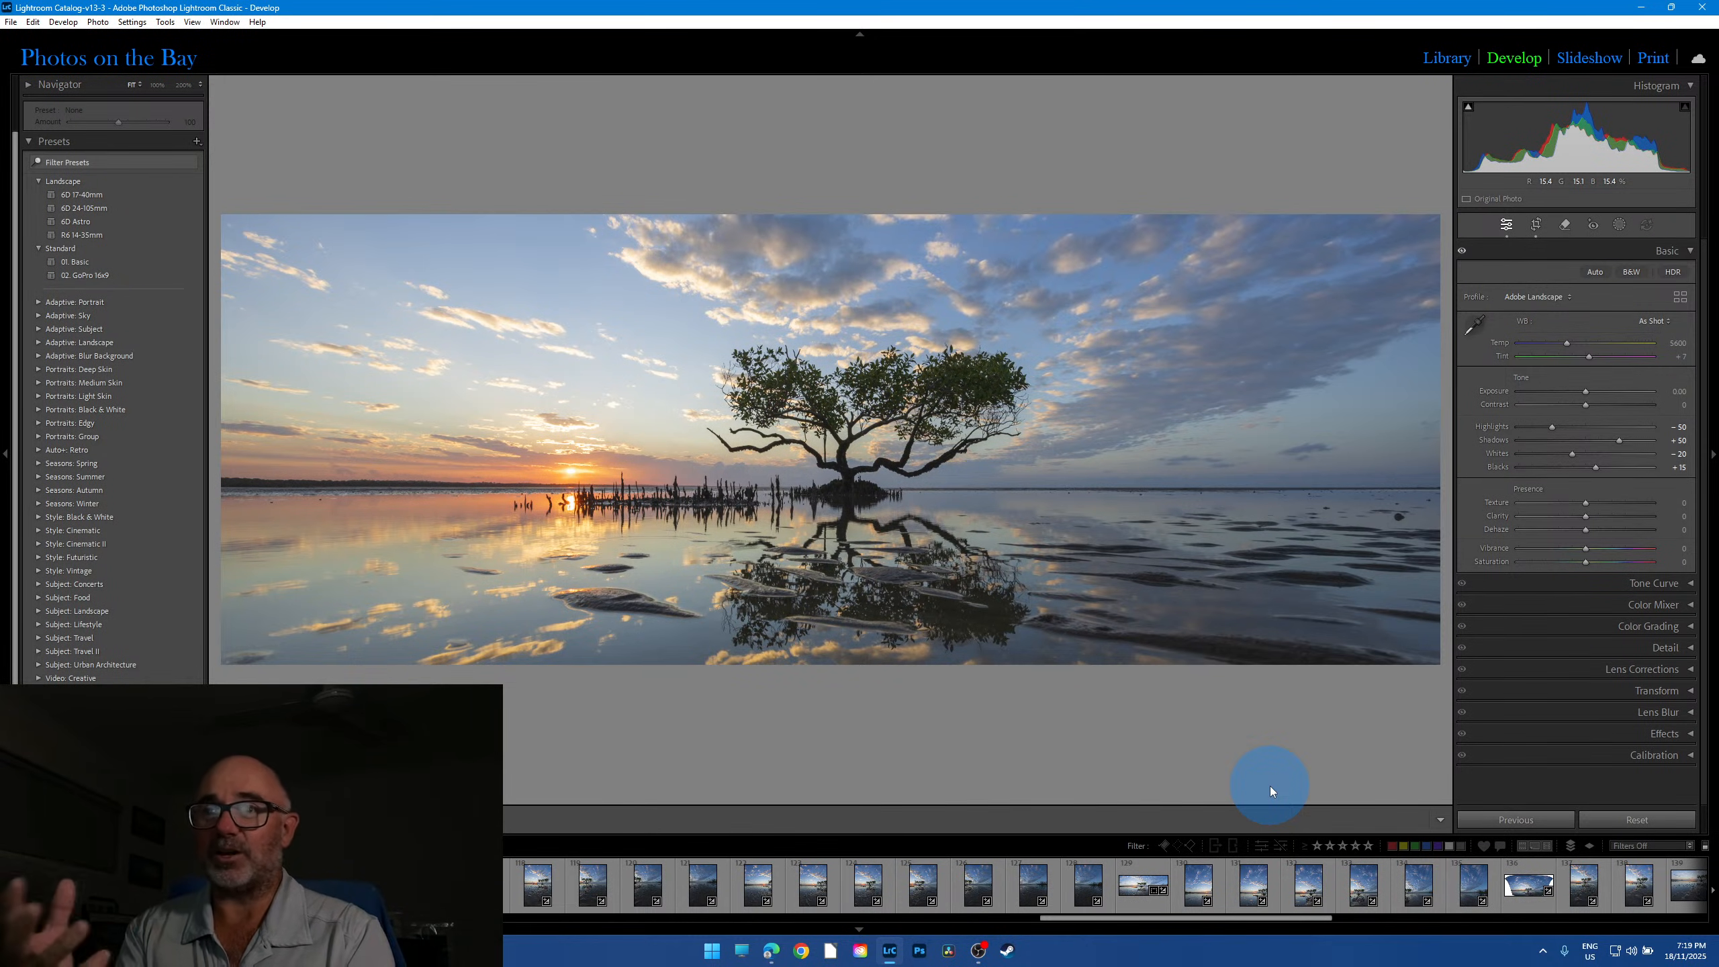
{"action": "left_click", "coordinate": [1408, 511]}
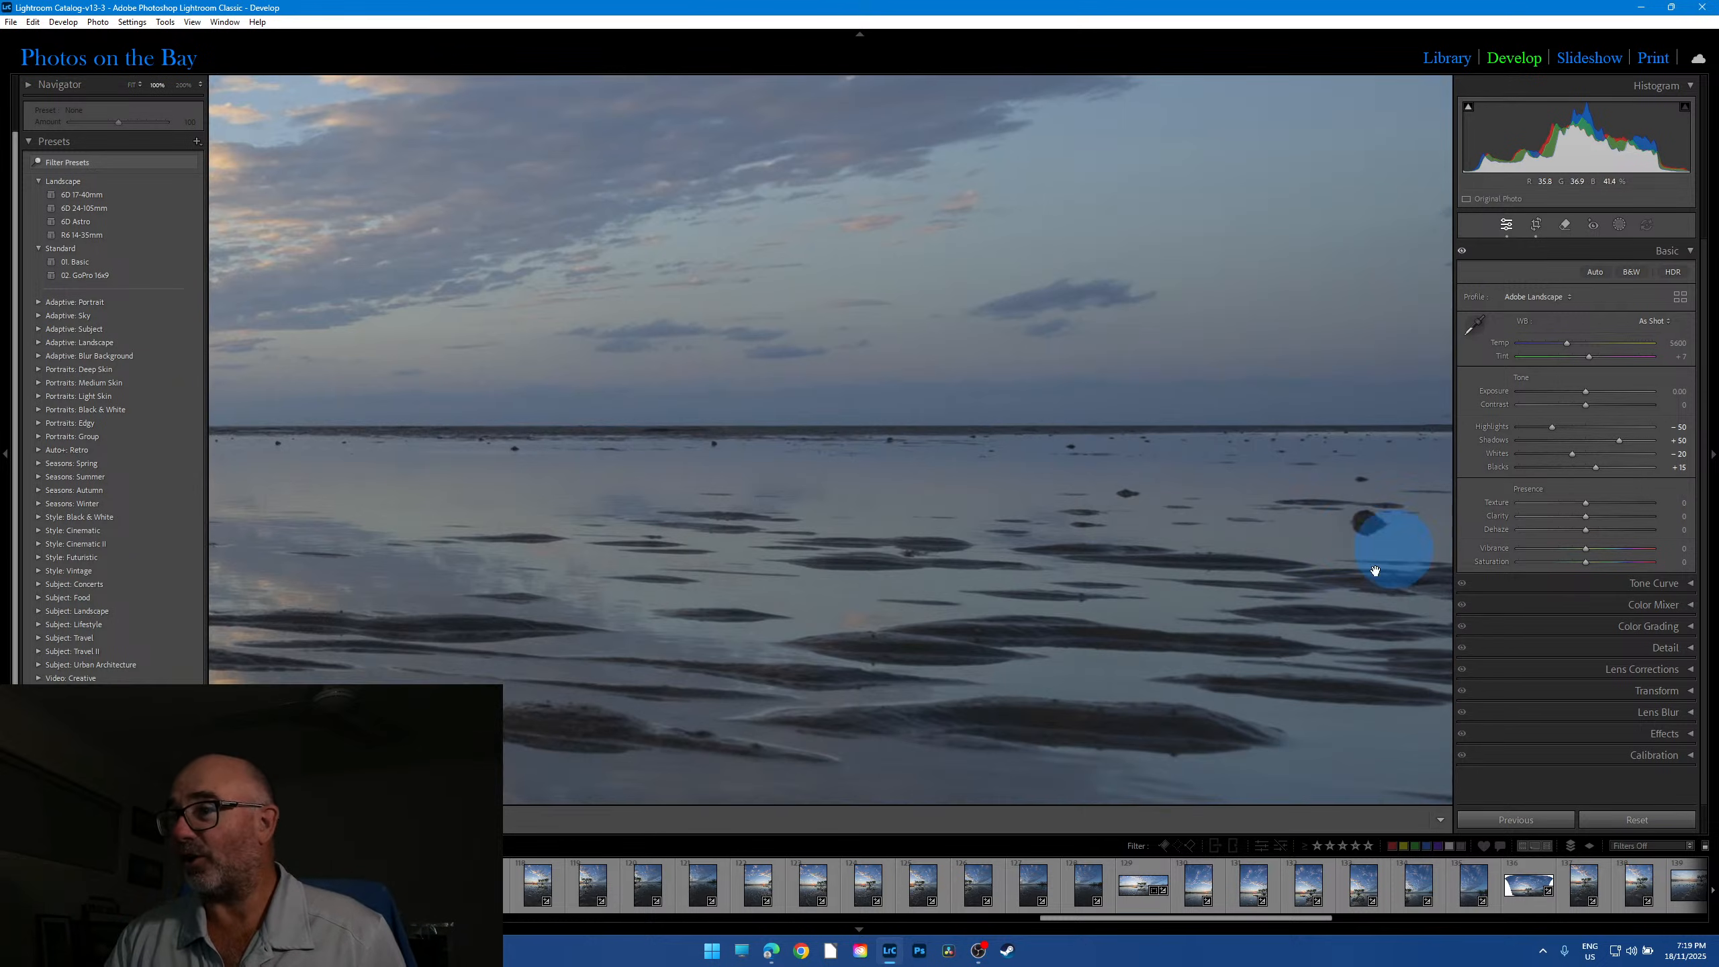
{"action": "left_click", "coordinate": [1401, 531]}
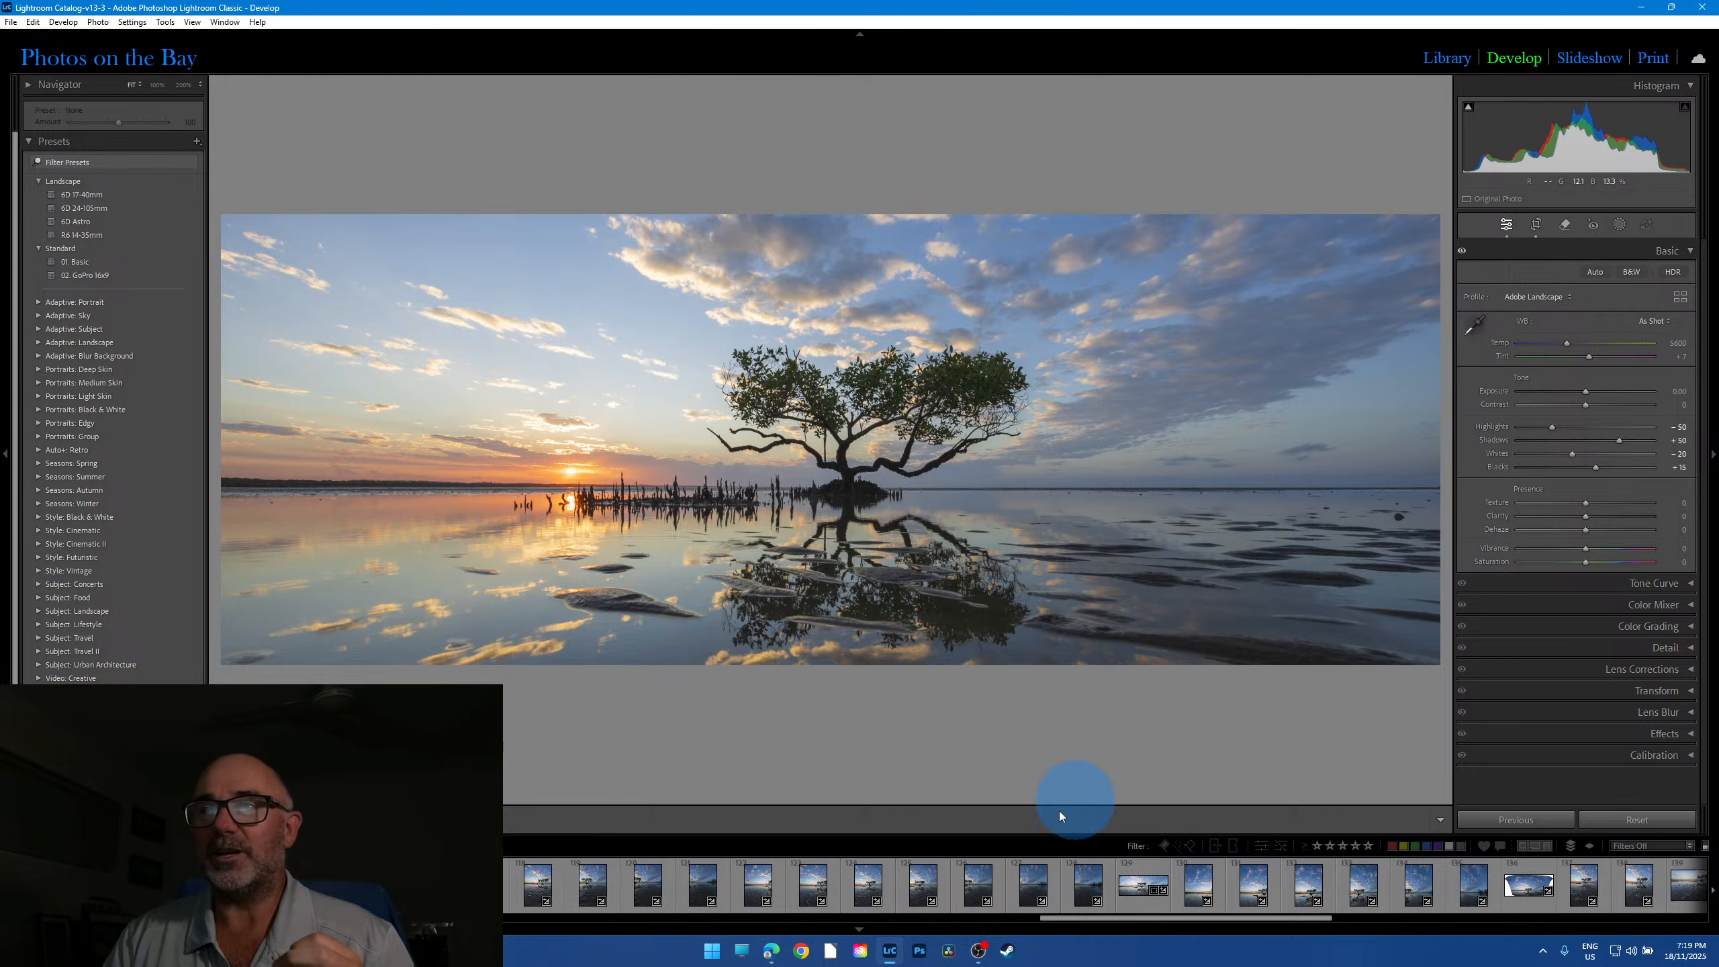
Step: View panoramas 129, 143, 149 and 156 in turn to compare their framing of the tree and foreground
{"action": "left_click", "coordinate": [1143, 903]}
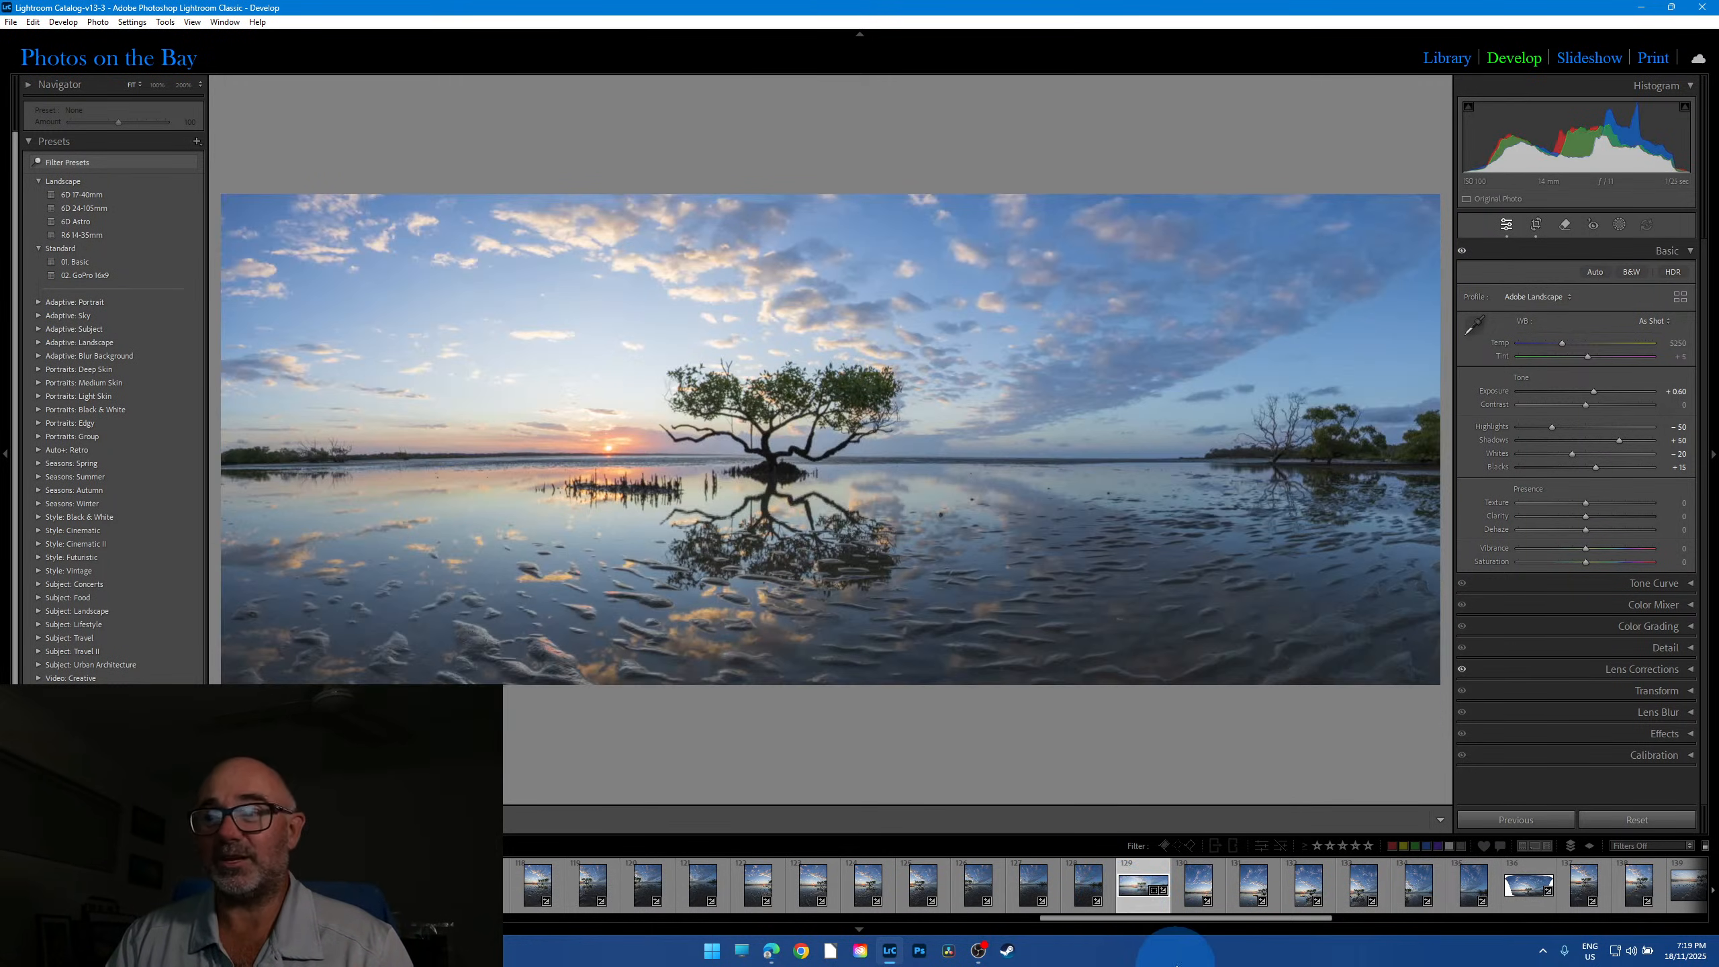
{"action": "scroll", "coordinate": [1144, 917], "scroll_direction": "down", "scroll_amount": 3}
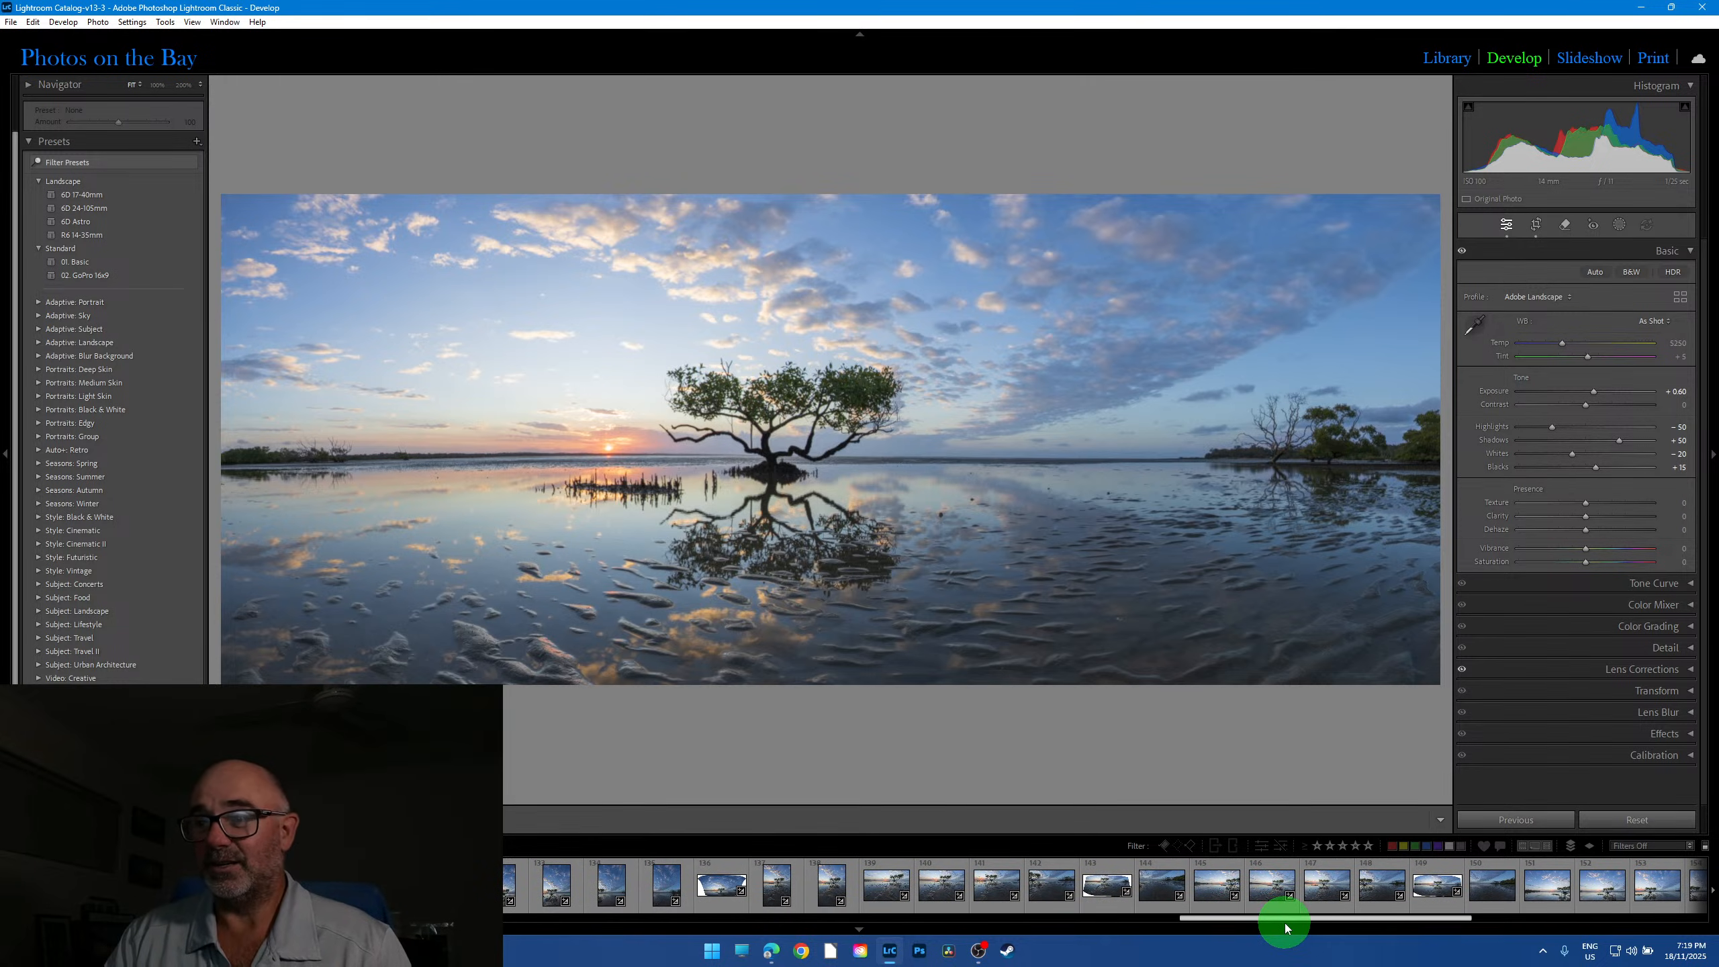
{"action": "left_click", "coordinate": [1109, 905]}
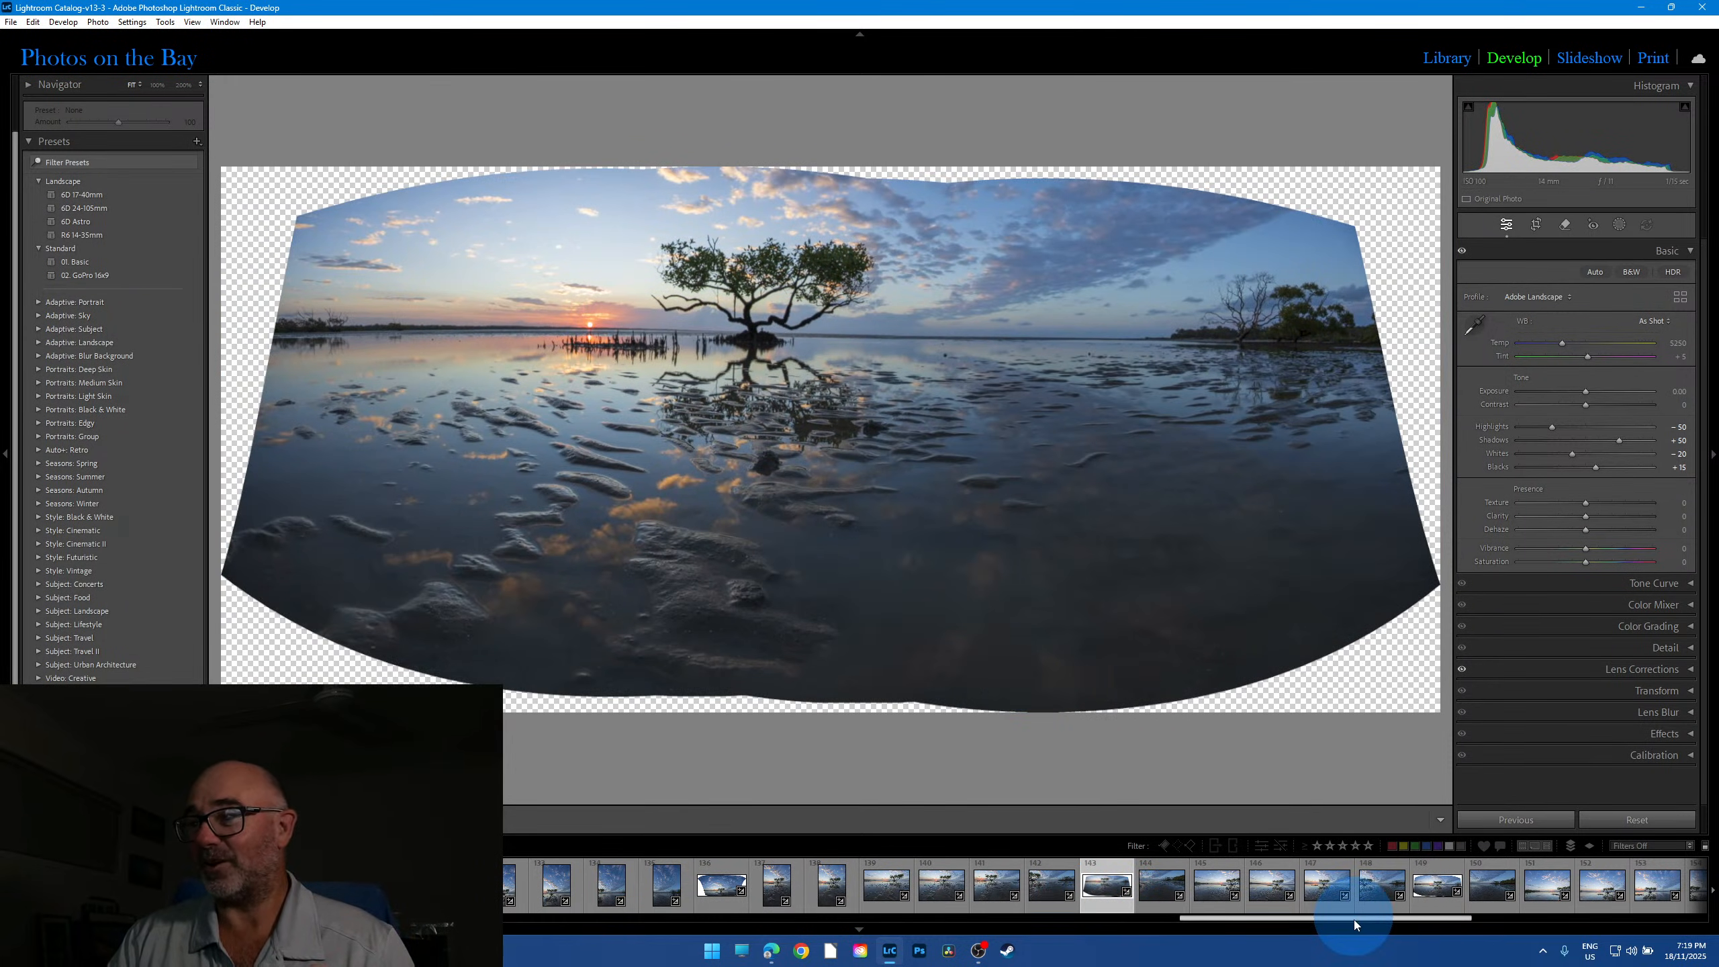
{"action": "left_click_drag", "start_coordinate": [1353, 918], "coordinate": [1405, 919]}
{"action": "left_click", "coordinate": [1154, 897]}
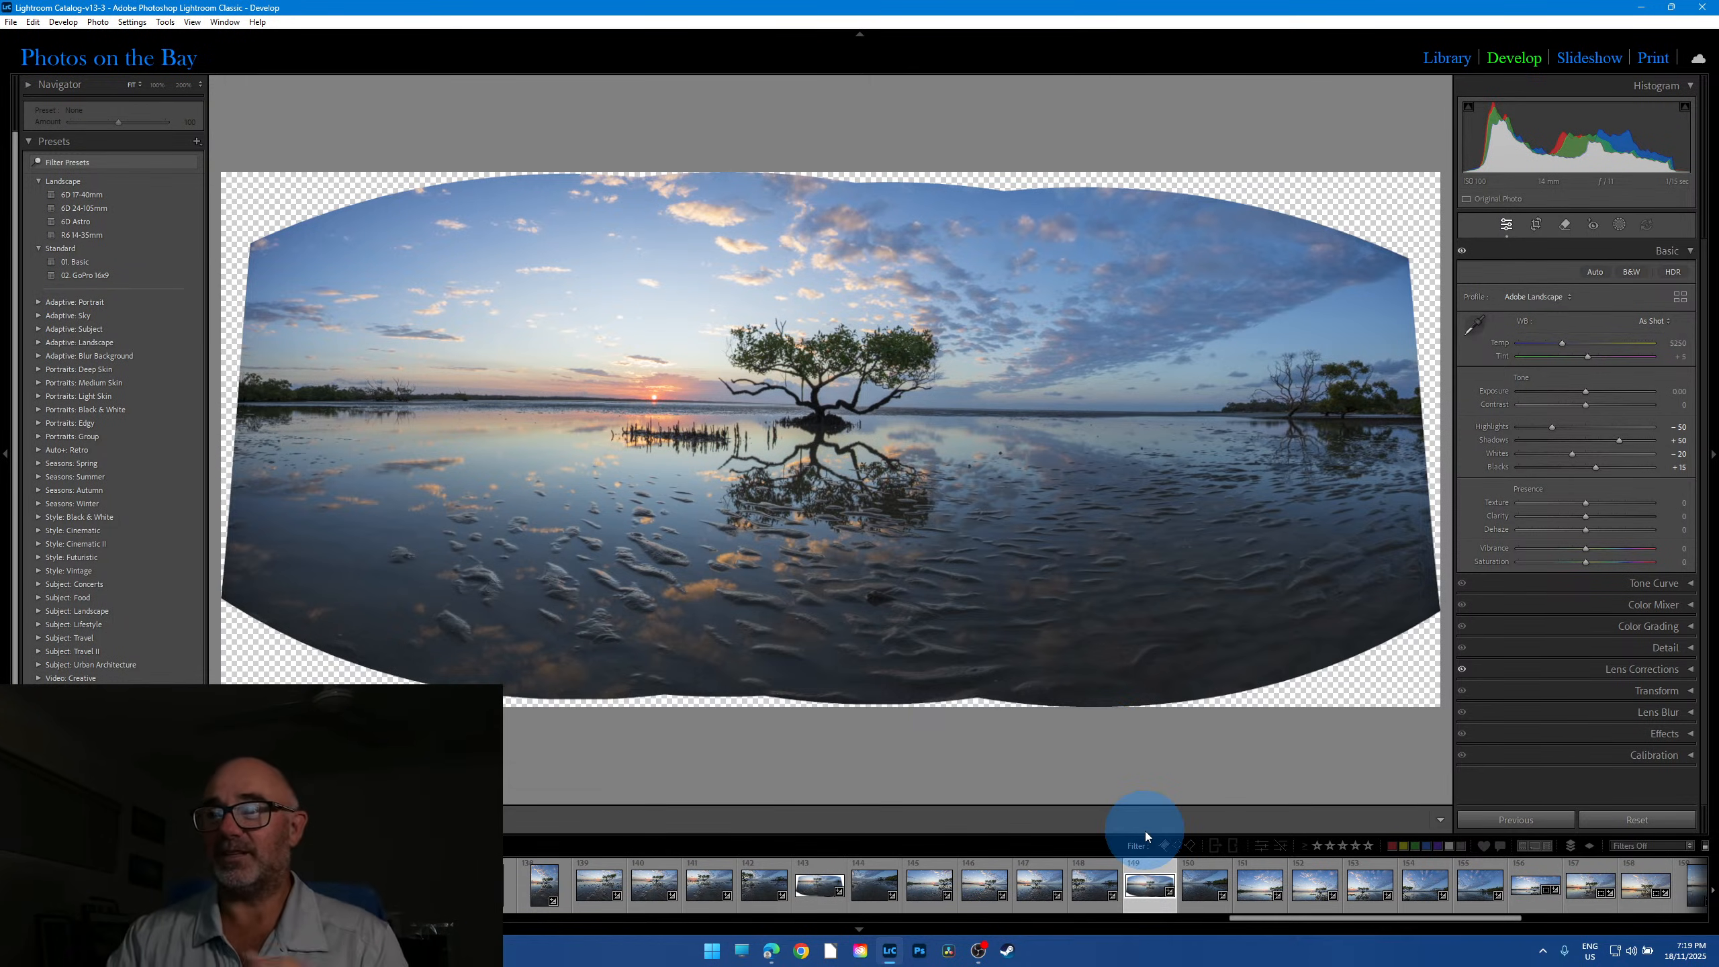
{"action": "left_click_drag", "start_coordinate": [1350, 918], "coordinate": [1438, 923]}
{"action": "left_click", "coordinate": [1037, 893]}
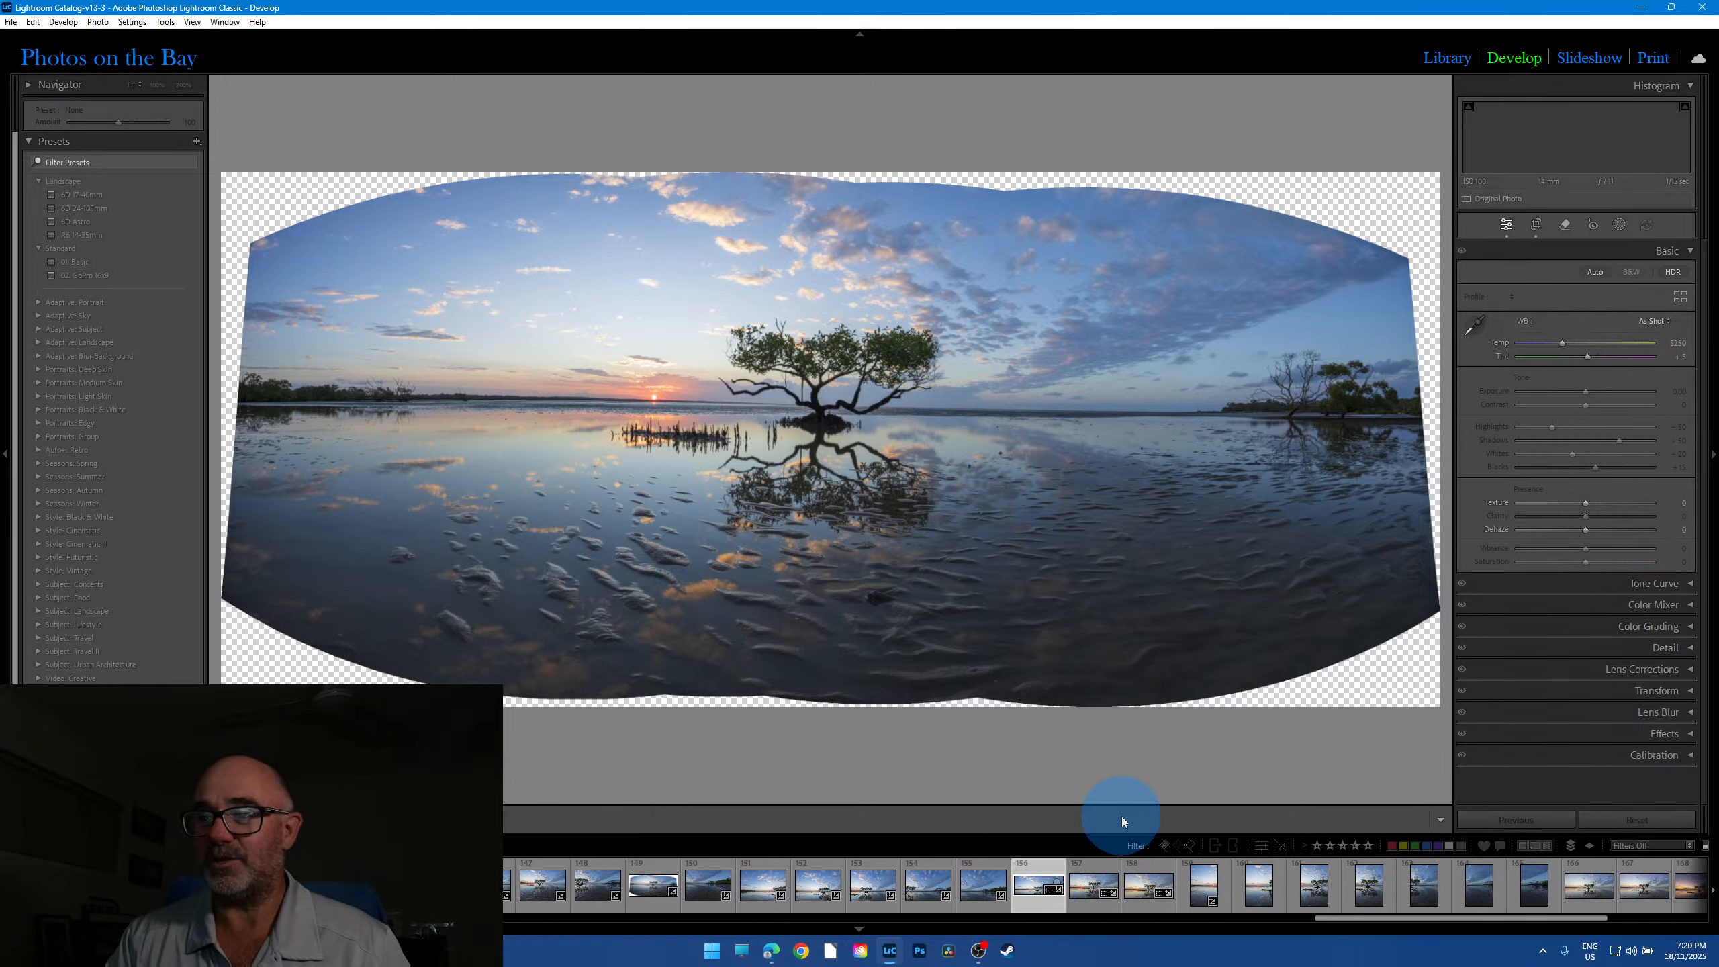
Step: Compare single-frame tree photos 157 and 158 back and forth, and view photo 166
{"action": "left_click", "coordinate": [1085, 908]}
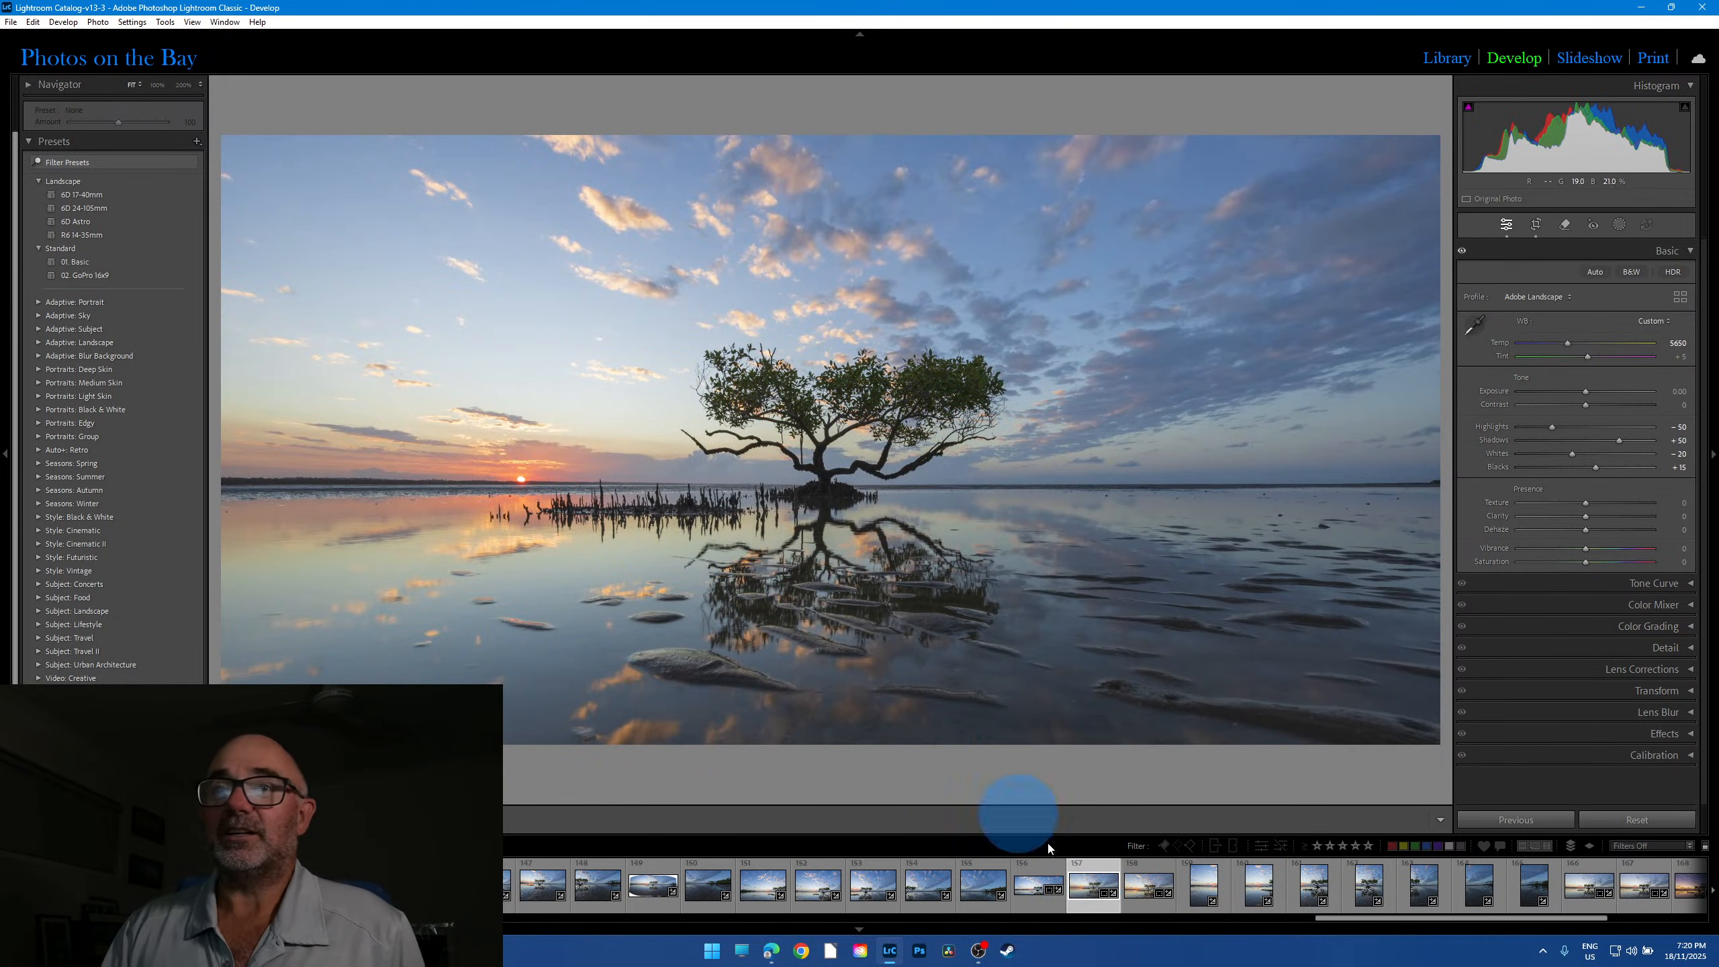
{"action": "left_click", "coordinate": [1157, 905]}
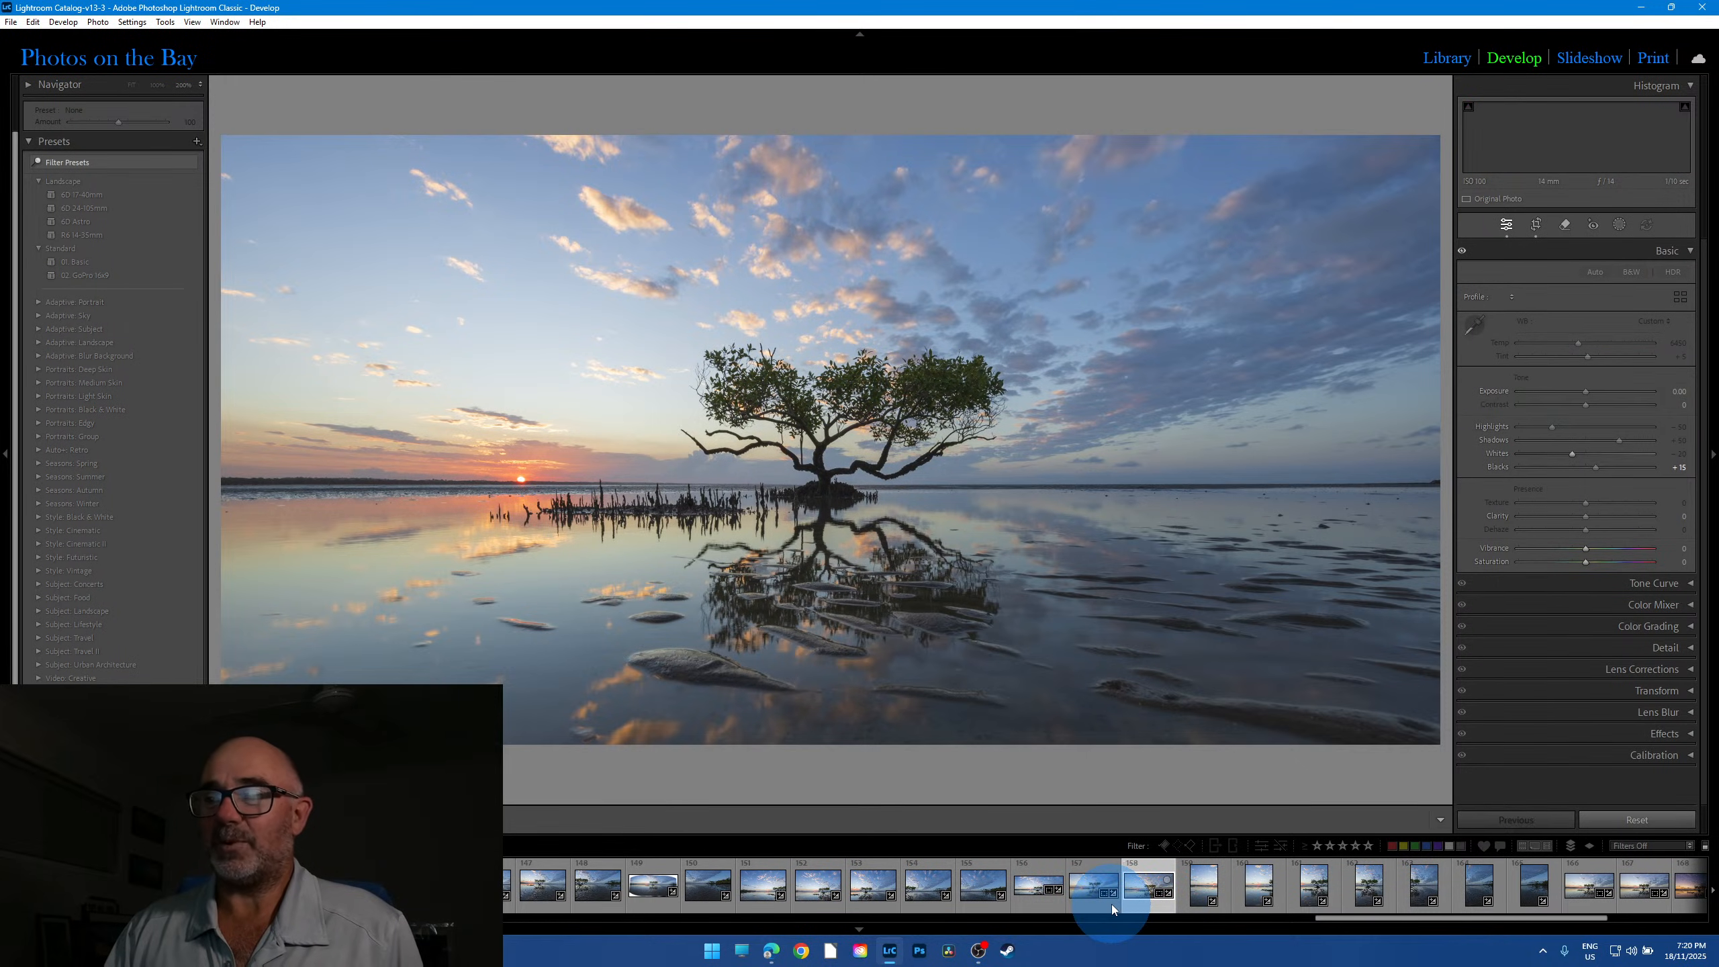
{"action": "left_click", "coordinate": [1112, 903]}
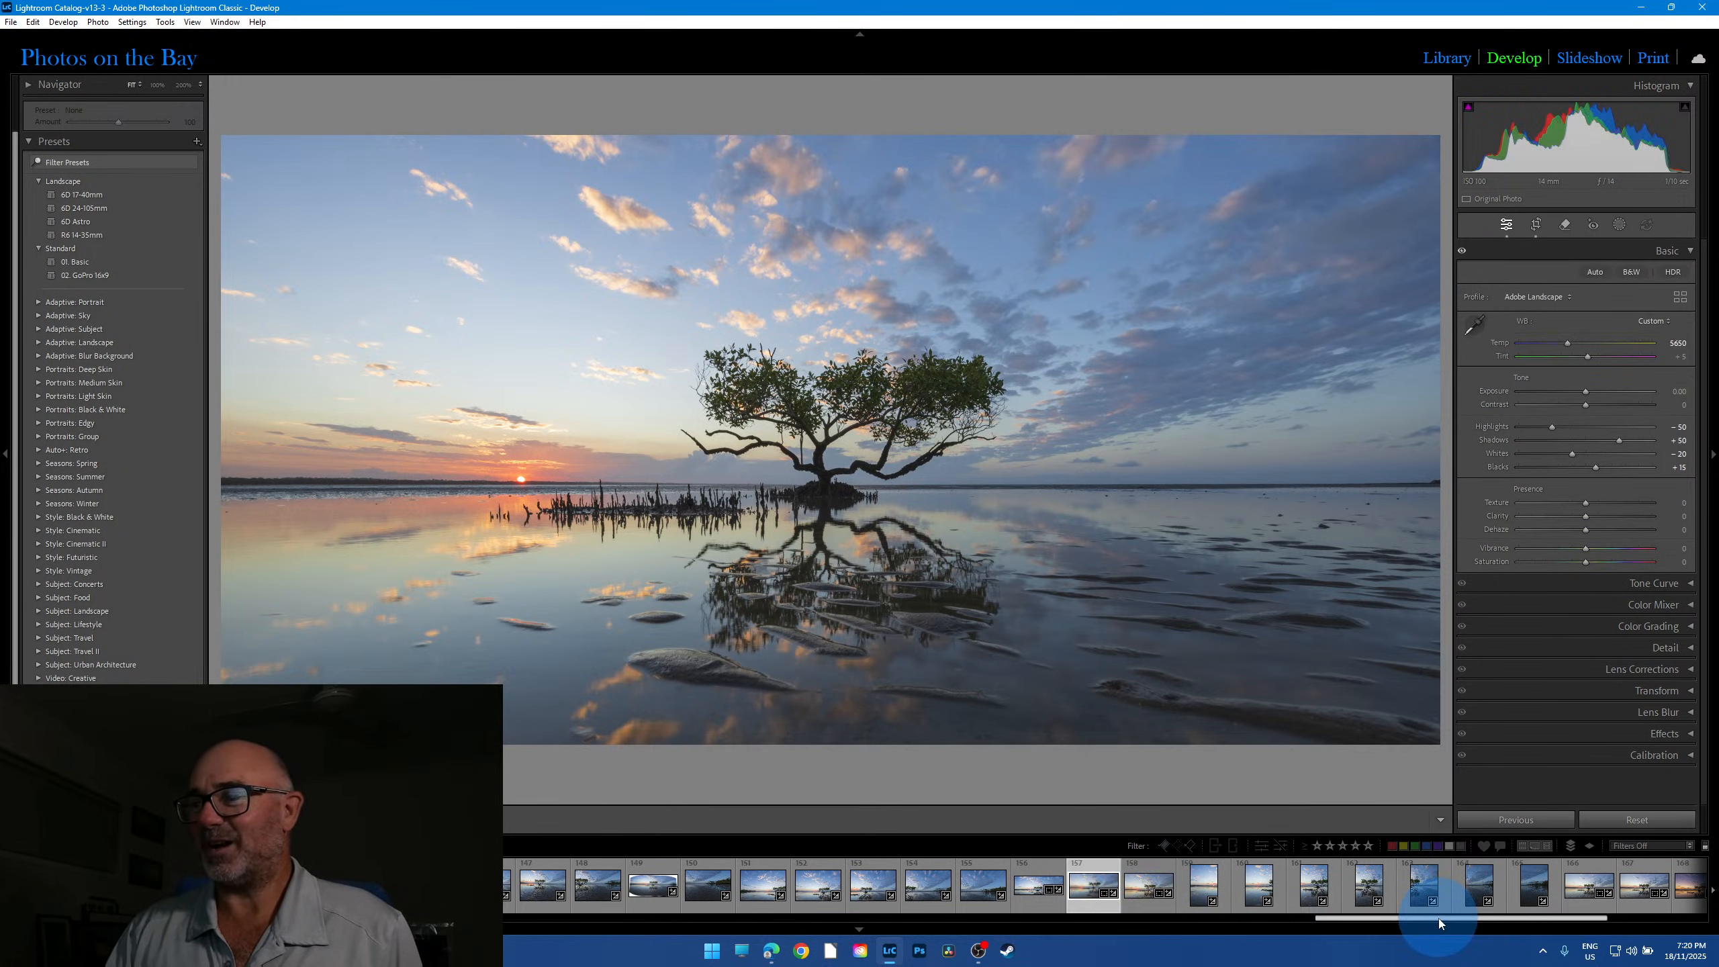
{"action": "left_click_drag", "start_coordinate": [1438, 918], "coordinate": [1498, 923]}
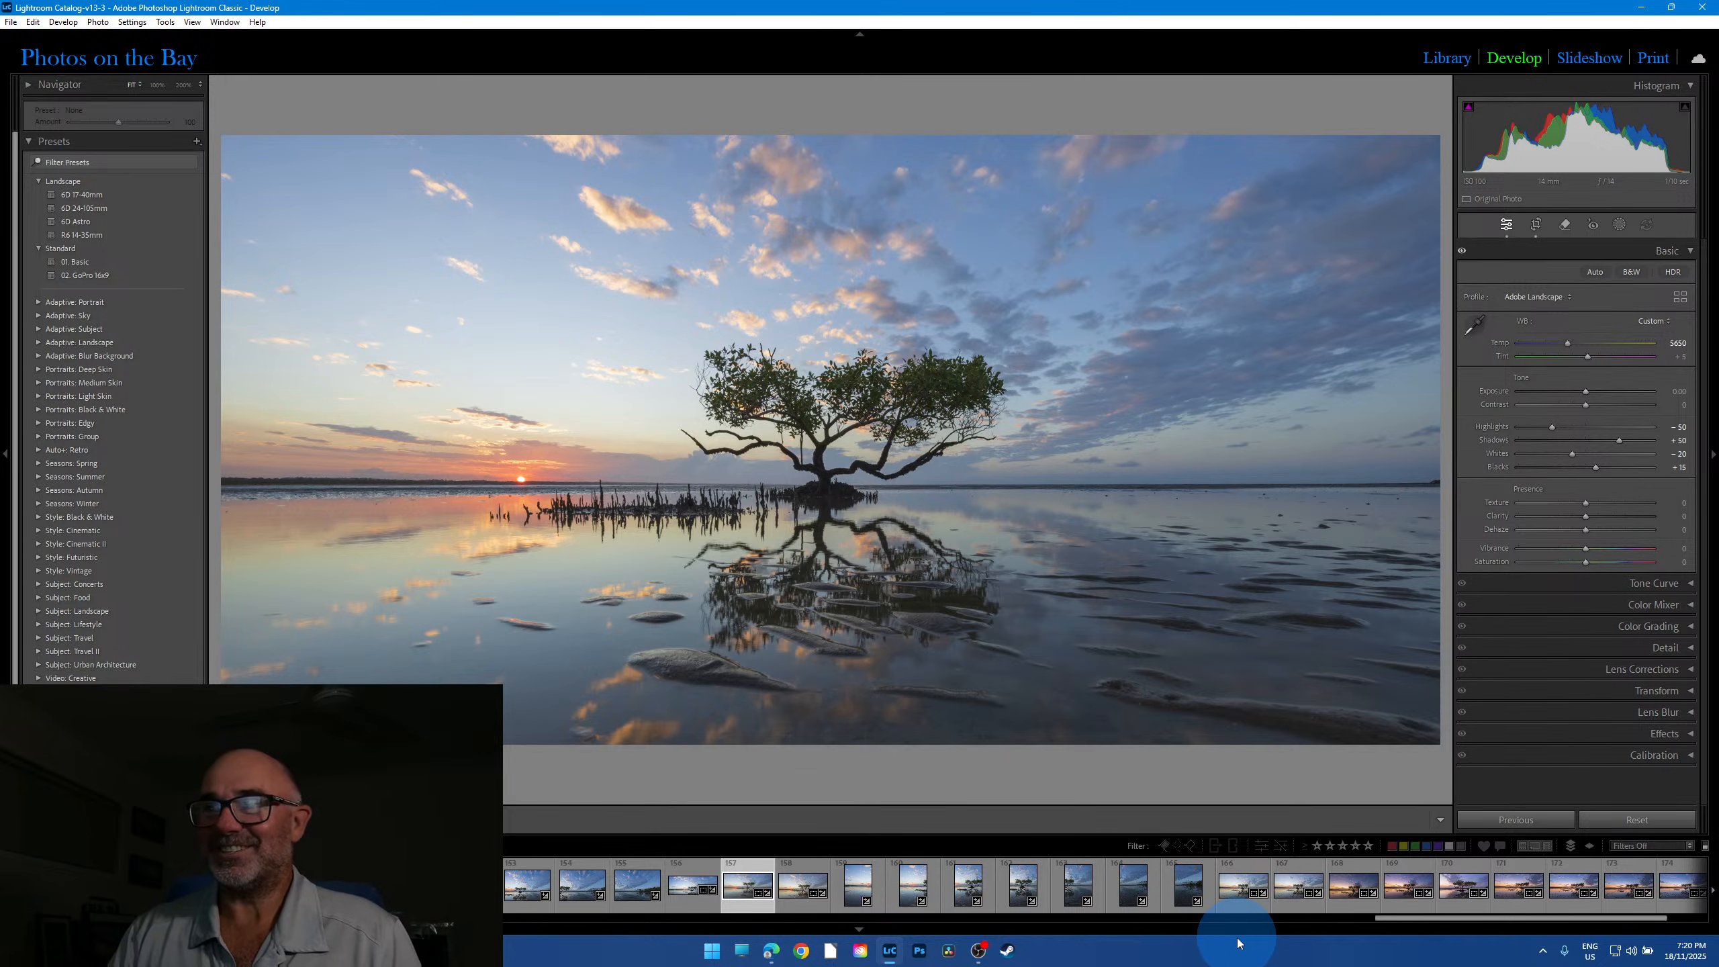
{"action": "left_click", "coordinate": [801, 909]}
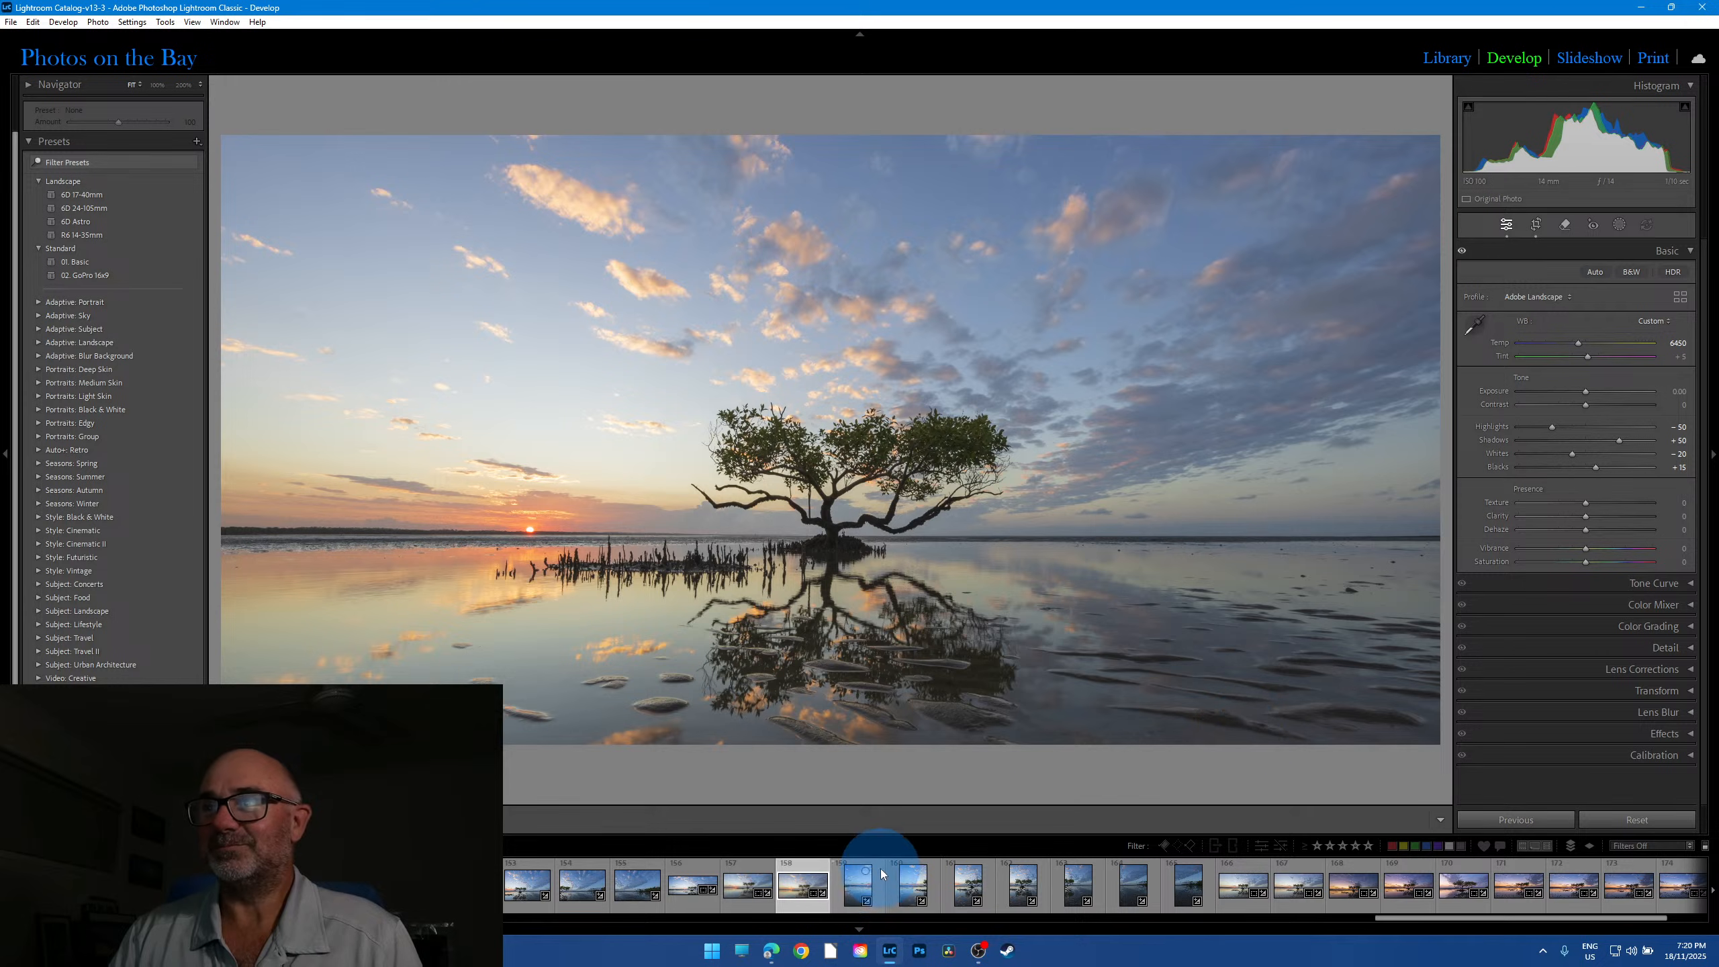
{"action": "left_click", "coordinate": [747, 903]}
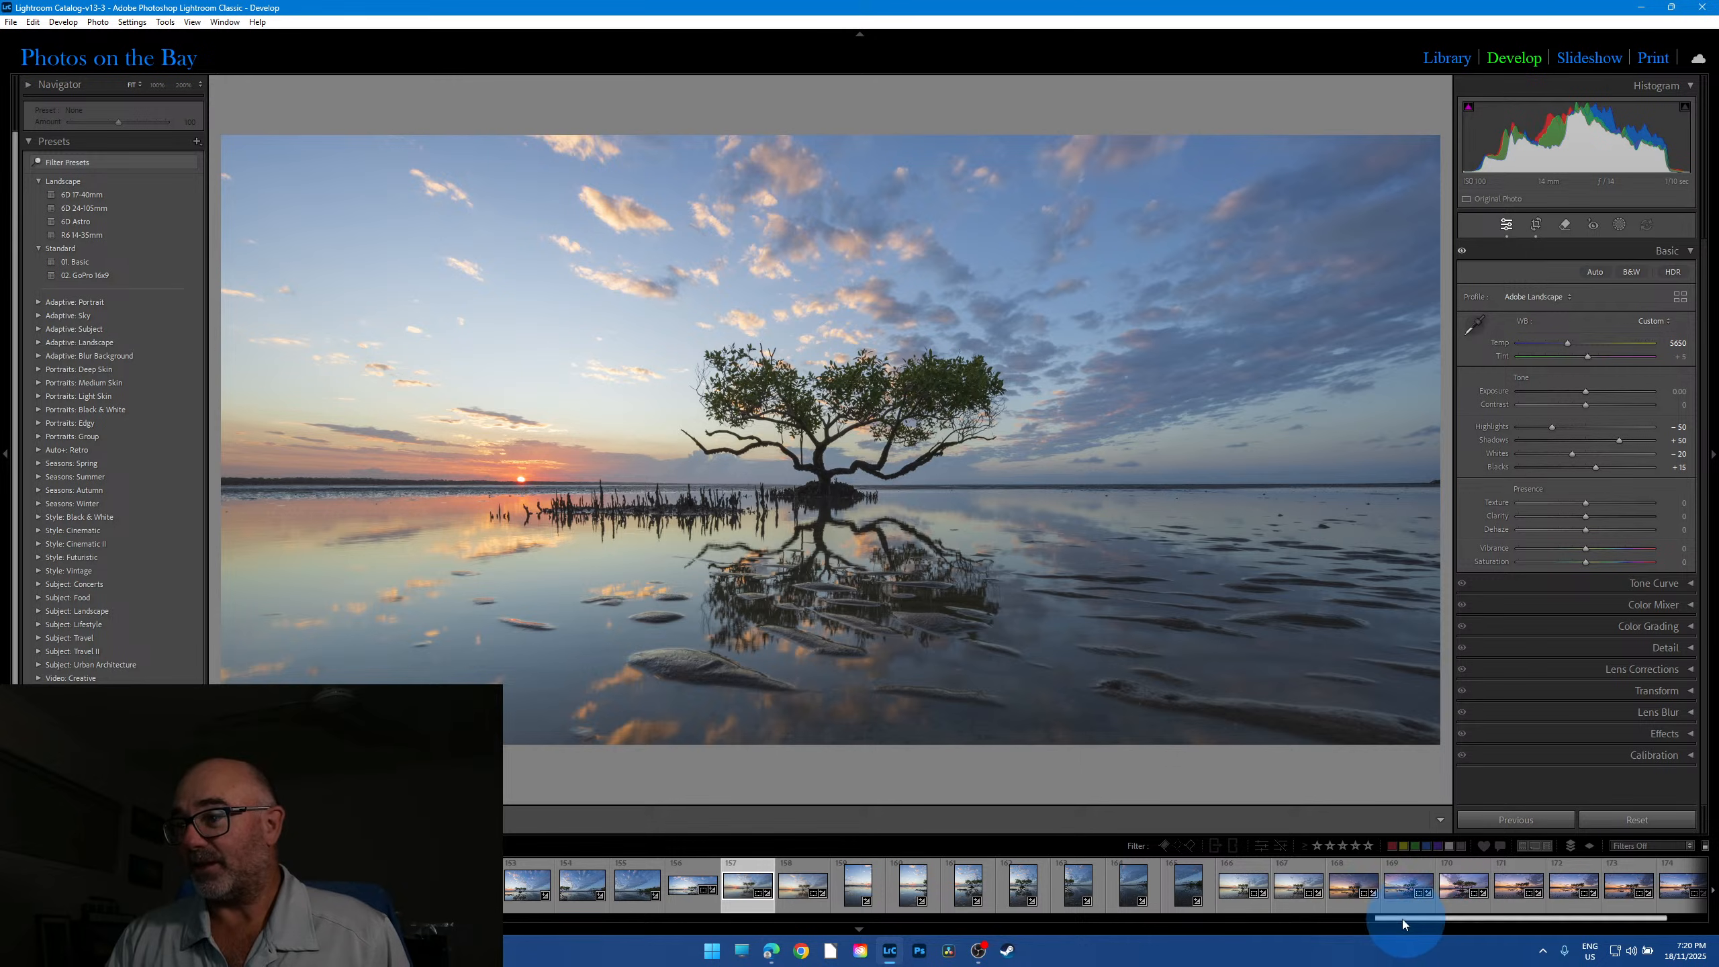
{"action": "left_click", "coordinate": [1236, 897]}
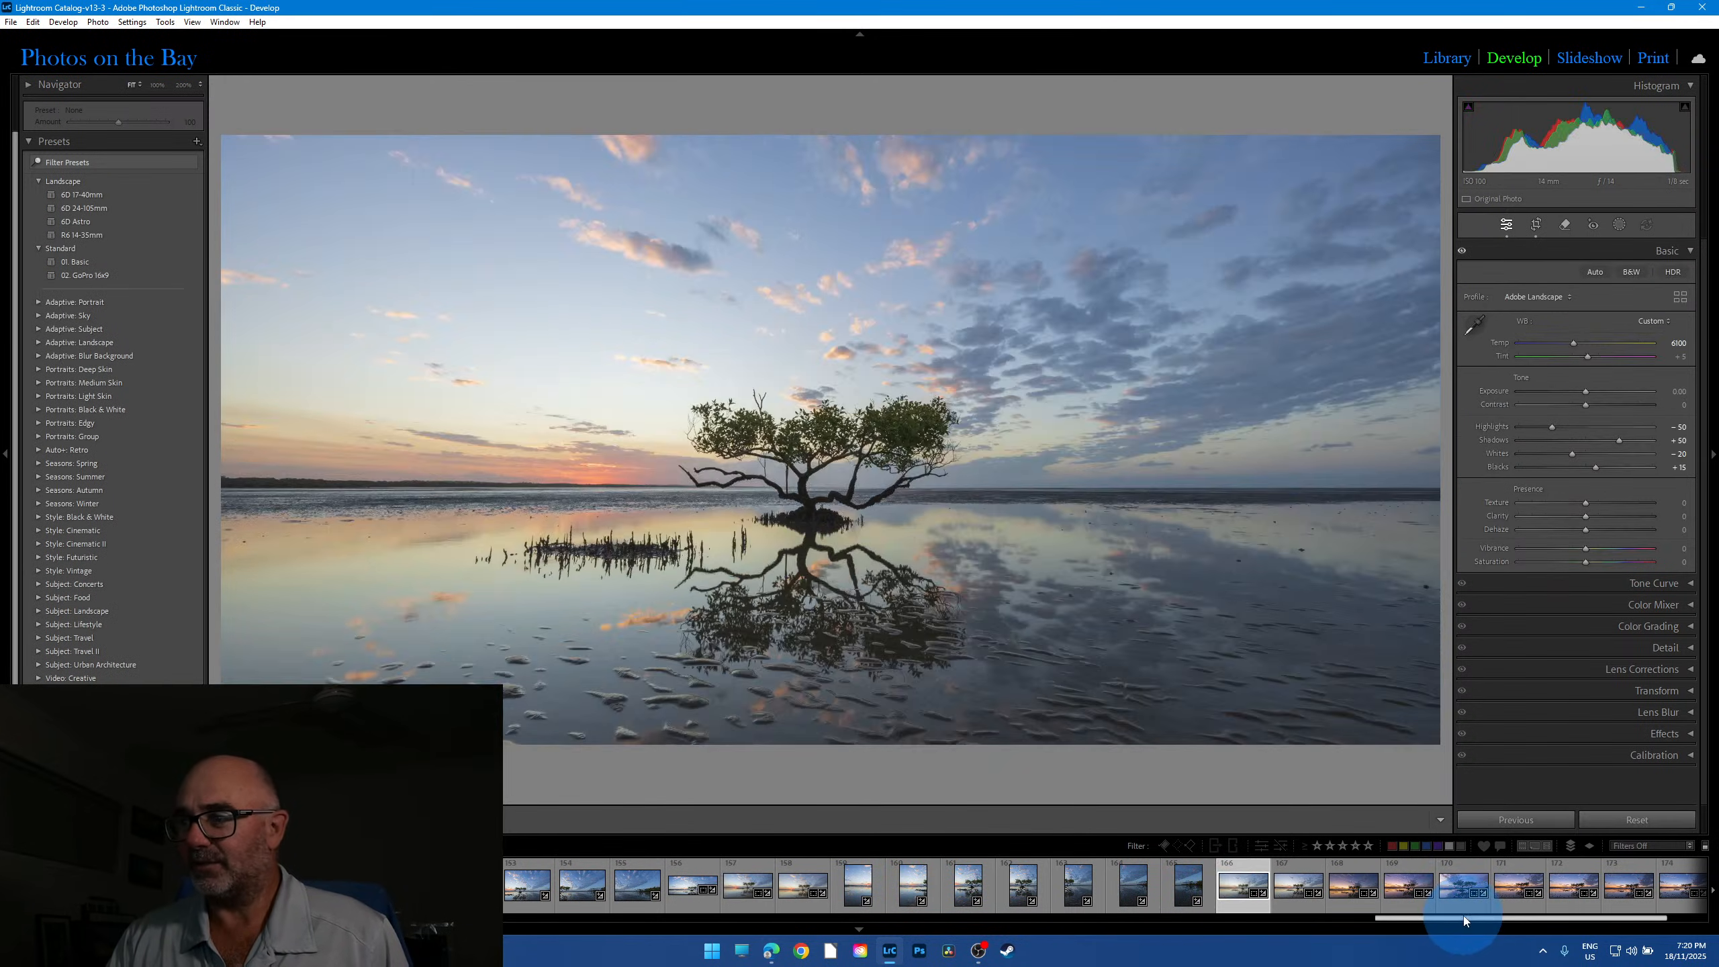
{"action": "scroll", "coordinate": [1461, 918], "scroll_direction": "down", "scroll_amount": 4}
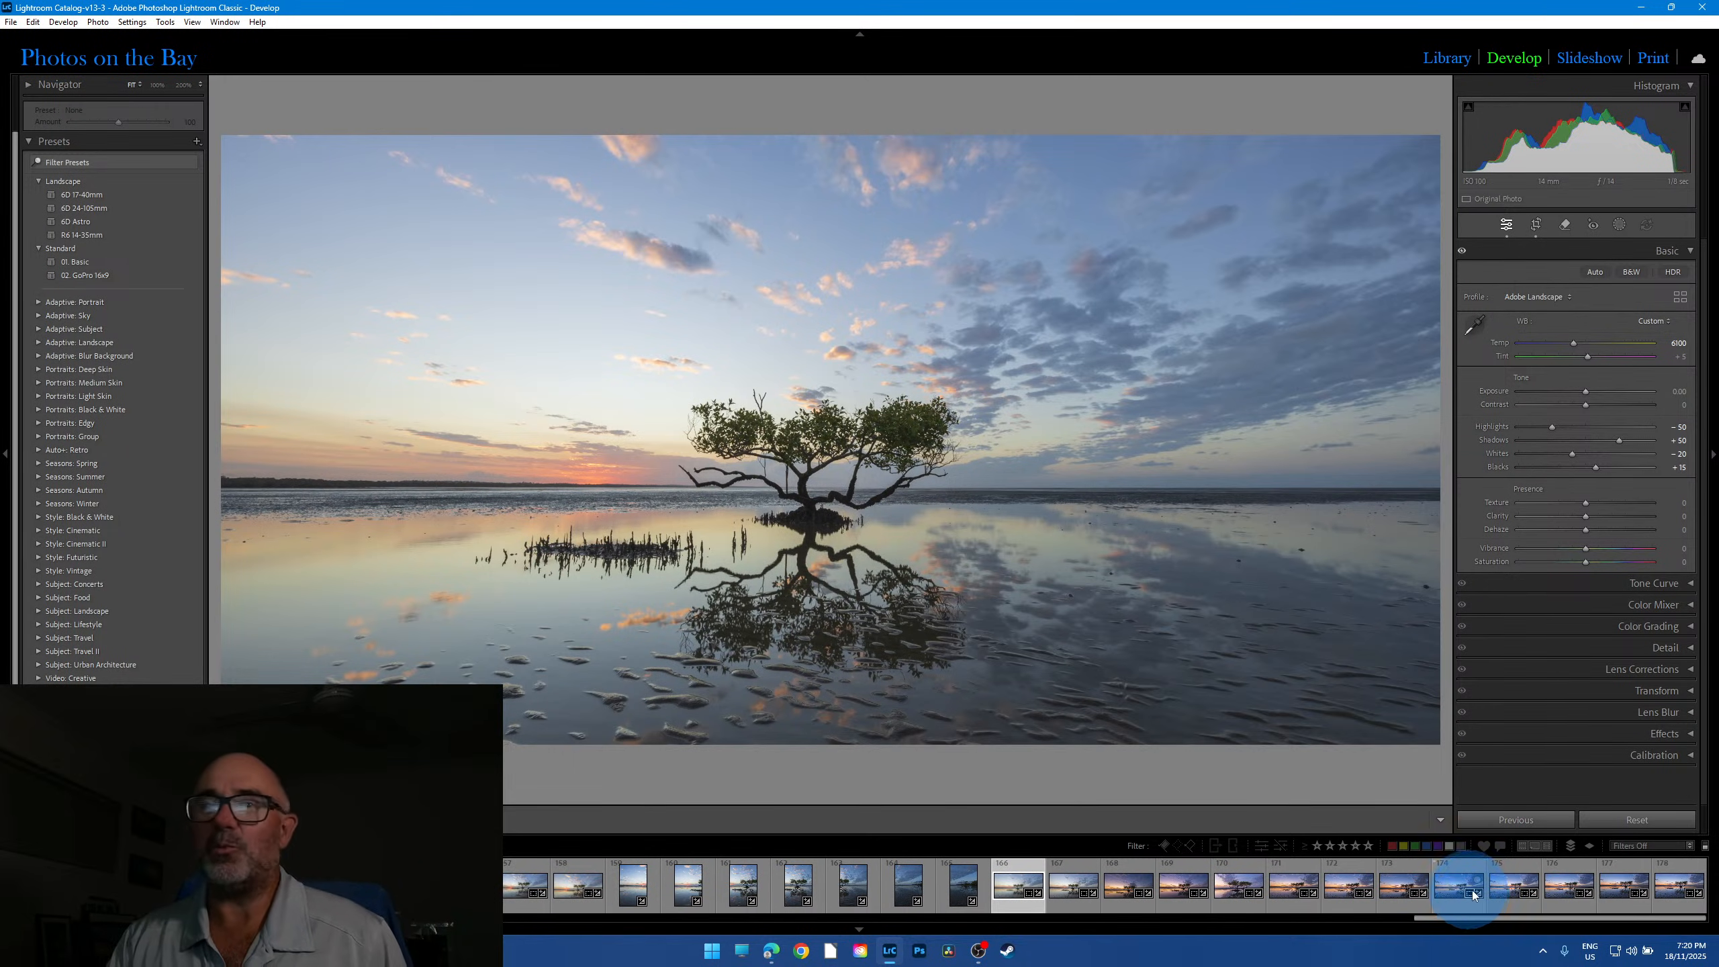
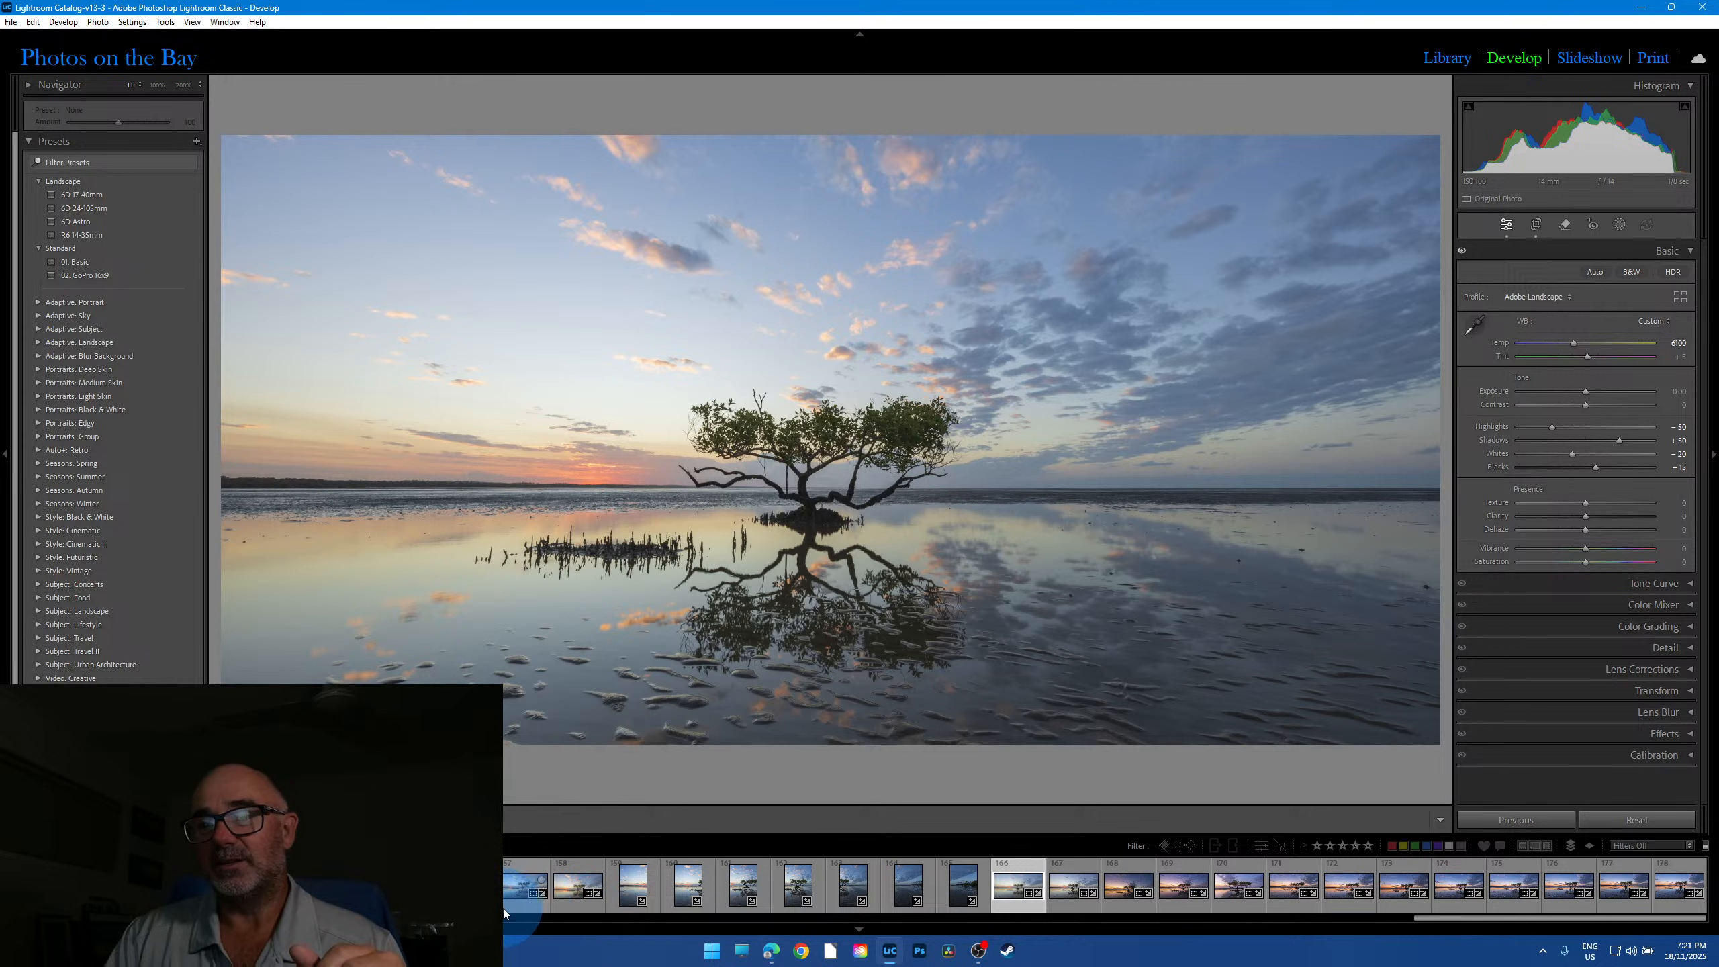
Step: Open panorama 156 and check the bare tree and mangroves at its right edge and the left shoreline at 100%
{"action": "left_click", "coordinate": [471, 906]}
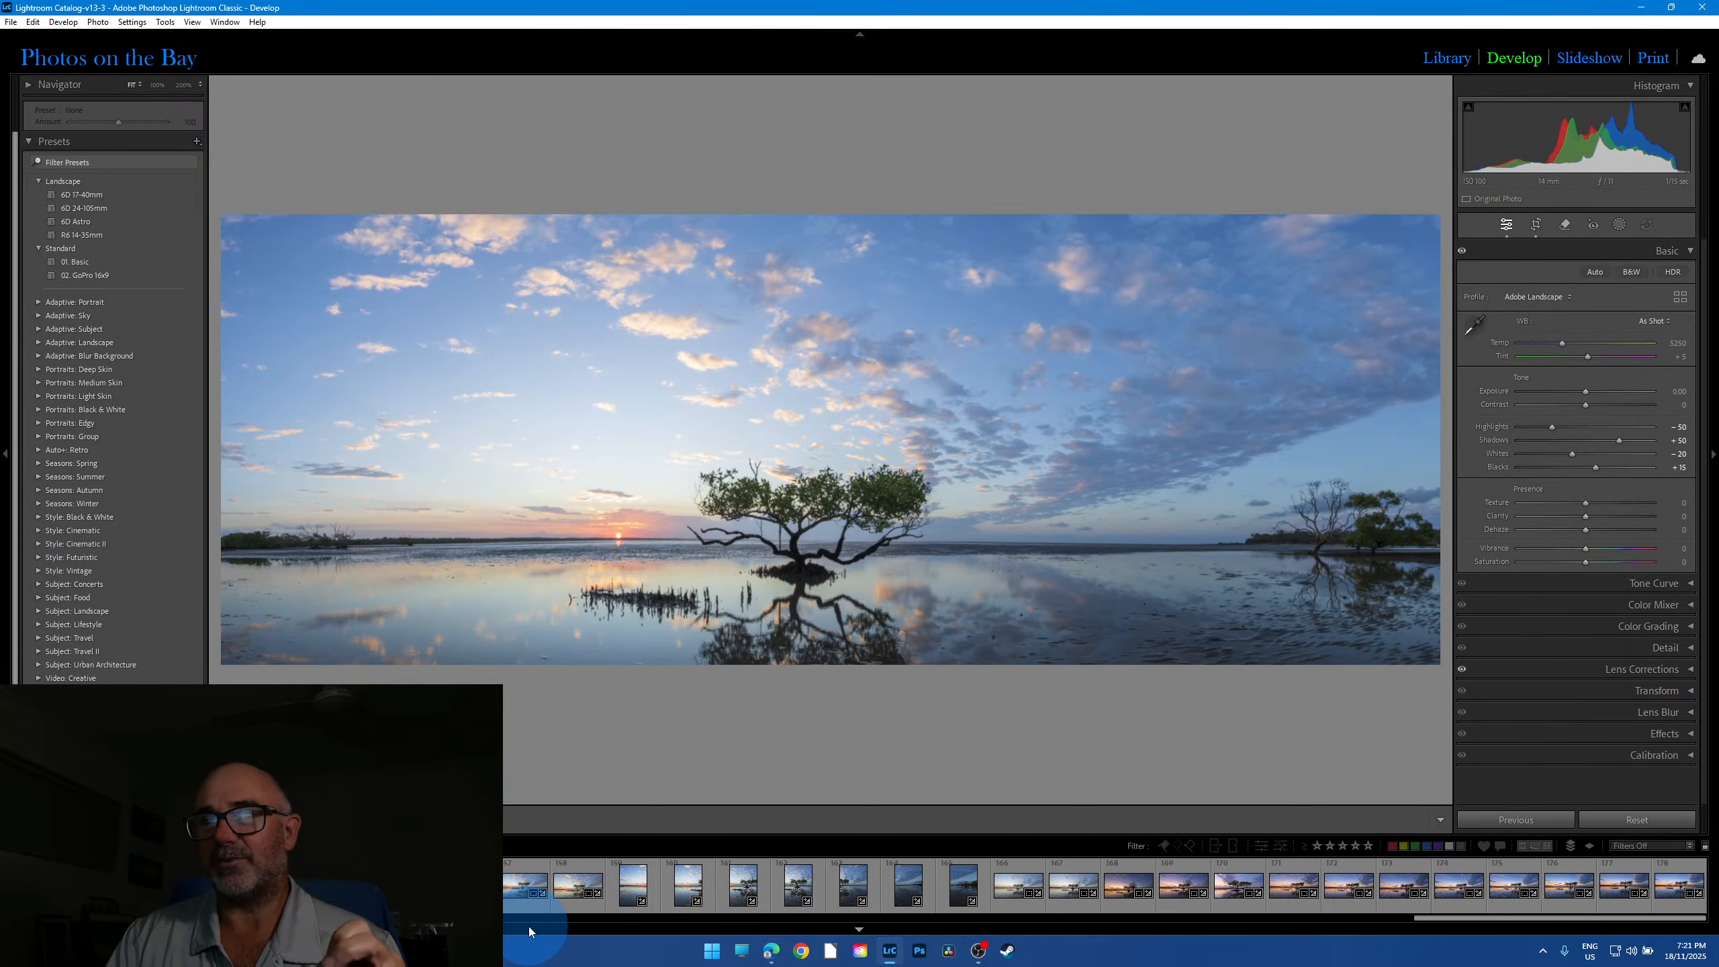
{"action": "left_click", "coordinate": [1352, 544]}
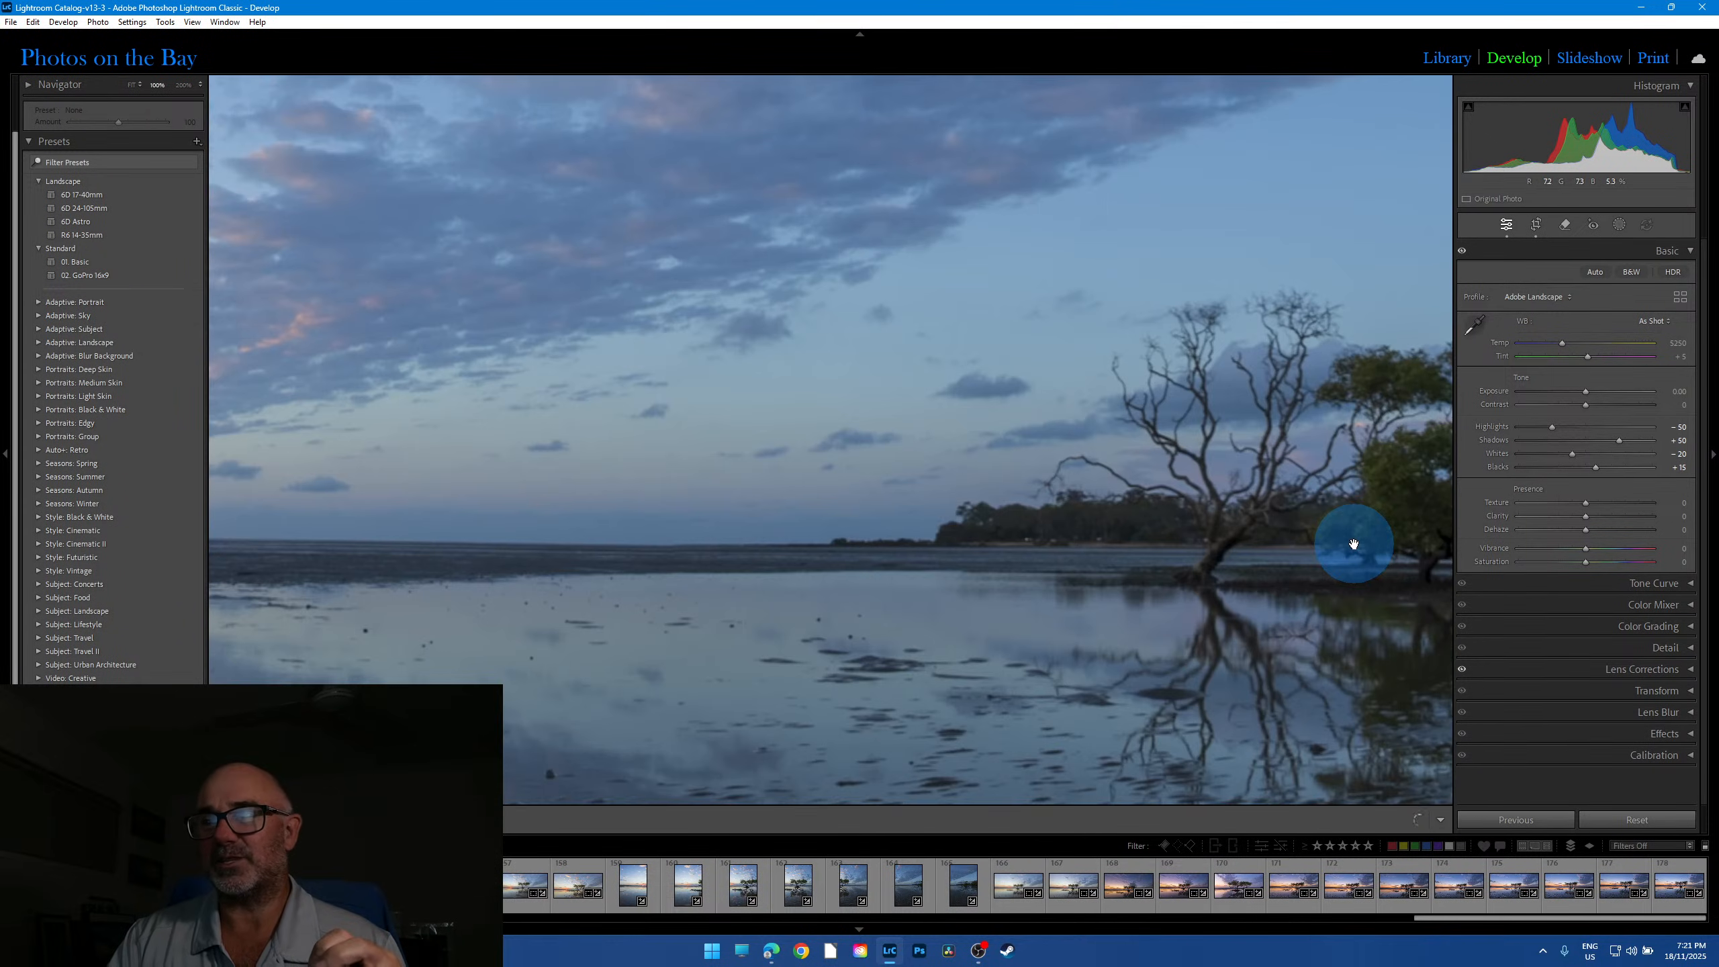
{"action": "left_click", "coordinate": [1352, 544]}
{"action": "left_click", "coordinate": [1360, 535]}
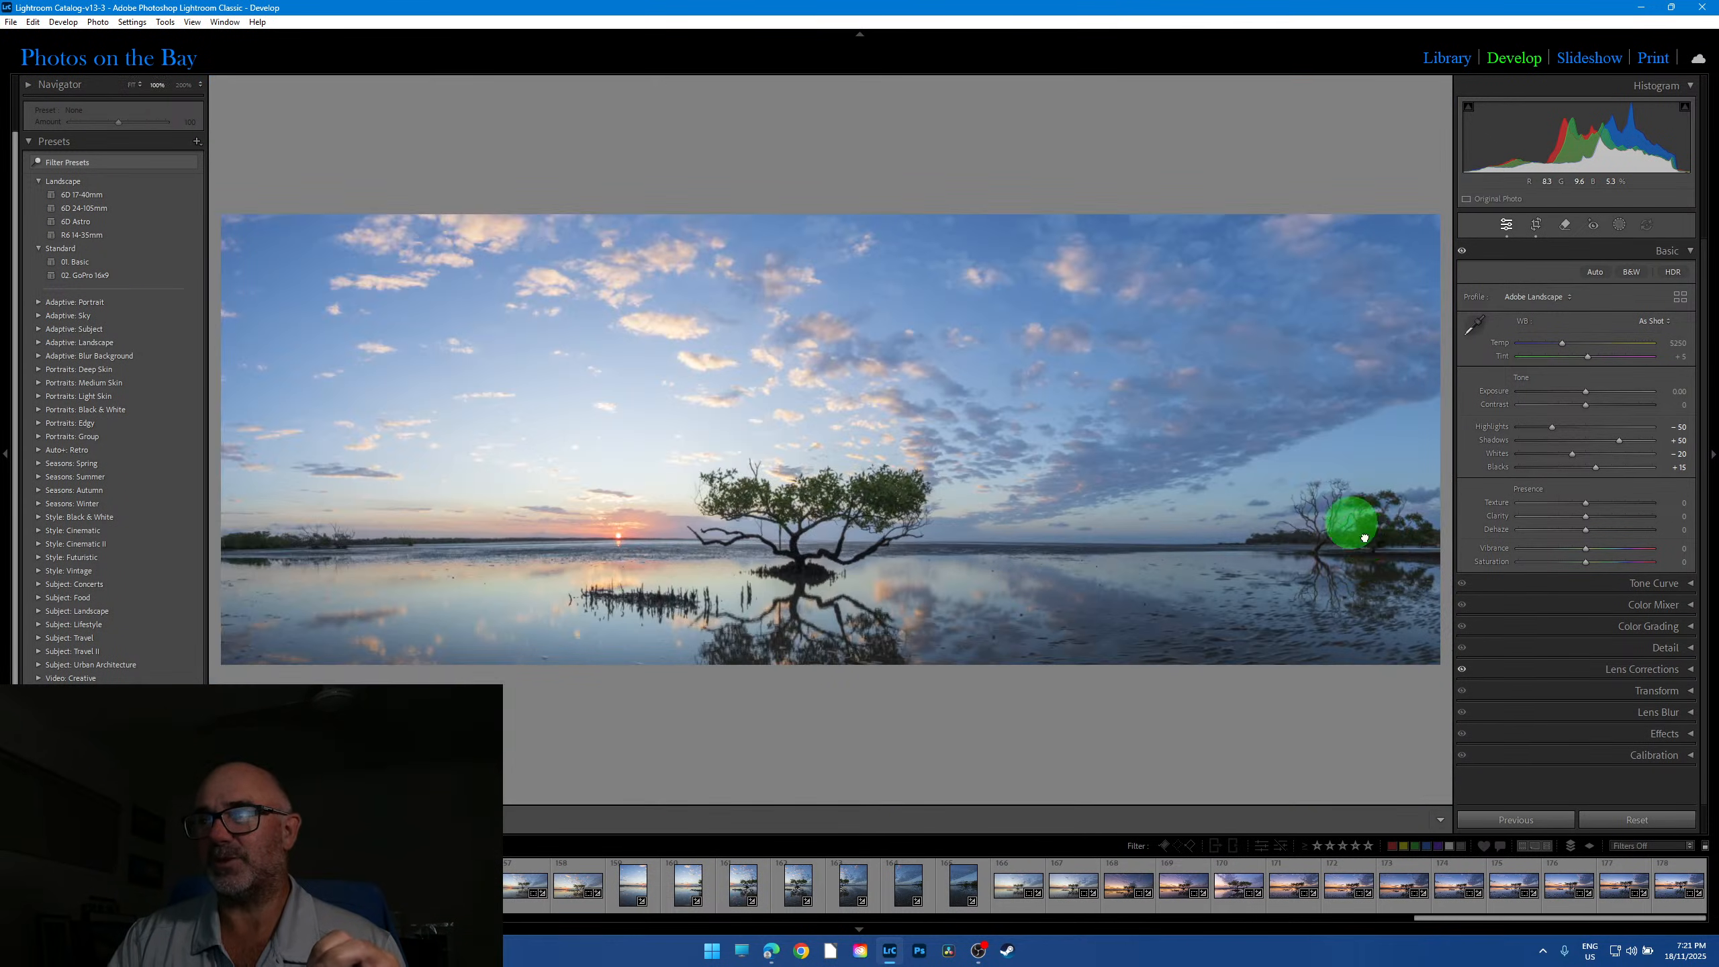
{"action": "left_click", "coordinate": [1366, 537]}
{"action": "left_click", "coordinate": [295, 549]}
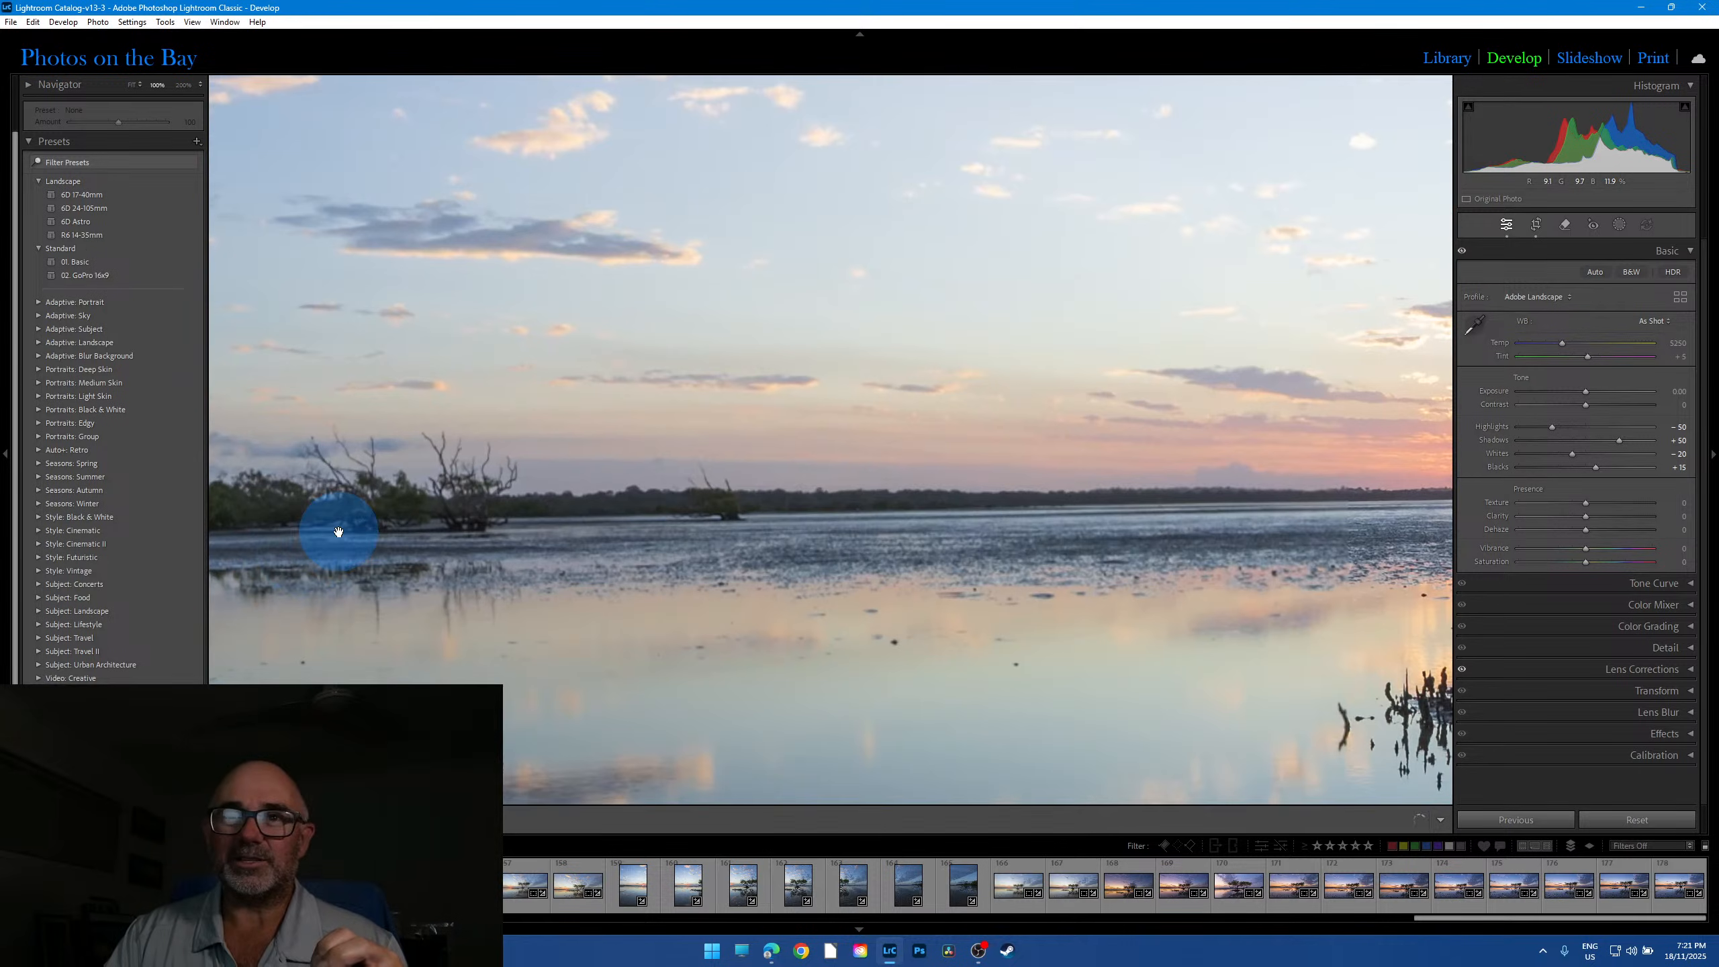
Step: Compare tree photos 166, 167 and 168, and check the dark cloud and treetop in photo 168 at 100%
{"action": "left_click", "coordinate": [340, 534]}
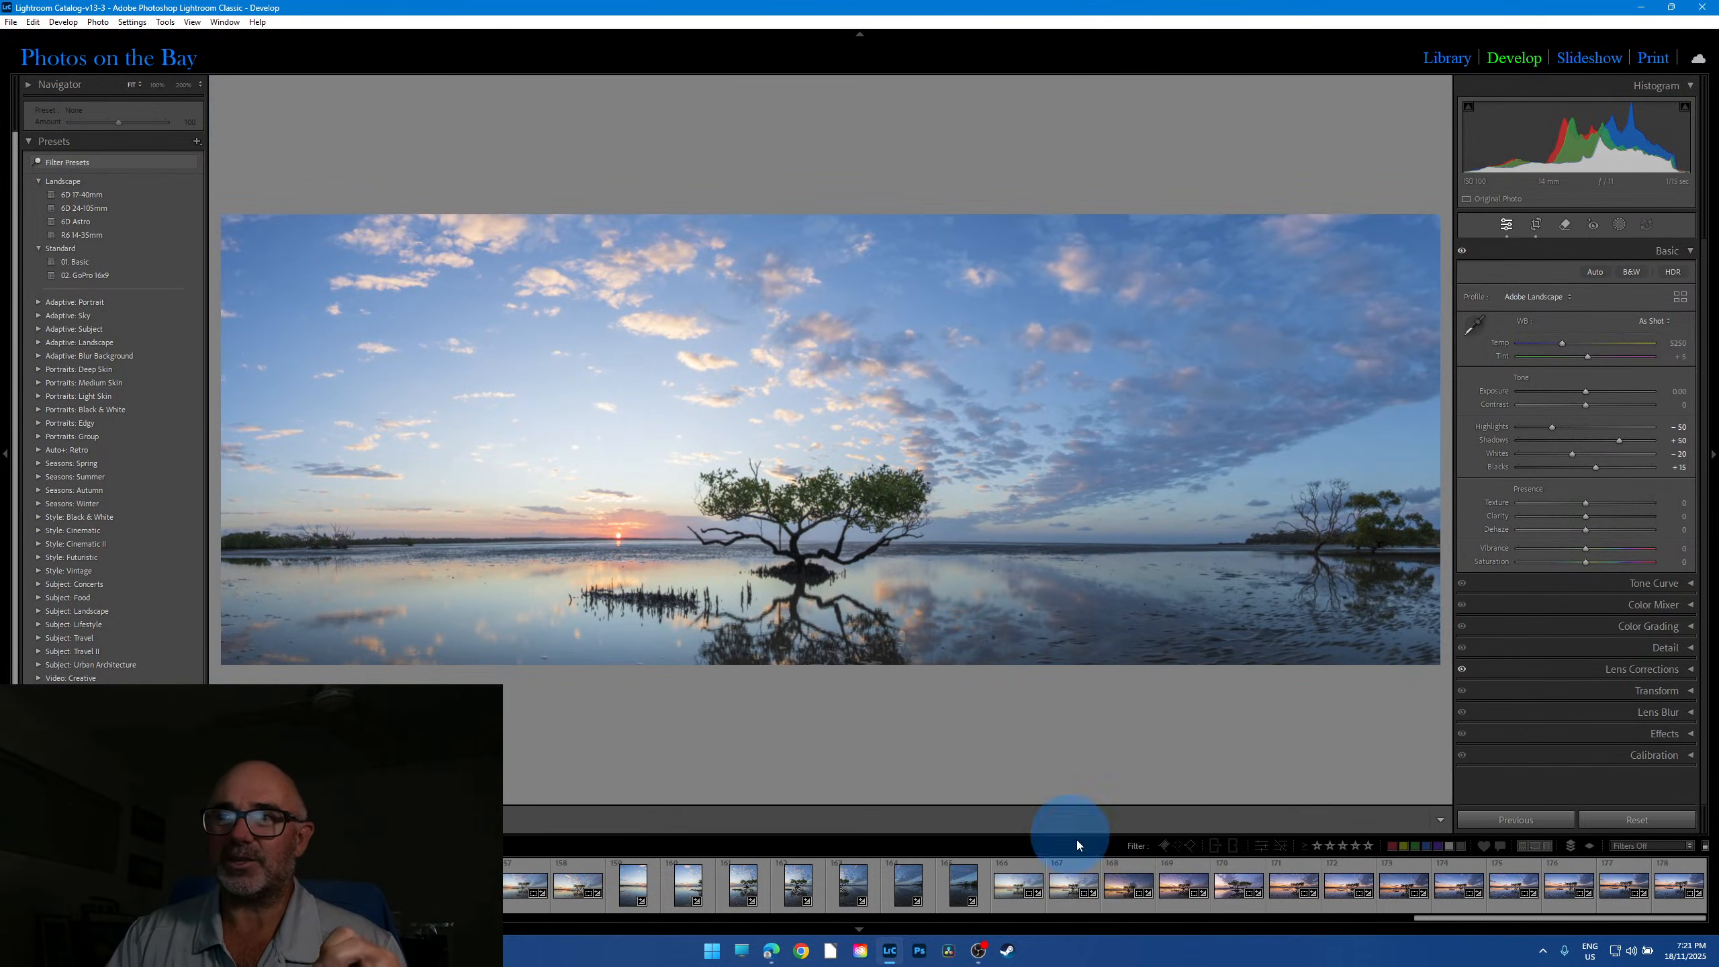
{"action": "left_click", "coordinate": [1019, 909]}
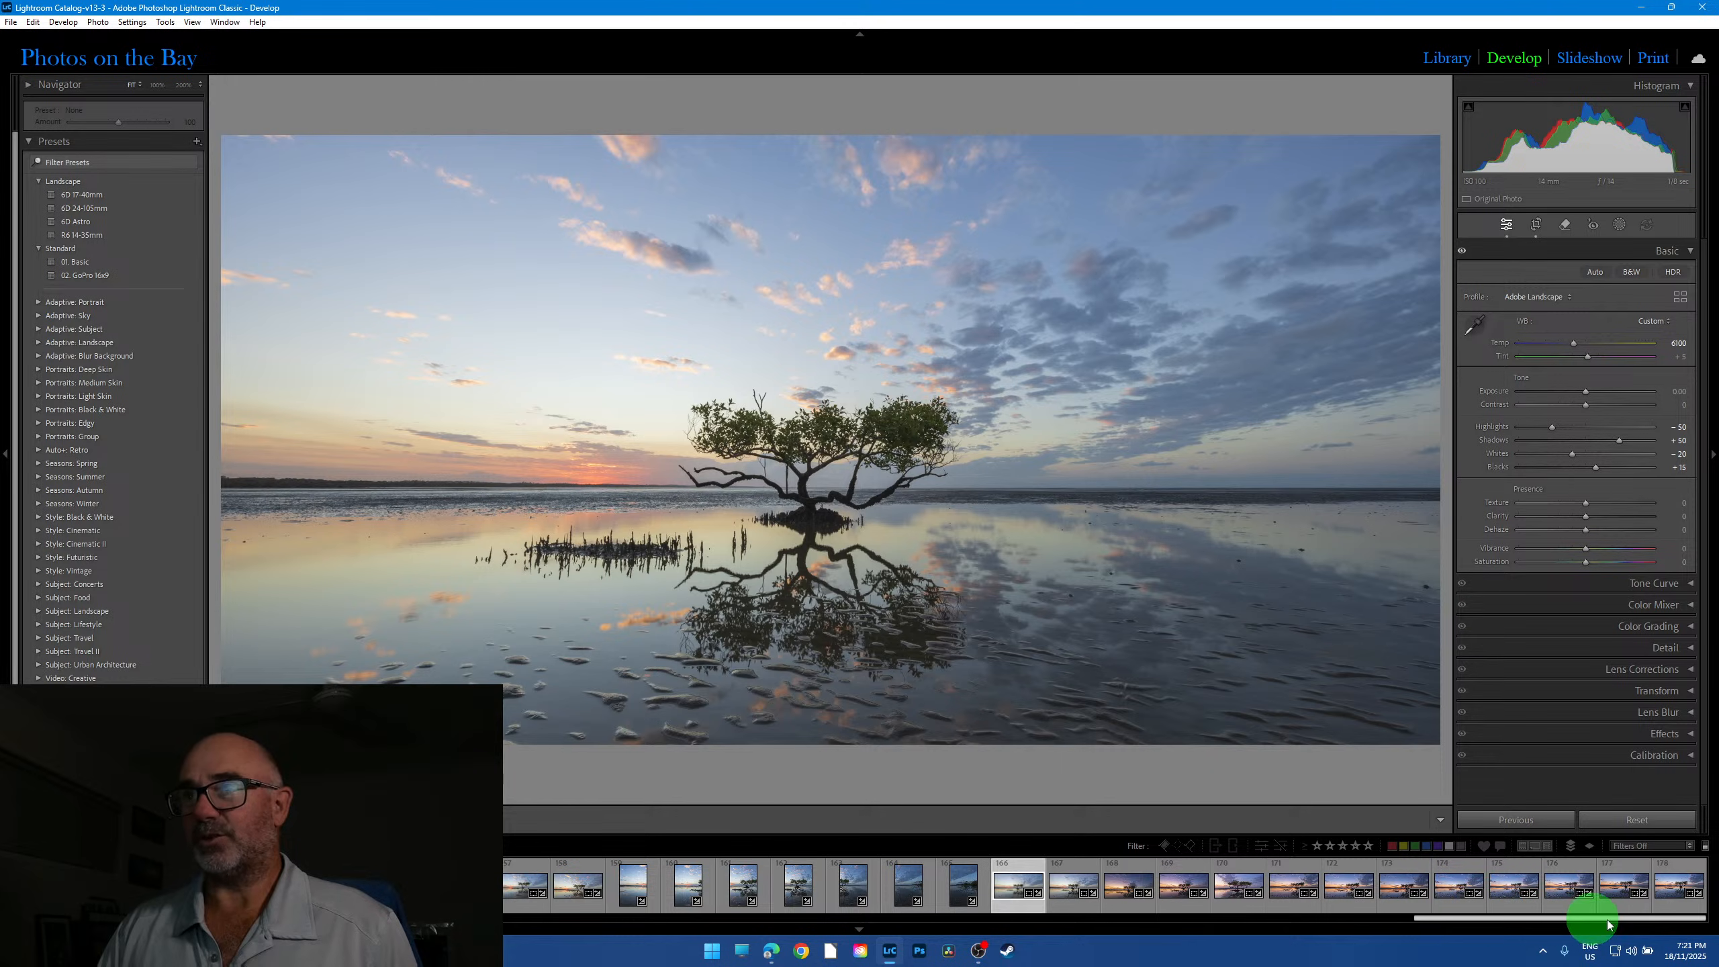
{"action": "left_click", "coordinate": [1071, 912]}
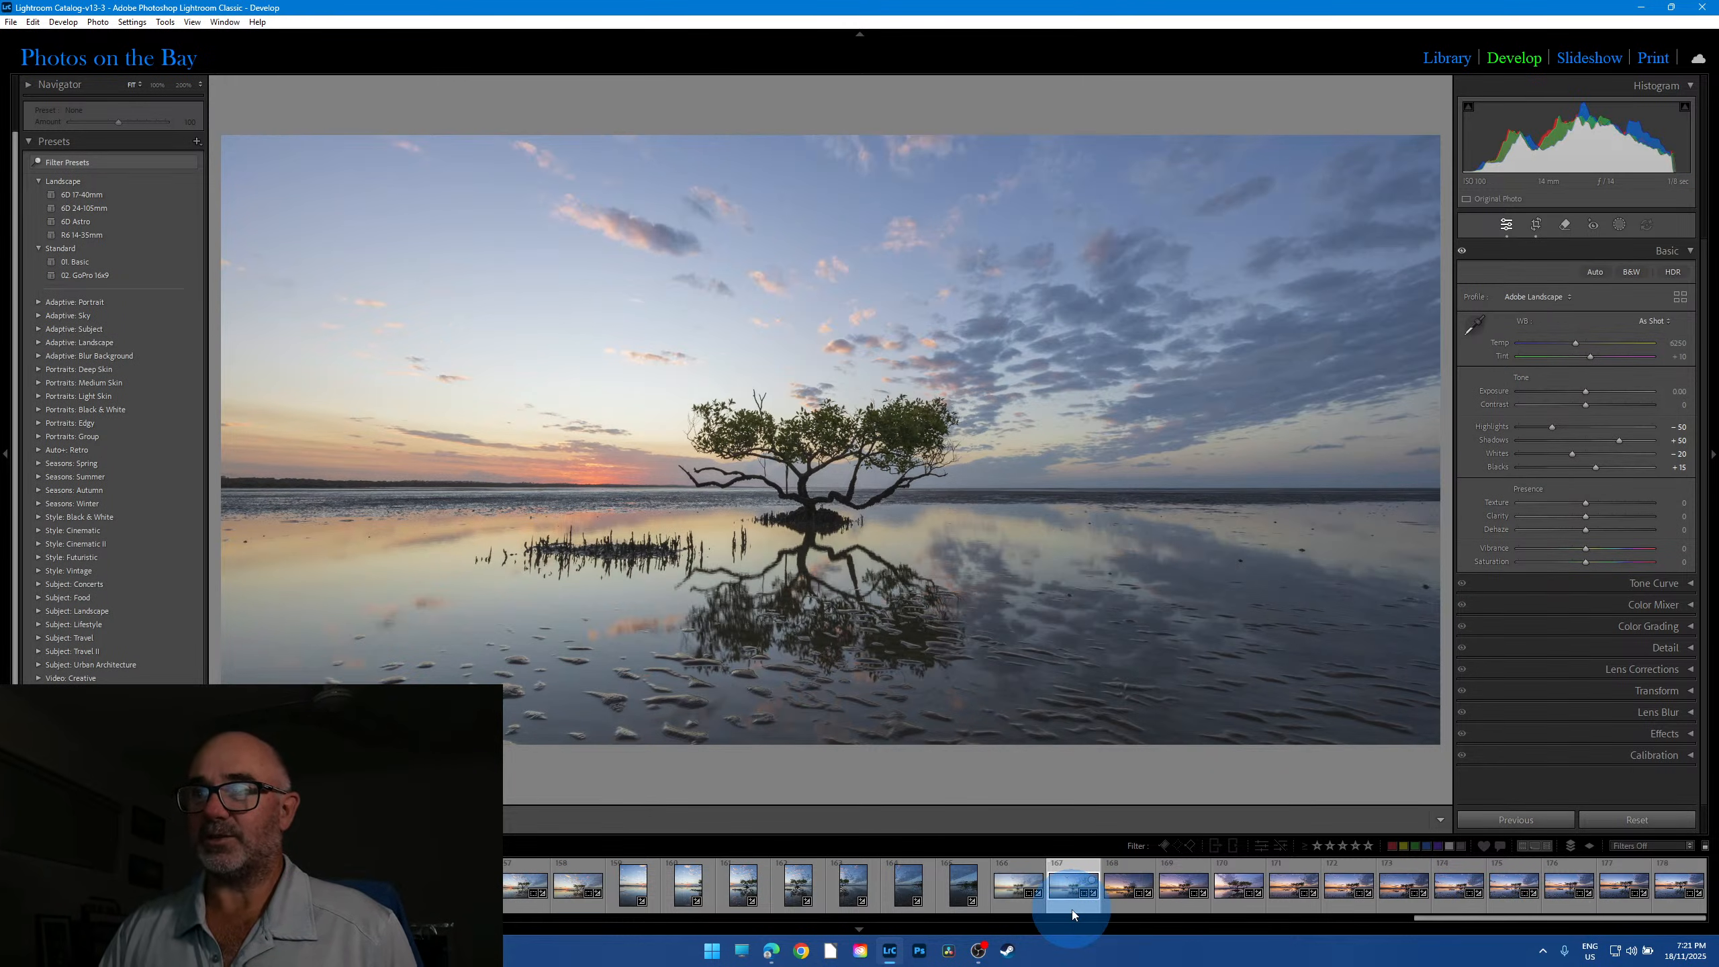
{"action": "left_click", "coordinate": [1130, 909]}
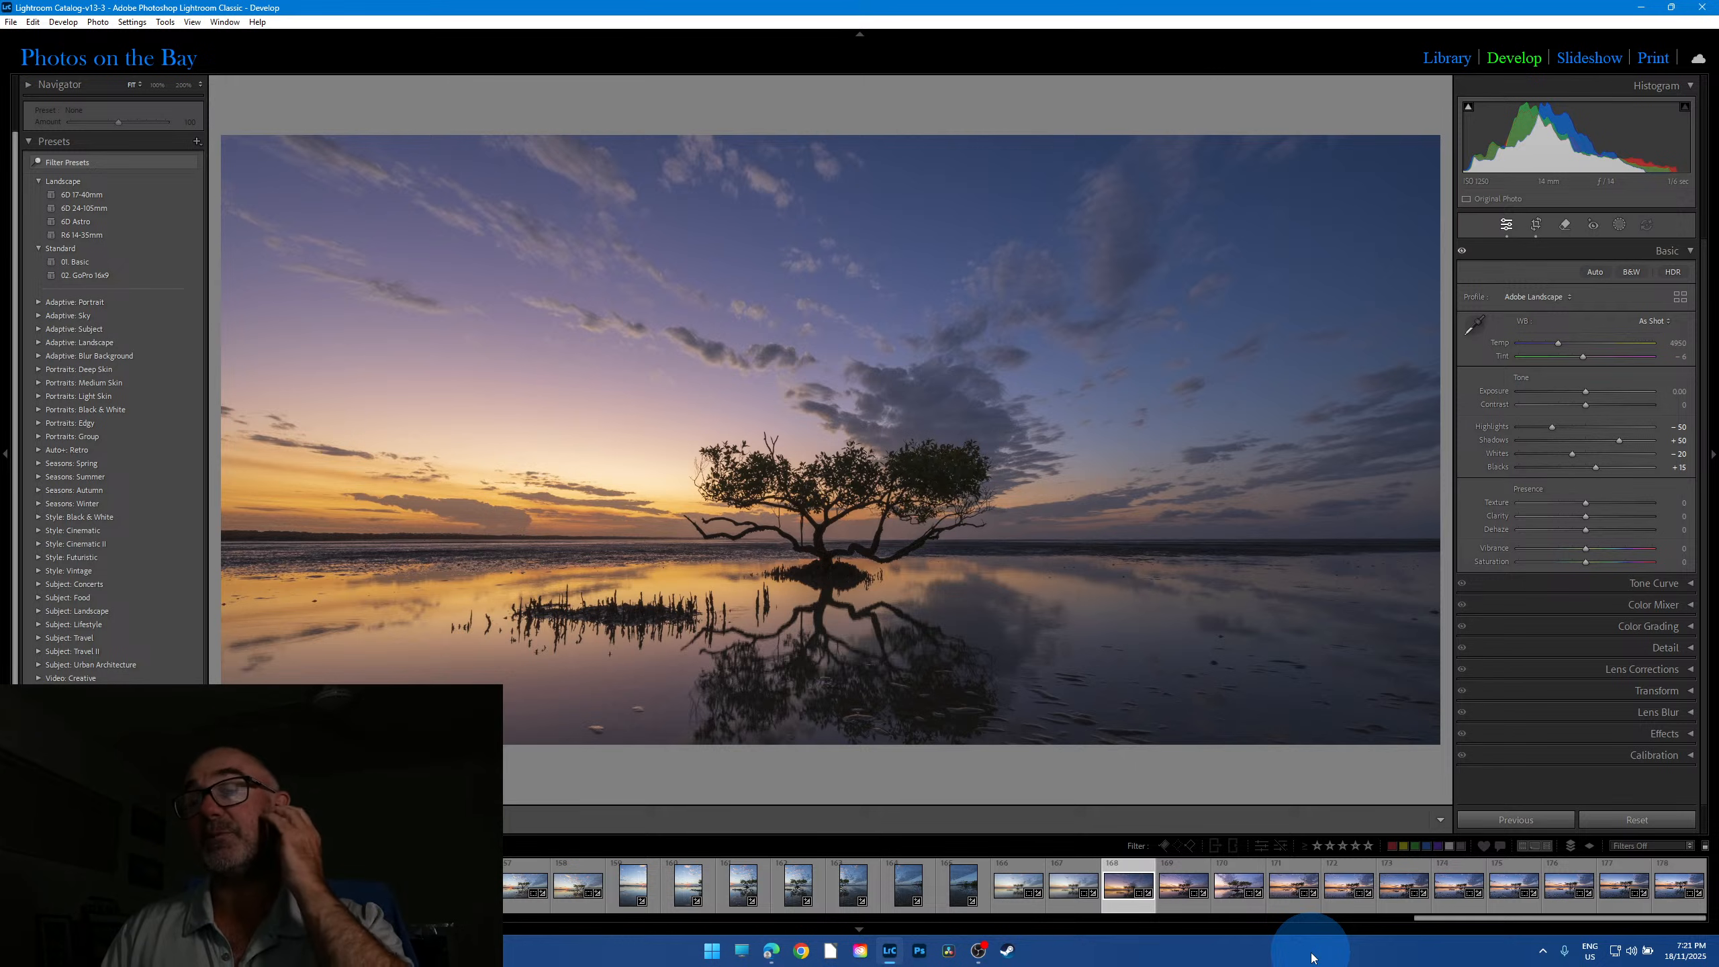
{"action": "left_click", "coordinate": [1075, 907]}
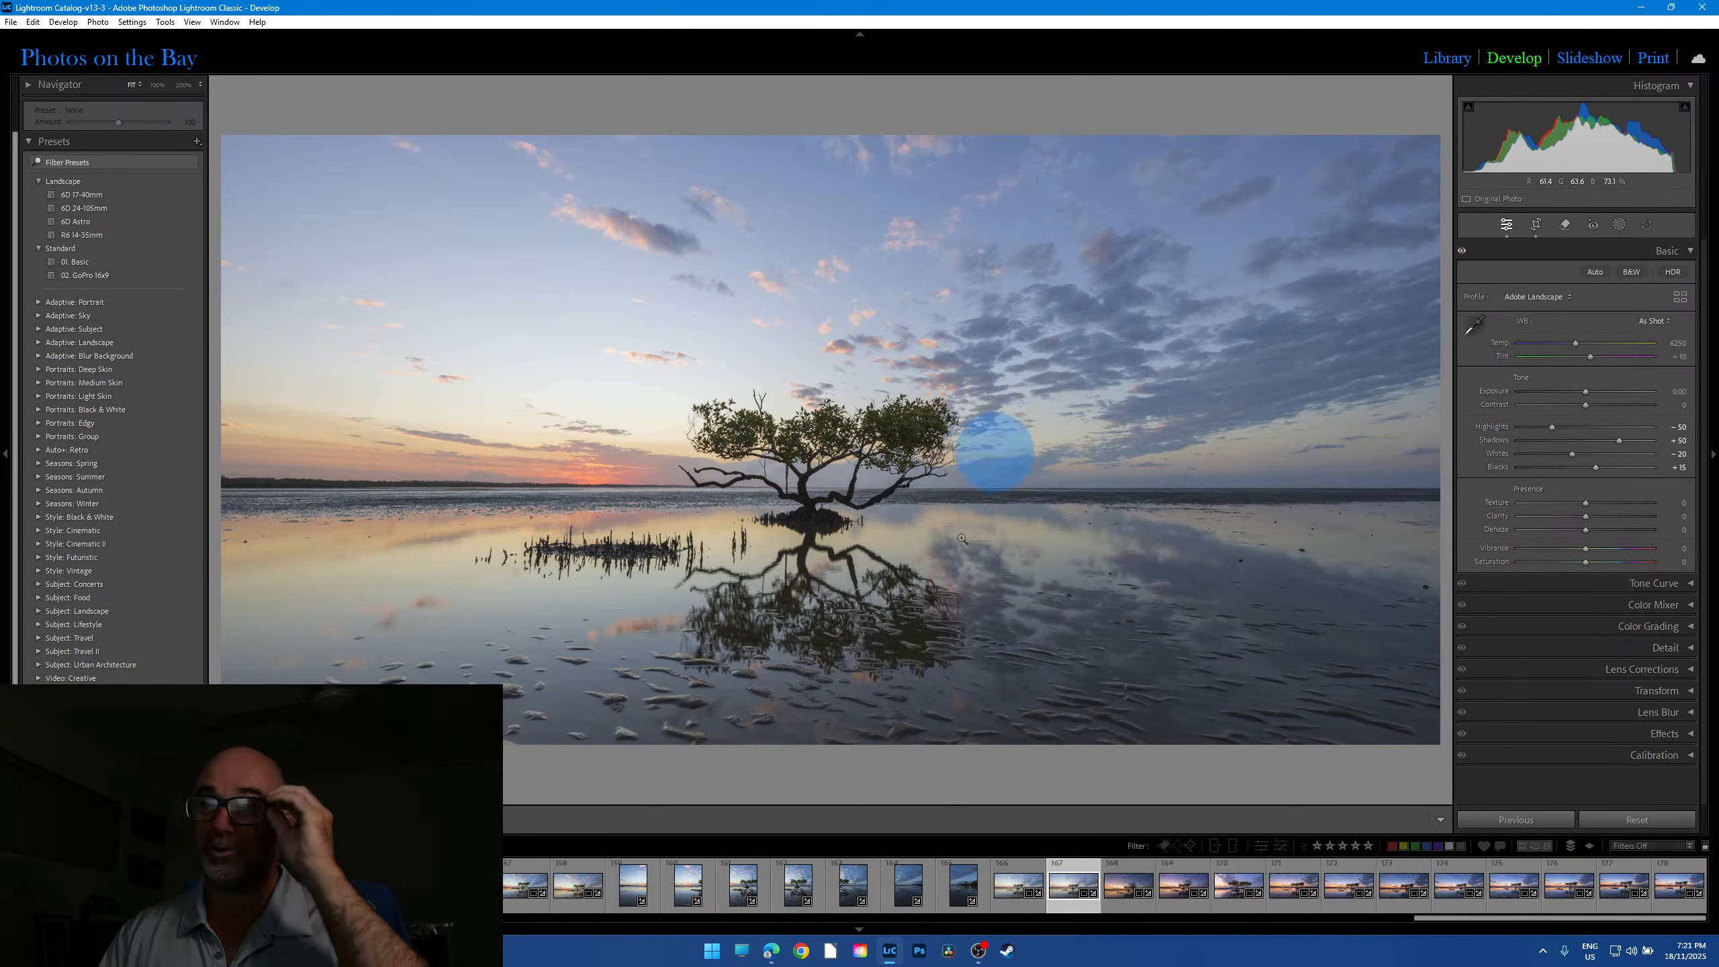
{"action": "left_click", "coordinate": [1131, 904]}
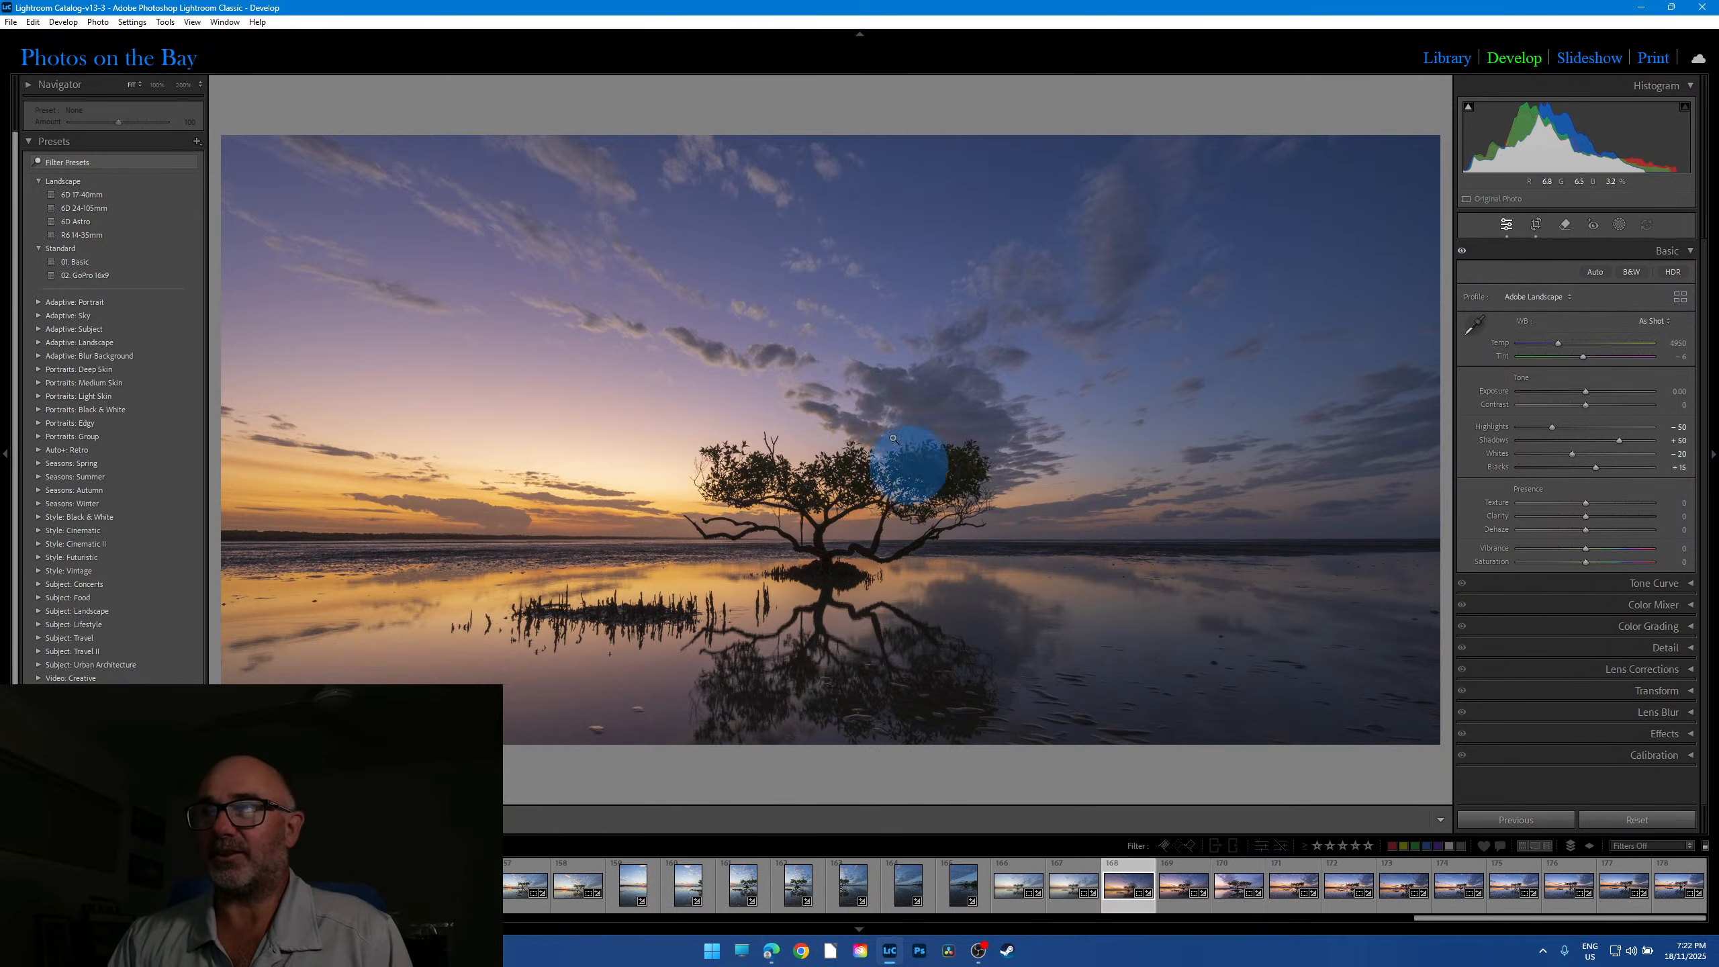
{"action": "left_click", "coordinate": [955, 415]}
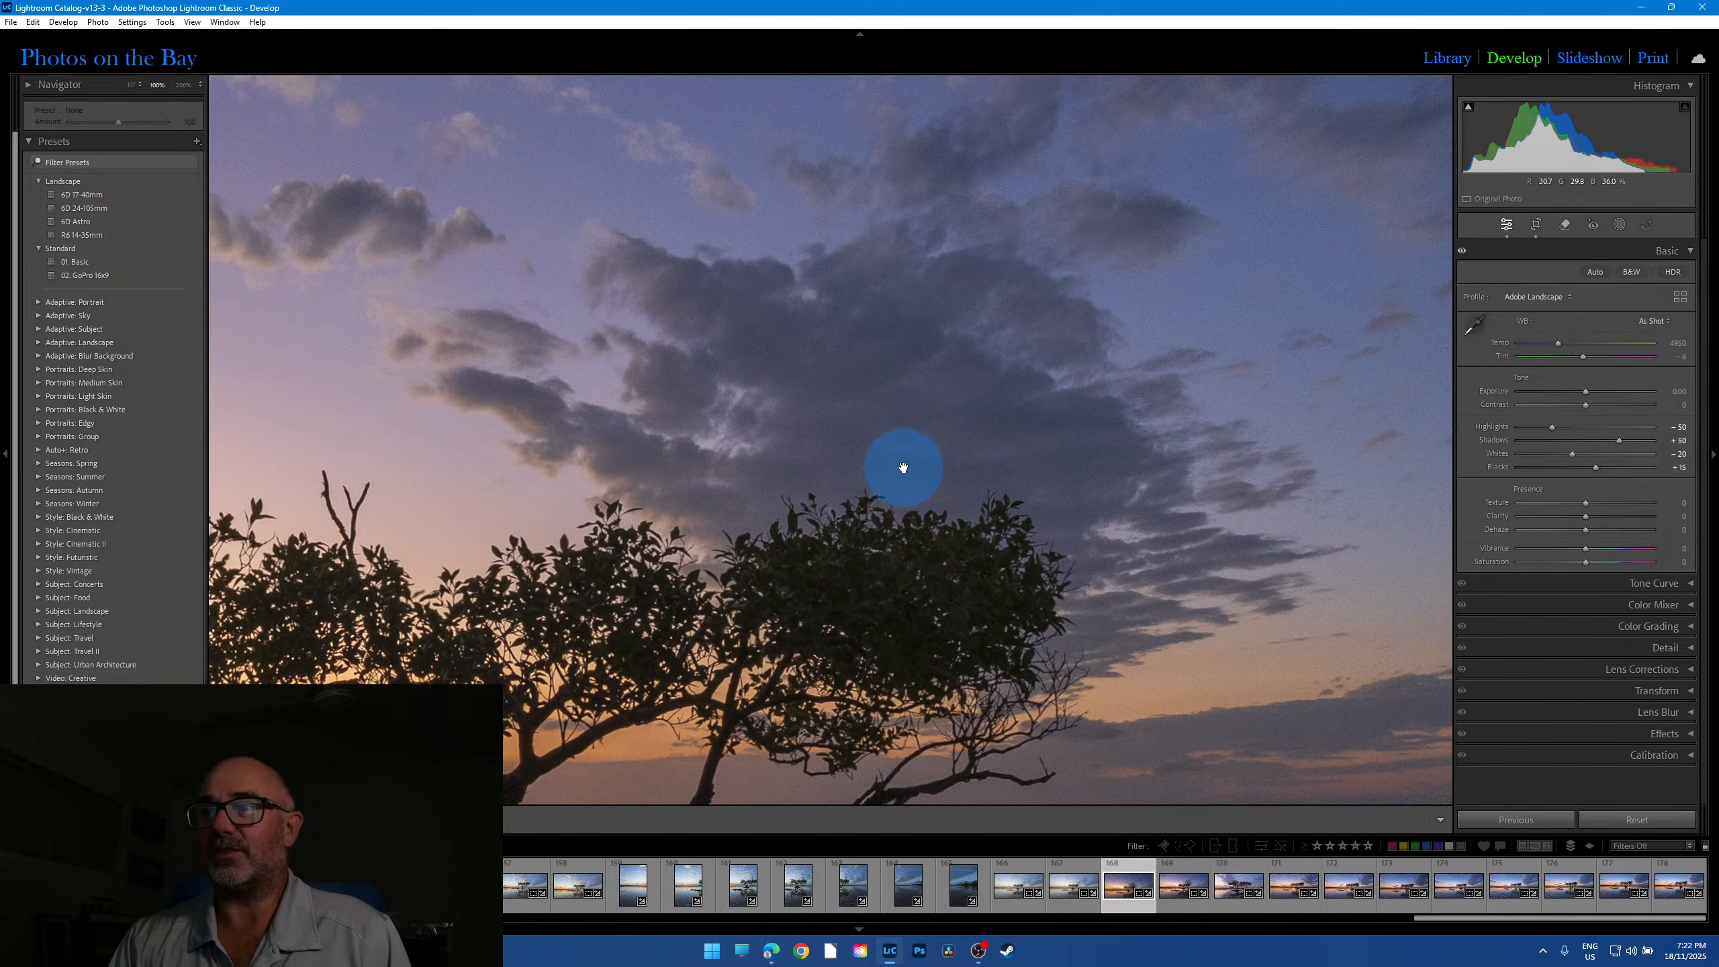
{"action": "left_click", "coordinate": [901, 468]}
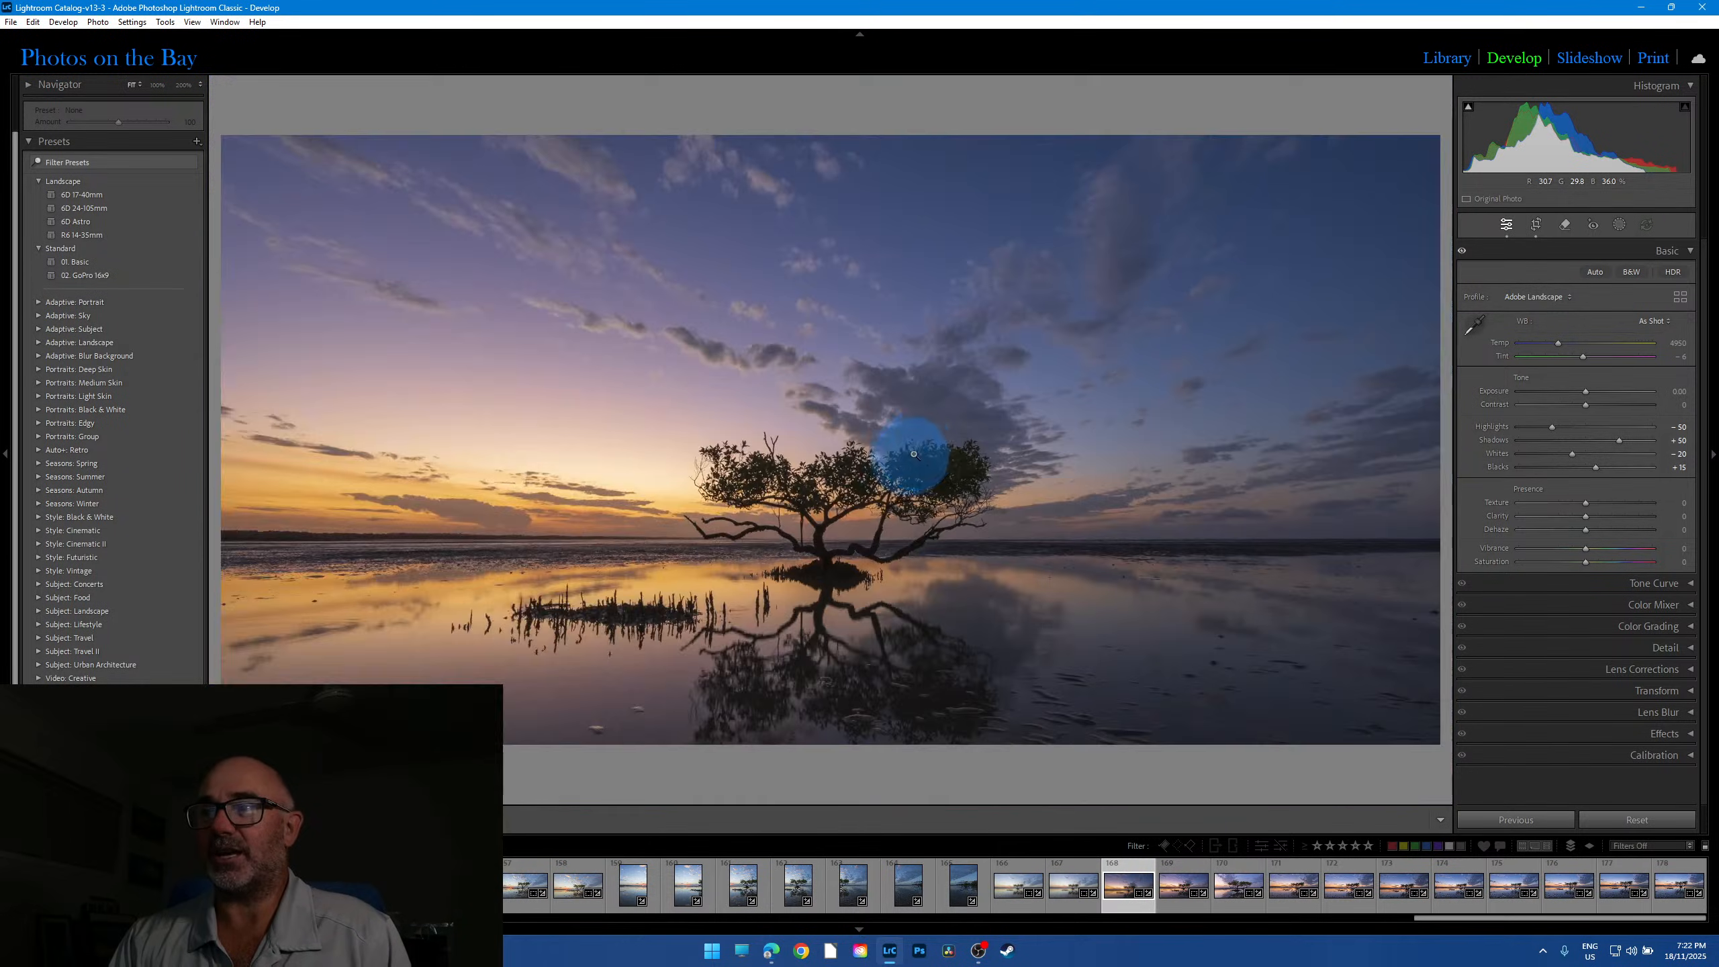
Step: View sunrise photos 157 and 105, and compare them with the purple-sky tree photos 168 and 169
{"action": "left_click", "coordinate": [516, 901]}
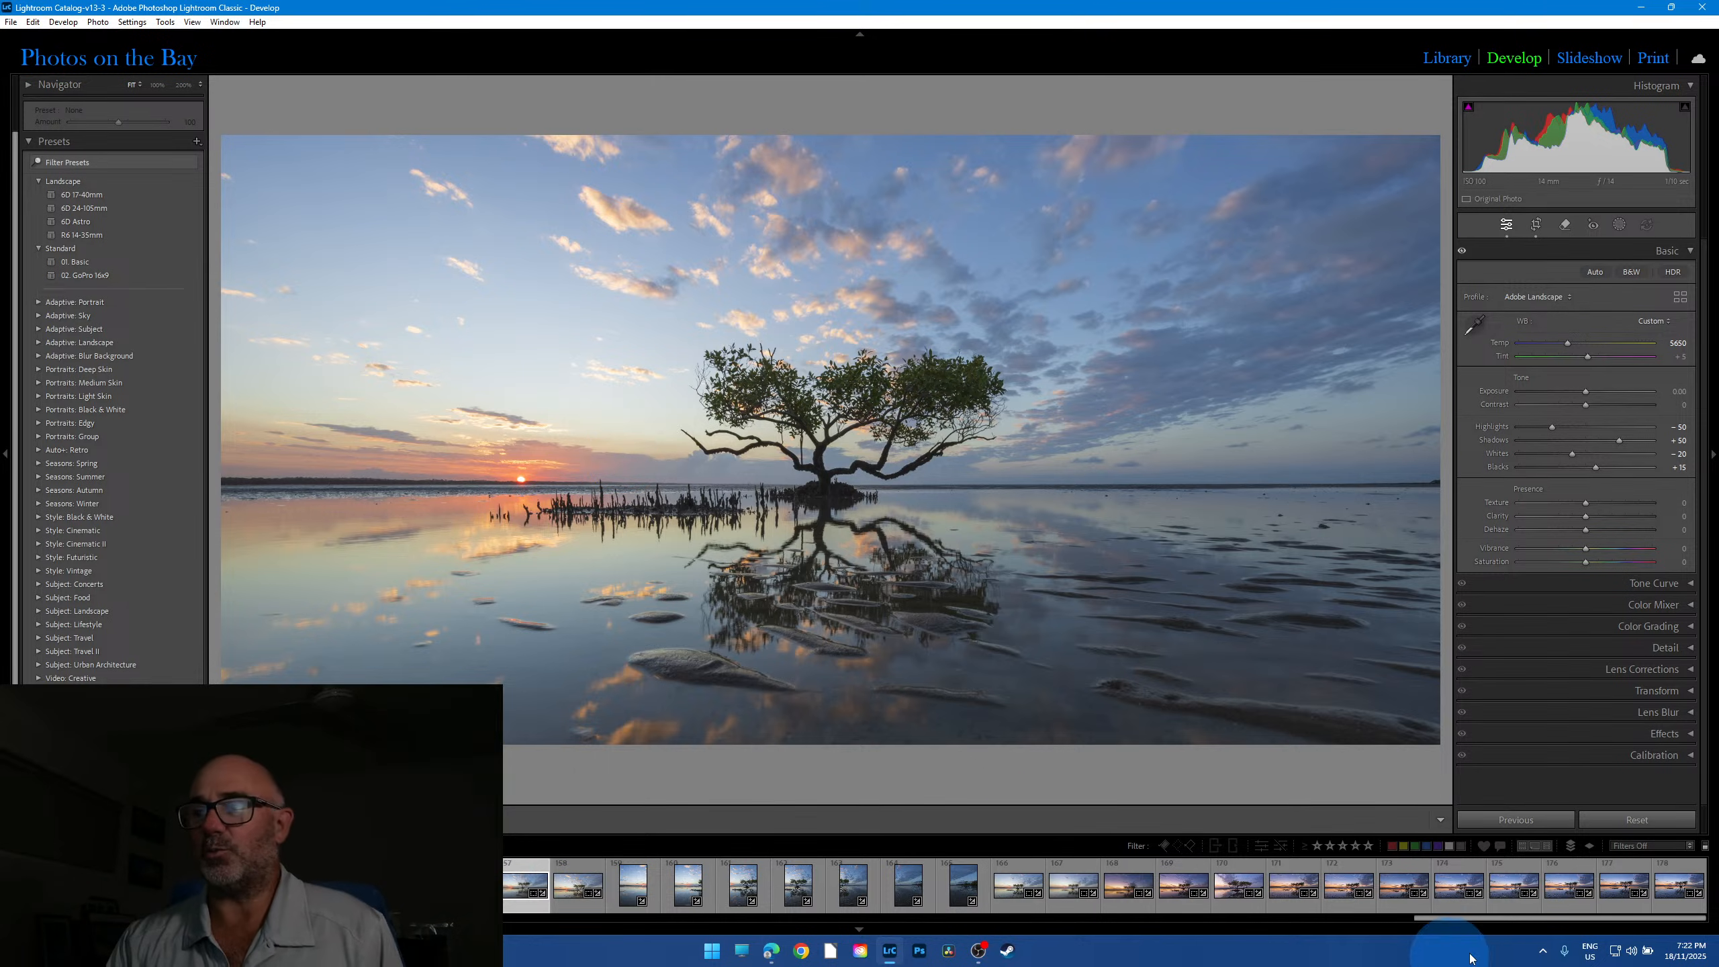
{"action": "left_click_drag", "start_coordinate": [1482, 916], "coordinate": [1104, 919]}
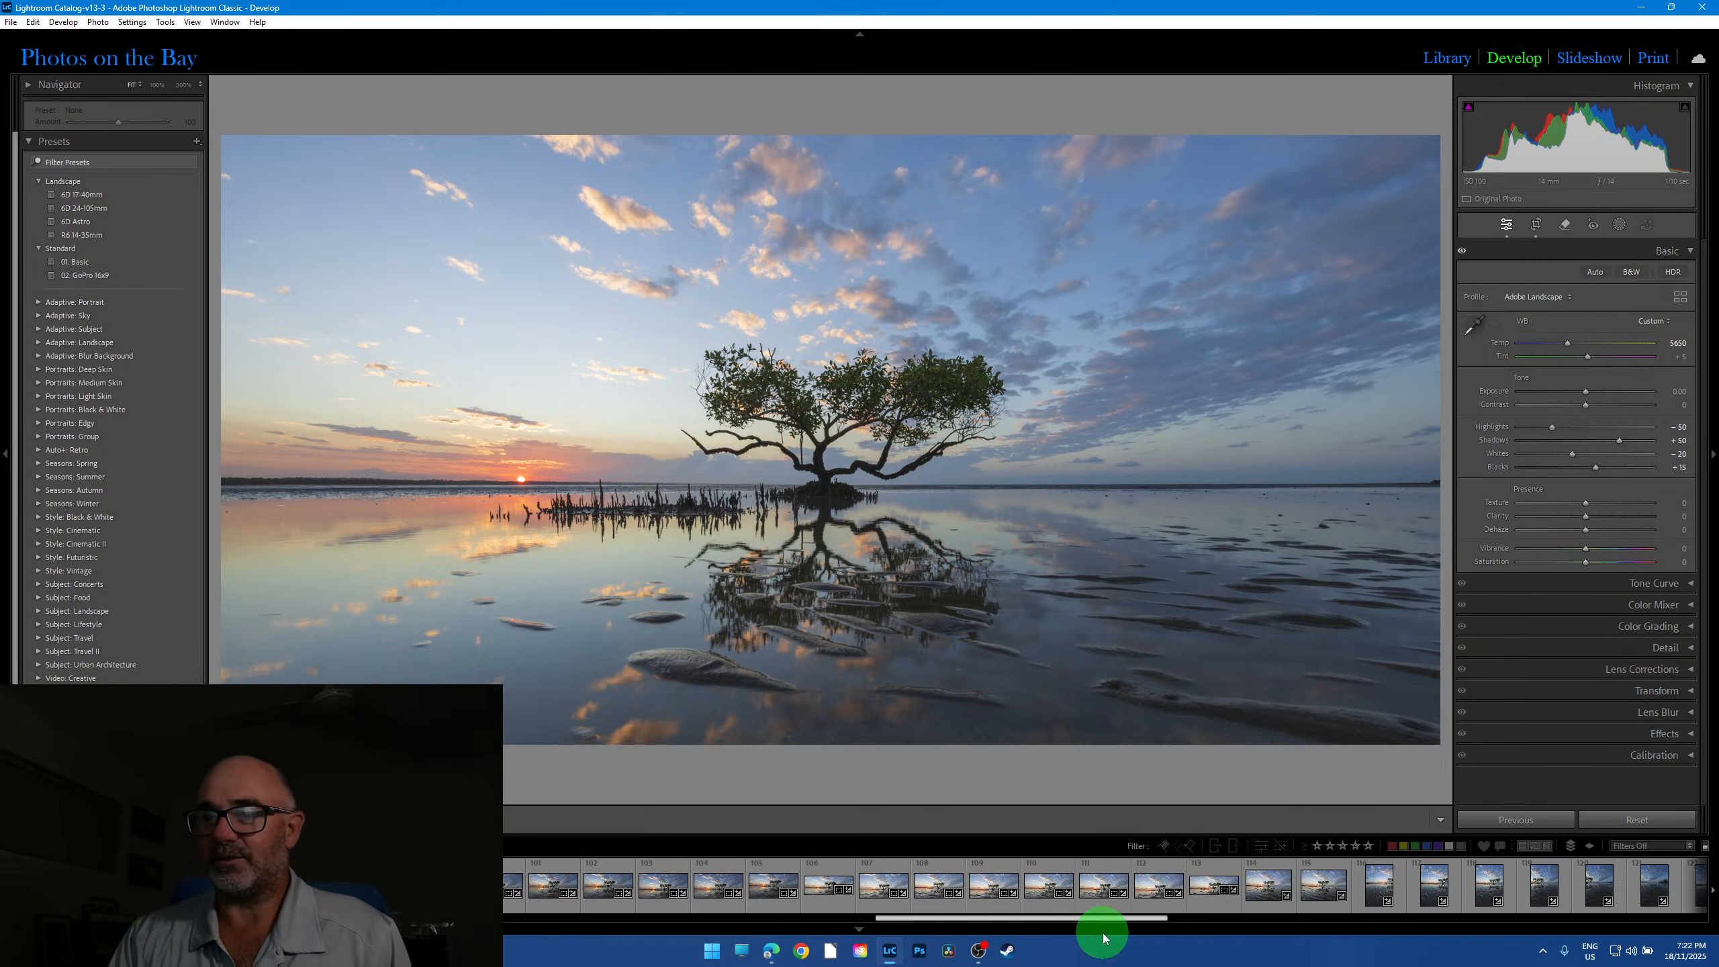
{"action": "left_click", "coordinate": [774, 904]}
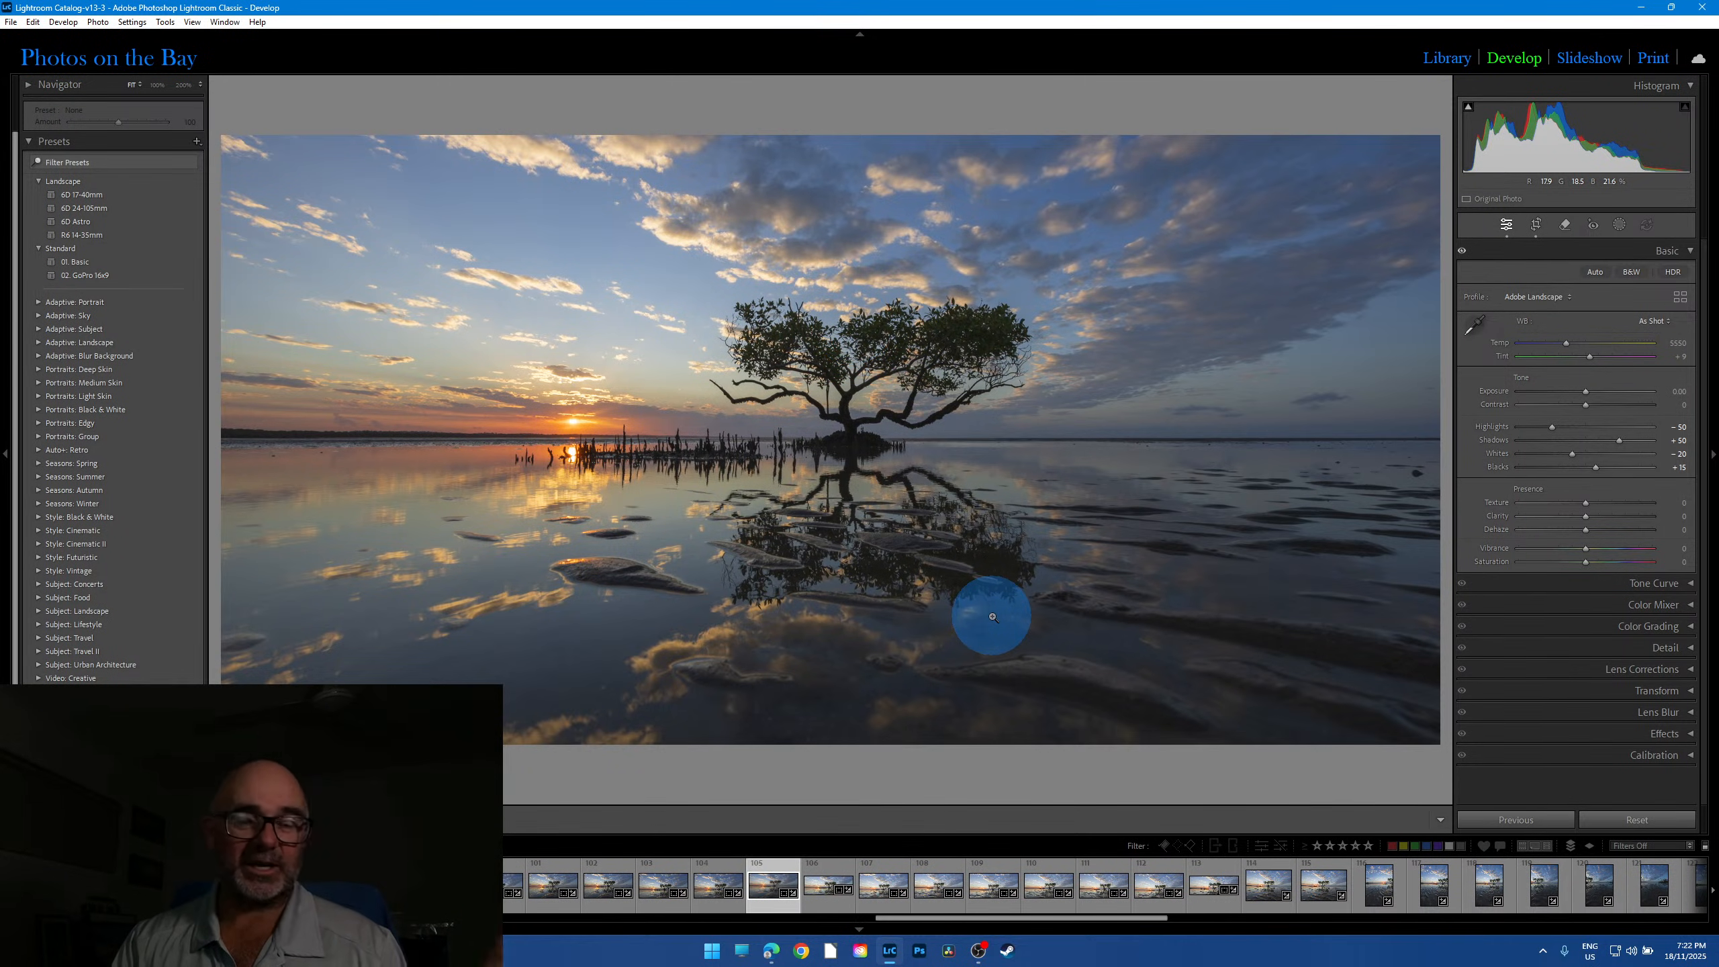
{"action": "left_click_drag", "start_coordinate": [1075, 919], "coordinate": [1636, 921]}
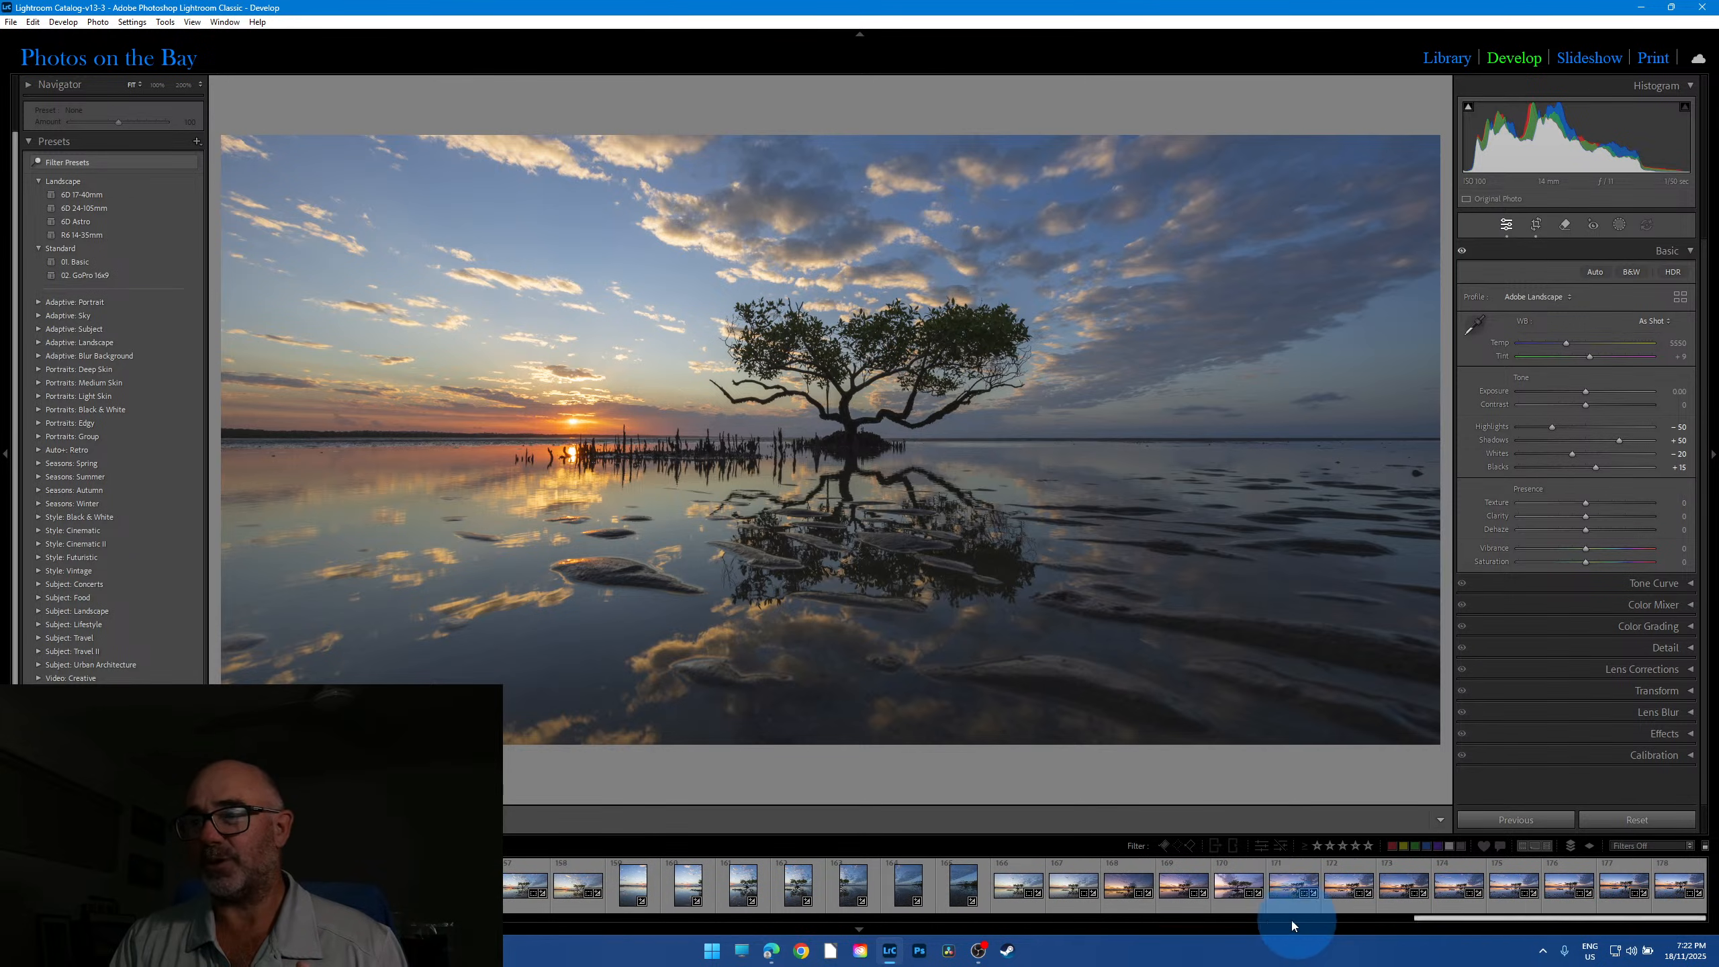
{"action": "left_click", "coordinate": [1117, 903]}
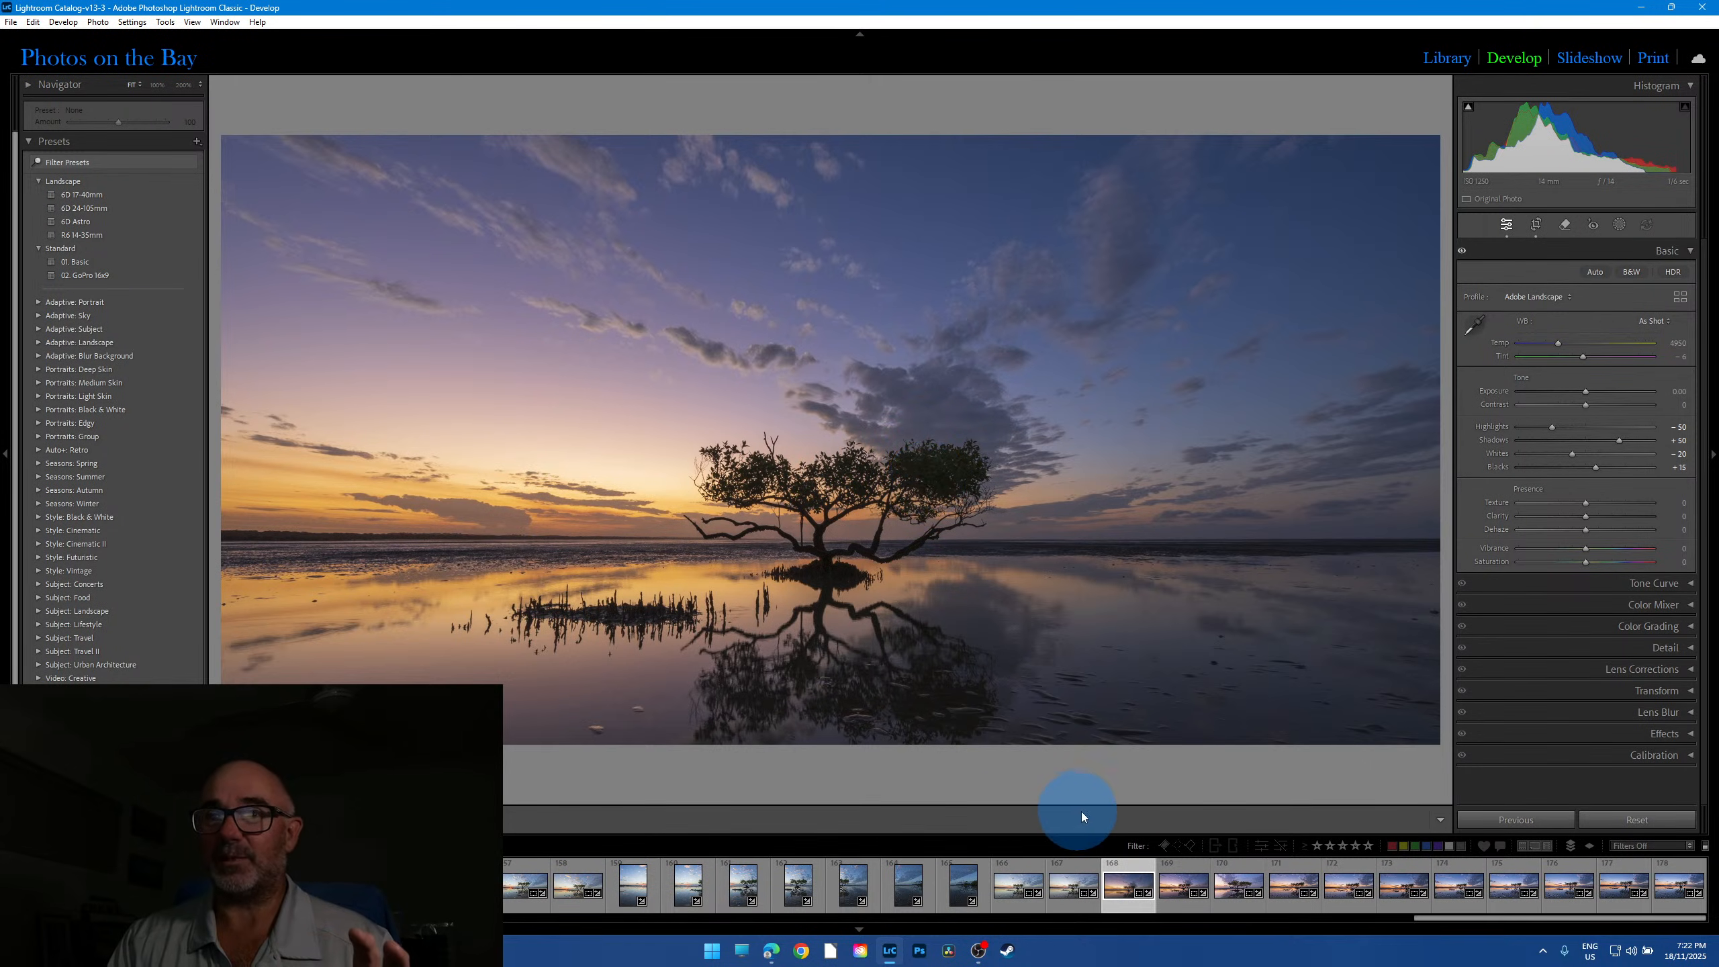
{"action": "left_click", "coordinate": [1177, 907]}
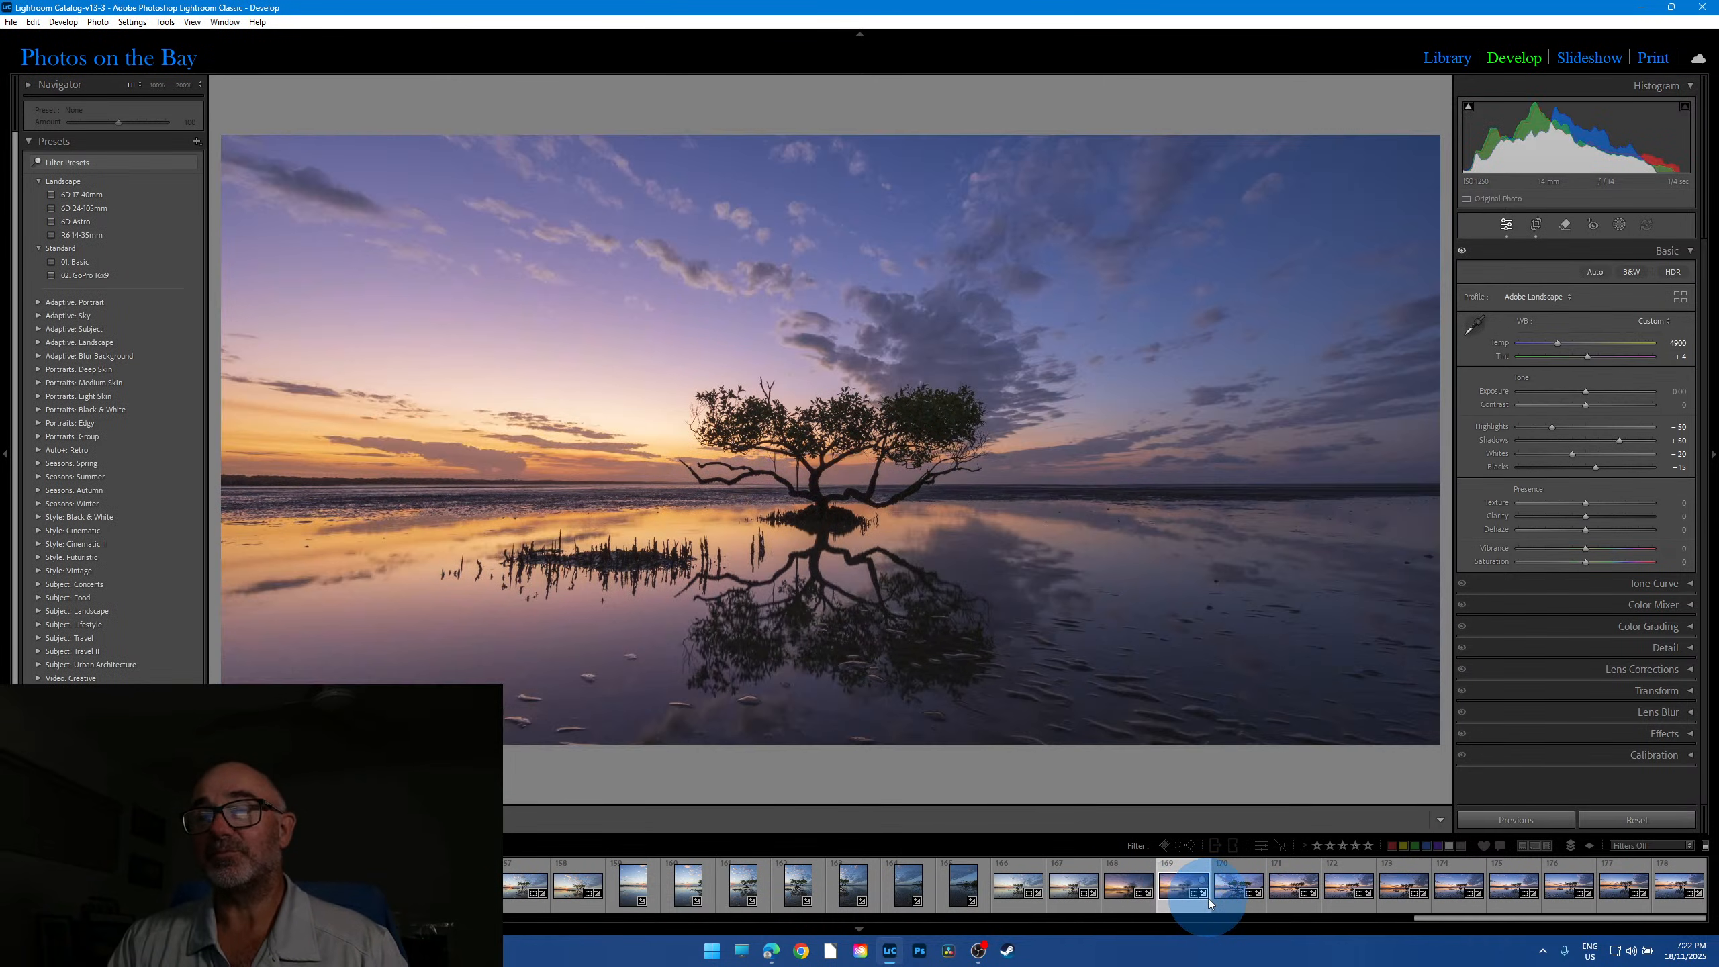
Step: Inspect the distant shoreline and foreground mangrove roots of photo 170 at 100%, and compare the photo with 158
{"action": "left_click", "coordinate": [1247, 904]}
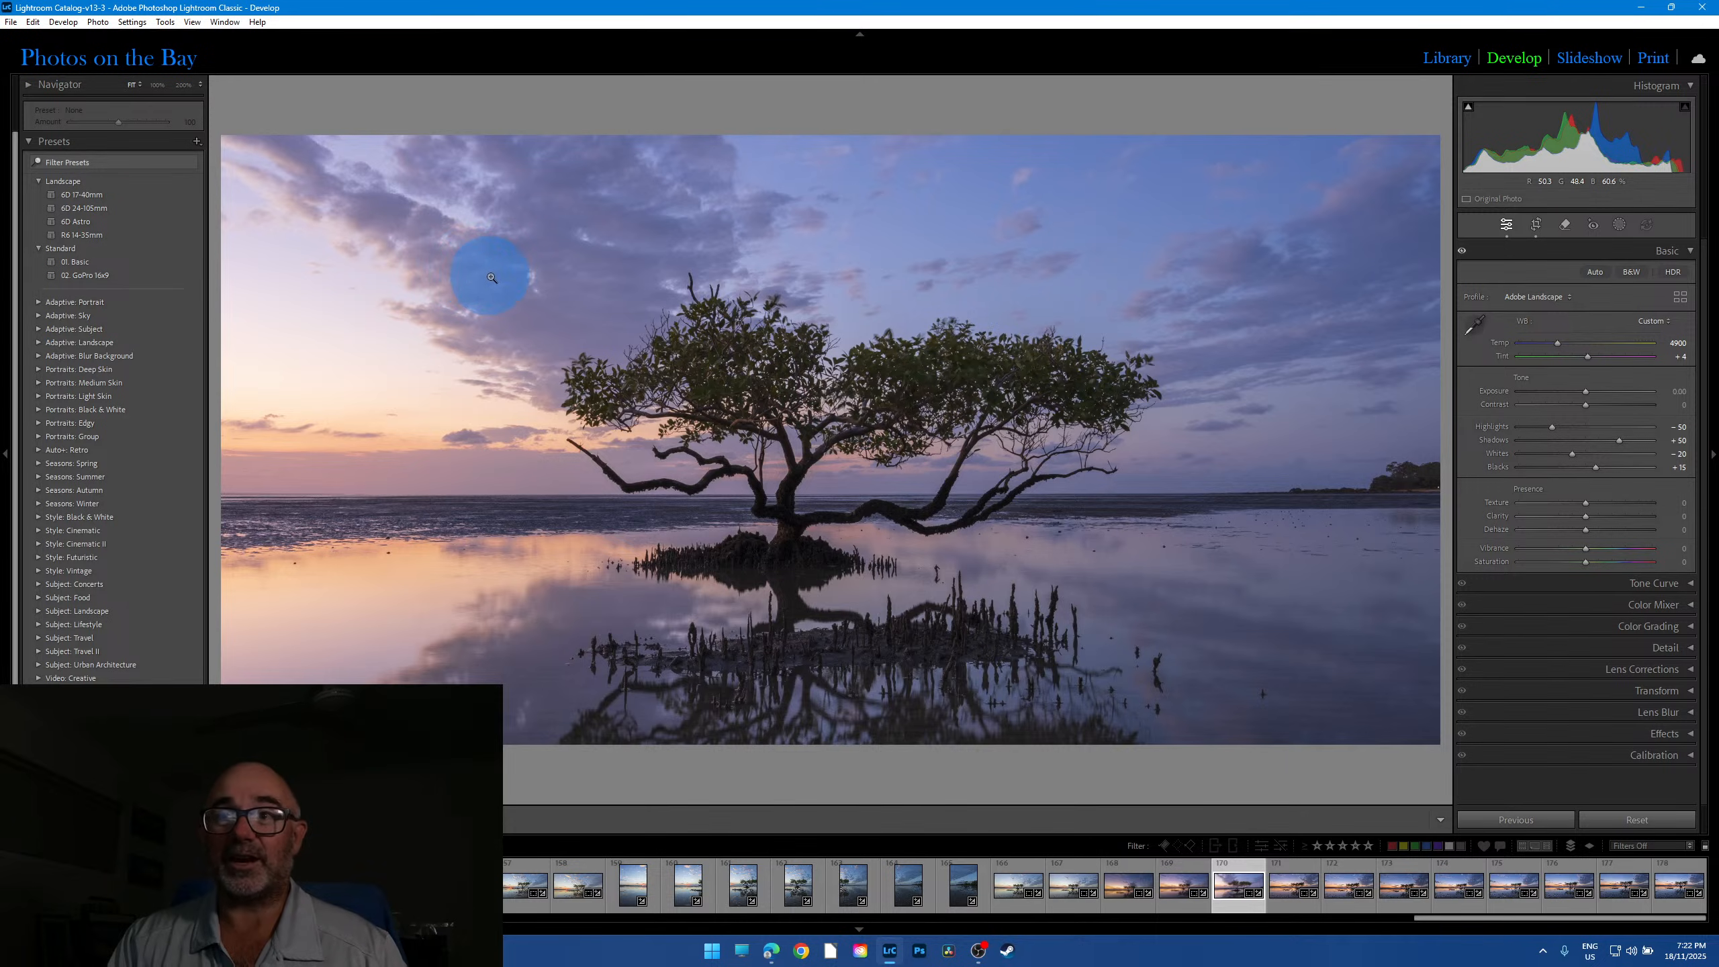
{"action": "left_click", "coordinate": [1420, 487]}
{"action": "left_click", "coordinate": [1392, 472]}
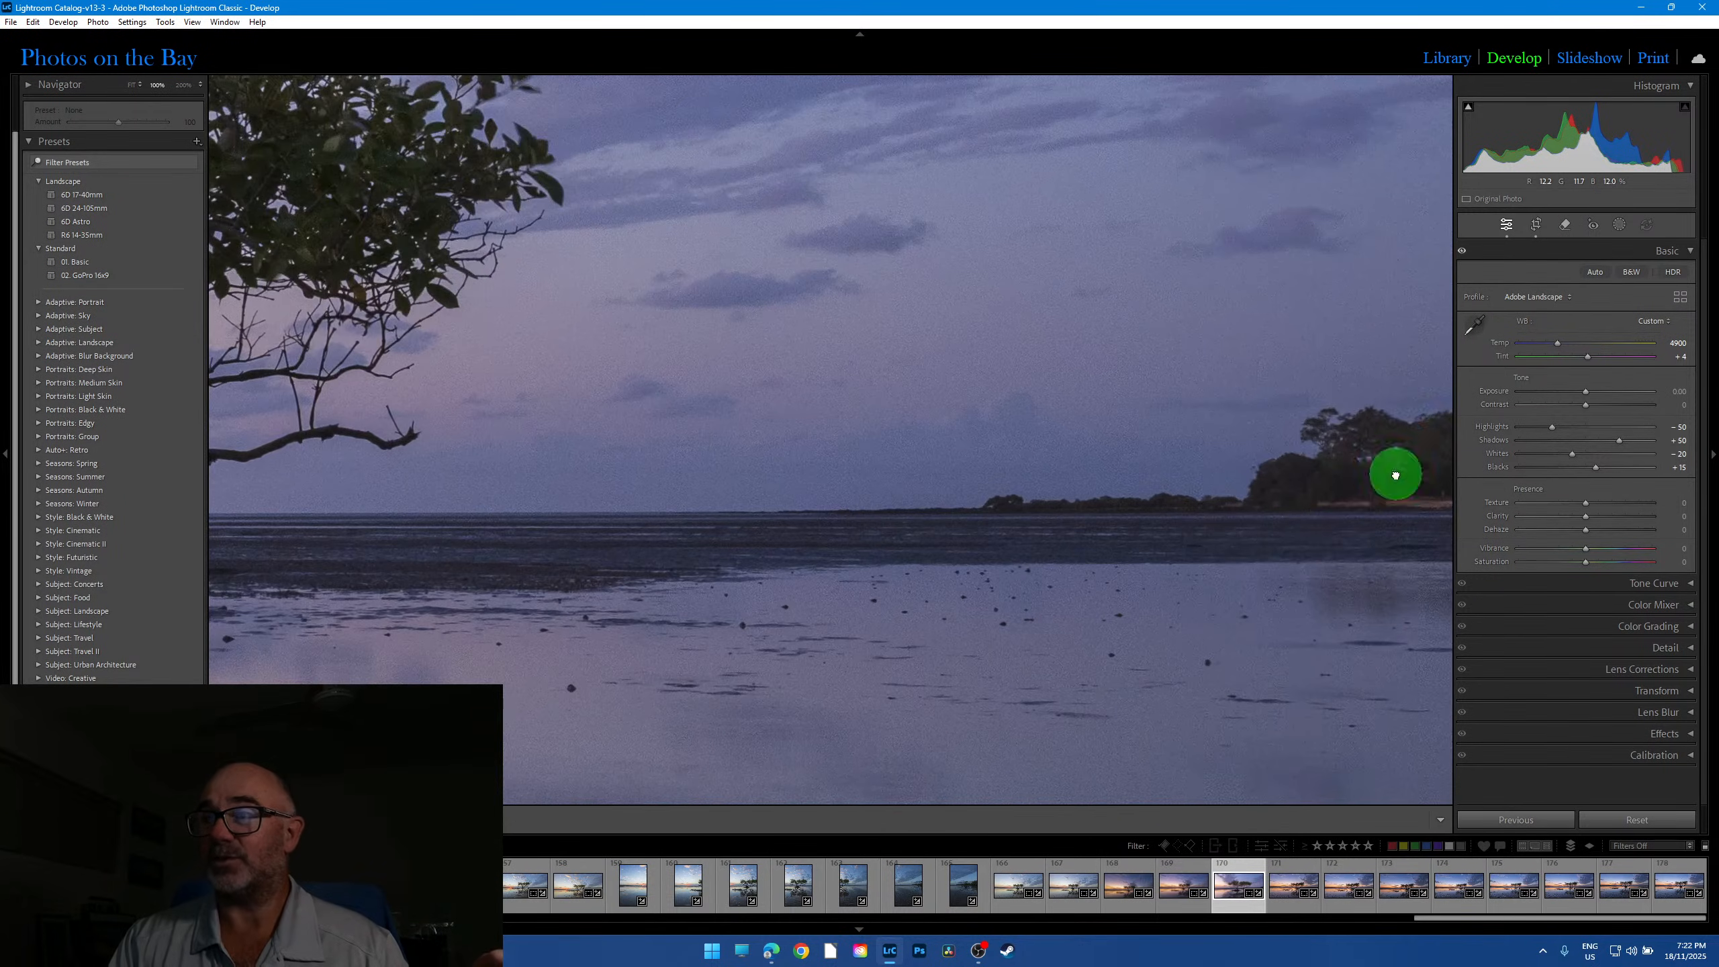
{"action": "left_click", "coordinate": [886, 668]}
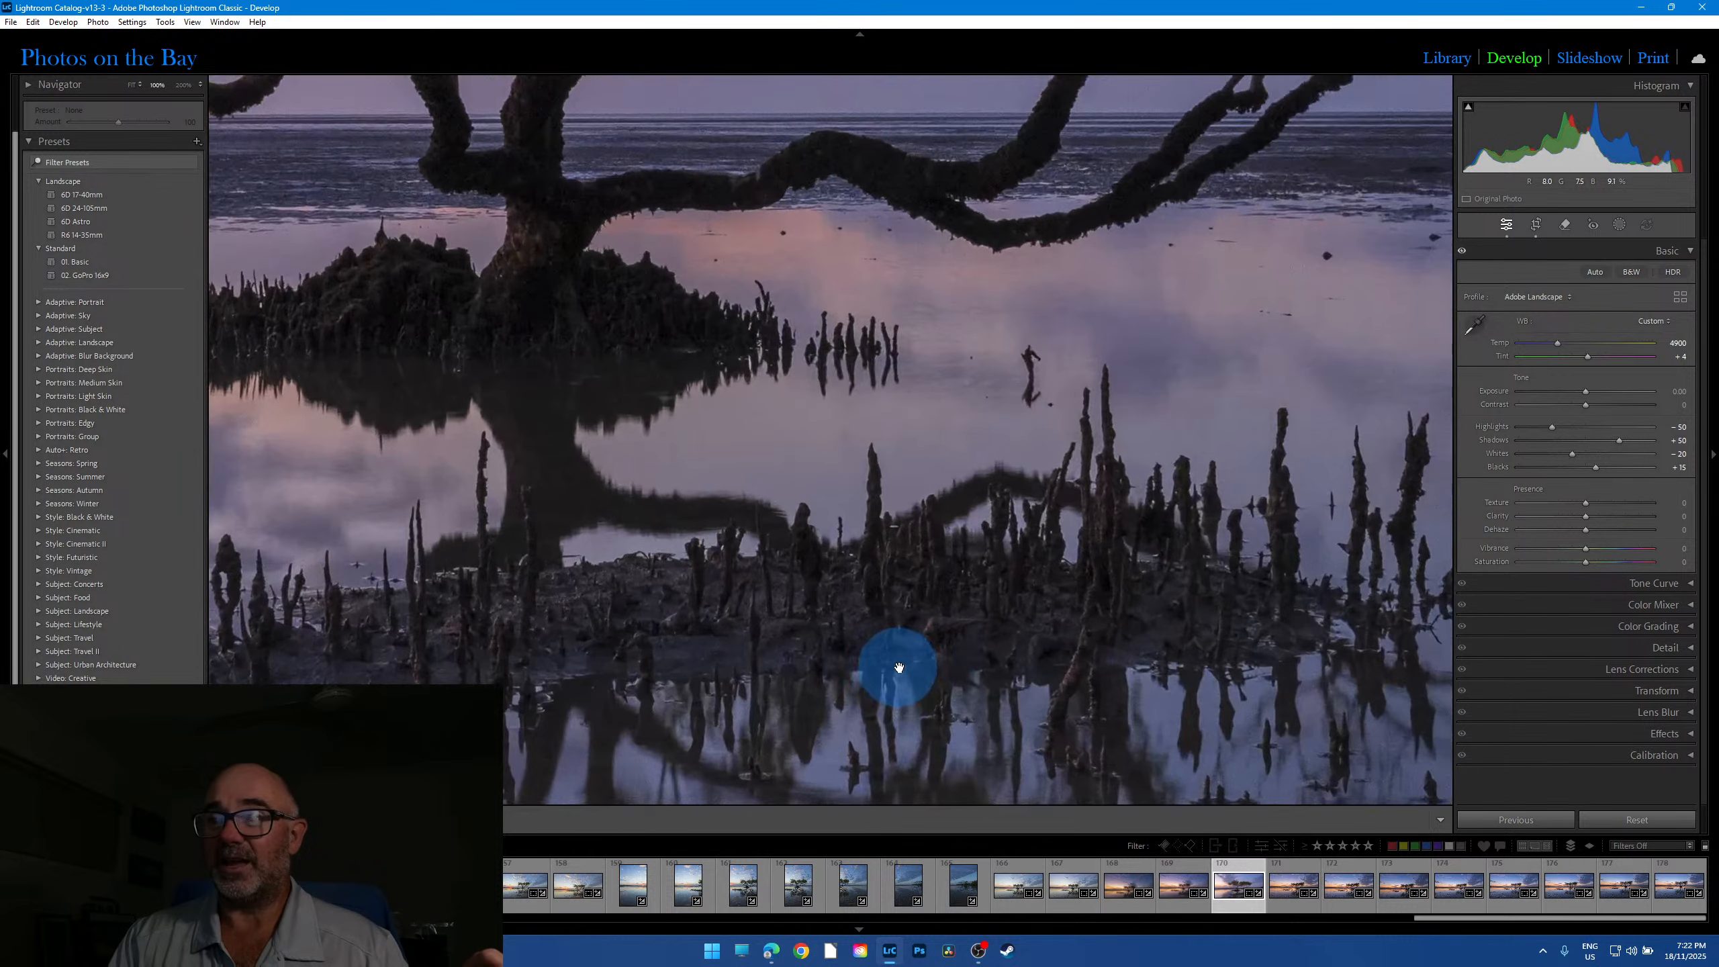
{"action": "left_click_drag", "start_coordinate": [817, 645], "coordinate": [717, 484]}
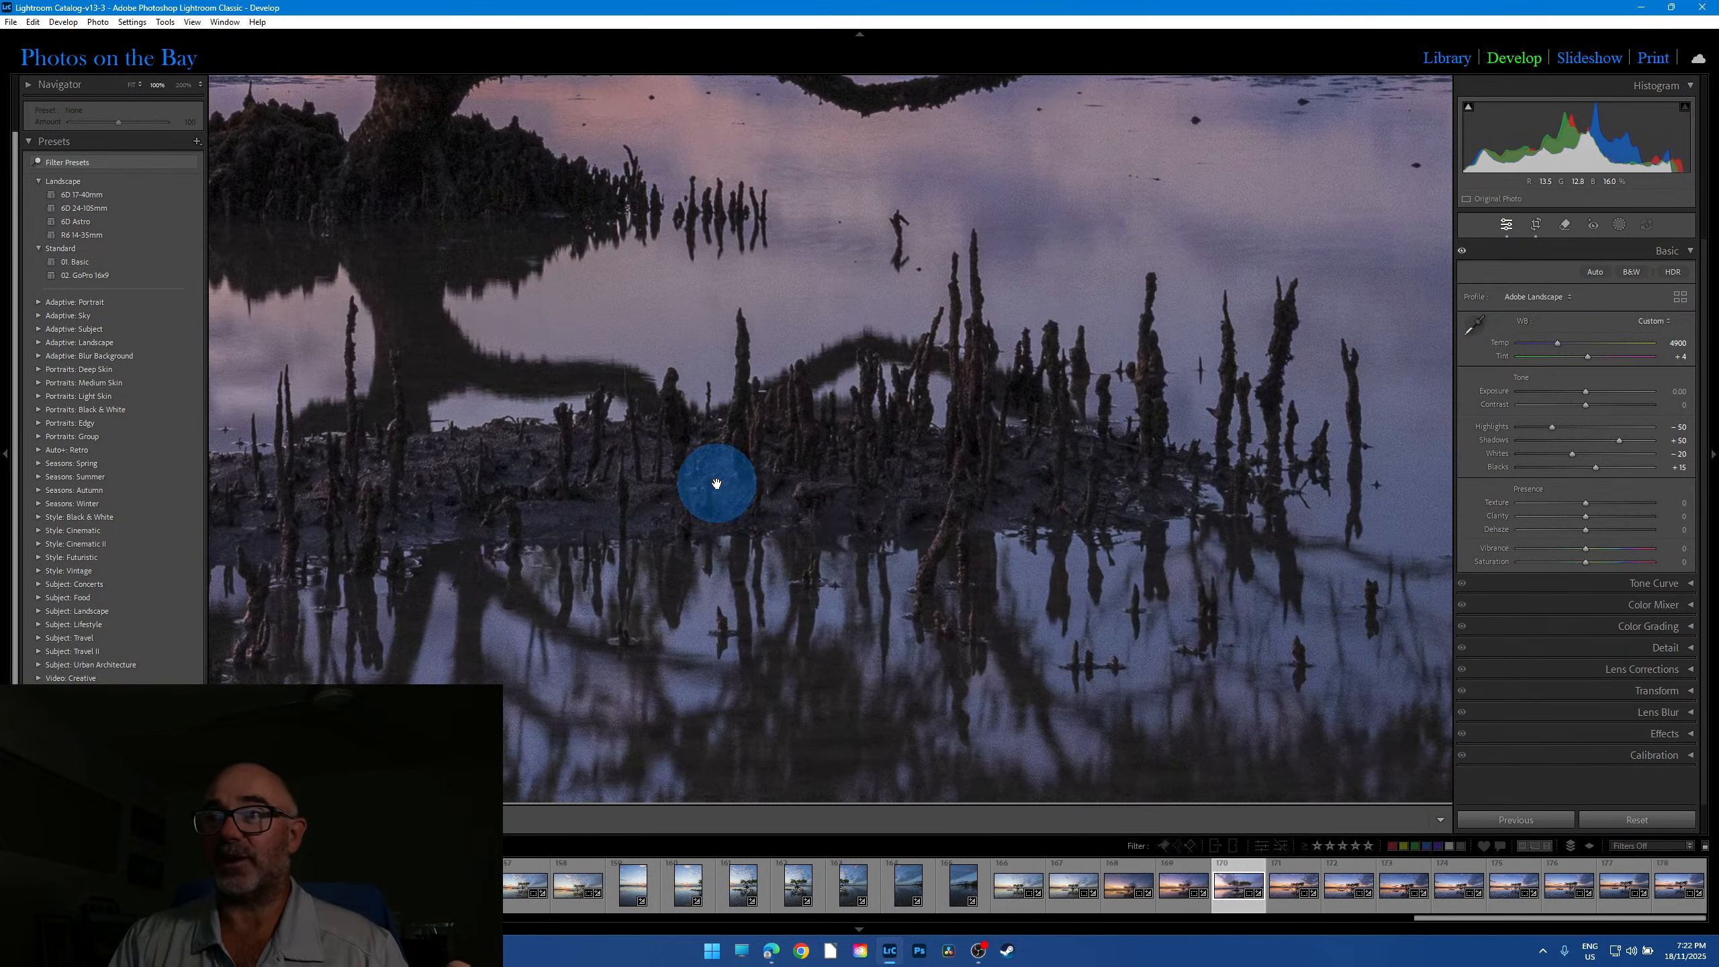
{"action": "left_click", "coordinate": [717, 483]}
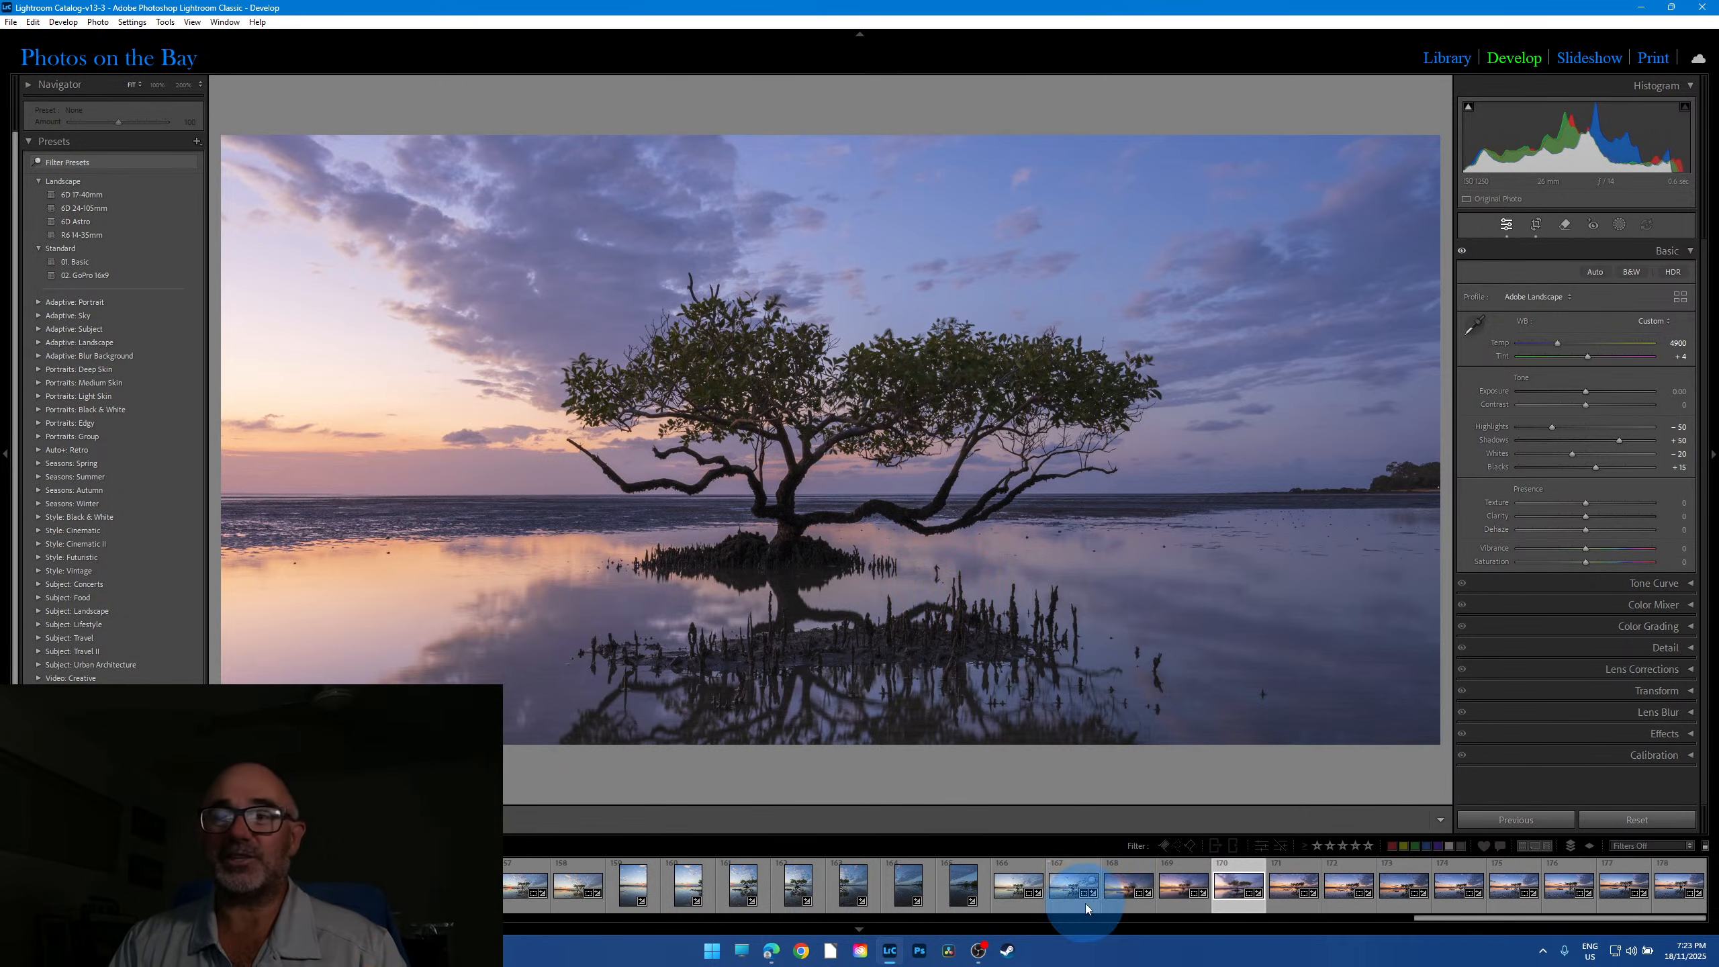
{"action": "left_click", "coordinate": [570, 890]}
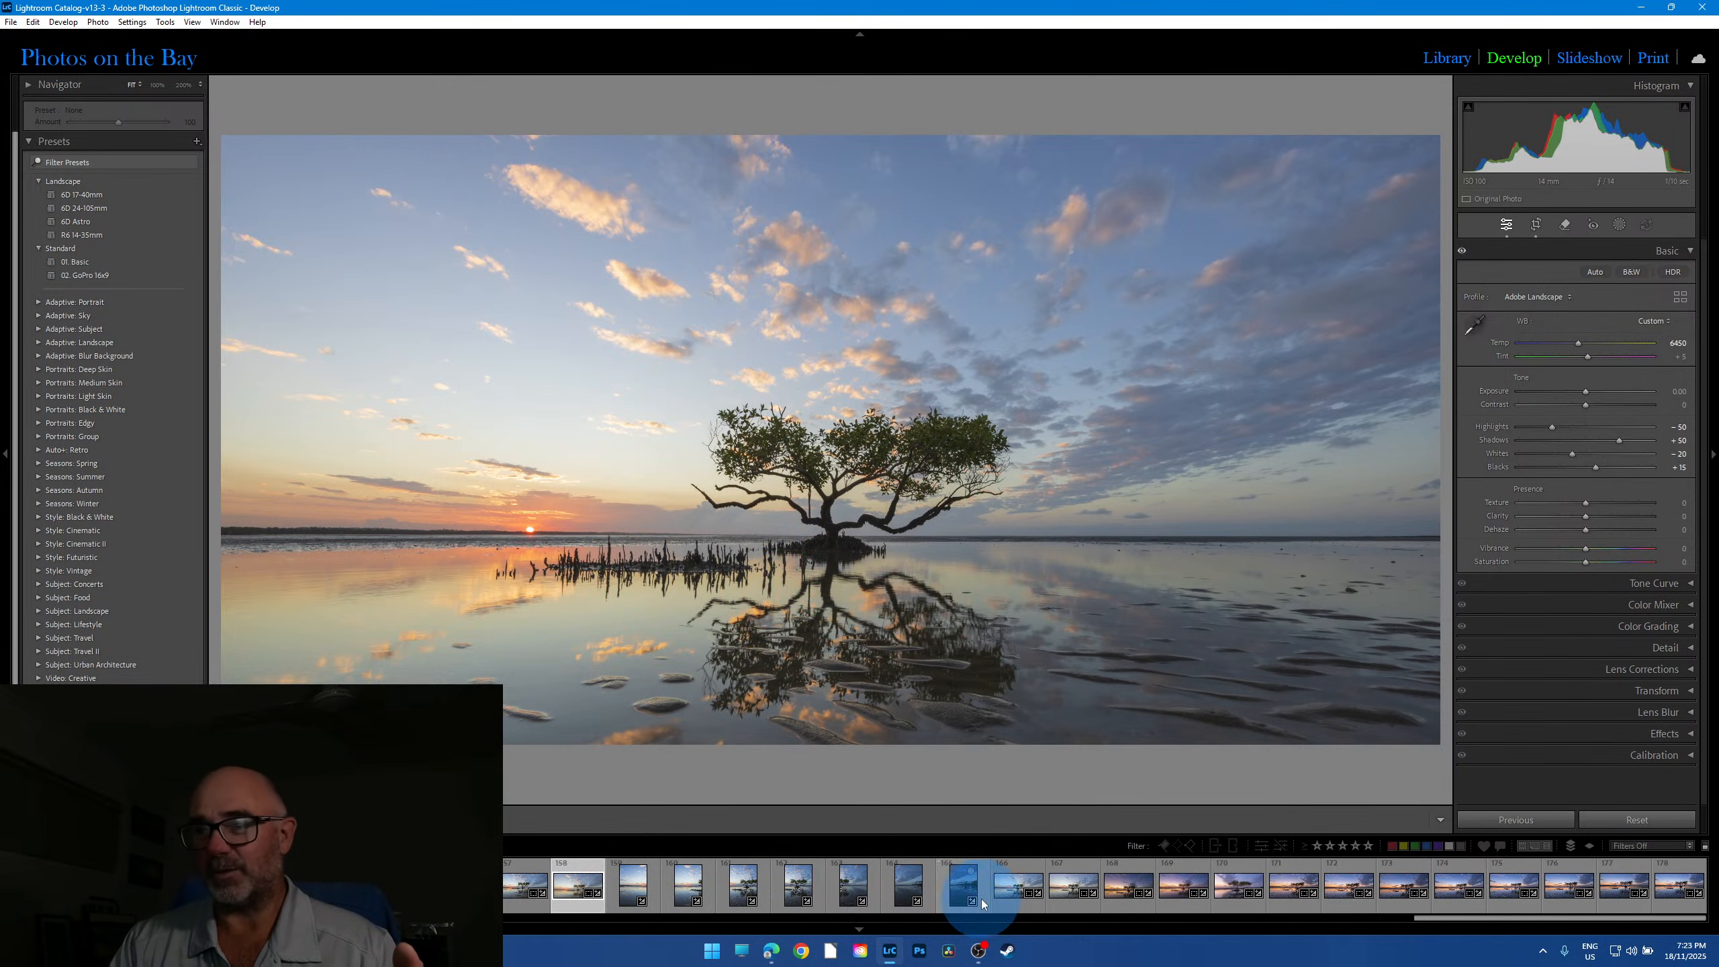
{"action": "left_click", "coordinate": [1230, 904]}
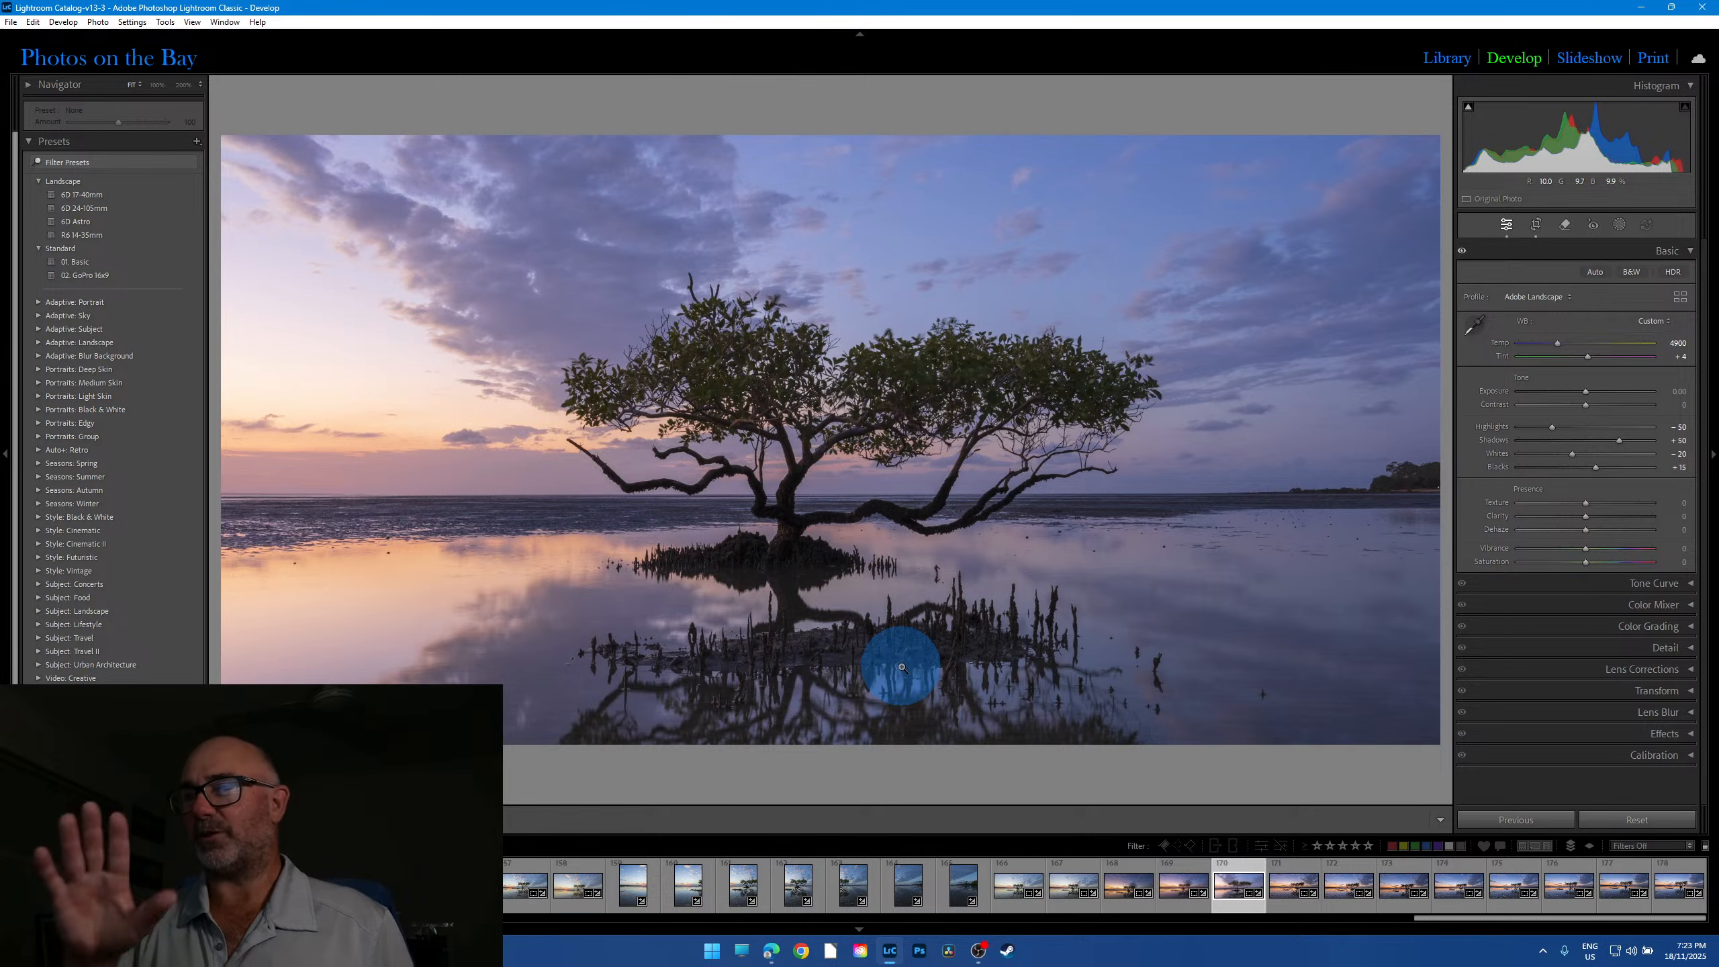
Step: Open photo 171 and examine the small bare tree on the left horizon and the shoreline at 100%
{"action": "left_click", "coordinate": [1294, 907]}
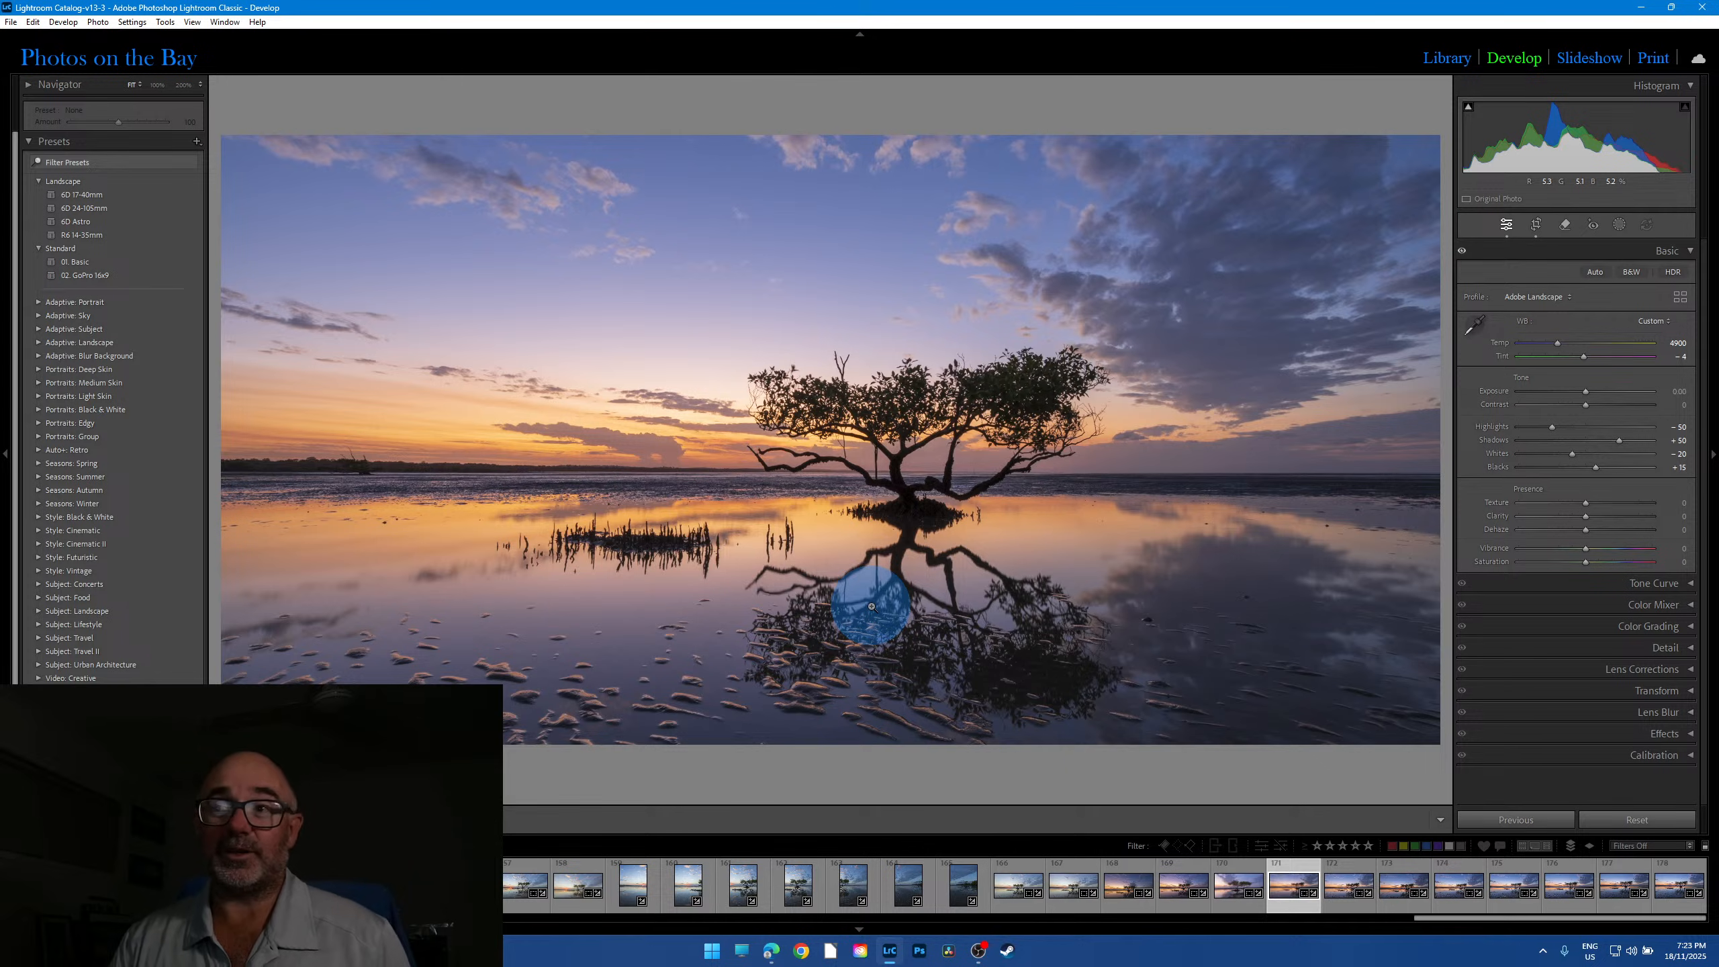
{"action": "left_click", "coordinate": [351, 472]}
{"action": "left_click_drag", "start_coordinate": [321, 465], "coordinate": [683, 487]}
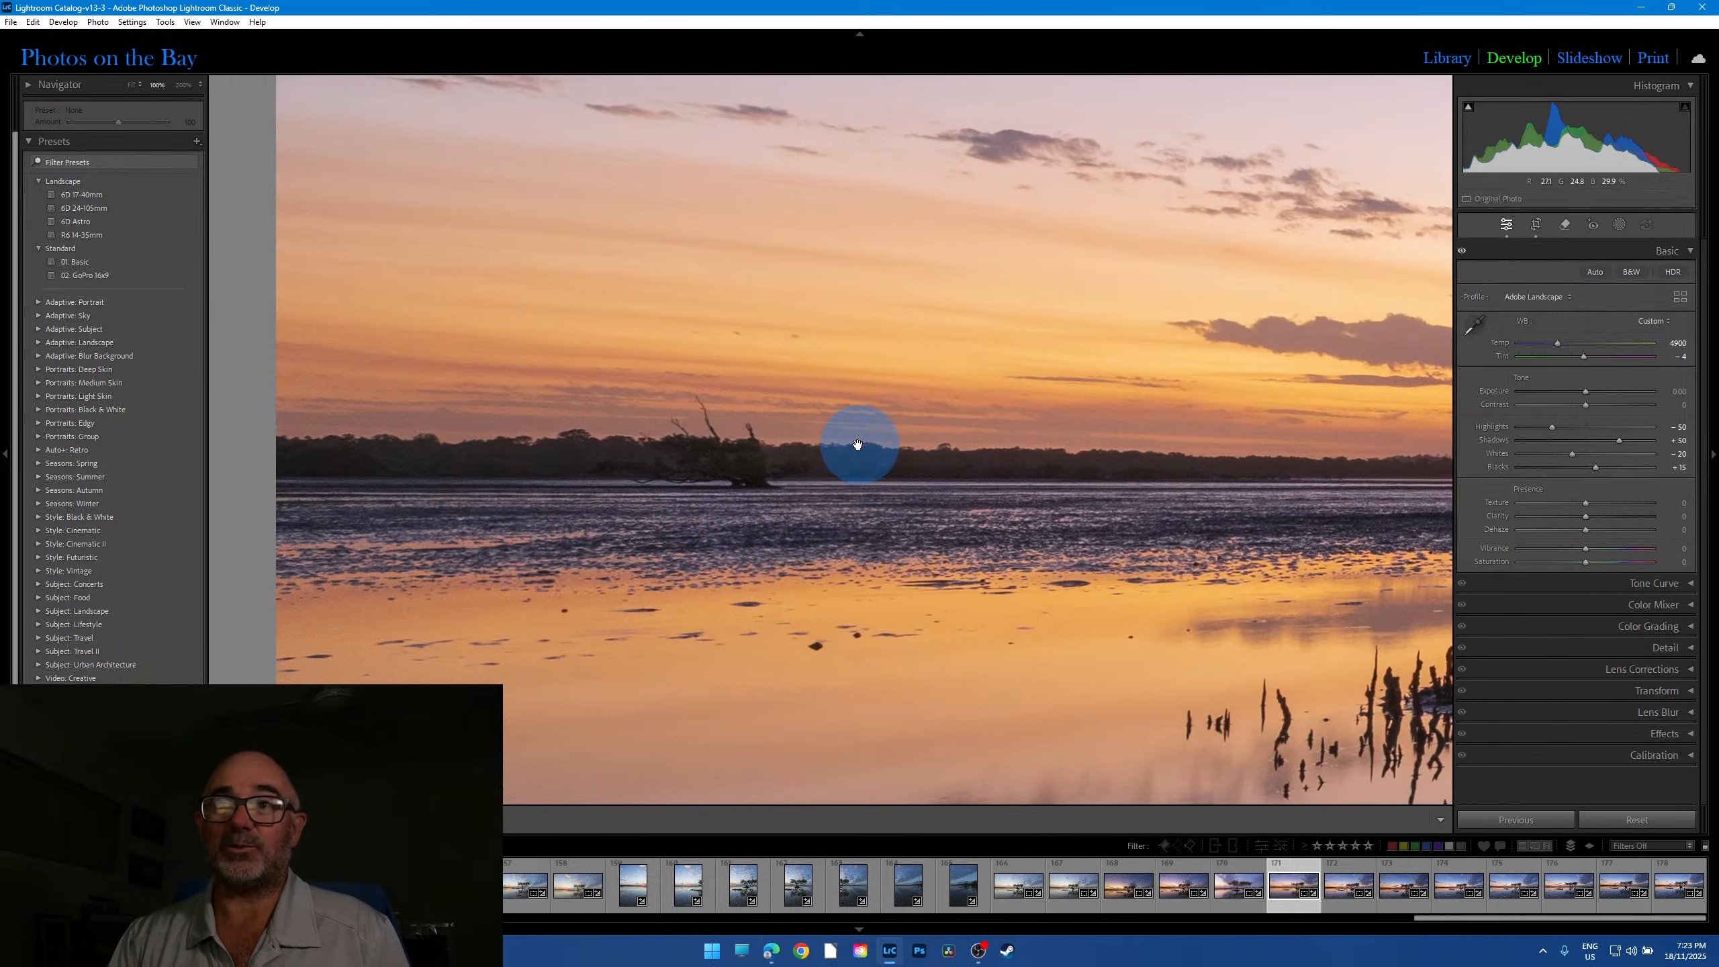
{"action": "left_click_drag", "start_coordinate": [852, 495], "coordinate": [491, 450]}
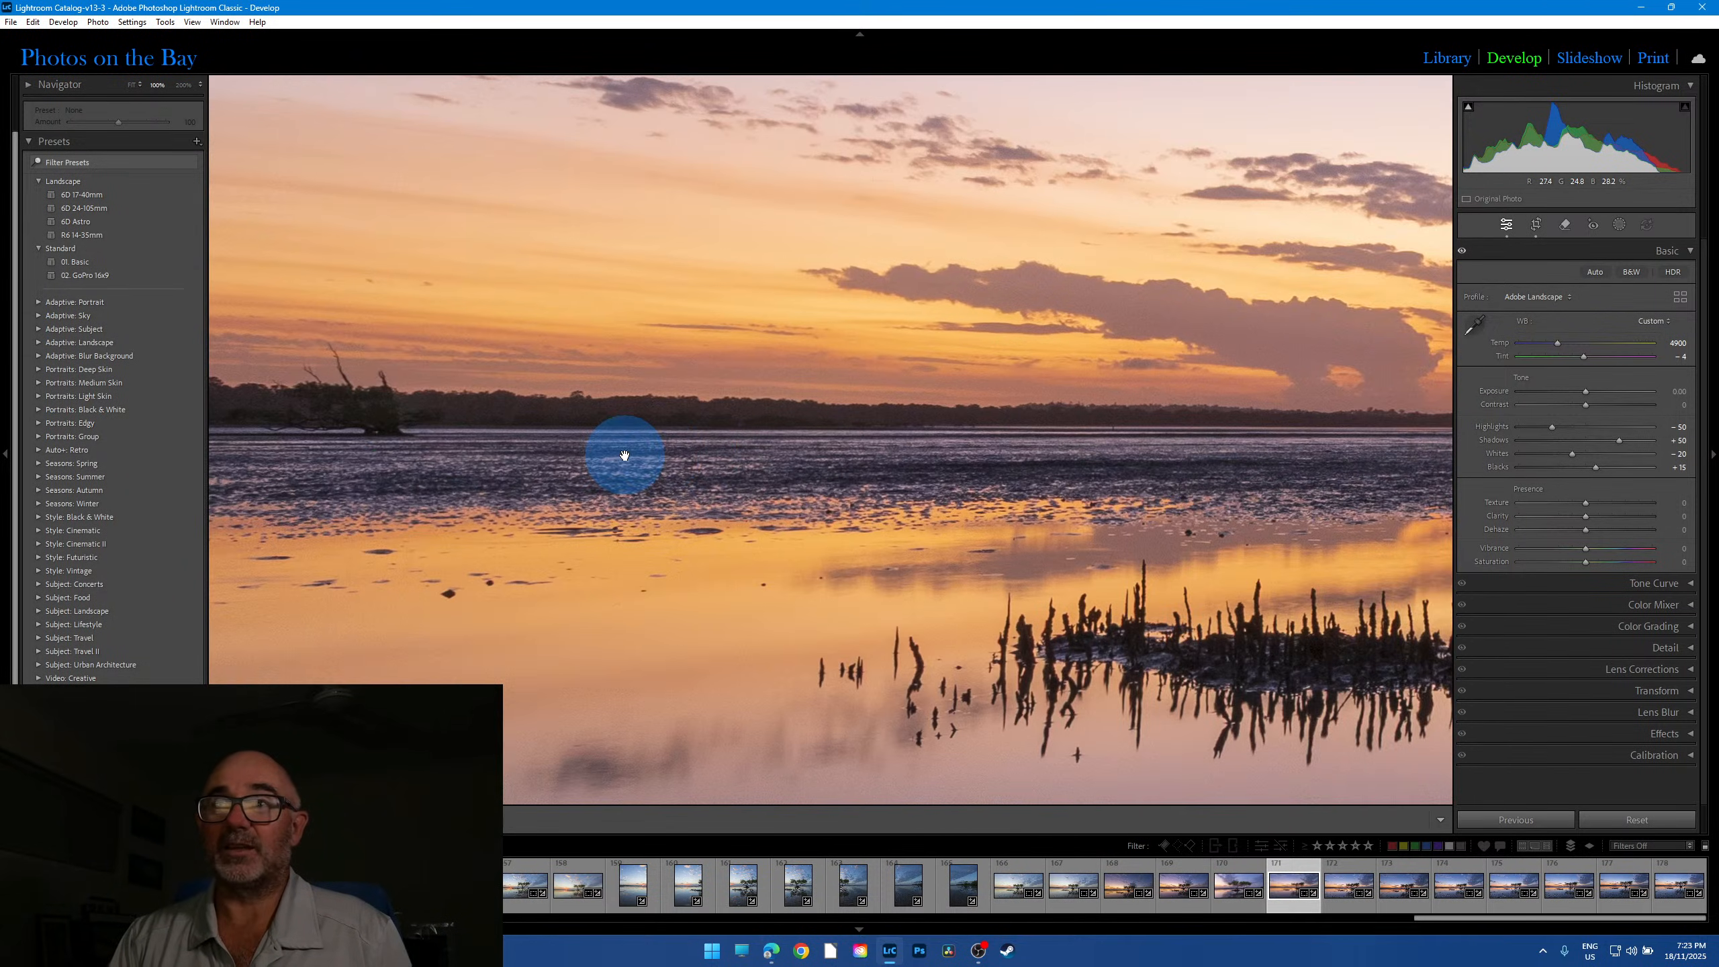
{"action": "left_click", "coordinate": [910, 603]}
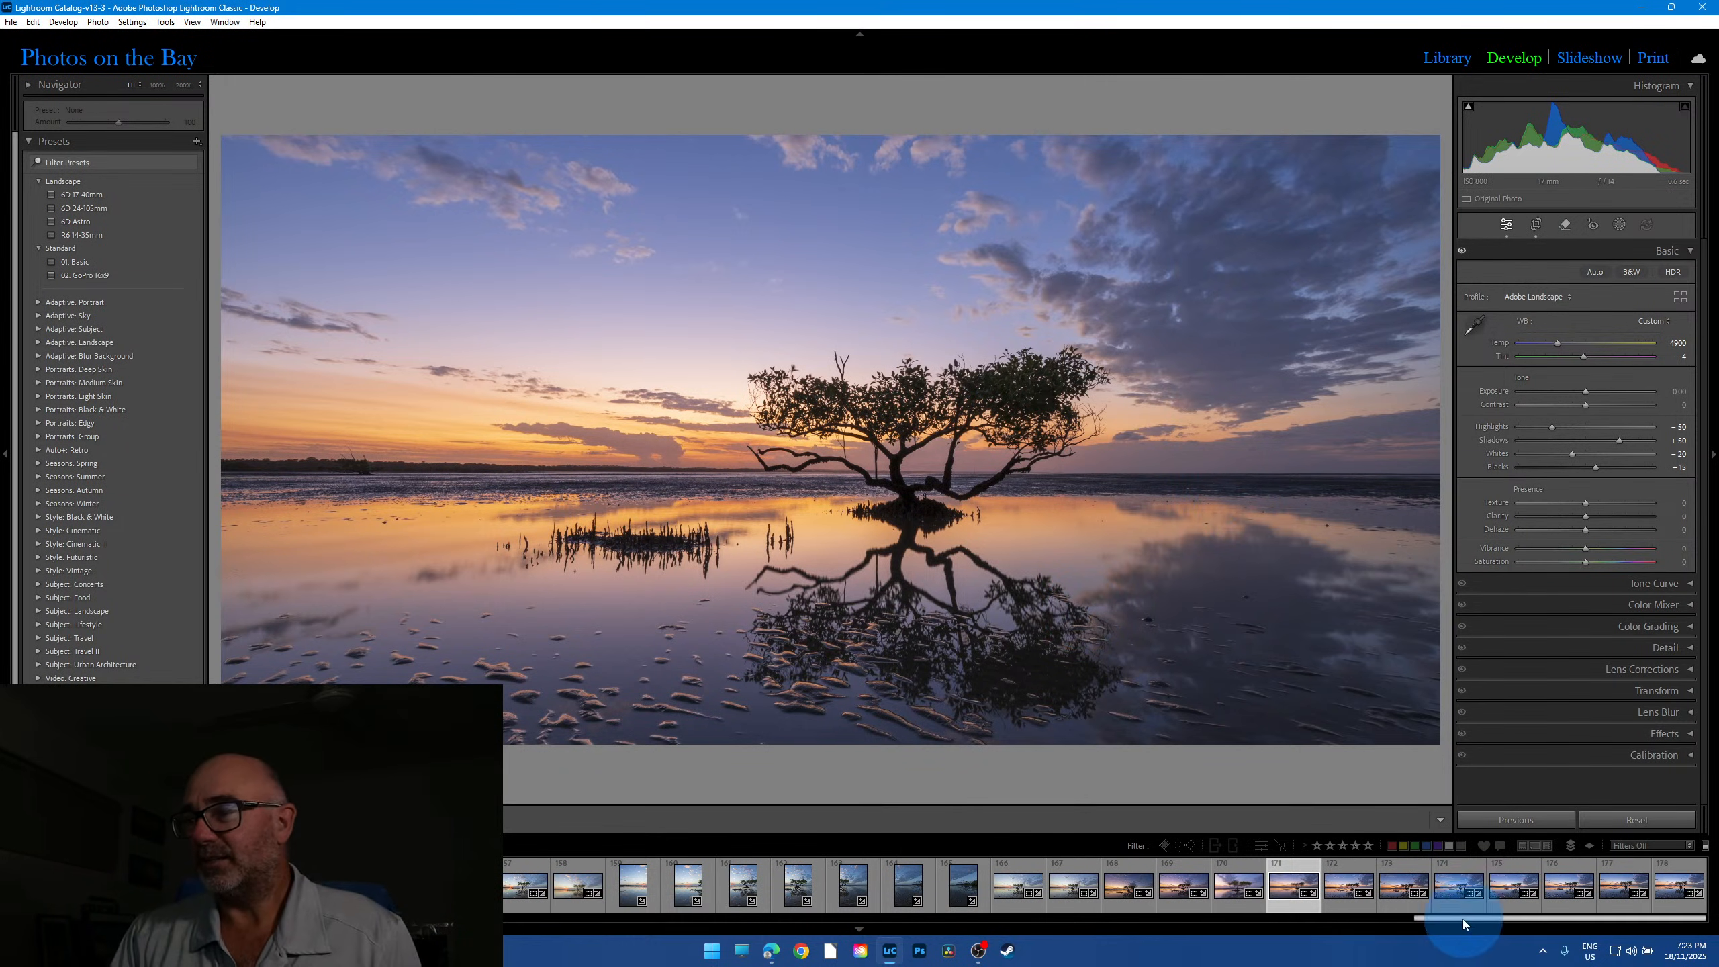
Step: View photo 172 and check the small tree near its left edge at 100%
{"action": "key", "text": "Right"}
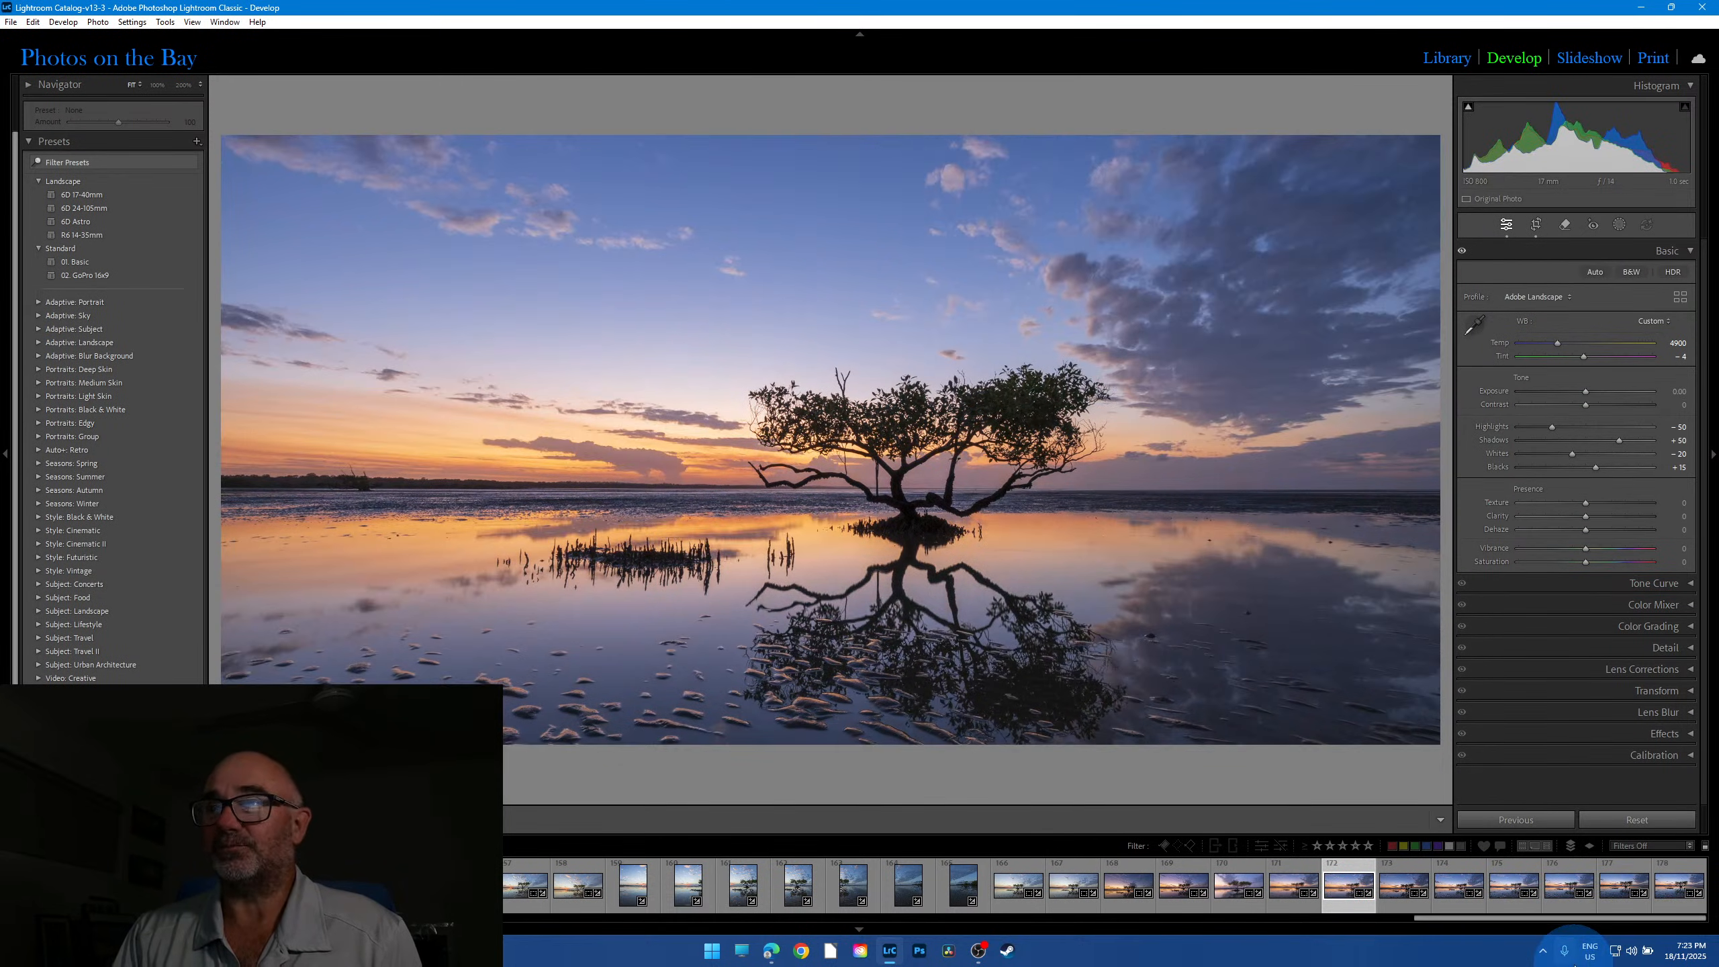
{"action": "left_click", "coordinate": [359, 482]}
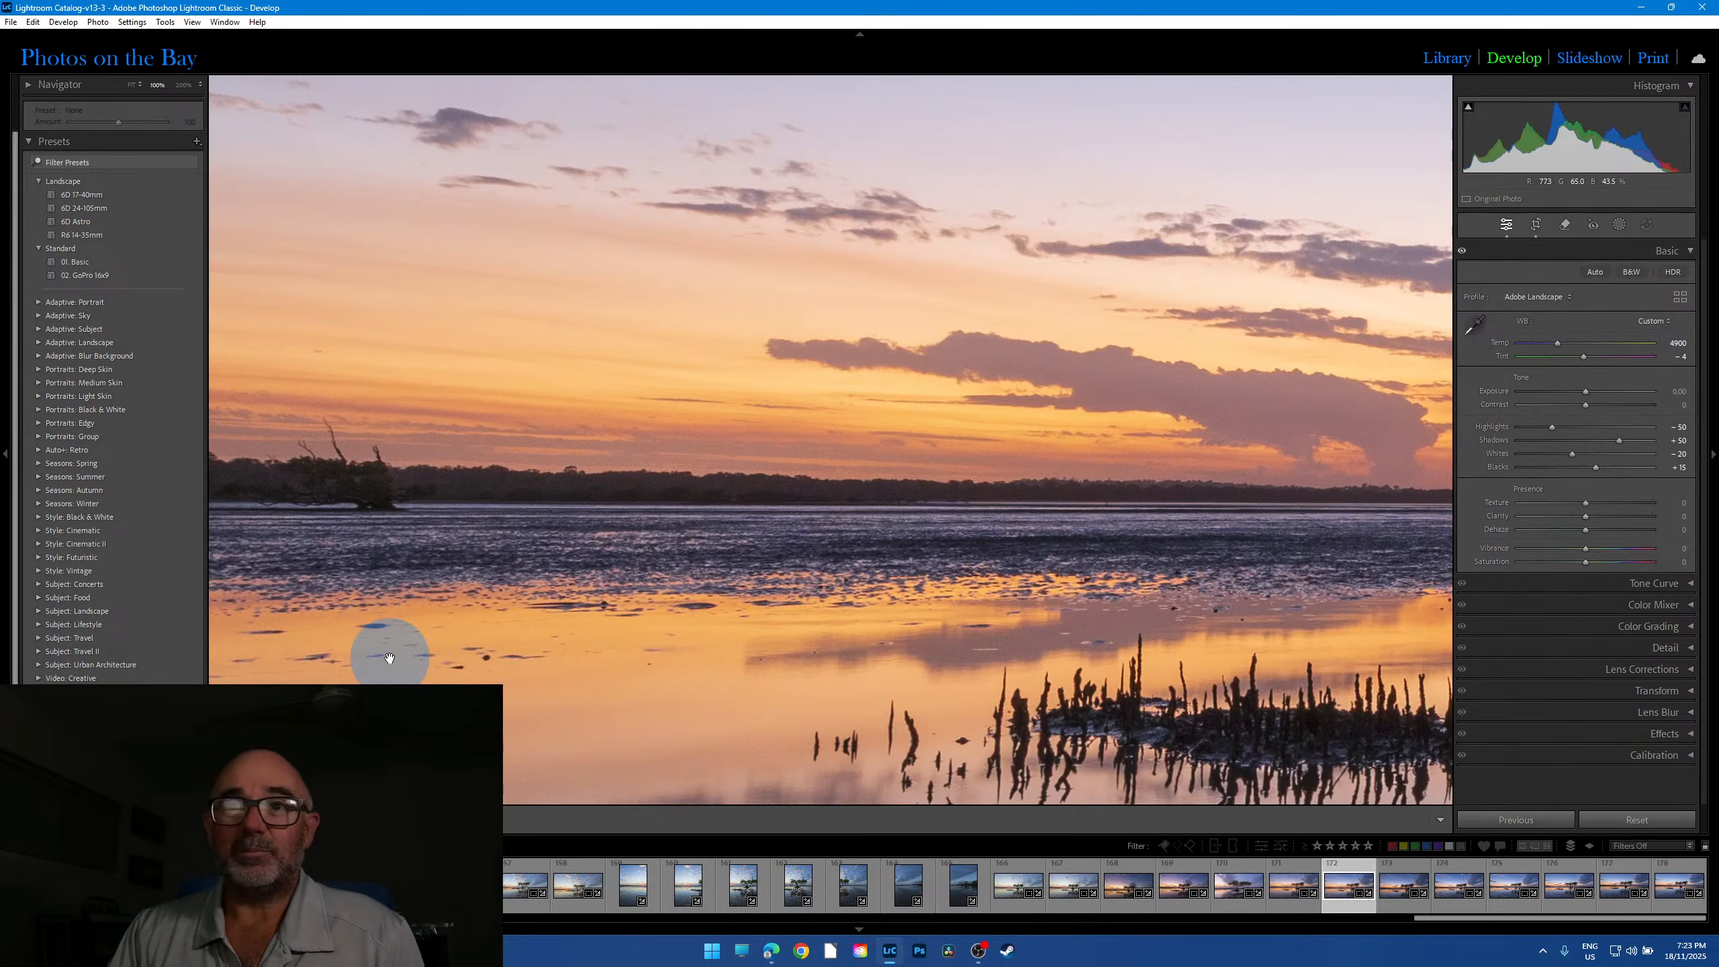
{"action": "left_click", "coordinate": [352, 476]}
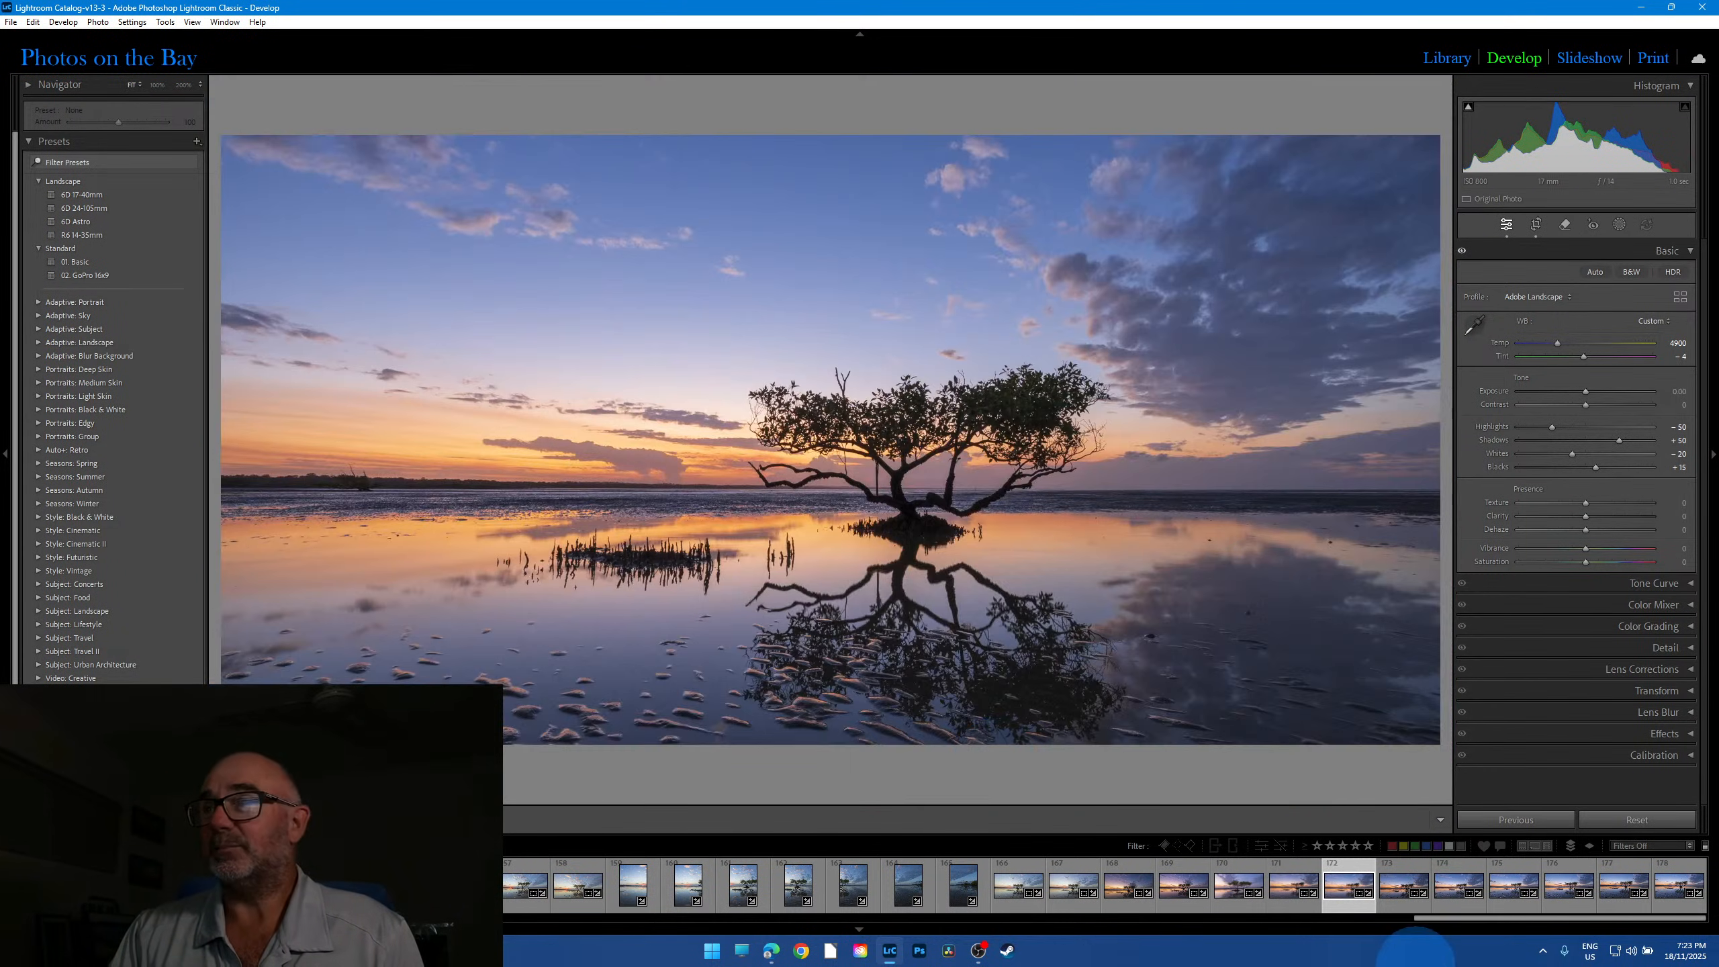
Step: View photo 175, check the bare mangroves at its left edge, and view photo 178
{"action": "left_click", "coordinate": [1522, 909]}
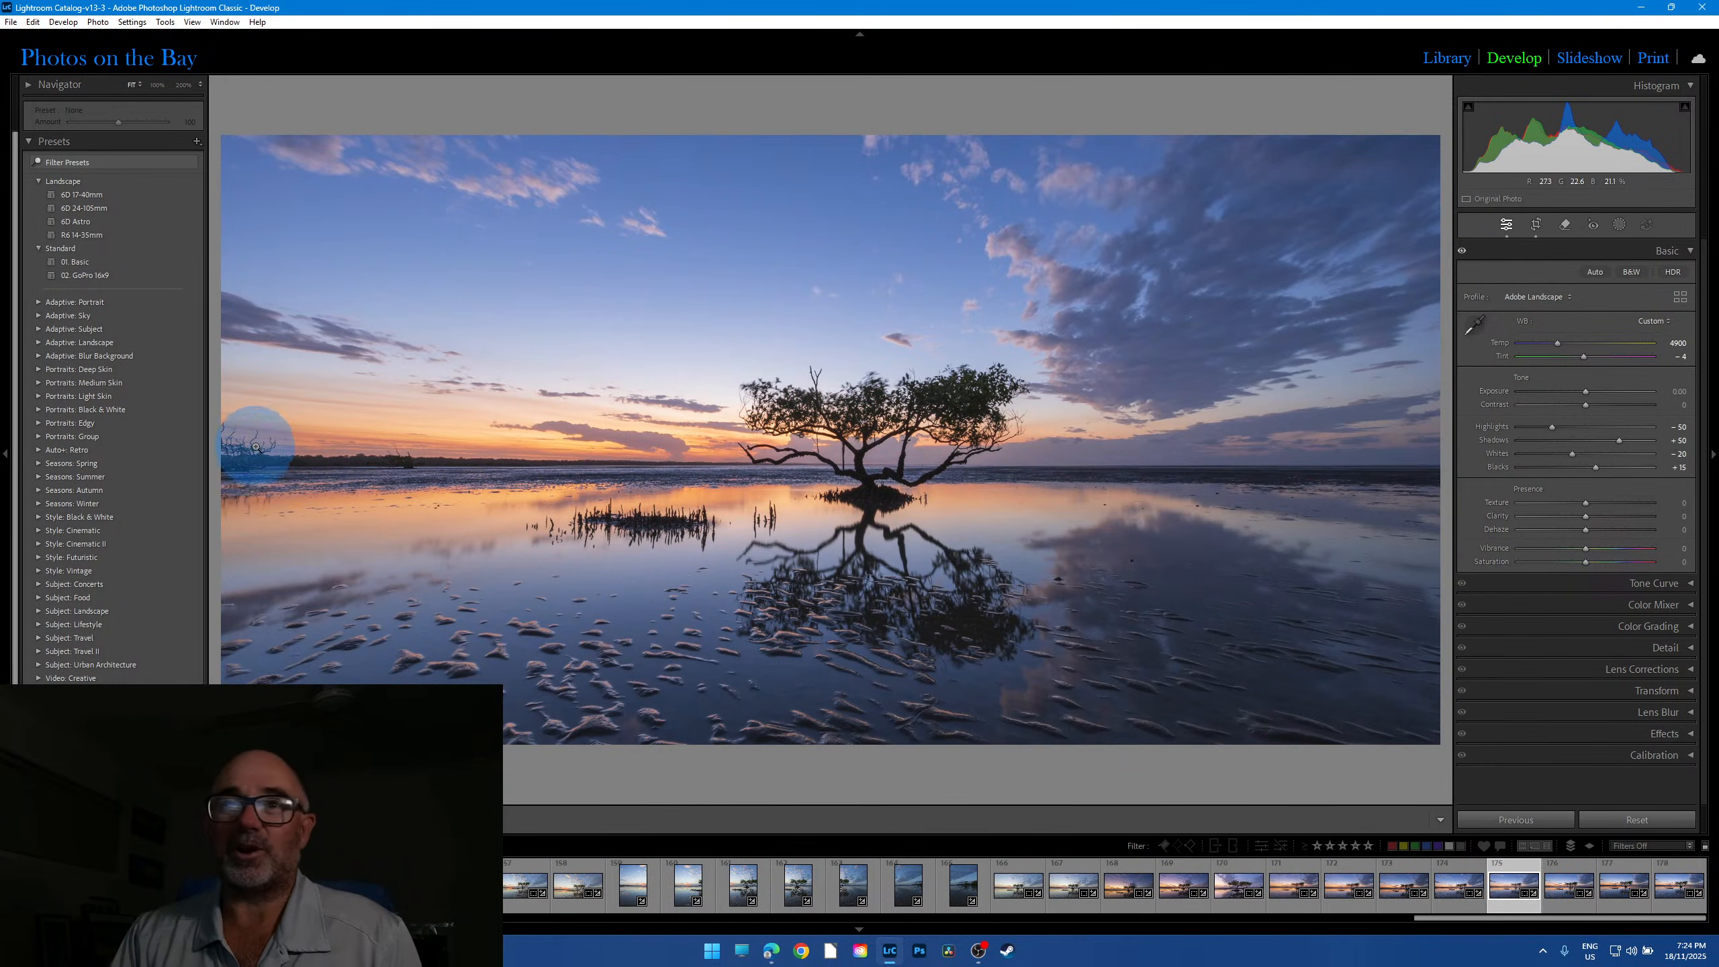
{"action": "left_click", "coordinate": [274, 488]}
{"action": "left_click", "coordinate": [1348, 786]}
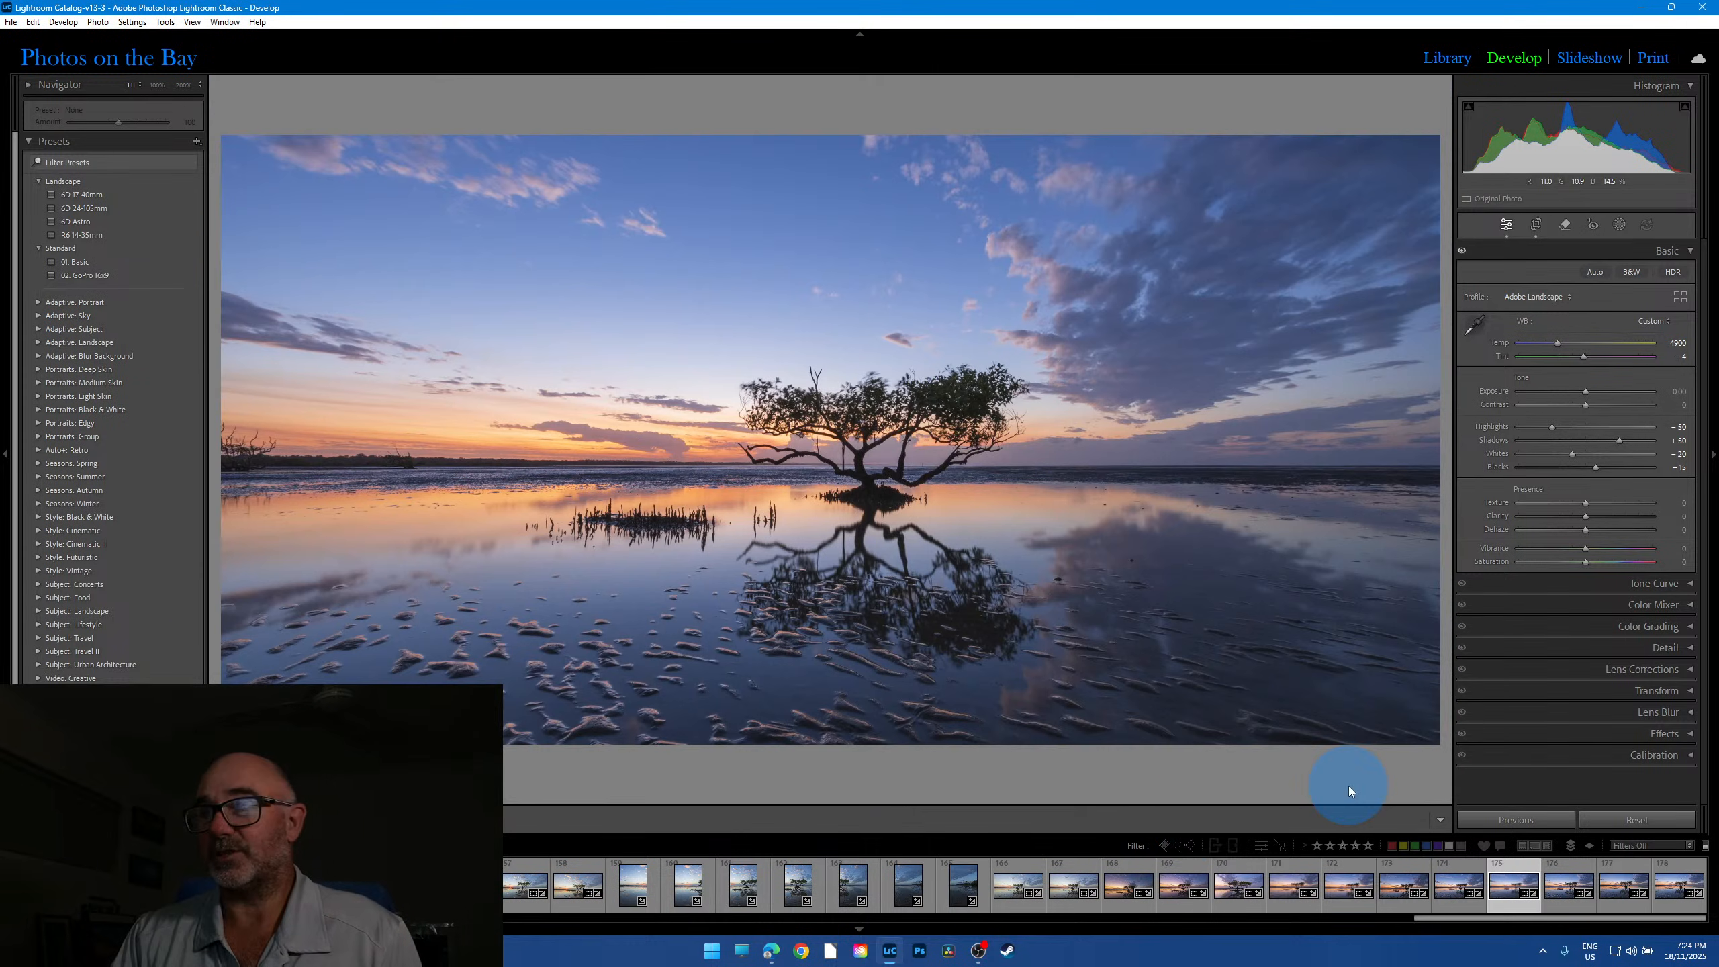
{"action": "left_click", "coordinate": [1671, 904]}
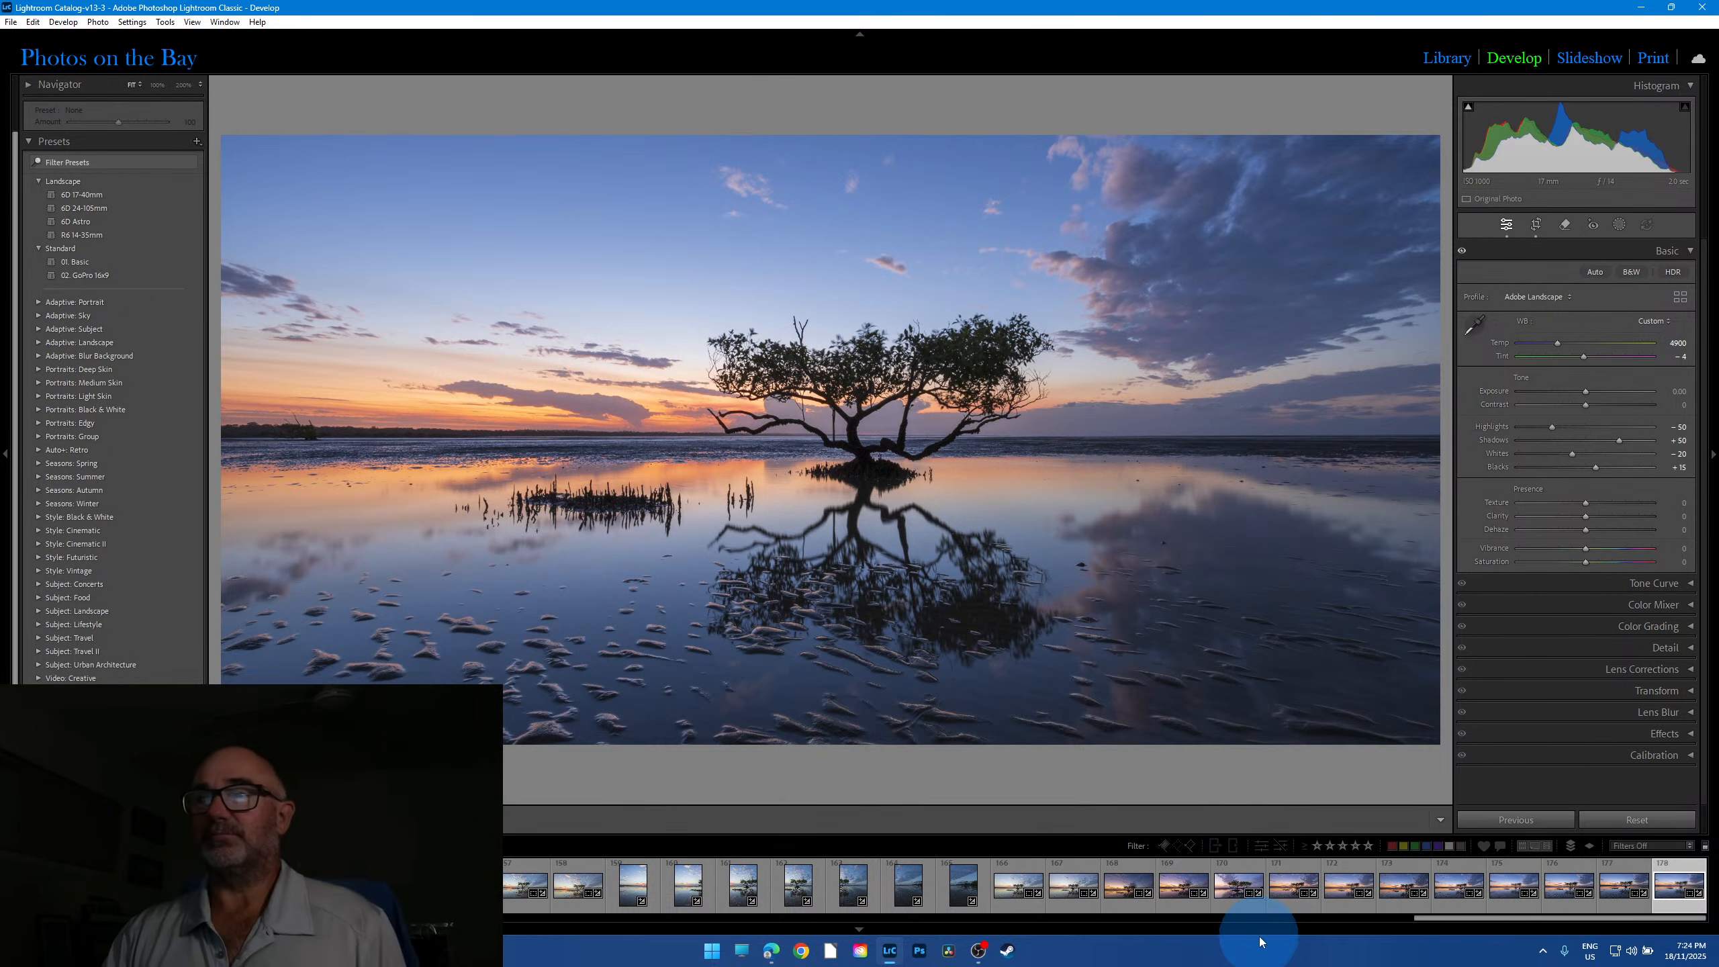
Step: Reopen the wide sunrise crop, photo 106, and check the mangrove roots beside the sun's reflection at 100%
{"action": "left_click_drag", "start_coordinate": [1509, 919], "coordinate": [990, 922]}
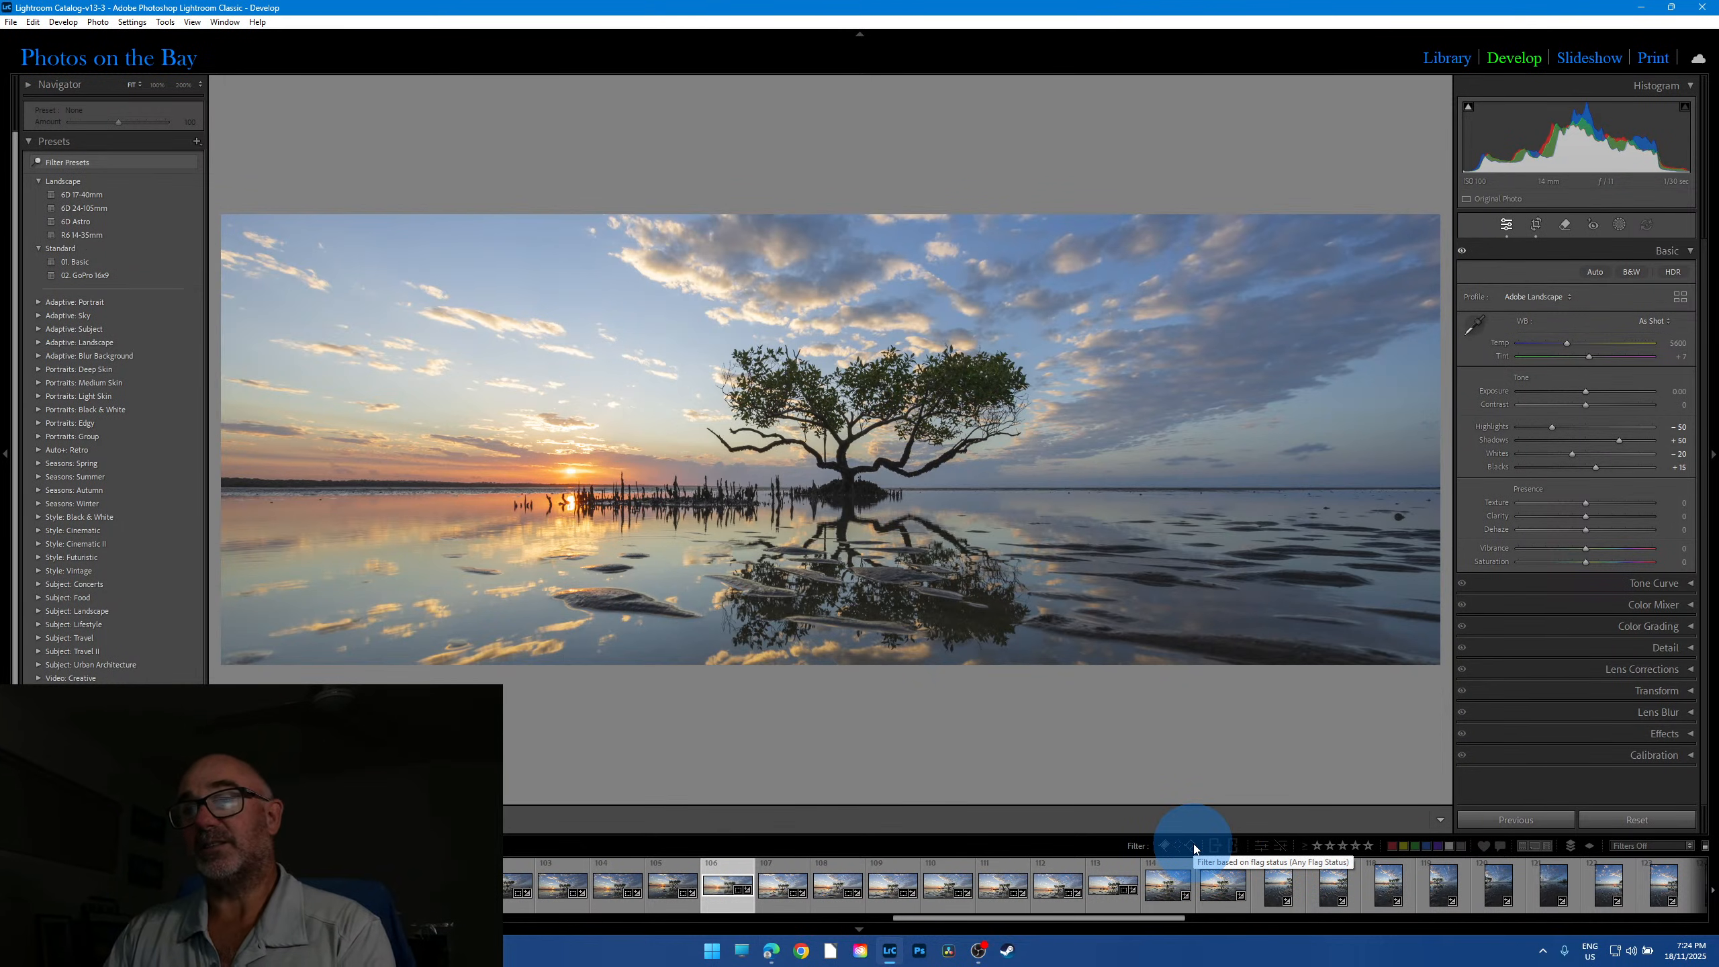
{"action": "left_click", "coordinate": [611, 519]}
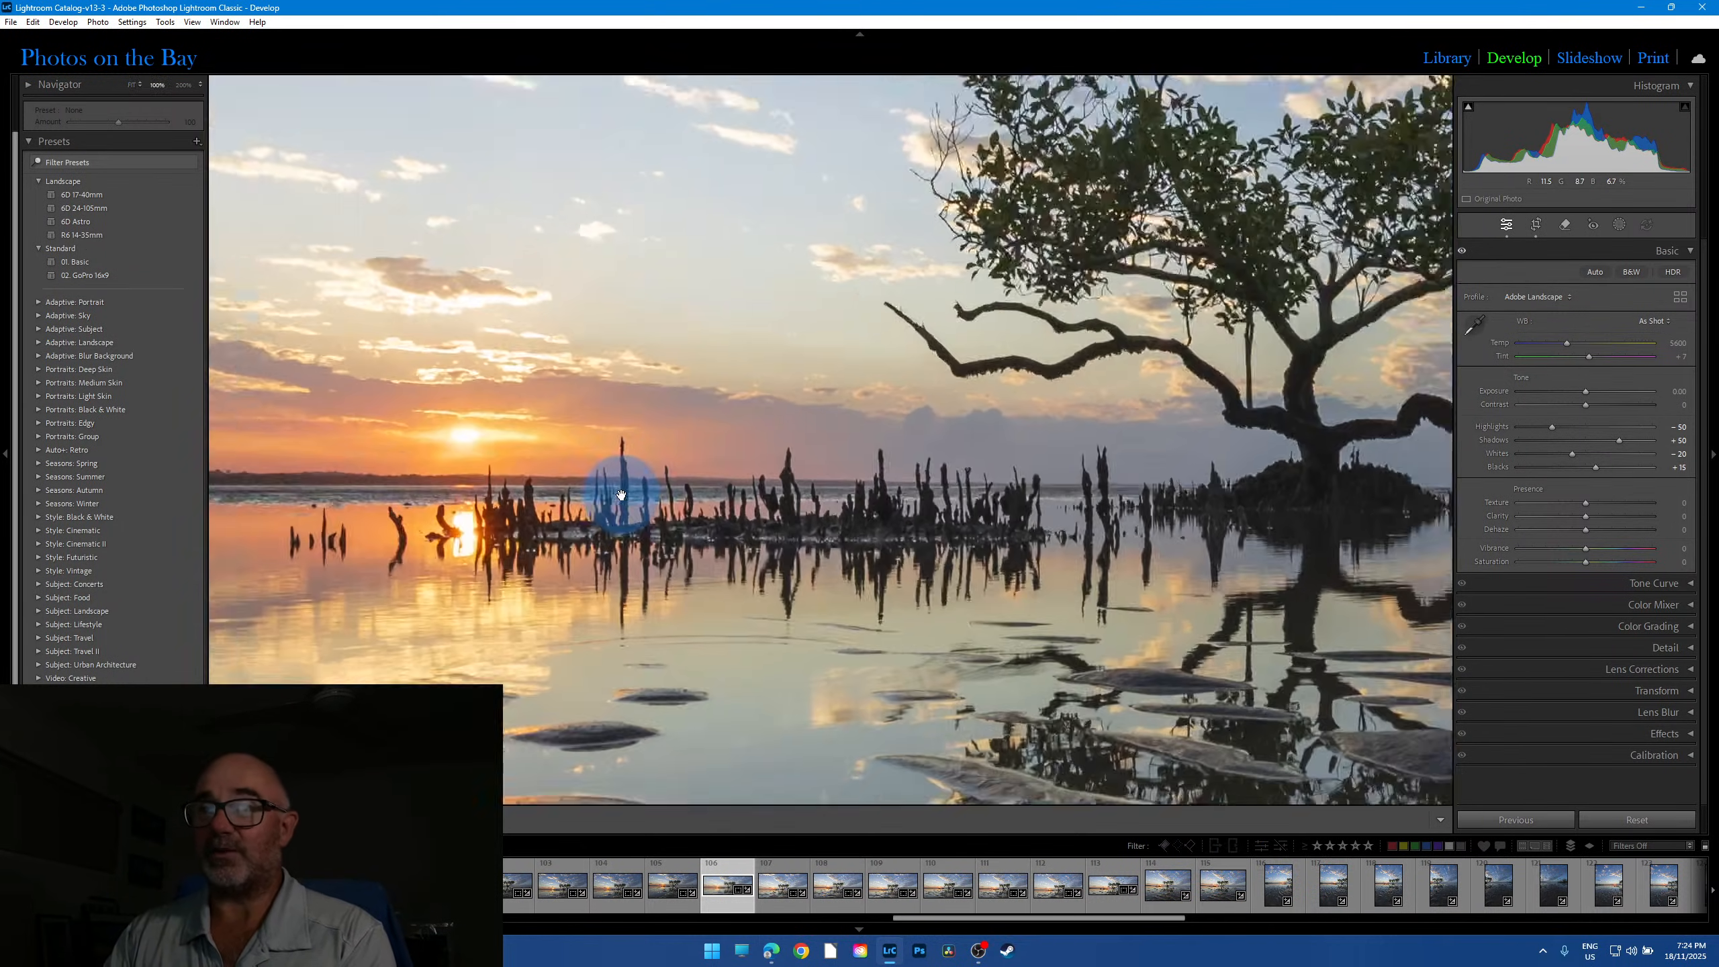
{"action": "left_click", "coordinate": [640, 522]}
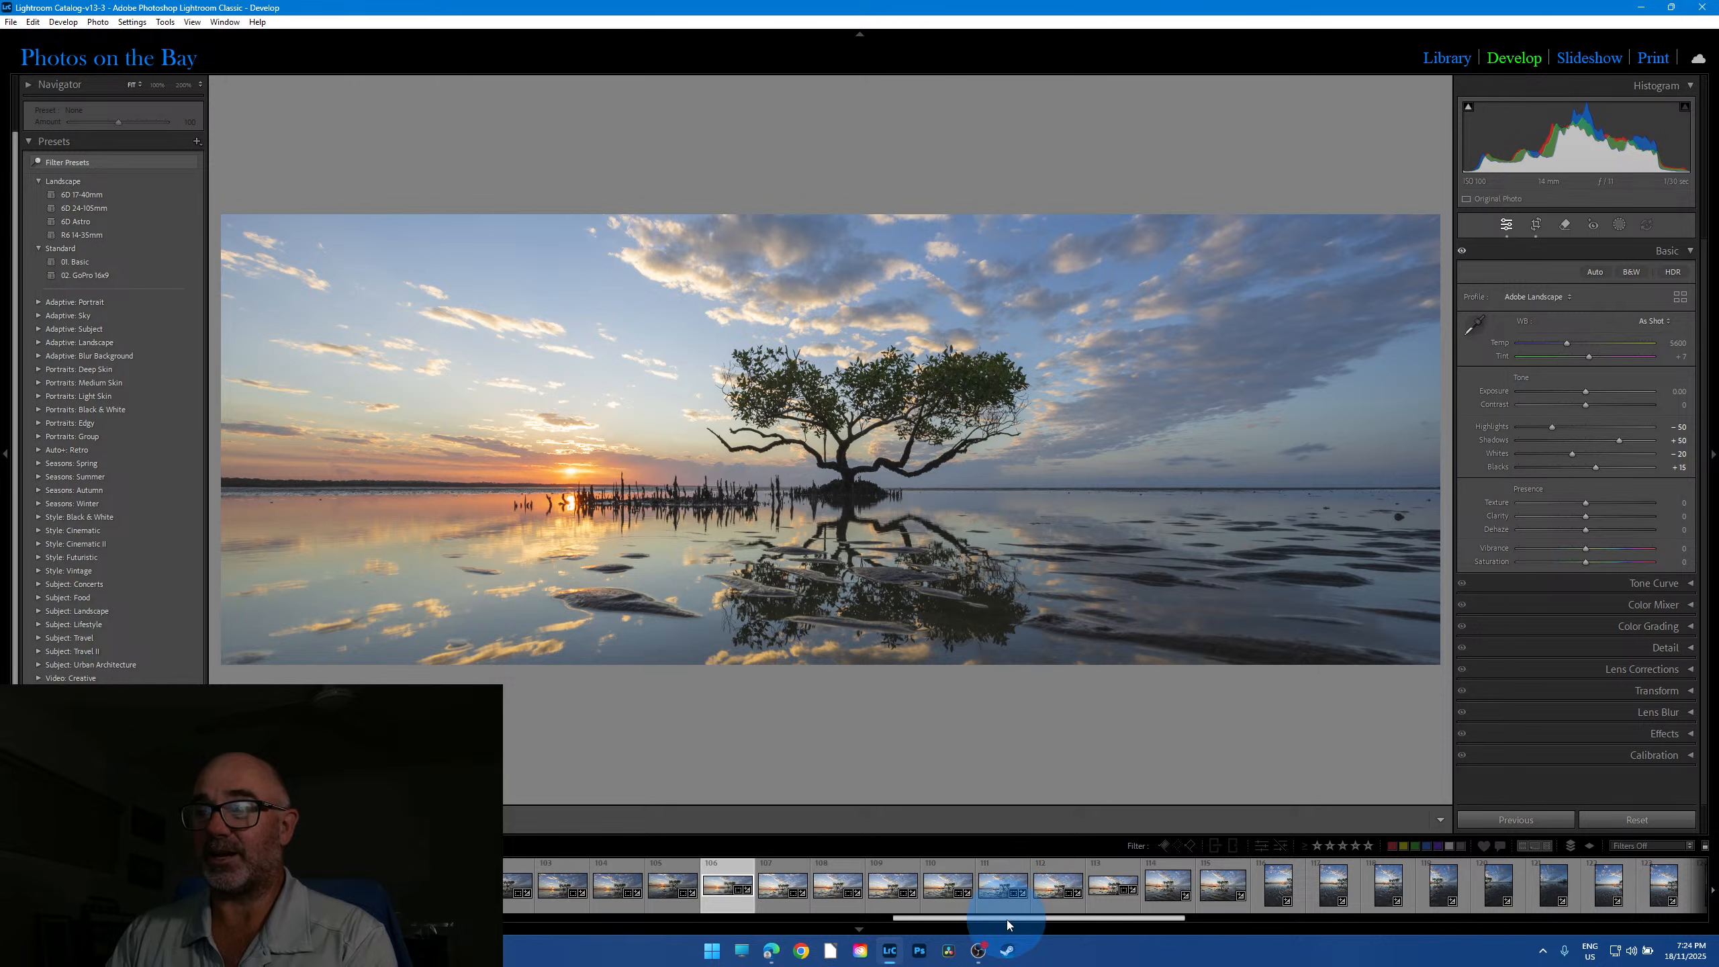
{"action": "left_click_drag", "start_coordinate": [1007, 919], "coordinate": [787, 938]}
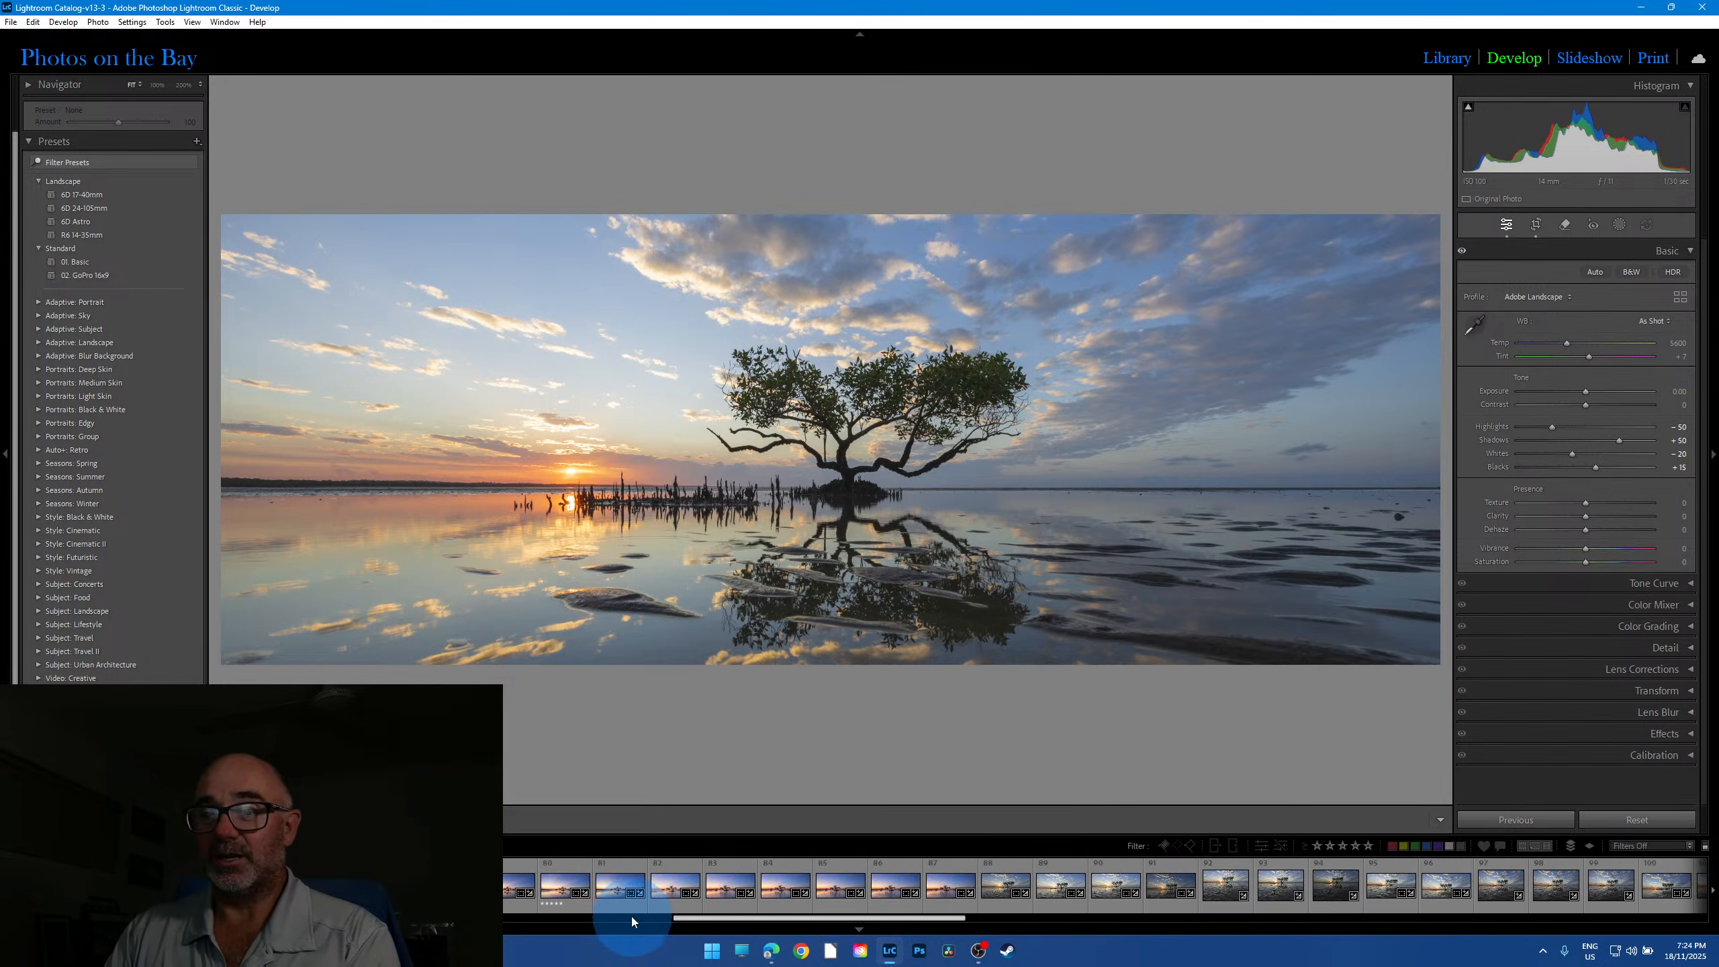
Step: View five-star photo 80 and compare it with the single-tree twilight photos 174 and 168
{"action": "left_click", "coordinate": [559, 881]}
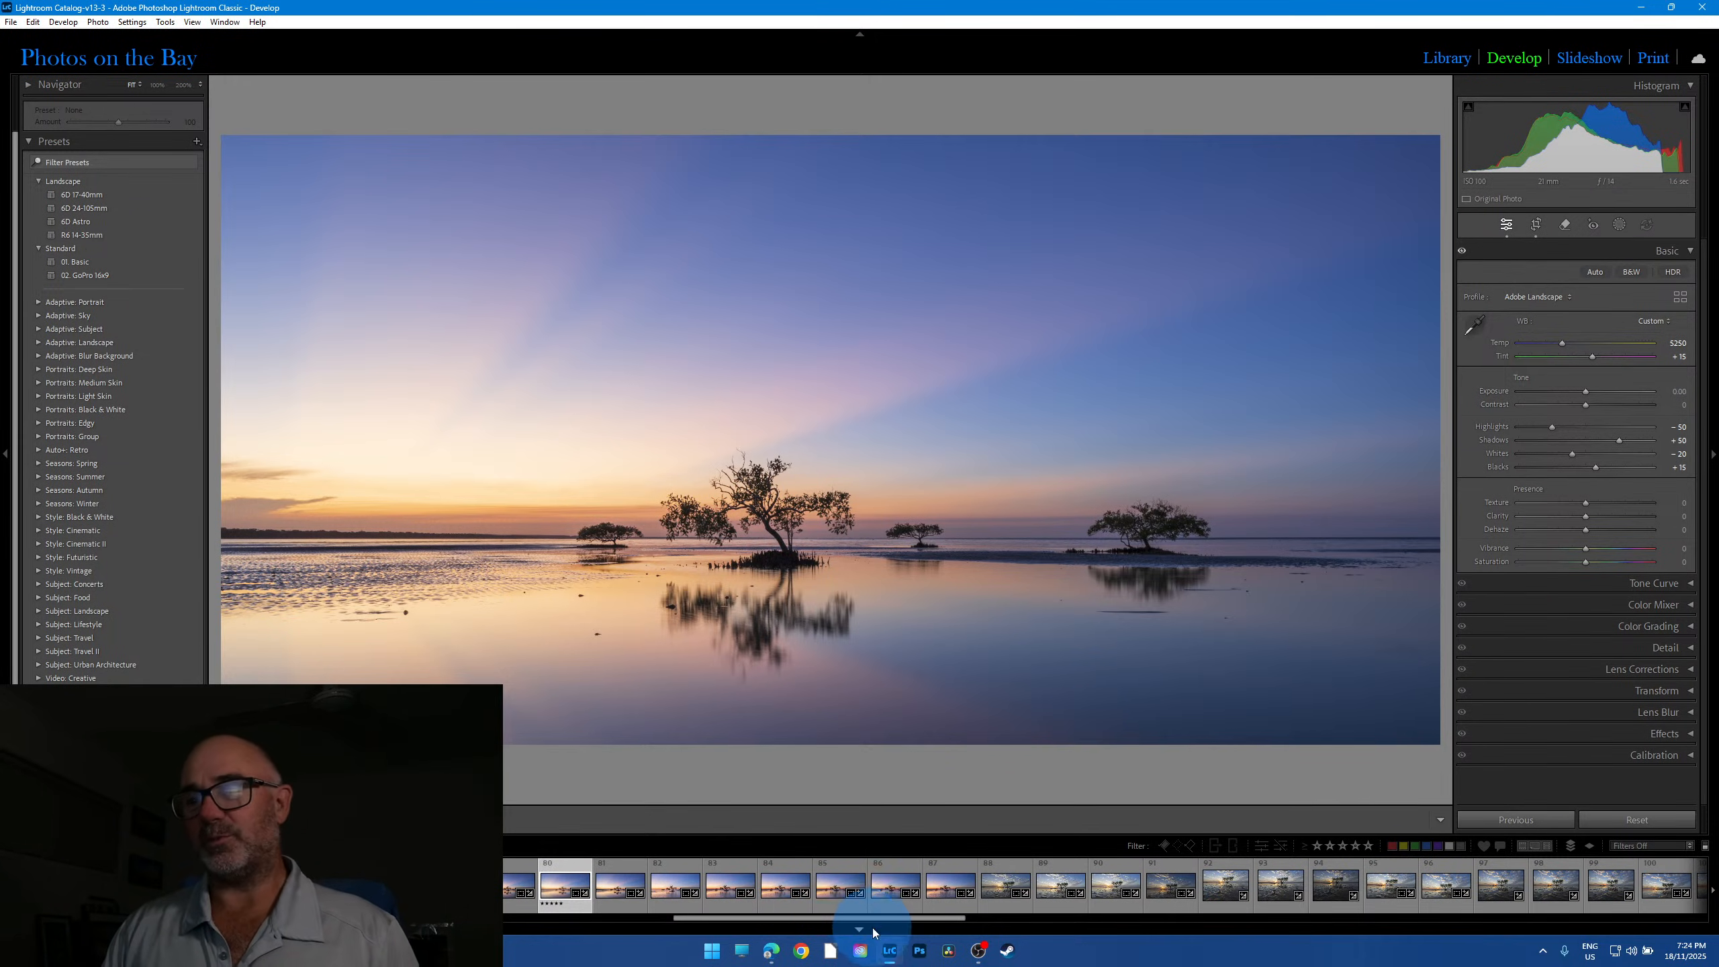
{"action": "left_click_drag", "start_coordinate": [854, 920], "coordinate": [1485, 906]}
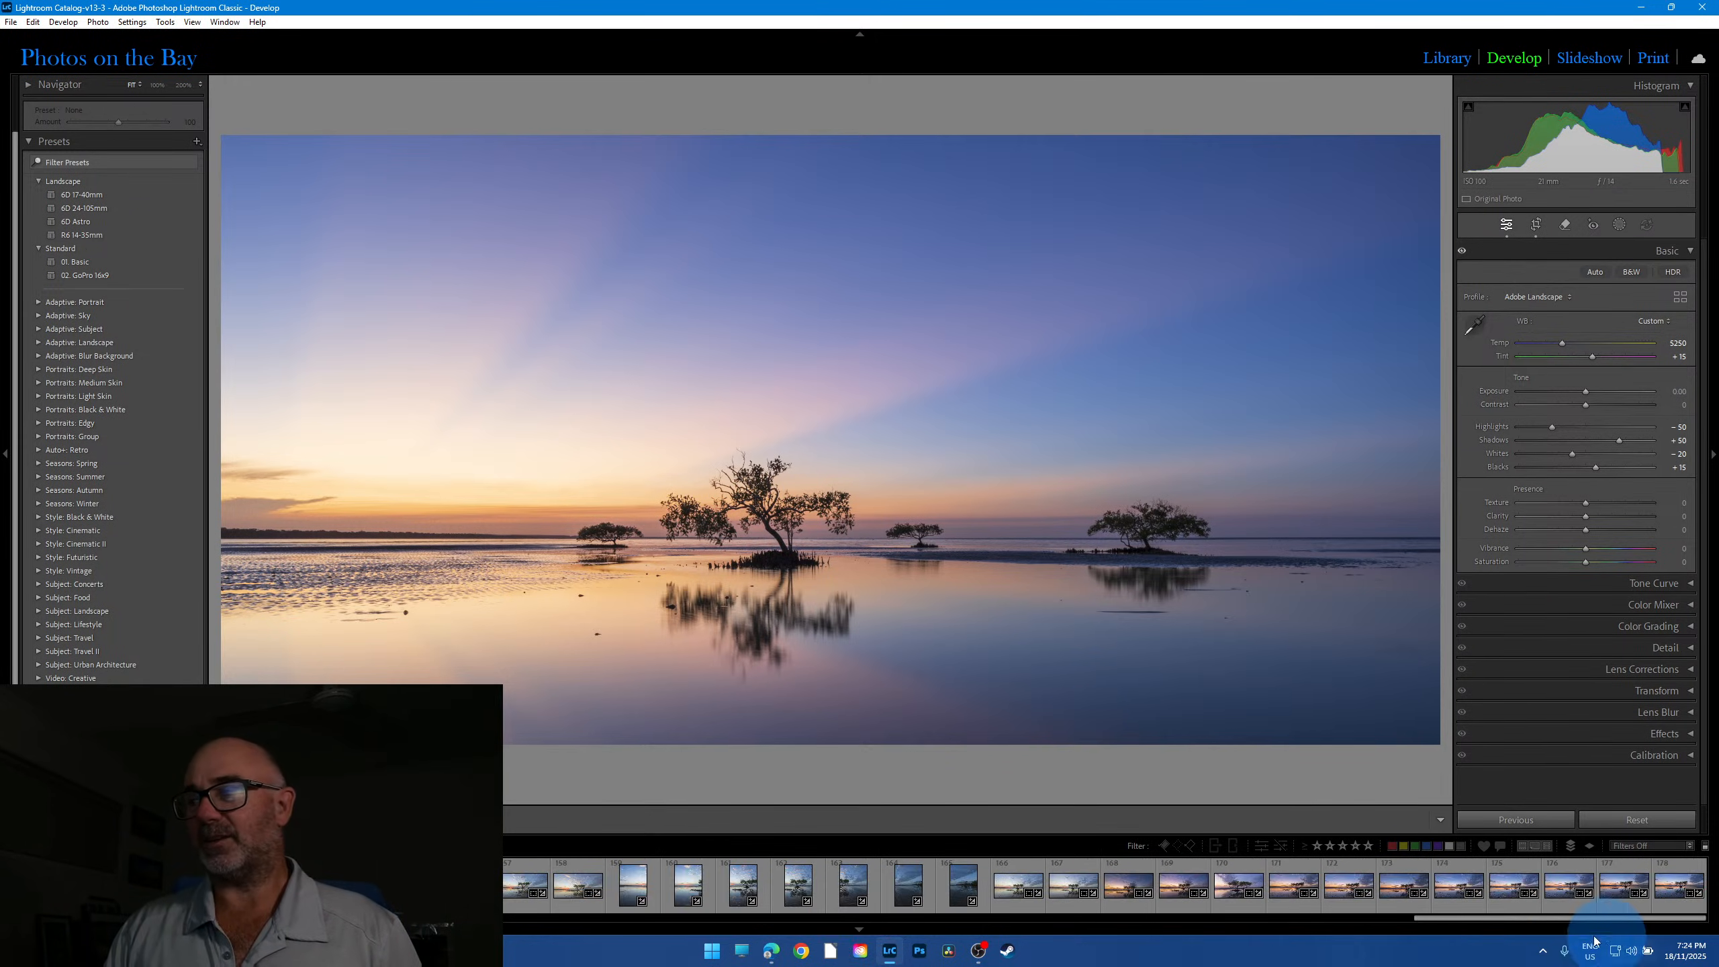
{"action": "left_click", "coordinate": [1453, 905]}
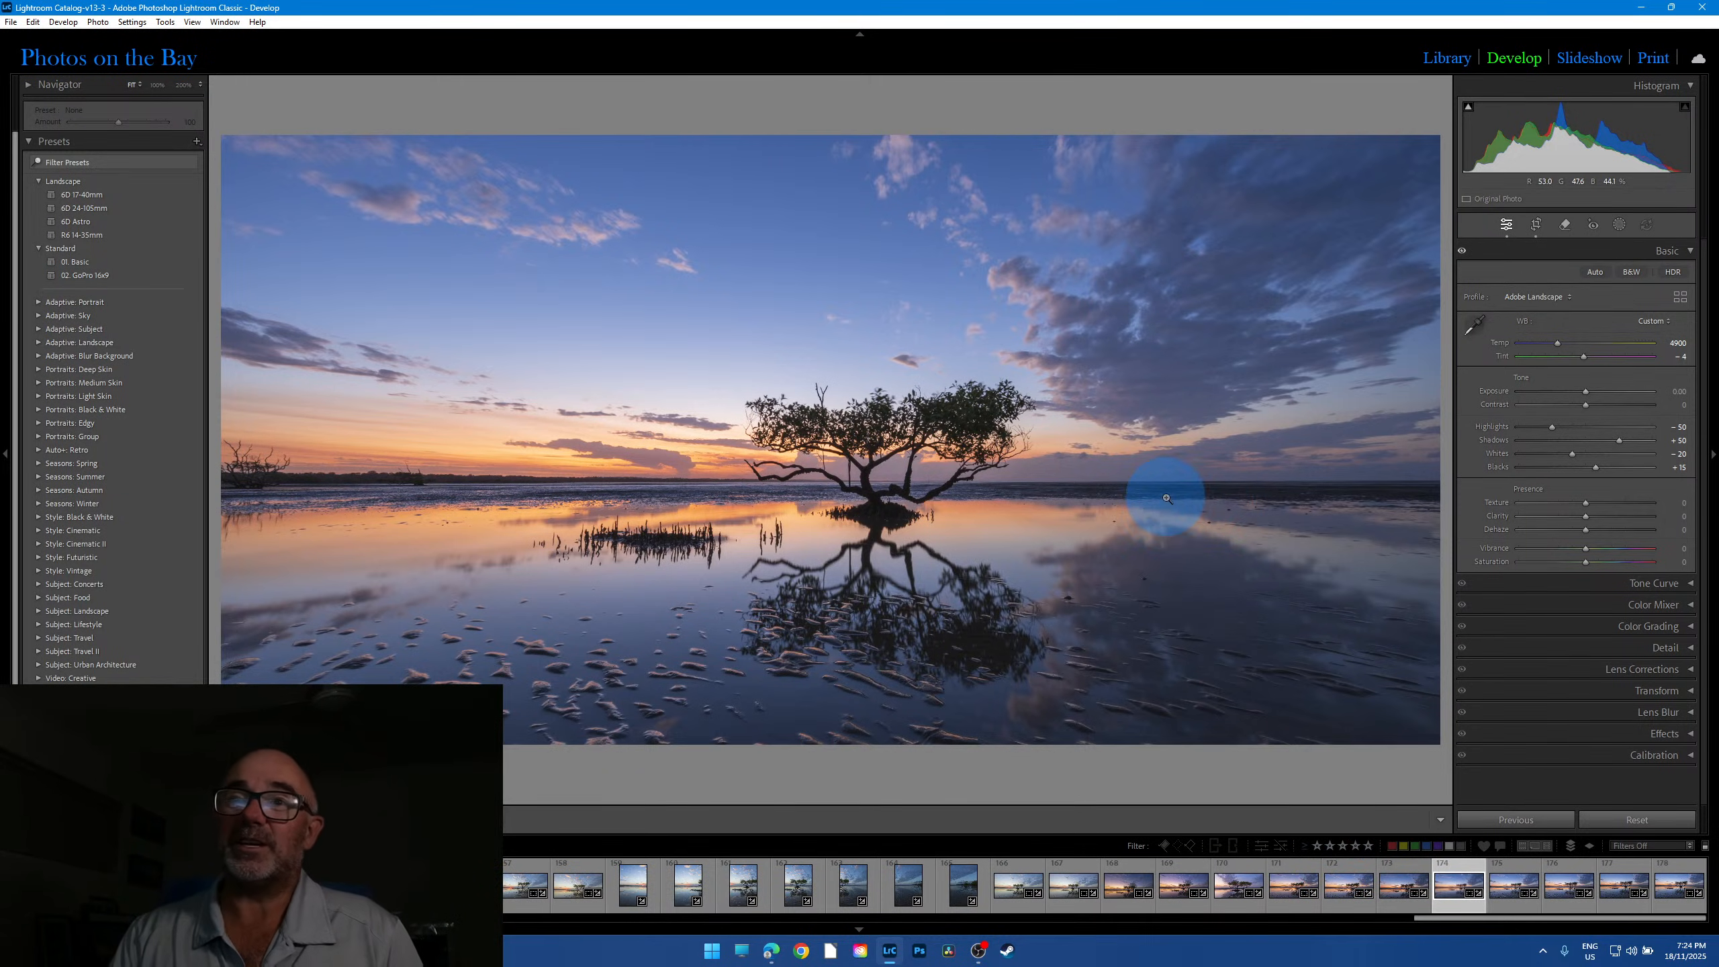
{"action": "left_click", "coordinate": [1130, 912]}
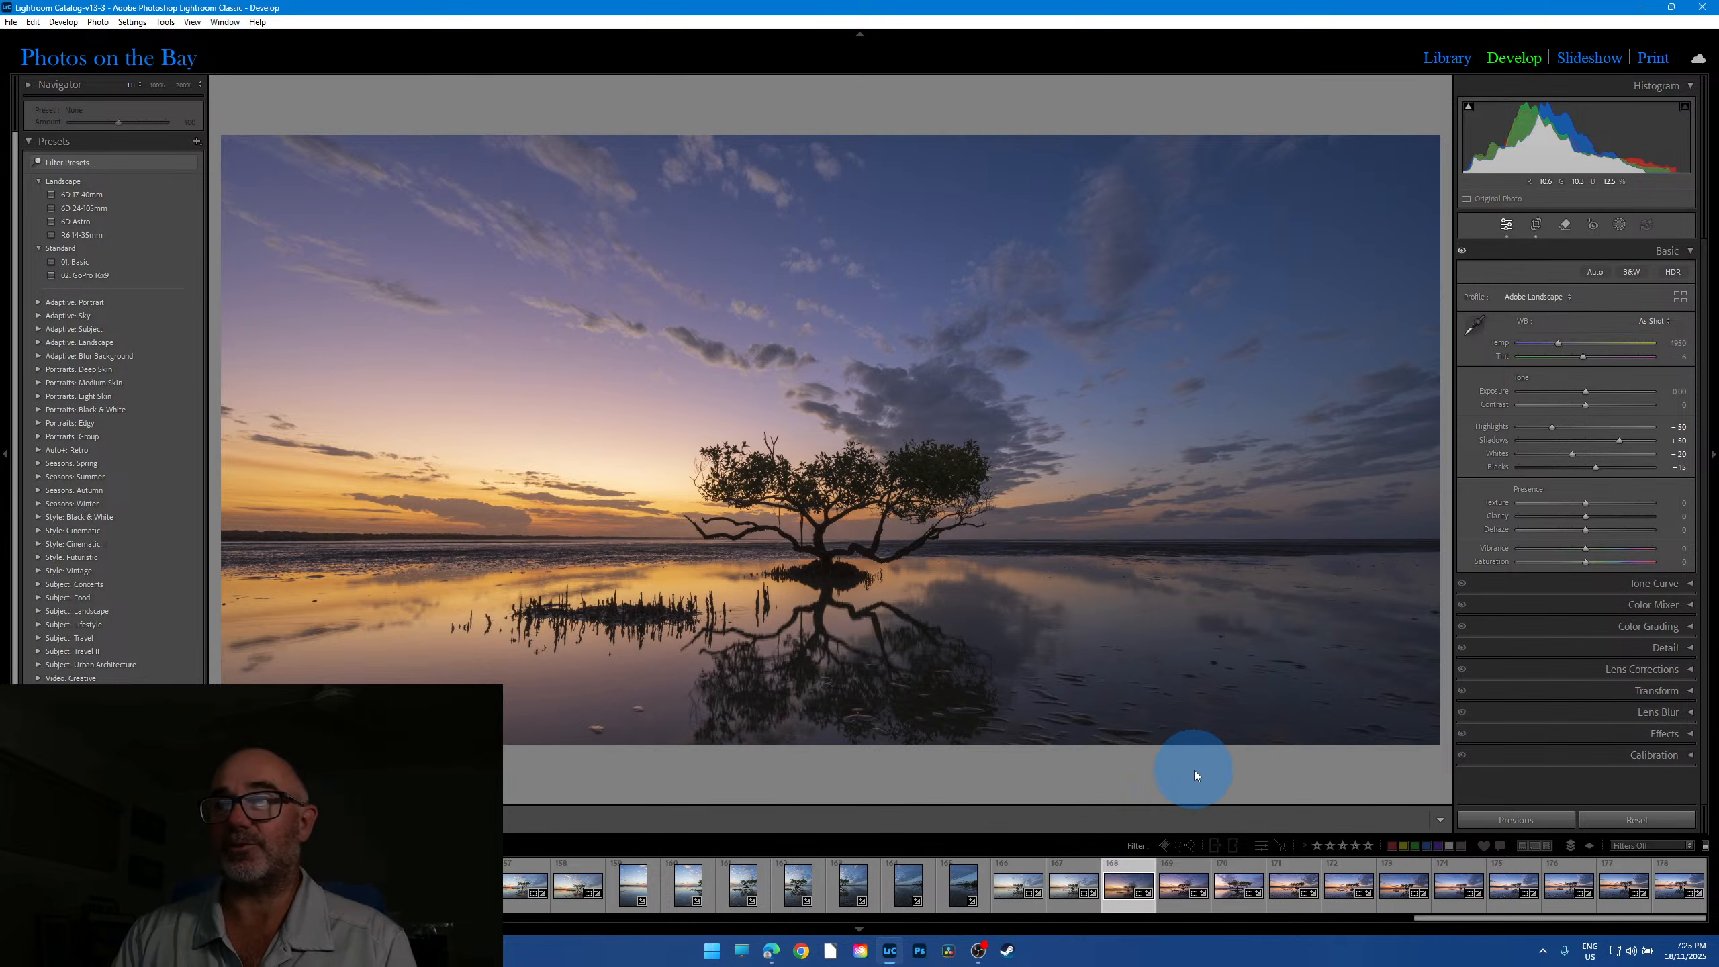
Step: Look through the rest of the shoot and open sunrise photo 100 of the single mangrove
{"action": "left_click_drag", "start_coordinate": [1528, 916], "coordinate": [1380, 918]}
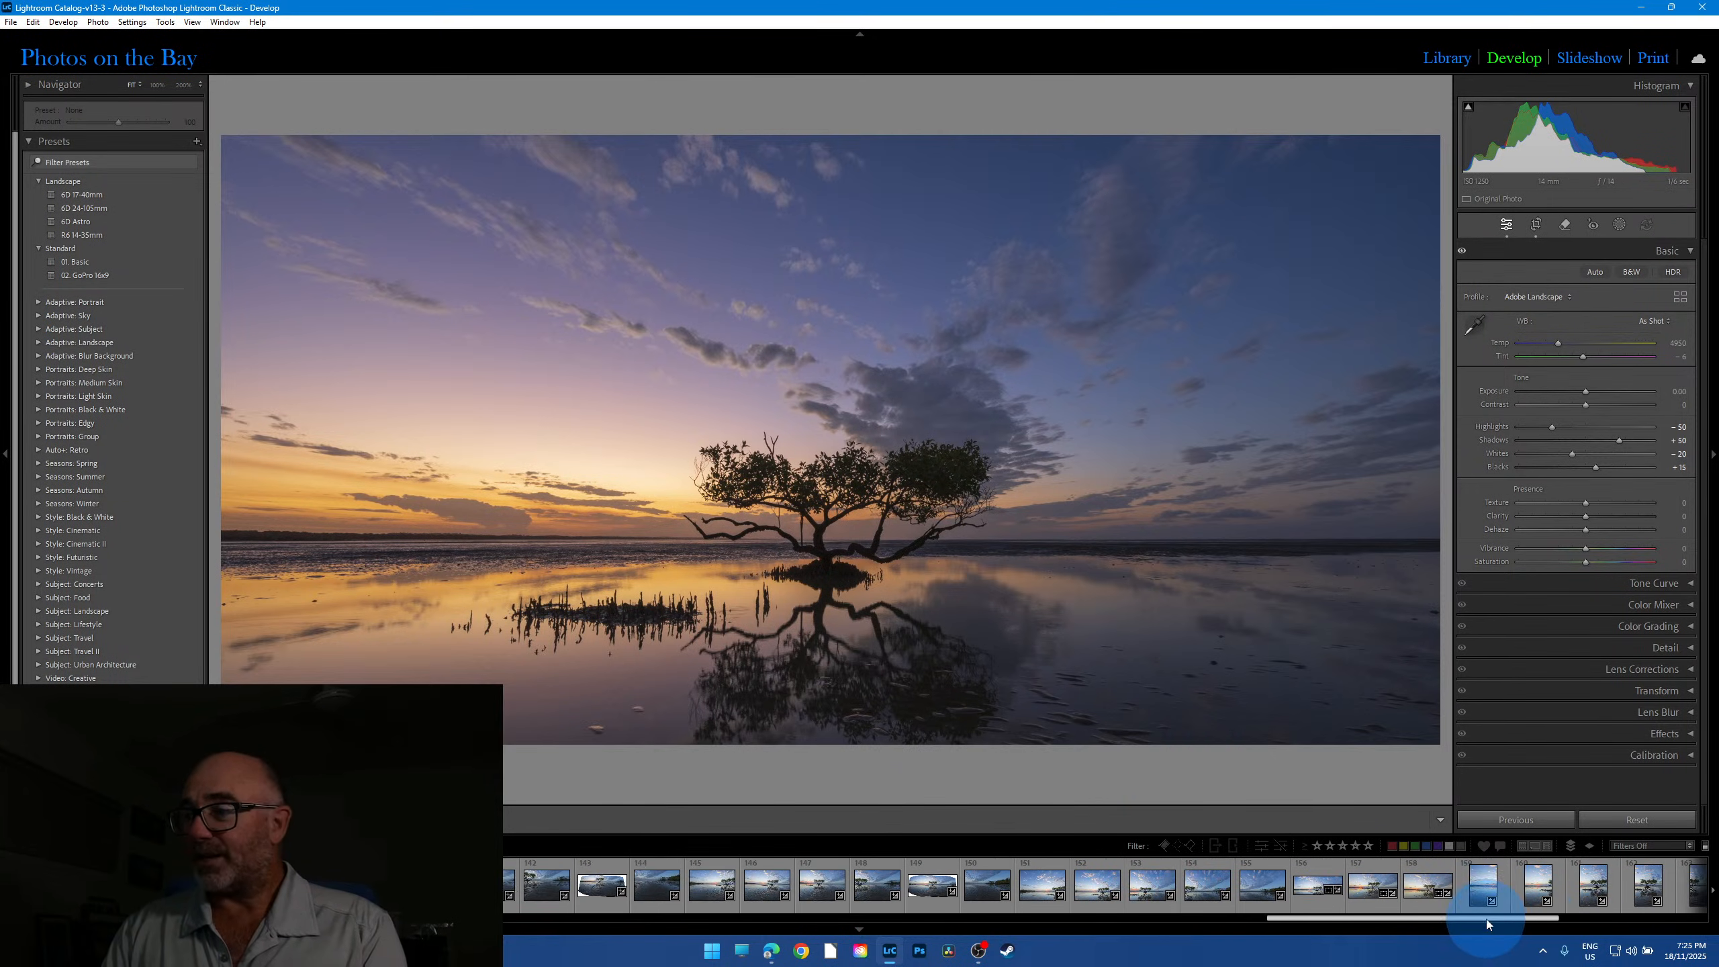
{"action": "left_click_drag", "start_coordinate": [1486, 919], "coordinate": [1646, 903]}
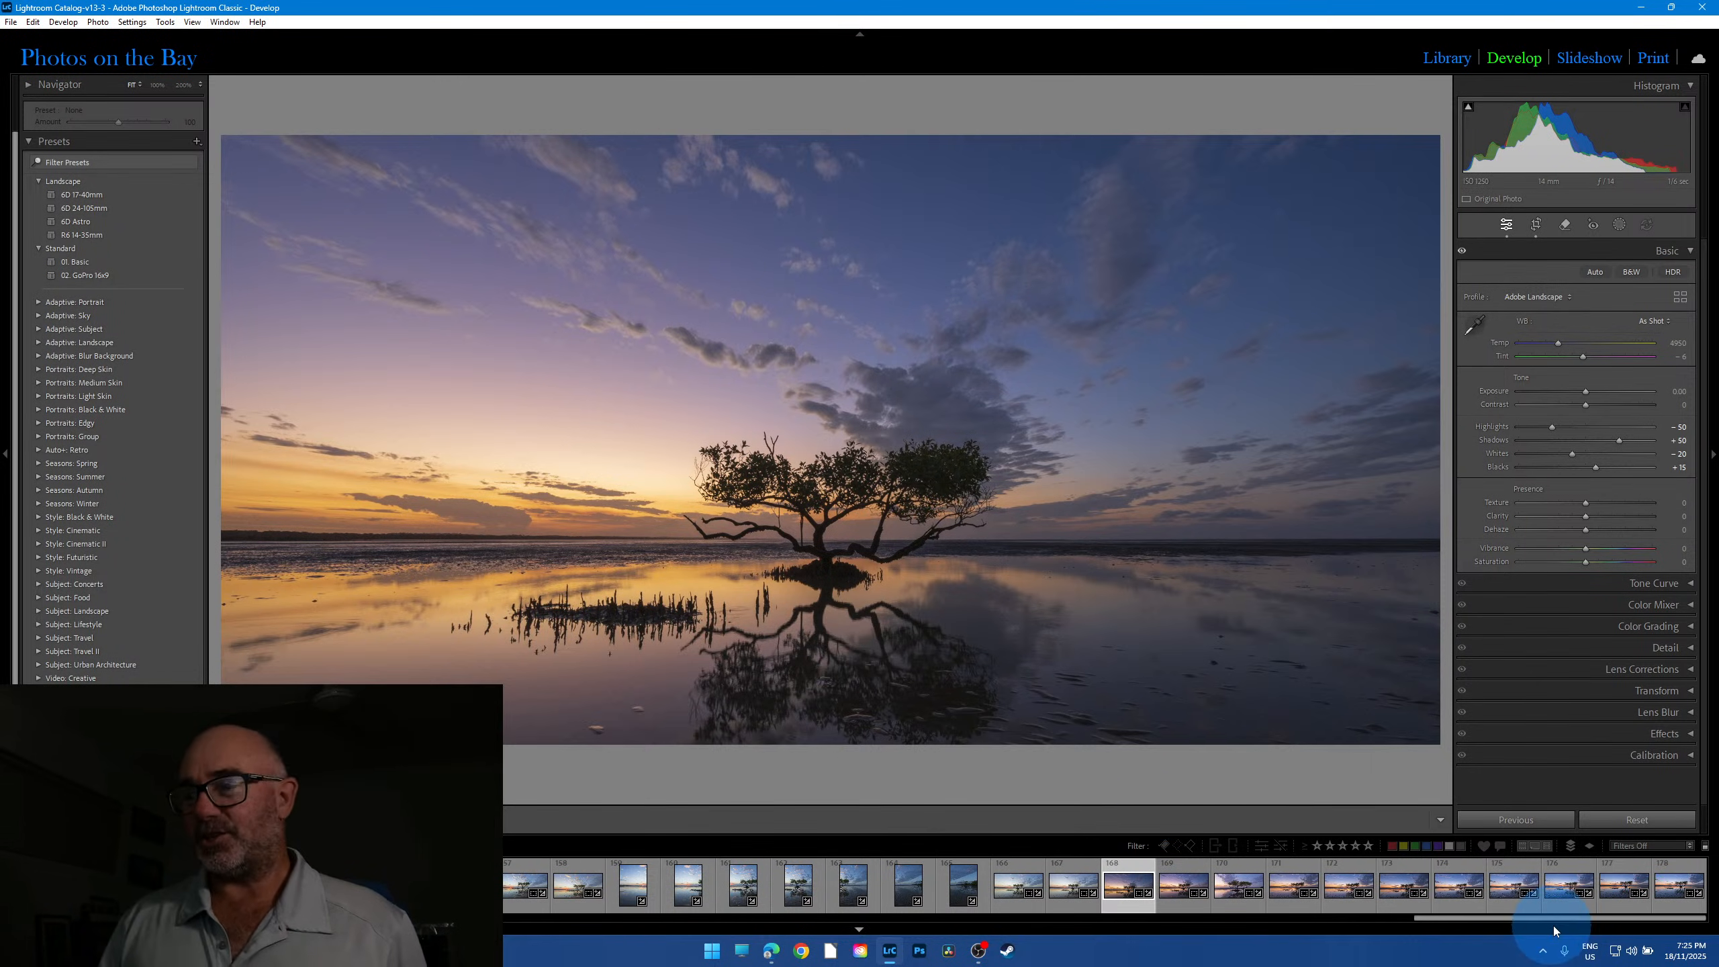
{"action": "left_click_drag", "start_coordinate": [1549, 925], "coordinate": [1463, 939]}
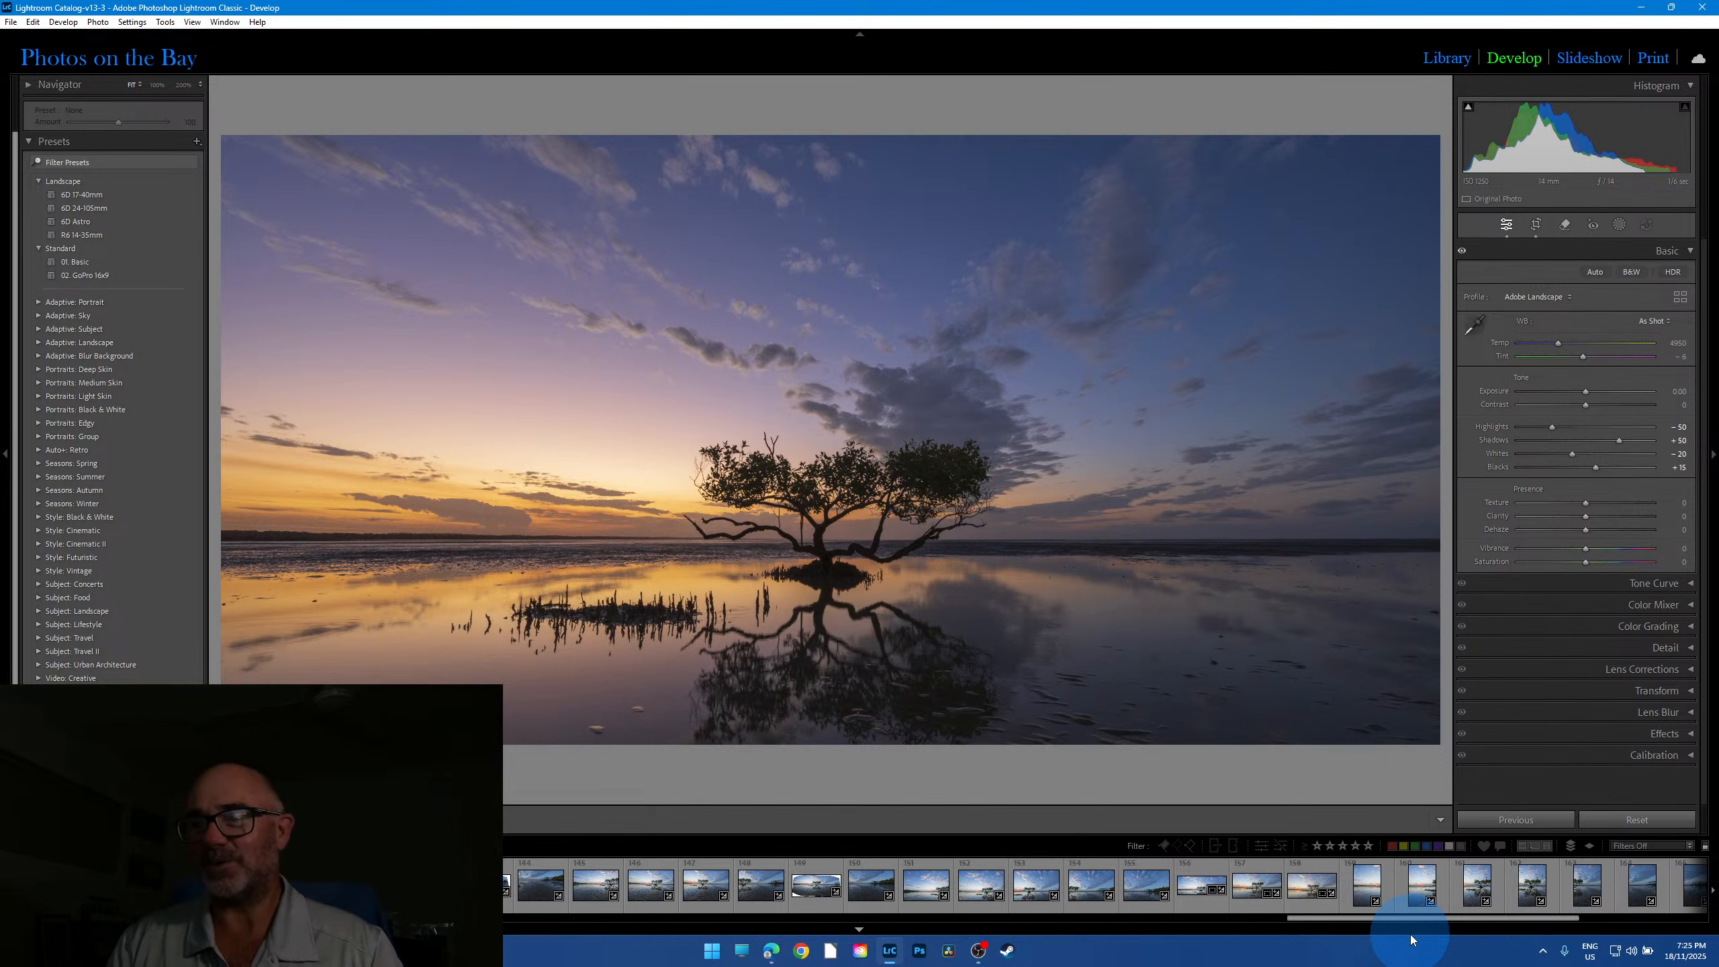
{"action": "left_click_drag", "start_coordinate": [1461, 920], "coordinate": [974, 938]}
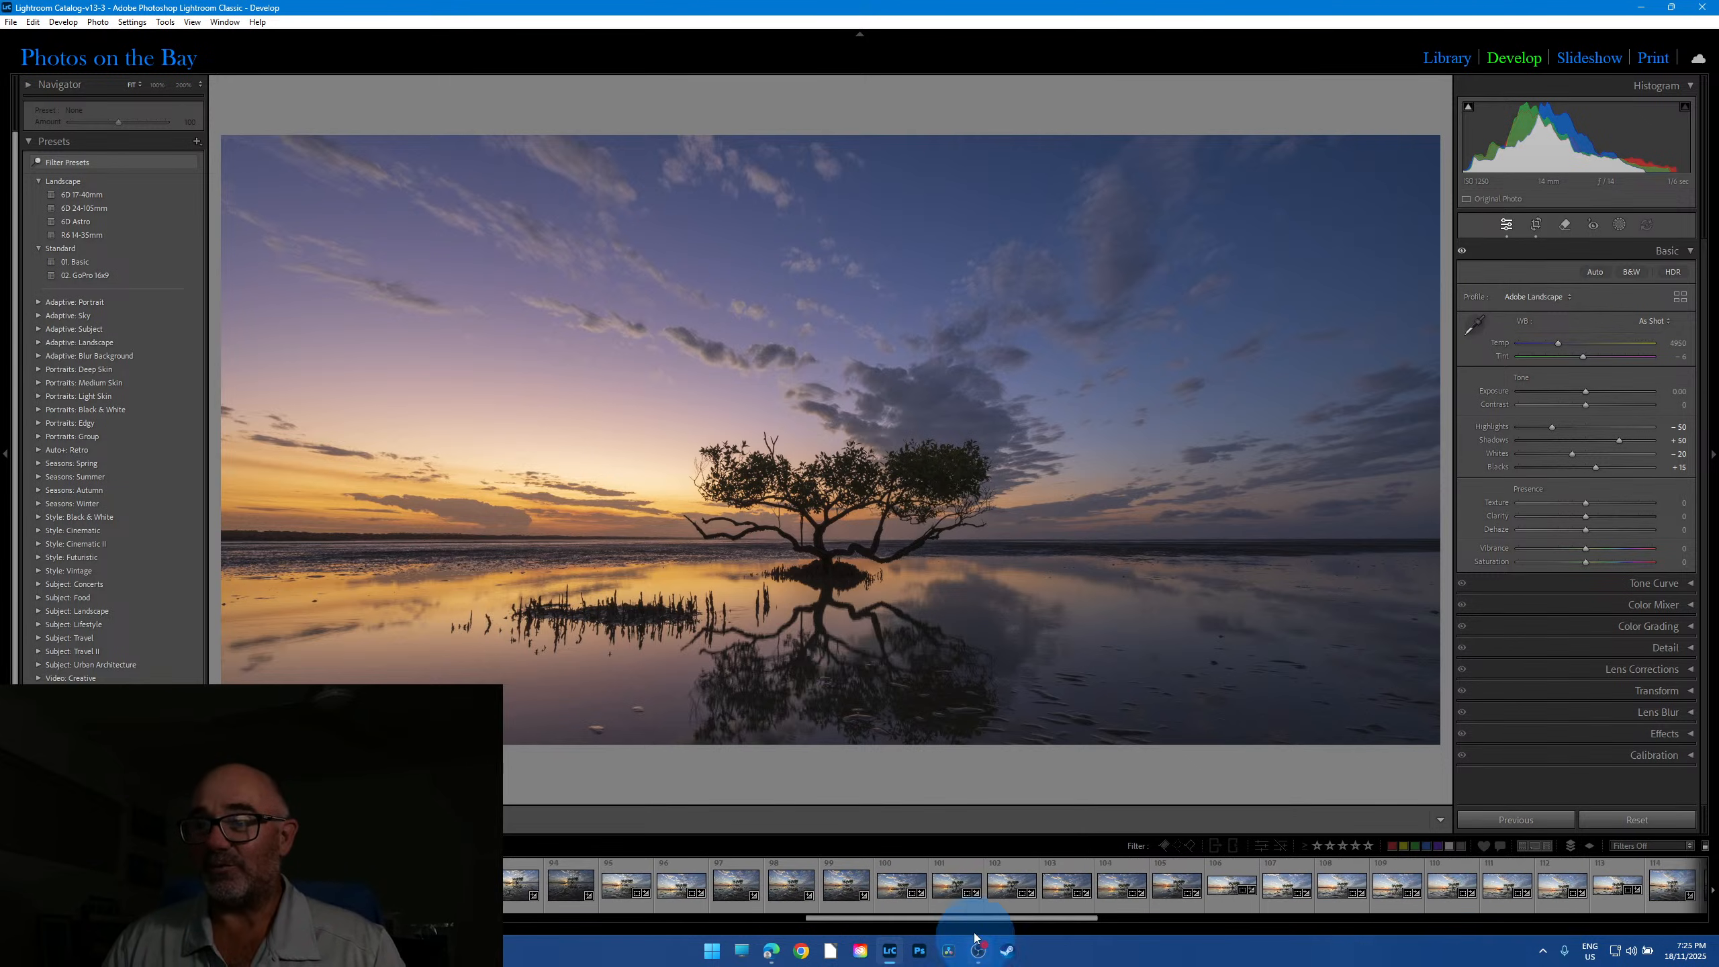
{"action": "left_click", "coordinate": [910, 909]}
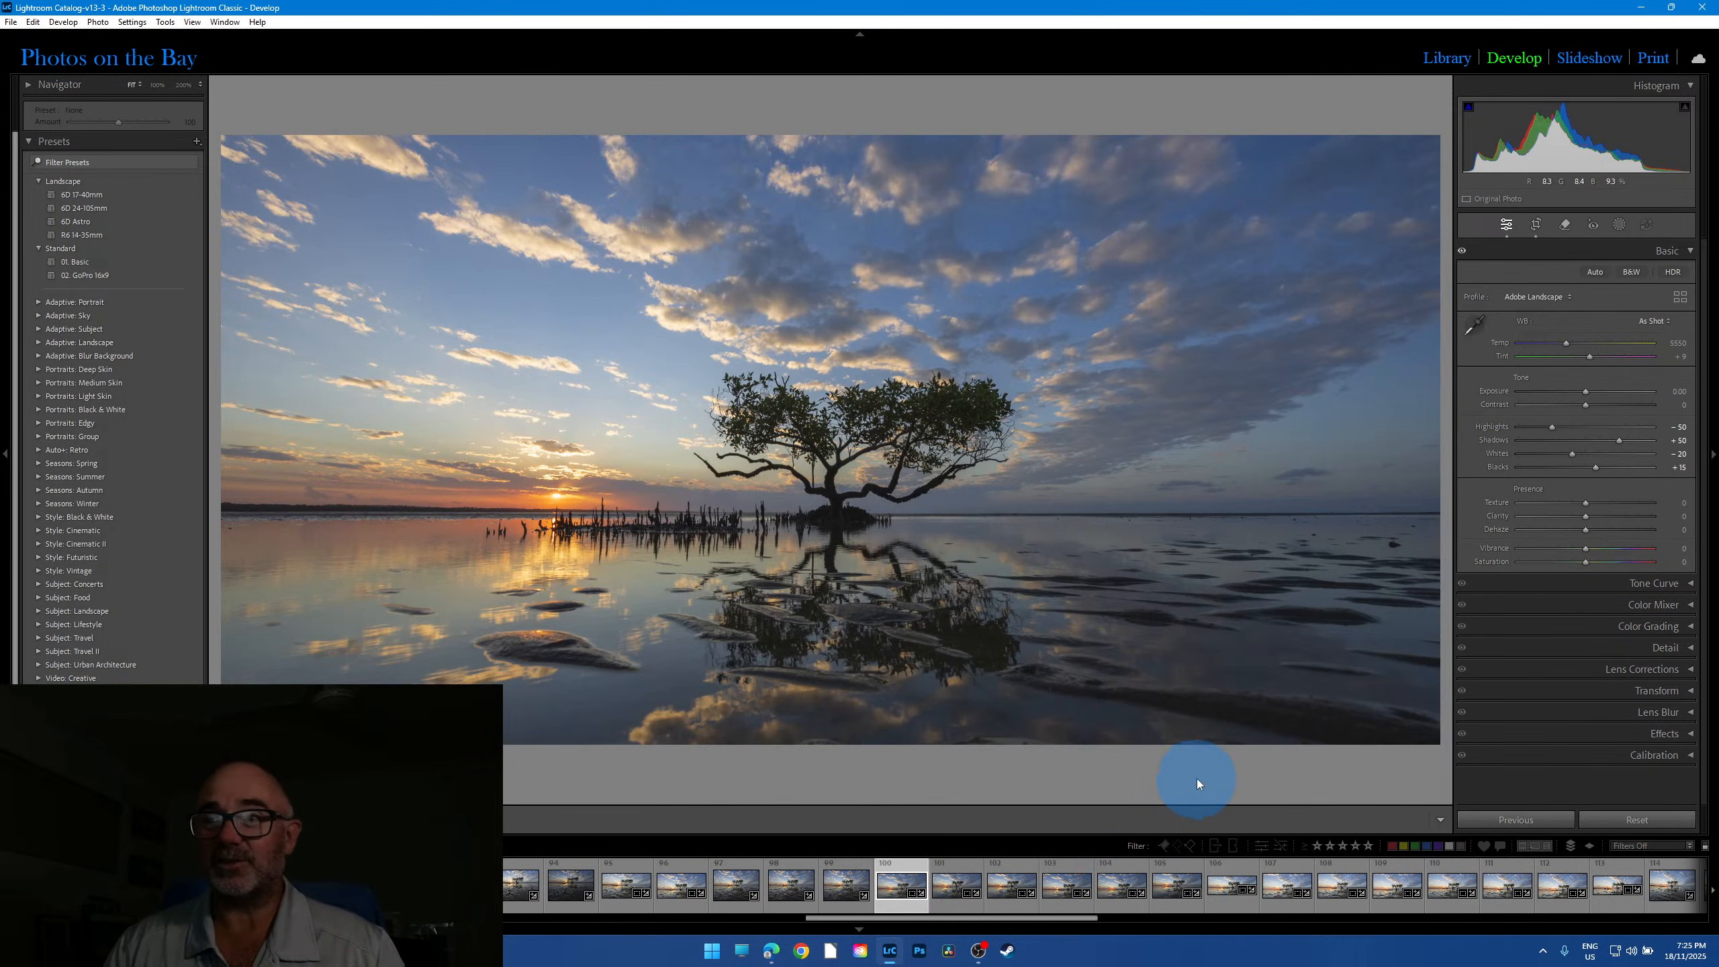
Step: Open another photo folder in the Library and bring up its purple twilight mangrove shot, photo 16, in Develop
{"action": "left_click", "coordinate": [1446, 58]}
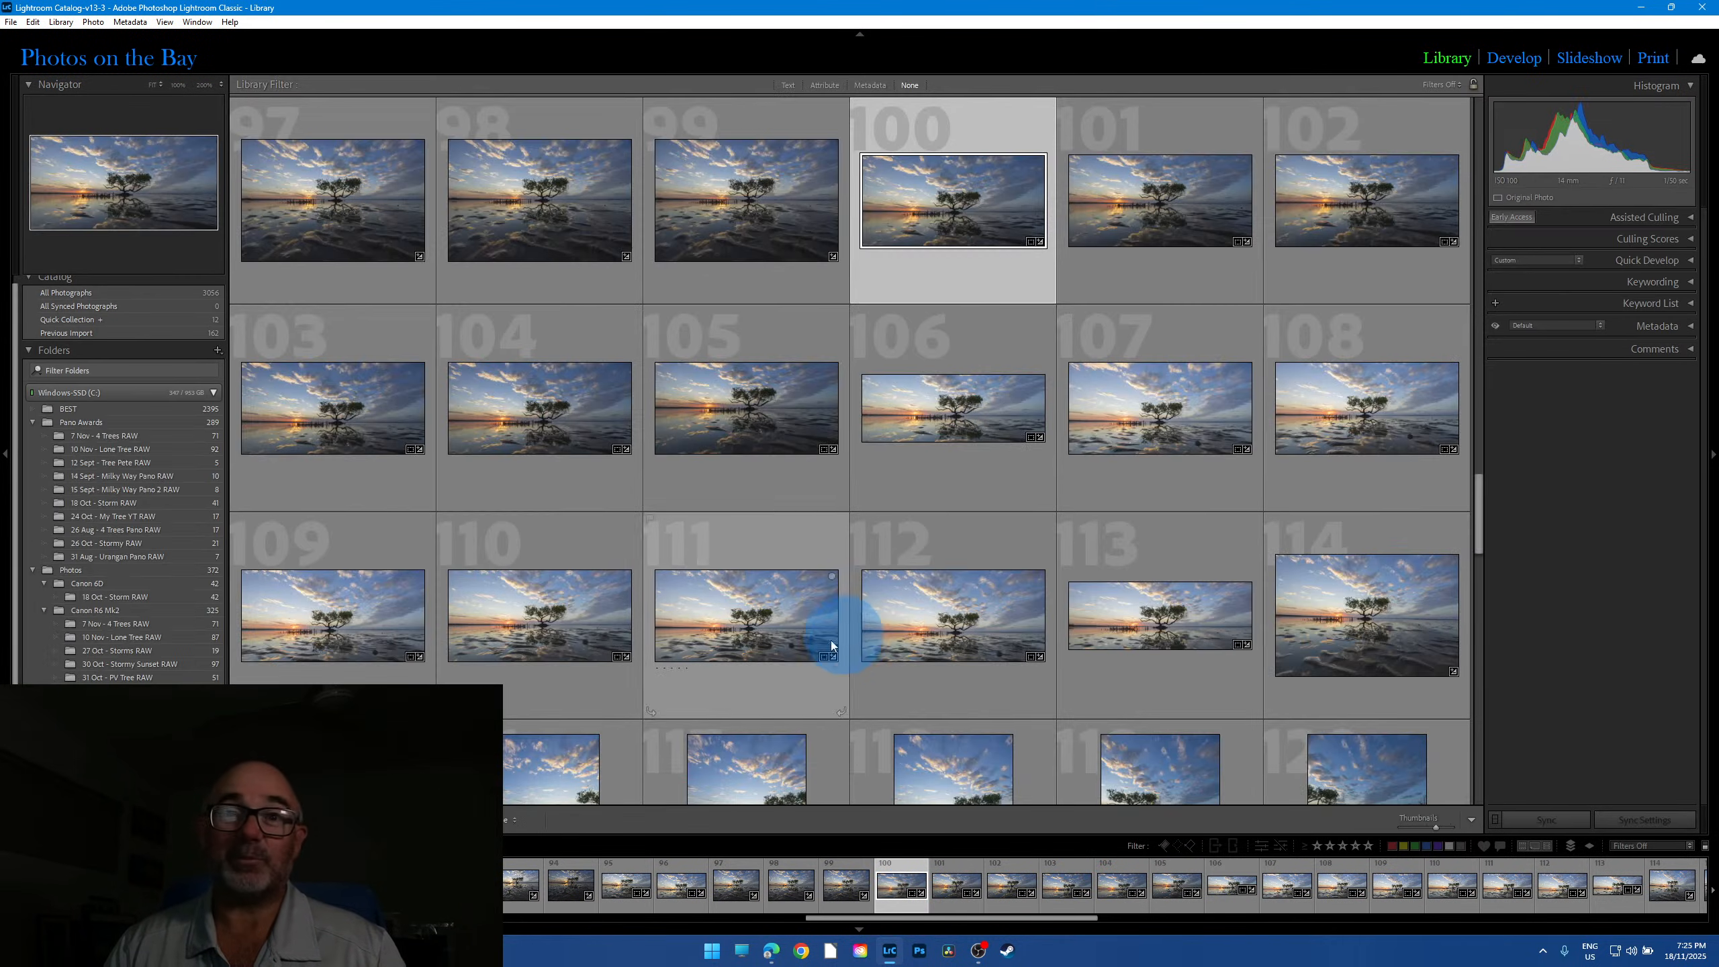
{"action": "left_click", "coordinate": [114, 765]}
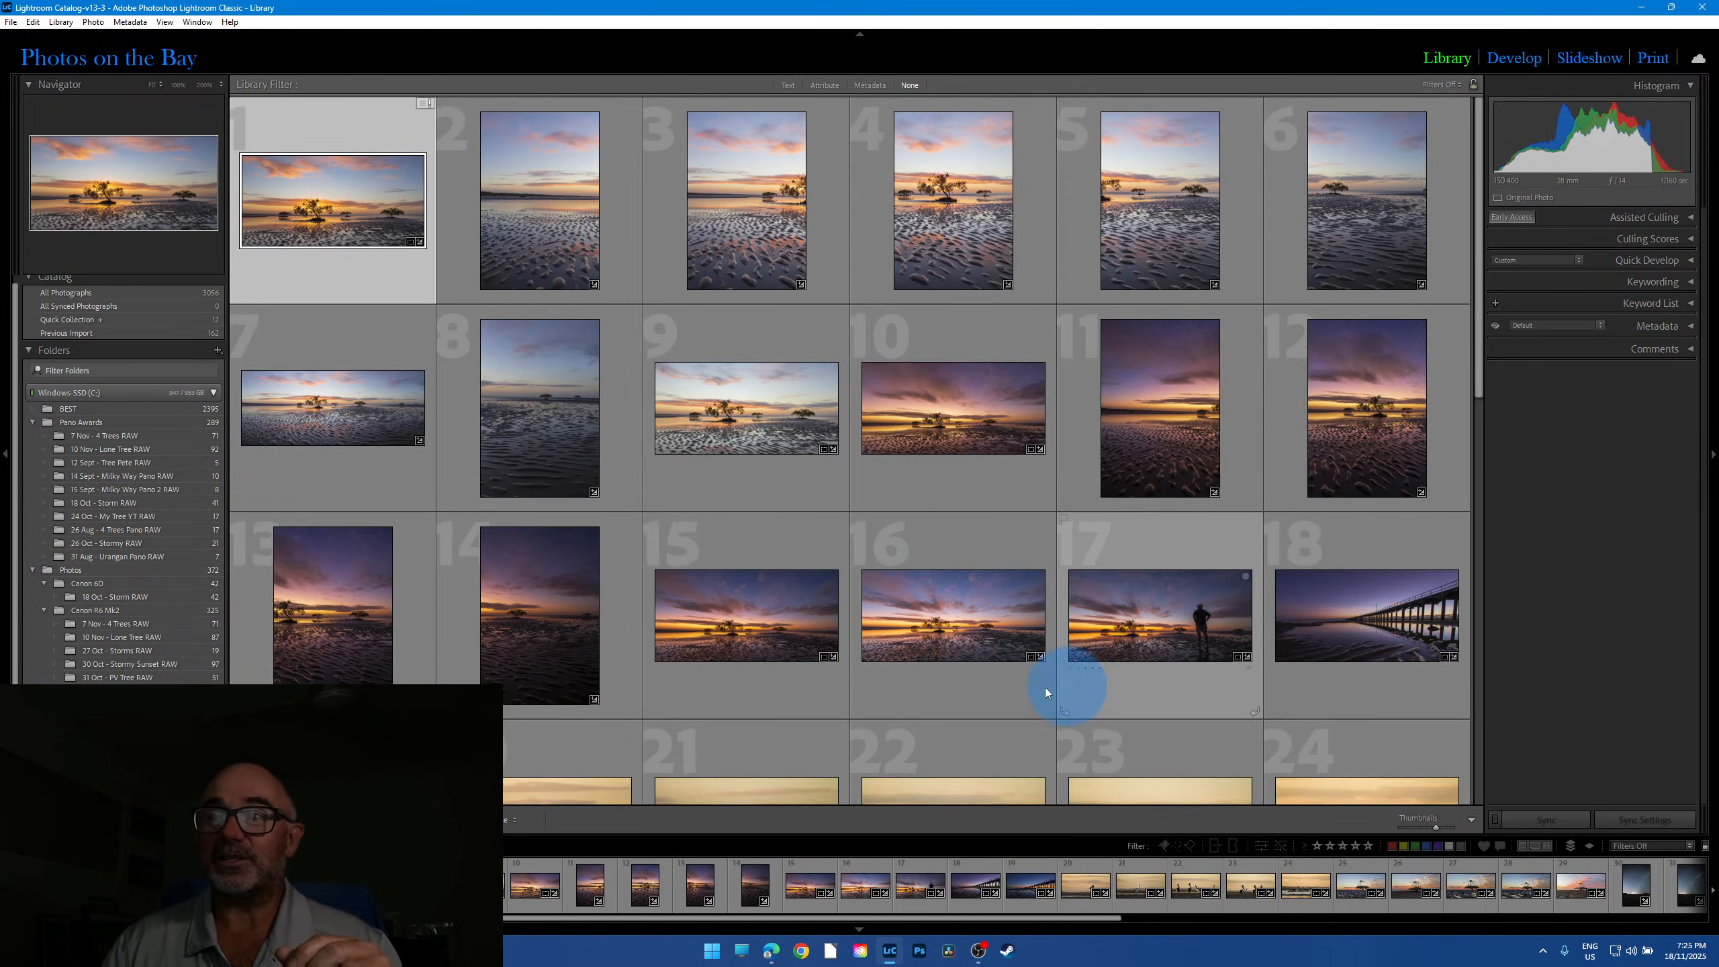
{"action": "left_click", "coordinate": [940, 628]}
{"action": "left_click", "coordinate": [1515, 64]}
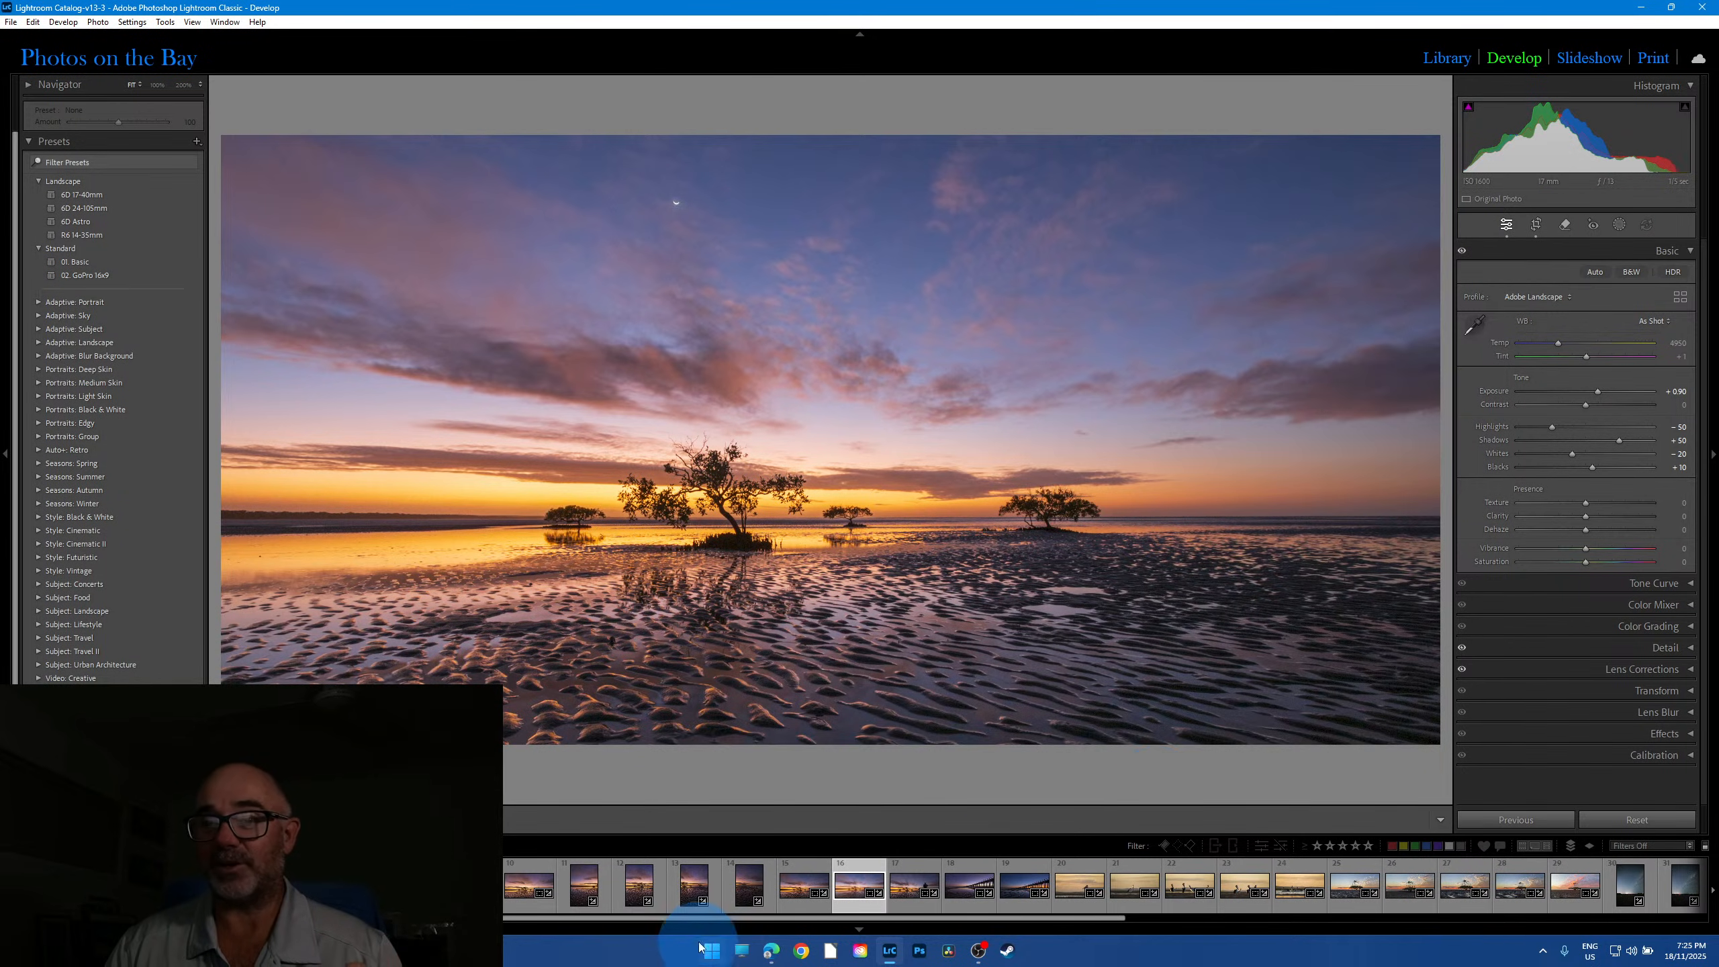
Step: View the orange-cloud frame of the mangroves and their wide panorama, and return to photo 16
{"action": "left_click_drag", "start_coordinate": [709, 919], "coordinate": [677, 921]}
{"action": "left_click", "coordinate": [369, 885]}
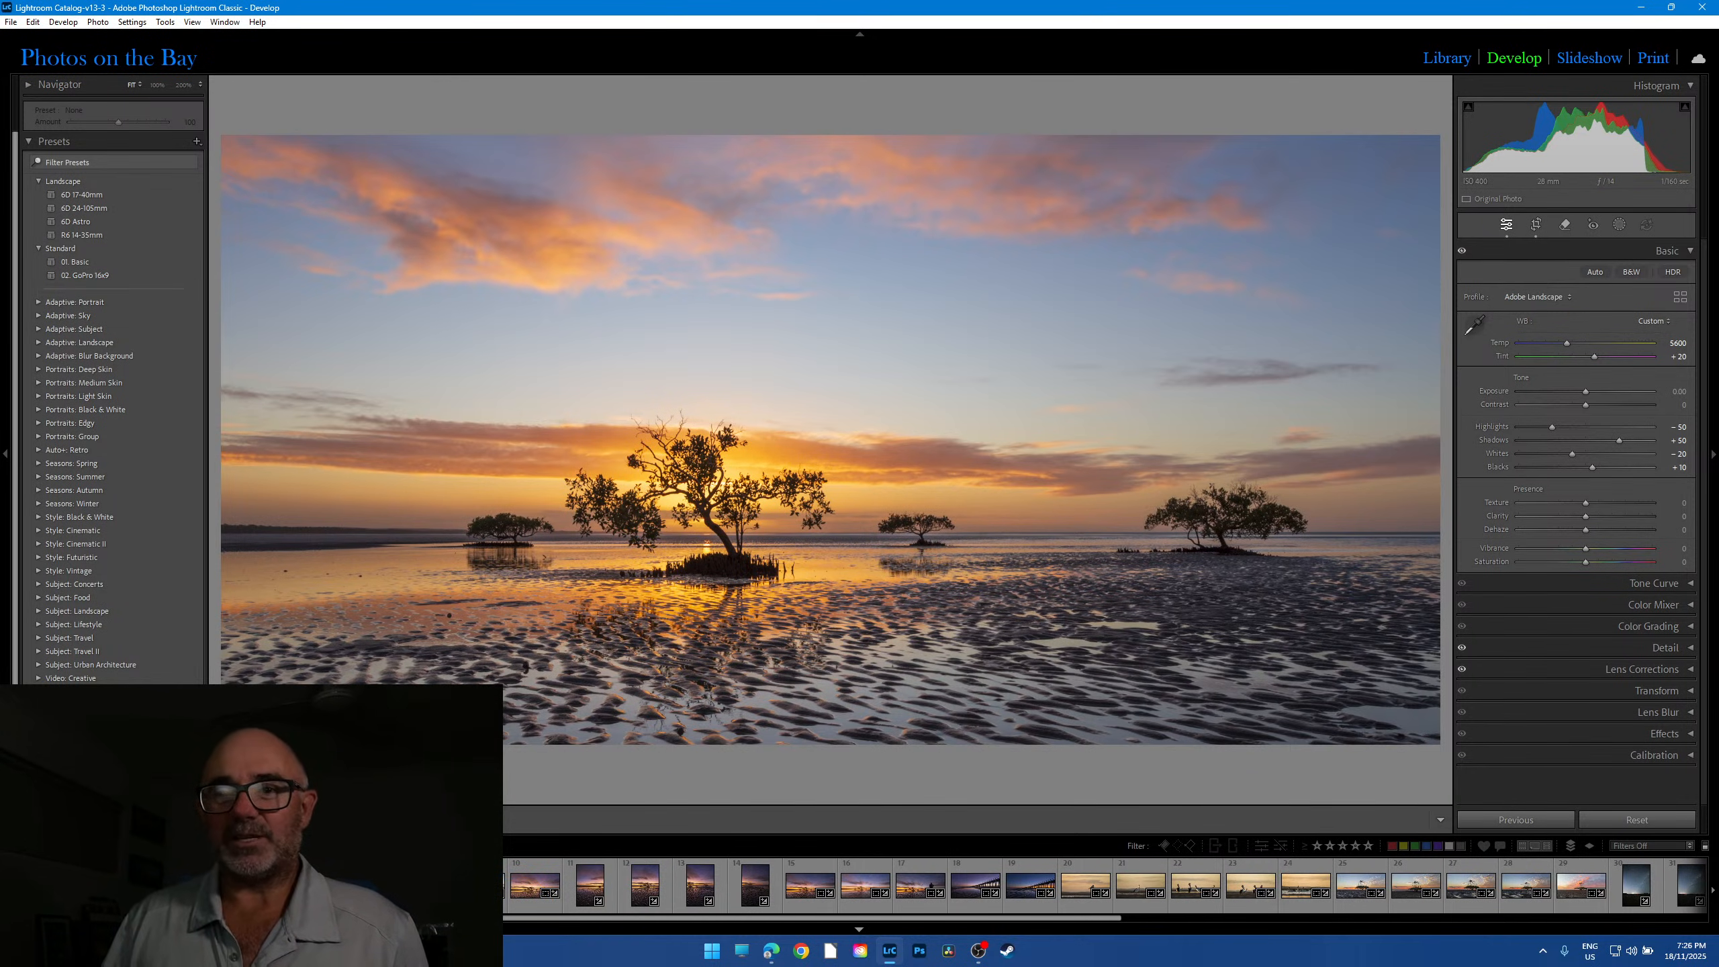
{"action": "key", "text": "Right"}
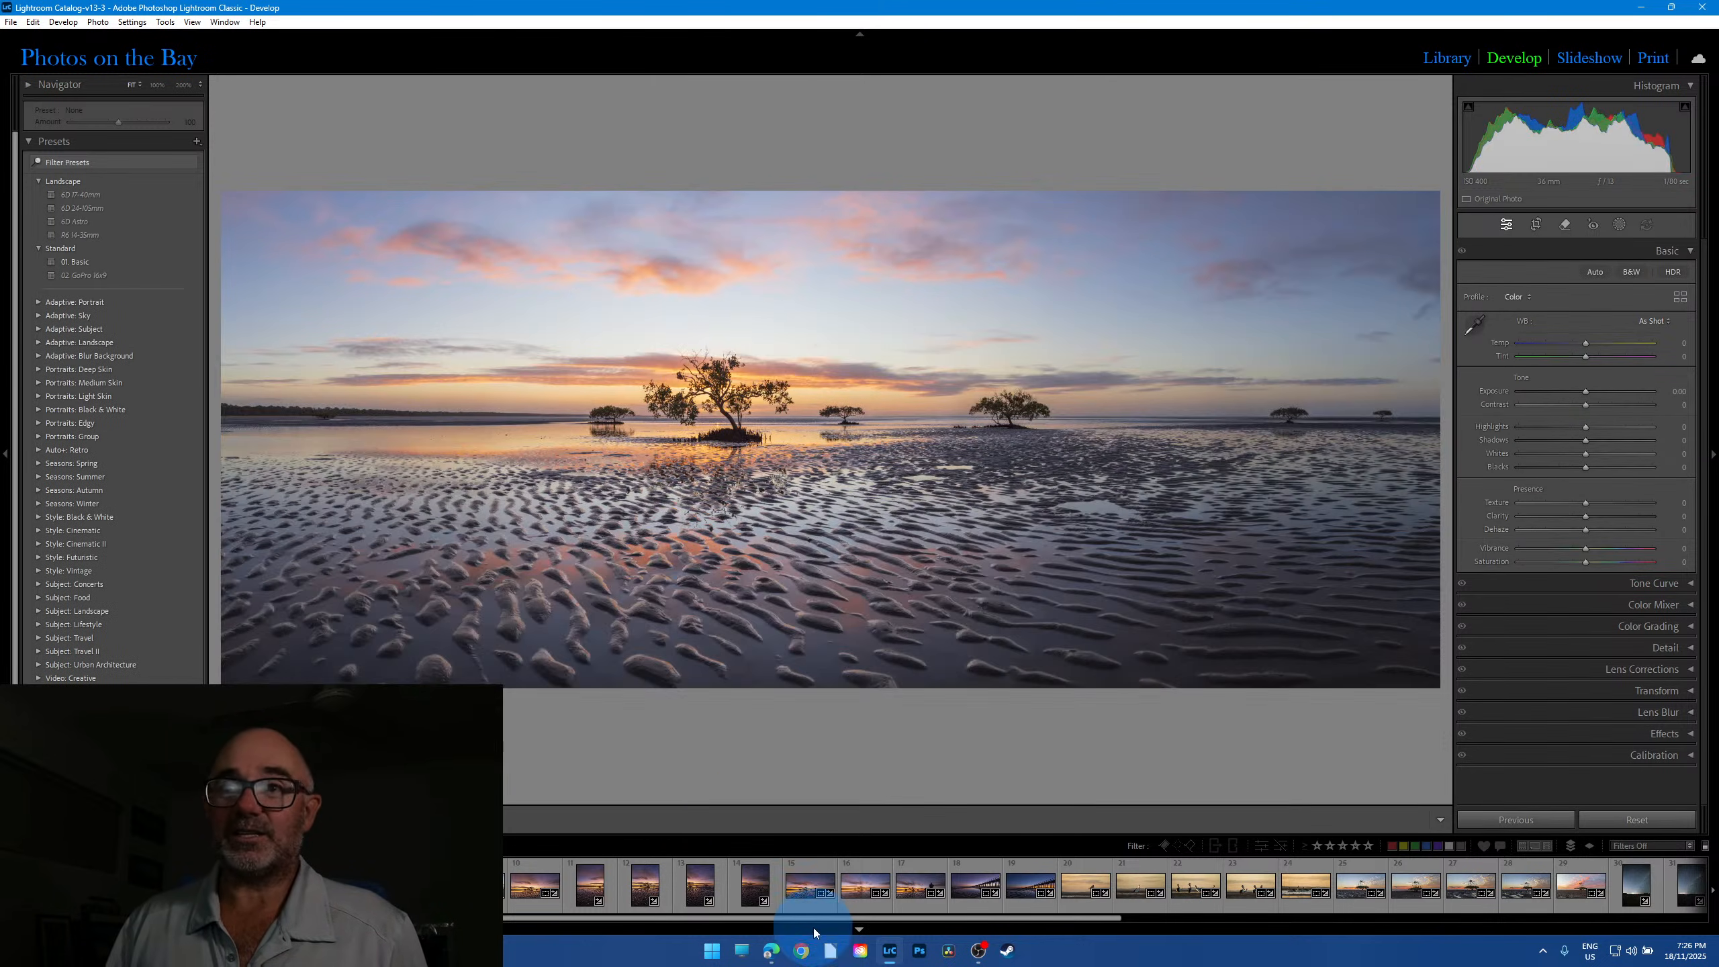
{"action": "left_click", "coordinate": [867, 909]}
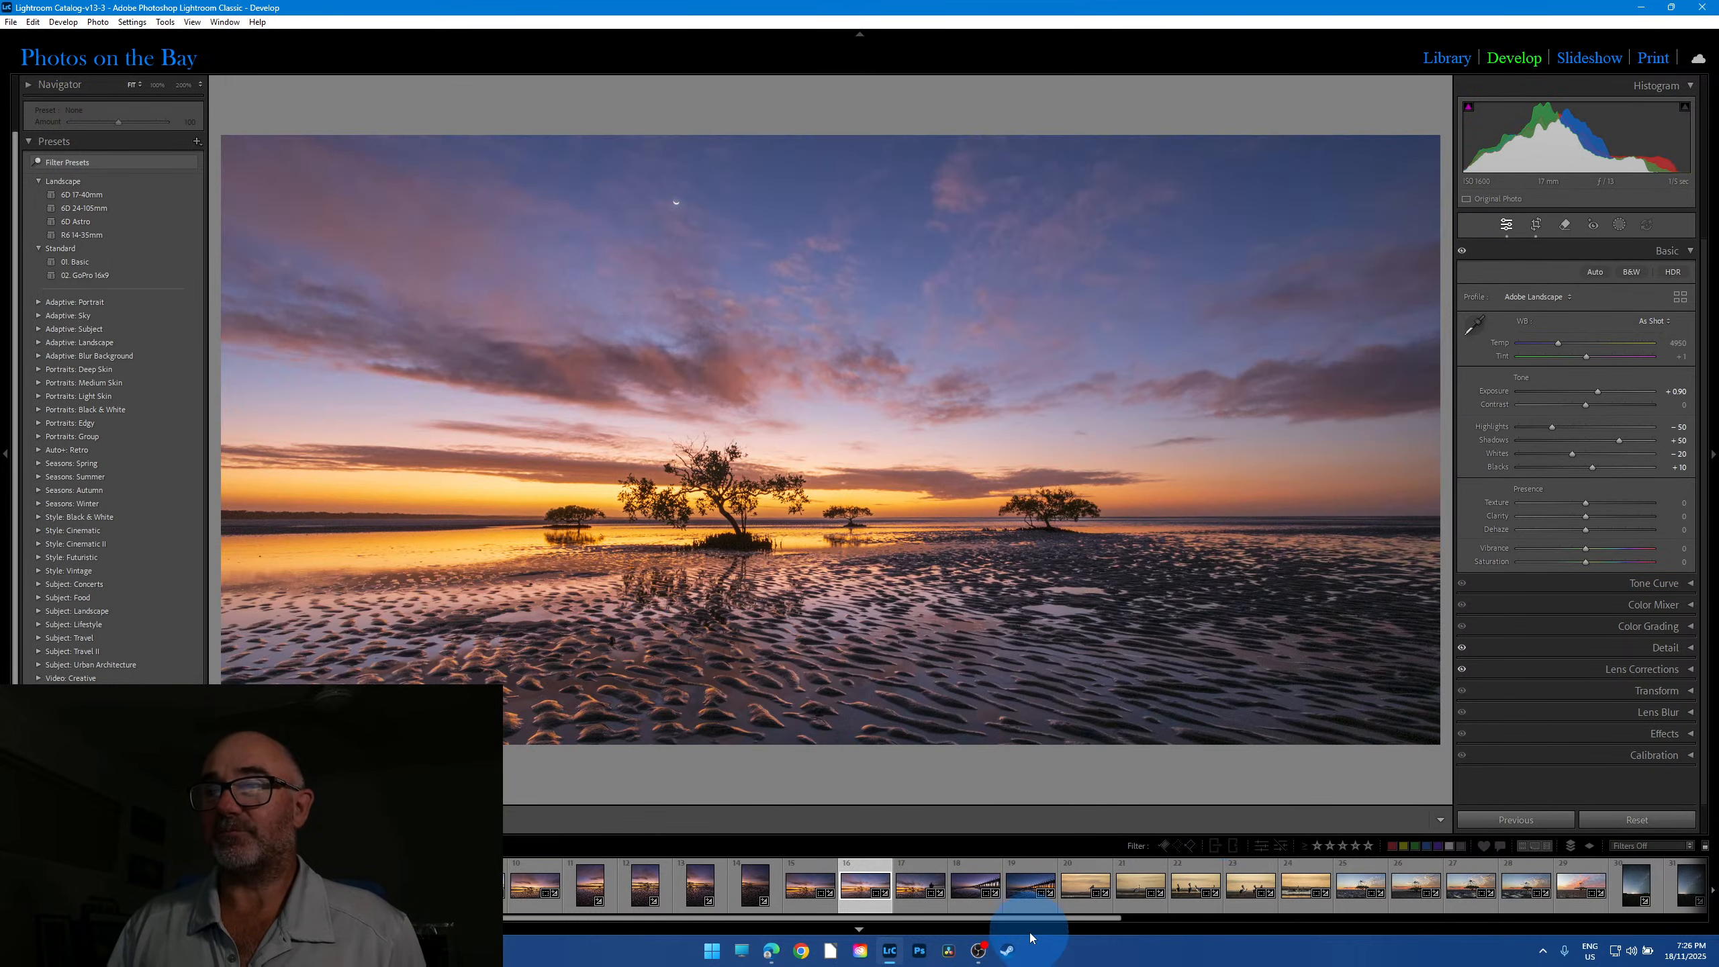
Step: View the pelican shot, photo 22, and compare the flat-topped mangrove photos 29 and 28, ending on 29
{"action": "left_click_drag", "start_coordinate": [1030, 935], "coordinate": [1252, 934]}
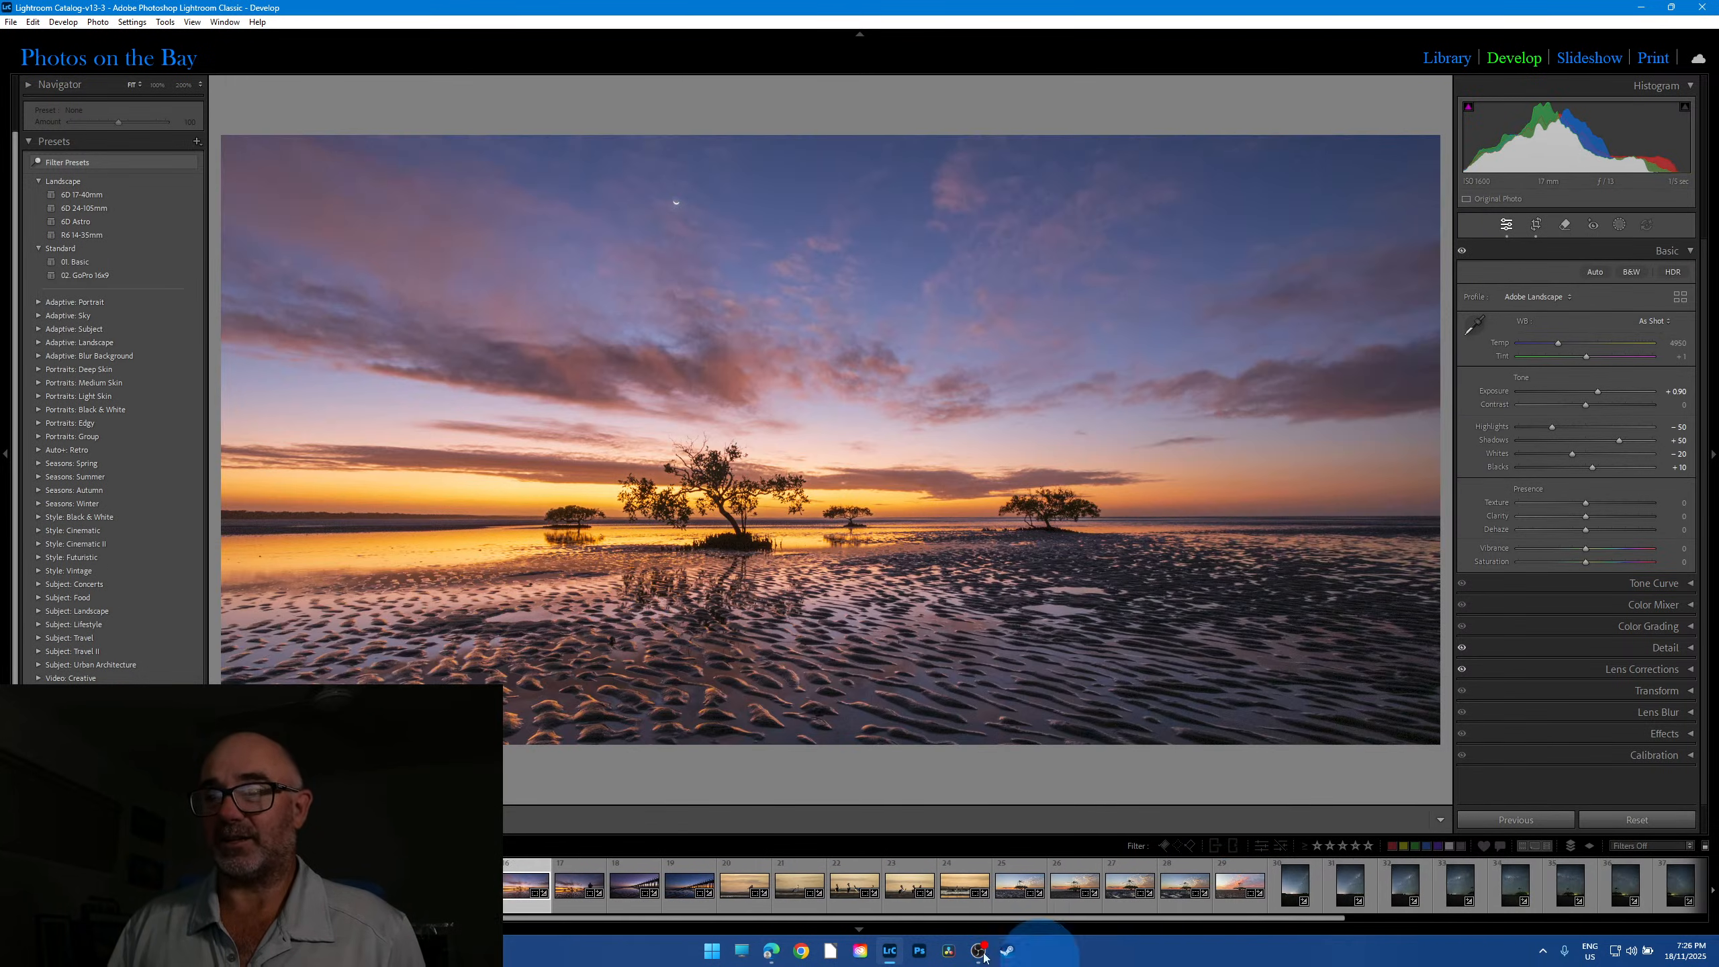
{"action": "left_click", "coordinate": [854, 884]}
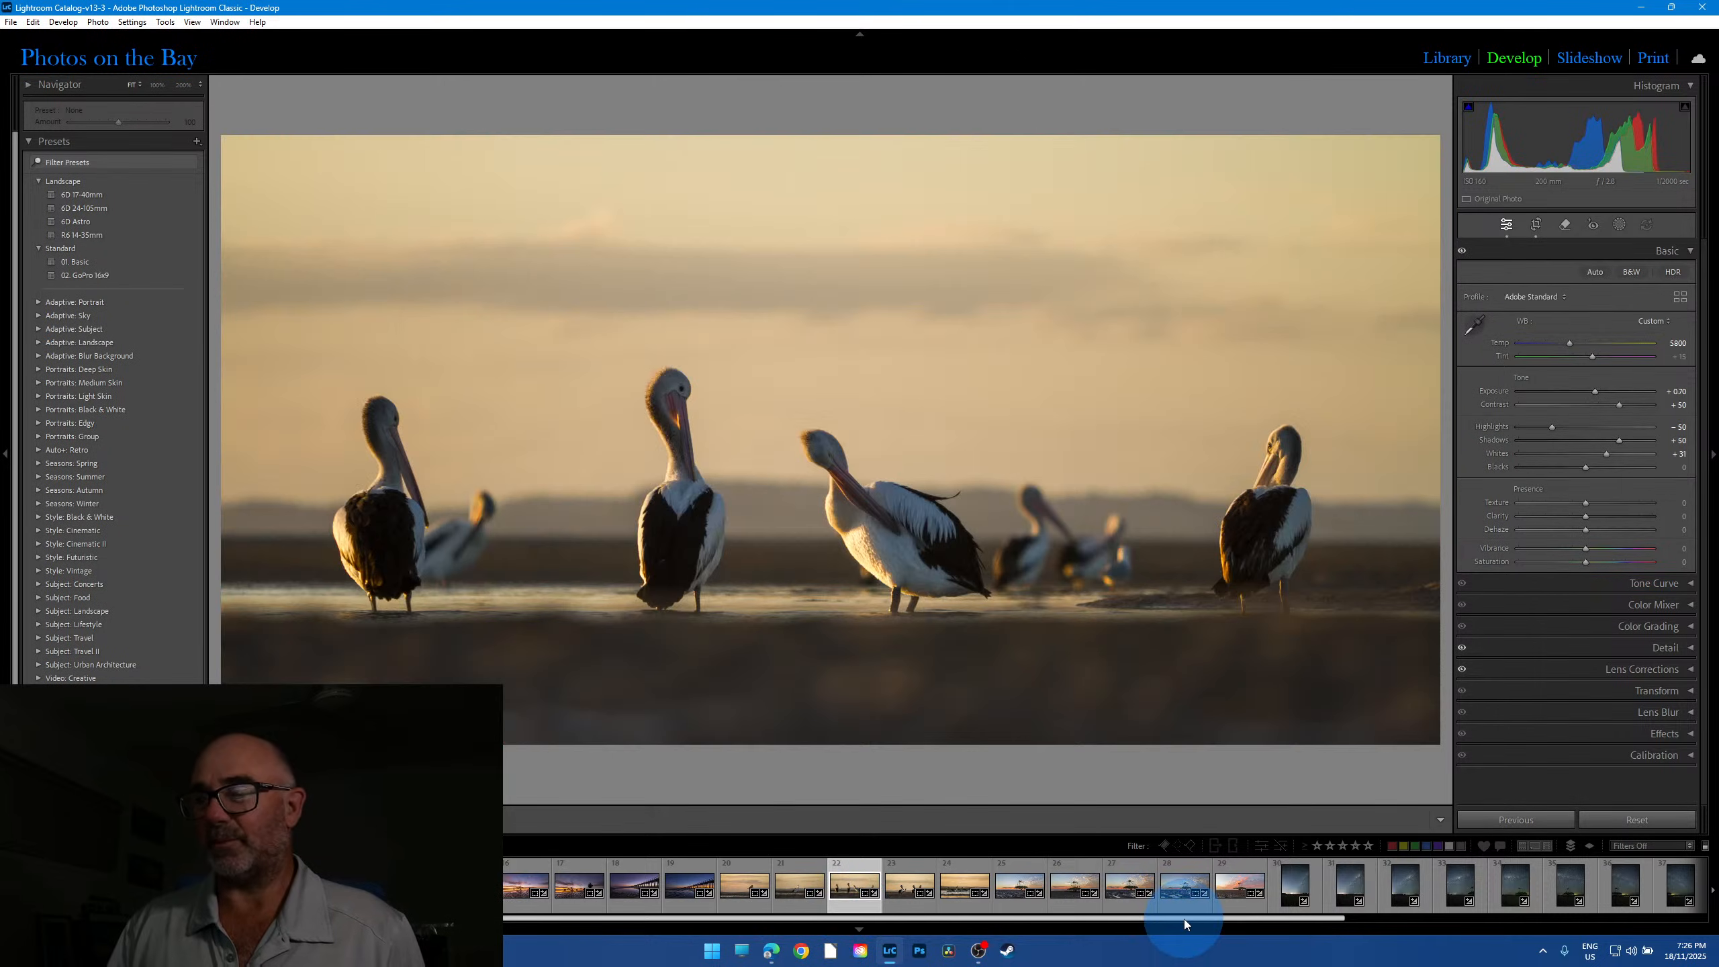
{"action": "left_click_drag", "start_coordinate": [1186, 921], "coordinate": [1359, 932]}
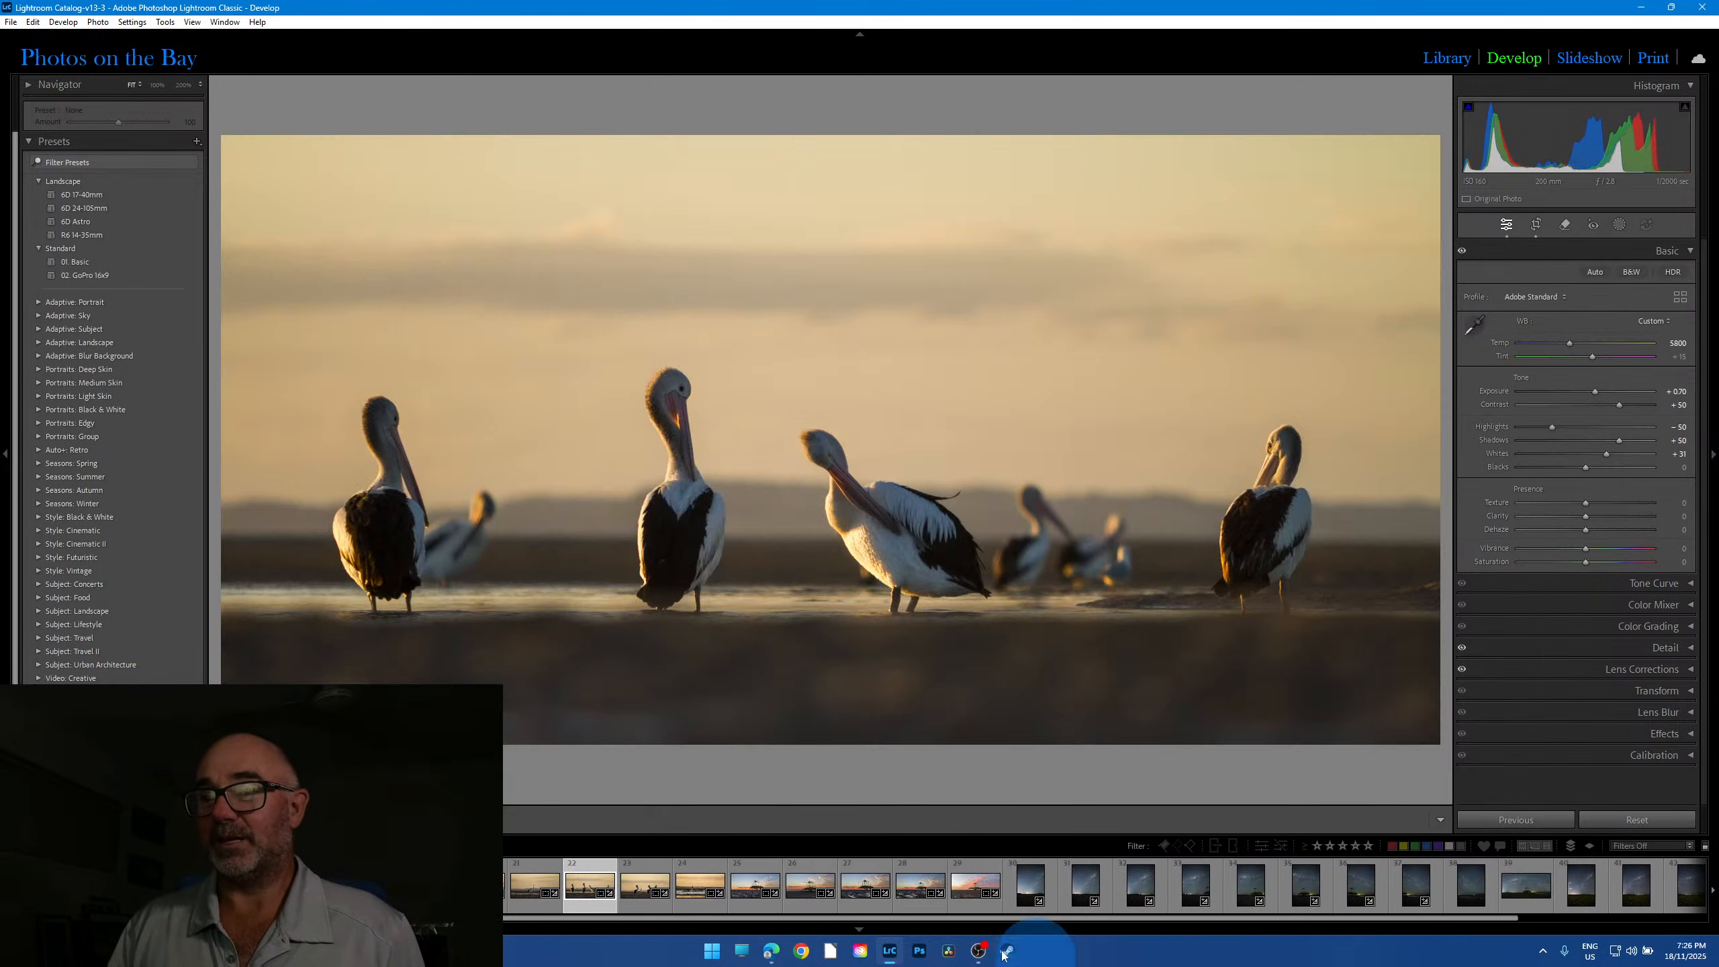
{"action": "left_click", "coordinate": [975, 892]}
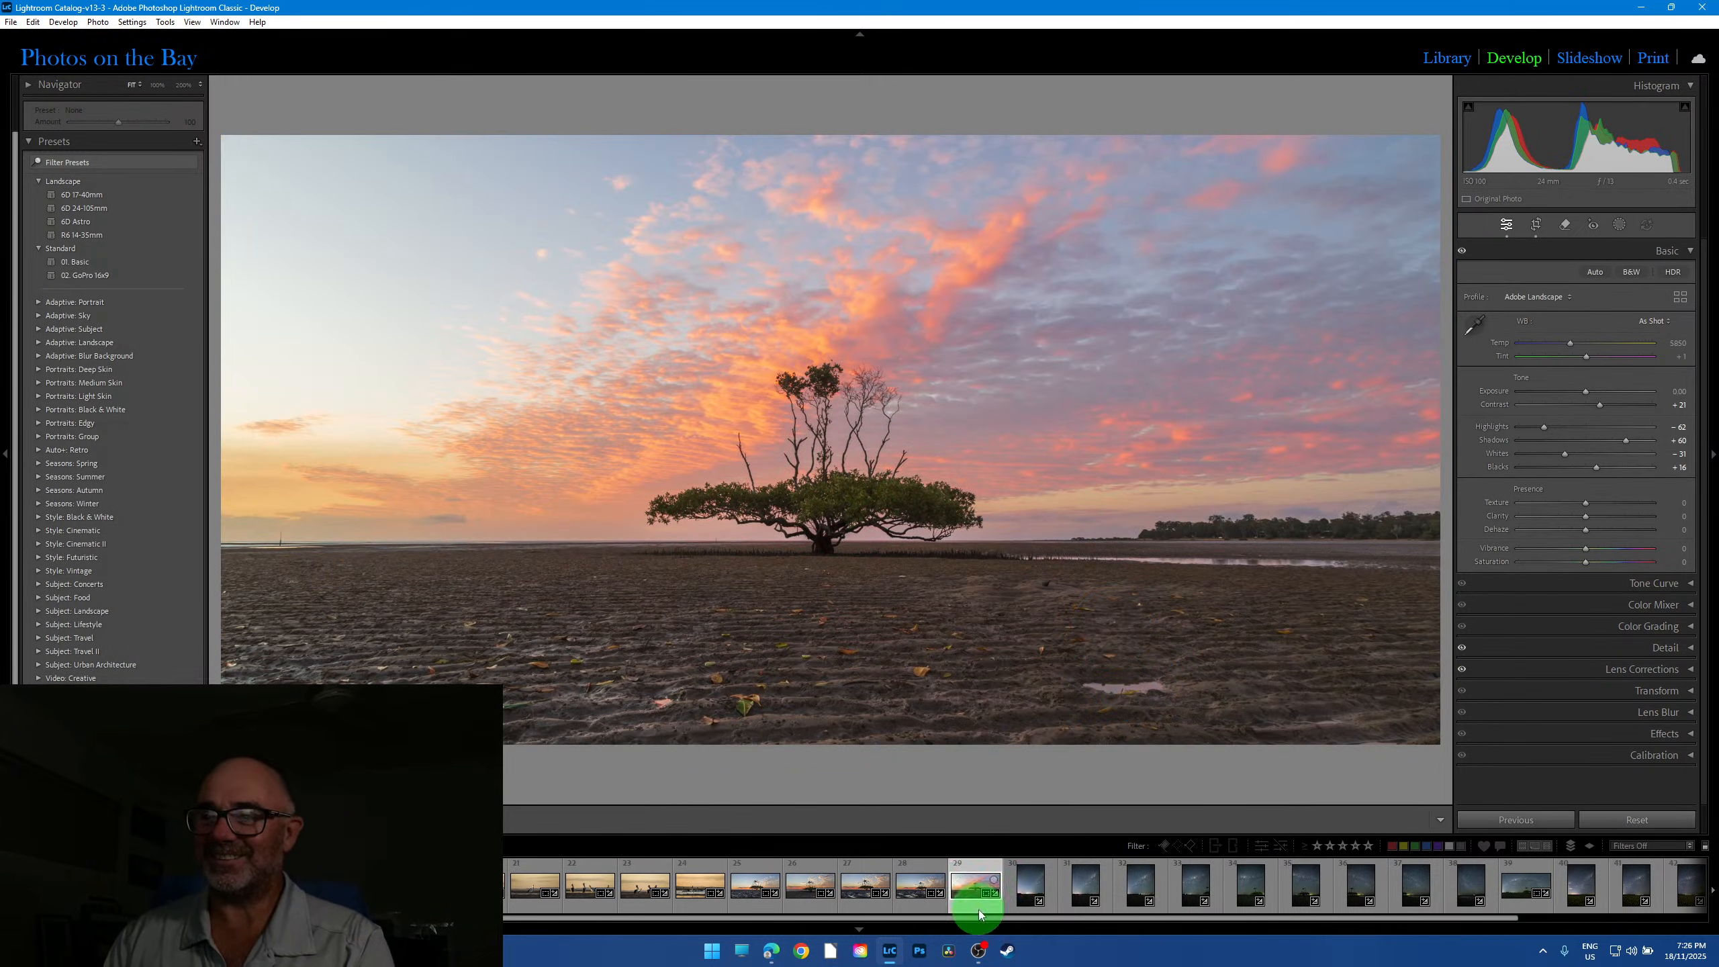
{"action": "left_click_drag", "start_coordinate": [978, 914], "coordinate": [1213, 932]}
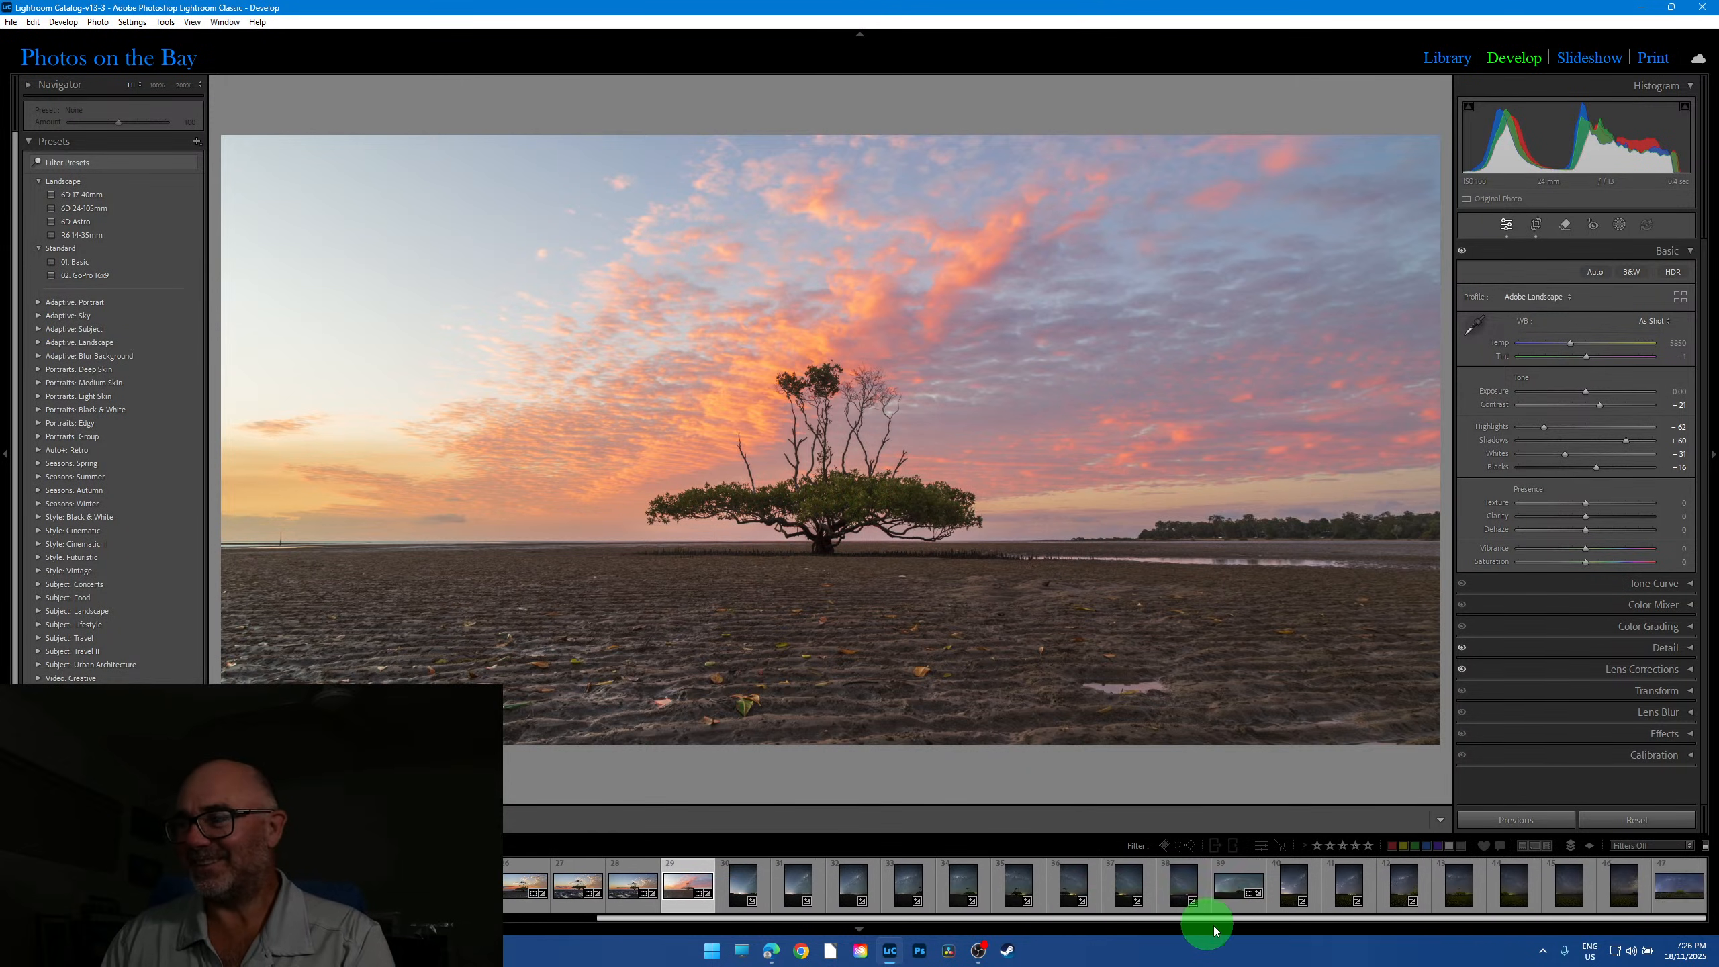
{"action": "left_click", "coordinate": [644, 902]}
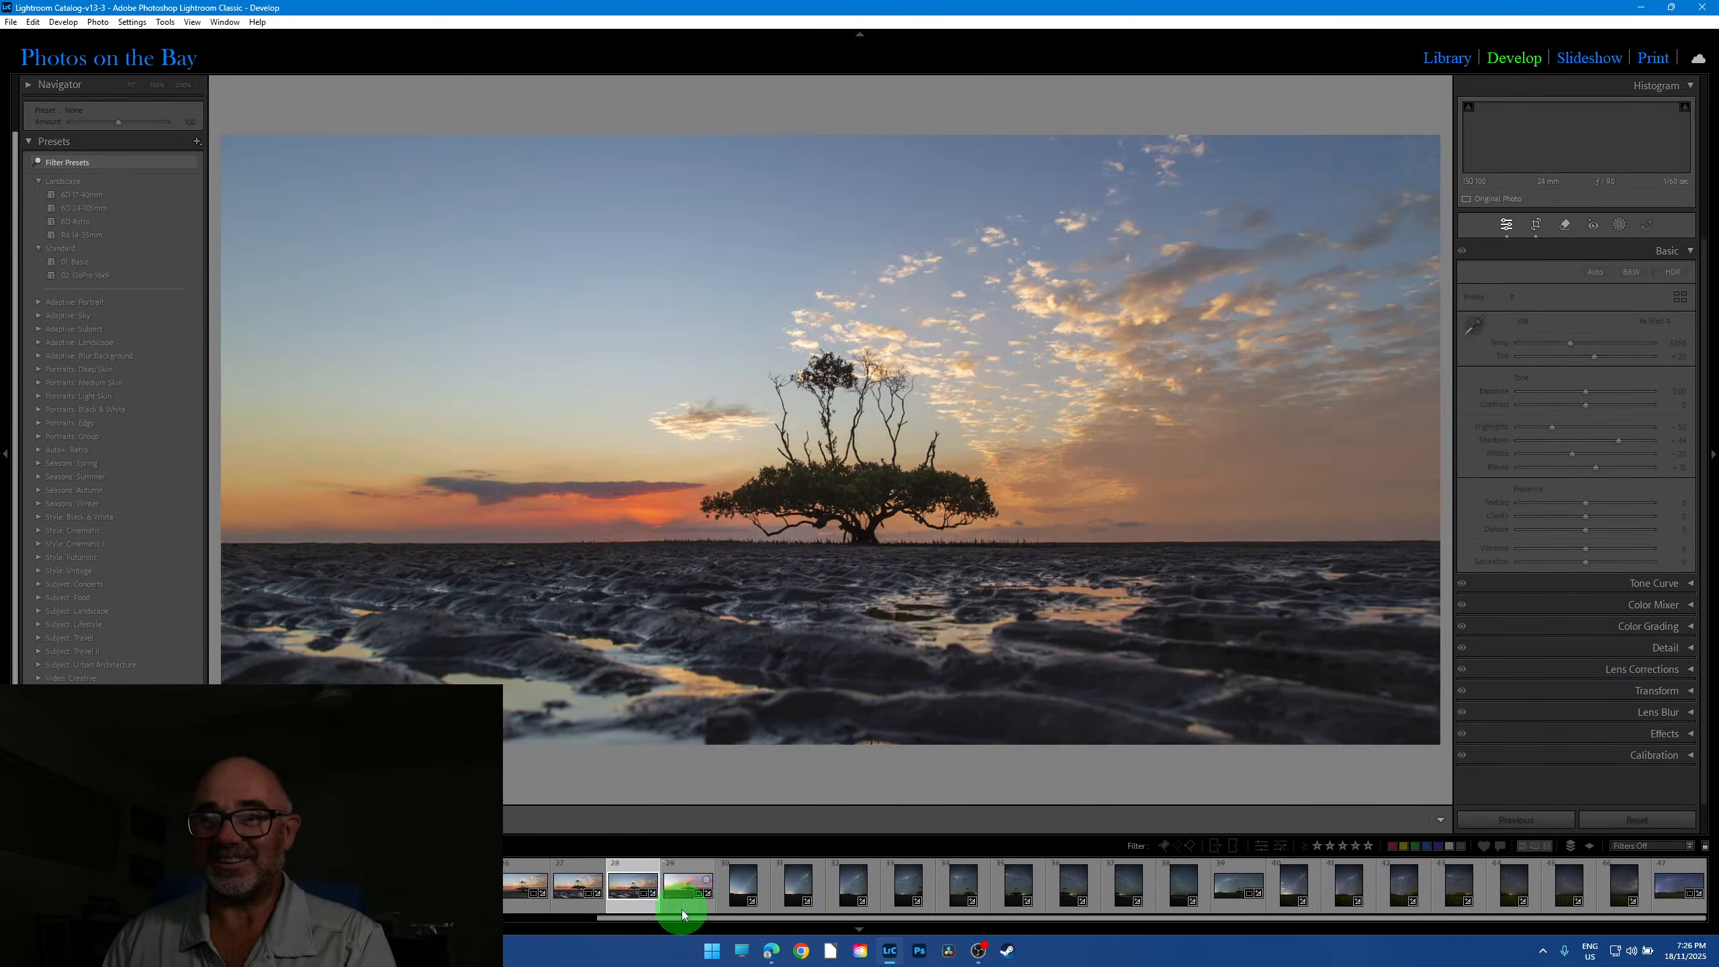
{"action": "left_click", "coordinate": [690, 906]}
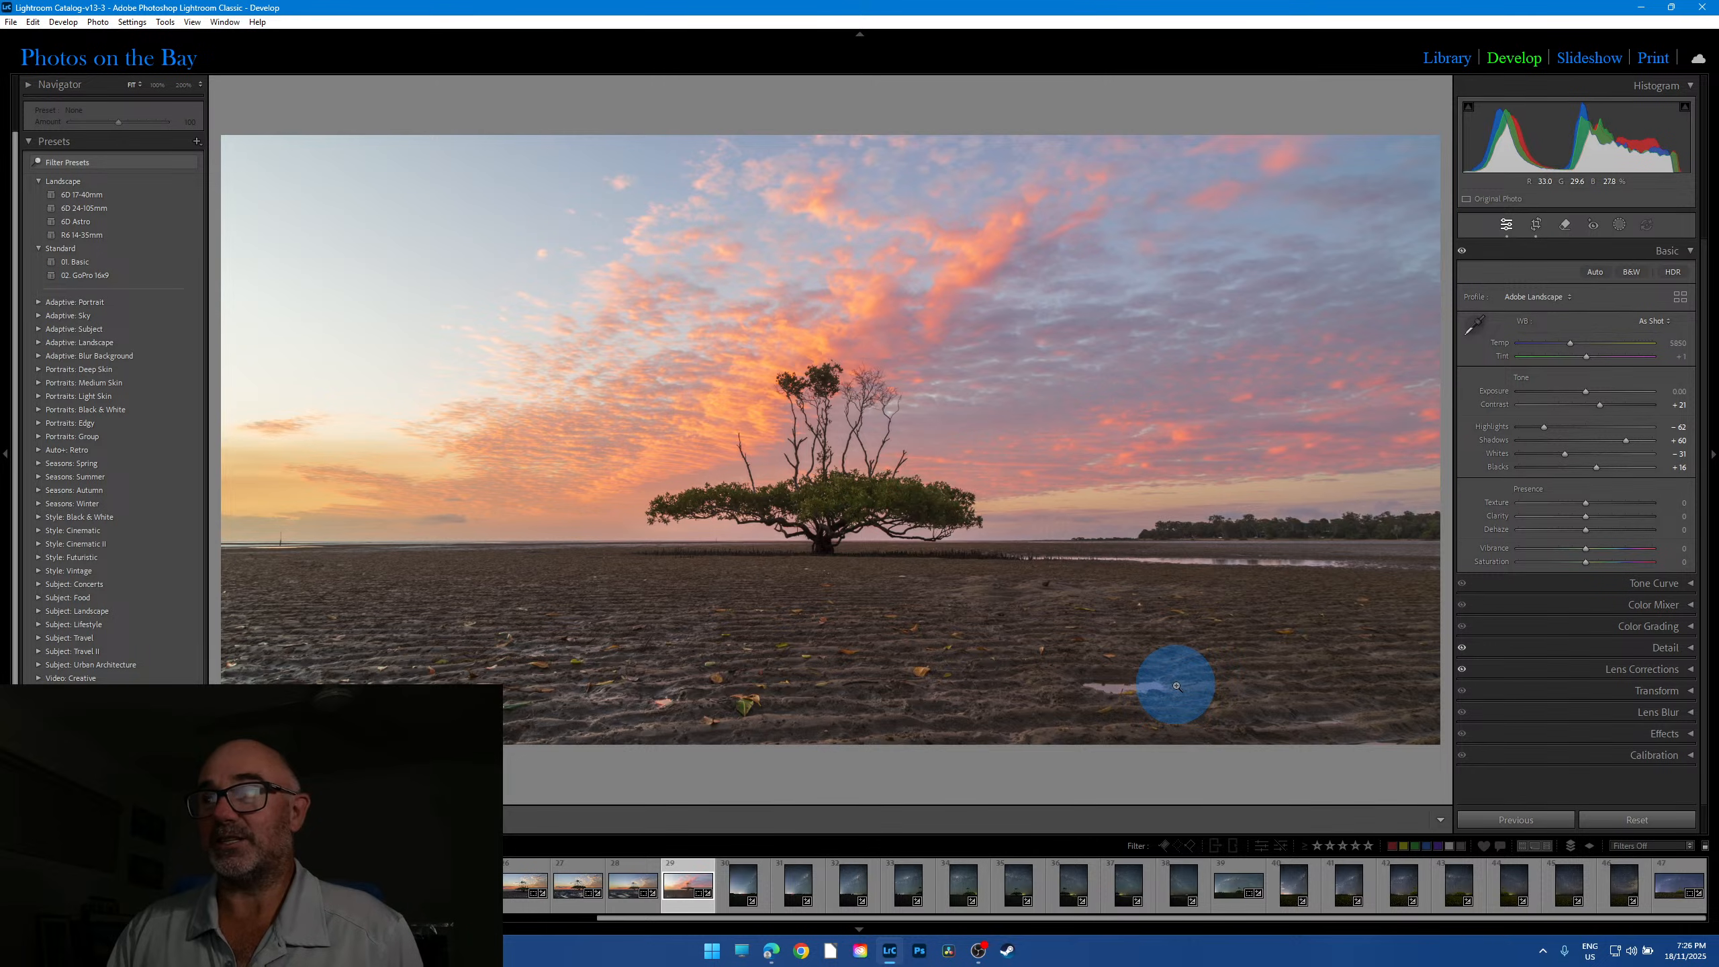
Step: Check the distant treeline and the marker post on the left horizon of photo 29 at 100%
{"action": "left_click", "coordinate": [1251, 534]}
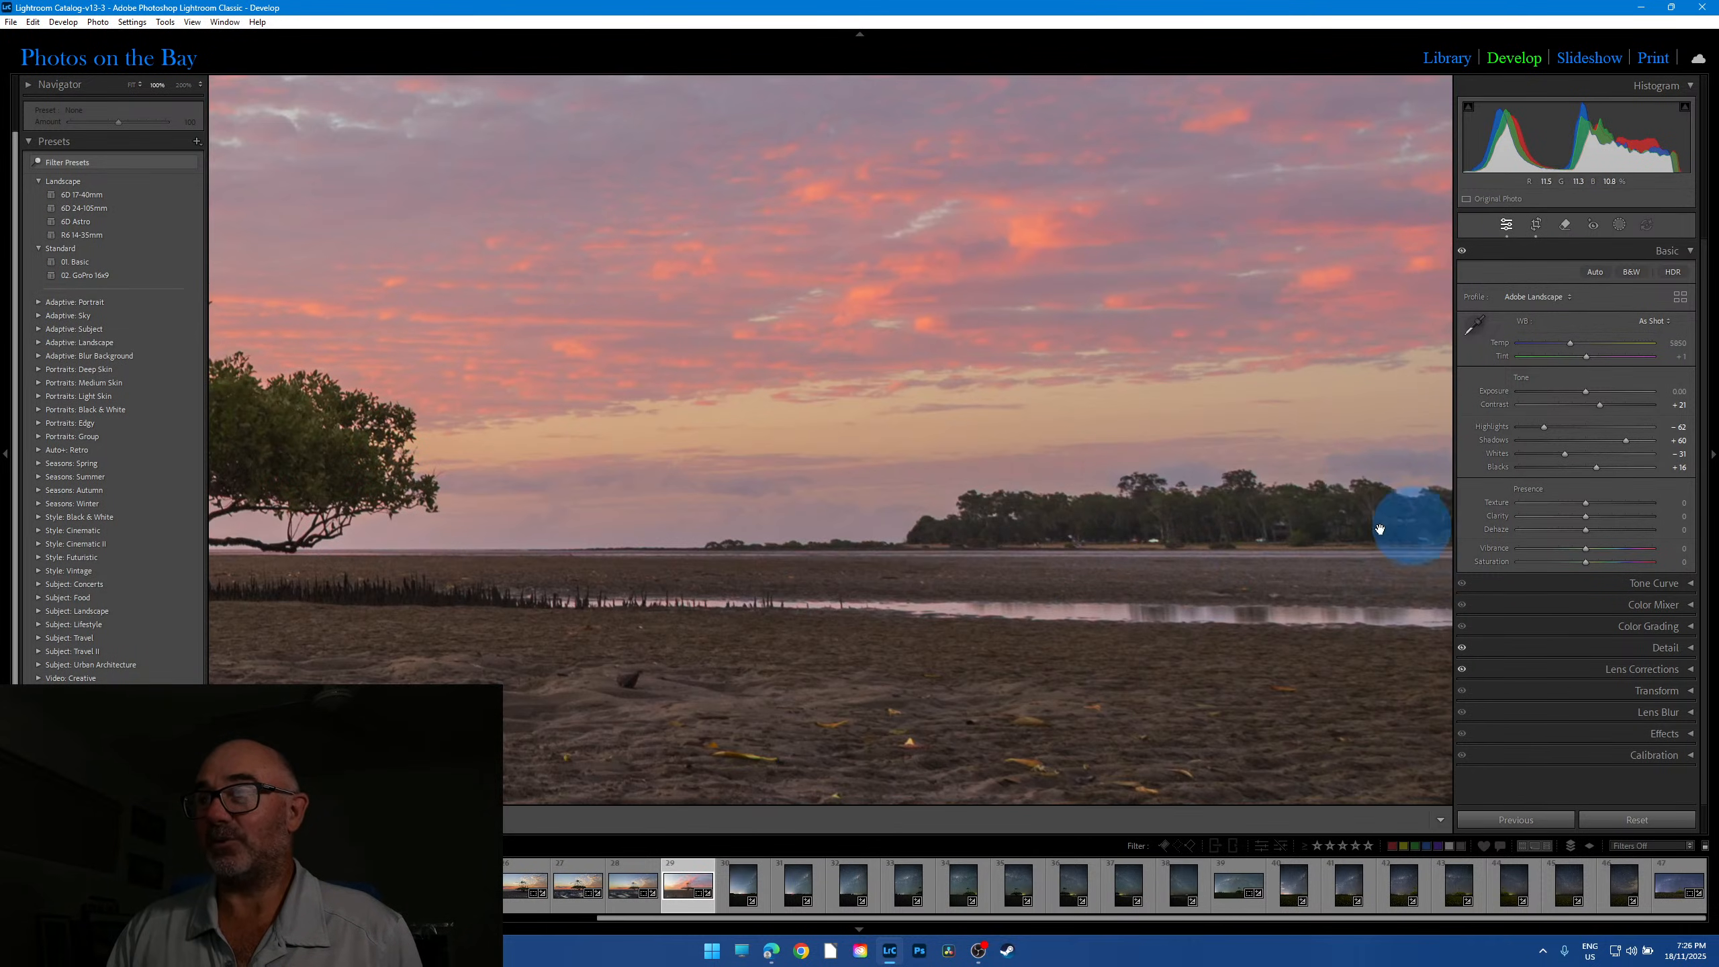
{"action": "left_click", "coordinate": [1195, 522]}
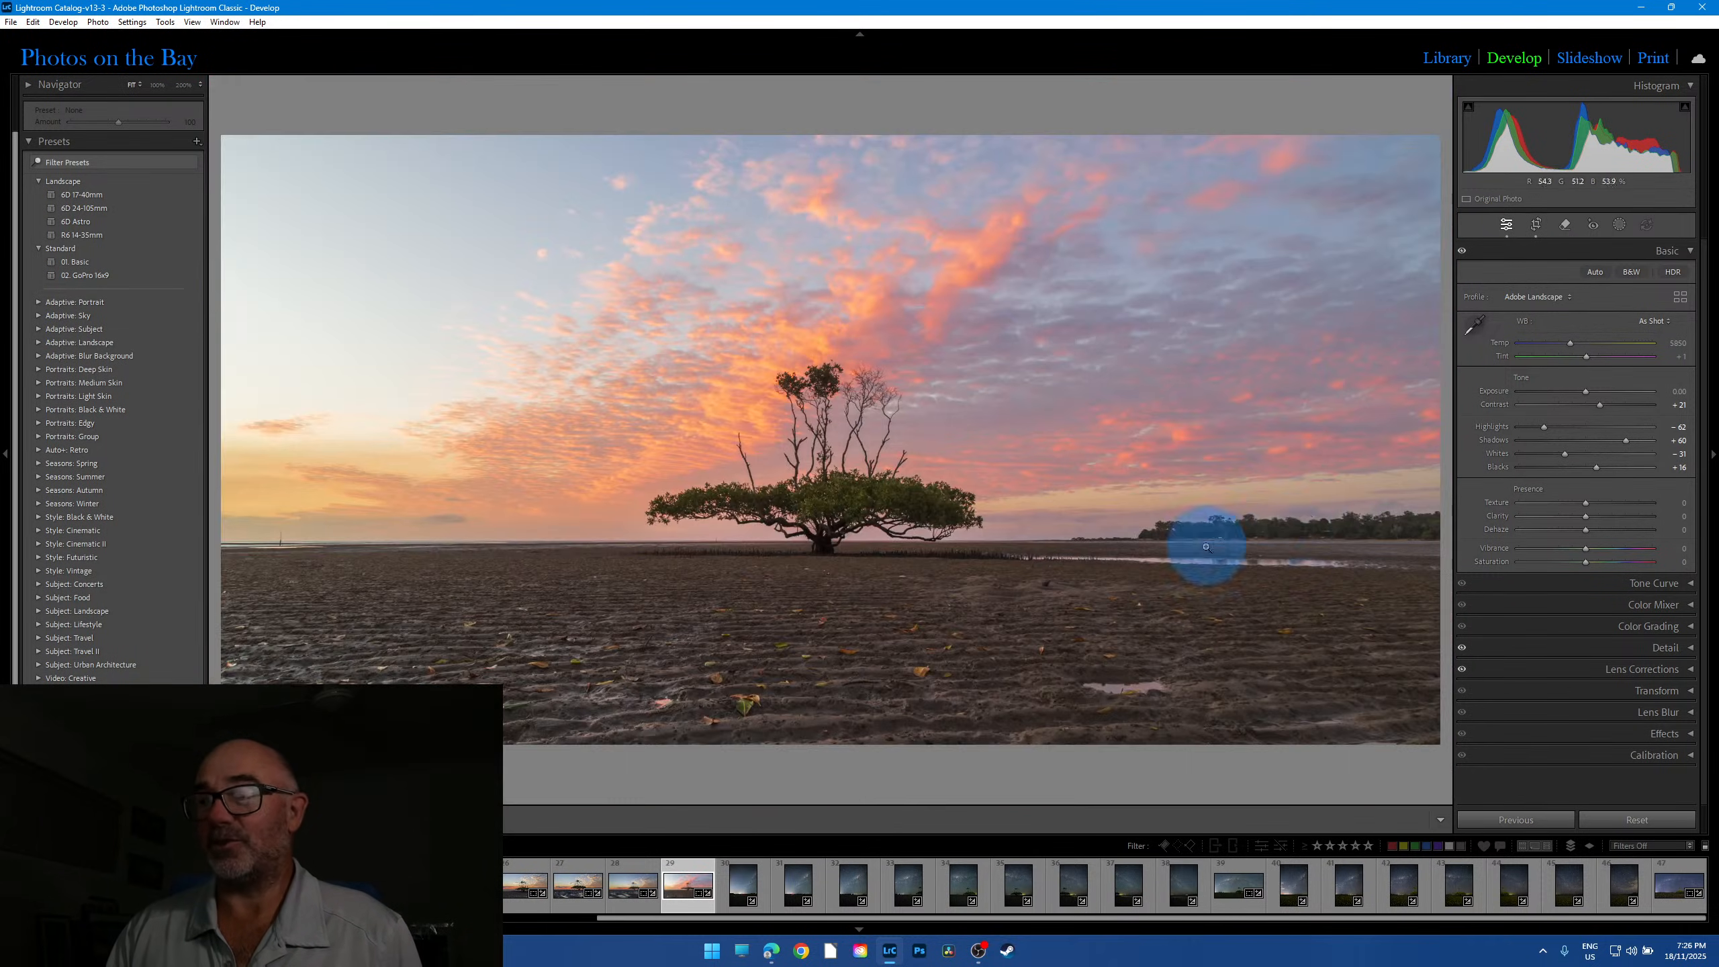
{"action": "left_click", "coordinate": [280, 547]}
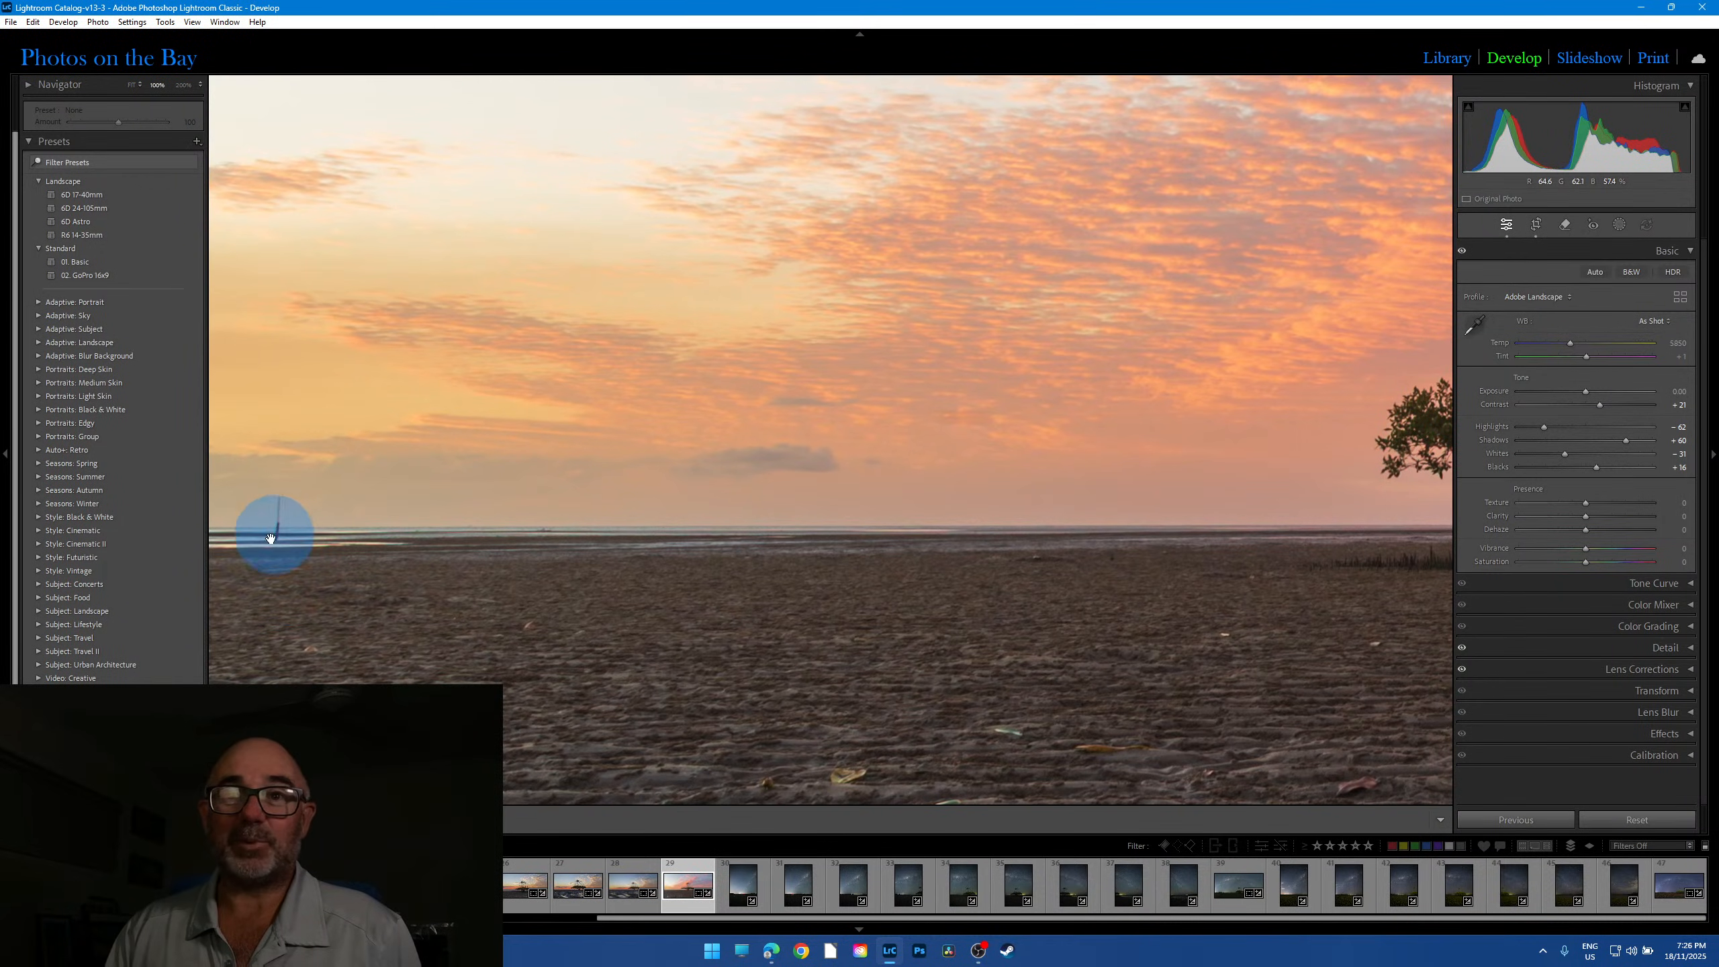
{"action": "left_click", "coordinate": [297, 545]}
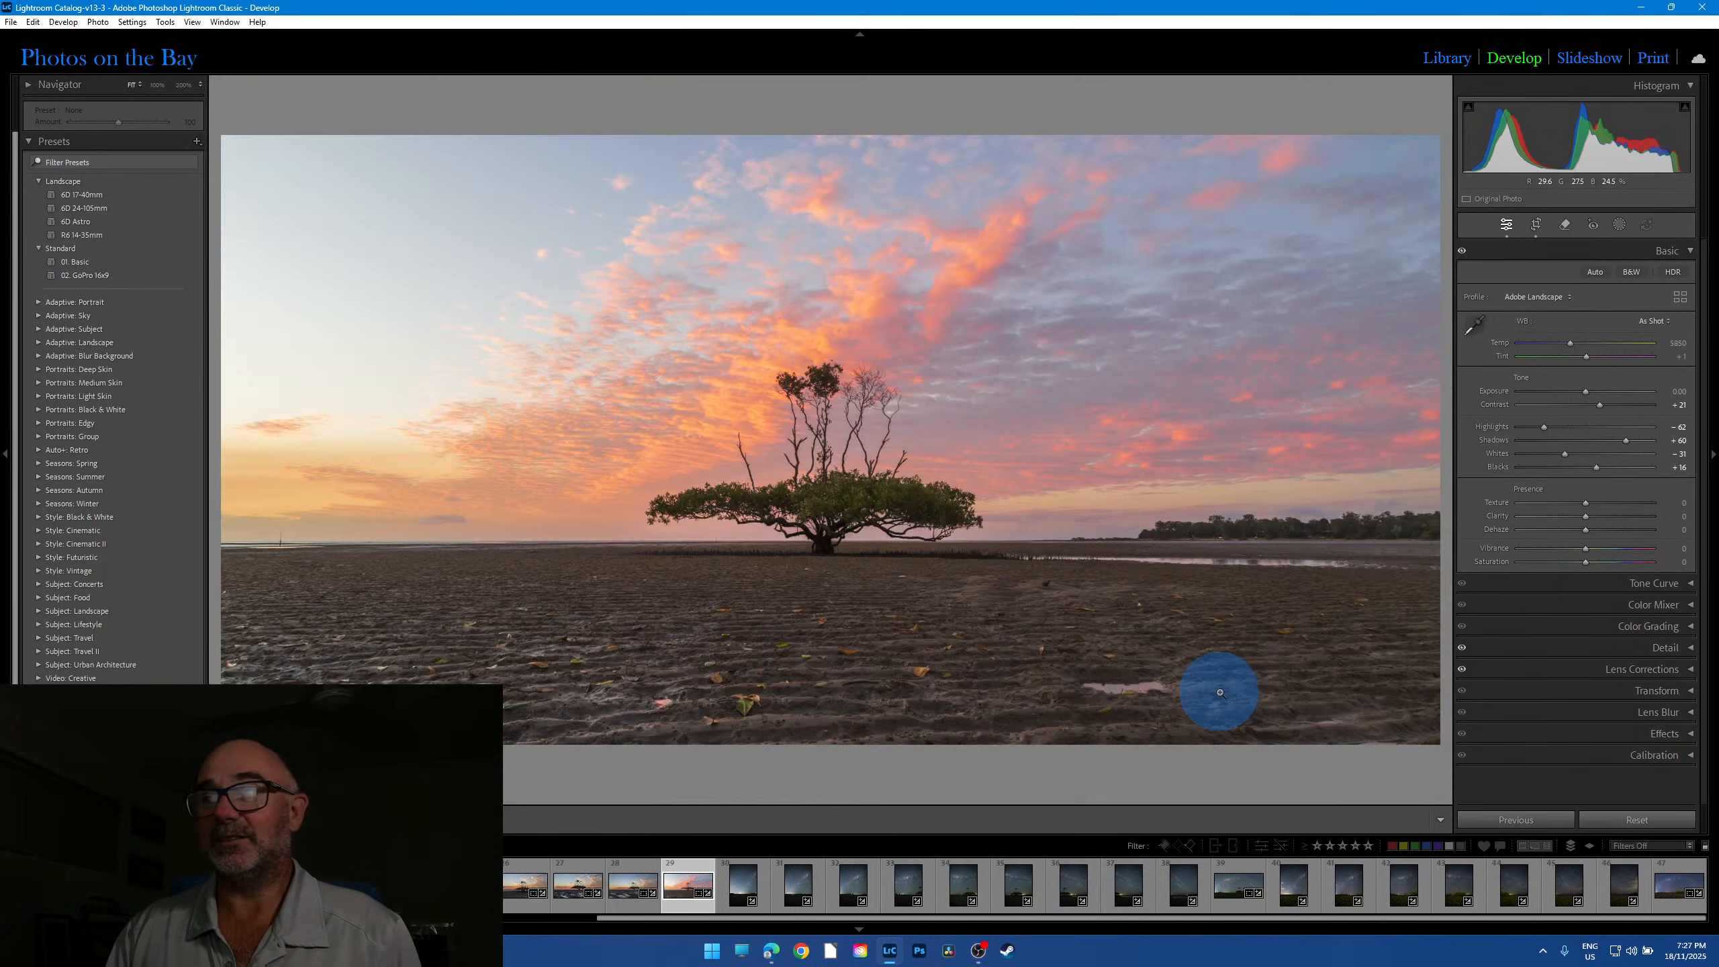
Step: Examine the fallen leaves across the muddy foreground of photo 29 at 100%, and return to the full view
{"action": "left_click", "coordinate": [760, 714]}
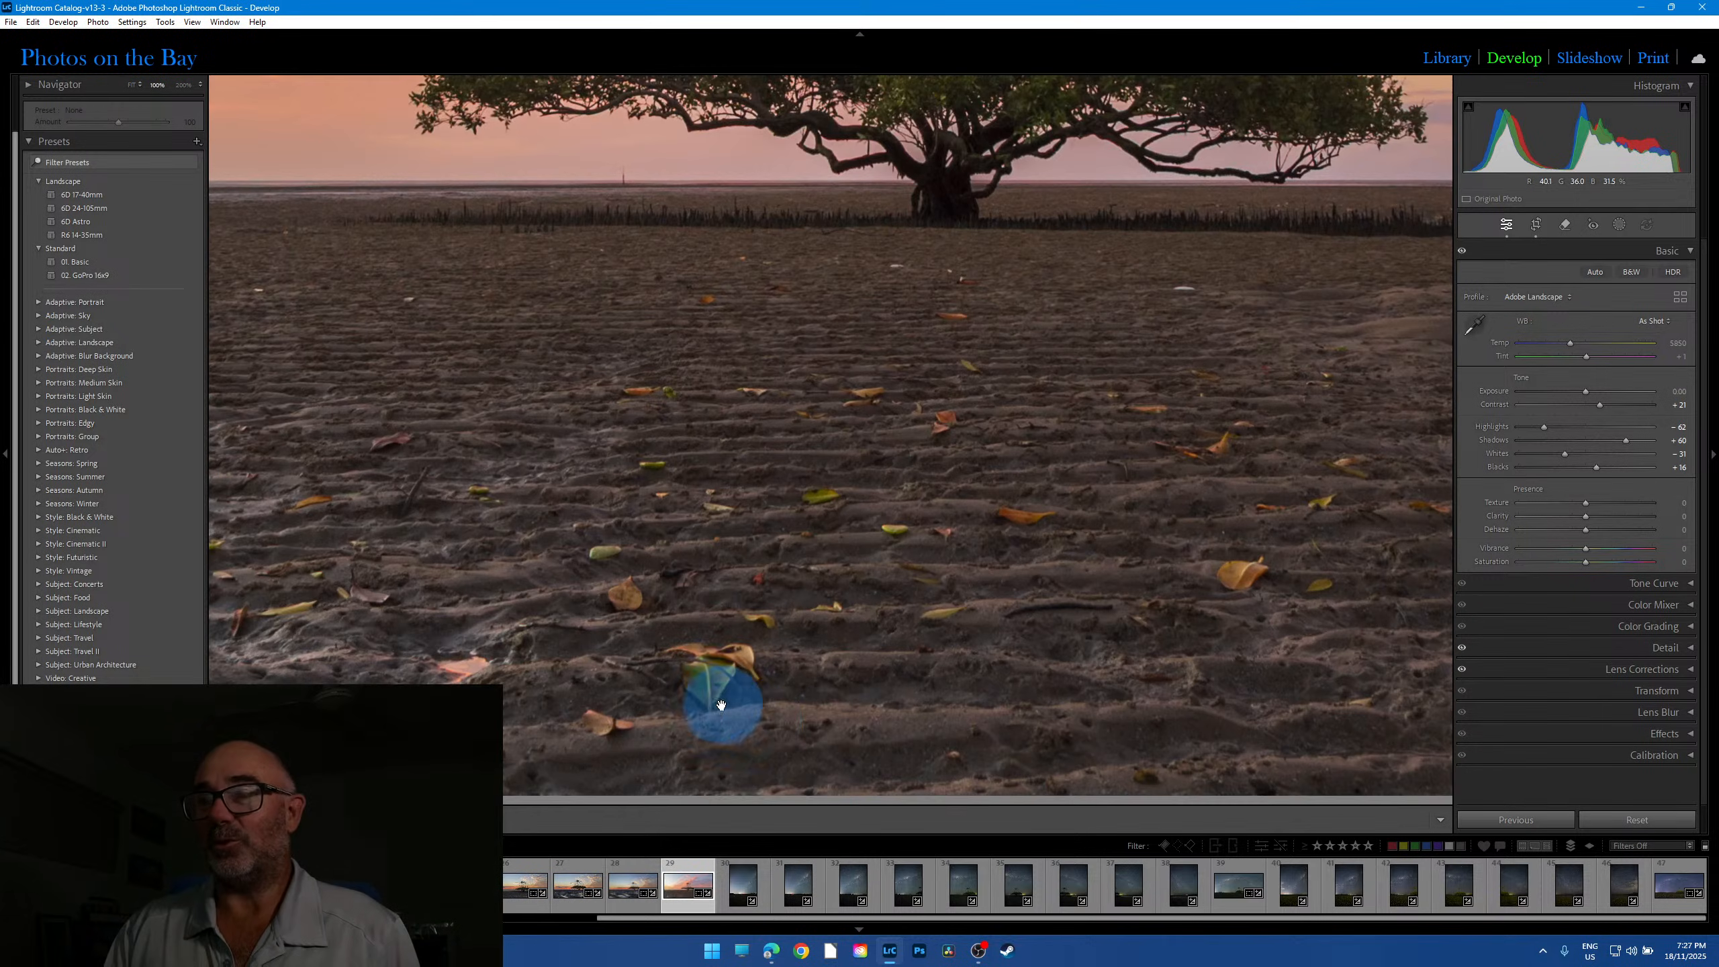
{"action": "left_click_drag", "start_coordinate": [761, 562], "coordinate": [315, 578]}
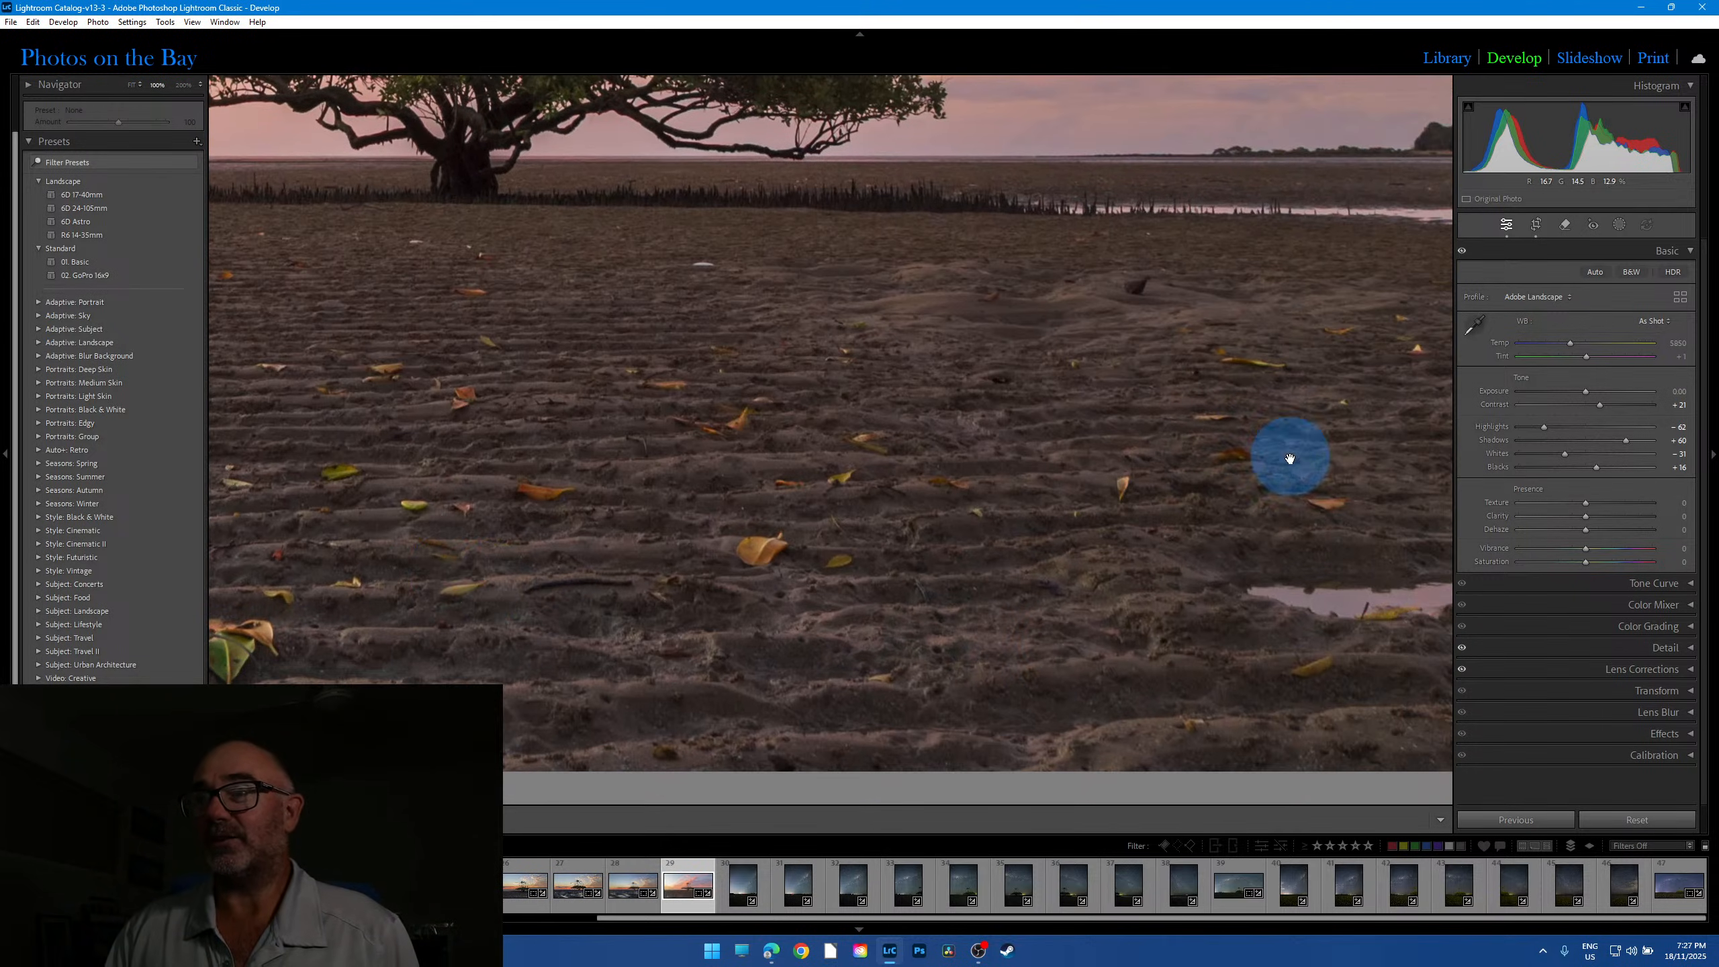
{"action": "left_click_drag", "start_coordinate": [1289, 458], "coordinate": [927, 309]}
{"action": "left_click_drag", "start_coordinate": [666, 345], "coordinate": [1063, 655]}
{"action": "left_click_drag", "start_coordinate": [731, 529], "coordinate": [1220, 575]}
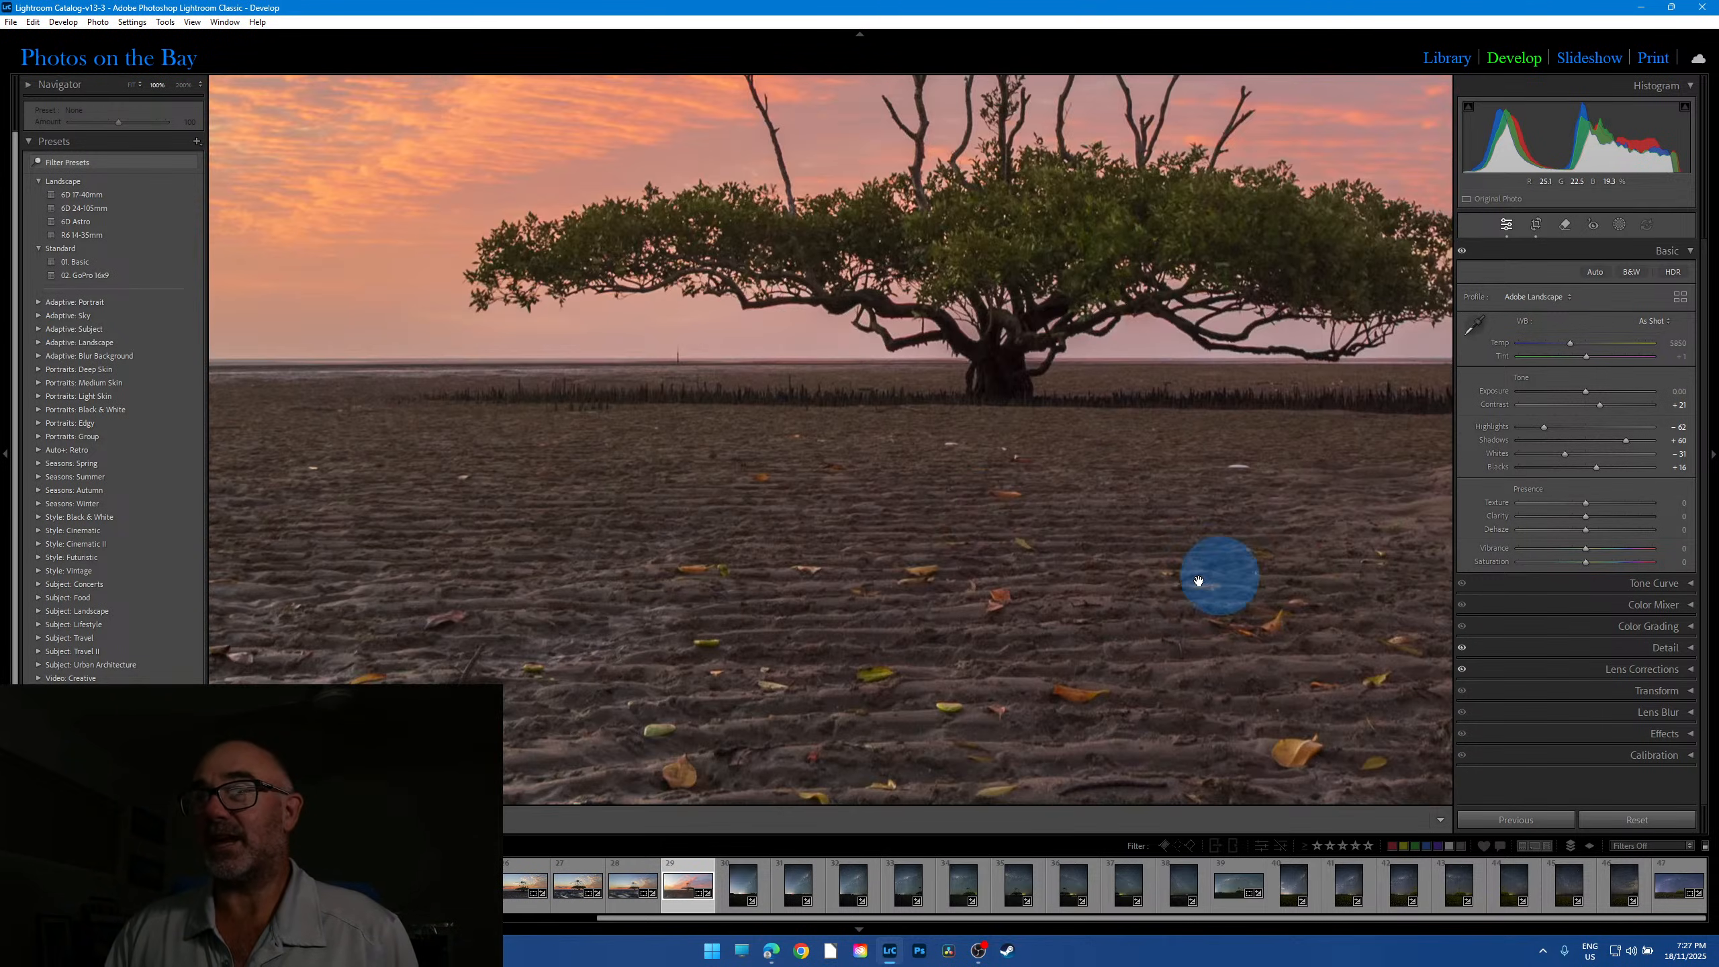
{"action": "left_click", "coordinate": [981, 499]}
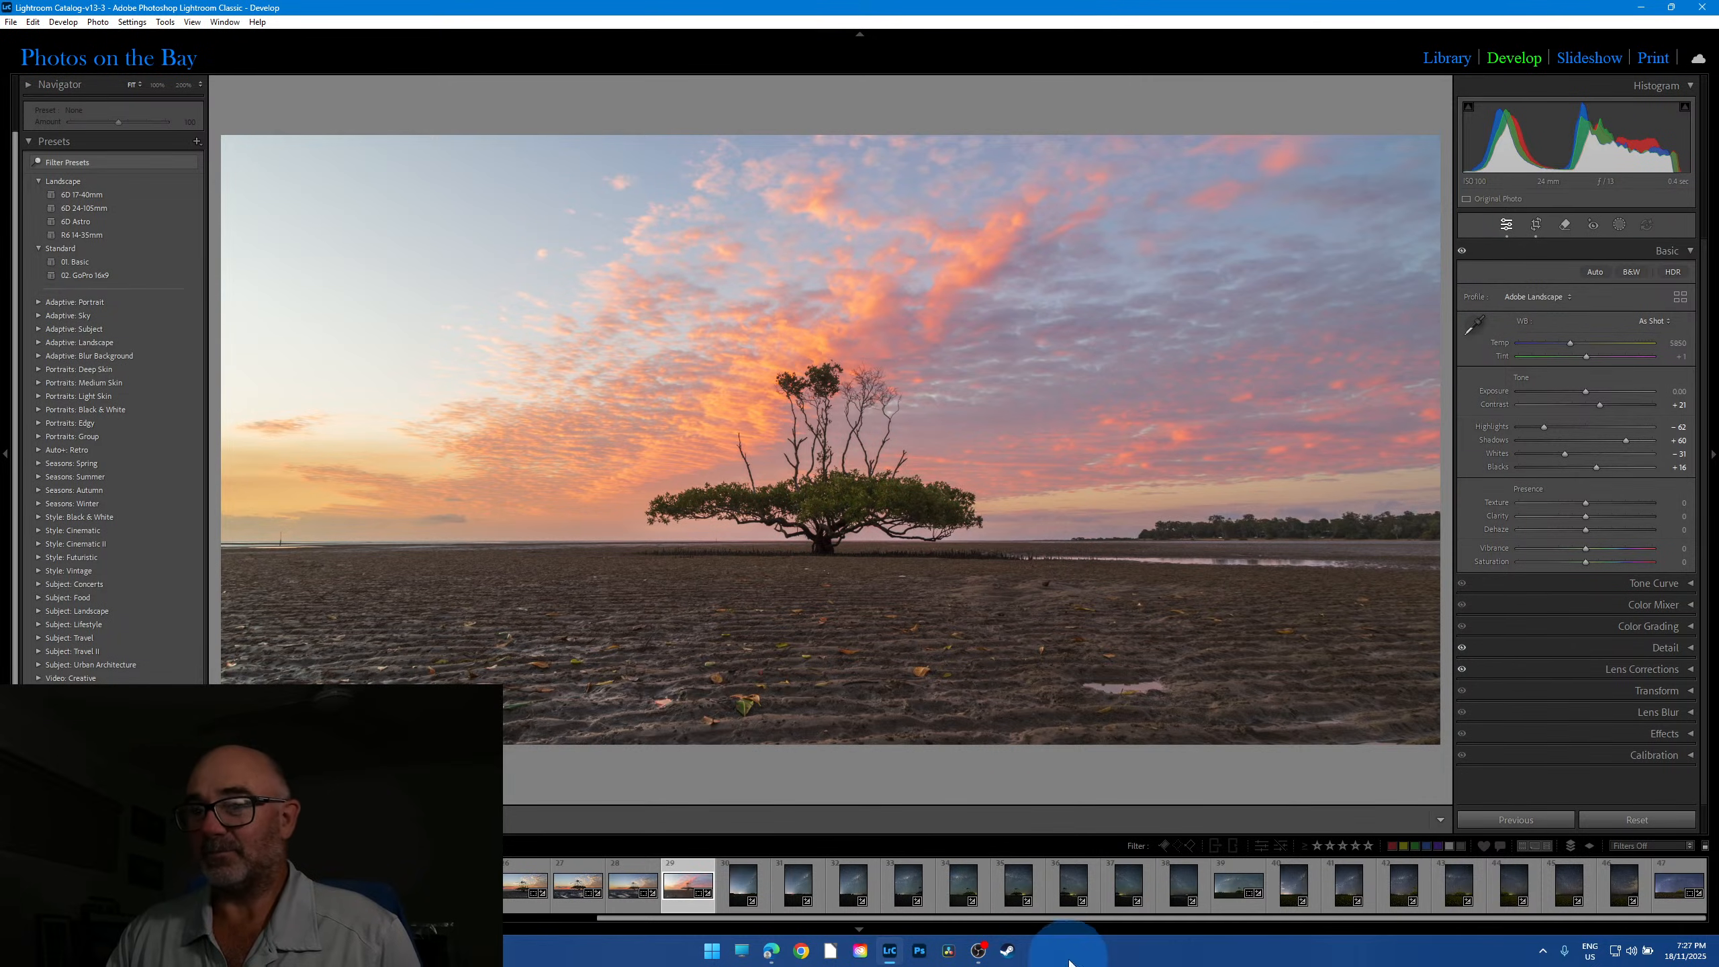
Step: Open the Milky Way panorama, photo 47, and compare its default exposure with +1.00
{"action": "left_click", "coordinate": [1661, 903]}
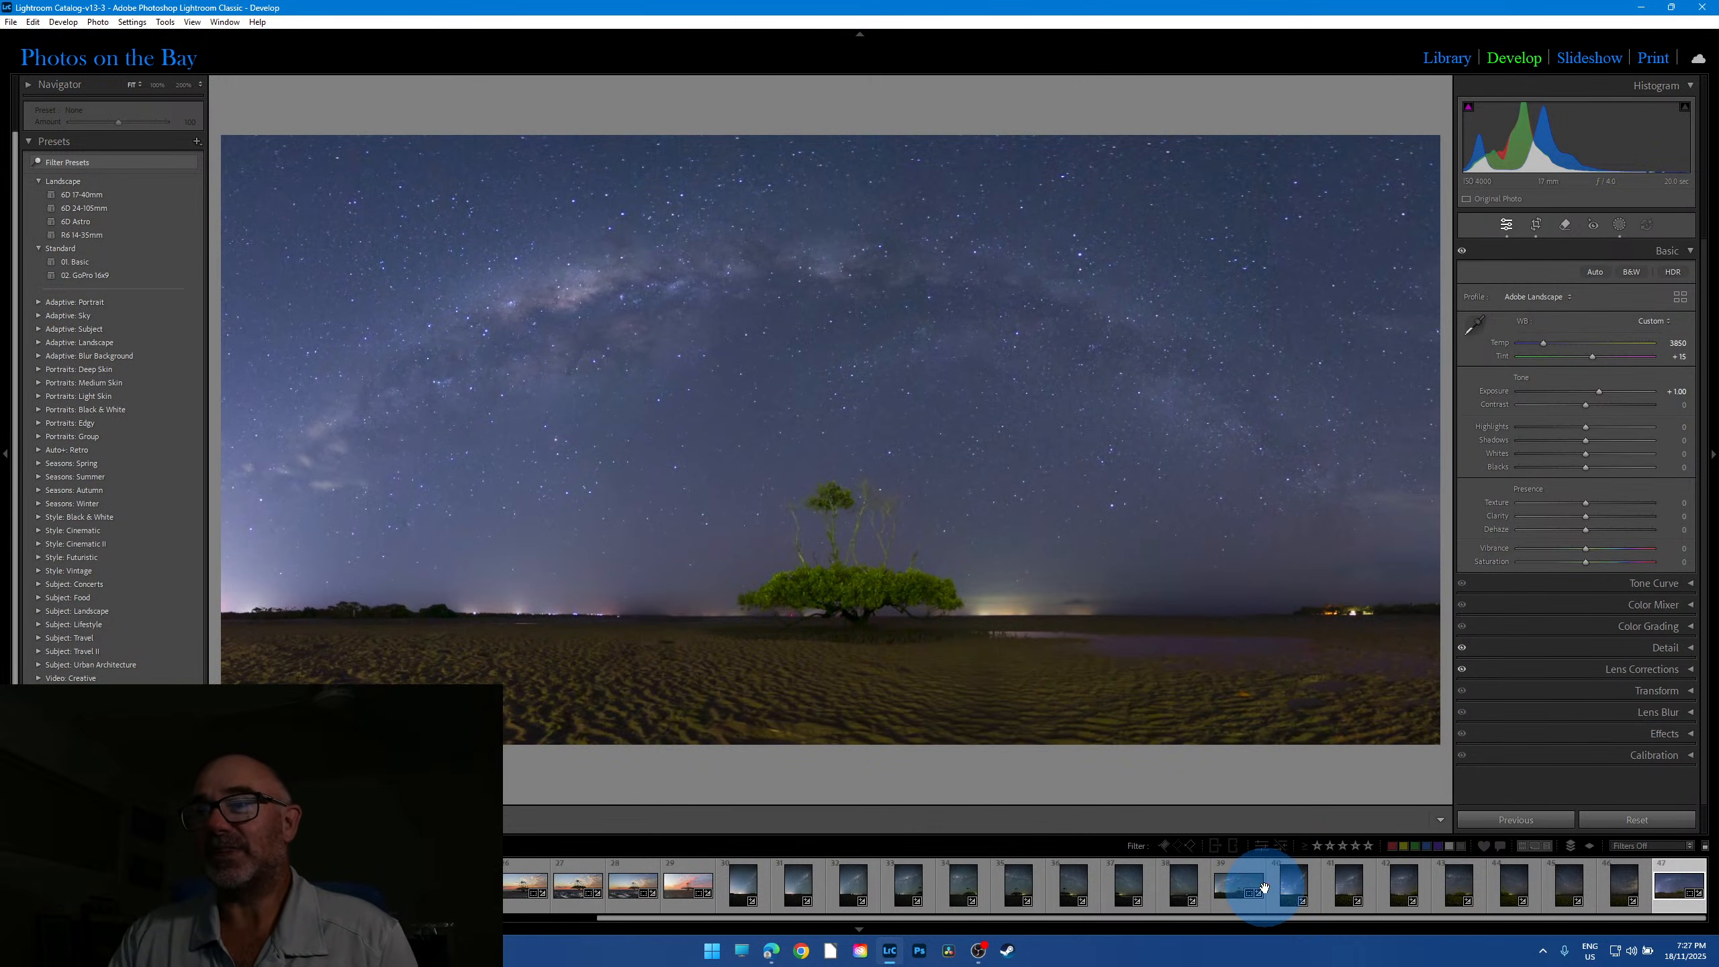
{"action": "double_click", "coordinate": [1598, 391]}
{"action": "left_click_drag", "start_coordinate": [1585, 392], "coordinate": [1599, 393]}
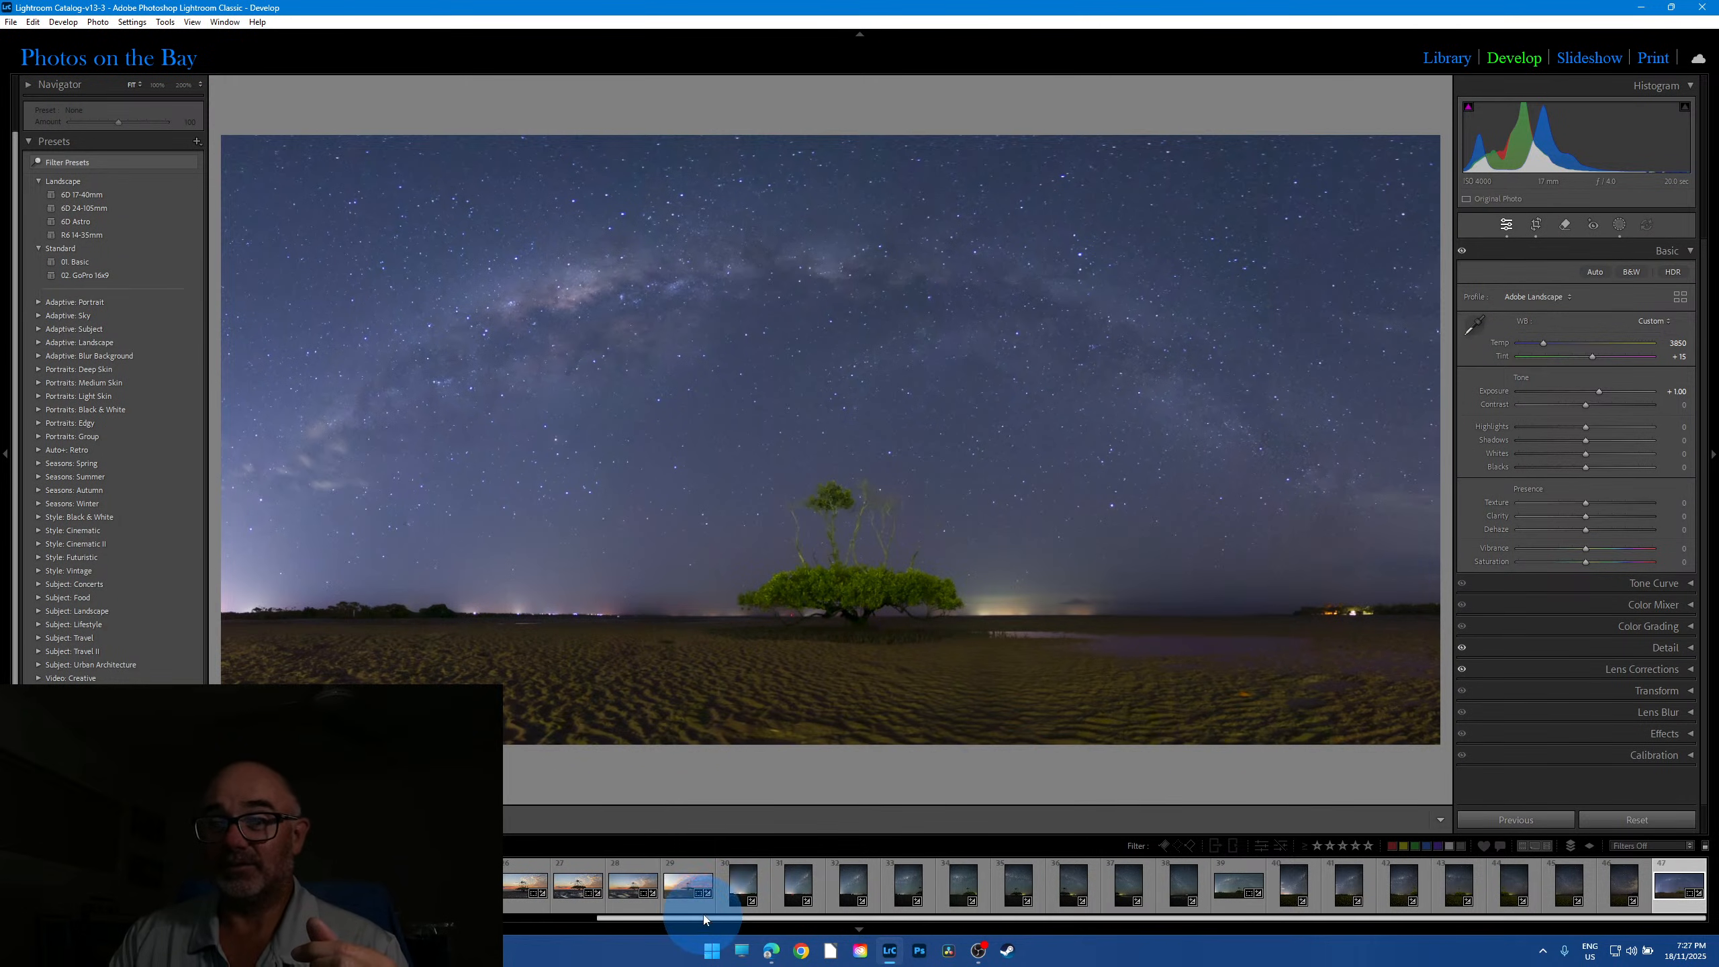
Step: Reopen twilight photo 16 and compare it with the pink-cloud mangrove shot, photo 29
{"action": "left_click_drag", "start_coordinate": [904, 918], "coordinate": [519, 951]}
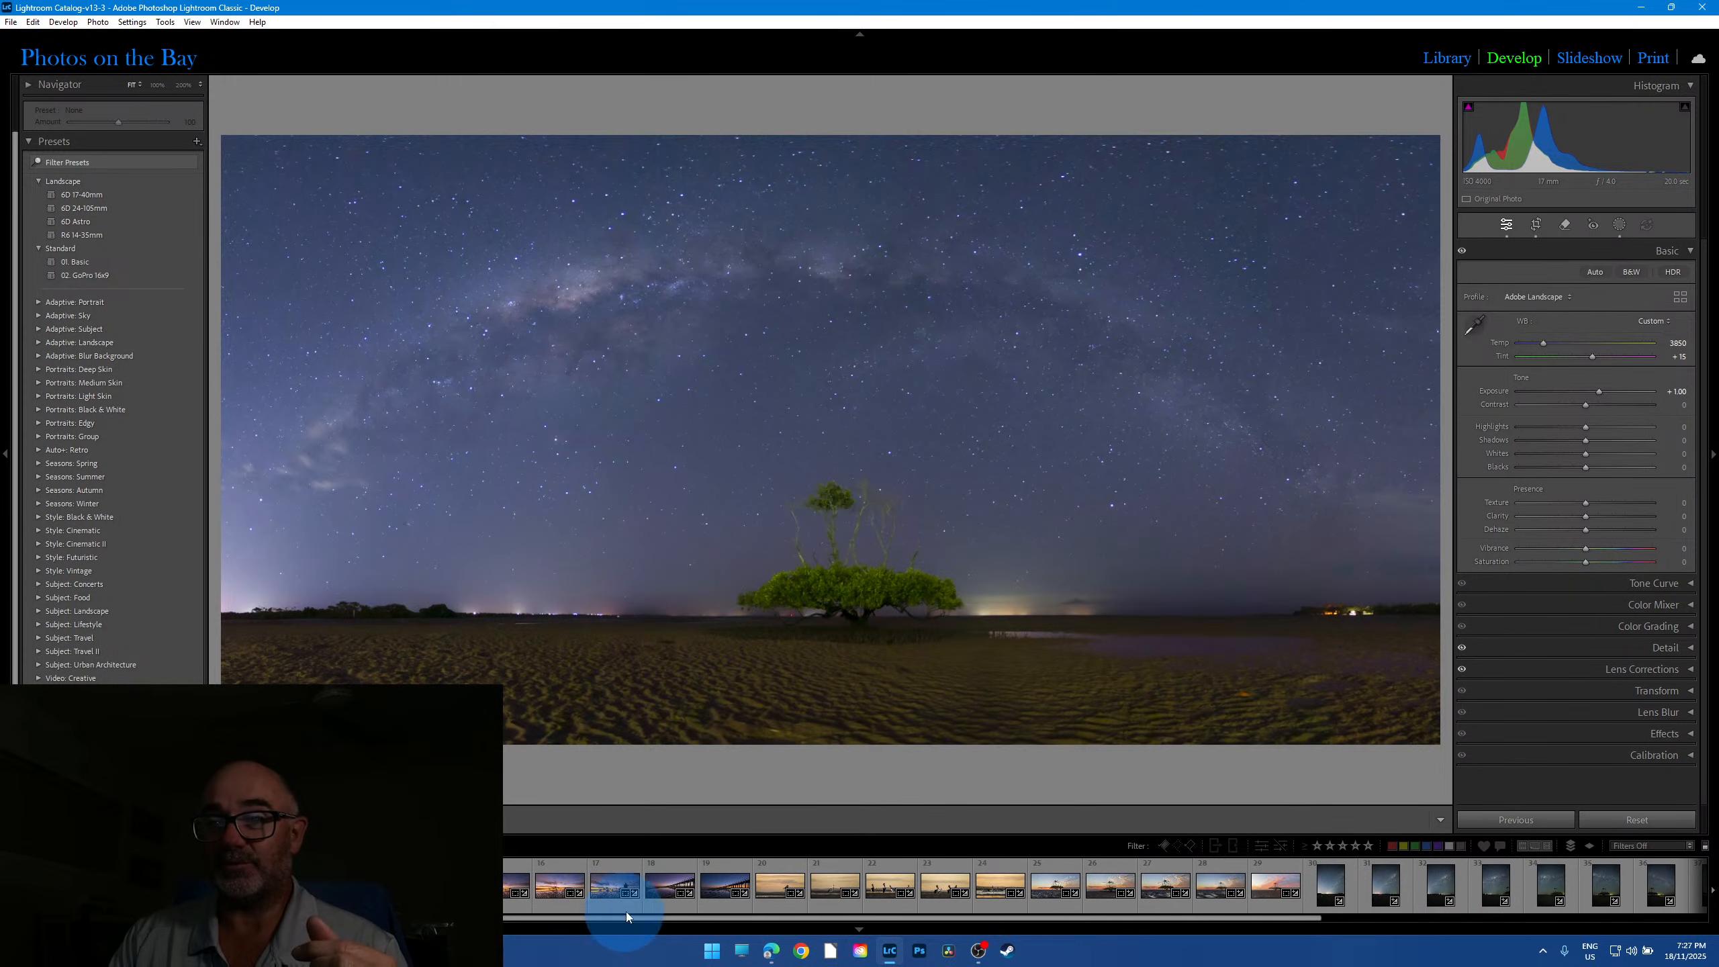
{"action": "left_click", "coordinate": [559, 905]}
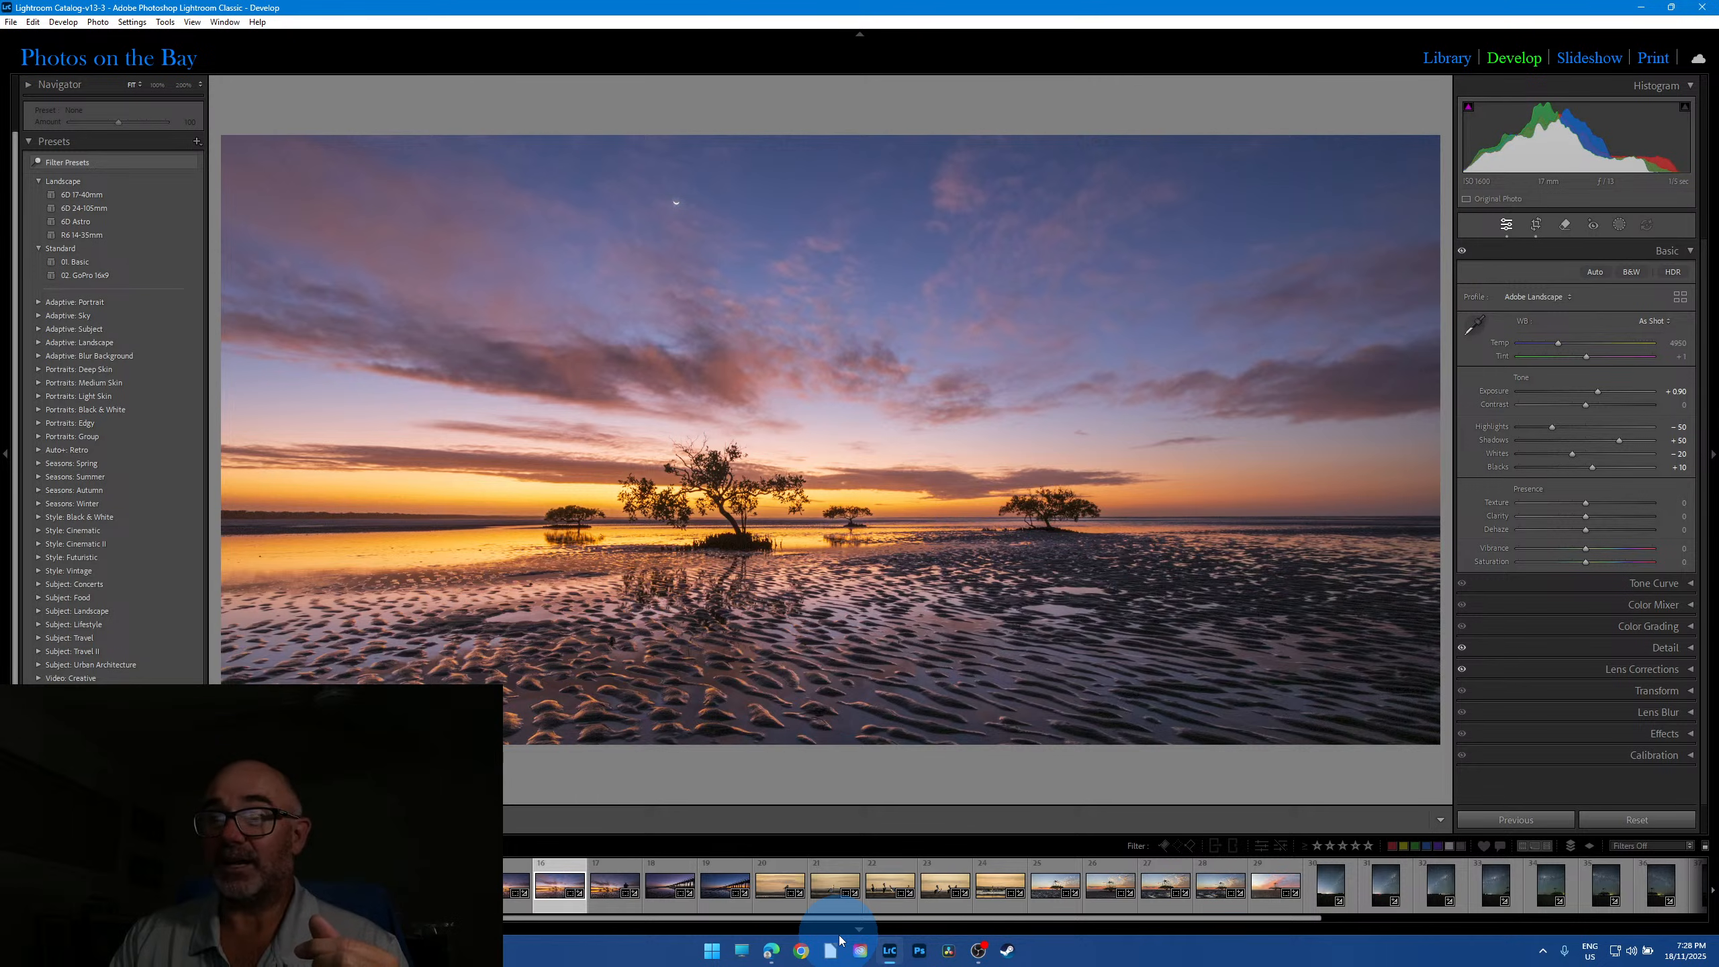
{"action": "left_click", "coordinate": [1272, 905]}
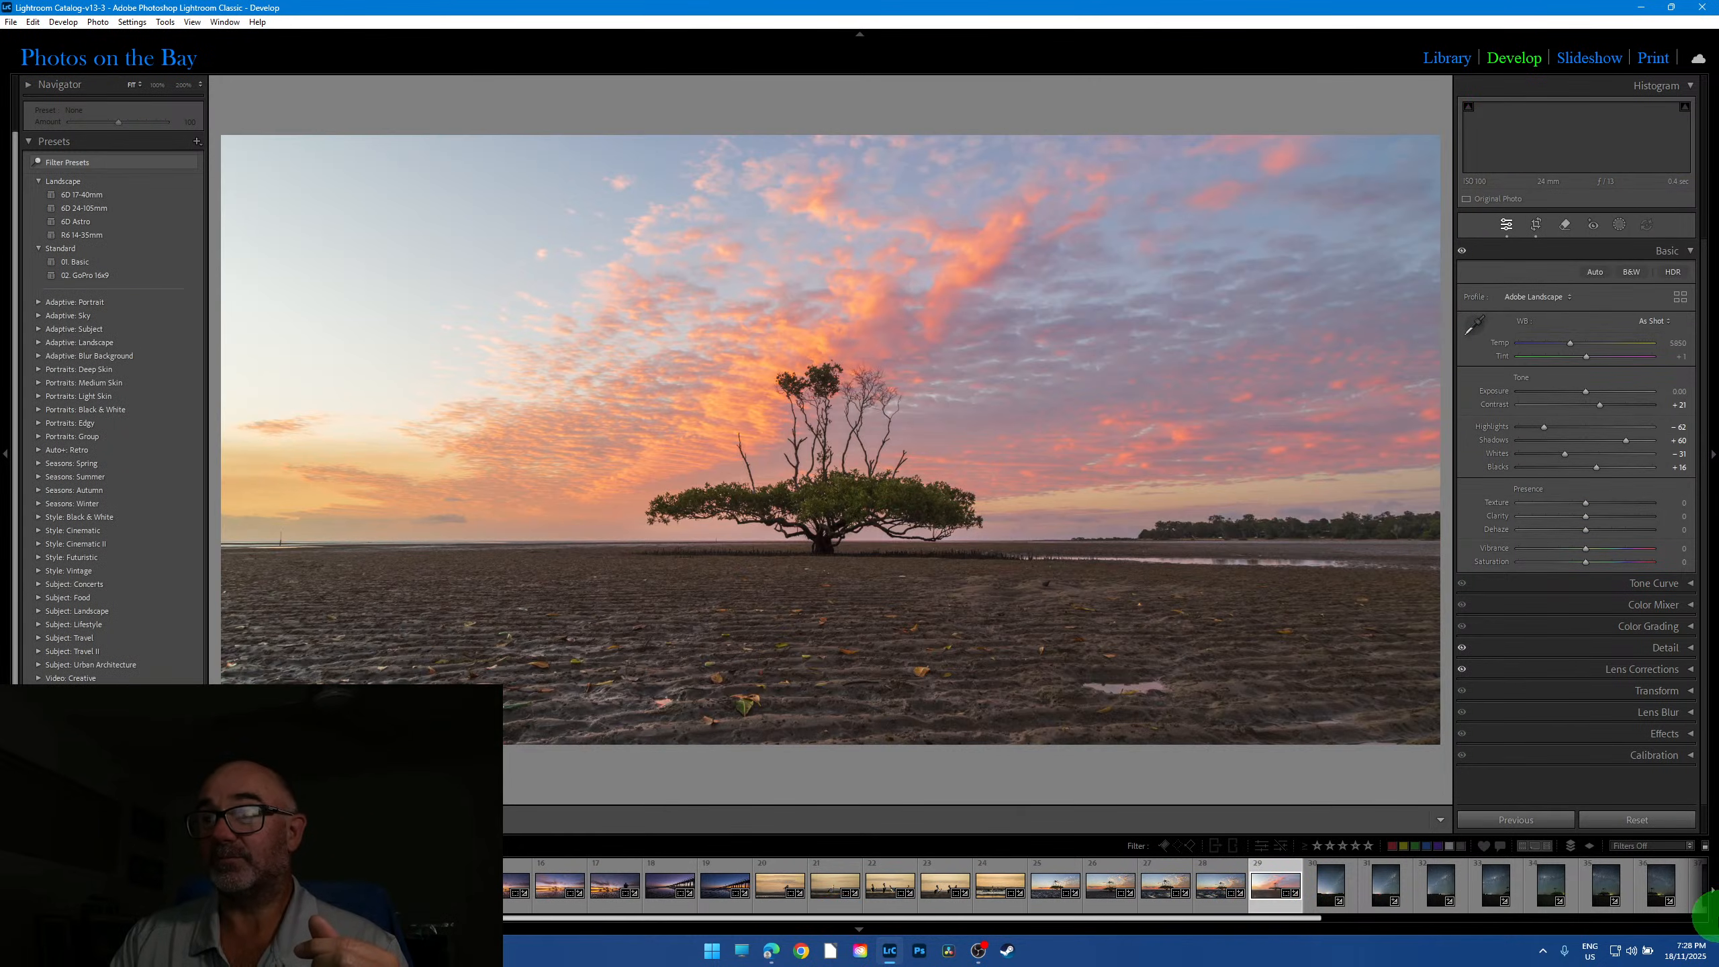
Step: Review the Milky Way panorama, photo 47, and open the lightning shot with moored sailboats, photo 6, in Develop
{"action": "left_click", "coordinate": [1710, 892]}
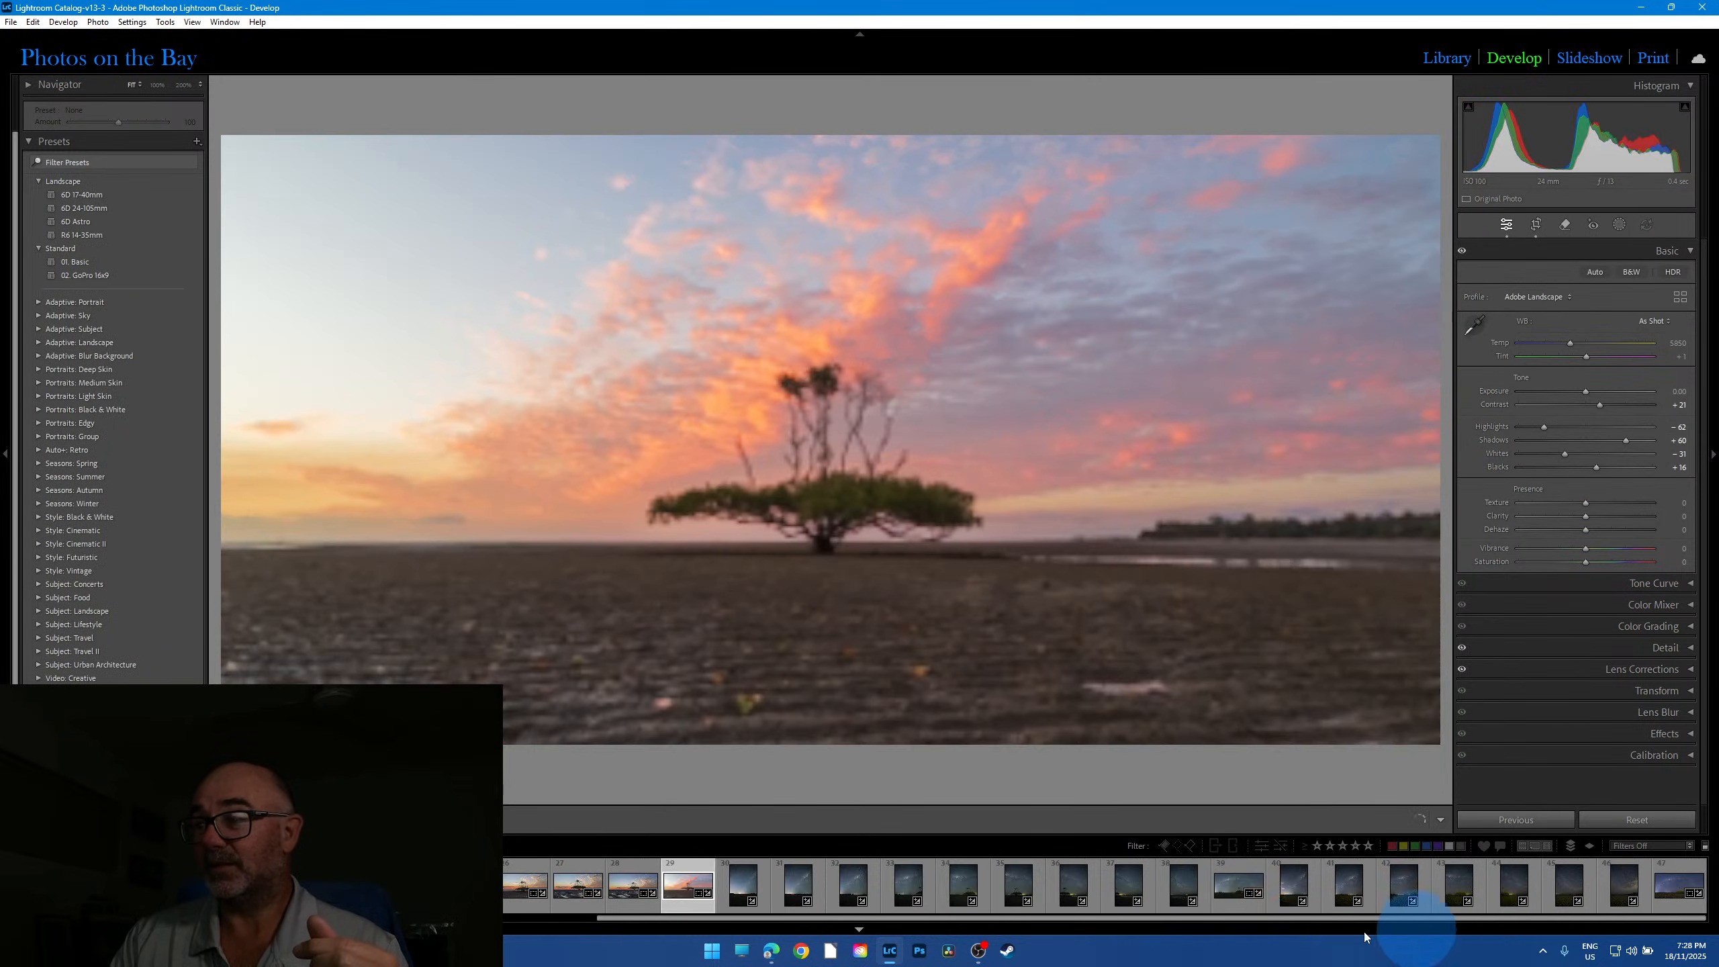
{"action": "left_click", "coordinate": [1668, 903]}
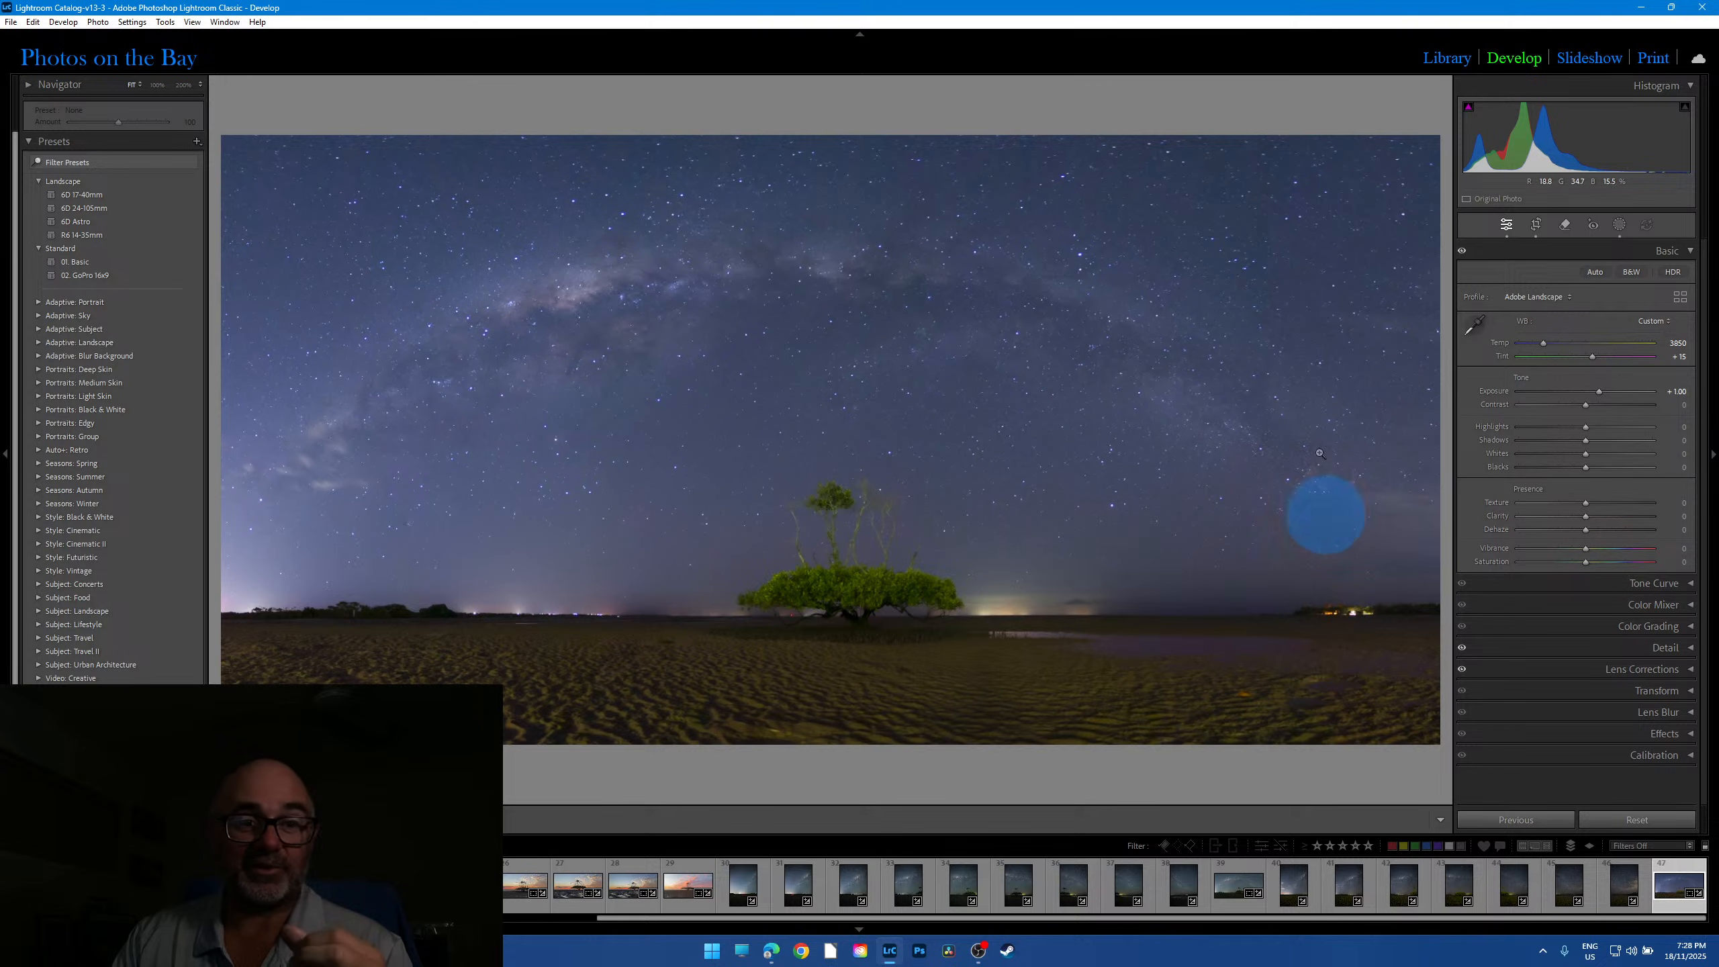
{"action": "left_click", "coordinate": [1447, 61]}
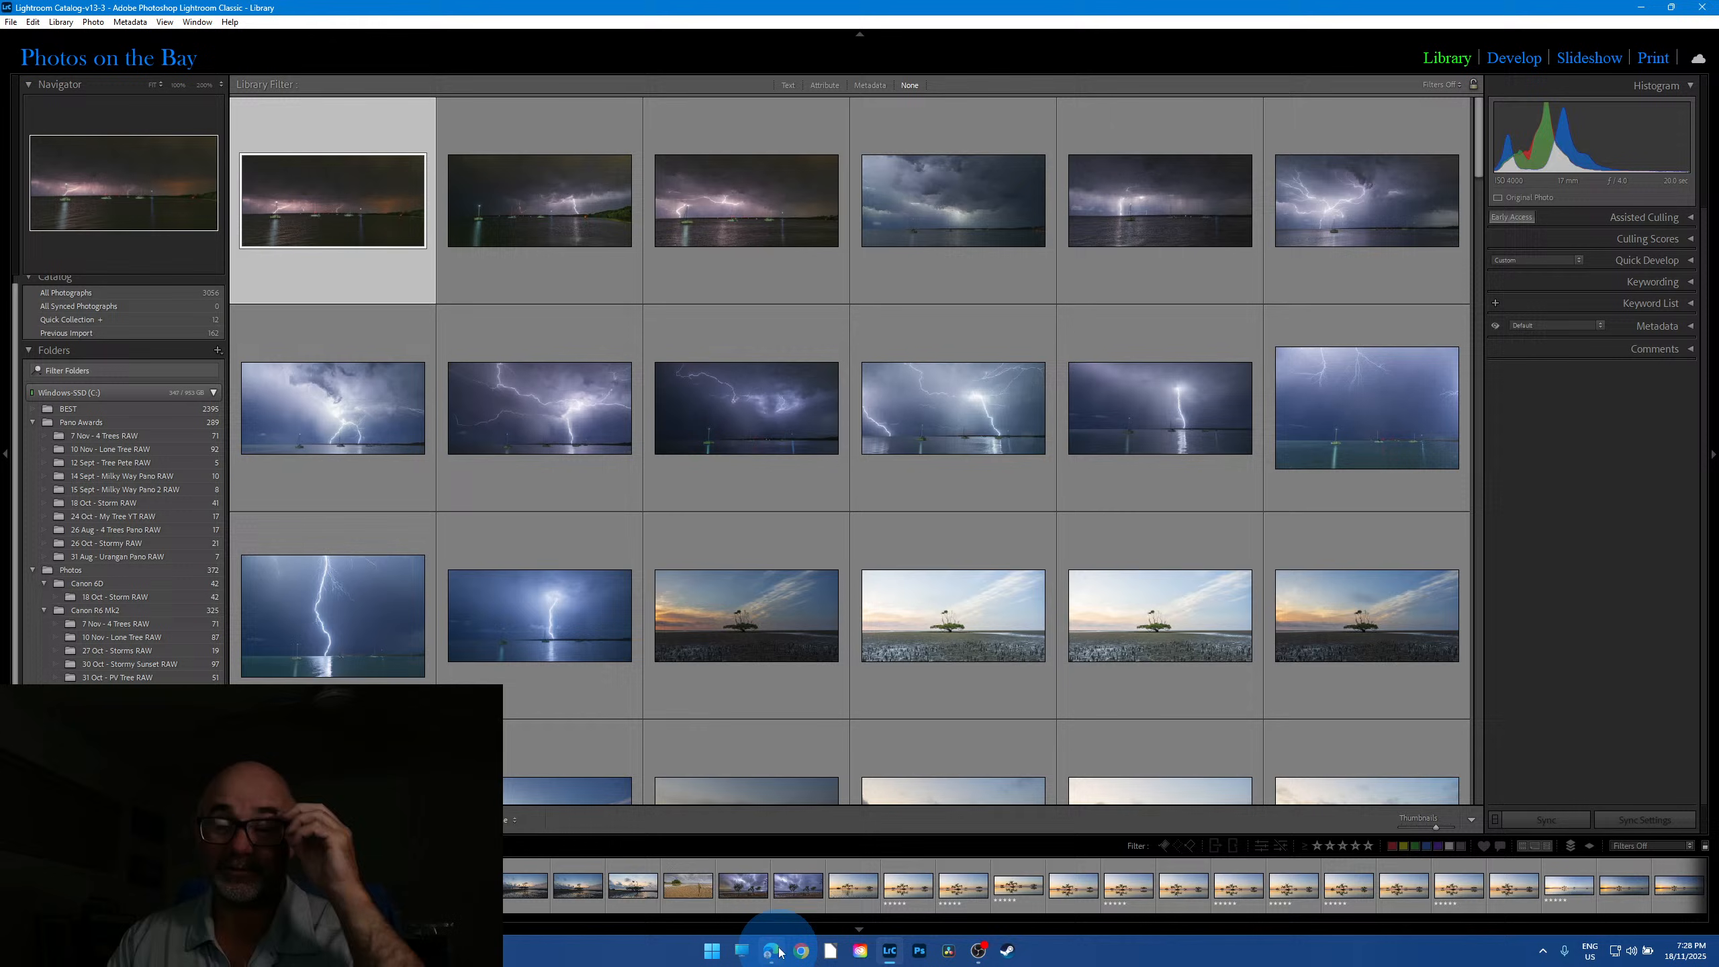
{"action": "mouse_move", "coordinate": [771, 950]}
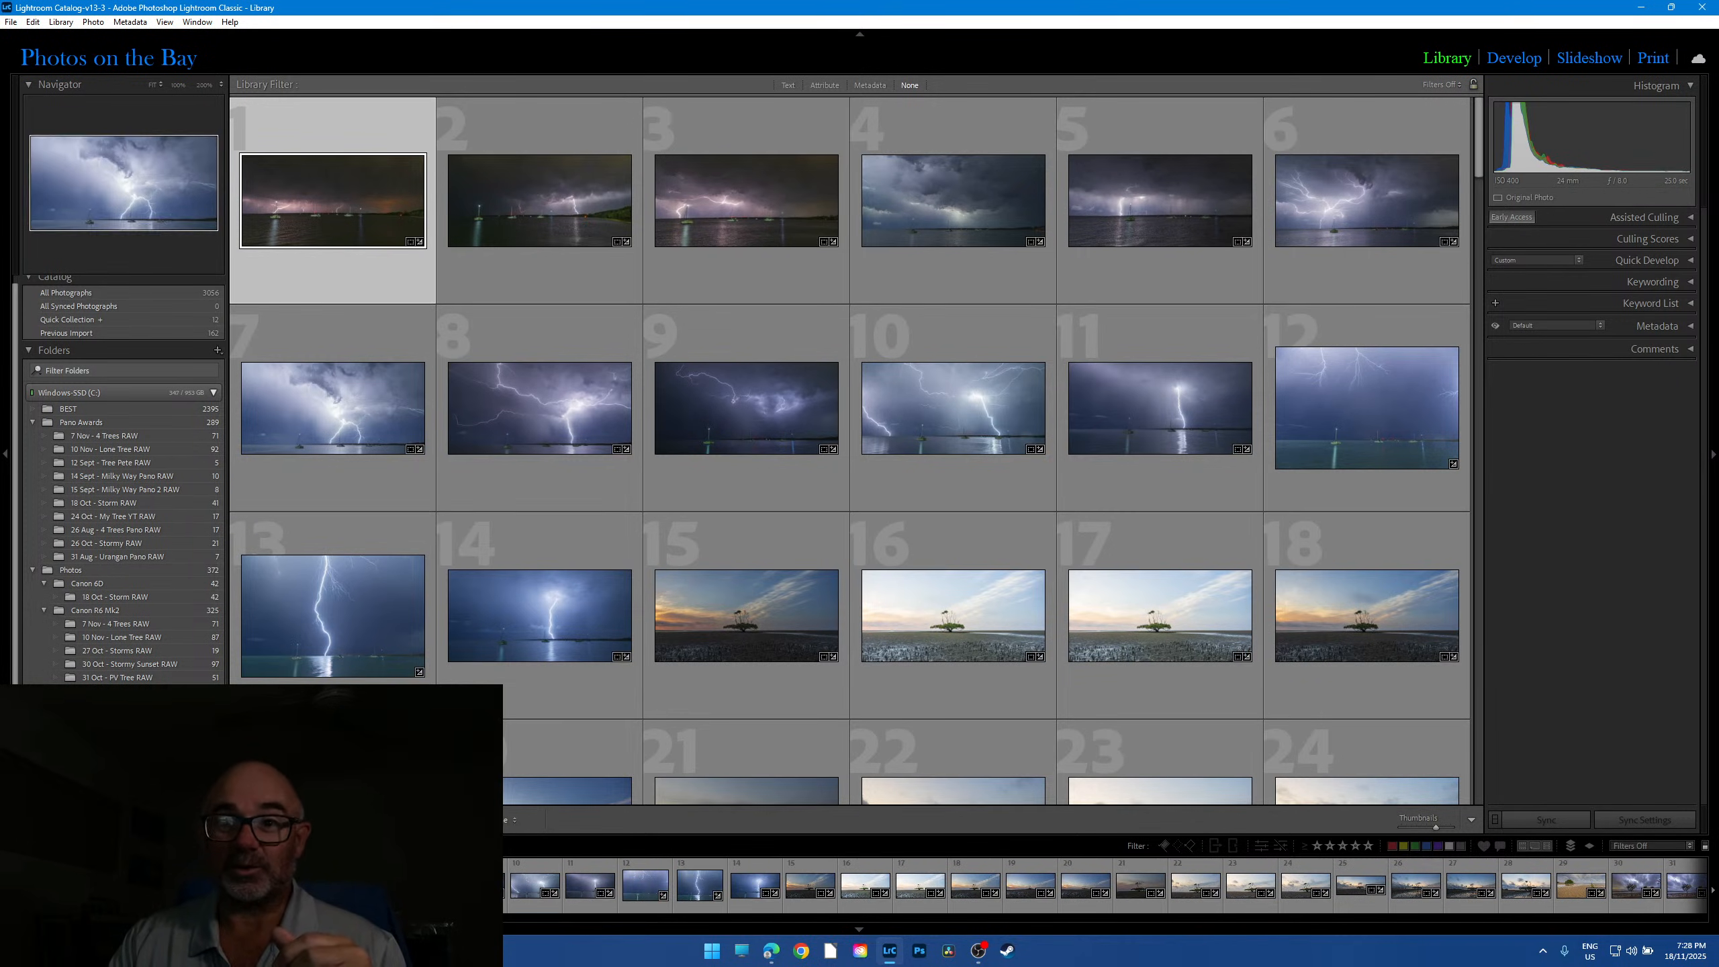
{"action": "left_click", "coordinate": [1366, 200]}
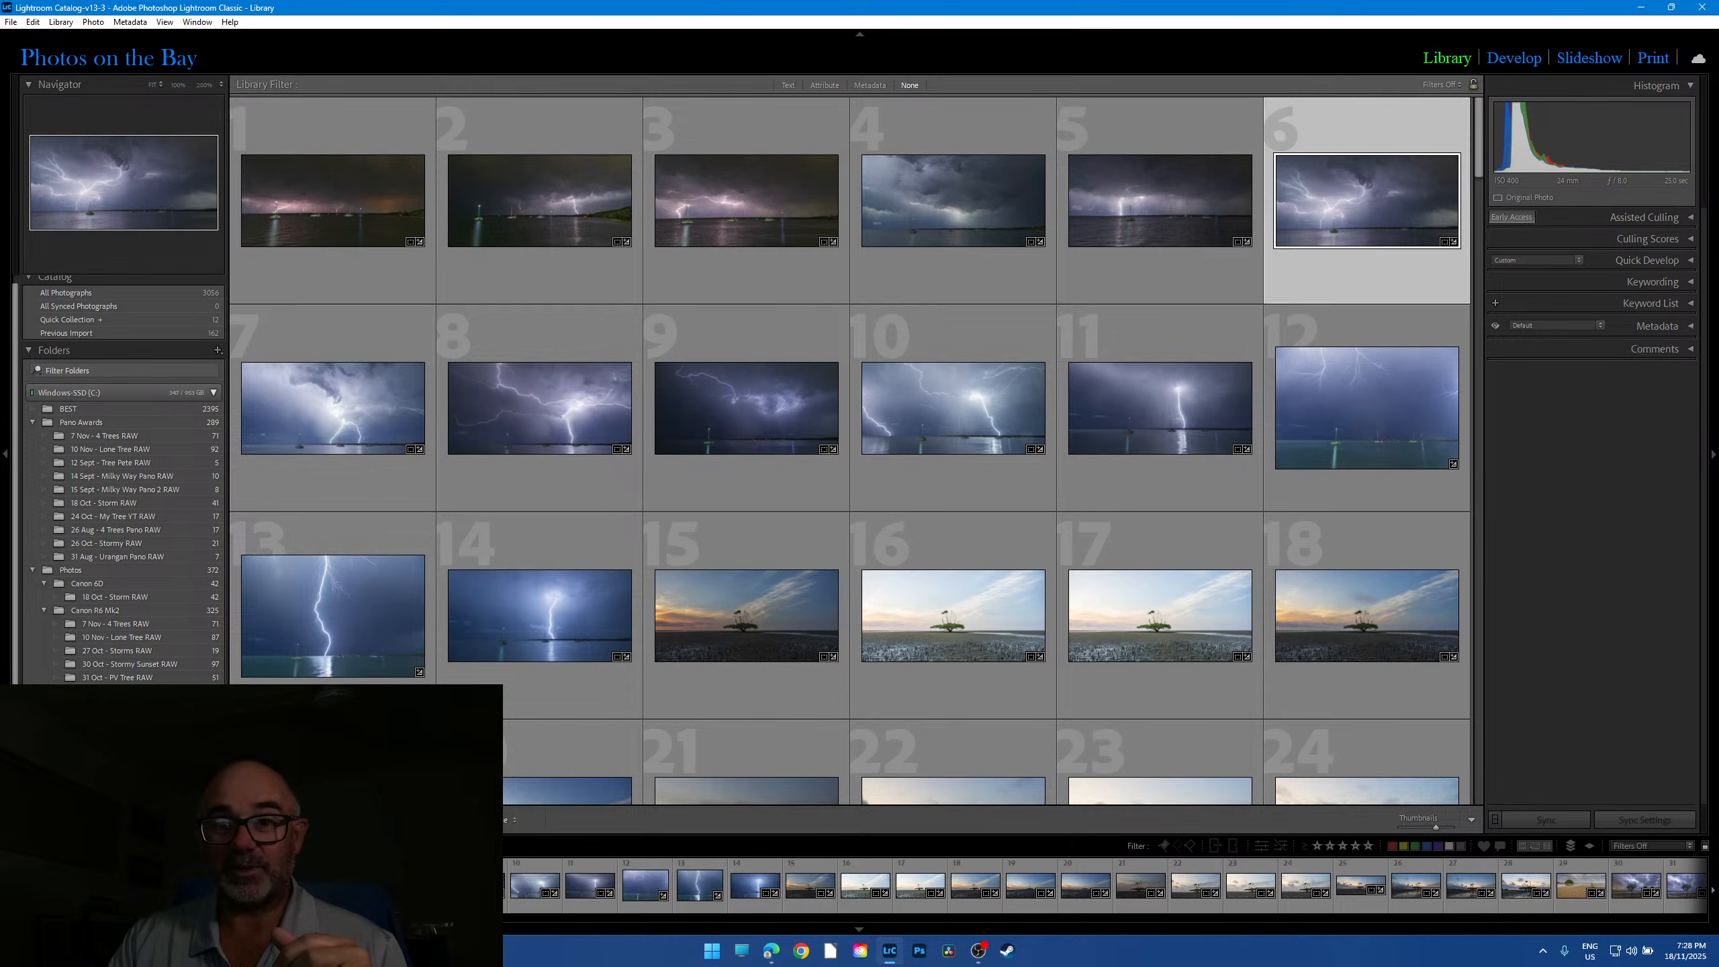
{"action": "left_click", "coordinate": [1514, 58]}
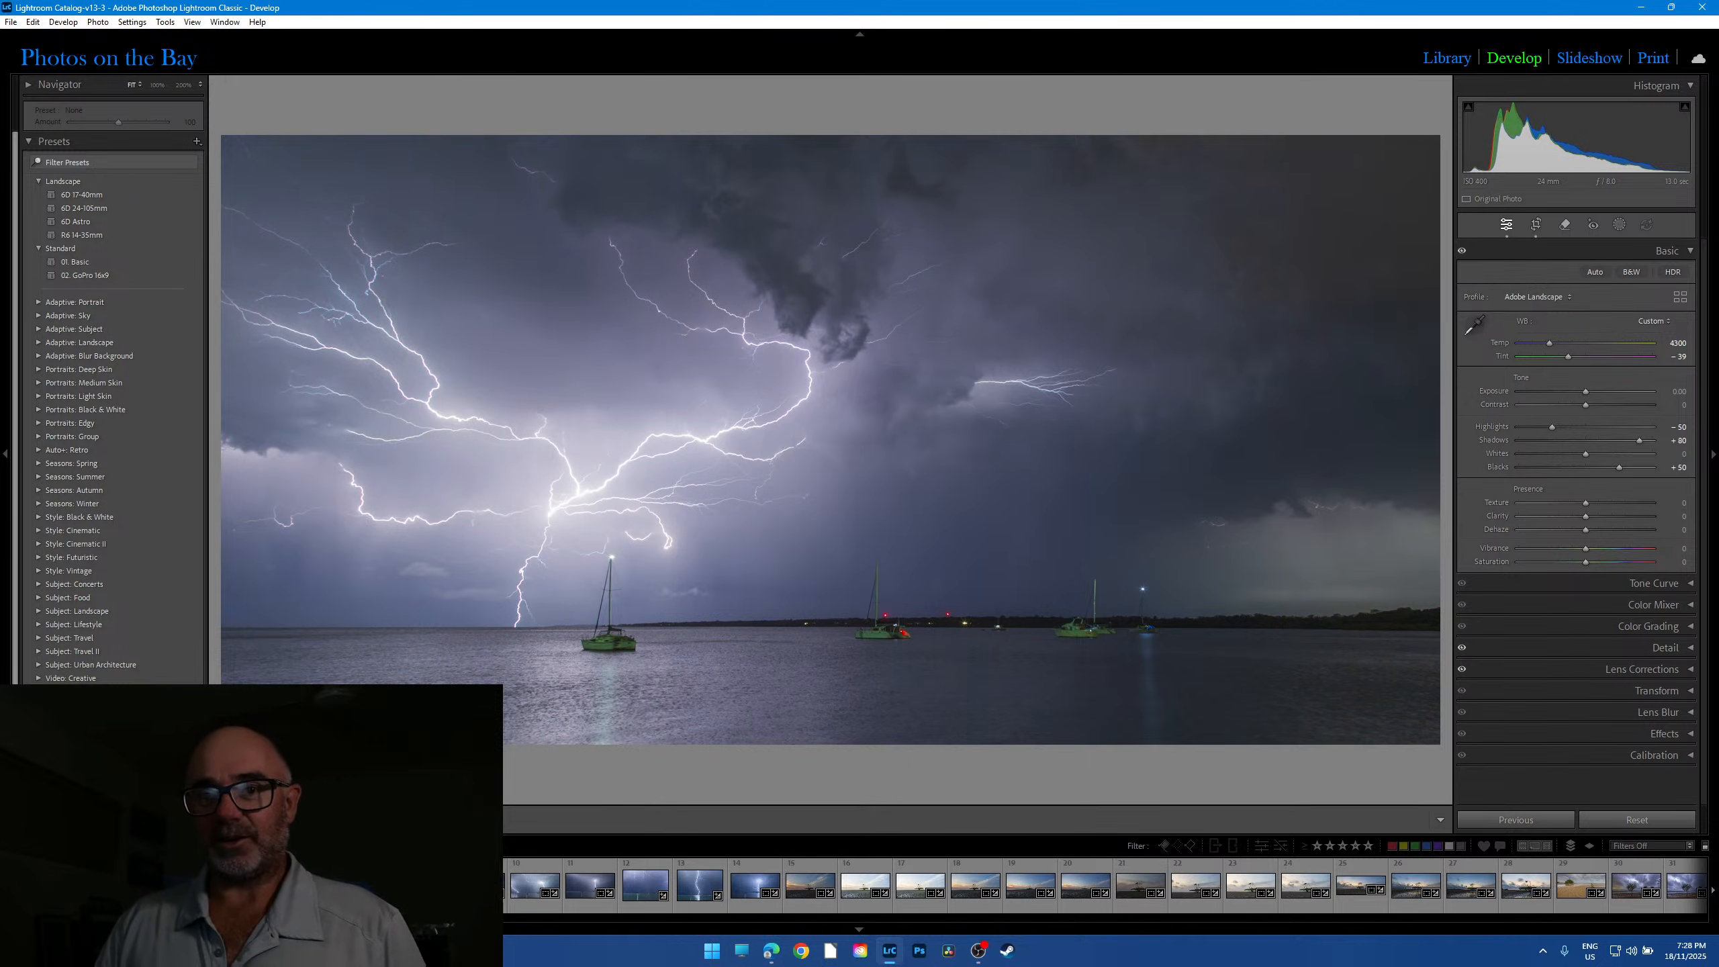
Step: Open the four-mangrove reflection photo, inspect its two leftmost trees and the horizon at 100%, and return to the full view
{"action": "scroll", "coordinate": [1103, 885], "scroll_direction": "right", "scroll_amount": 9}
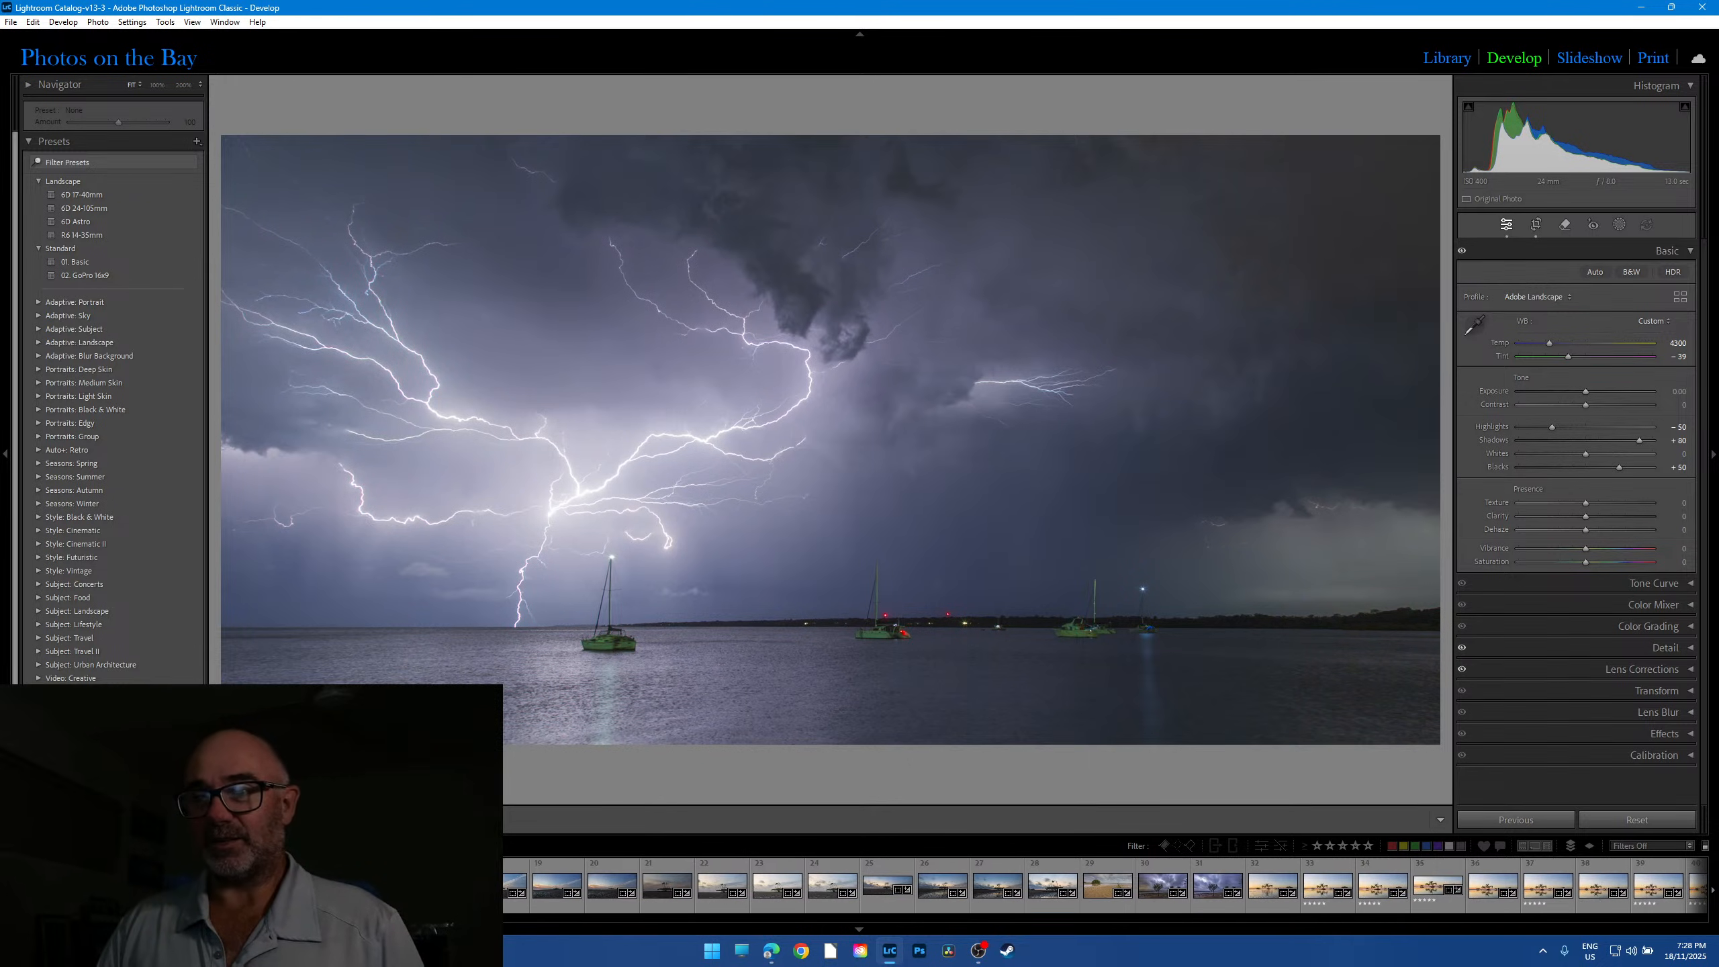
{"action": "scroll", "coordinate": [1103, 885], "scroll_direction": "right", "scroll_amount": 5}
{"action": "left_click_drag", "start_coordinate": [503, 926], "coordinate": [527, 923]}
{"action": "left_click", "coordinate": [1264, 886]}
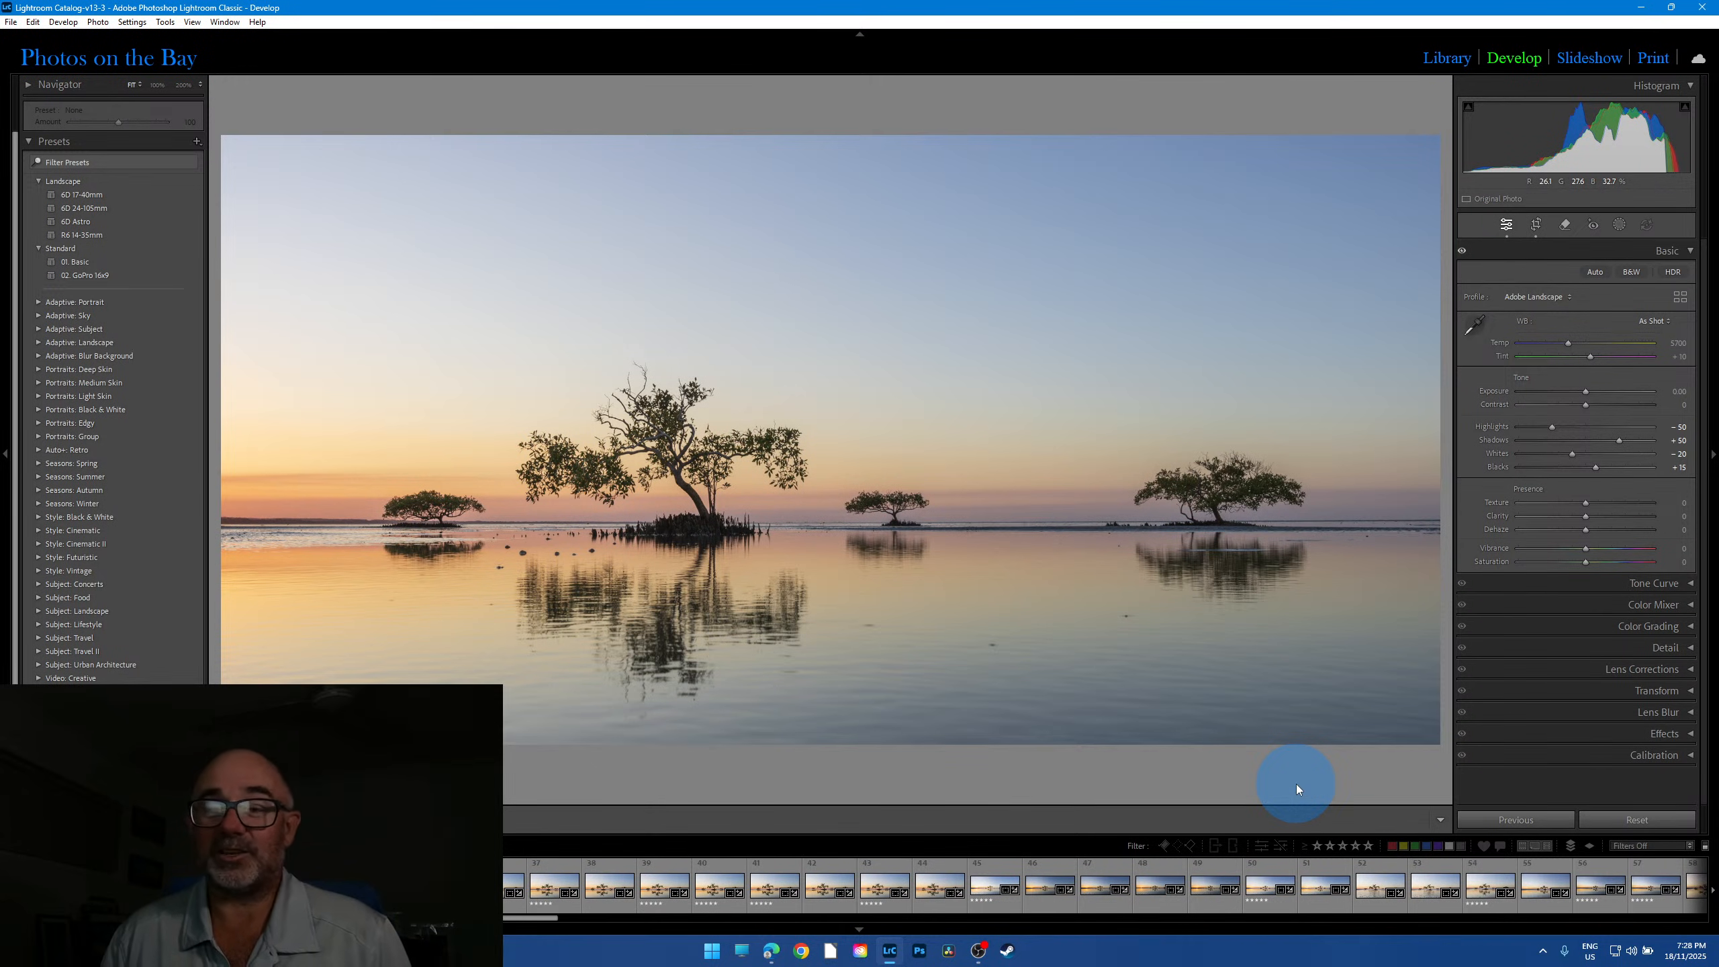
{"action": "left_click", "coordinate": [447, 504]}
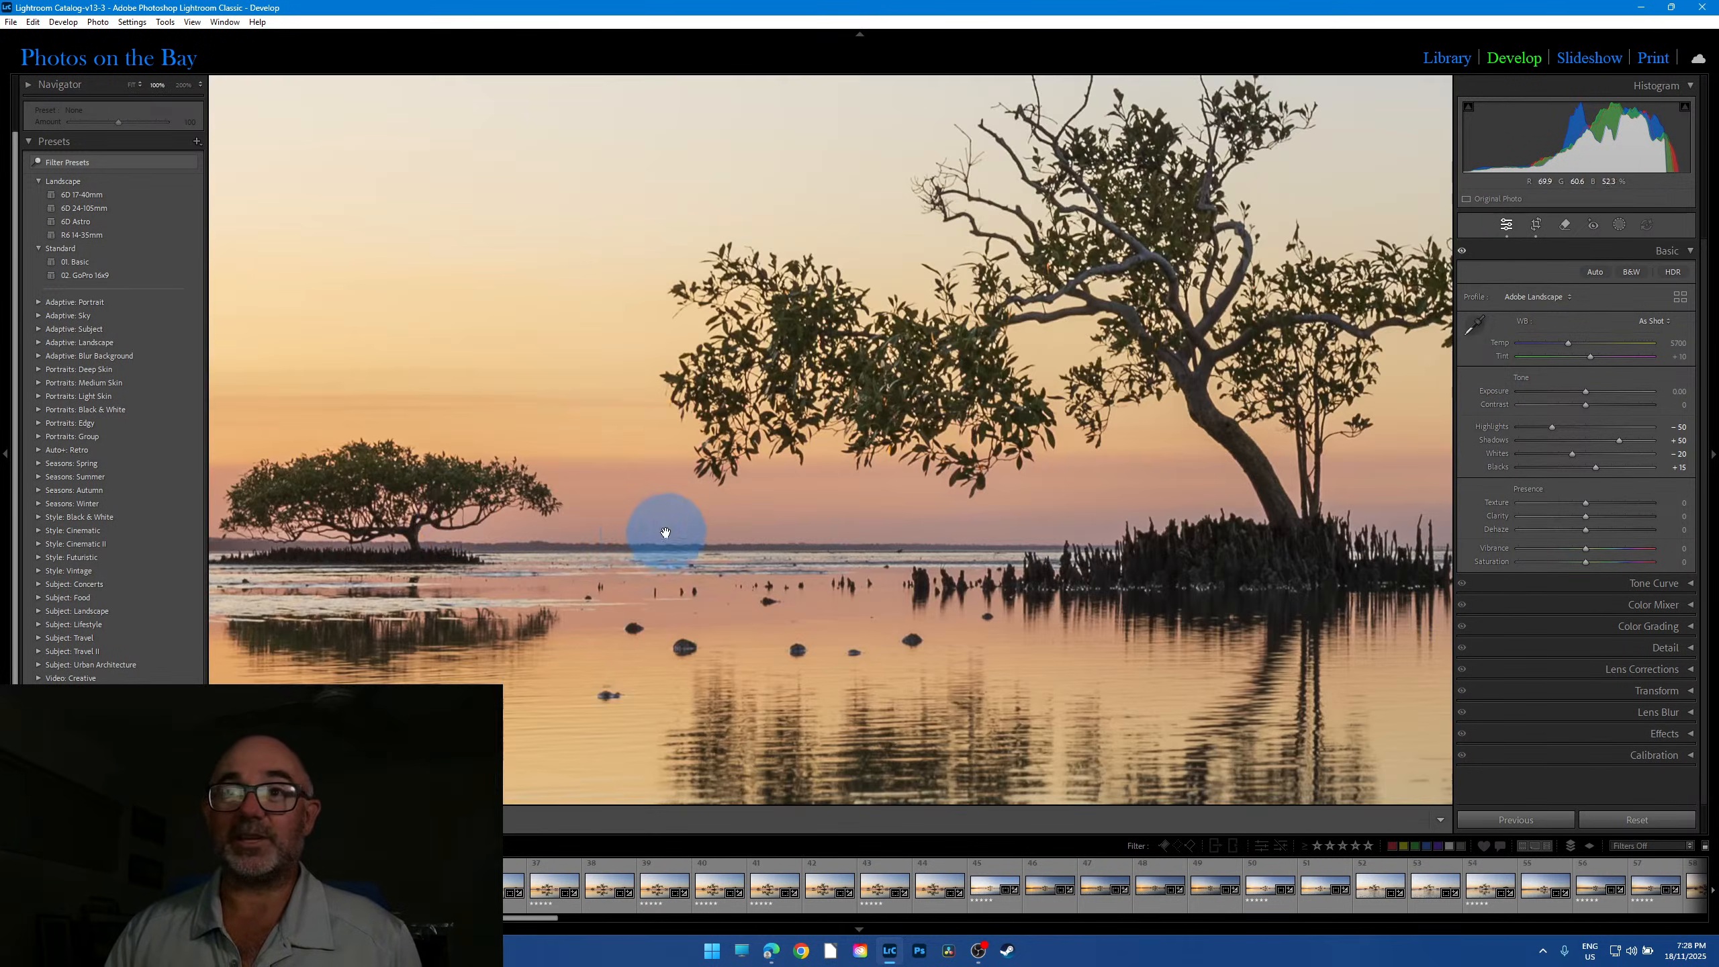
{"action": "left_click", "coordinate": [518, 491]}
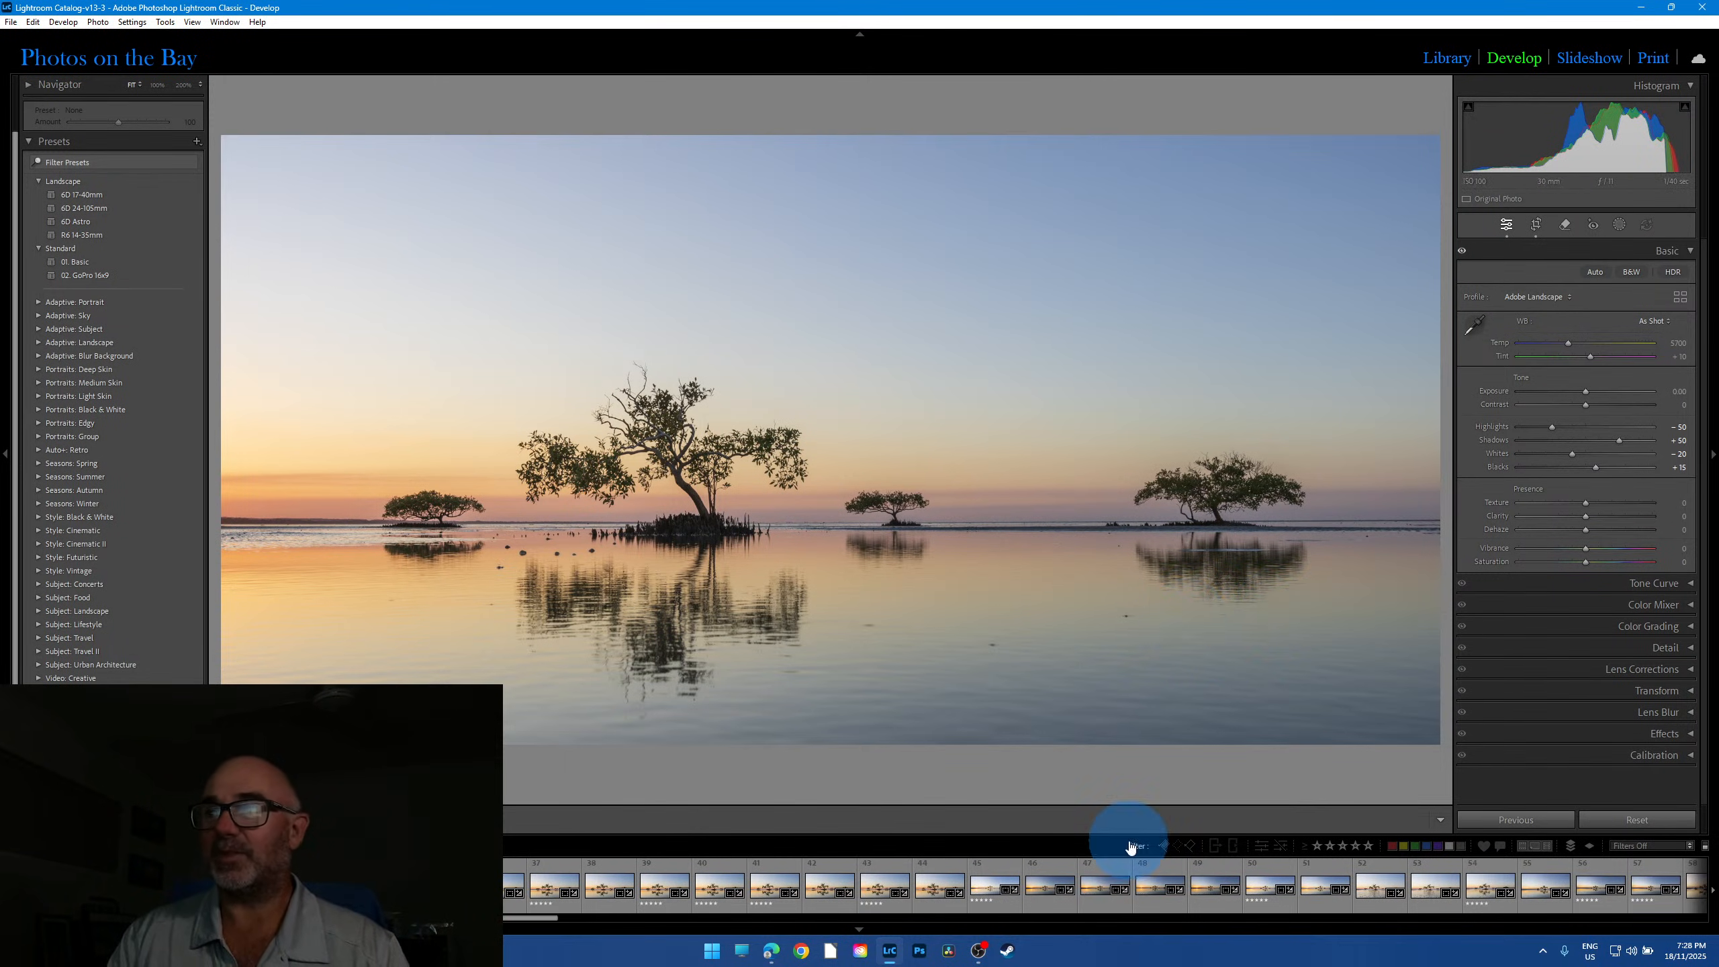
Step: Open the wide panorama of five mangroves with the sun on the horizon and set its Exposure to +1.30
{"action": "left_click", "coordinate": [991, 885]}
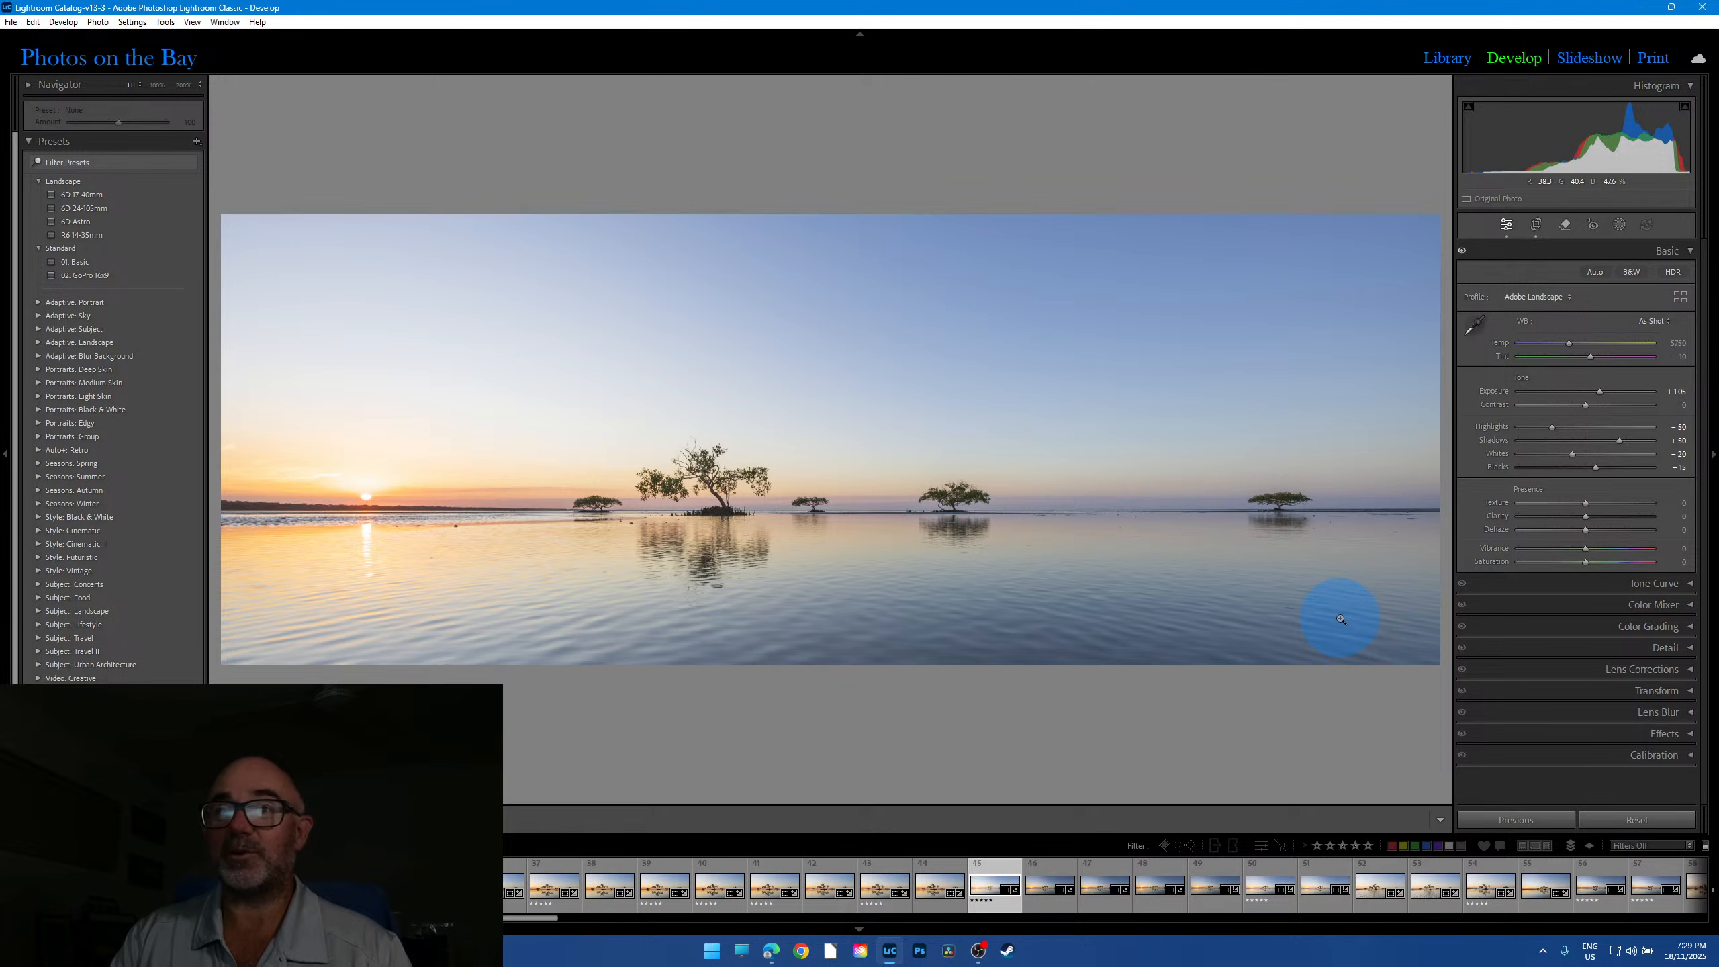
{"action": "left_click", "coordinate": [1600, 394]}
{"action": "left_click_drag", "start_coordinate": [1600, 394], "coordinate": [1604, 392]}
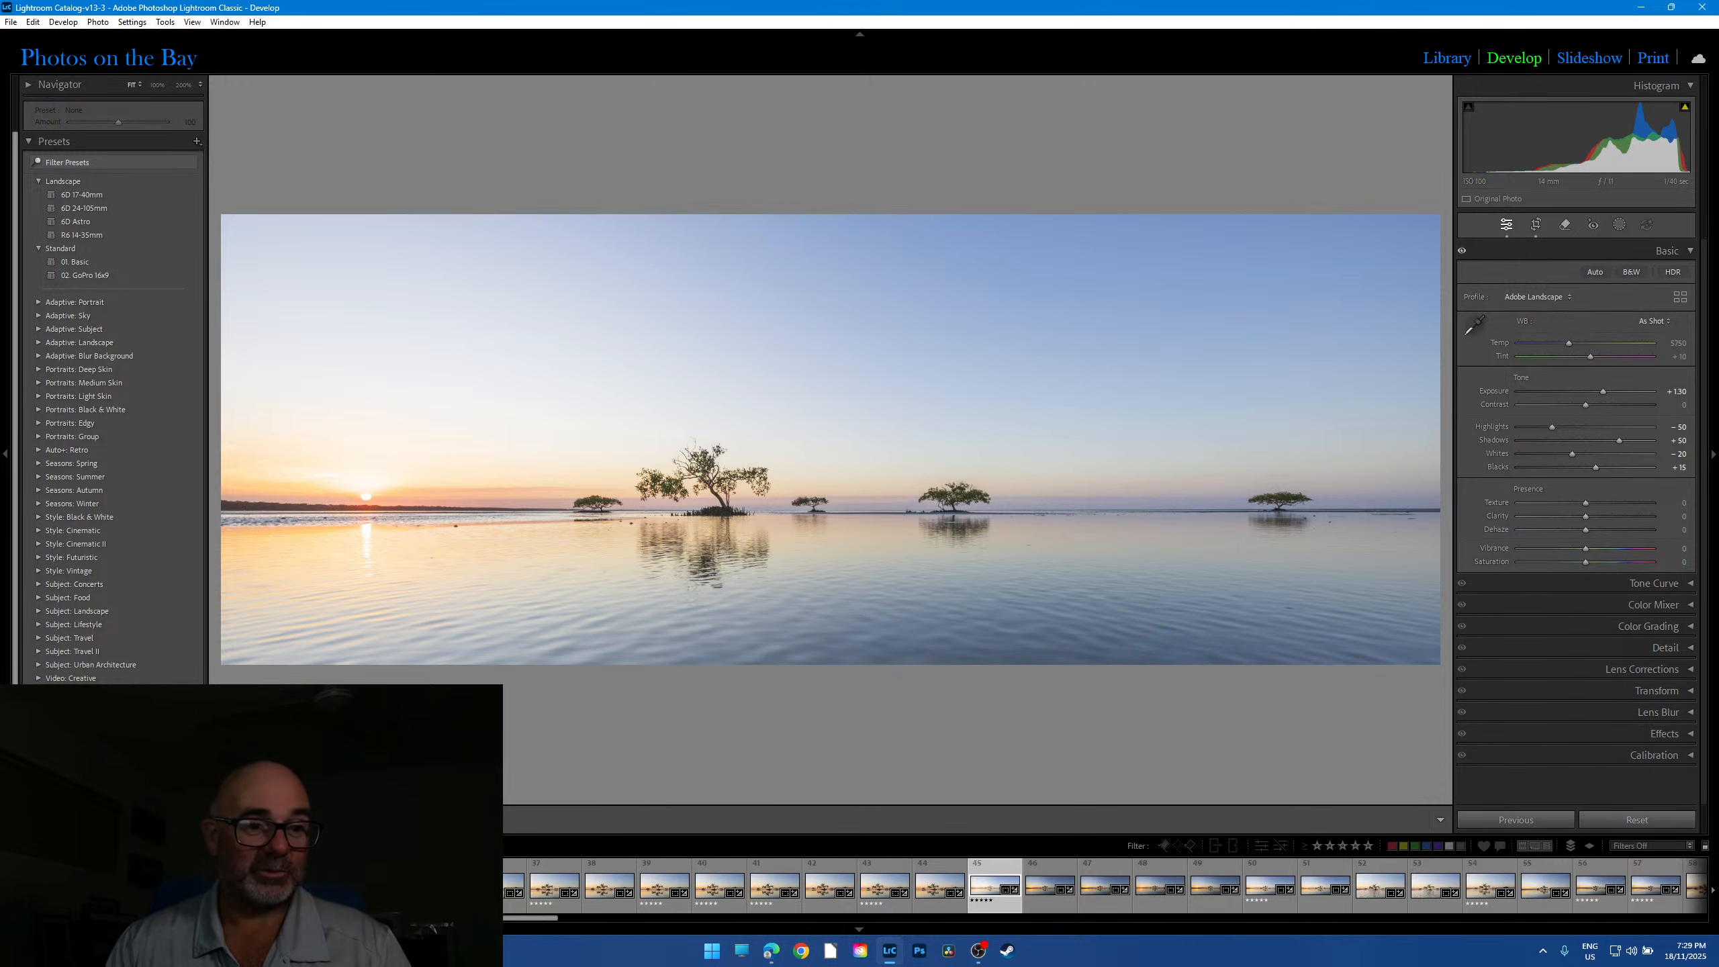
{"action": "key", "text": "alt+Tab"}
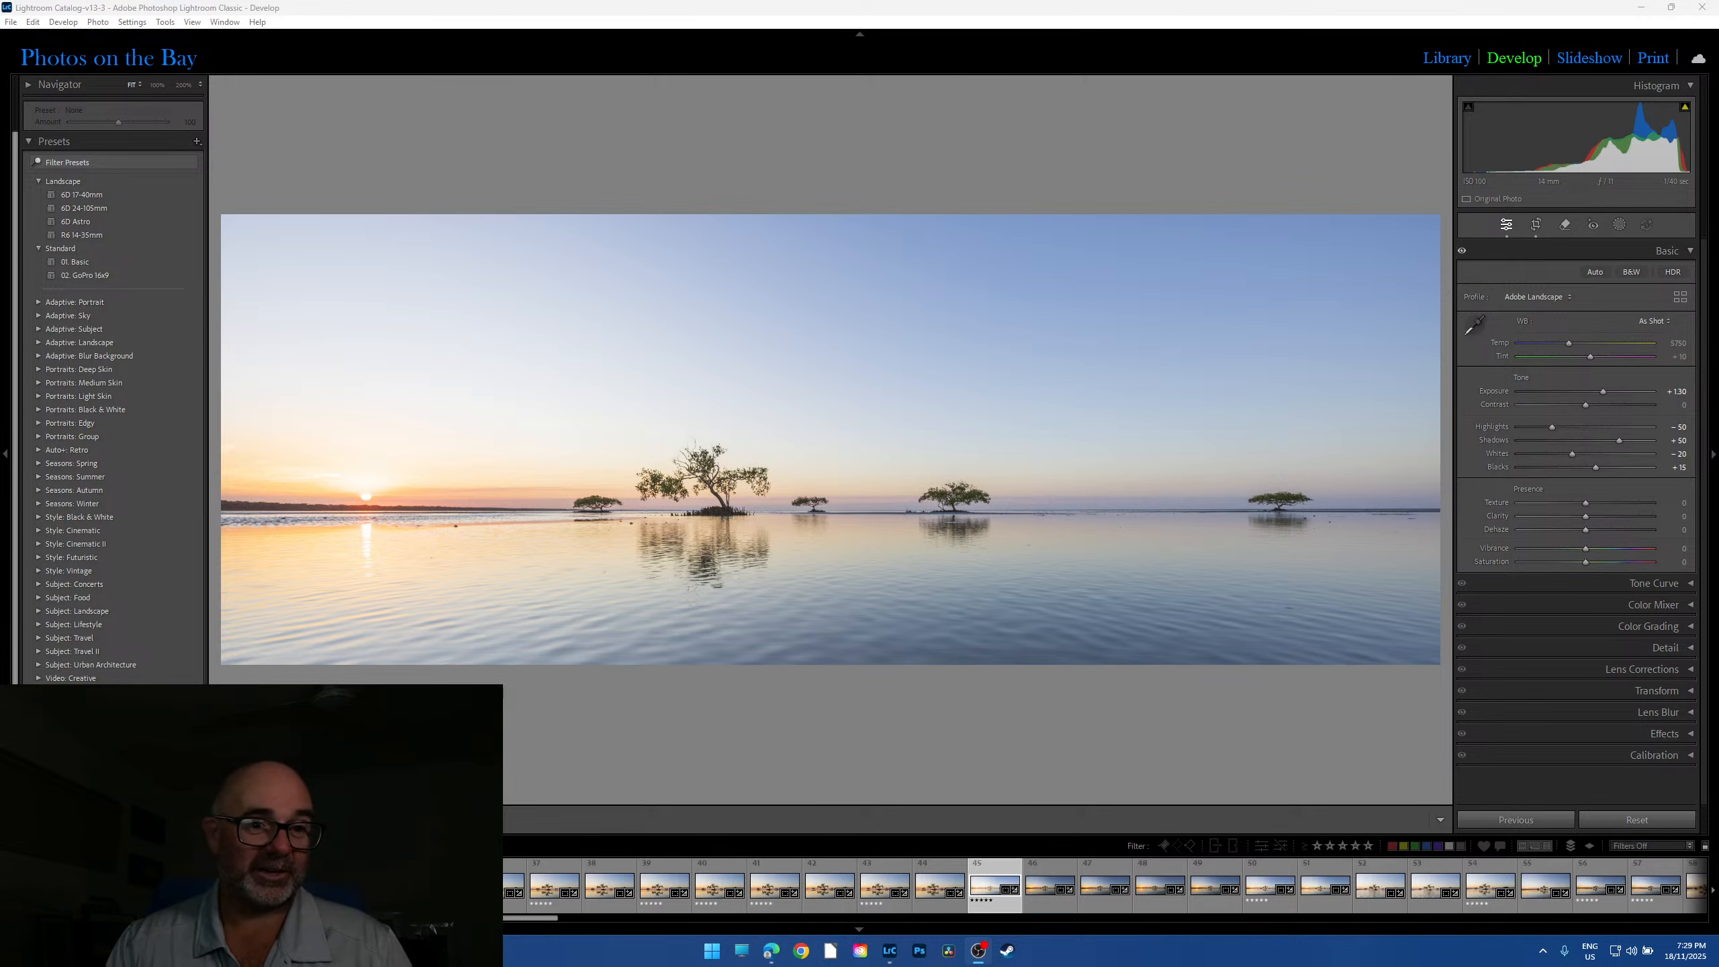